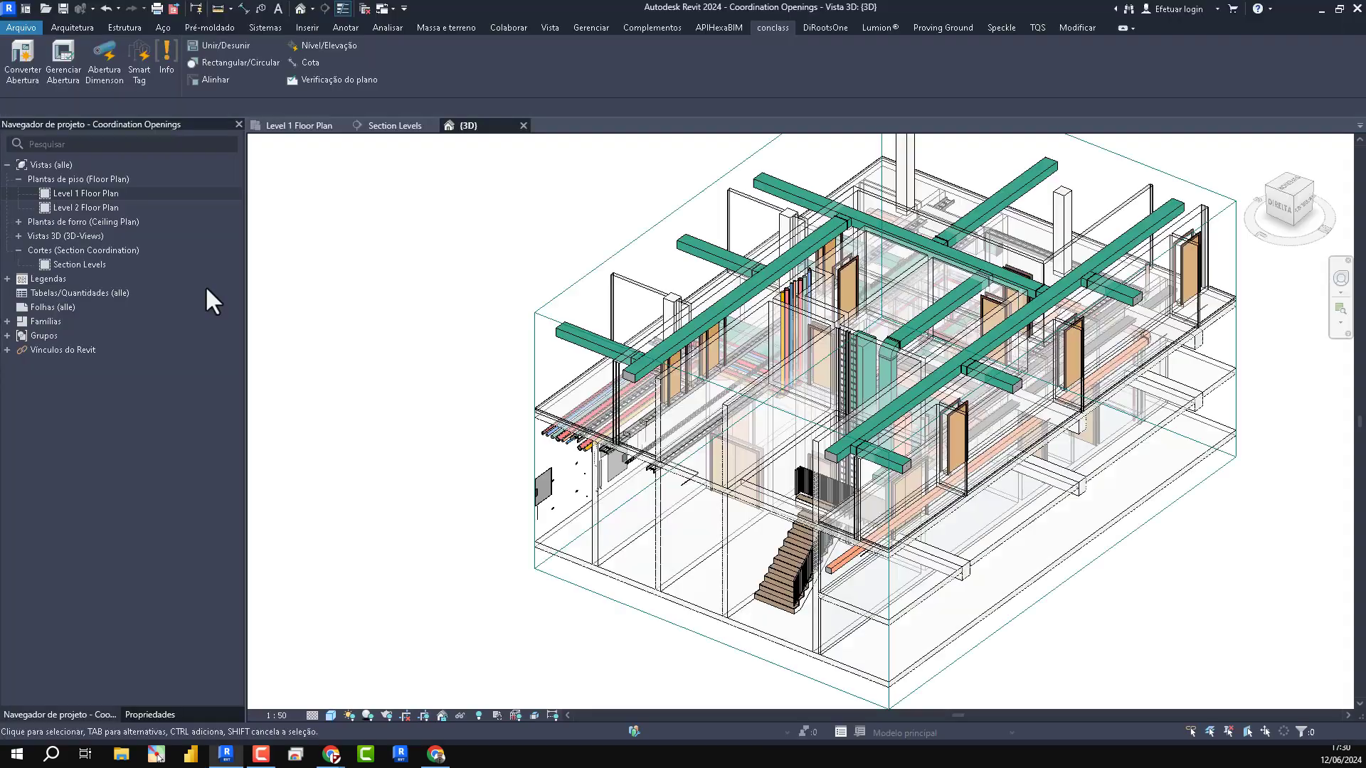
- Expand the project's Revit links, highlight Structural Model.rvt and inspect the linked models in the 3D view
scroll(782, 398, up, 5)
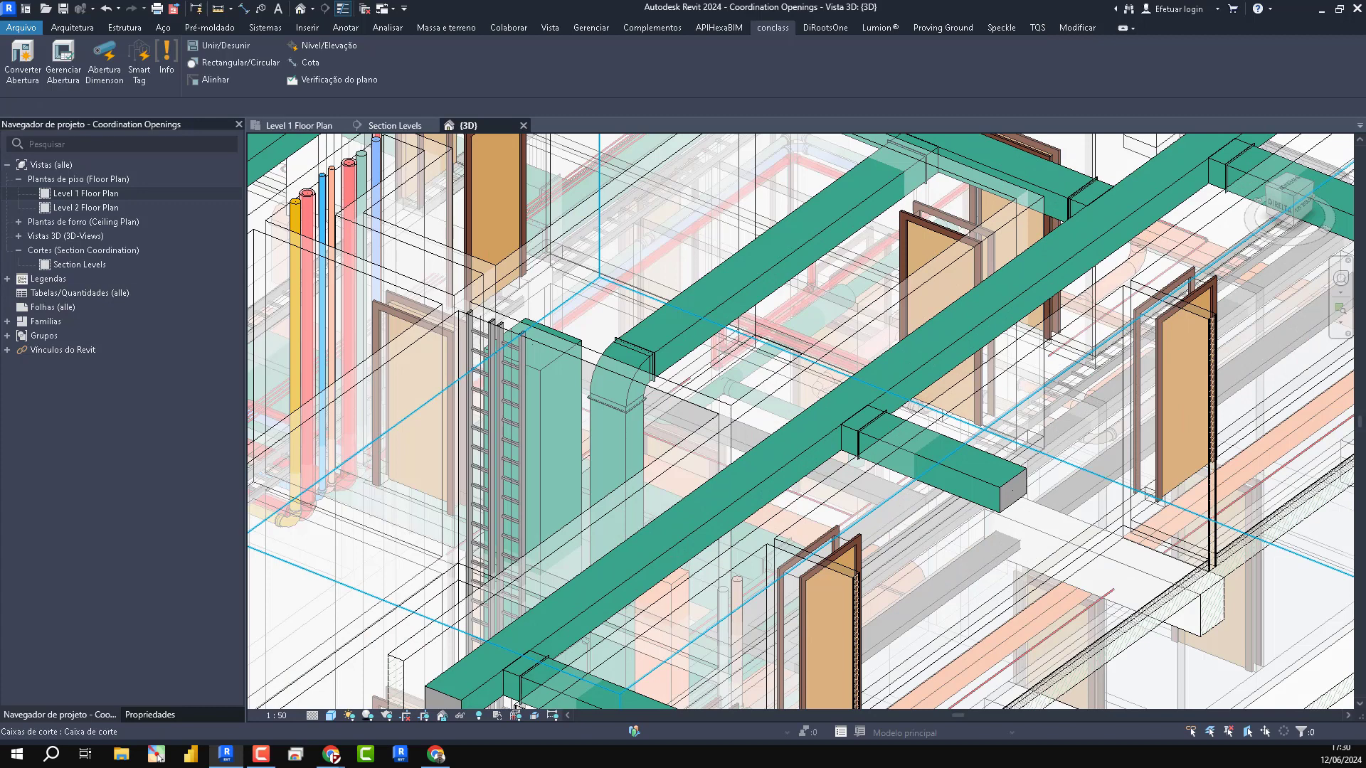
click(7, 349)
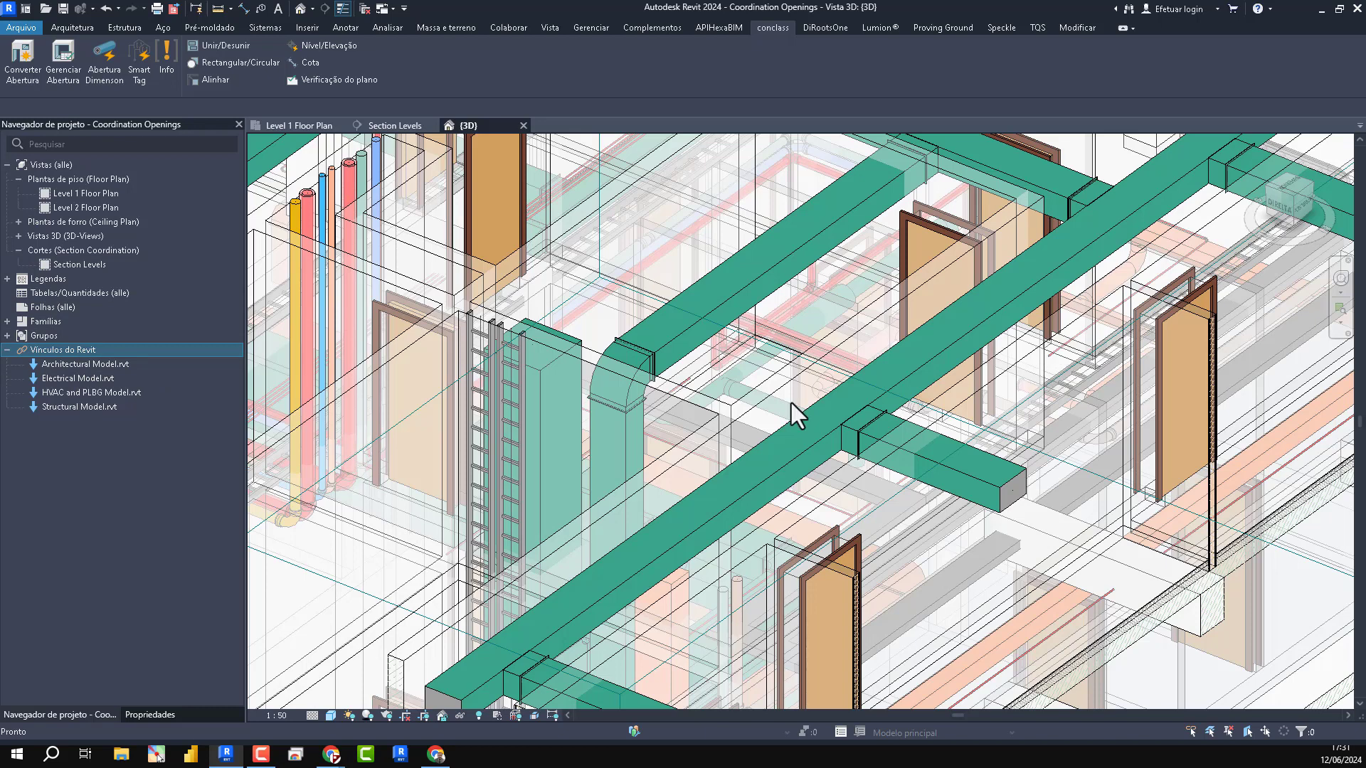
click(105, 408)
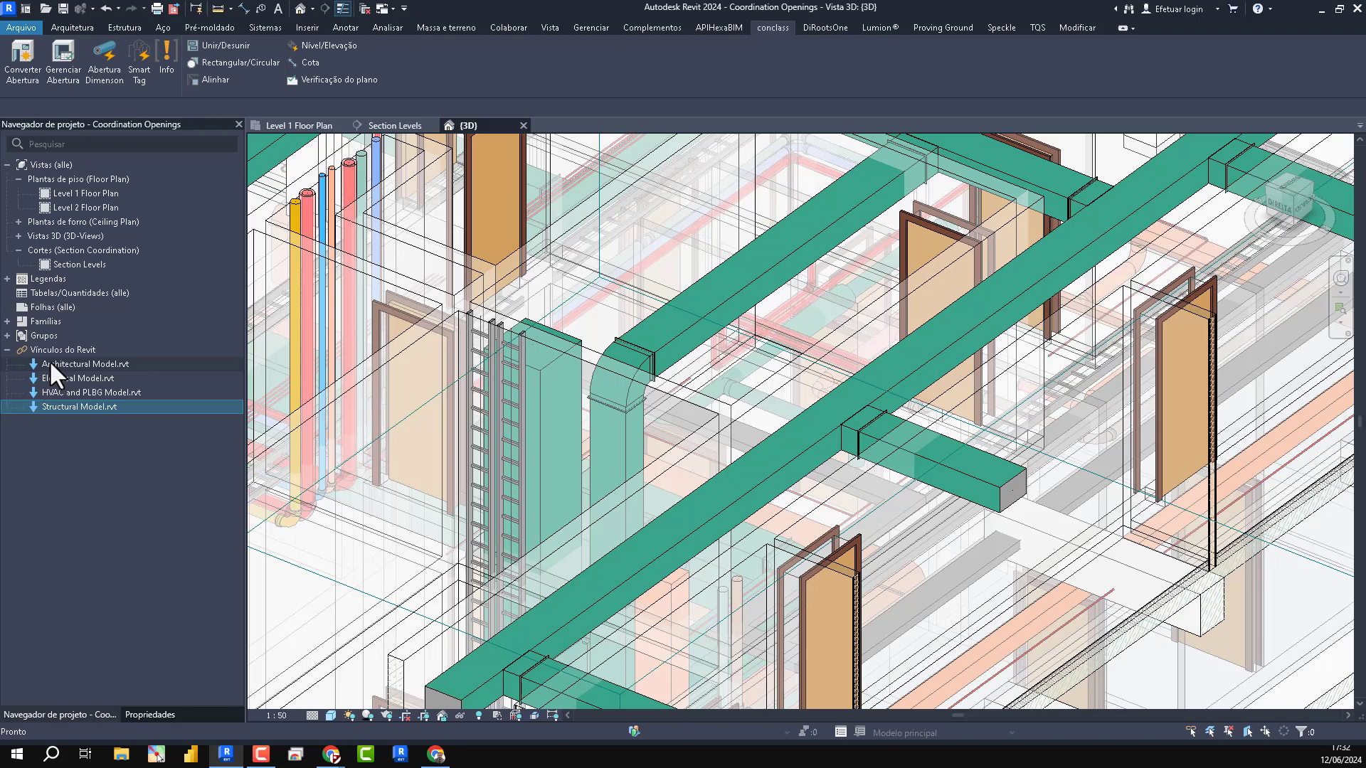
scroll(871, 338, down, 4)
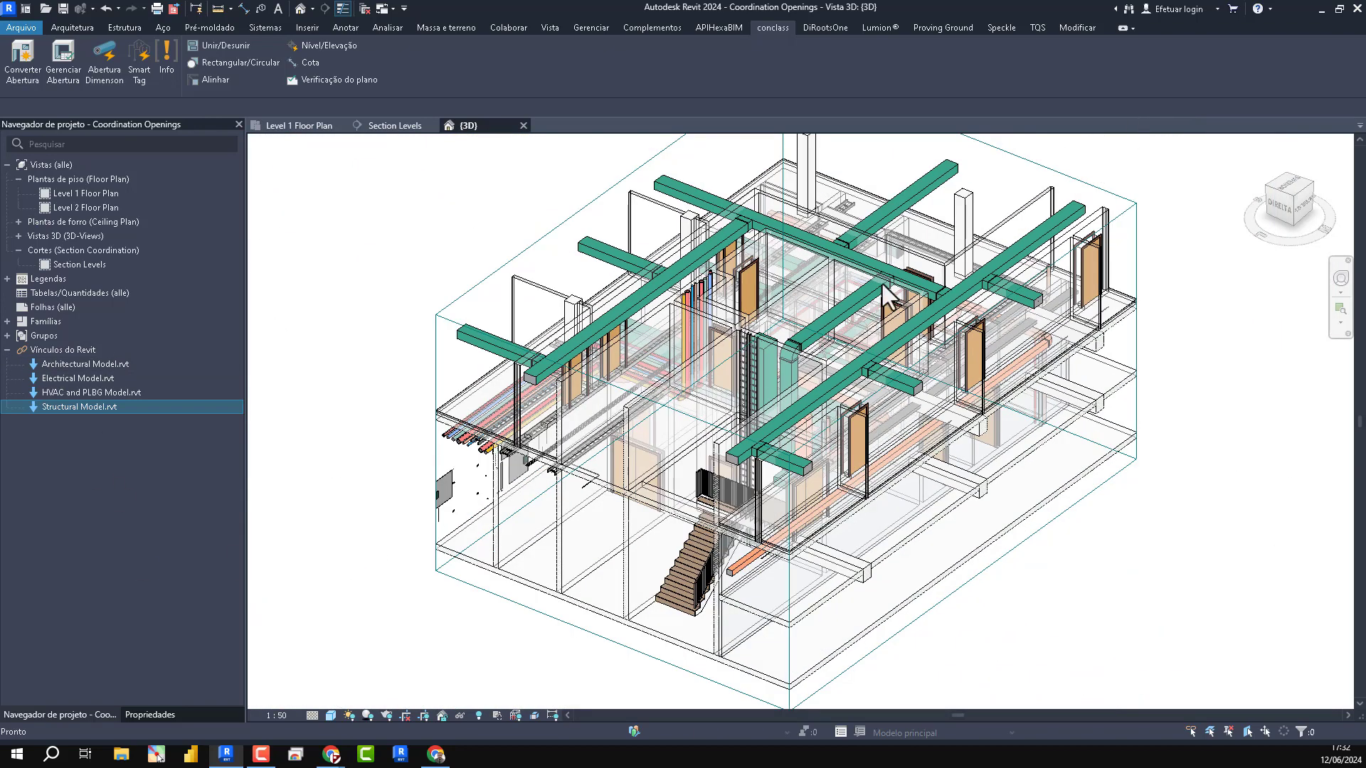
scroll(732, 401, up, 1)
scroll(884, 424, down, 4)
click(801, 246)
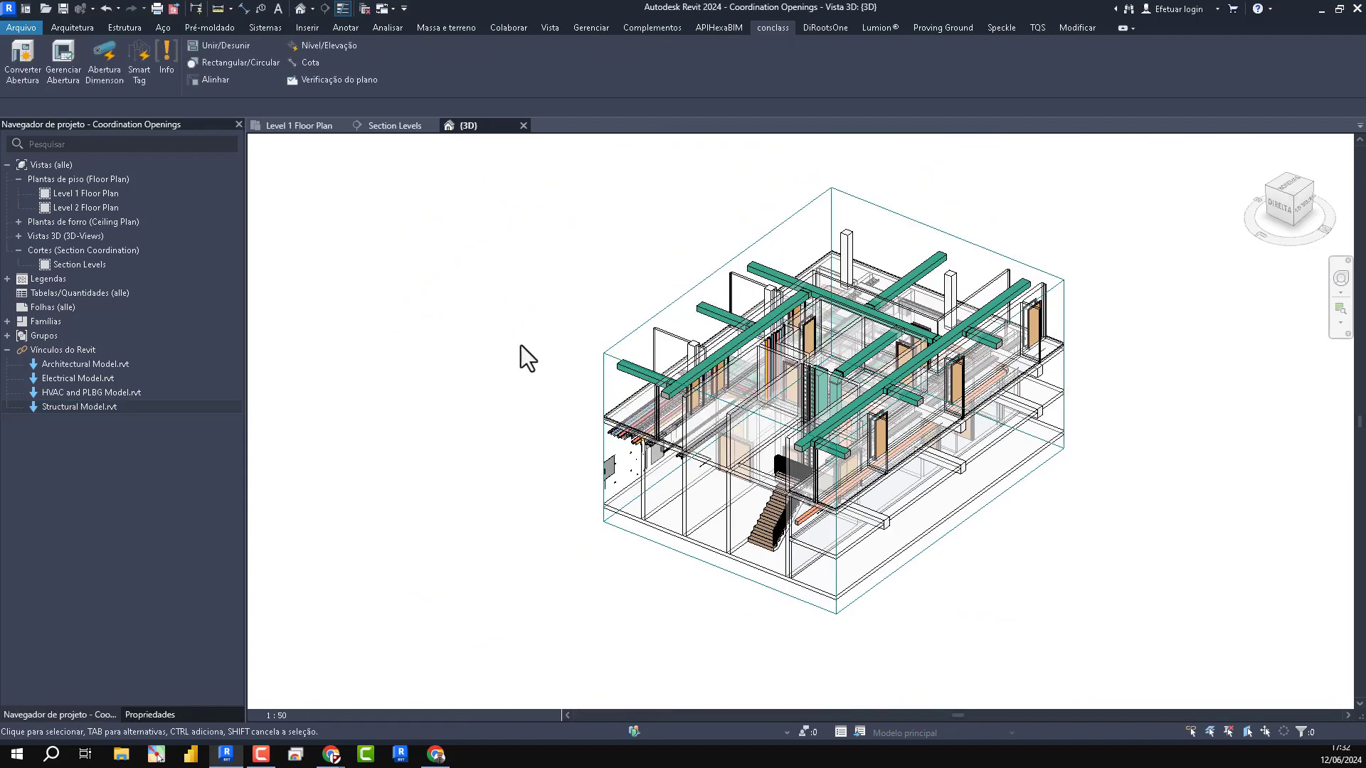
- Turn off the section box of the {3D} view and examine the whole coordinated building
click(149, 715)
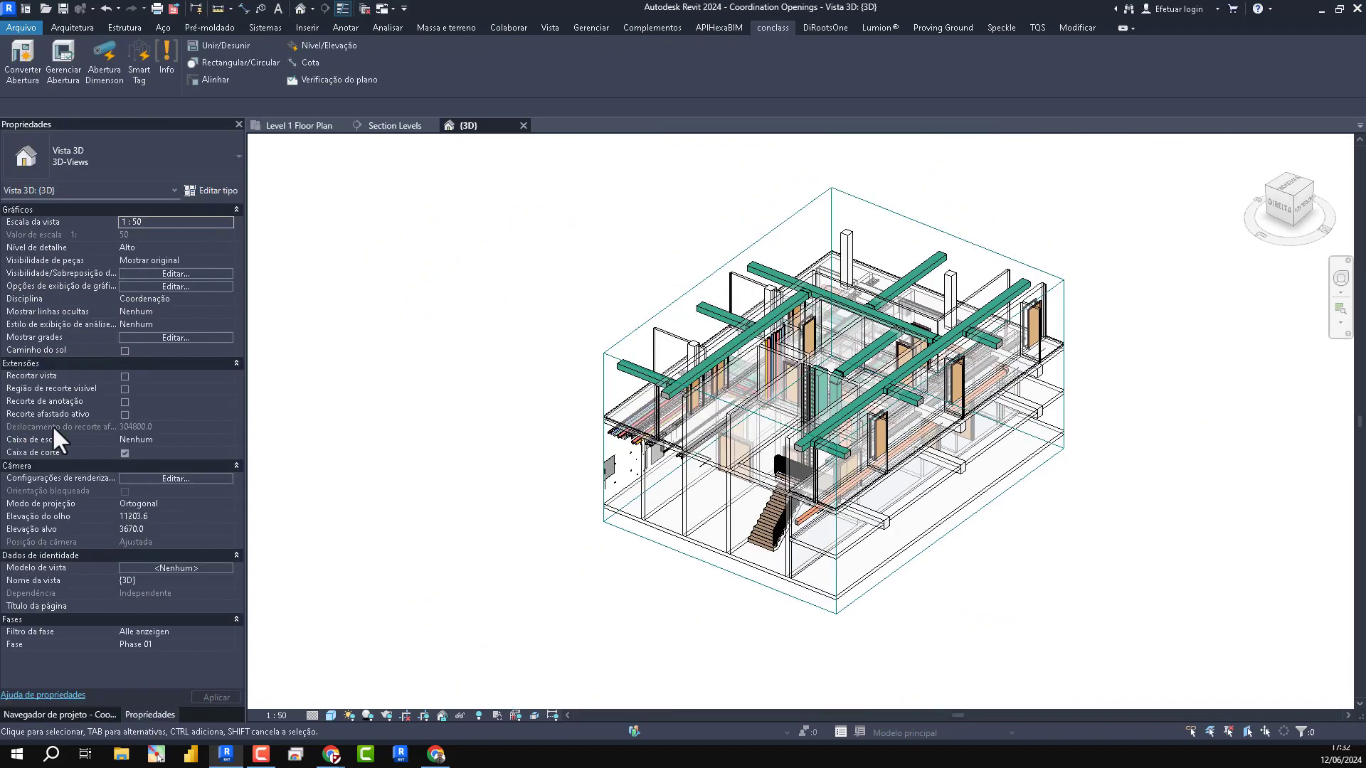
click(124, 453)
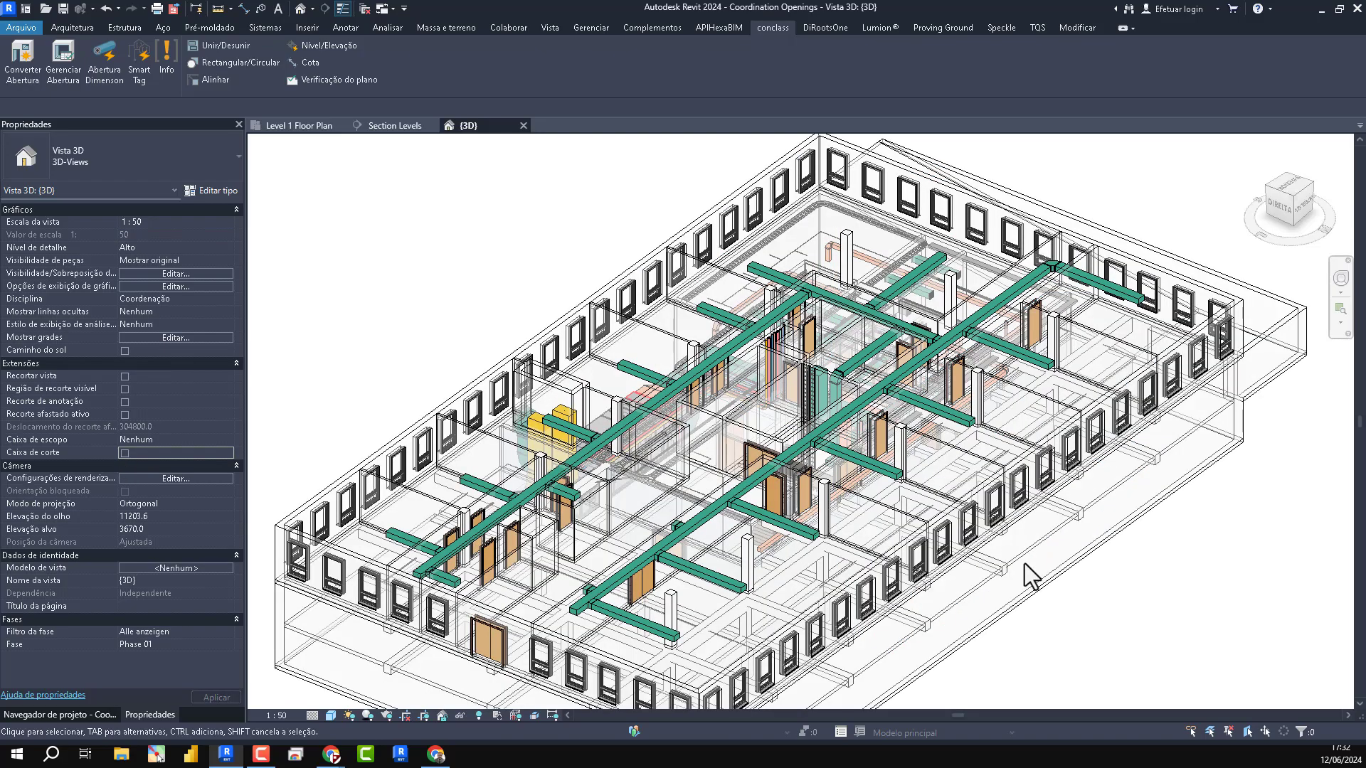
scroll(1024, 563, down, 4)
scroll(1024, 563, up, 6)
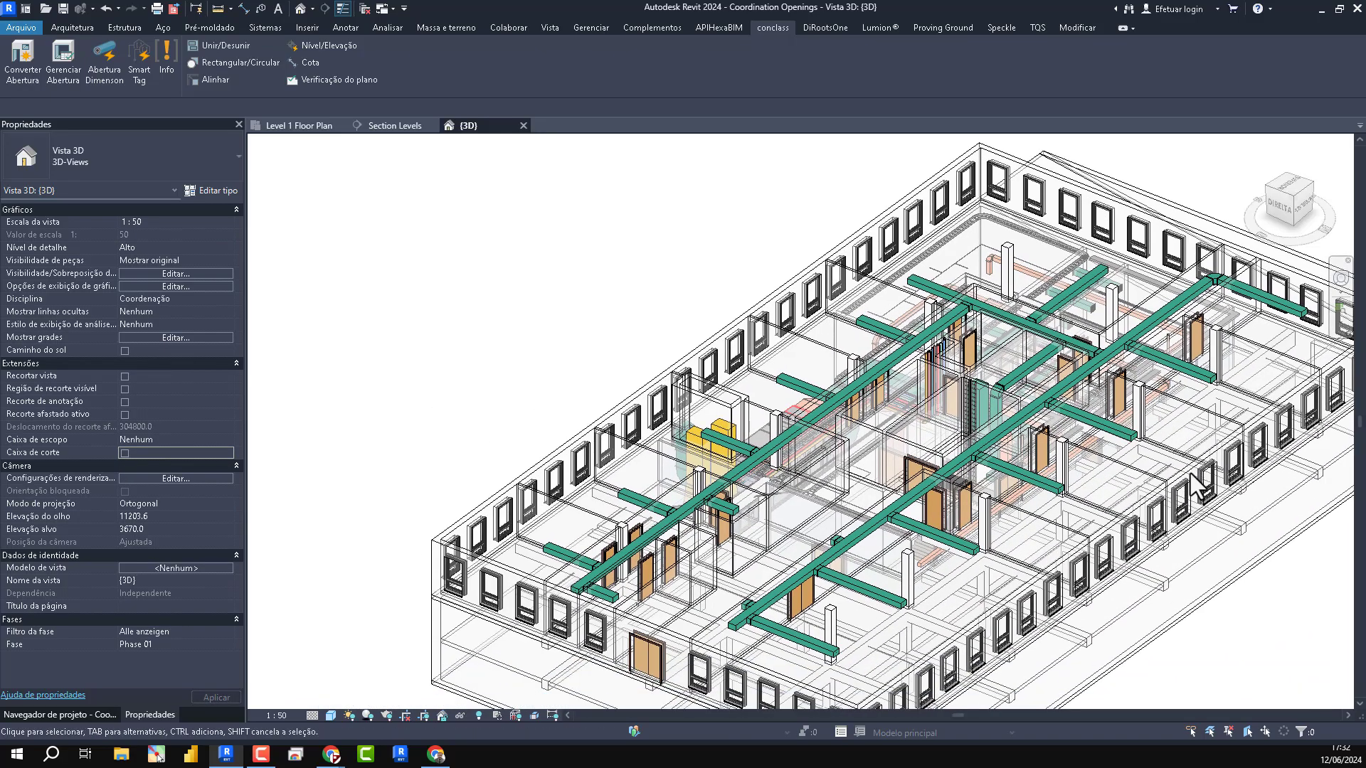
shift+middle_drag(1189, 473, 947, 297)
scroll(985, 462, up, 5)
shift+middle_drag(985, 469, 1067, 430)
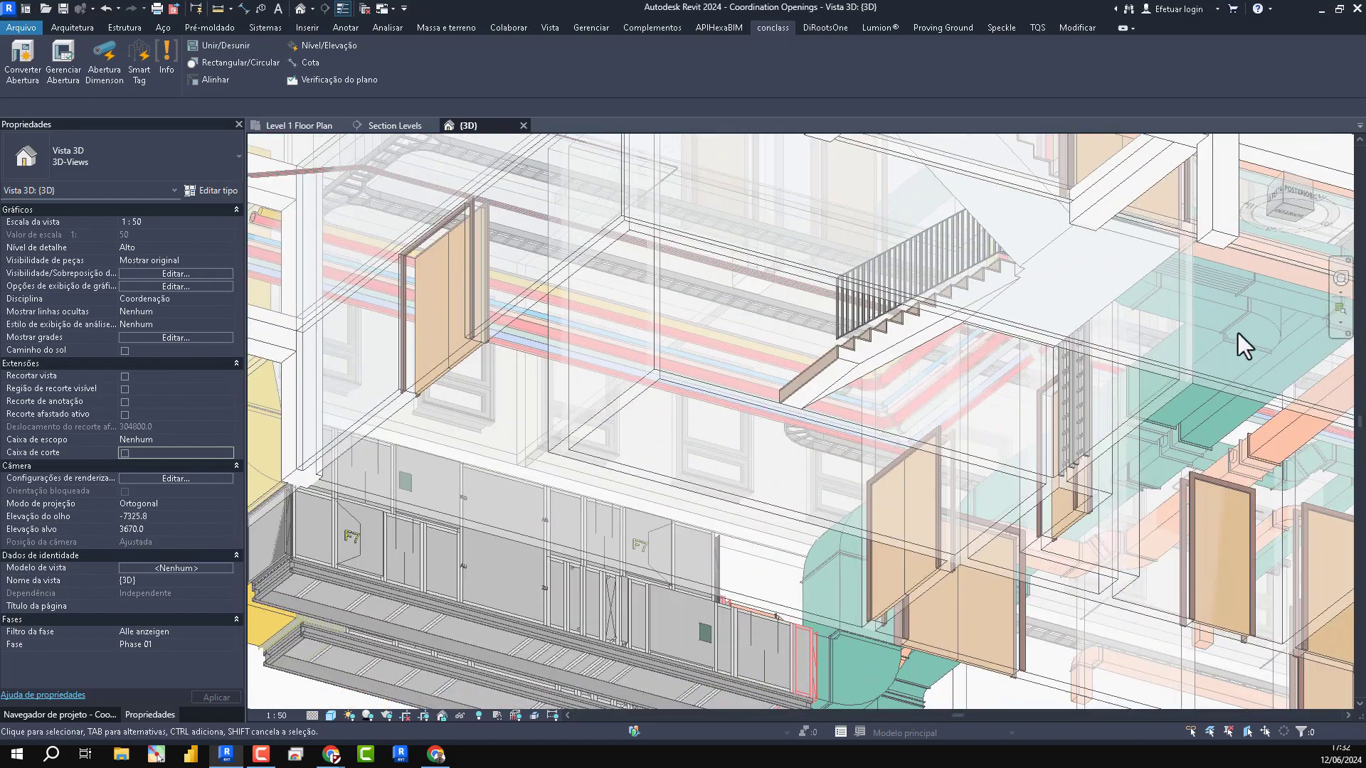
scroll(1163, 404, down, 5)
shift+middle_drag(1166, 407, 1167, 605)
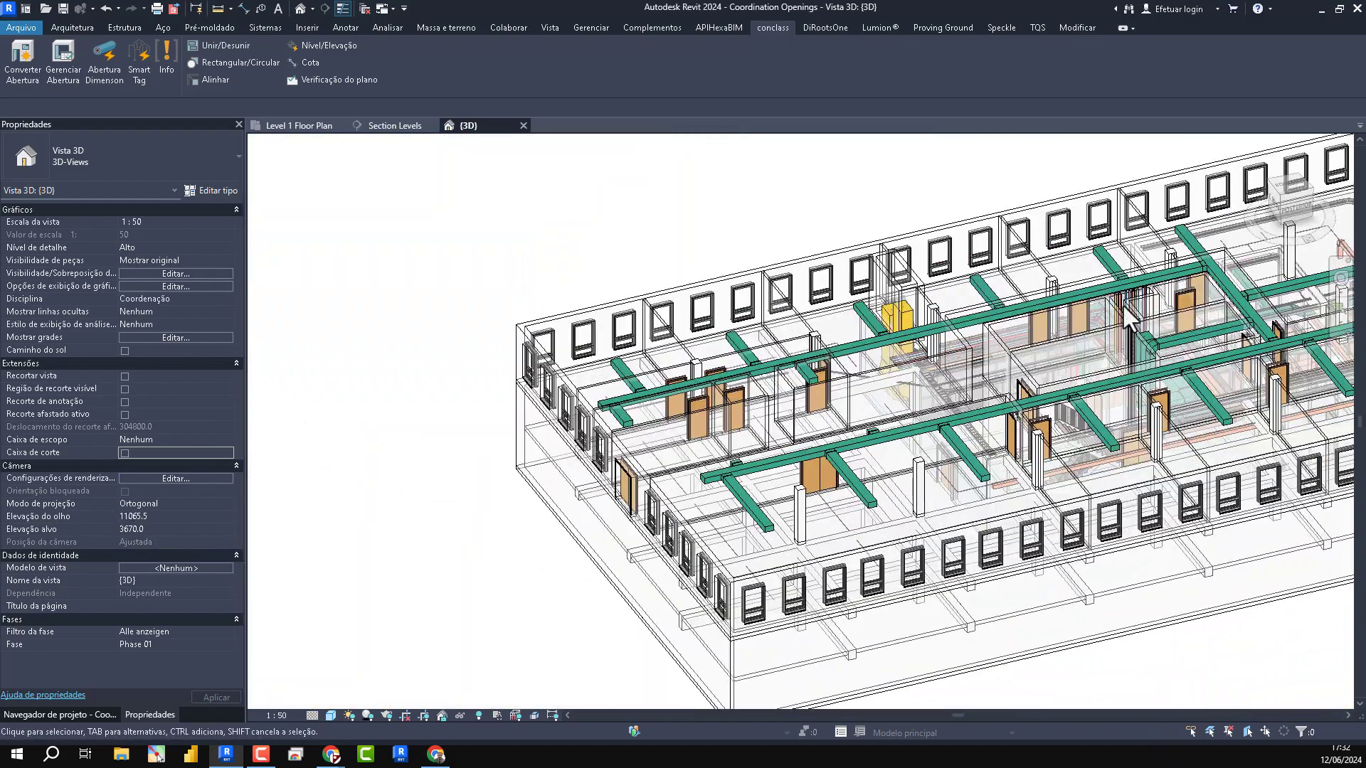
middle_drag(1123, 306, 822, 413)
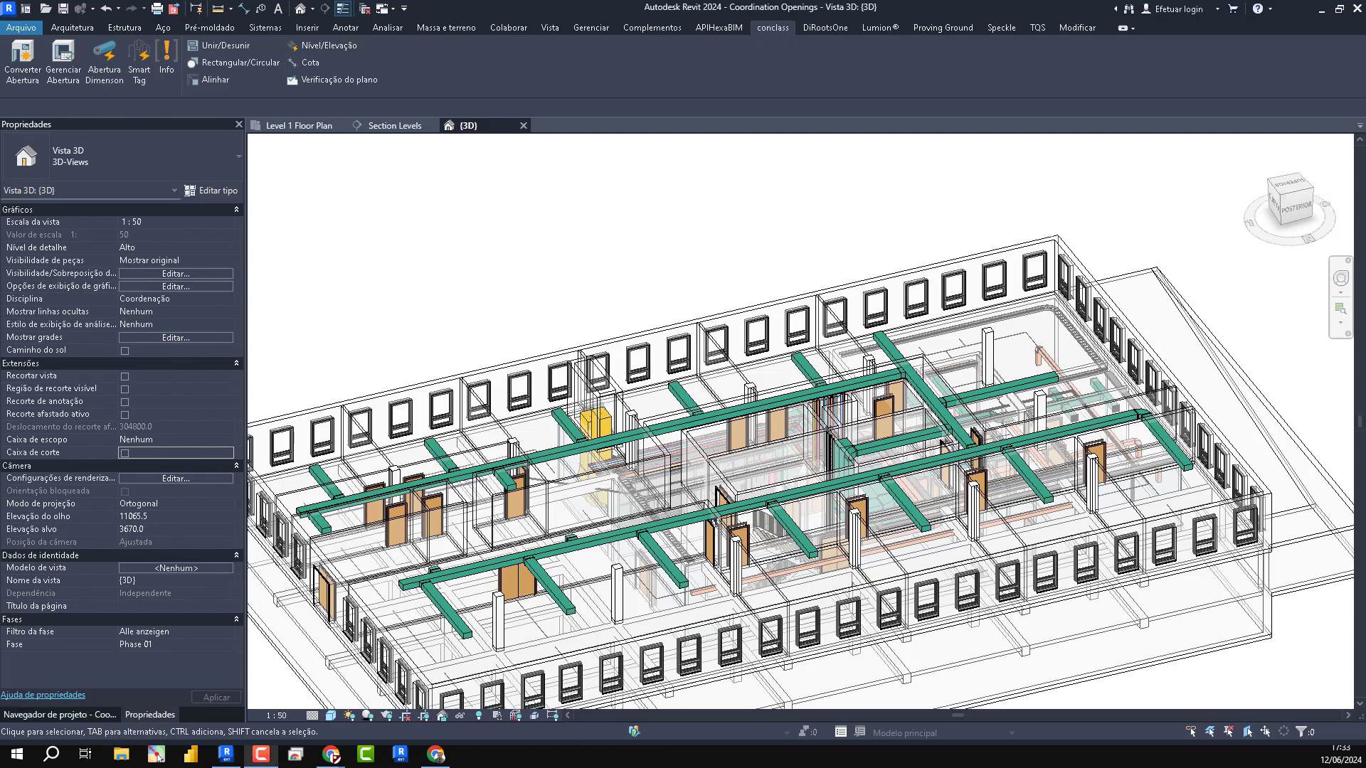
- Close the Coordination Openings project
click(23, 28)
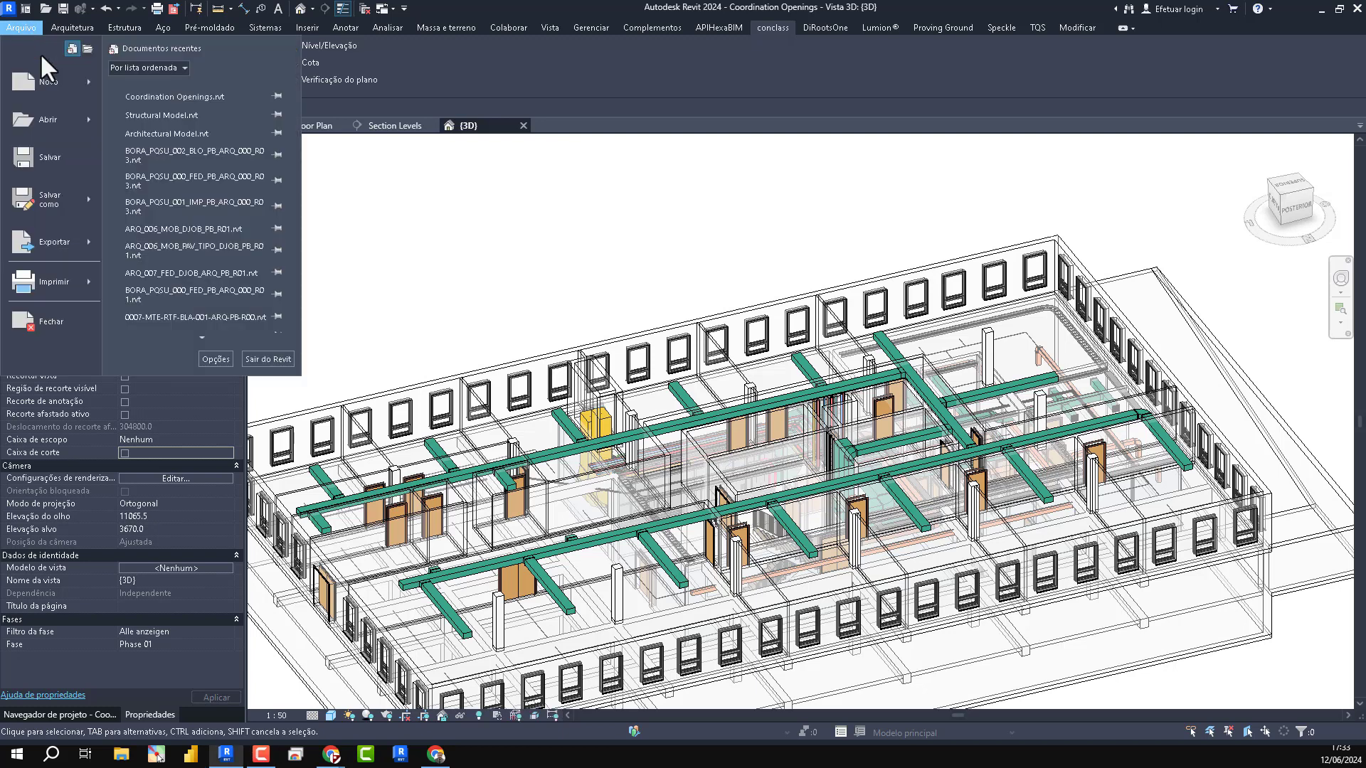
click(74, 333)
click(699, 382)
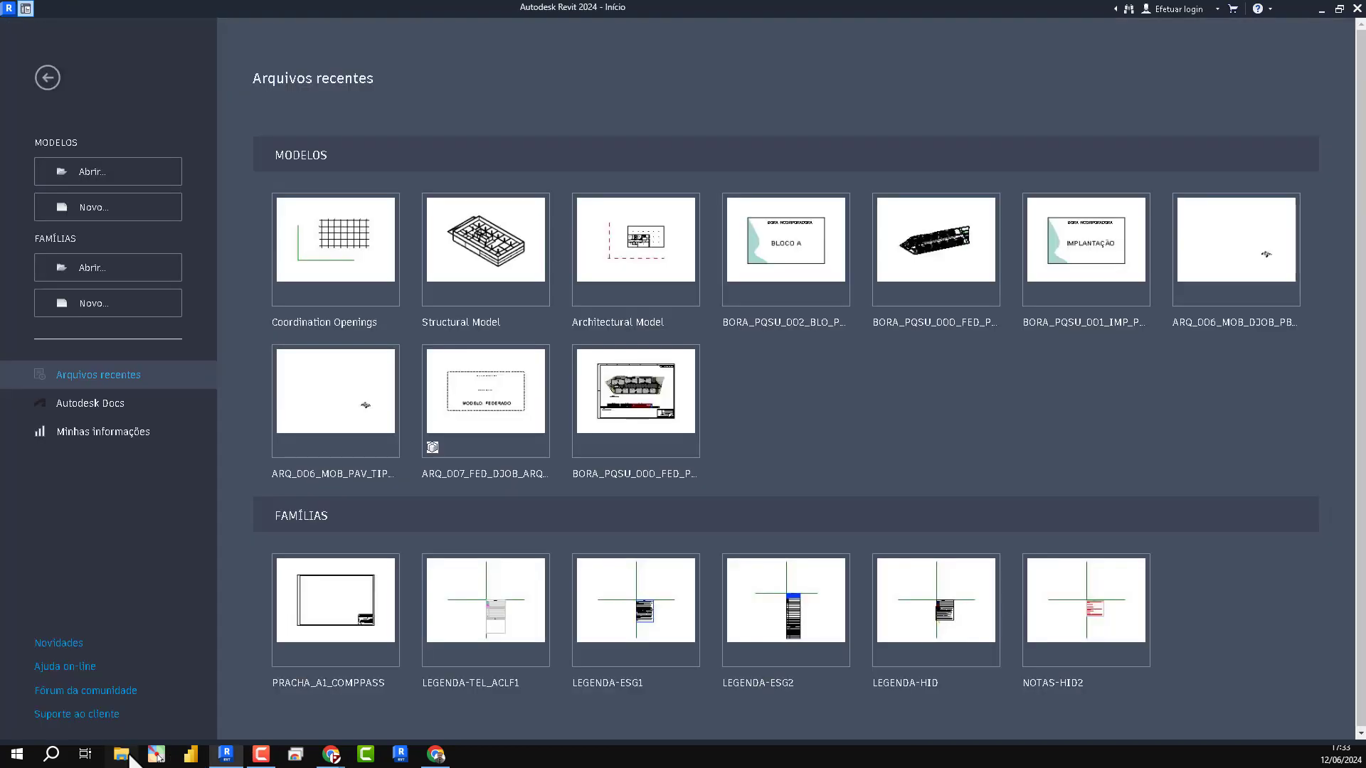
- Switch to File Explorer and browse the Engenharia AESA (U:) network drive to the SERVIÇOS\REVITMEP folder
click(125, 755)
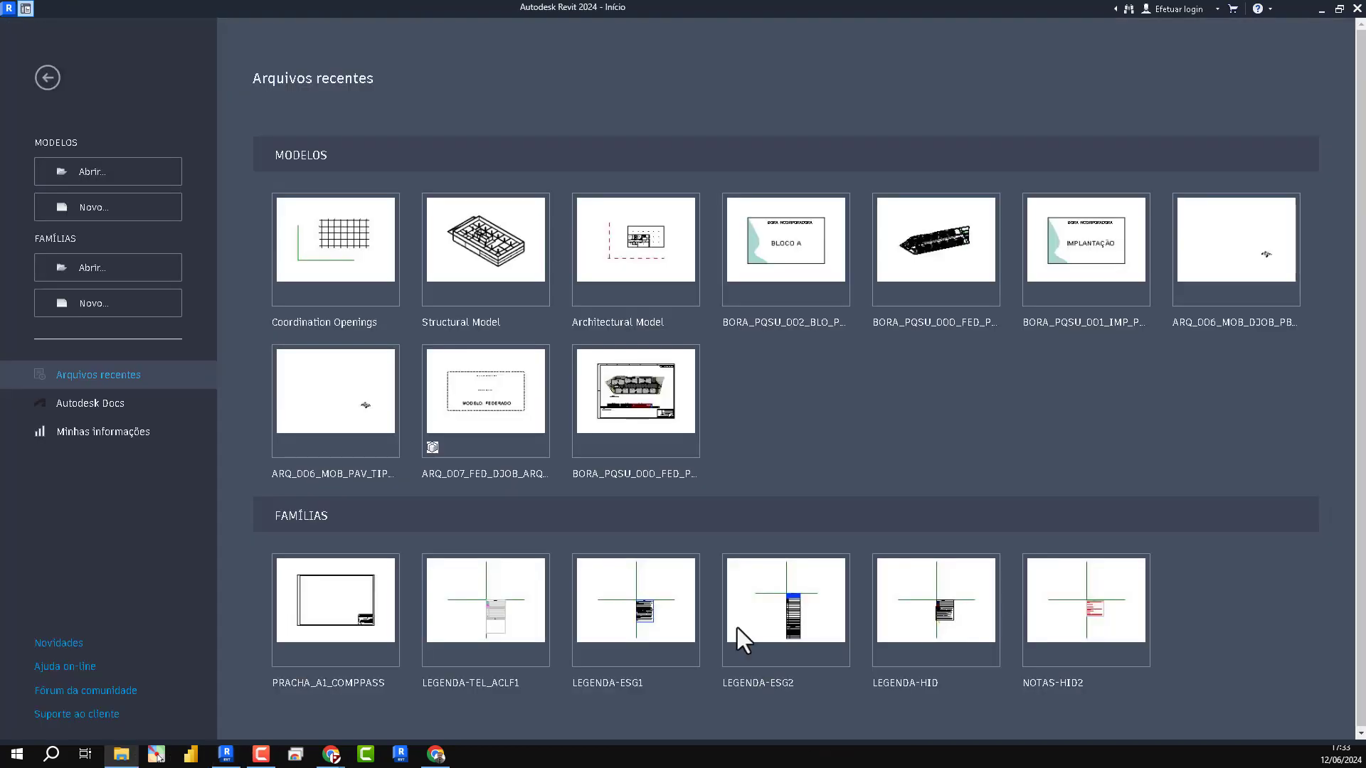
double_click(996, 161)
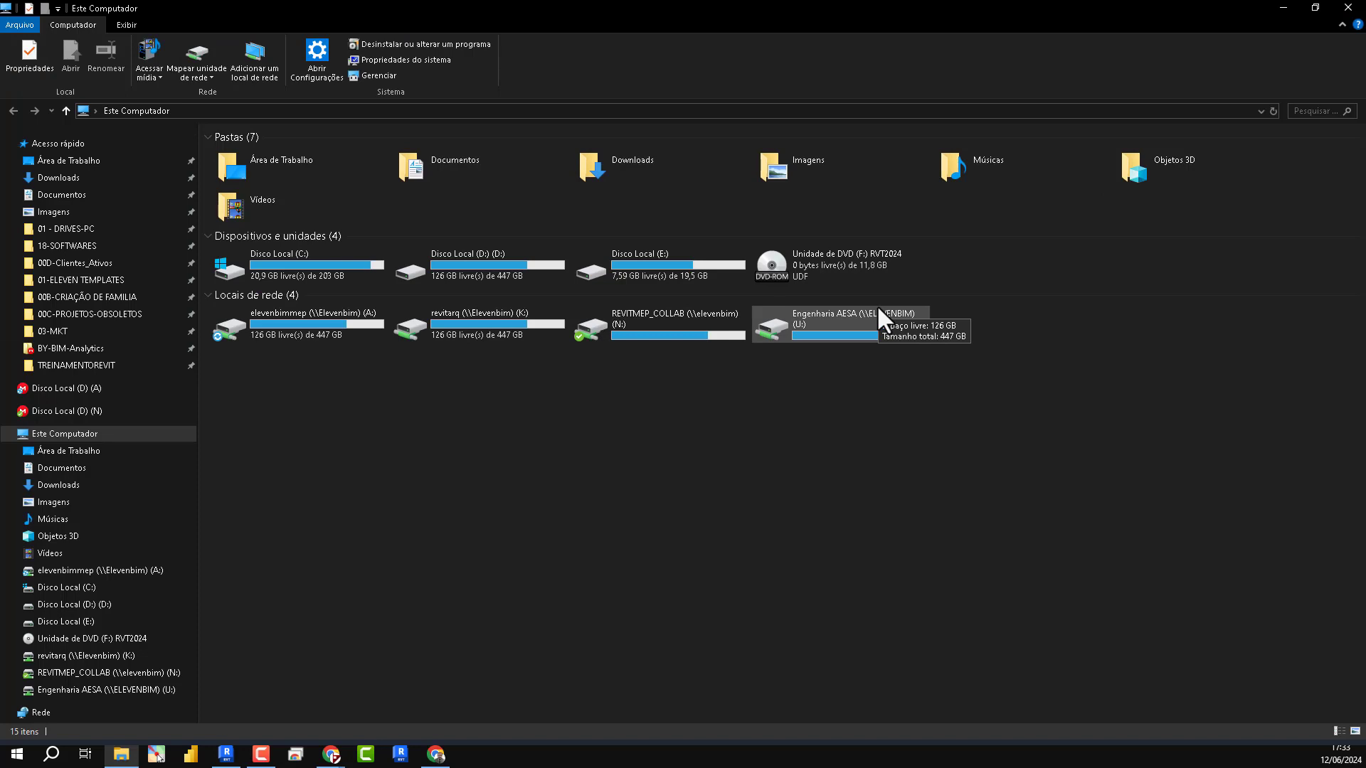
double_click(841, 321)
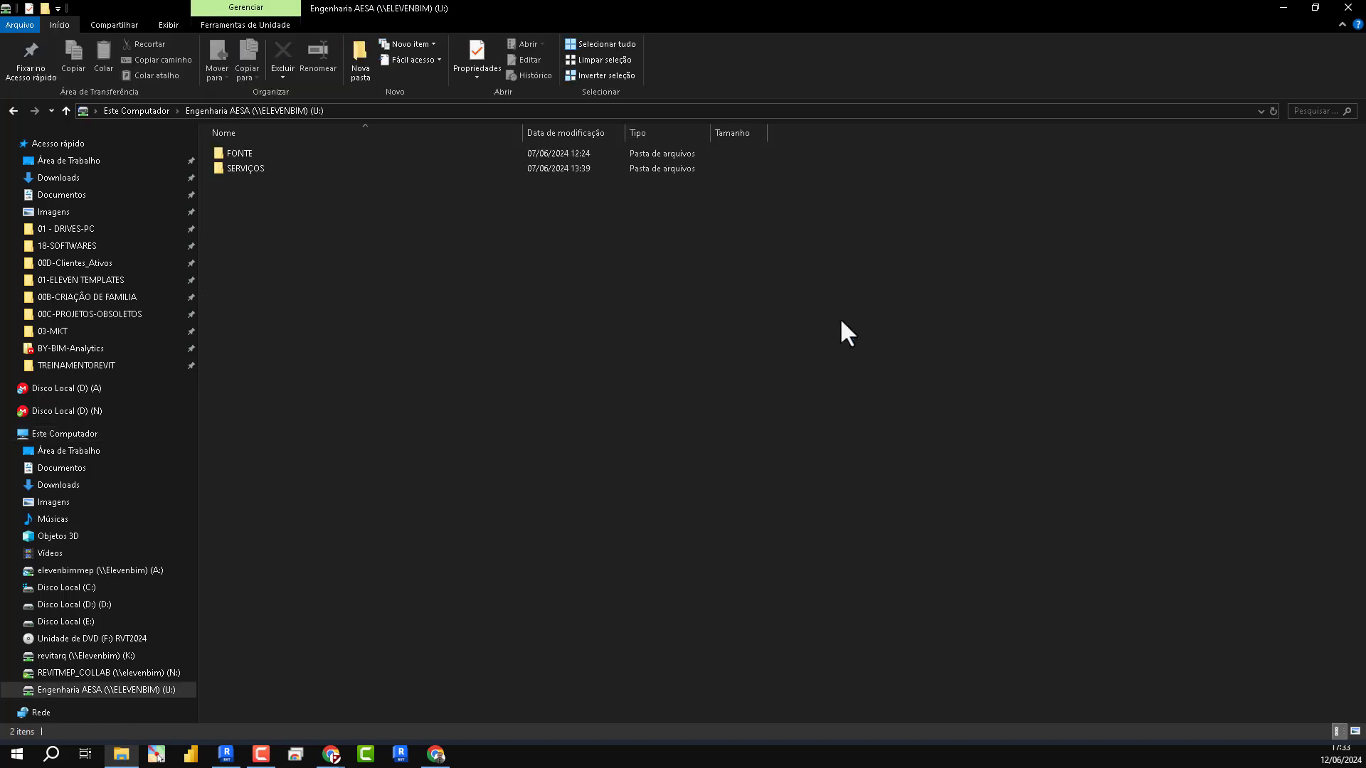
double_click(245, 153)
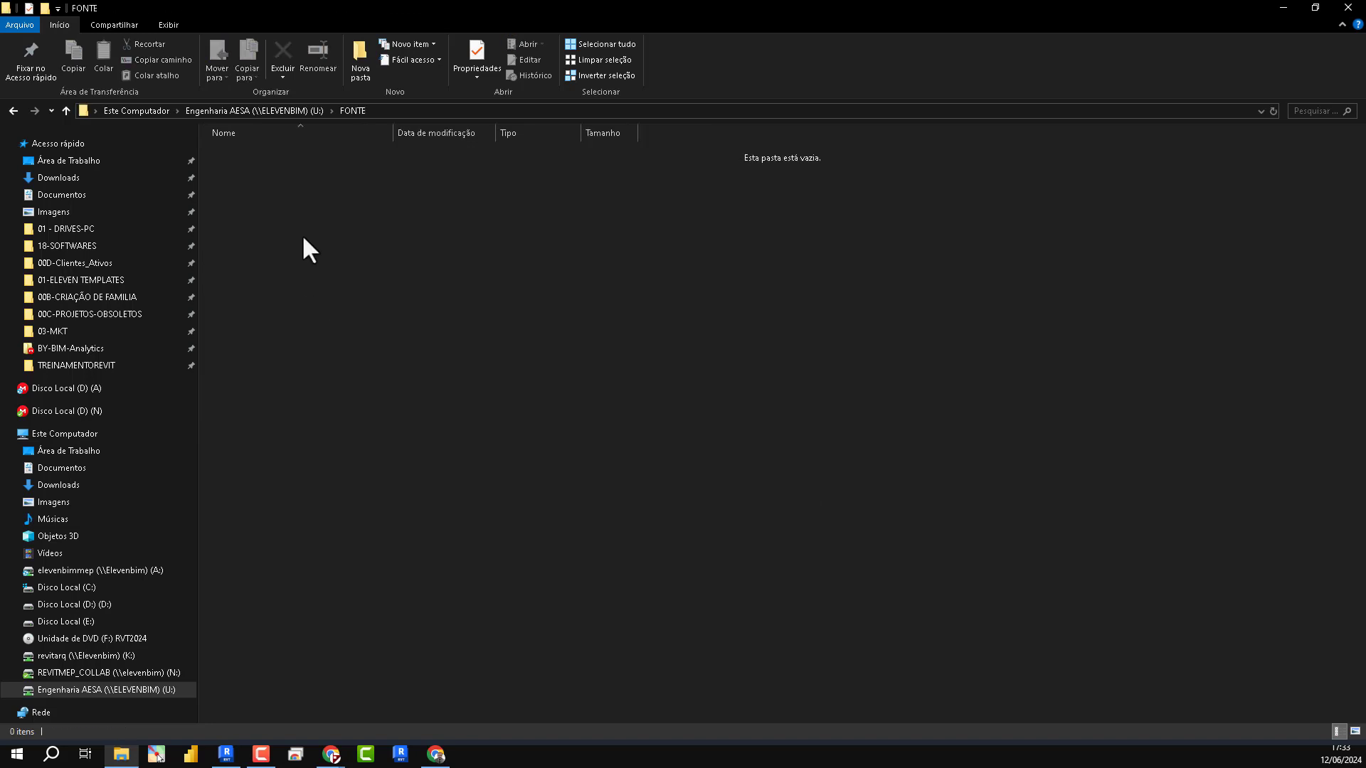
key(alt+Left)
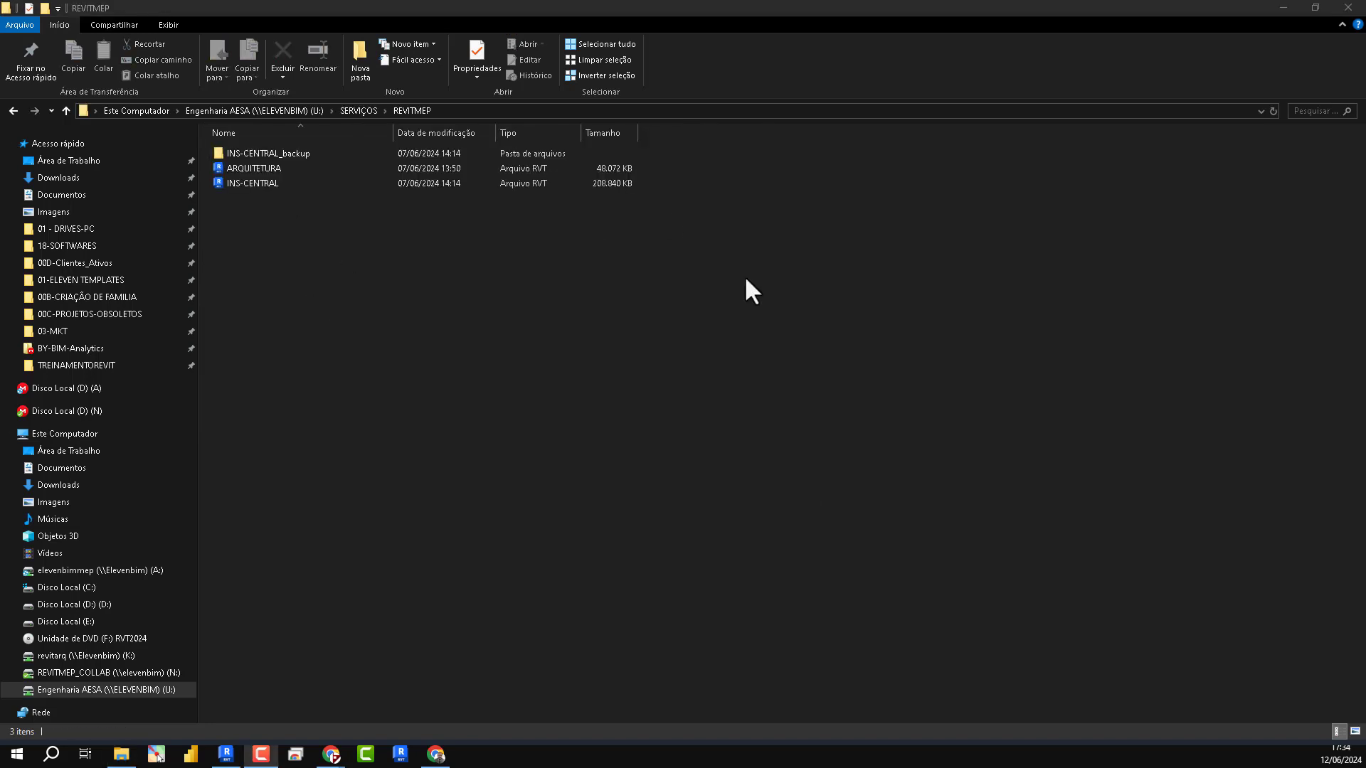
drag(266, 212, 317, 216)
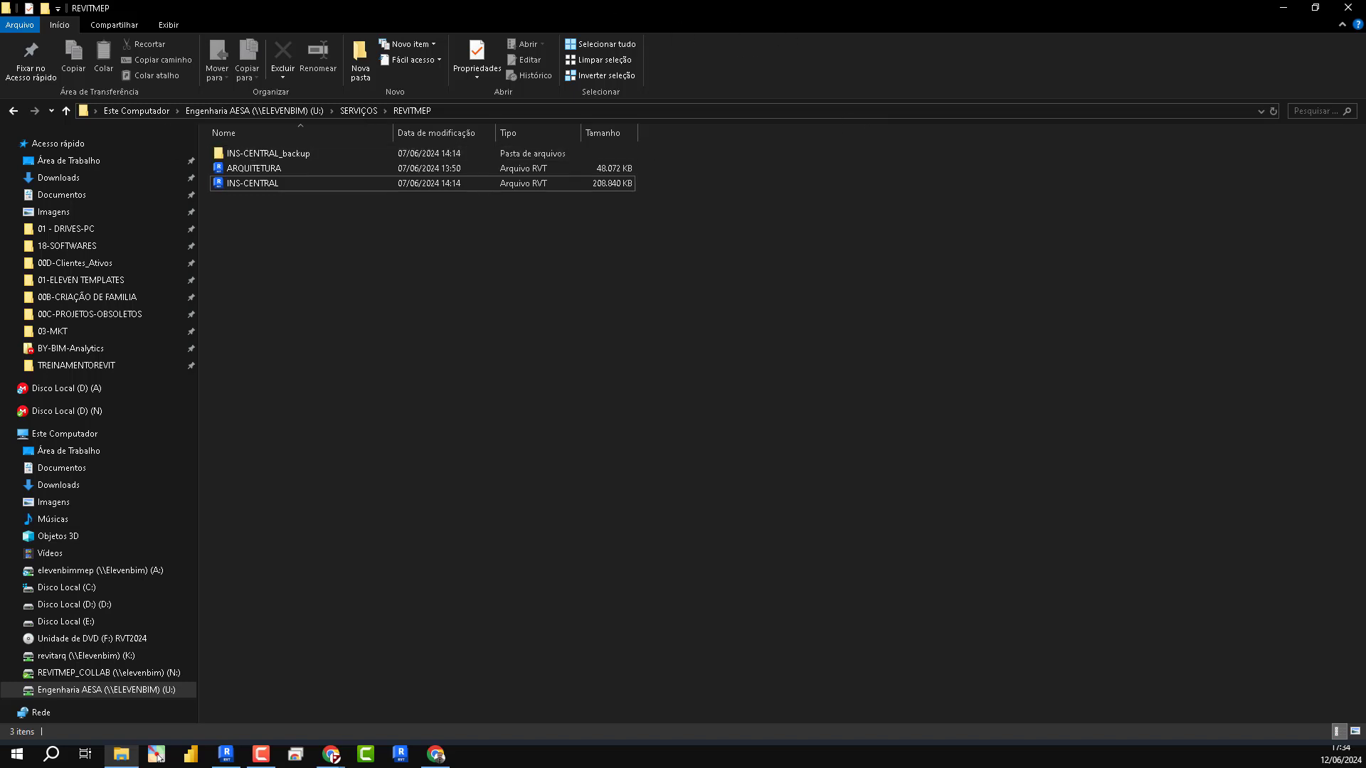
- Go back to the SERVIÇOS folder, reopen REVITMEP and point out the INS-CENTRAL model file
click(17, 111)
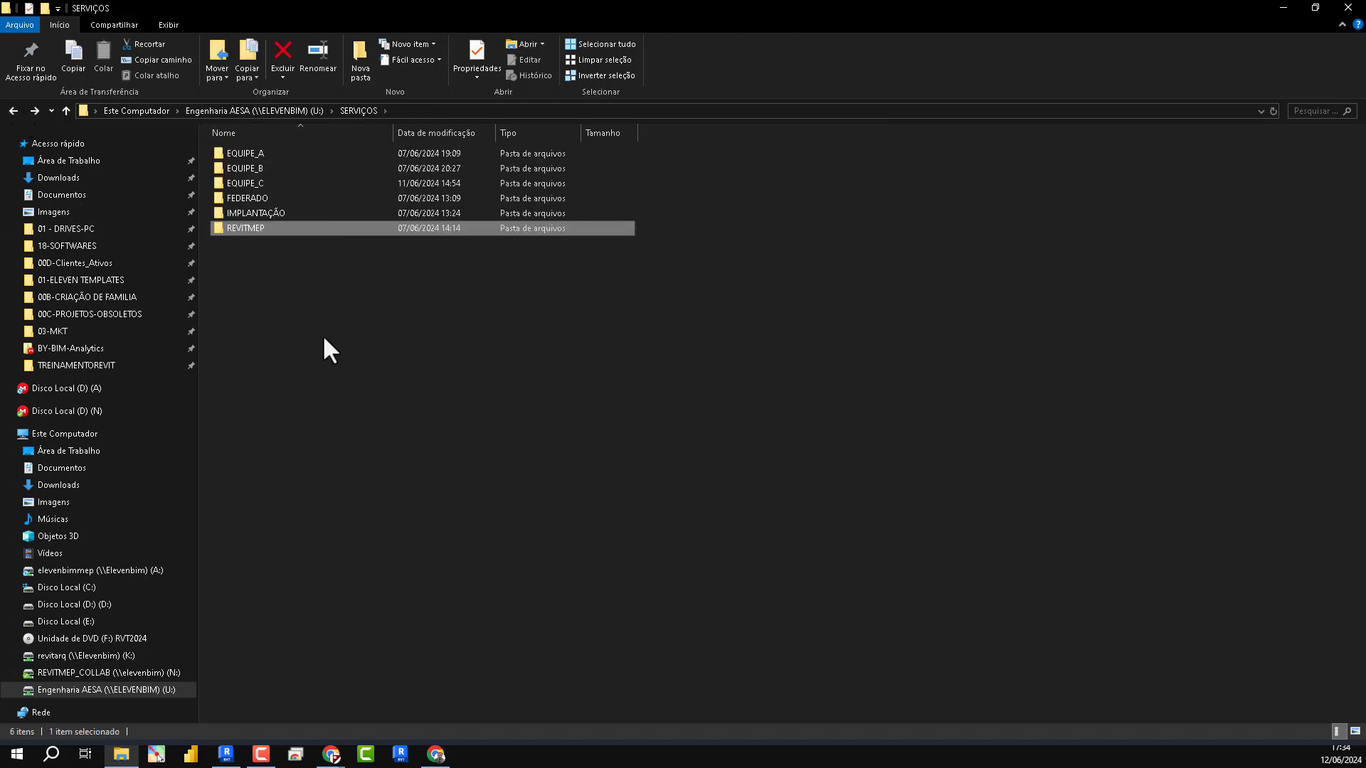
double_click(270, 227)
click(283, 184)
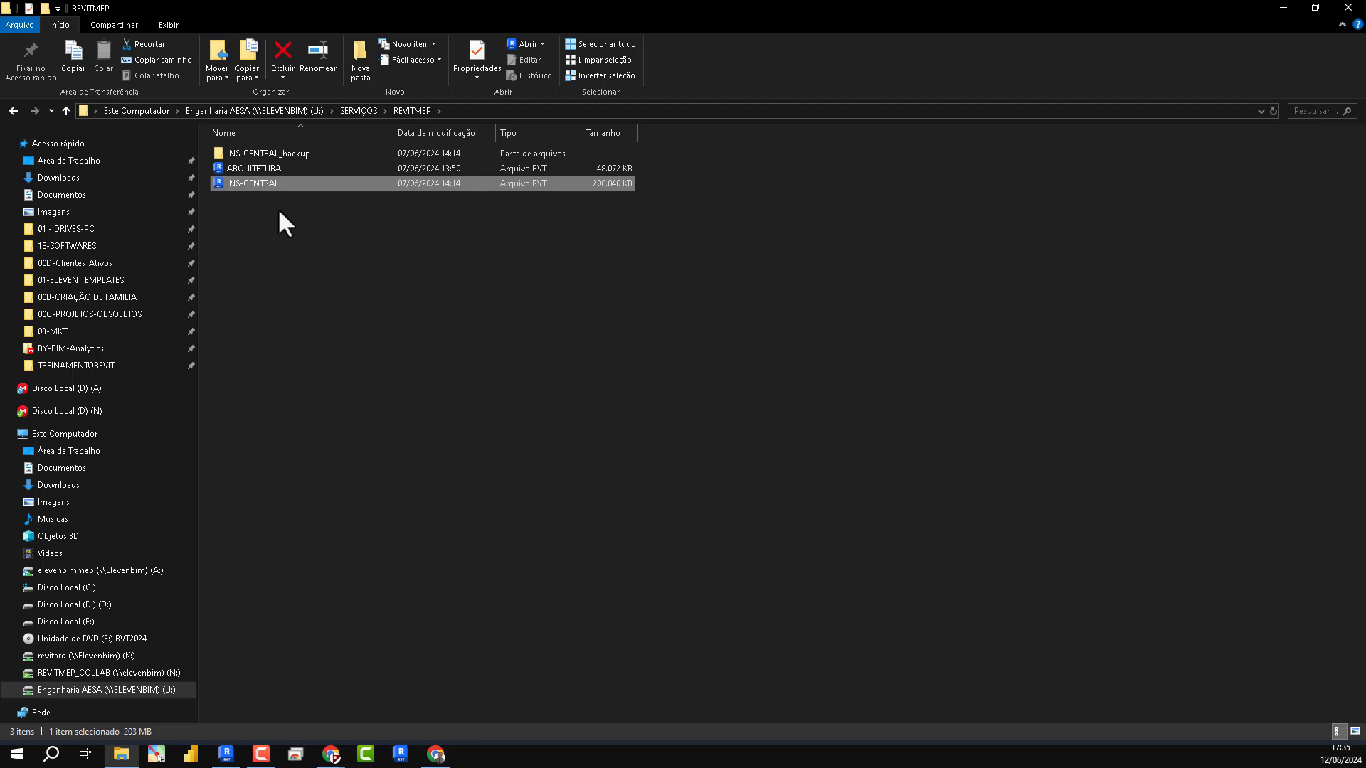
click(389, 273)
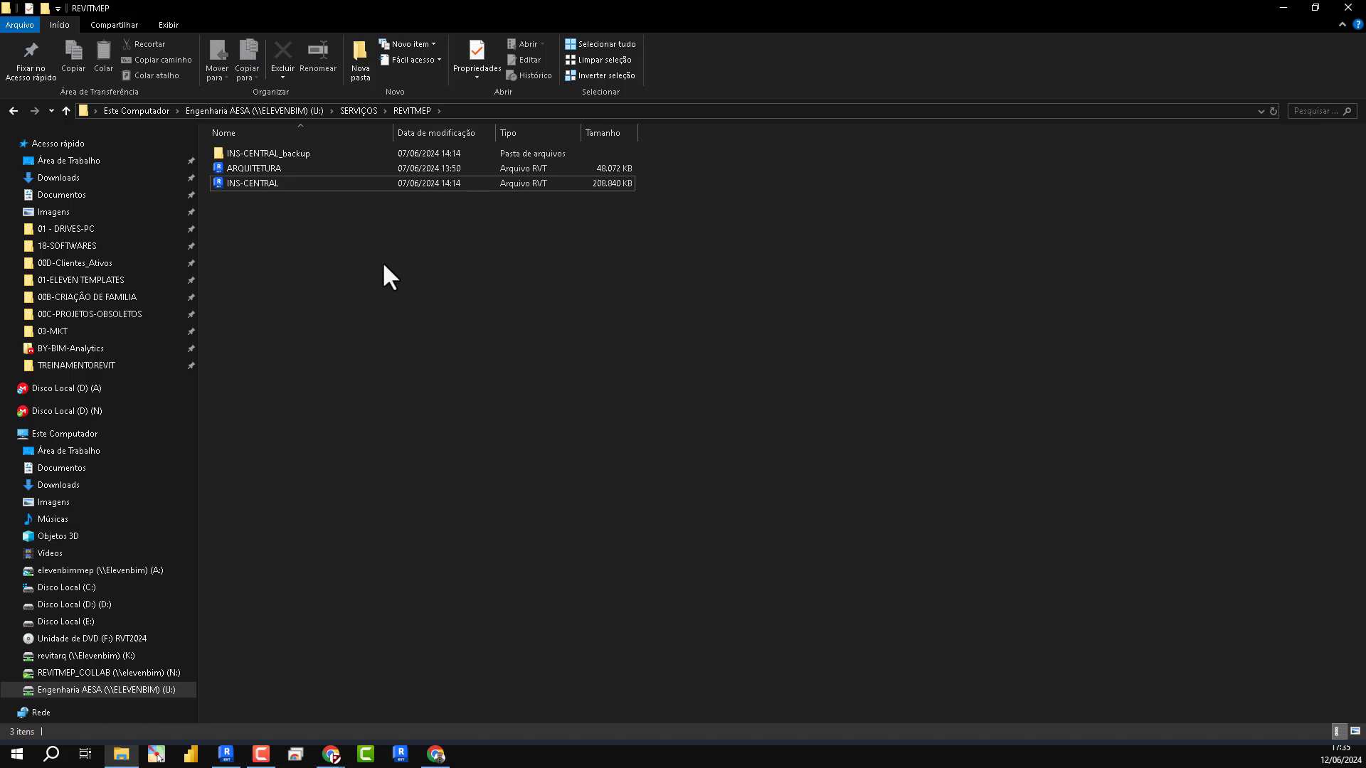
click(290, 186)
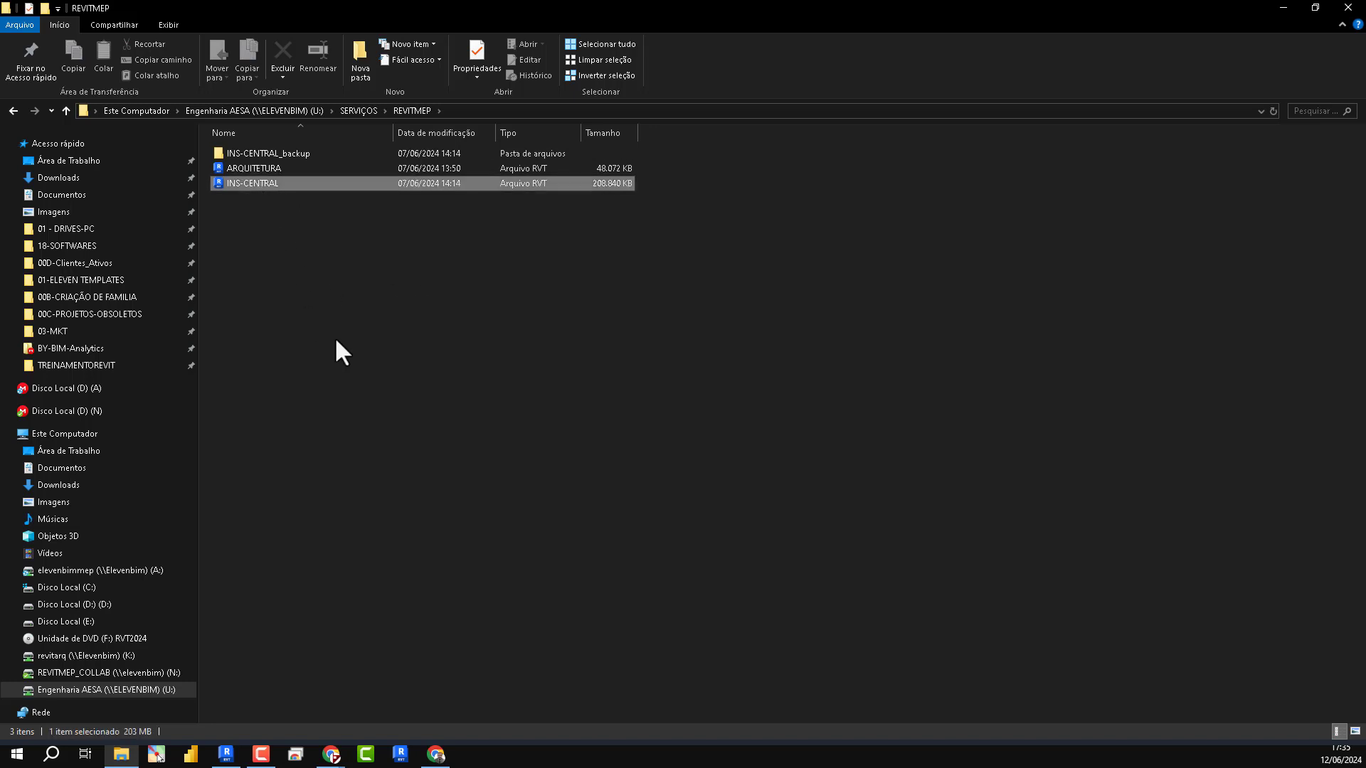
click(357, 372)
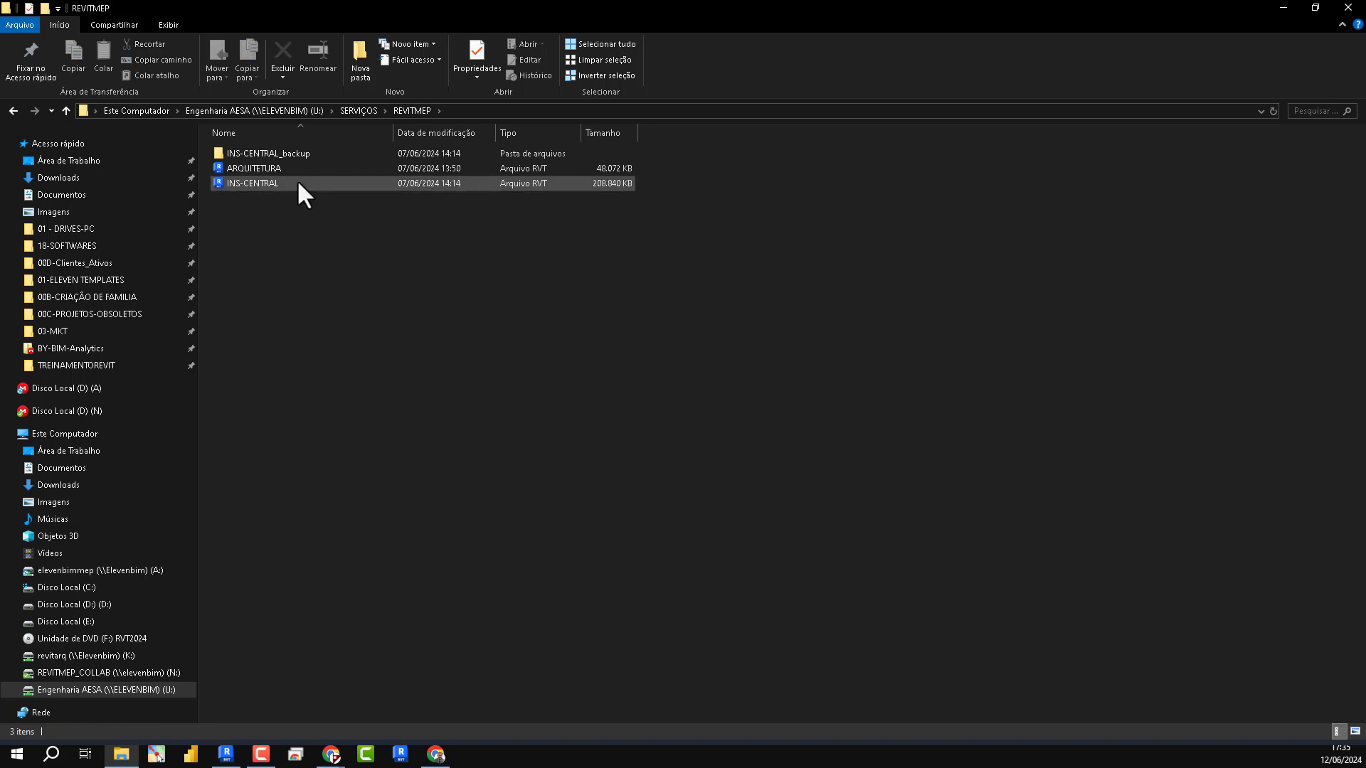
- Copy the REVITMEP folder path from File Explorer and go to U:\SERVIÇOS\REVITMEP in Revit's Open dialog
double_click(472, 15)
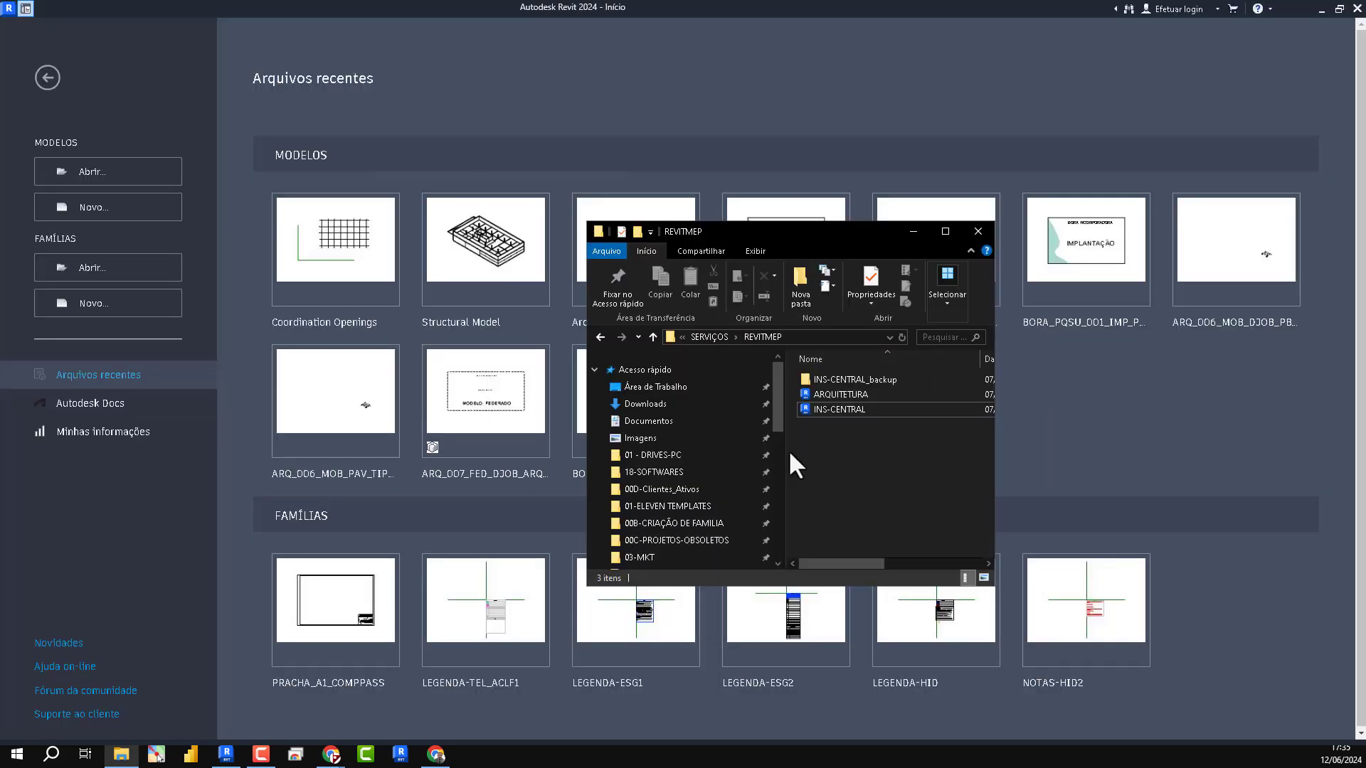
drag(838, 410, 861, 458)
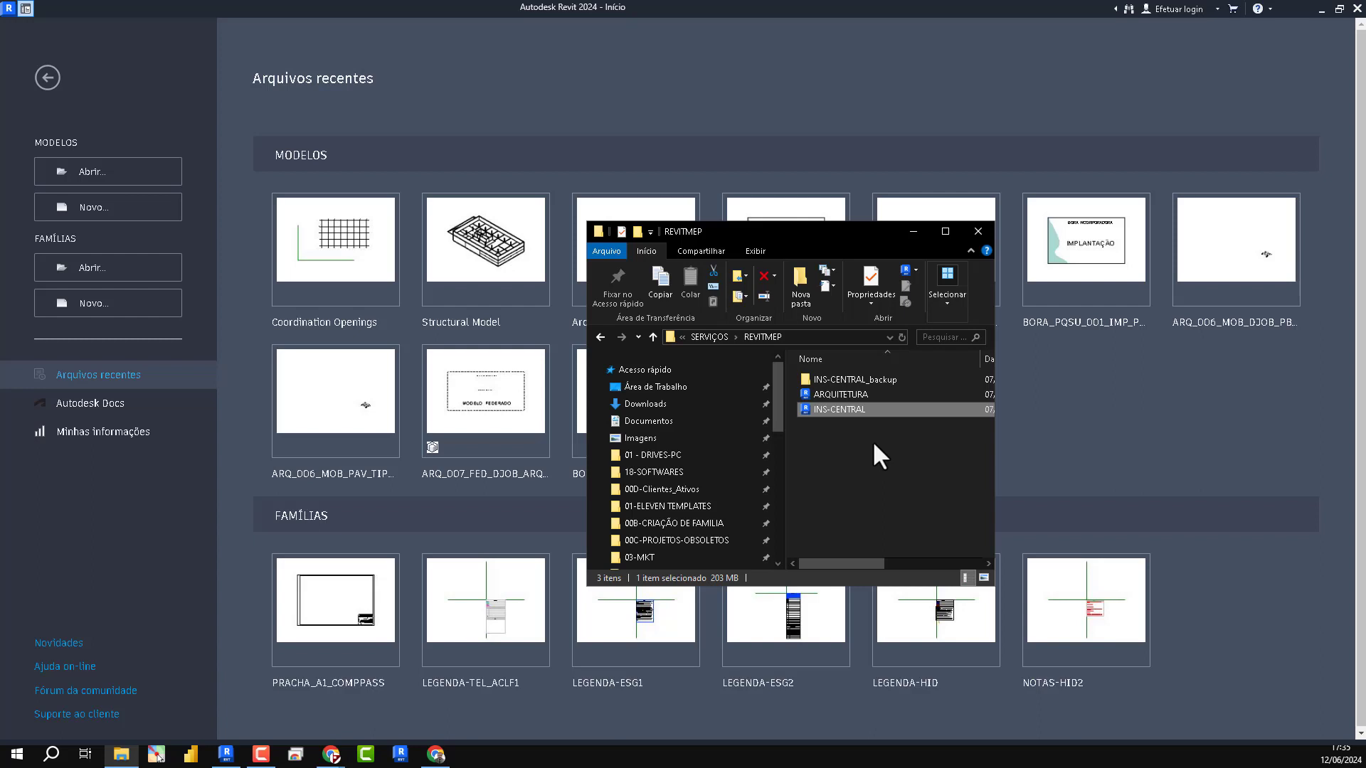
click(837, 338)
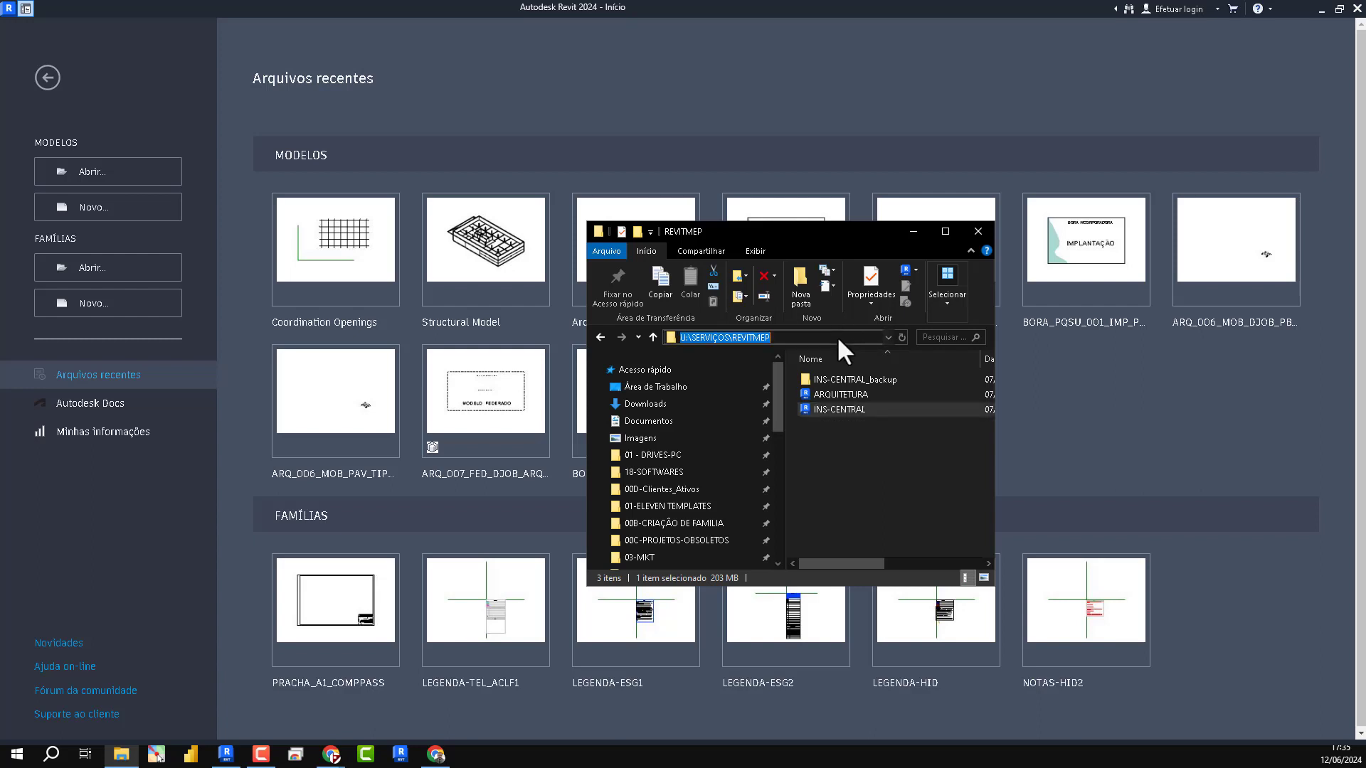
click(130, 145)
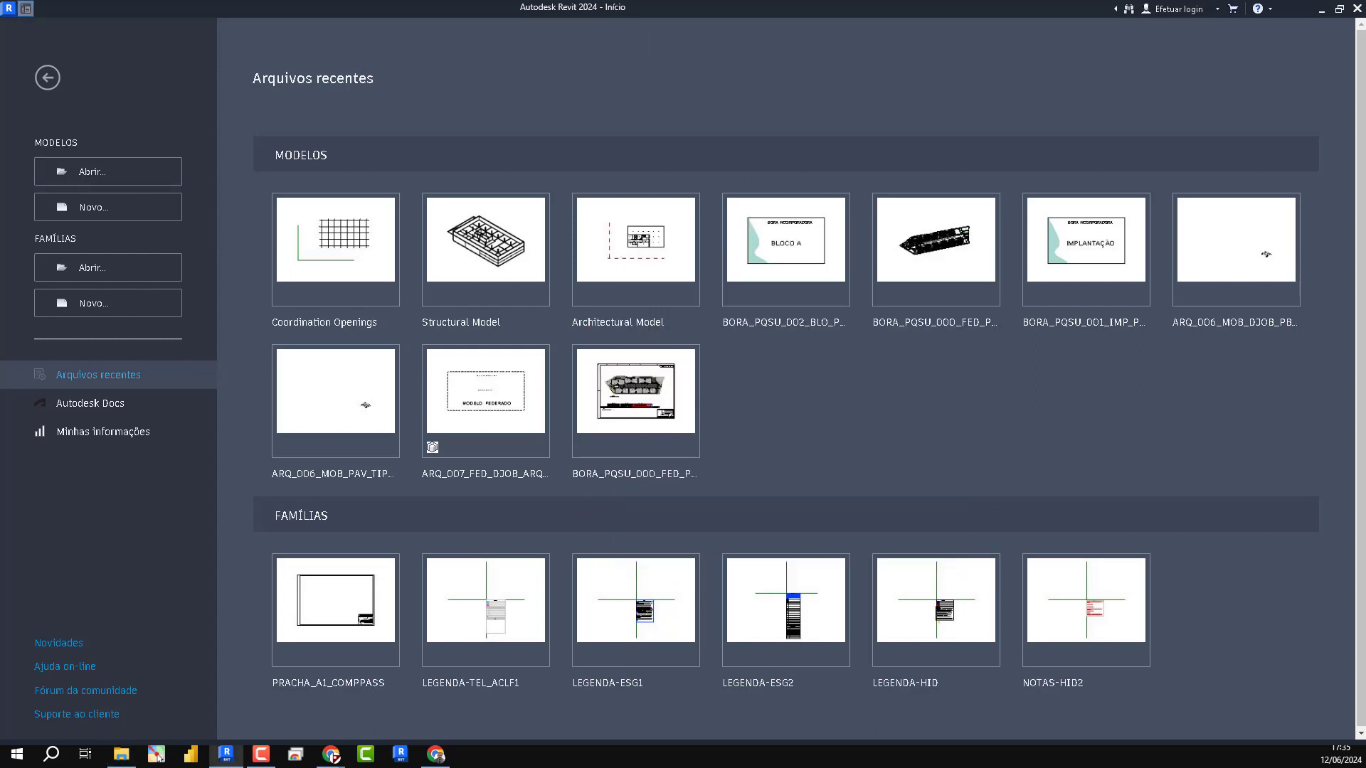
key(ctrl+v)
key(Return)
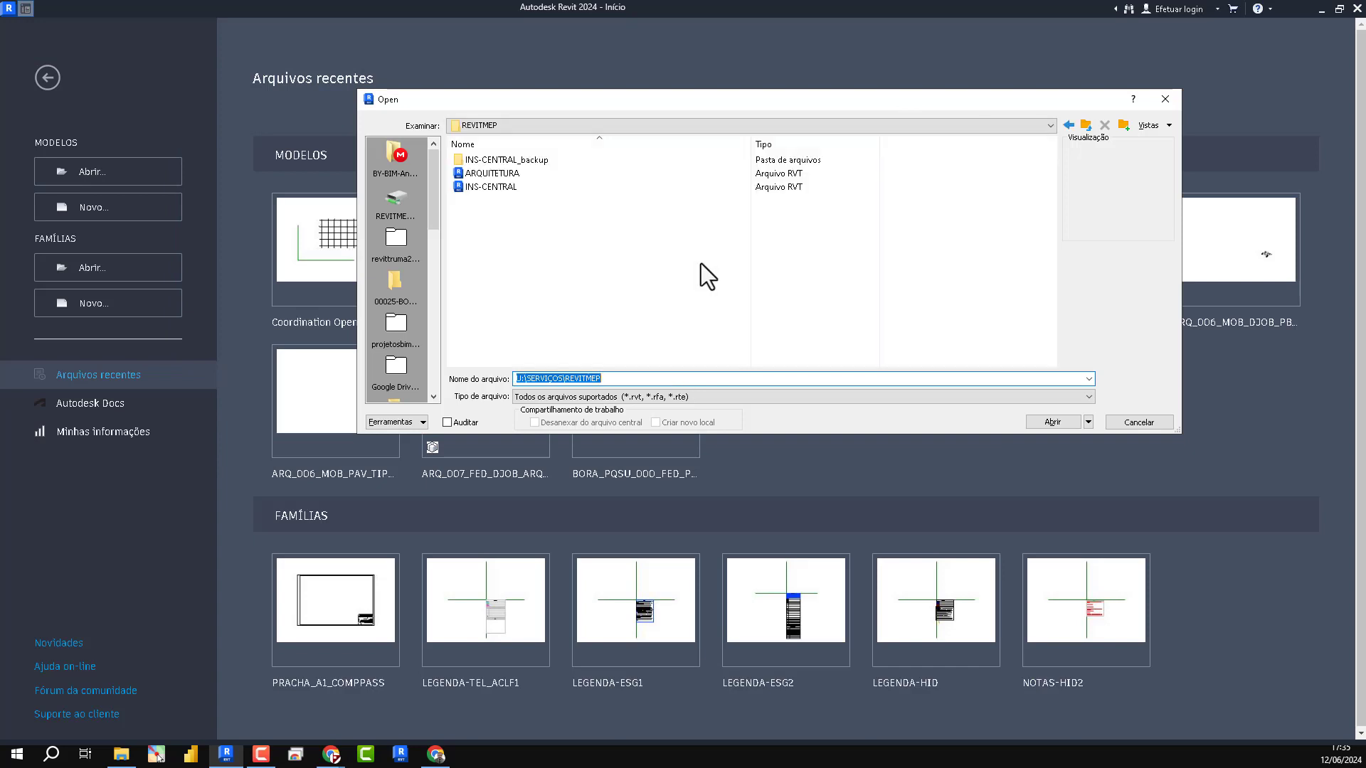
- Try to open INS-CENTRAL.rvt detached from the central file with its worksets preserved
click(504, 185)
click(539, 423)
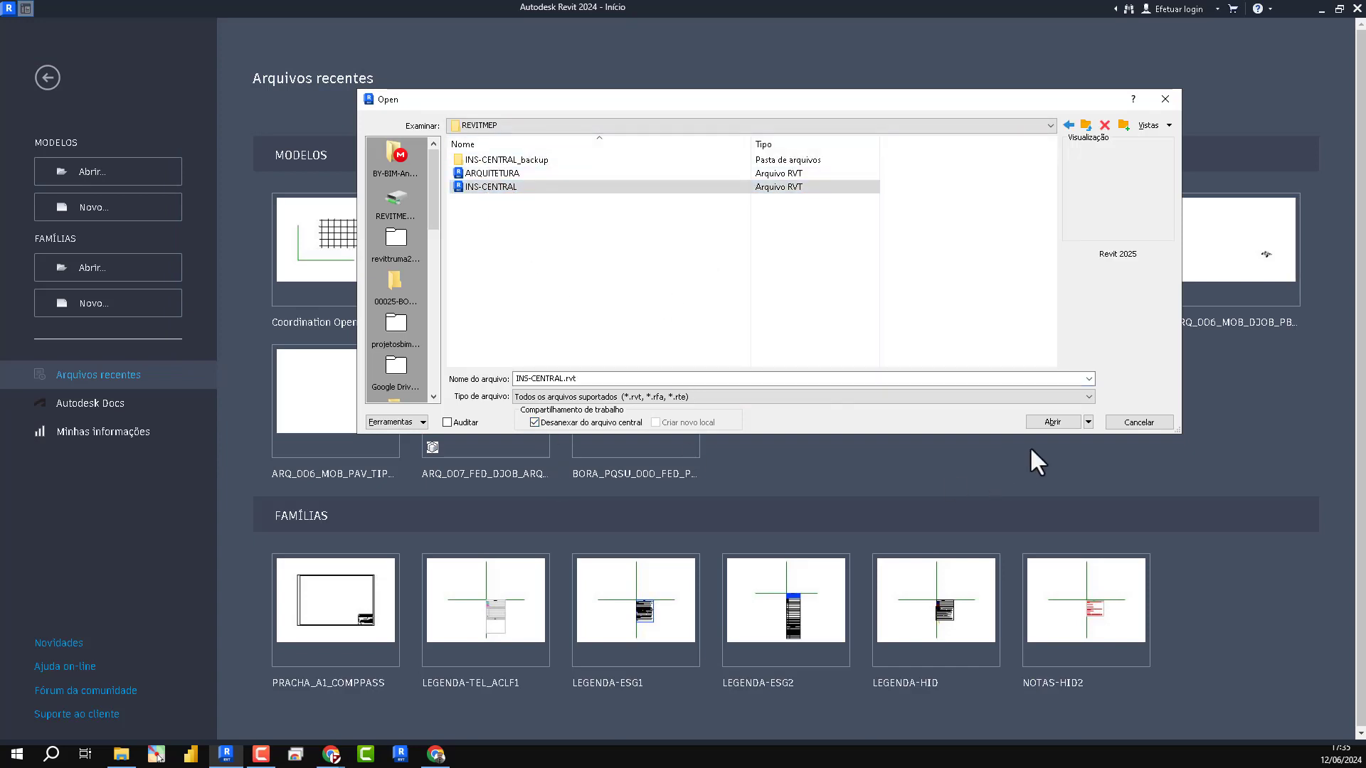
click(1044, 421)
drag(543, 240, 617, 241)
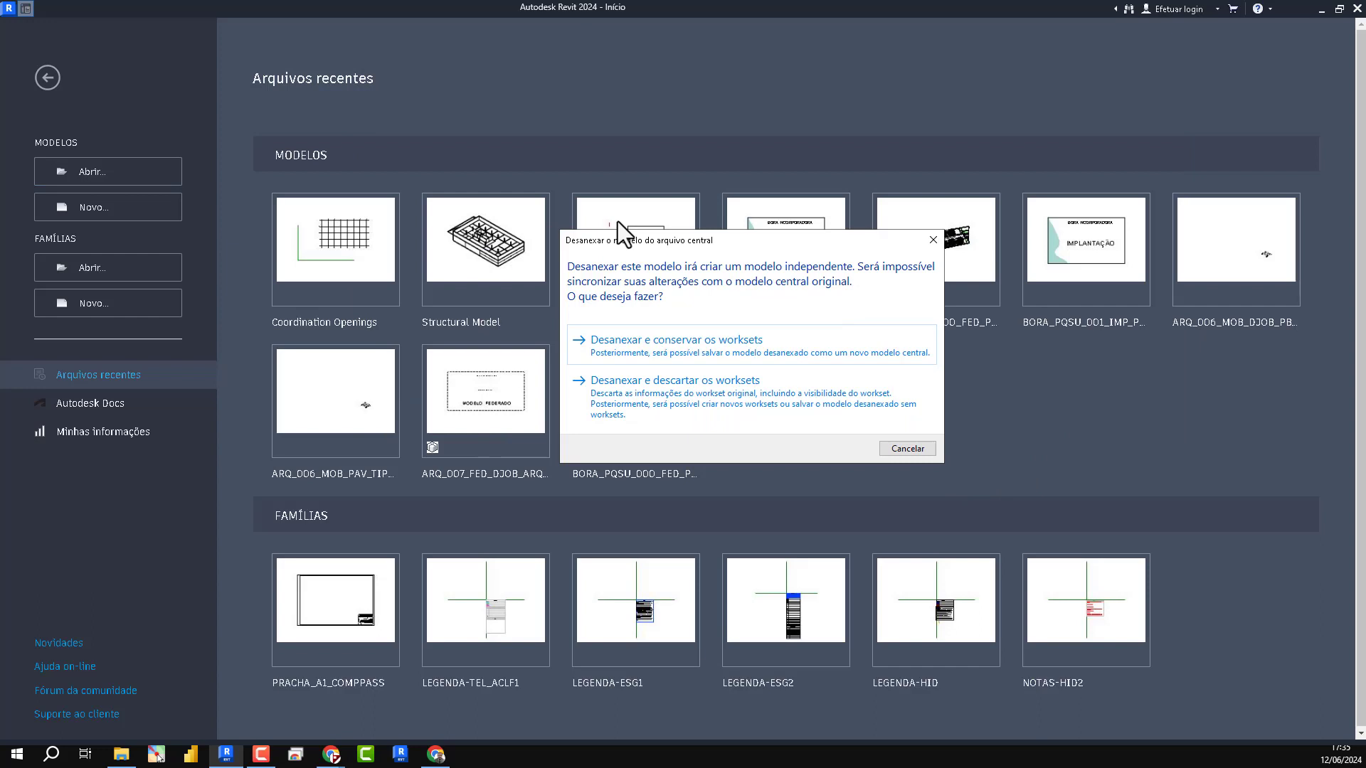
click(708, 344)
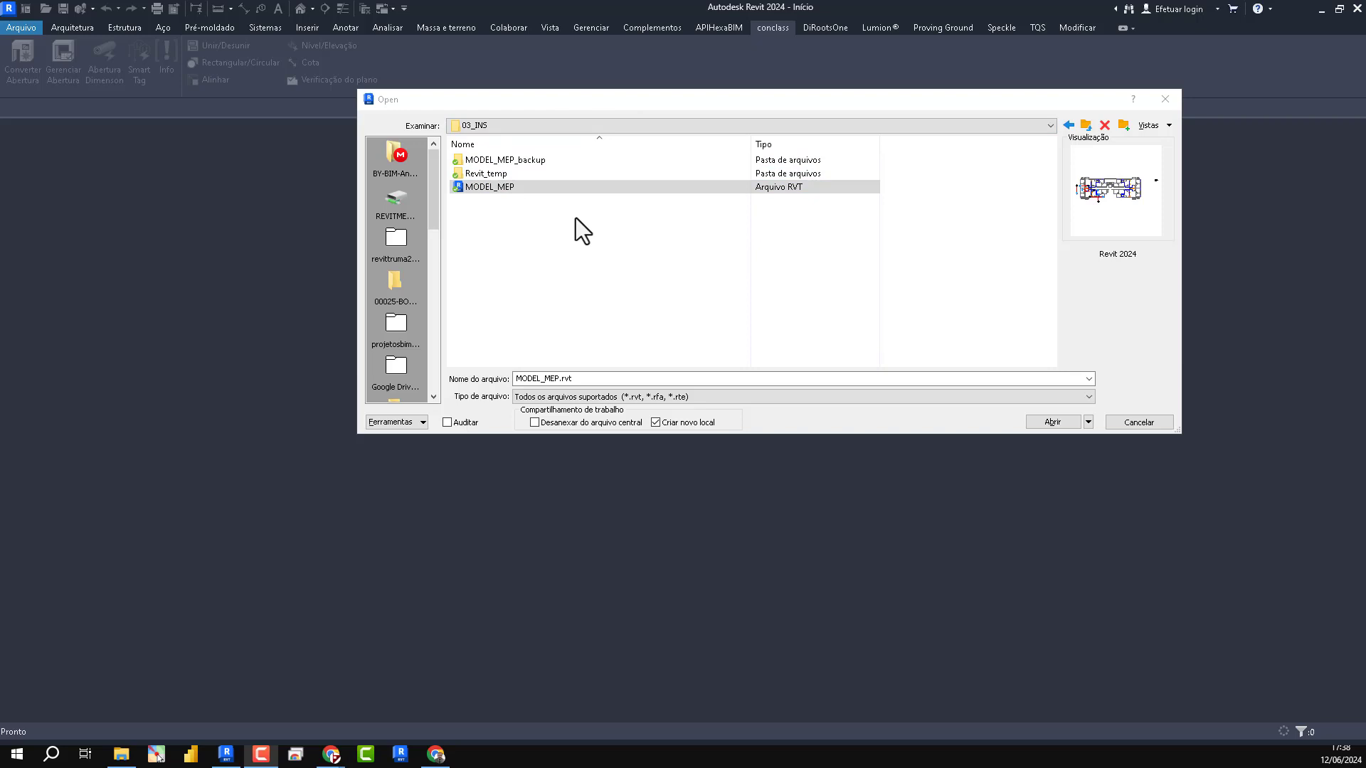
- Open MODEL_MEP.rvt from the 03_INS folder detached from central with worksets preserved, and show its Project Browser
click(534, 423)
click(1042, 423)
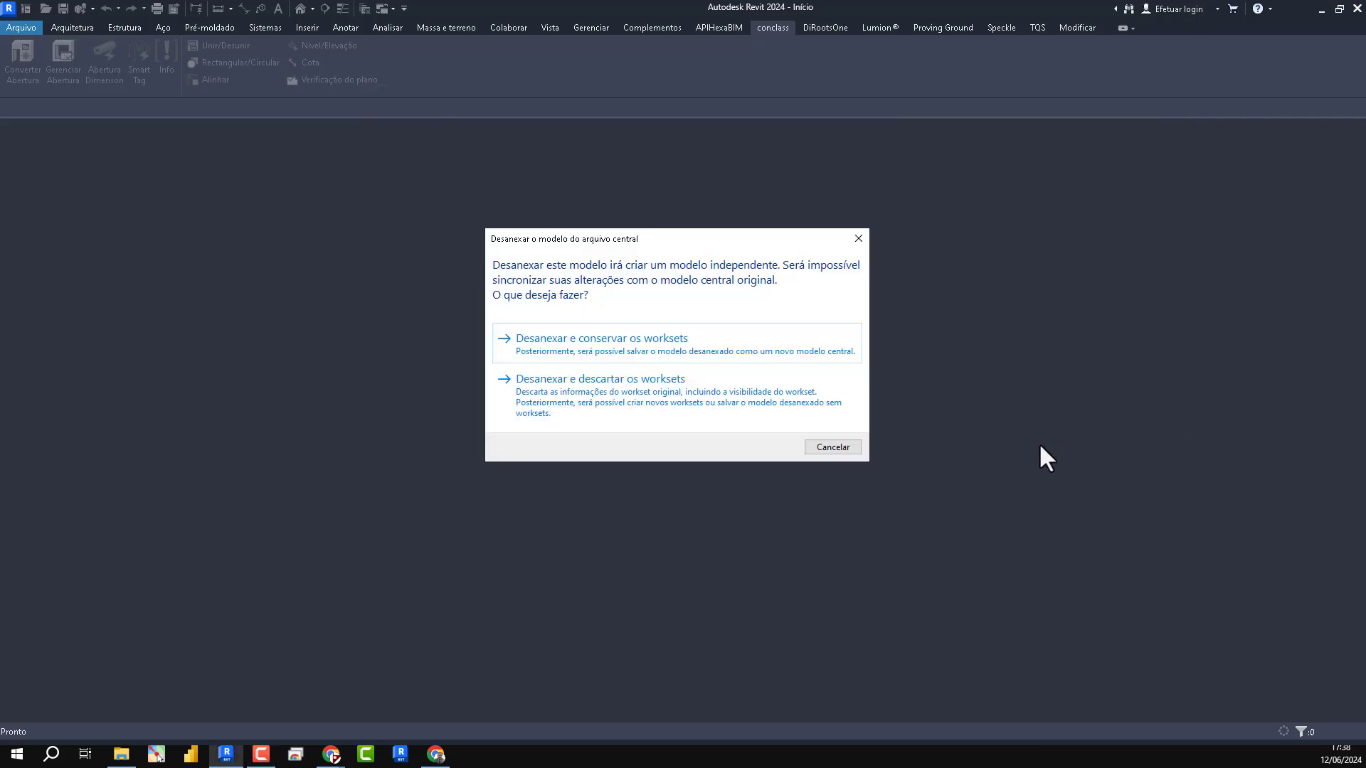
click(666, 344)
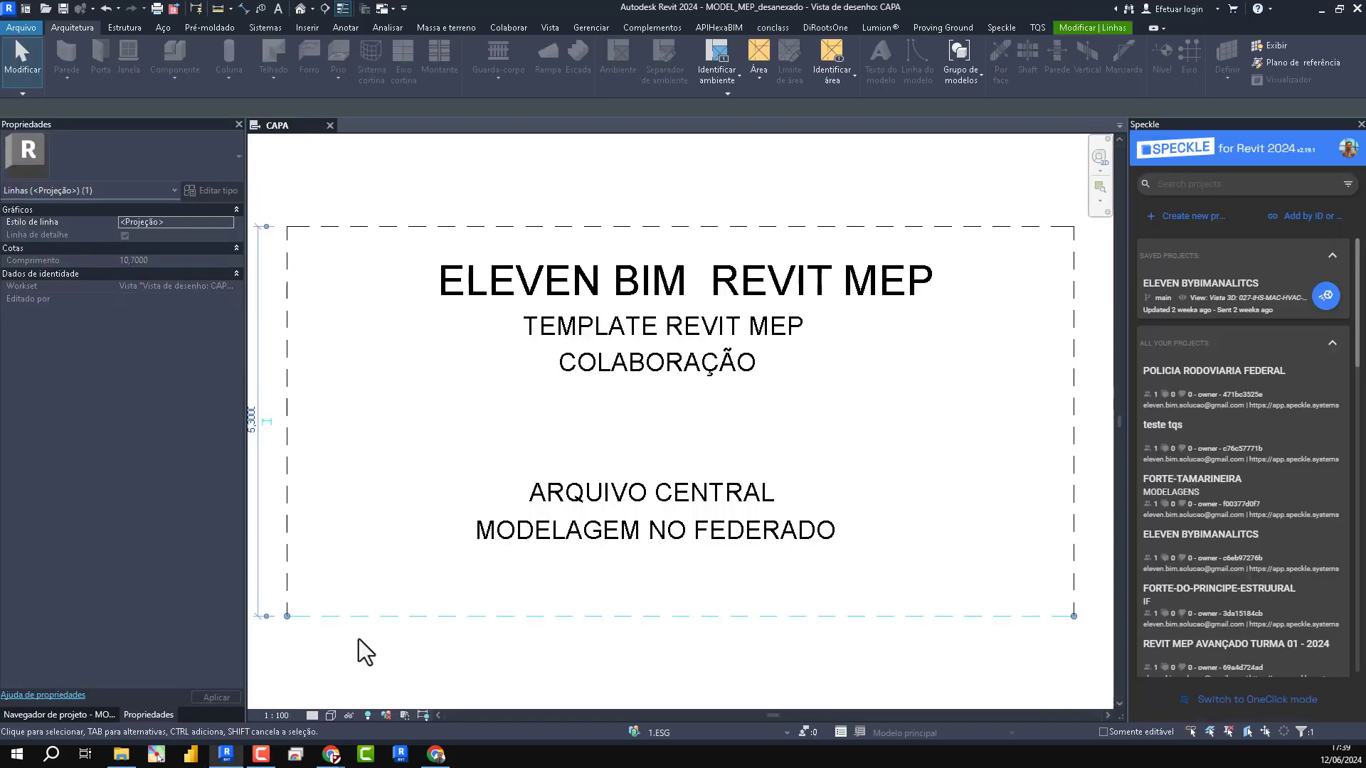
click(90, 714)
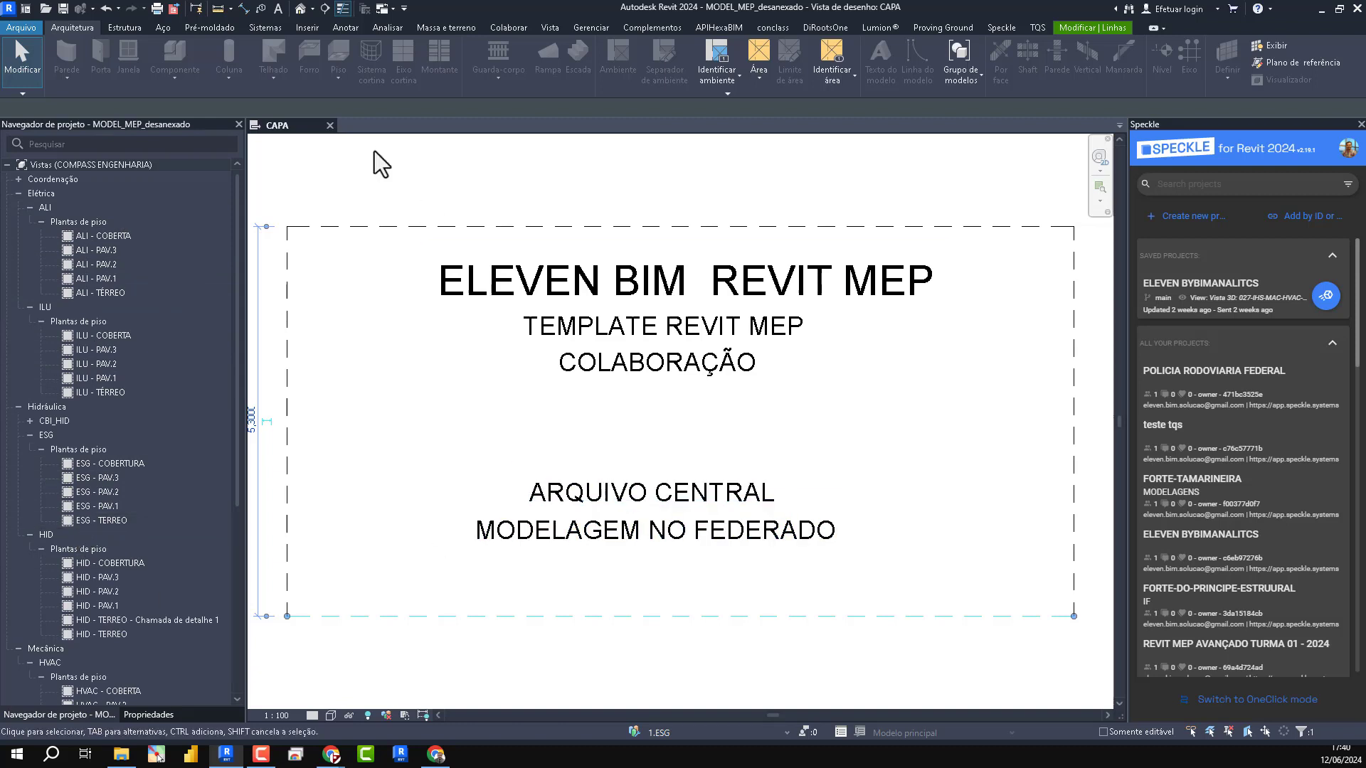
- Open the default 3D view and expand the Revit links and Coordenação branches of the Project Browser
click(304, 10)
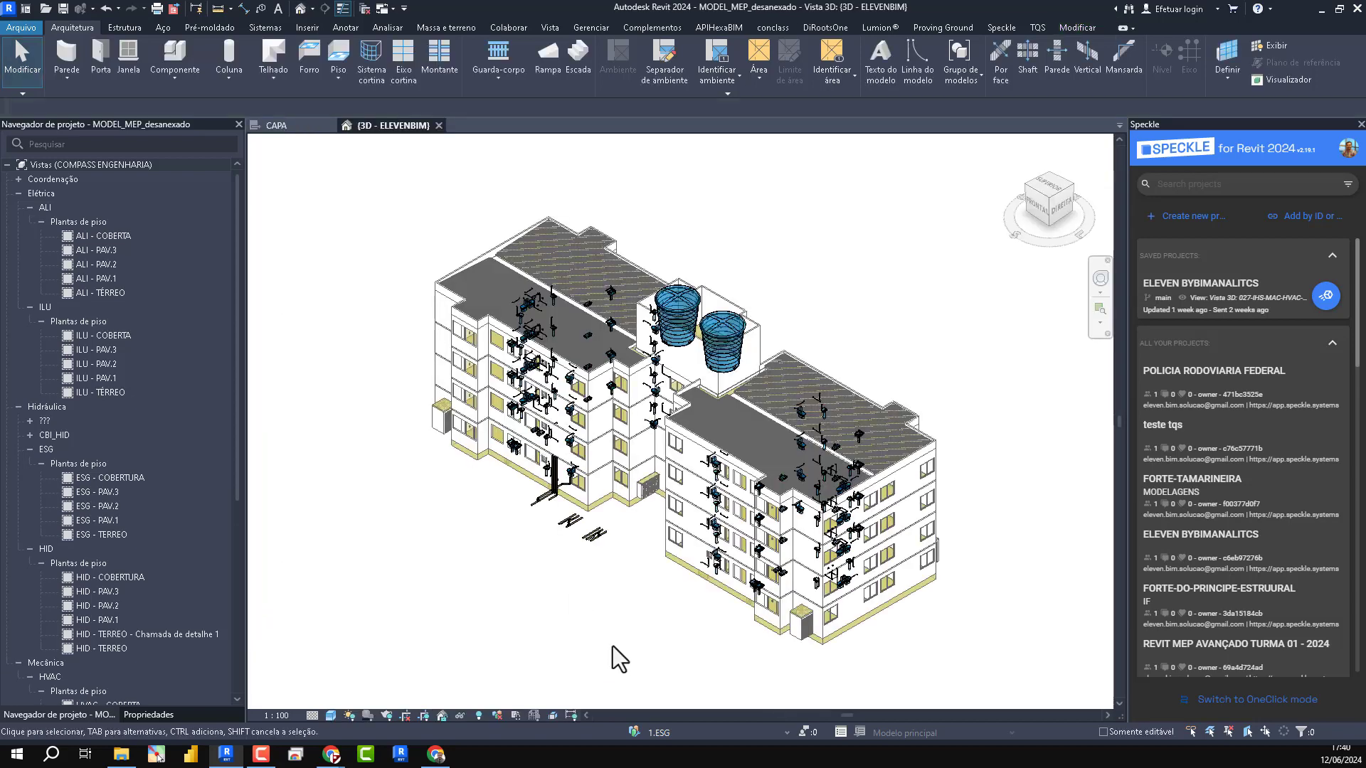
scroll(142, 441, down, 7)
click(7, 697)
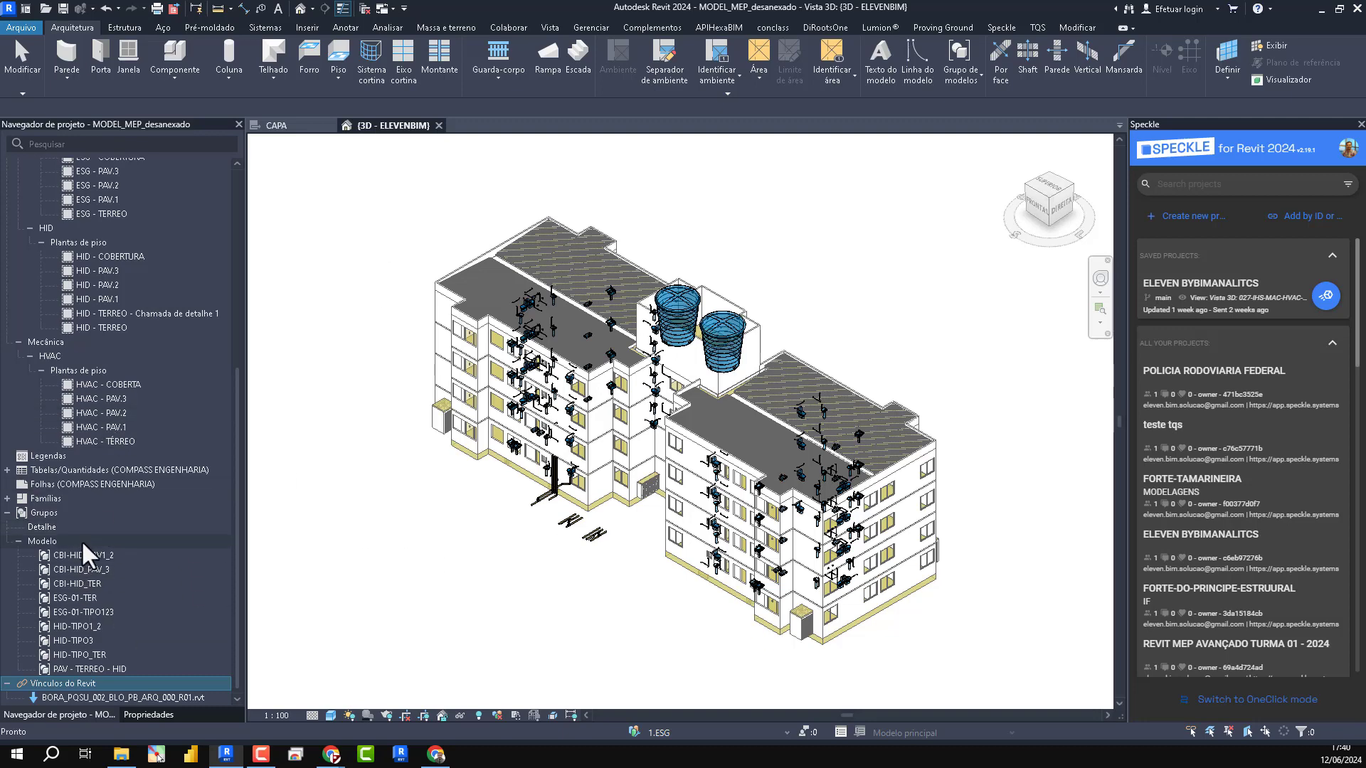
scroll(82, 540, up, 8)
click(20, 180)
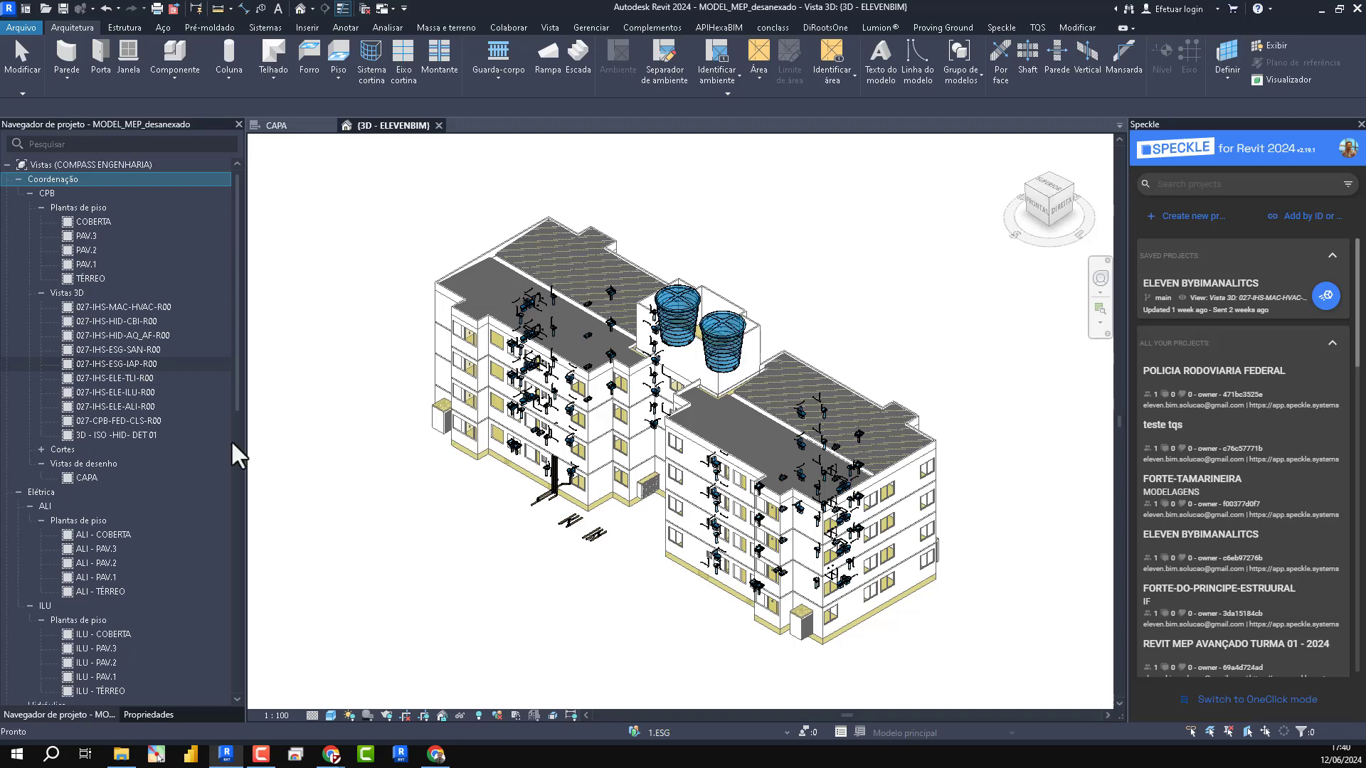
- Close the Speckle panel and look through the Project Browser's discipline views, model groups and Revit links
click(1360, 124)
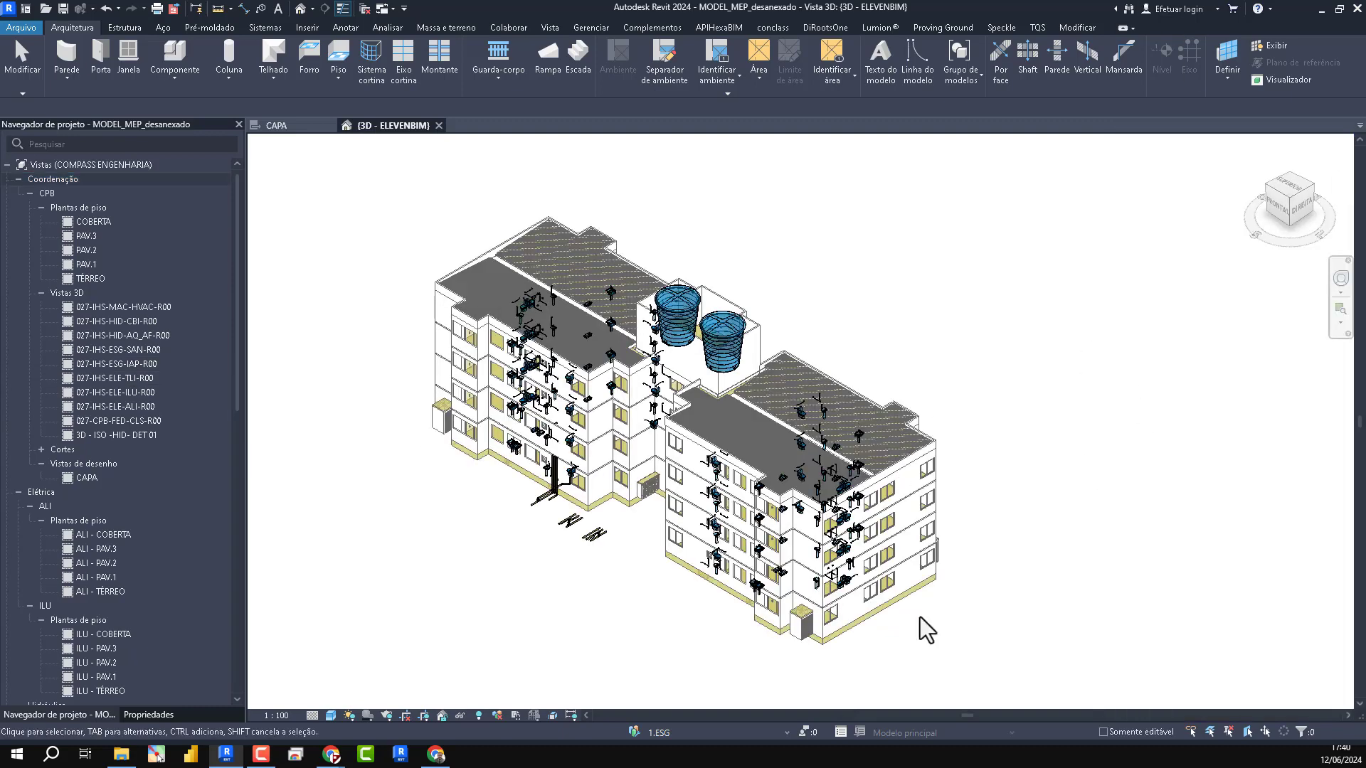
scroll(149, 341, down, 8)
scroll(106, 370, down, 6)
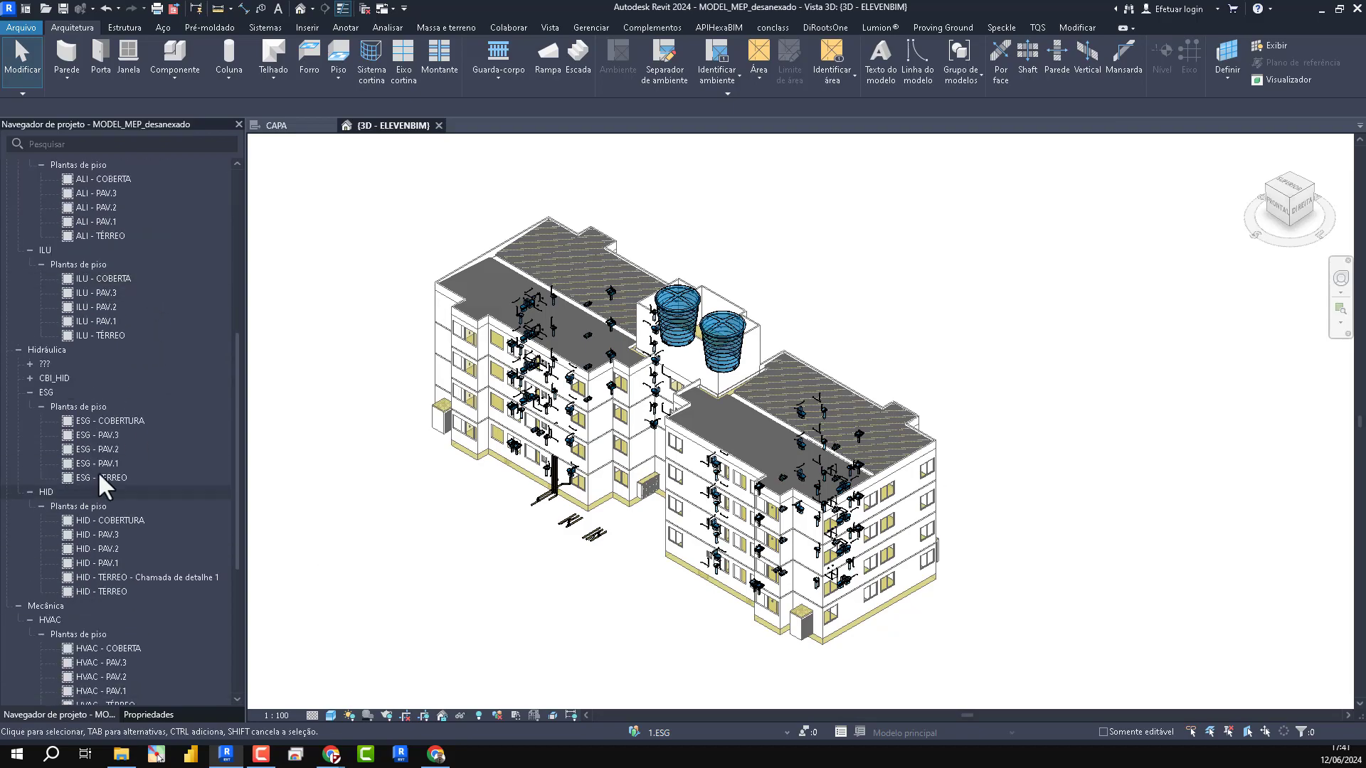
scroll(762, 502, down, 2)
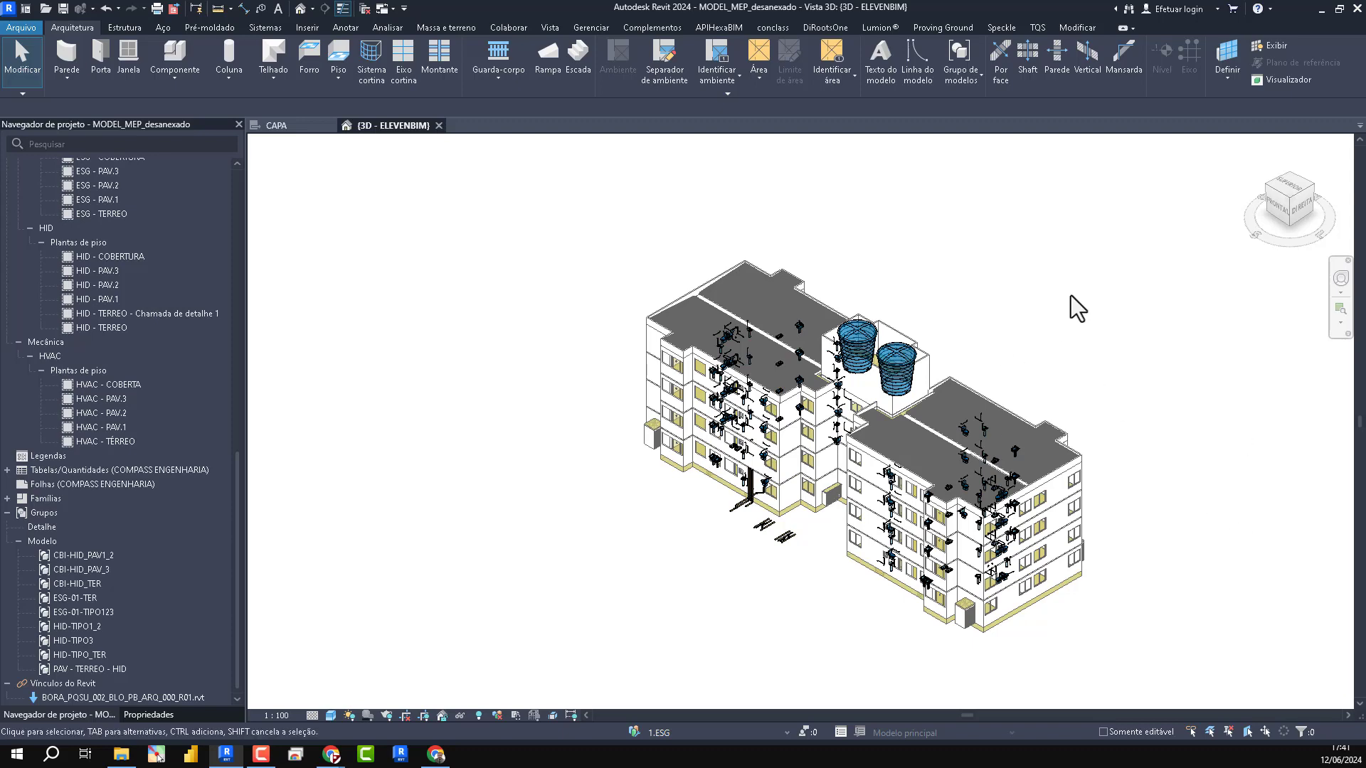
- Check the annotation categories in the 3D view's Visibility/Graphics overrides
key(v)
key(v)
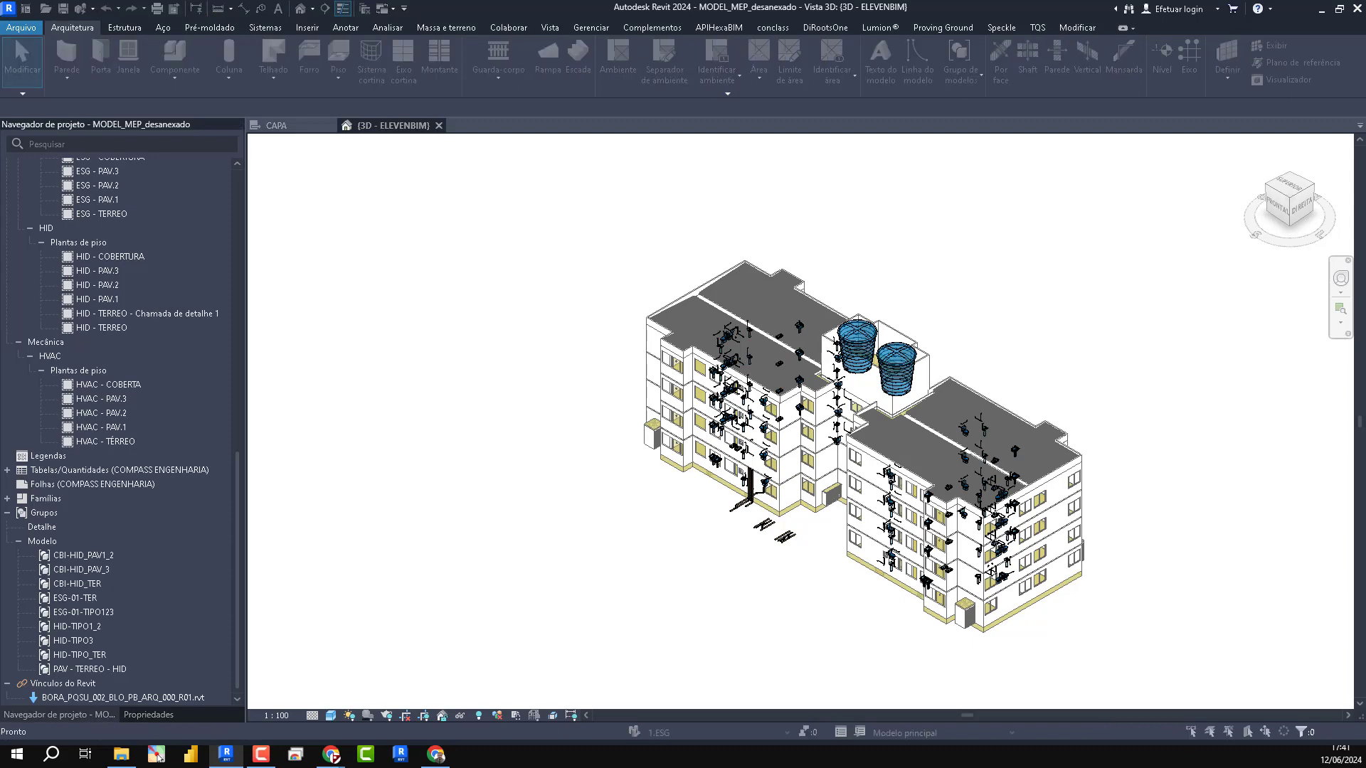
click(465, 67)
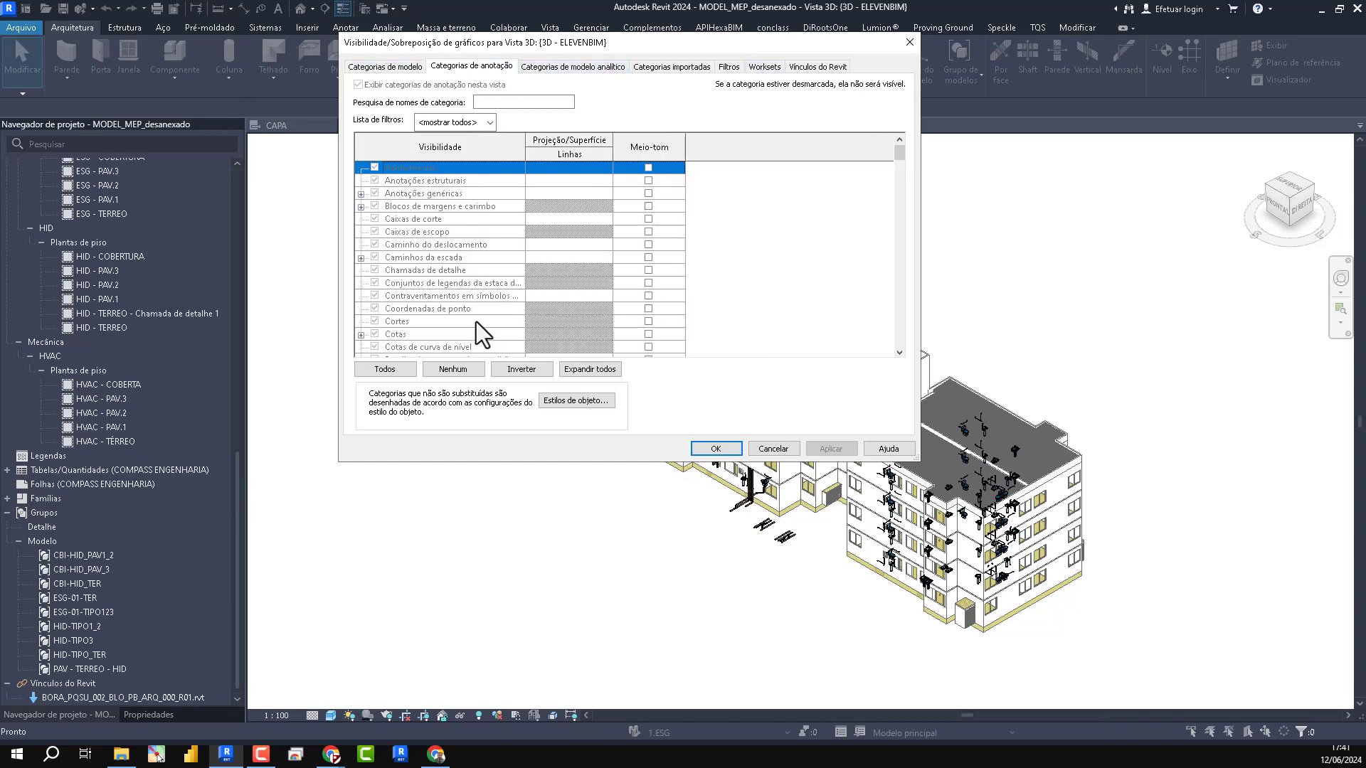
scroll(478, 264, down, 2)
click(910, 43)
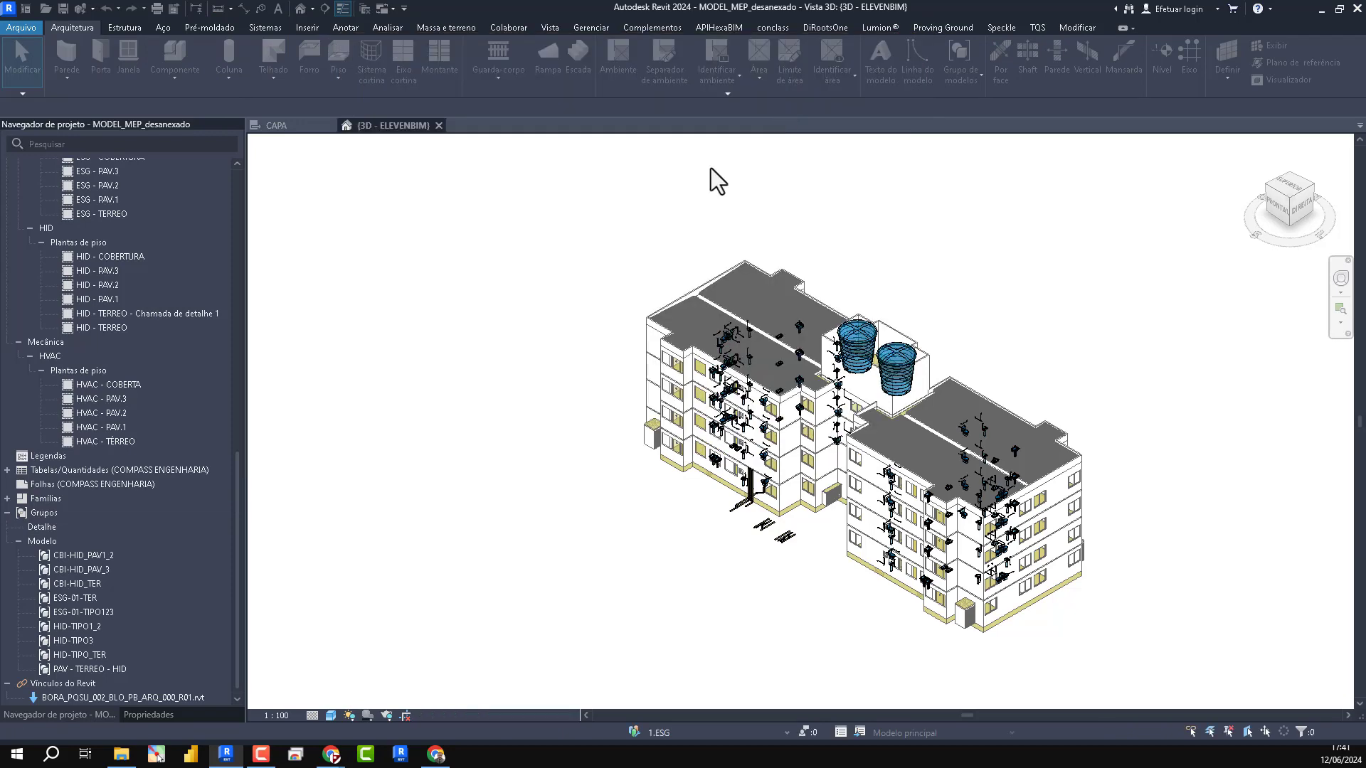
- Set the 3D view's view template to <Nenhum>
click(148, 715)
scroll(136, 444, down, 2)
click(159, 541)
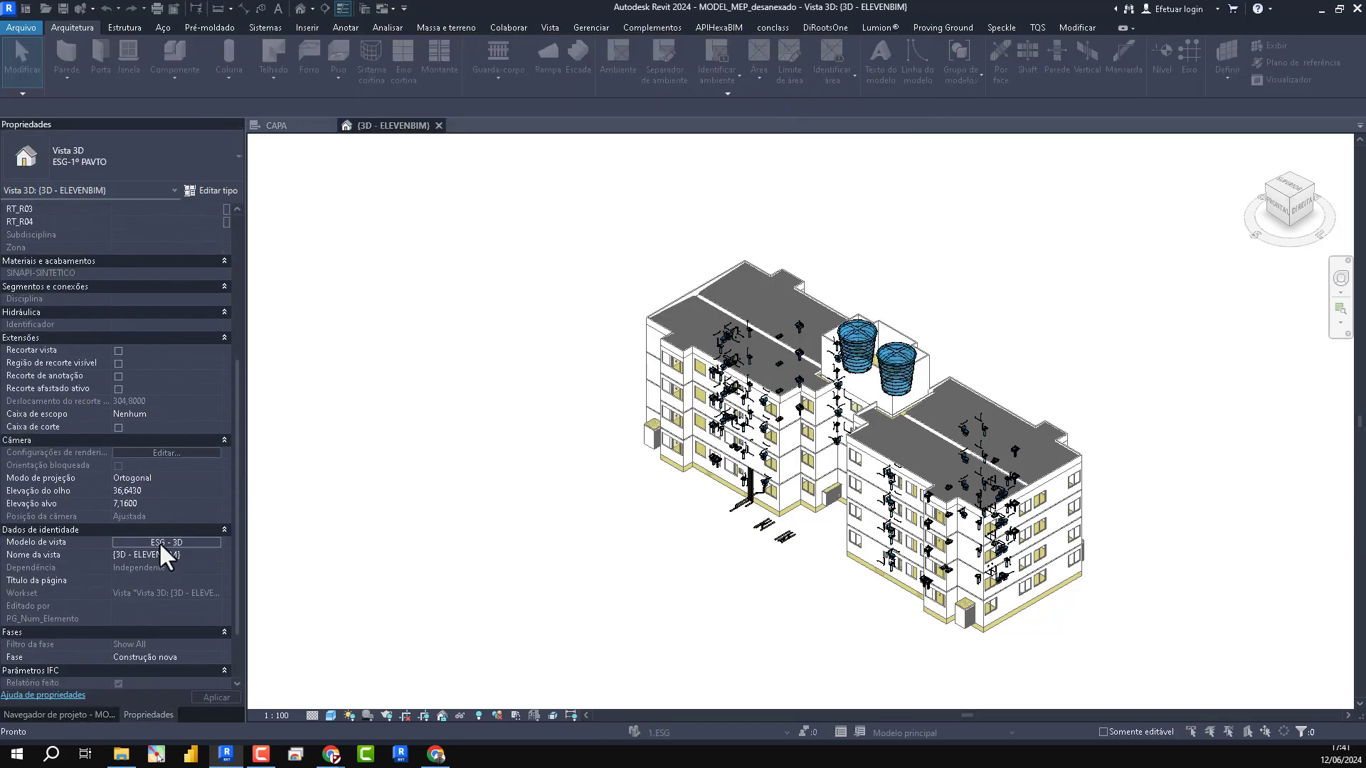
scroll(609, 261, up, 5)
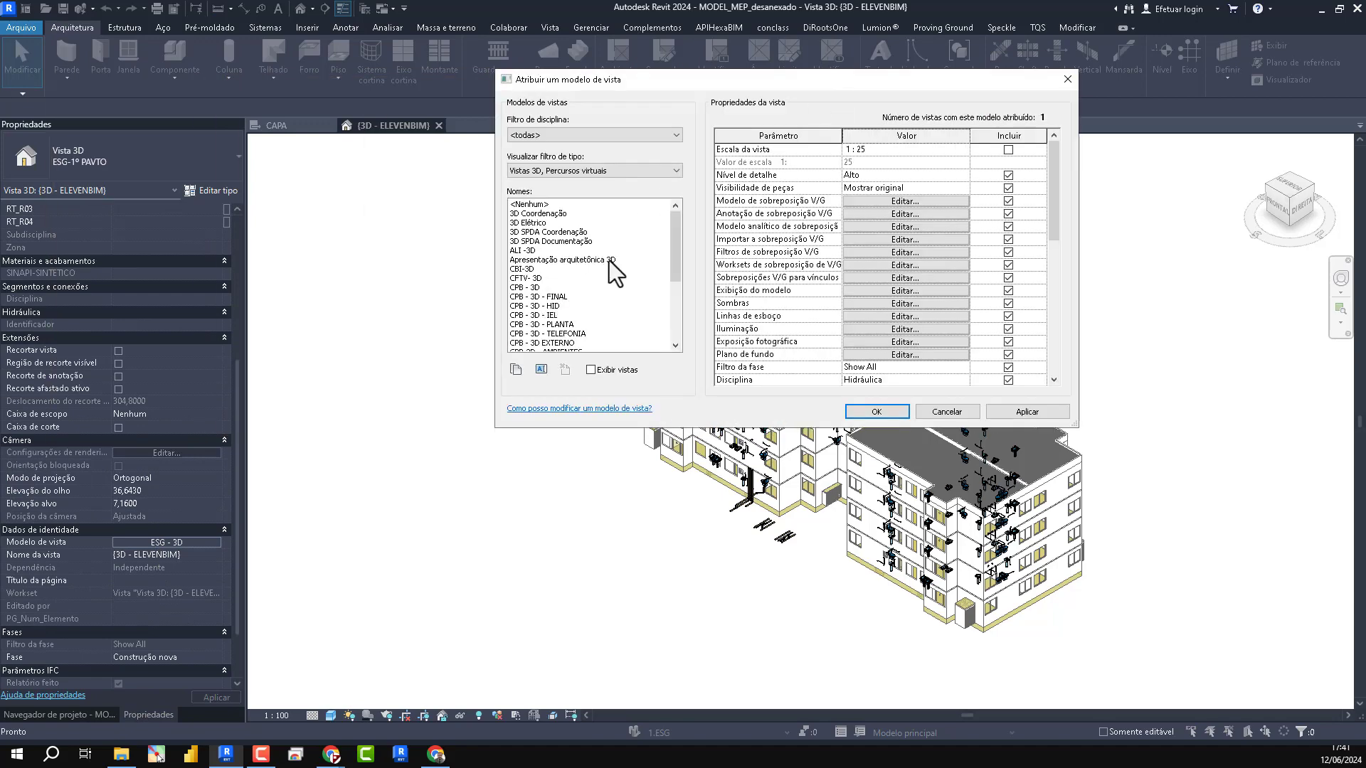
click(531, 204)
click(875, 410)
- Turn on the Níveis annotation category in the 3D view's Visibility/Graphics overrides
key(v)
key(v)
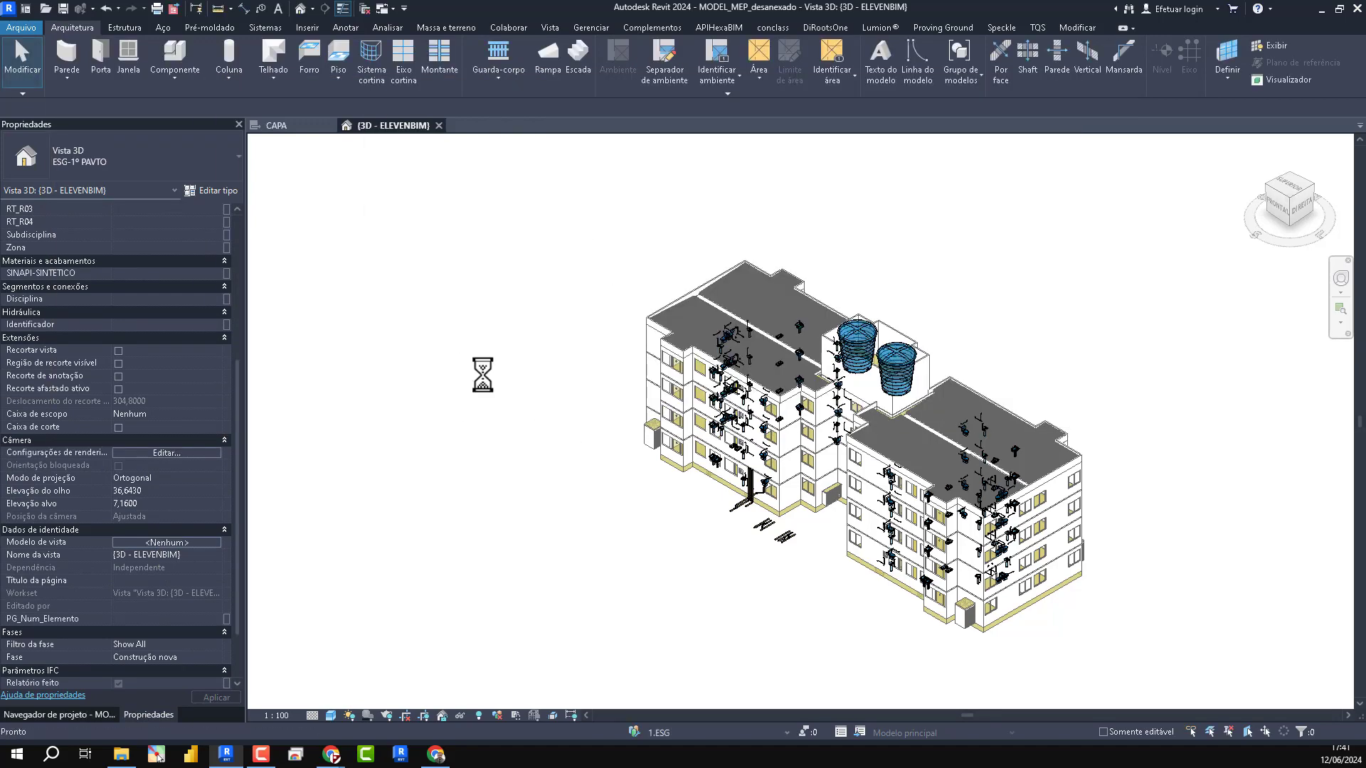
click(471, 67)
click(409, 280)
scroll(410, 281, down, 5)
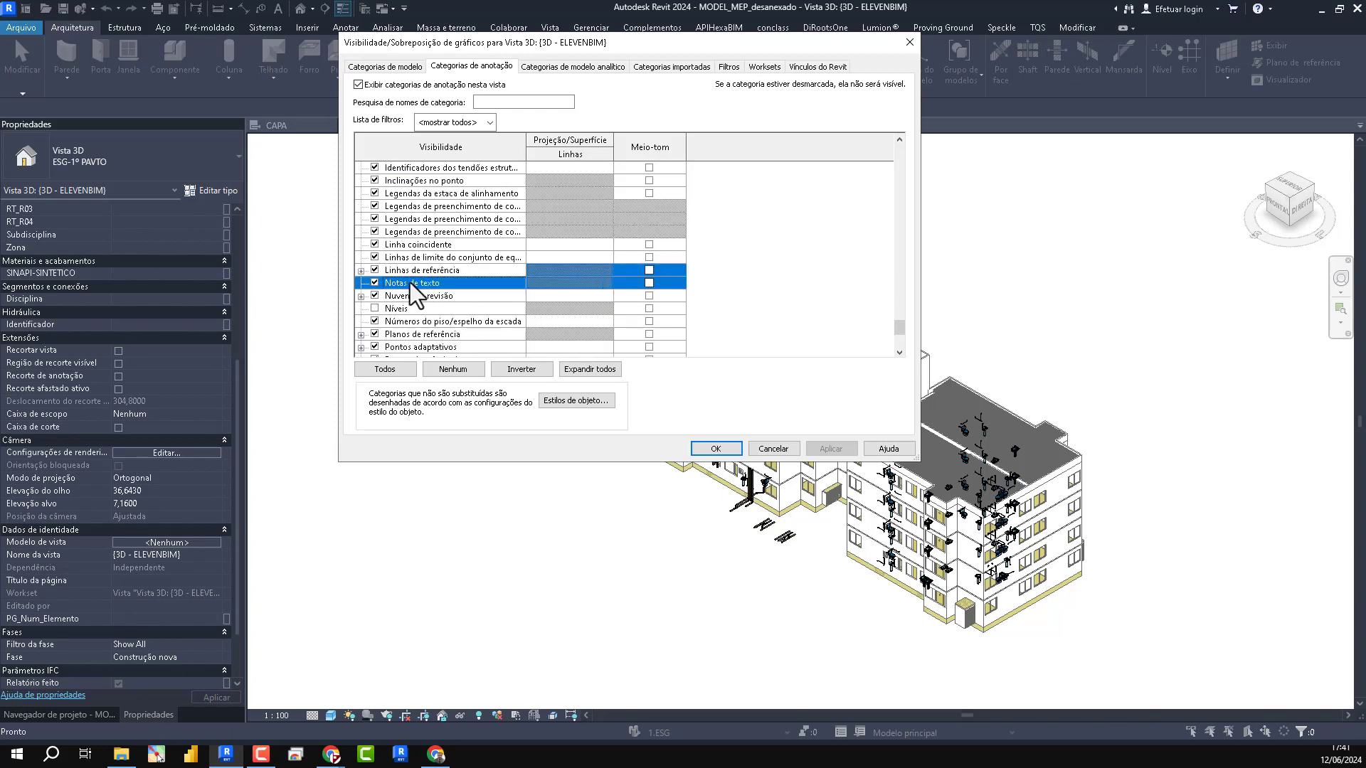
click(393, 284)
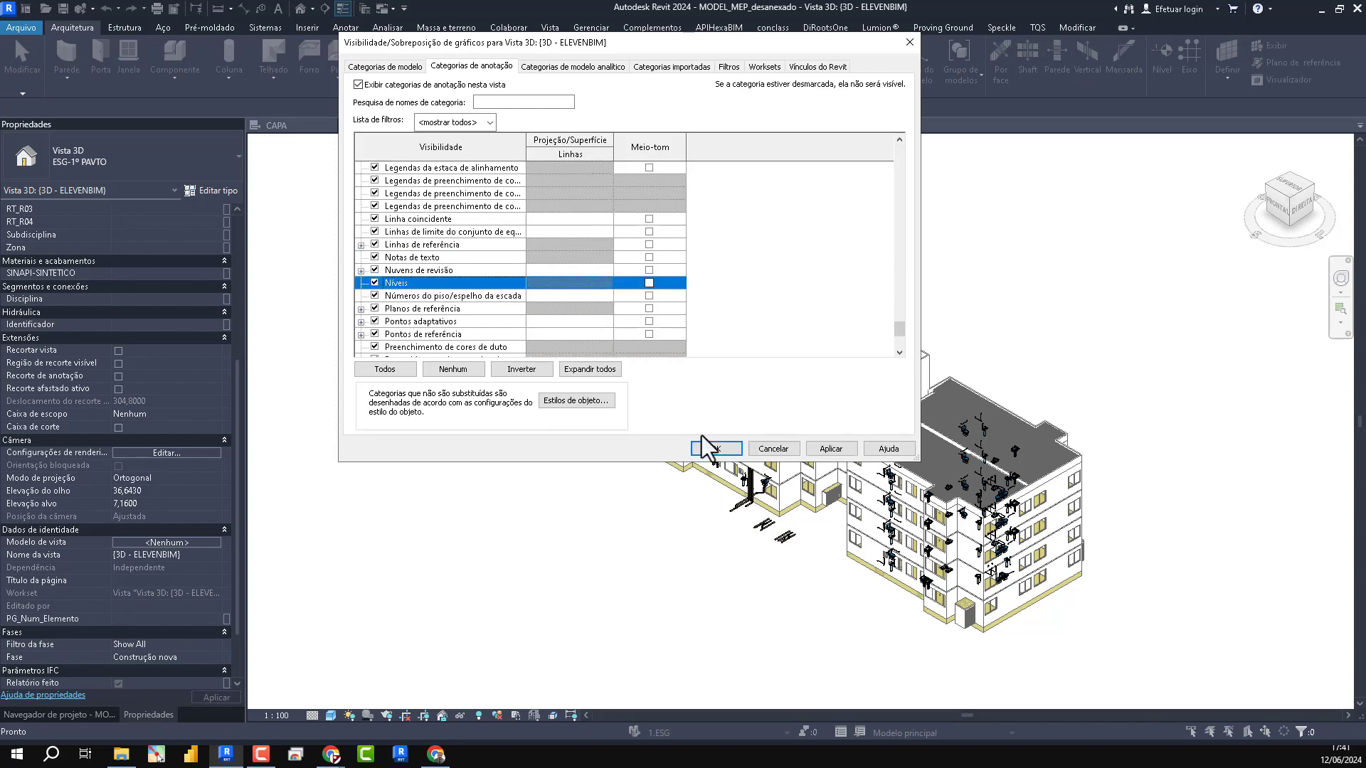
click(716, 448)
- Select everything in the 3D view, including the levels and the pinned Revit link, and try to delete it
click(70, 716)
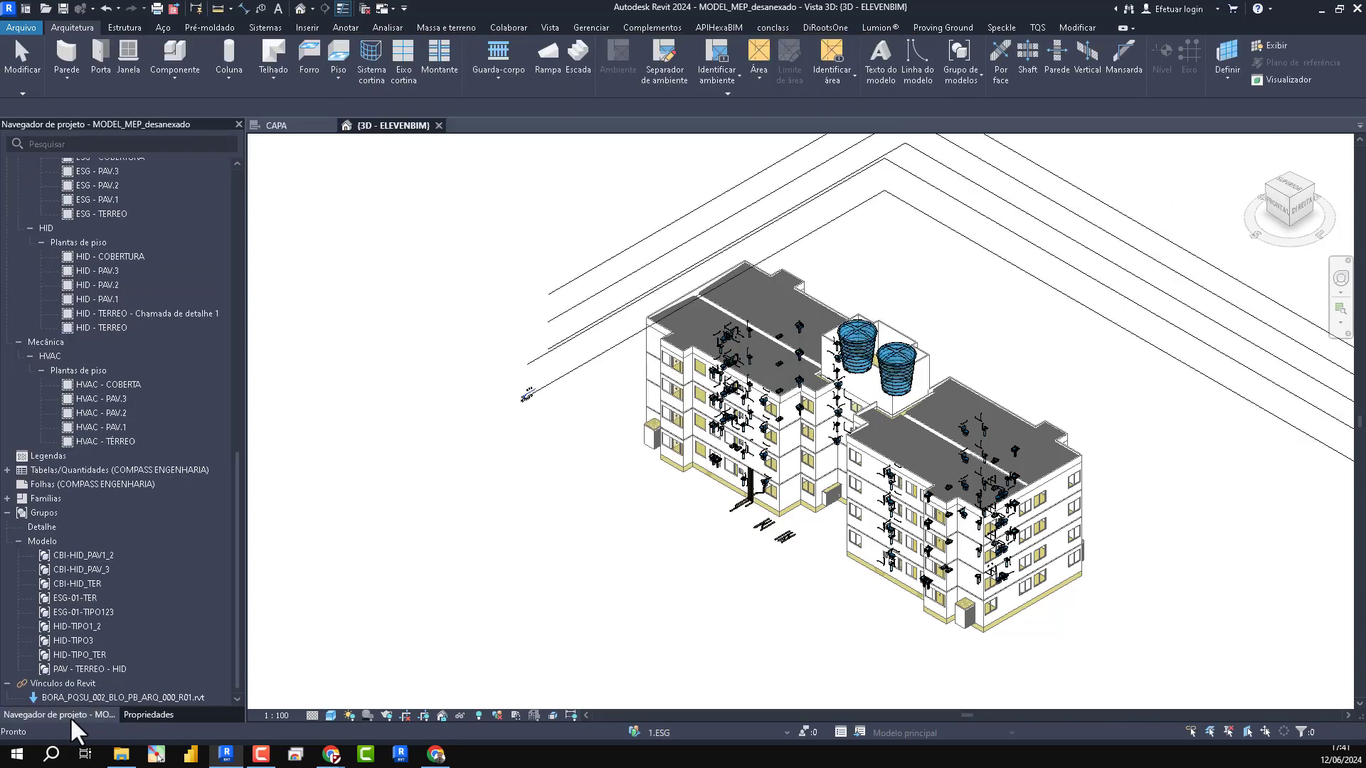
scroll(596, 270, down, 3)
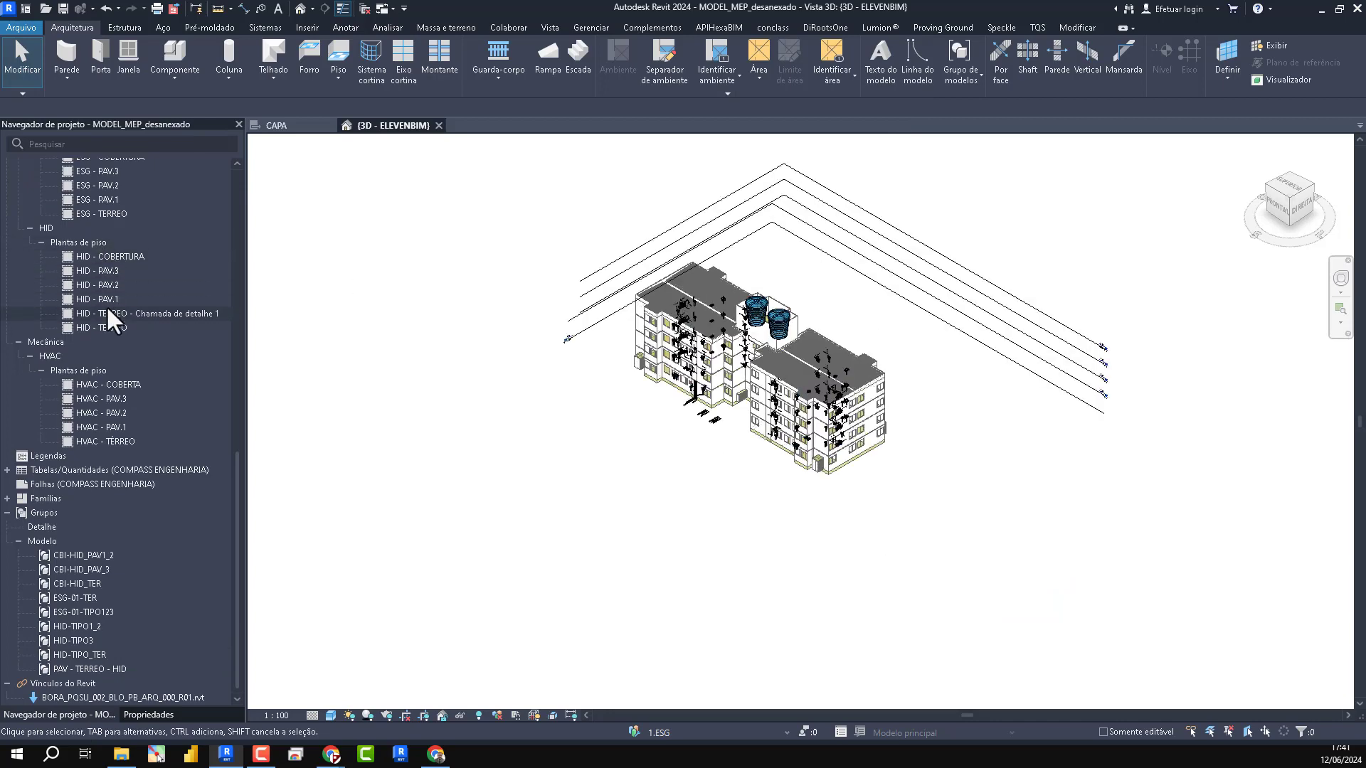
drag(1167, 594, 476, 199)
click(949, 401)
drag(1137, 445, 926, 190)
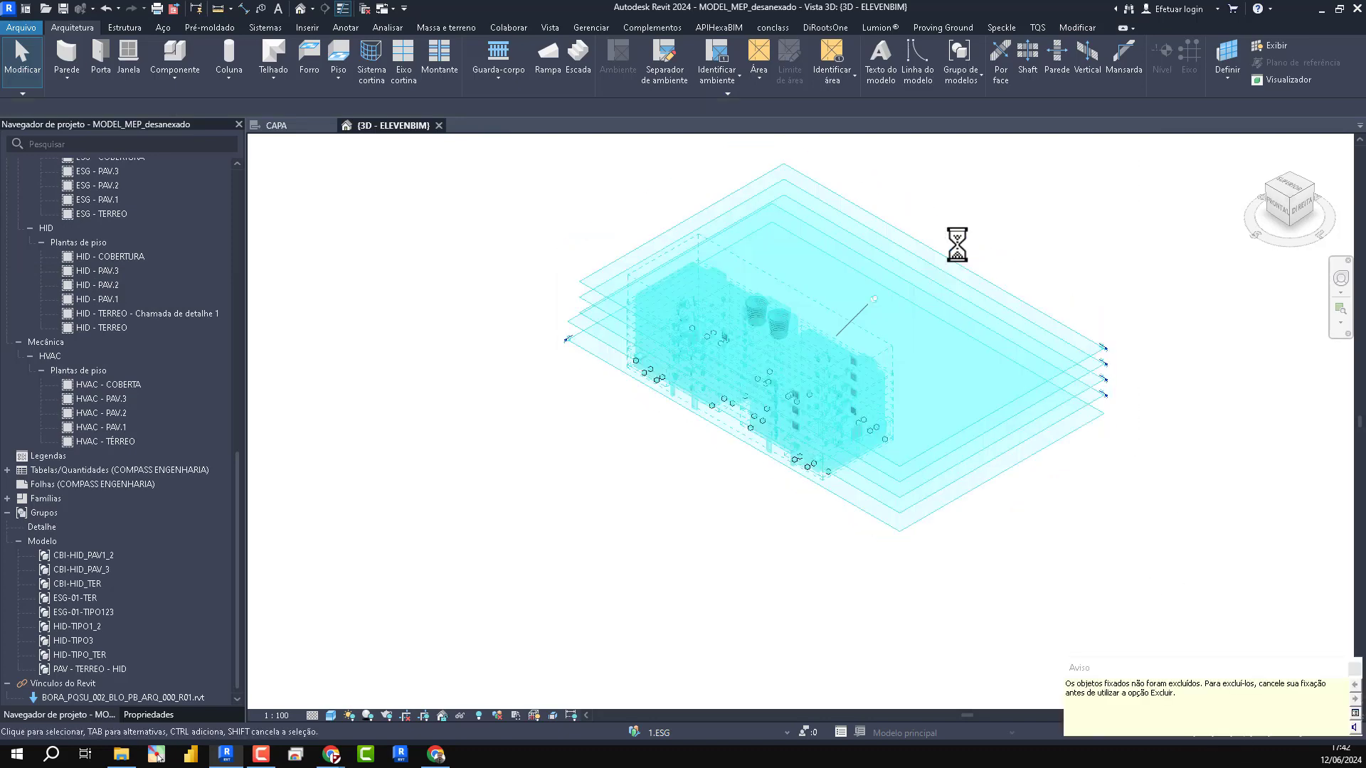
click(1099, 510)
click(1029, 321)
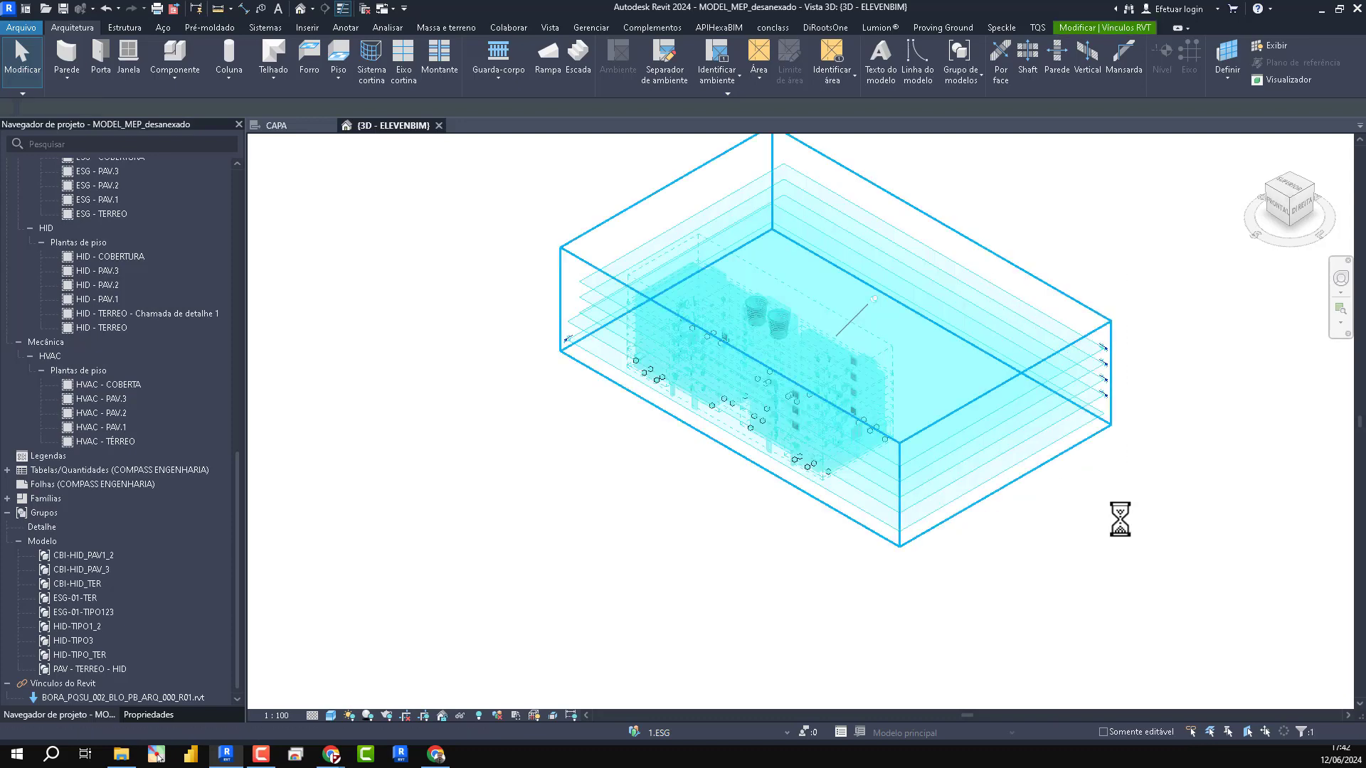
click(1152, 535)
mouse_move(552, 201)
mouse_down()
mouse_move(907, 542)
mouse_move(919, 519)
mouse_up()
drag(985, 547, 439, 116)
drag(478, 201, 478, 201)
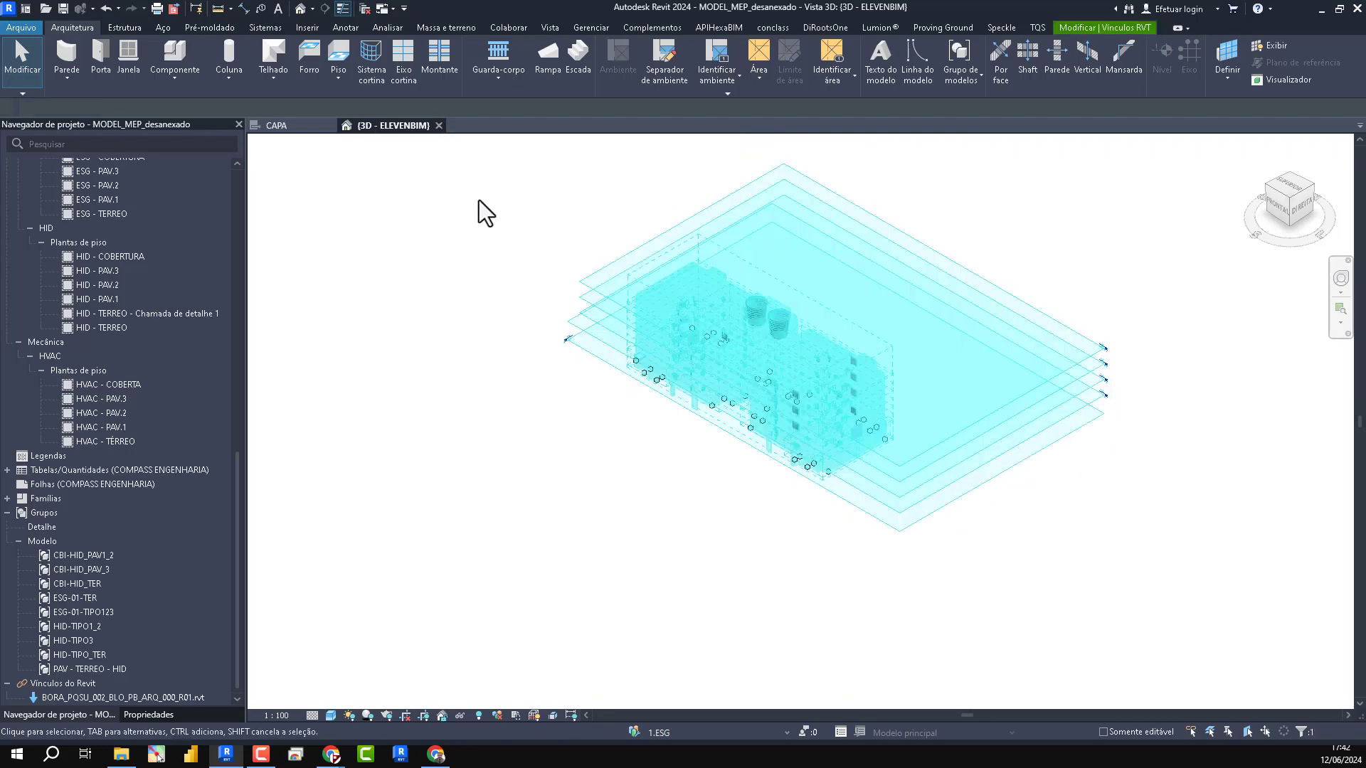
drag(1065, 555, 671, 379)
- Remove the linked architectural model BORA_PQSU_002_BLO_PB_ARQ_000_R01.rvt through the link manager
key(g)
key(v)
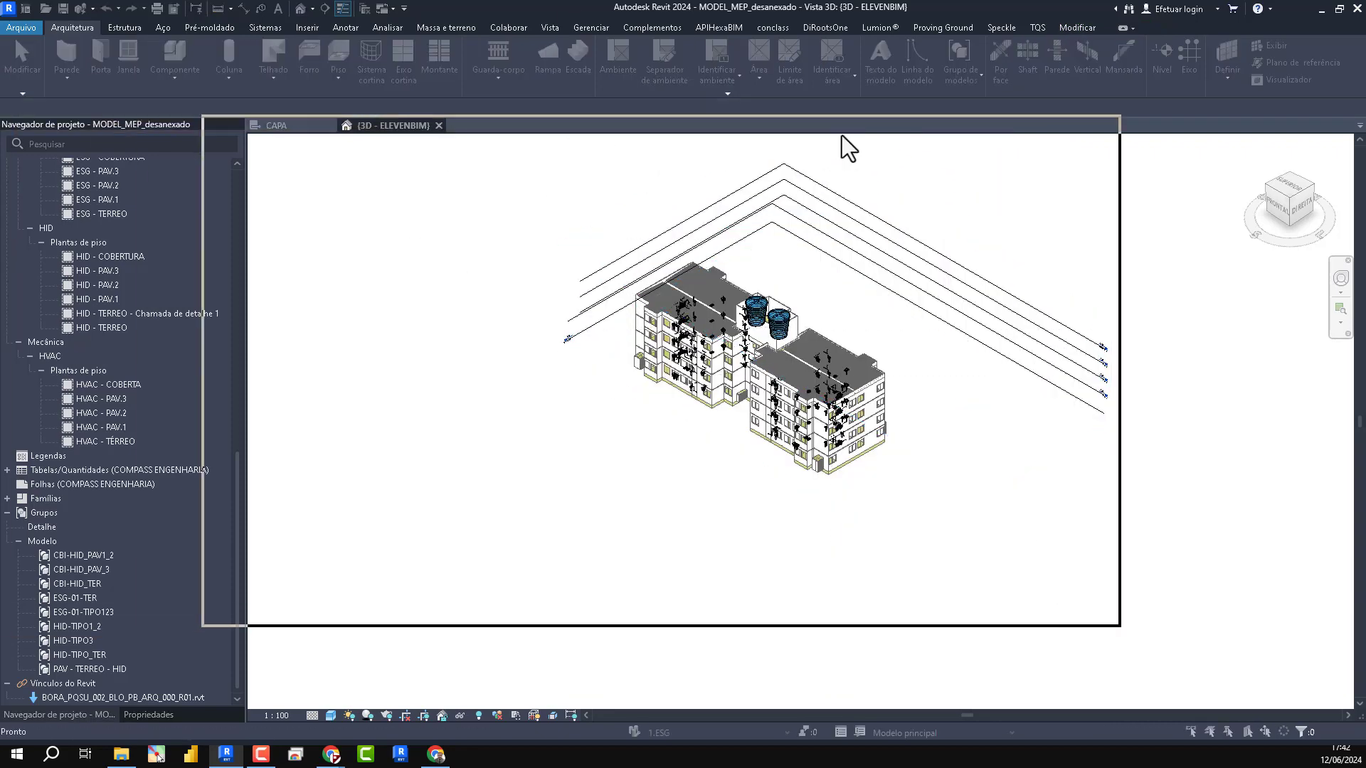
click(456, 202)
click(1175, 539)
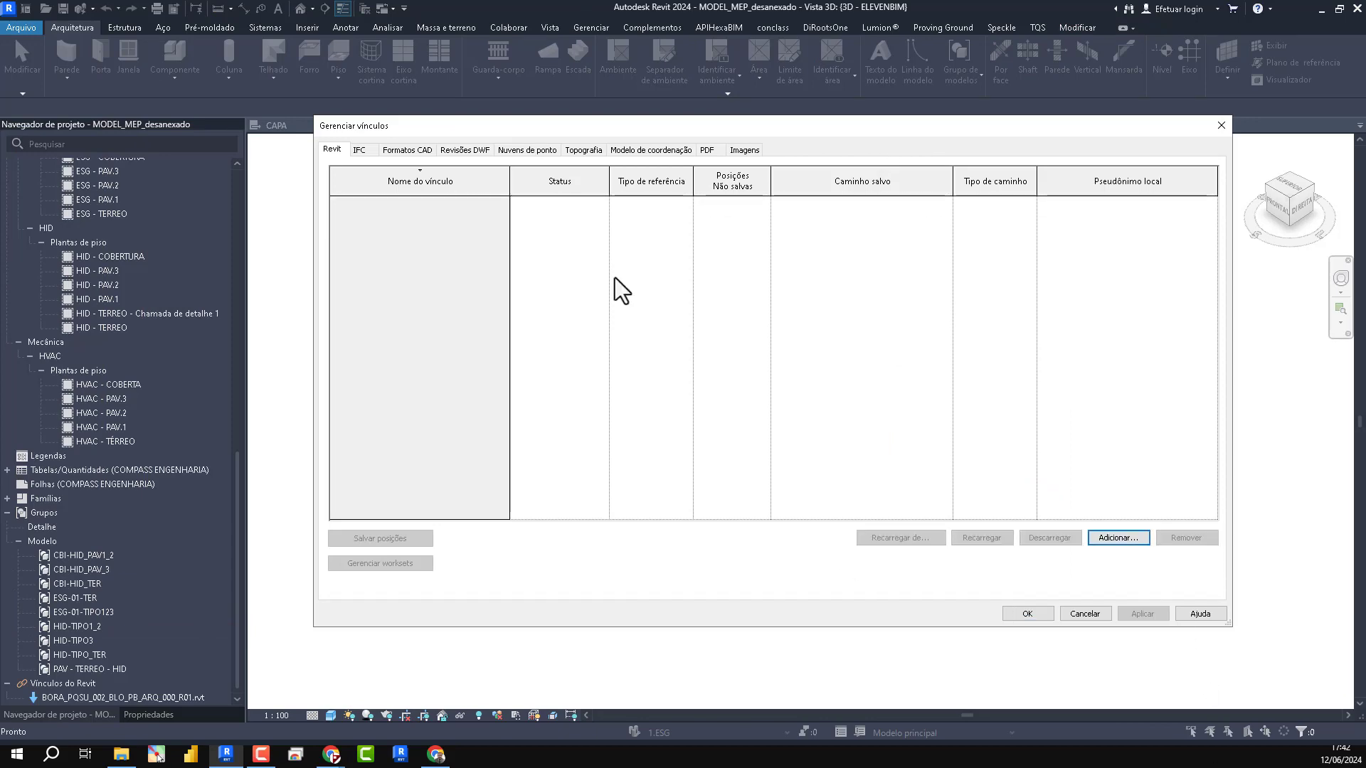
- Check the IFC, CAD, DWF, point cloud, topography, coordination model, PDF and image links for leftovers and accept the link changes
click(382, 154)
click(326, 151)
click(361, 151)
click(409, 153)
click(465, 155)
click(538, 152)
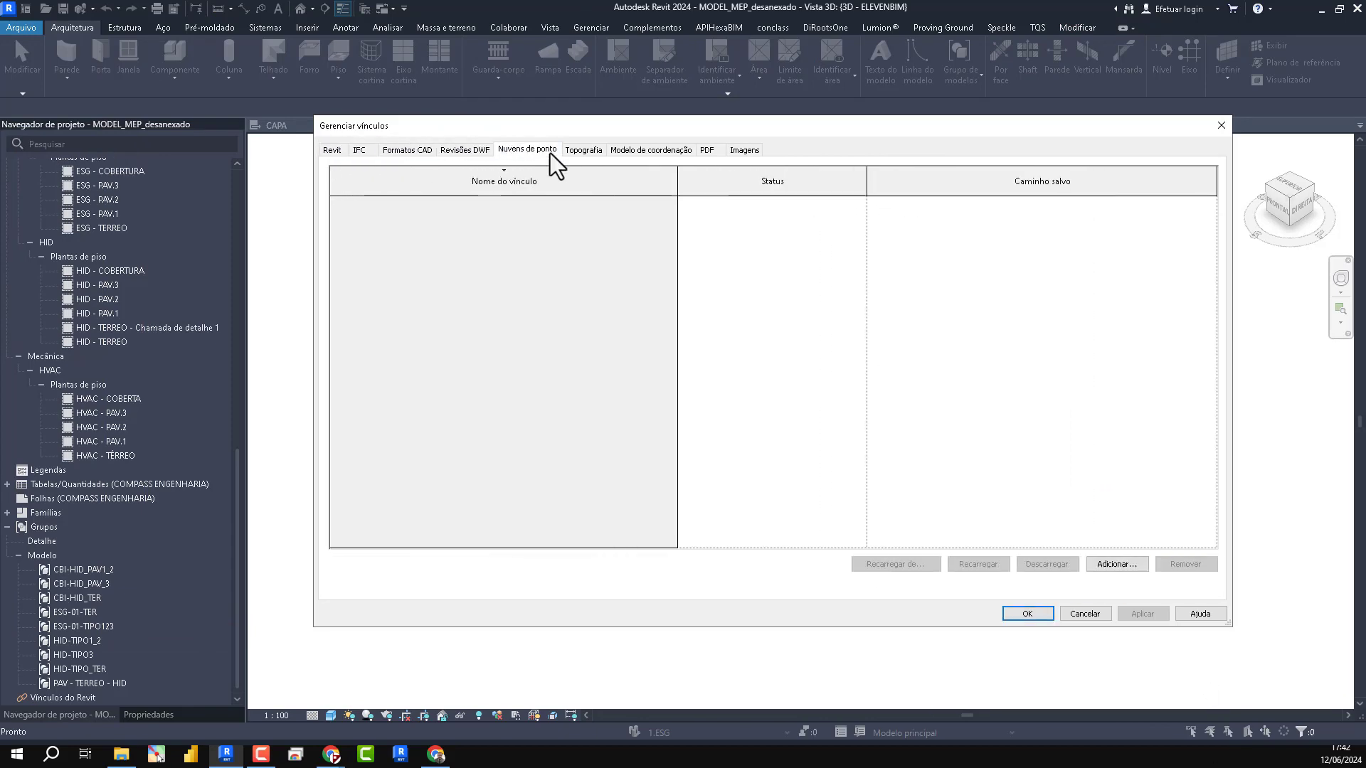
click(586, 152)
click(654, 153)
click(706, 150)
click(739, 150)
click(1010, 611)
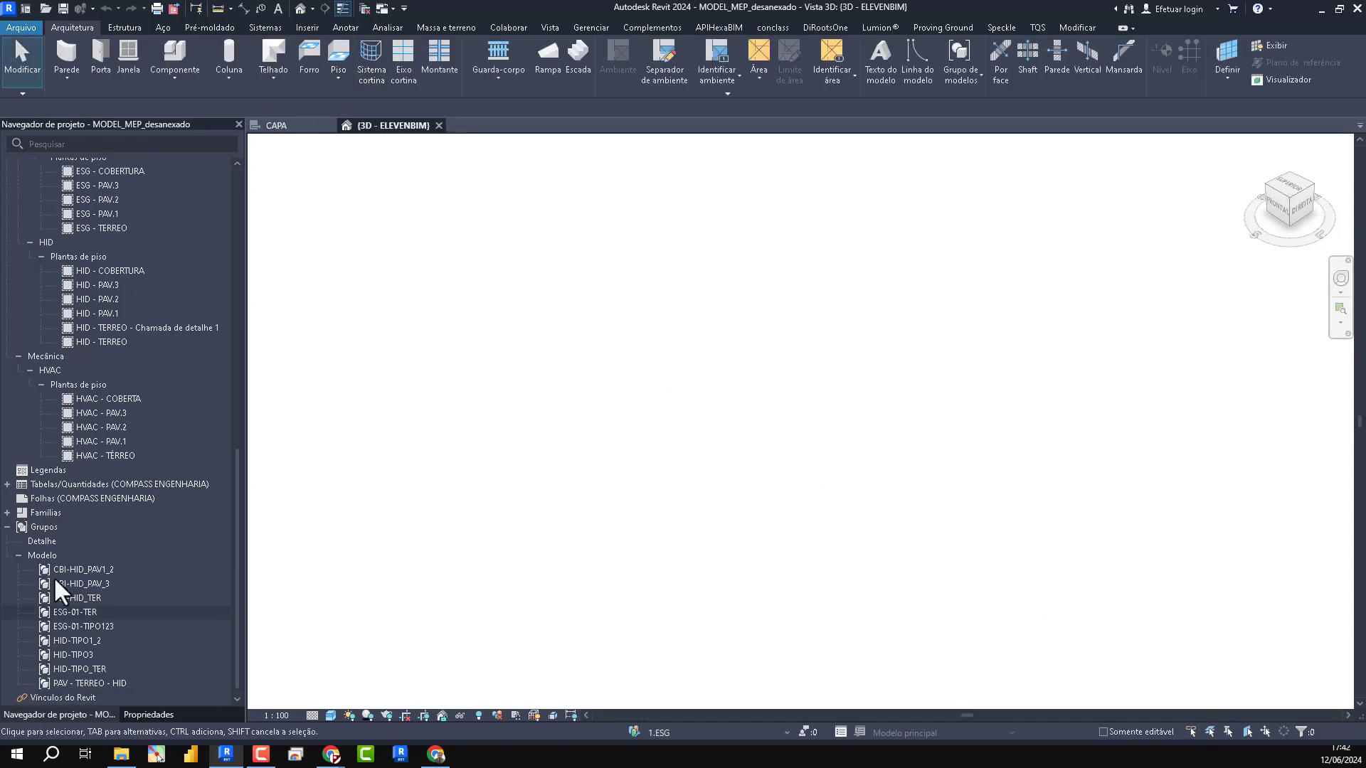
- Delete all the model groups from CBI-HID_PAV1_2 to PAV - TERREO - HID in the Project Browser
middle_click(719, 539)
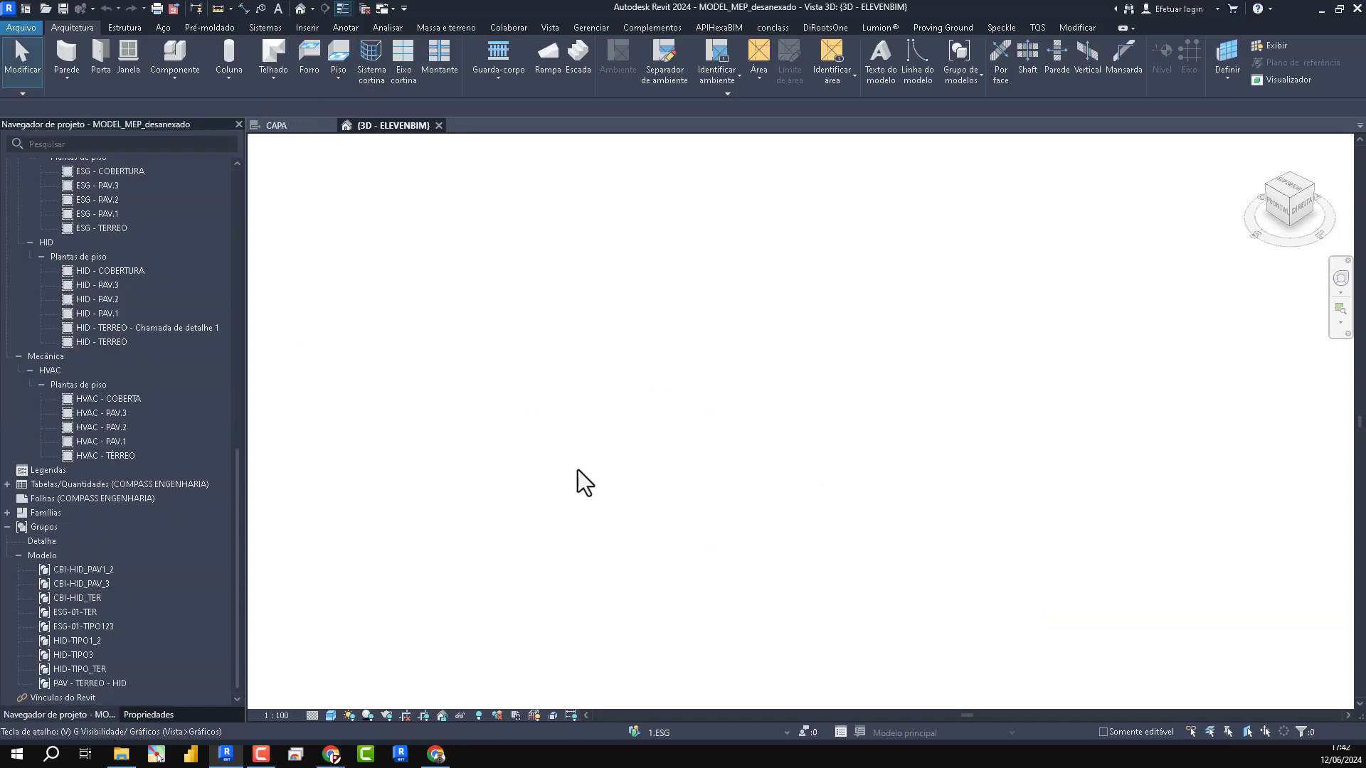
scroll(101, 372, up, 10)
middle_click(888, 503)
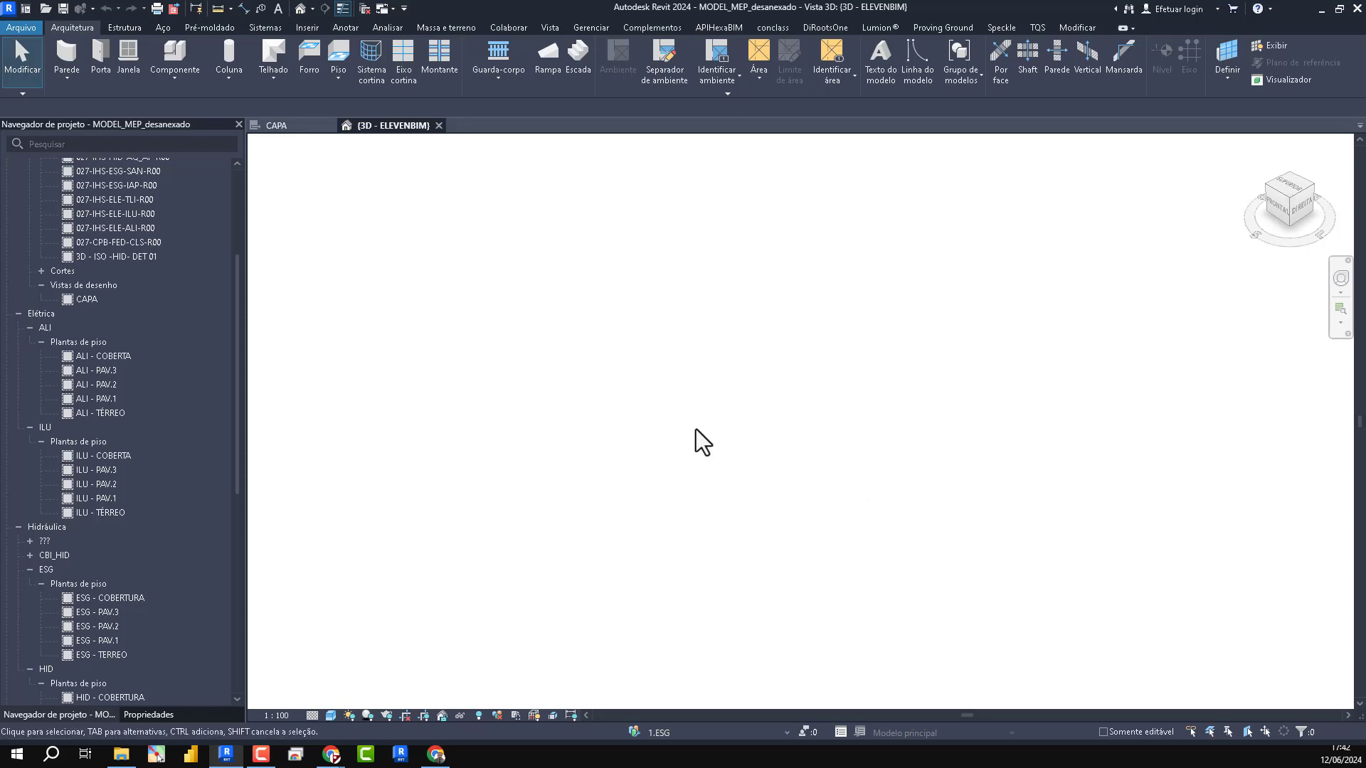
scroll(95, 409, up, 4)
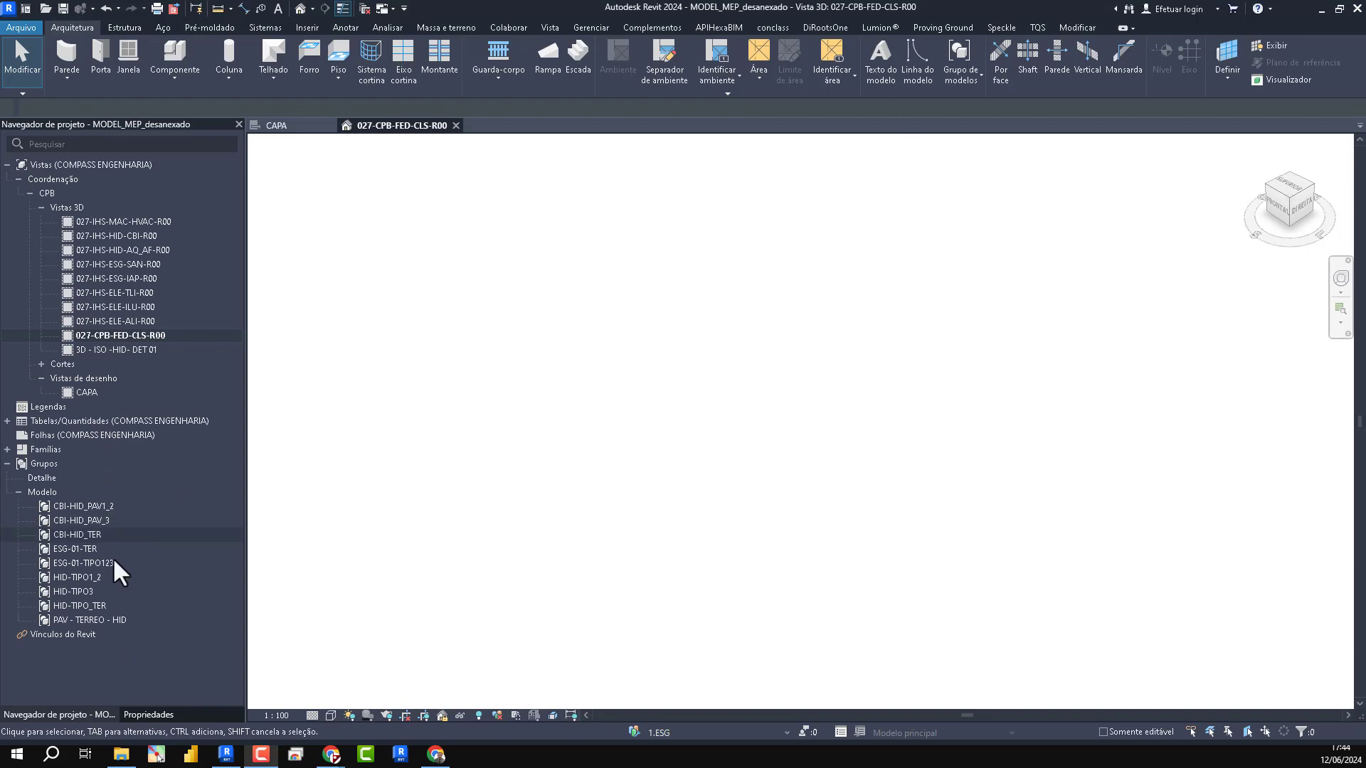
click(84, 508)
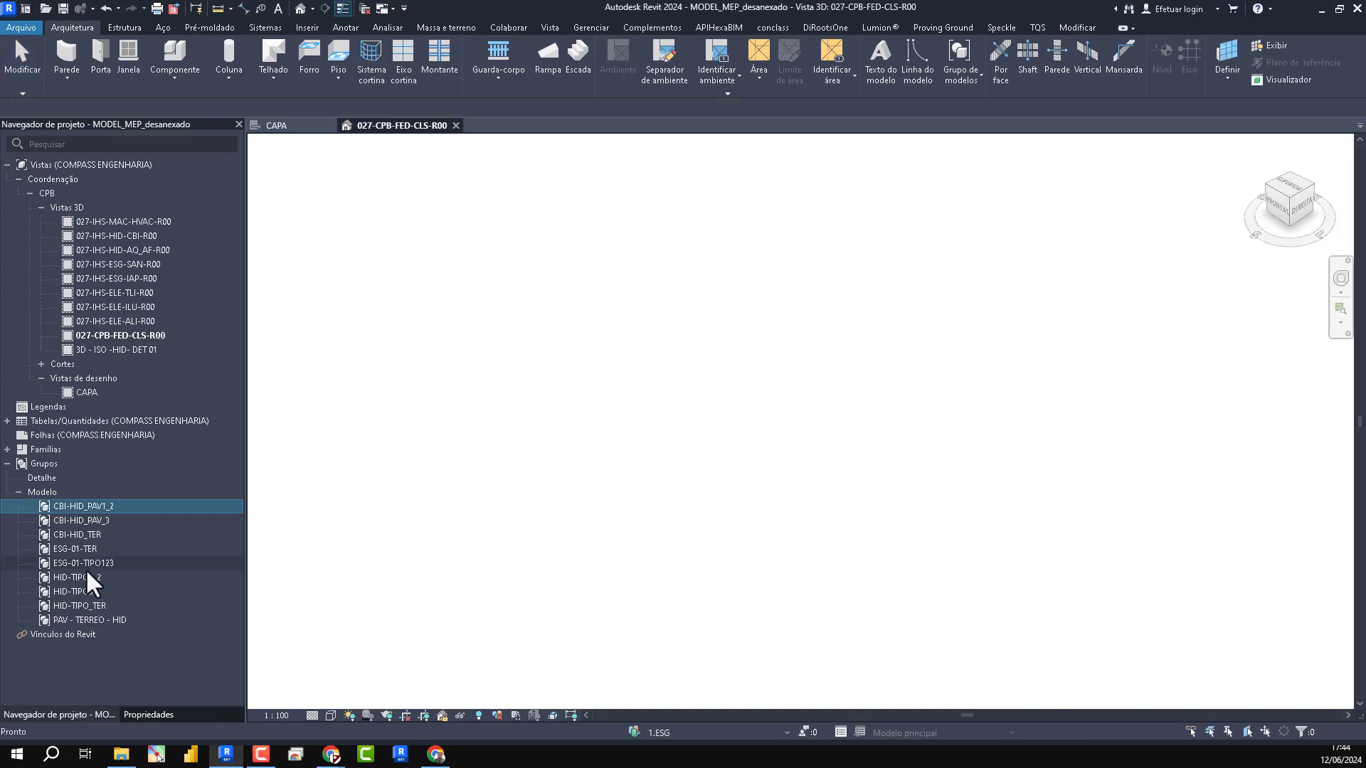
shift+click(85, 619)
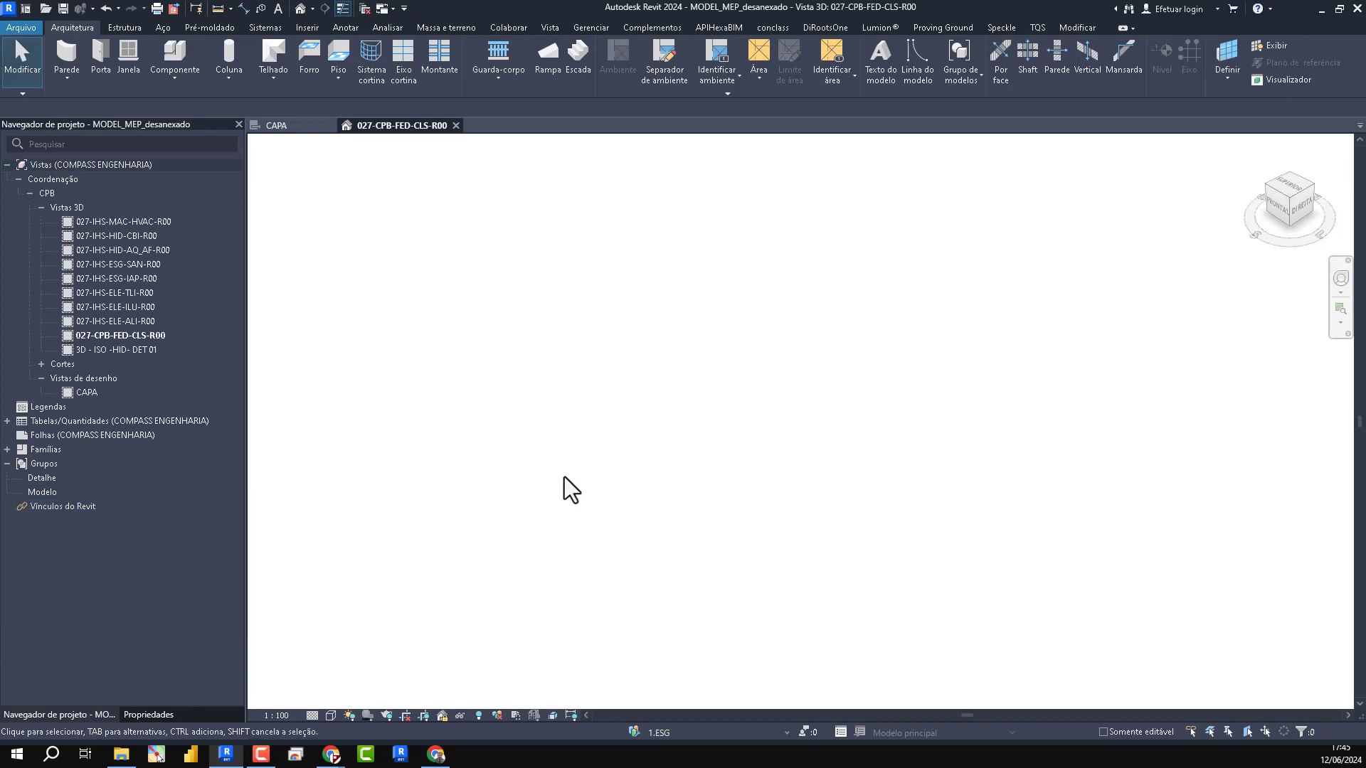
- Delete the section views Corte 1 to Corte 5 from the CPB coordination views
click(41, 363)
shift+click(86, 432)
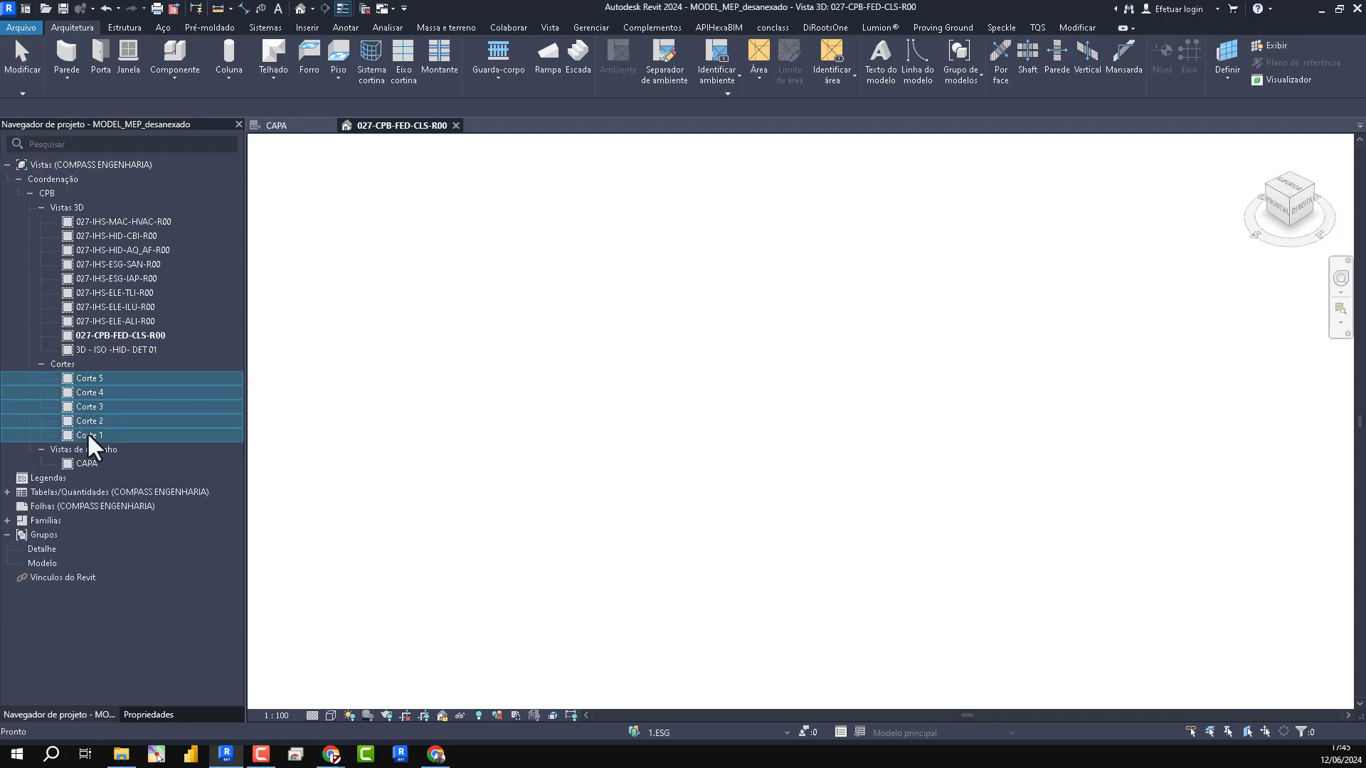
key(Delete)
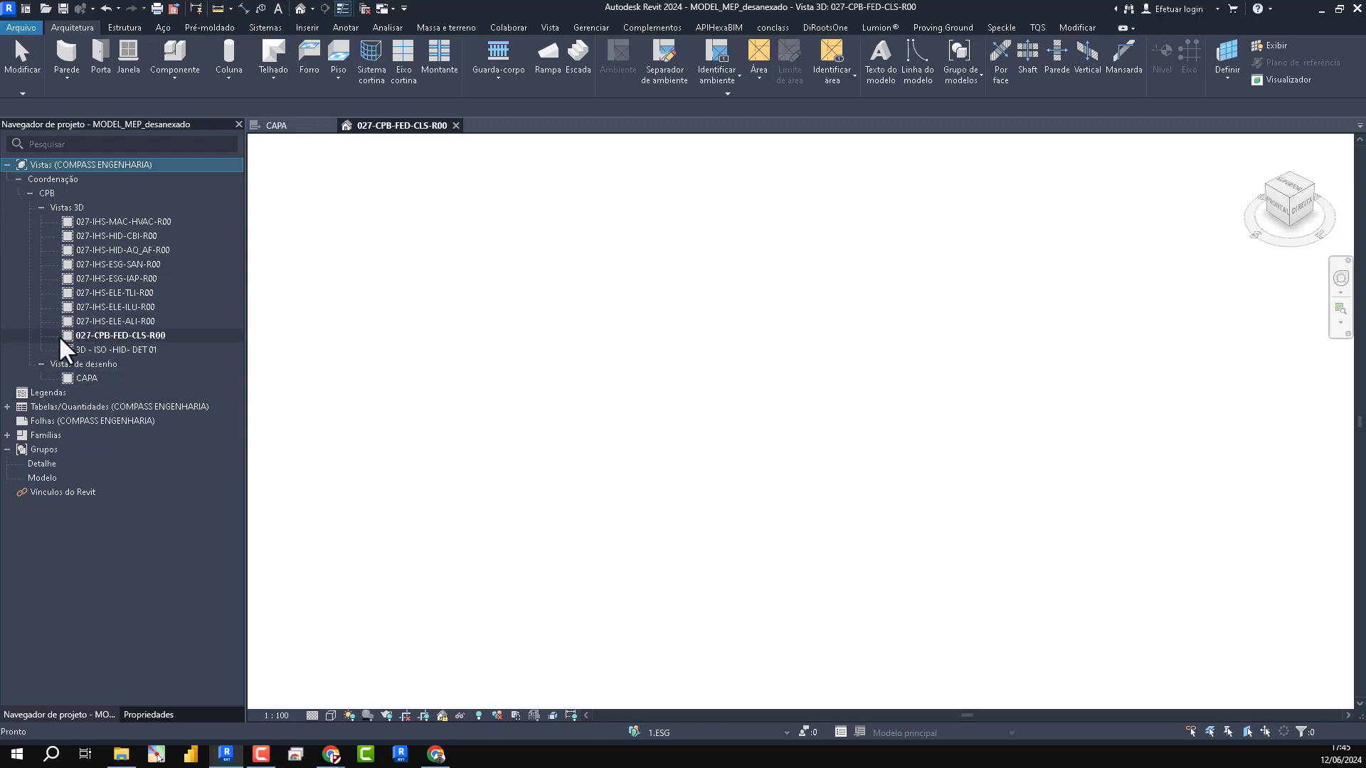
click(142, 336)
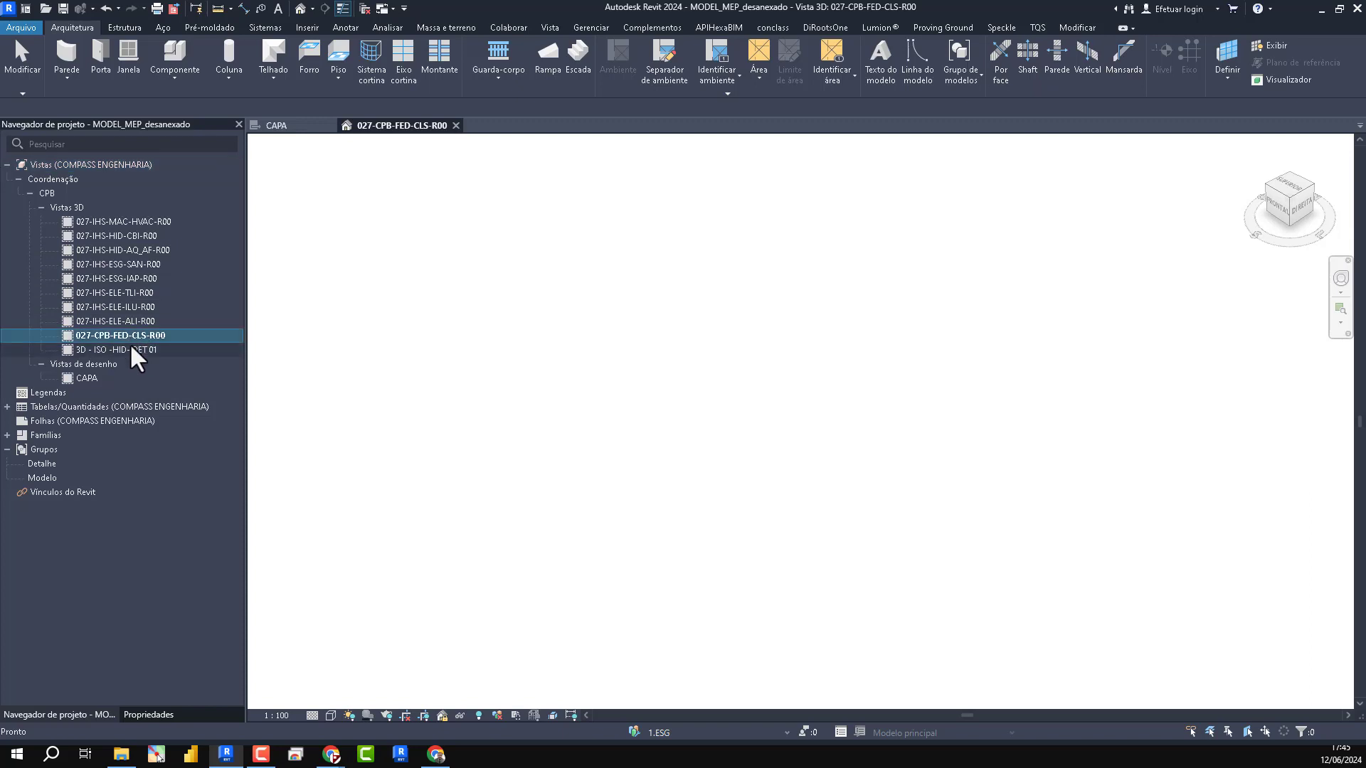
click(684, 290)
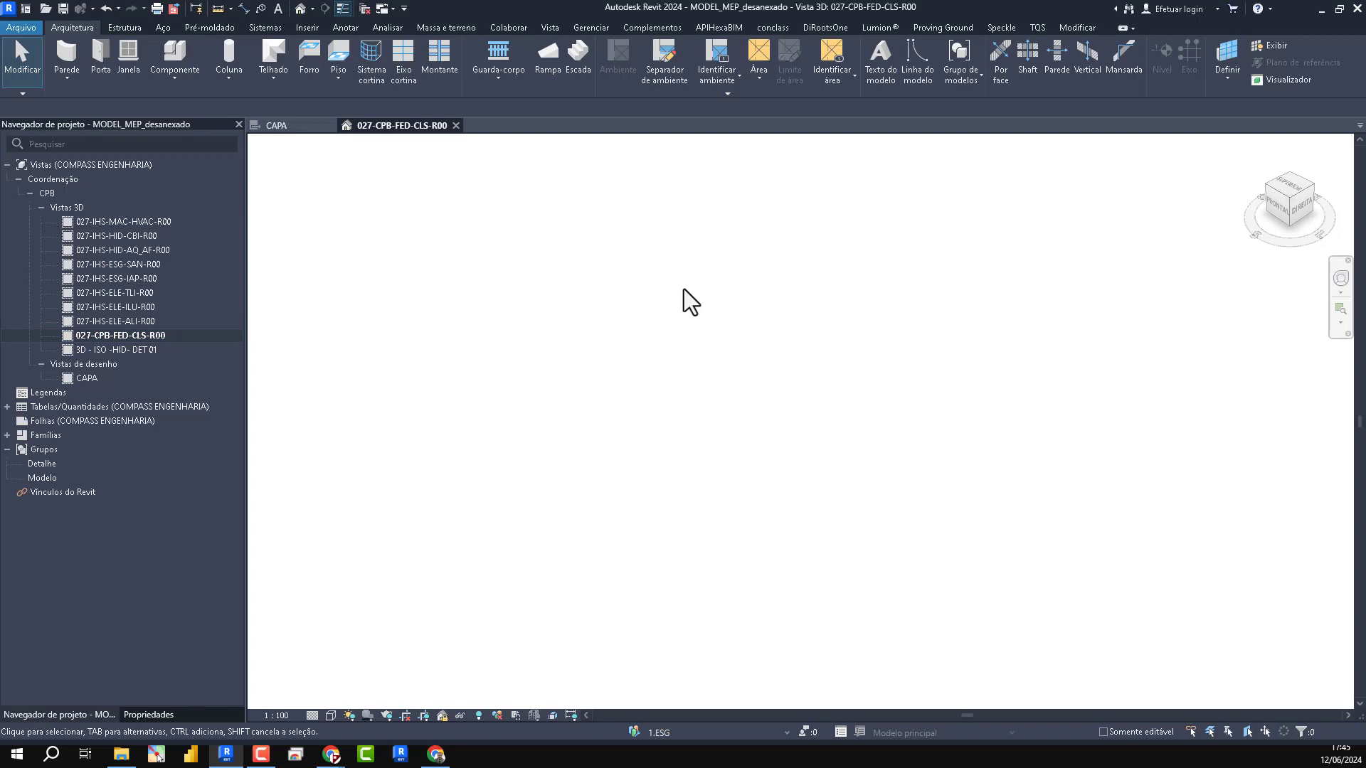
- Start saving the model as a new project file and check the central-model setting in the save options
click(21, 27)
mouse_move(50, 199)
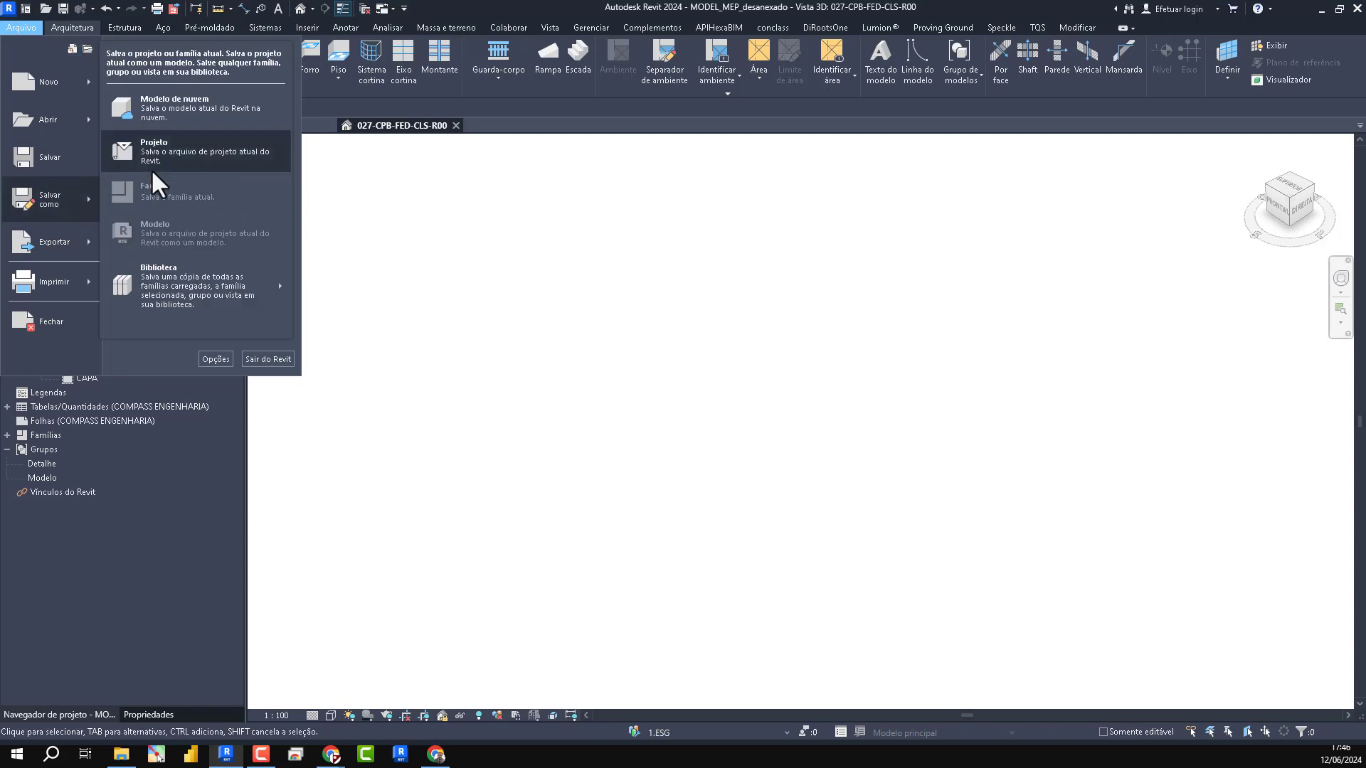
click(151, 169)
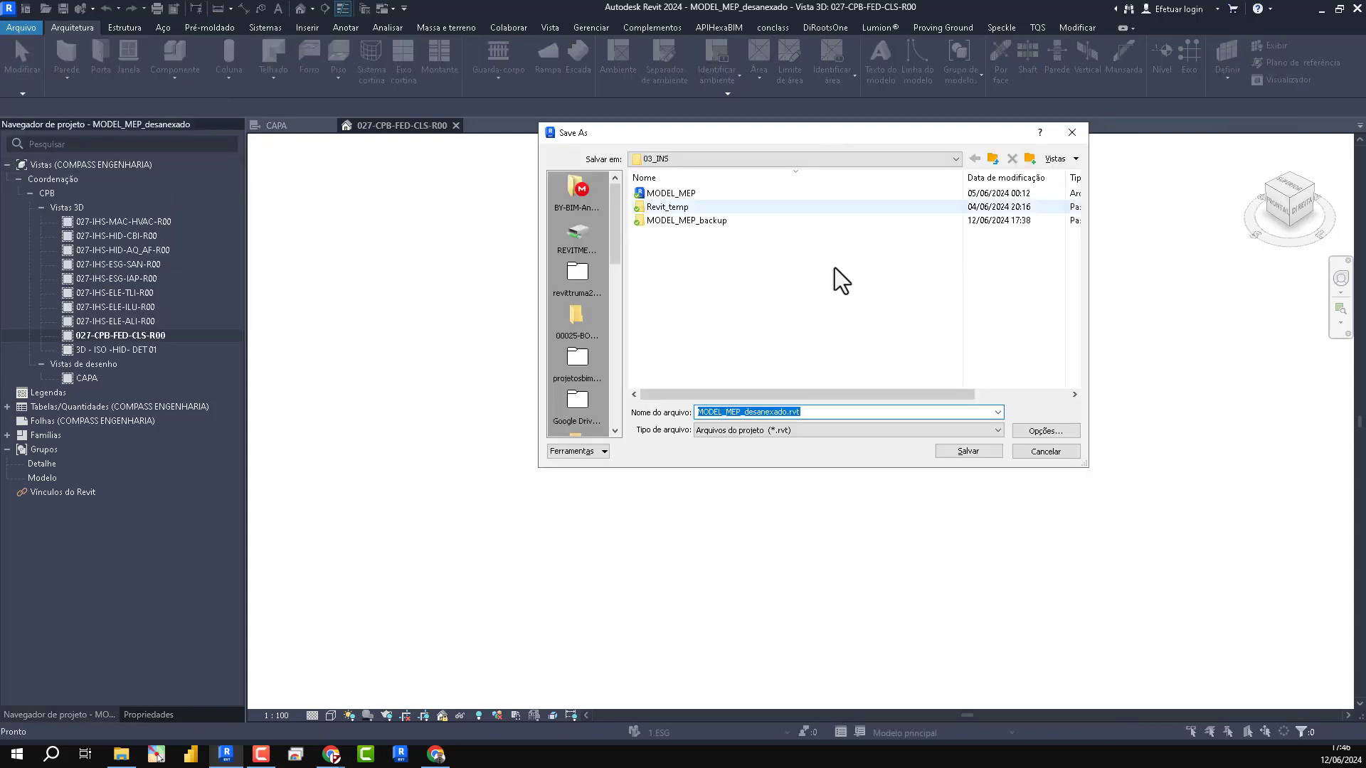
click(1045, 430)
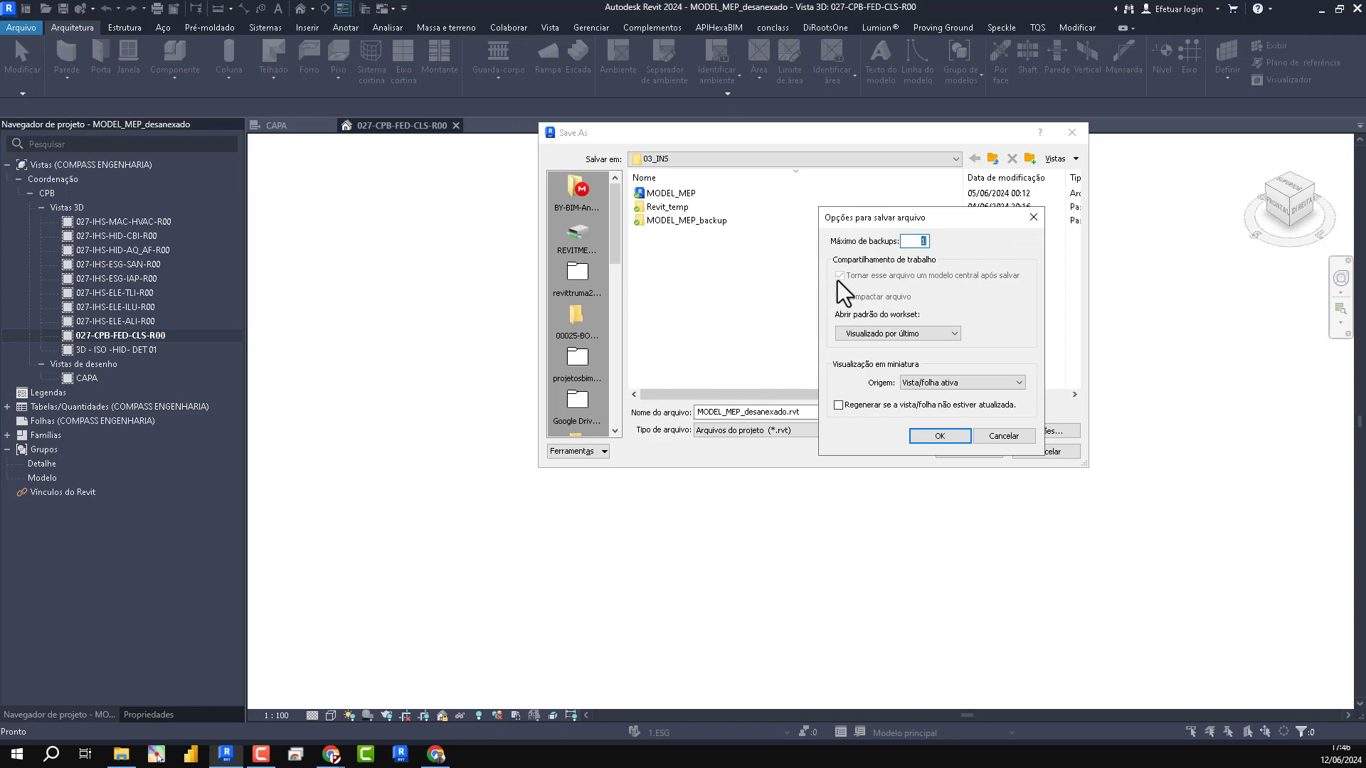
click(924, 433)
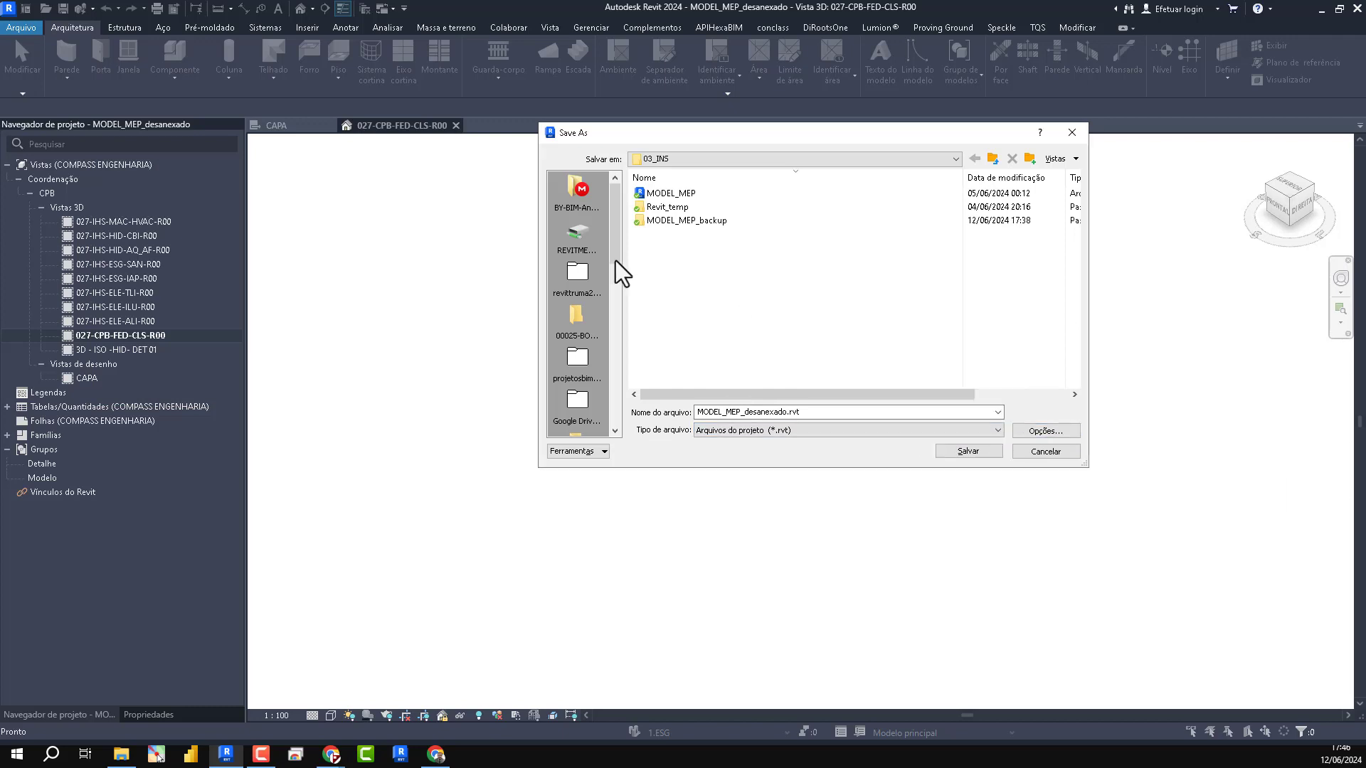
- Create a folder named REVITMEP_ELEVEN on the desktop (Área de Trabalho) and open it
scroll(586, 325, down, 5)
click(577, 315)
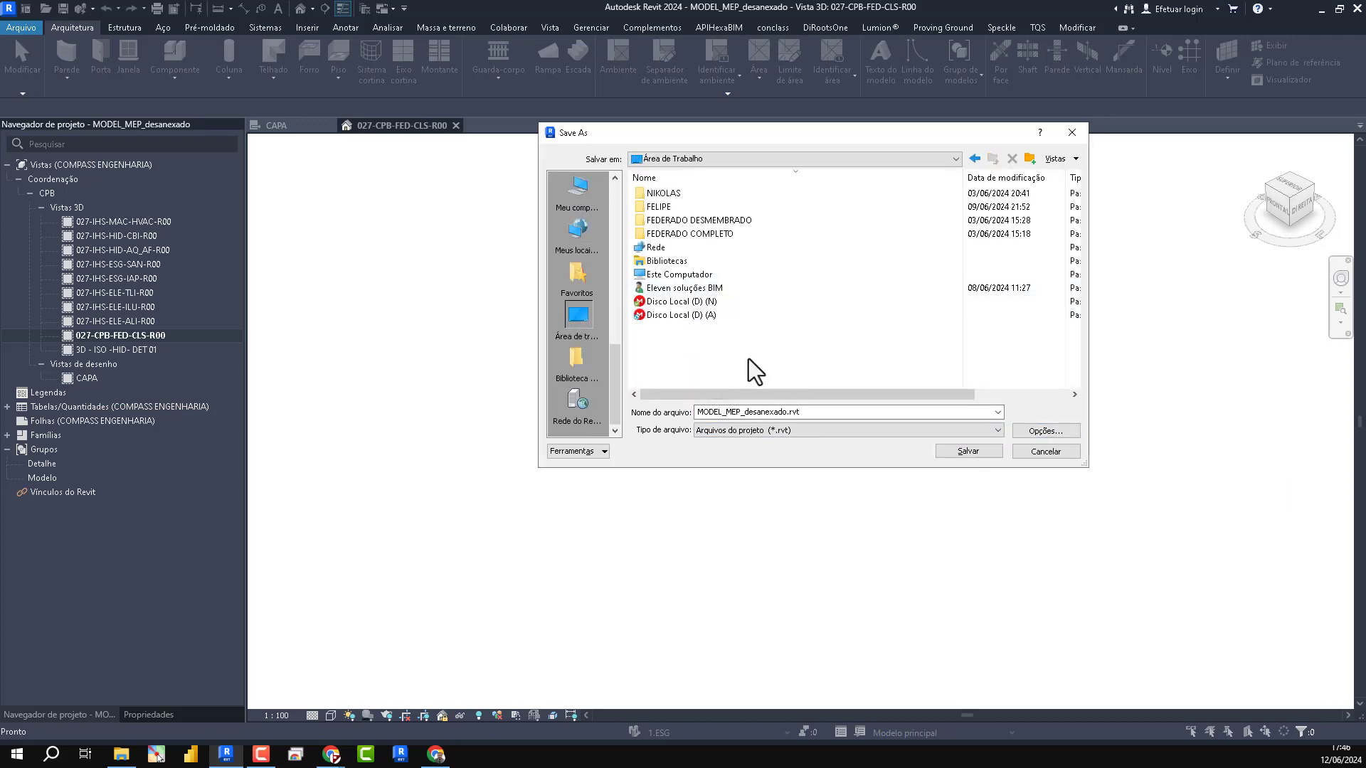
click(1028, 160)
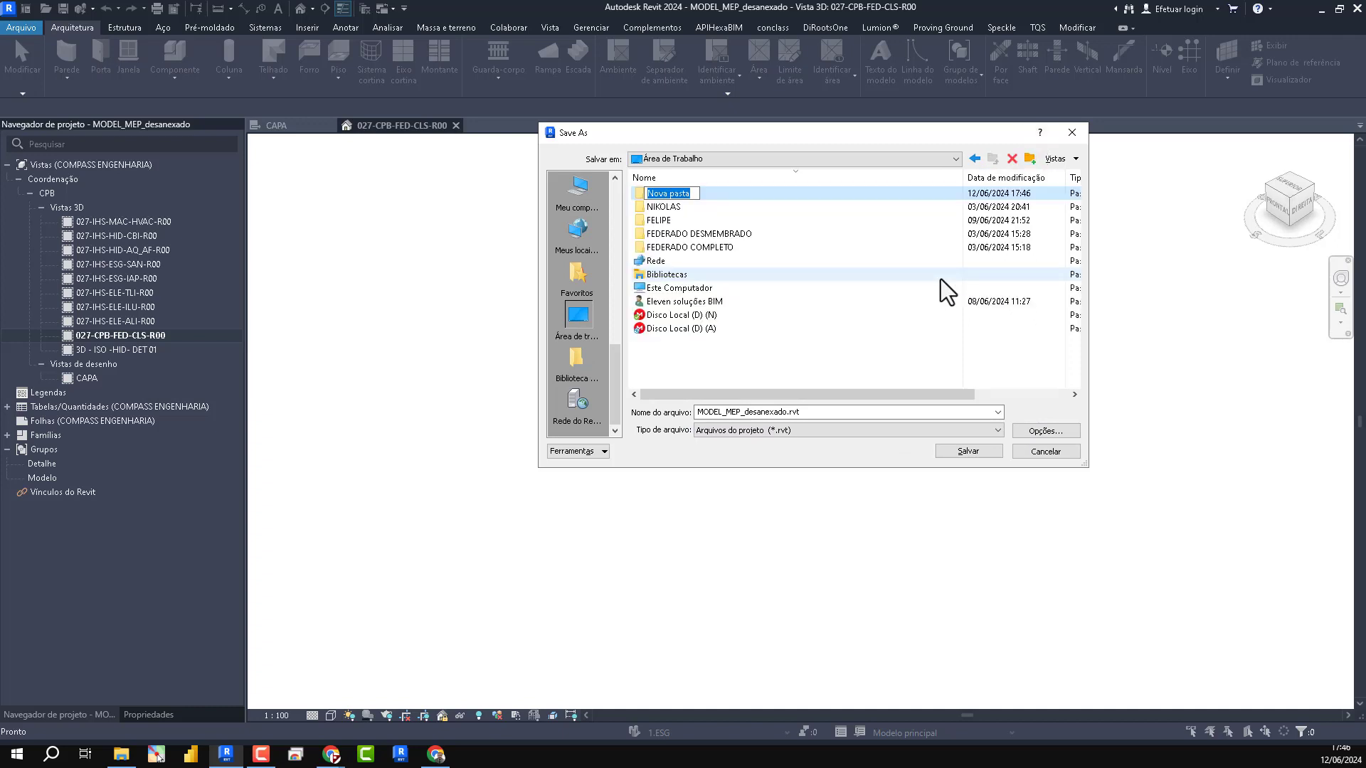
text(REVITMEP_ELEVEN)
key(Return)
key(Return)
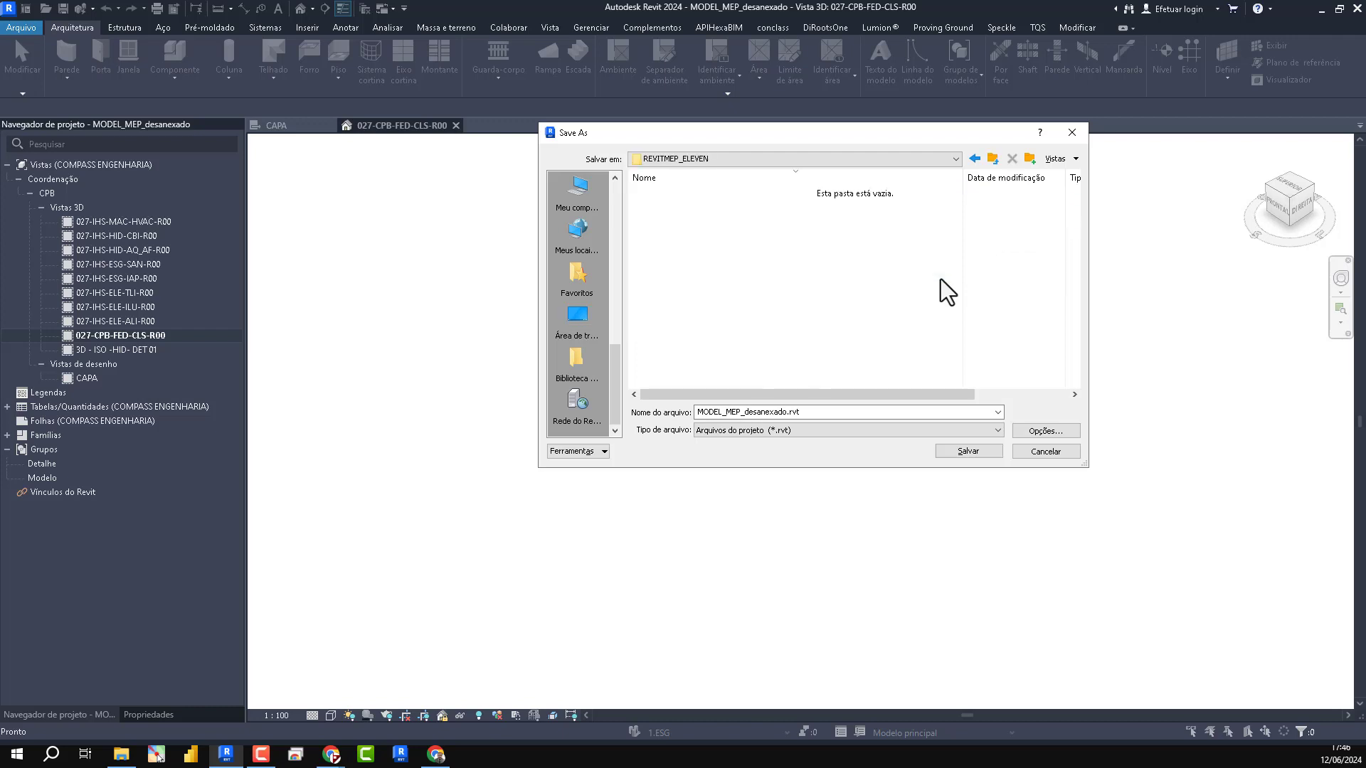
- Create a subfolder named 03-INS inside REVITMEP_ELEVEN and open it
click(1029, 160)
text(03-INS)
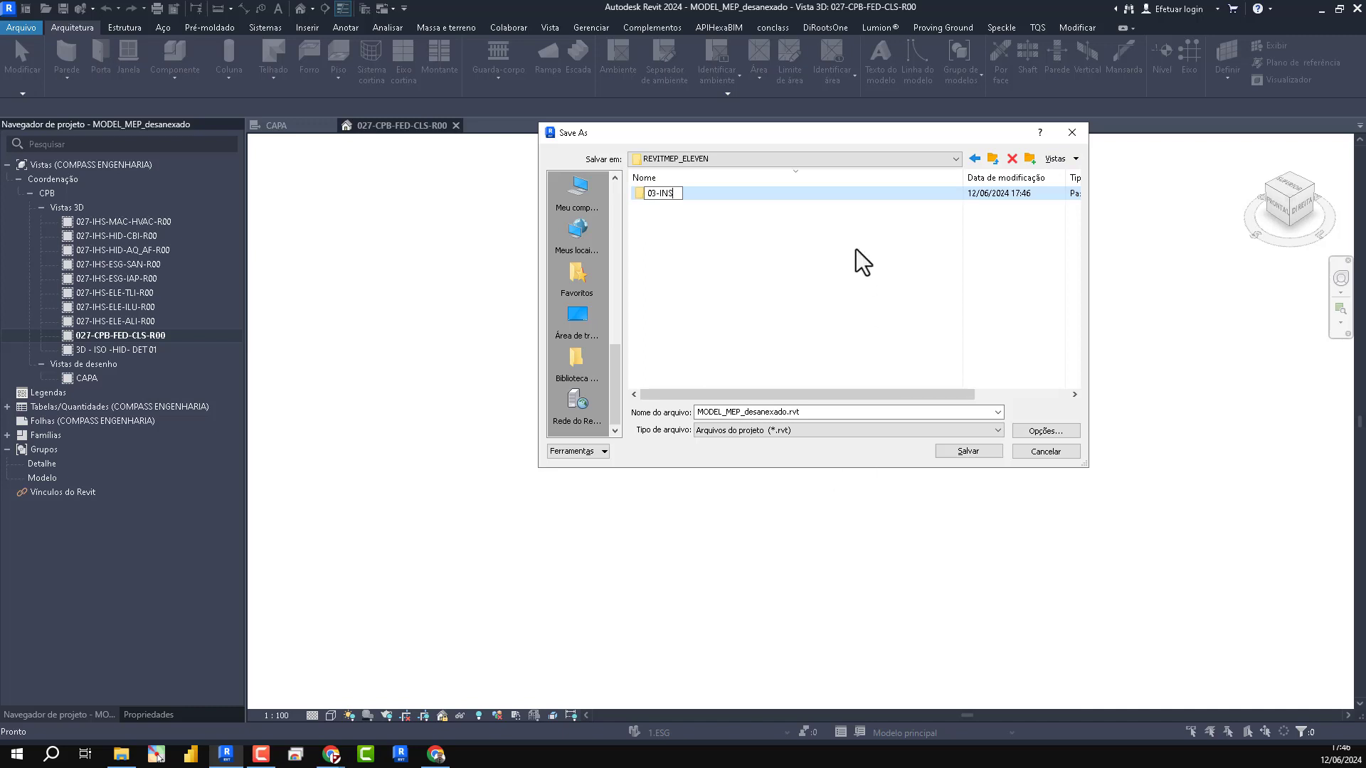
key(Return)
double_click(652, 195)
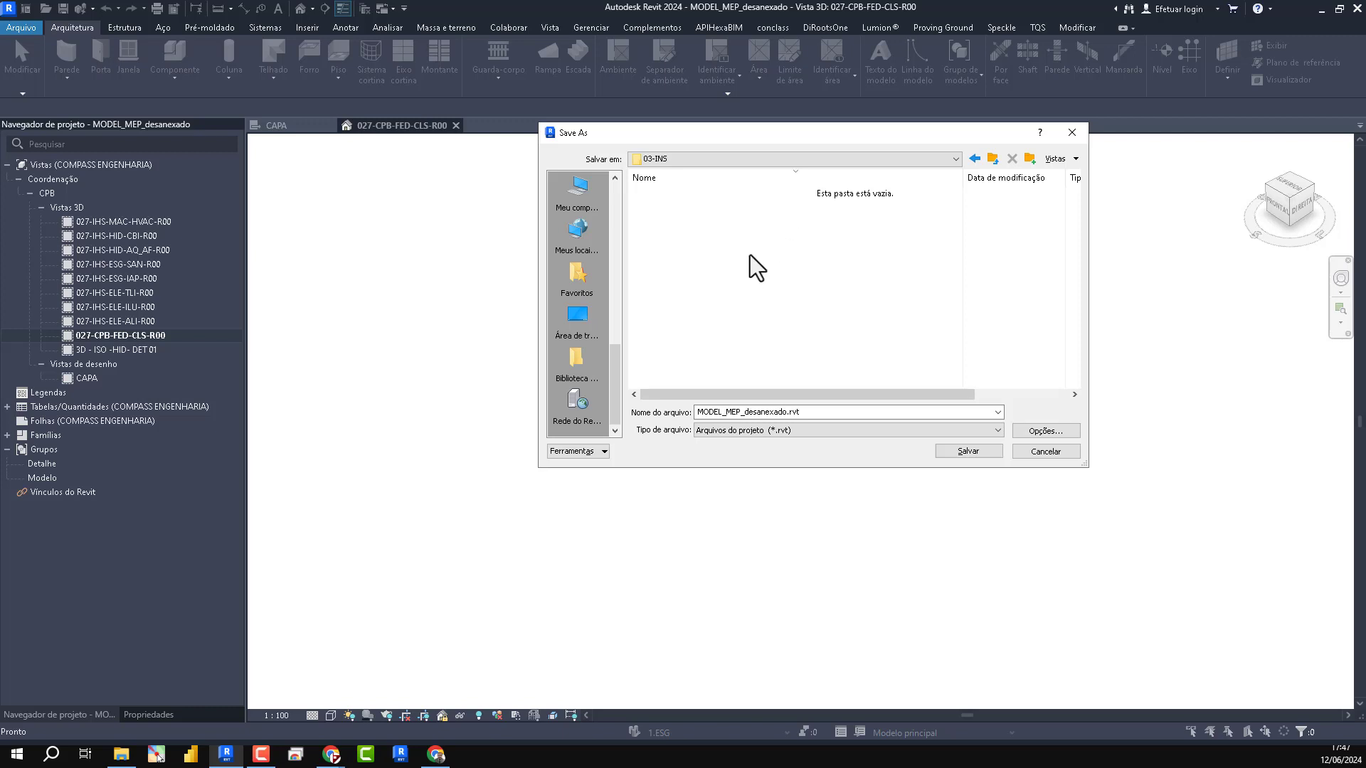
- Create four folders named RVT, PDF, DWG and IFC inside 03-INS
click(1030, 159)
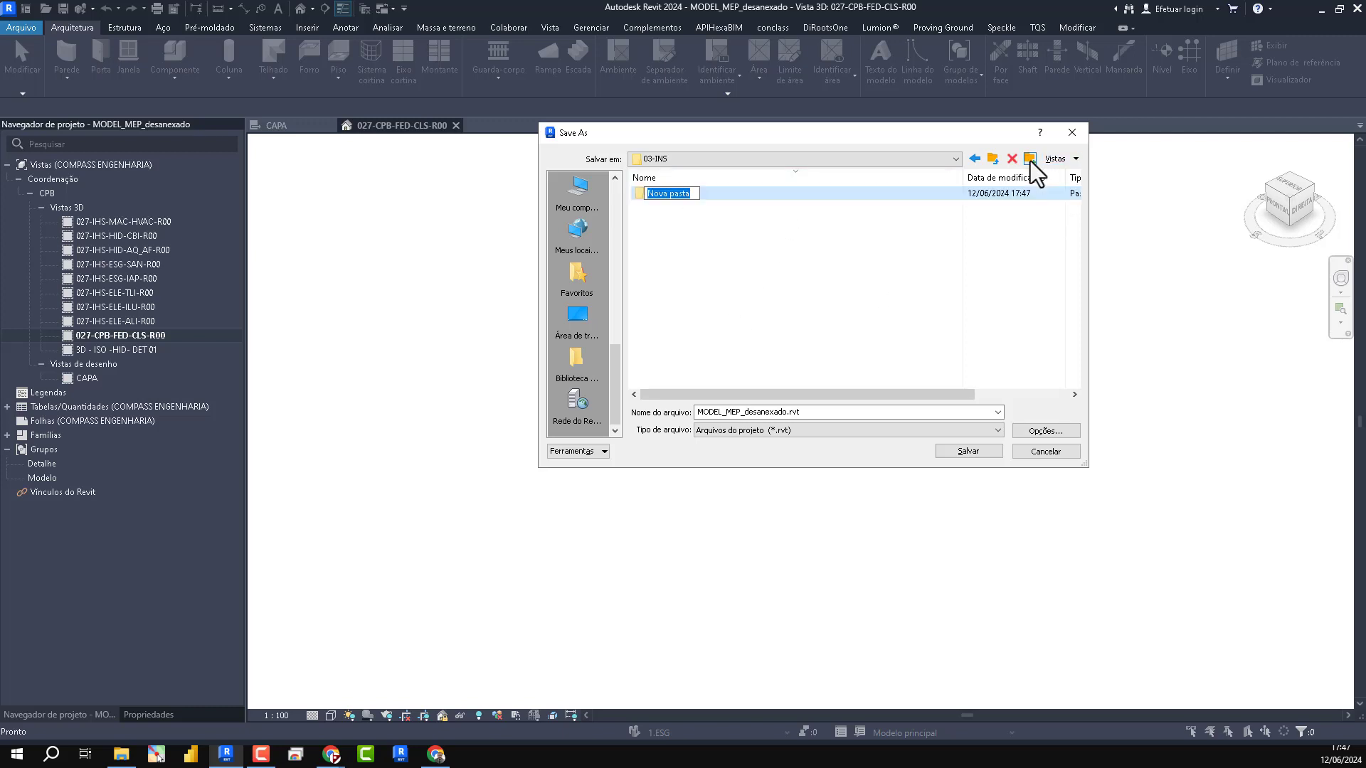
text(RVT)
key(Return)
click(1029, 159)
text(PDF)
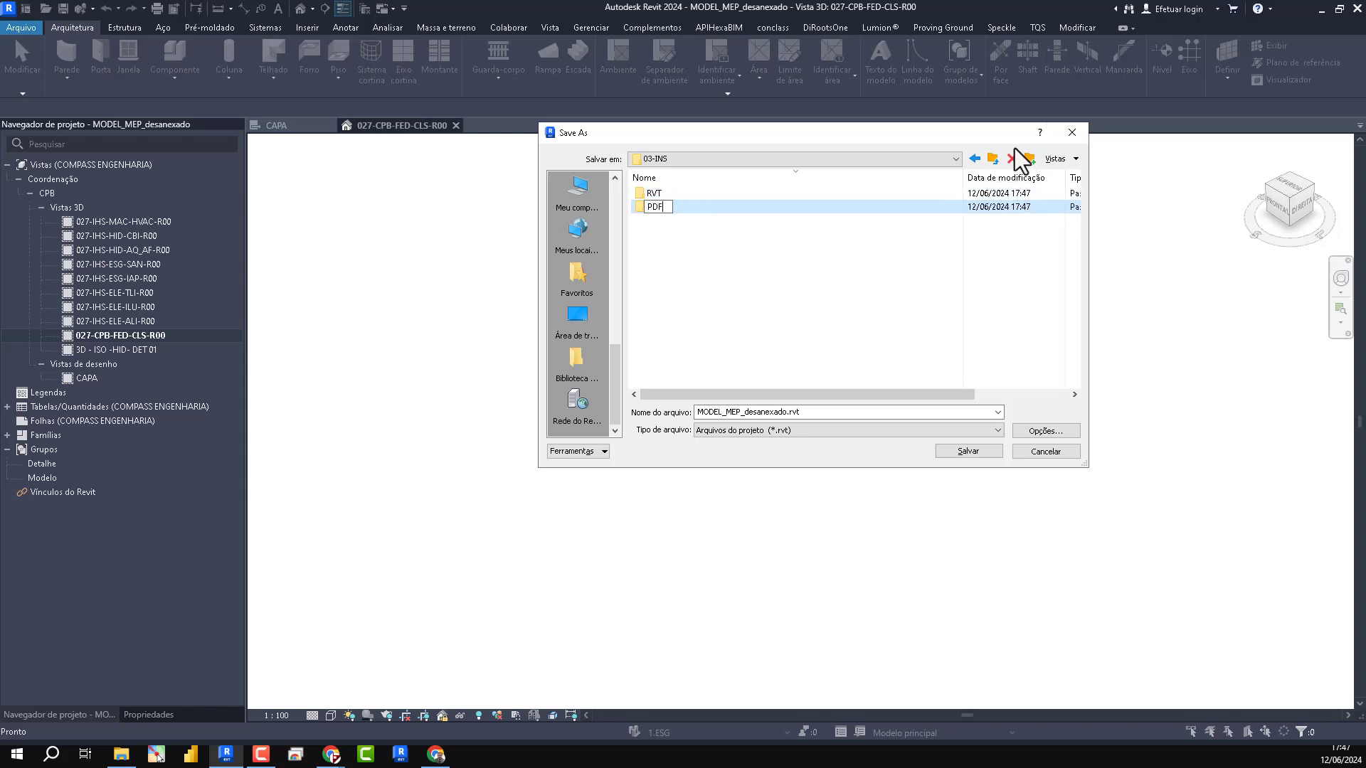
key(Return)
click(1029, 158)
text(DWG)
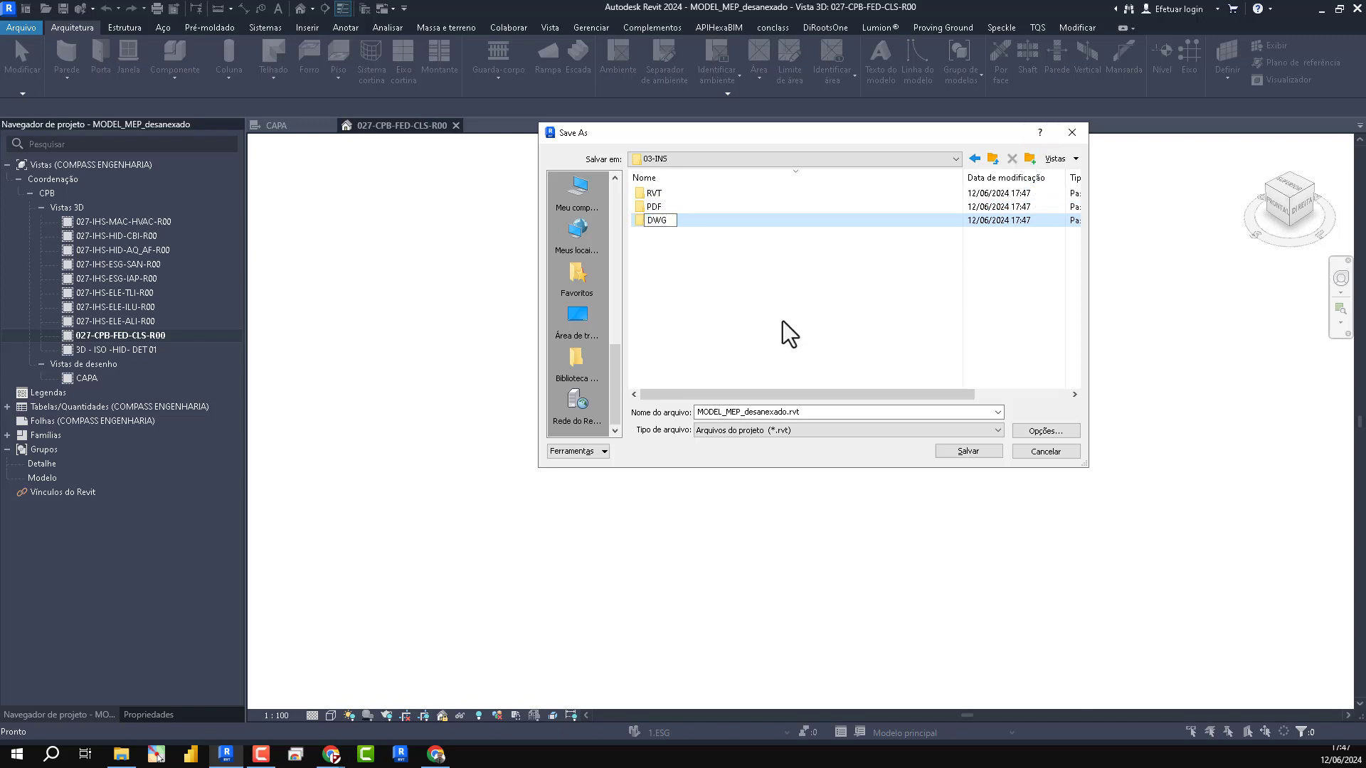
key(Return)
click(1028, 160)
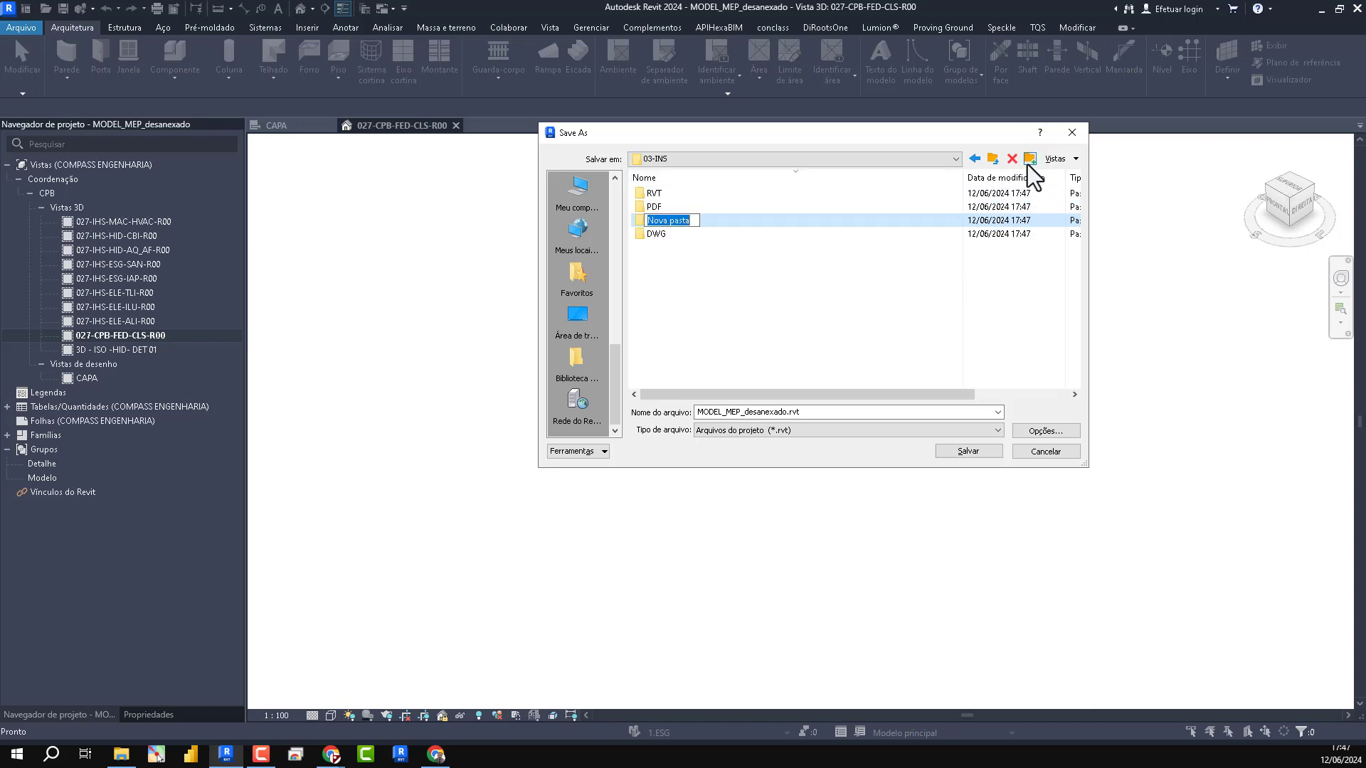
text(IFC)
key(Return)
- Create the MODEL and LINK folders inside the RVT folder
double_click(652, 193)
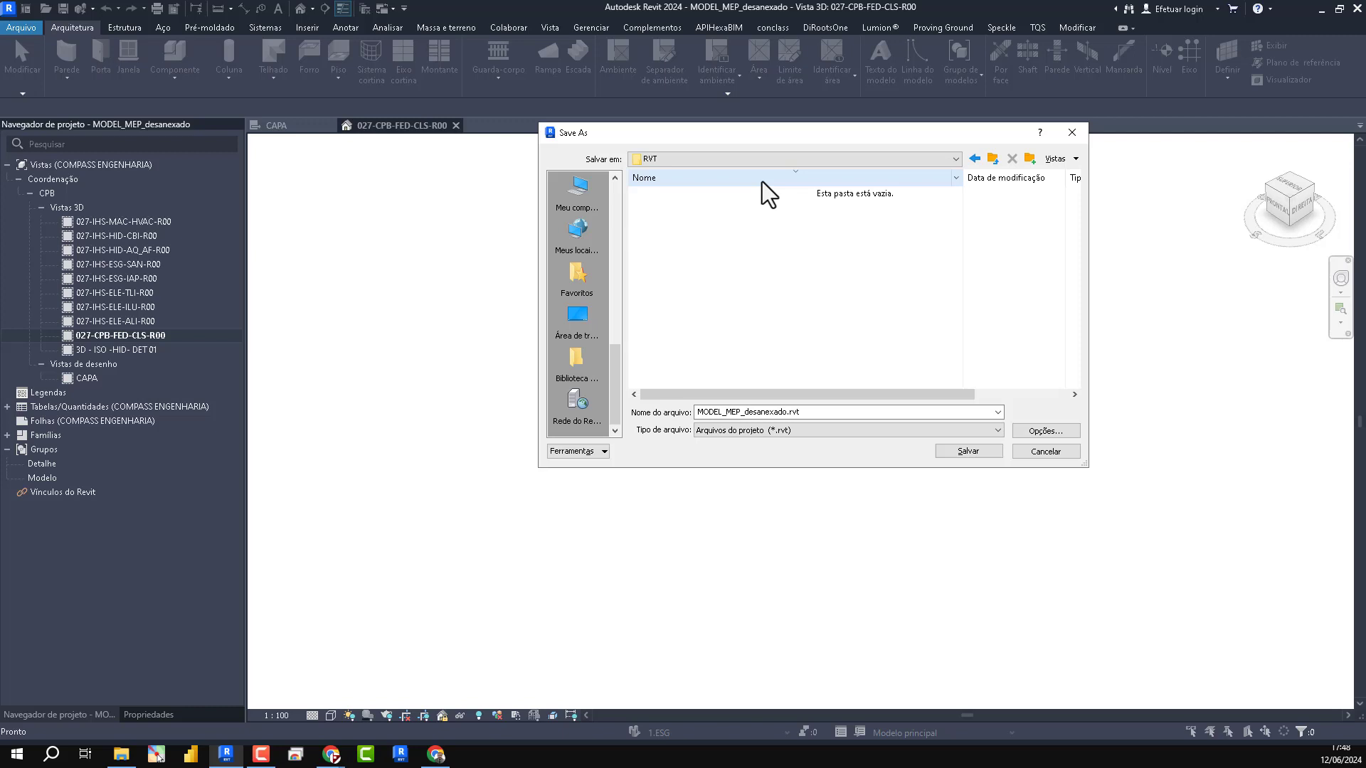
click(1036, 161)
text(MODEL)
key(Return)
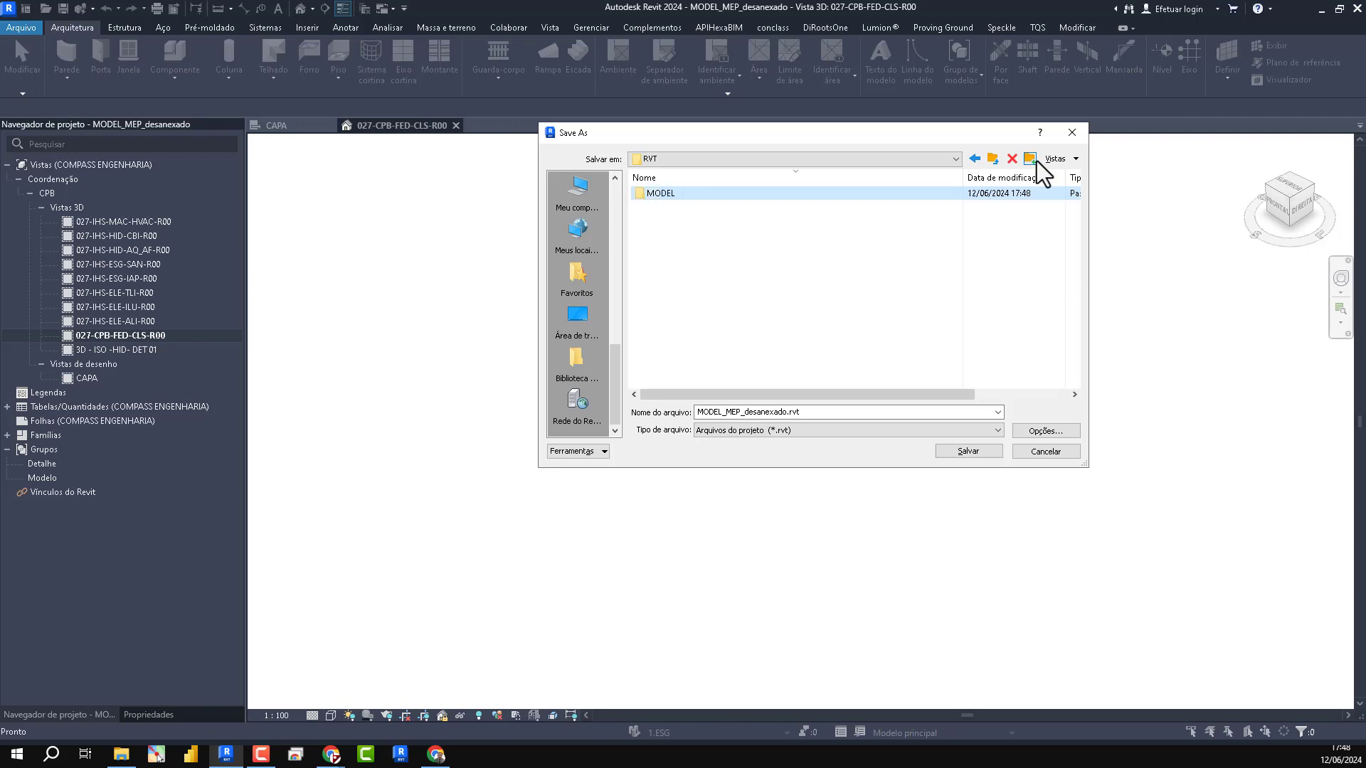
click(1035, 160)
text(LINK)
key(Return)
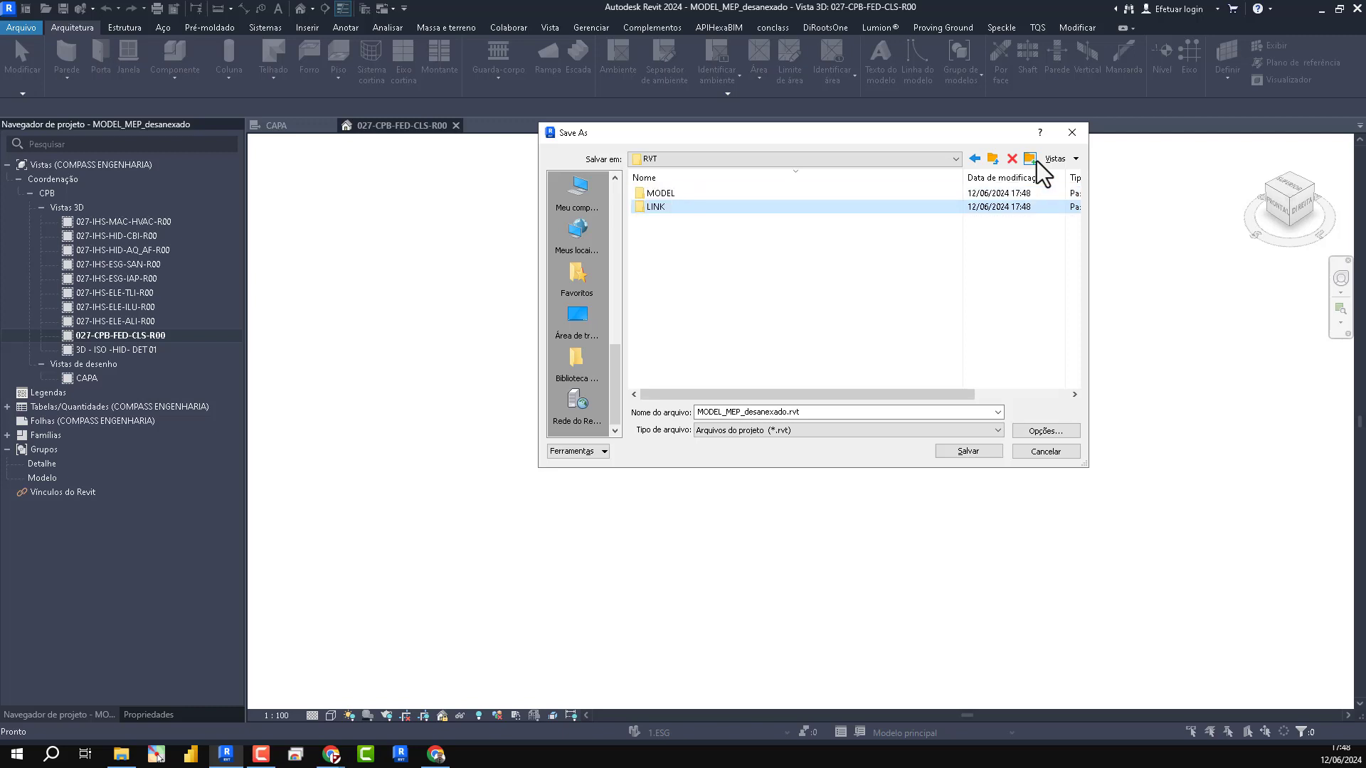
- Create the revision folders R00 and R01 inside the LINK folder
double_click(662, 206)
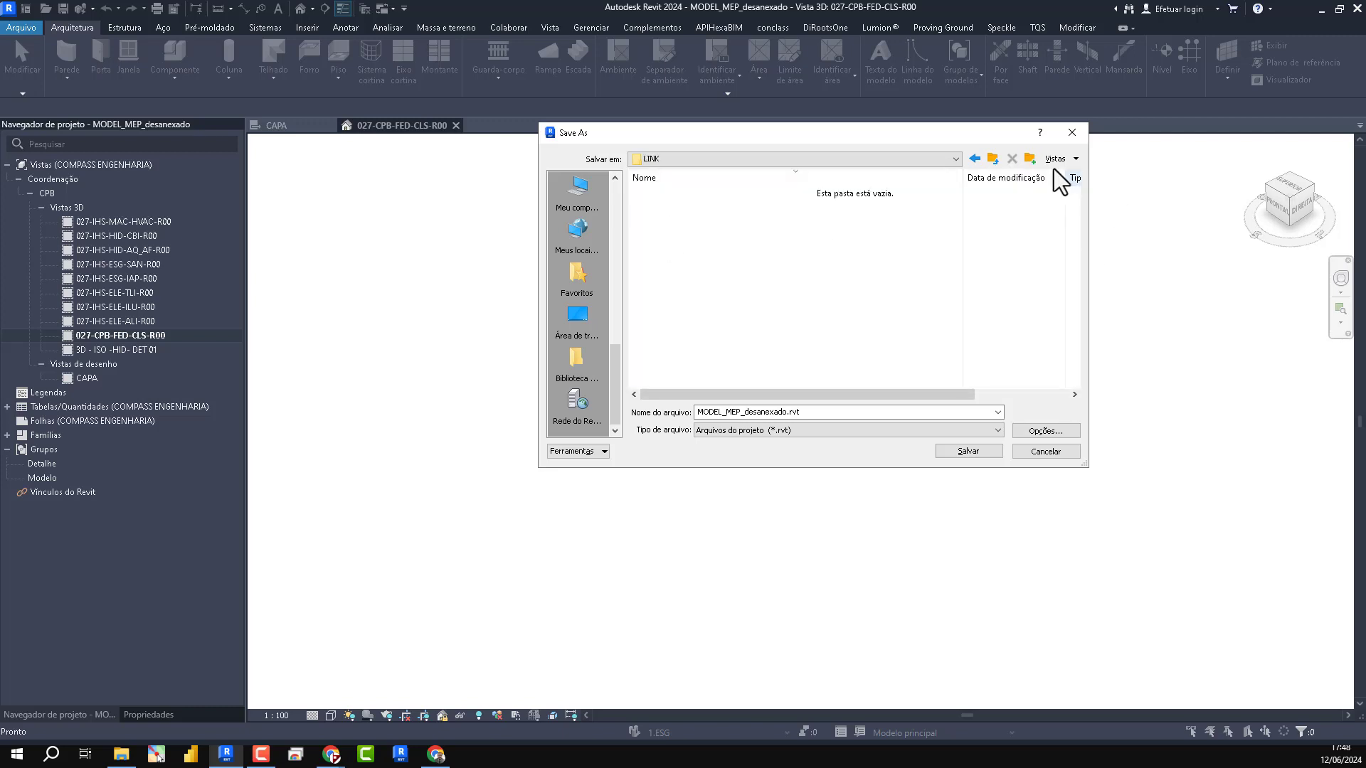
click(1032, 160)
text(R00)
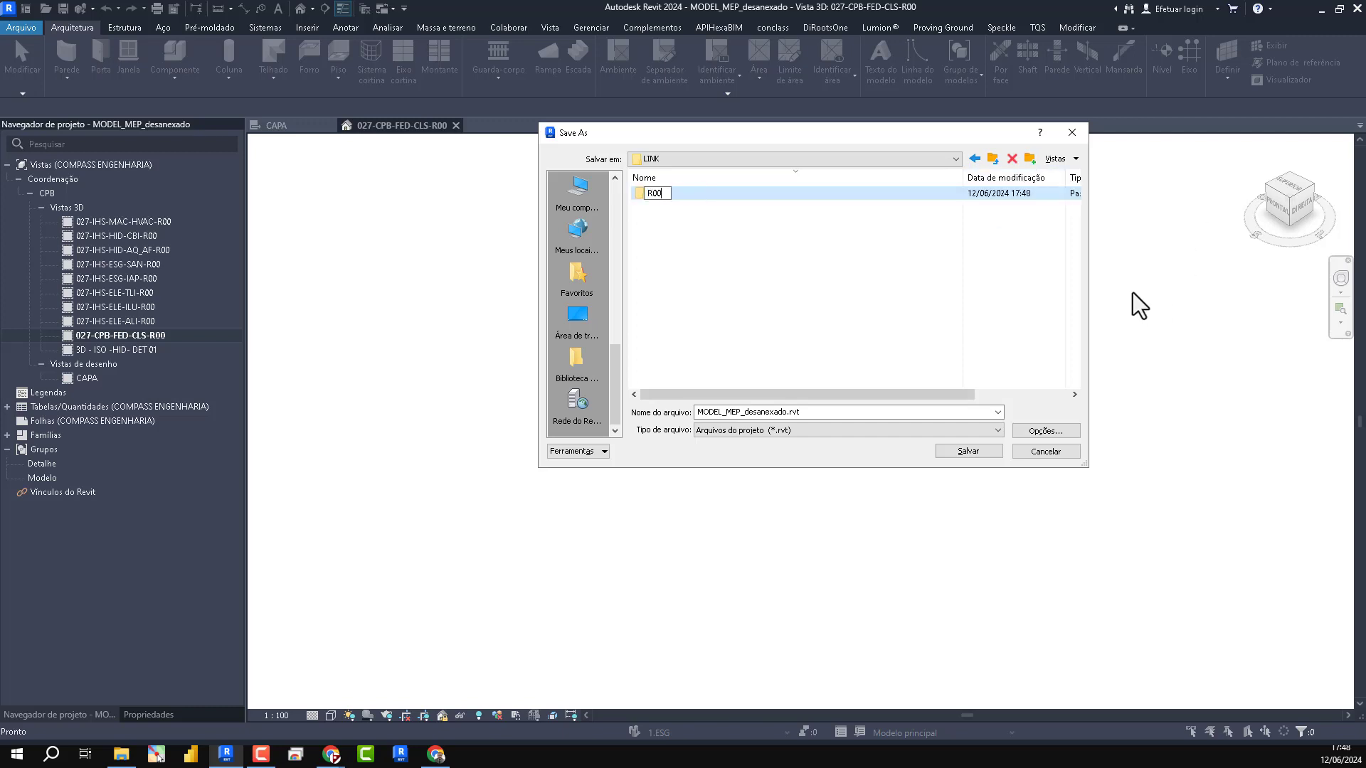
key(Return)
click(1029, 158)
text(R01)
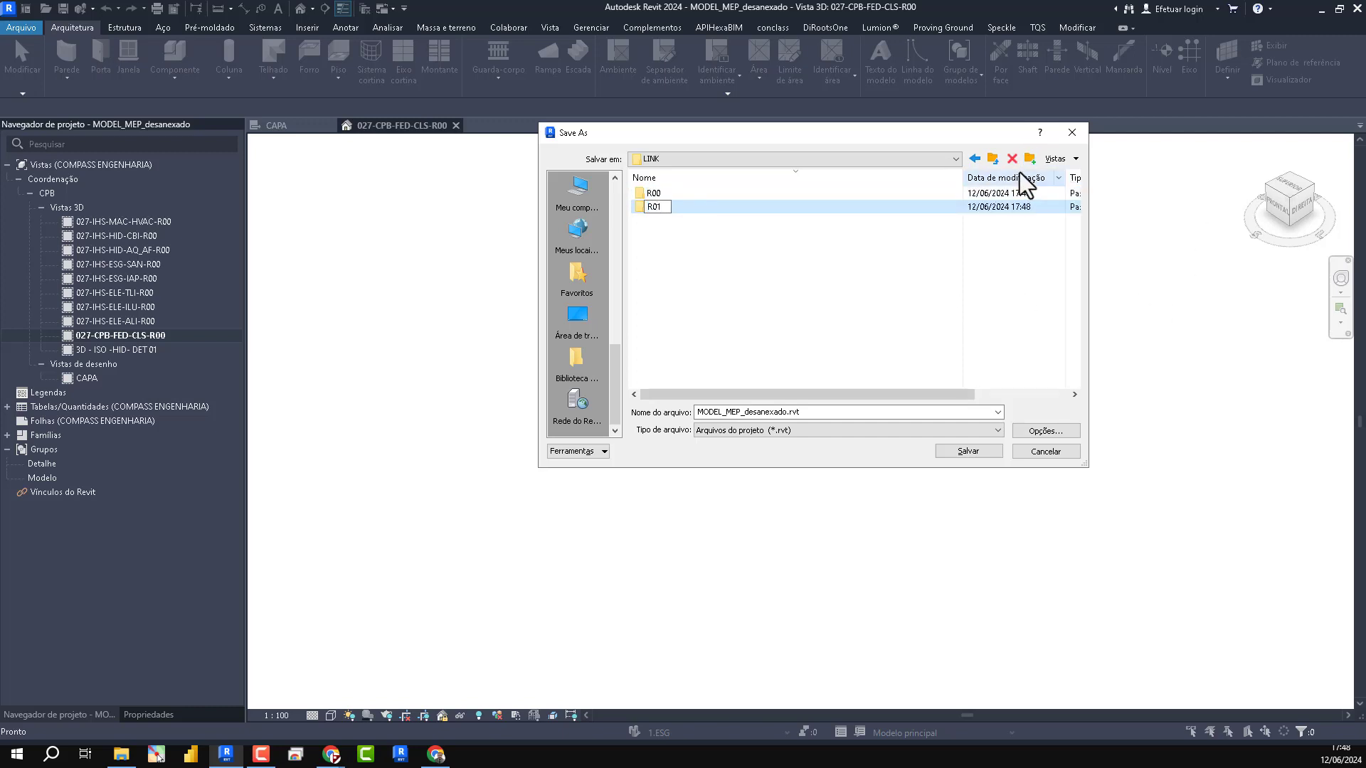
- Return to the RVT folder and create a folder named FEDERADO beside MODEL and LINK
click(993, 158)
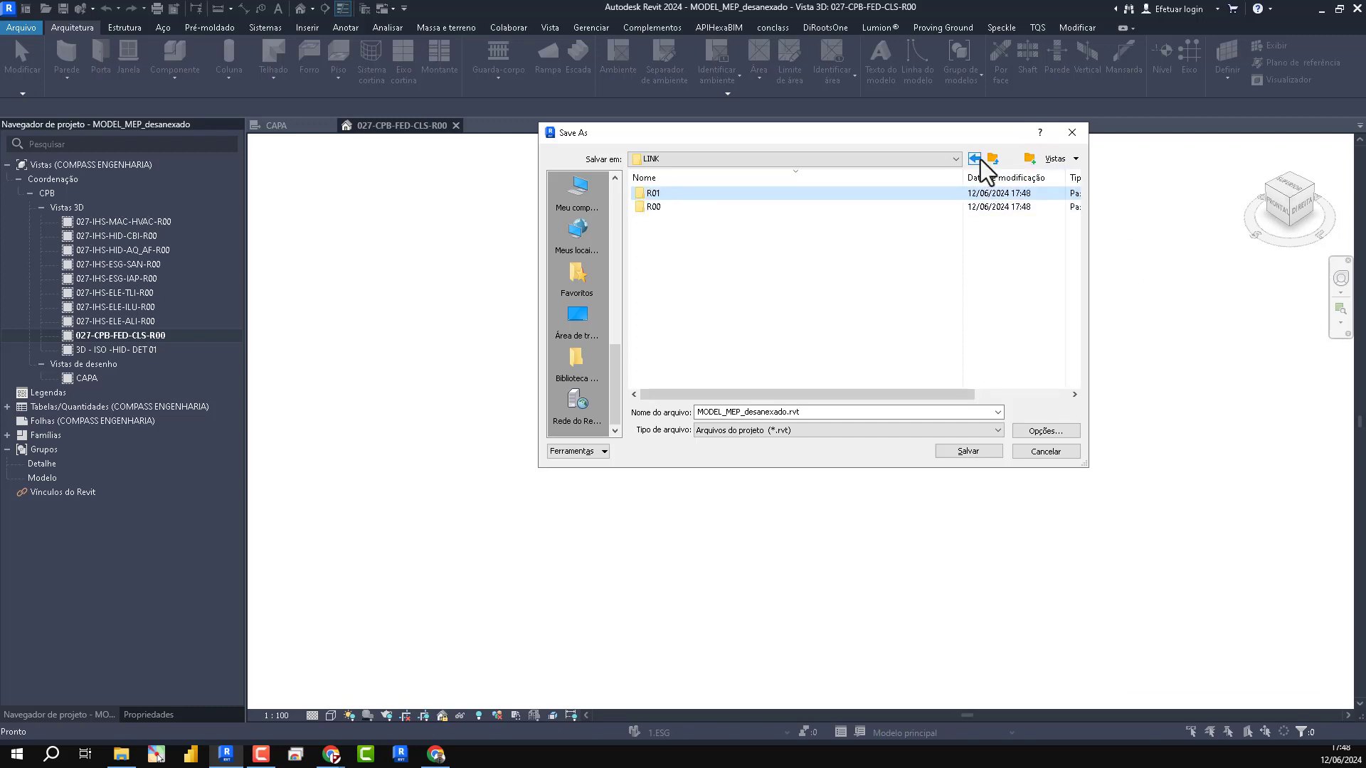
click(1026, 158)
text(FEDERADO)
click(757, 300)
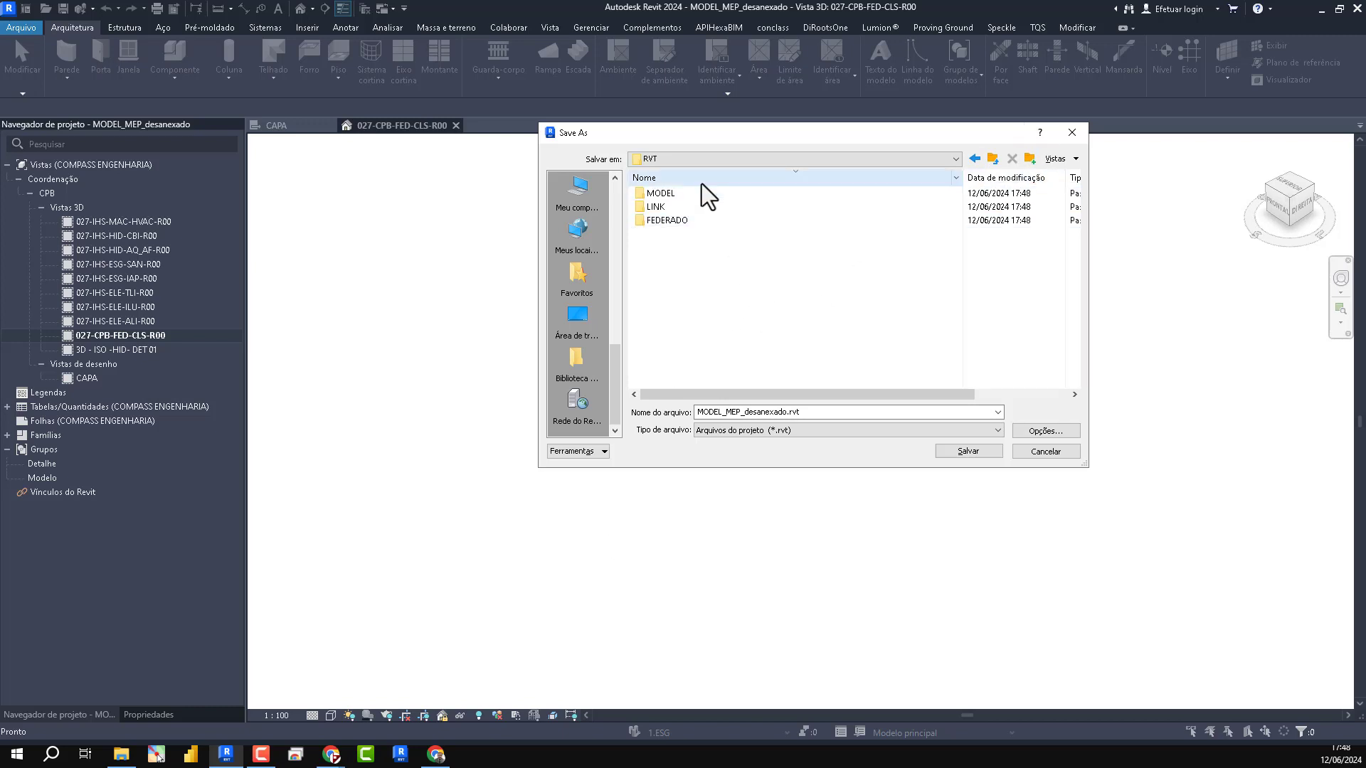
- Create the revision folders R00, R01 and R02 inside the FEDERADO folder
double_click(666, 220)
click(1029, 158)
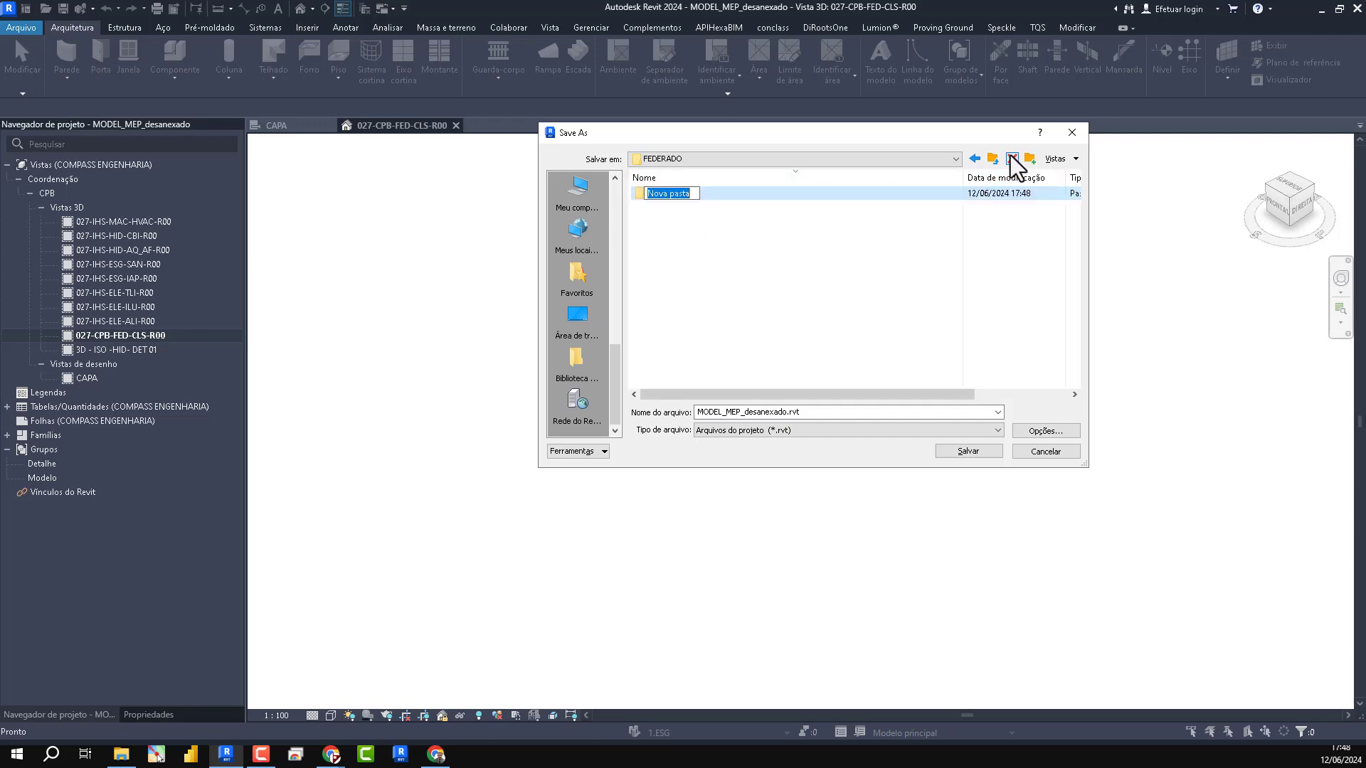
text(R00)
key(Return)
click(1029, 158)
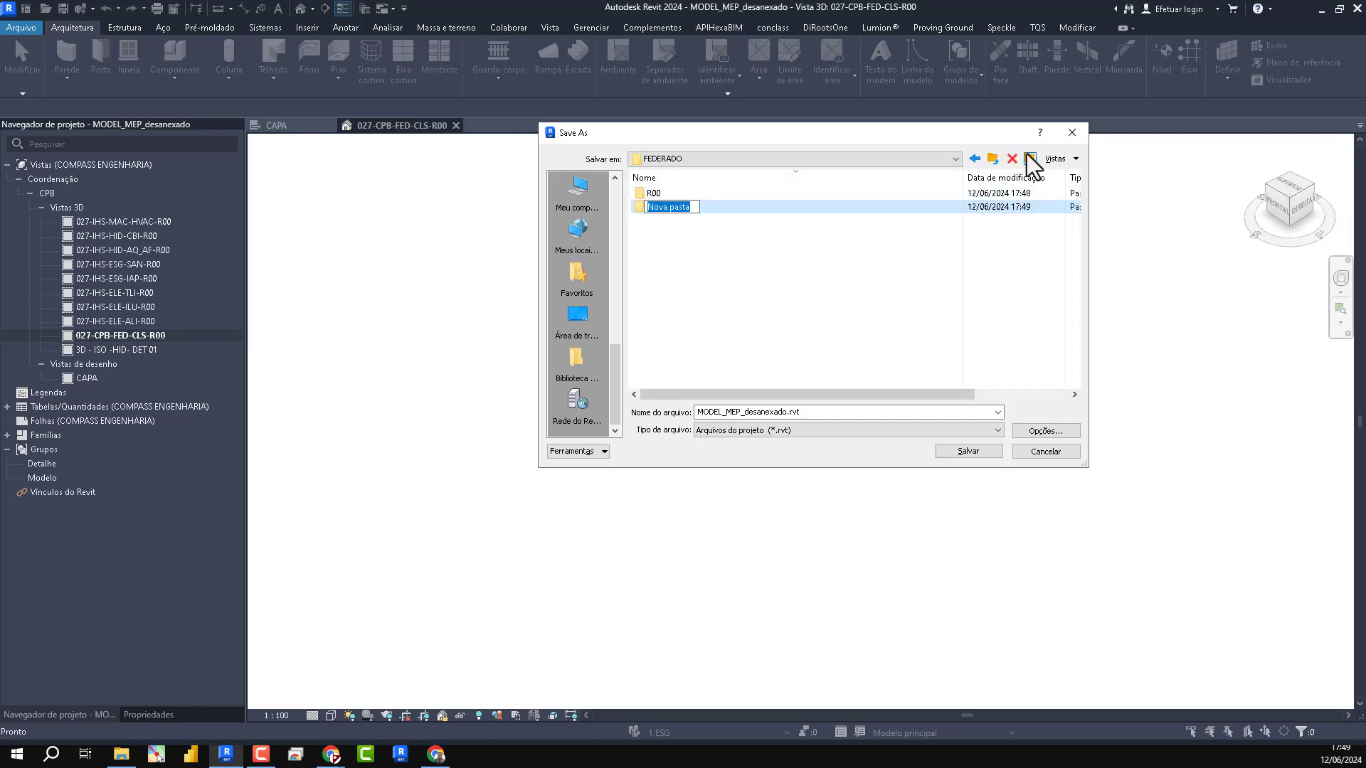
text(R01)
key(Return)
click(1034, 161)
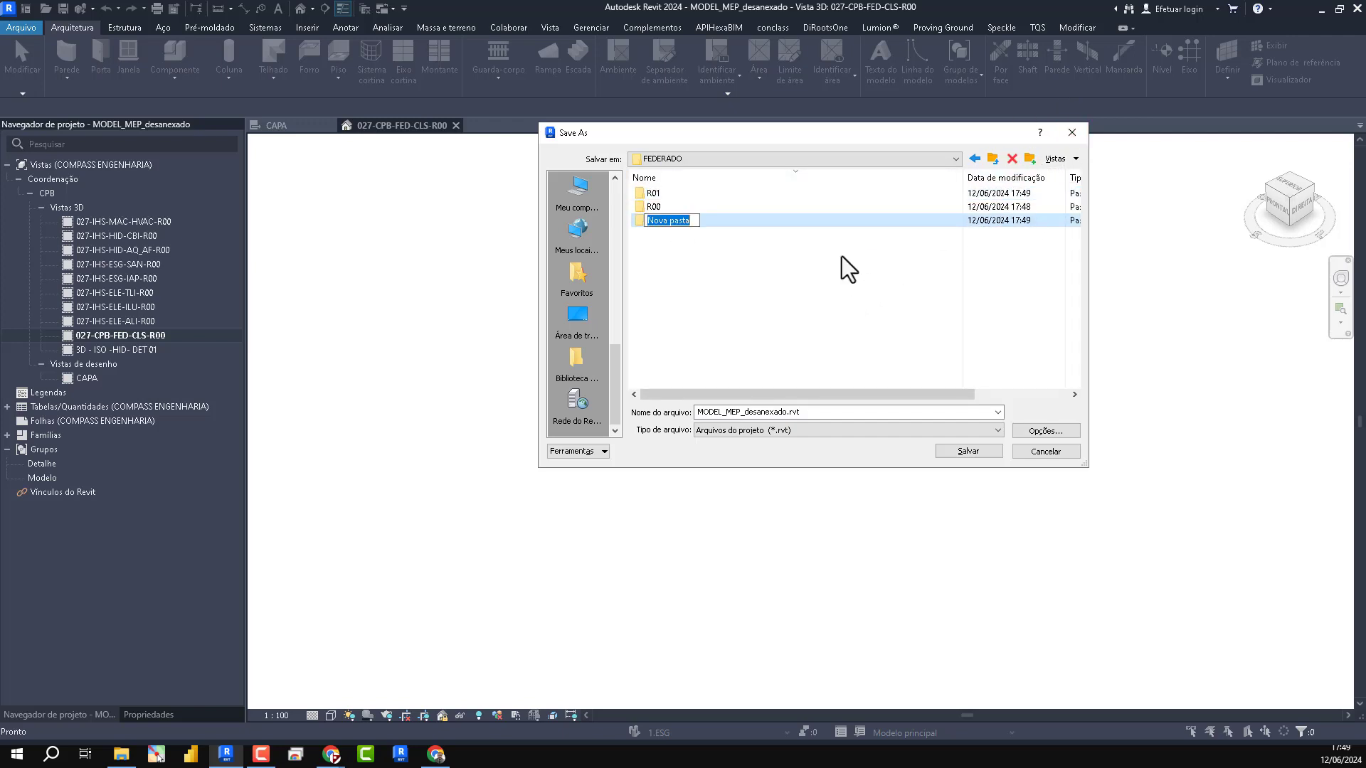
text(R02)
key(Return)
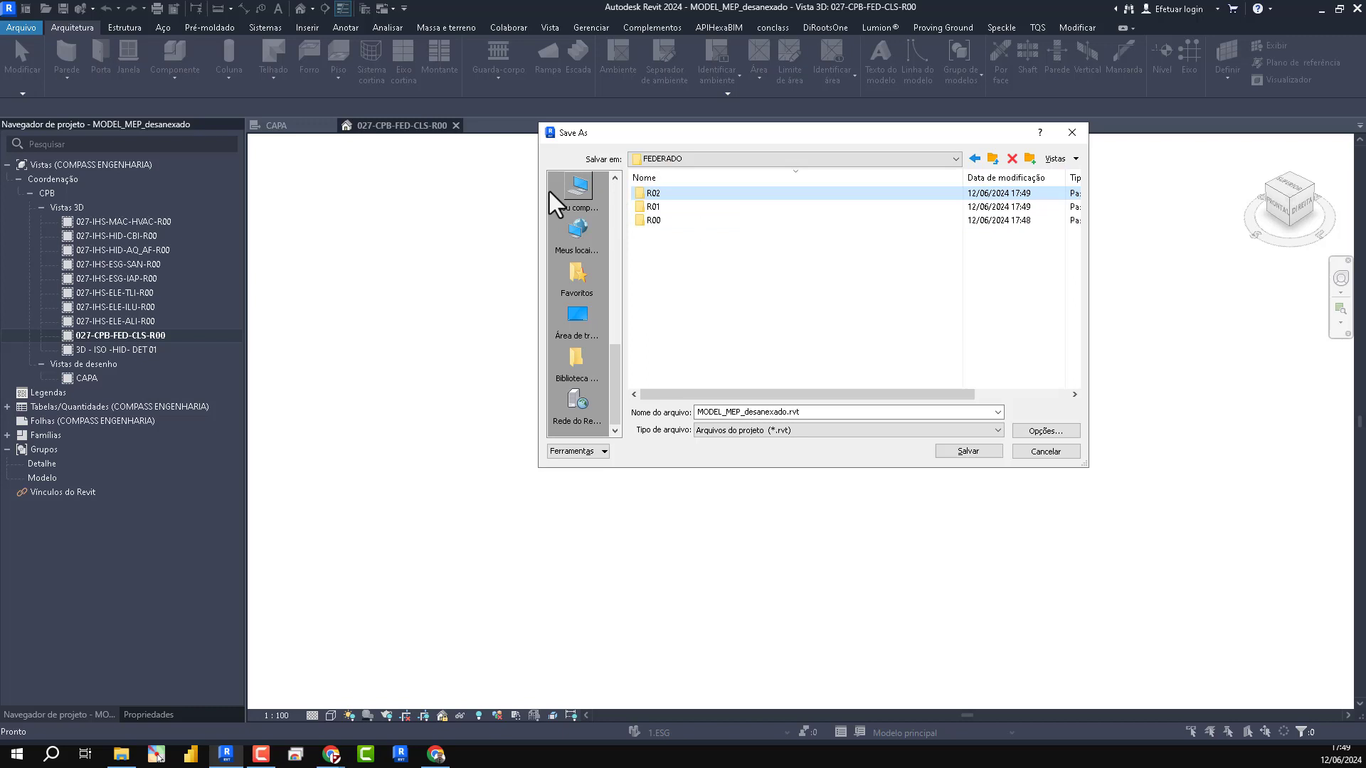
- Review the revision folders inside LINK and FEDERADO and return to the RVT folder
click(991, 160)
click(668, 208)
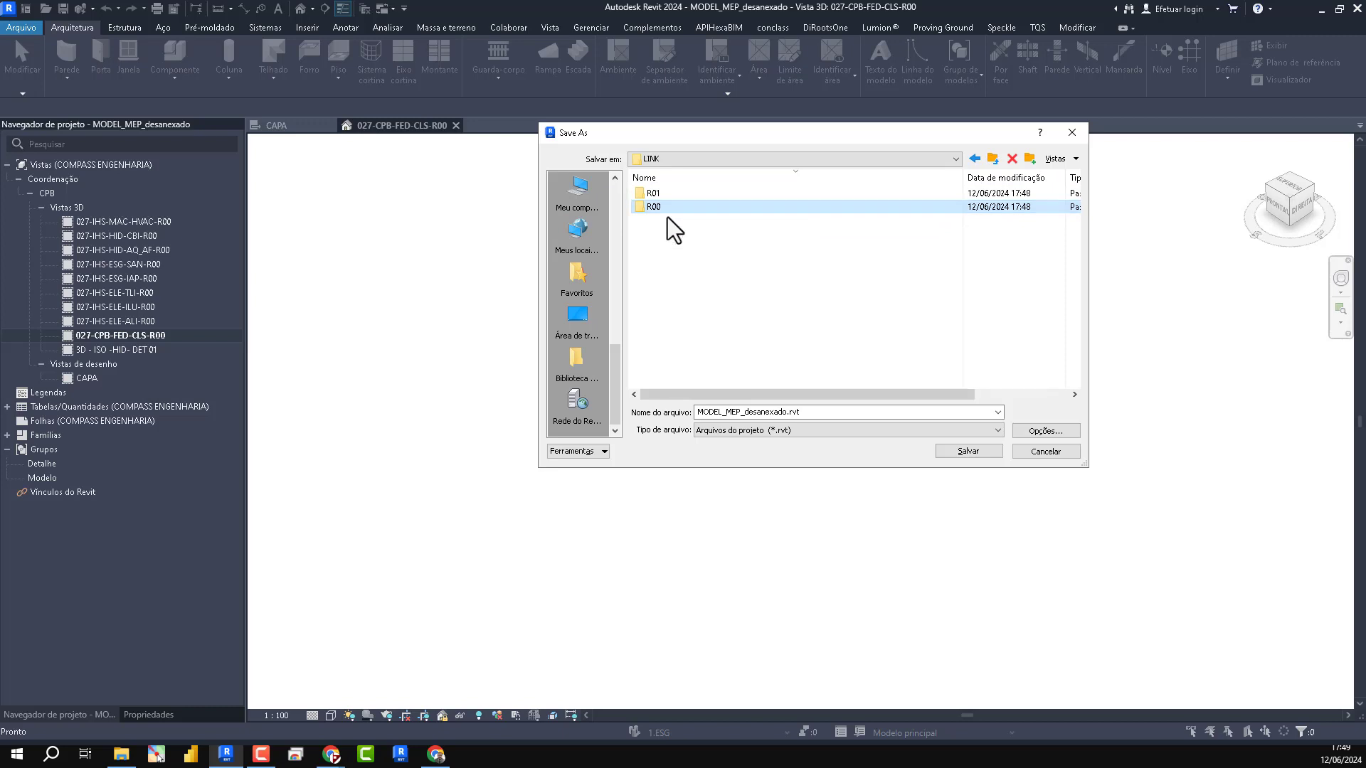
click(992, 159)
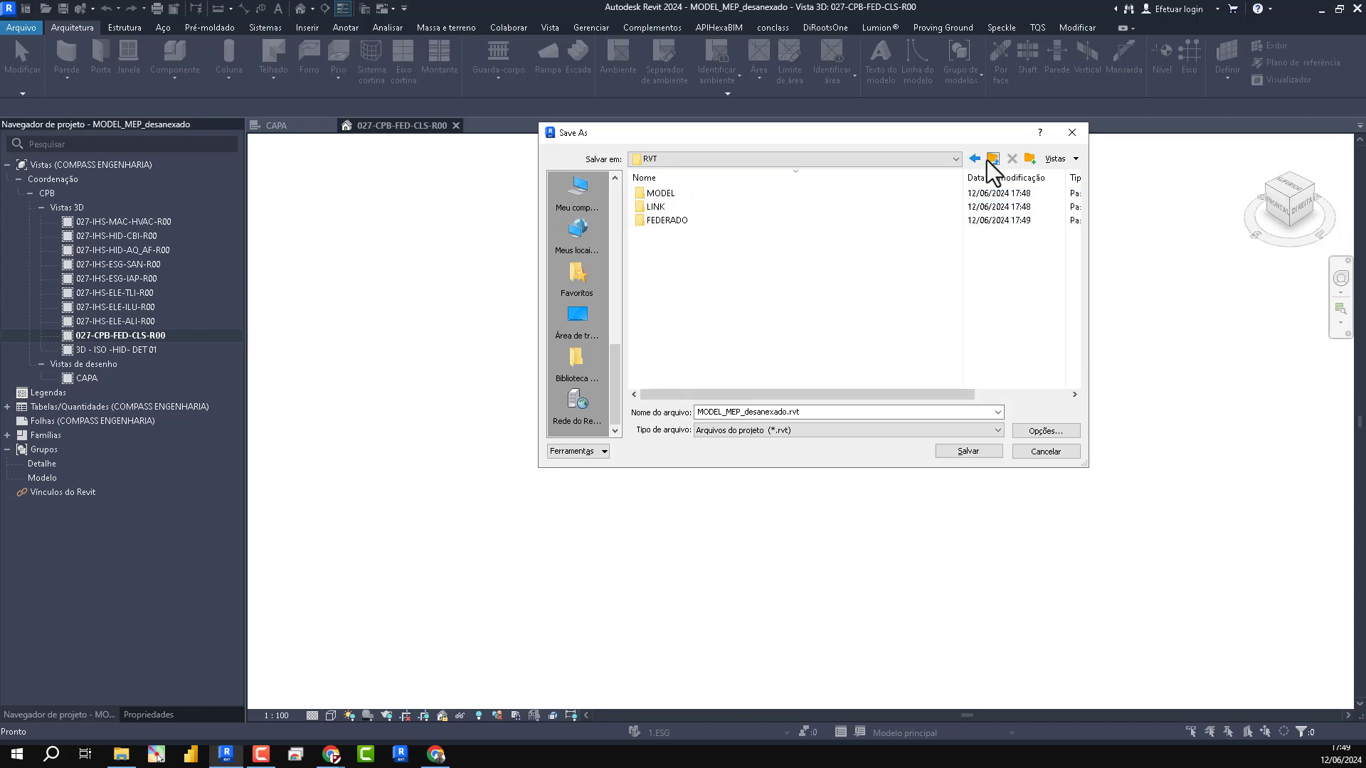
double_click(674, 219)
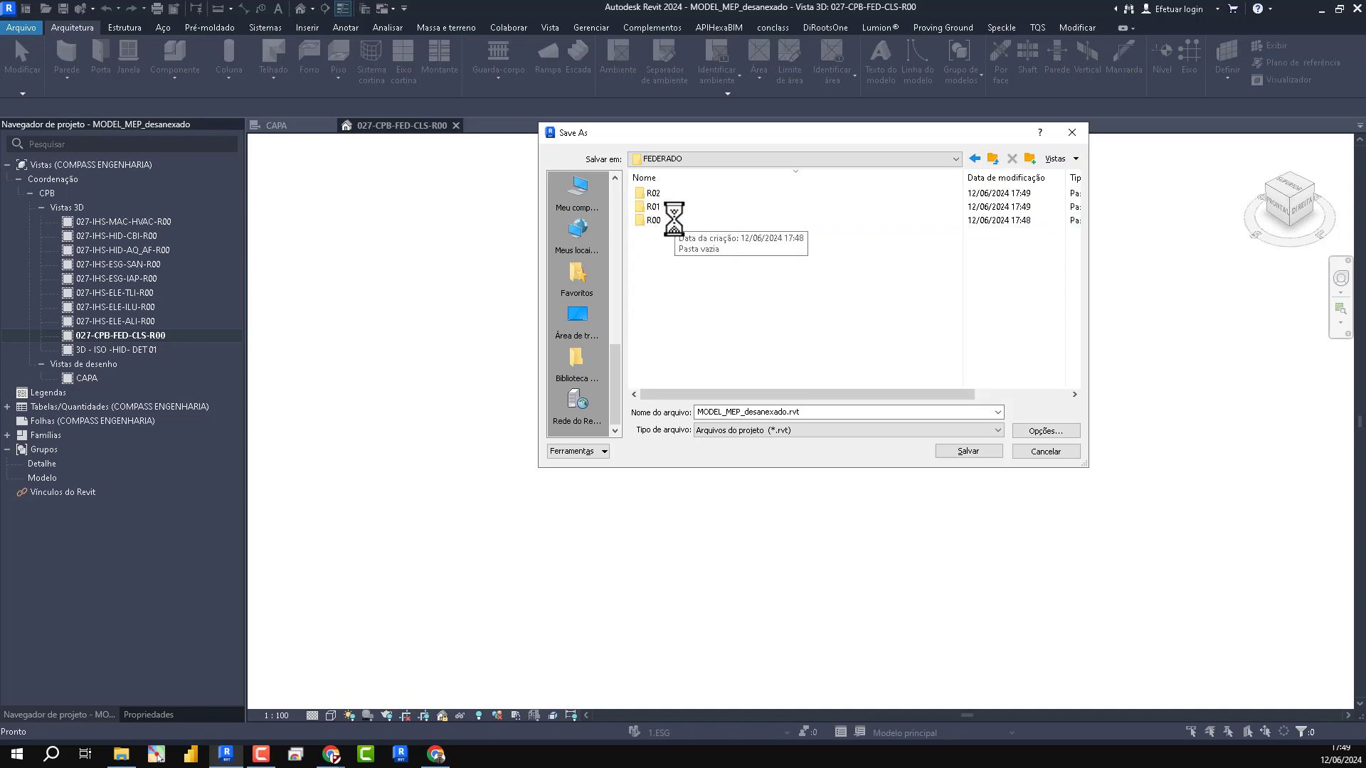
click(992, 158)
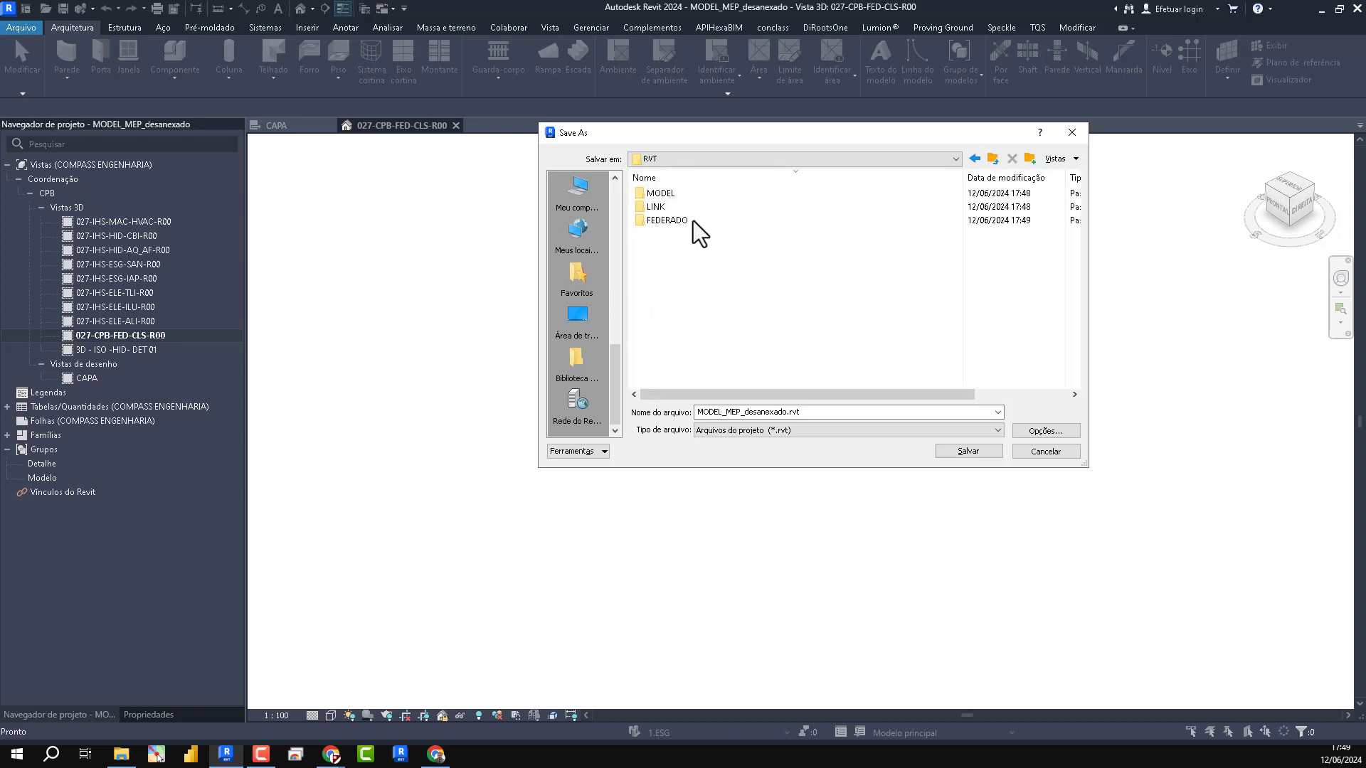
double_click(665, 220)
key(BackSpace)
- Save the project as MODEL_CENTRAL in the MODEL folder after rechecking the central-model save options
double_click(660, 193)
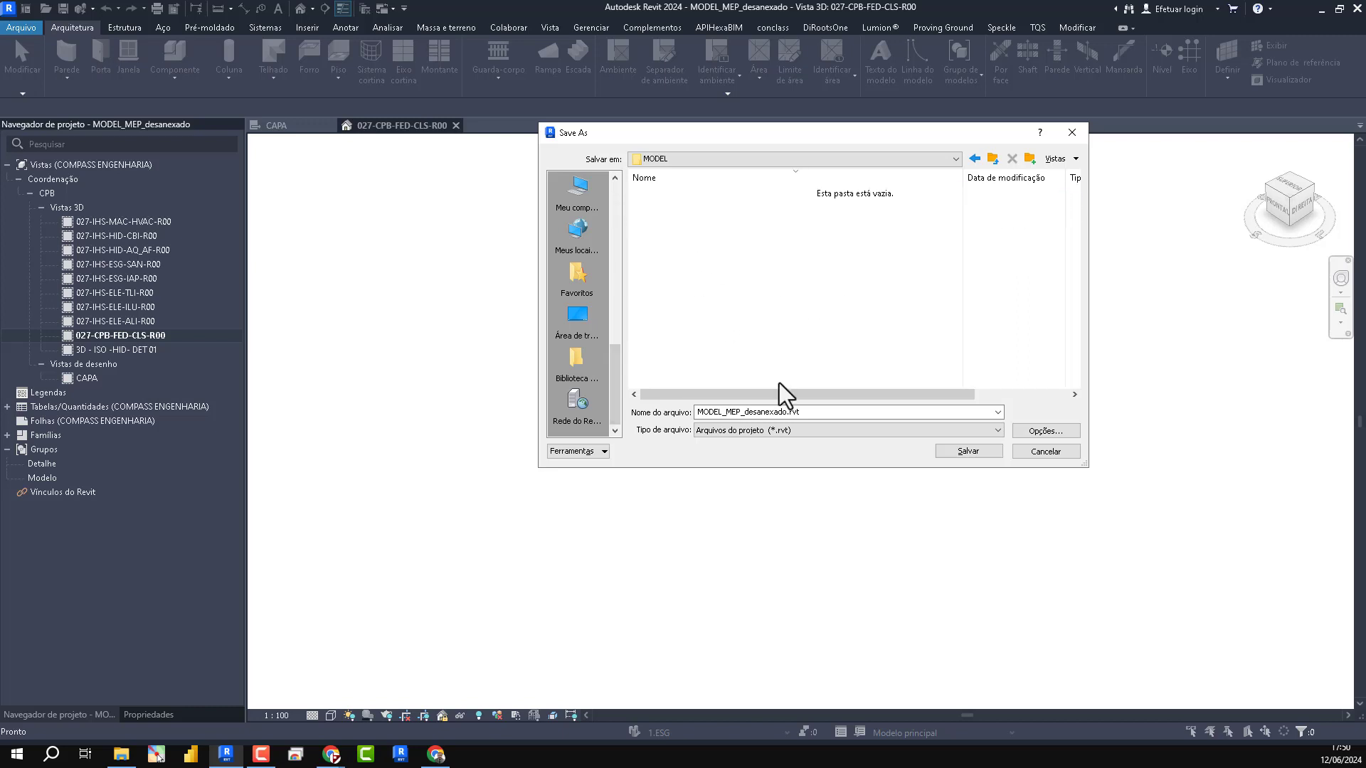
click(811, 412)
text(MODEL)
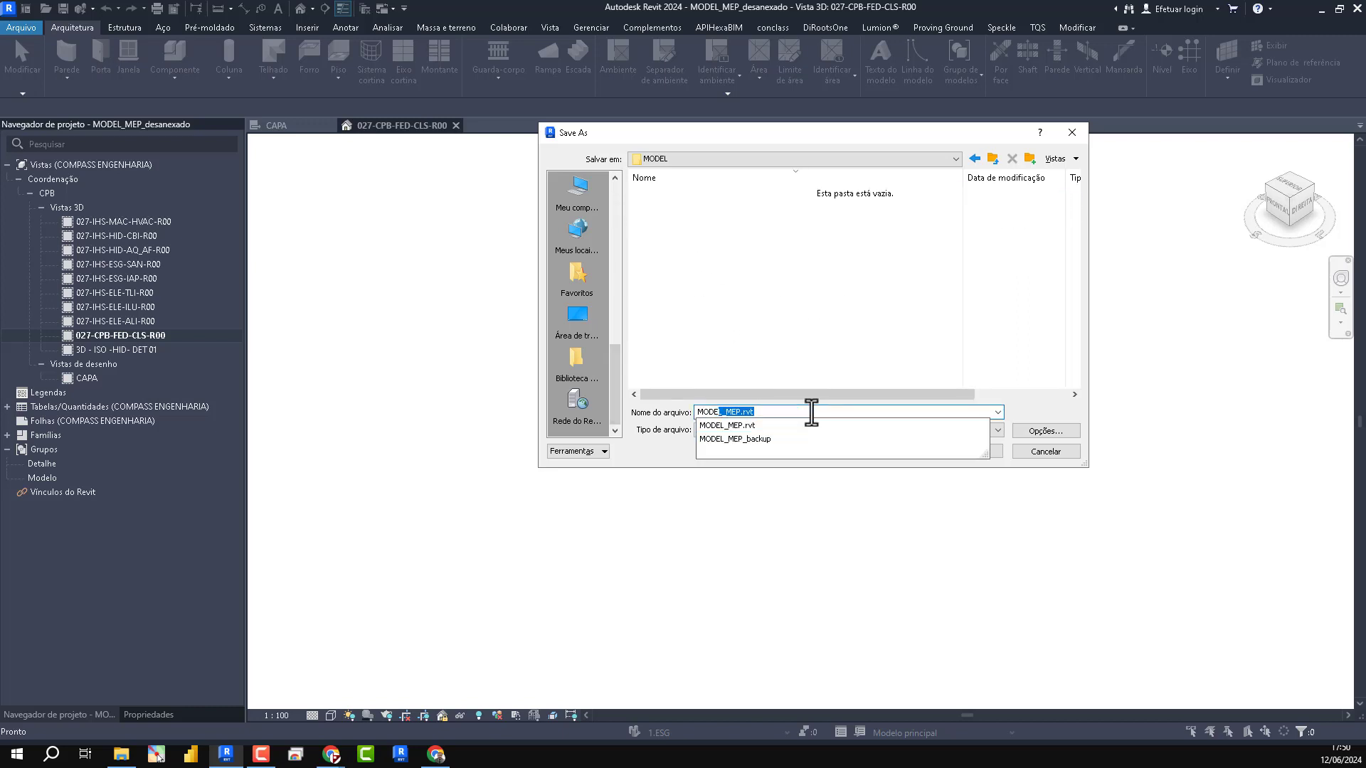
text(_CENTRAL)
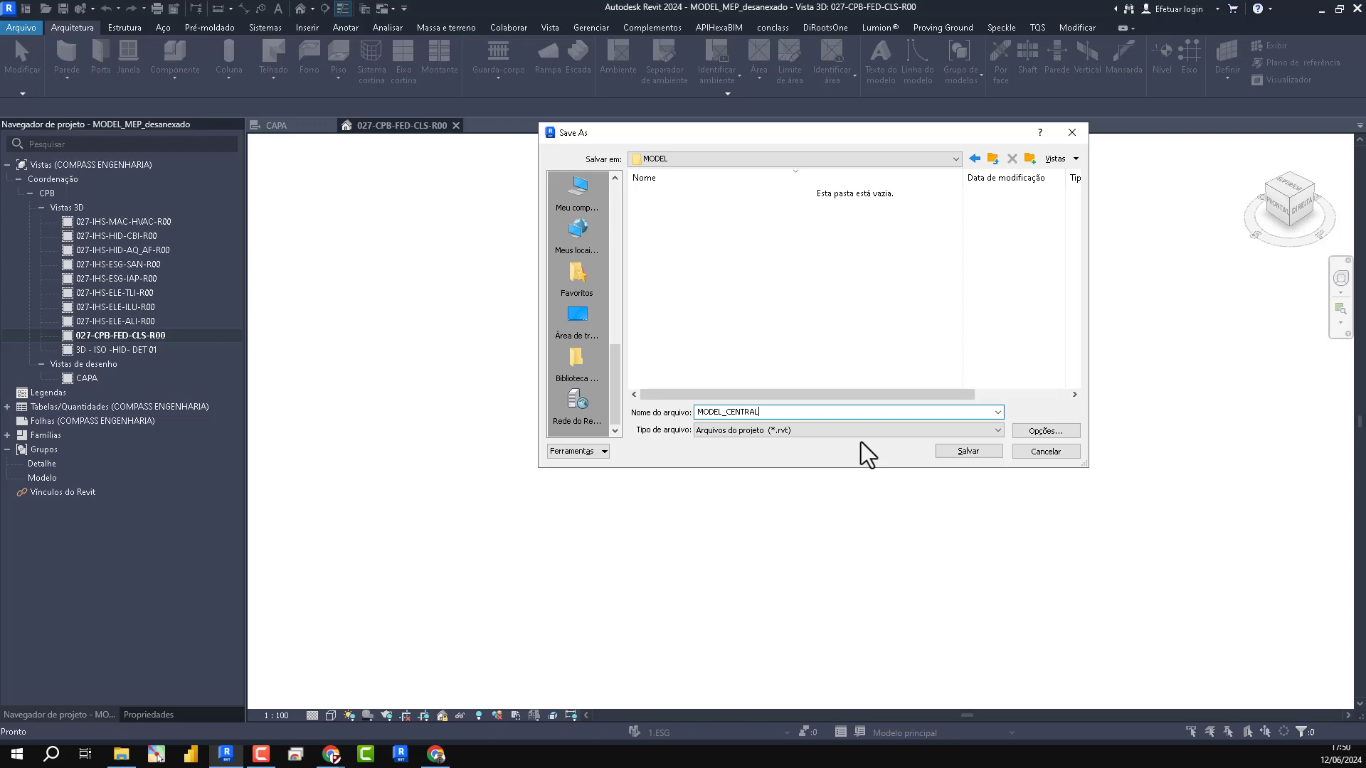
click(734, 292)
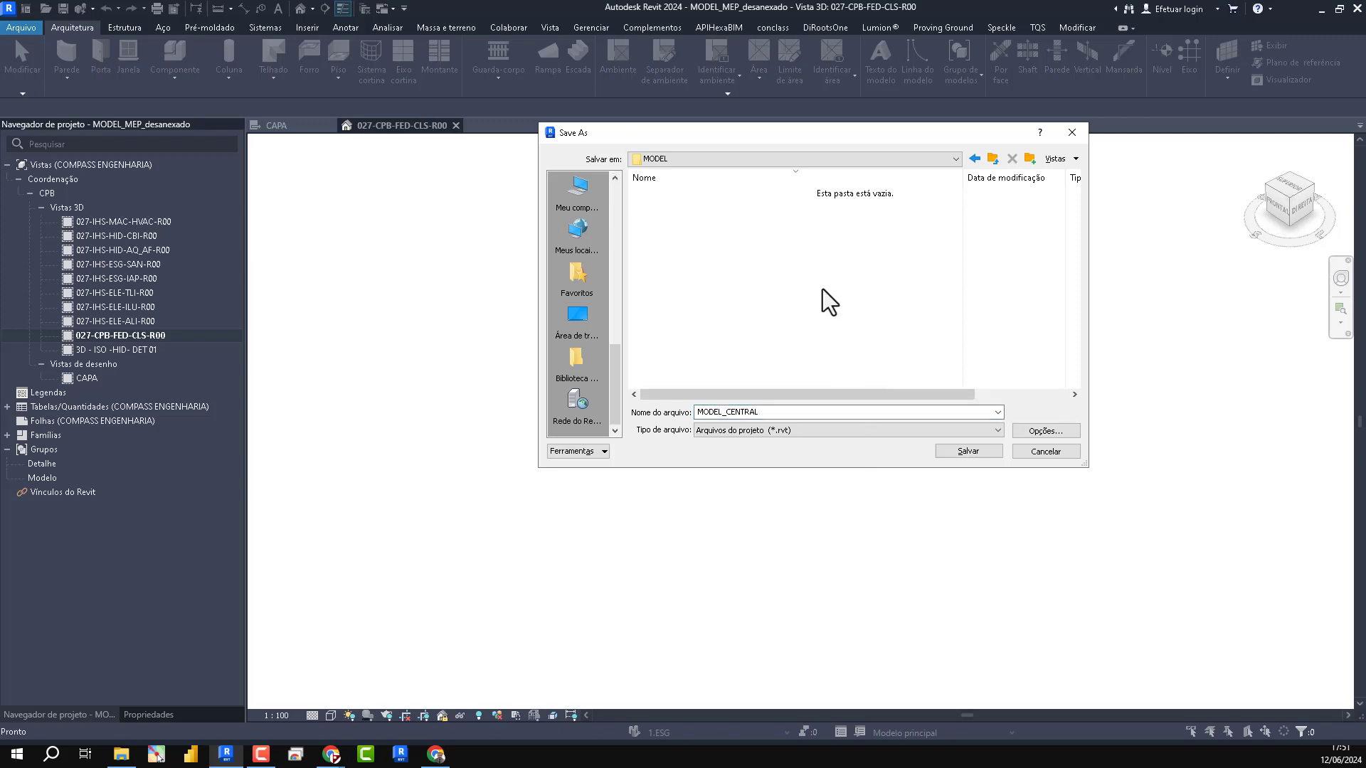
click(1045, 431)
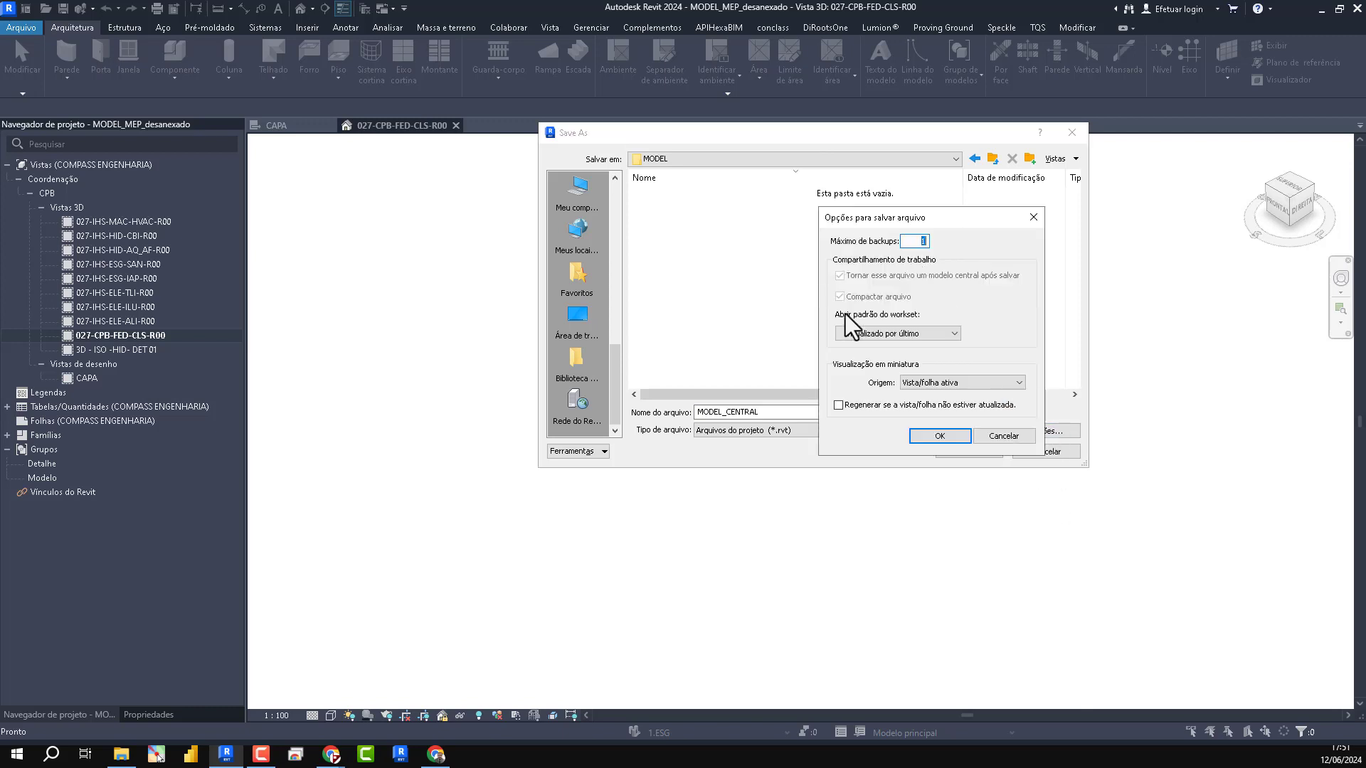
click(938, 436)
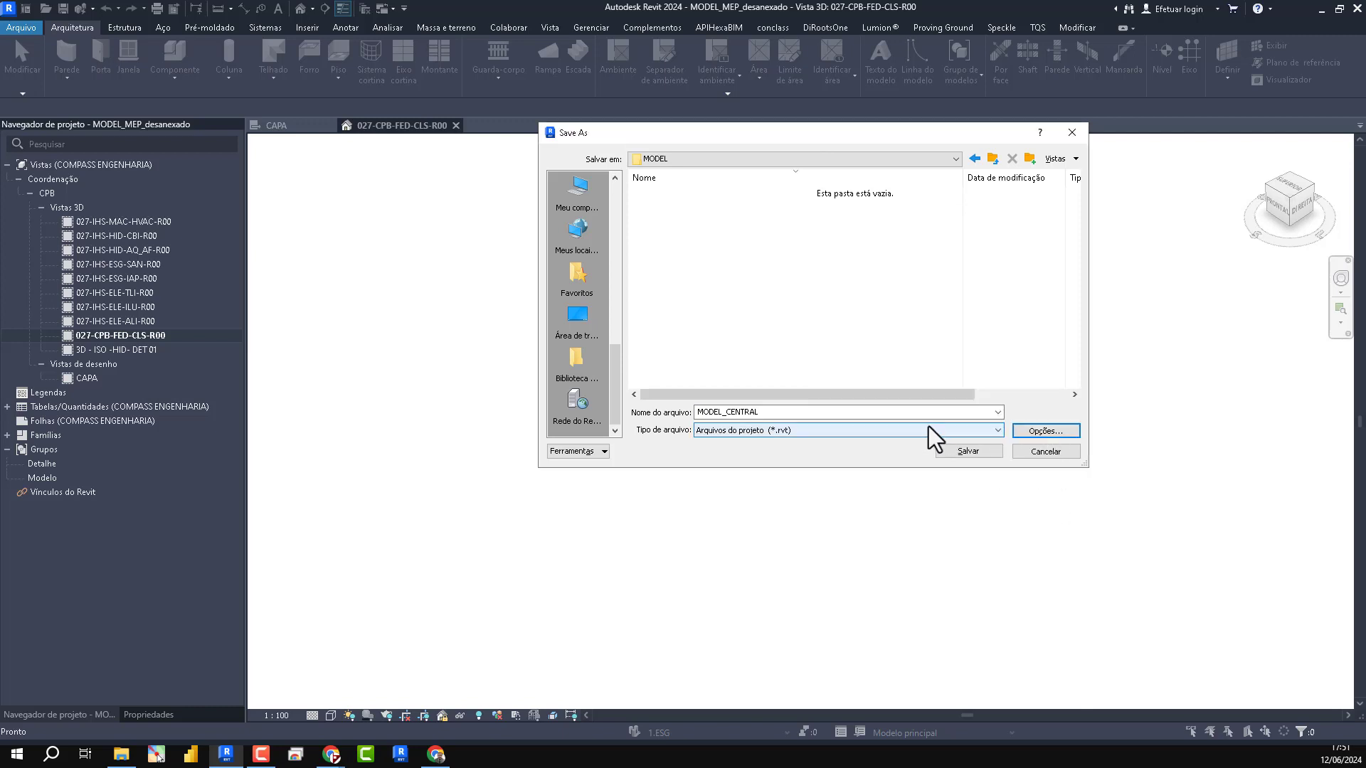
click(973, 452)
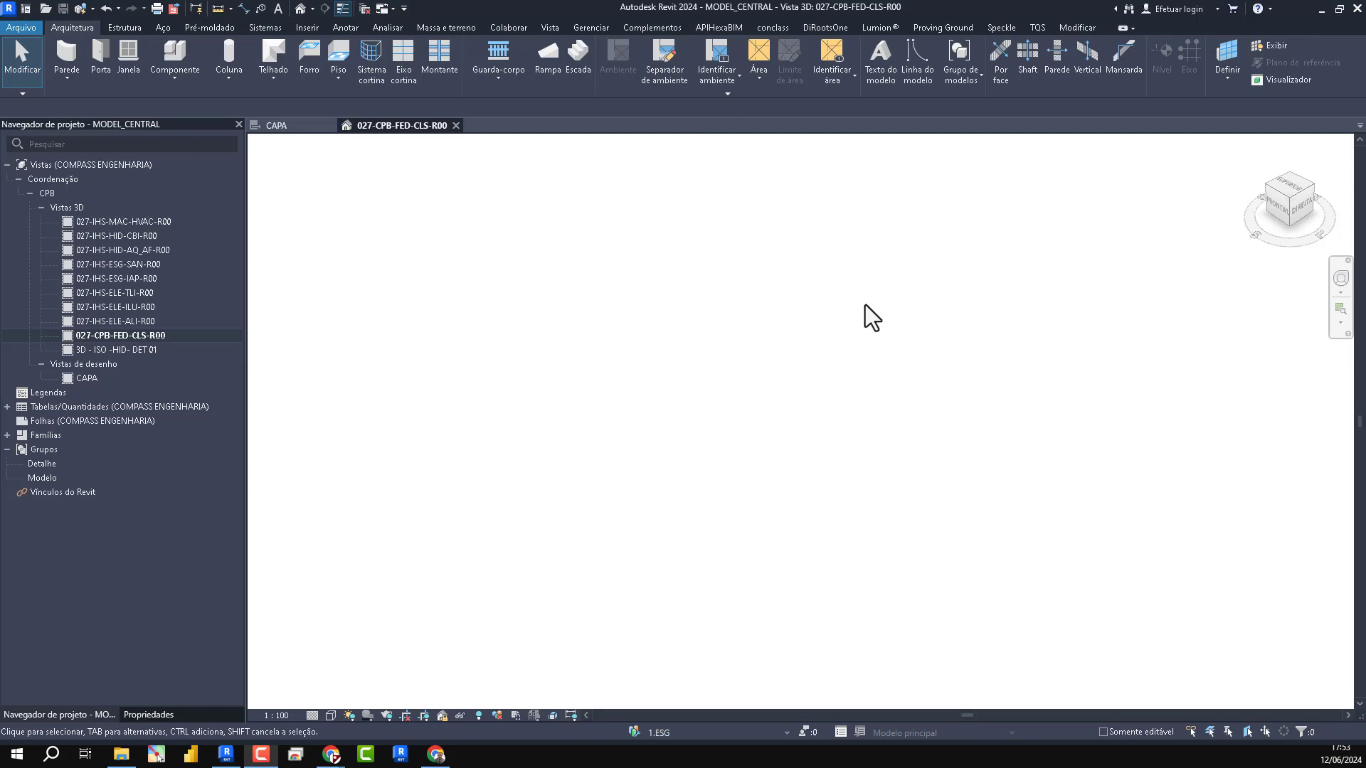
click(131, 755)
drag(795, 228, 607, 88)
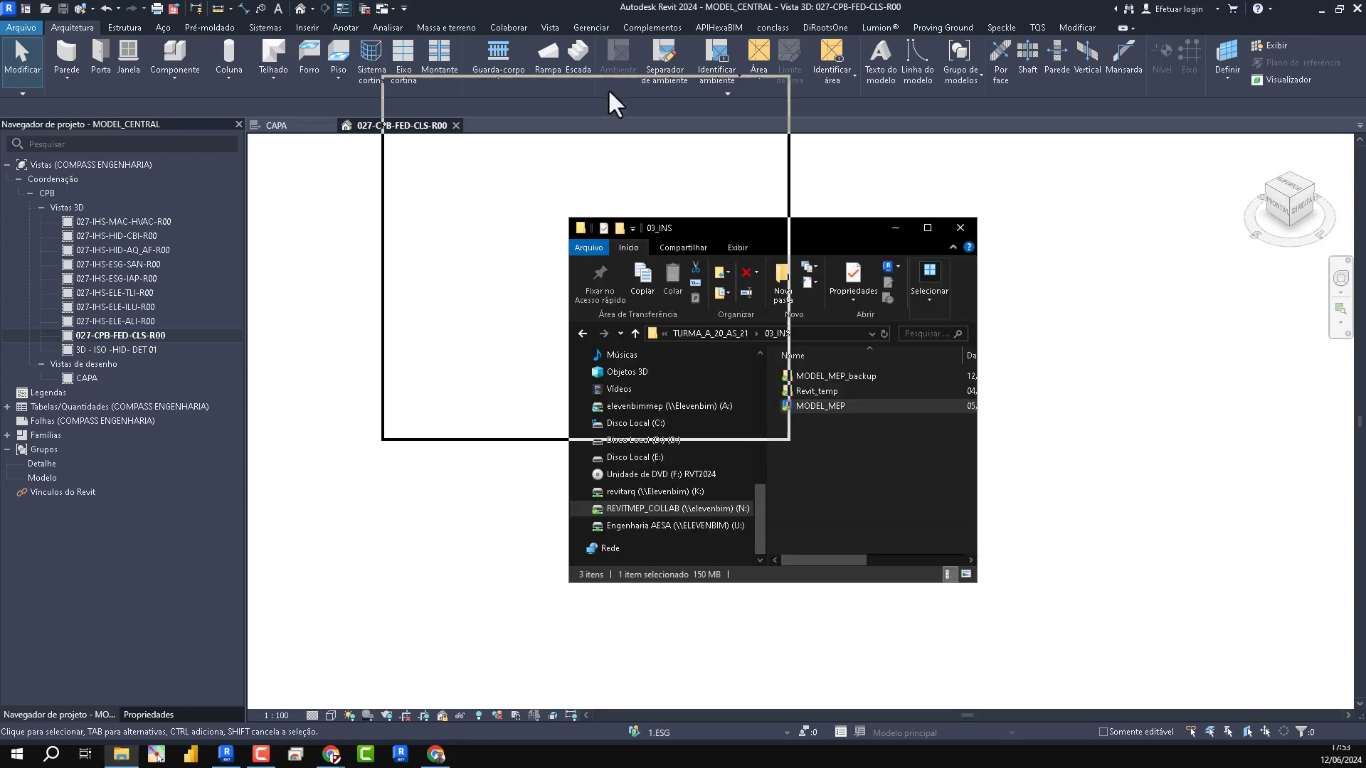
click(739, 84)
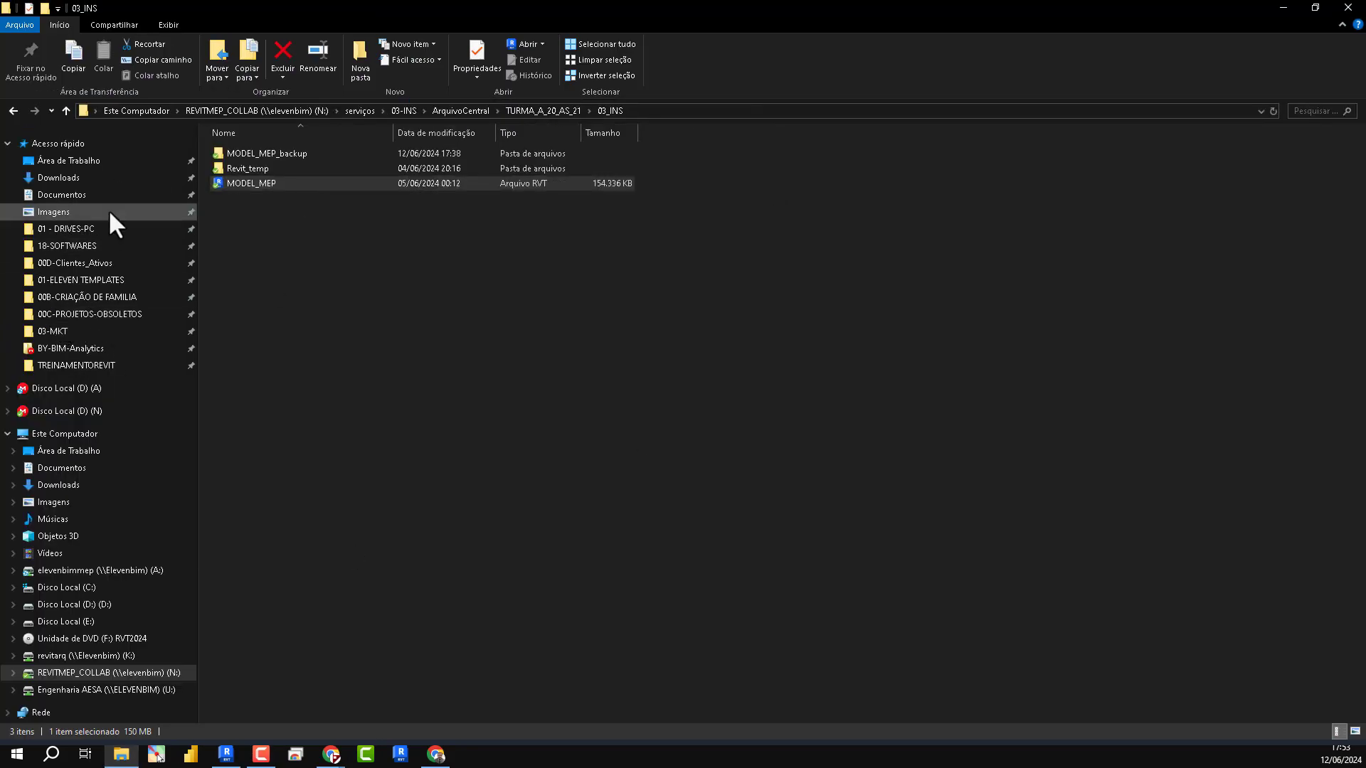
click(72, 245)
click(77, 263)
double_click(270, 168)
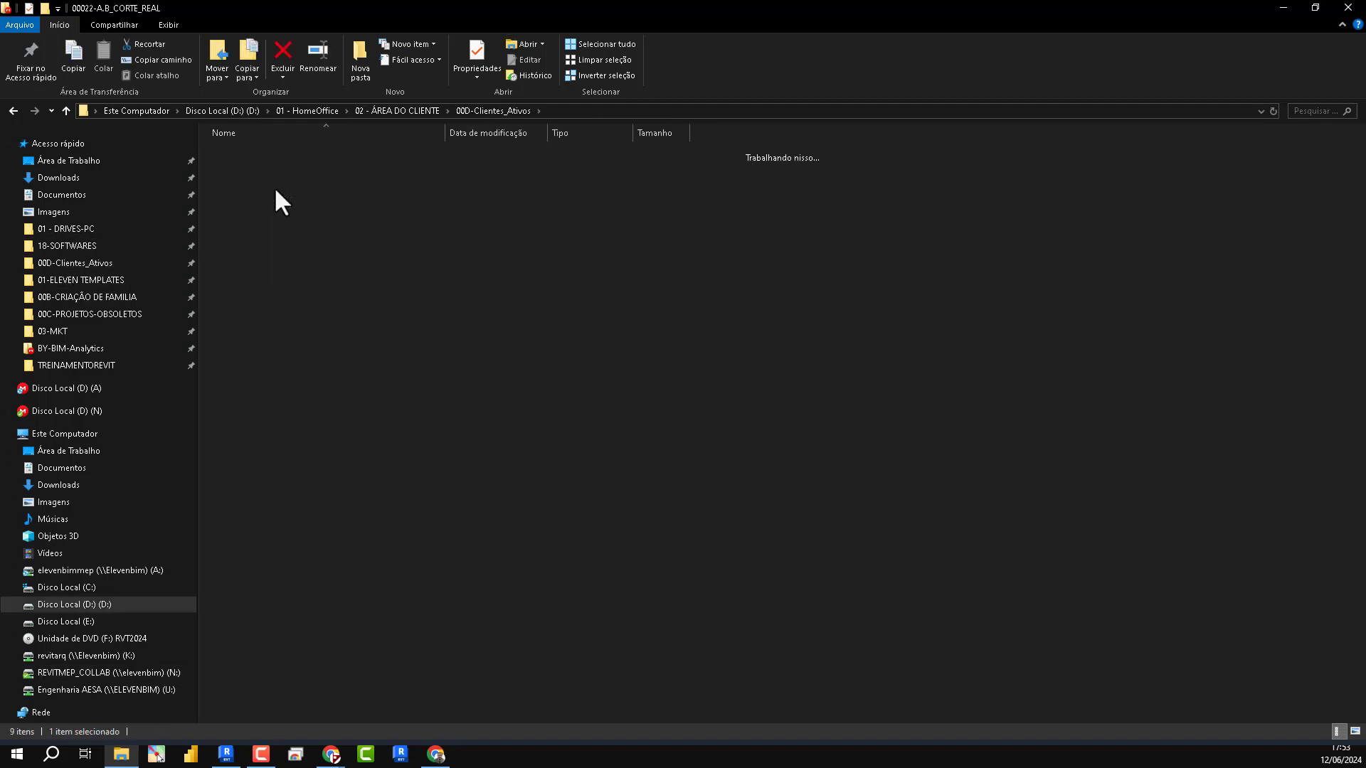
double_click(250, 199)
double_click(263, 154)
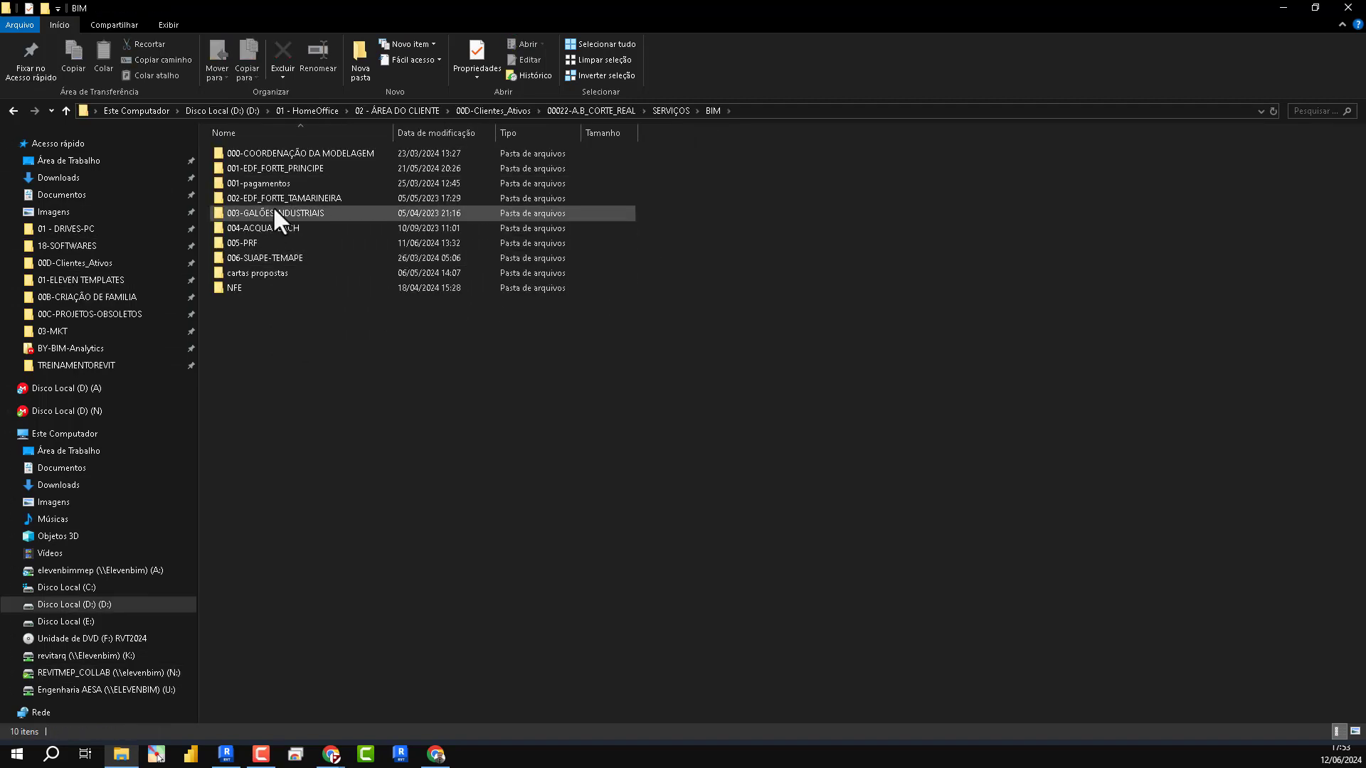
double_click(265, 168)
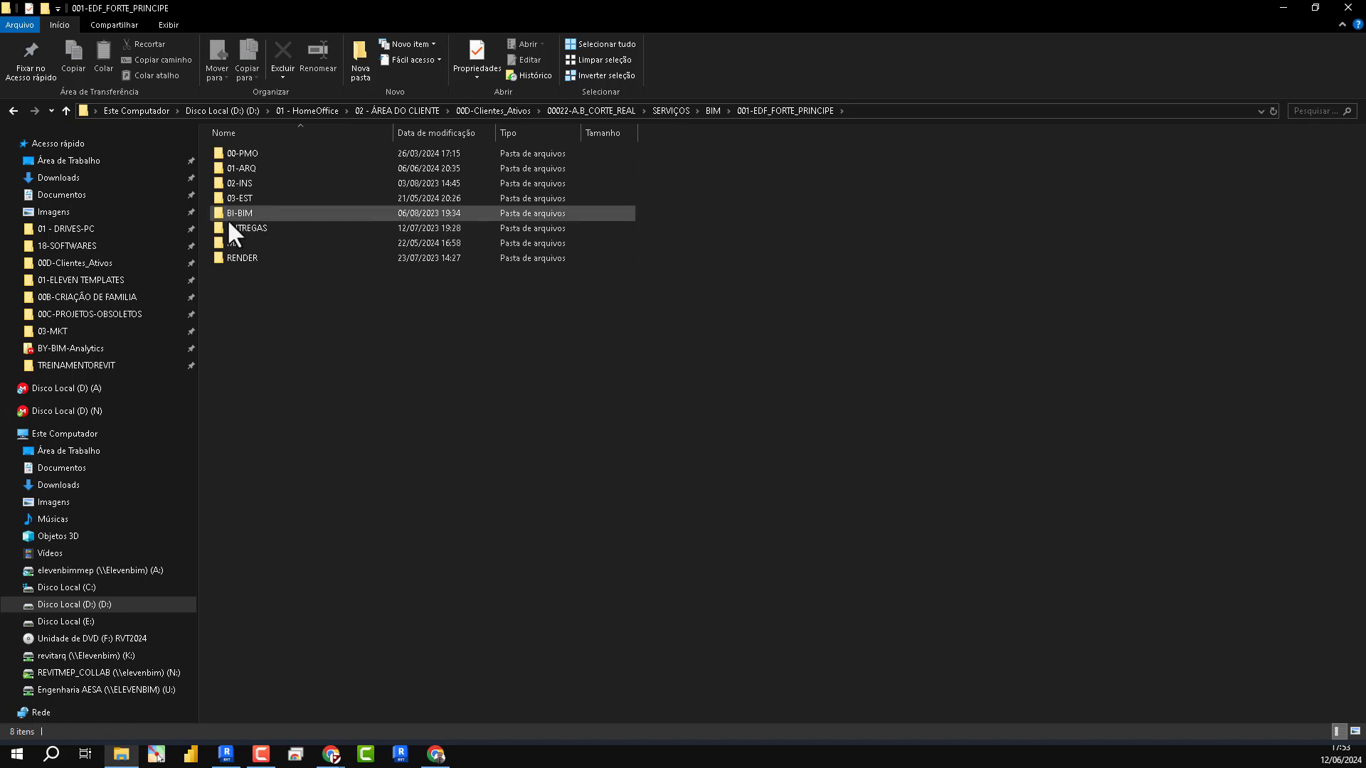
double_click(244, 168)
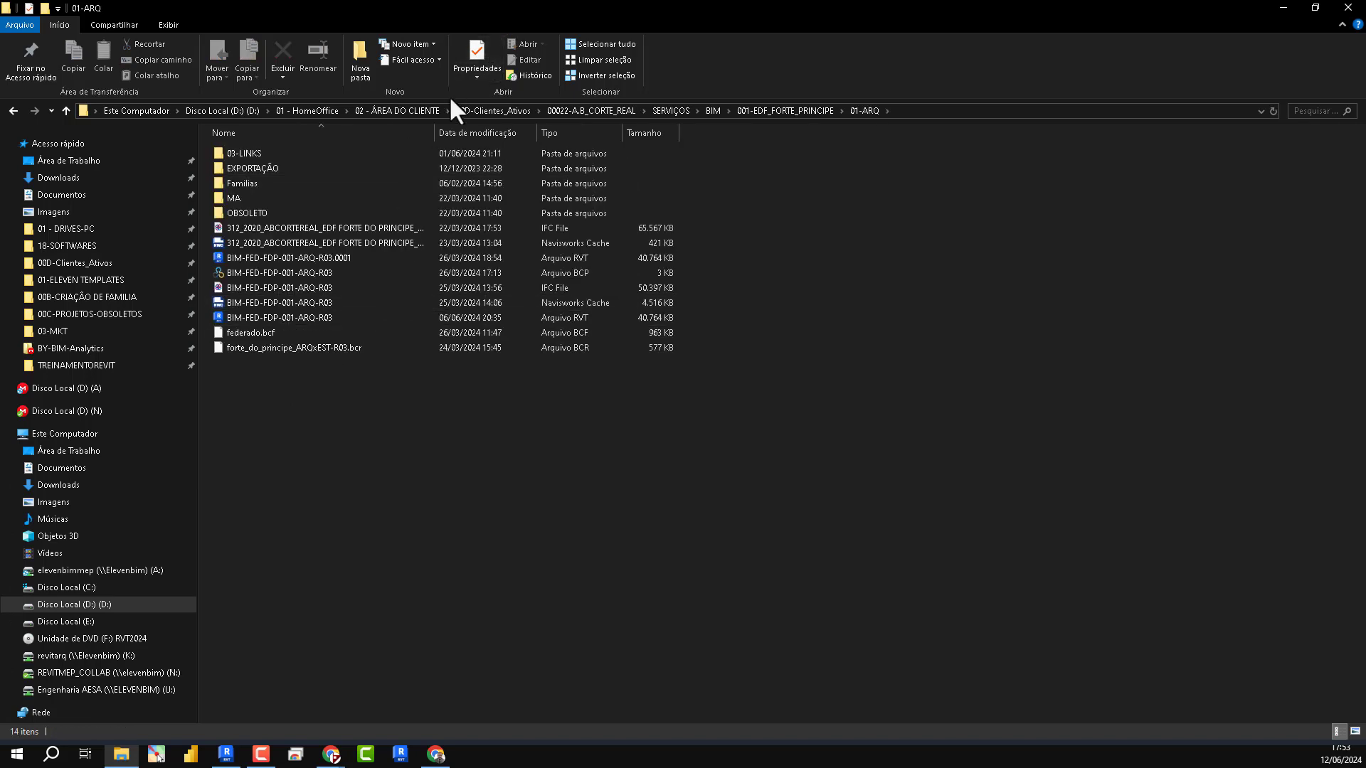
drag(435, 132, 564, 166)
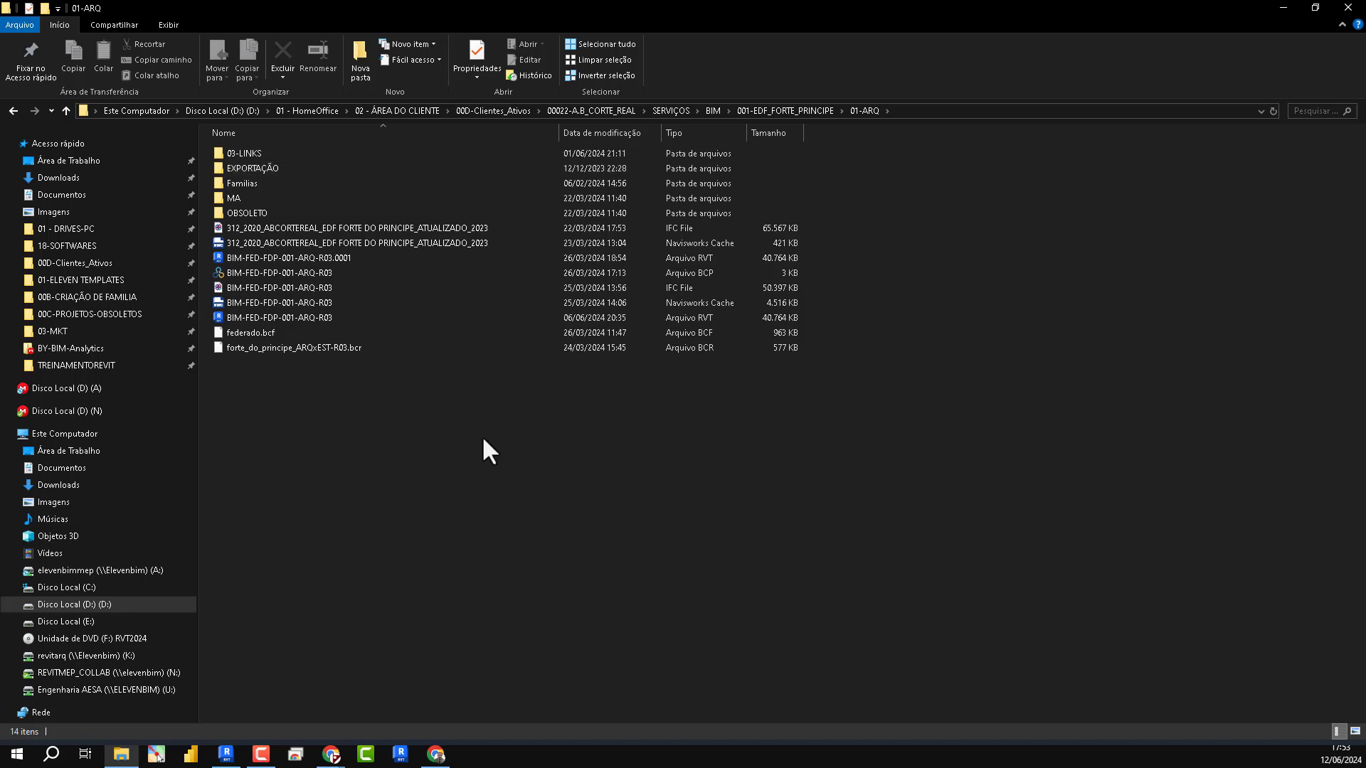
- Compare the sizes of the partial models in 03-LINKS with the federated BIM-FED-FDP-001-ARQ-R03 Revit file
double_click(246, 154)
drag(375, 337, 296, 152)
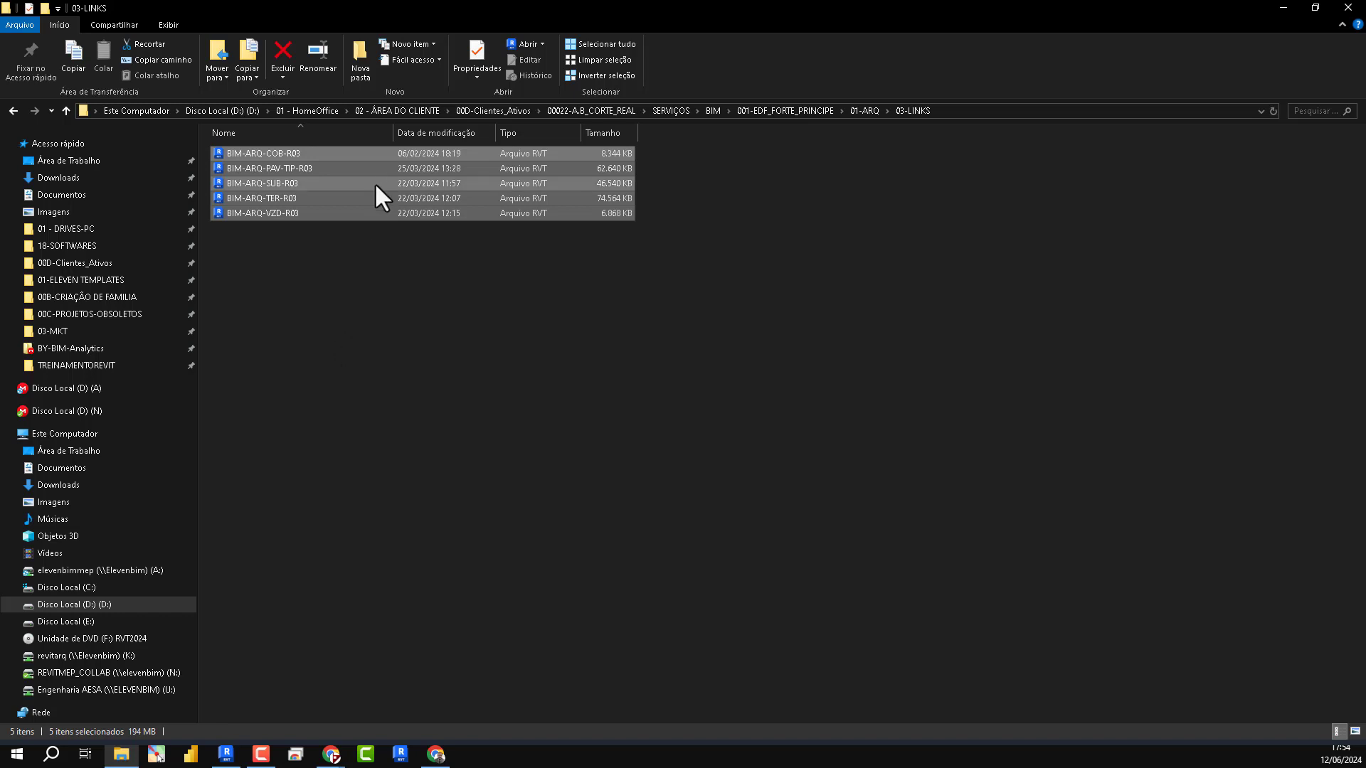
click(13, 110)
click(282, 319)
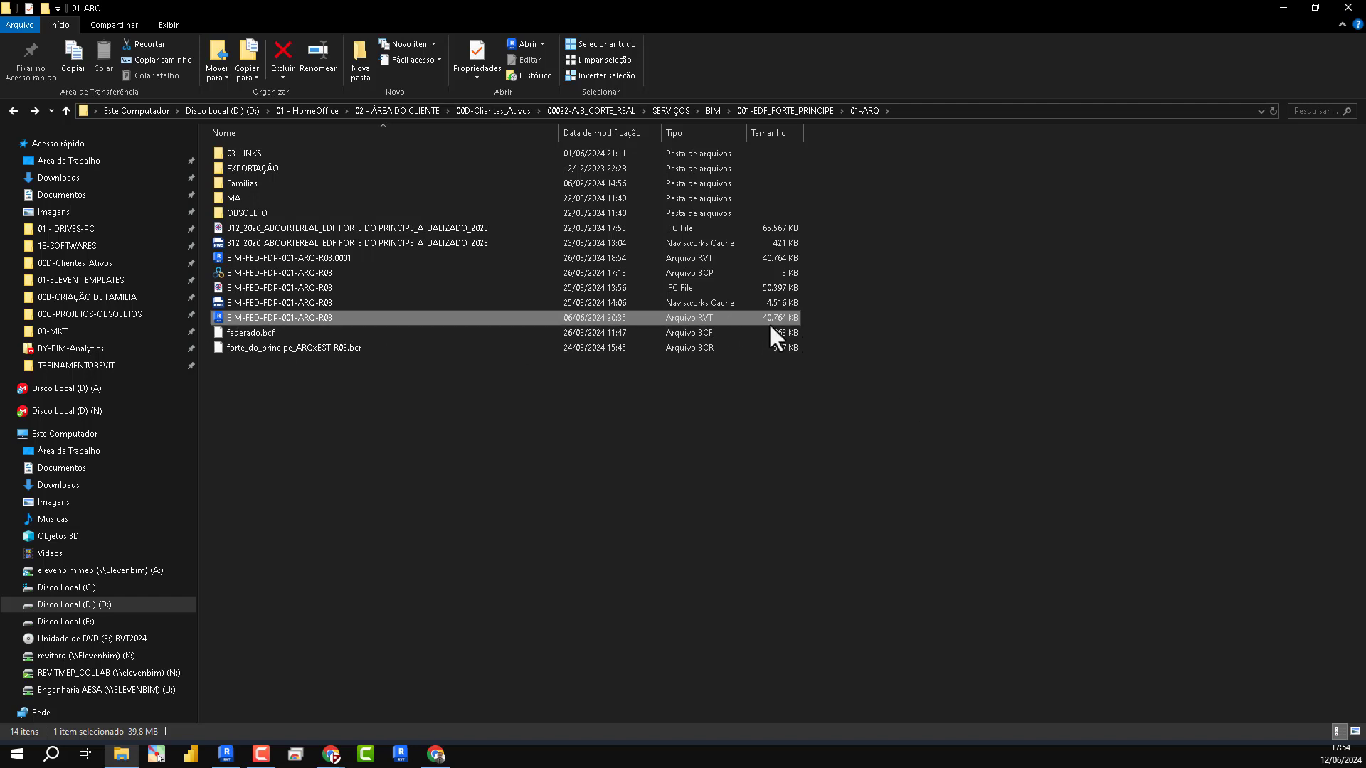
double_click(331, 154)
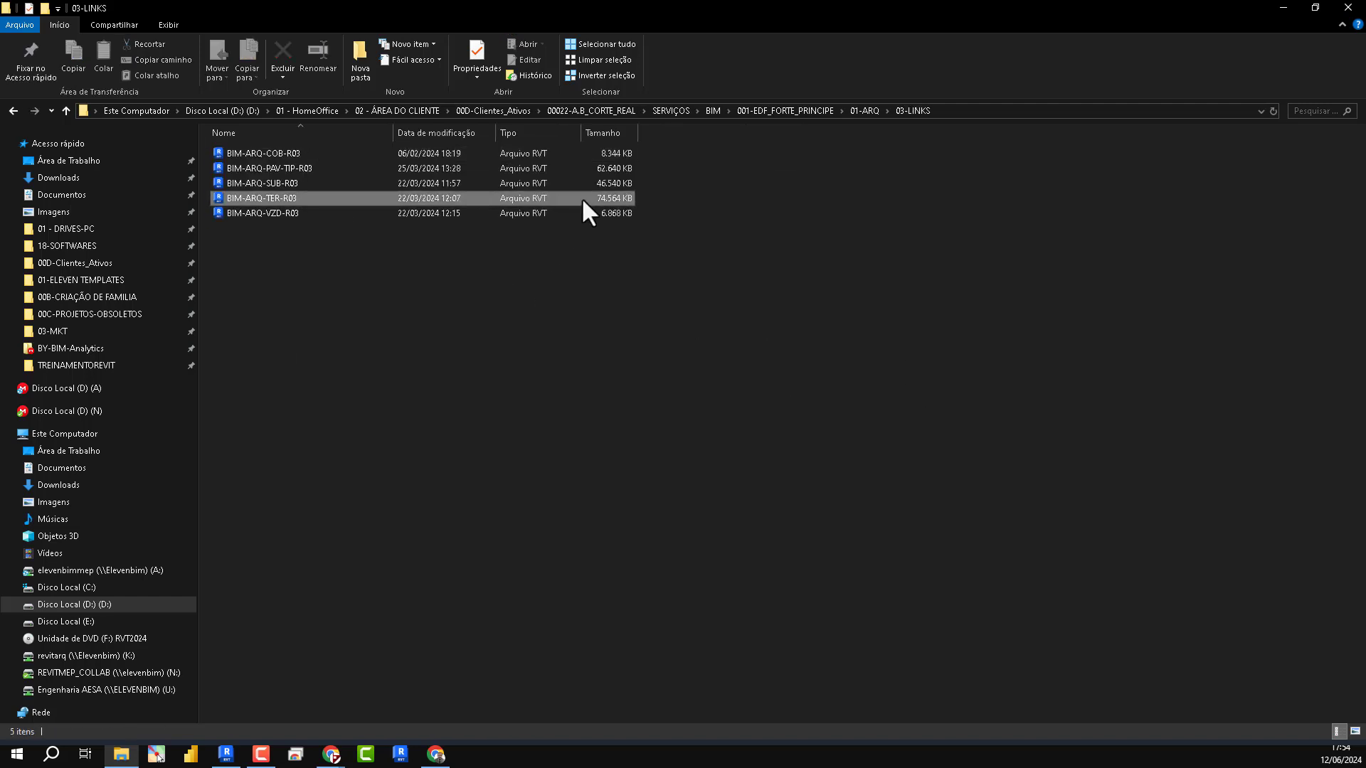
click(582, 198)
click(581, 170)
drag(621, 281, 507, 147)
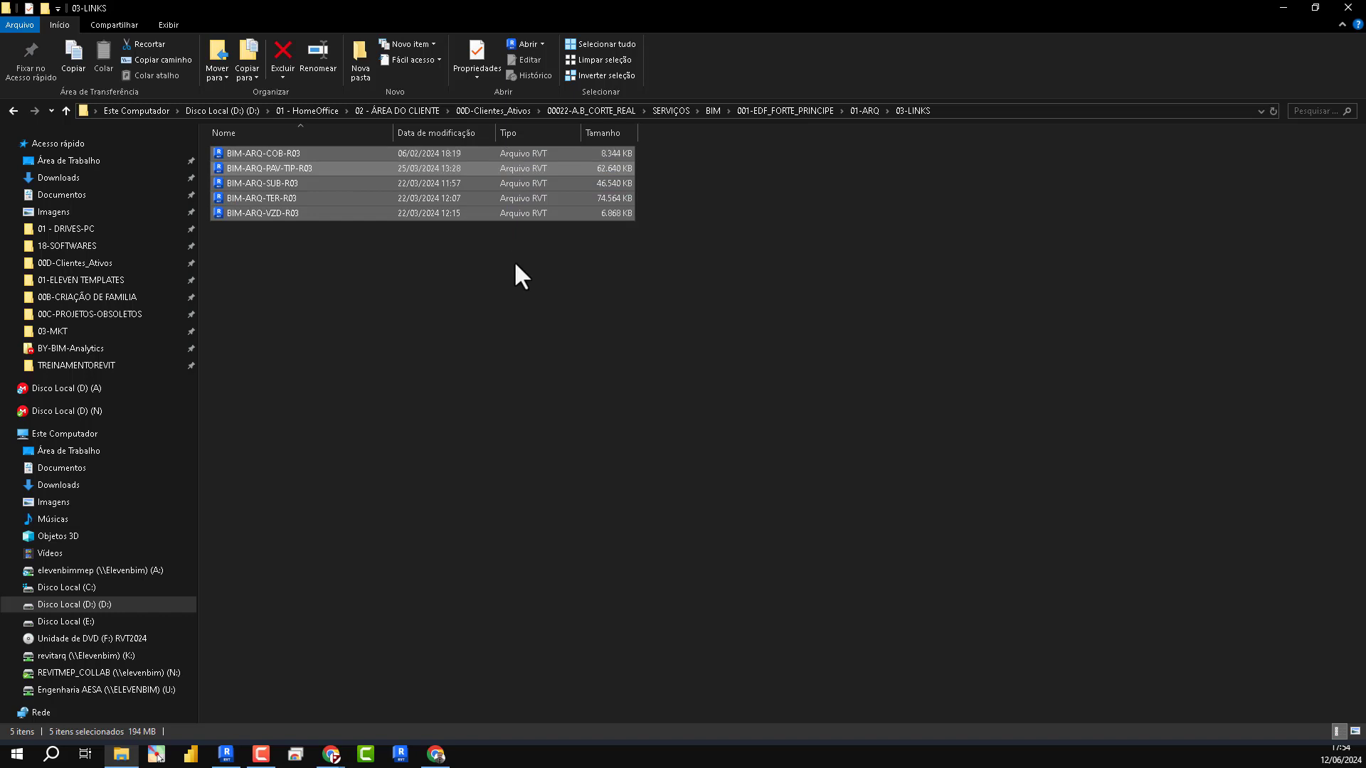
click(13, 112)
click(313, 317)
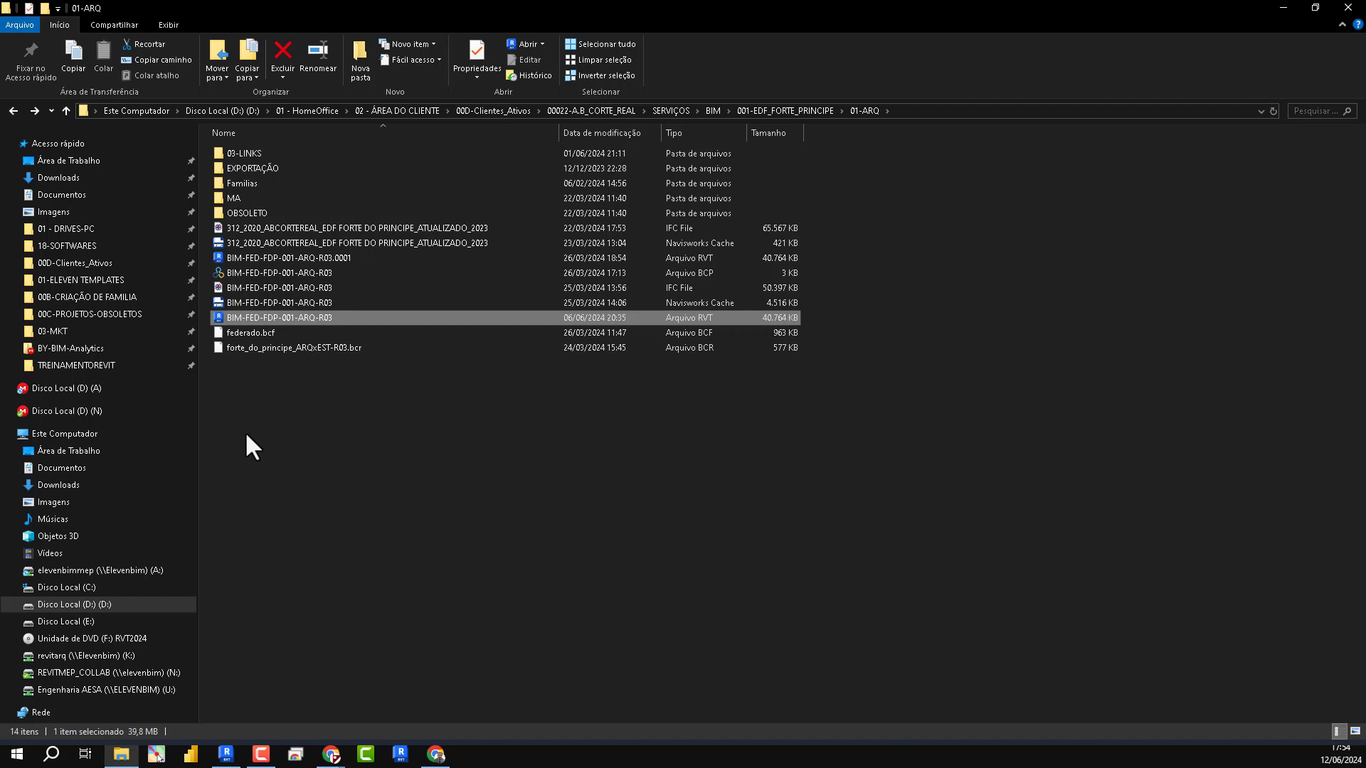
- Copy the path of the 01-ARQ folder and return to Revit, closing the CAPA view
click(376, 496)
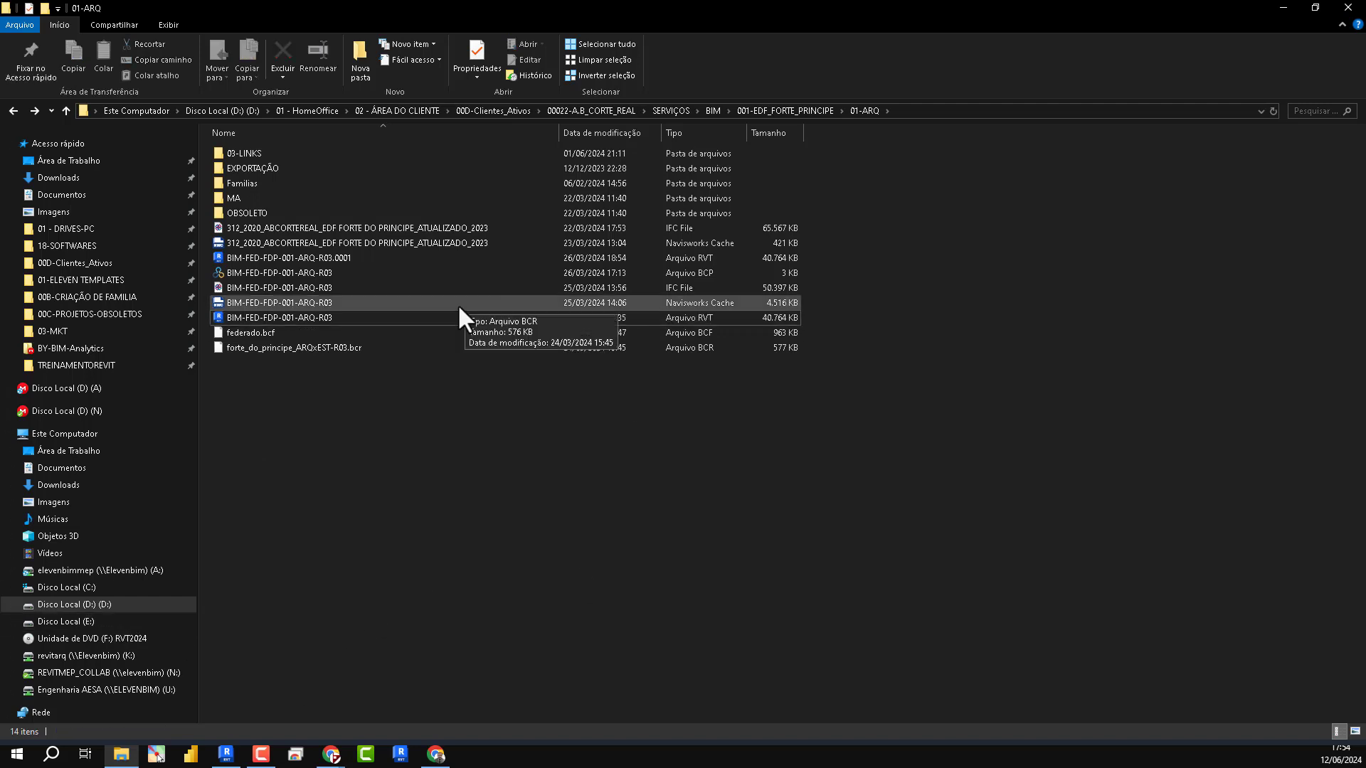
click(942, 110)
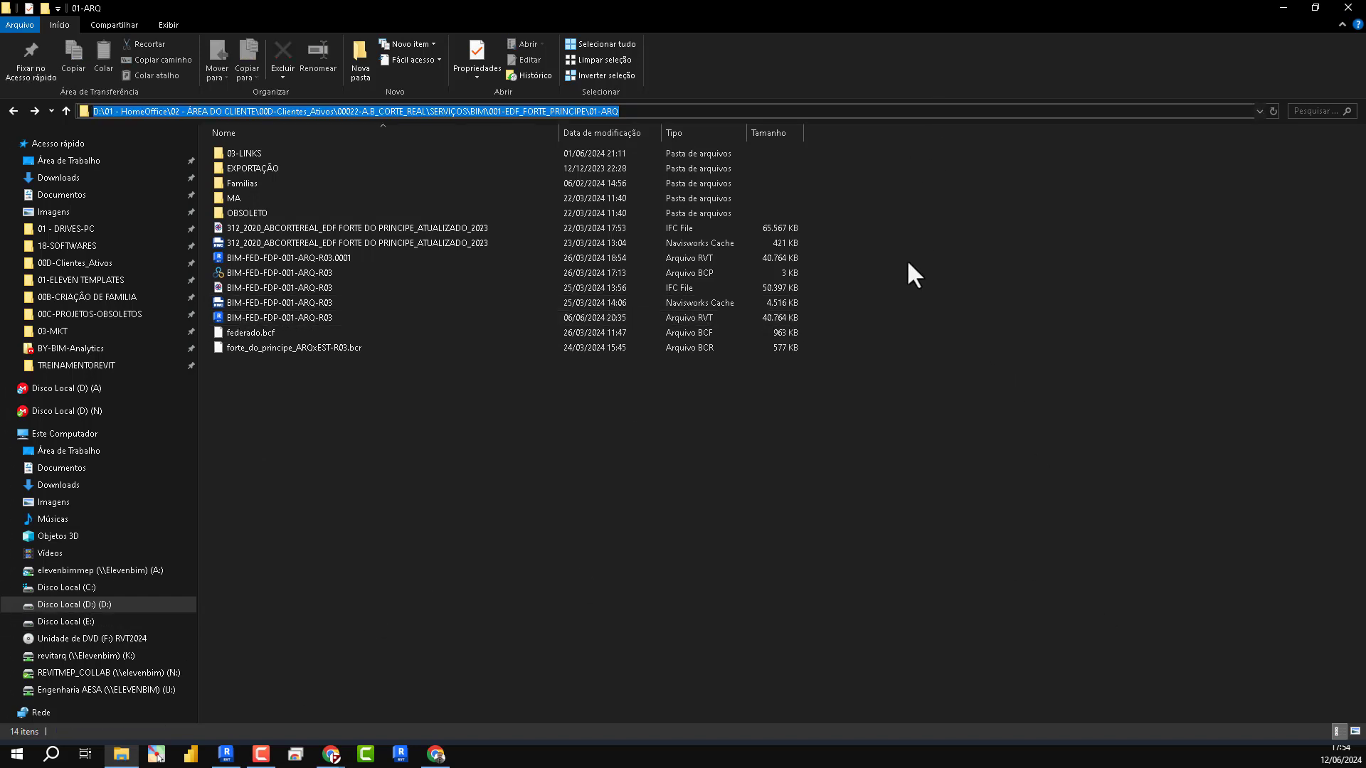
click(1280, 8)
click(329, 125)
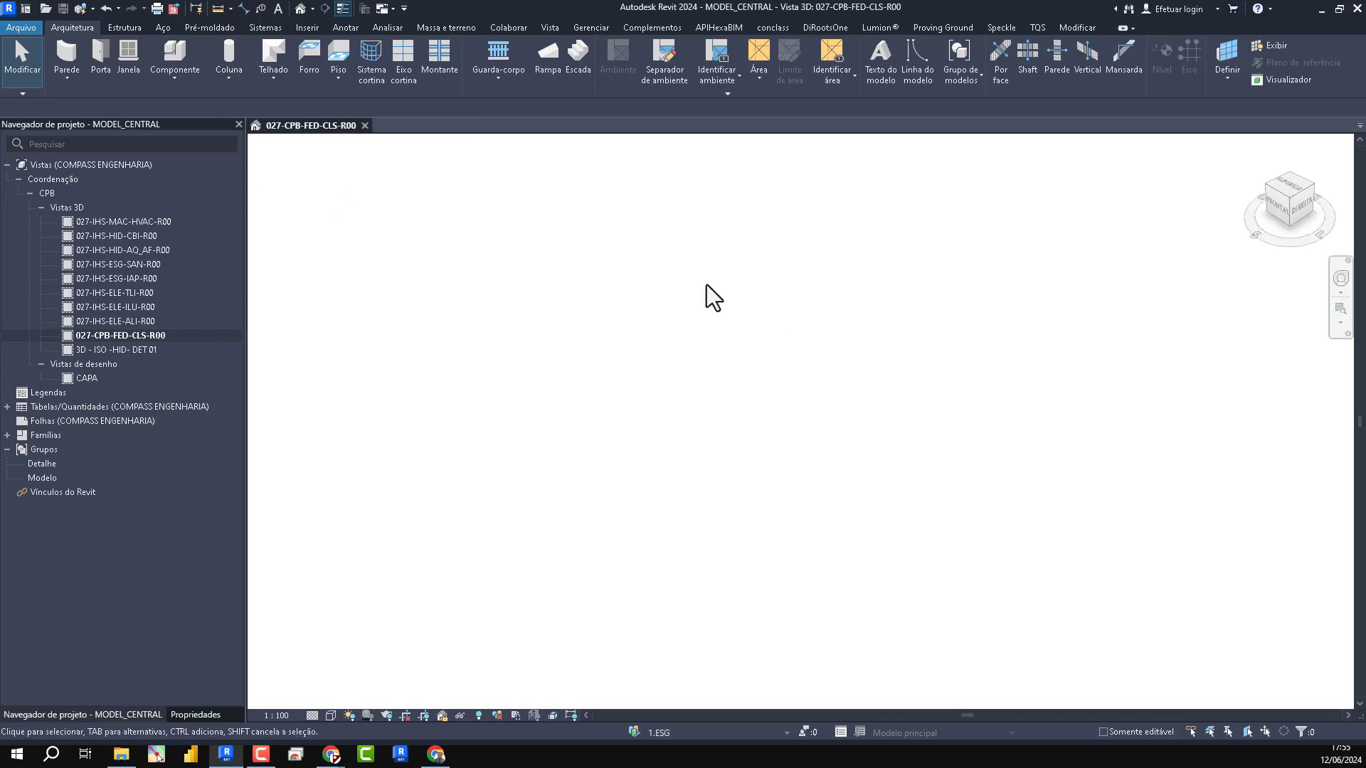
click(307, 28)
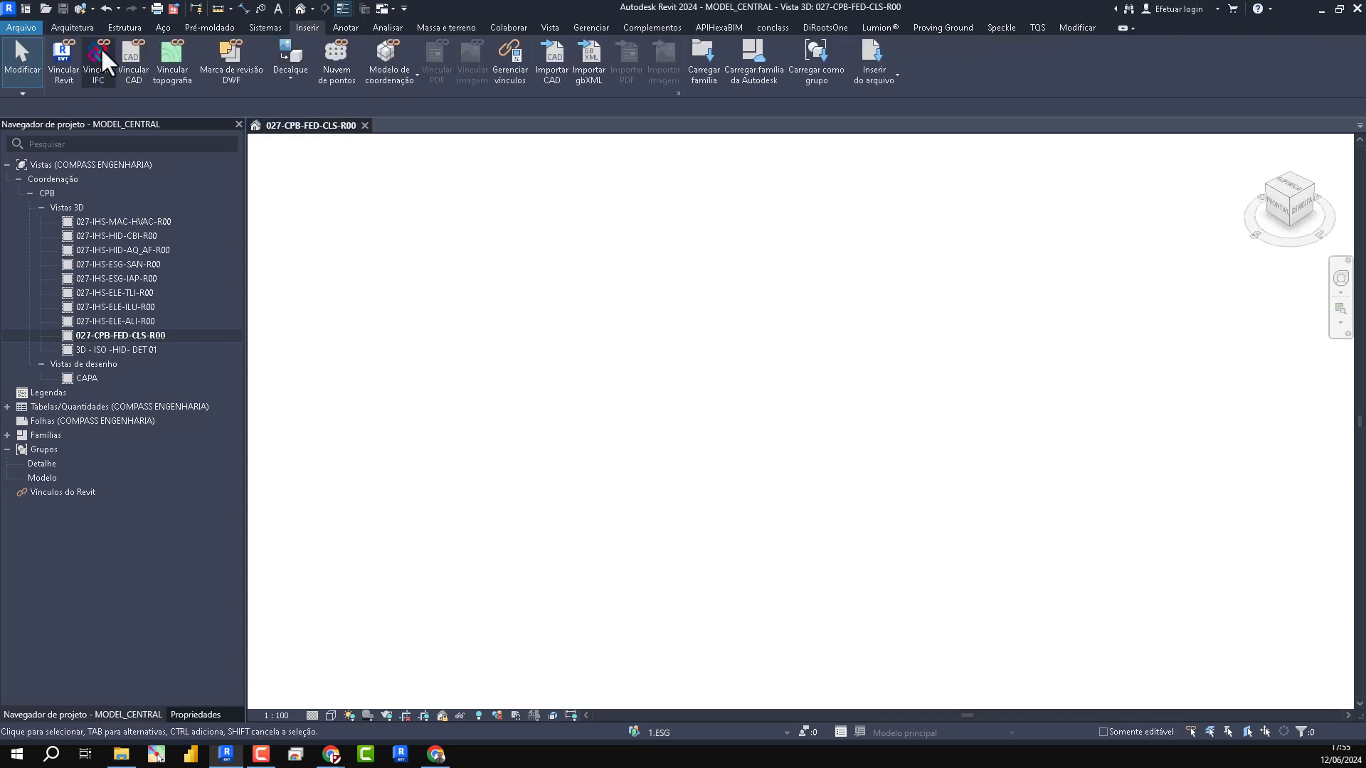
click(64, 58)
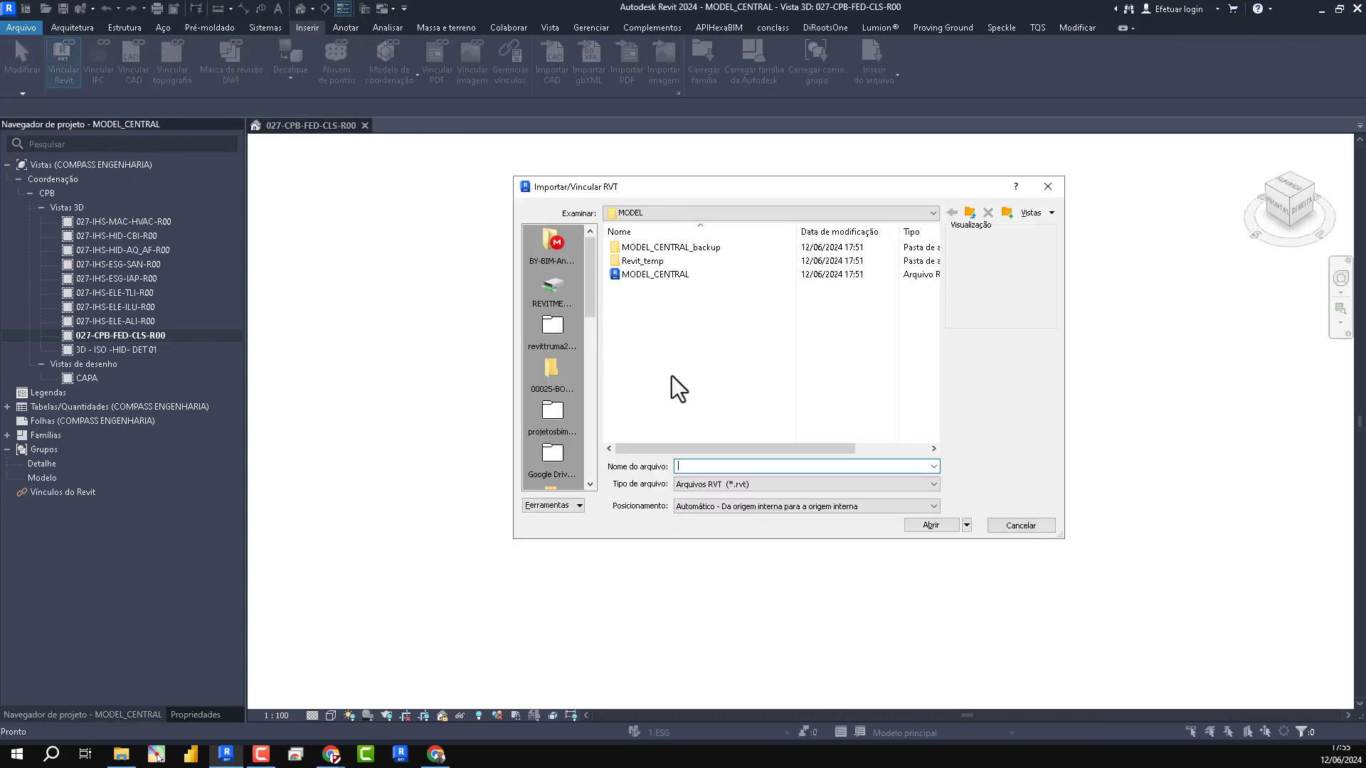
key(ctrl+v)
key(Return)
click(698, 329)
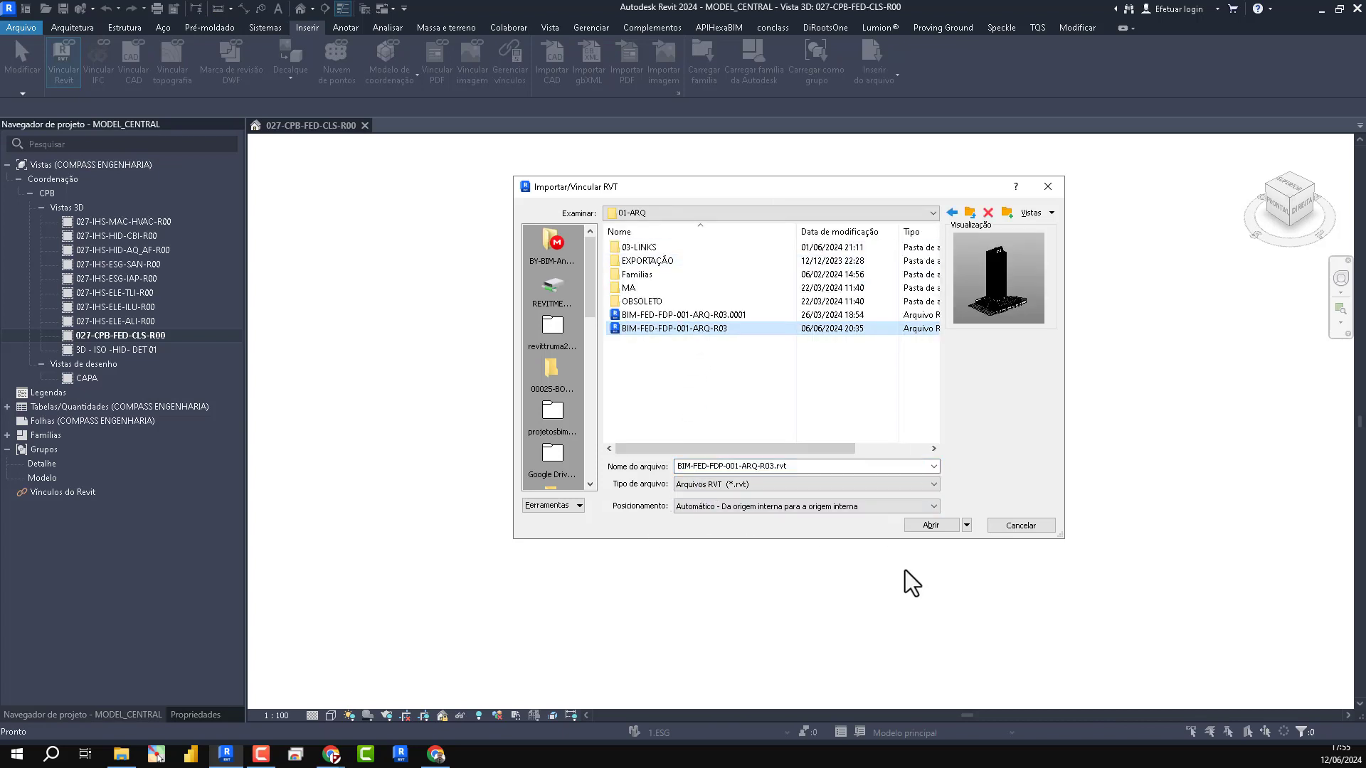
click(1045, 187)
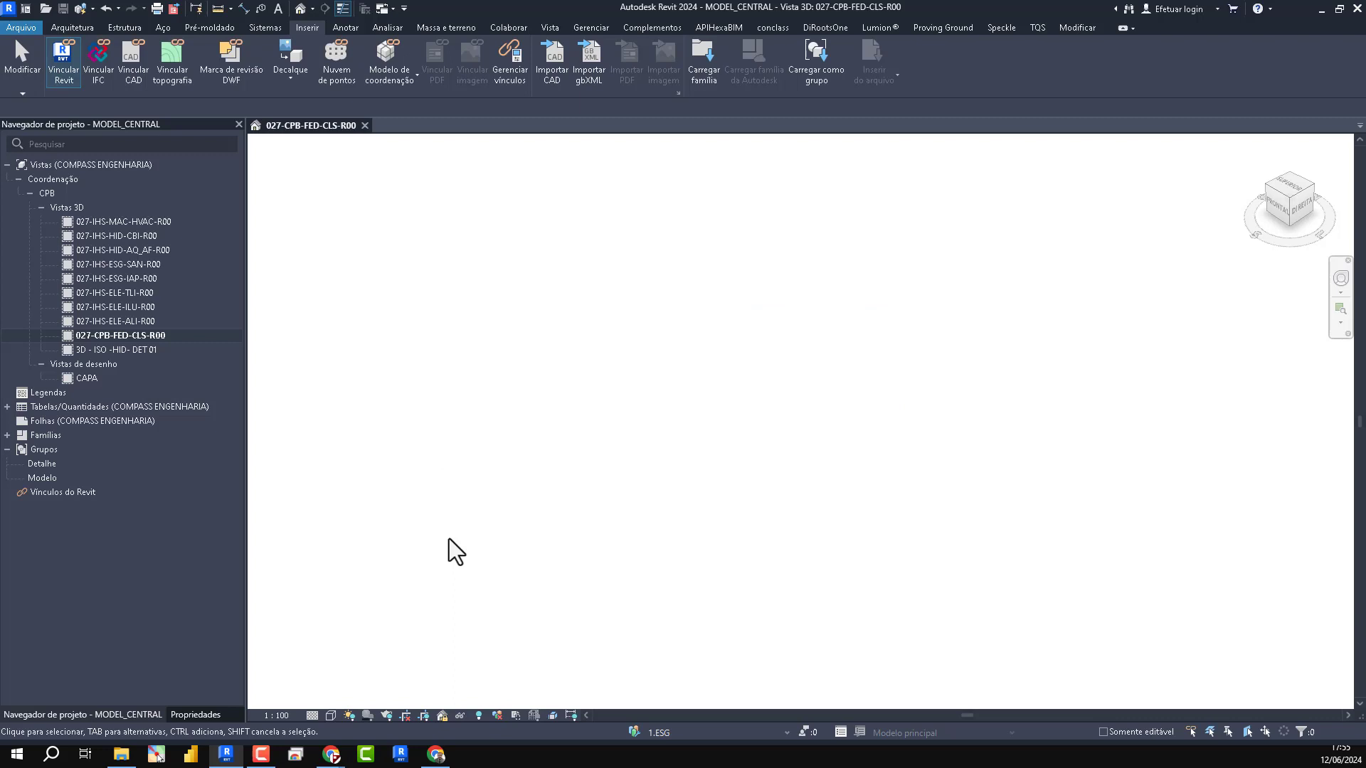
- Reveal the hidden elements in the 3D view and inspect the project base point's coordinates and true-north angle
click(478, 715)
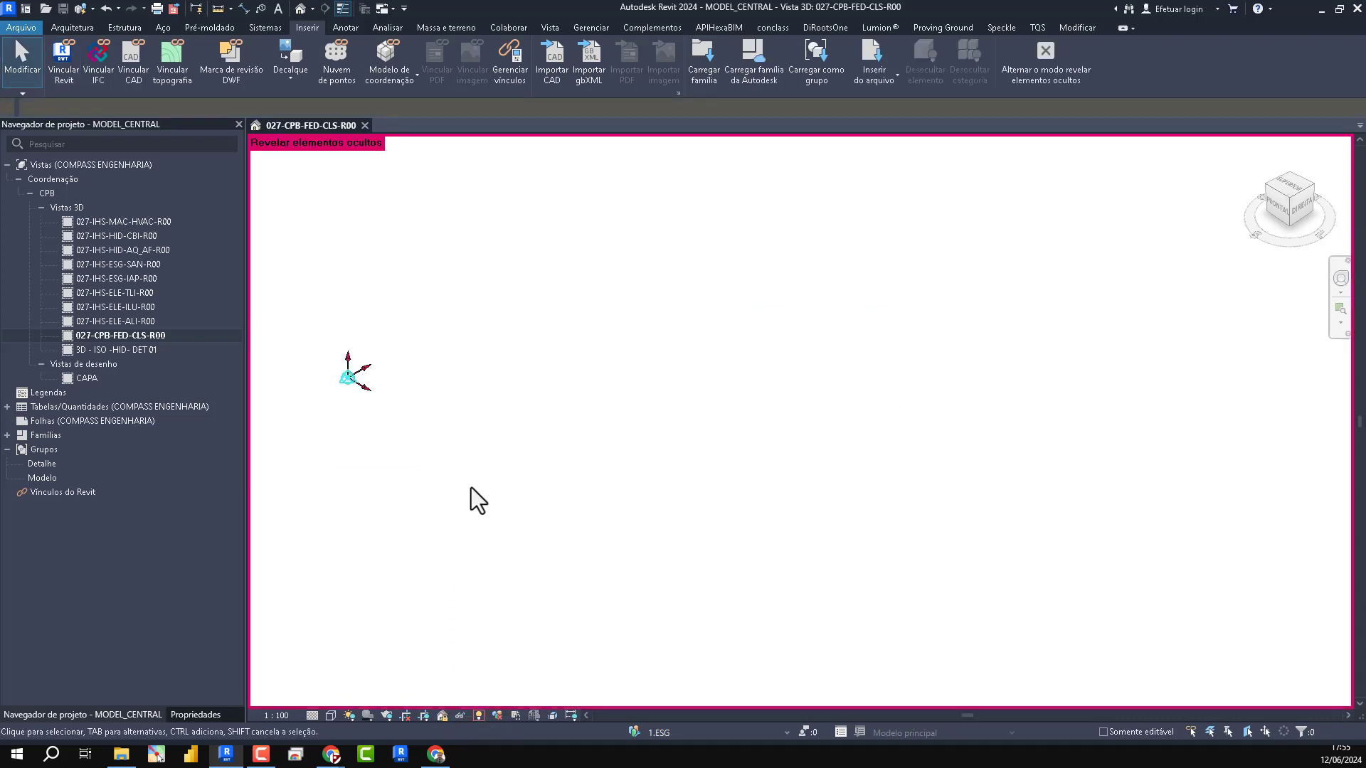
click(348, 383)
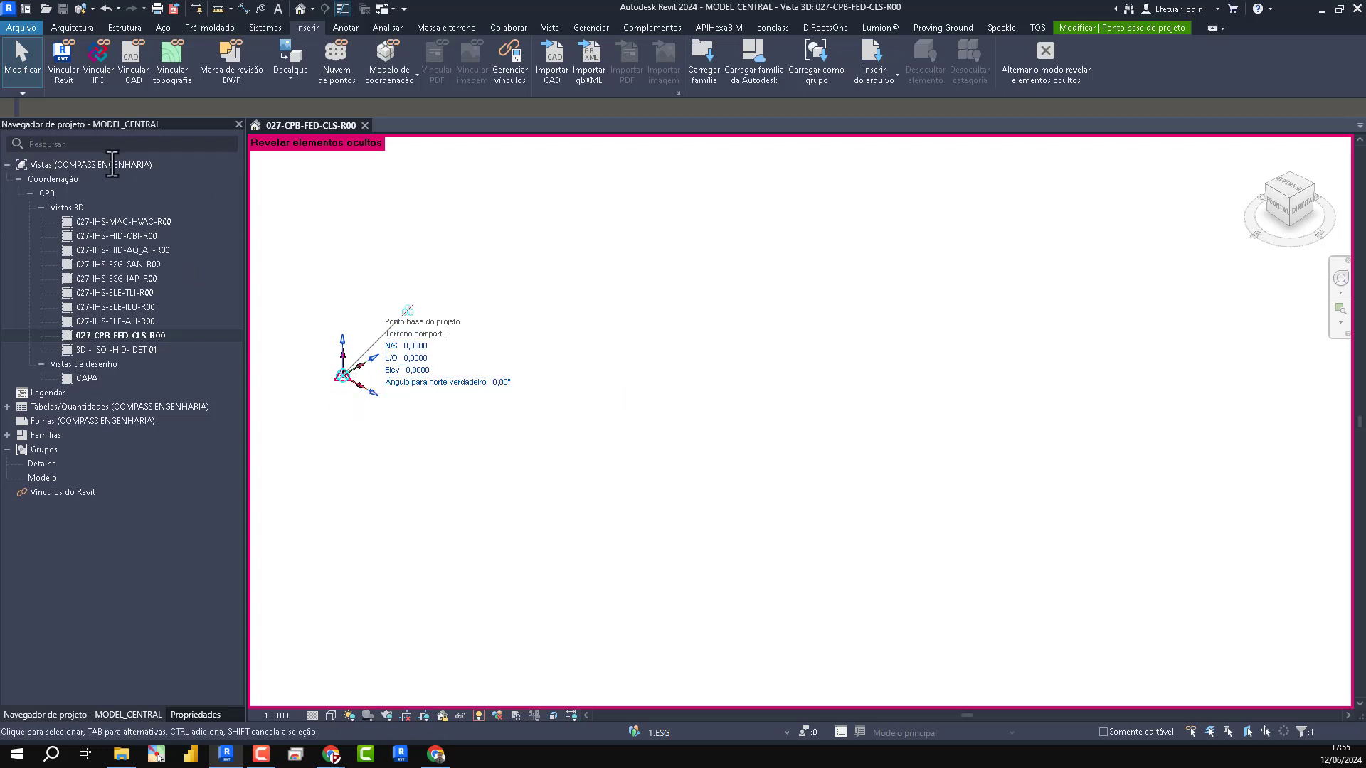
click(493, 388)
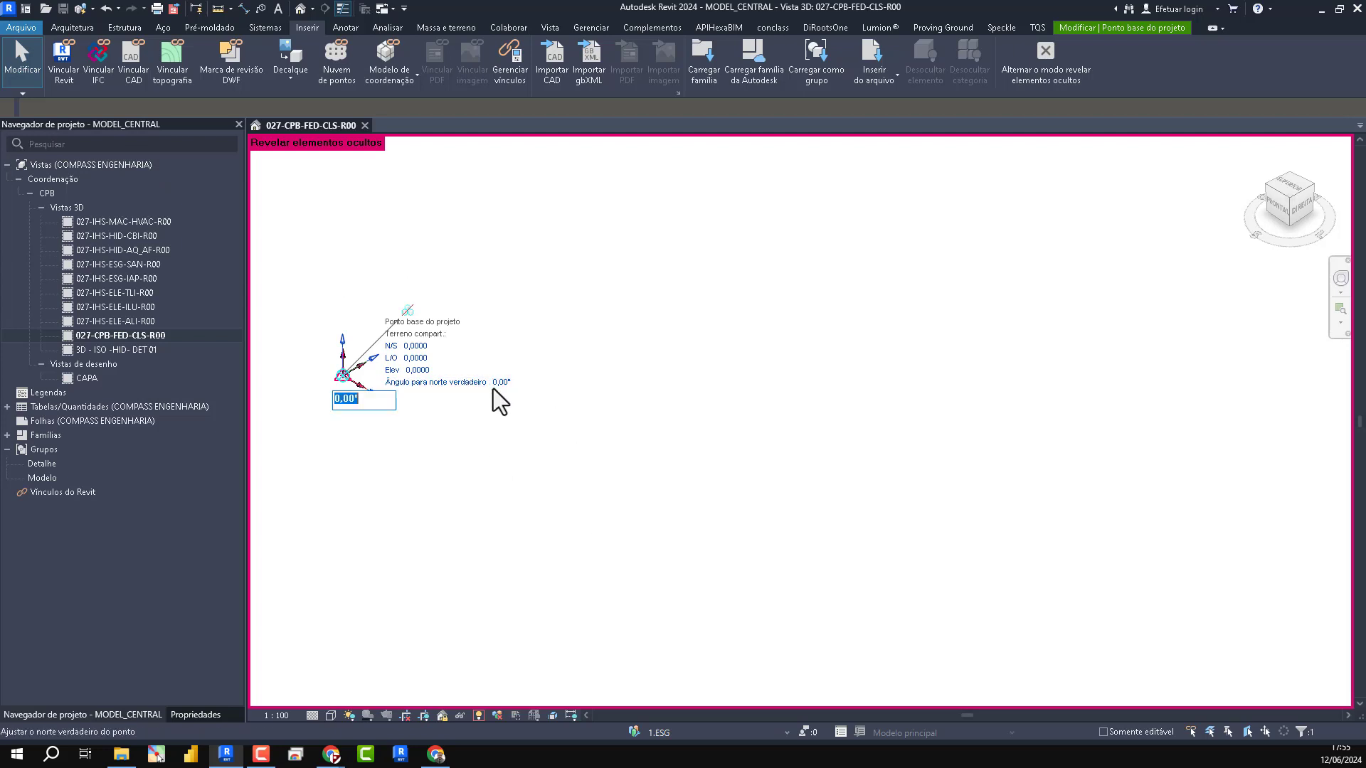
click(451, 505)
click(283, 485)
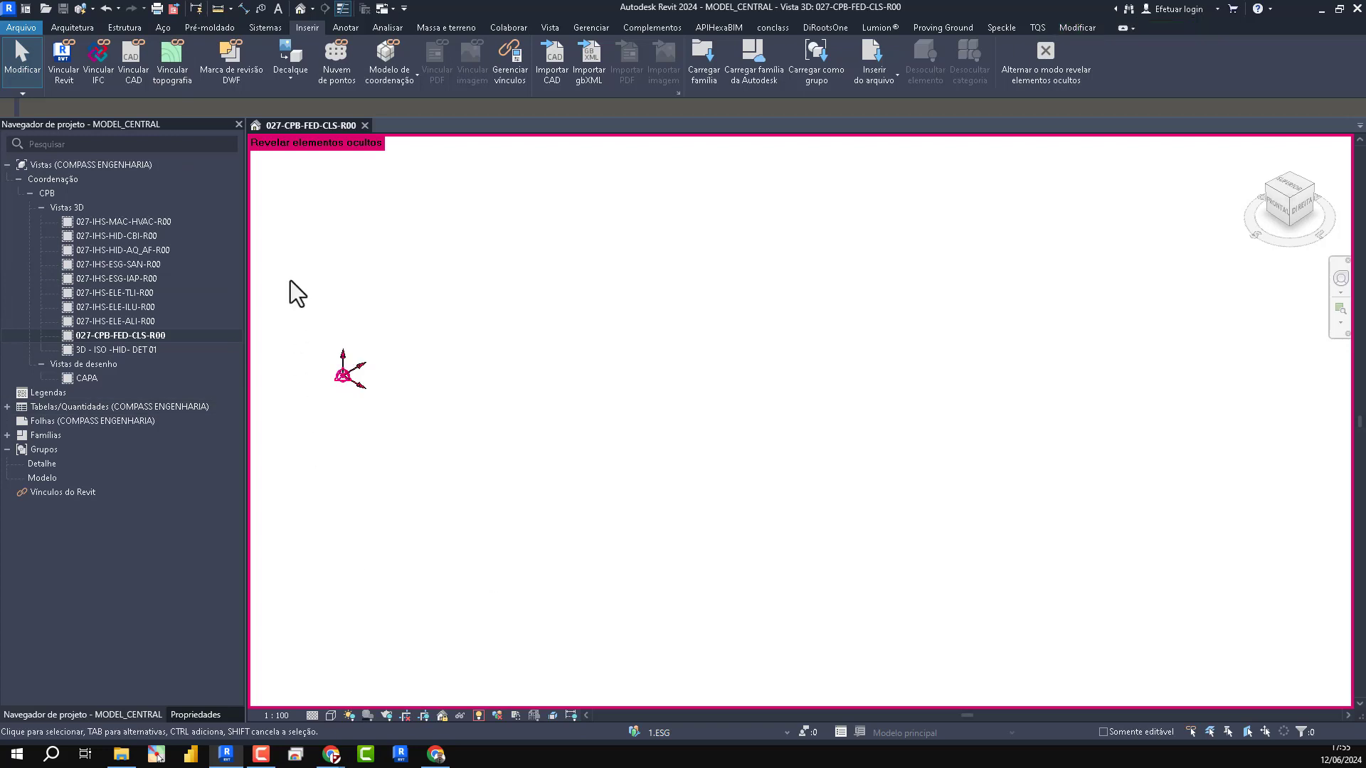
drag(290, 280, 334, 306)
click(344, 379)
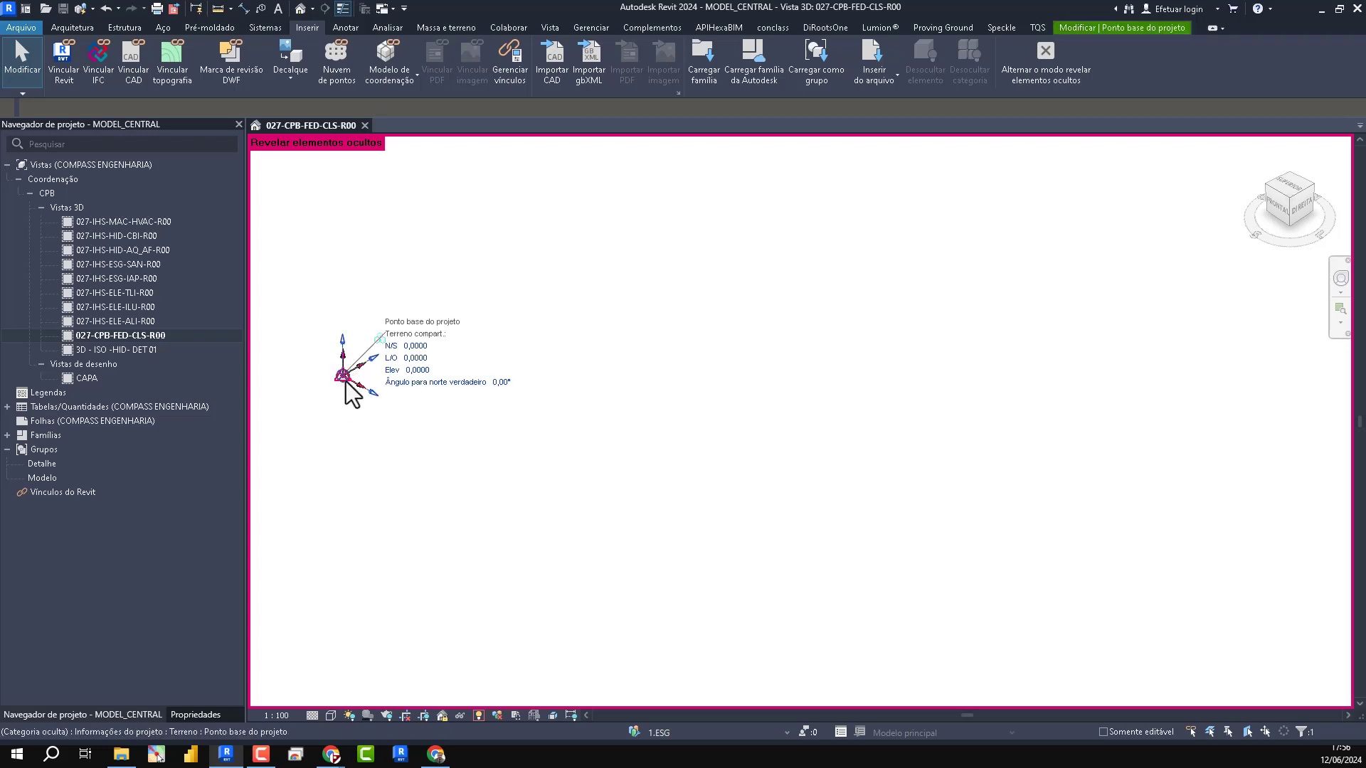
mouse_move(345, 381)
mouse_down()
mouse_move(427, 393)
mouse_move(347, 396)
mouse_up()
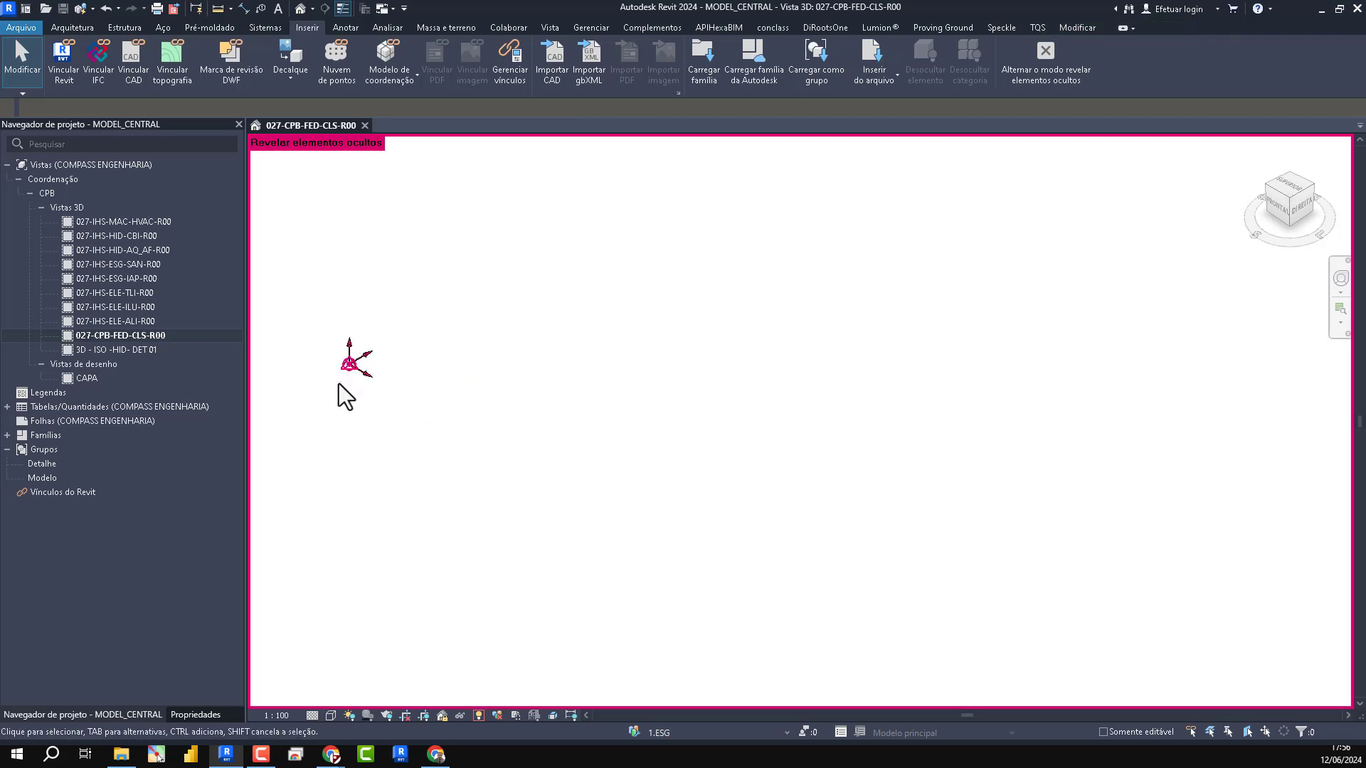
- Move the project base point away from the survey point, about 0.1 in the L/O direction
scroll(338, 384, up, 4)
click(366, 340)
drag(367, 338, 437, 406)
key(Escape)
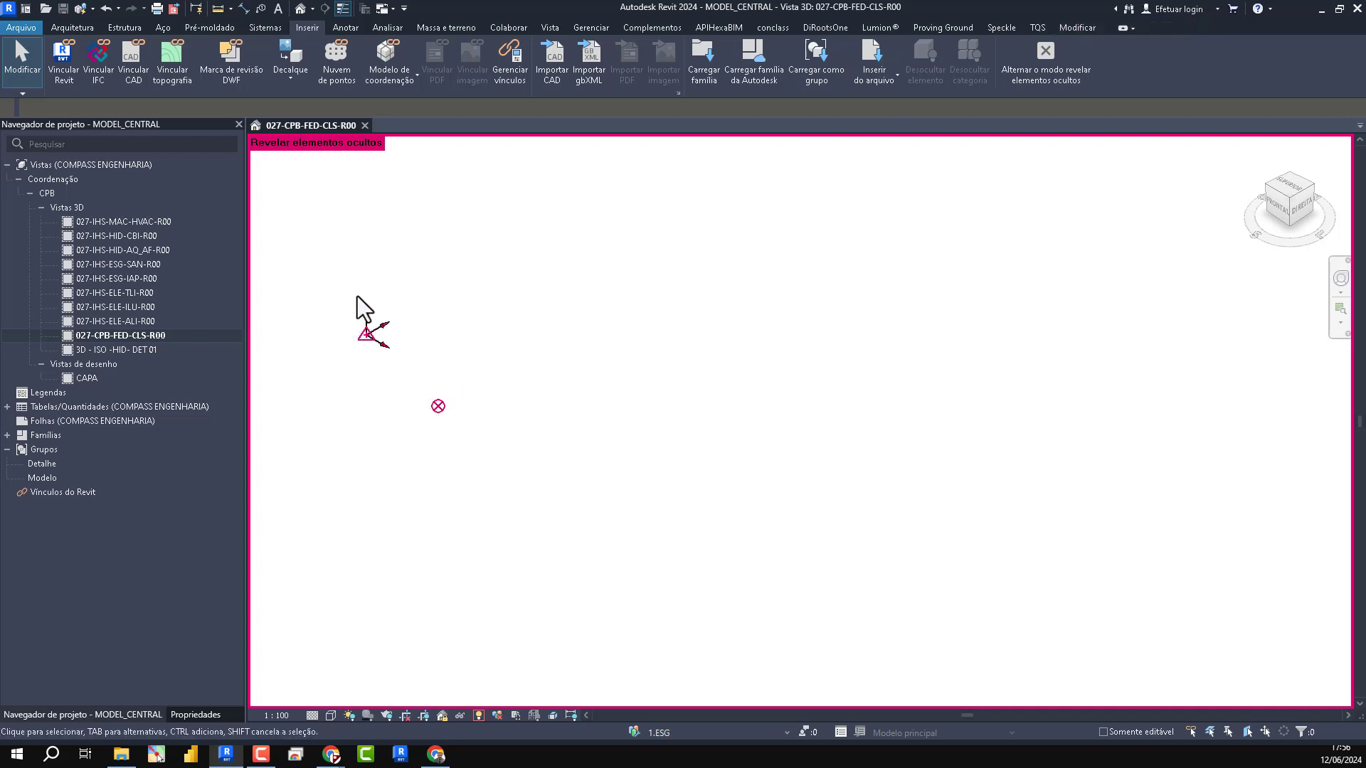
- Set the project base point's N/S and L/O coordinates to 0
click(438, 408)
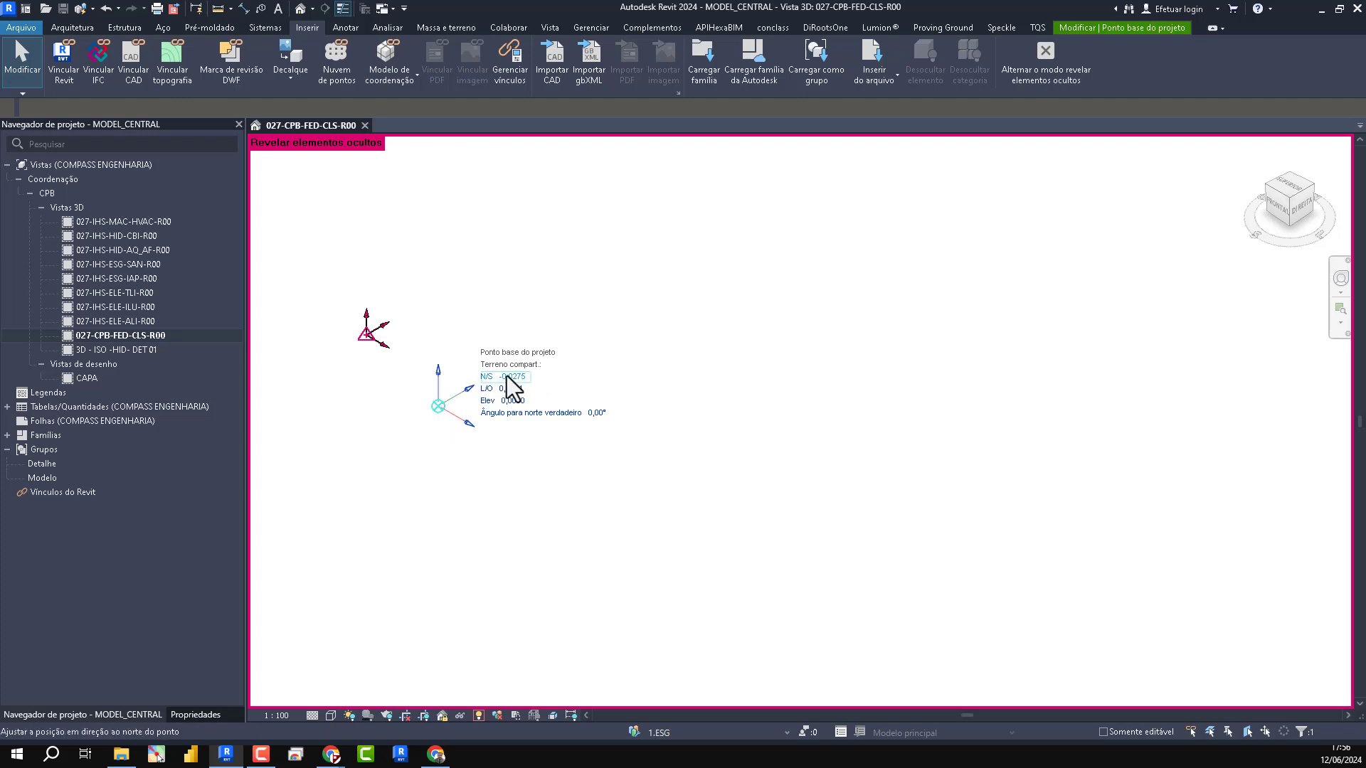
click(512, 377)
text(0)
key(Tab)
text(0)
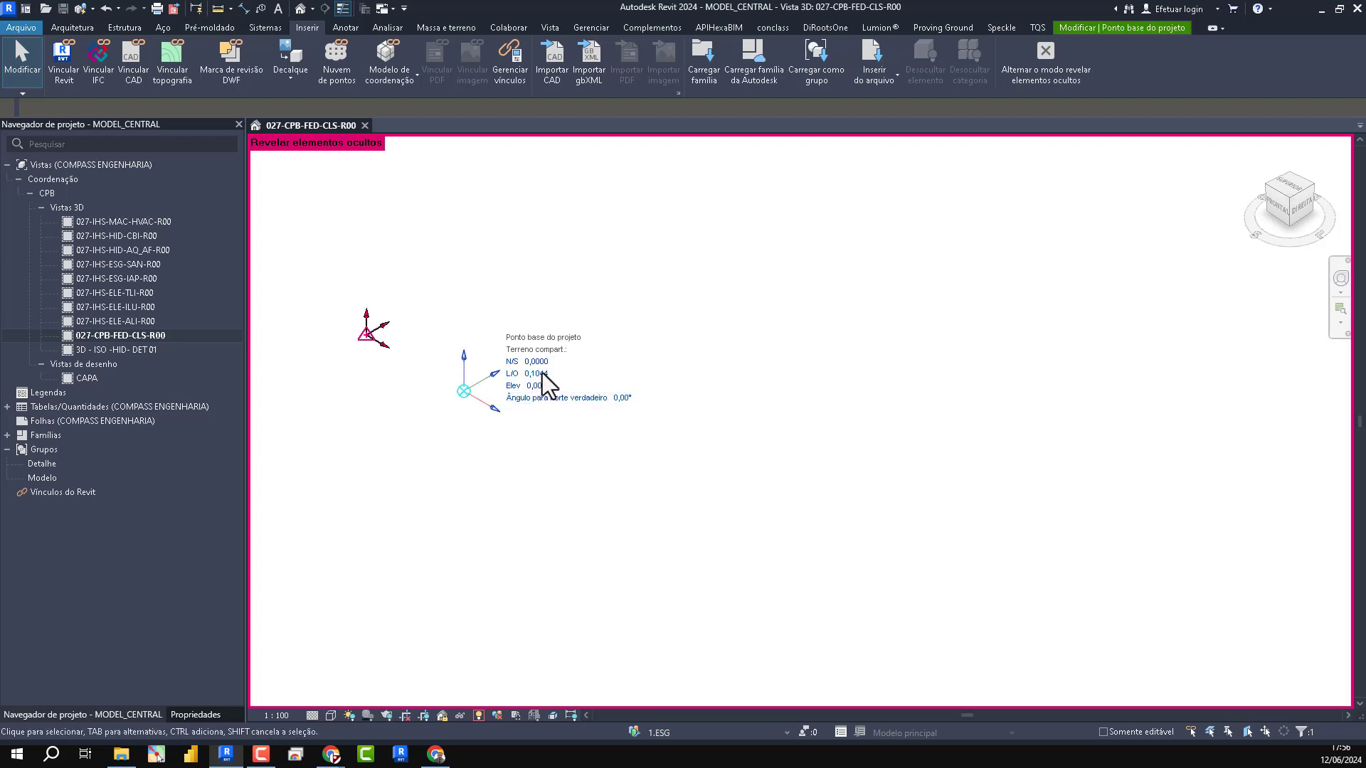
key(Return)
click(659, 459)
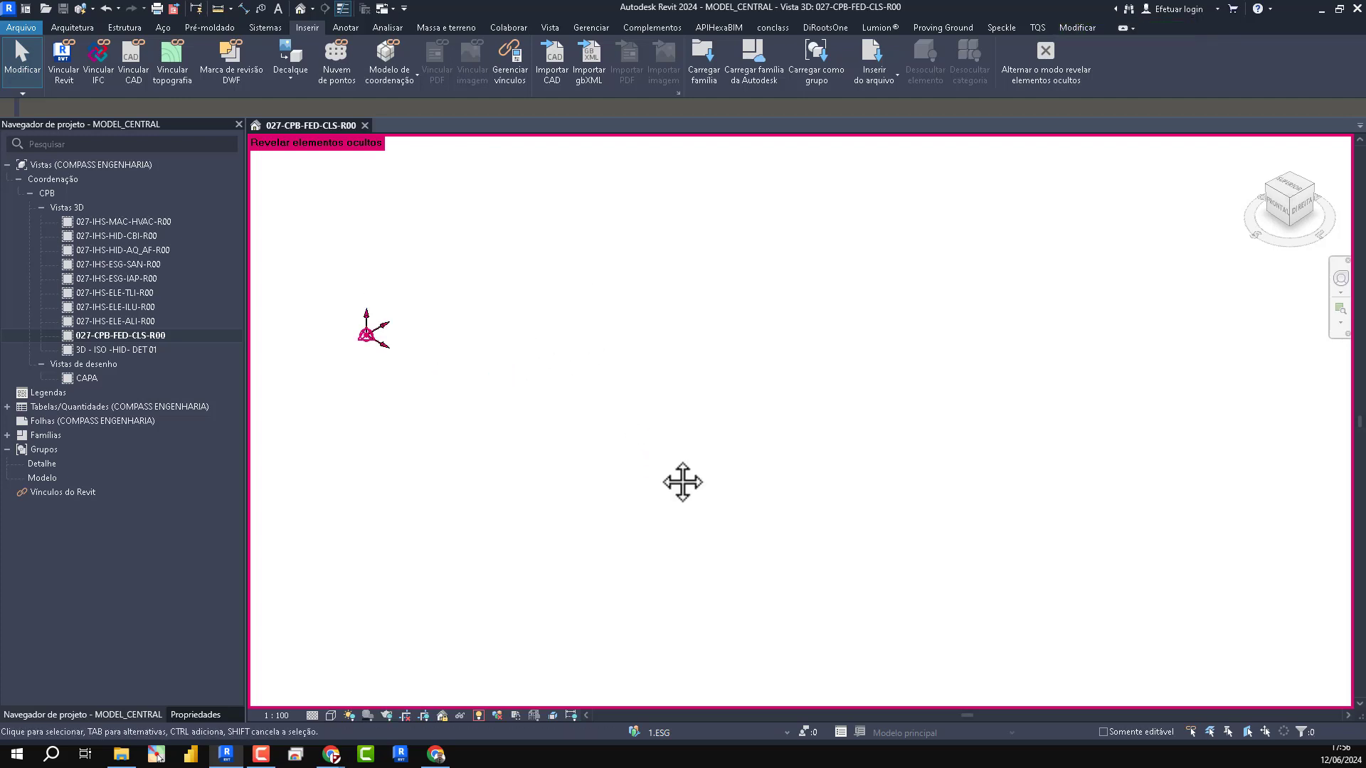
- Link BIM-FED-FDP-001-ARQ-R03.rvt from the 01-ARQ folder with automatic internal origin to internal origin positioning, continuing the load despite the schema conflict
click(63, 63)
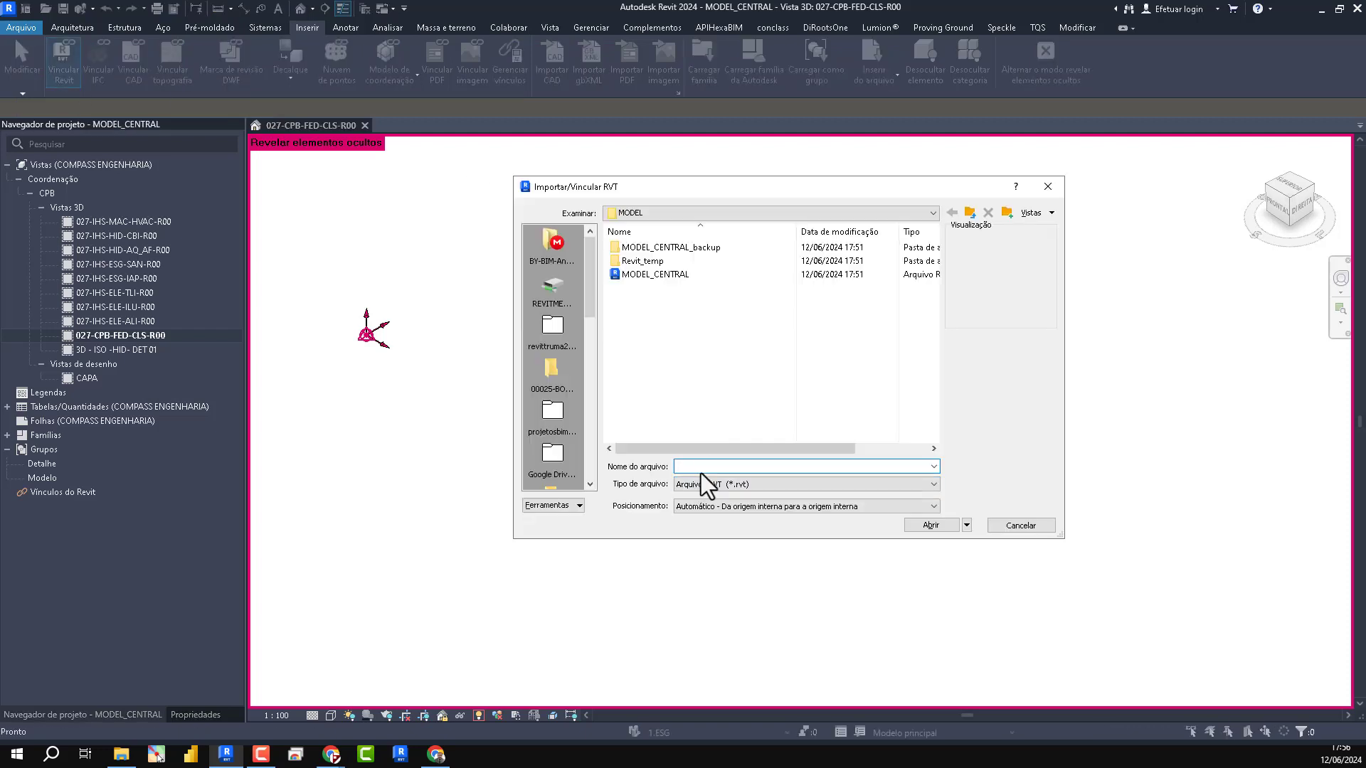
key(ctrl+v)
key(Return)
click(655, 330)
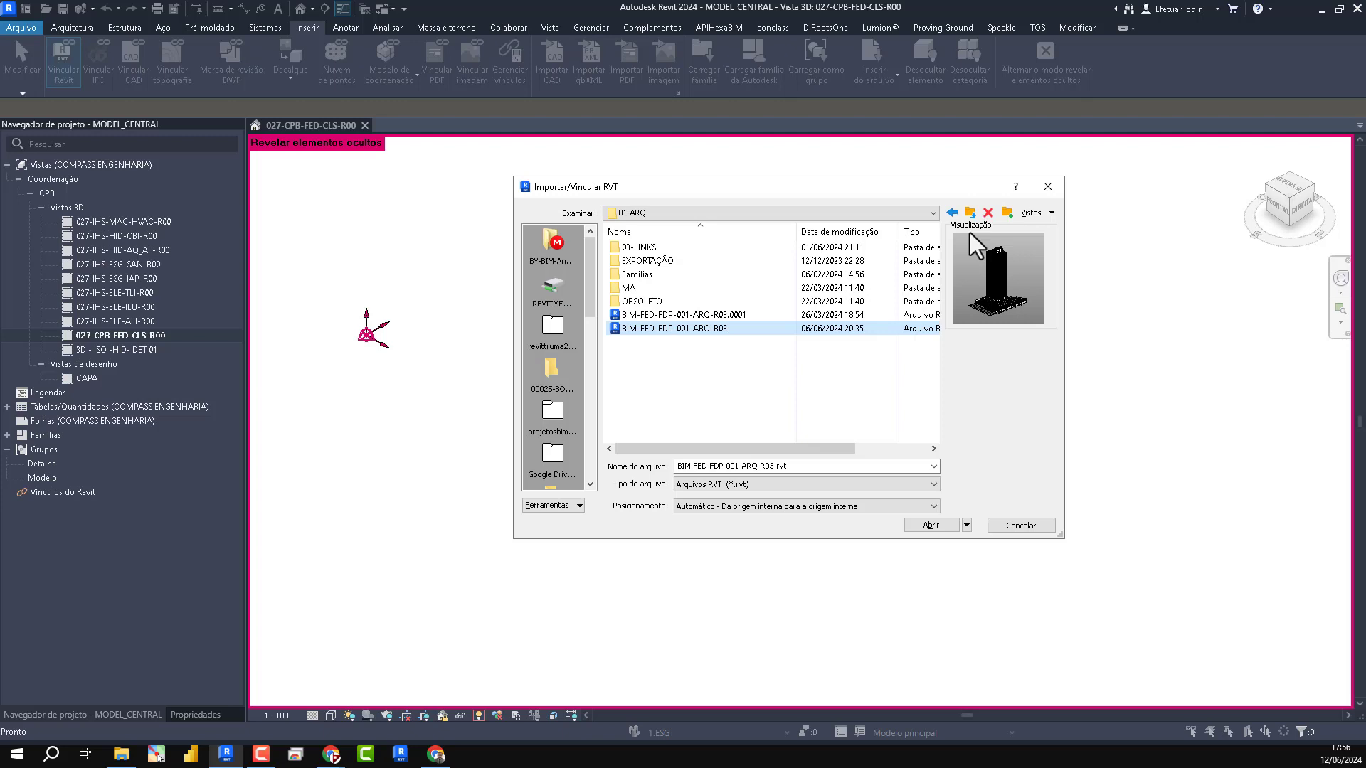
click(836, 506)
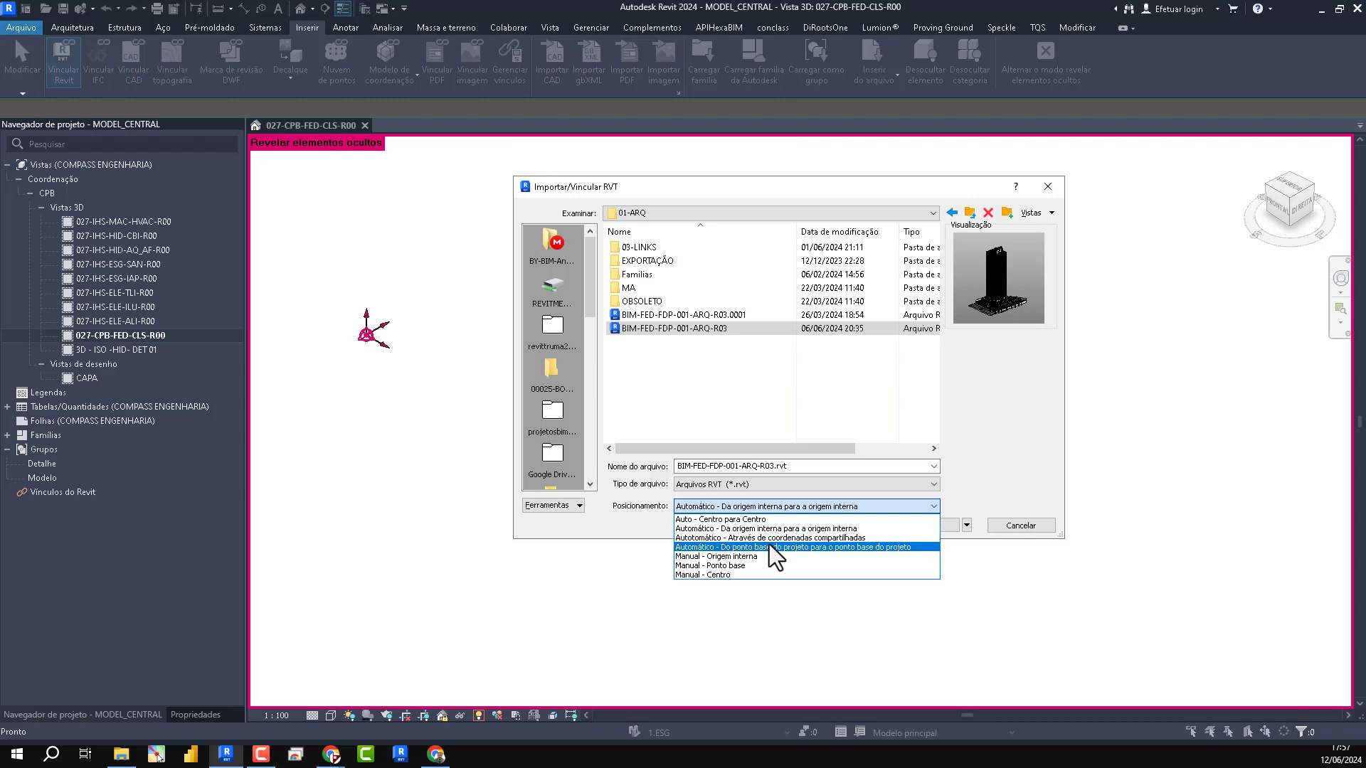
click(864, 531)
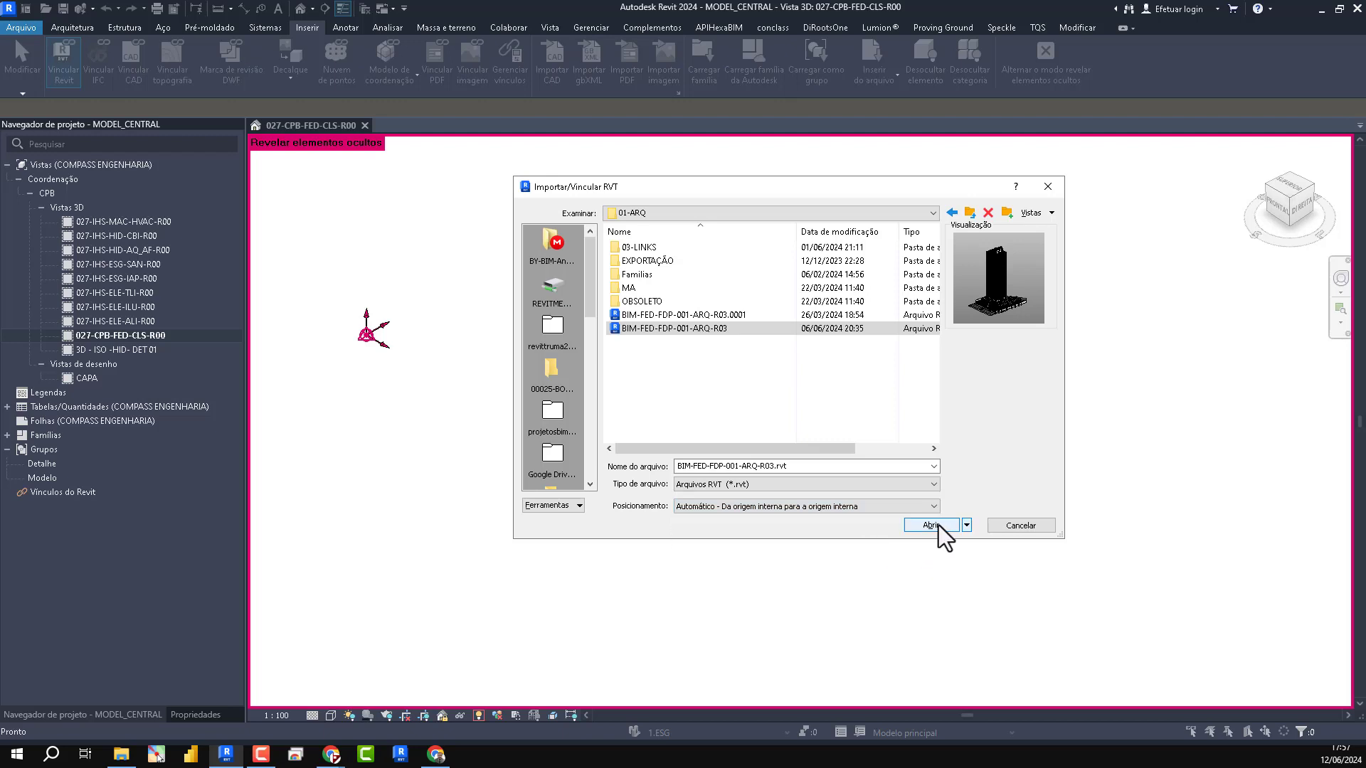
click(938, 525)
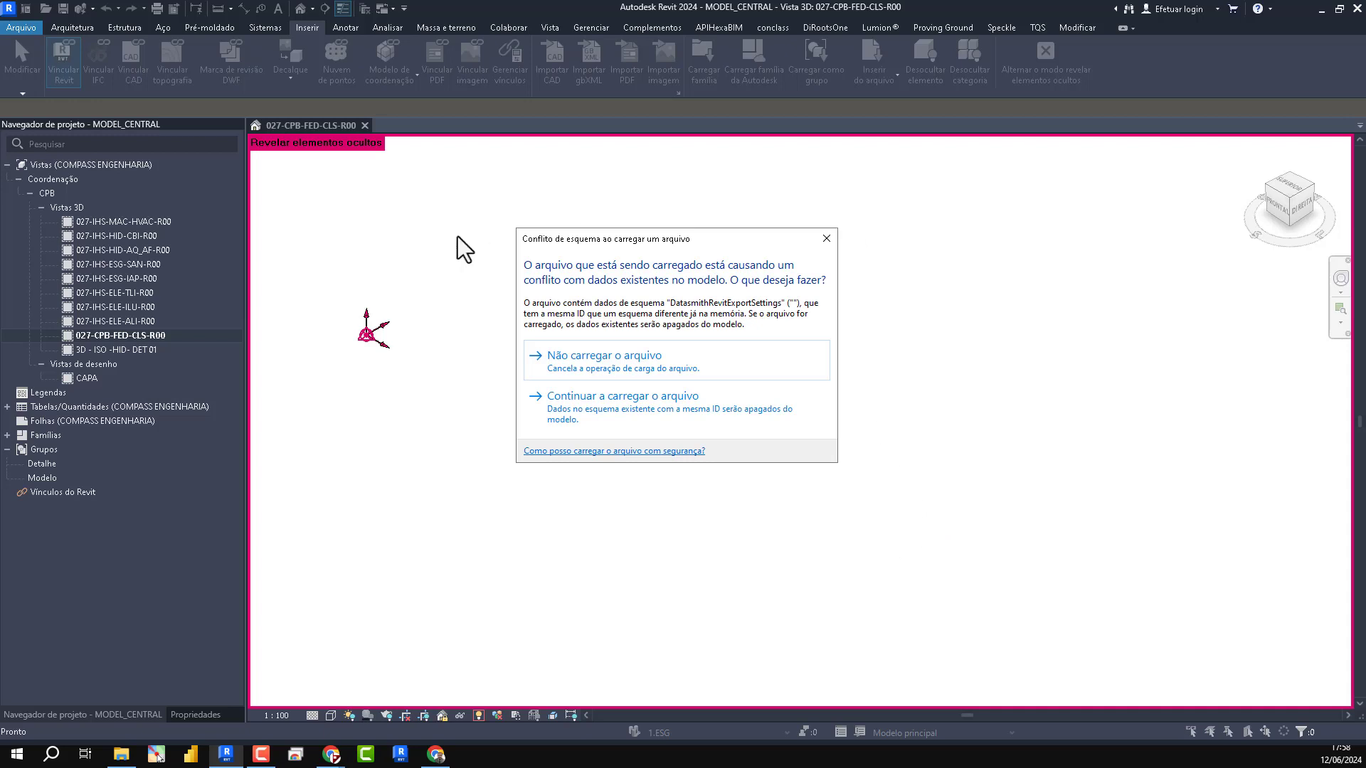
drag(551, 253, 669, 230)
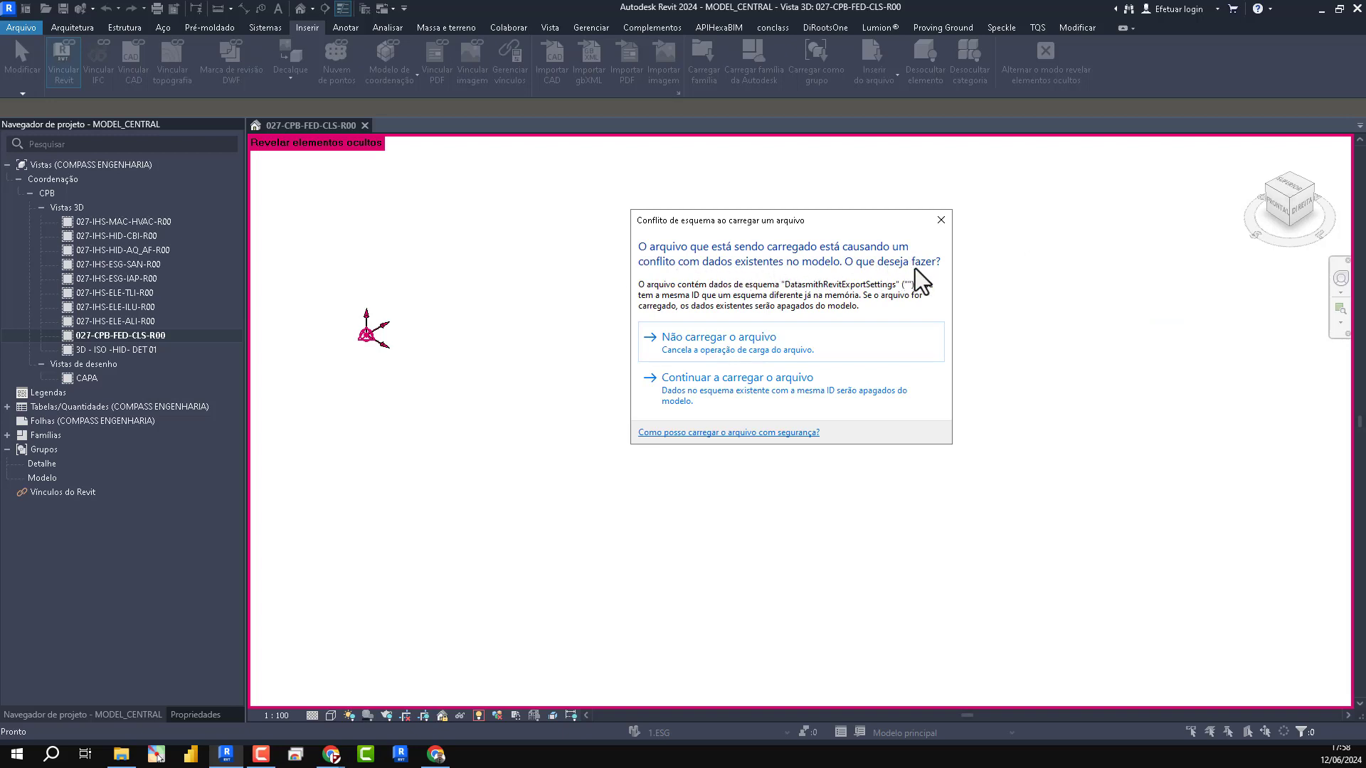
click(702, 382)
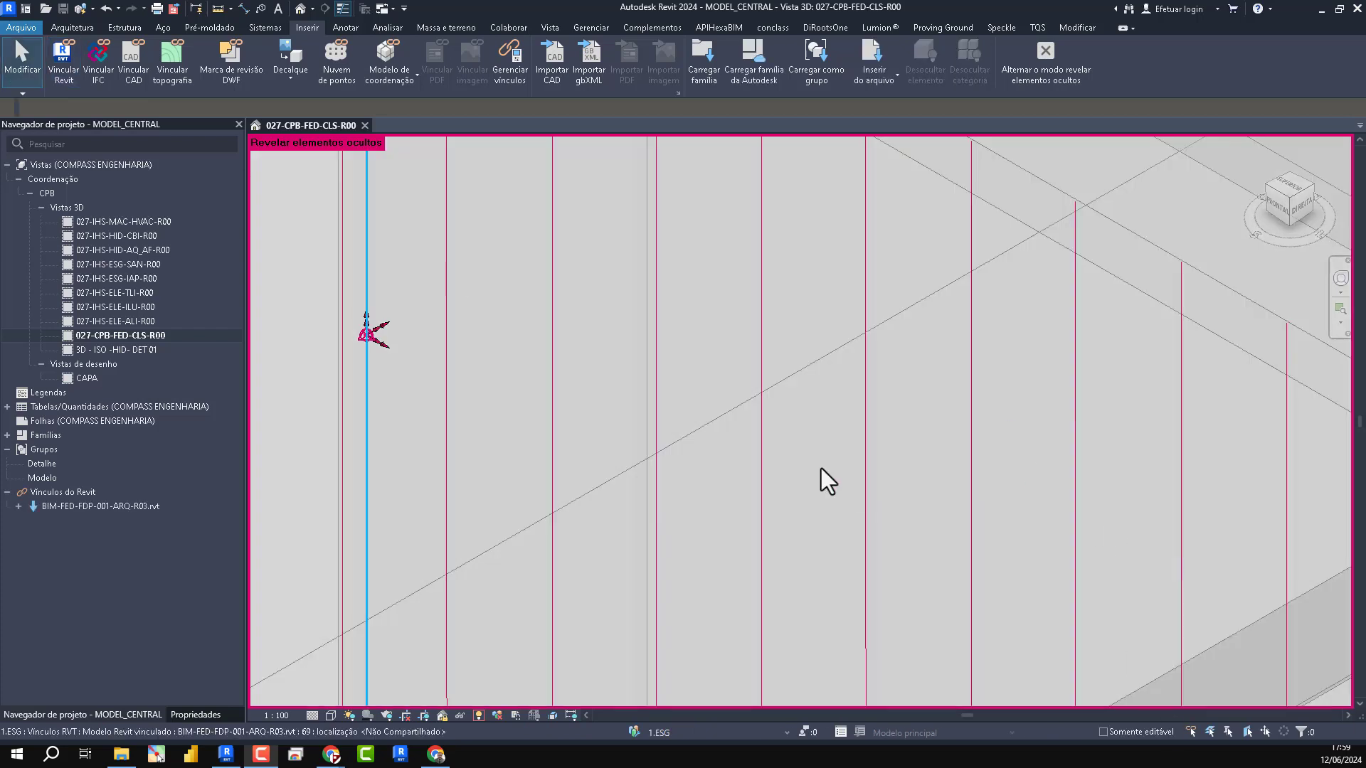
- Check the linked model's position against the base point in the 3D view and turn off the display of hidden elements
middle_click(680, 369)
middle_click(680, 369)
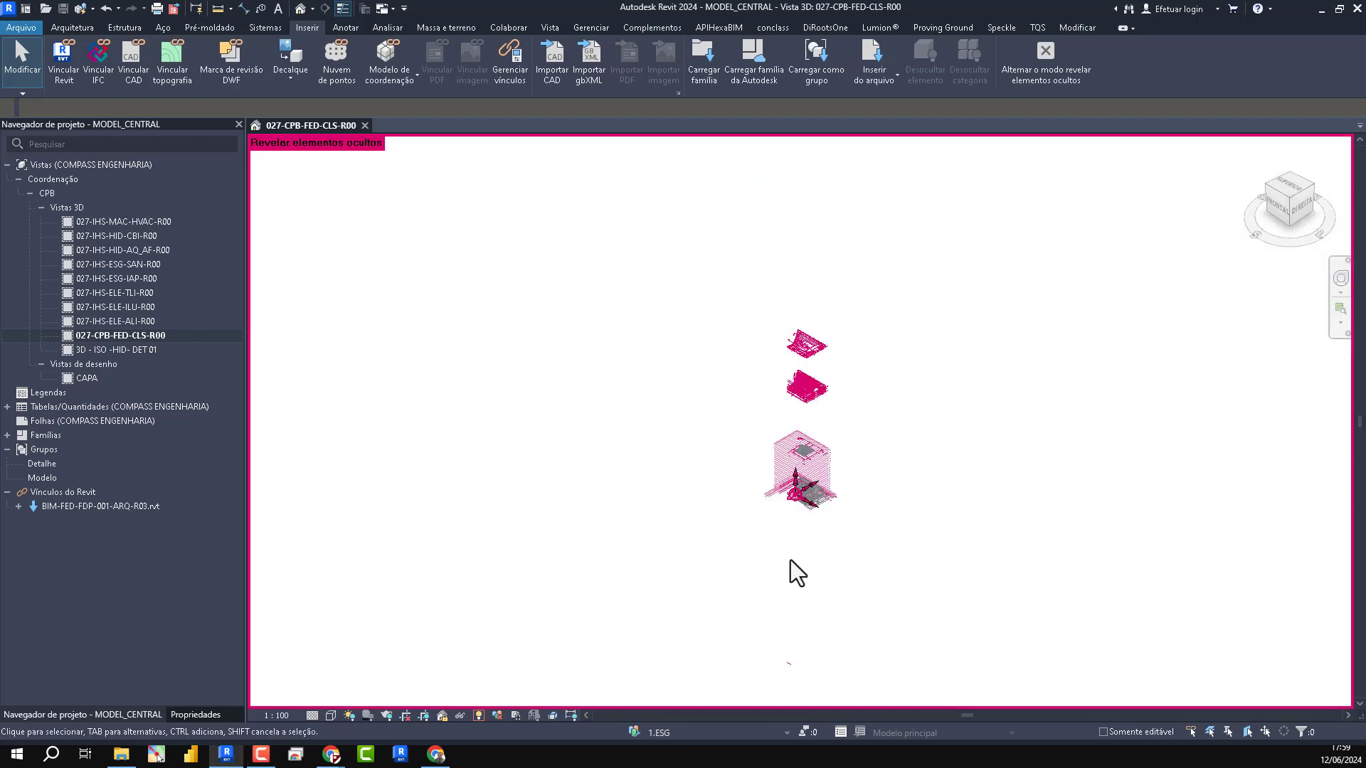
scroll(801, 555, up, 8)
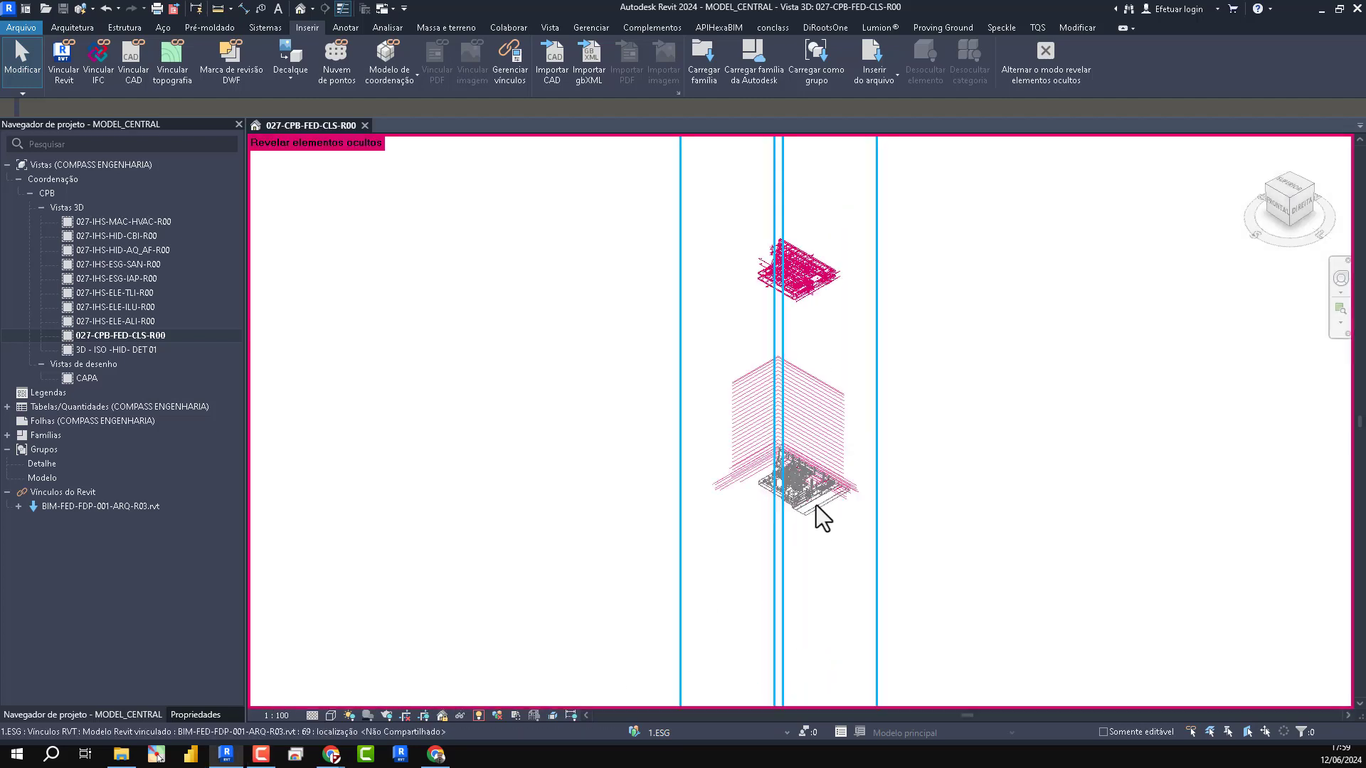
key(r)
key(h)
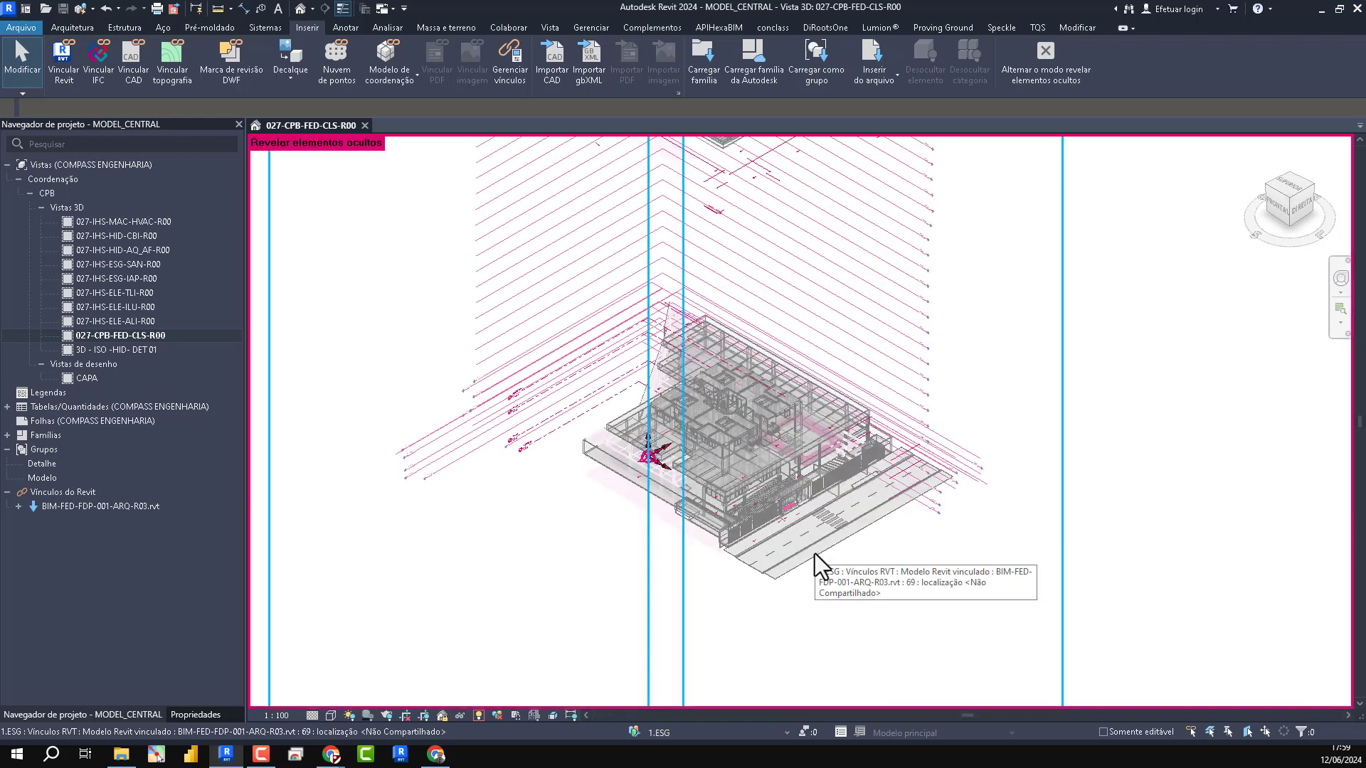
key(r)
key(h)
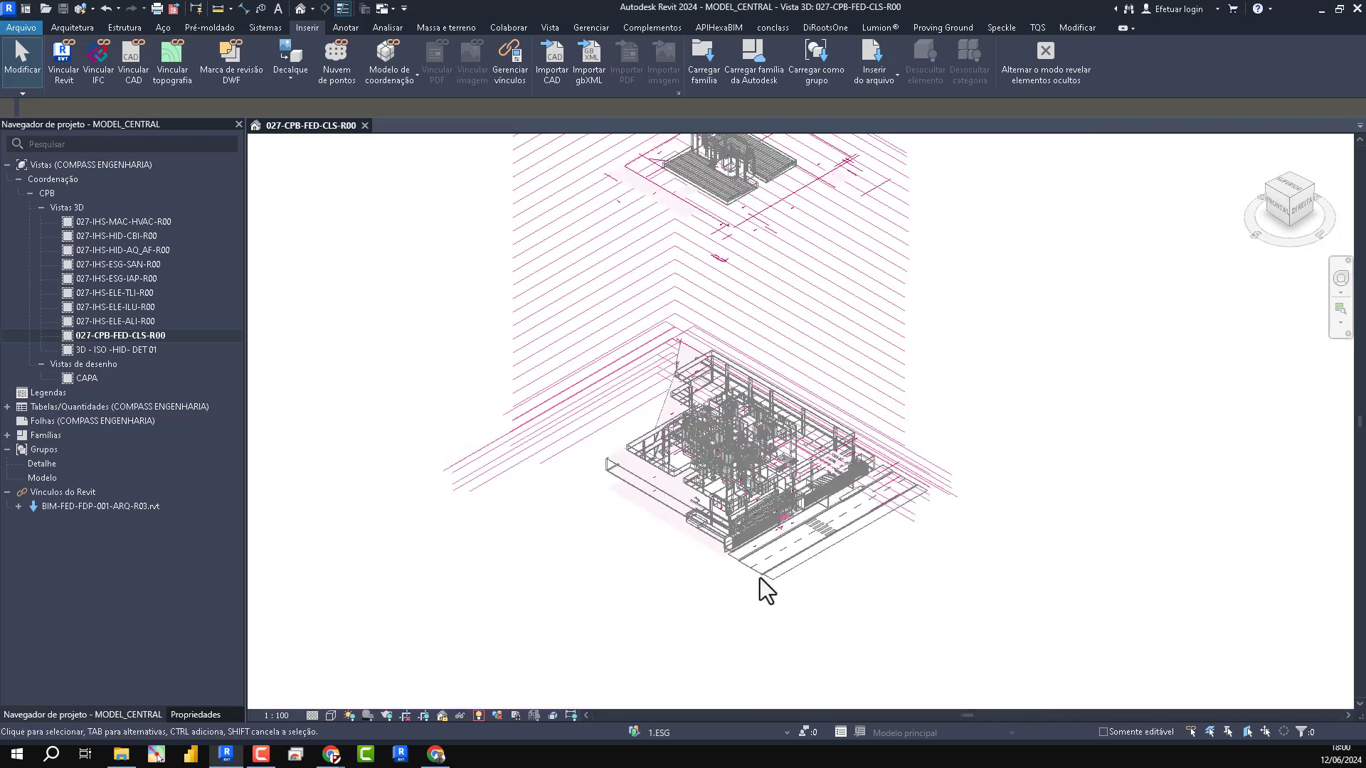
key(r)
key(h)
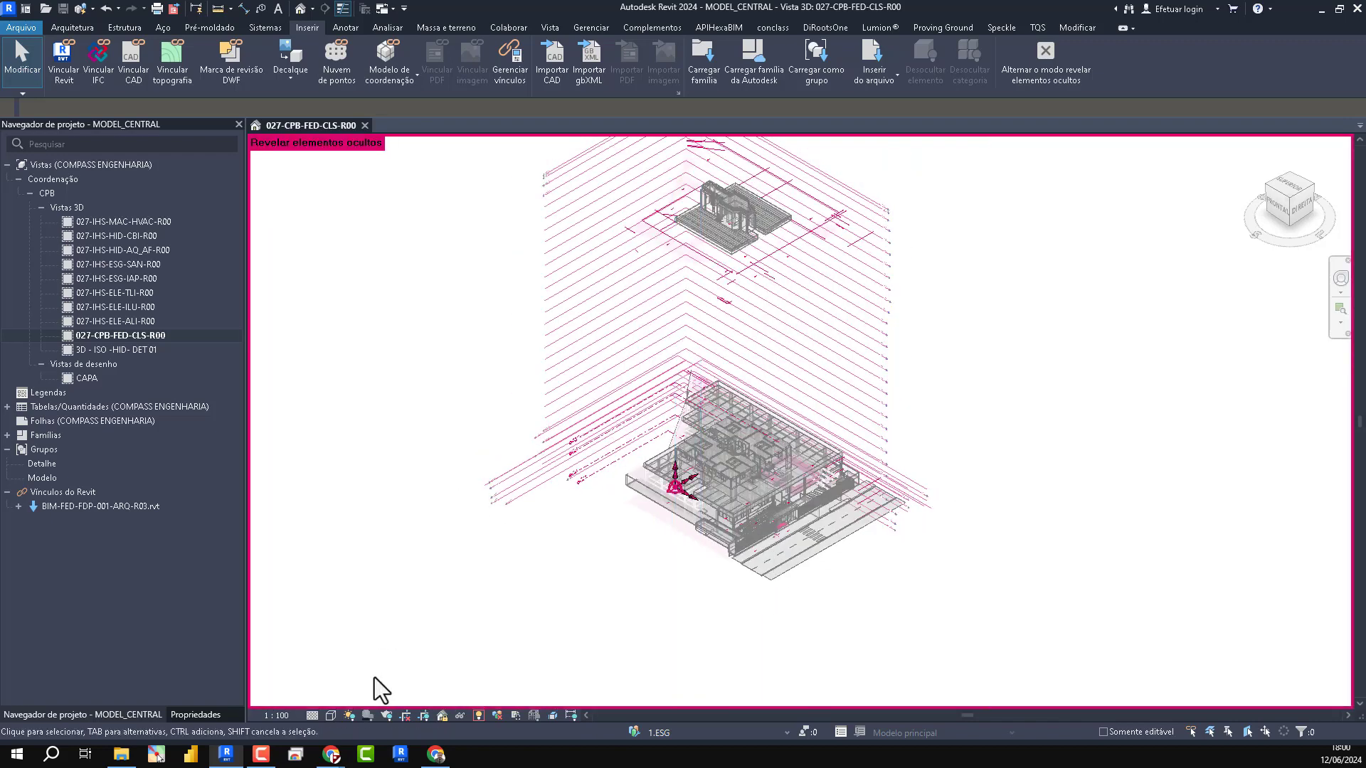
click(478, 715)
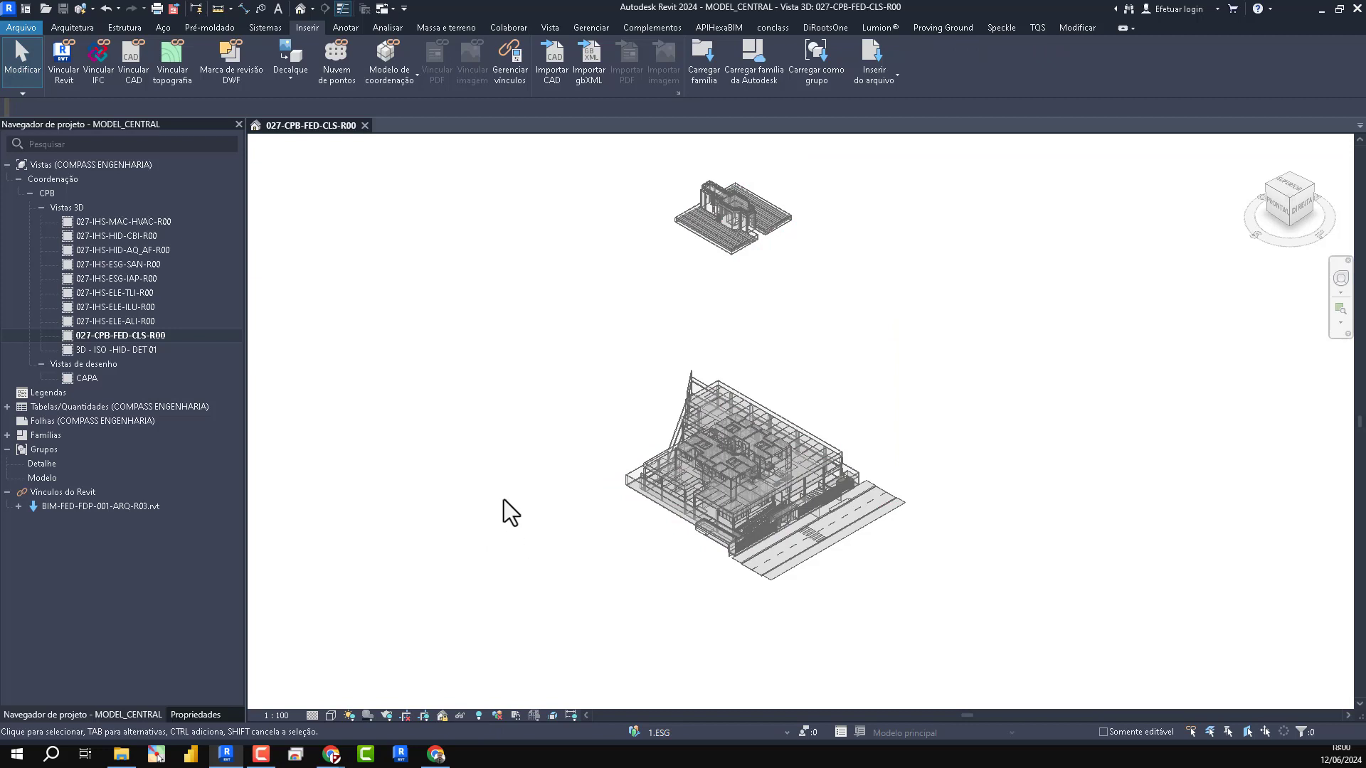
- Review the reference type options of the BIM-FED-FDP-001-ARQ-R03.rvt link in the link manager without changing them
key(m)
key(l)
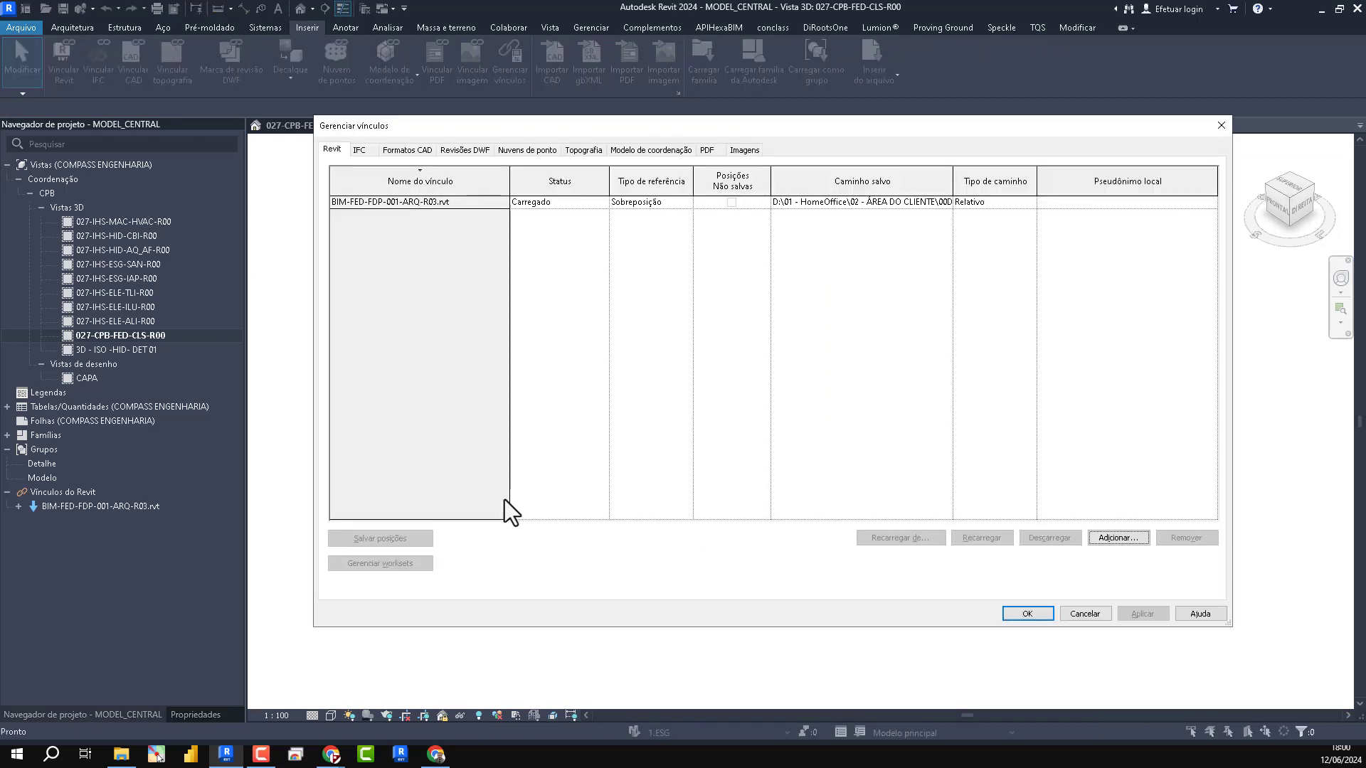
click(638, 205)
click(670, 189)
click(666, 204)
click(688, 202)
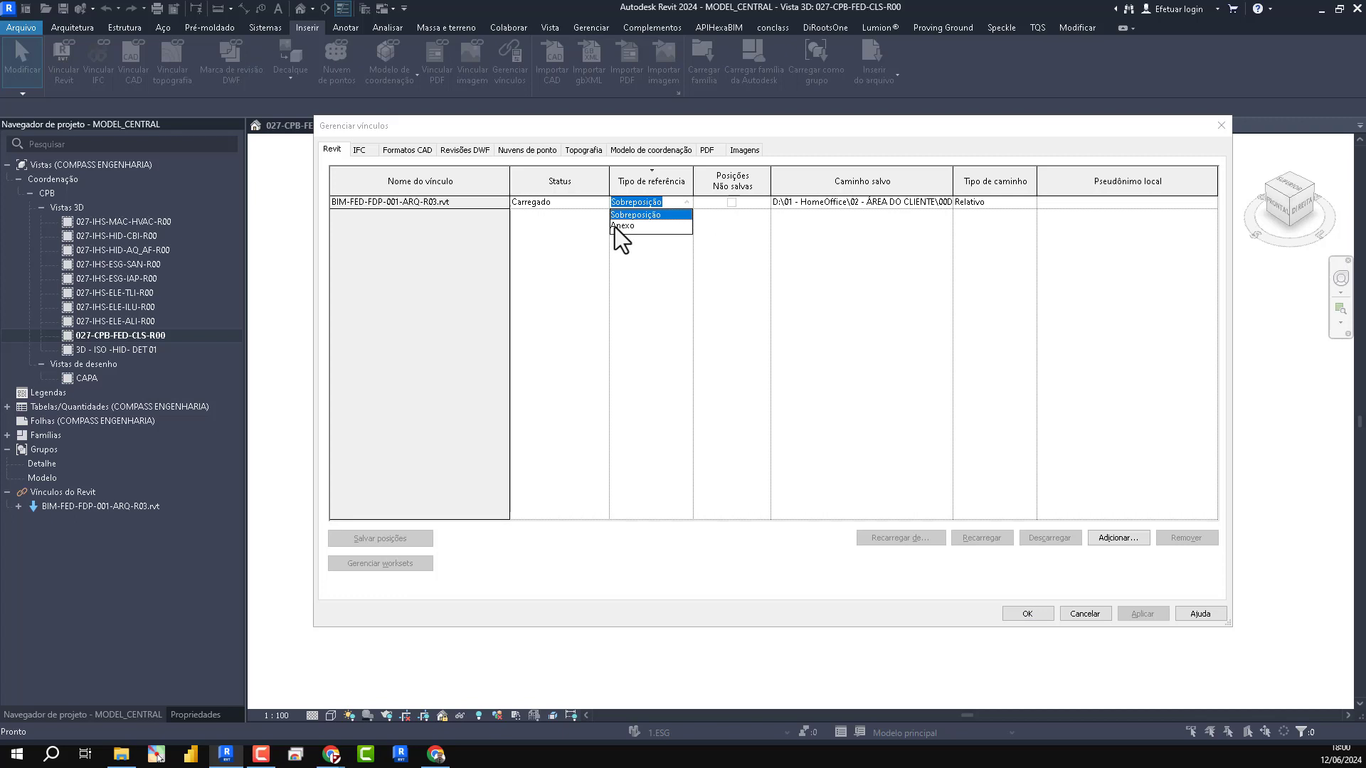
click(707, 334)
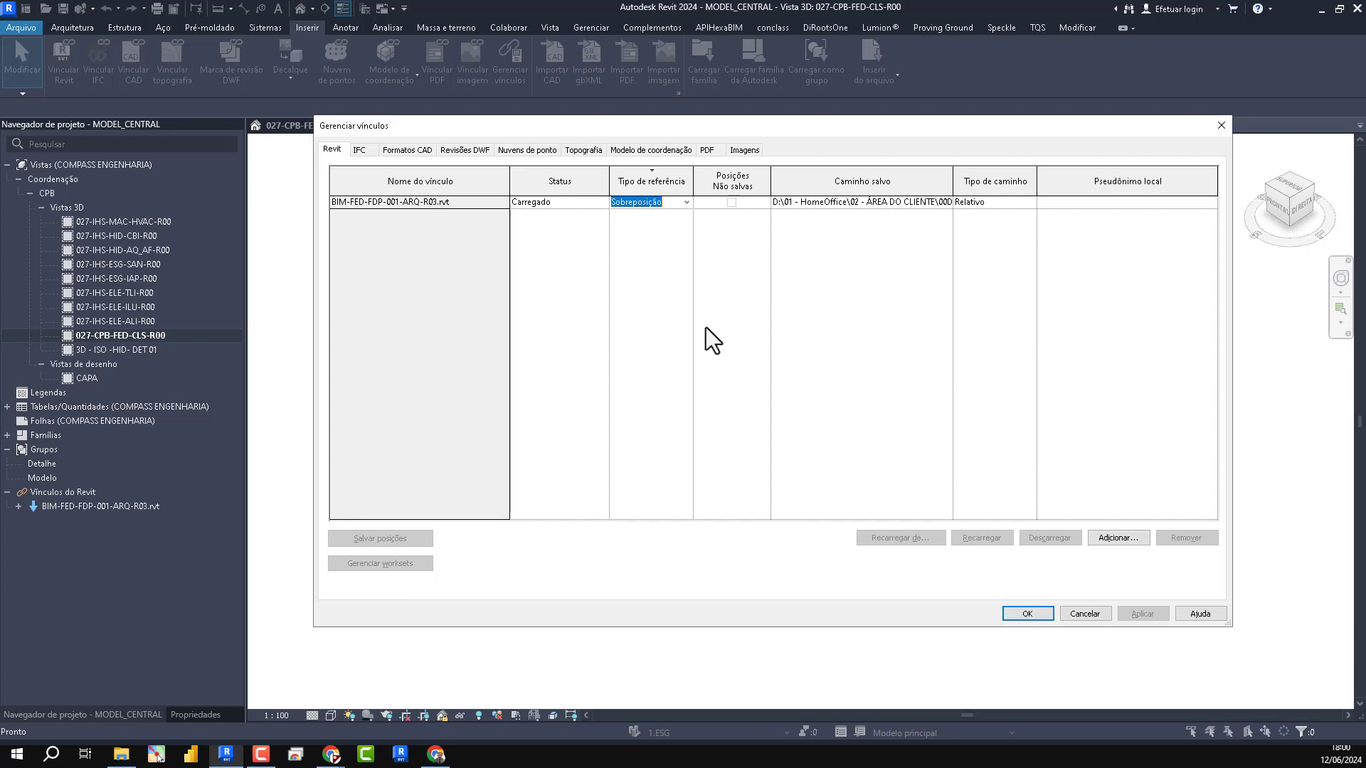
click(1220, 125)
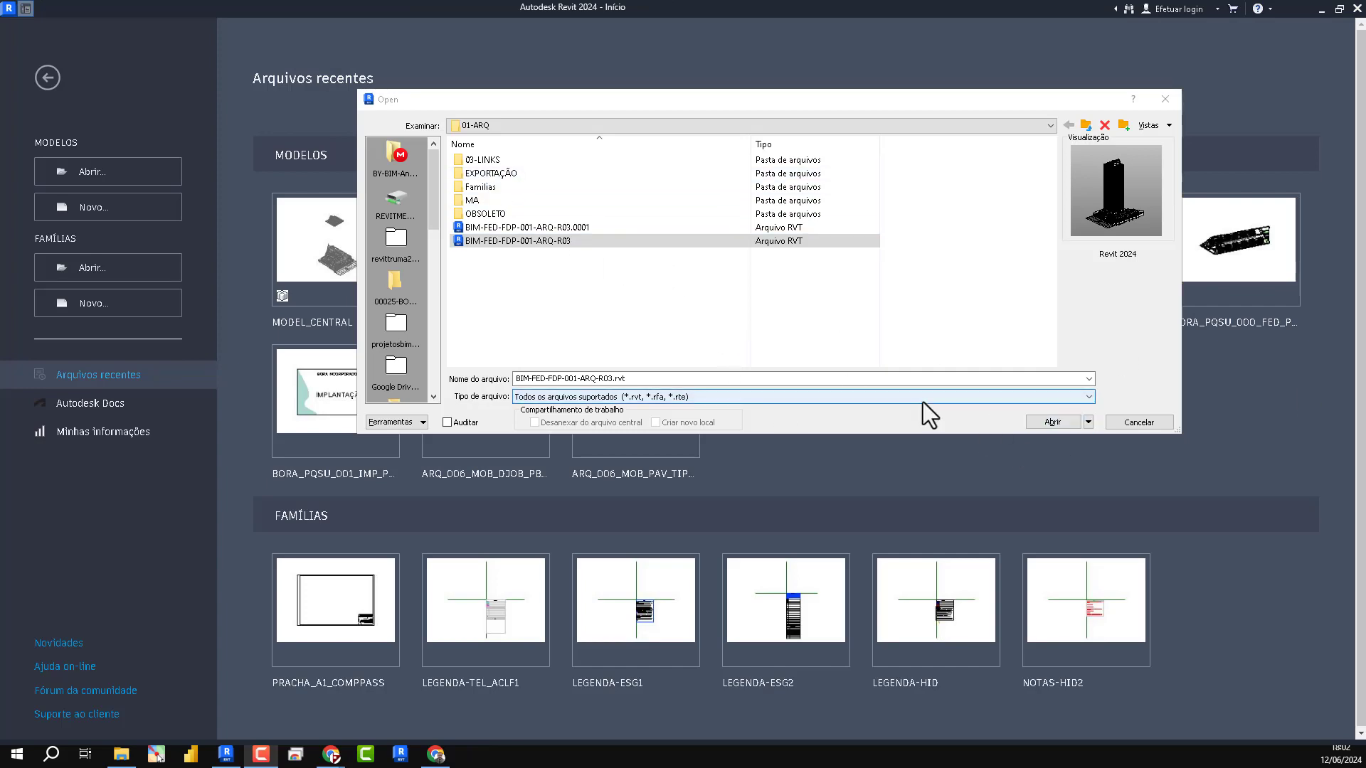
- Open the BIM-FED-FDP-001-ARQ-R03 model despite the schema conflict and select its BIM-ARQ-PAV-TIP-R03.rvt link
click(1056, 423)
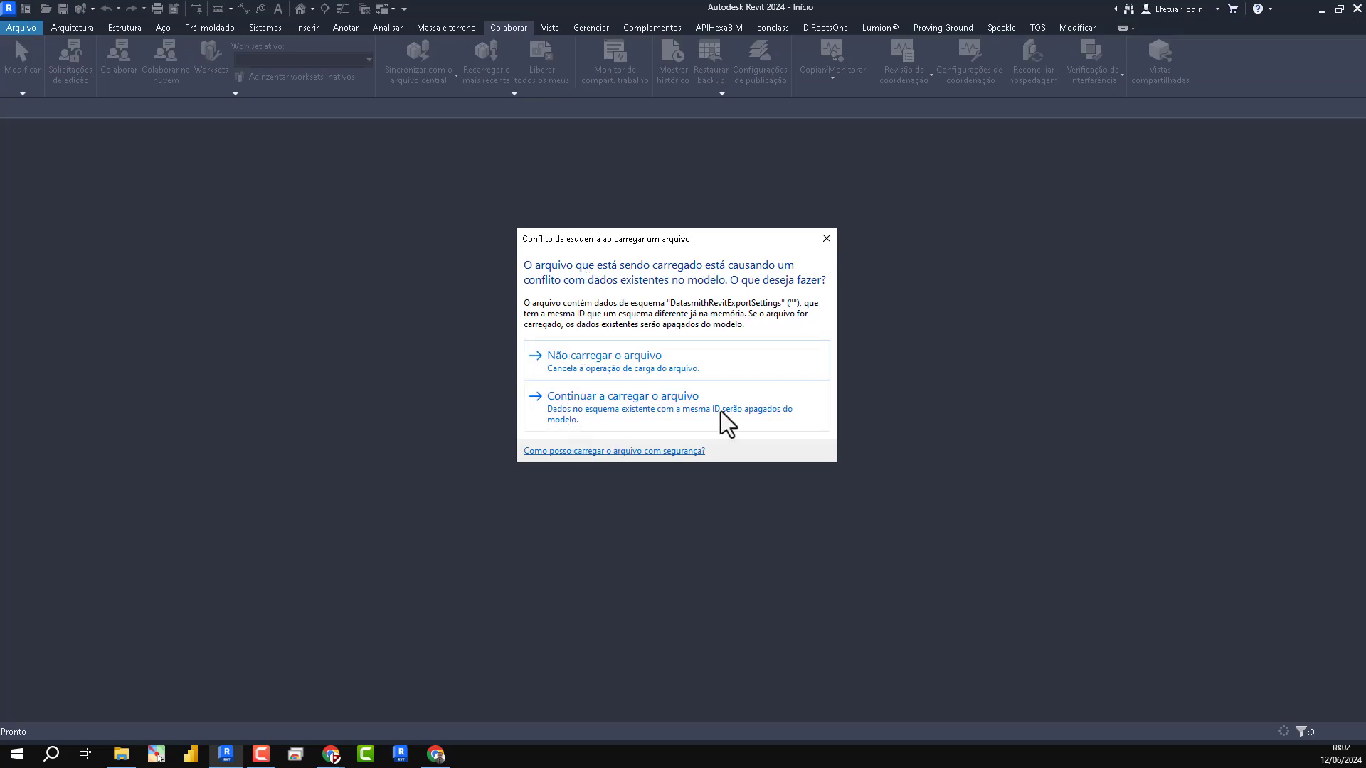
click(689, 421)
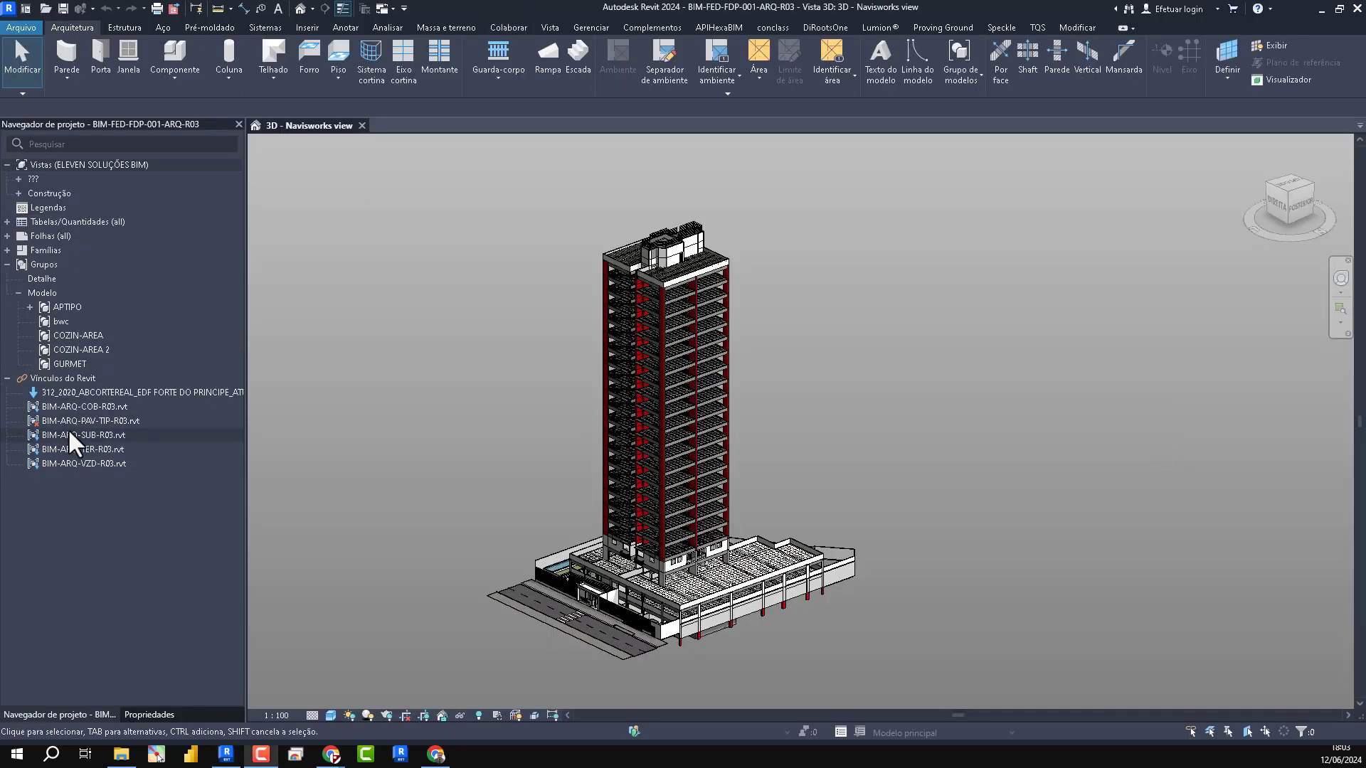
click(114, 421)
- Examine the APTIPO model group on the lowest tower floor, the floors above it and the linked IFC model in 3D
scroll(650, 590, up, 10)
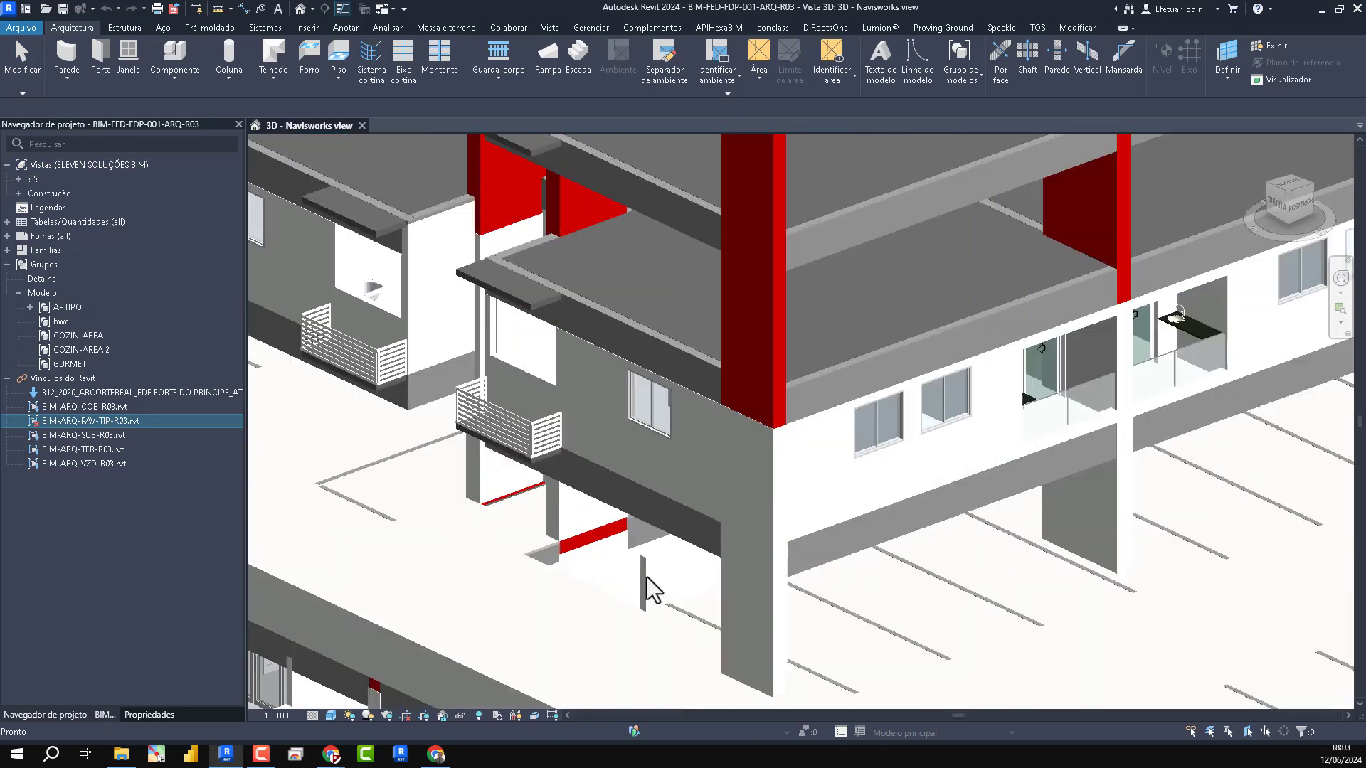
scroll(740, 366, up, 5)
click(728, 364)
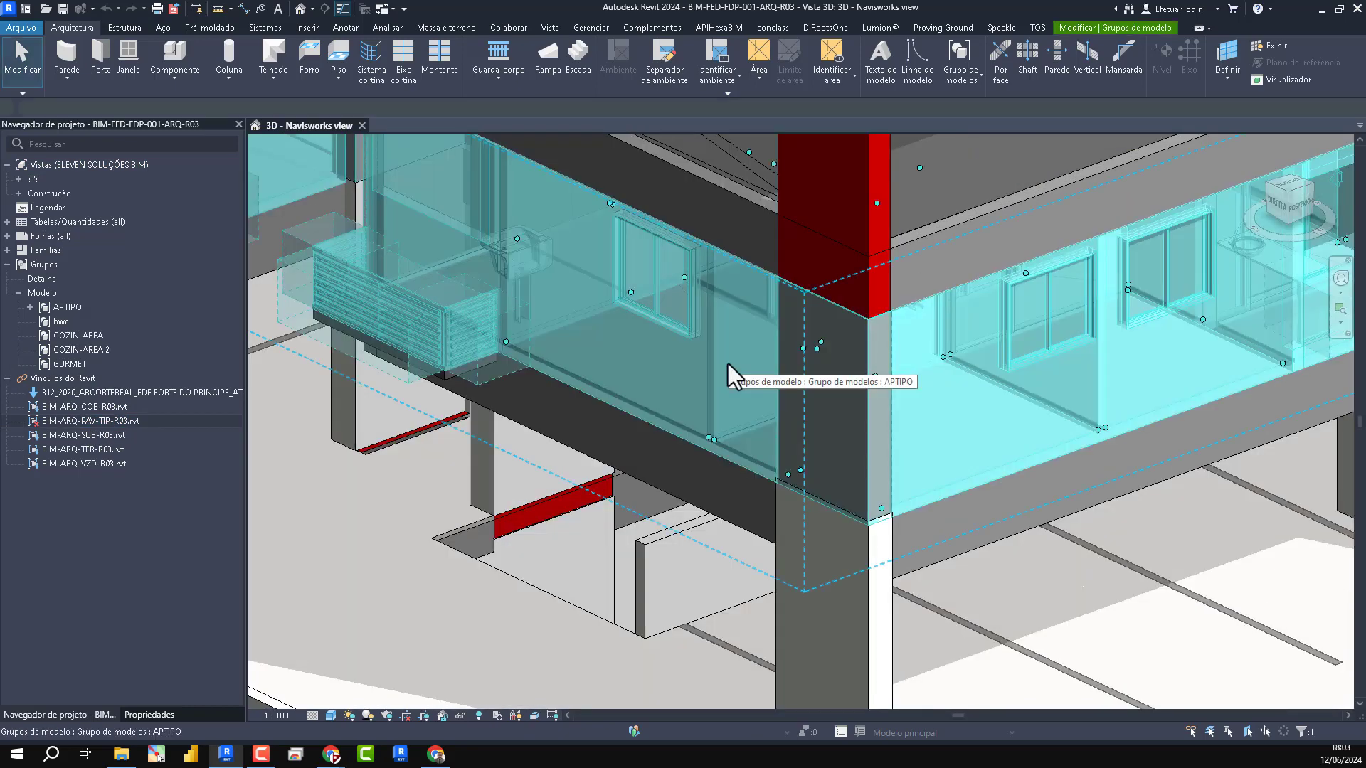
scroll(718, 523, down, 3)
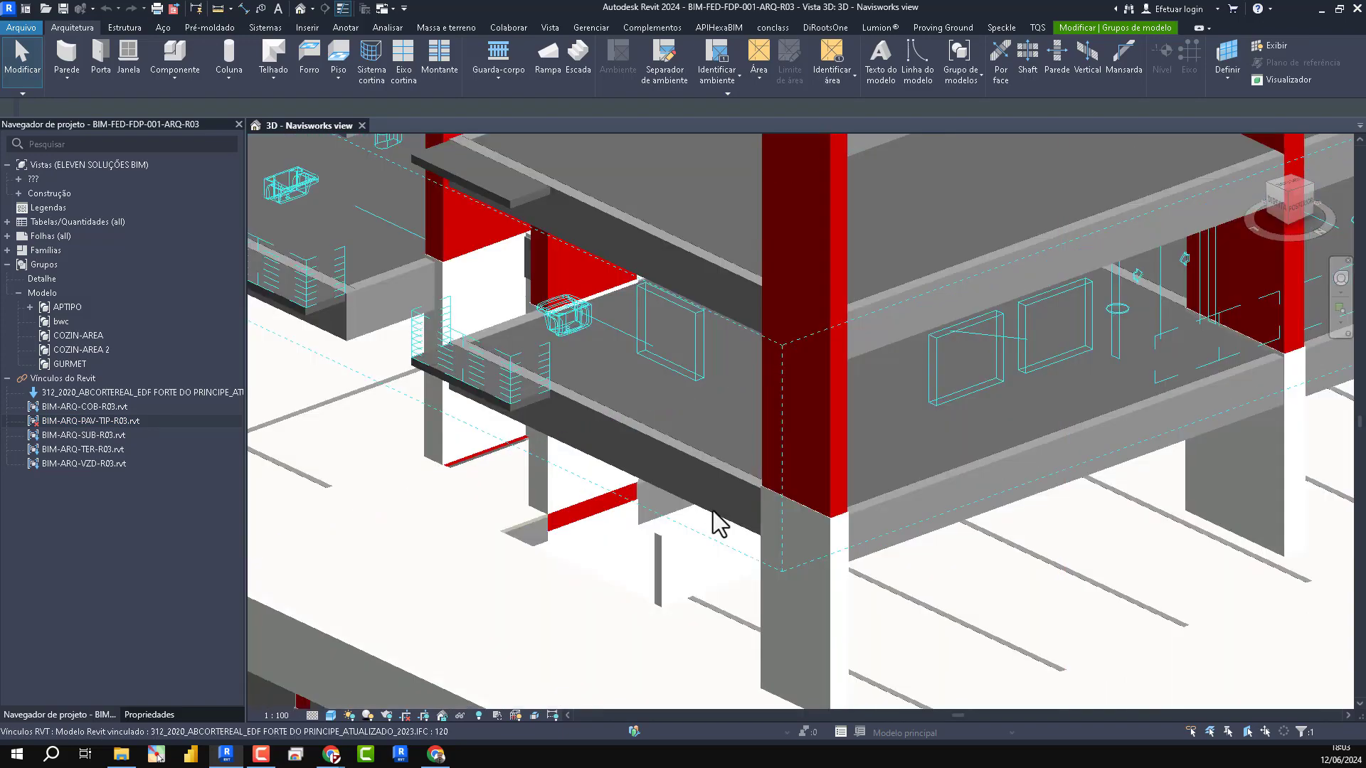
scroll(718, 522, down, 4)
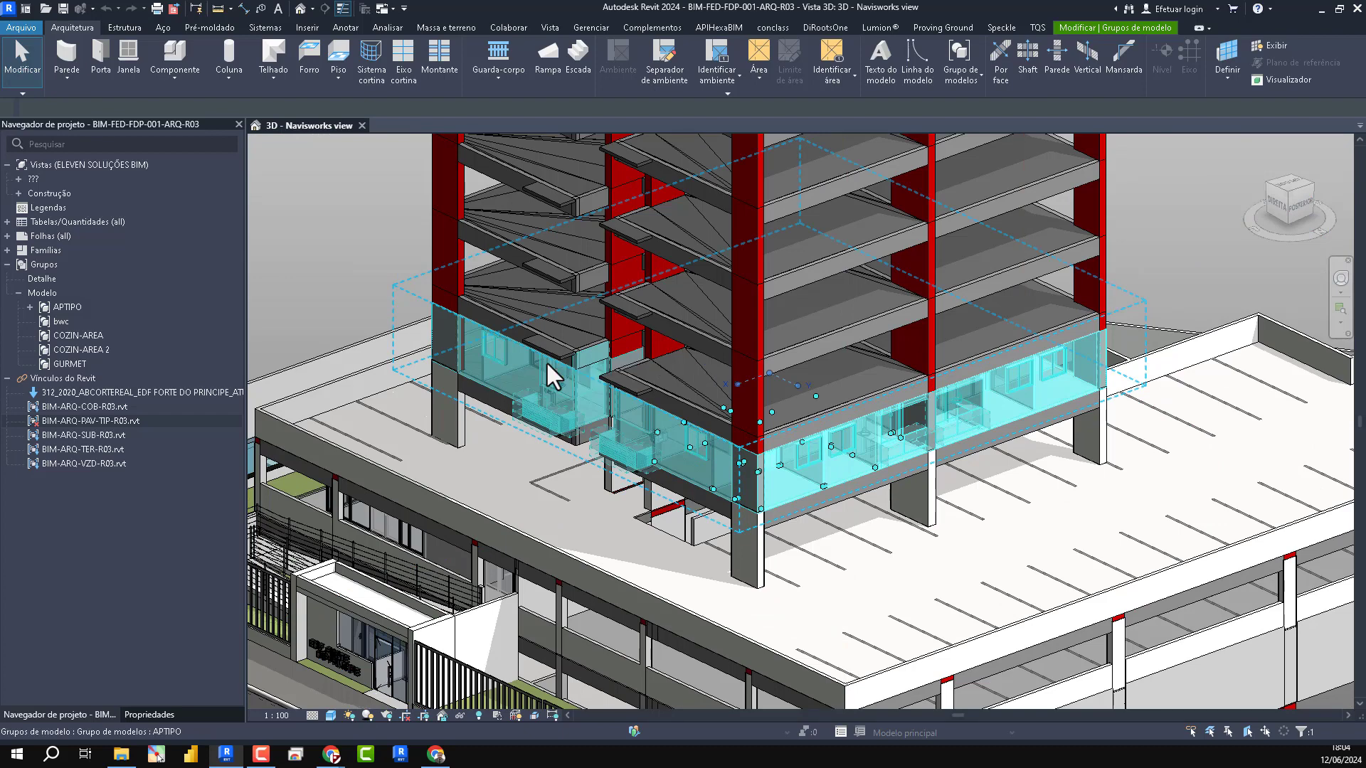
scroll(936, 313, down, 5)
scroll(798, 476, up, 3)
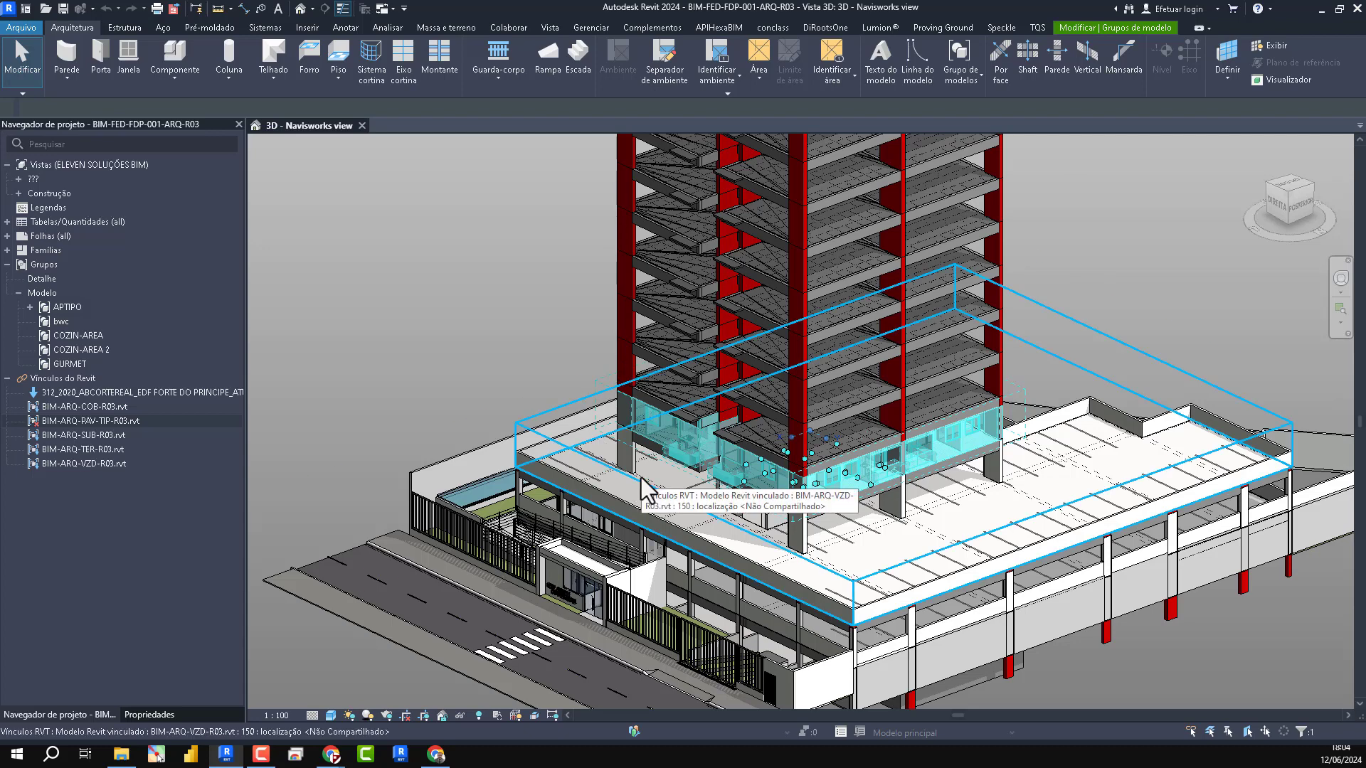
scroll(651, 520, down, 2)
middle_drag(736, 594, 750, 748)
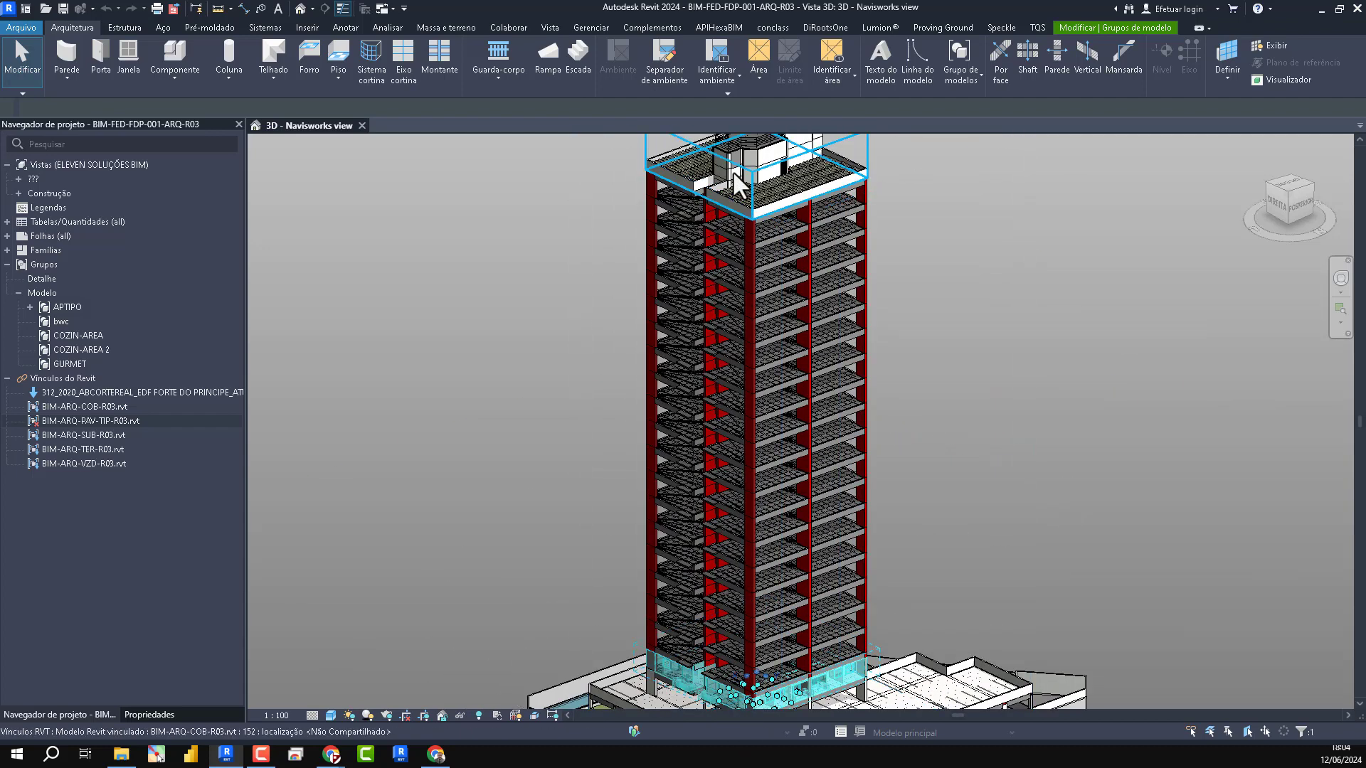
scroll(801, 377, down, 2)
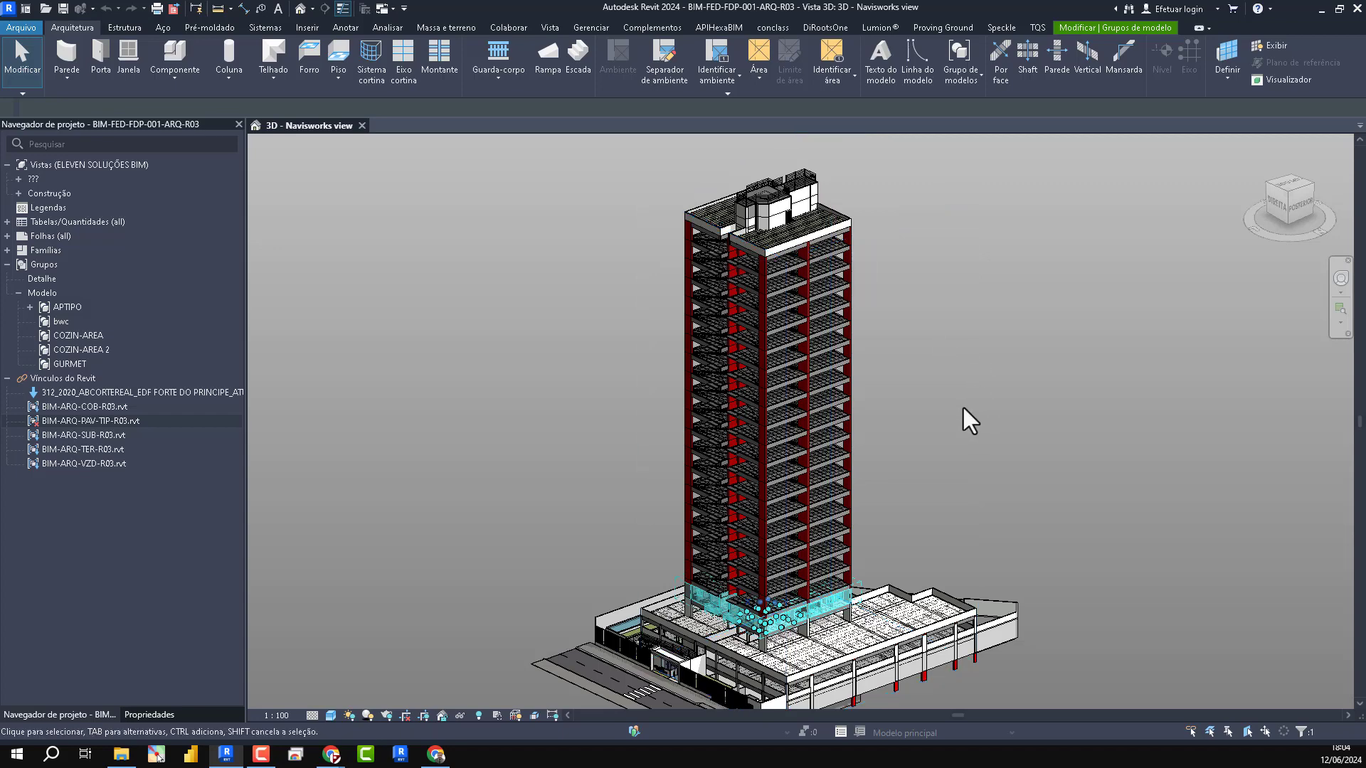
scroll(725, 625, up, 5)
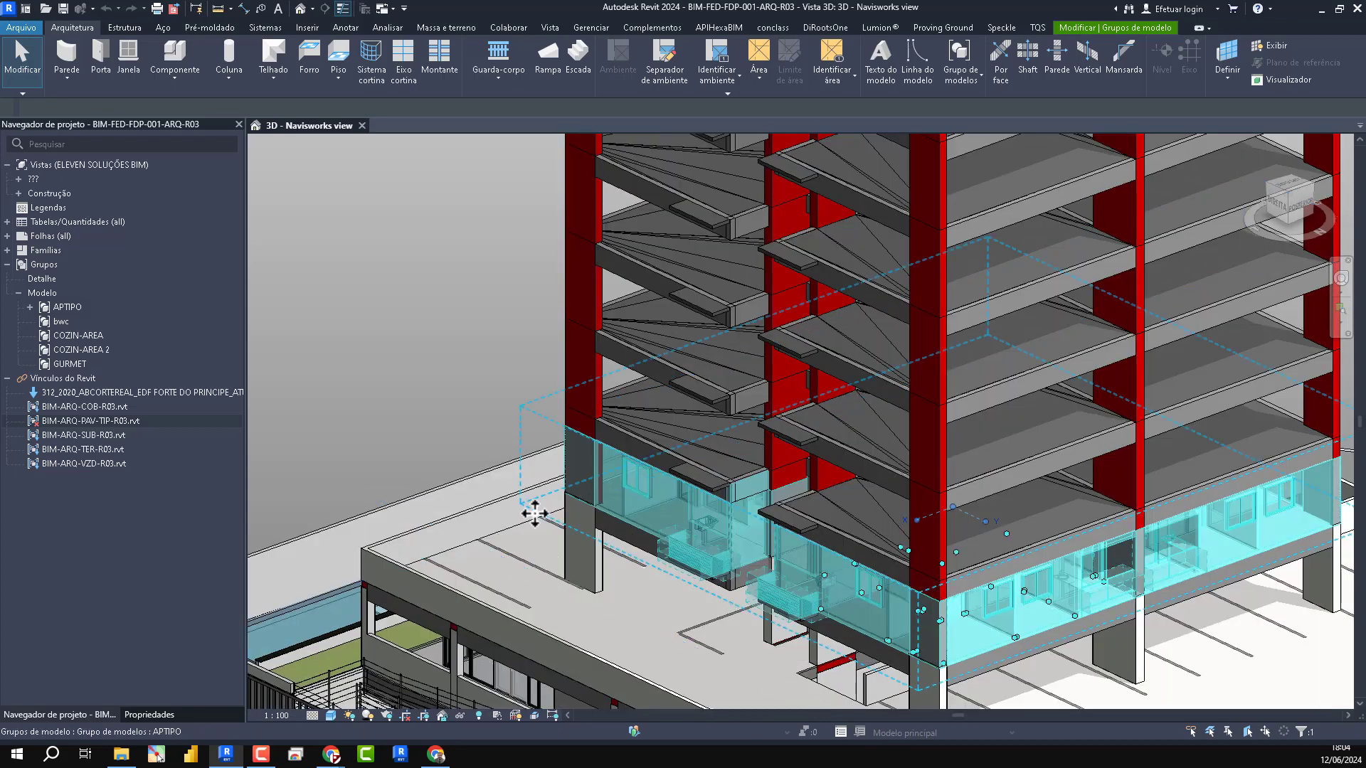
click(291, 570)
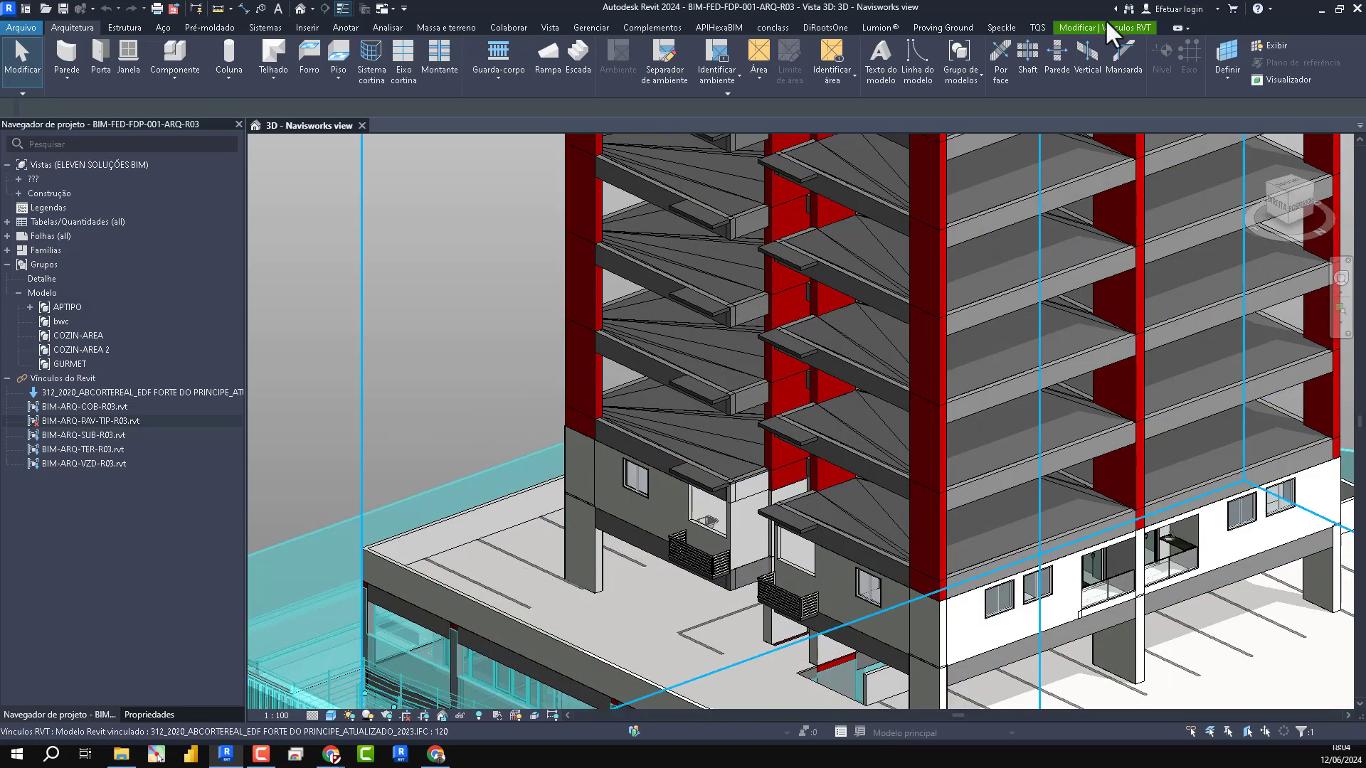
click(1134, 27)
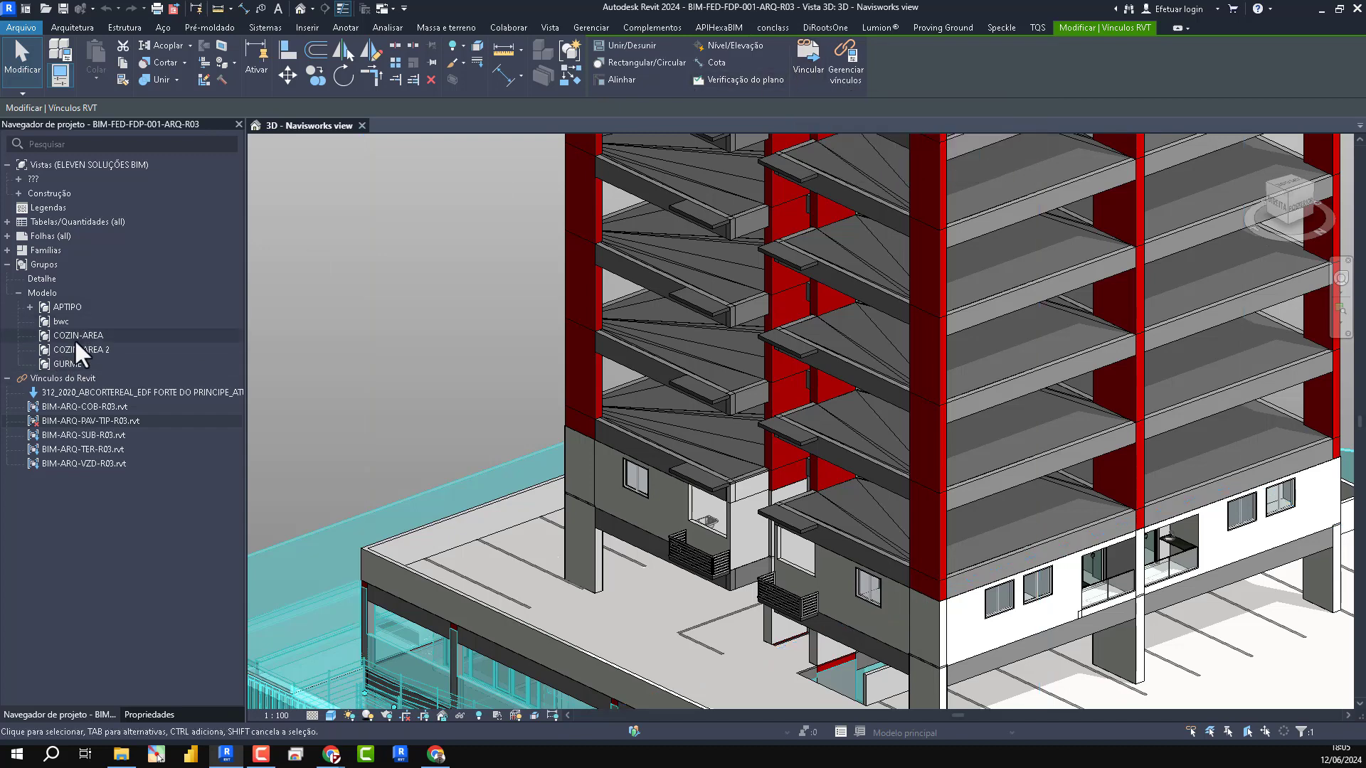
- Delete the APTIPO model group from the lowest tower floor
click(348, 320)
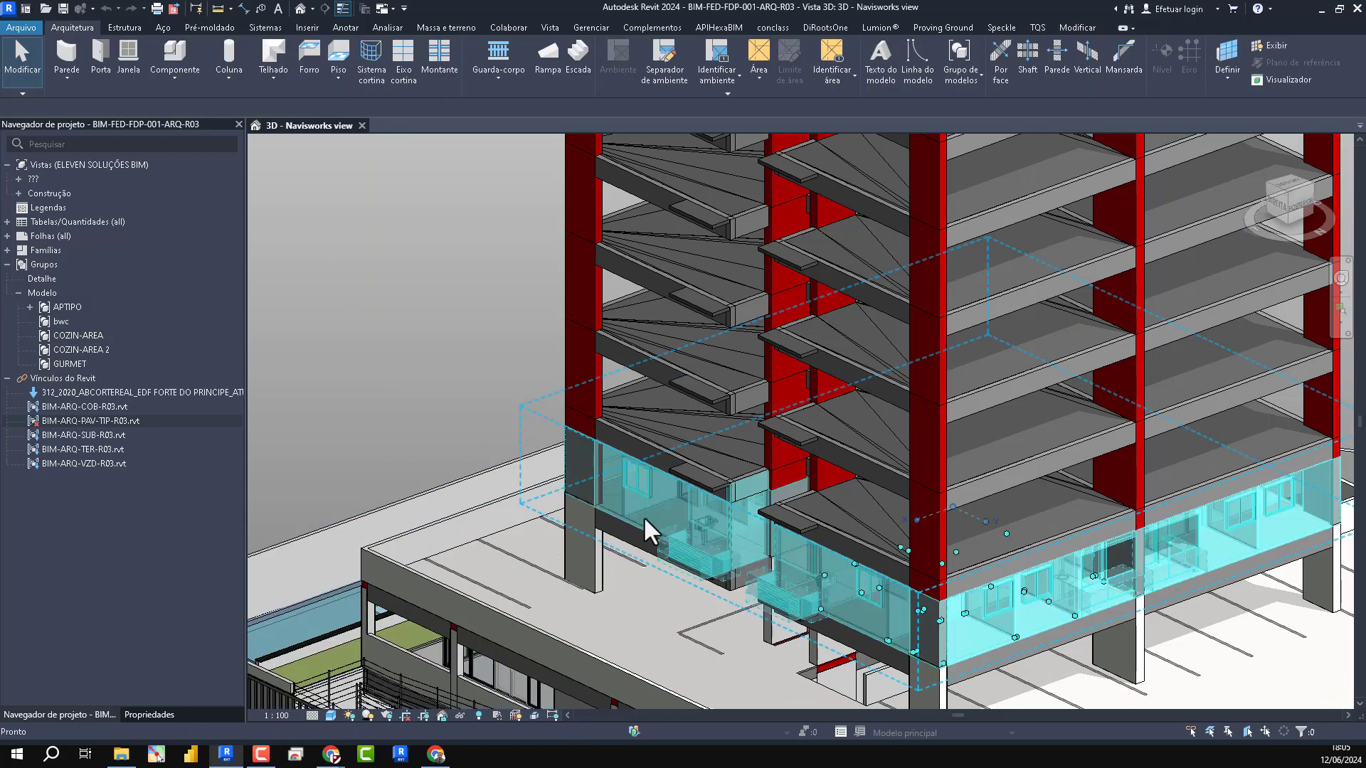
right_click(91, 421)
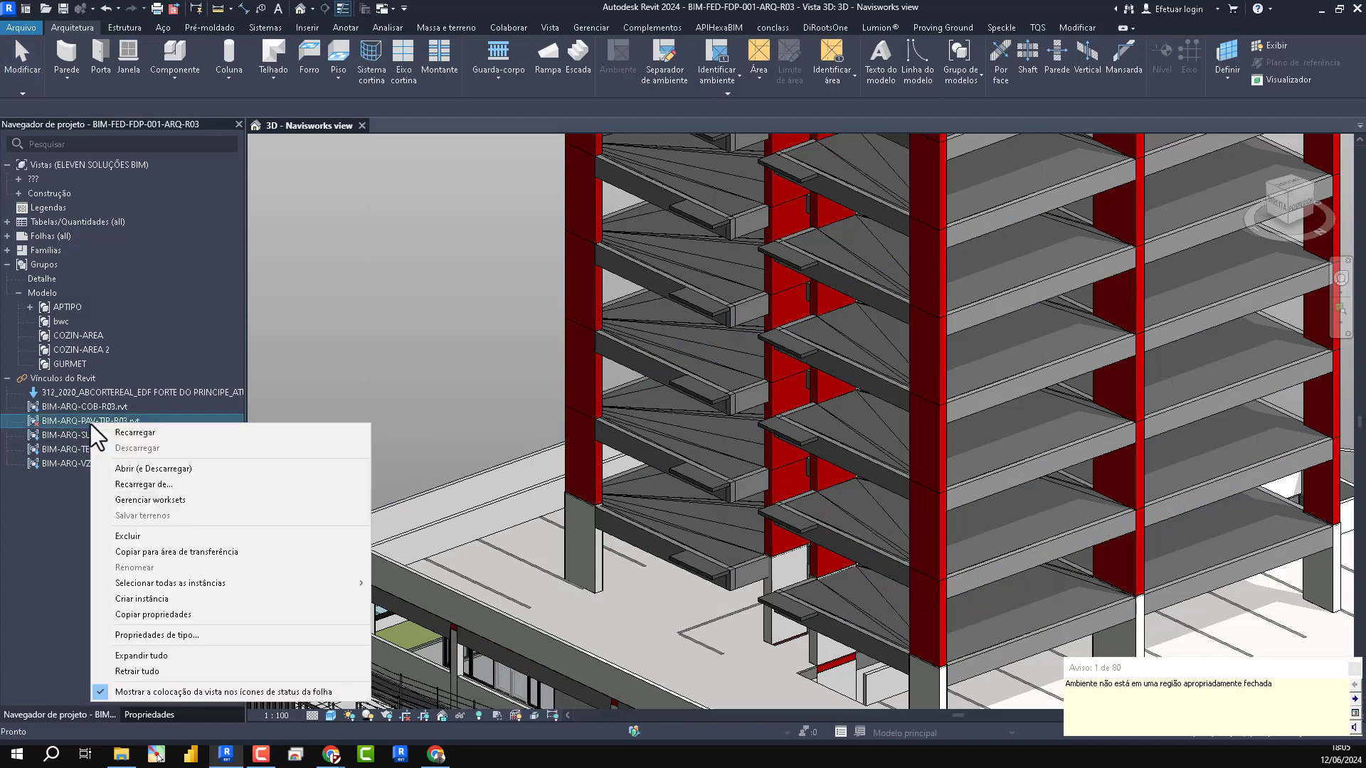
- Remove the unloaded BIM-ARQ-PAV-TIP-R03.rvt link from the federated architectural model
click(361, 297)
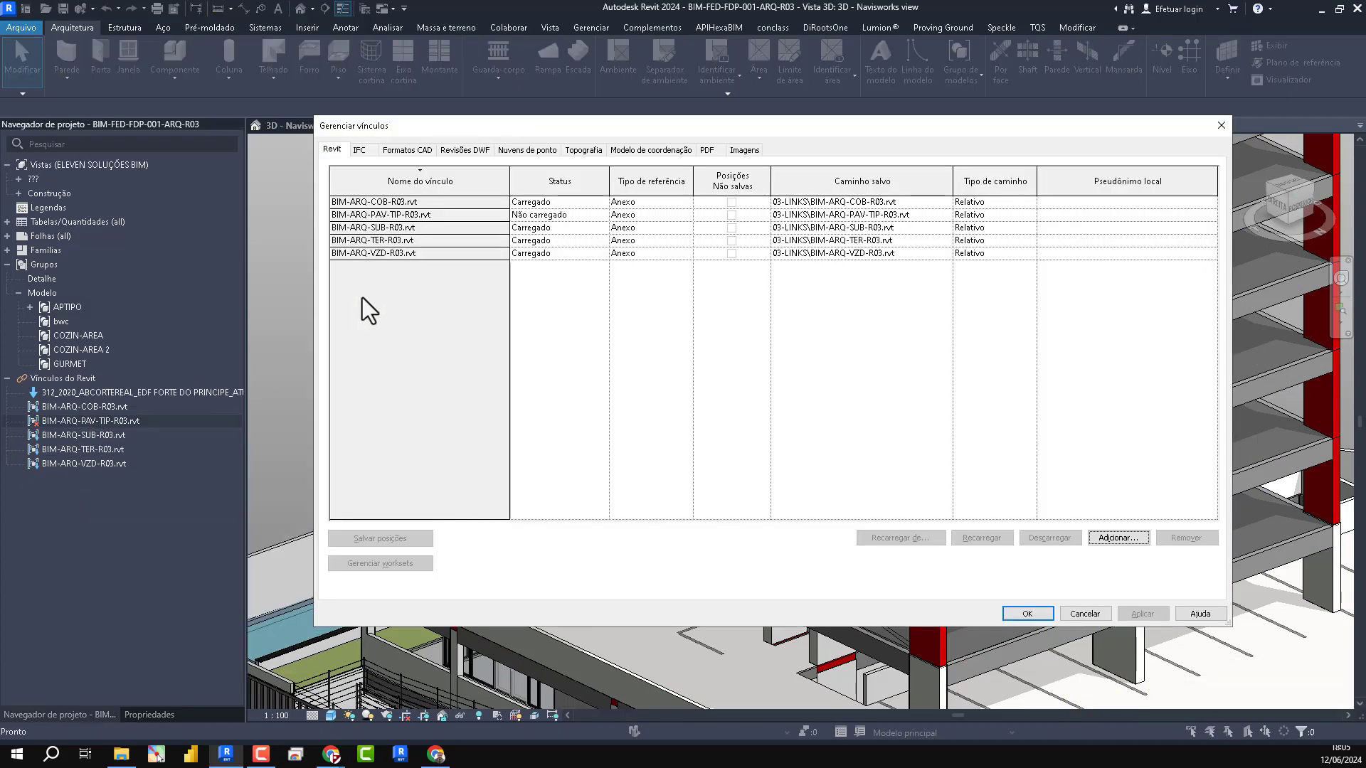
click(424, 216)
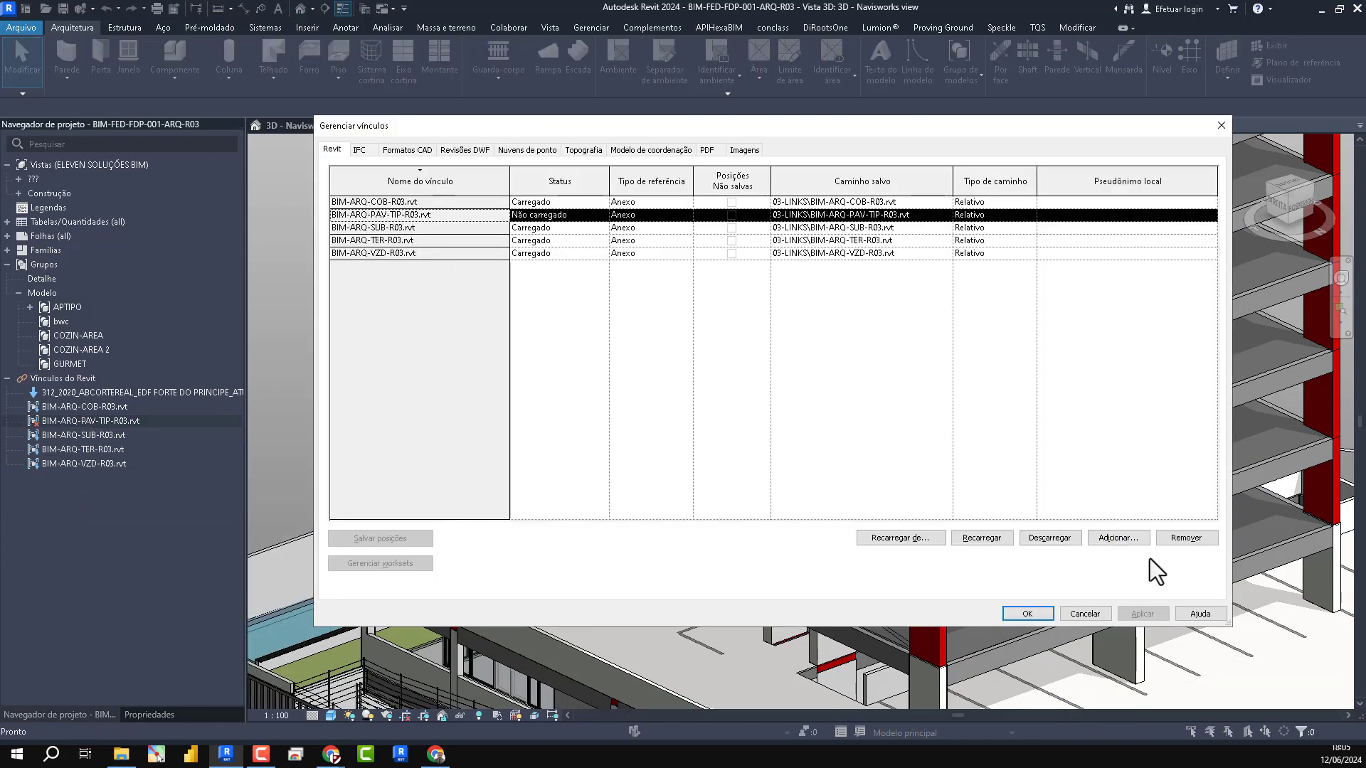
click(1182, 538)
- Link BIM-ARQ-PAV-TIP-R03.rvt from the 03-LINKS folder with automatic internal-origin-to-internal-origin positioning
click(1118, 537)
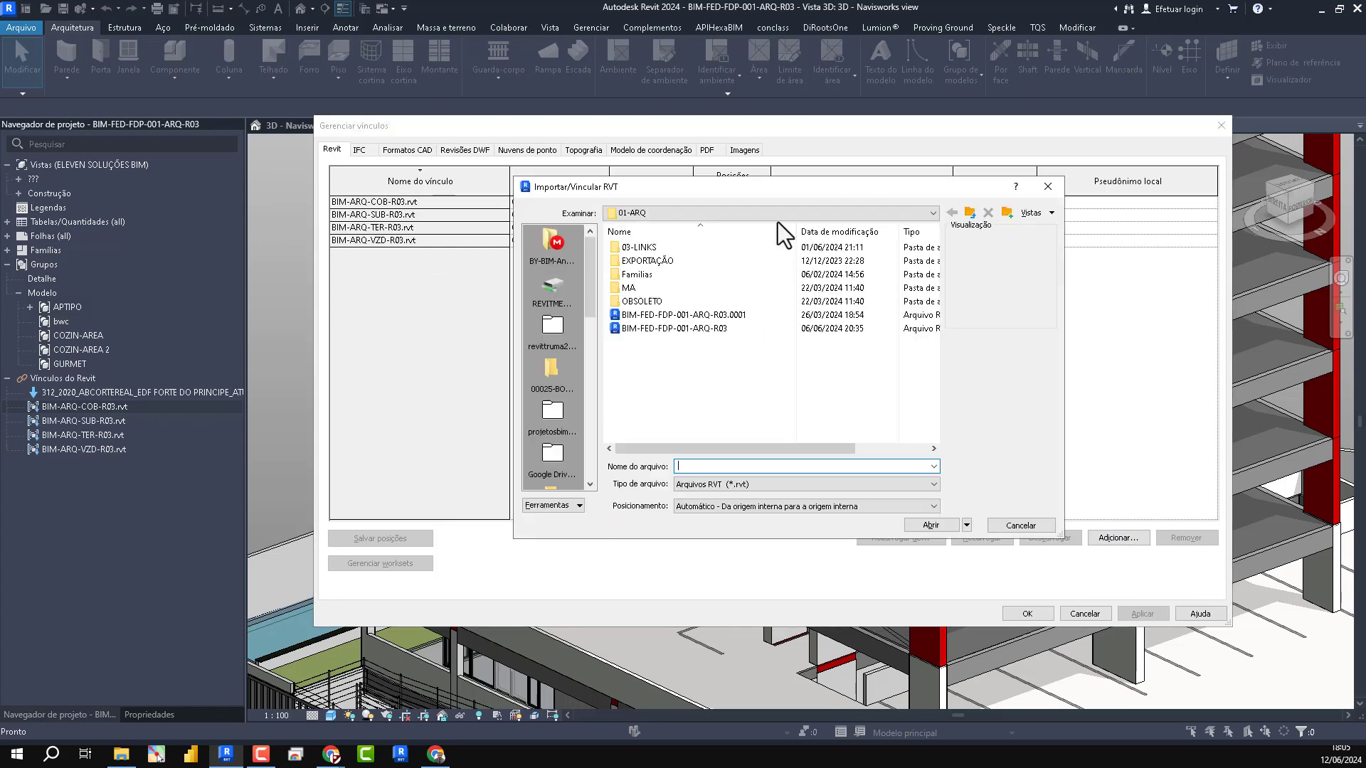
double_click(663, 274)
click(666, 262)
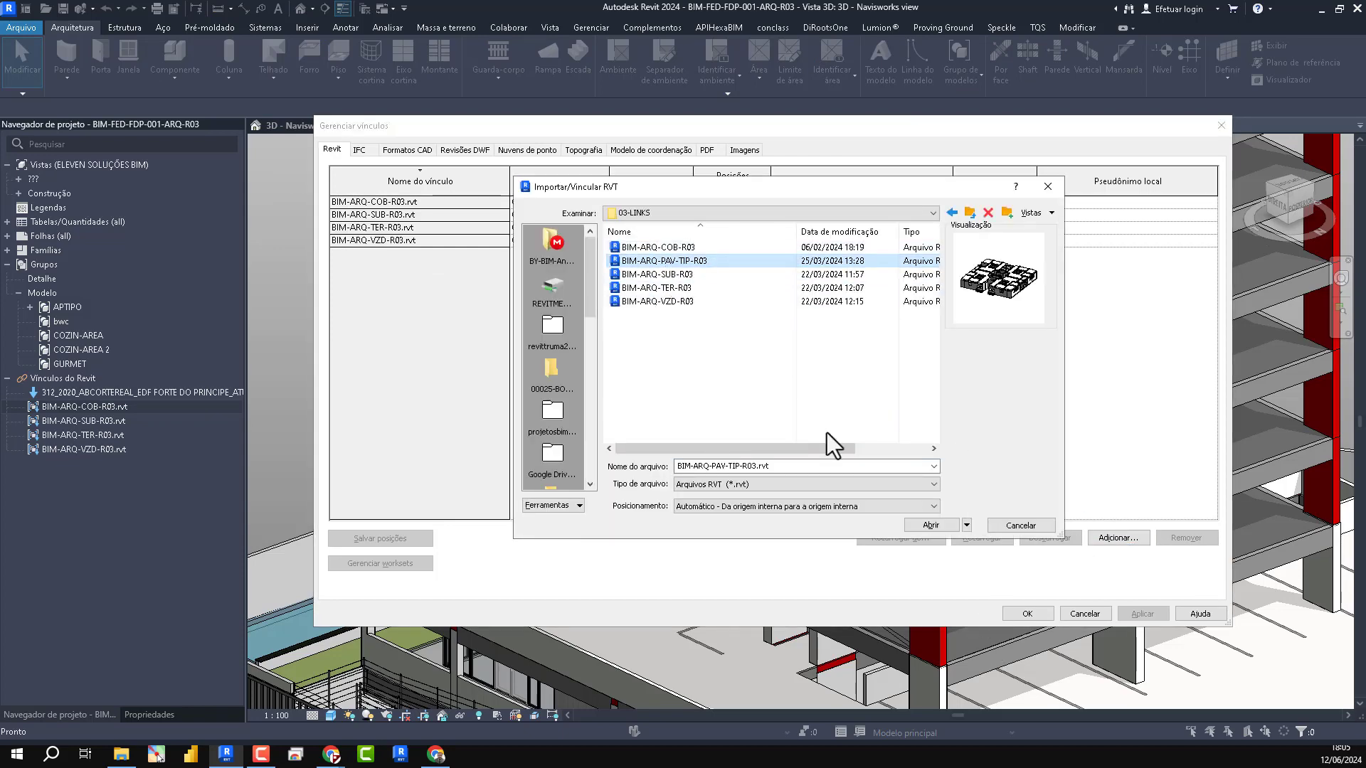
click(928, 526)
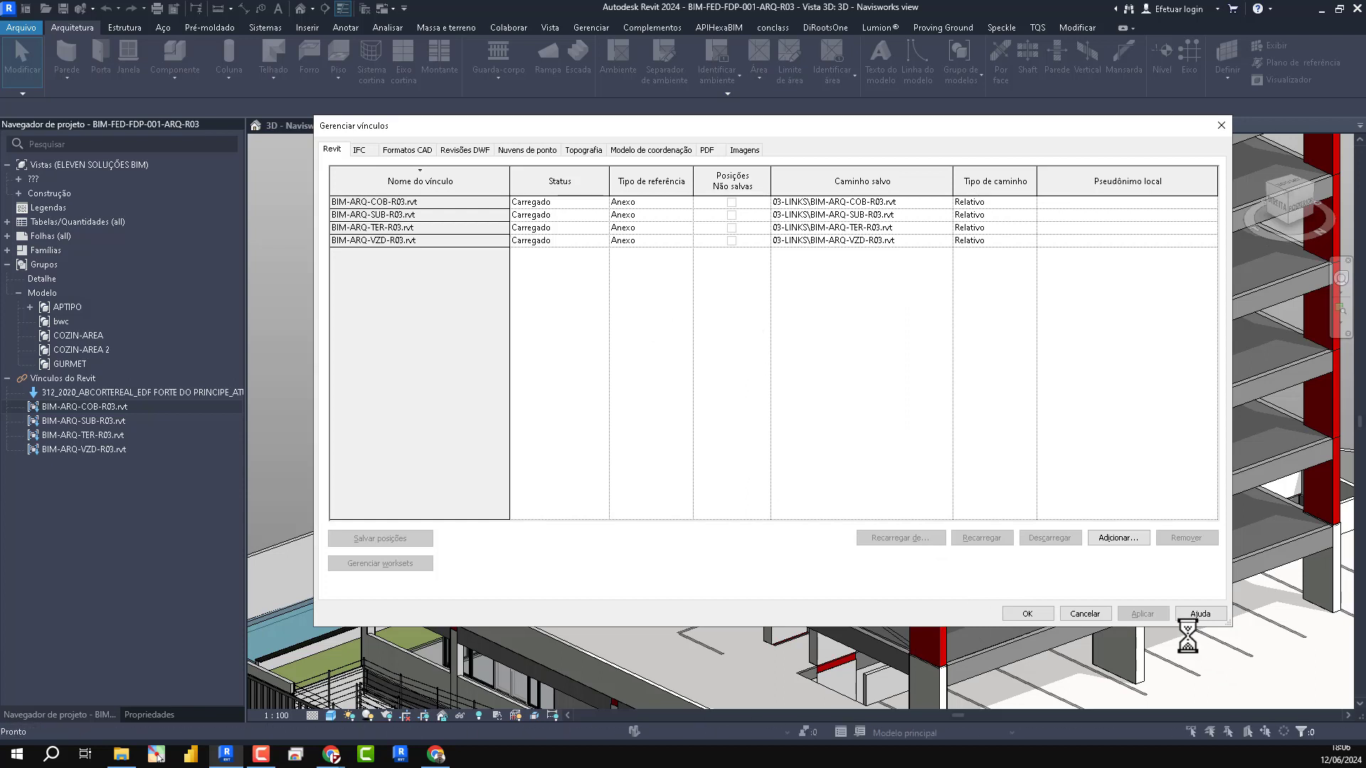
- Set the reference type of the BIM-ARQ-PAV-TIP-R03.rvt link to Anexo and accept the link changes
click(665, 214)
click(677, 222)
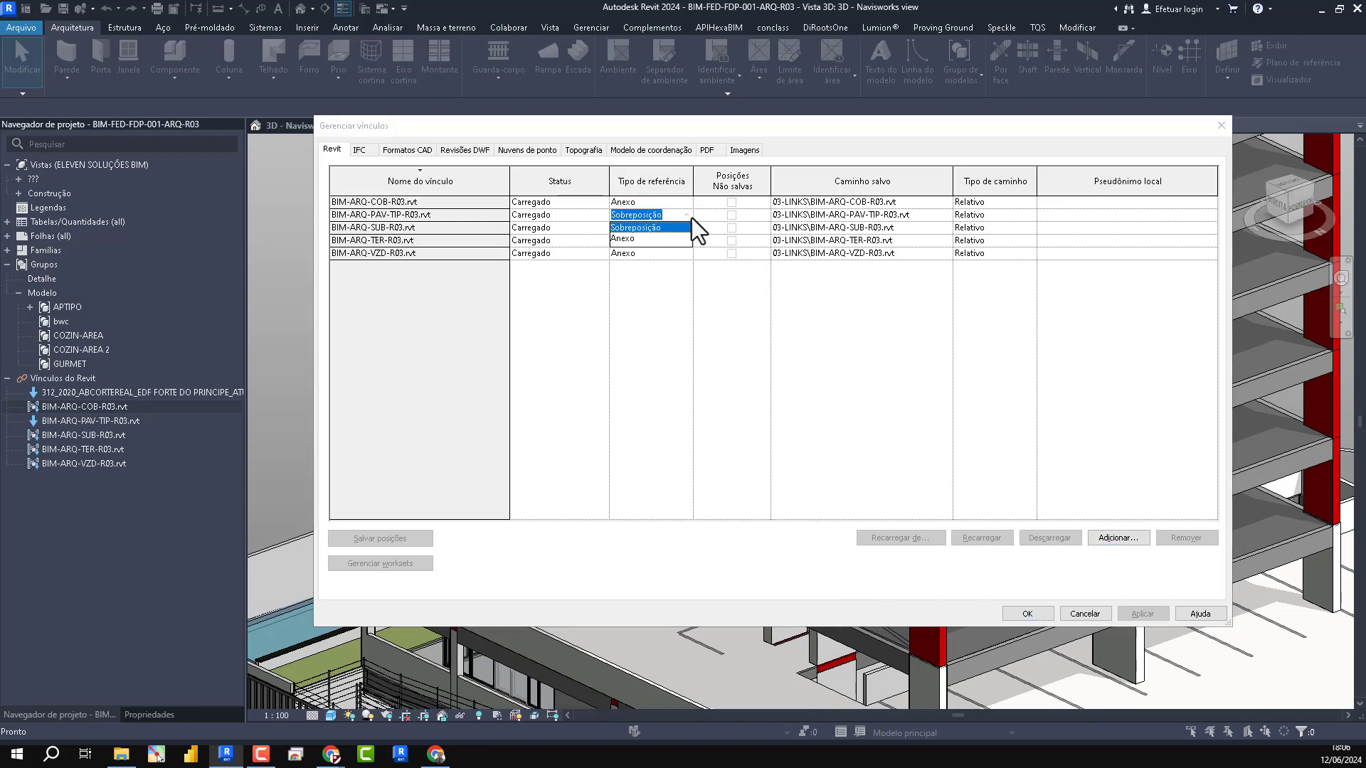
click(650, 228)
click(1024, 611)
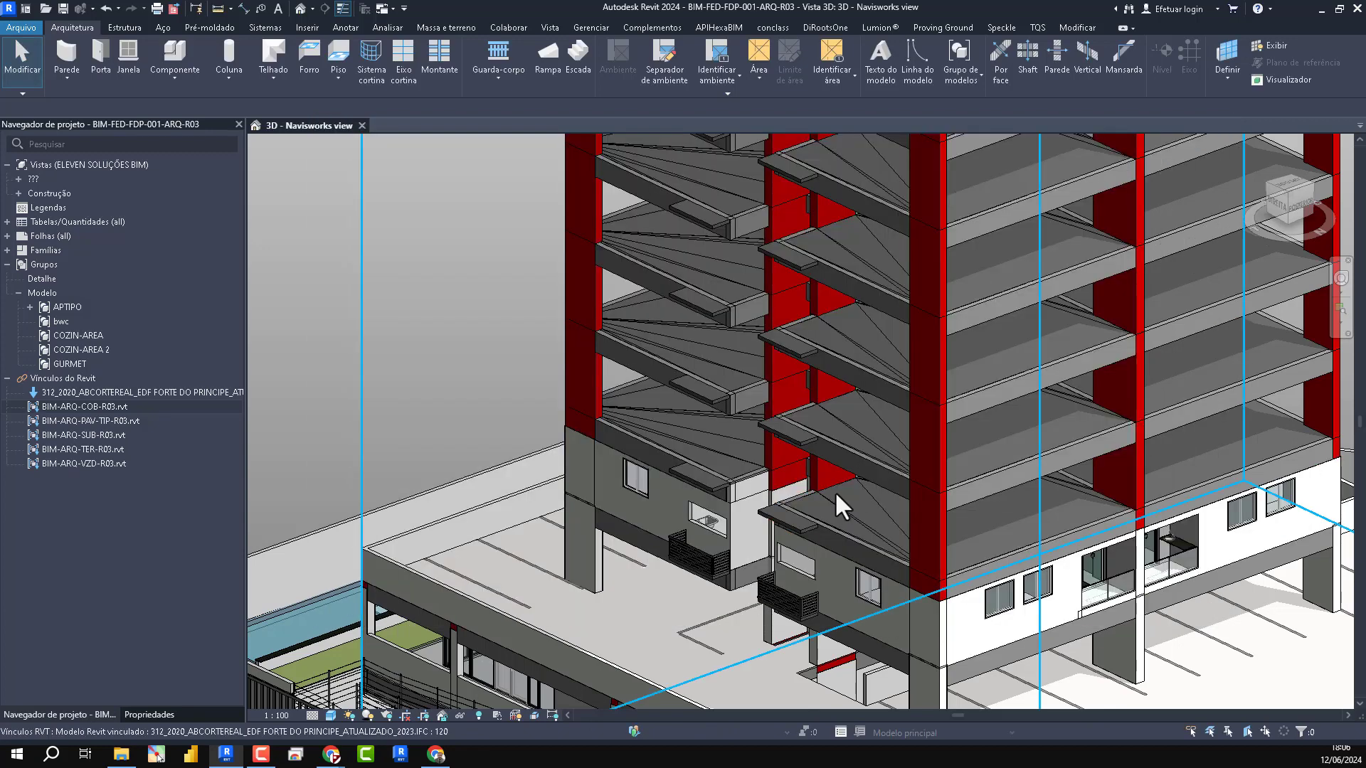
- Open section view BB of the federated architectural model
scroll(660, 604, down, 4)
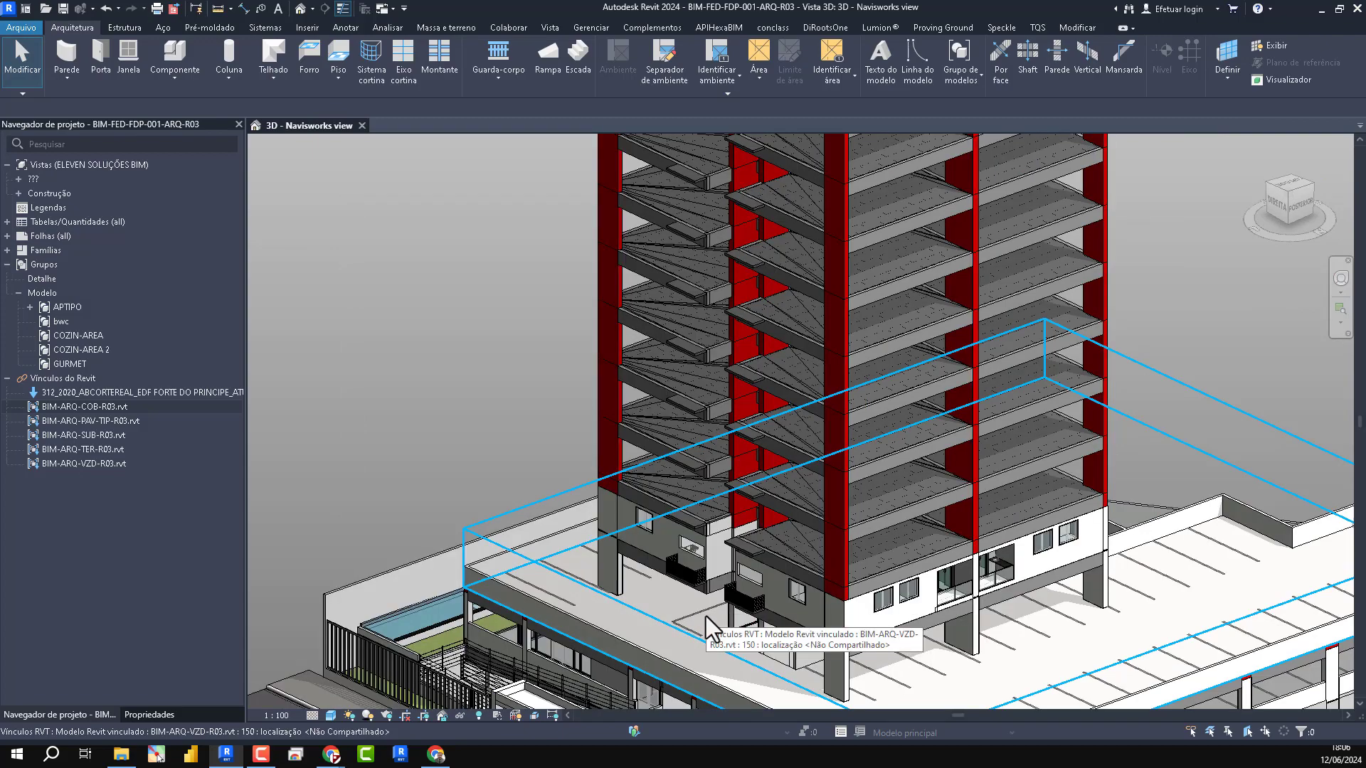
scroll(707, 624, down, 2)
scroll(939, 544, up, 5)
scroll(1204, 534, down, 6)
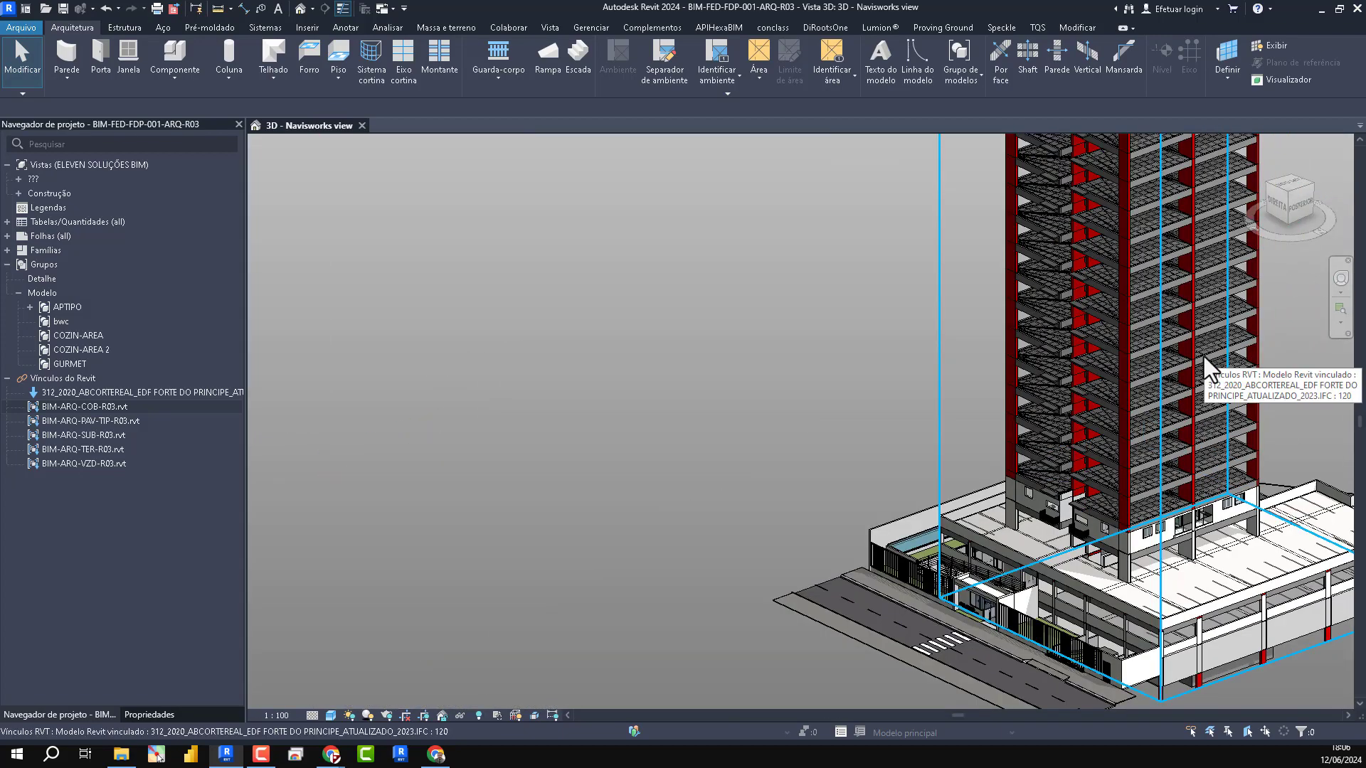
scroll(1202, 359, up, 5)
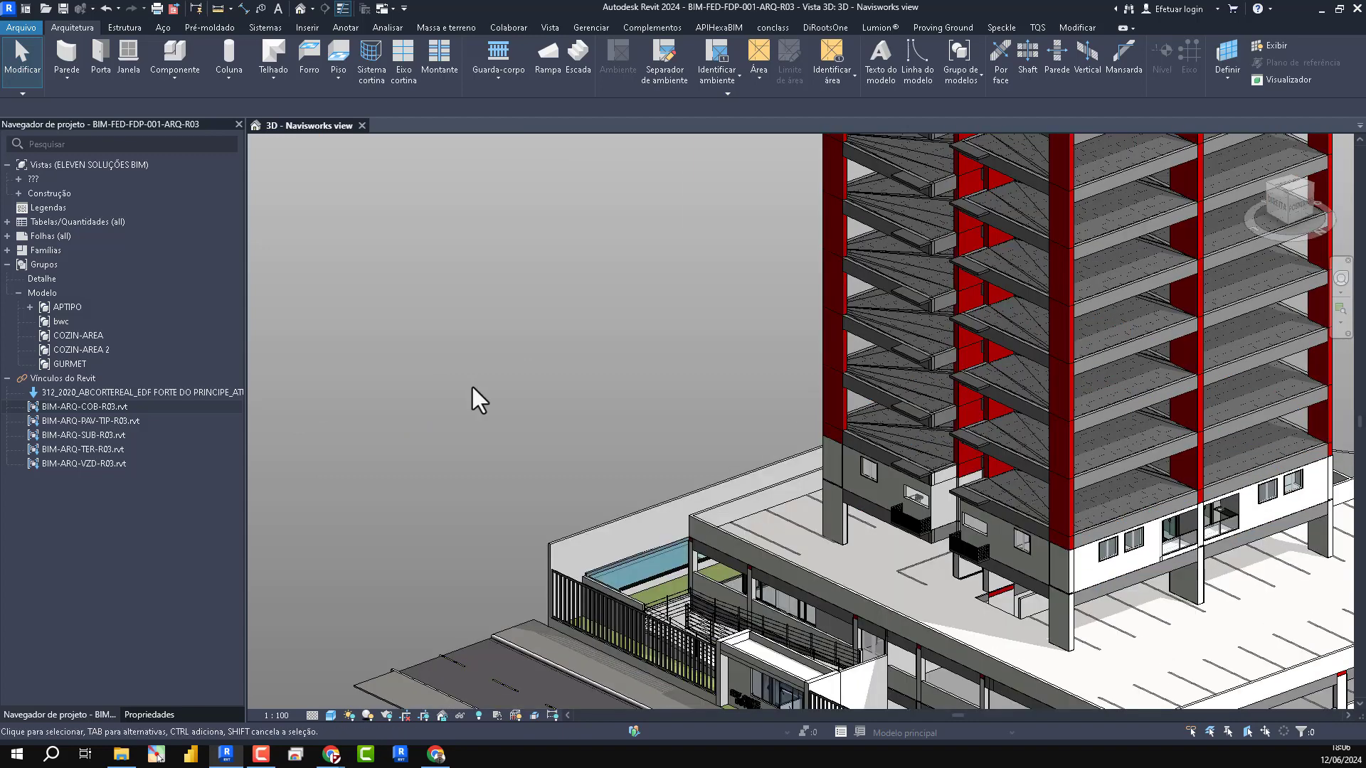
scroll(273, 452, down, 4)
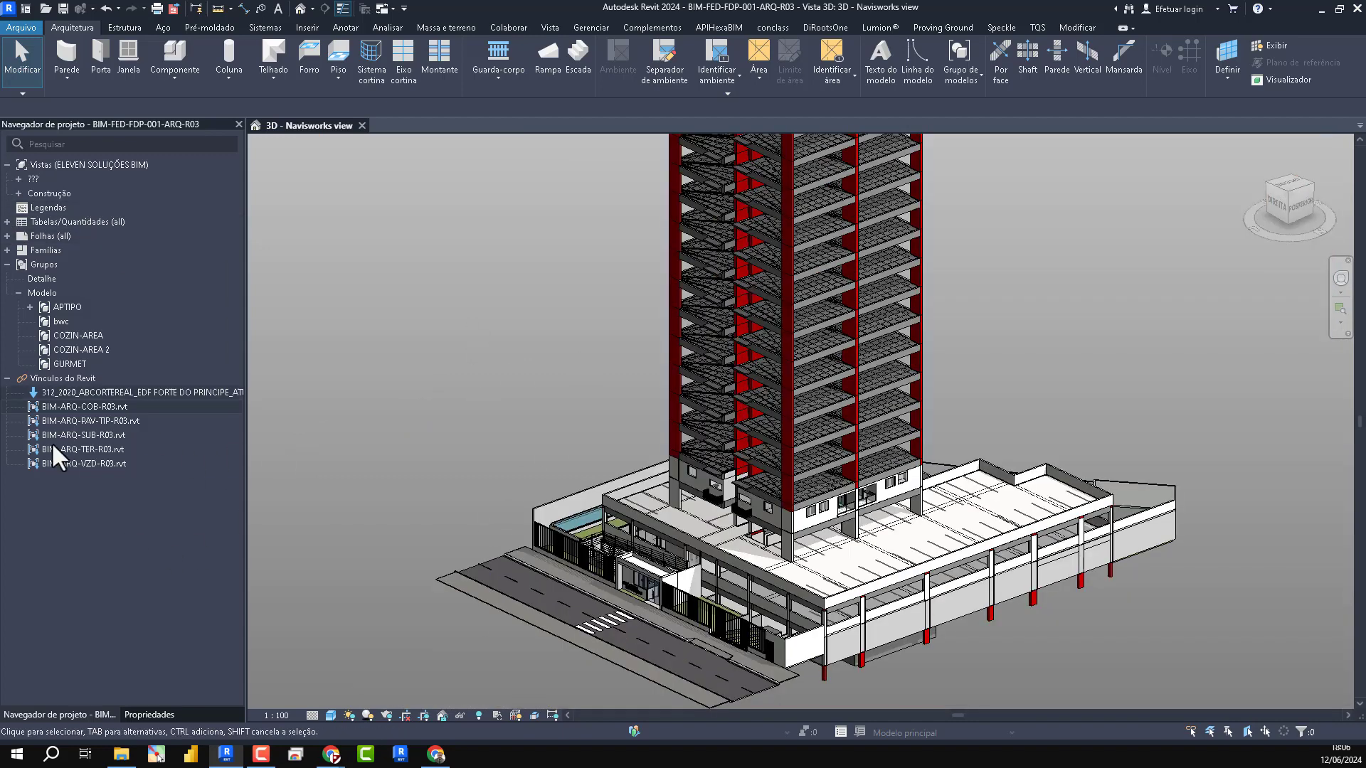
click(19, 179)
click(28, 192)
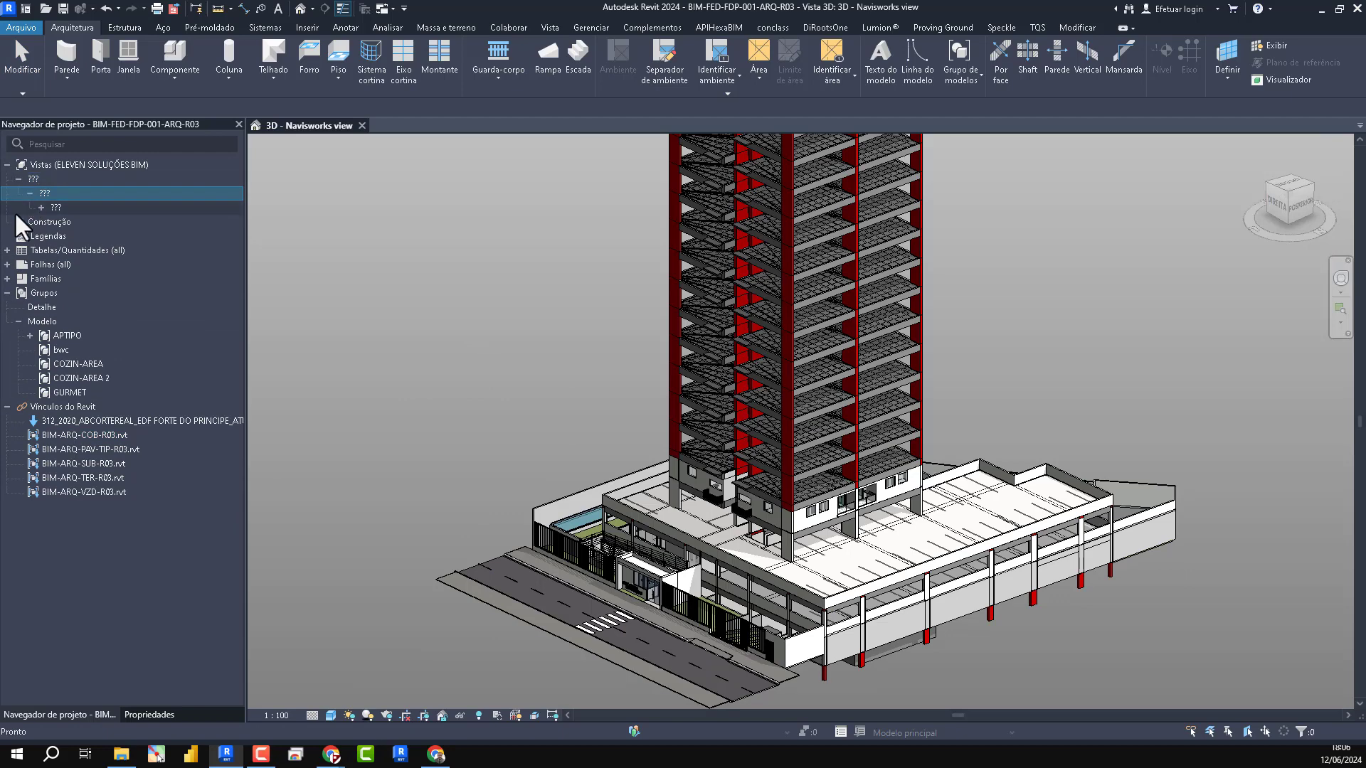
click(15, 217)
scroll(151, 366, down, 7)
click(118, 403)
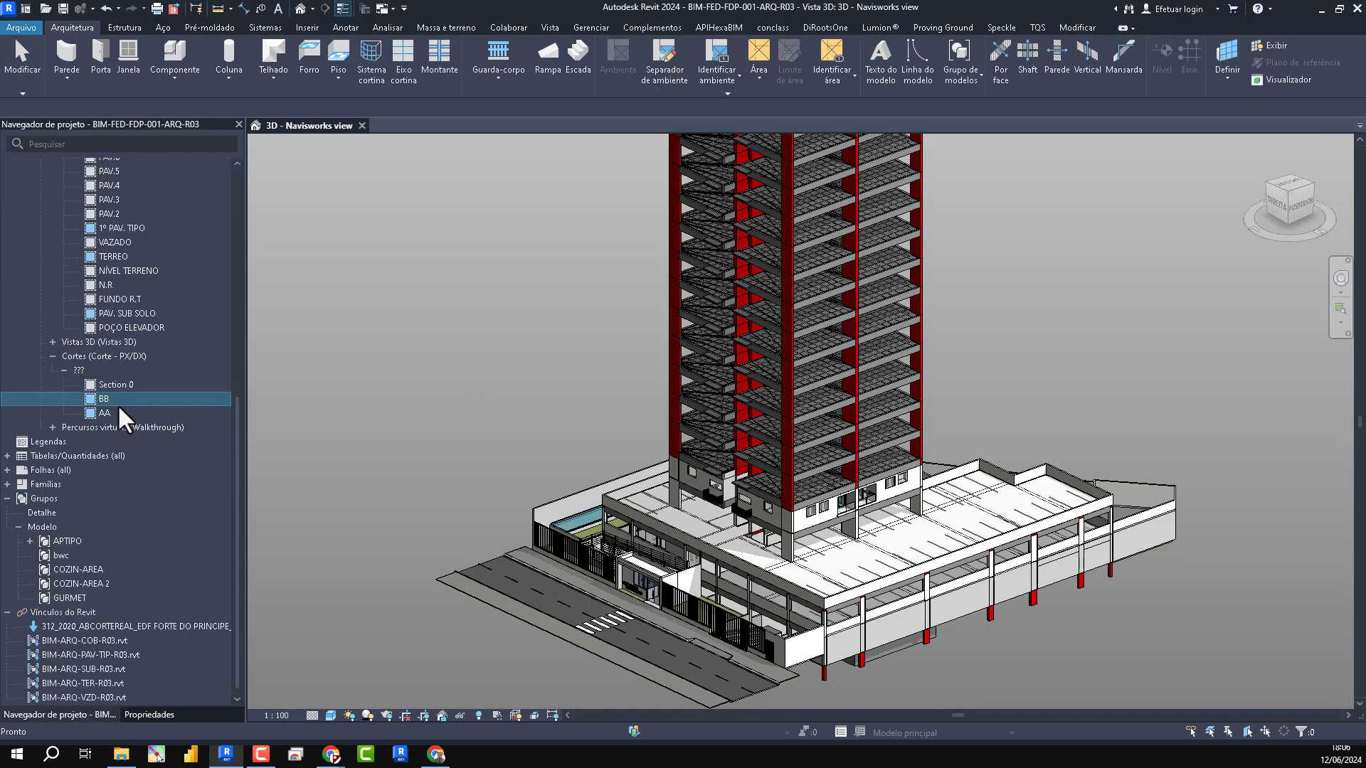
double_click(118, 402)
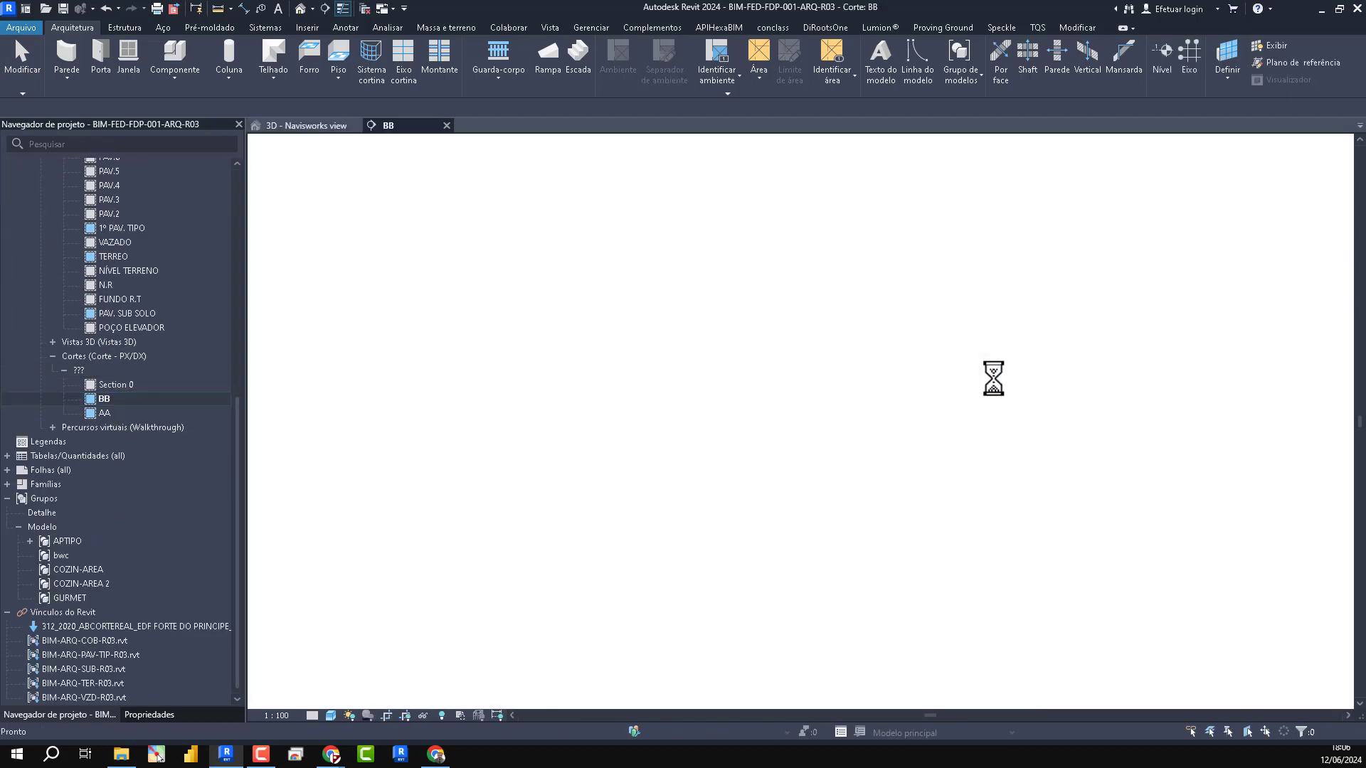
- Copy the BIM-ARQ-PAV-TIP-R03.rvt link to the clipboard and paste it aligned to level PAV.2
scroll(877, 619, up, 3)
scroll(889, 497, up, 2)
click(895, 511)
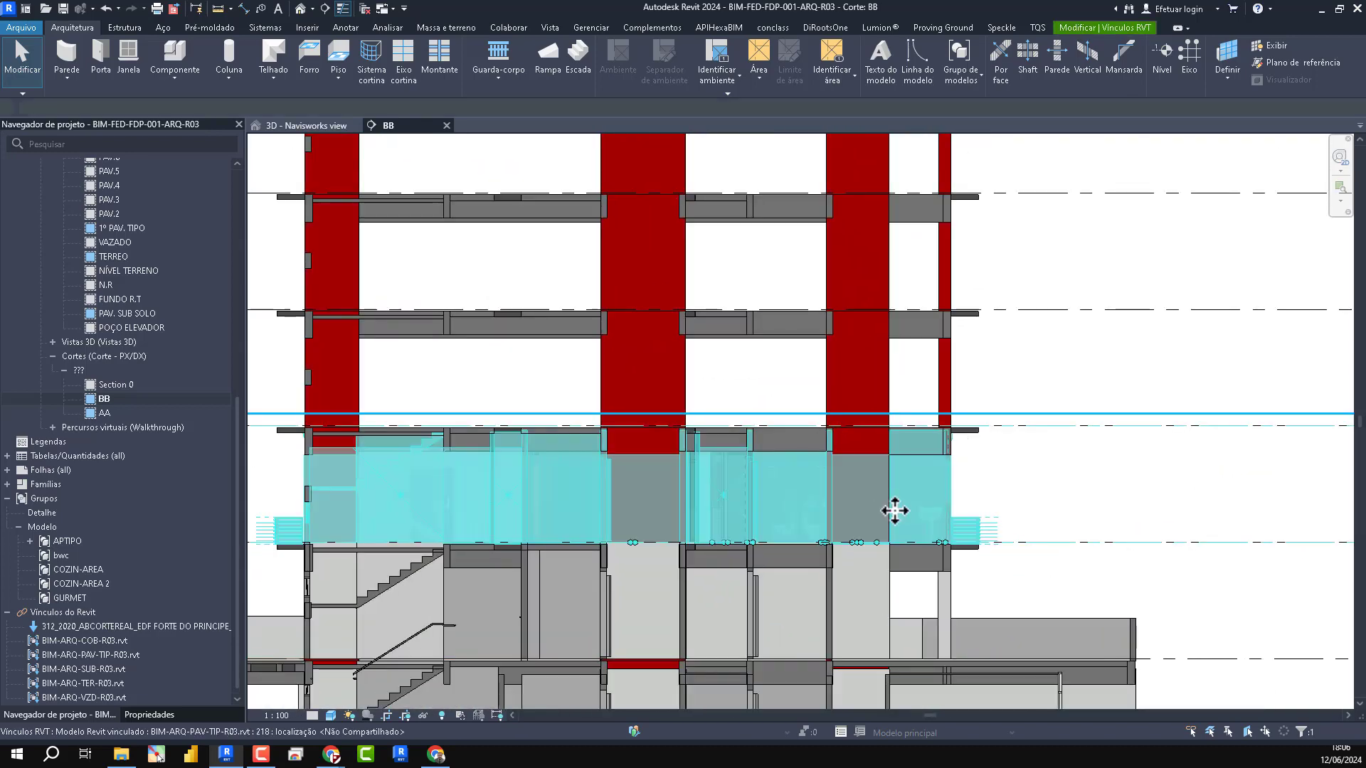
click(1105, 27)
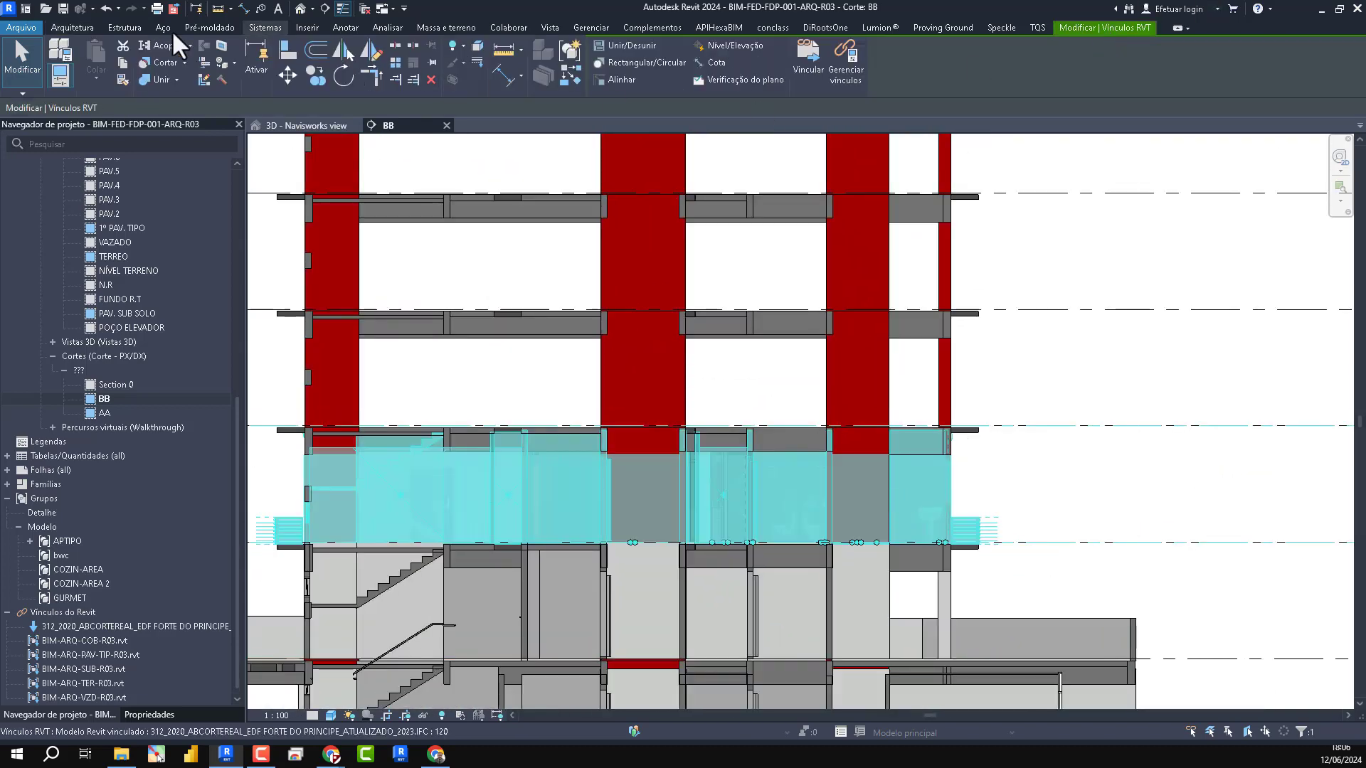
click(122, 62)
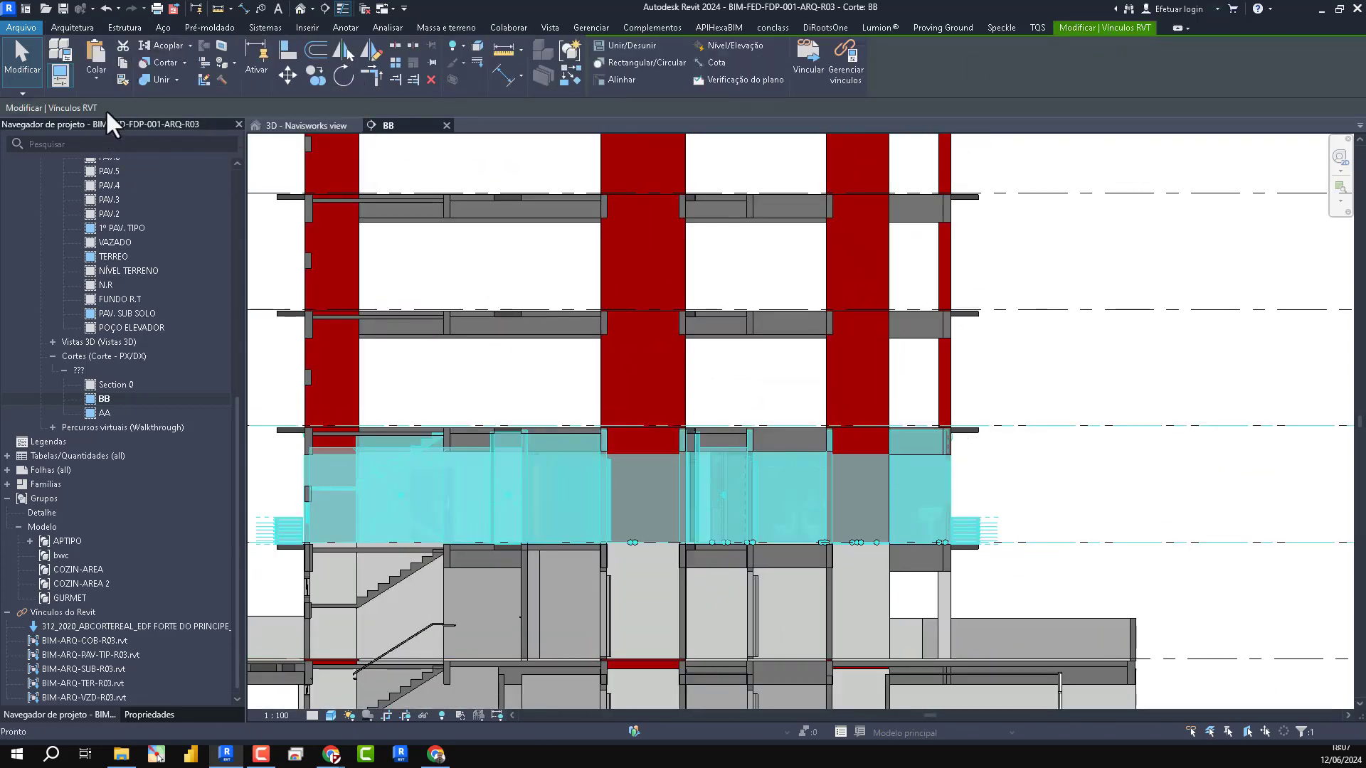
click(97, 78)
click(183, 139)
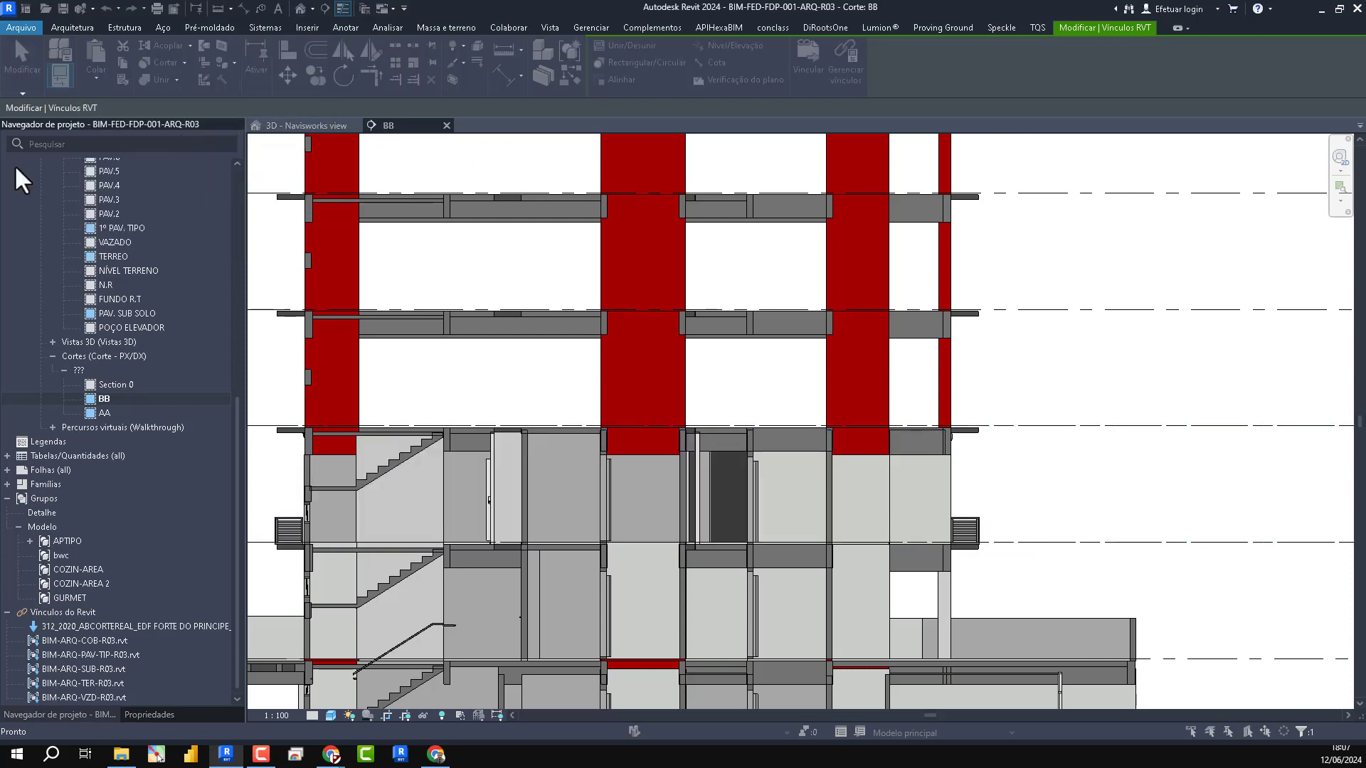
click(1095, 218)
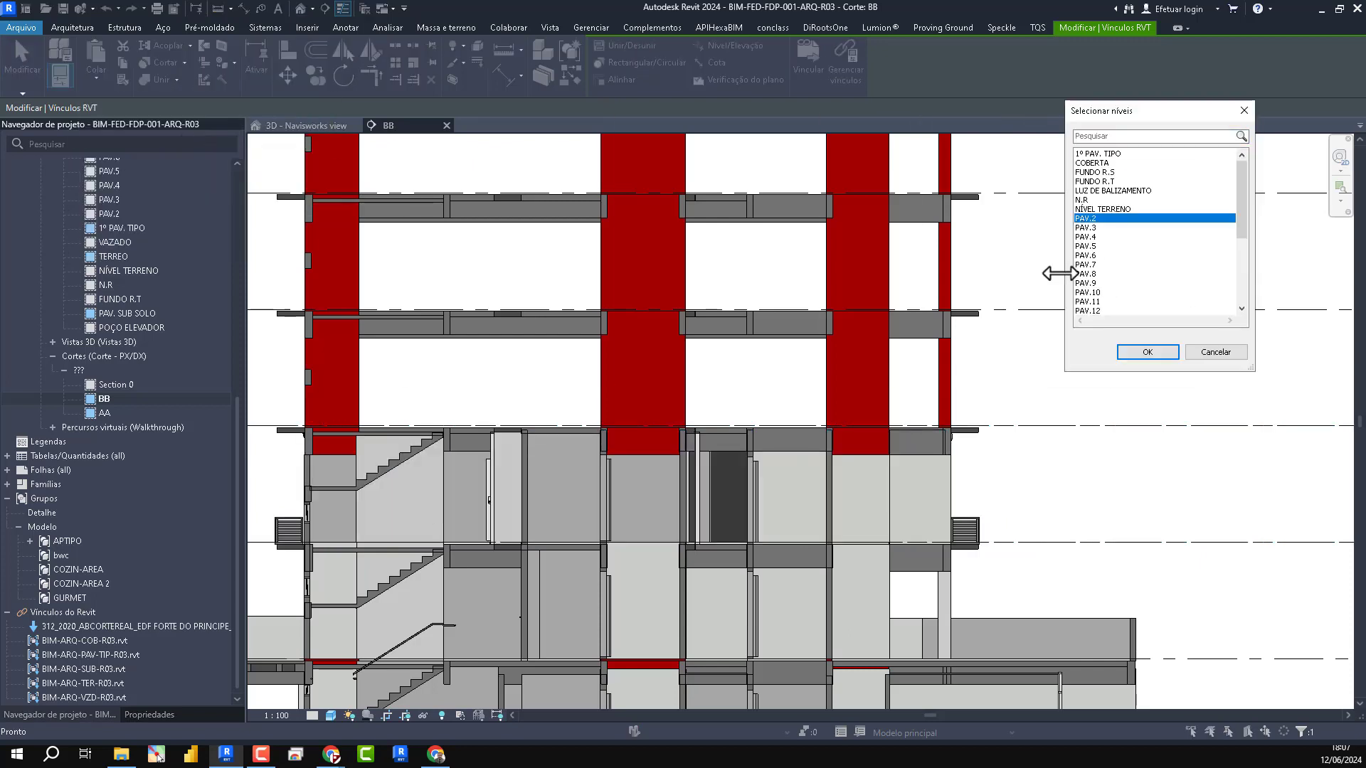
click(1148, 352)
- Examine the pasted typical-floor link and its level markers against the host levels in section BB
scroll(614, 455, down, 2)
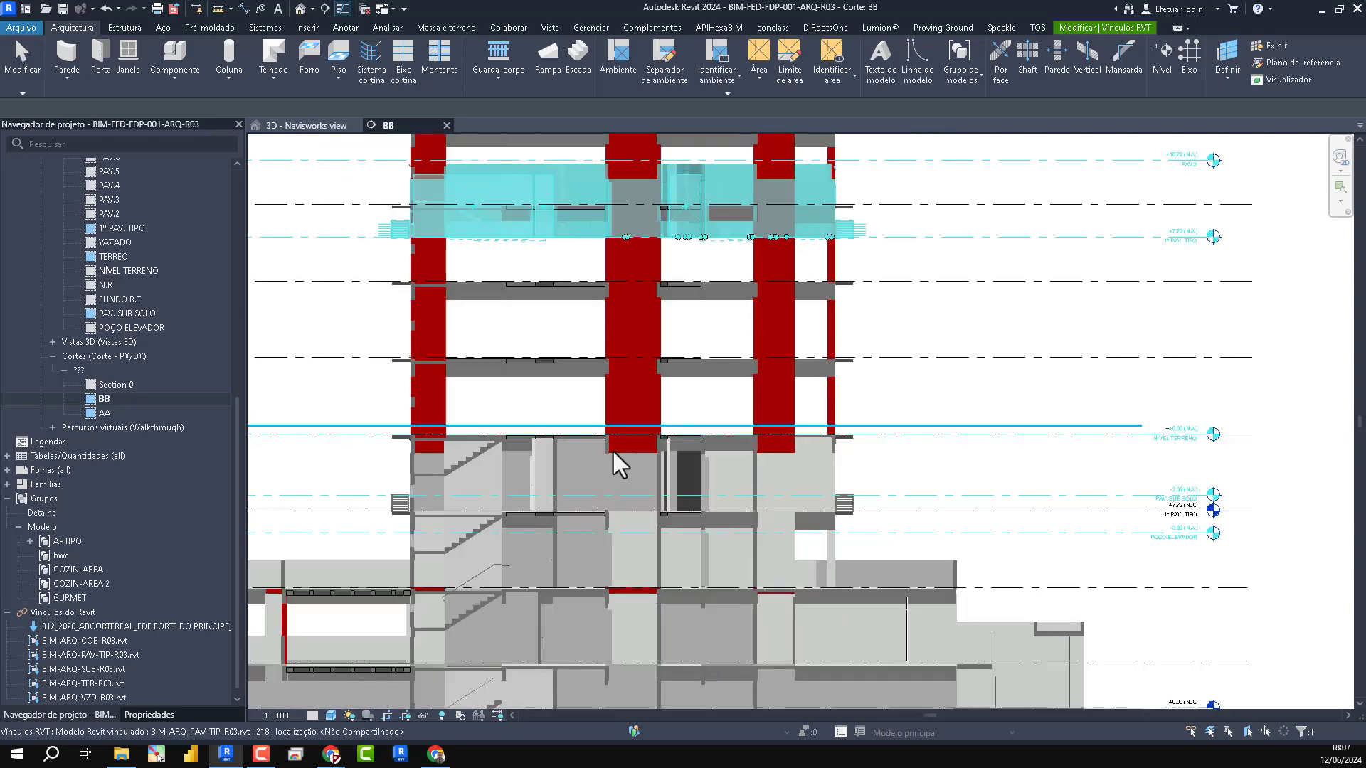
scroll(762, 463, down, 1)
scroll(1158, 616, down, 1)
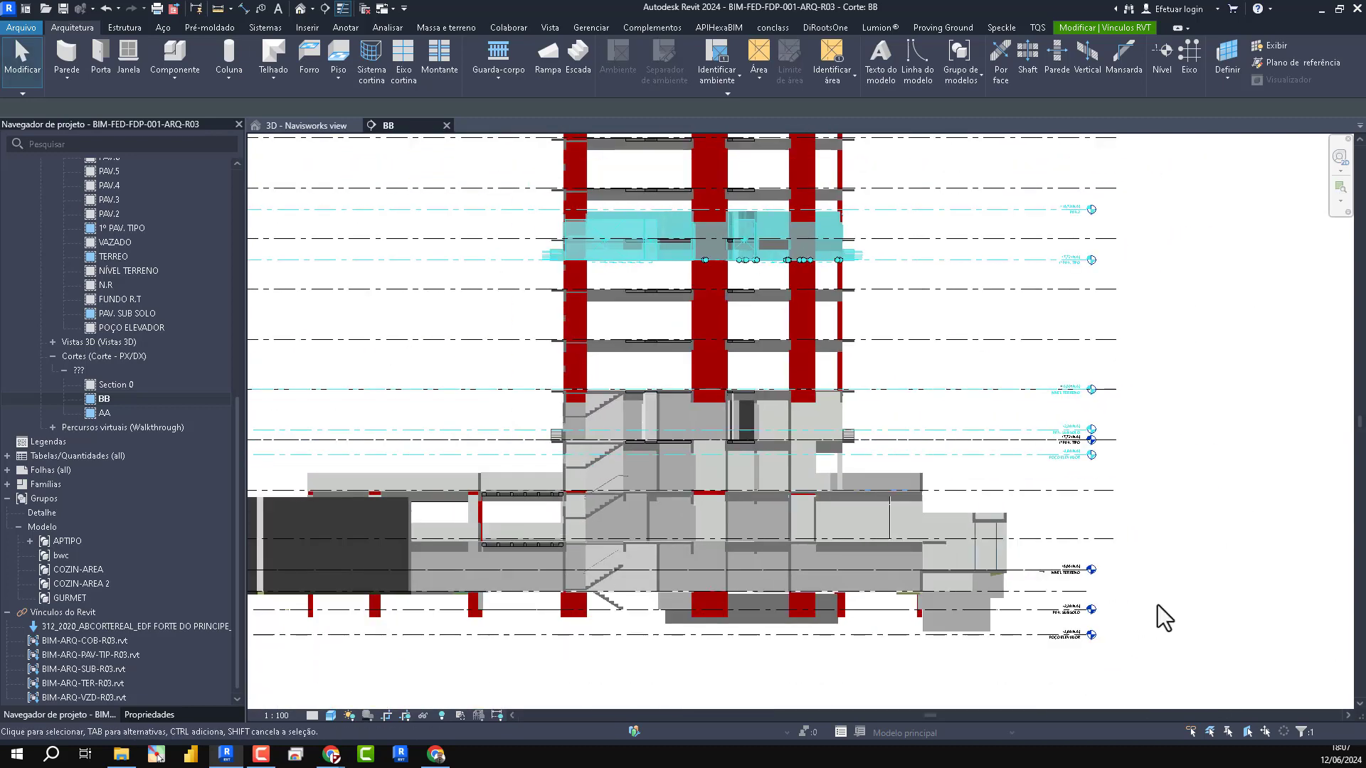
scroll(1101, 470, up, 1)
scroll(1101, 469, up, 4)
scroll(1137, 555, down, 3)
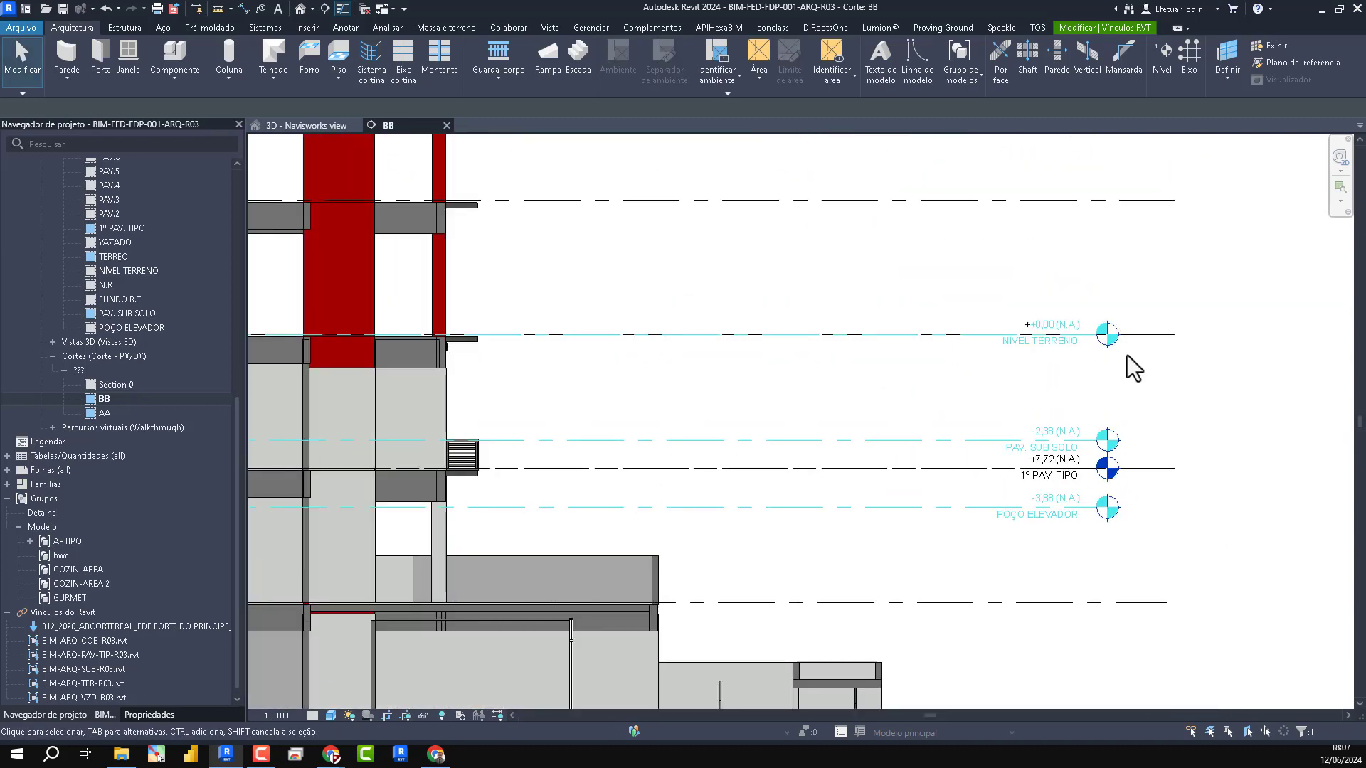
scroll(1128, 362, up, 3)
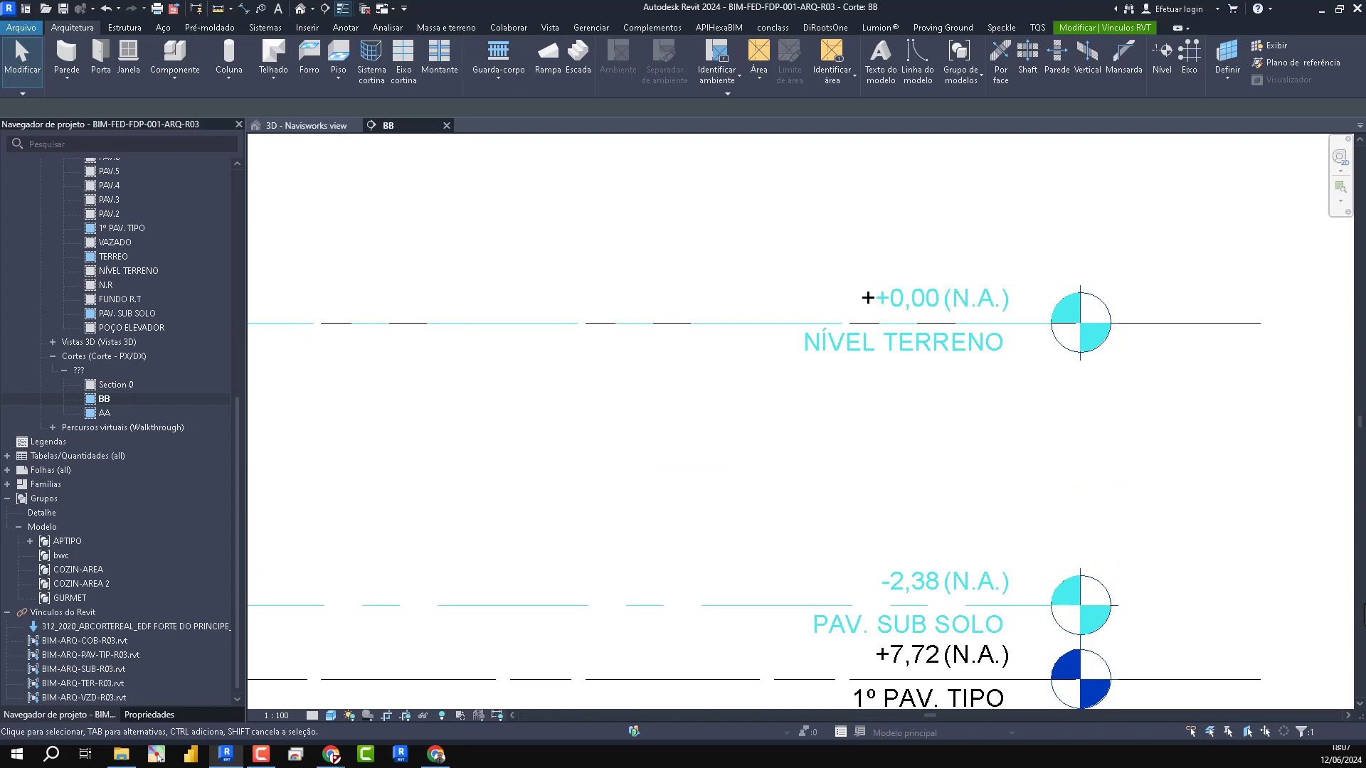
scroll(677, 416, down, 2)
scroll(764, 446, down, 1)
scroll(796, 498, down, 2)
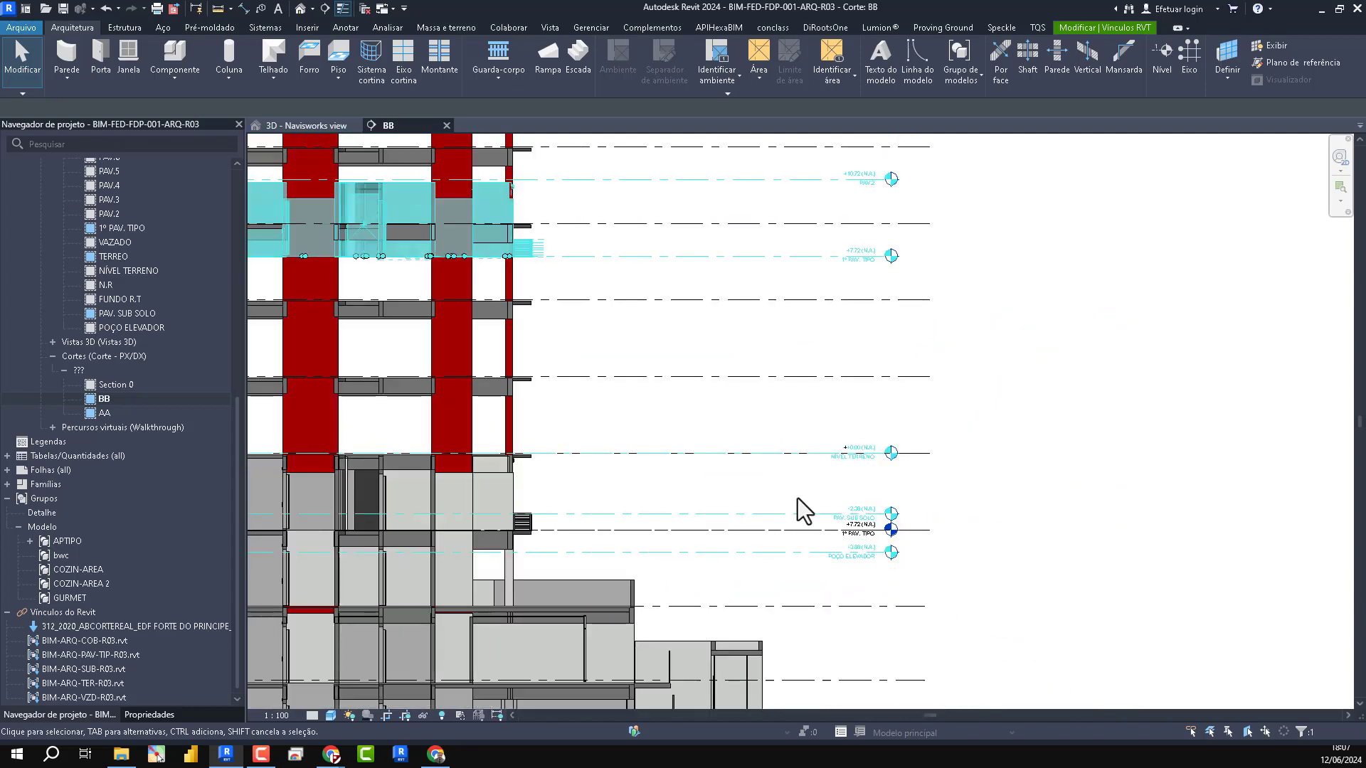
- Undo the level-aligned paste and copy the original typical-floor link straight up to the next floor level line
scroll(797, 498, up, 2)
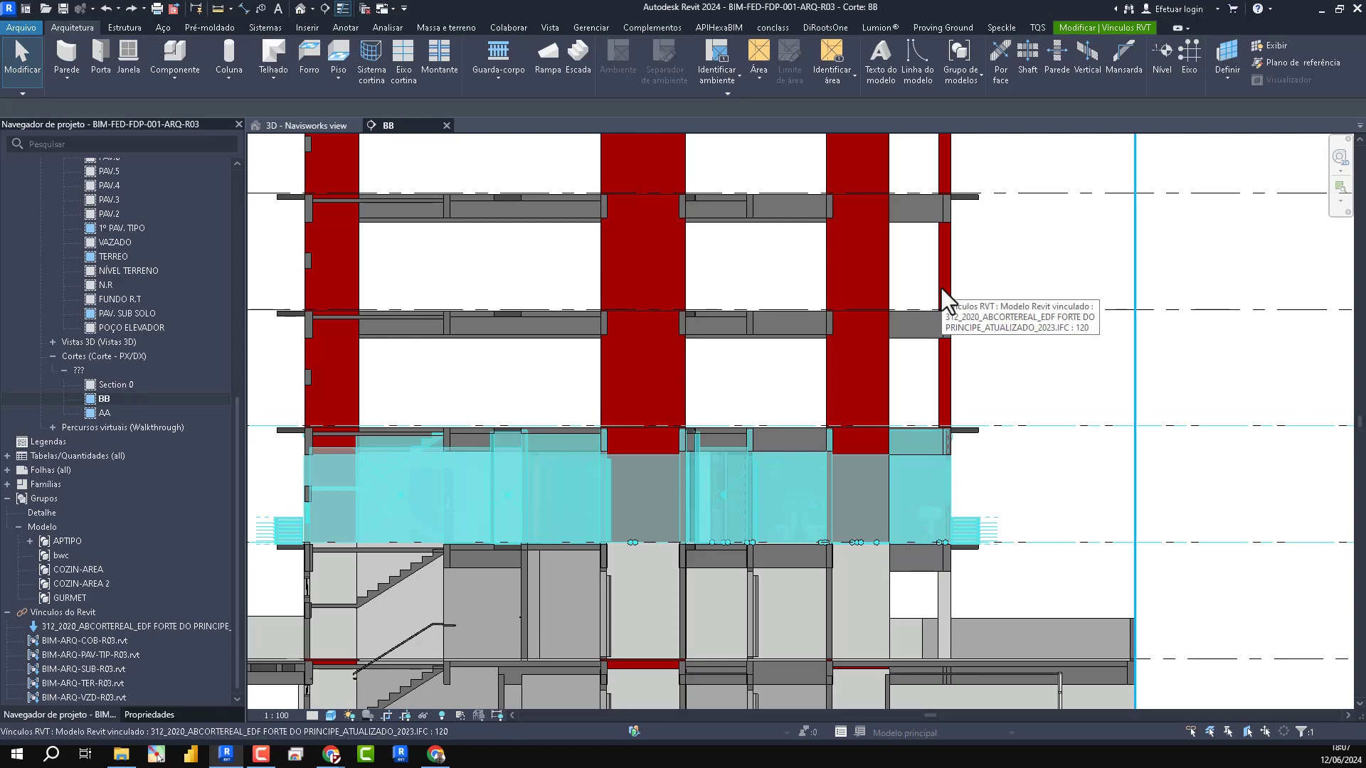
scroll(991, 512, up, 3)
scroll(869, 527, down, 1)
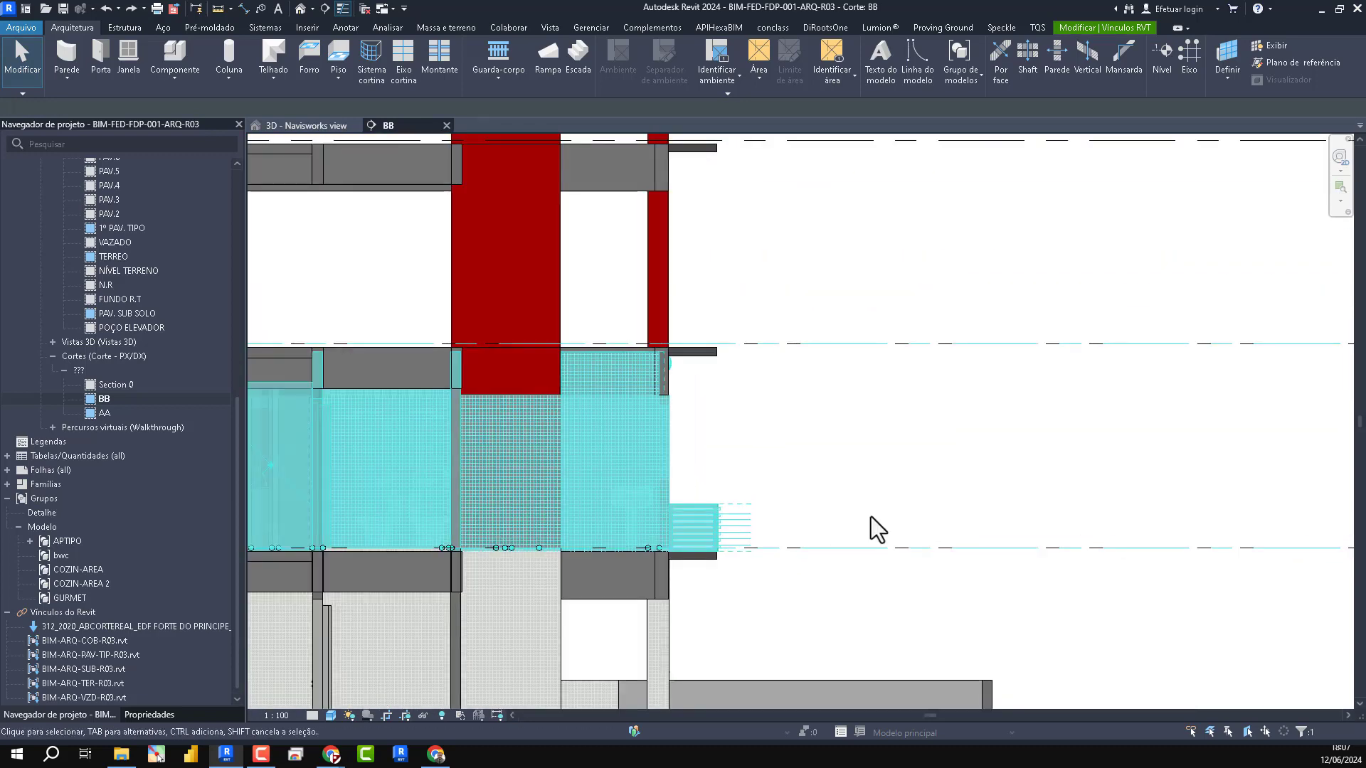
scroll(870, 516, down, 1)
key(m)
key(v)
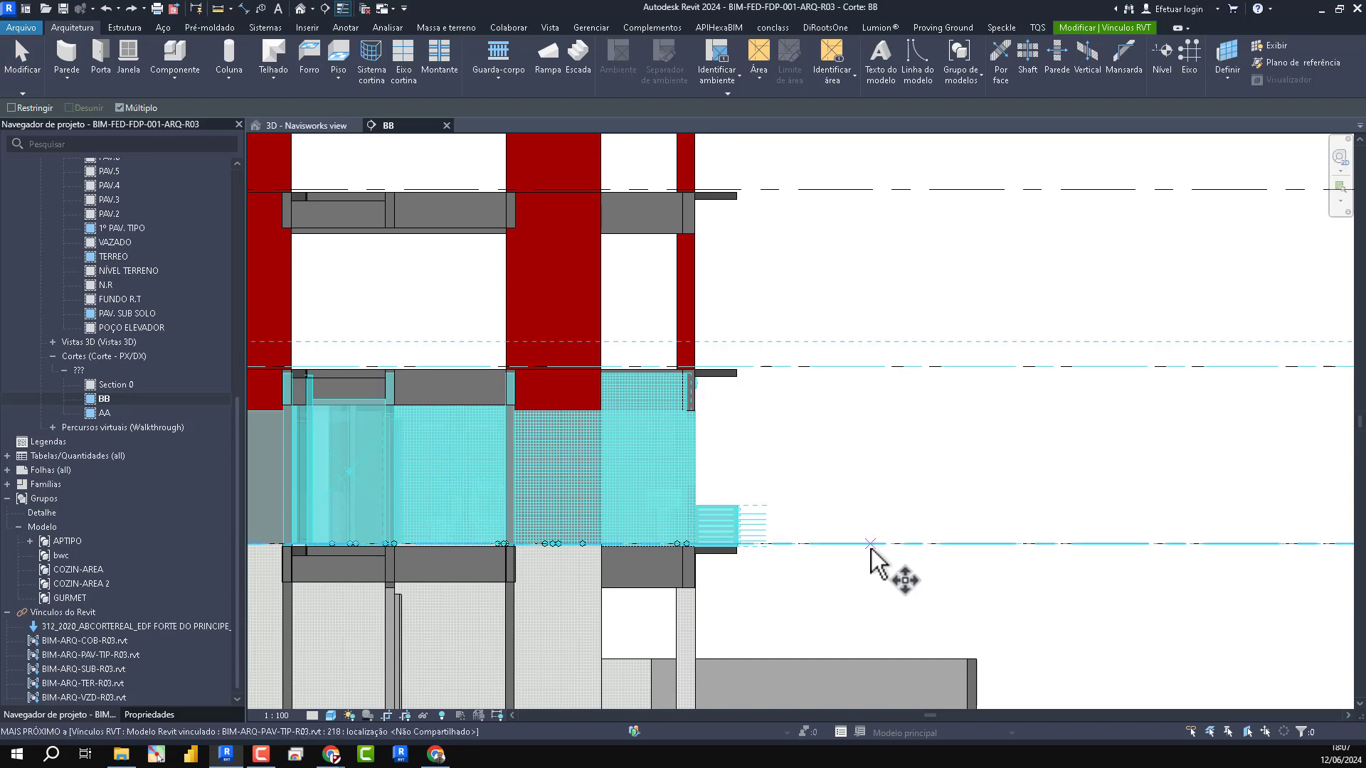
click(870, 545)
click(871, 367)
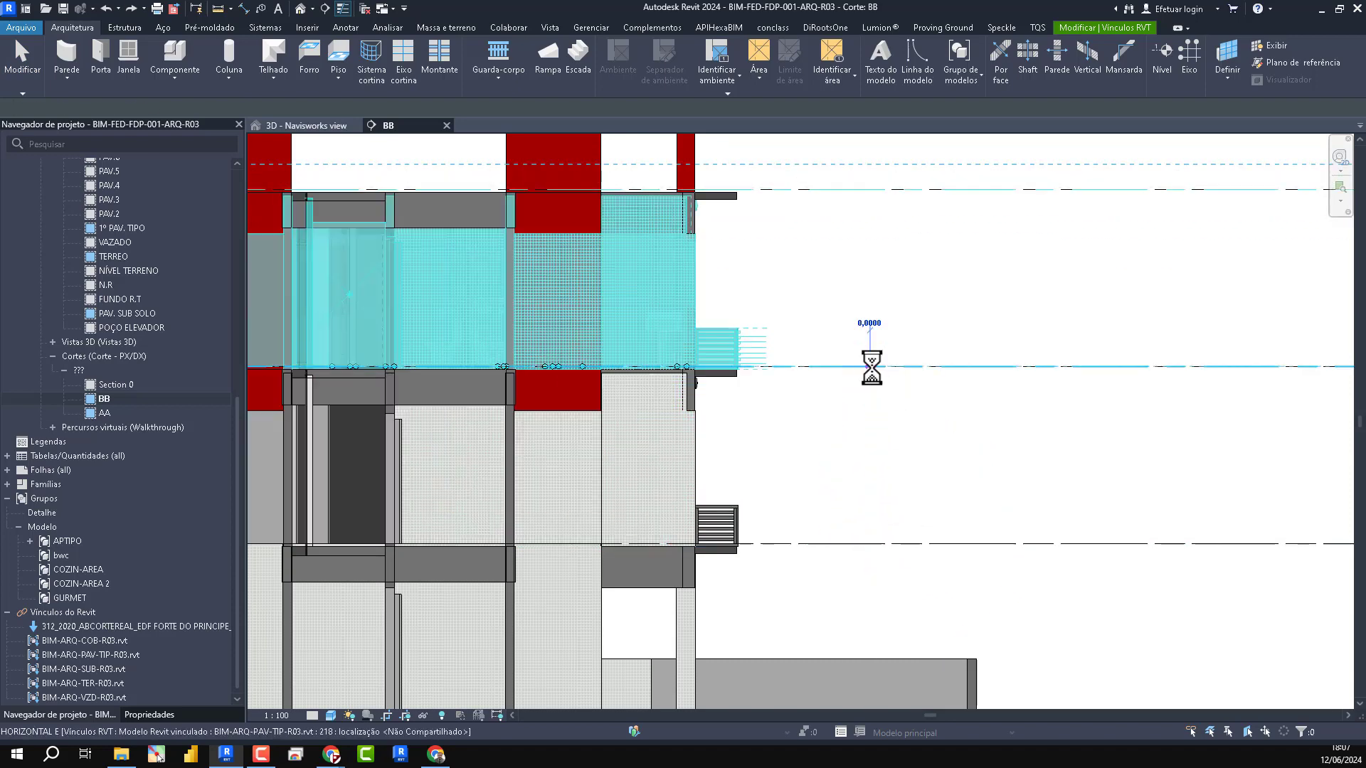
key(Escape)
- Array the upper typical-floor link copy vertically up the tower with 19 instances spaced 3 m, one floor level apart
scroll(925, 398, down, 3)
middle_drag(937, 416, 1131, 473)
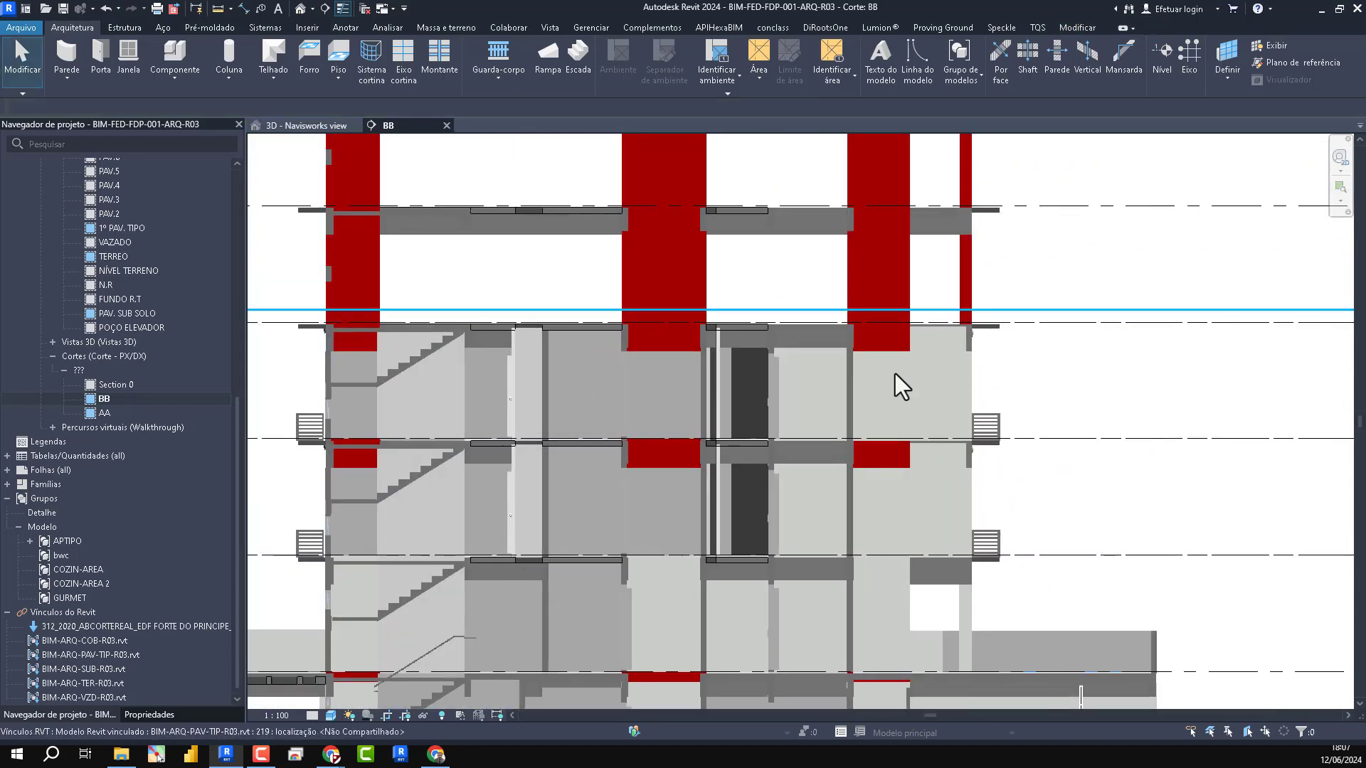
click(895, 374)
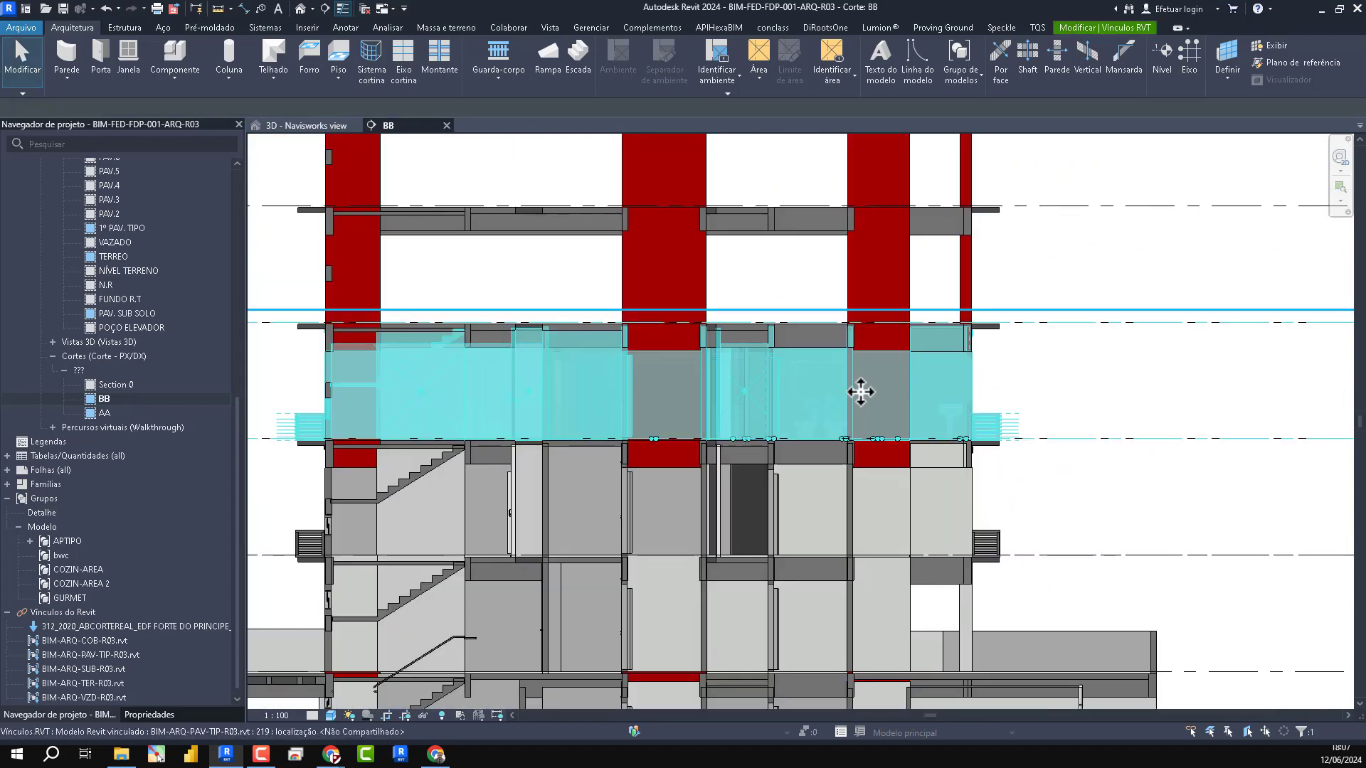
click(1099, 27)
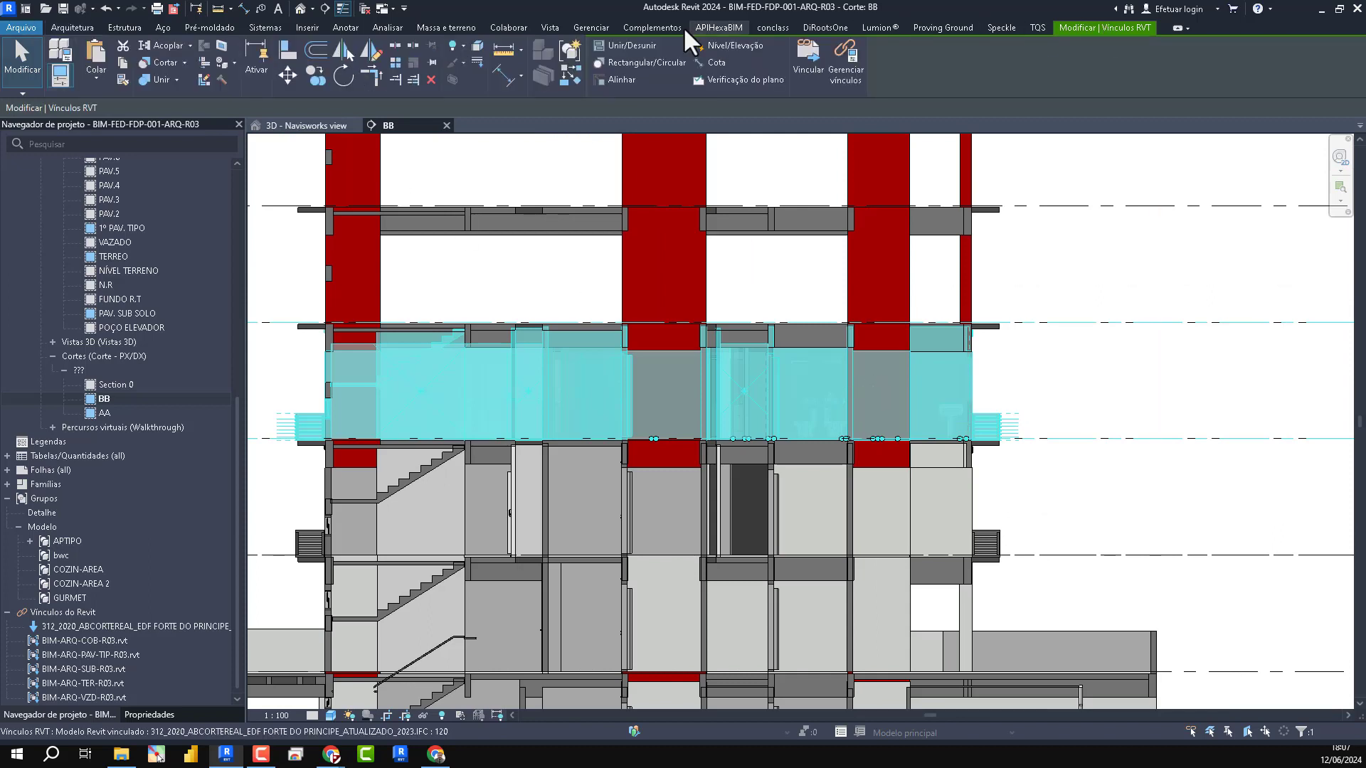
click(396, 61)
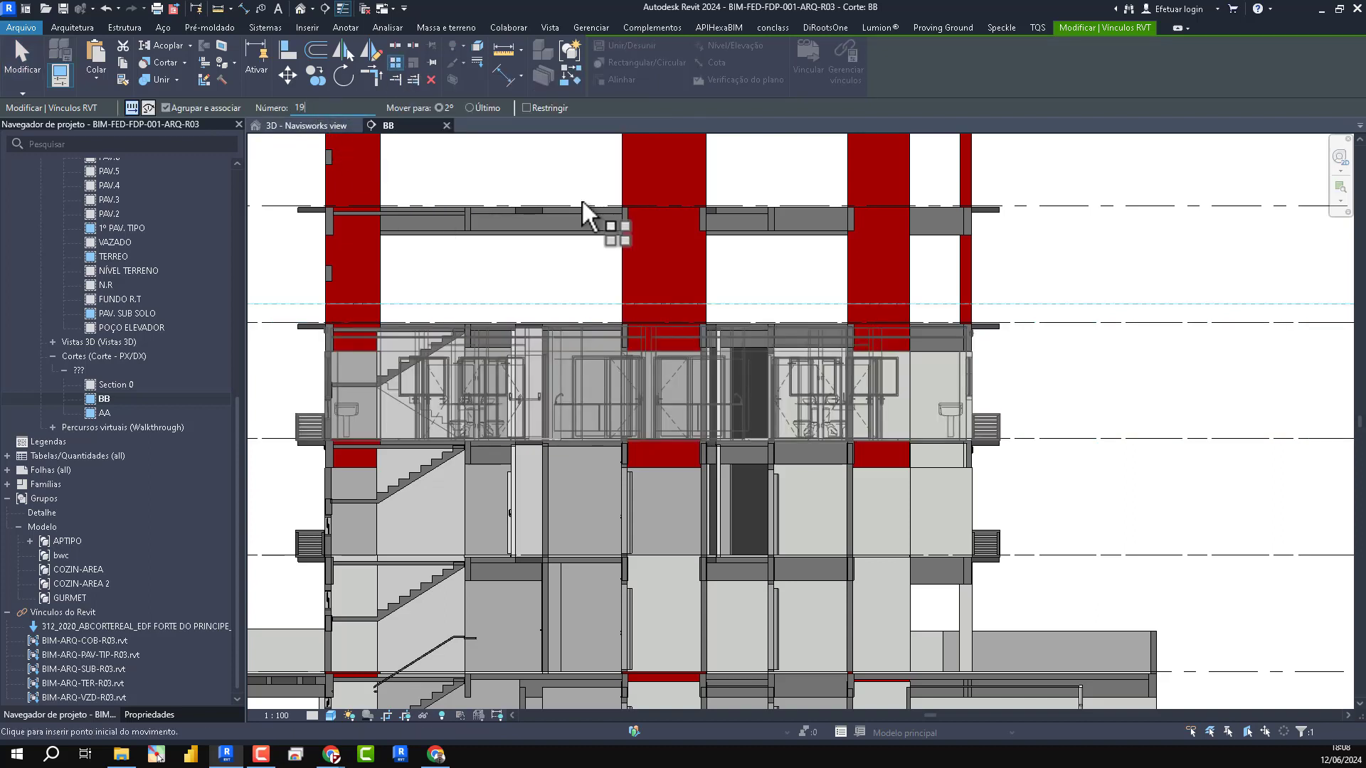
click(1066, 437)
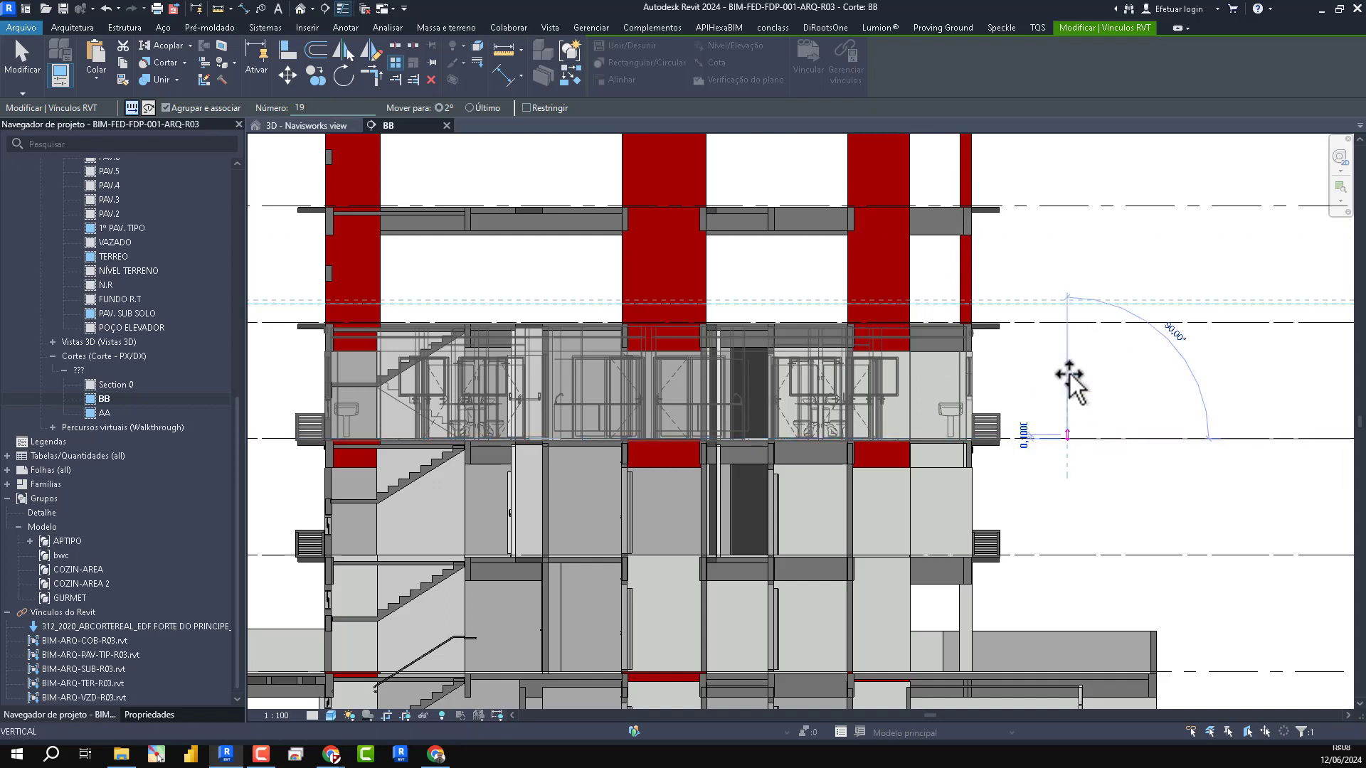
click(1067, 324)
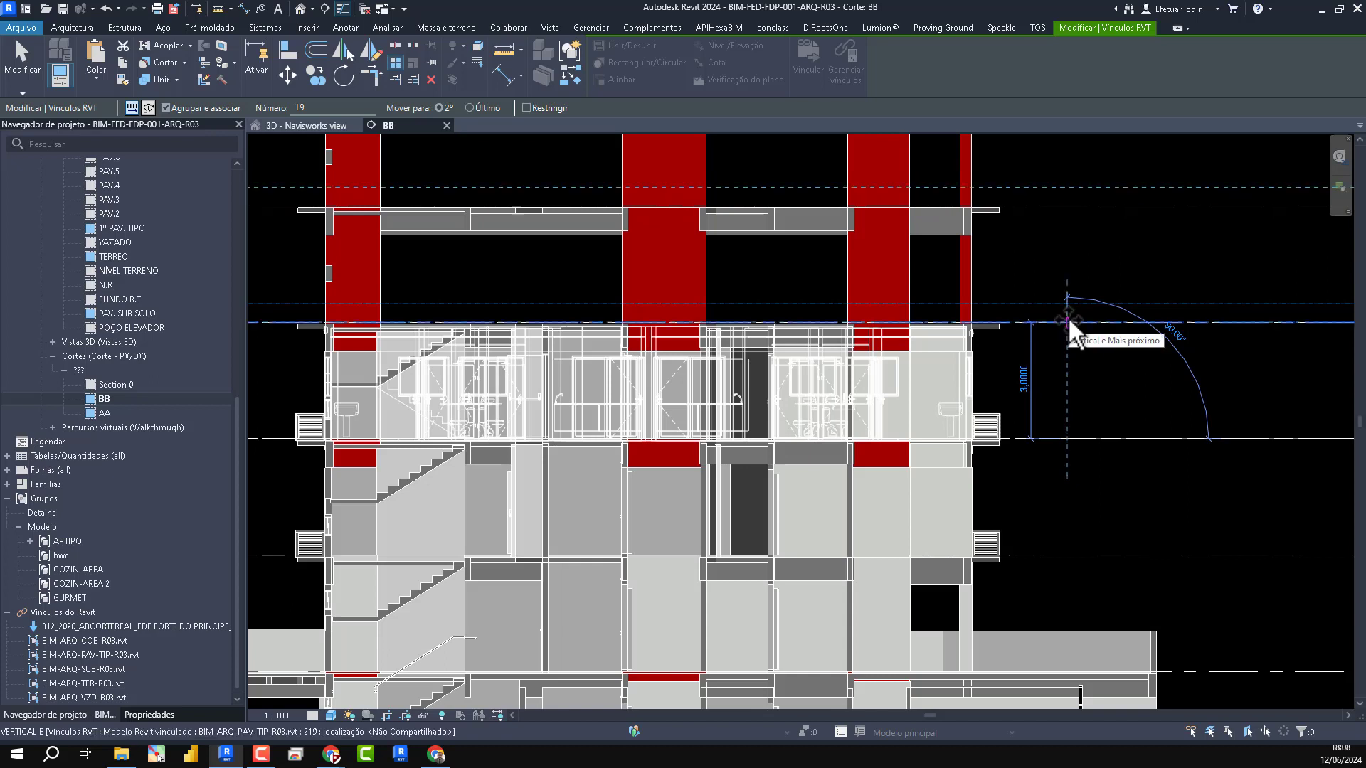
click(1068, 323)
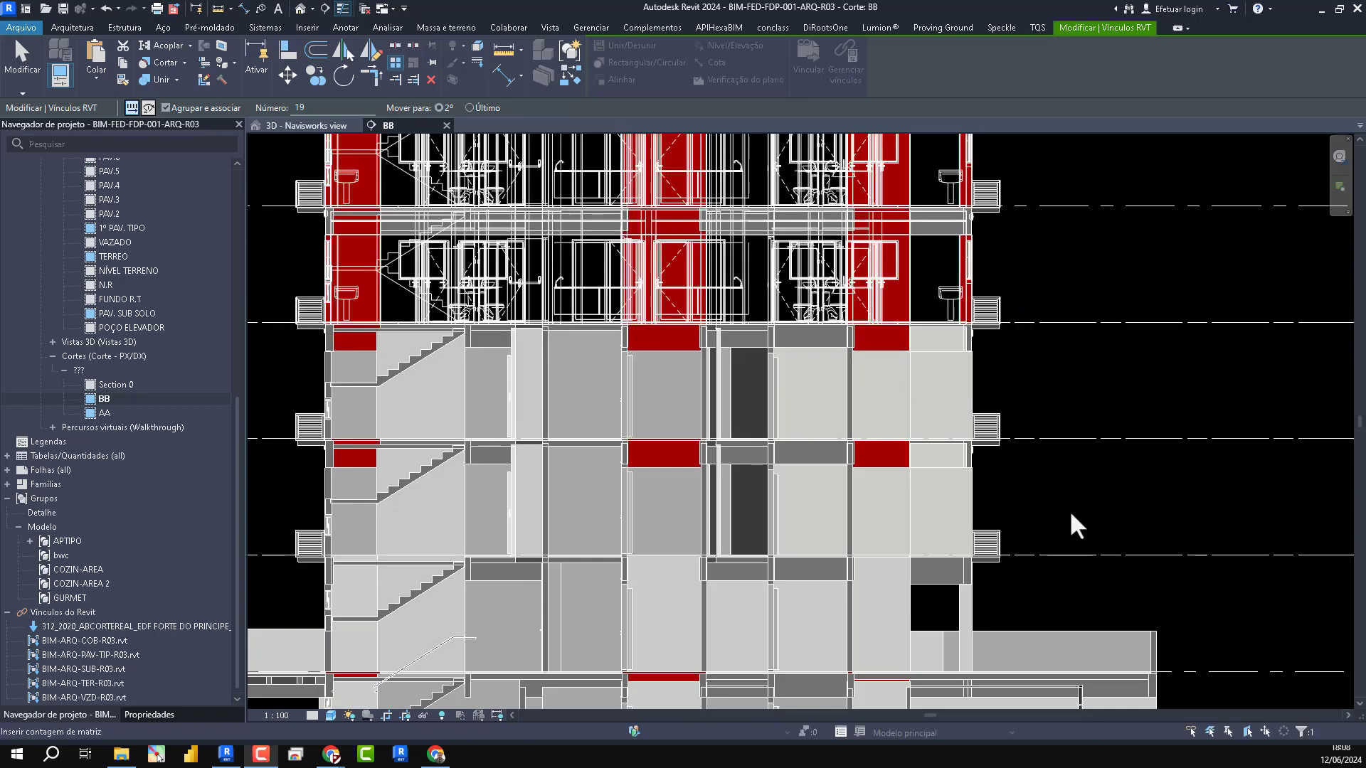
scroll(1069, 510, down, 3)
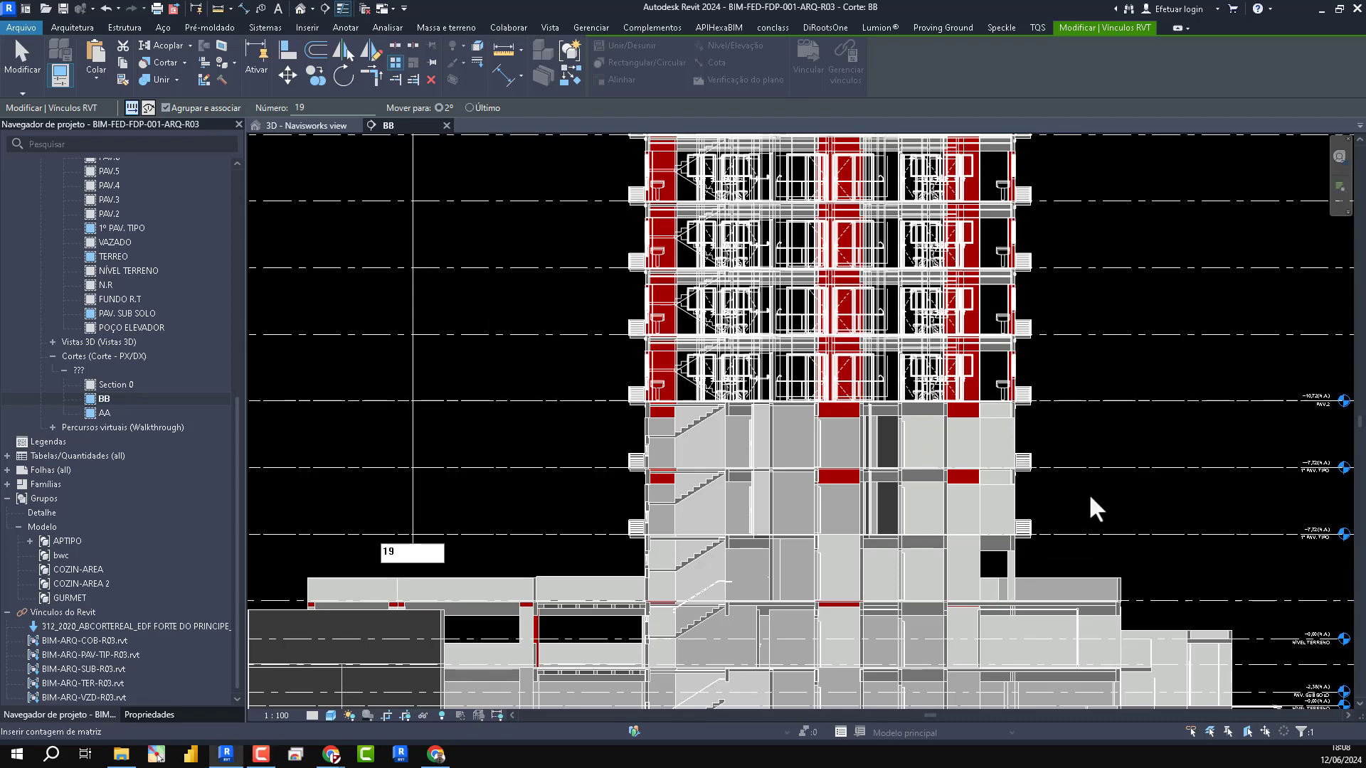
key(Return)
click(1077, 517)
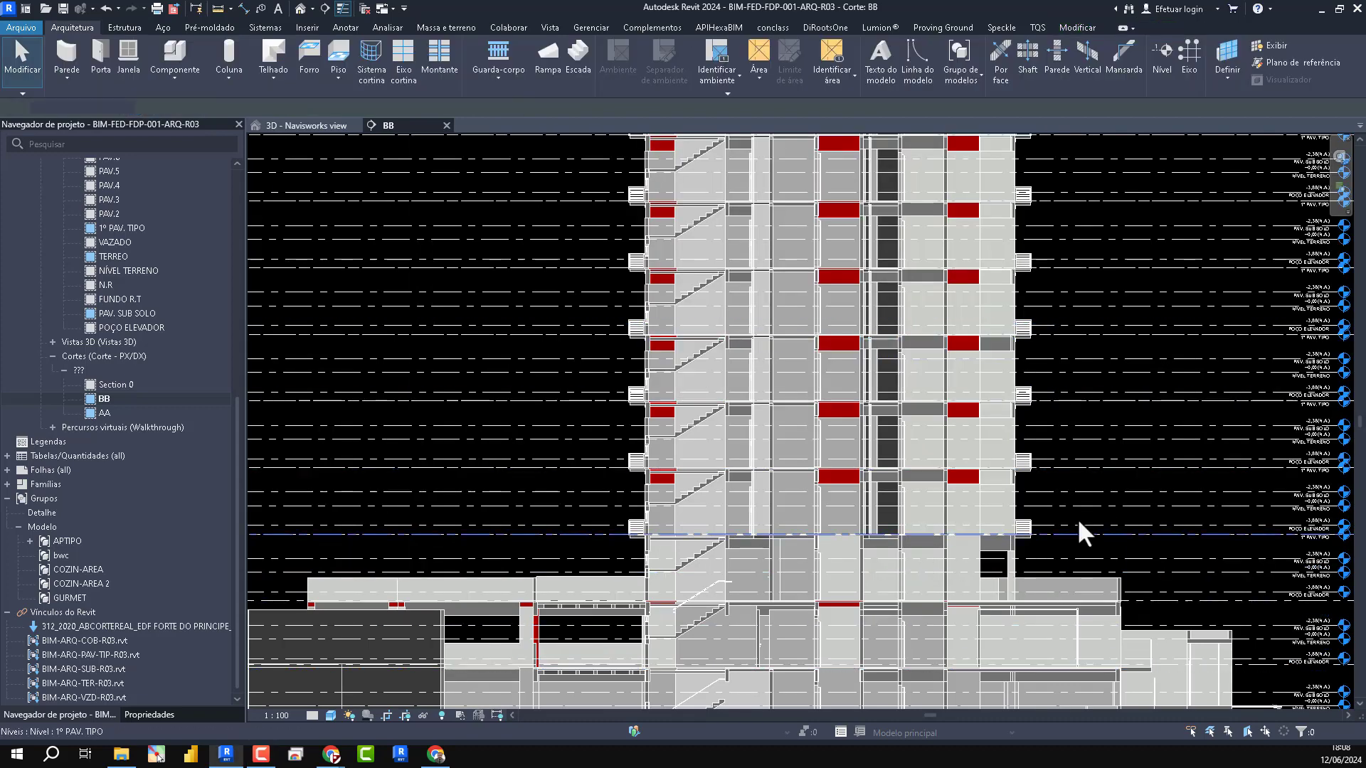
middle_click(1105, 526)
middle_click(1105, 526)
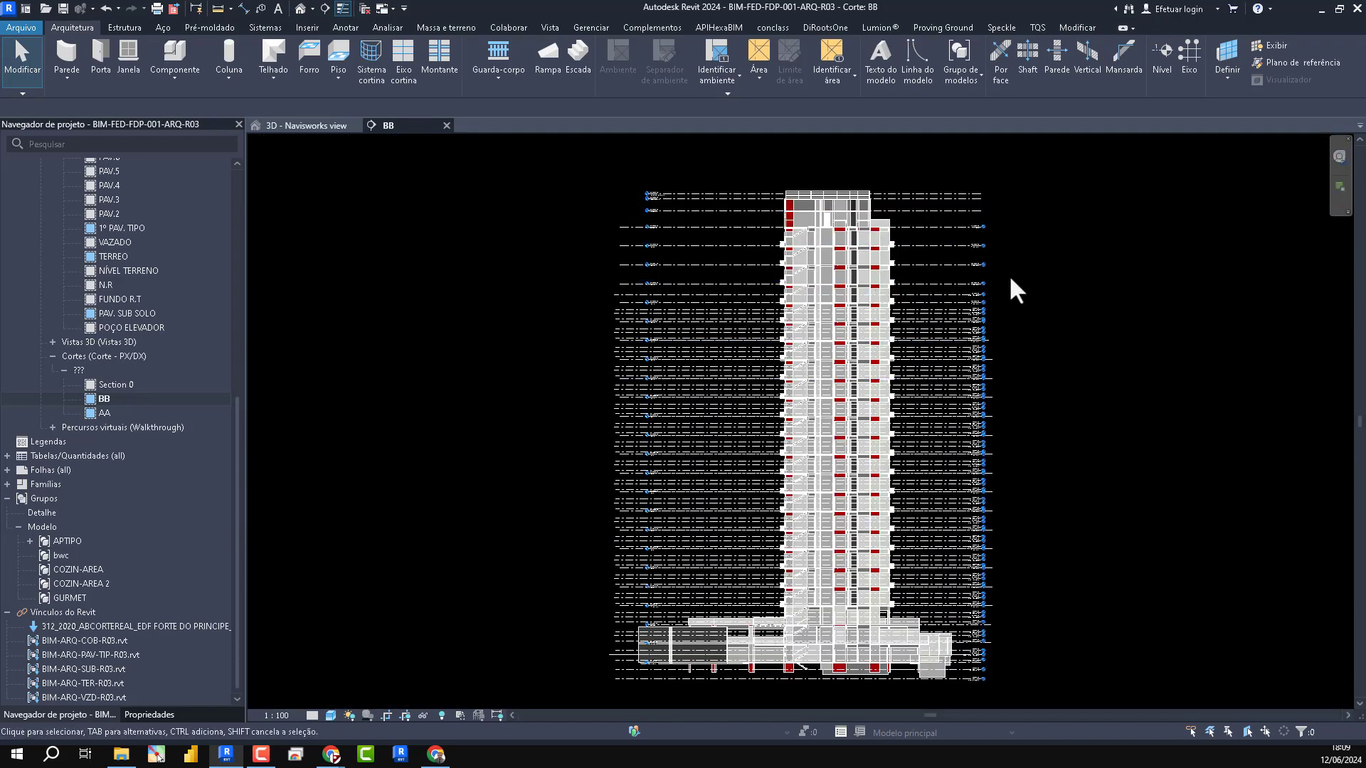
key(v)
key(g)
click(776, 66)
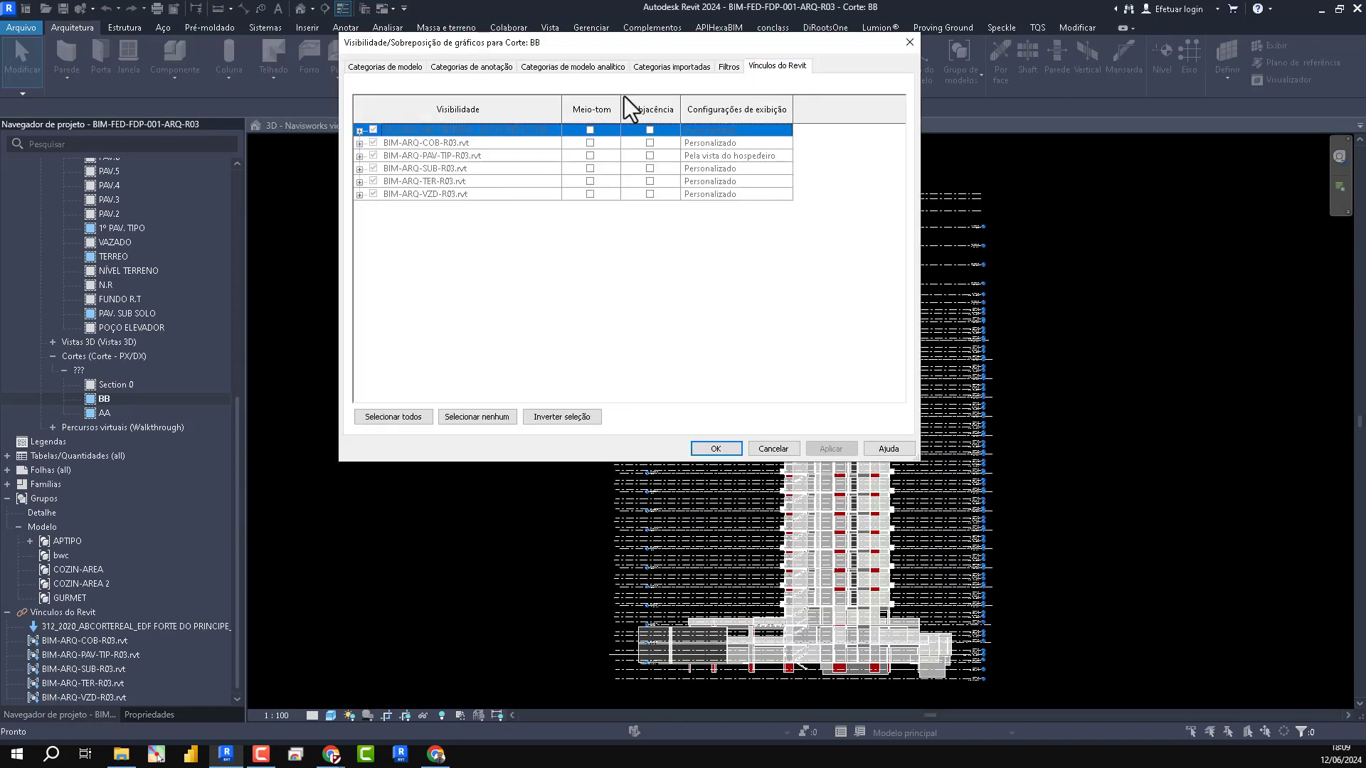
key(Escape)
- Open the Revit link visibility overrides of the eleven-corte view template assigned to section BB
click(132, 714)
scroll(135, 560, down, 4)
click(178, 439)
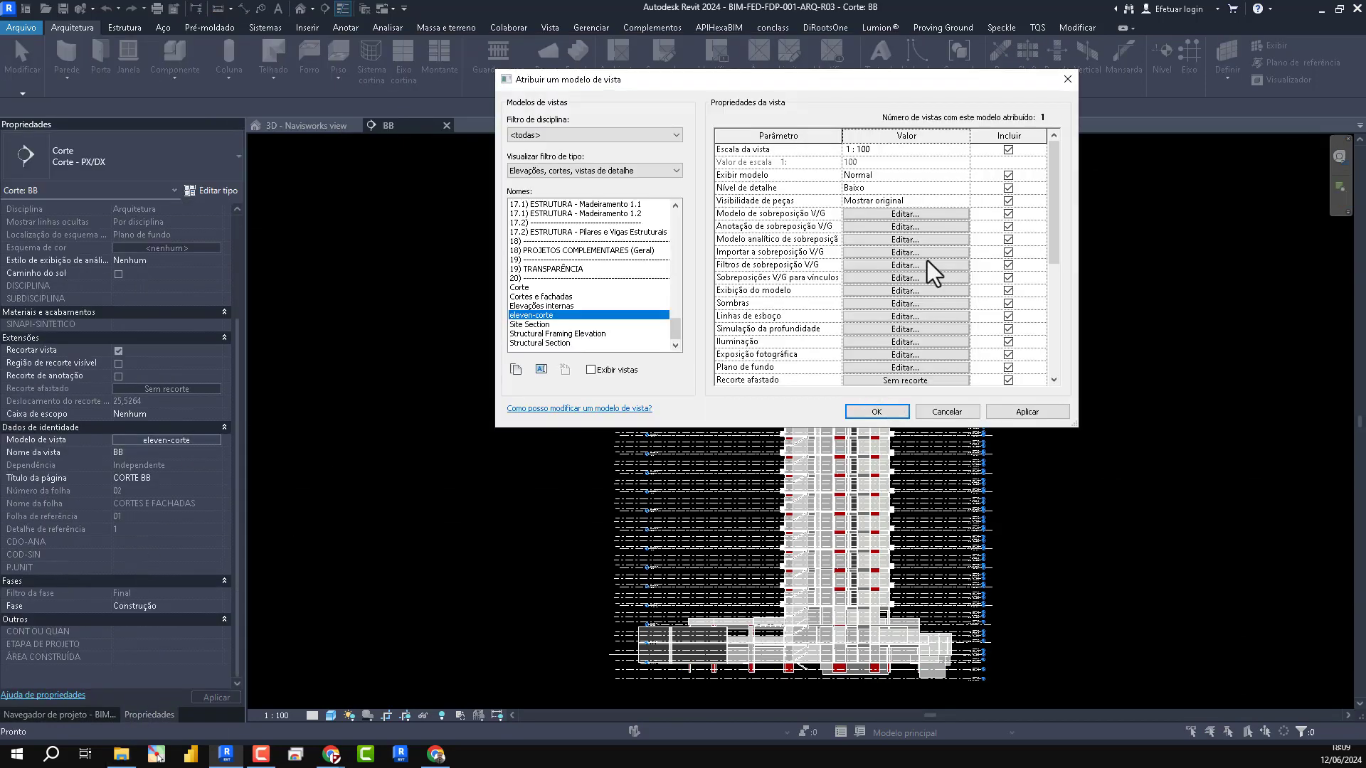
click(928, 261)
click(776, 66)
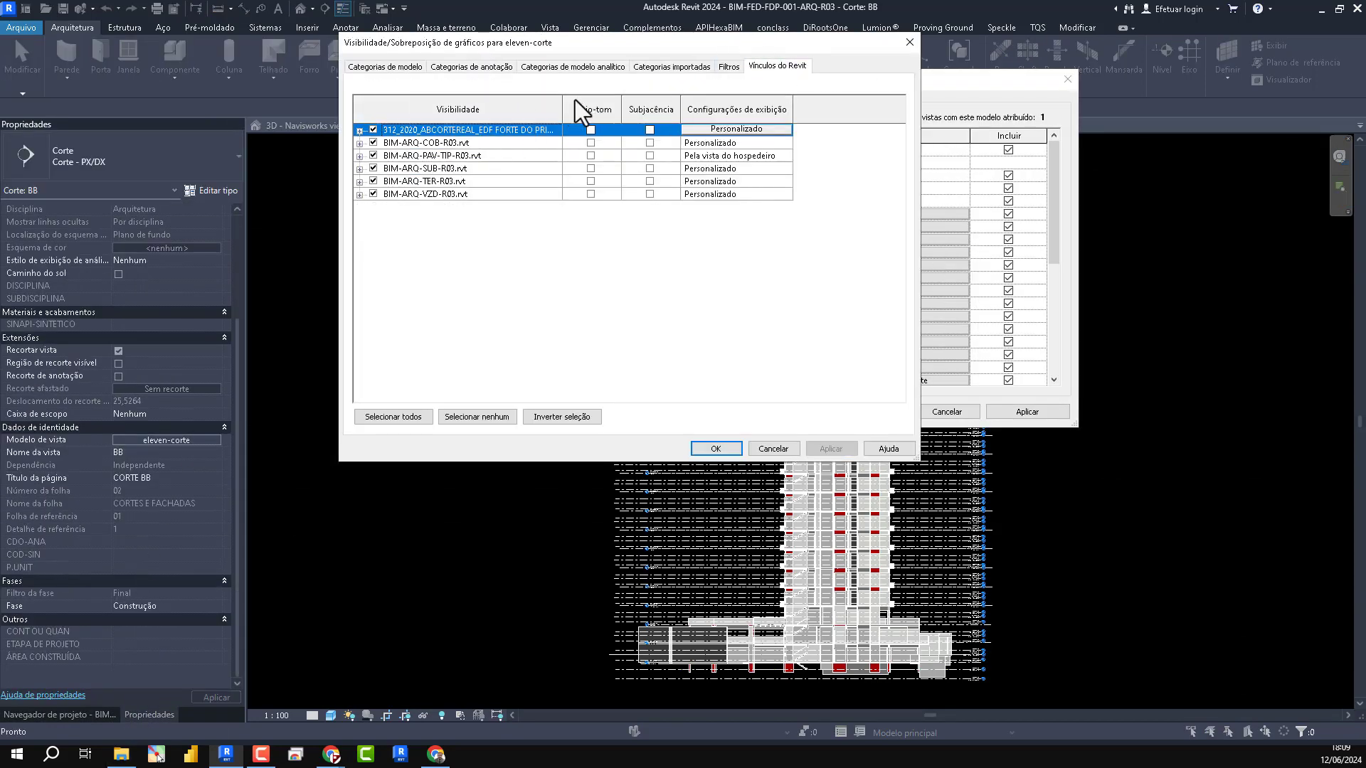
- Set the display settings of the BIM-ARQ-PAV-TIP-R03.rvt link to custom in the view template
drag(562, 105, 720, 107)
click(562, 155)
click(873, 155)
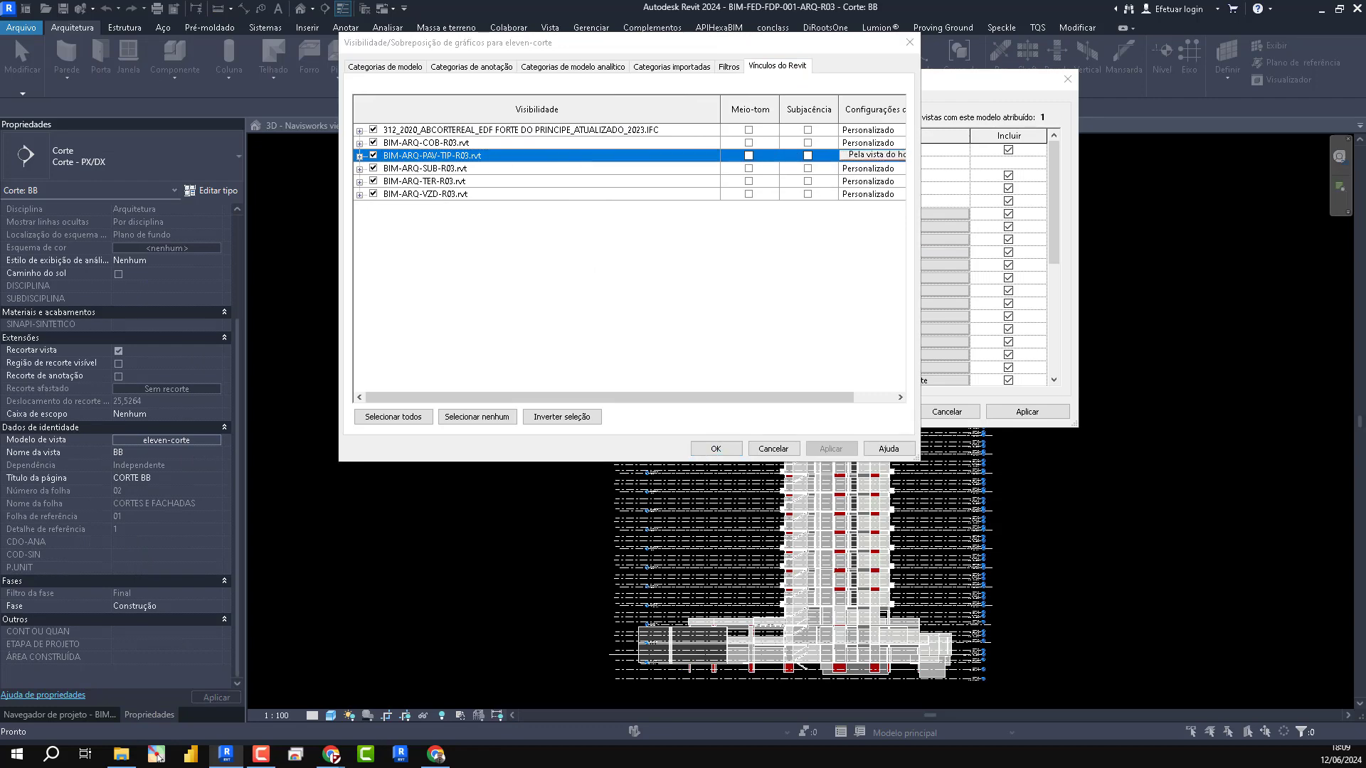
click(708, 191)
- Set the typical-floor link's annotation categories to Personalizado, hide its levels, and apply the change to the eleven-corte template
click(666, 139)
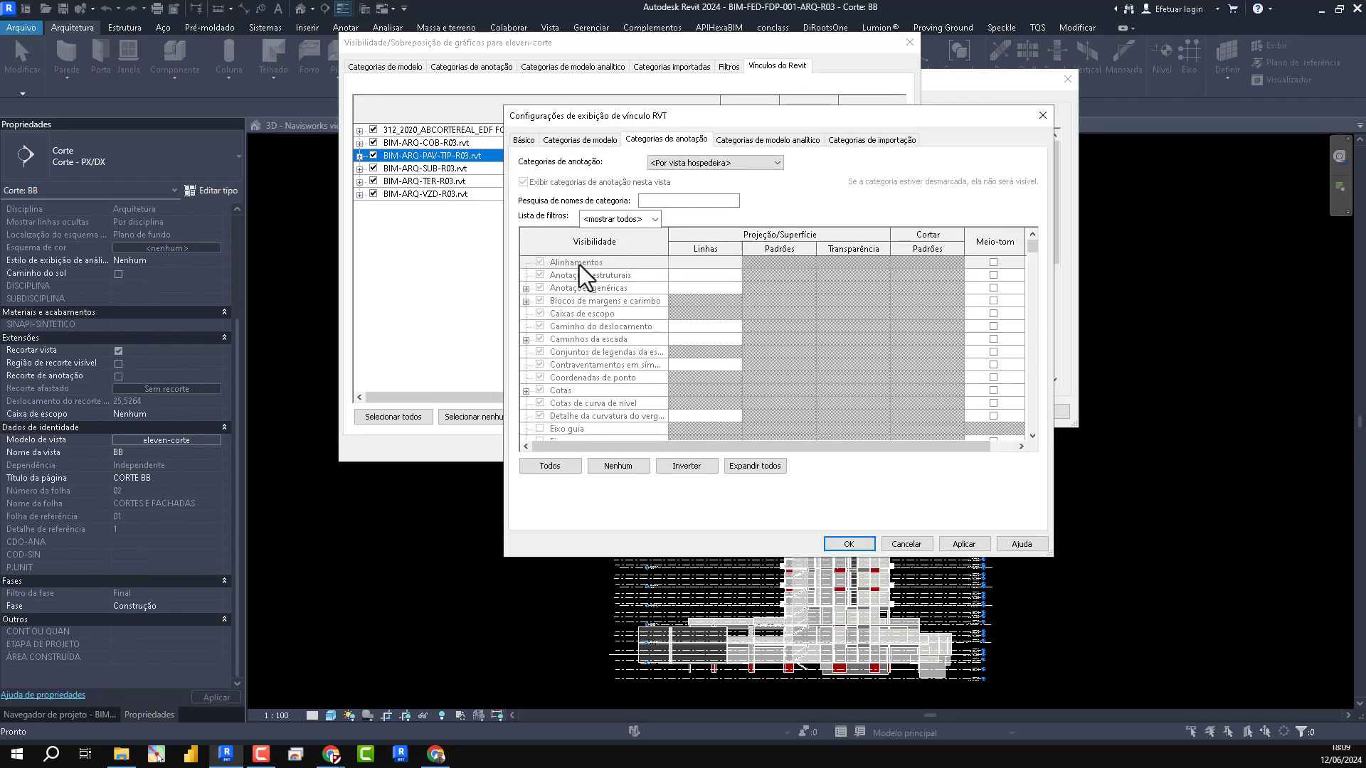
click(694, 162)
click(705, 185)
scroll(604, 291, down, 10)
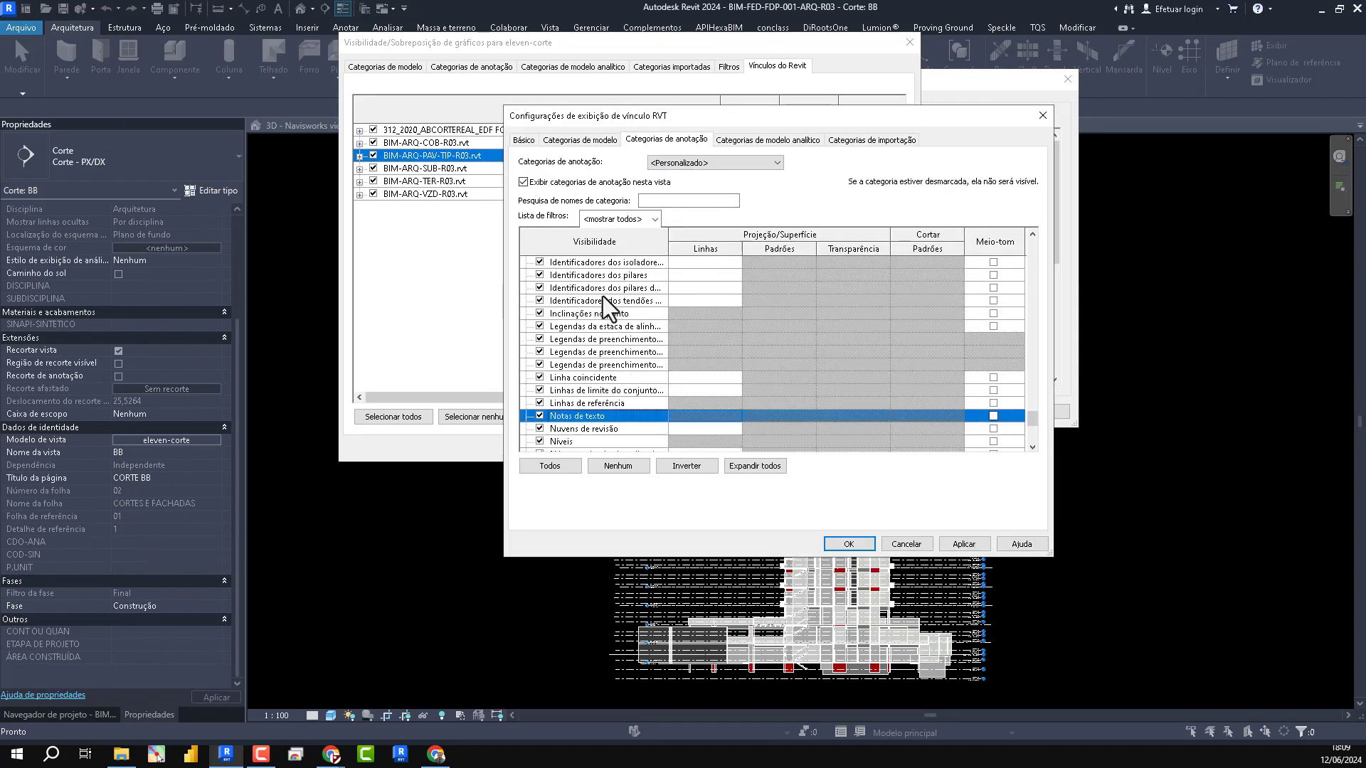
click(539, 377)
click(854, 544)
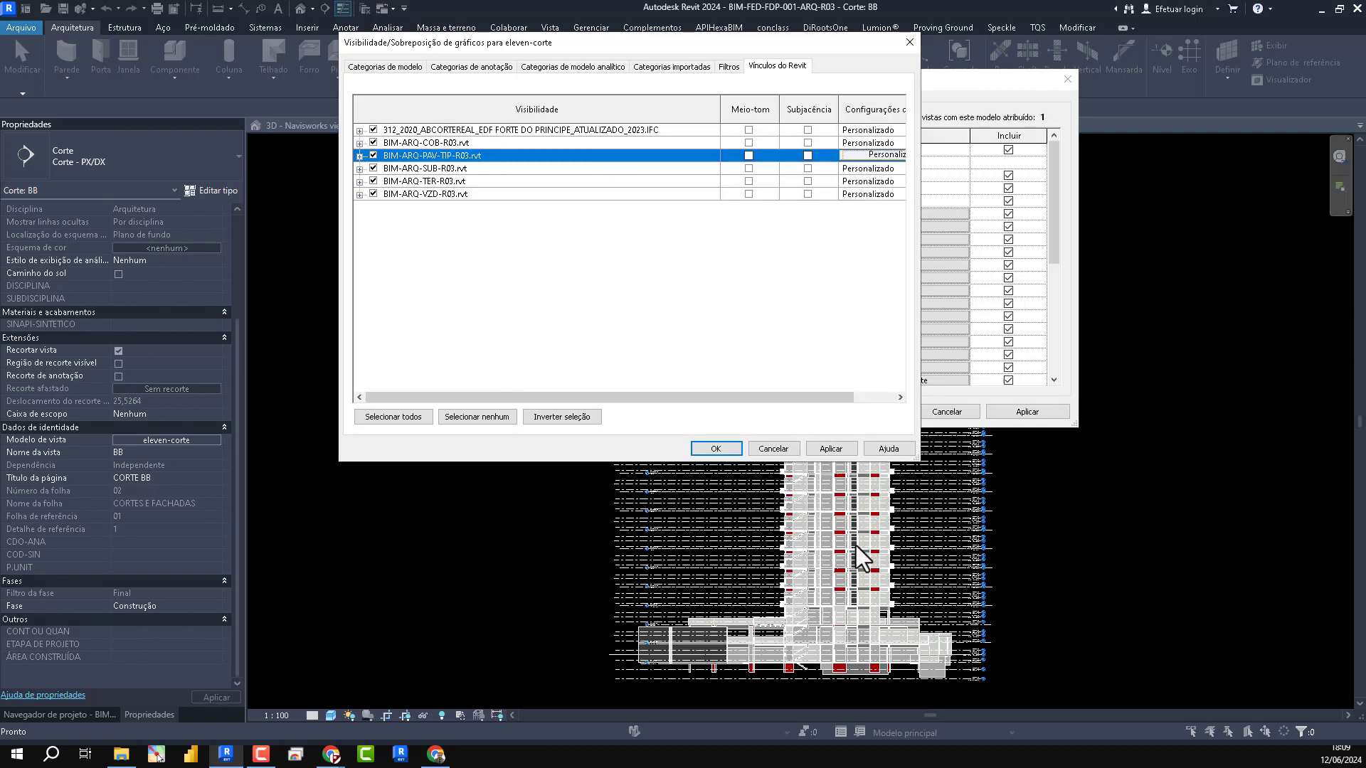
click(711, 448)
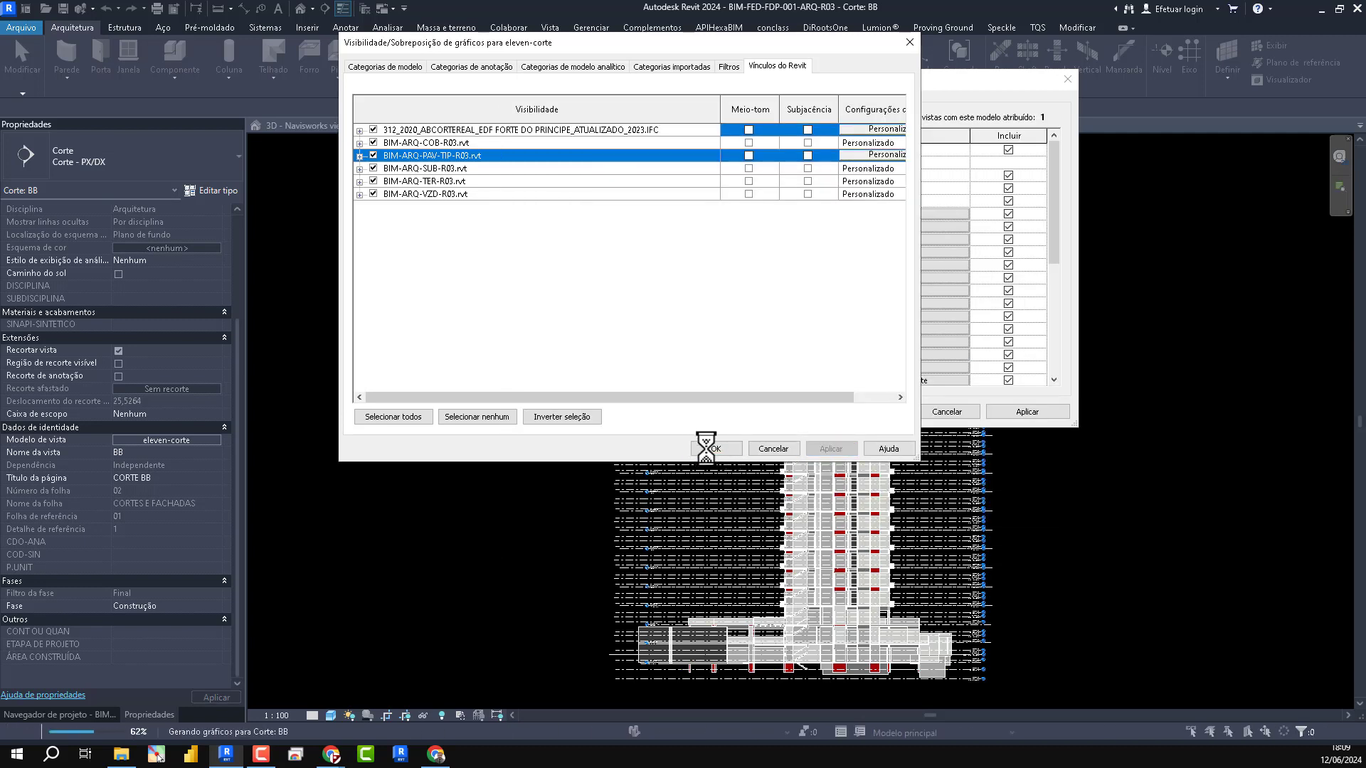
click(1021, 411)
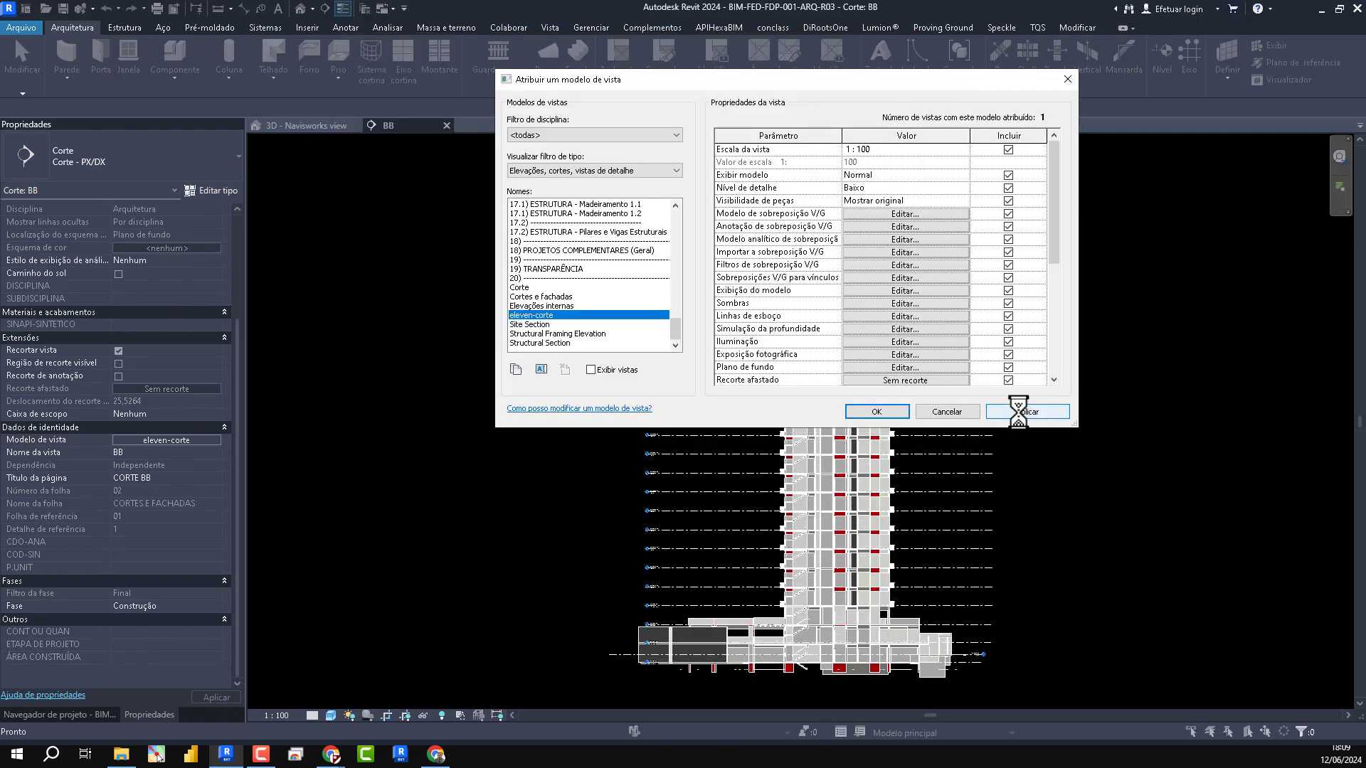
click(953, 213)
click(714, 448)
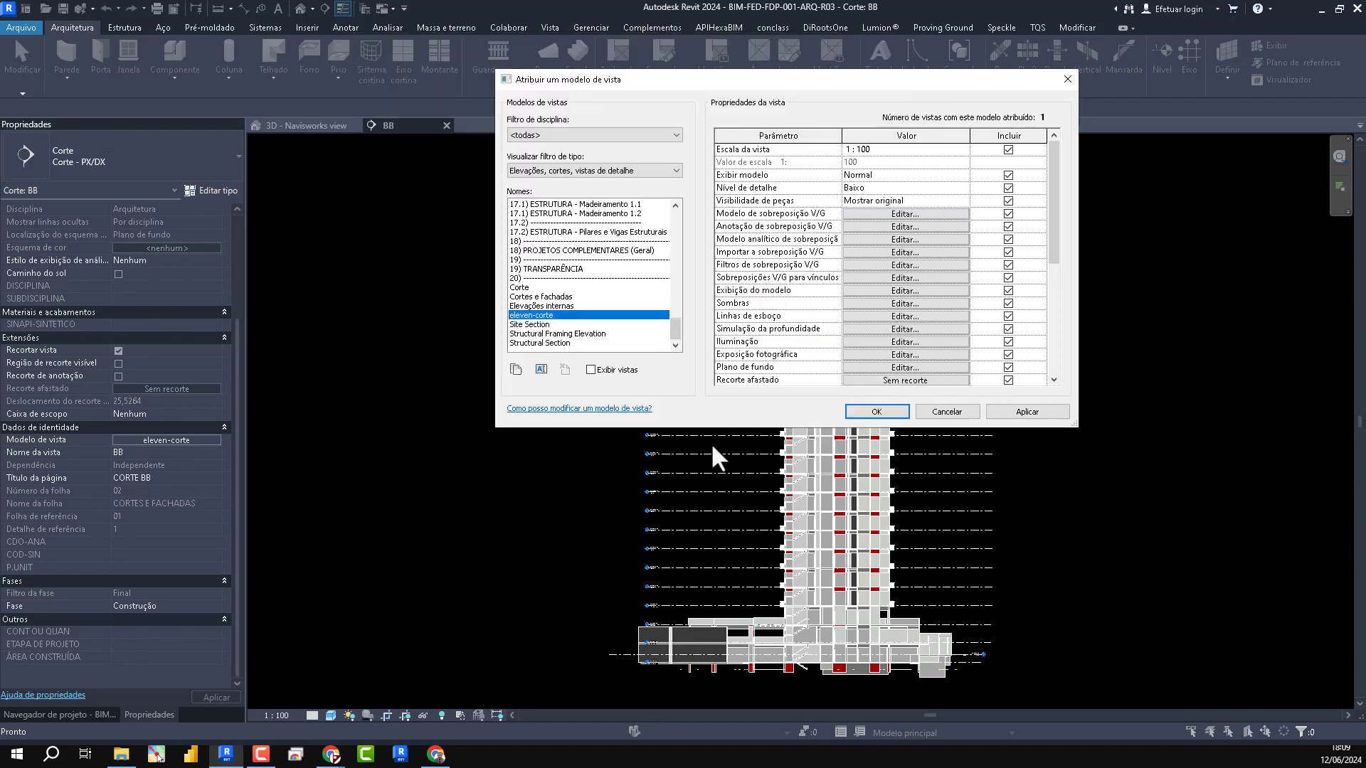
click(871, 412)
- Examine the arrayed typical floors against the level lines in section BB and inspect the properties of the two lowest typical floors
scroll(875, 185, up, 5)
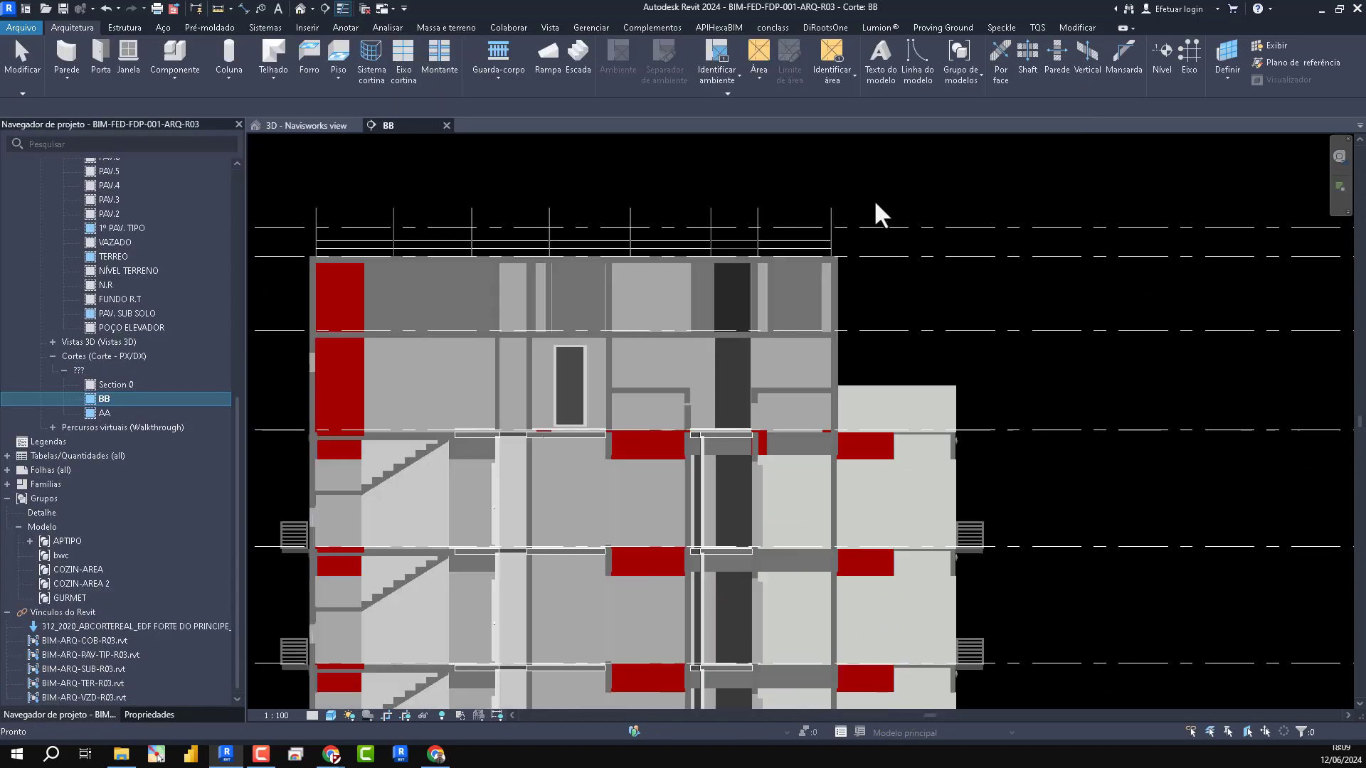
scroll(853, 242, down, 4)
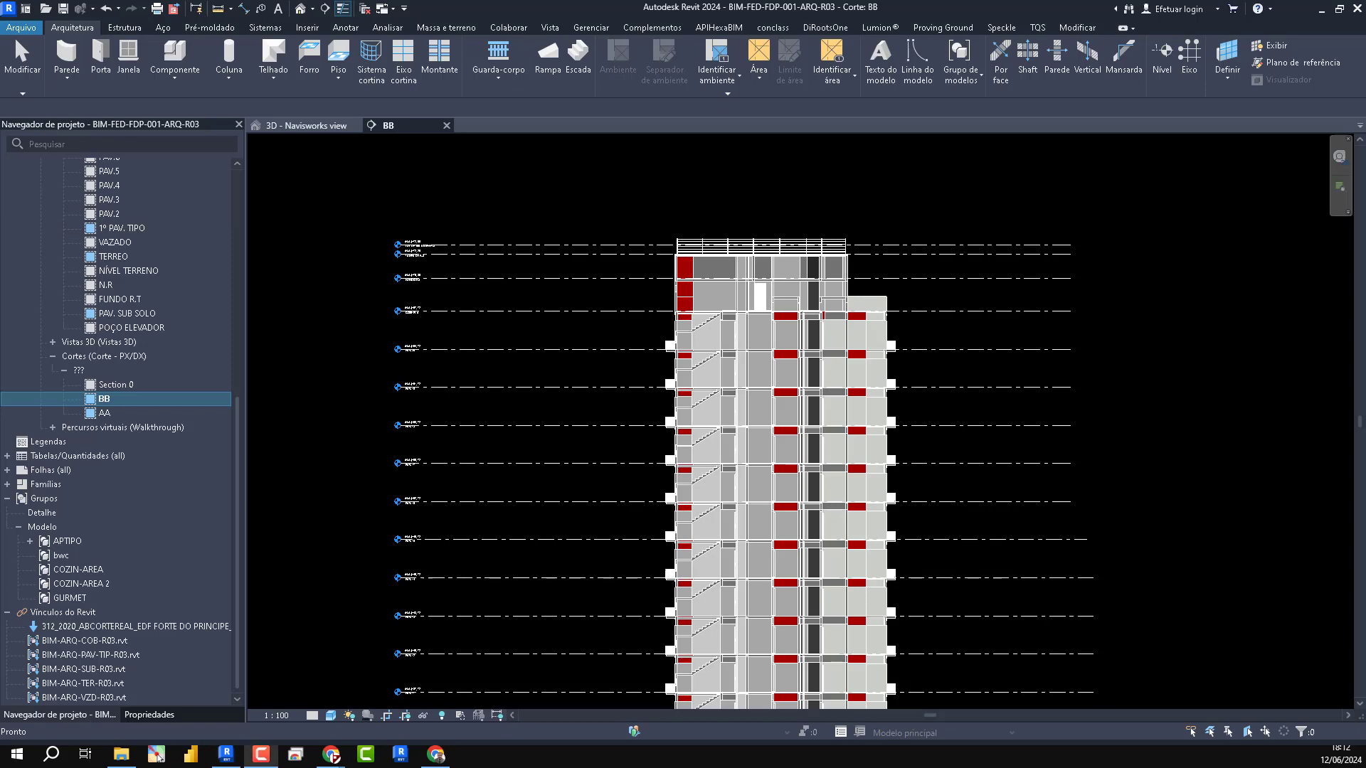
scroll(854, 341, up, 5)
scroll(811, 285, down, 7)
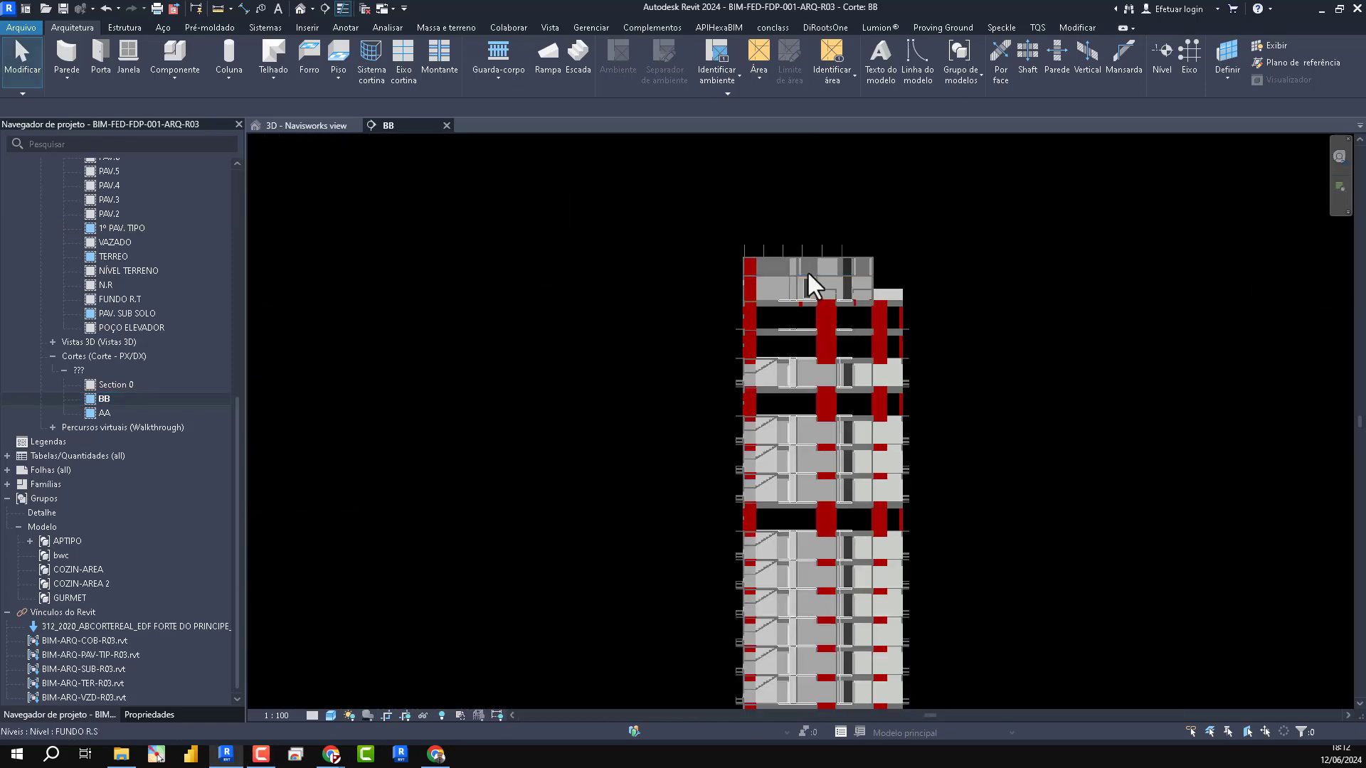
scroll(780, 541, up, 6)
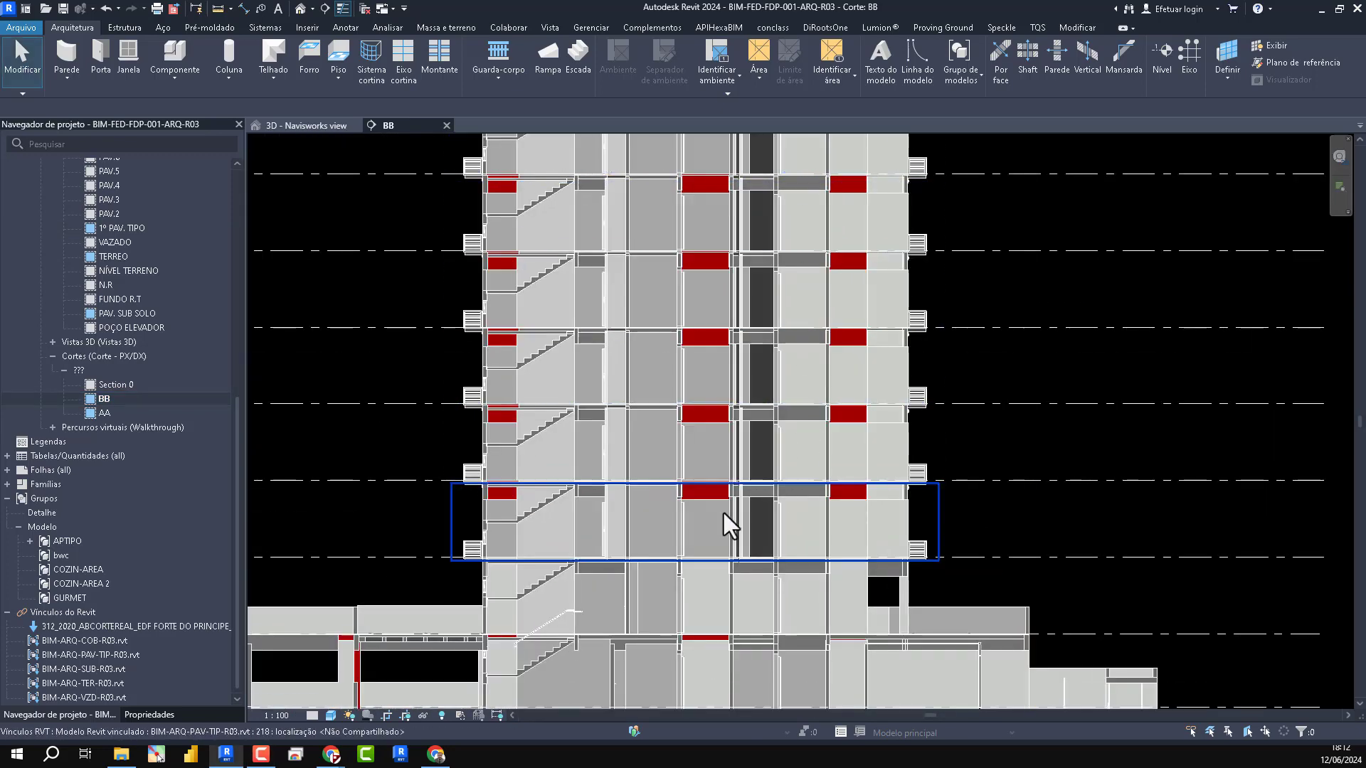
click(729, 616)
click(555, 484)
click(130, 714)
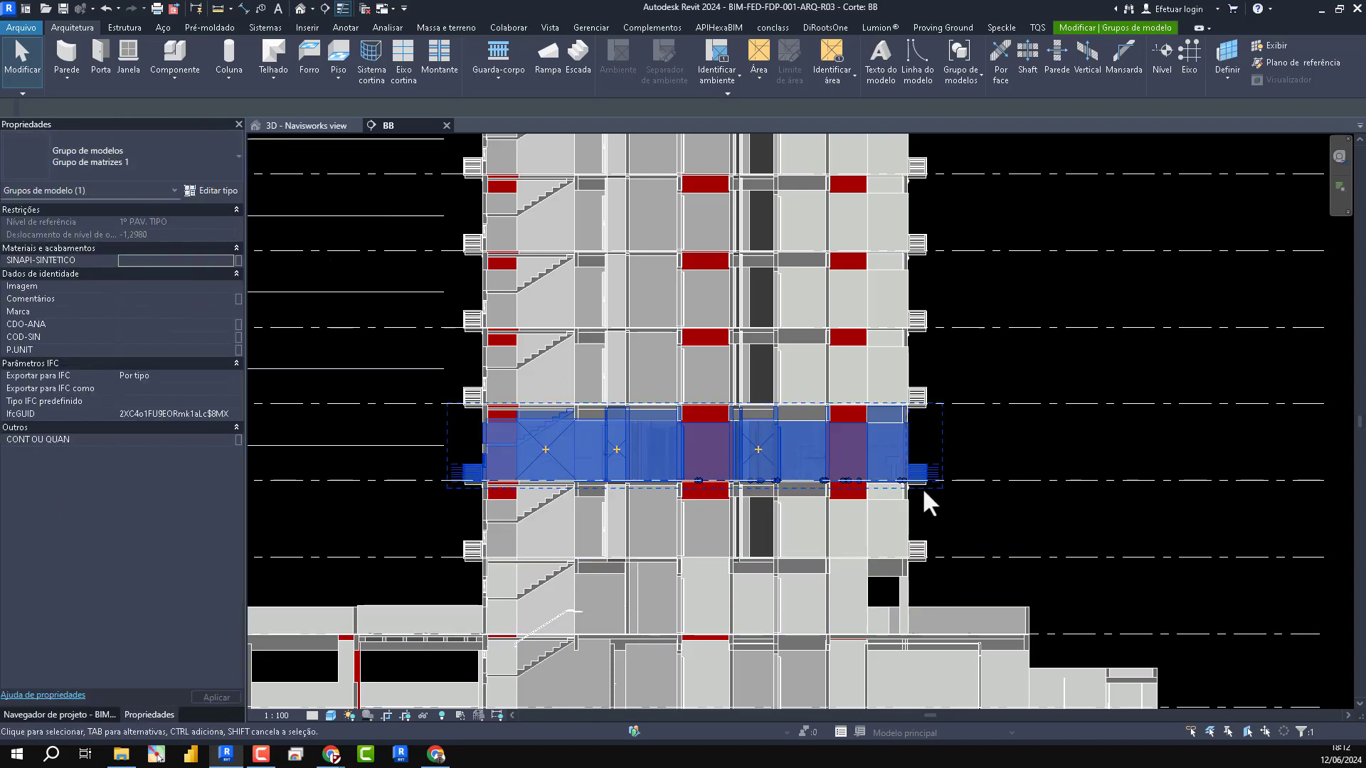
click(857, 526)
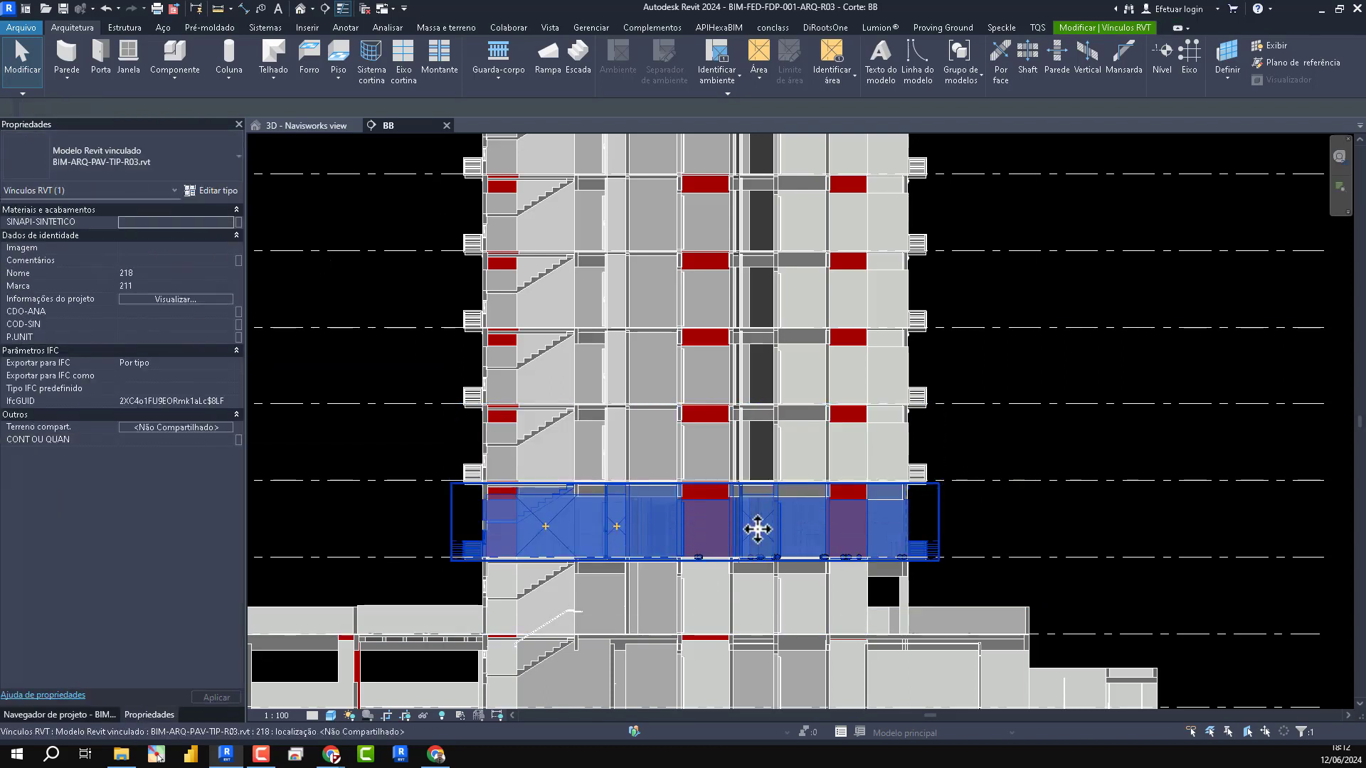
scroll(804, 484, down, 6)
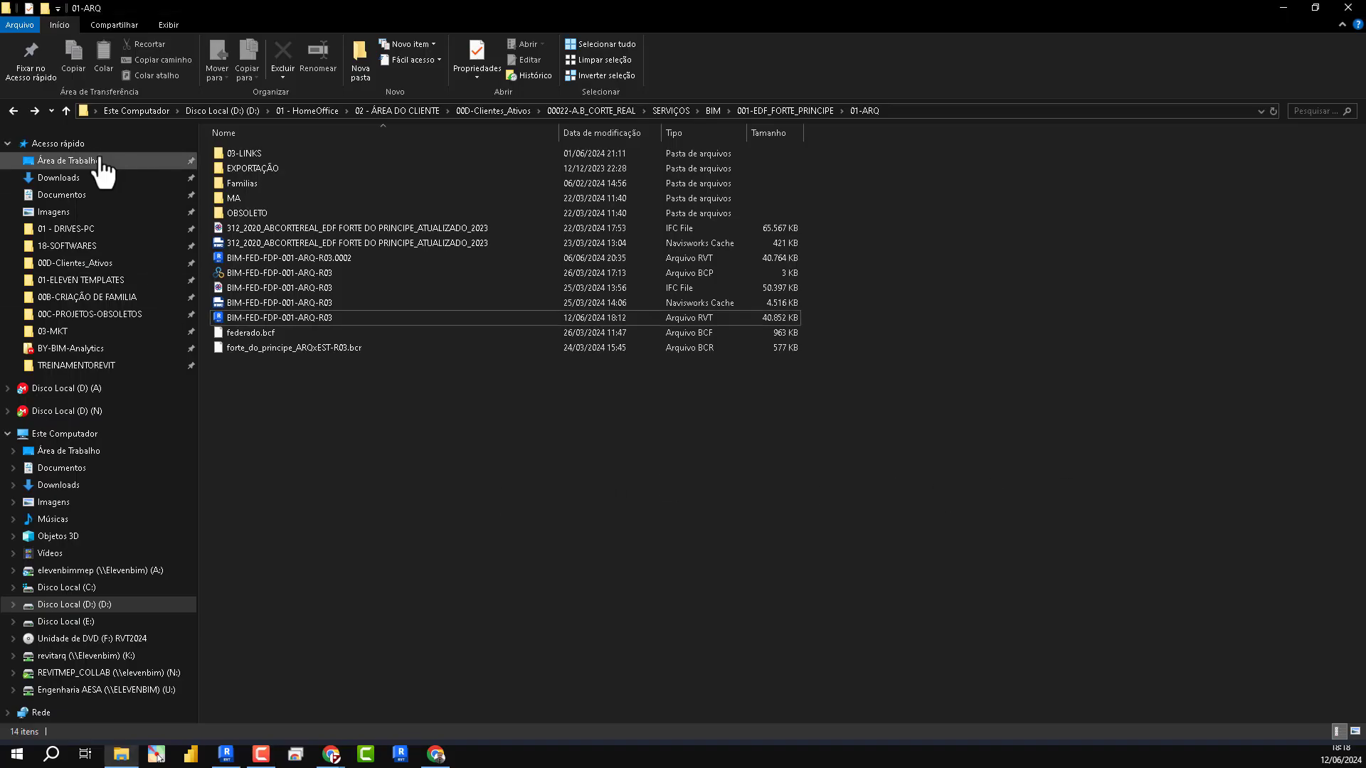
- Switch to File Explorer and copy the MODEL_CENTRAL file from the RVT MODEL folder inside REVITMEP_ELEVEN on the desktop
click(89, 161)
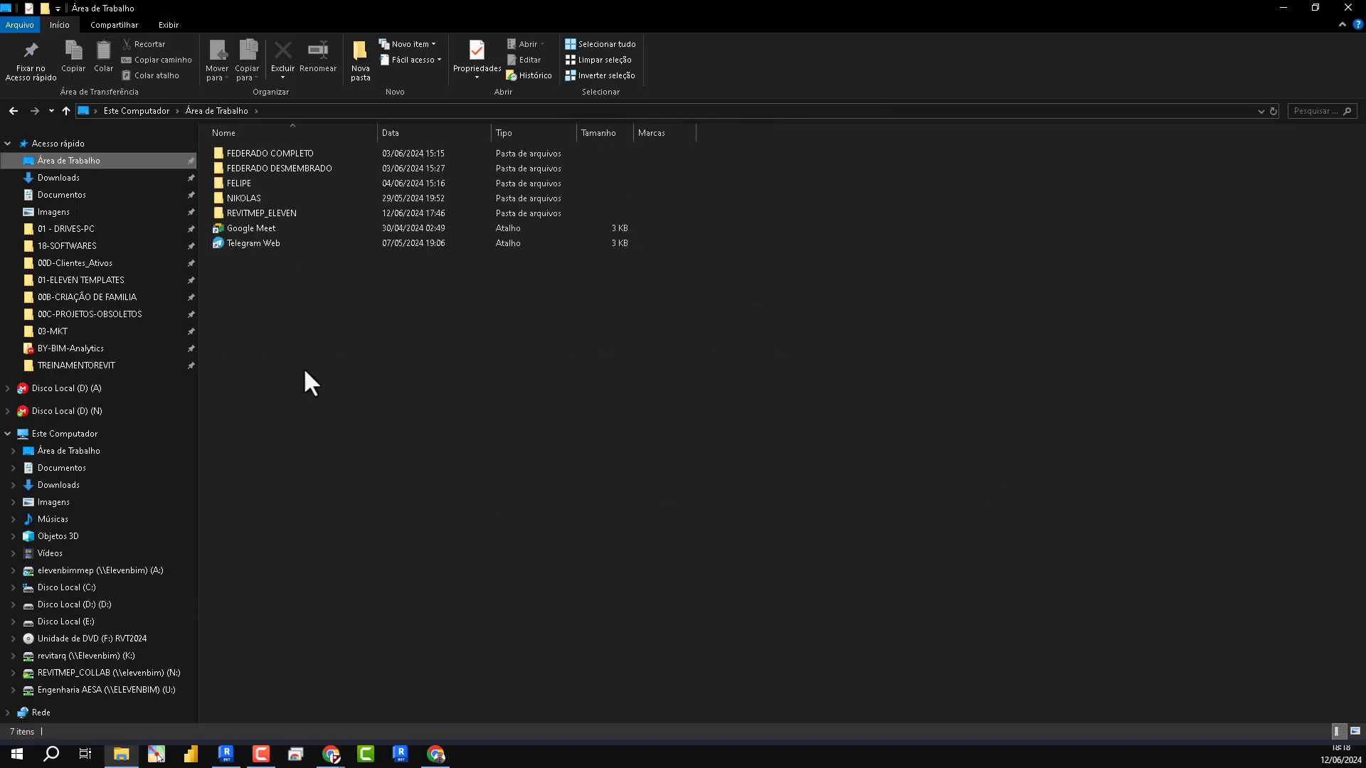
double_click(272, 211)
double_click(234, 153)
double_click(237, 199)
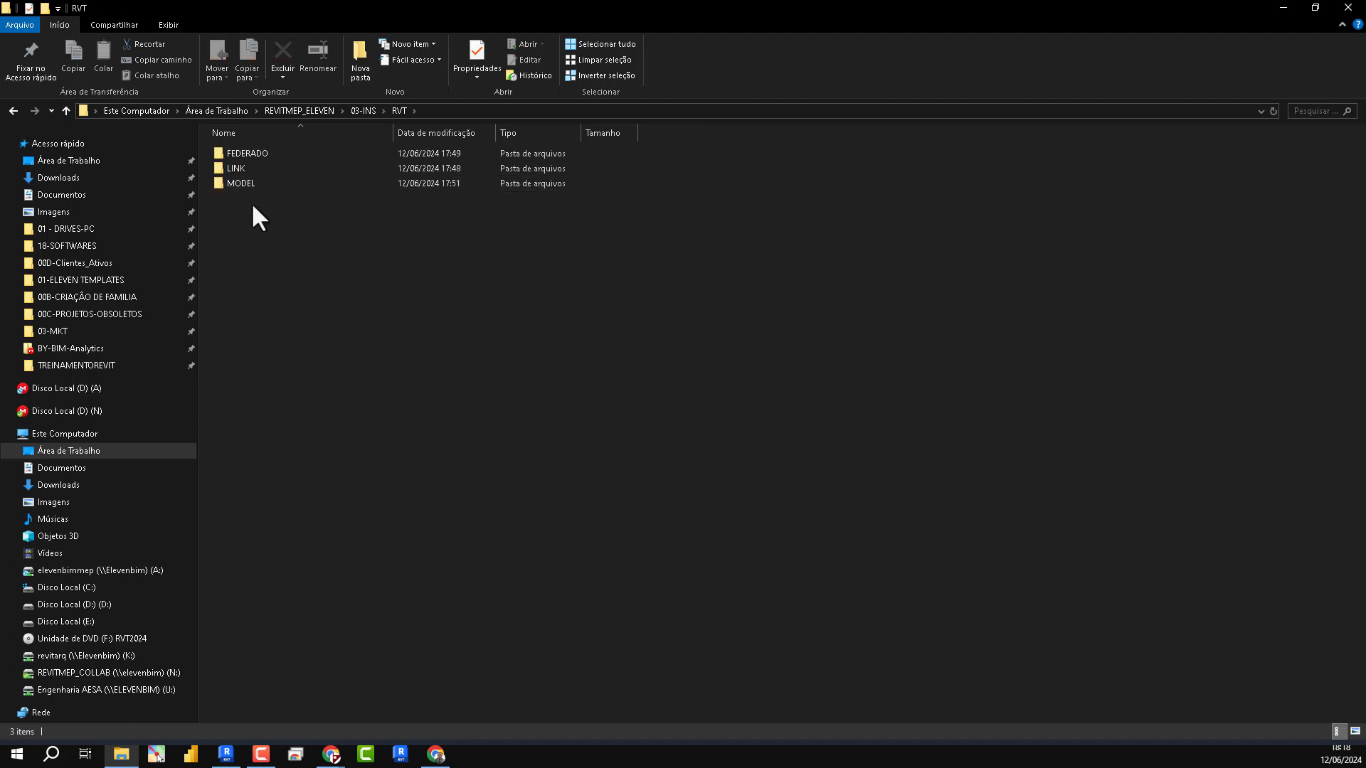
double_click(245, 183)
click(256, 183)
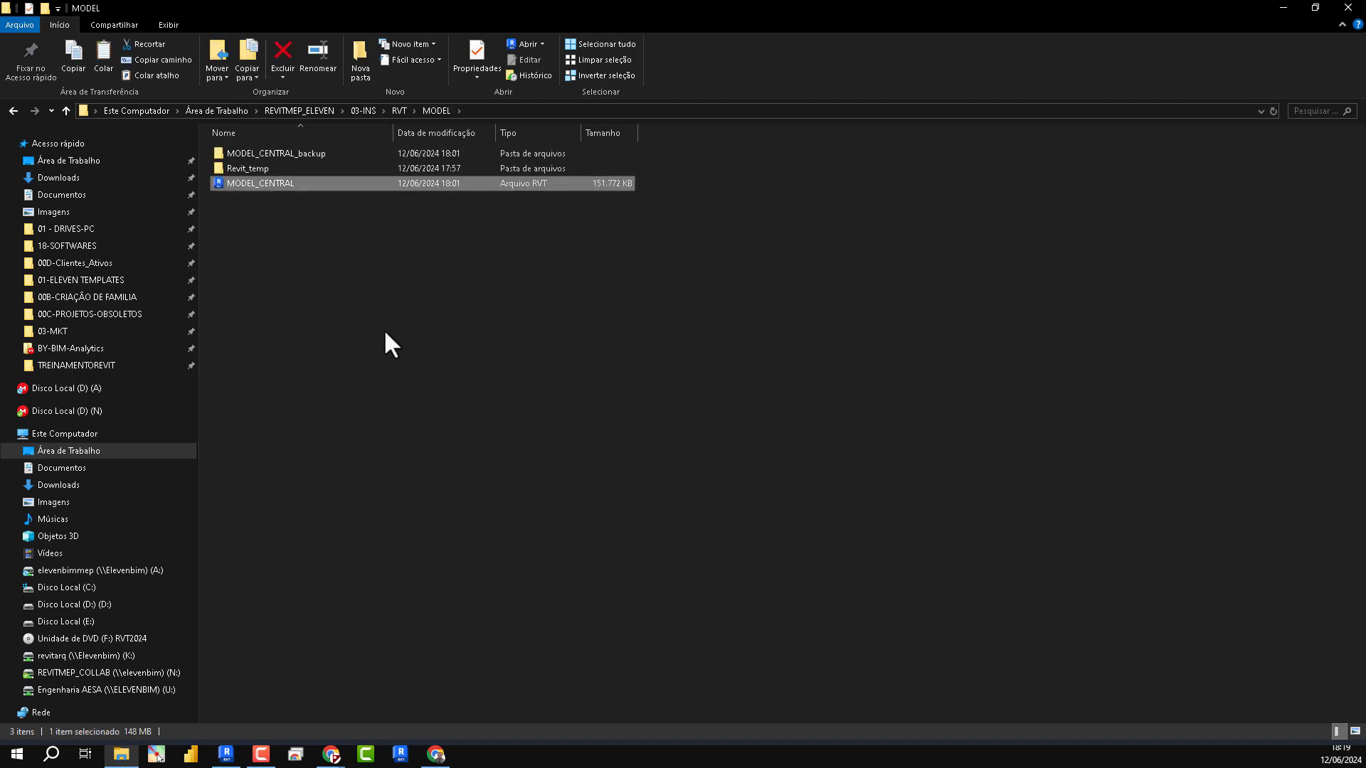
- Create a folder named COPIA on the desktop and paste the MODEL_CENTRAL file into it
click(89, 161)
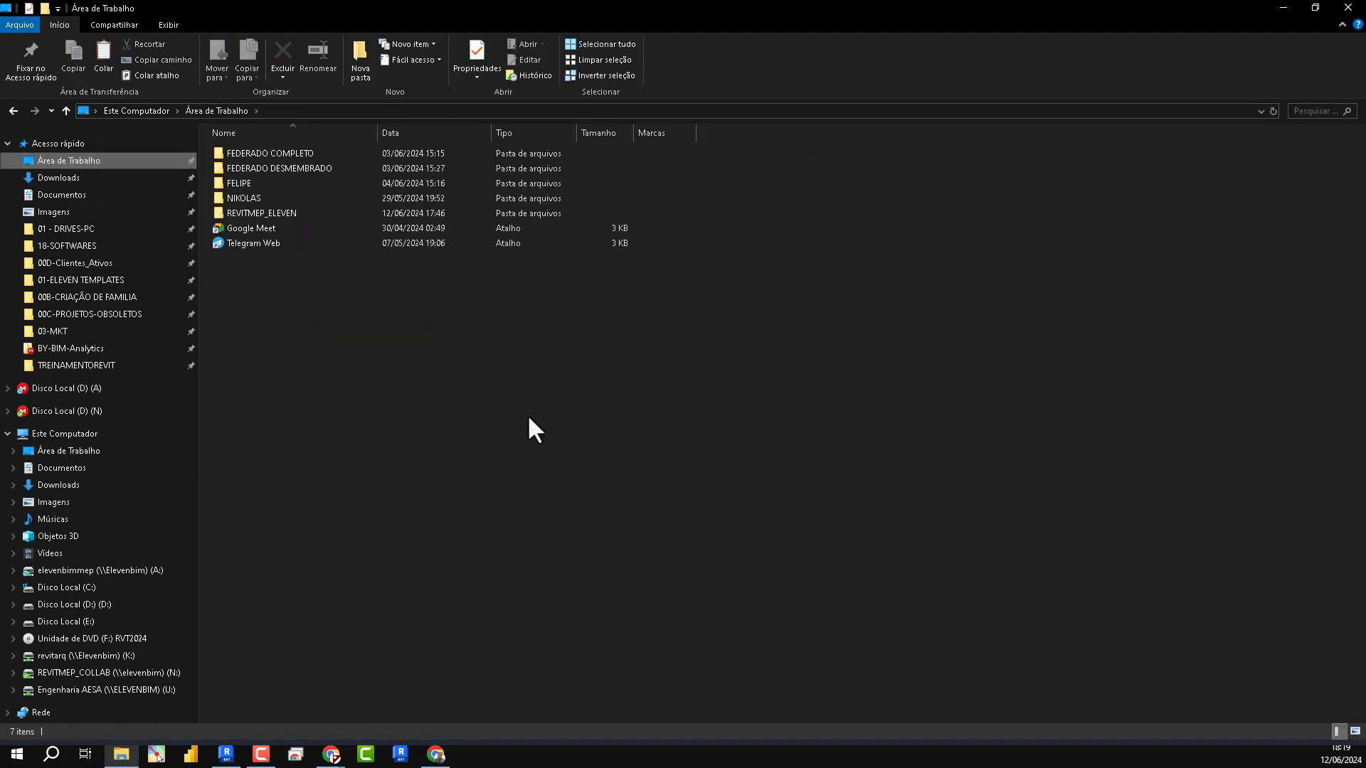
click(45, 7)
text(COPIA)
key(Return)
key(Return)
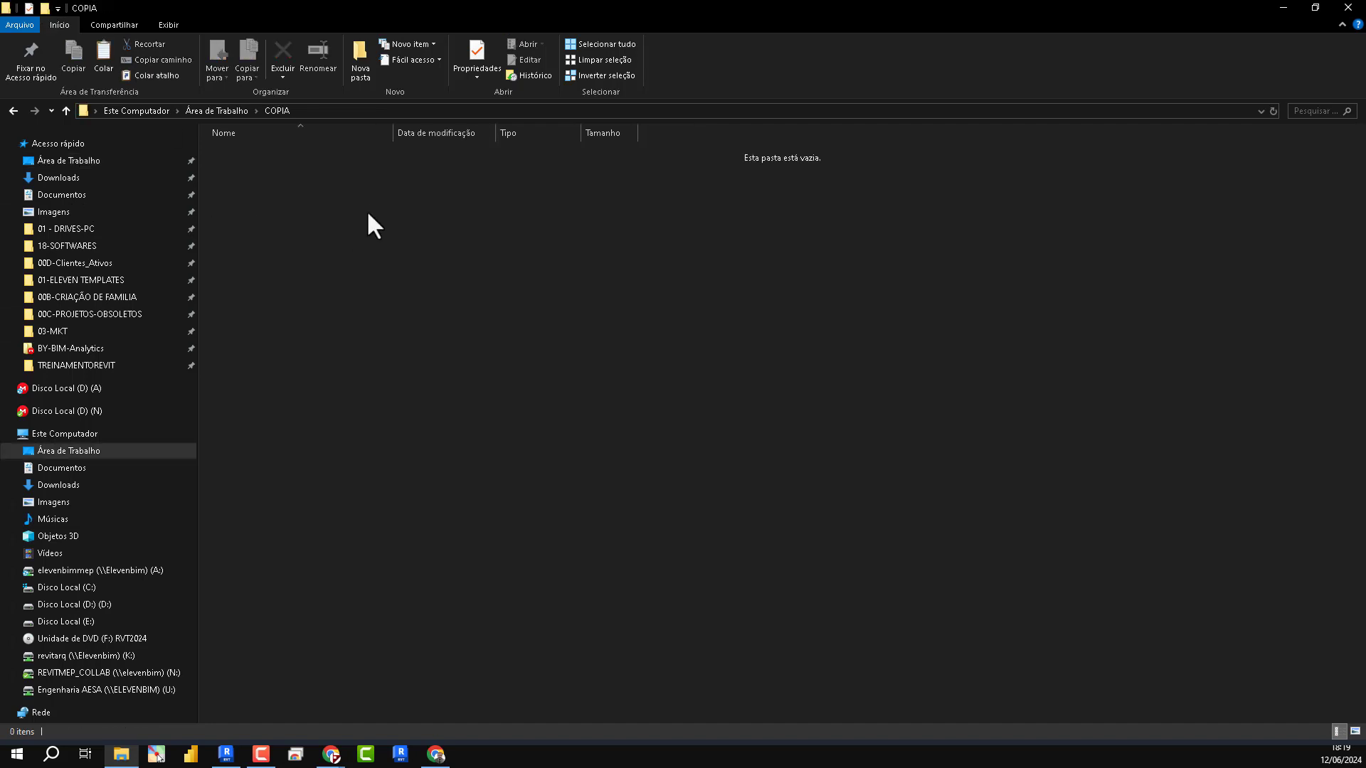
key(ctrl+v)
click(412, 293)
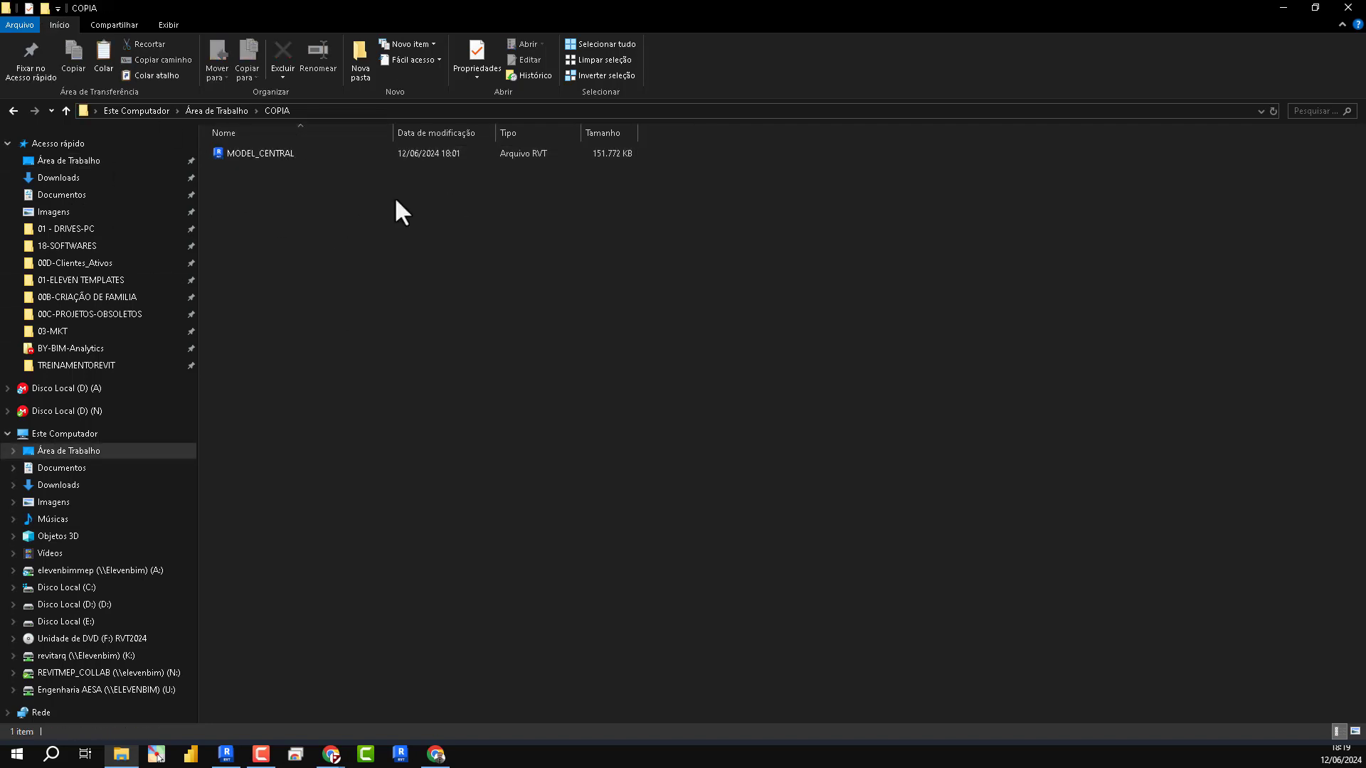
- Open the copied MODEL_CENTRAL file from COPIA in Revit and display its 027-CPB-FED-CLS-R00 3D view
drag(453, 6, 924, 309)
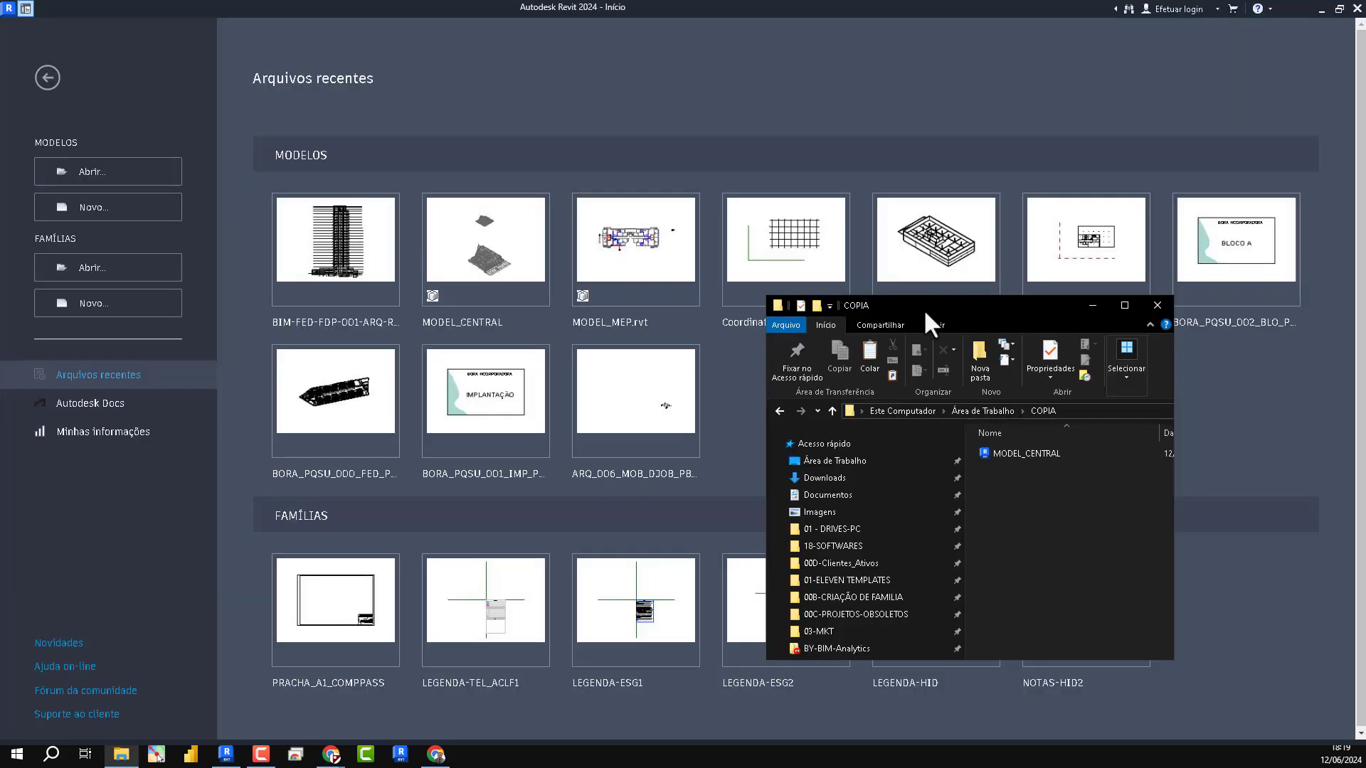
drag(1024, 457, 607, 160)
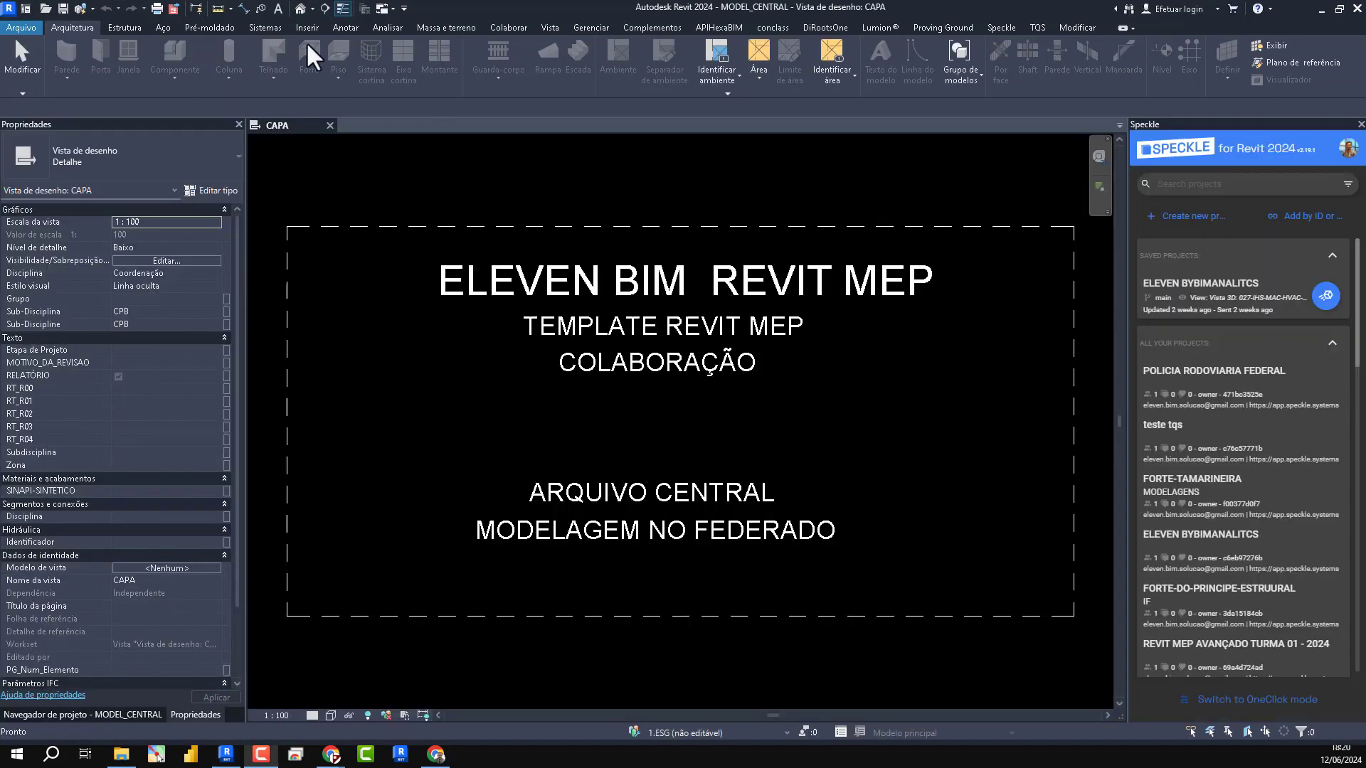
click(82, 714)
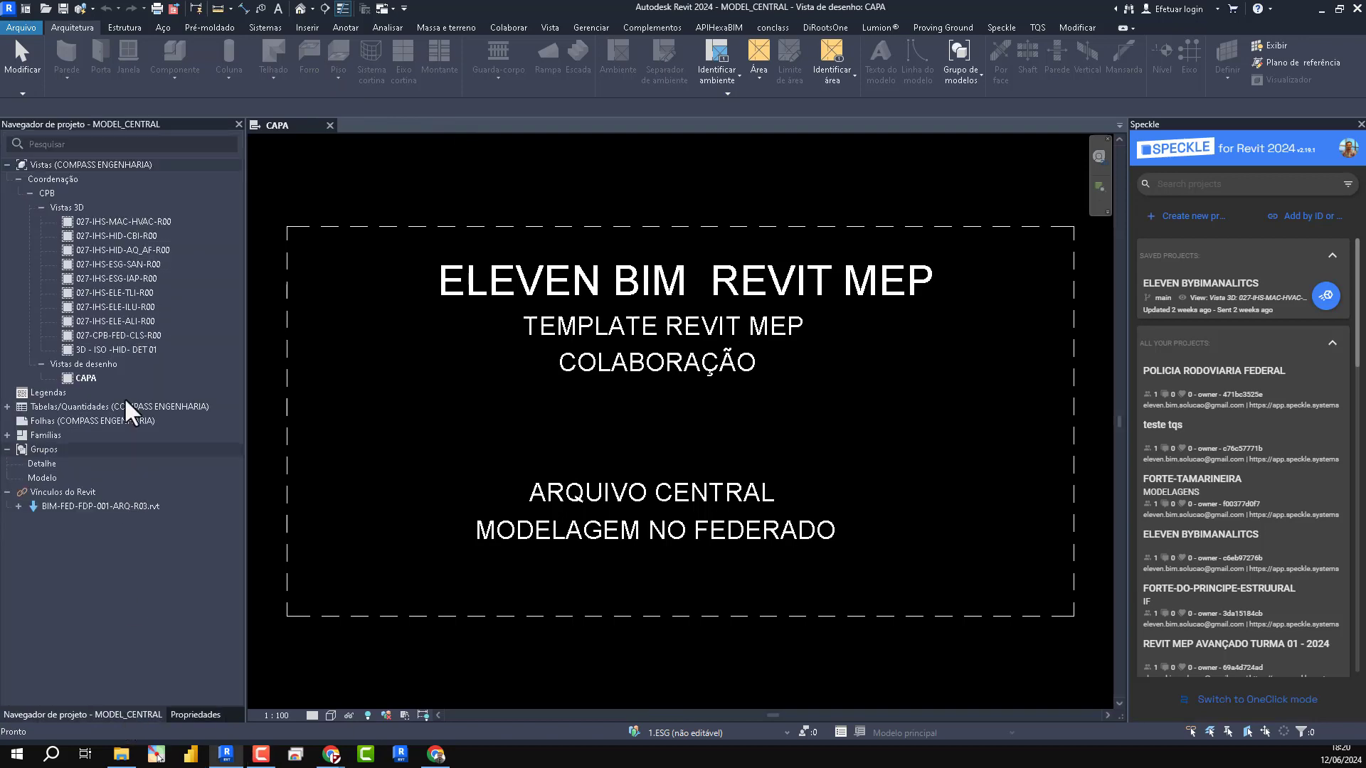
double_click(105, 331)
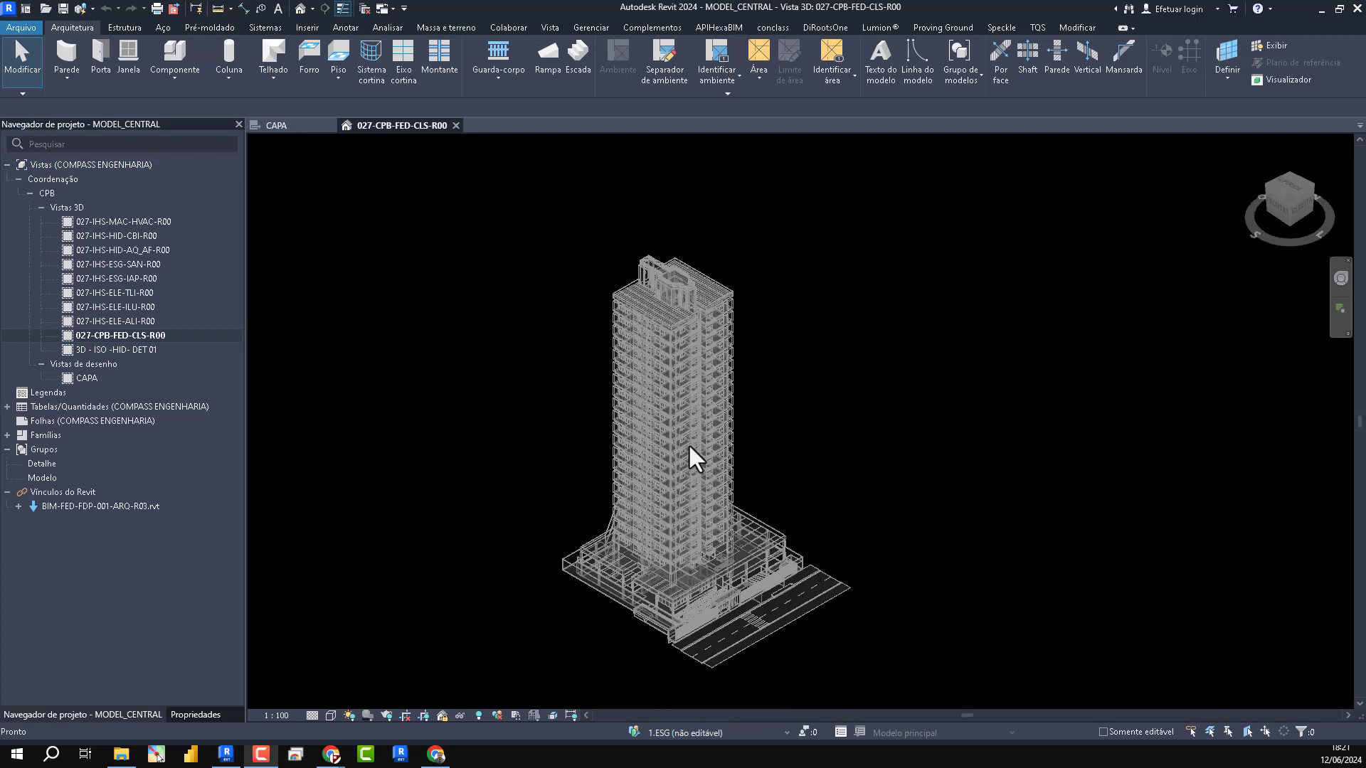
- List the links nested under BIM-FED-FDP-001-ARQ-R03.rvt and examine the linked tower's floors and base in the 3D view
click(10, 503)
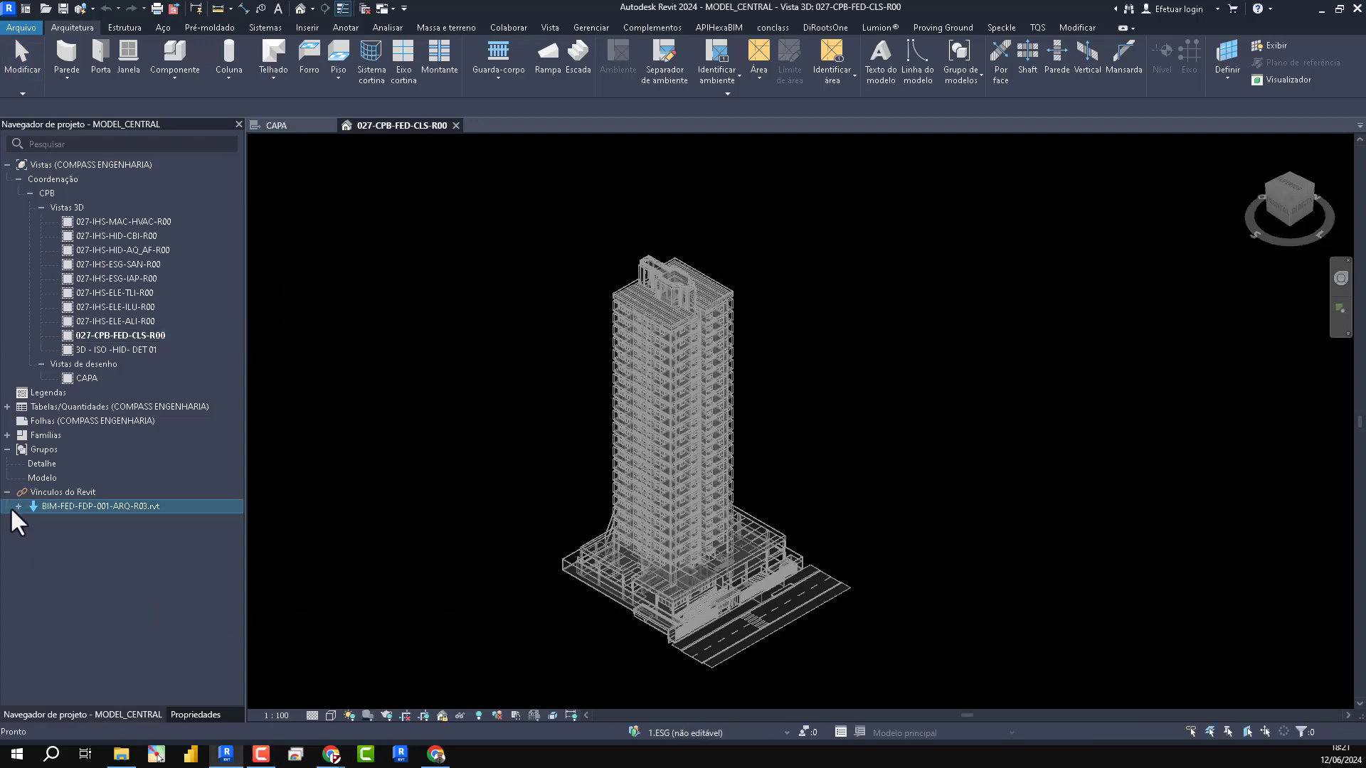
click(18, 505)
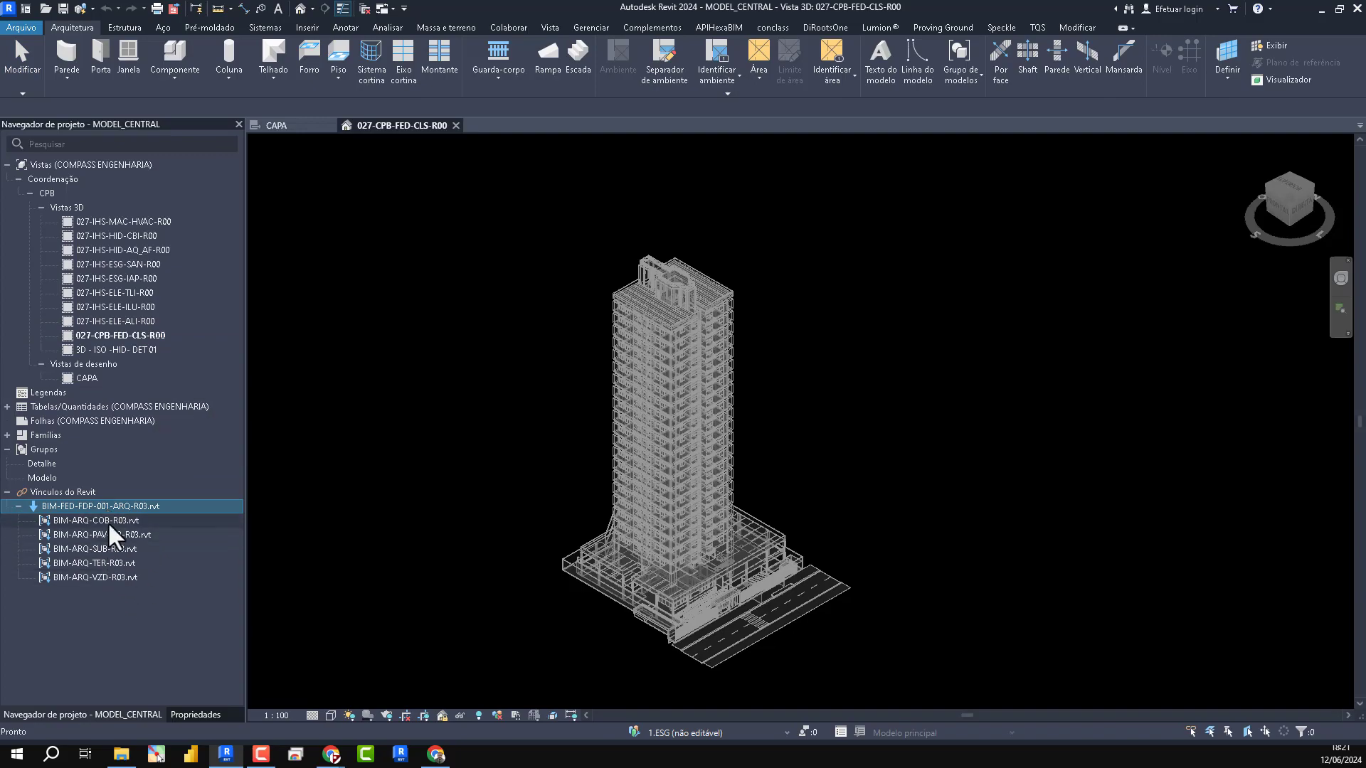
scroll(693, 551, up, 8)
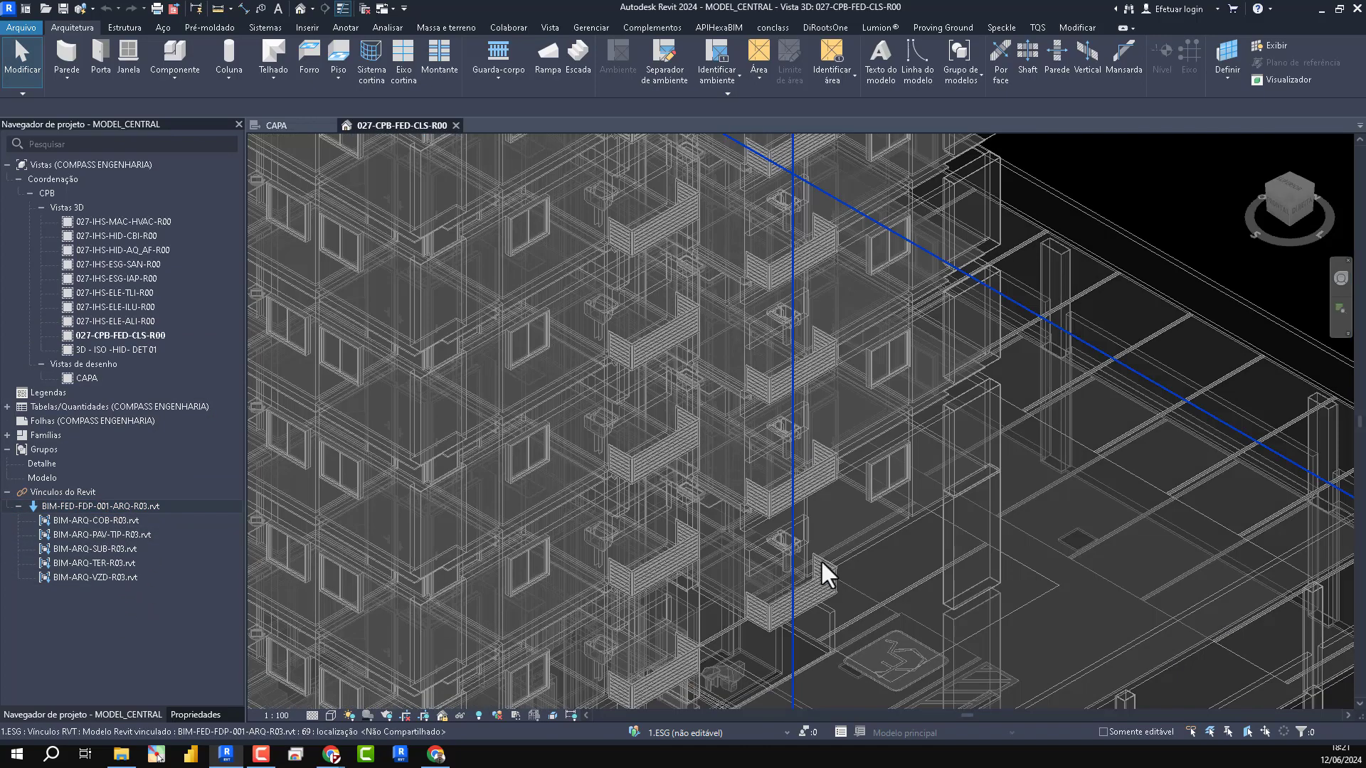
scroll(1024, 236, up, 5)
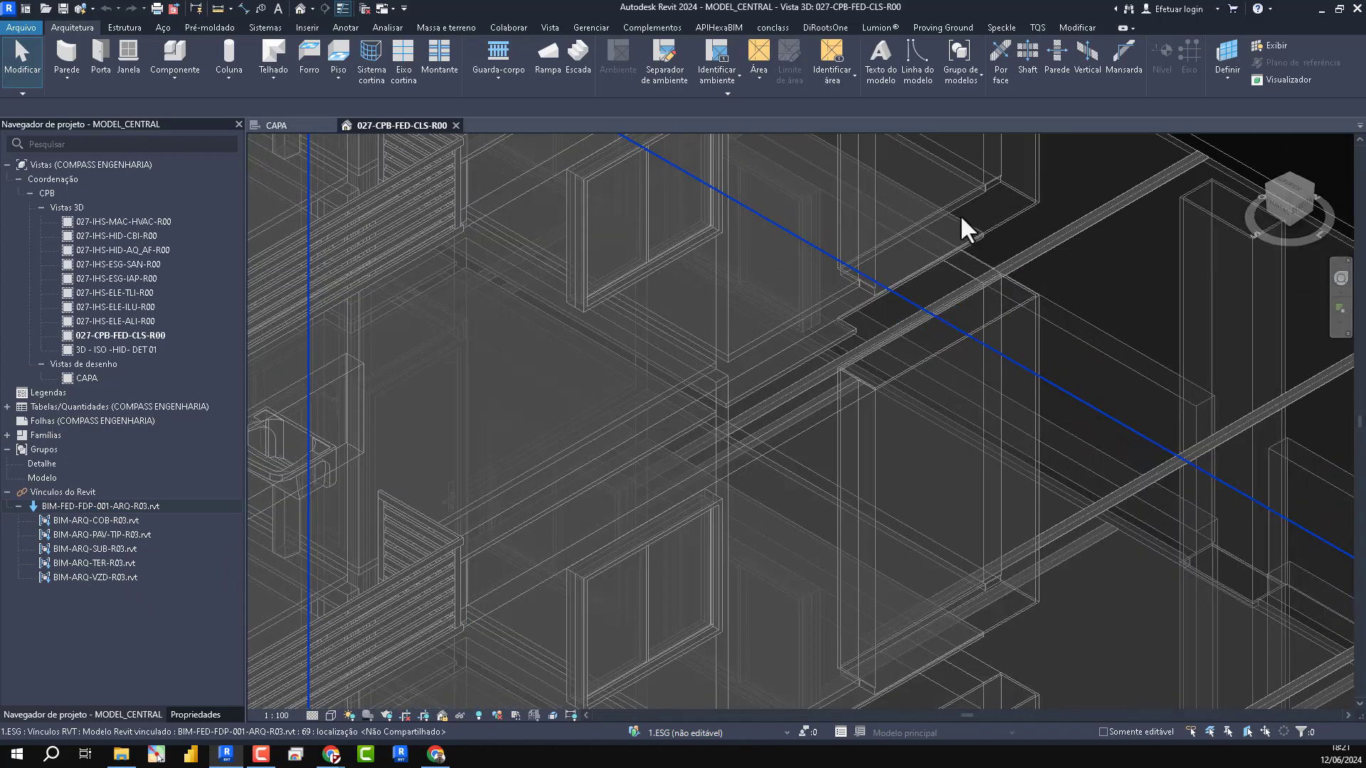
scroll(981, 256, down, 8)
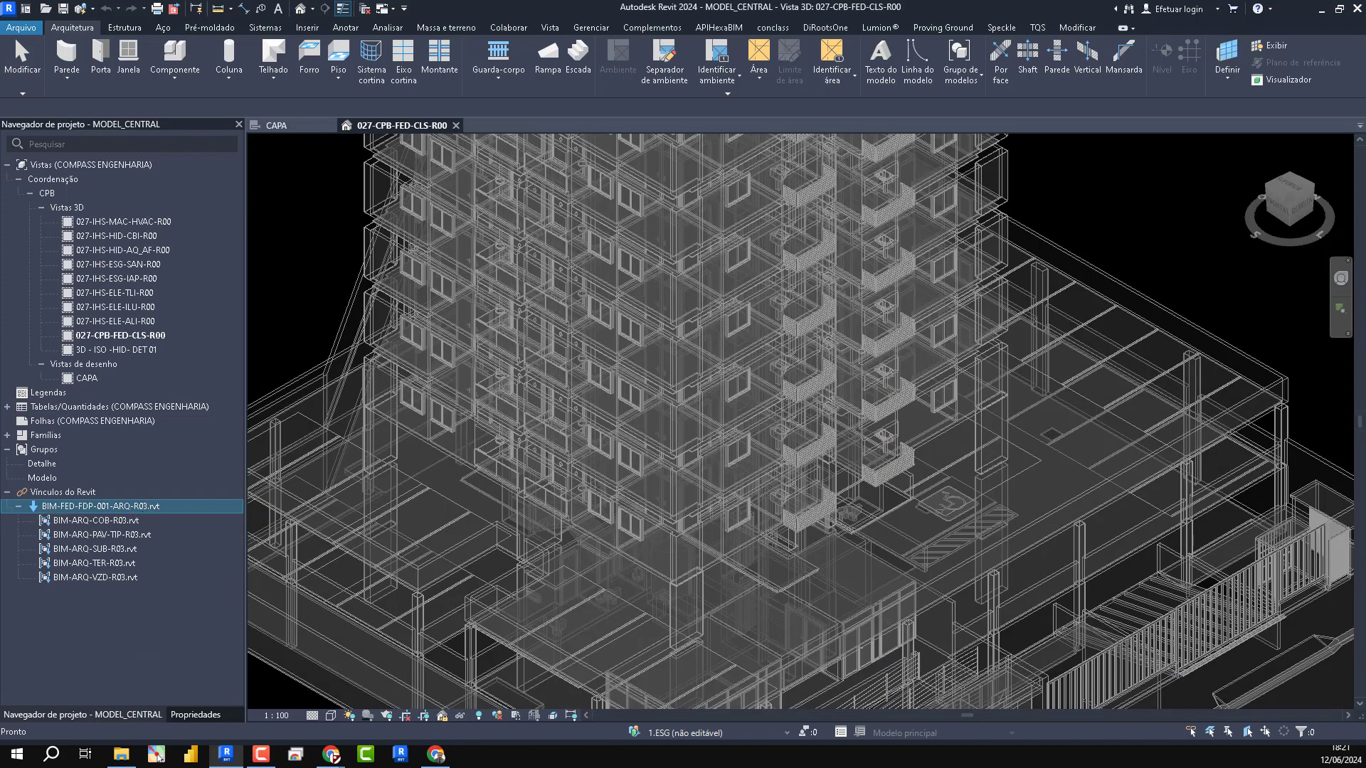
scroll(897, 525, down, 2)
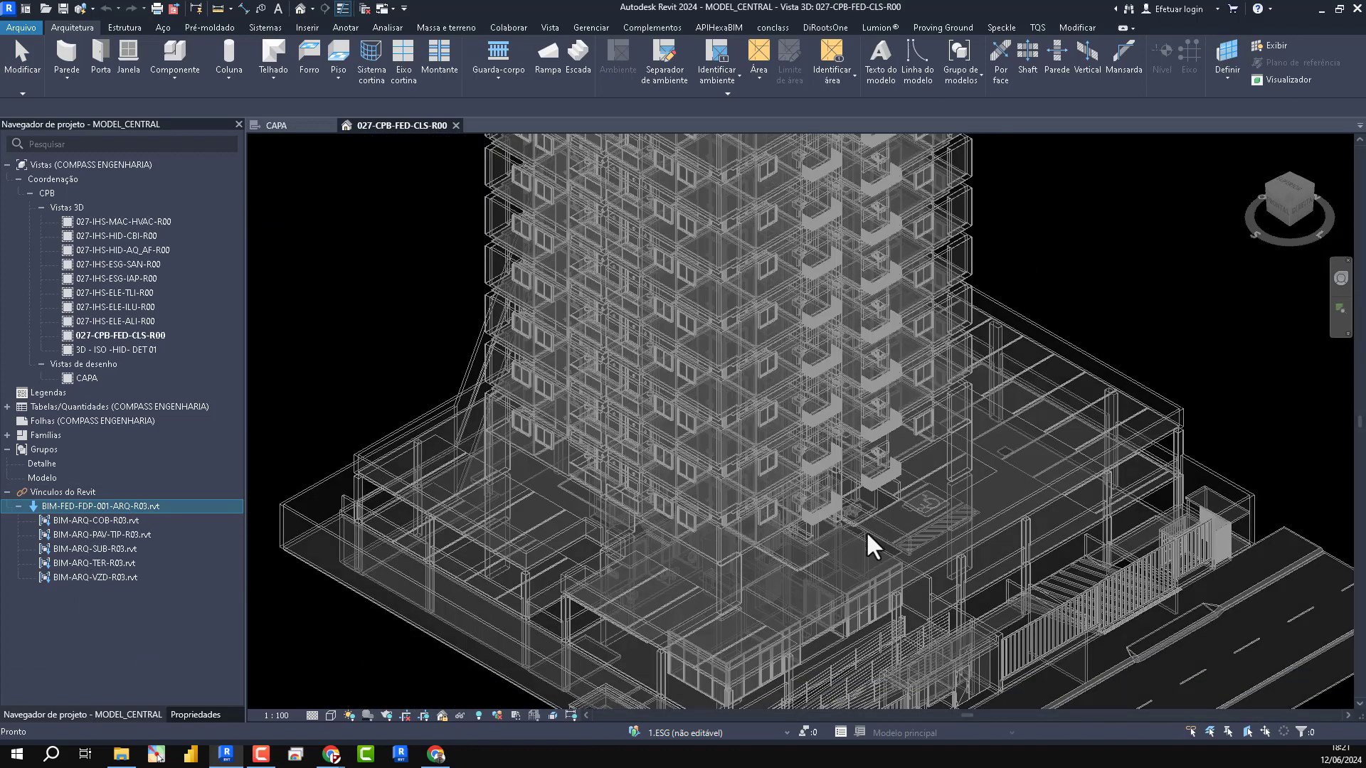
click(1139, 307)
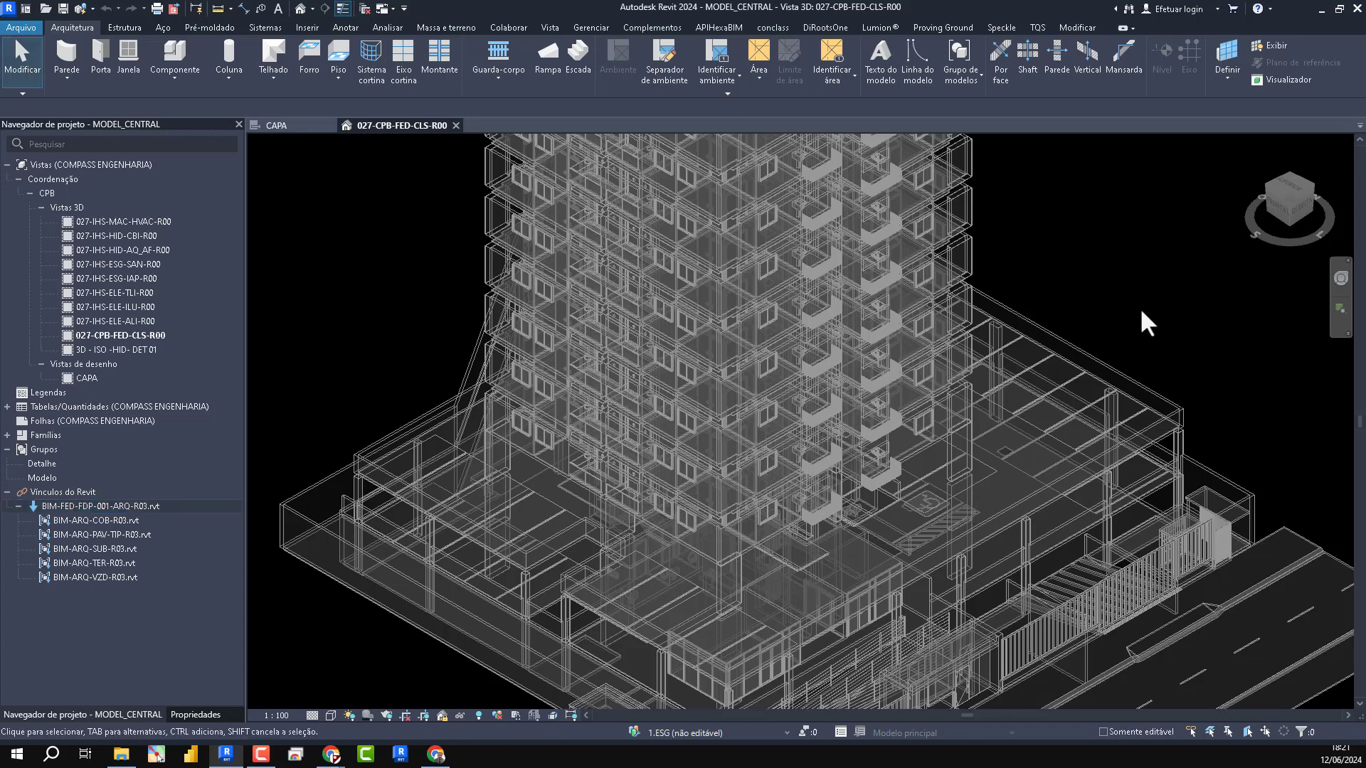
- Link the IFC file 312_2020_ABCORTEREAL_EDF FORTE DO PRINCIPE_PROT.IFC from the FORTE DO PRINCIPE folder through Manage Links
key(m)
key(l)
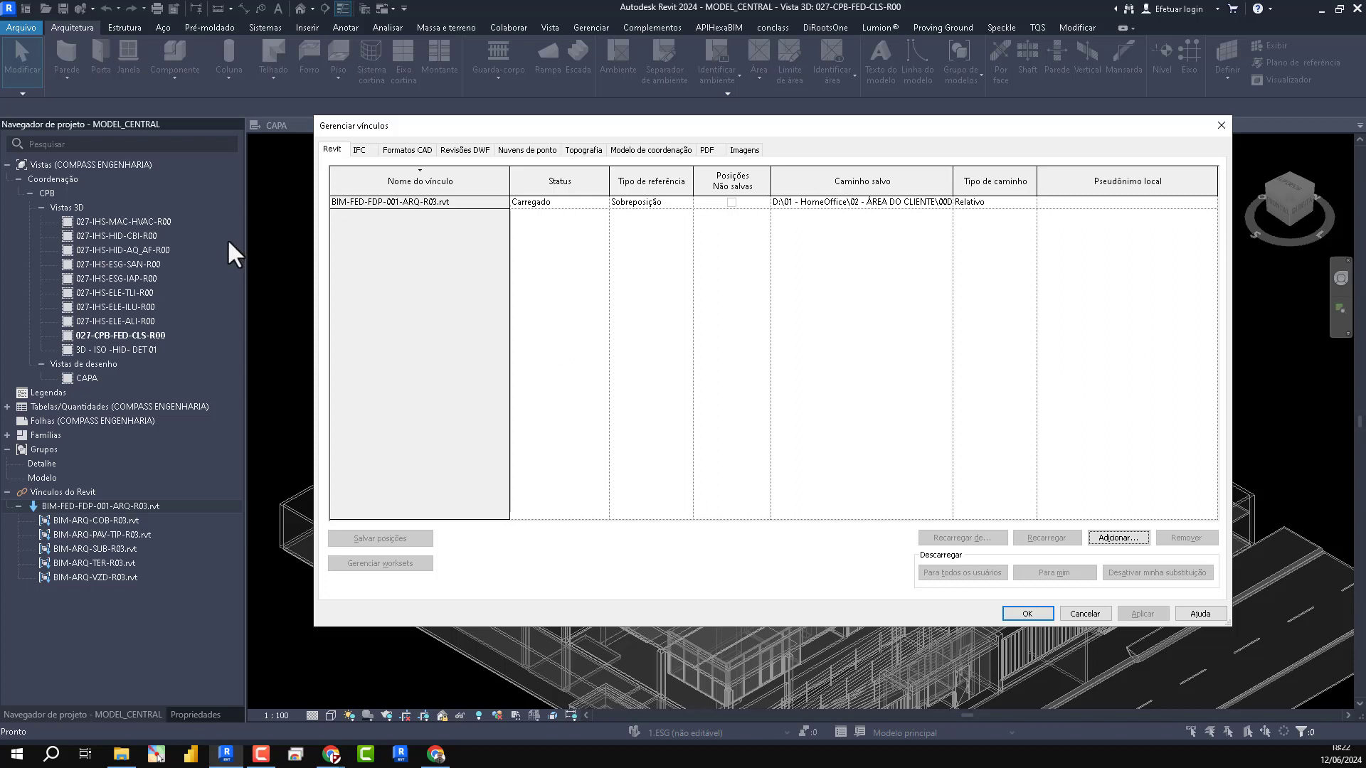
click(359, 149)
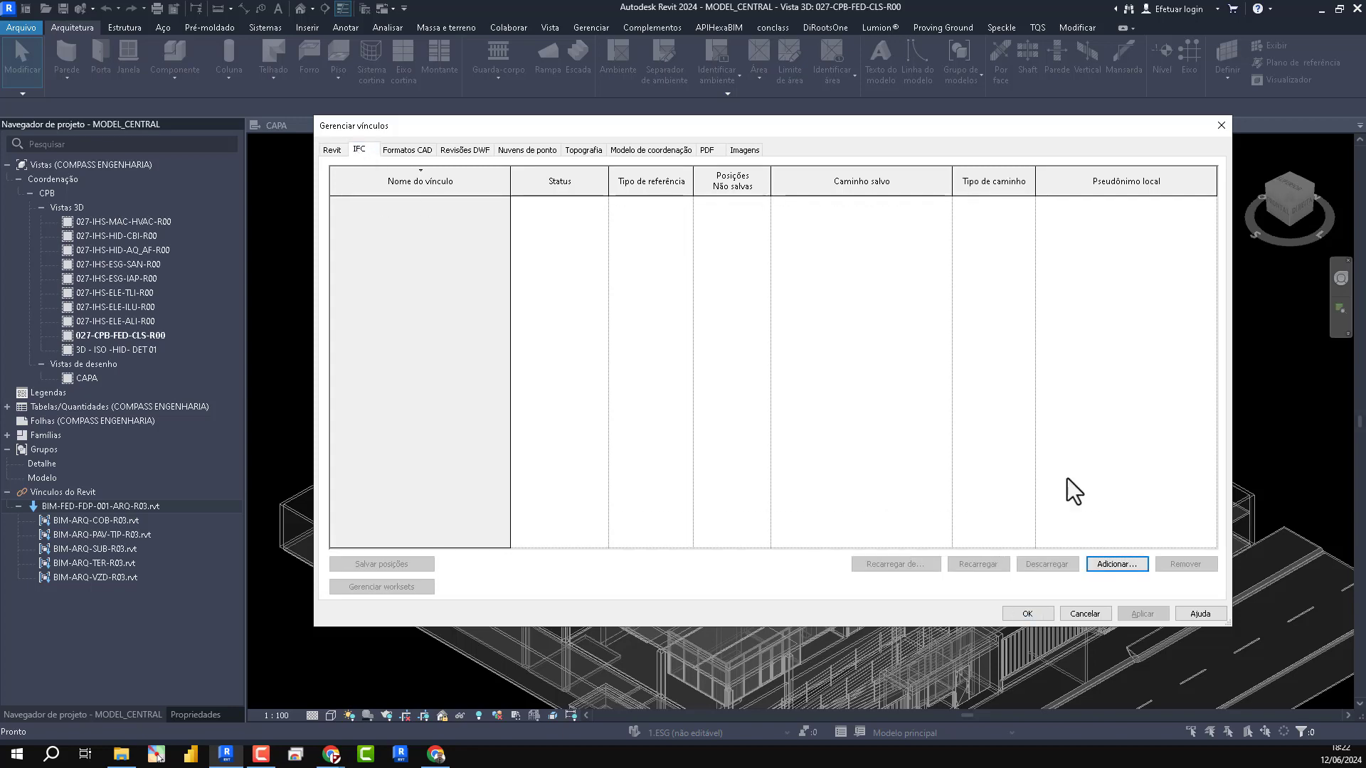
click(1100, 566)
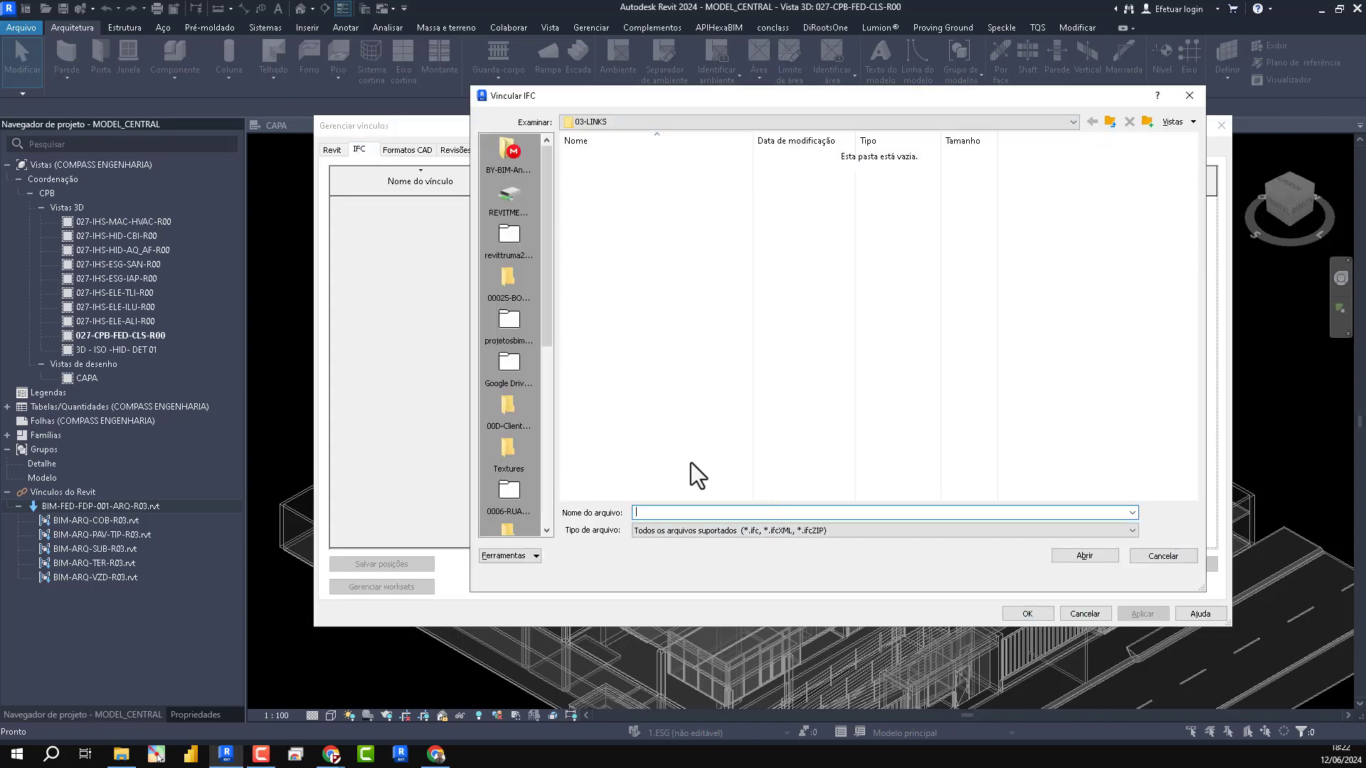
text(D:\01 - HomeOffice\02 - ÁREA DO CLIENTE\00D-Clientes_Ativos\00022-A.B_CORTE_REAL\RECEBIDOS\ESTRUTURA\FORTE DO PRINCIPE)
key(Return)
click(786, 186)
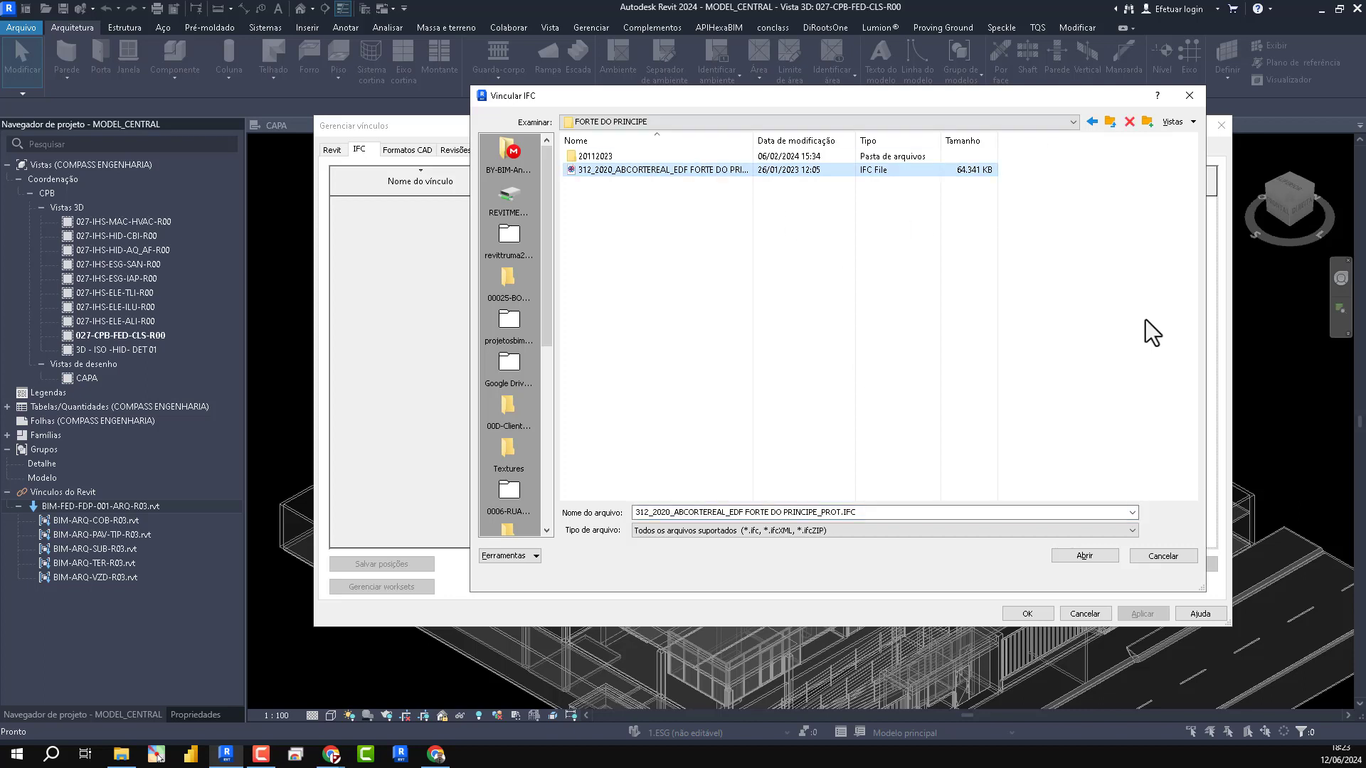
click(1084, 555)
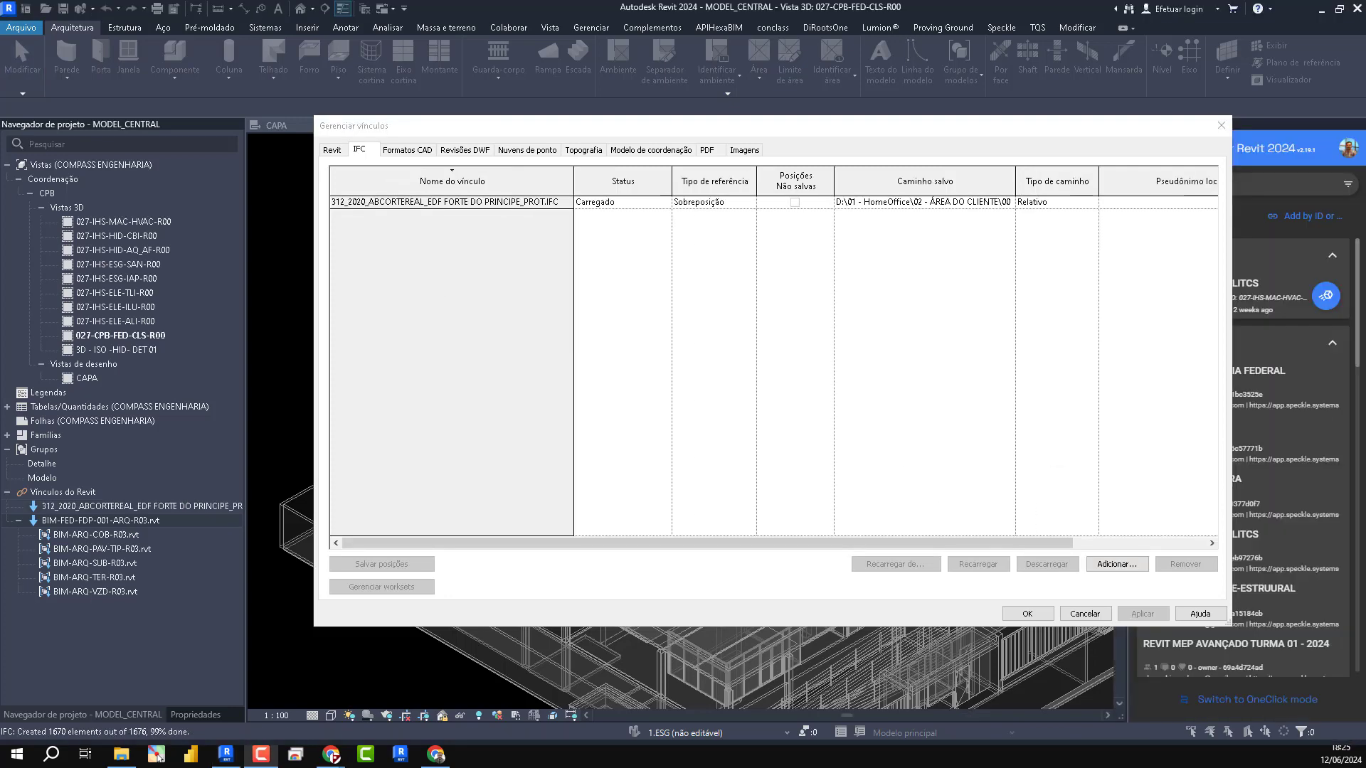
- Change the linked IFC's reference type to attachment and confirm the link settings
click(745, 201)
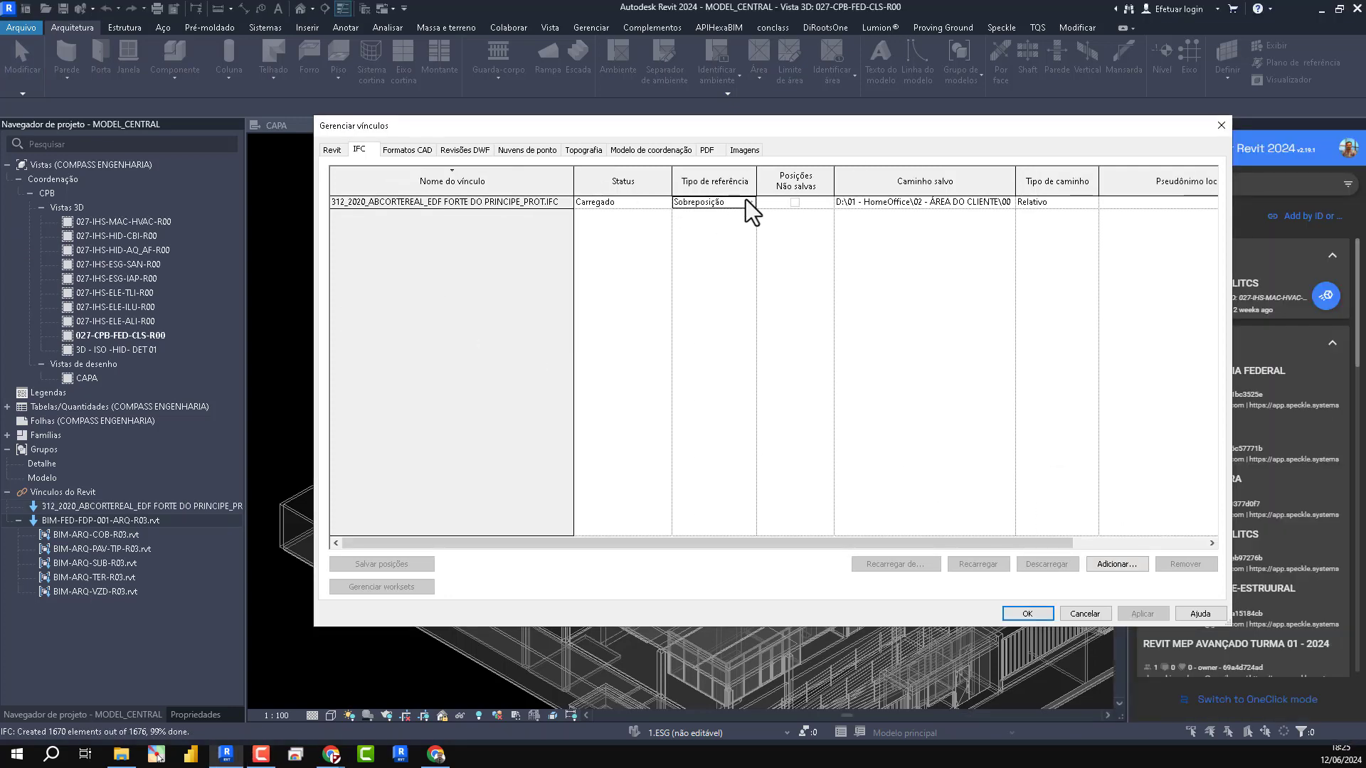
click(745, 201)
click(687, 215)
click(1024, 613)
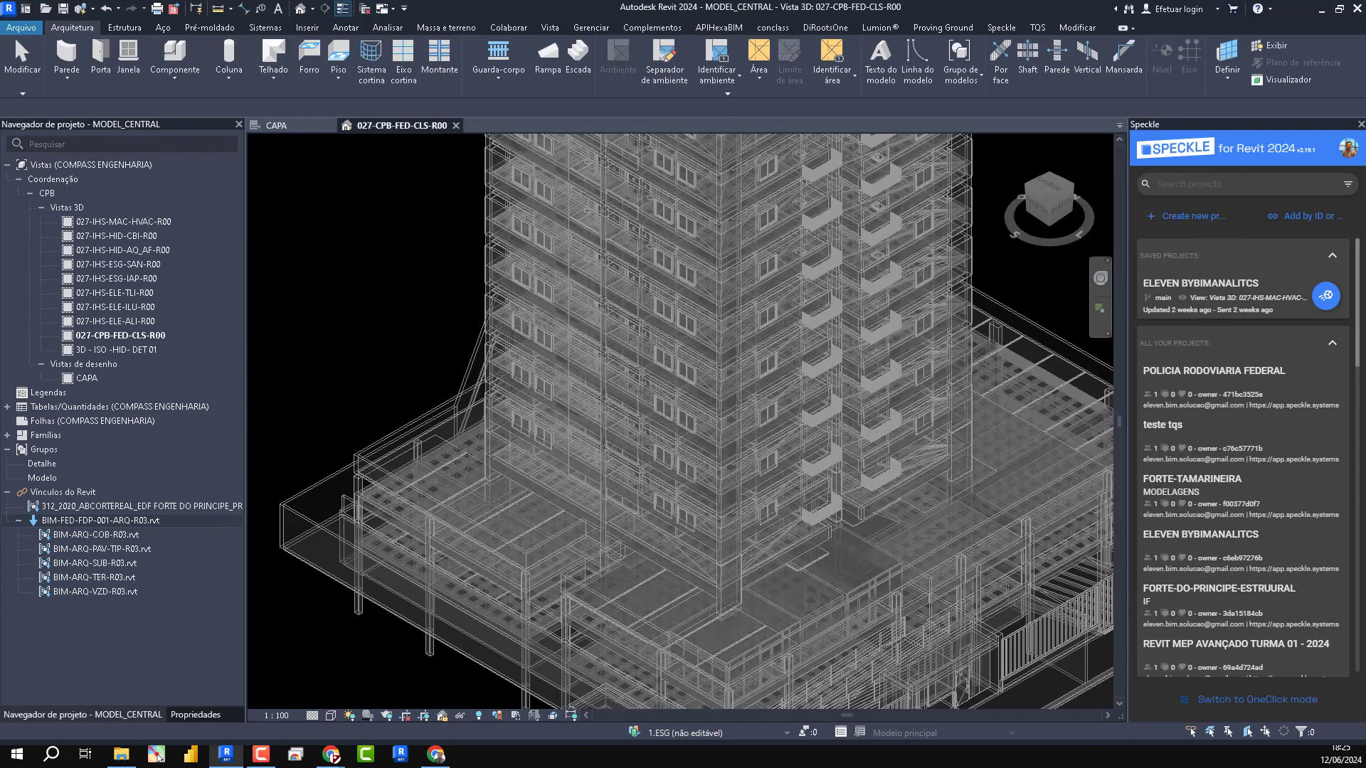
- Select the linked IFC structure in the 3D view and assign it to the workset 7.EST
scroll(838, 265, up, 3)
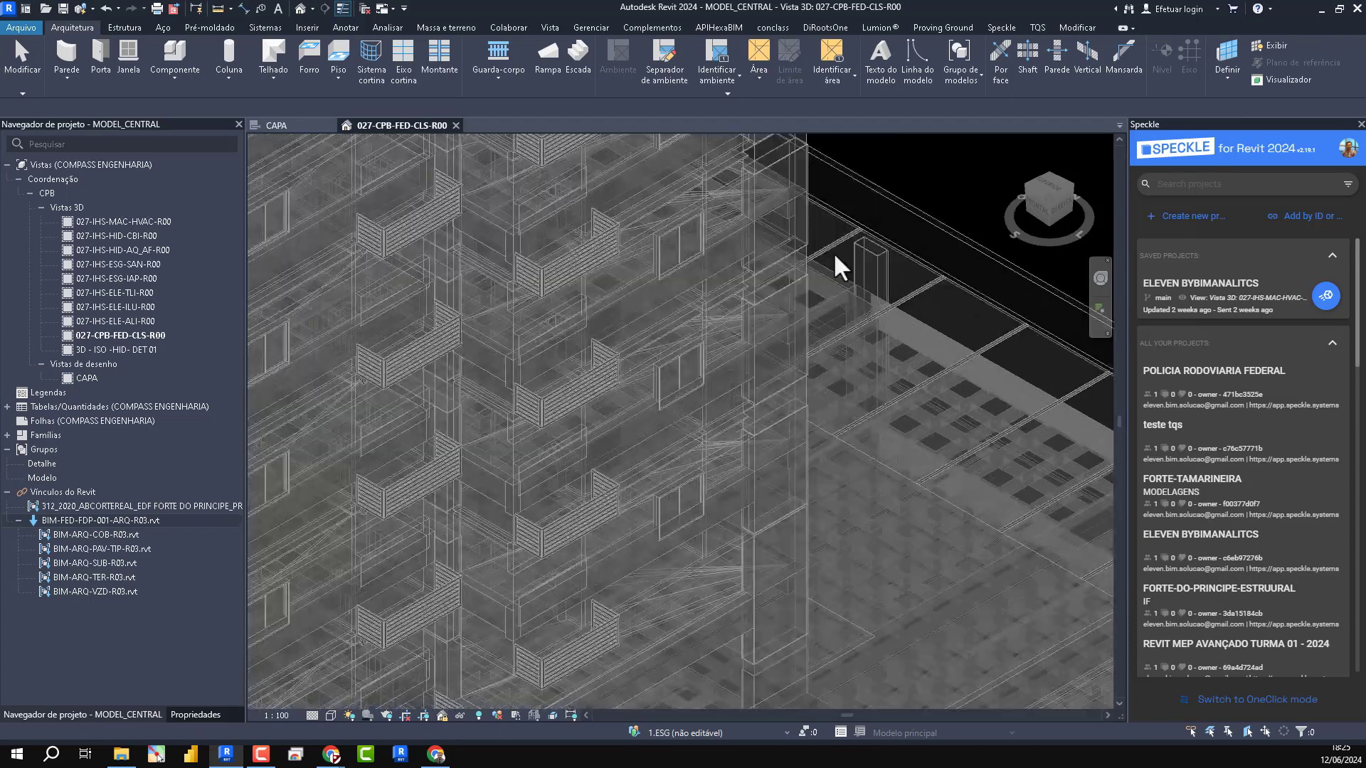
scroll(774, 356, up, 3)
scroll(797, 377, down, 5)
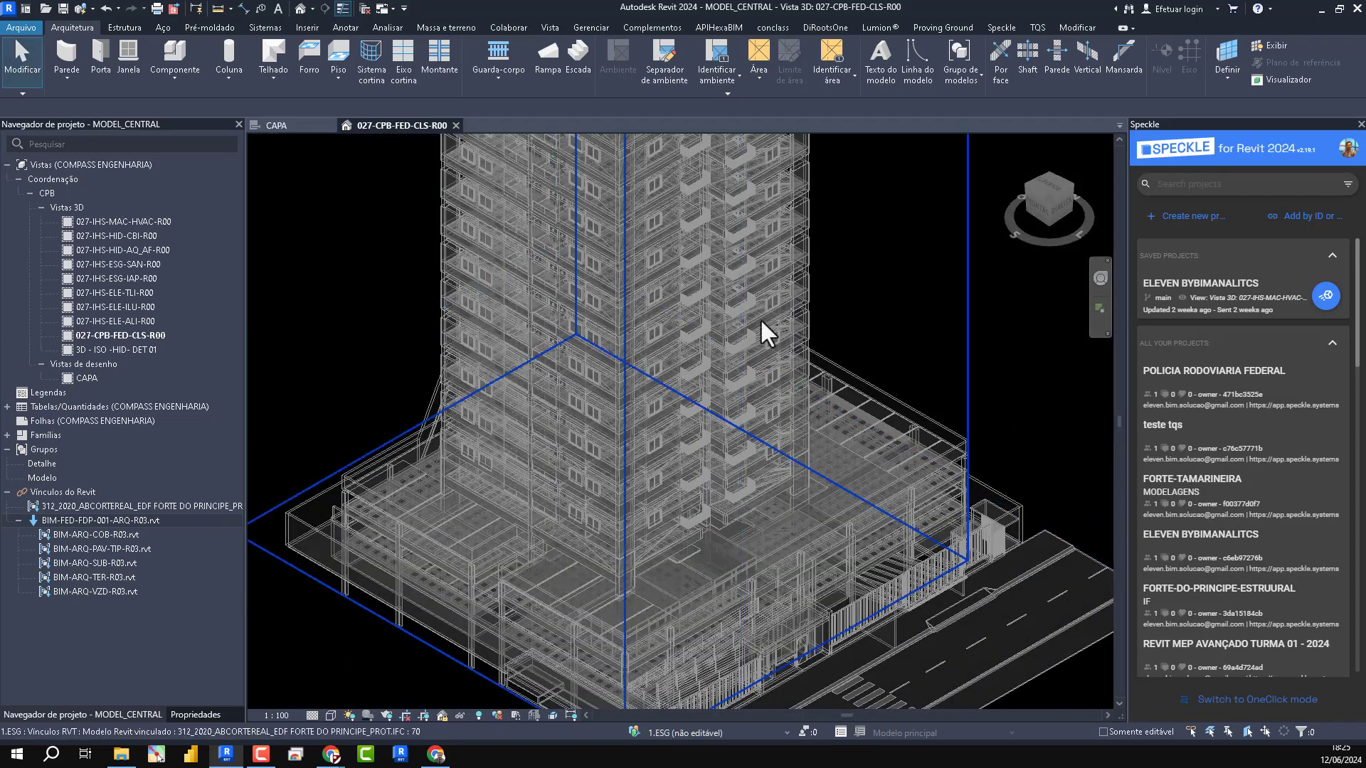
click(867, 441)
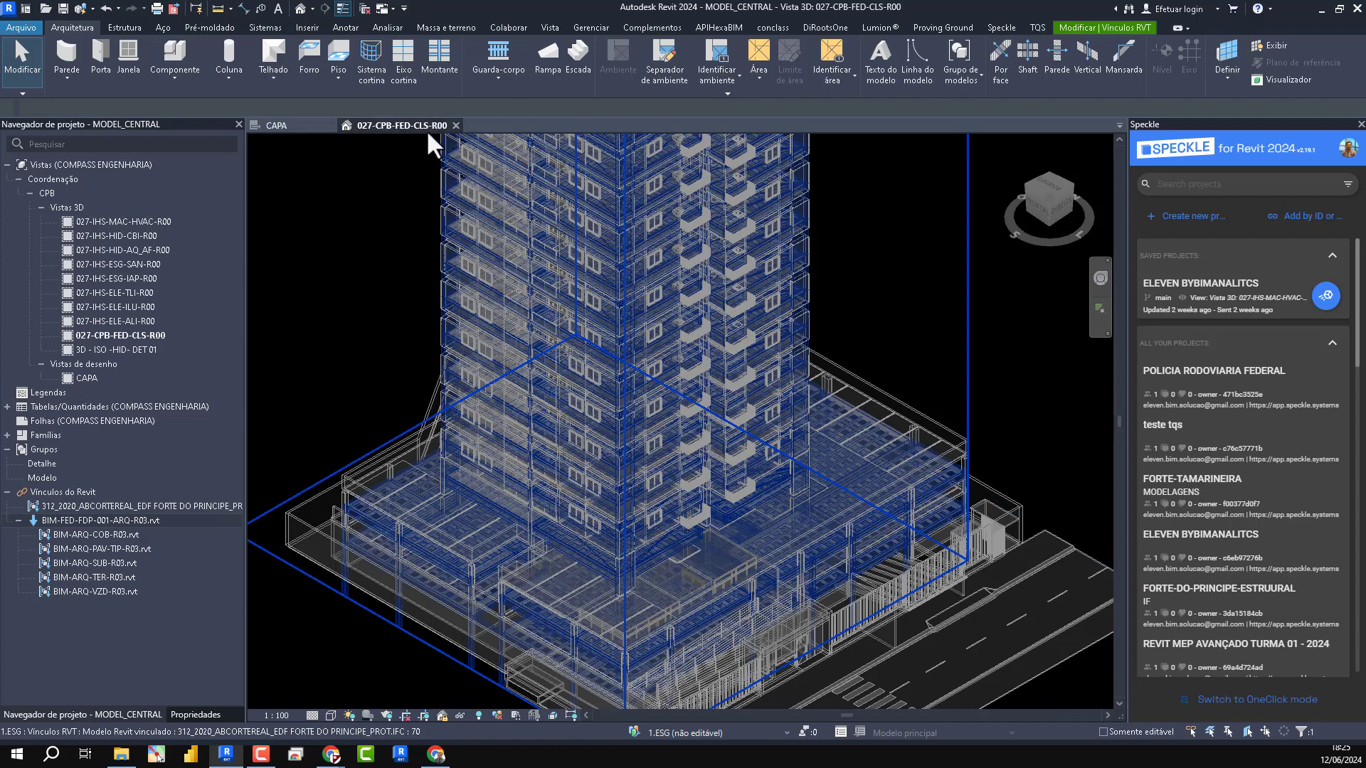
scroll(852, 331, down, 2)
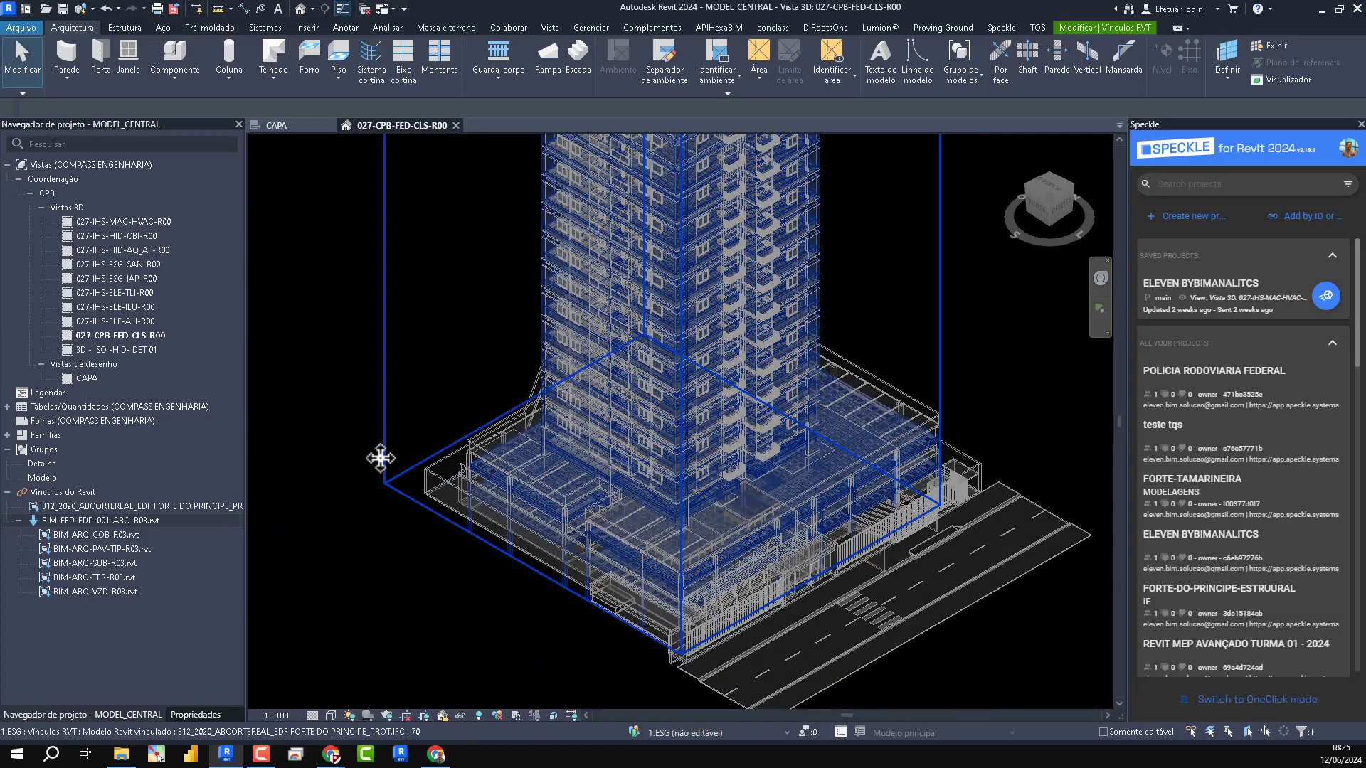
click(194, 714)
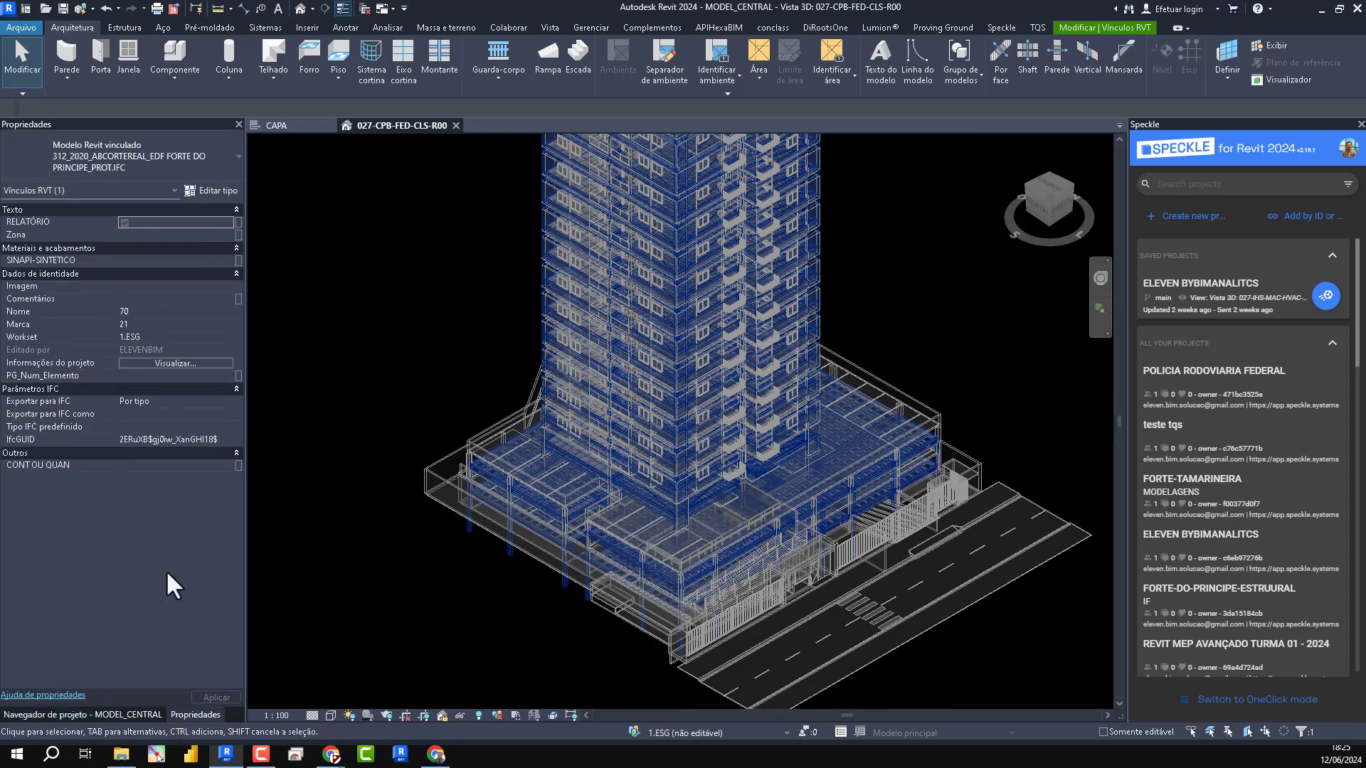
click(205, 337)
click(227, 343)
click(227, 337)
scroll(178, 384, down, 3)
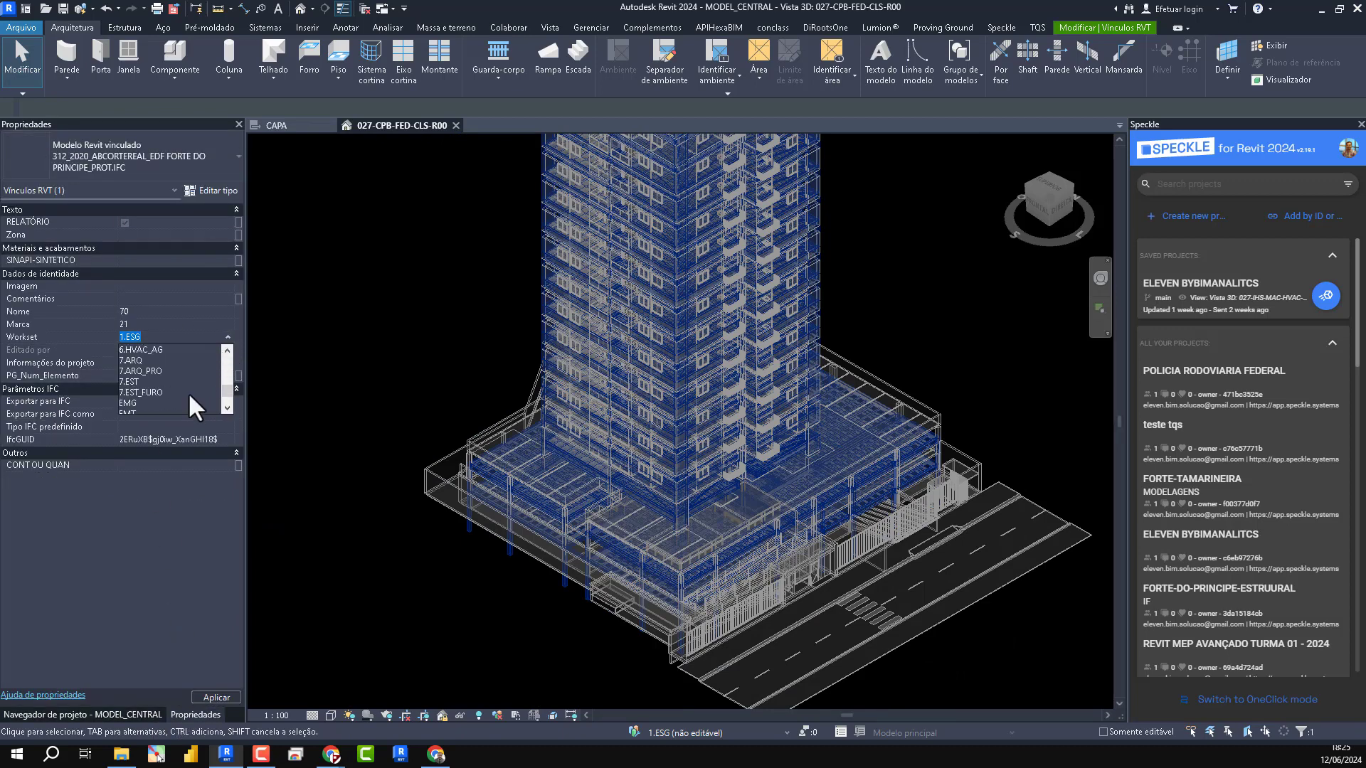
scroll(142, 398, up, 2)
click(148, 400)
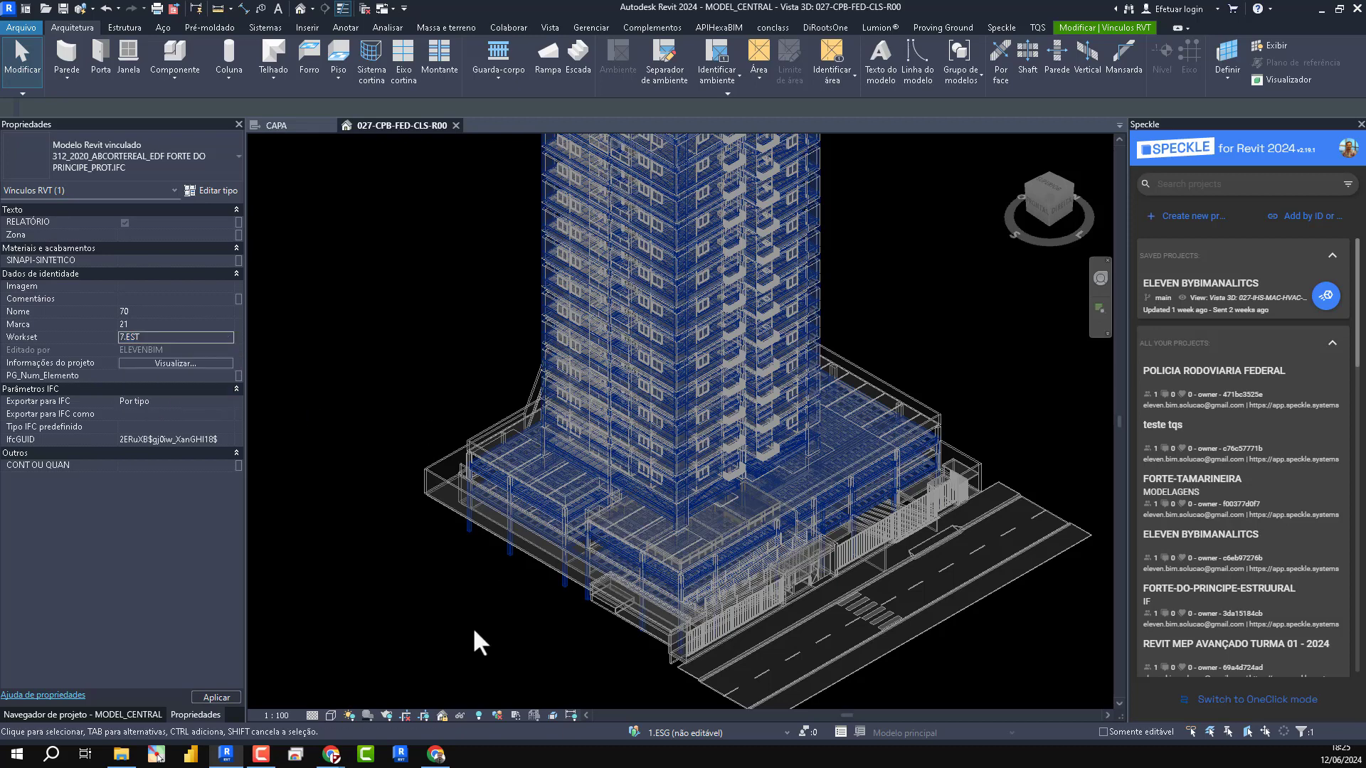
- Select the linked BIM-FED-FDP-001-ARQ-R03.rvt model and assign it to the workset 7.ARQ
click(431, 485)
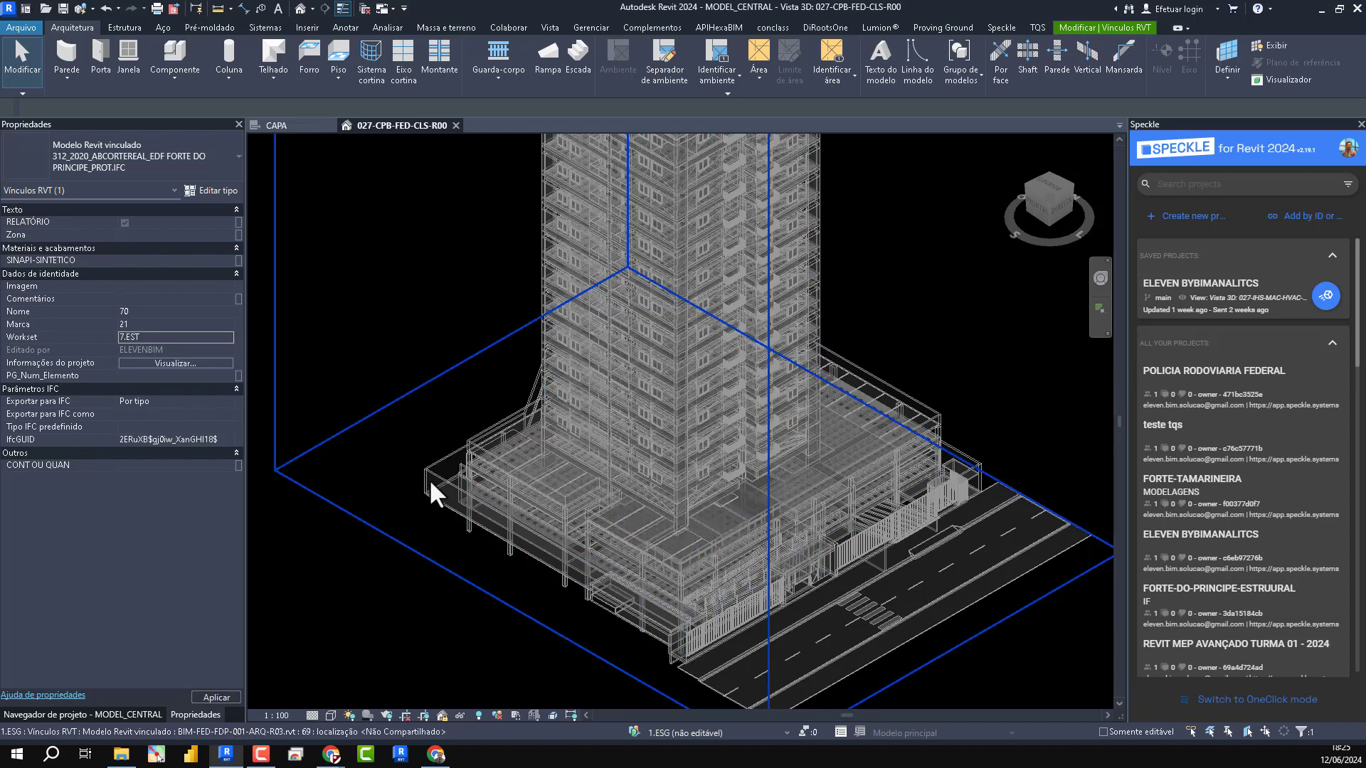
click(428, 480)
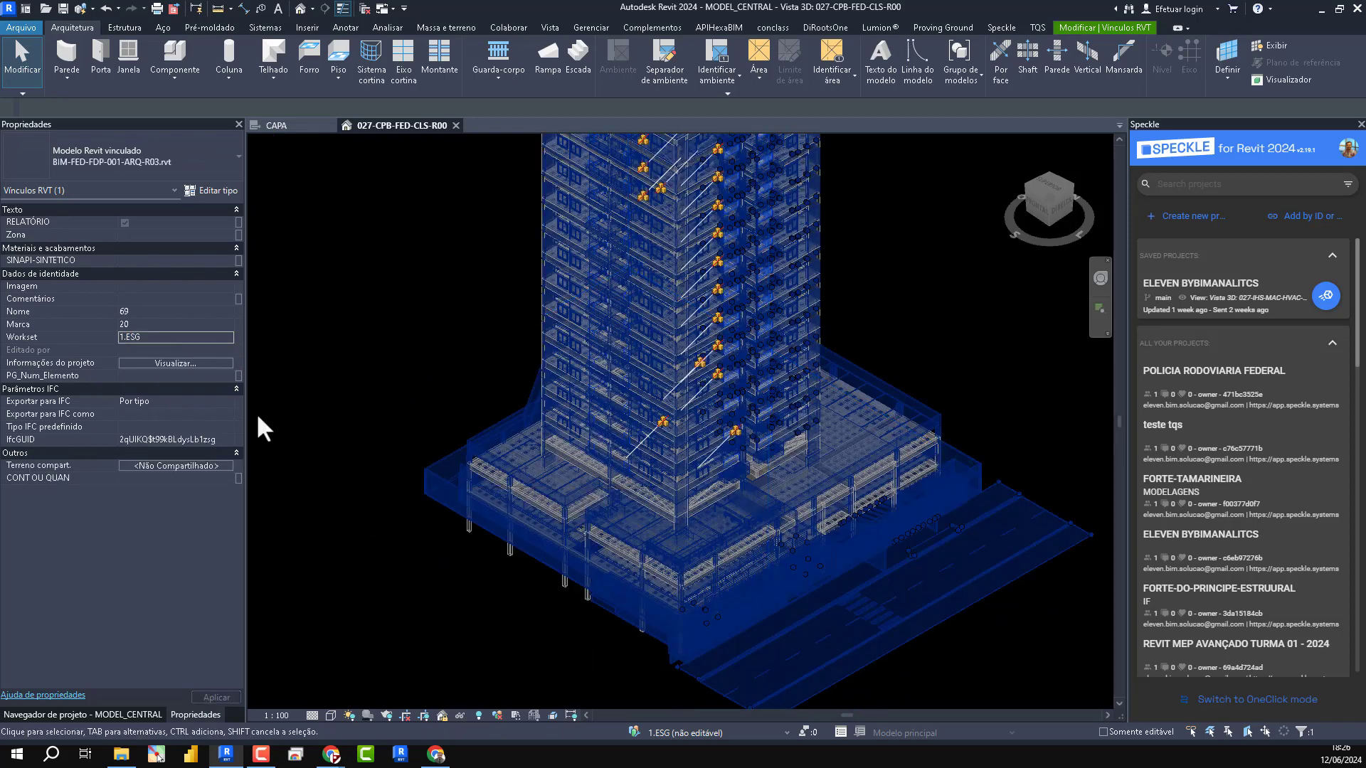
click(223, 335)
scroll(161, 386, down, 2)
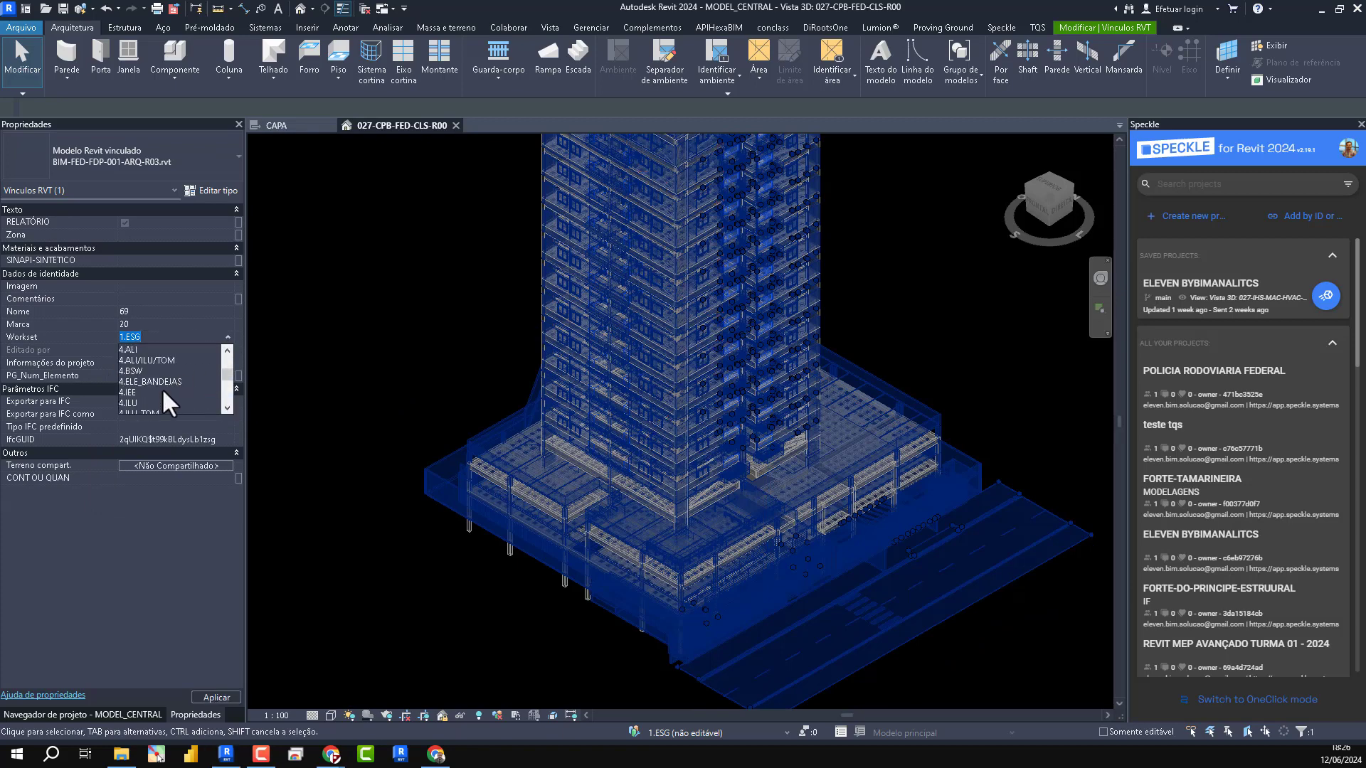
scroll(162, 390, down, 3)
click(148, 370)
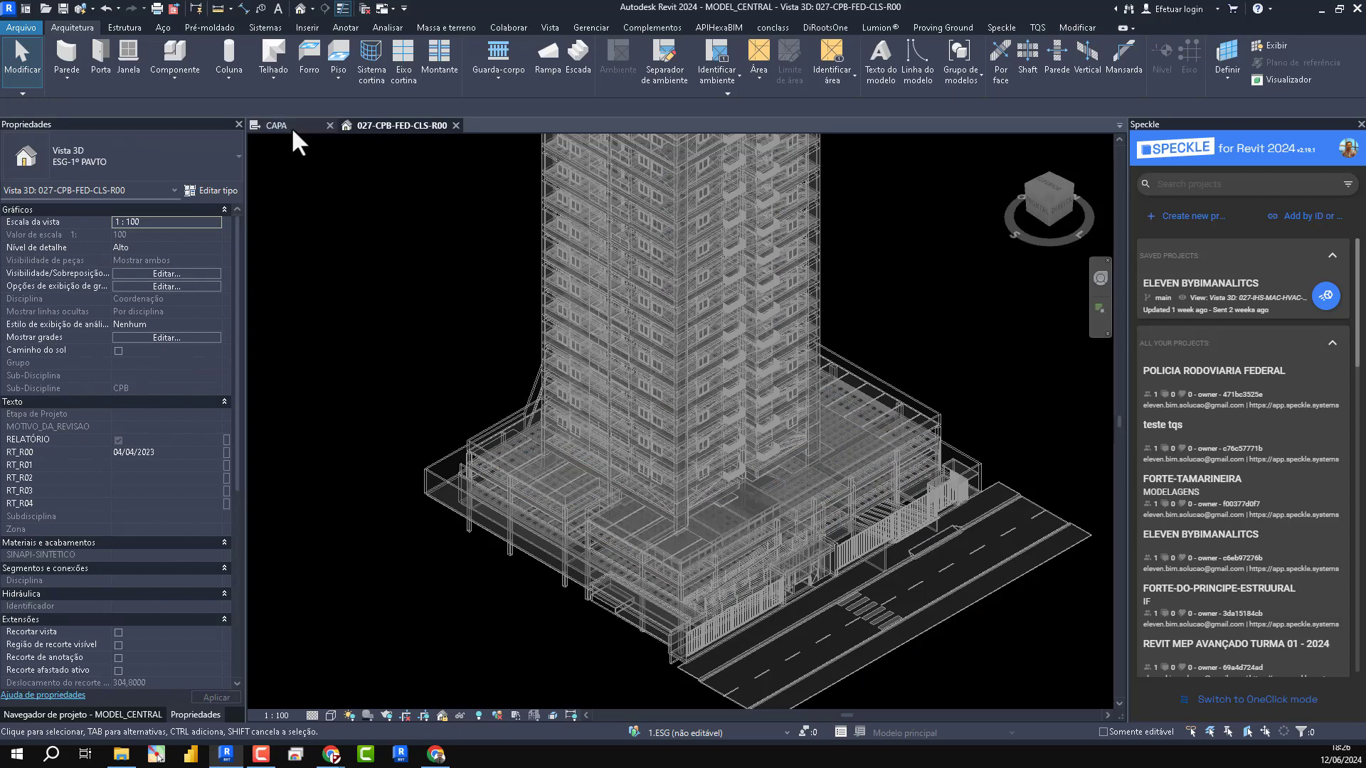
- Close the Speckle panel and open the default 3D view of the model
click(64, 714)
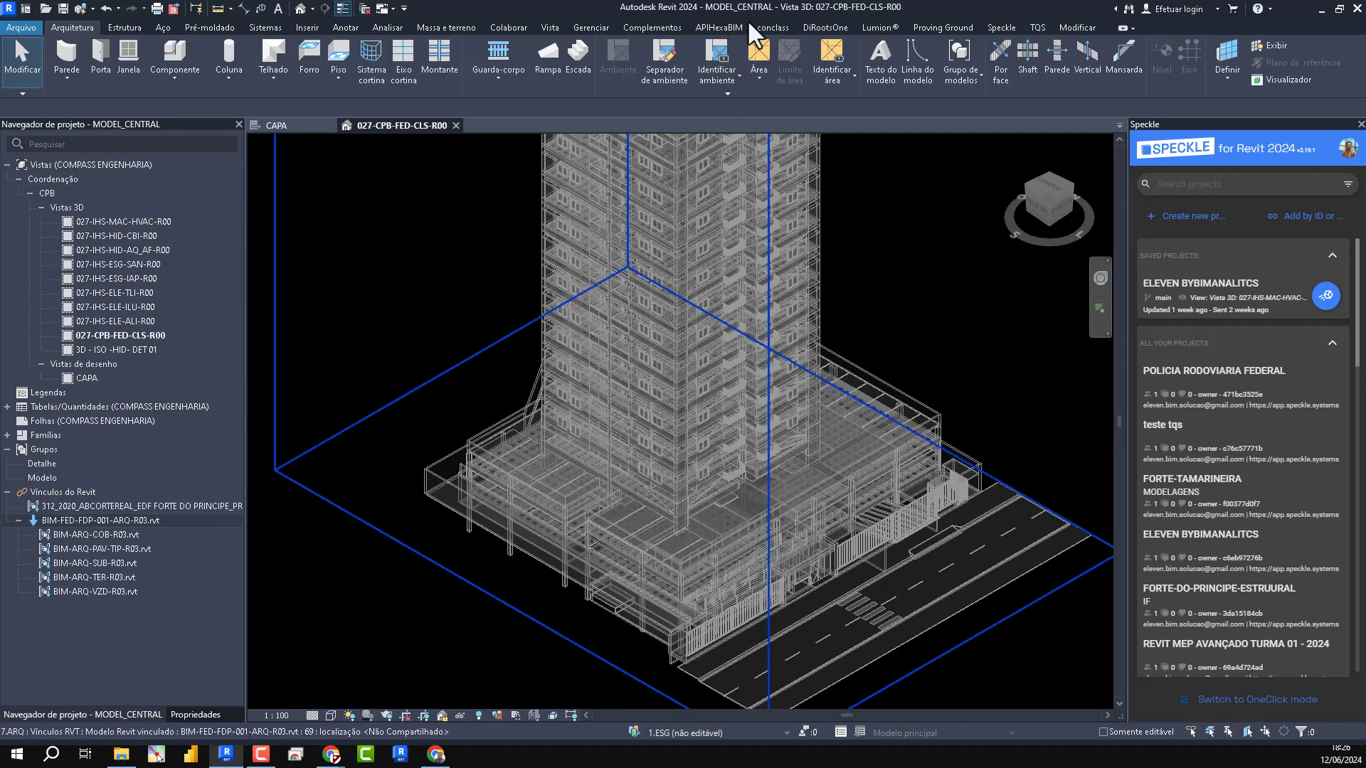
click(507, 27)
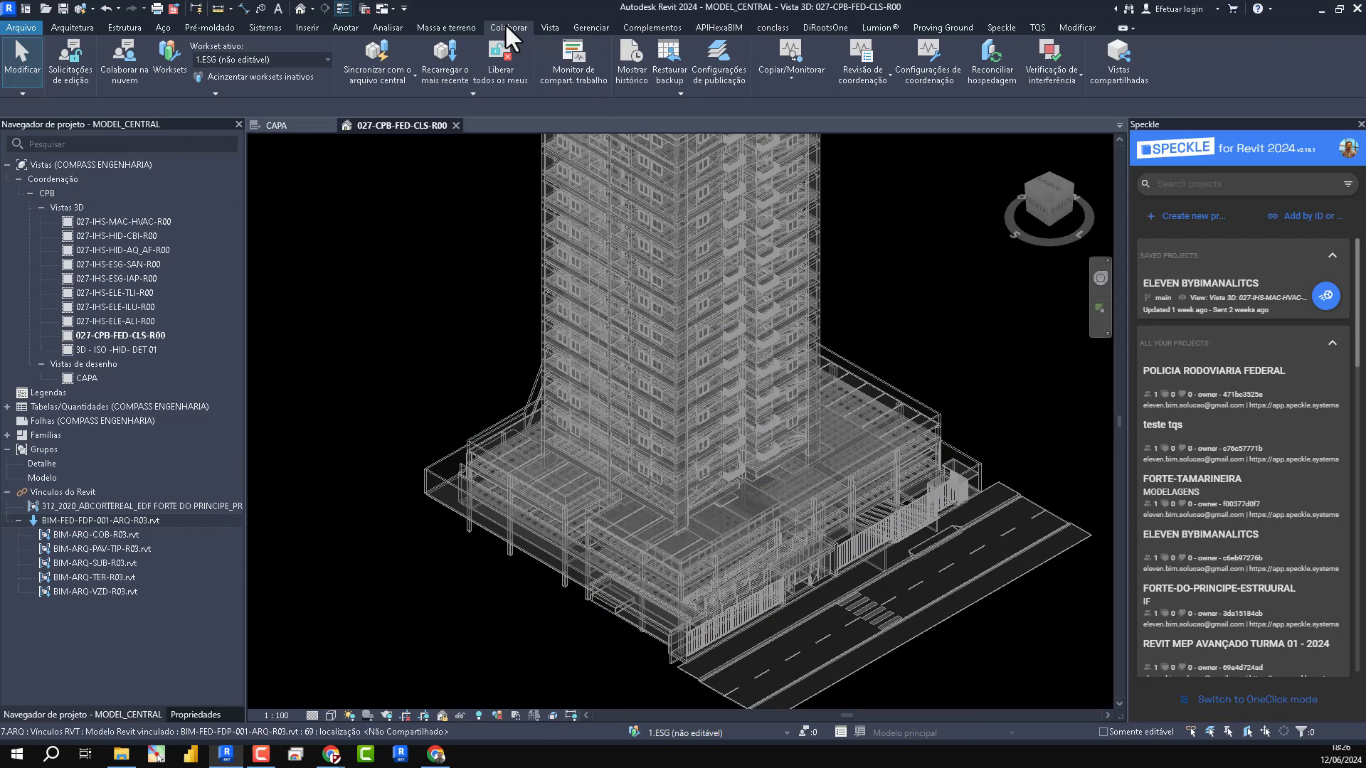
click(782, 79)
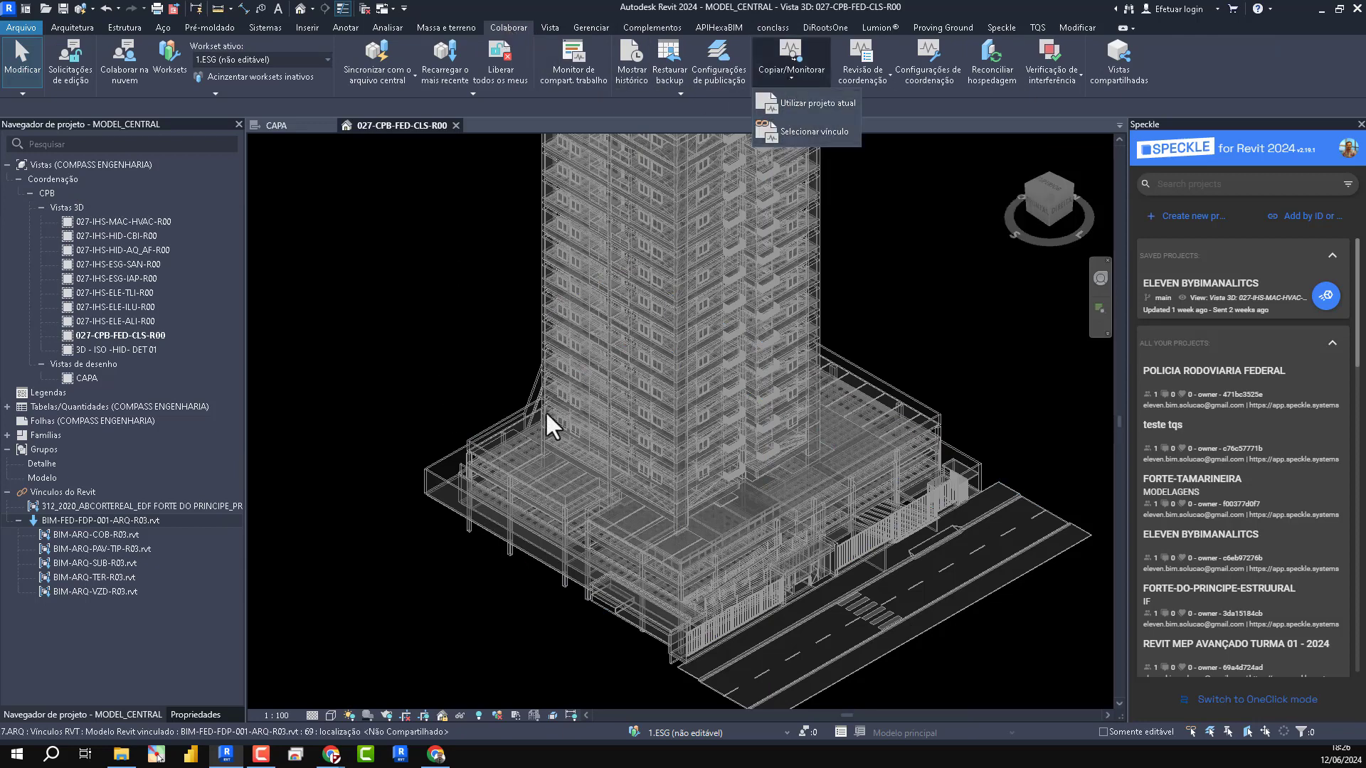
click(1360, 124)
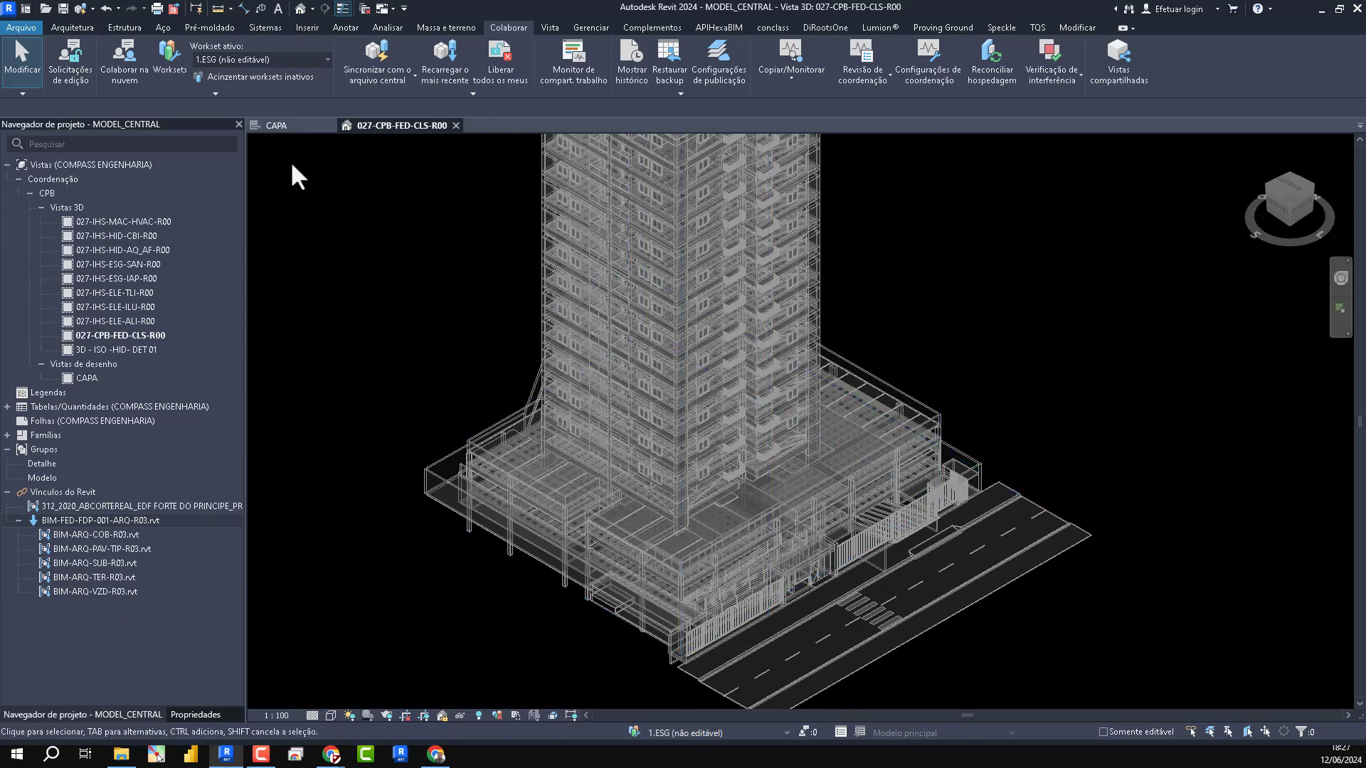
click(300, 9)
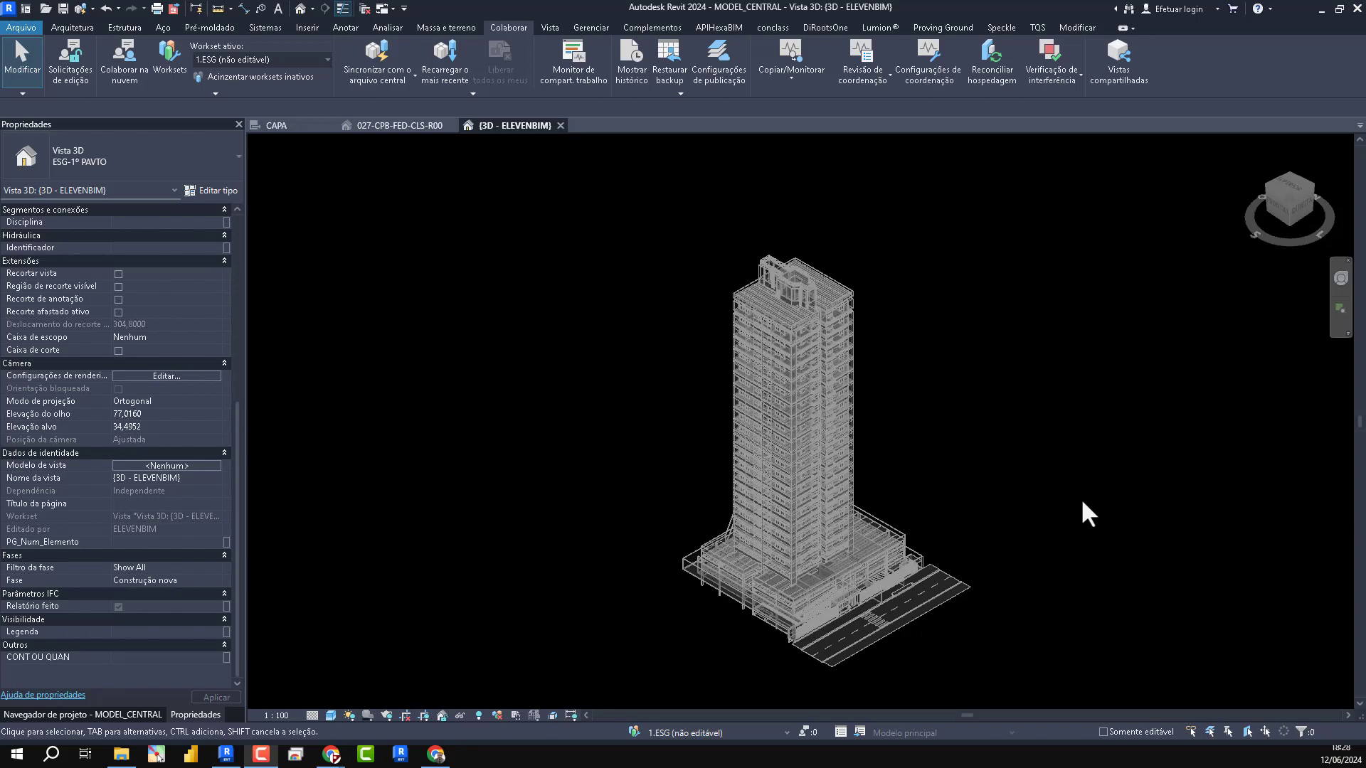
- Turn on the Níveis annotation category in the default 3D view's visibility/graphics overrides
key(v)
key(g)
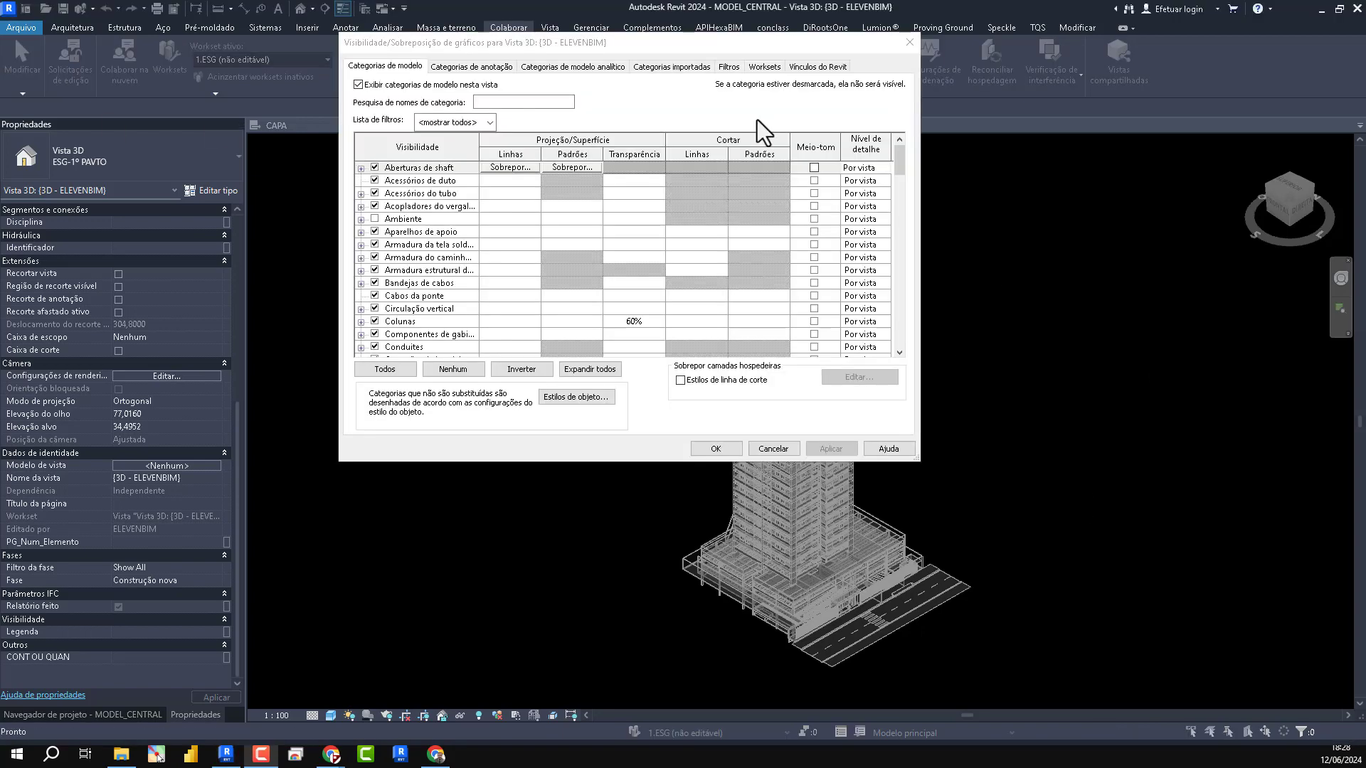
click(468, 66)
scroll(418, 228, down, 10)
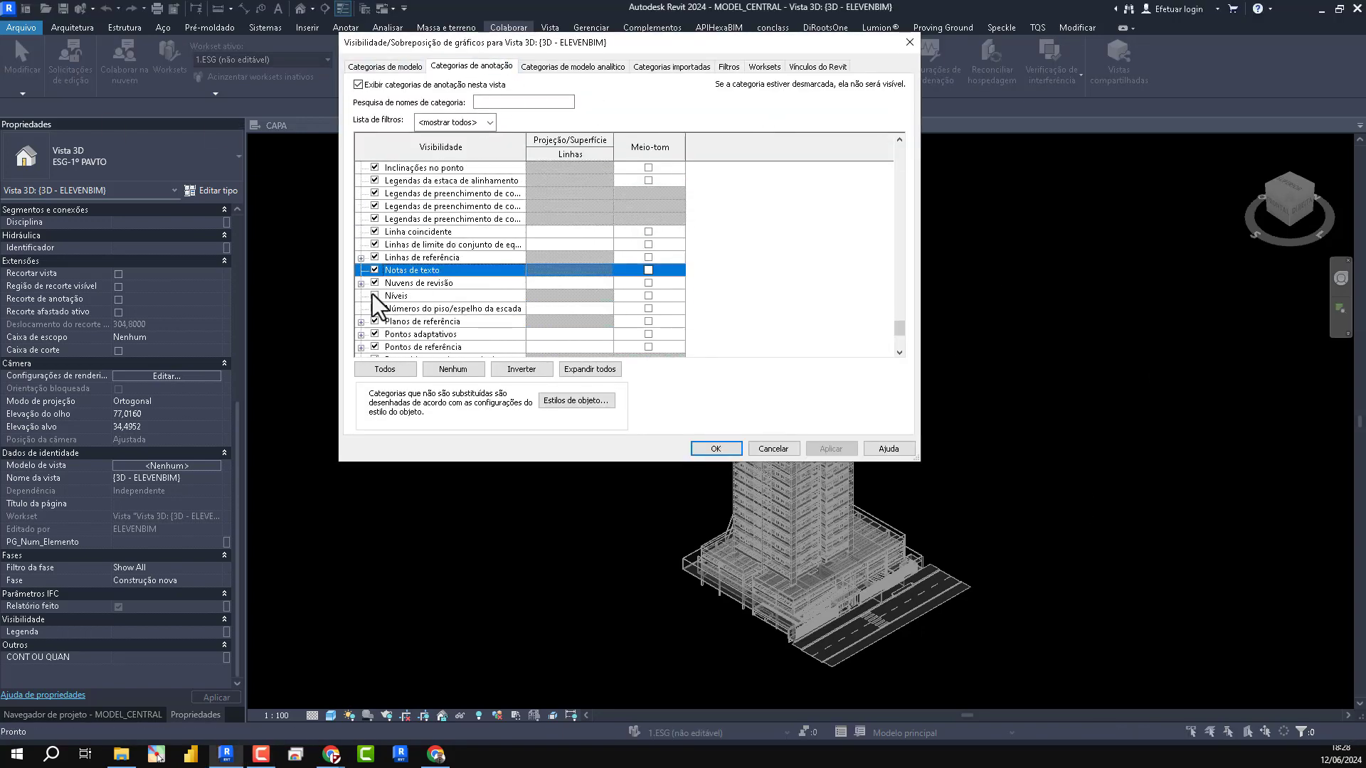
click(374, 295)
click(713, 448)
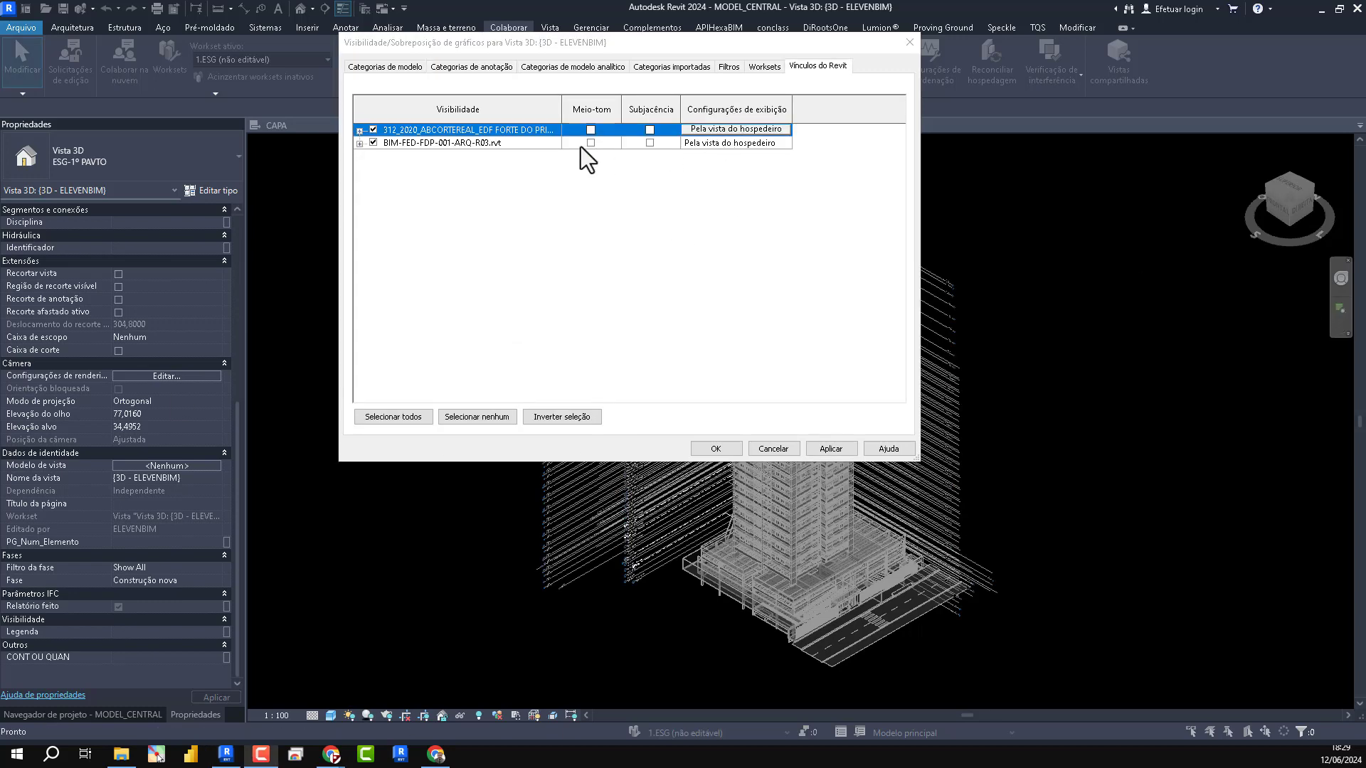
- Customize the IFC link's display settings in this view with annotation categories set to Personalizado and Níveis turned off
click(763, 130)
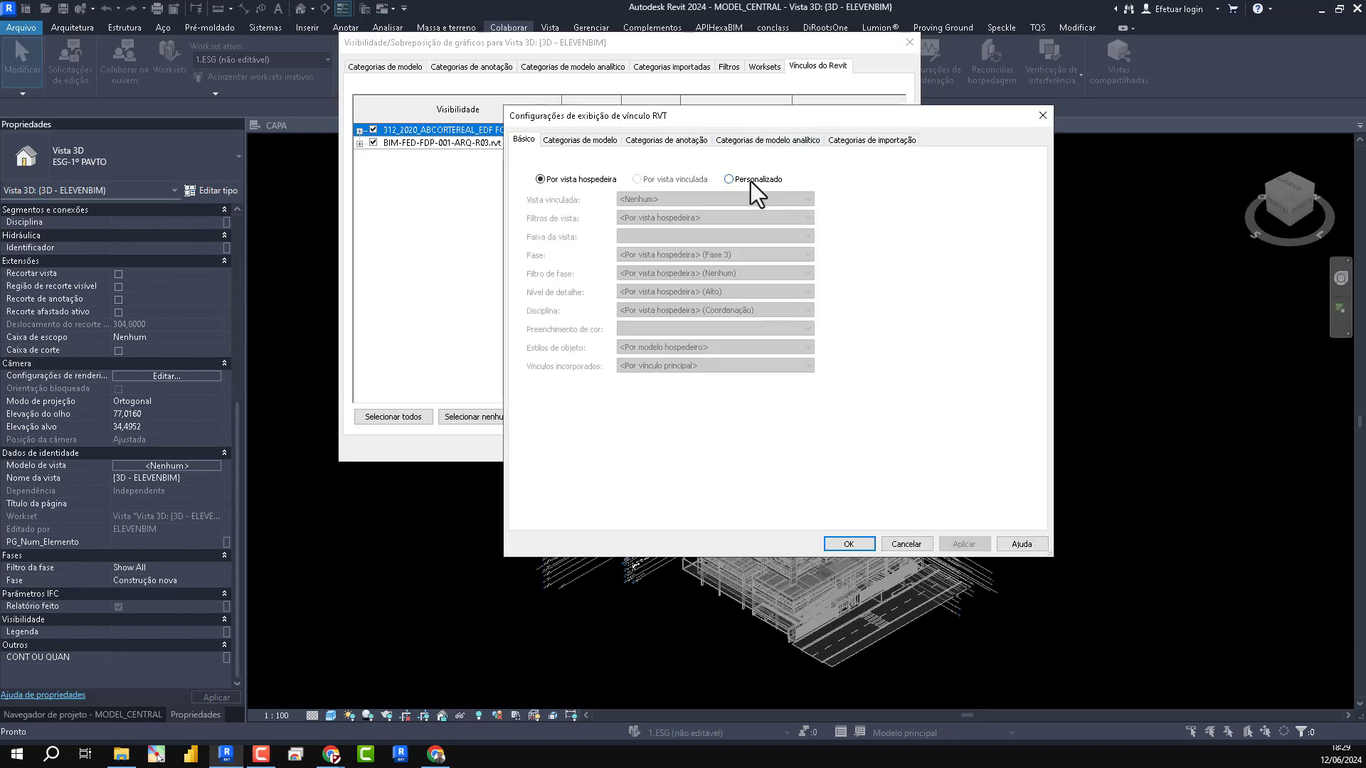
click(655, 141)
click(702, 161)
click(684, 187)
click(560, 330)
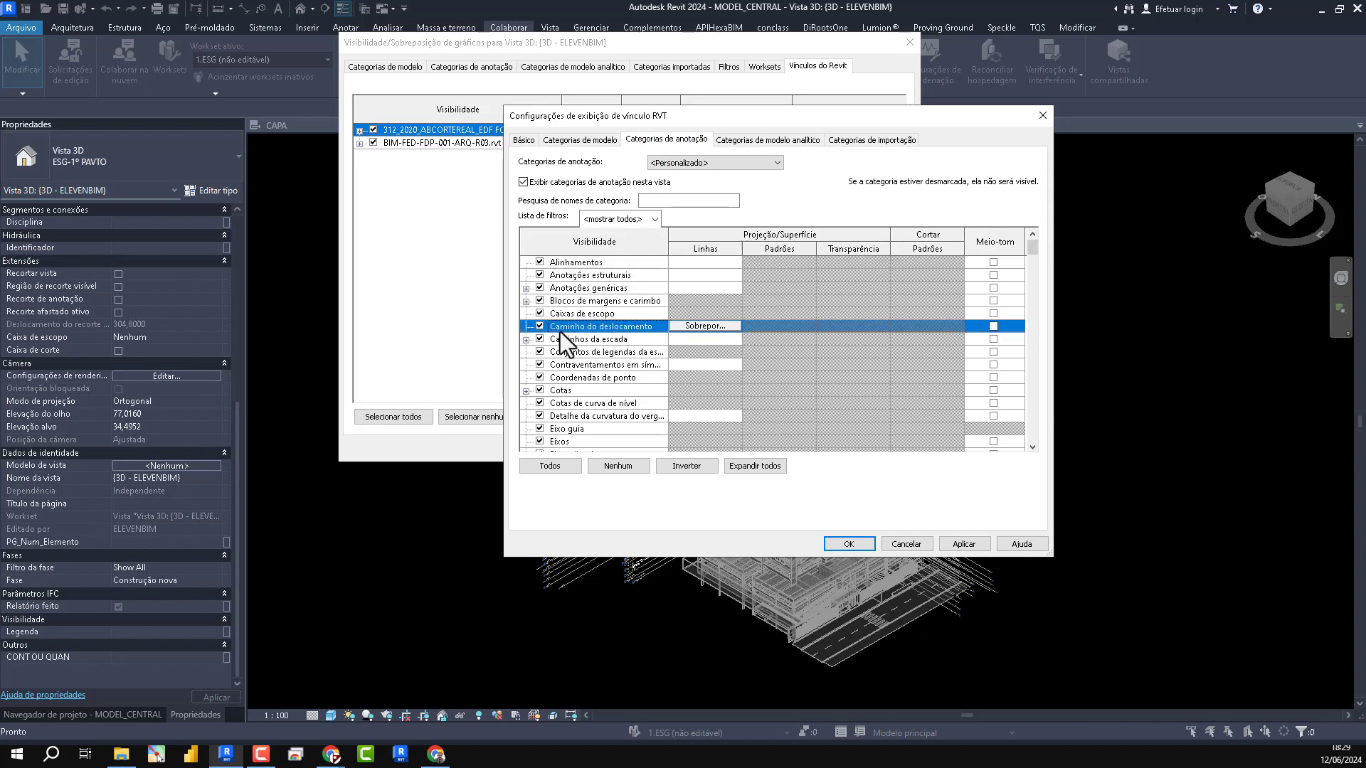
key(n)
click(539, 368)
click(850, 544)
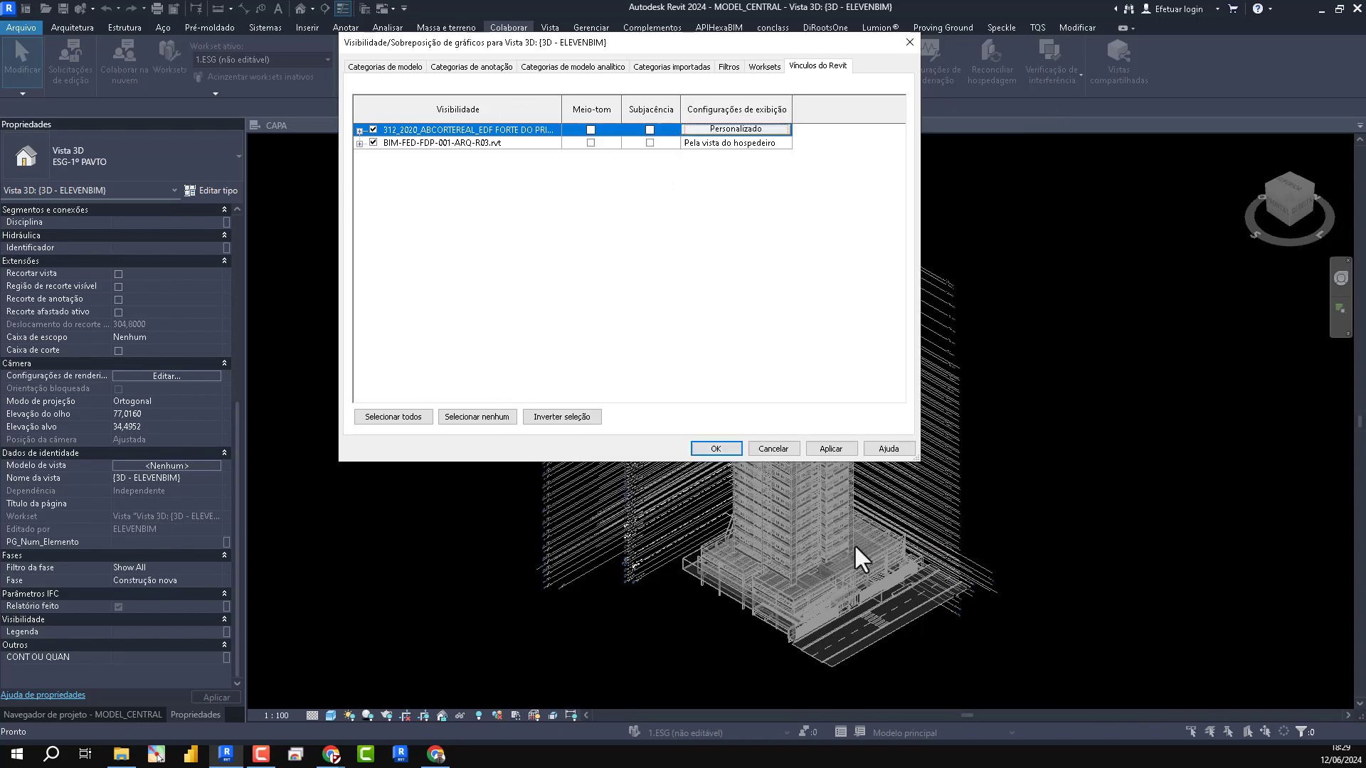
- Set the display of the BIM-FED-FDP-001-ARQ-R03.rvt link and its annotation categories to Personalizado
click(748, 148)
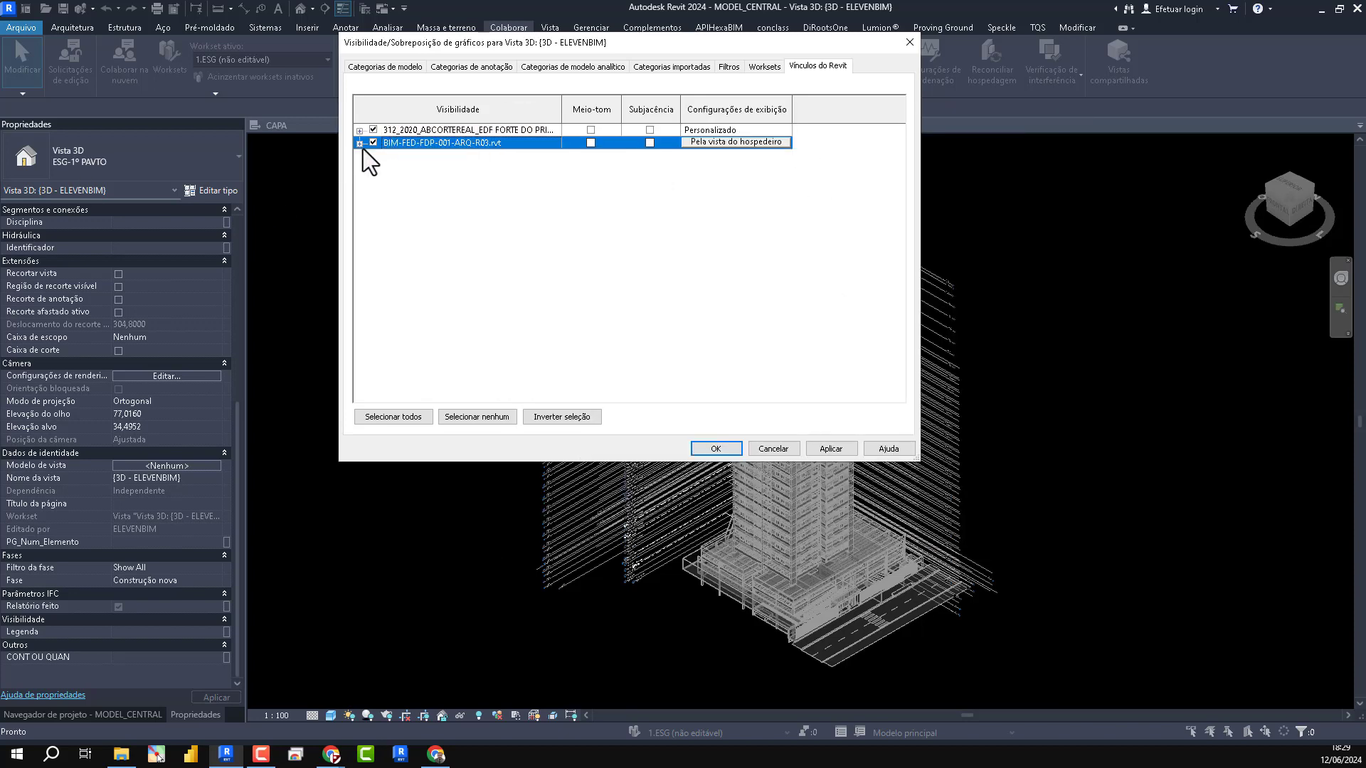
click(360, 144)
click(708, 156)
click(741, 145)
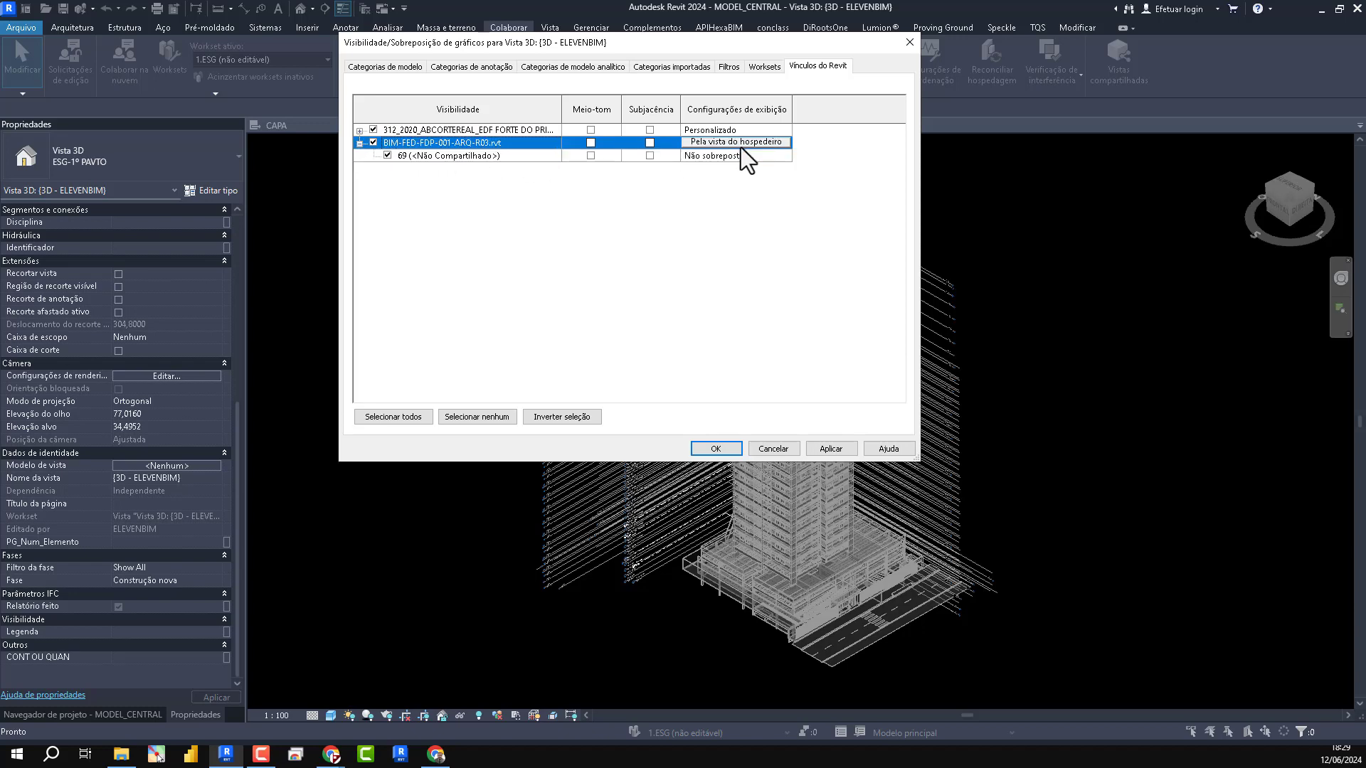
click(740, 145)
click(750, 178)
click(652, 139)
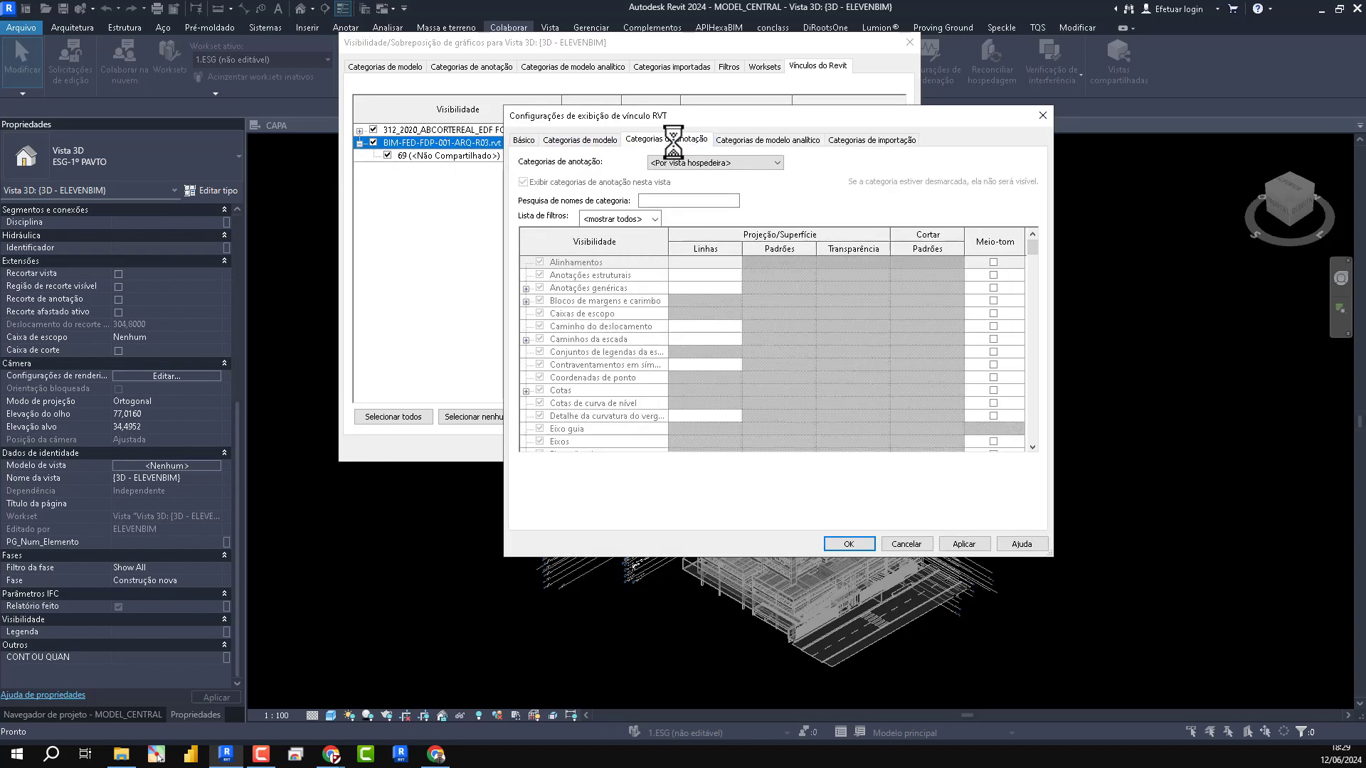
click(711, 163)
click(711, 185)
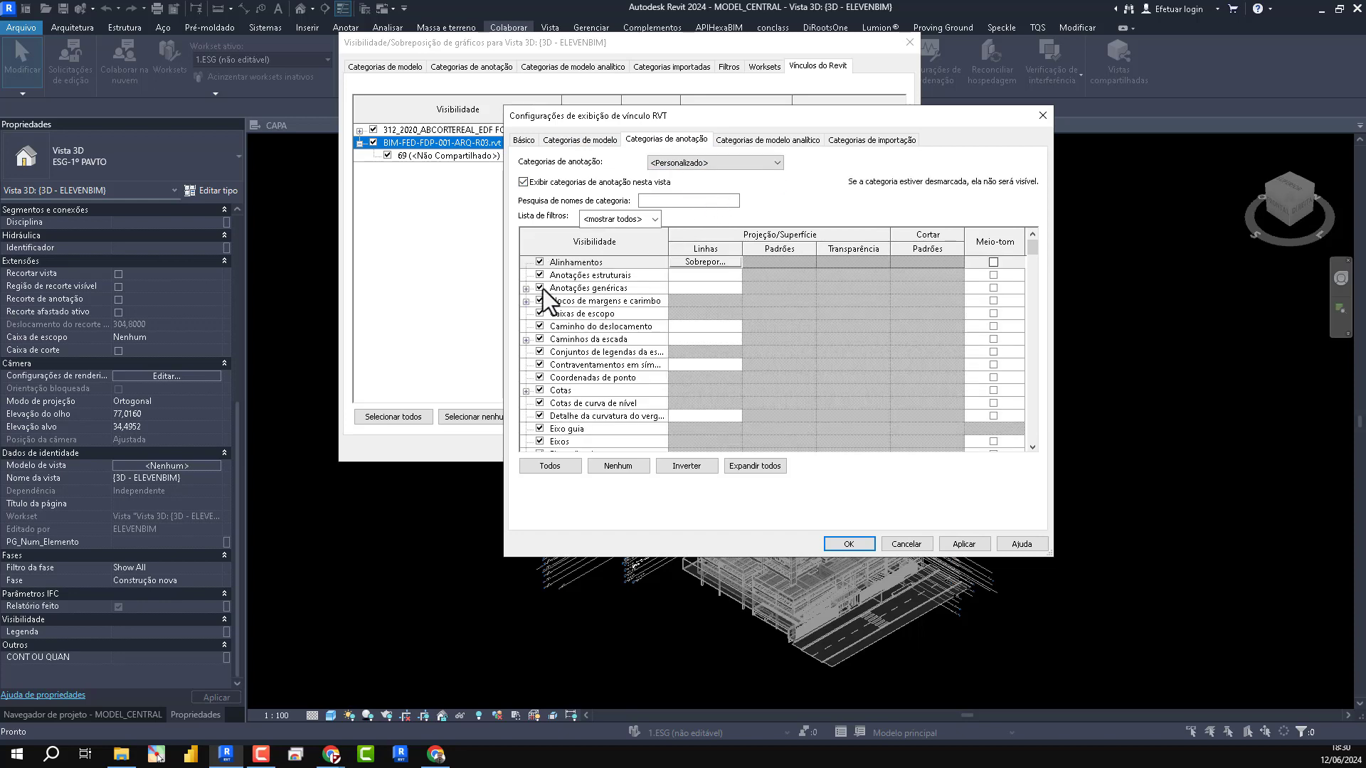
- Turn off Níveis in the architectural link's annotation categories and apply its display settings
scroll(569, 270, down, 1)
click(585, 315)
key(n)
scroll(583, 327, down, 1)
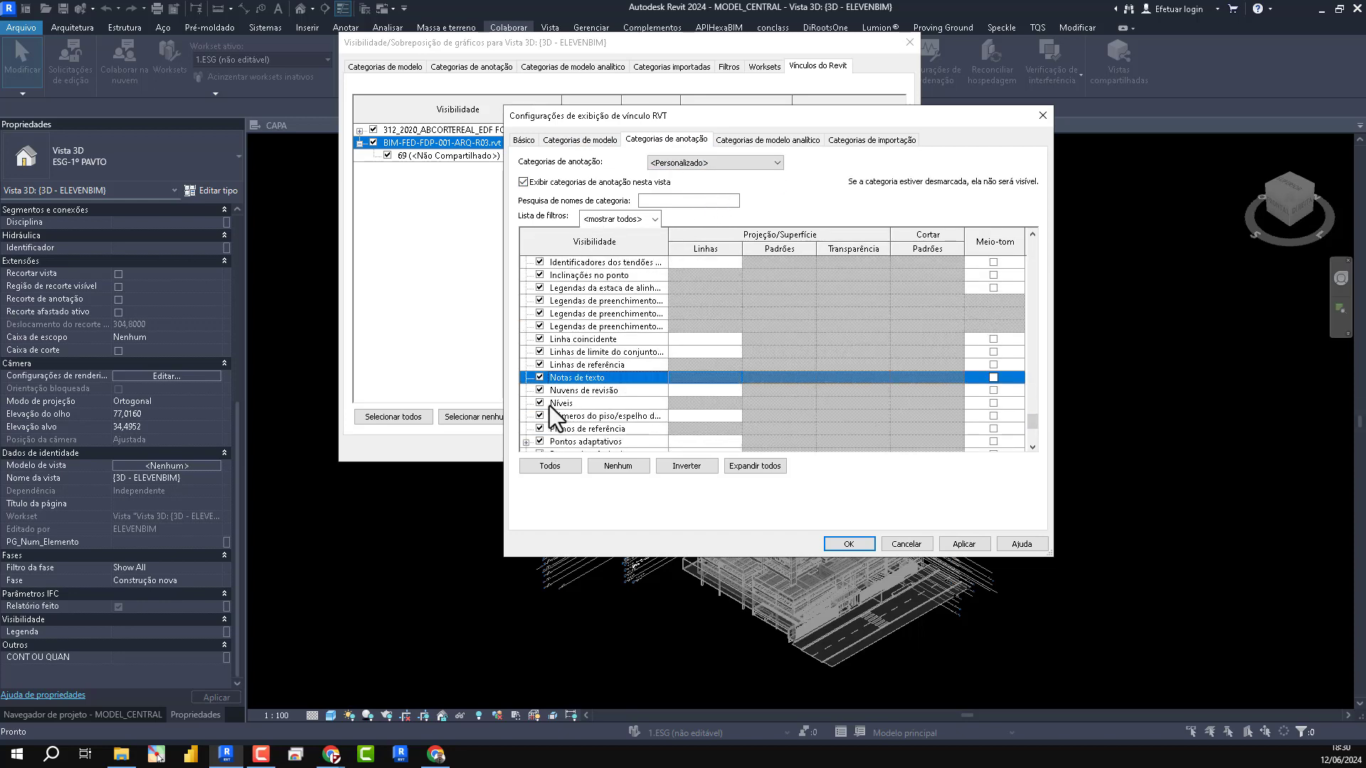
click(539, 403)
click(964, 543)
click(848, 544)
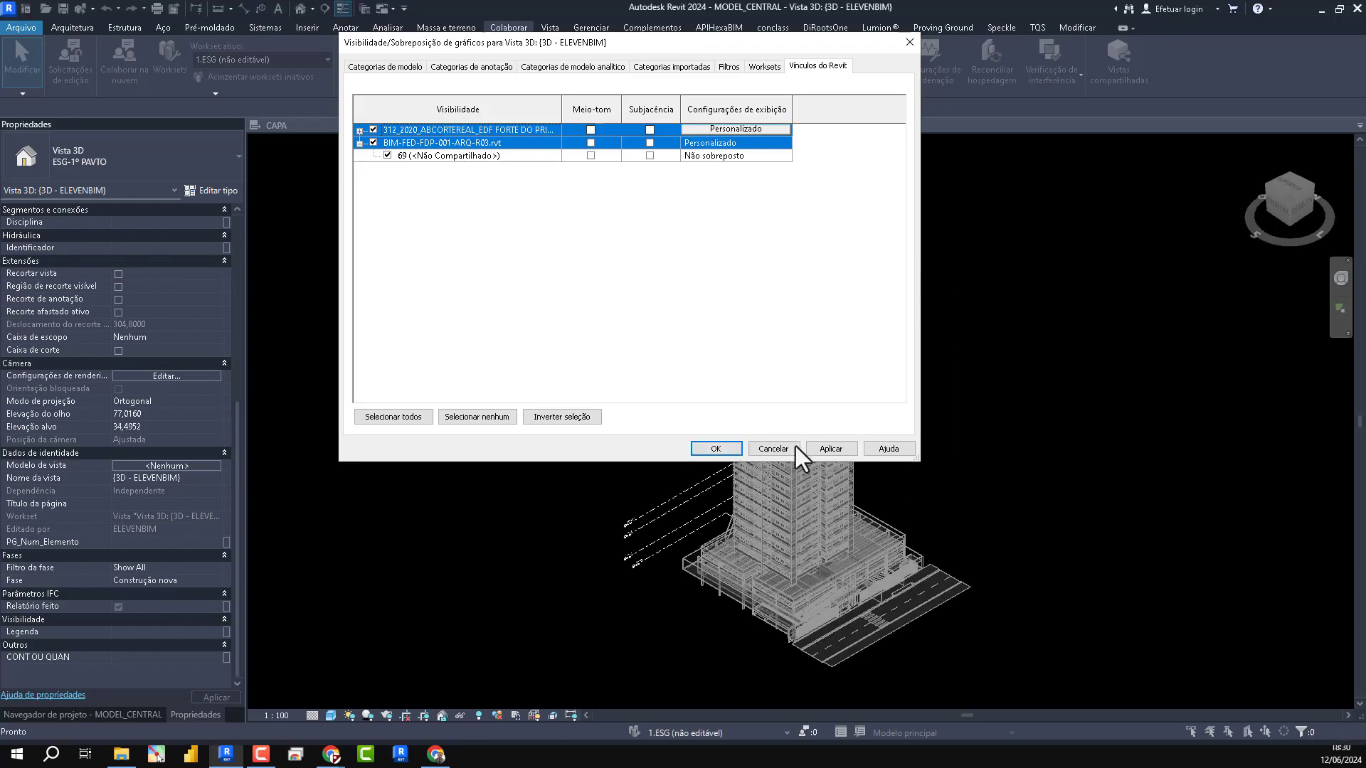
- Accept the 3D view's visibility overrides and examine the TÉRREO and PAV.2 levels beside the building one at a time
click(712, 448)
scroll(655, 552, up, 6)
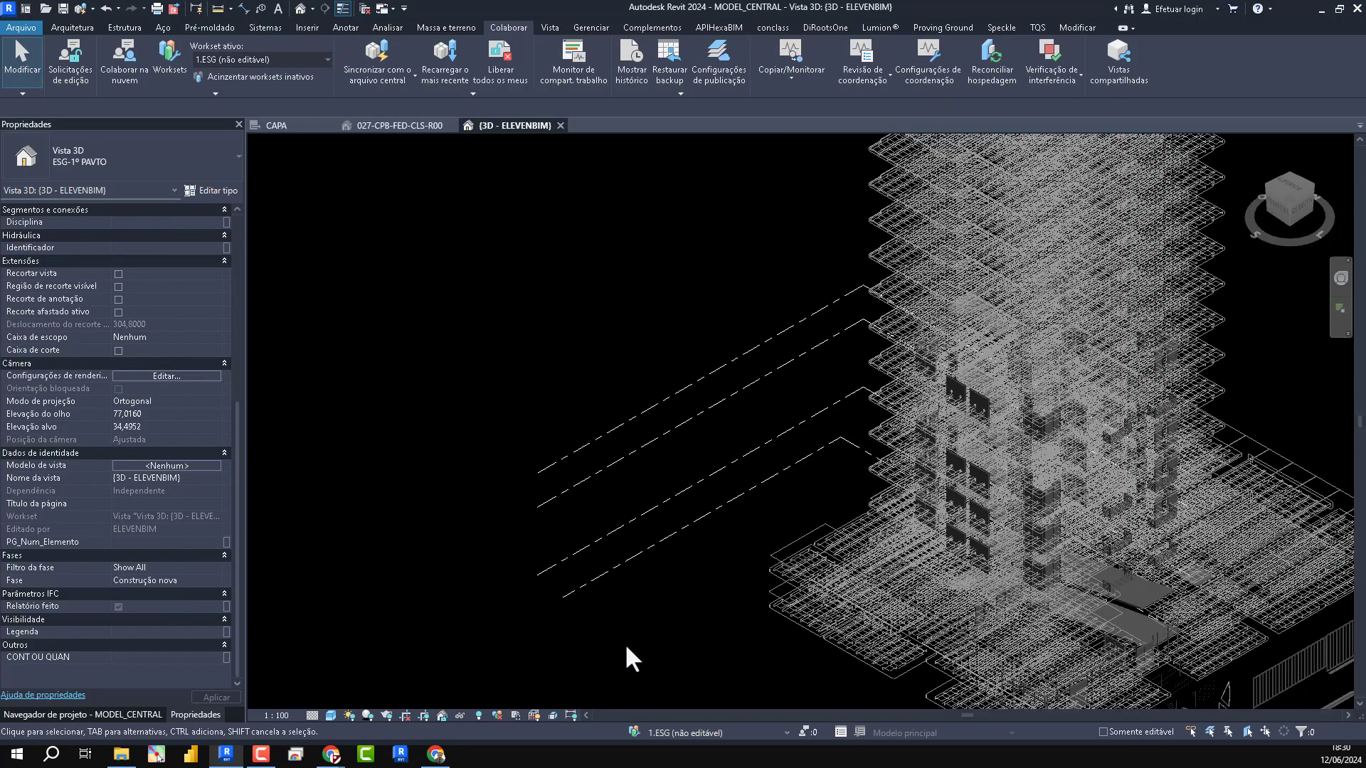
click(638, 492)
scroll(982, 570, down, 6)
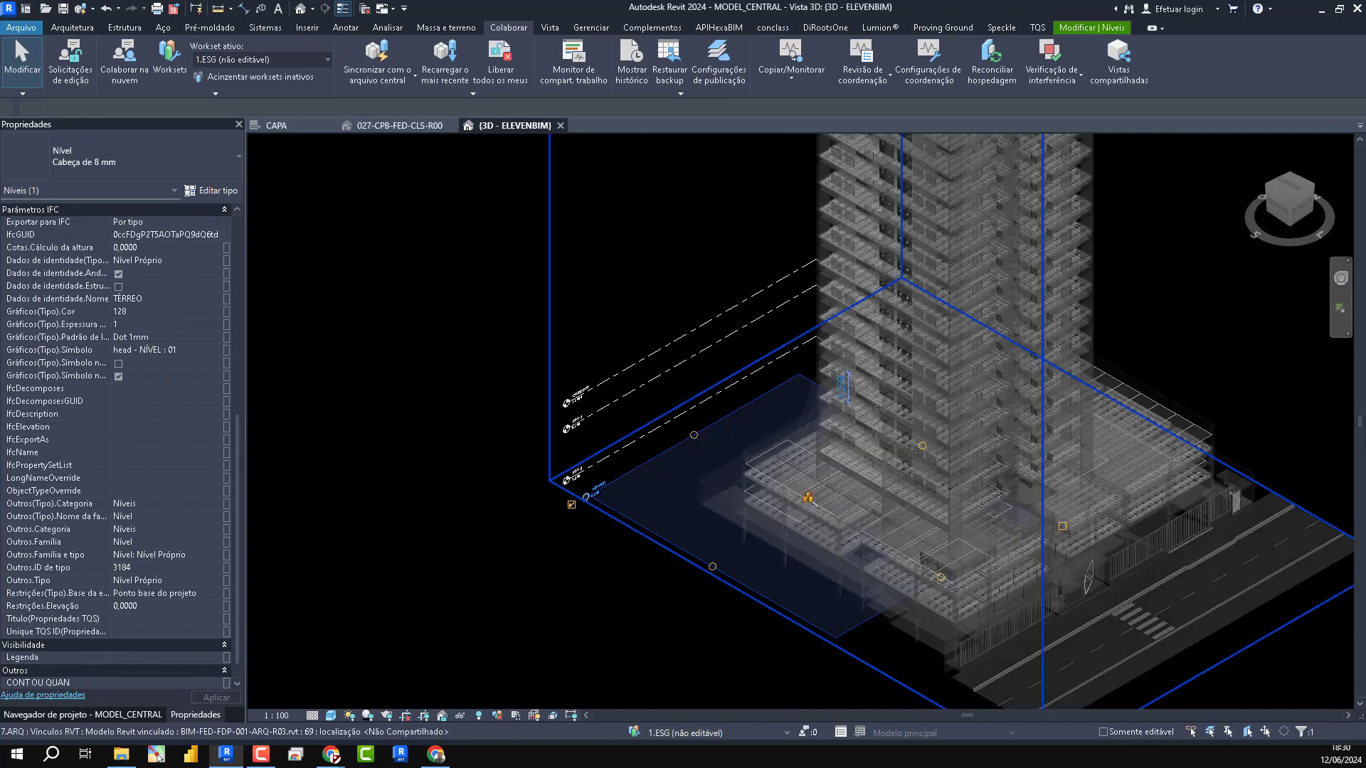
click(620, 458)
click(626, 445)
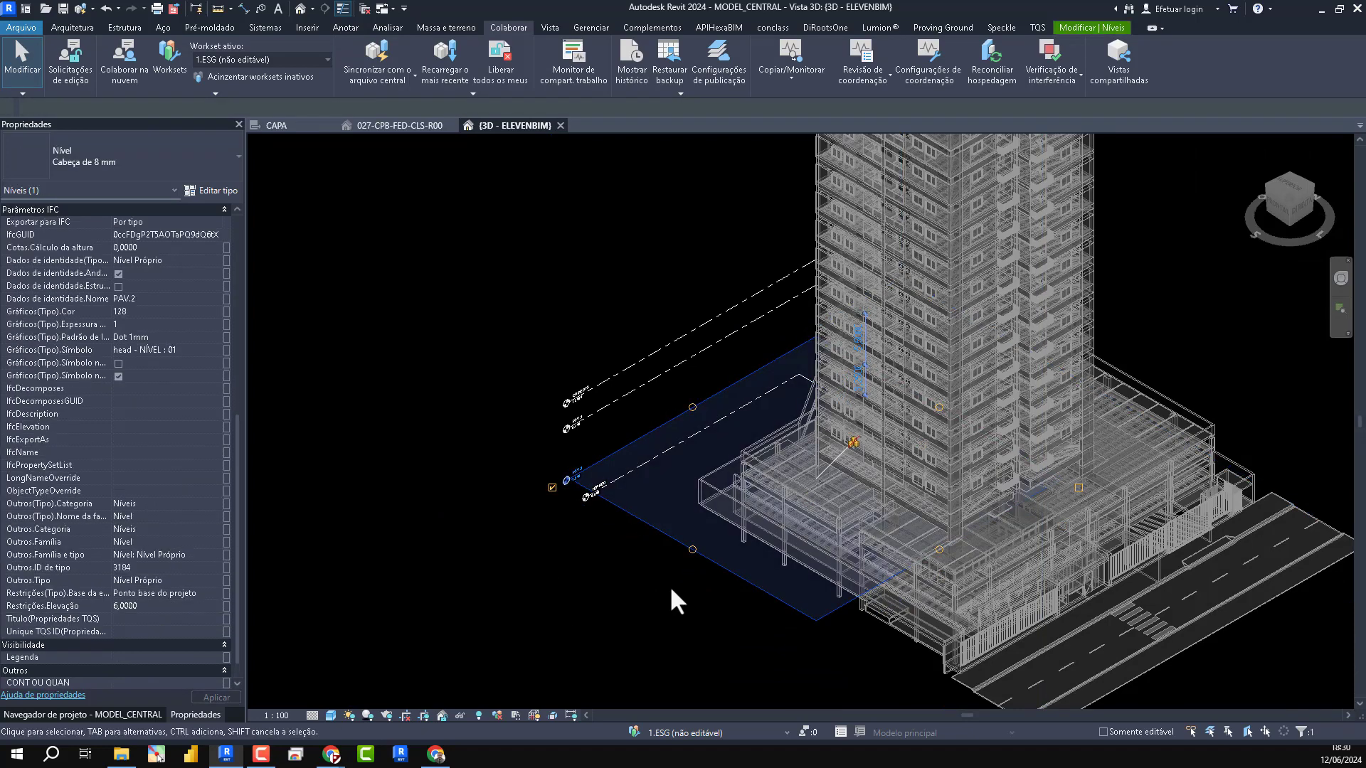
click(662, 590)
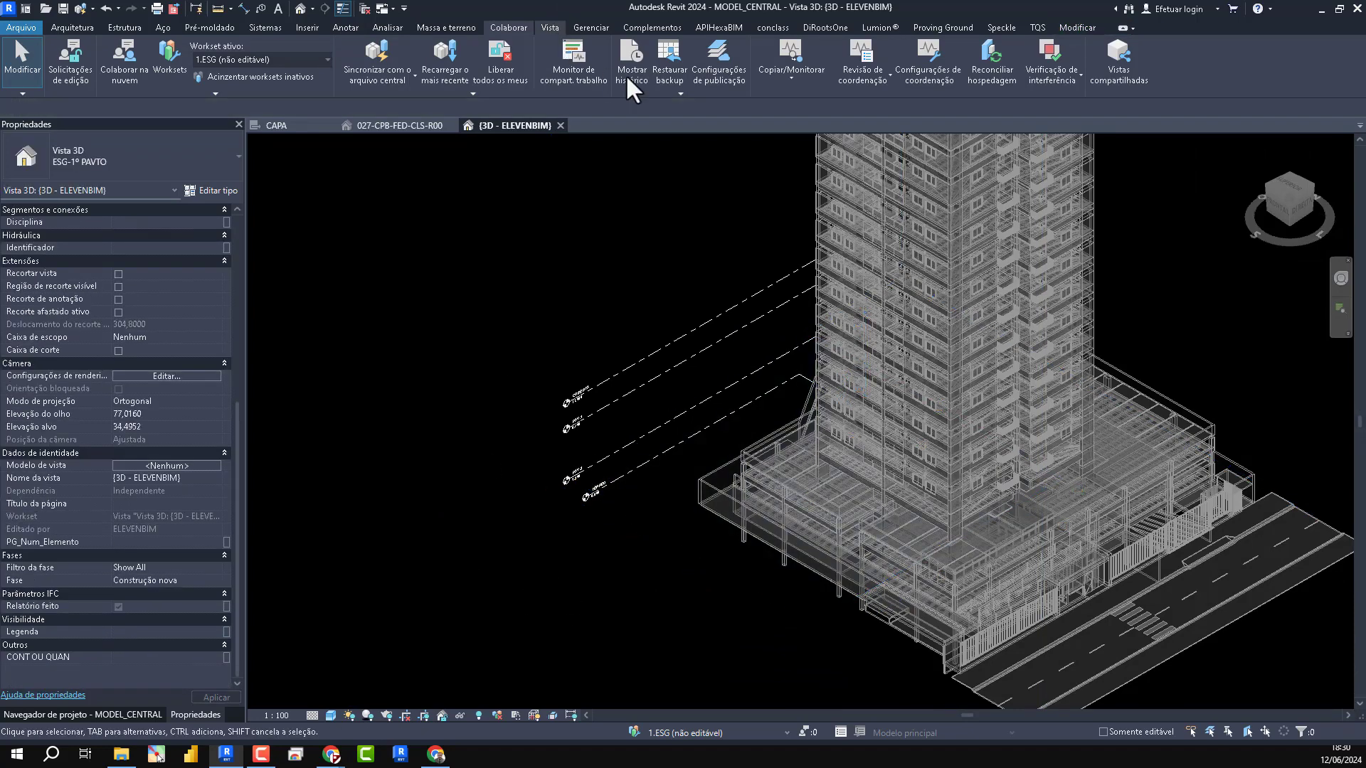
- Check which project levels are available for a new floor plan without creating any view
click(553, 30)
click(715, 42)
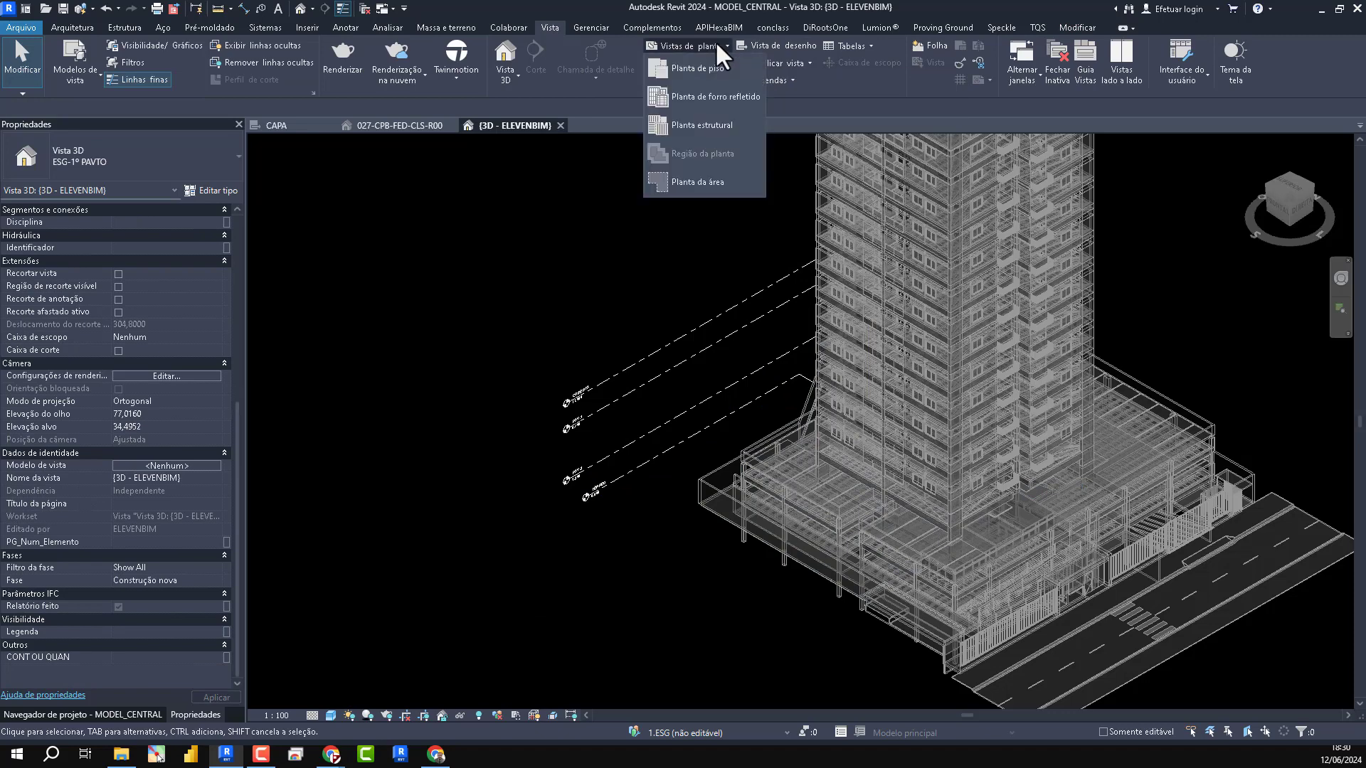
click(712, 68)
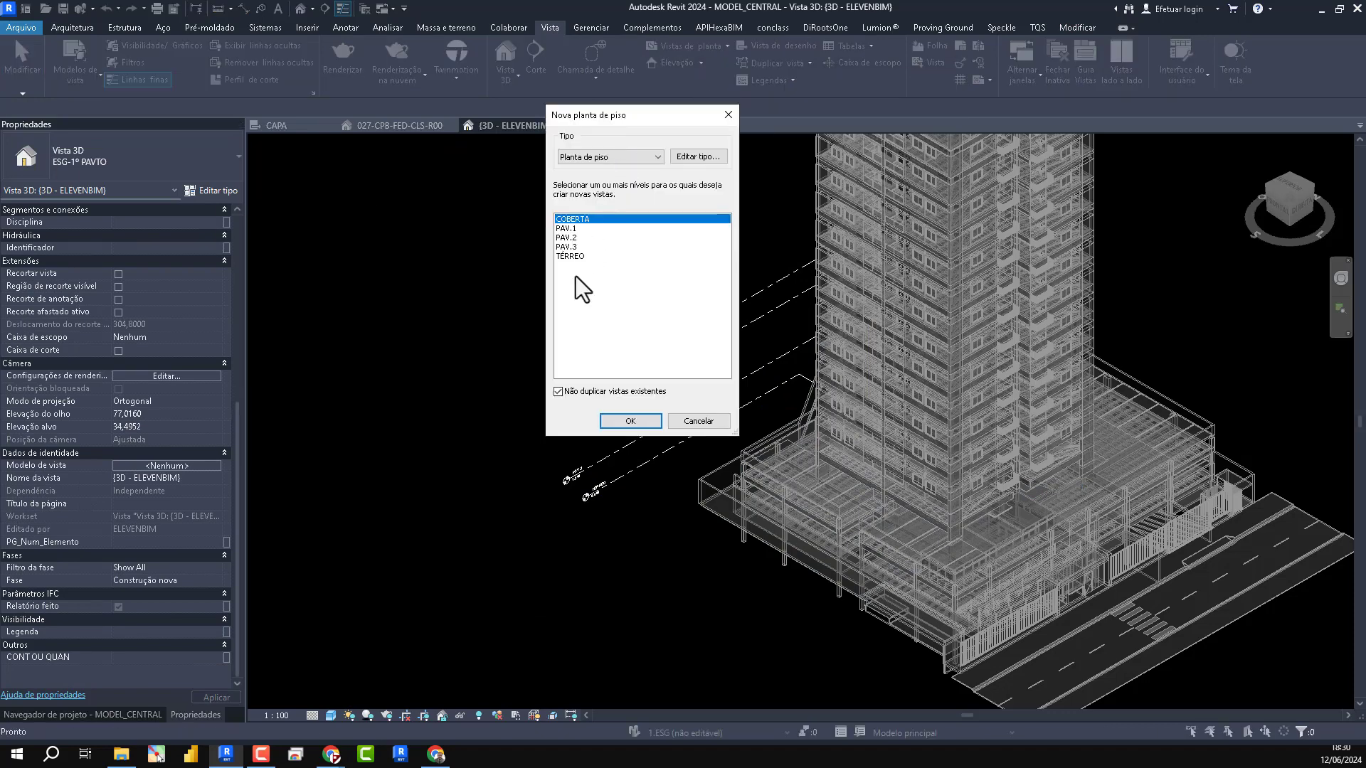
click(728, 114)
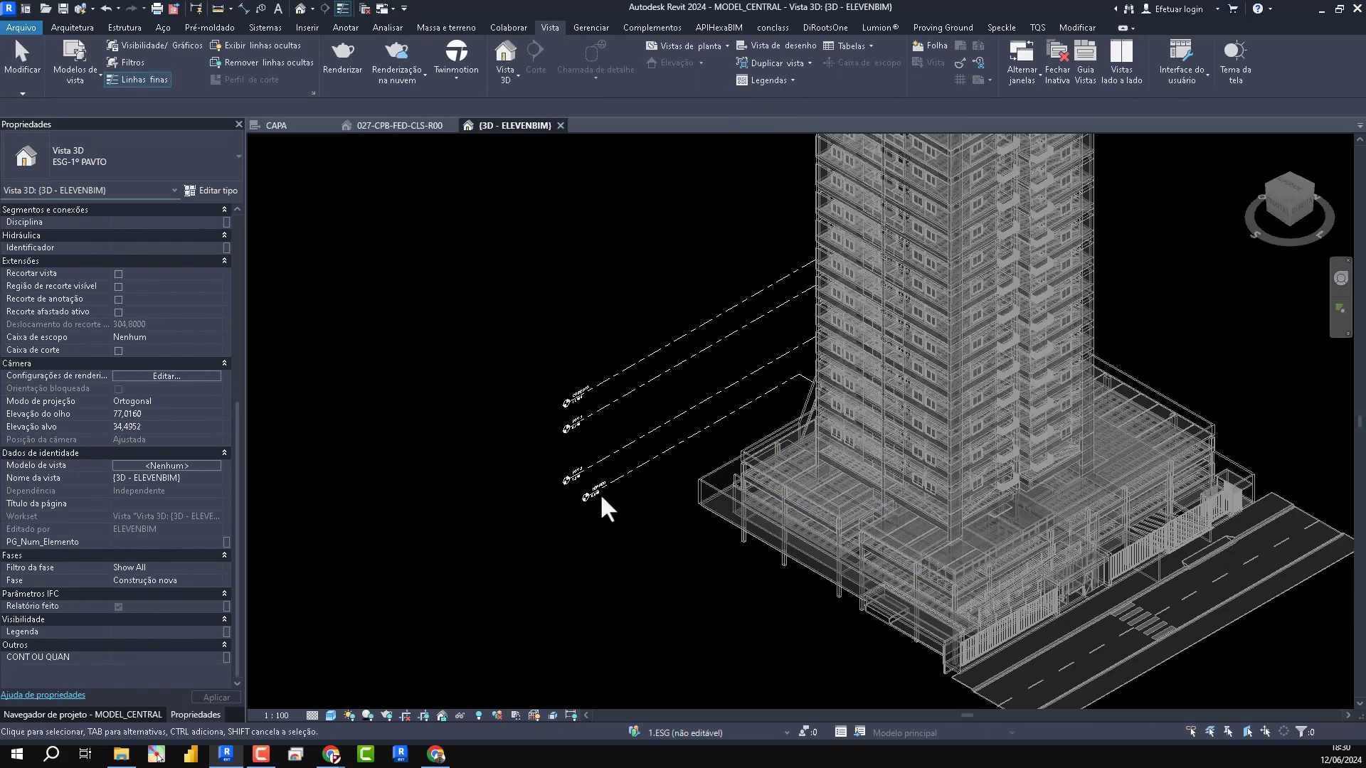
- Delete all the host project's levels drawn beside the building in the 3D view
drag(612, 613, 475, 318)
key(Delete)
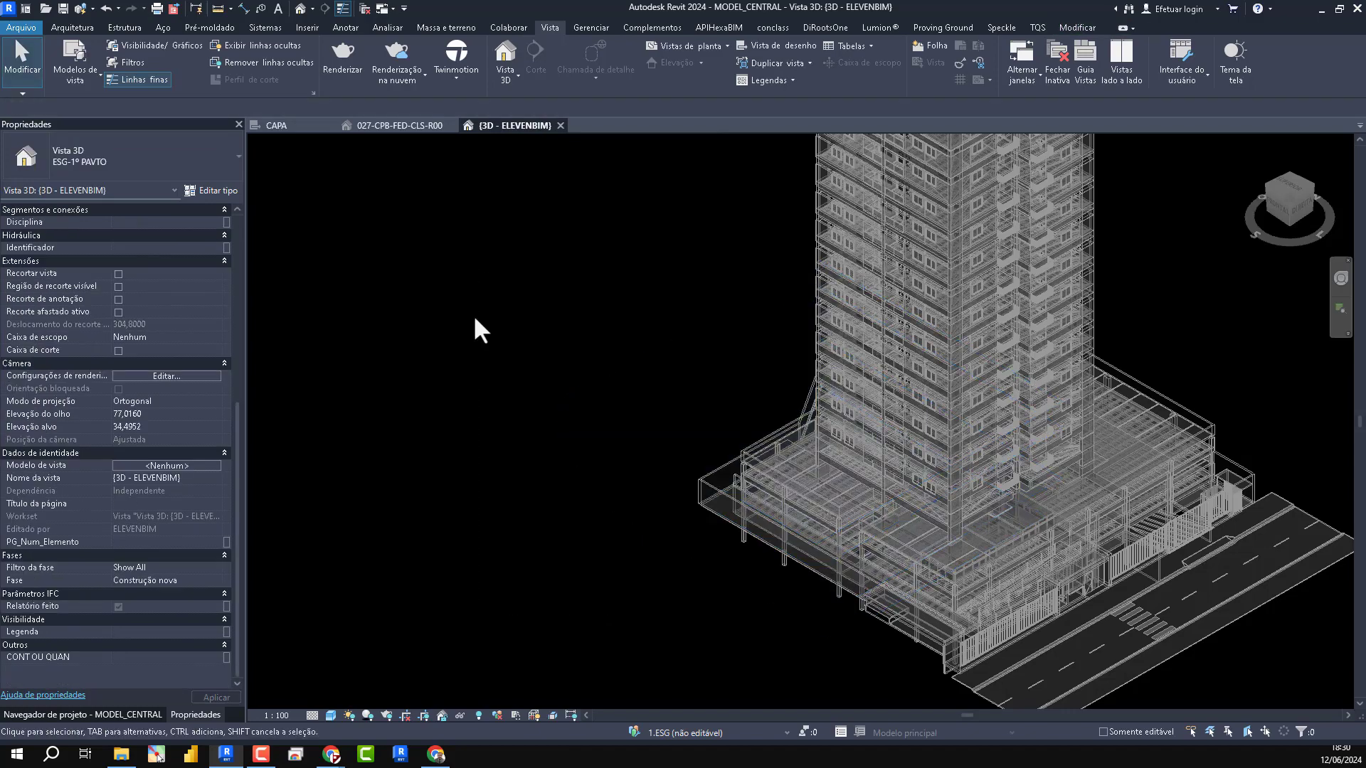
middle_drag(1150, 551, 905, 623)
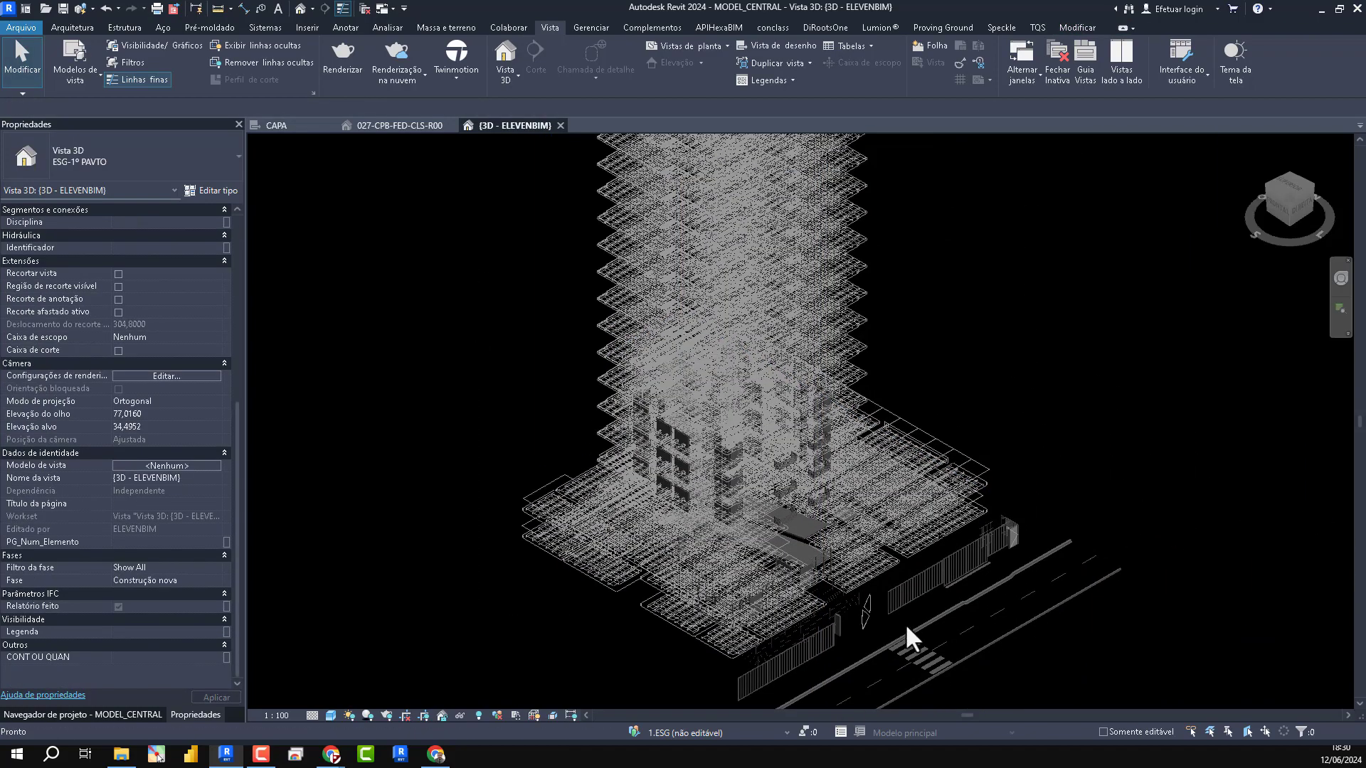
scroll(902, 612, down, 1)
scroll(997, 394, down, 2)
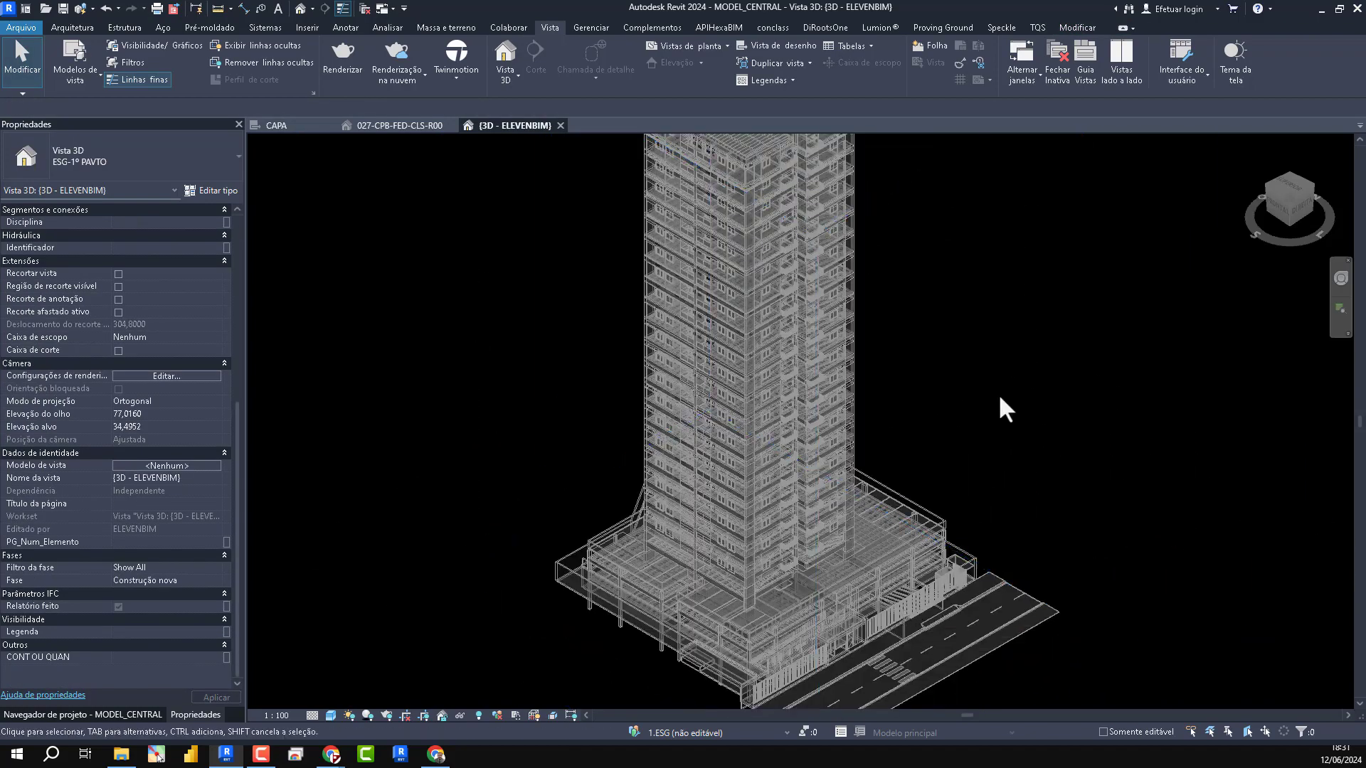
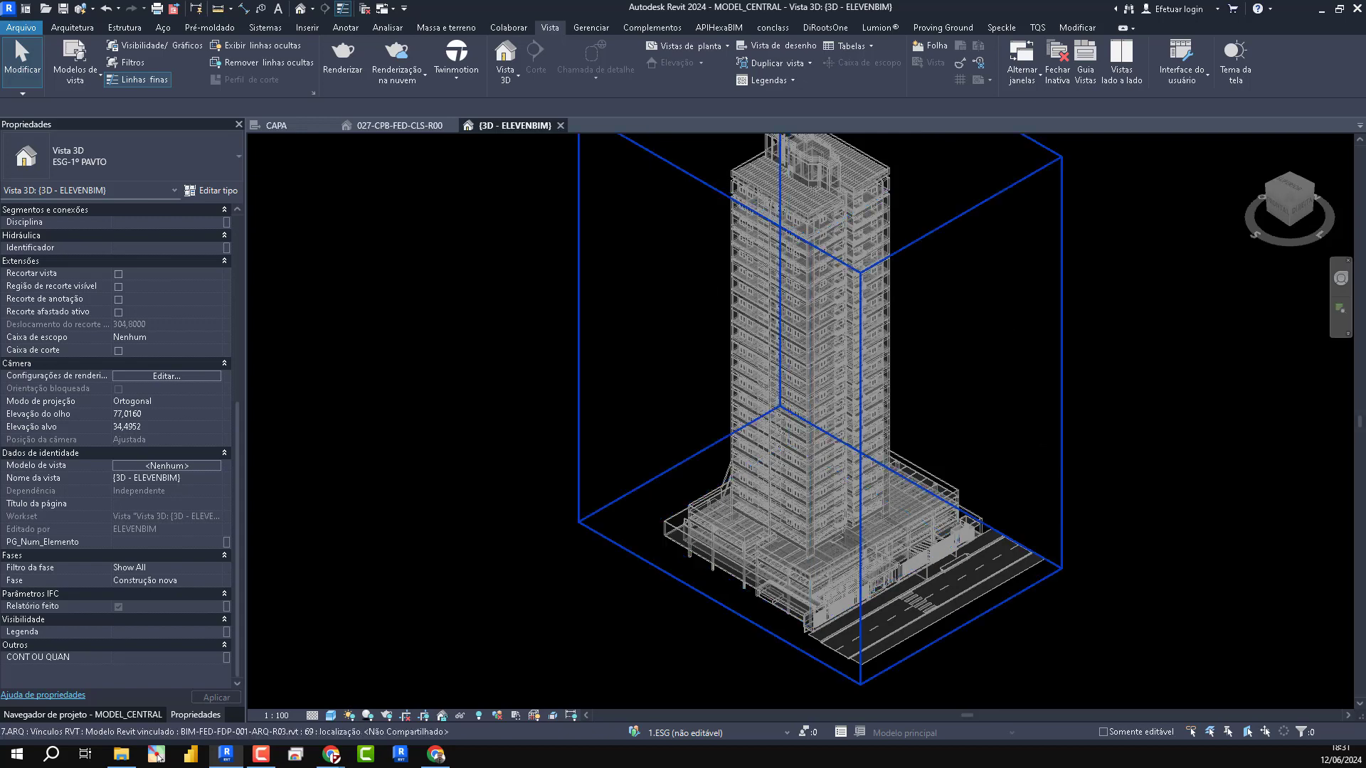
- Arrange MODEL_CENTRAL beside a second Revit session and open BIM-FED-FDP-001-ARQ-R03.rvt in that second session
drag(731, 68, 1365, 249)
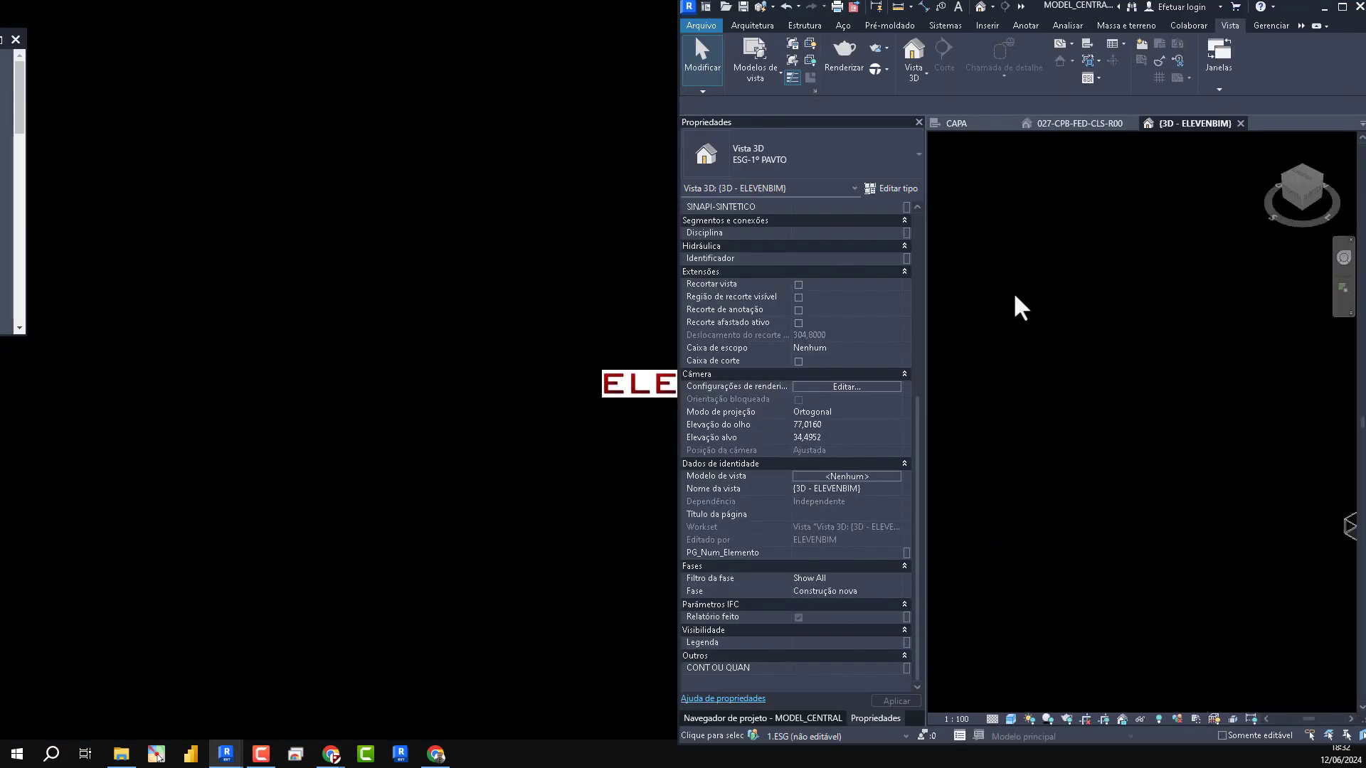
drag(0, 42, 0, 400)
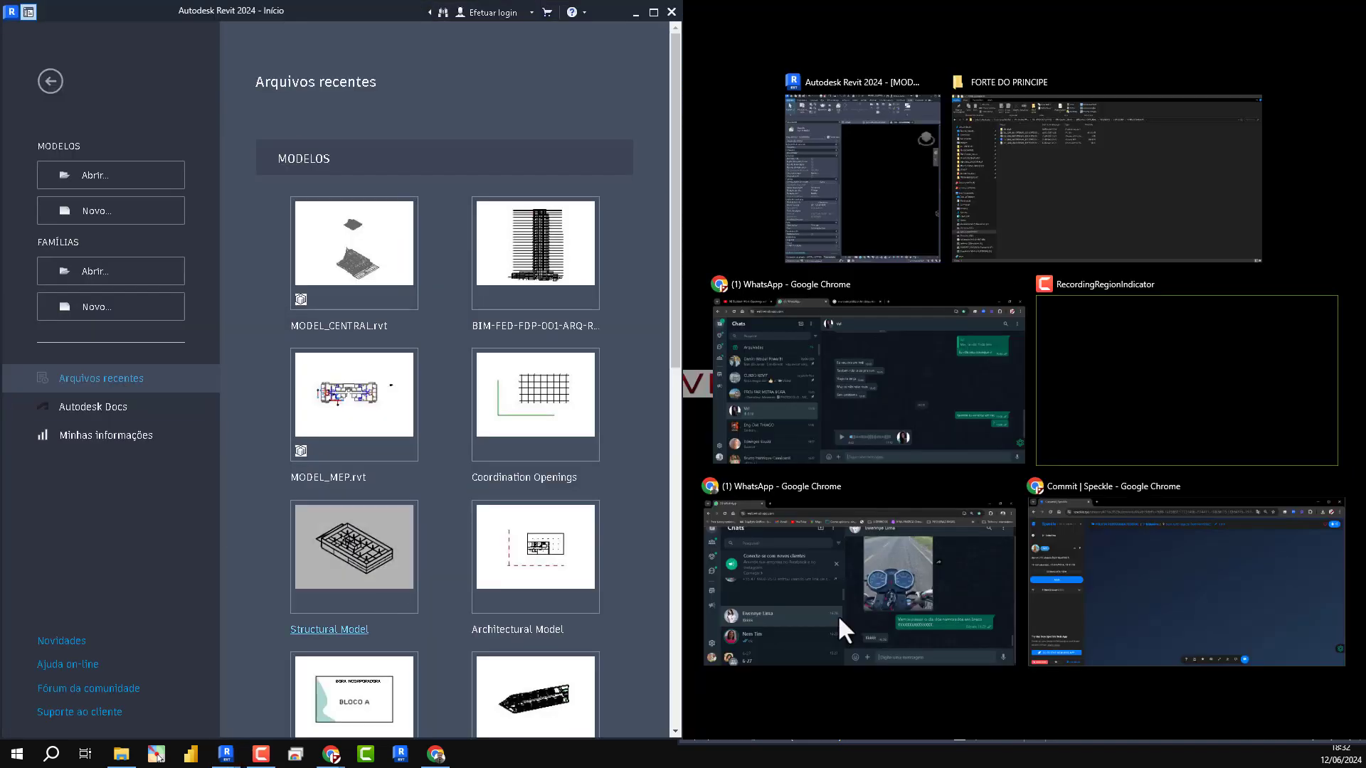
click(885, 210)
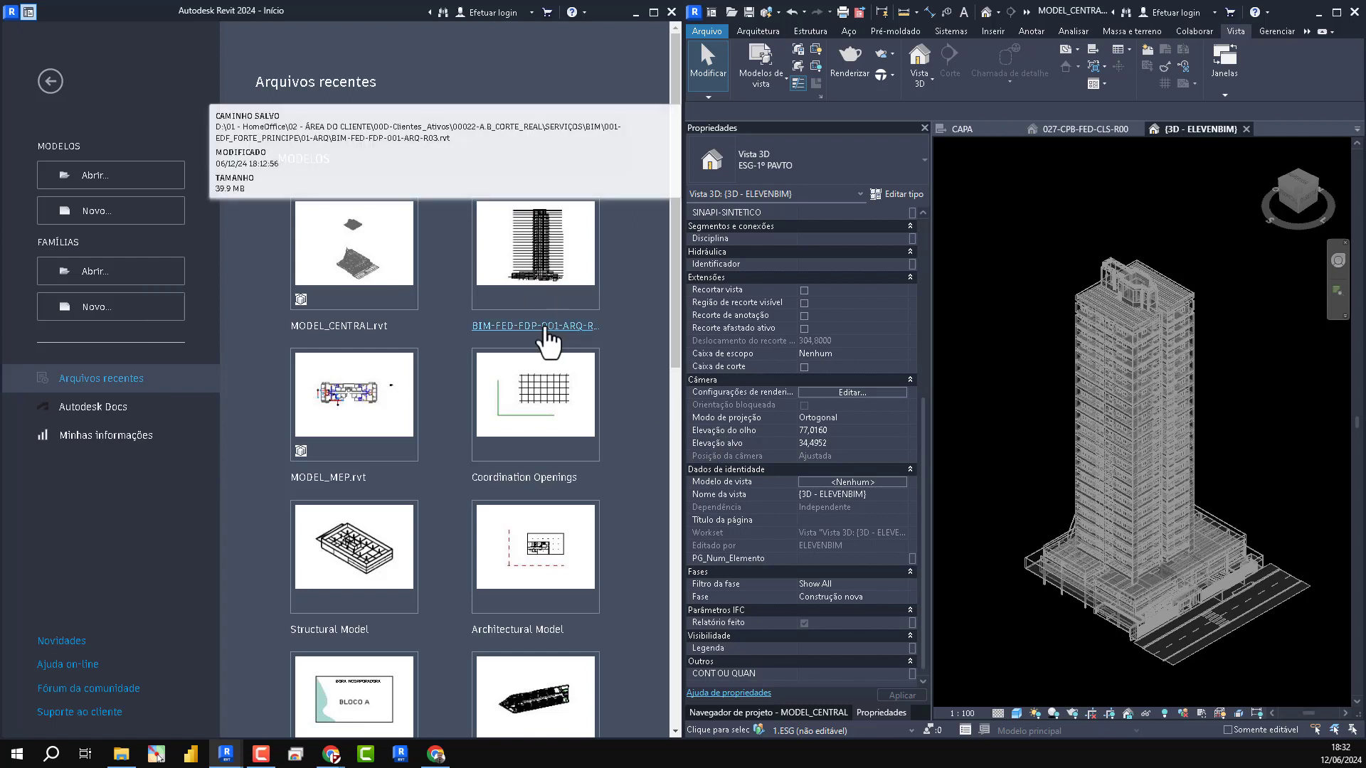
click(544, 326)
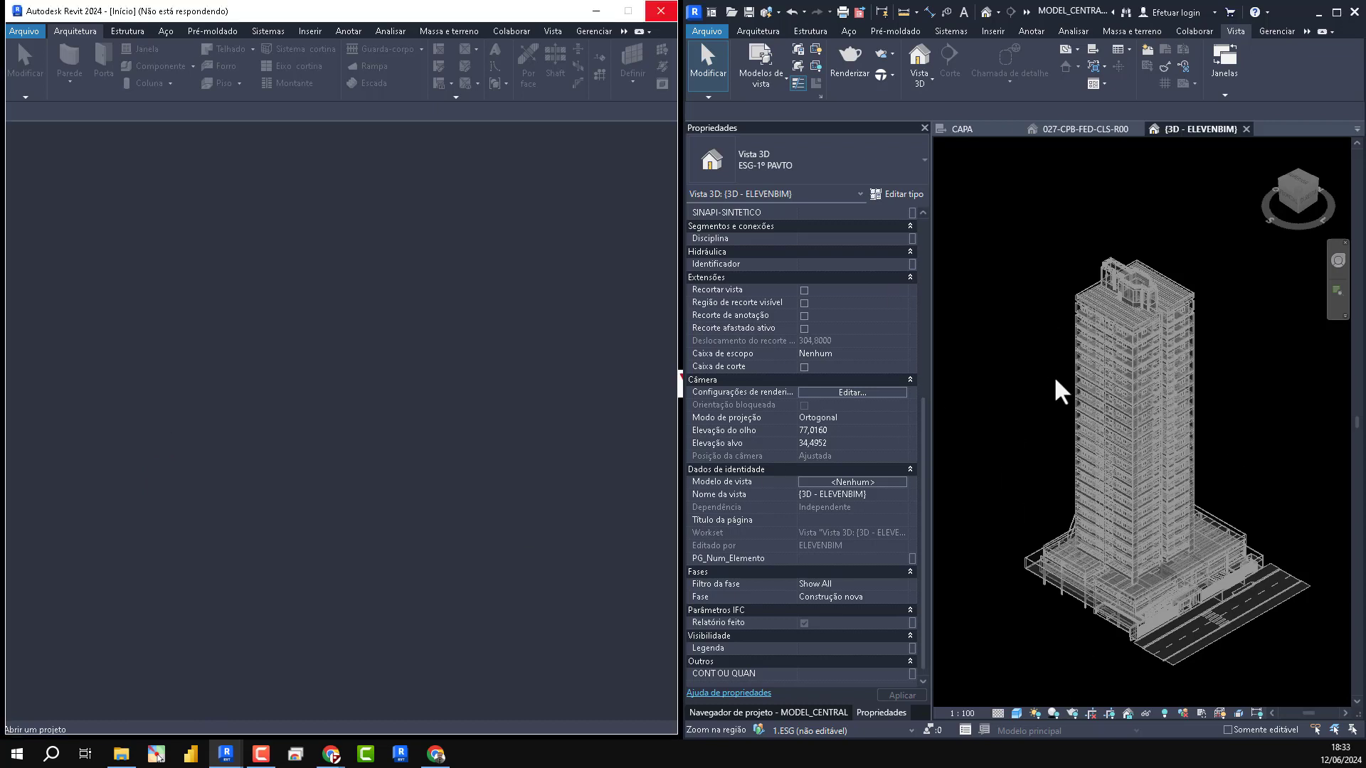
- Turn Níveis back on in the architectural link's annotation categories for the central model's 3D view and accept the overrides
key(g)
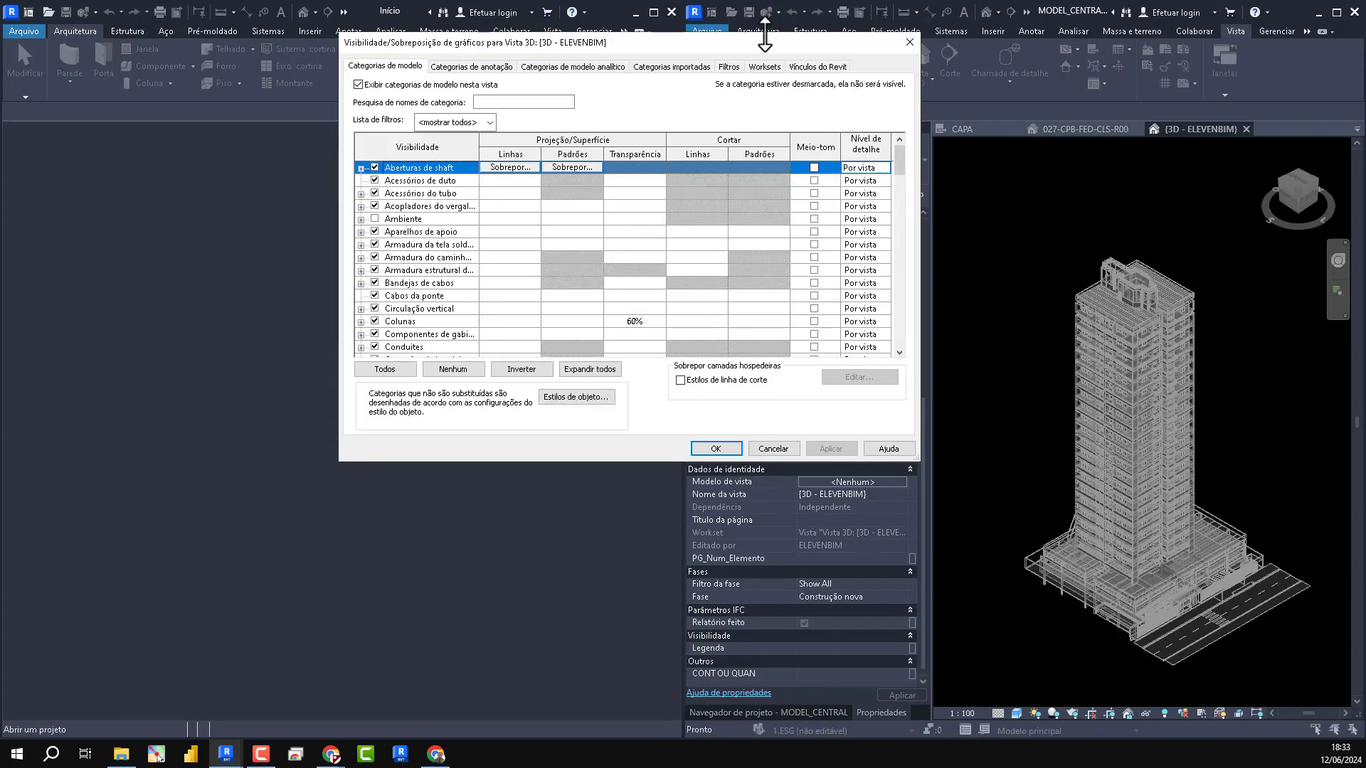
click(837, 67)
click(720, 142)
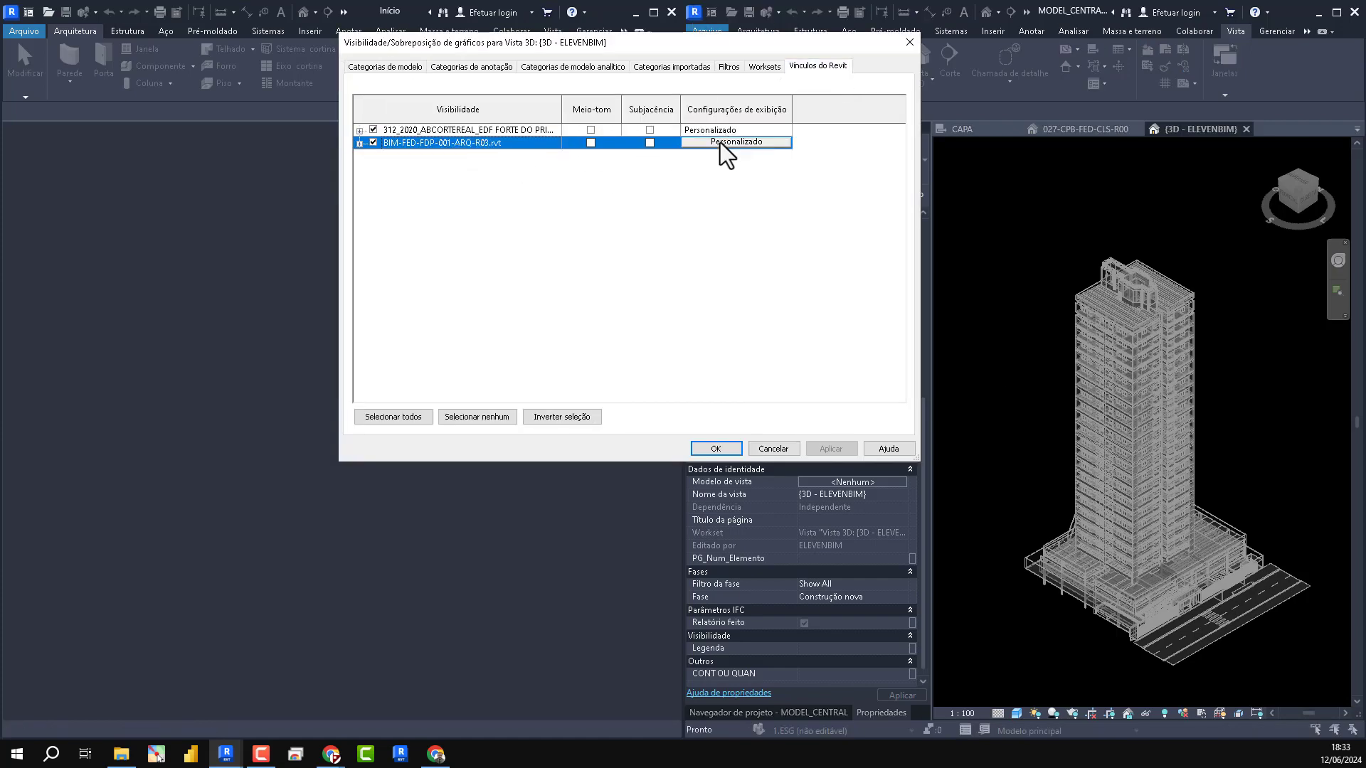
click(720, 142)
click(666, 140)
click(573, 342)
key(n)
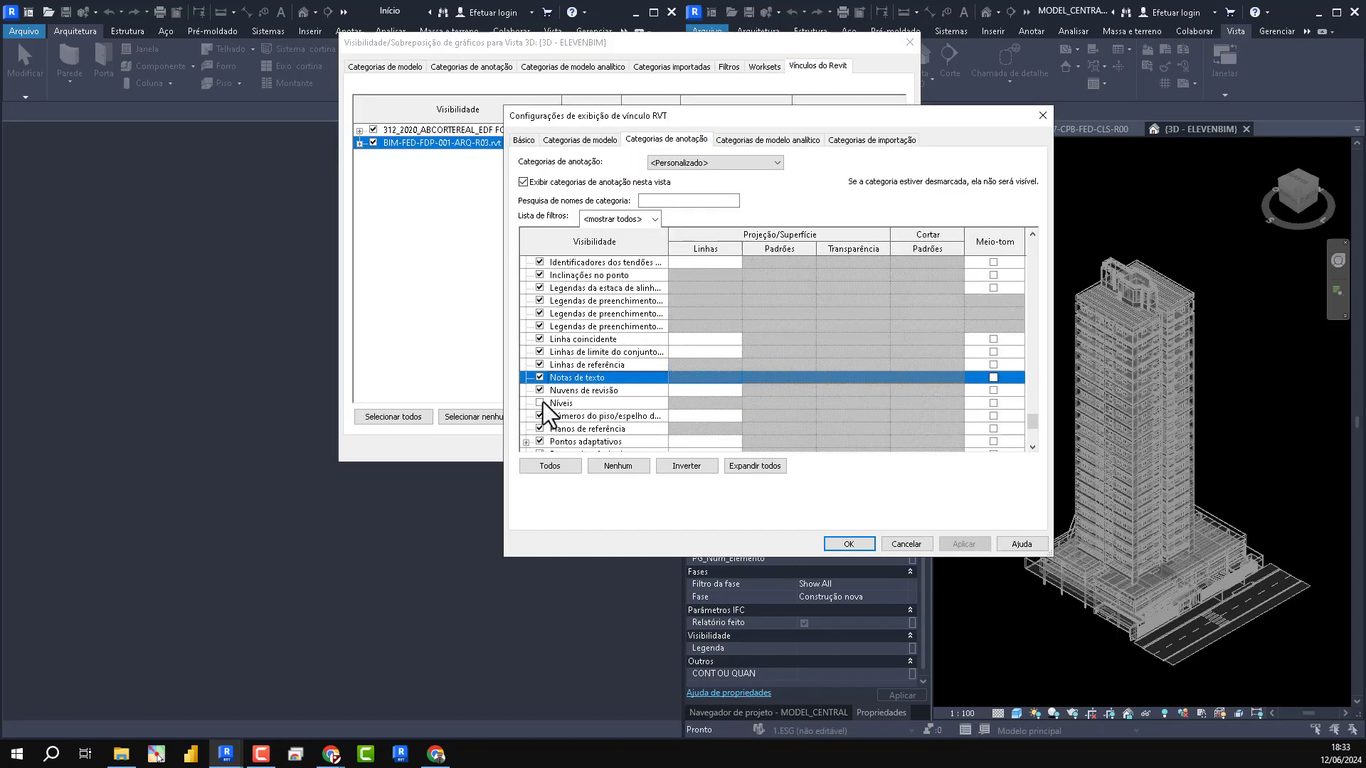
click(542, 402)
click(850, 545)
click(715, 452)
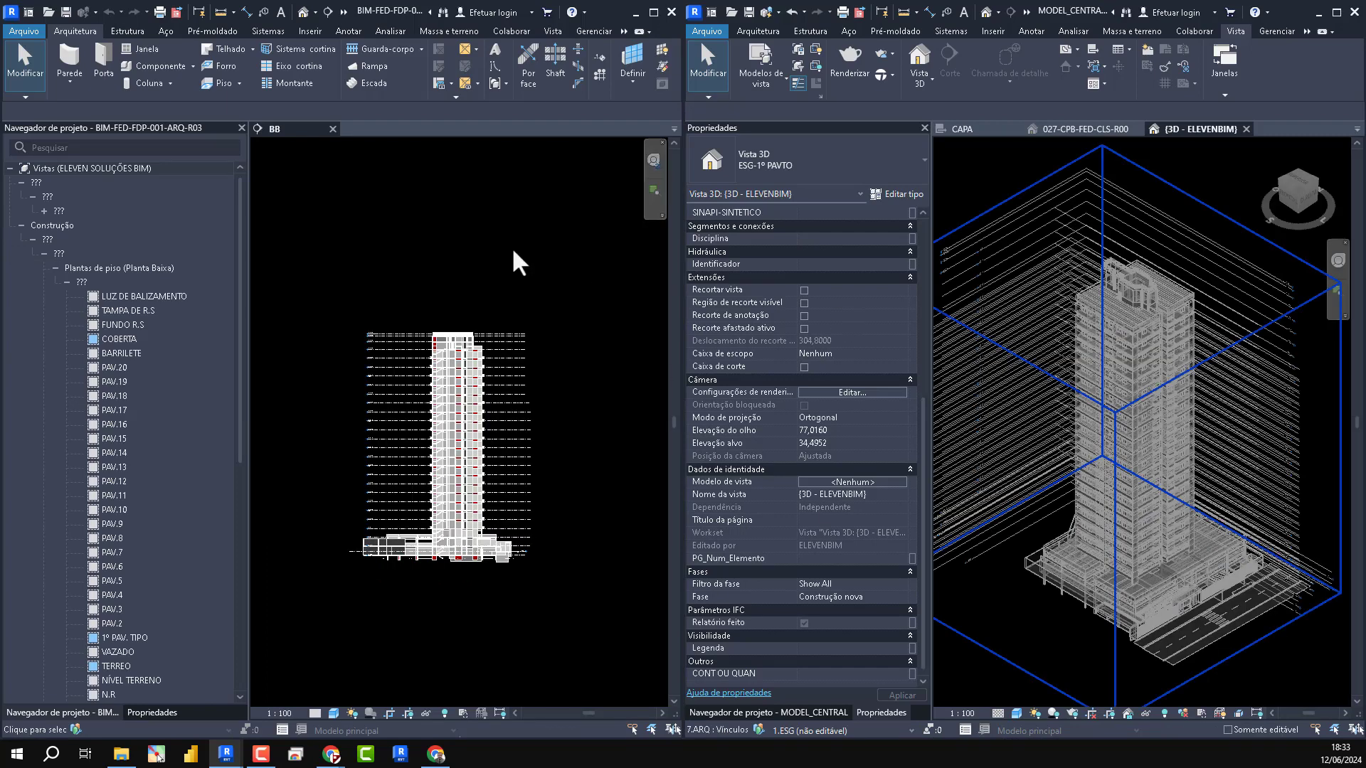
- Set the reference type of all five BIM-ARQ links in the architectural model to Sobreposição and save the file
key(m)
key(l)
drag(594, 136, 423, 150)
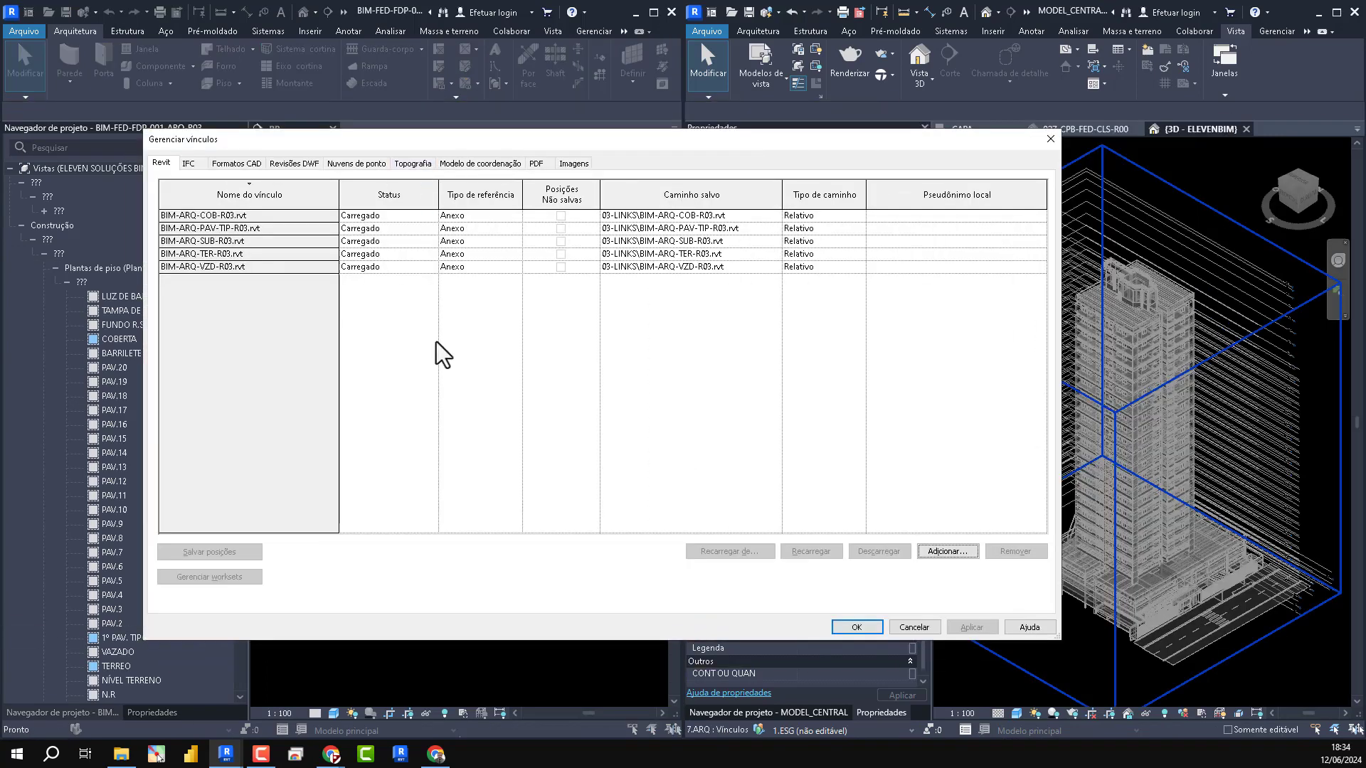
drag(316, 215, 276, 344)
click(507, 268)
click(516, 267)
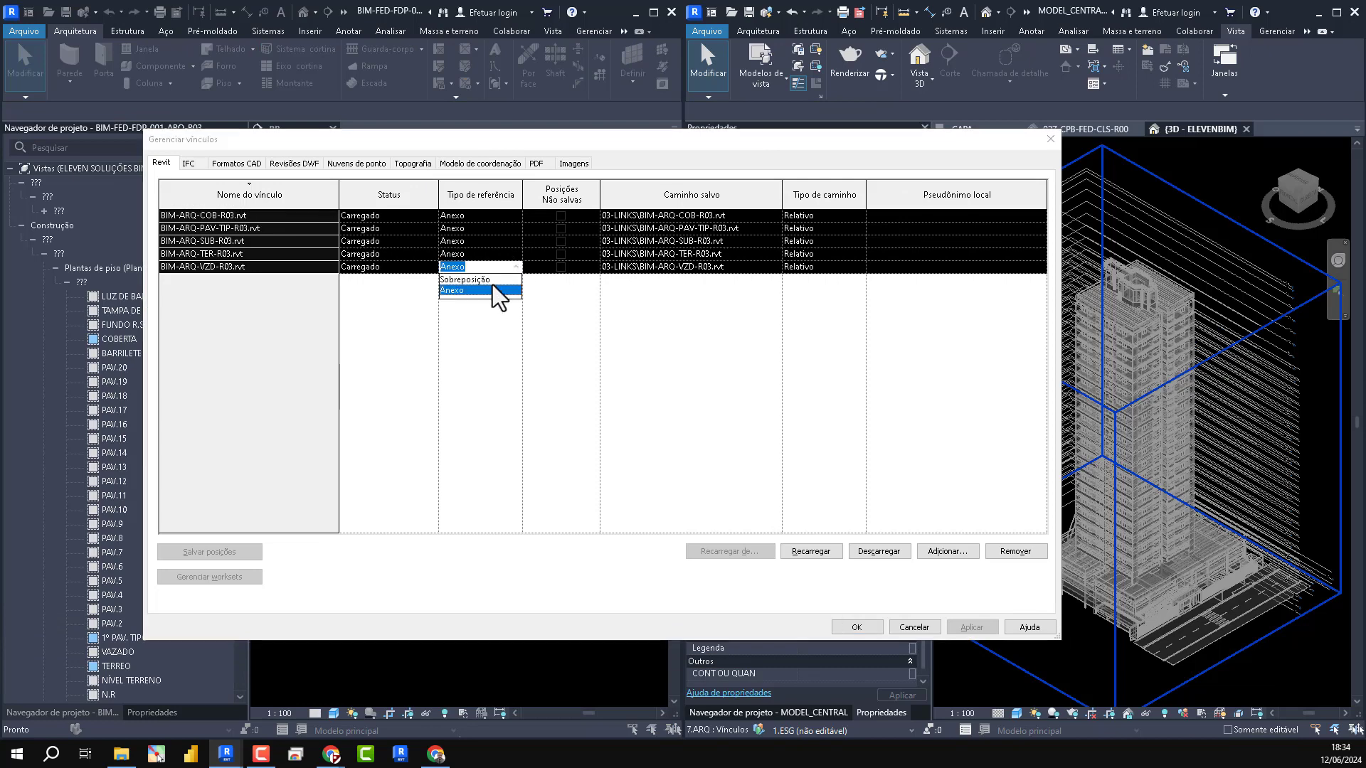
click(498, 293)
click(856, 628)
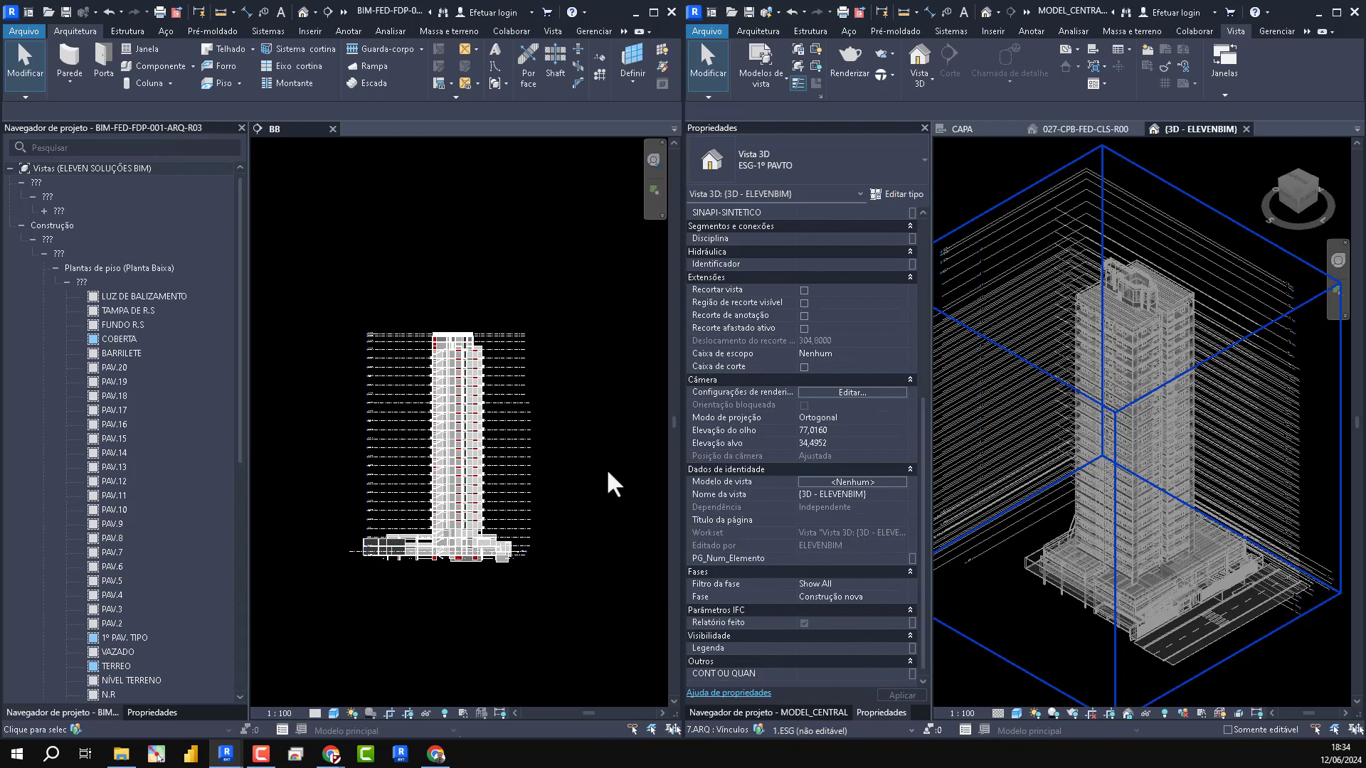
click(66, 12)
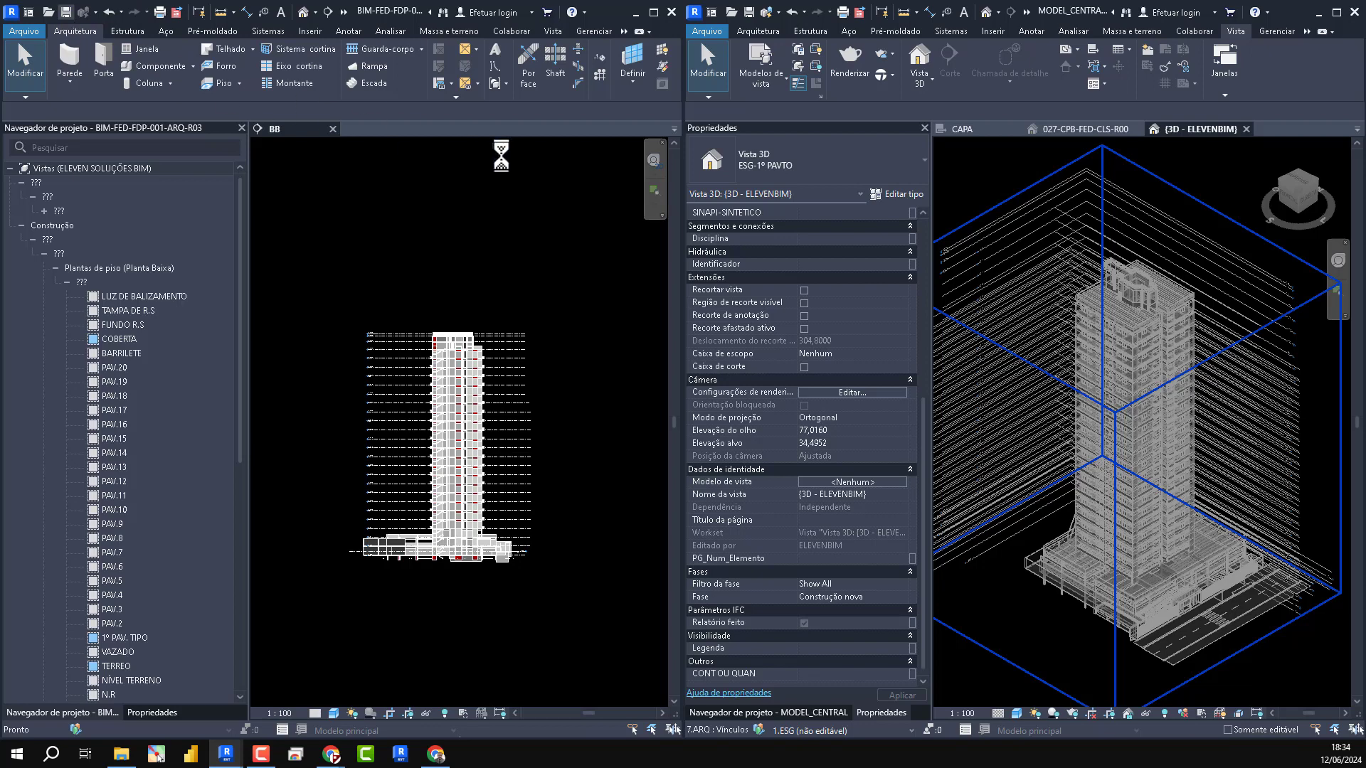
- Reload the BIM-FED-FDP-001-ARQ-R03.rvt link in MODEL_CENTRAL
click(768, 712)
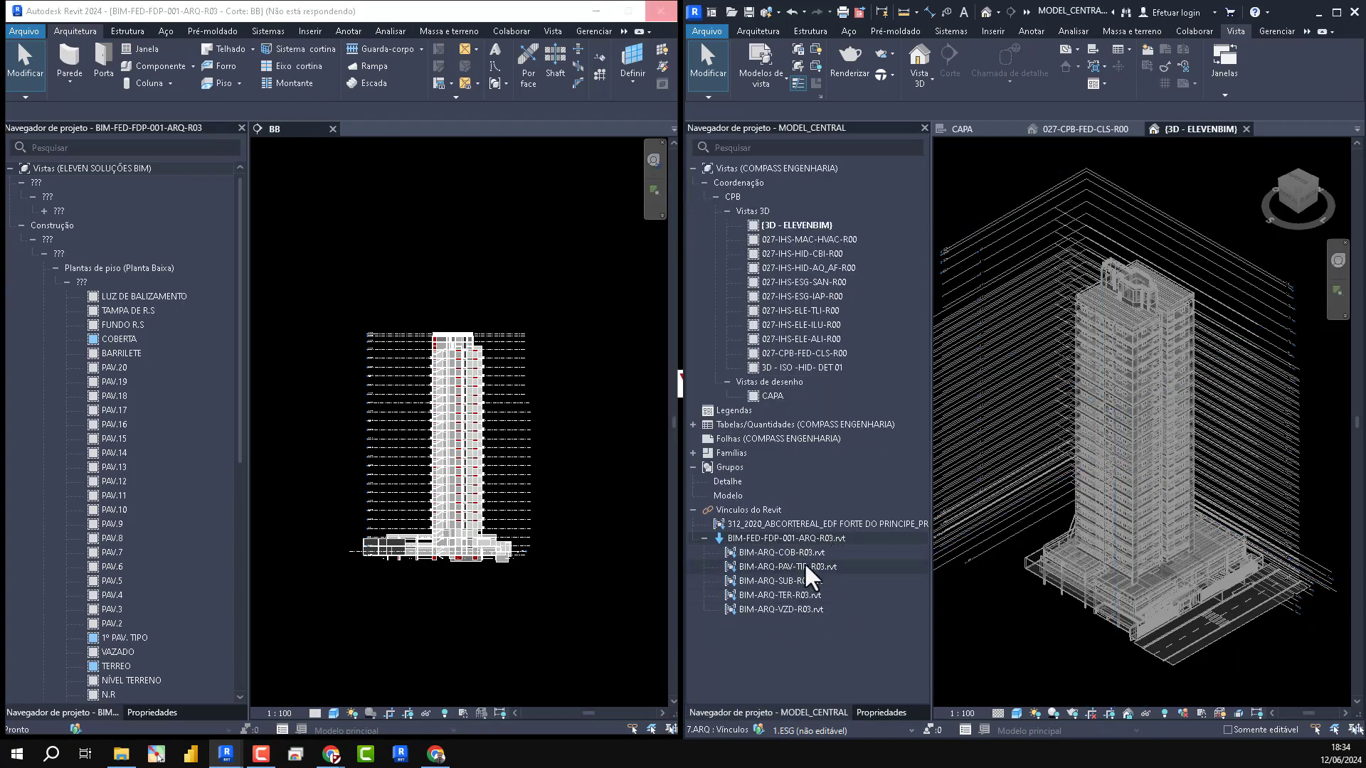
right_click(765, 539)
click(809, 247)
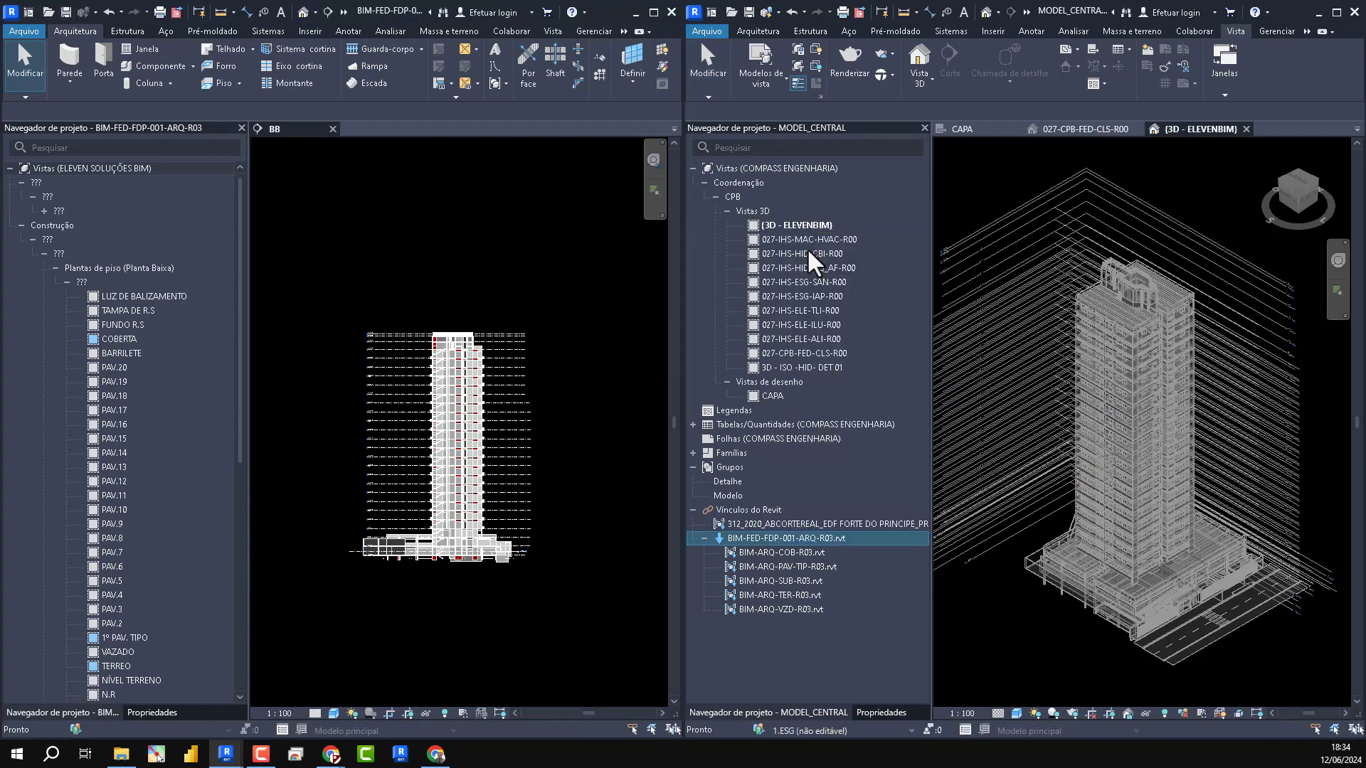
click(694, 409)
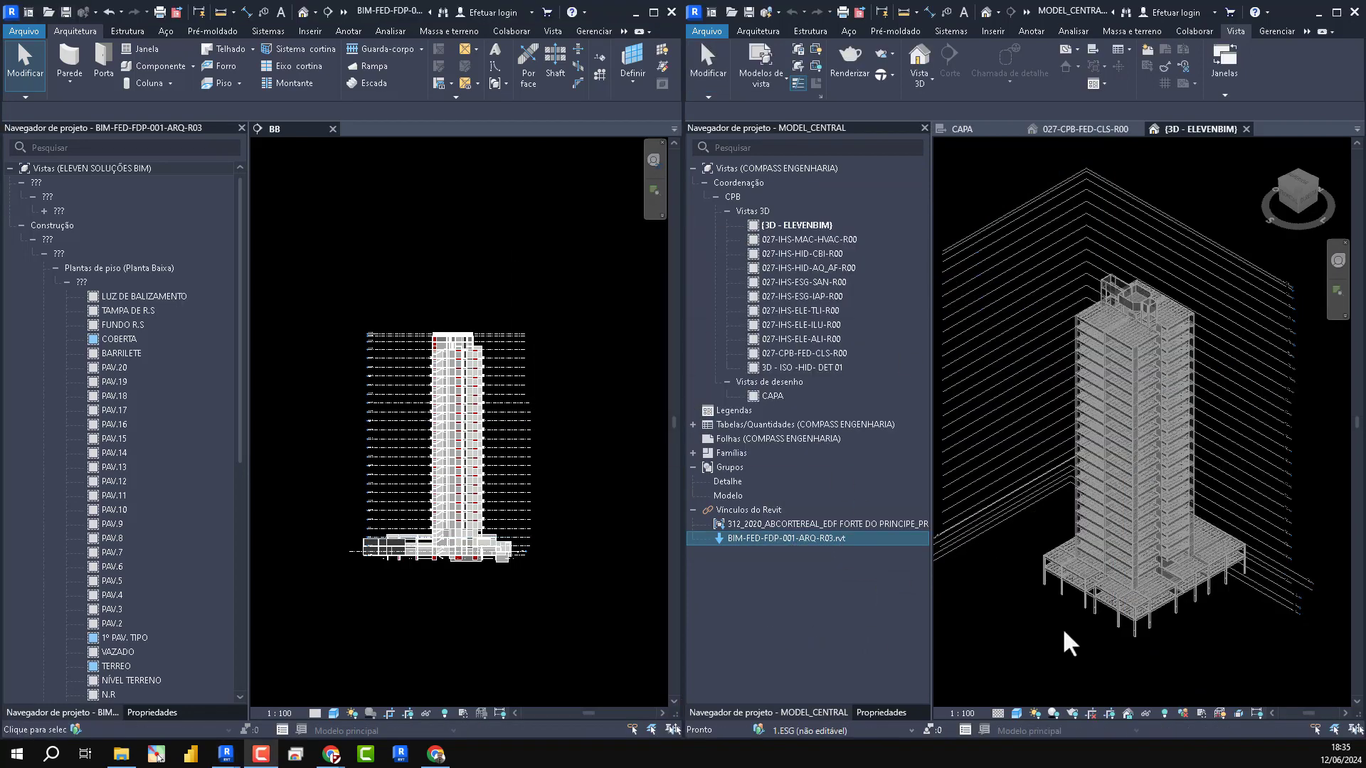
click(1235, 609)
- Examine the architectural link's levels around the tower in the central model's 3D view, selecting the link to highlight them
scroll(1310, 580, down, 1)
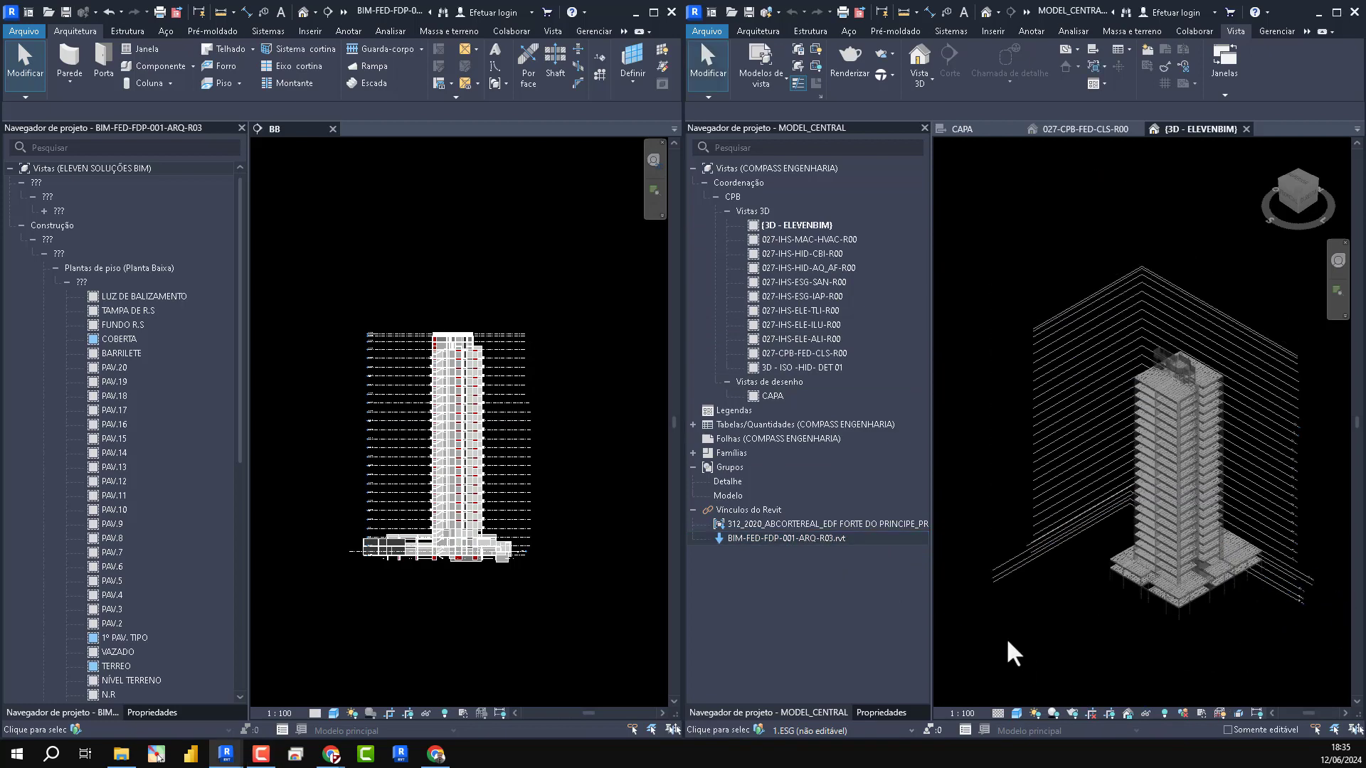
scroll(998, 557, up, 5)
scroll(1266, 631, up, 2)
scroll(1265, 629, up, 2)
scroll(1021, 377, up, 3)
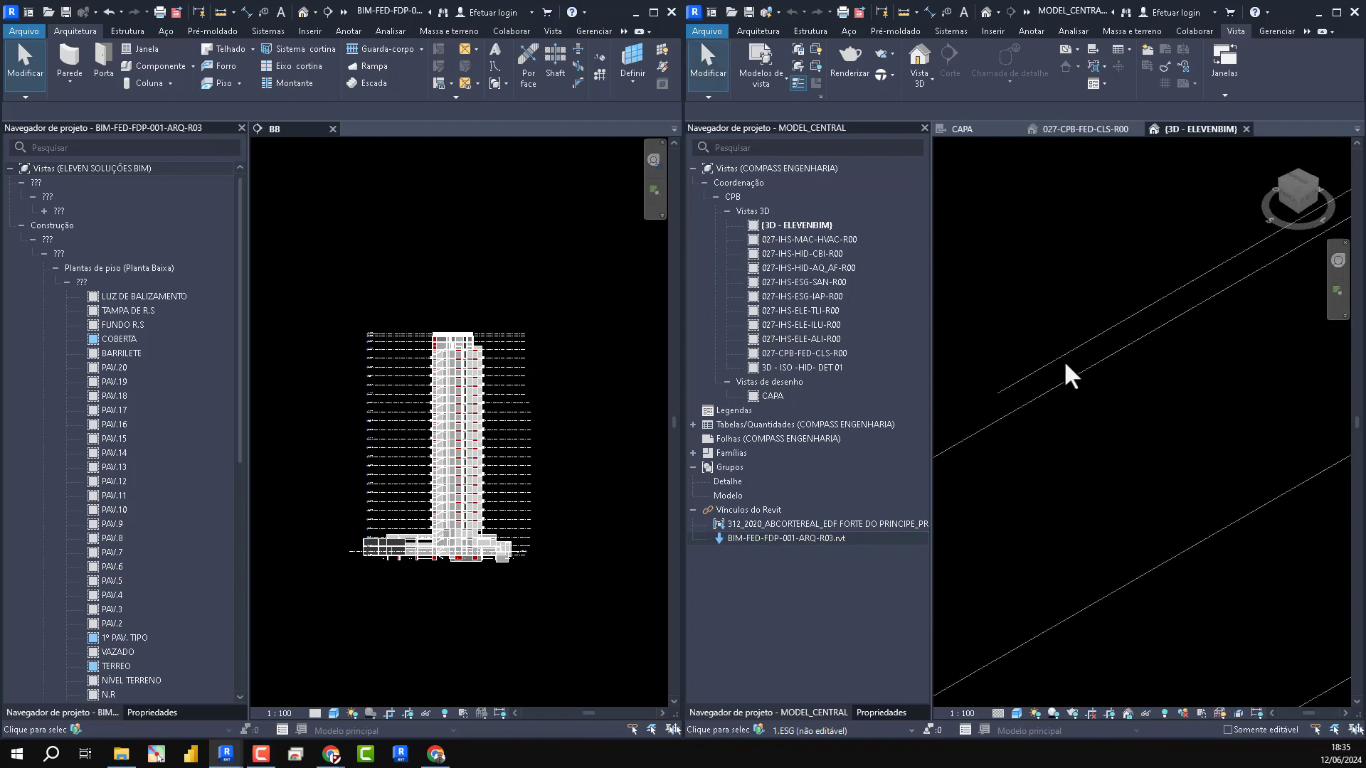
scroll(1113, 520, down, 5)
scroll(1131, 538, down, 2)
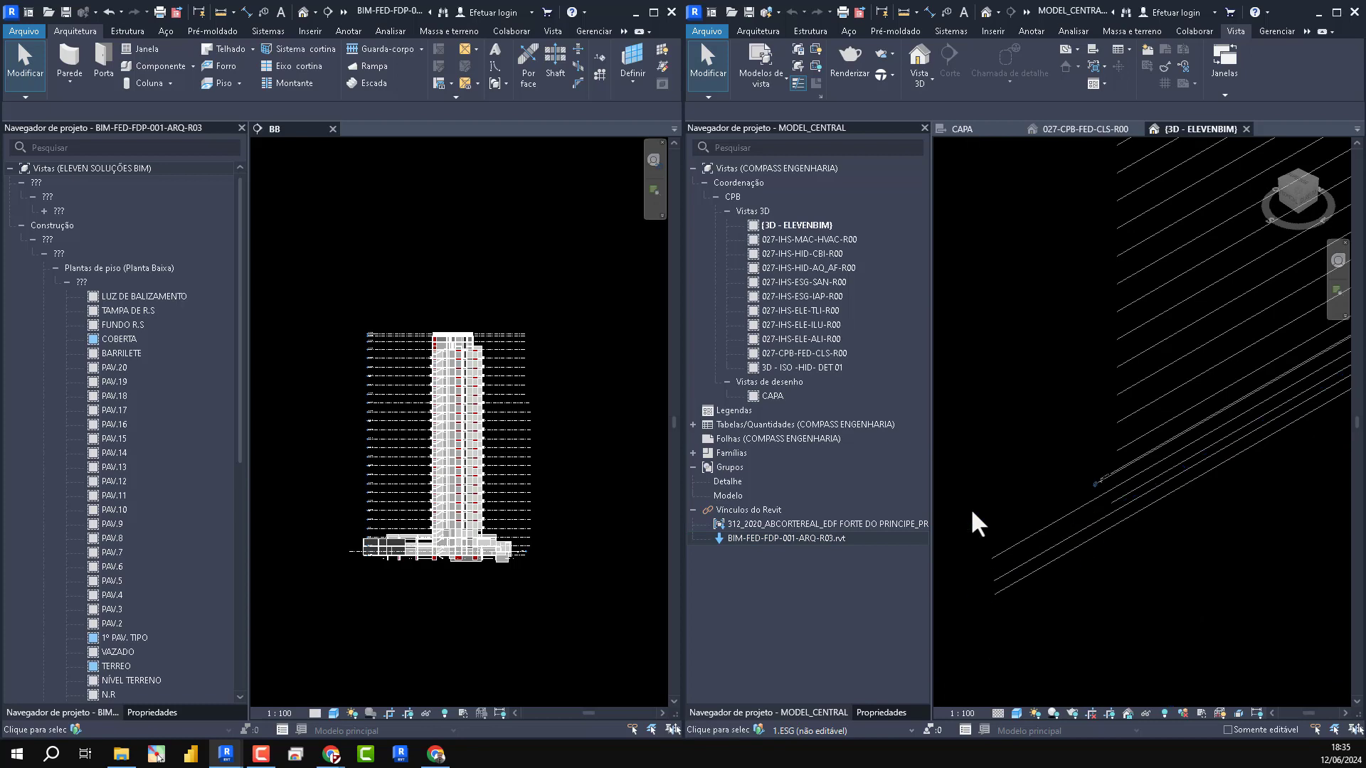
scroll(1087, 543, down, 2)
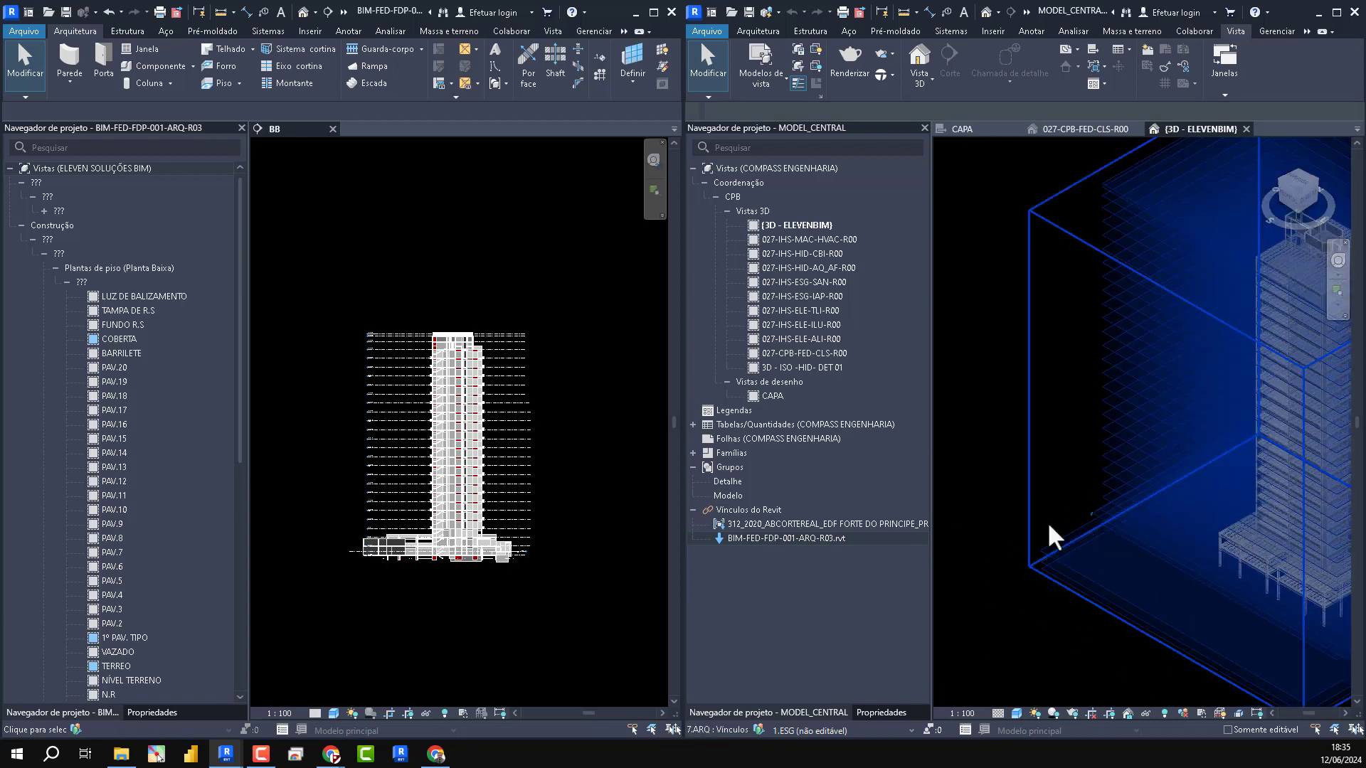
middle_drag(1048, 525, 872, 427)
scroll(1332, 466, up, 4)
middle_drag(1332, 465, 1129, 504)
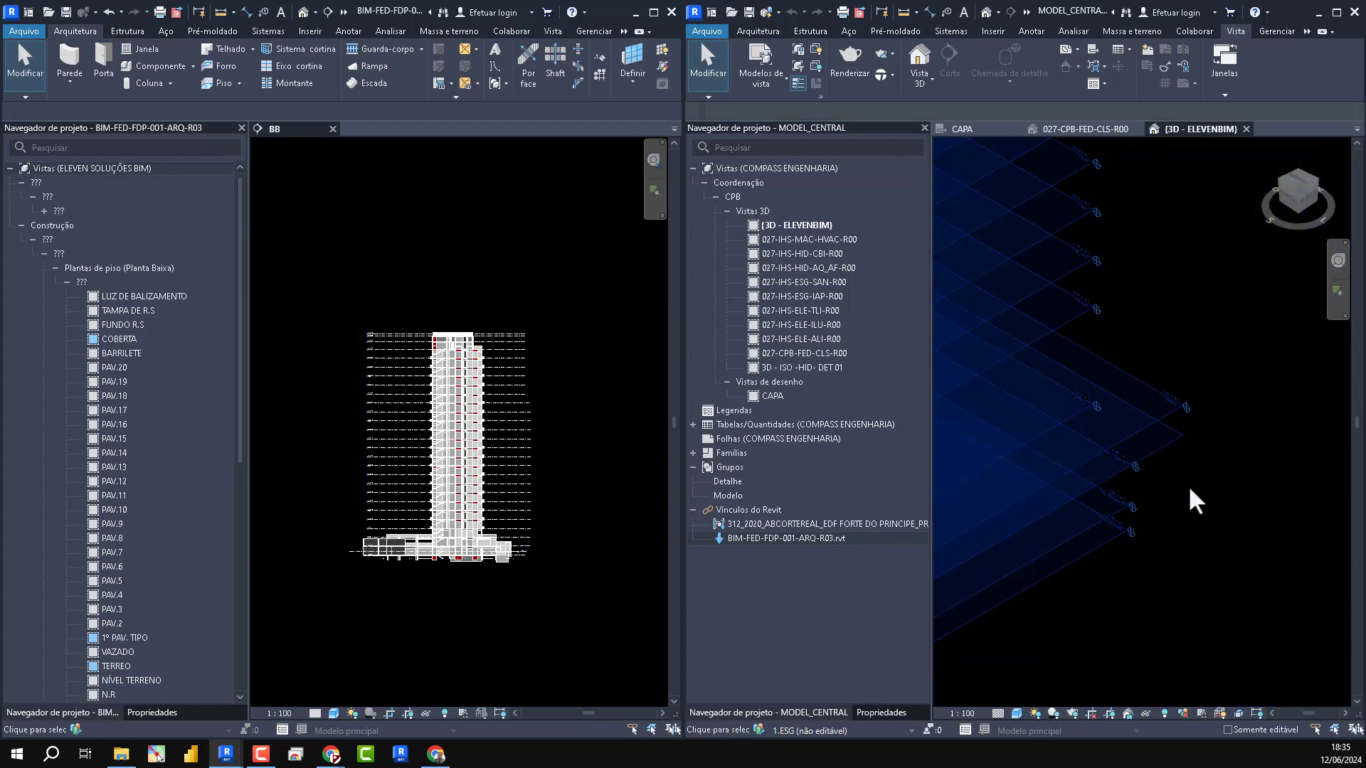
scroll(1213, 491, down, 4)
middle_drag(1009, 355, 1252, 520)
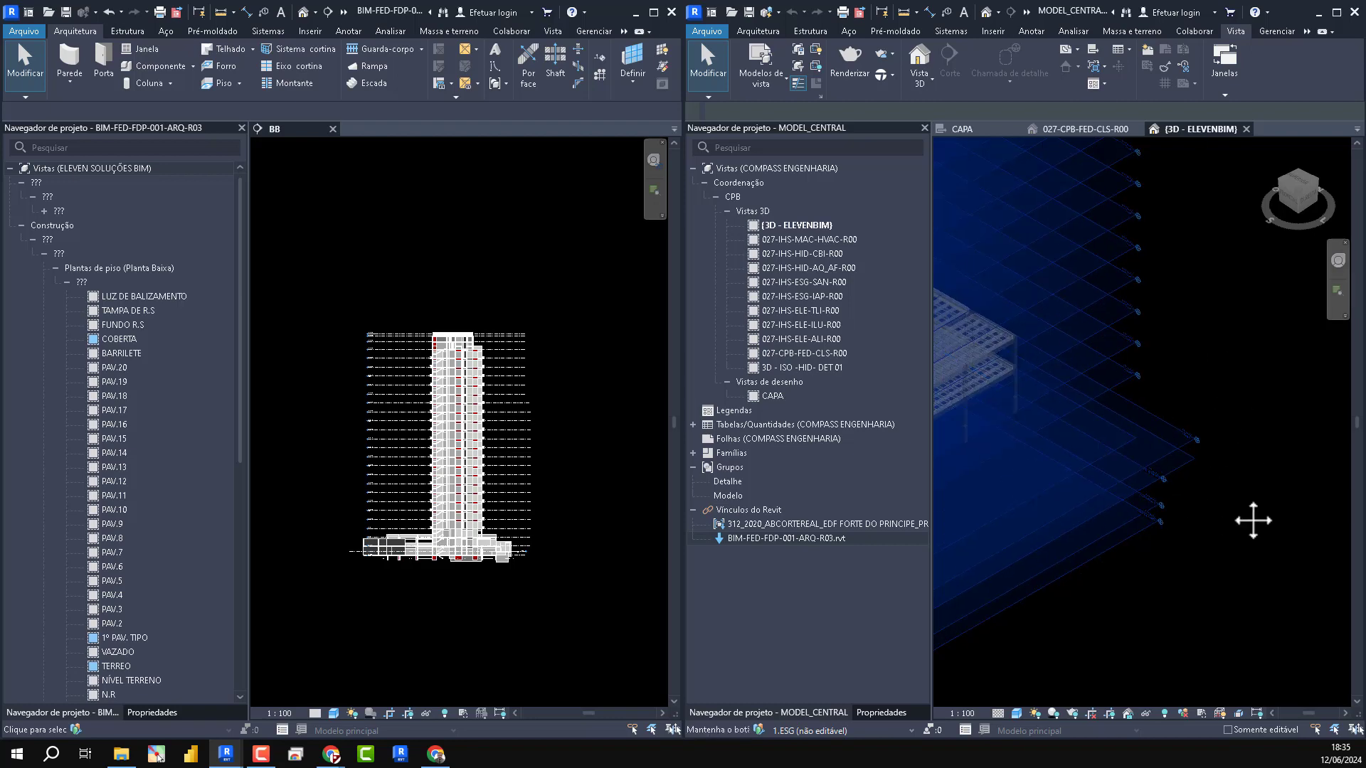
scroll(1224, 390, up, 2)
middle_drag(1223, 390, 1241, 674)
middle_drag(1256, 475, 1207, 273)
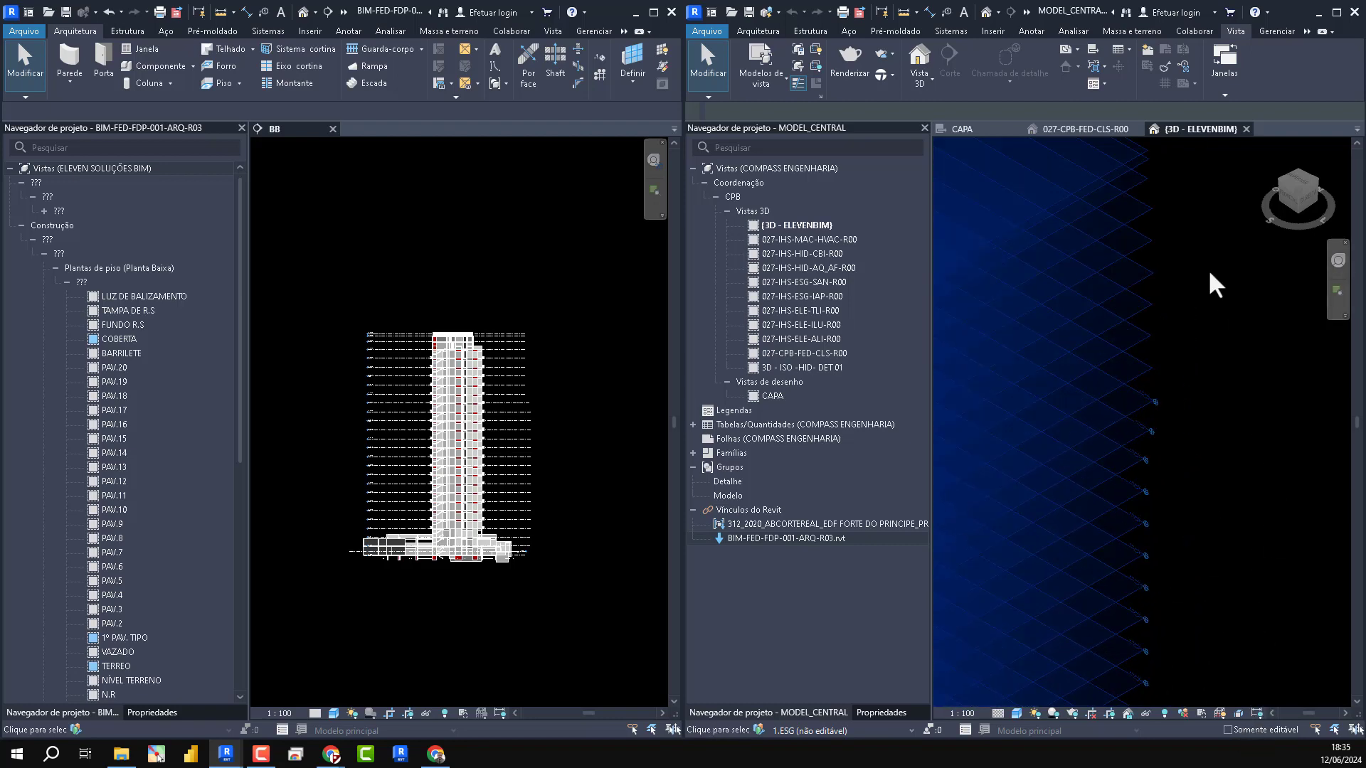
scroll(1206, 273, down, 5)
scroll(1207, 273, down, 1)
middle_drag(1222, 491, 1229, 552)
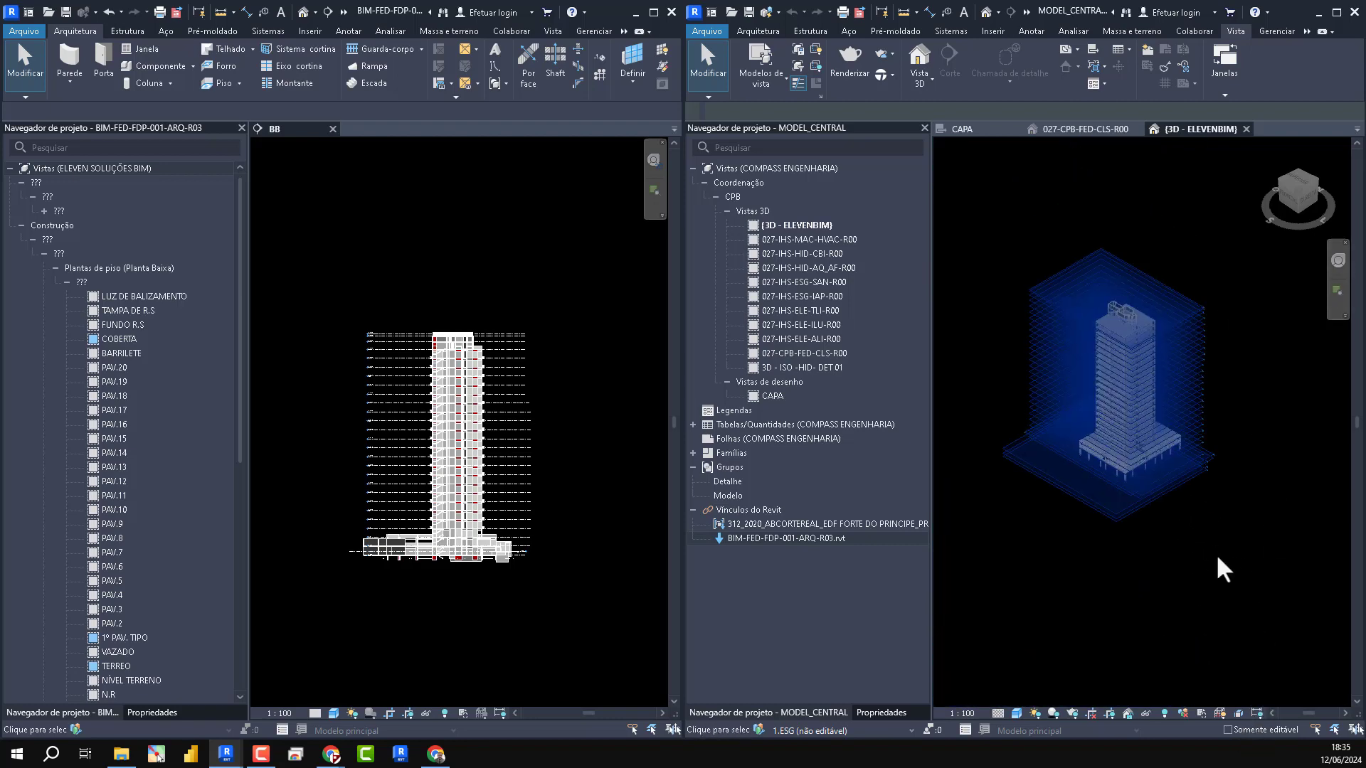
- Maximize the central model and check the bind options for the architectural link's levels and grids without binding it
click(1337, 12)
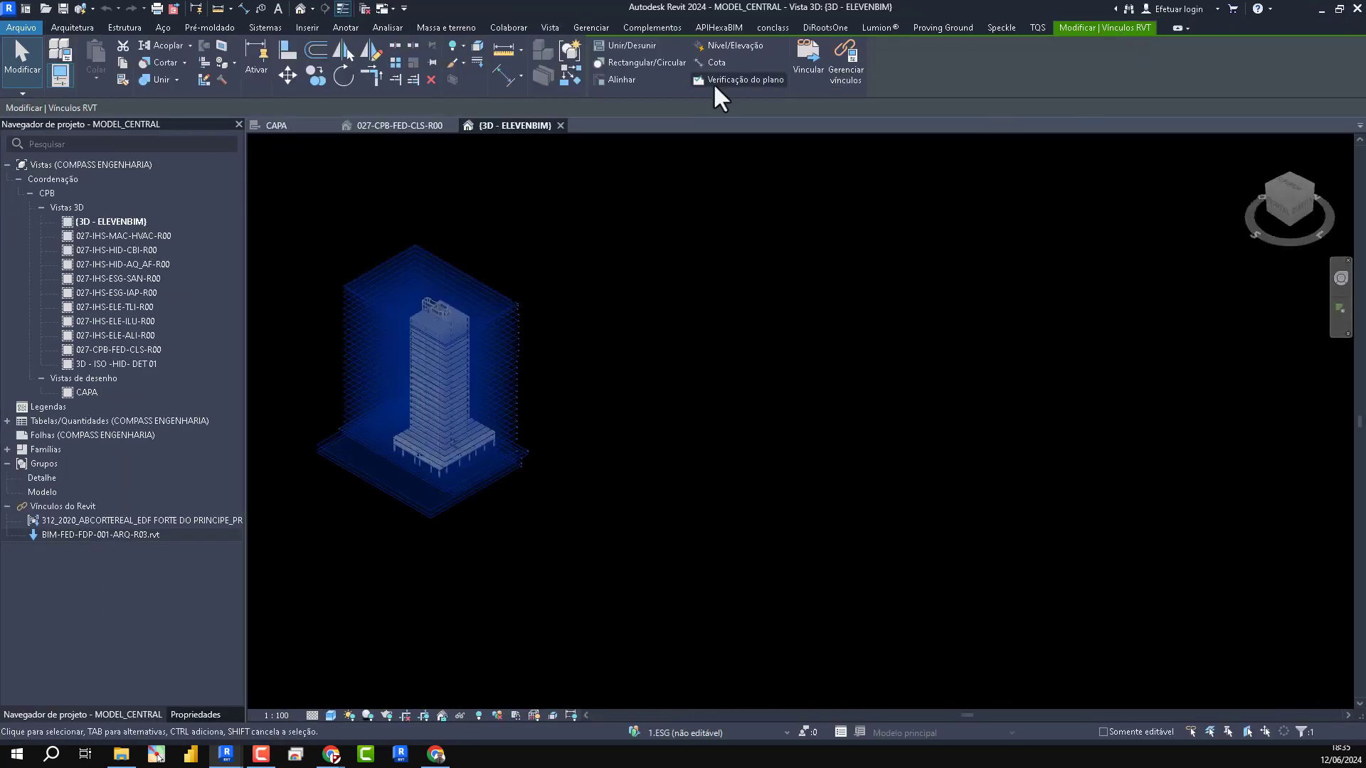
click(811, 77)
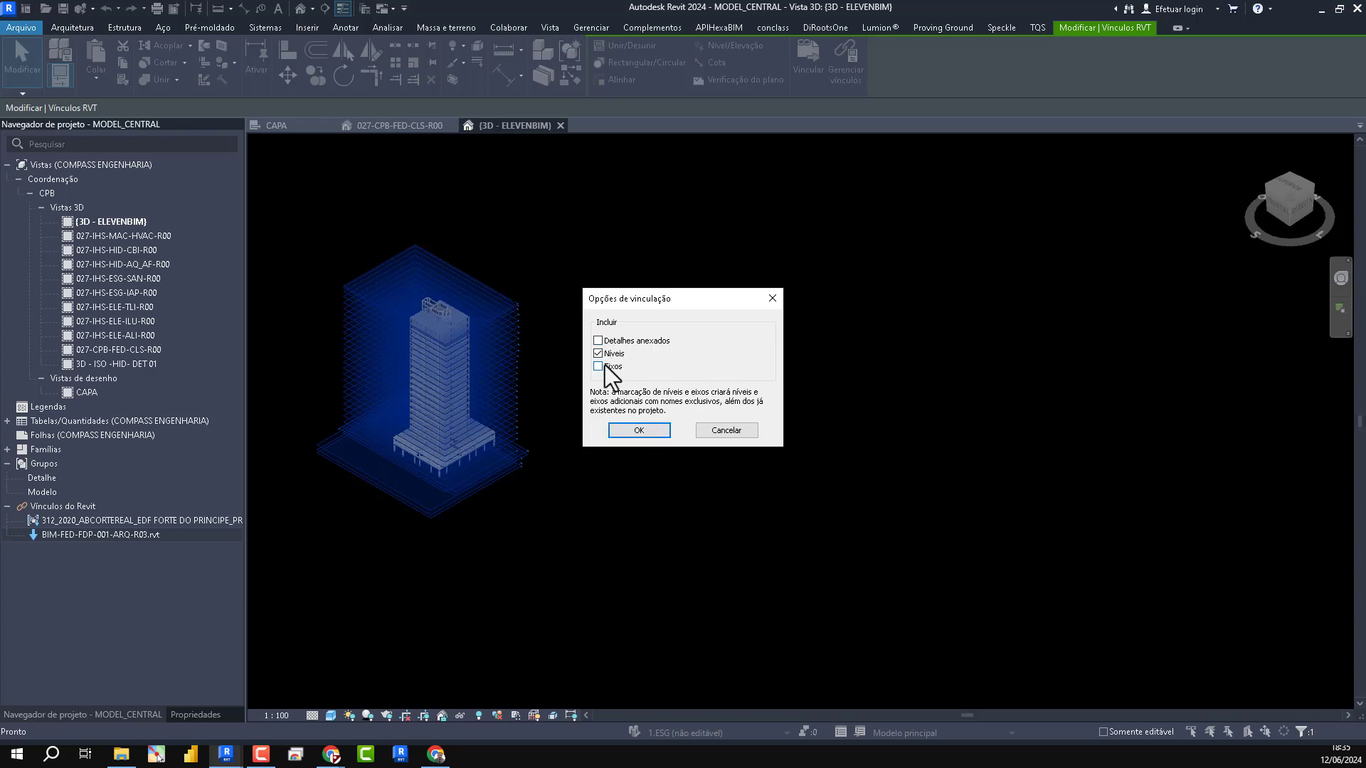
click(740, 428)
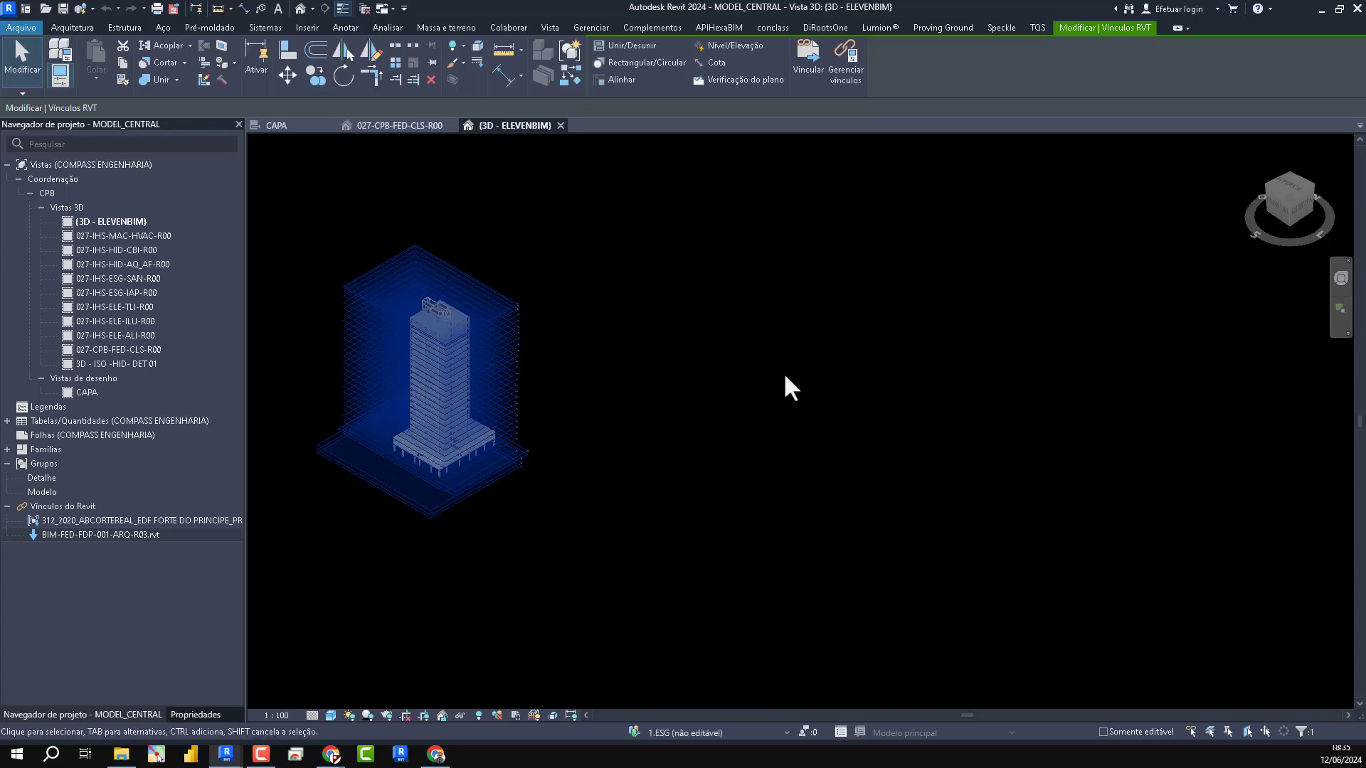
key(Escape)
- Start a Copy/Monitor session on the linked architectural model
click(510, 27)
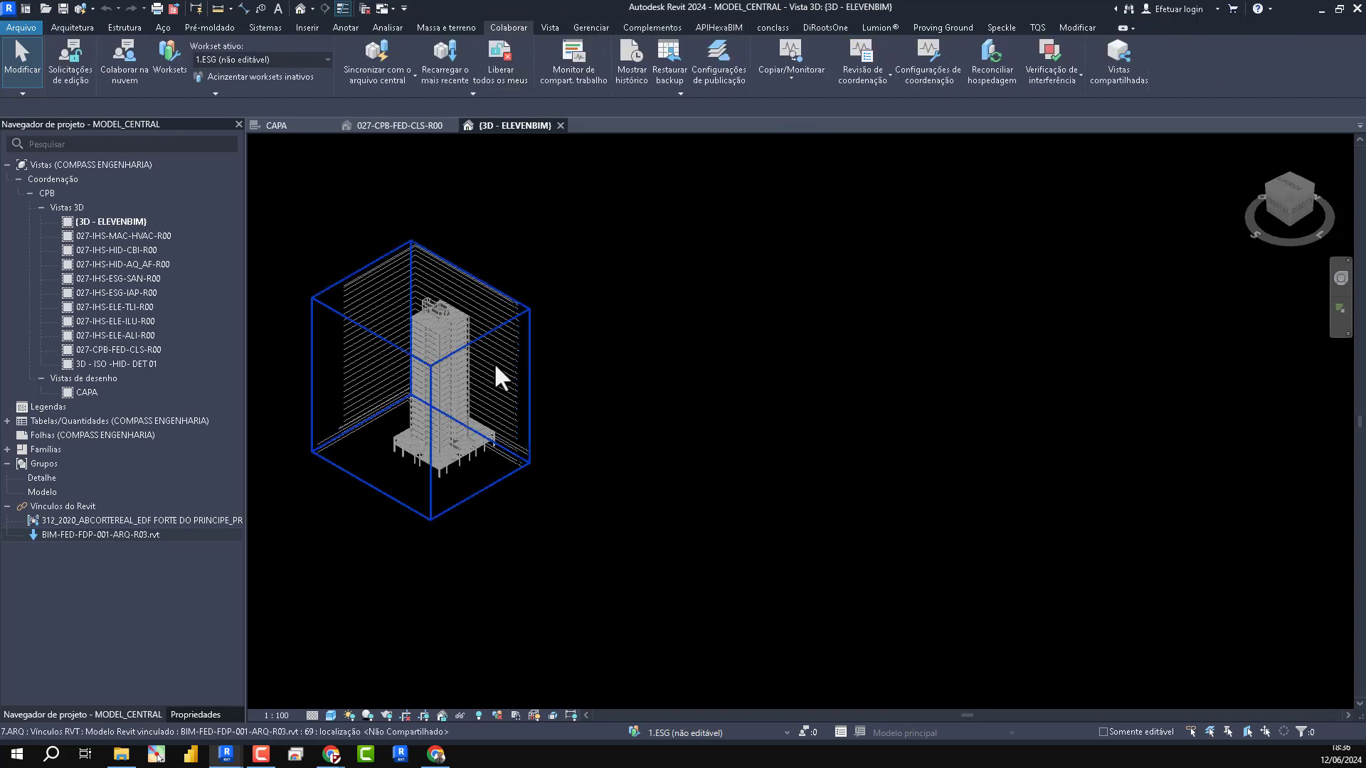
click(791, 60)
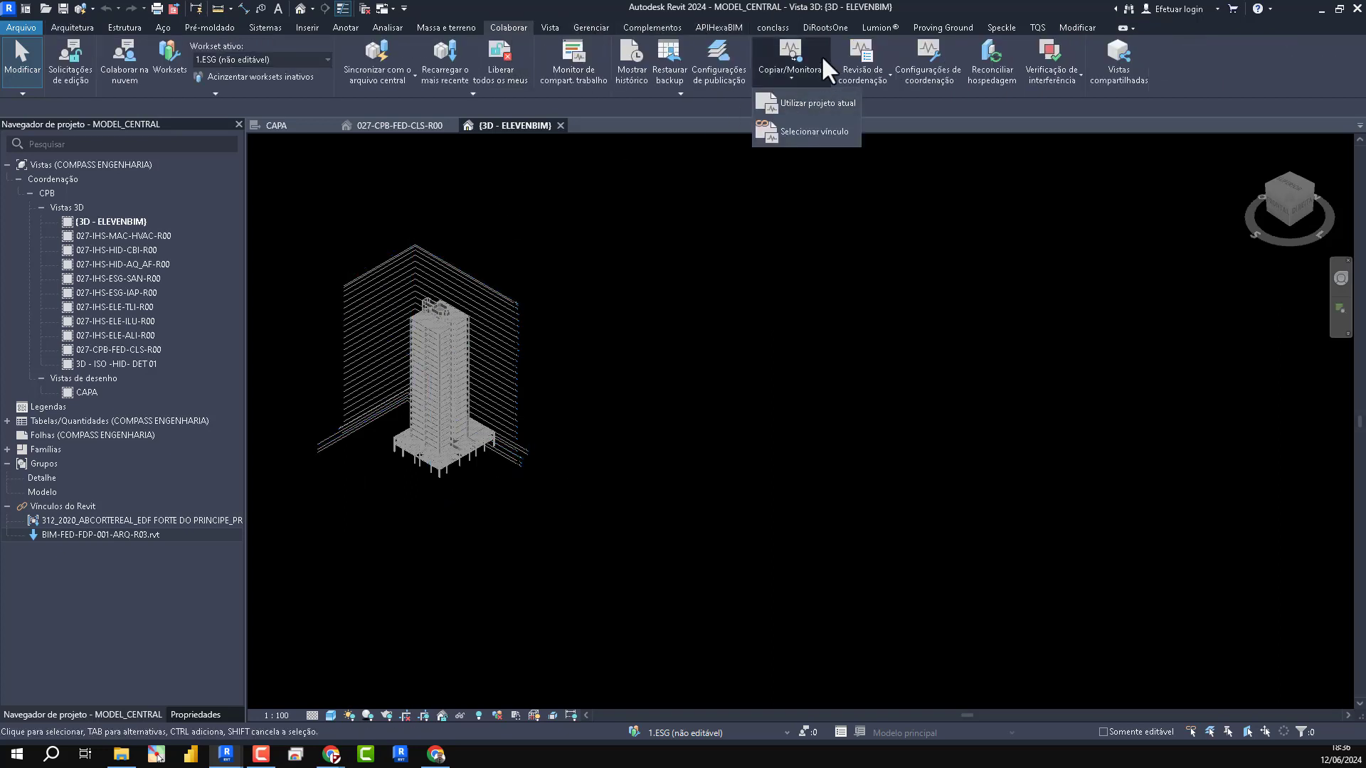
click(814, 133)
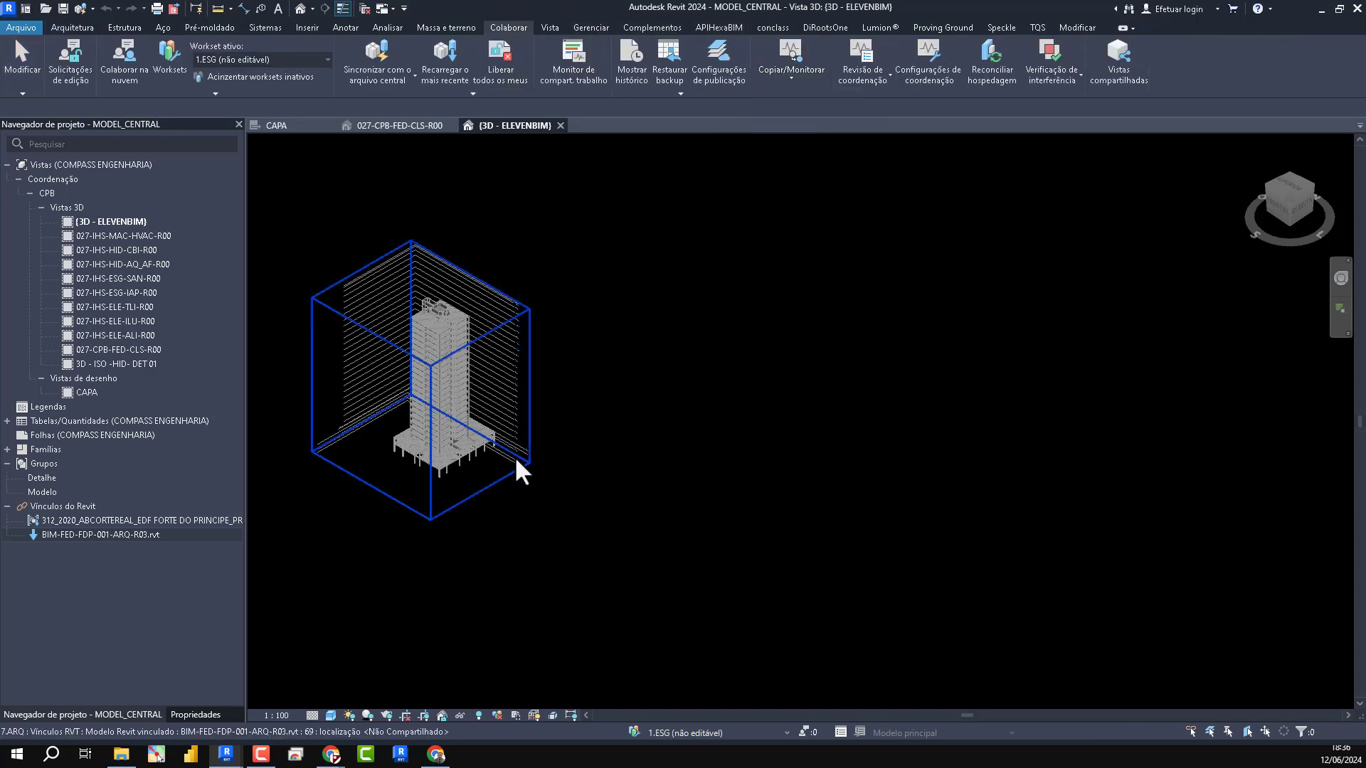
scroll(515, 460, up, 5)
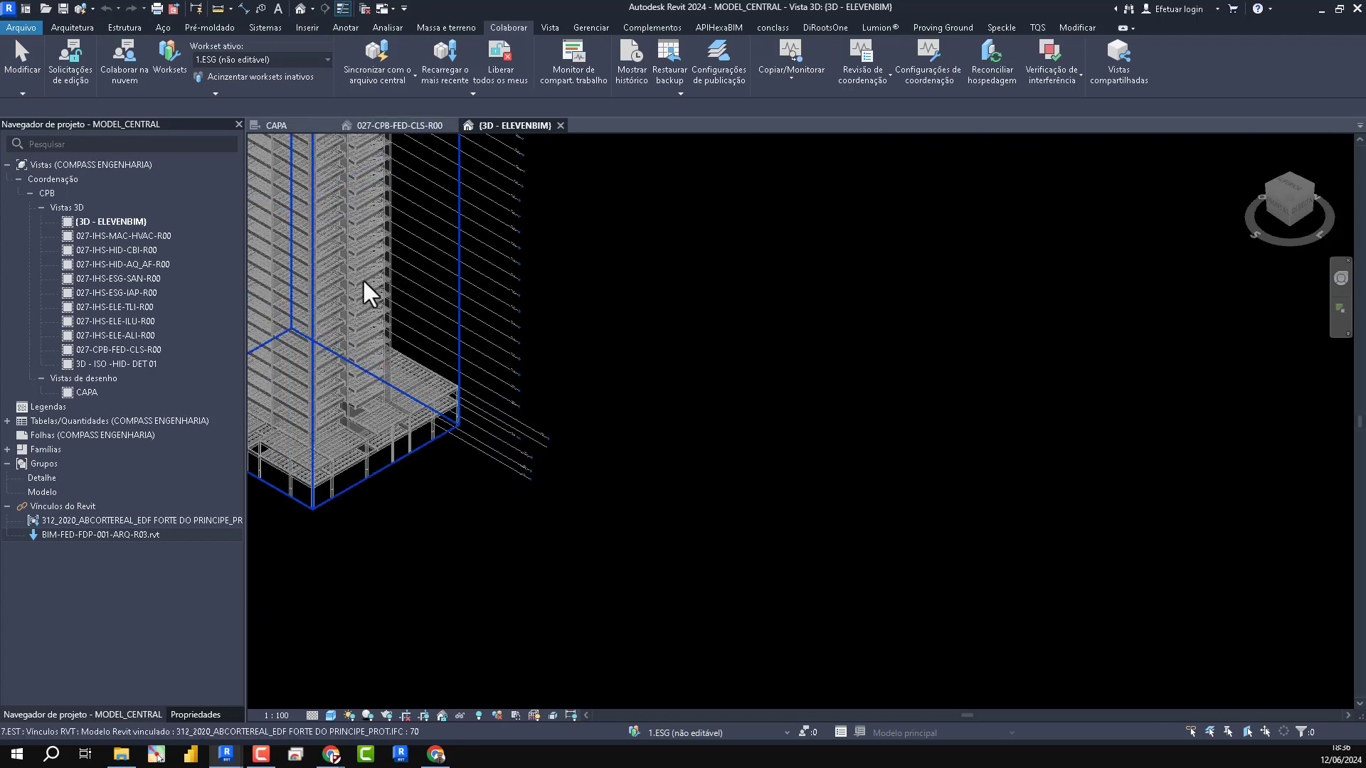
click(510, 451)
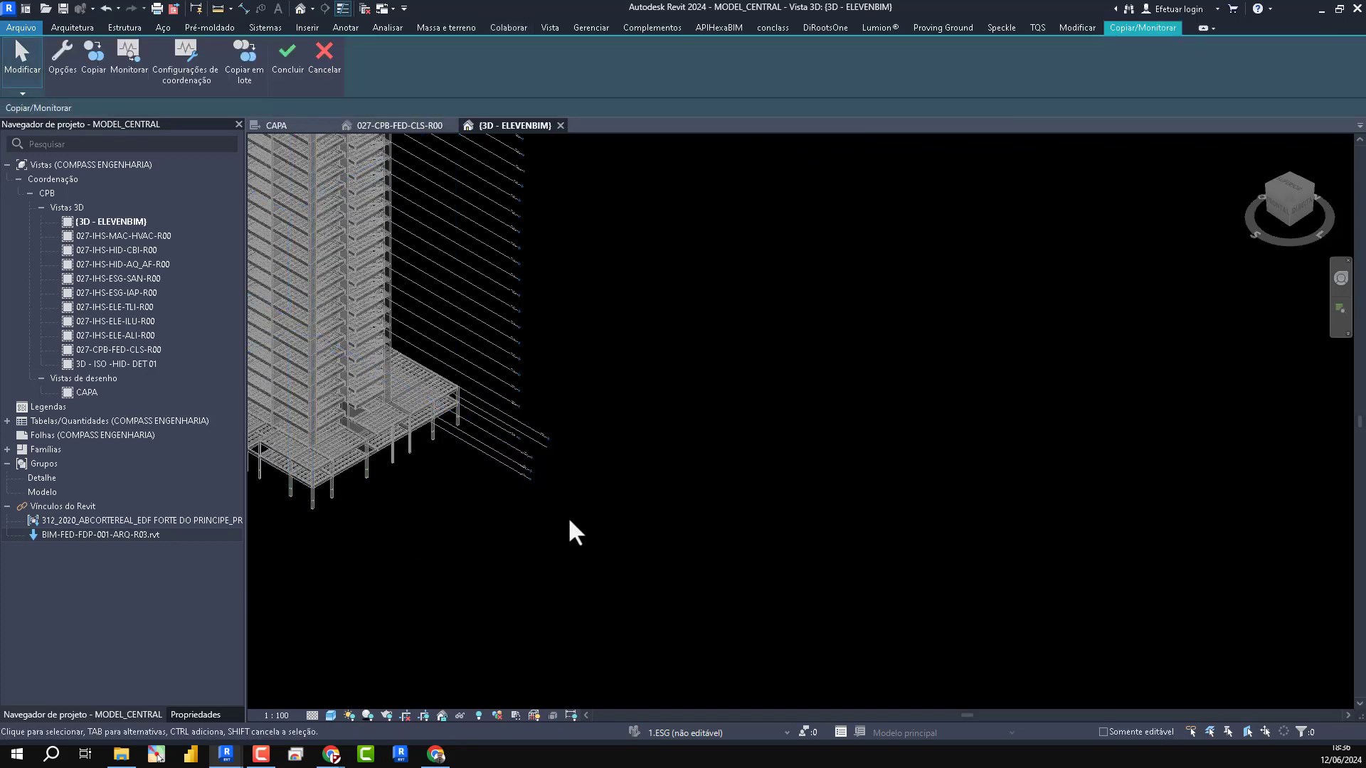
- Copy all of the architectural link's levels around the tower into the central model using multiple selection
middle_drag(568, 516, 957, 536)
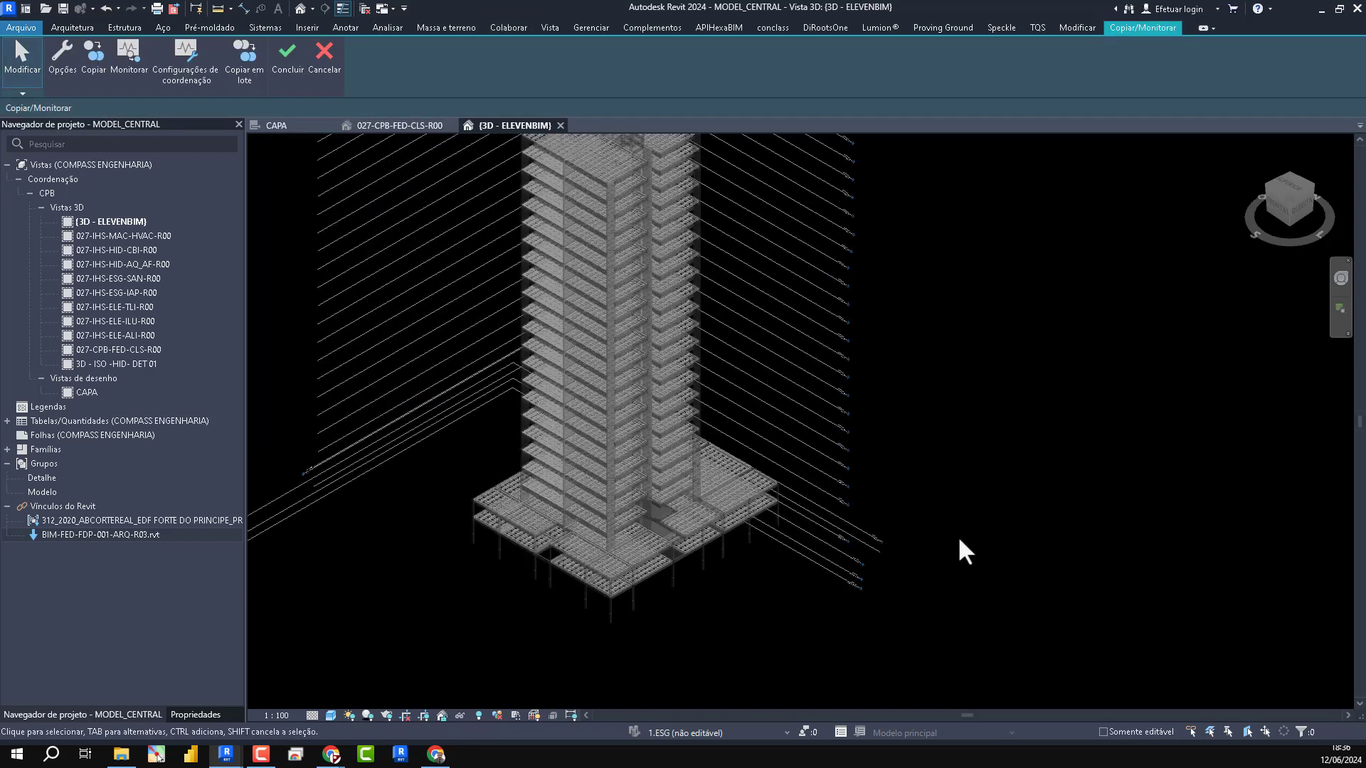
click(96, 61)
click(99, 107)
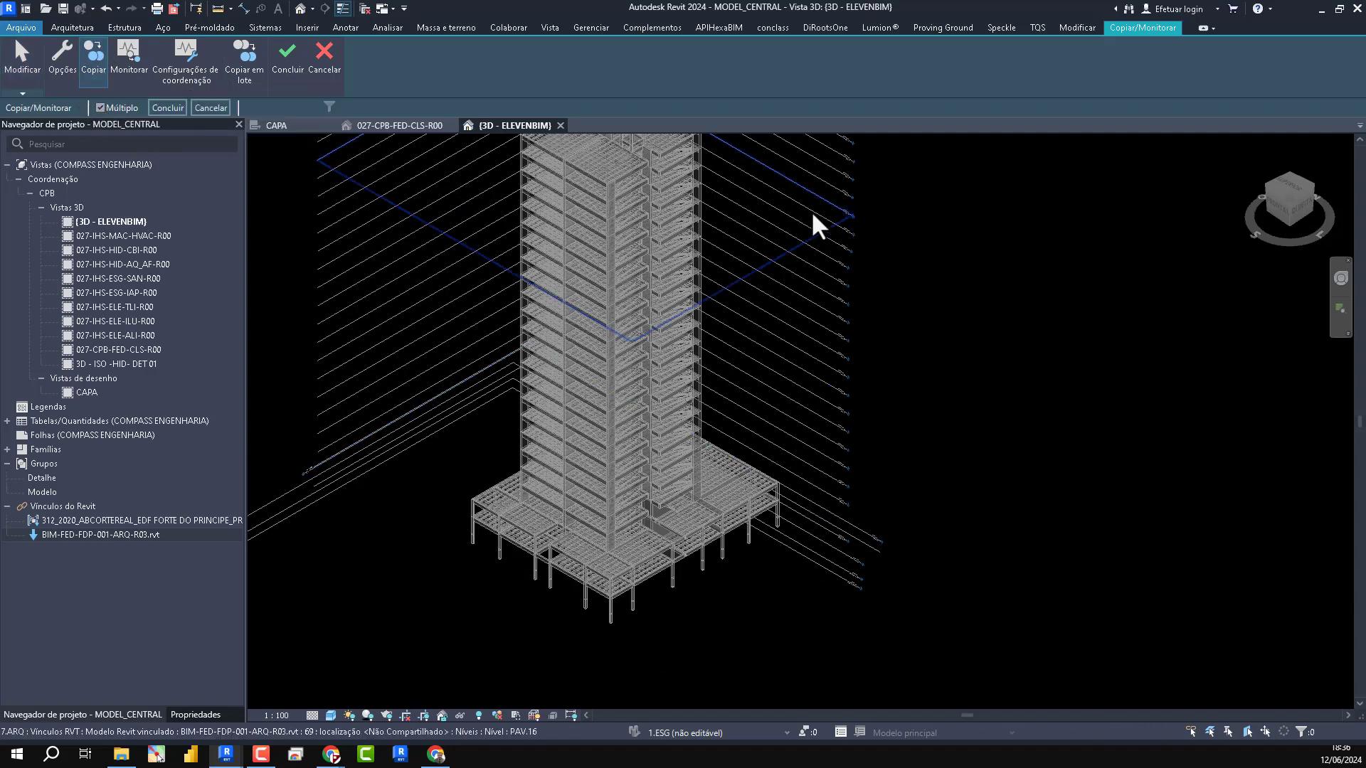
scroll(817, 488, down, 5)
drag(923, 593, 816, 209)
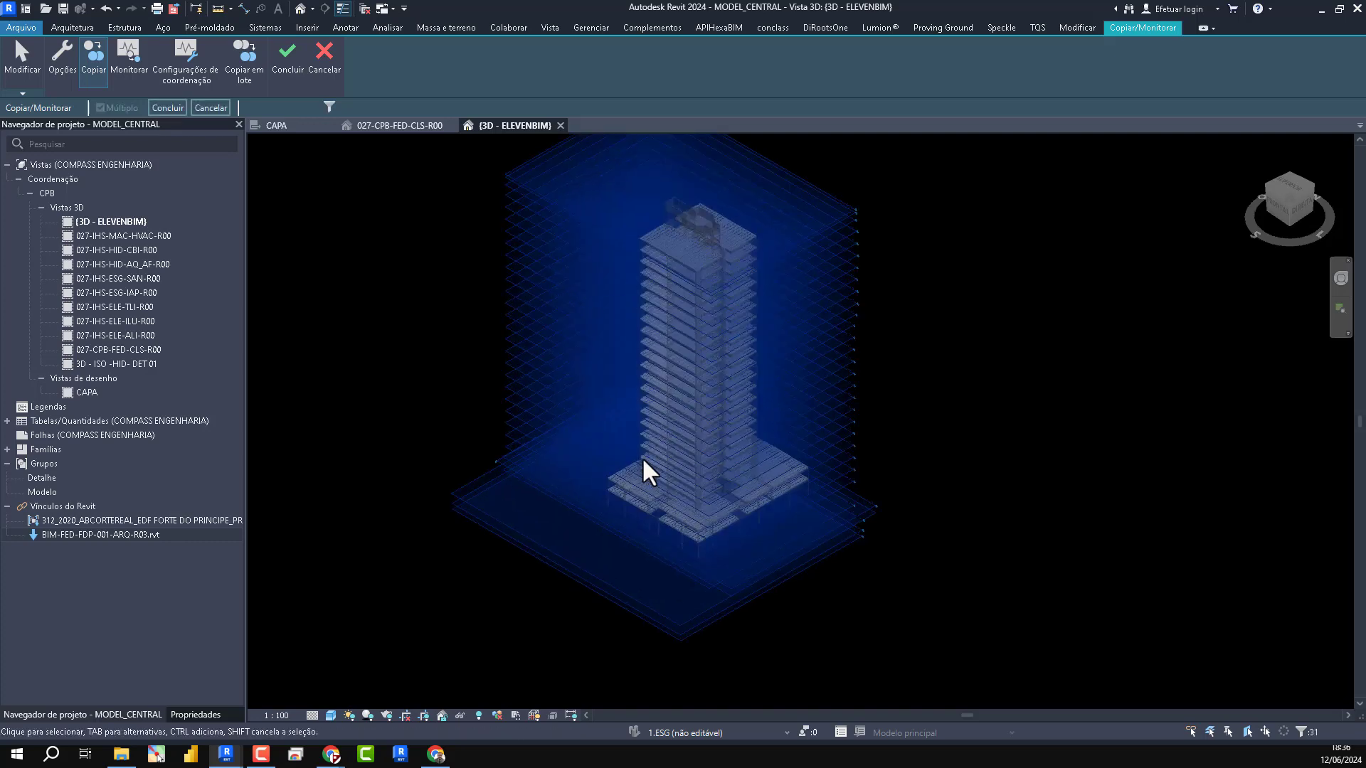
scroll(645, 472, up, 6)
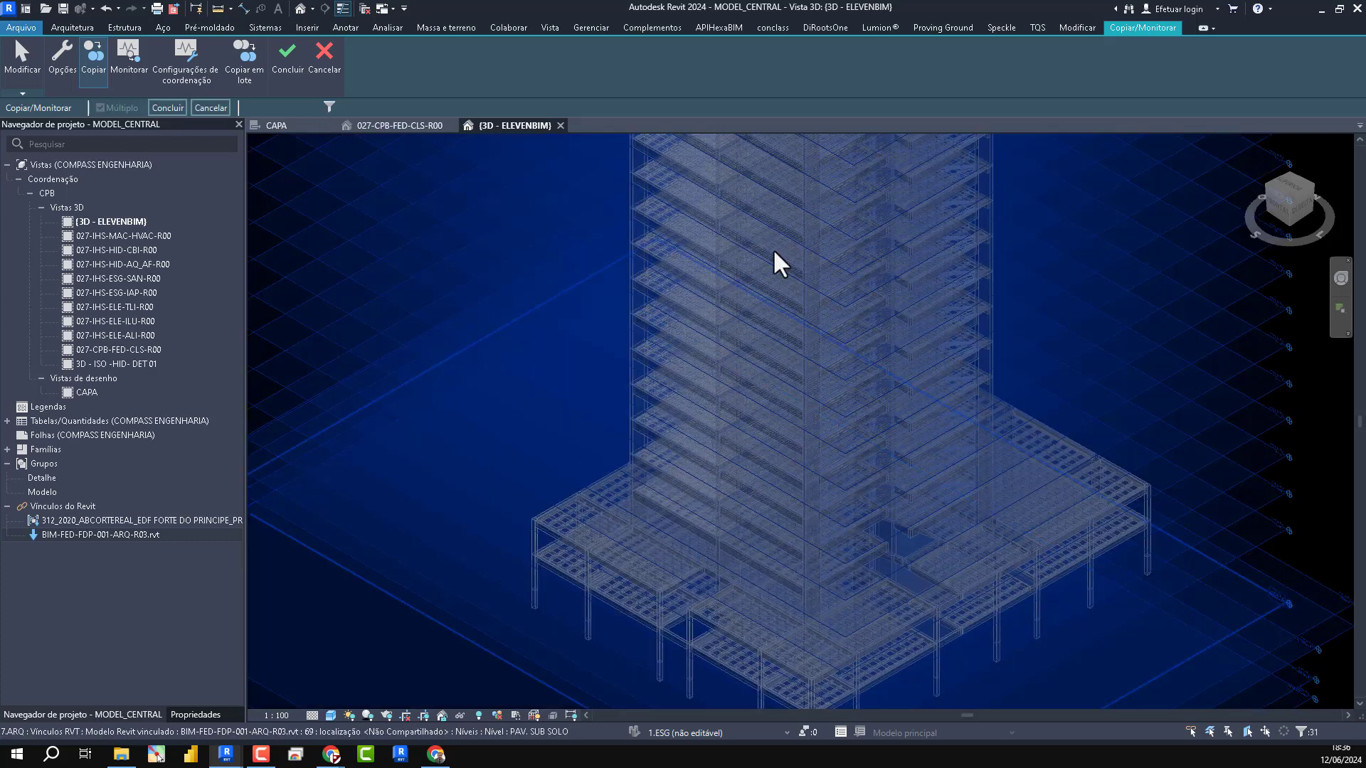
click(167, 108)
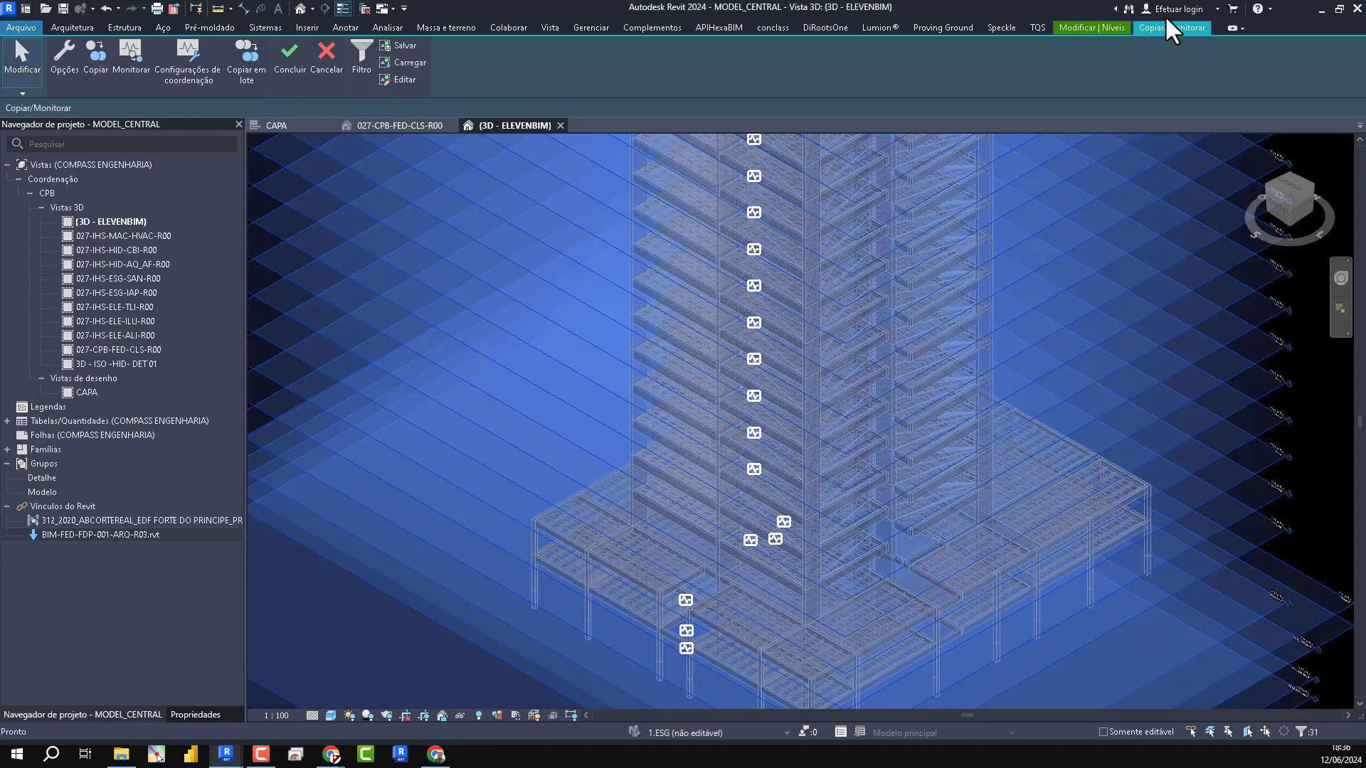
- Finish the Copy/Monitor session and inspect the copied level heads around the base of the tower
click(1094, 26)
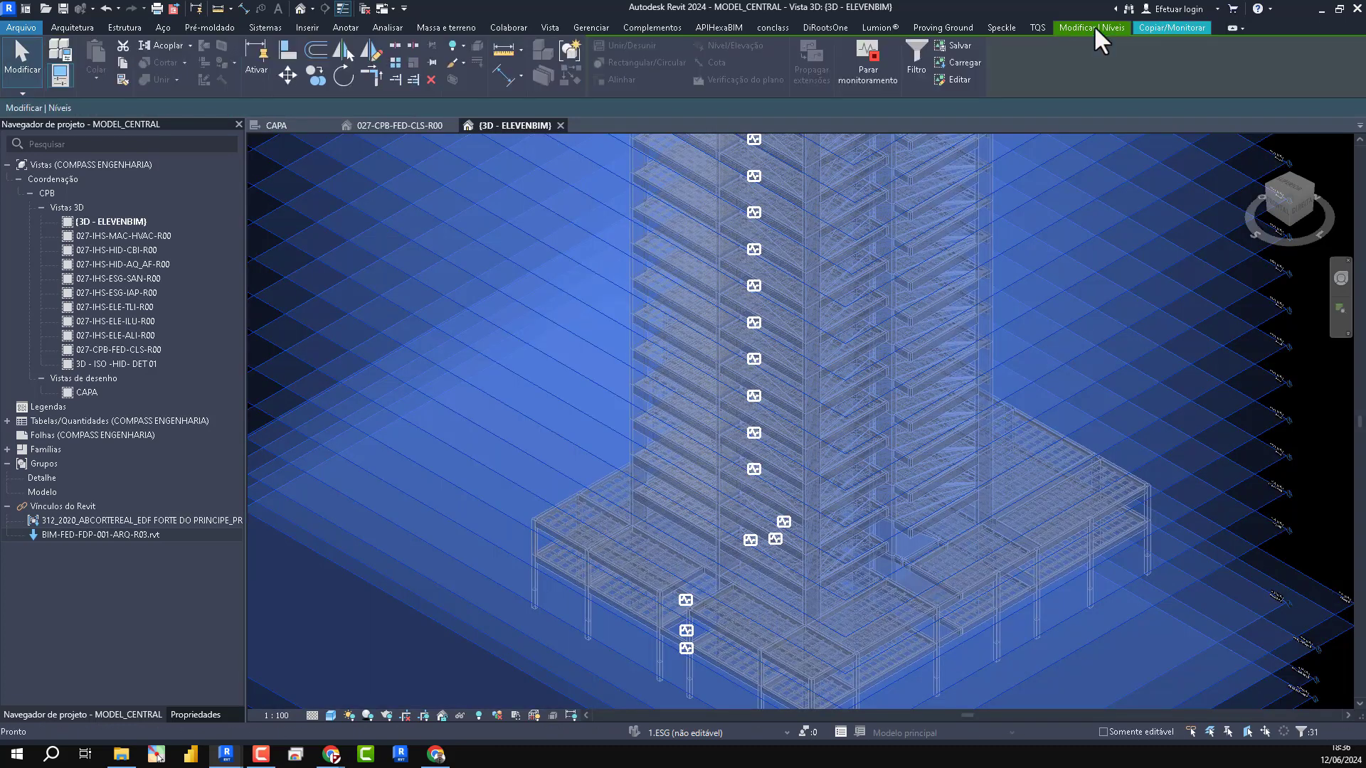
click(1169, 24)
click(292, 73)
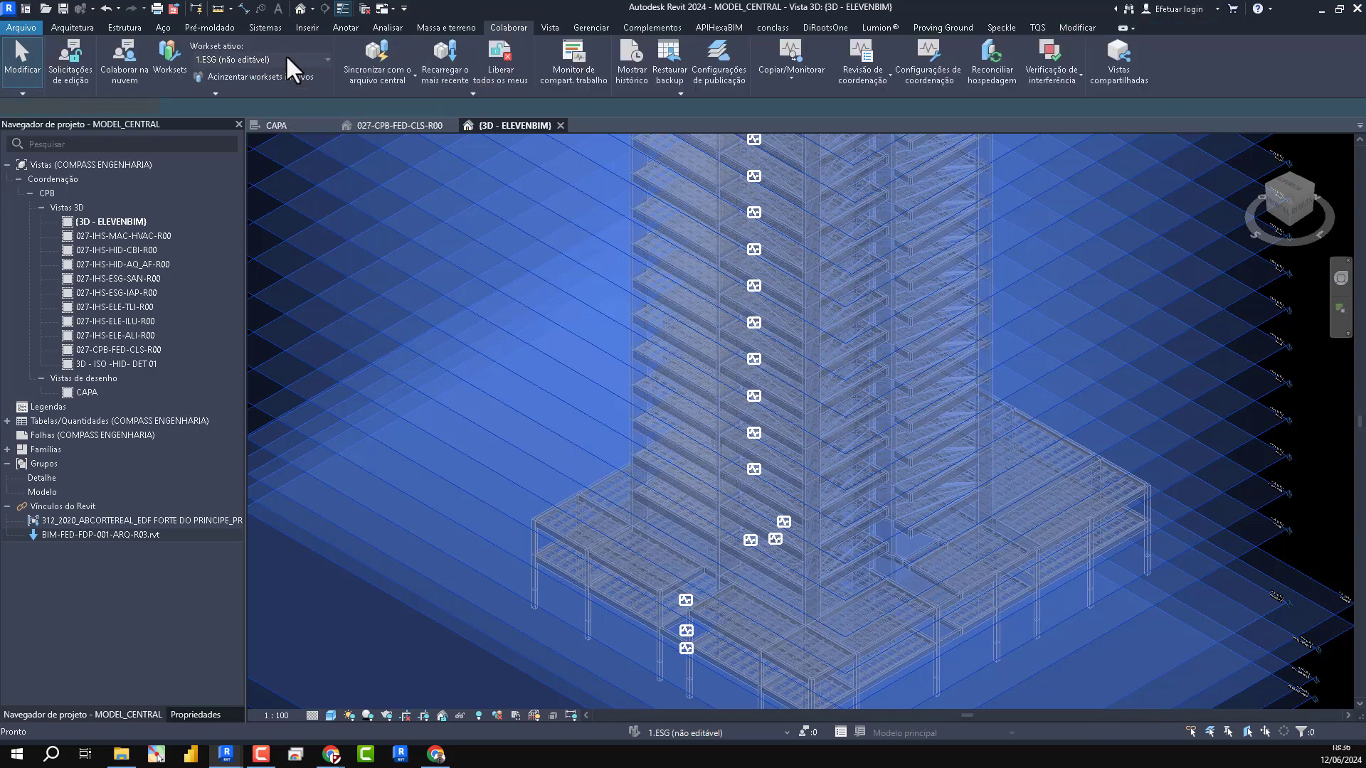
scroll(556, 332, down, 3)
scroll(880, 475, up, 2)
scroll(876, 461, up, 8)
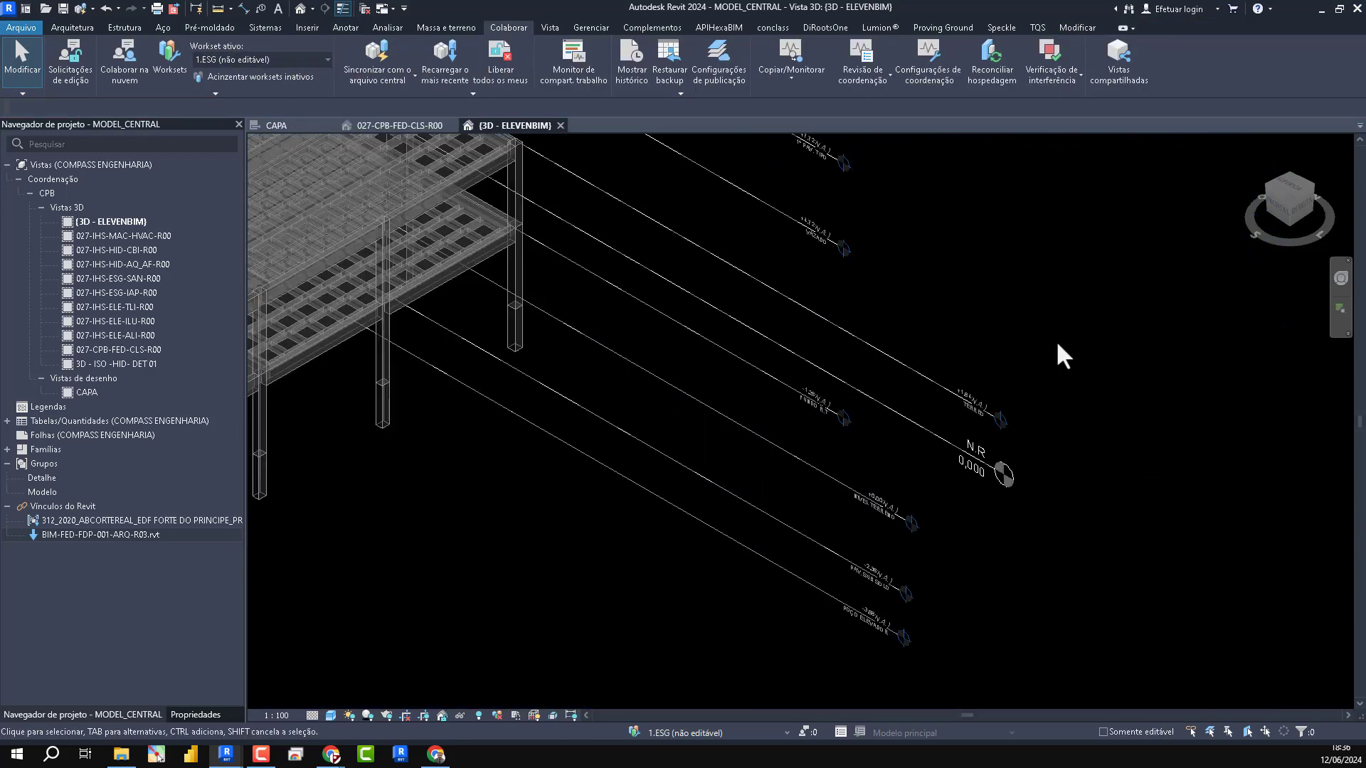
scroll(1158, 424, down, 8)
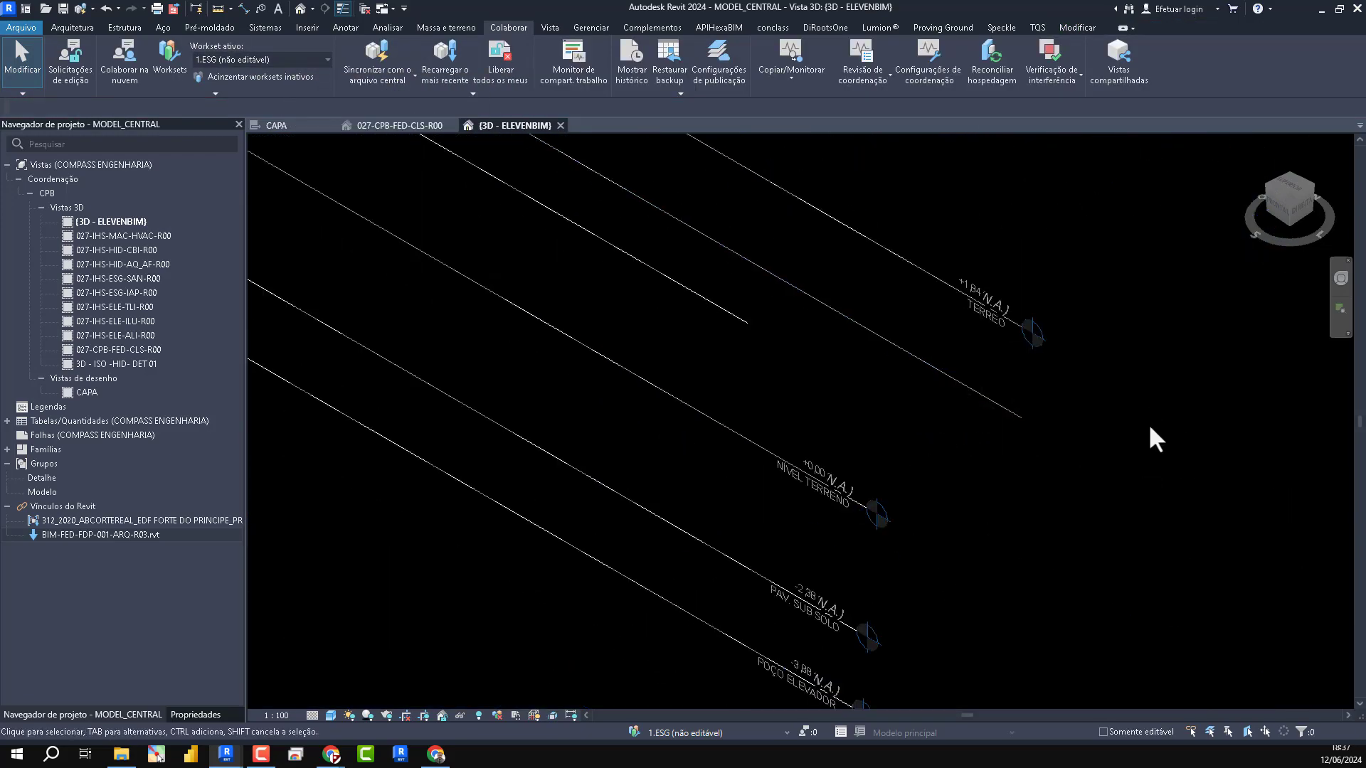
scroll(1160, 489, down, 2)
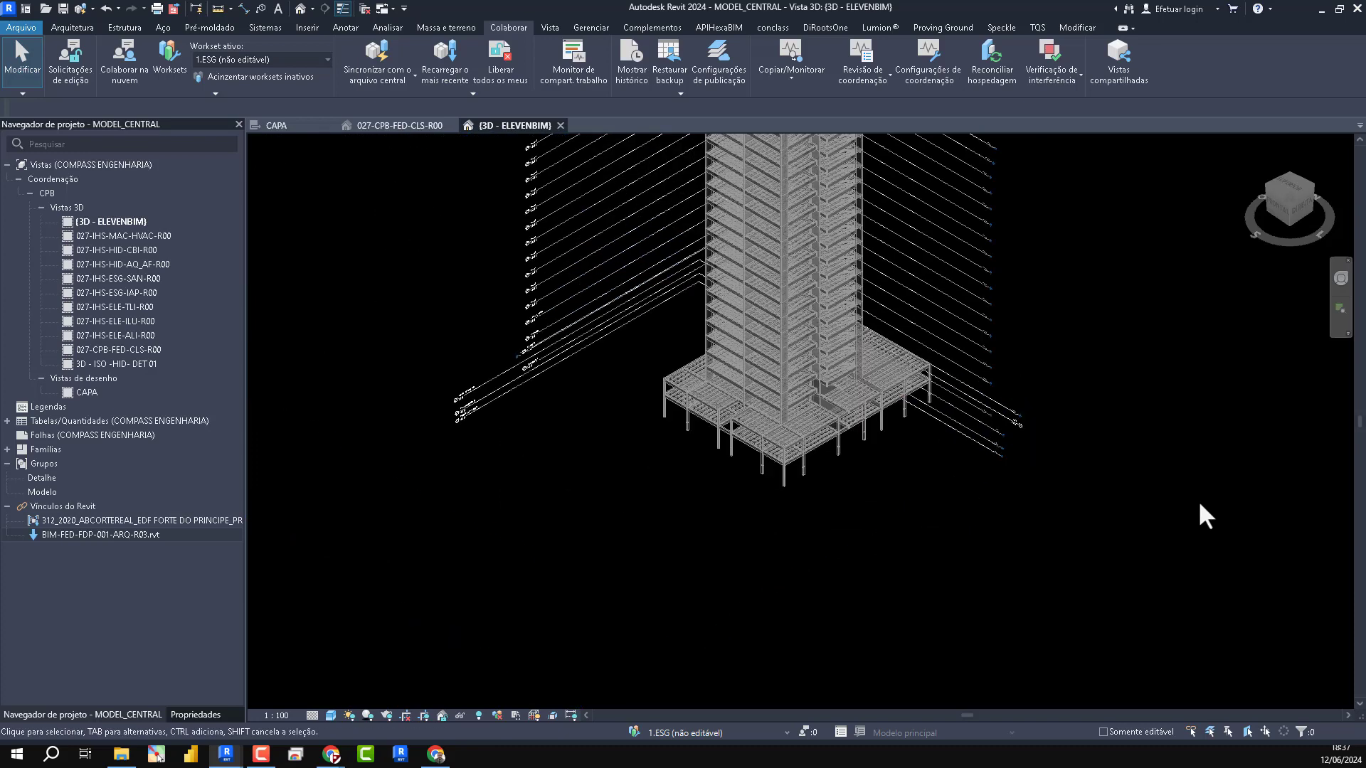
middle_drag(1120, 329, 1116, 473)
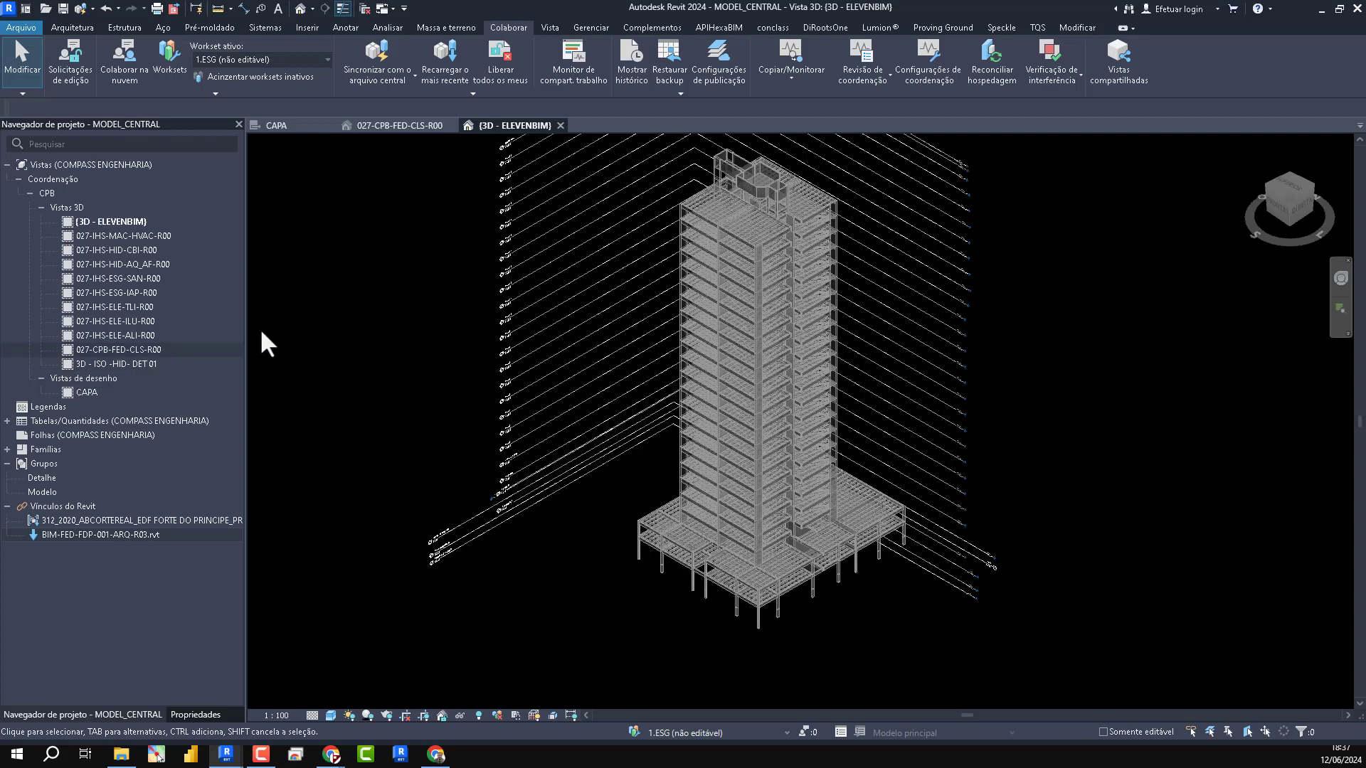
- Start new floor plan views and select every listed level from 1º PAV. TIPO to VAZADO
click(550, 27)
click(706, 49)
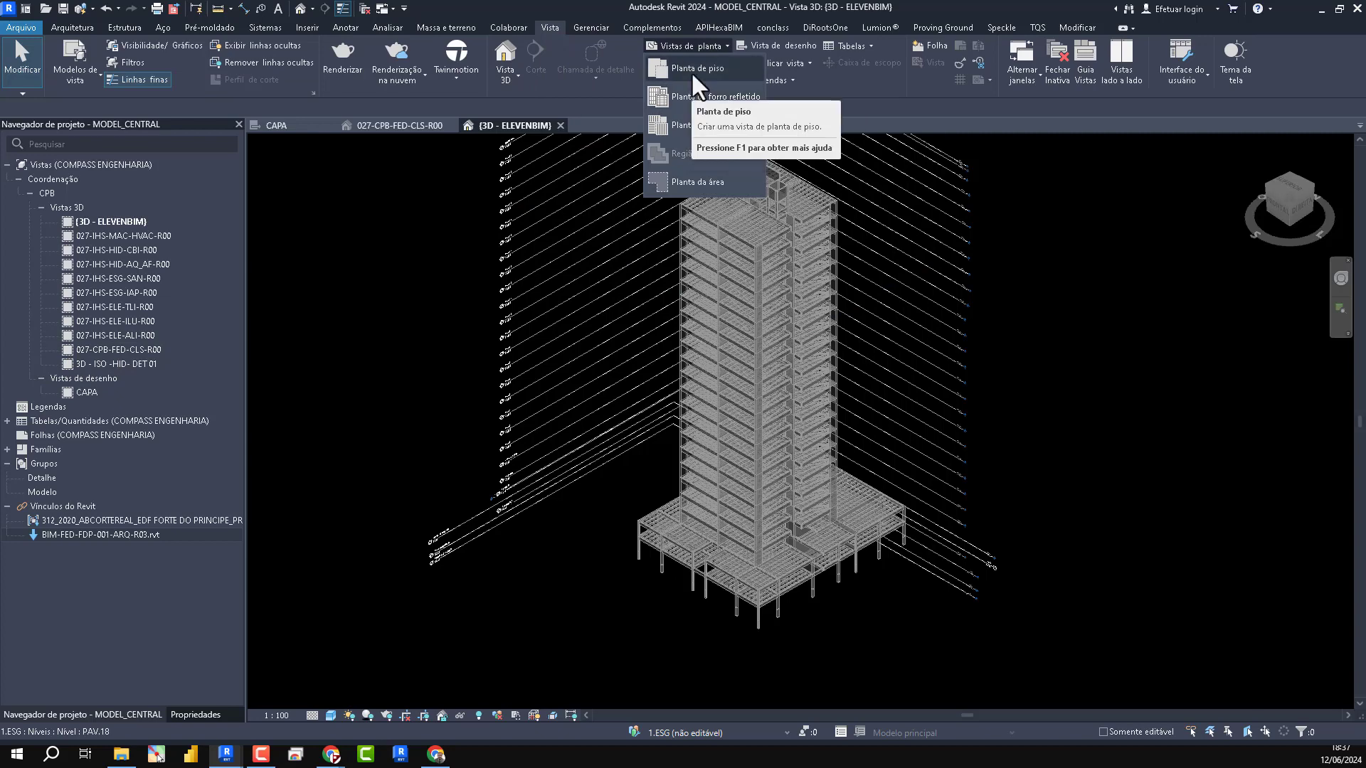
click(690, 69)
scroll(628, 301, down, 5)
shift+click(584, 368)
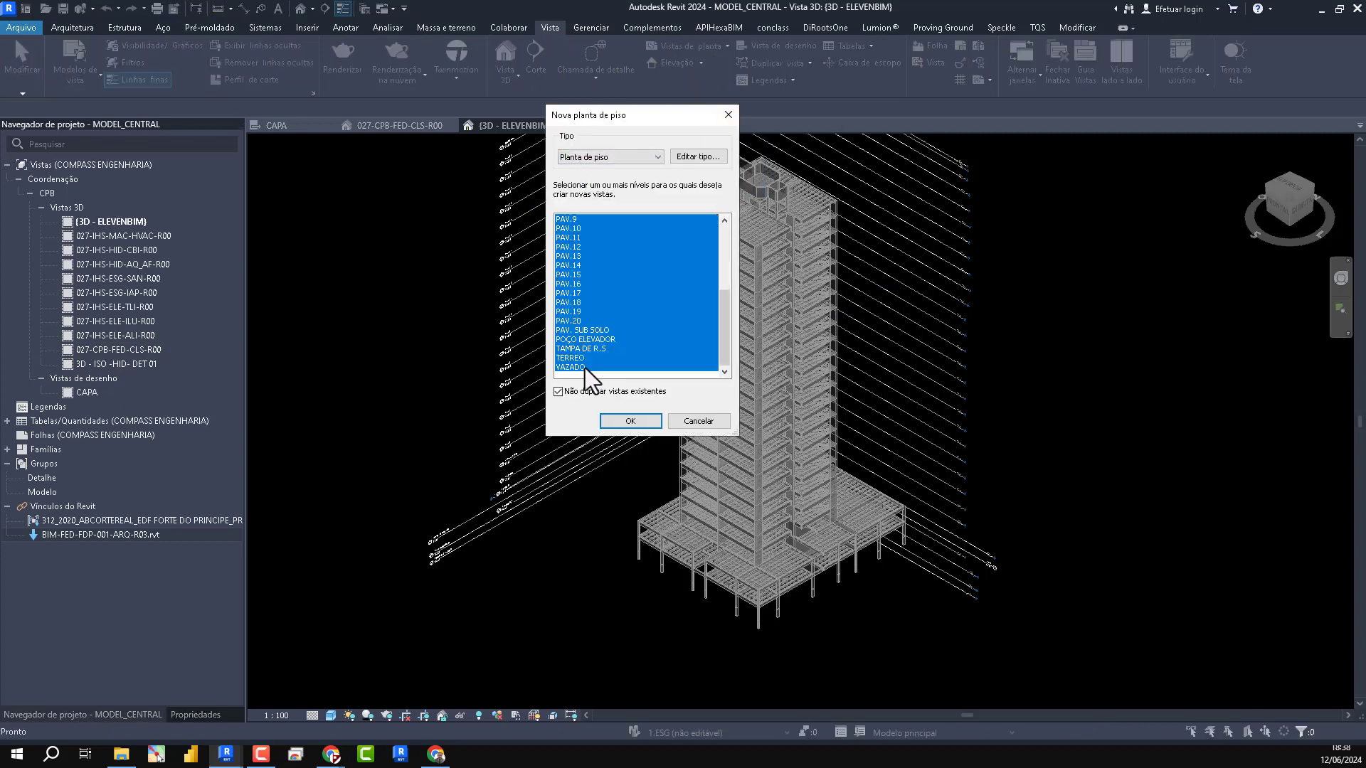
scroll(609, 257, up, 5)
- Set CPB - PLANTA as the view template for new views of the Planta de piso type and create the selected levels' plans
click(697, 156)
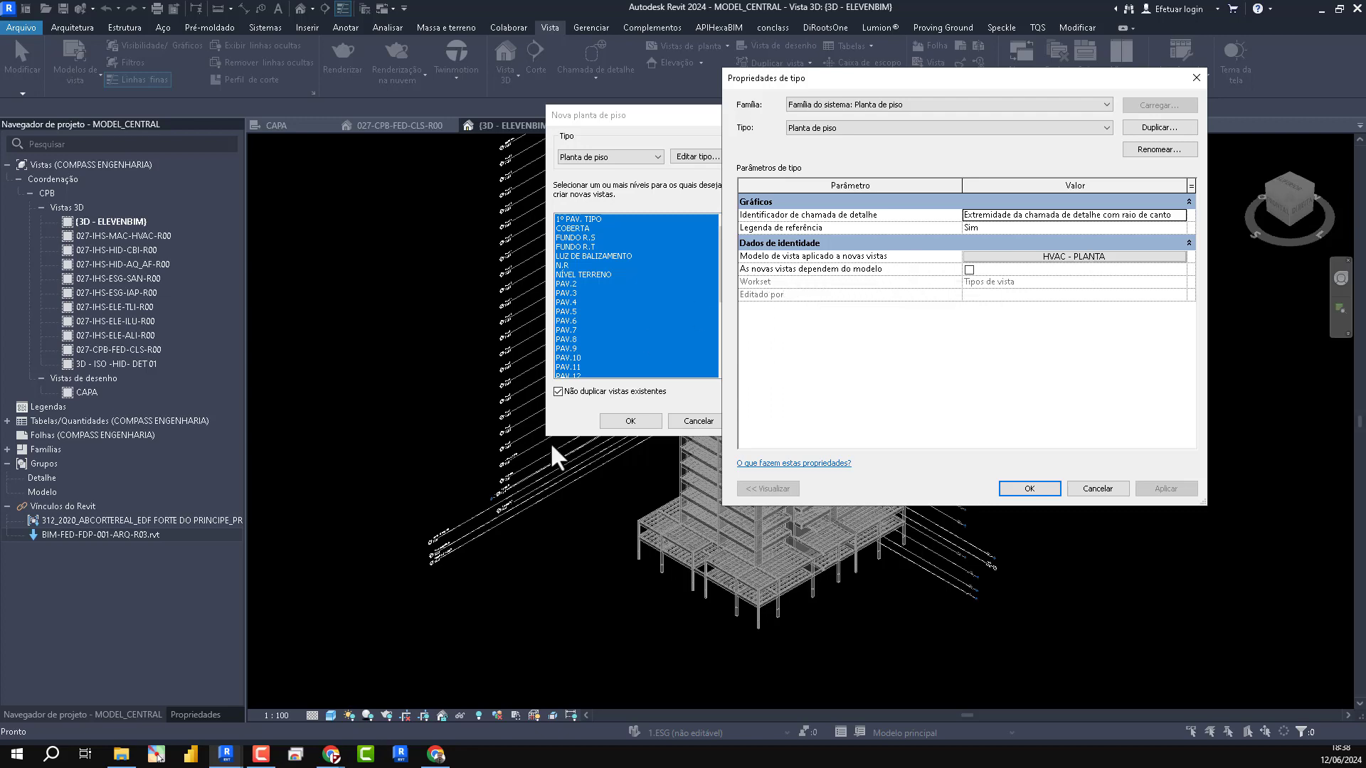
click(1049, 256)
scroll(549, 270, up, 3)
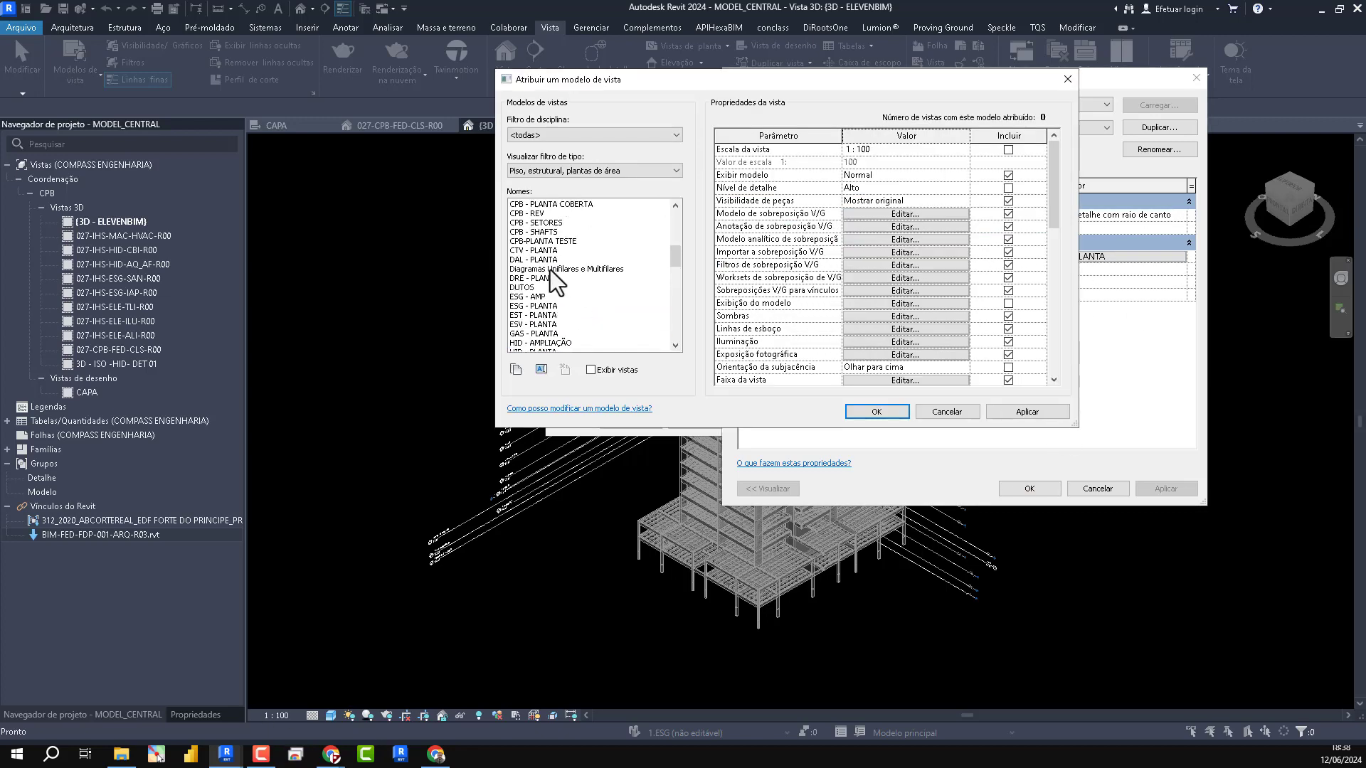
click(543, 270)
scroll(889, 306, down, 10)
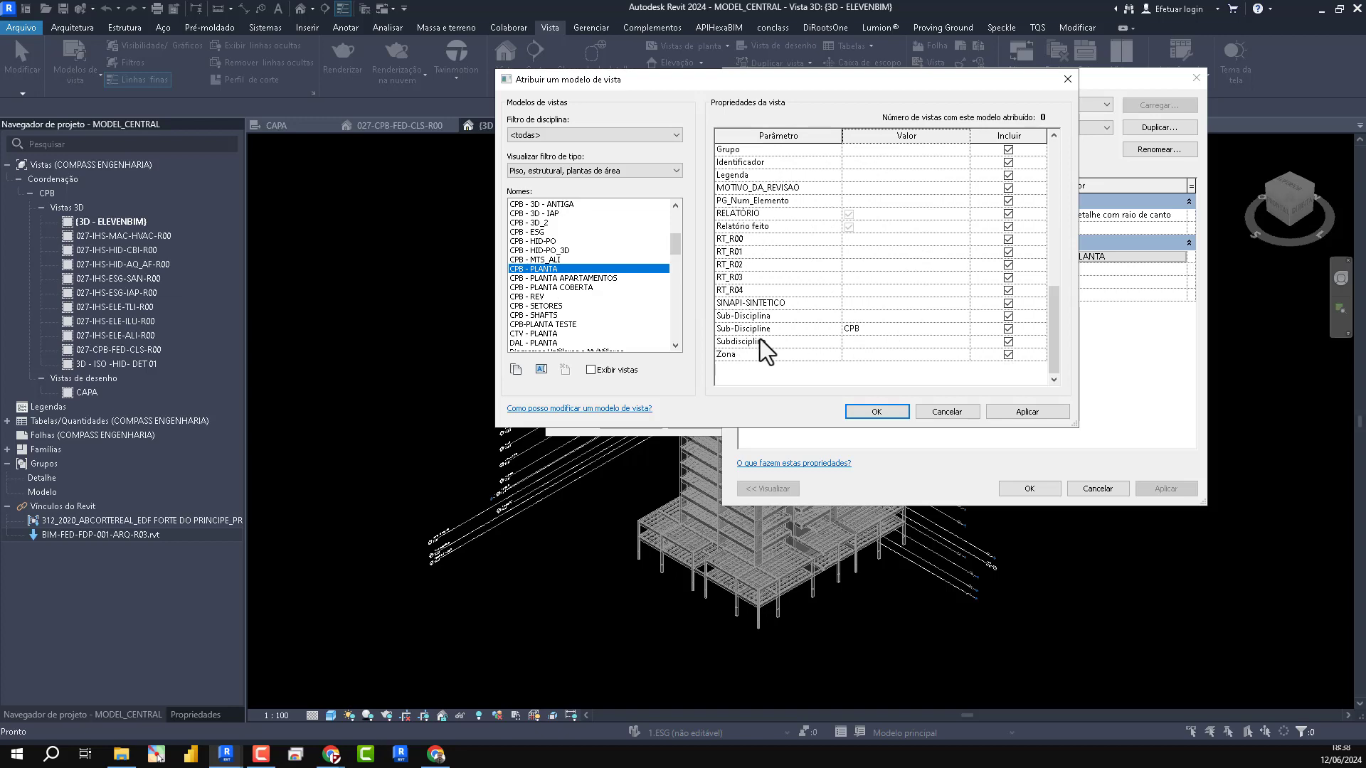
scroll(896, 328, up, 5)
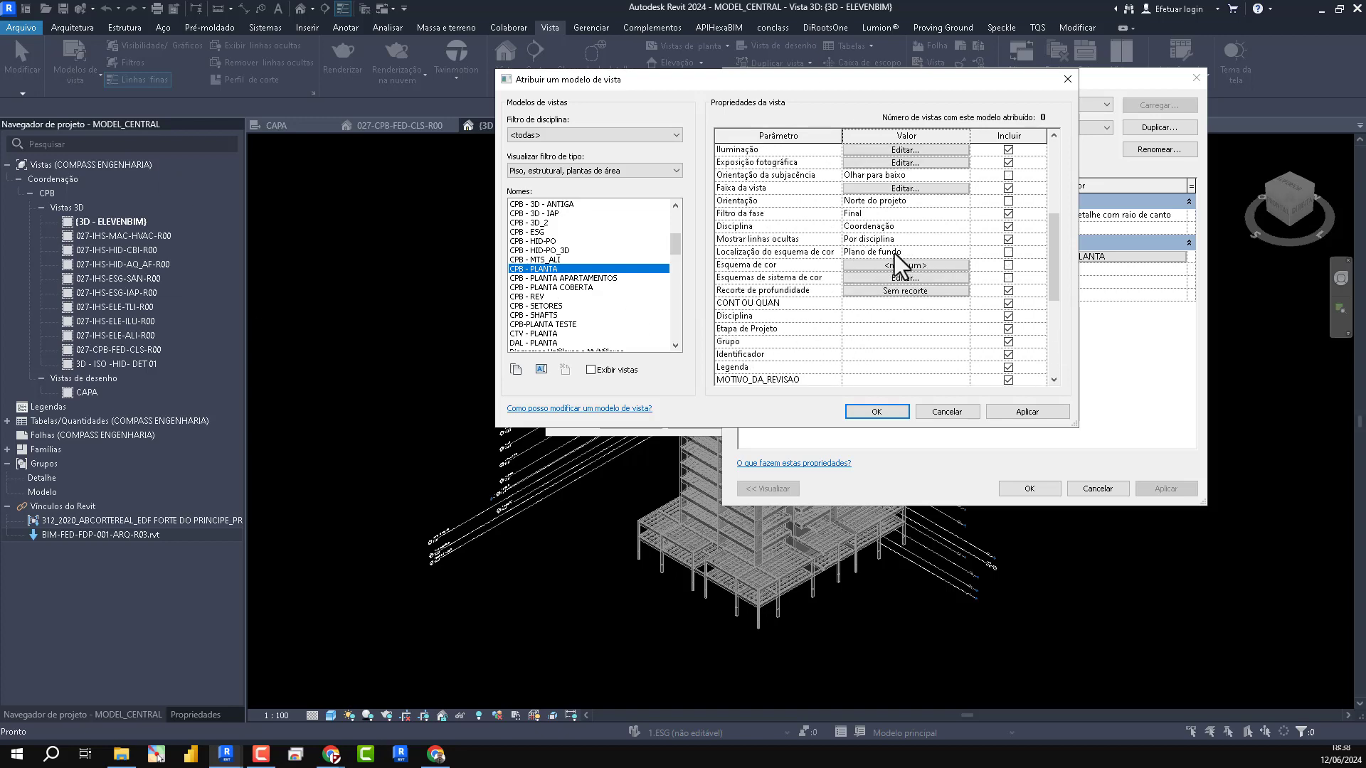
scroll(894, 254, down, 5)
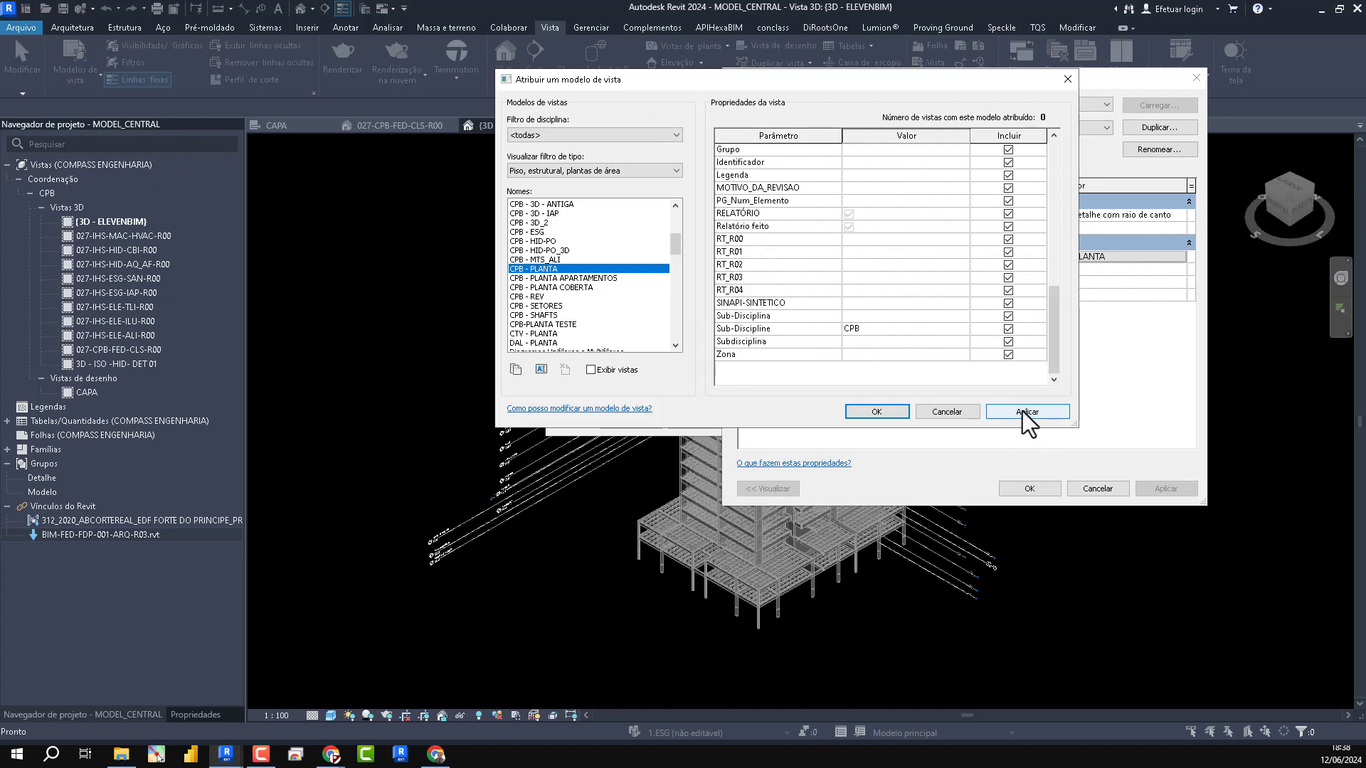
click(1024, 413)
click(874, 413)
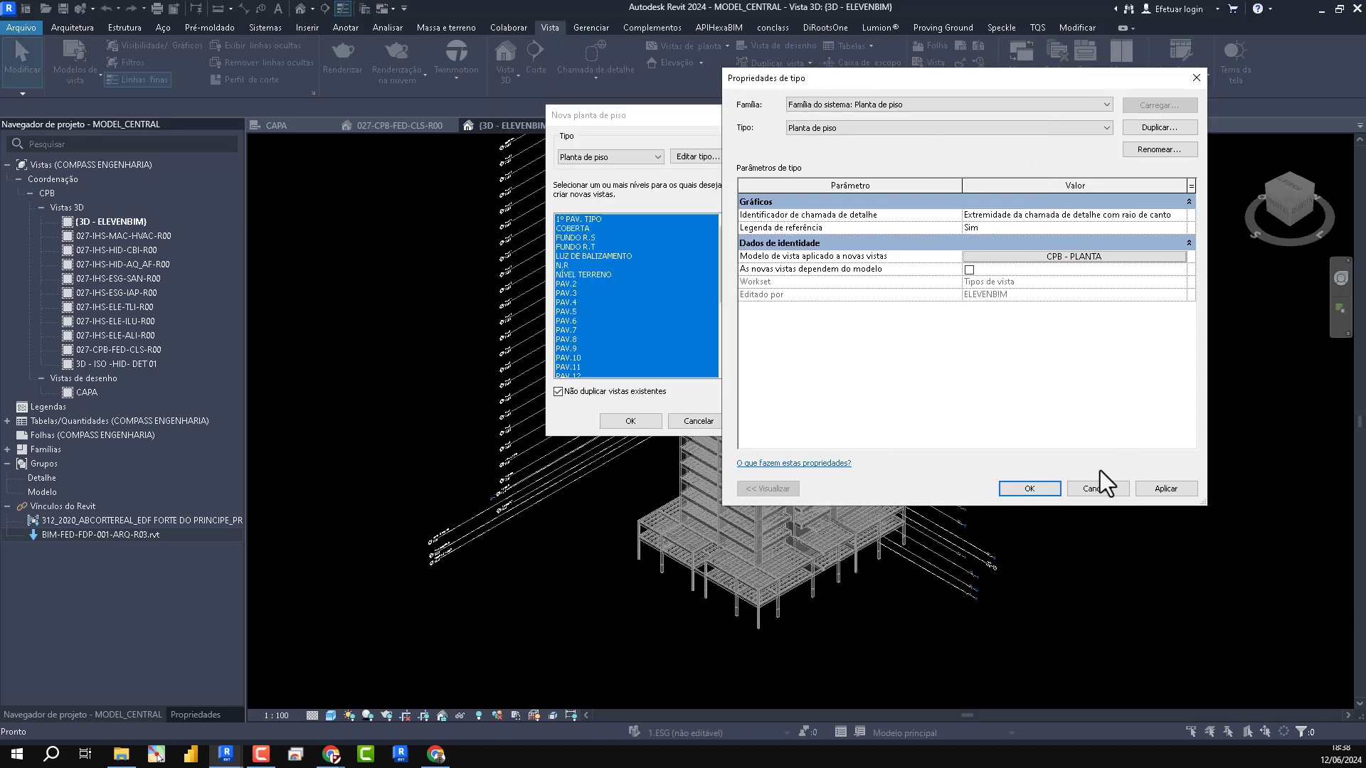
click(1029, 488)
scroll(574, 349, down, 4)
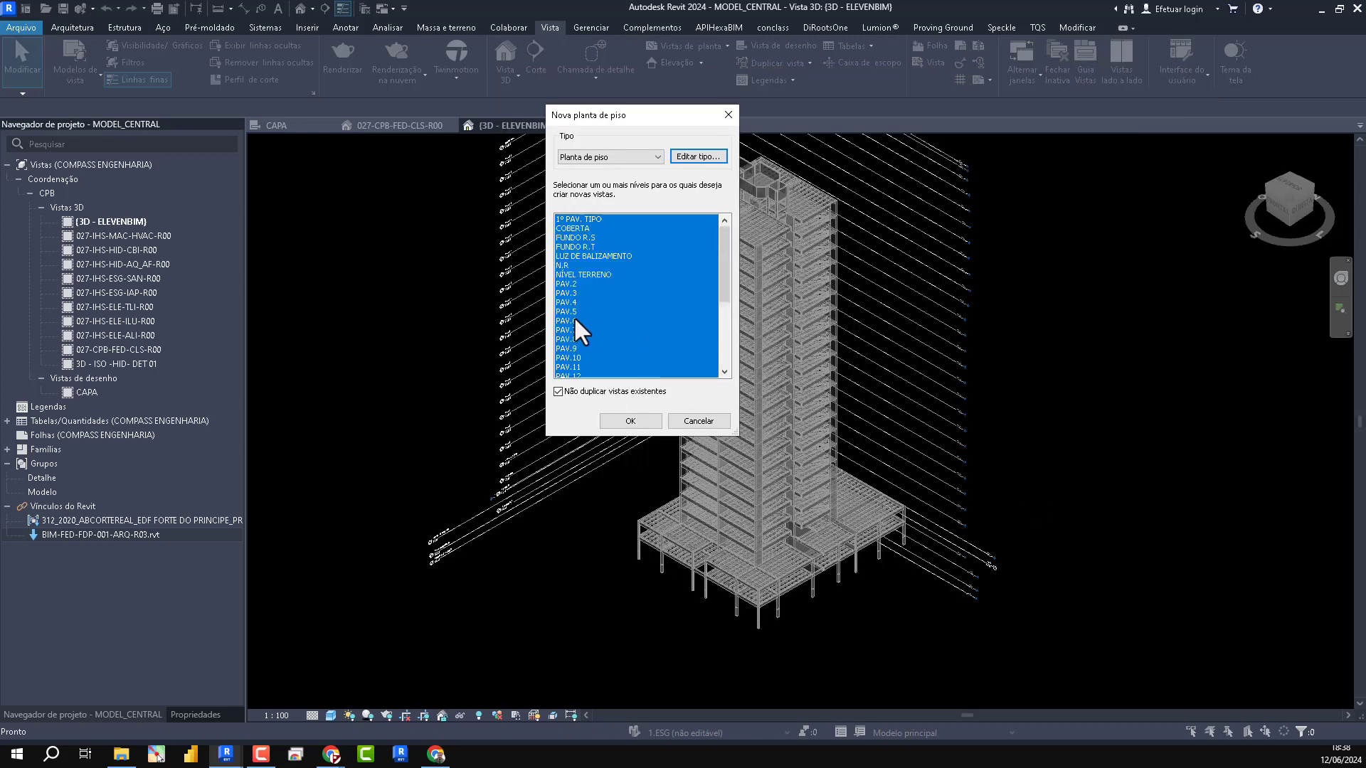
click(626, 420)
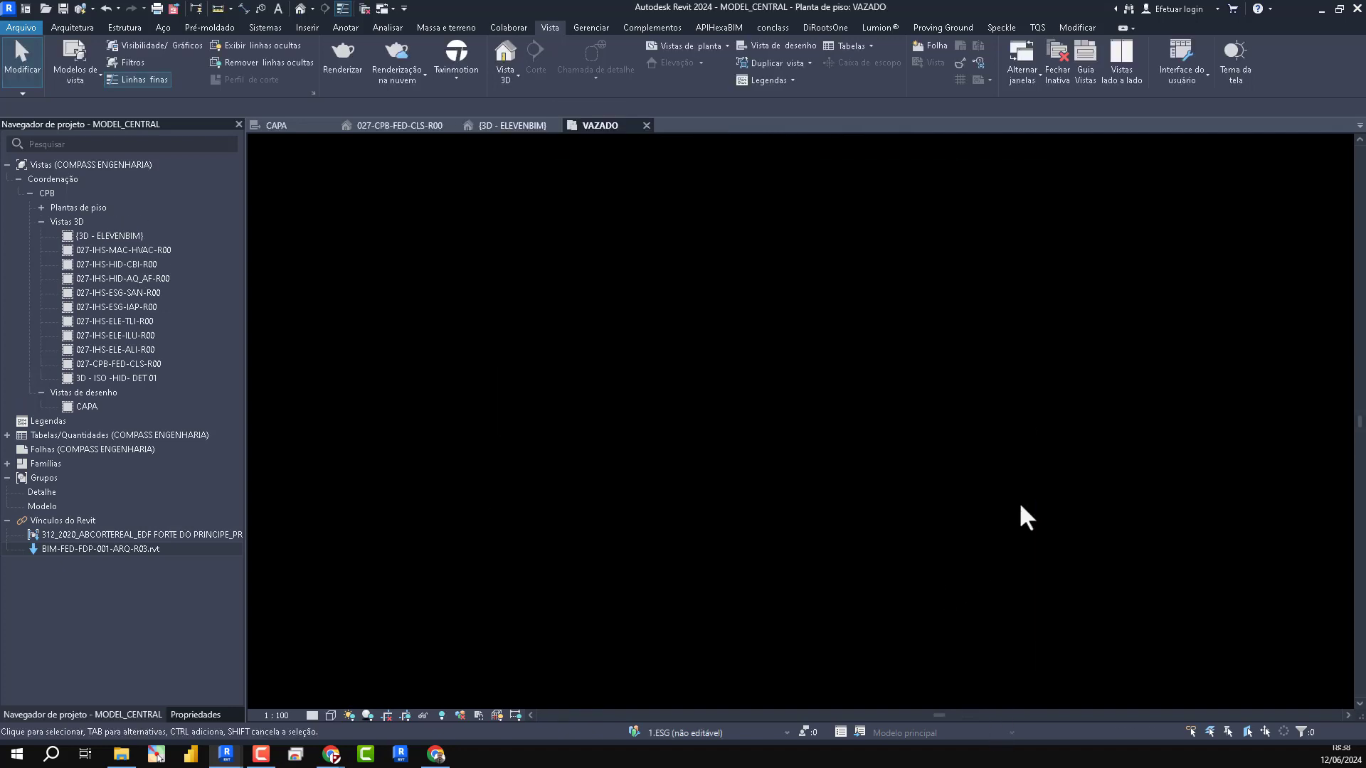
- Close the VAZADO floor plan and return to the {3D - ELEVENBIM} view of the tower and its levels
click(513, 125)
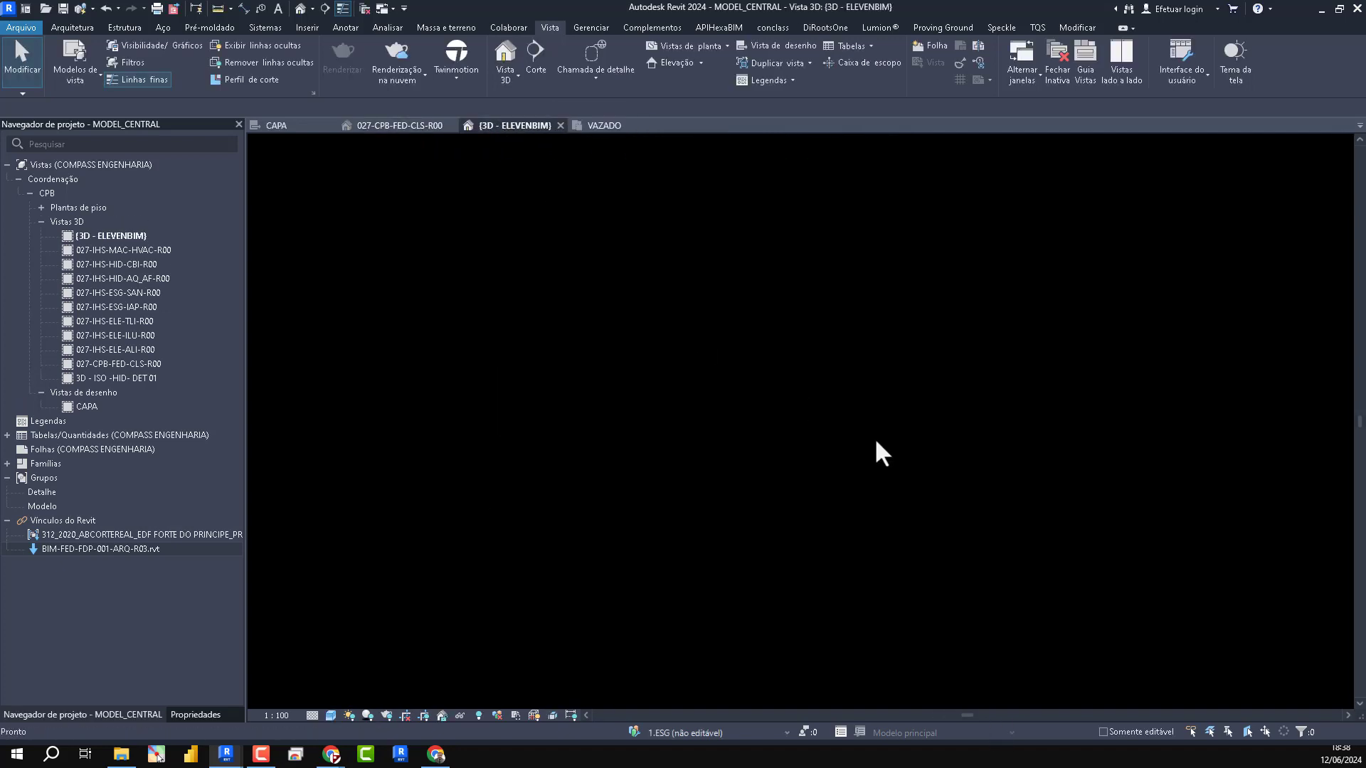
scroll(979, 570, up, 5)
scroll(972, 372, down, 4)
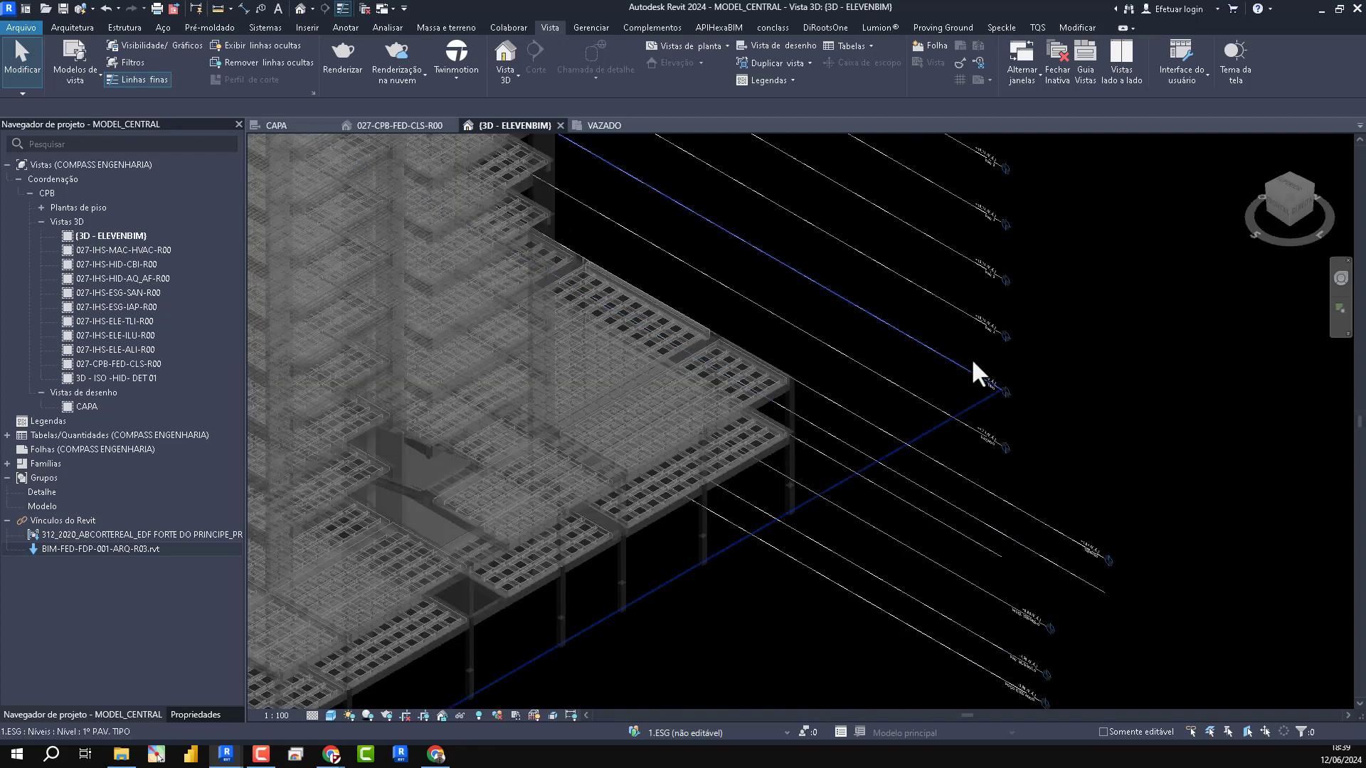
scroll(1091, 619, up, 4)
scroll(1017, 491, down, 4)
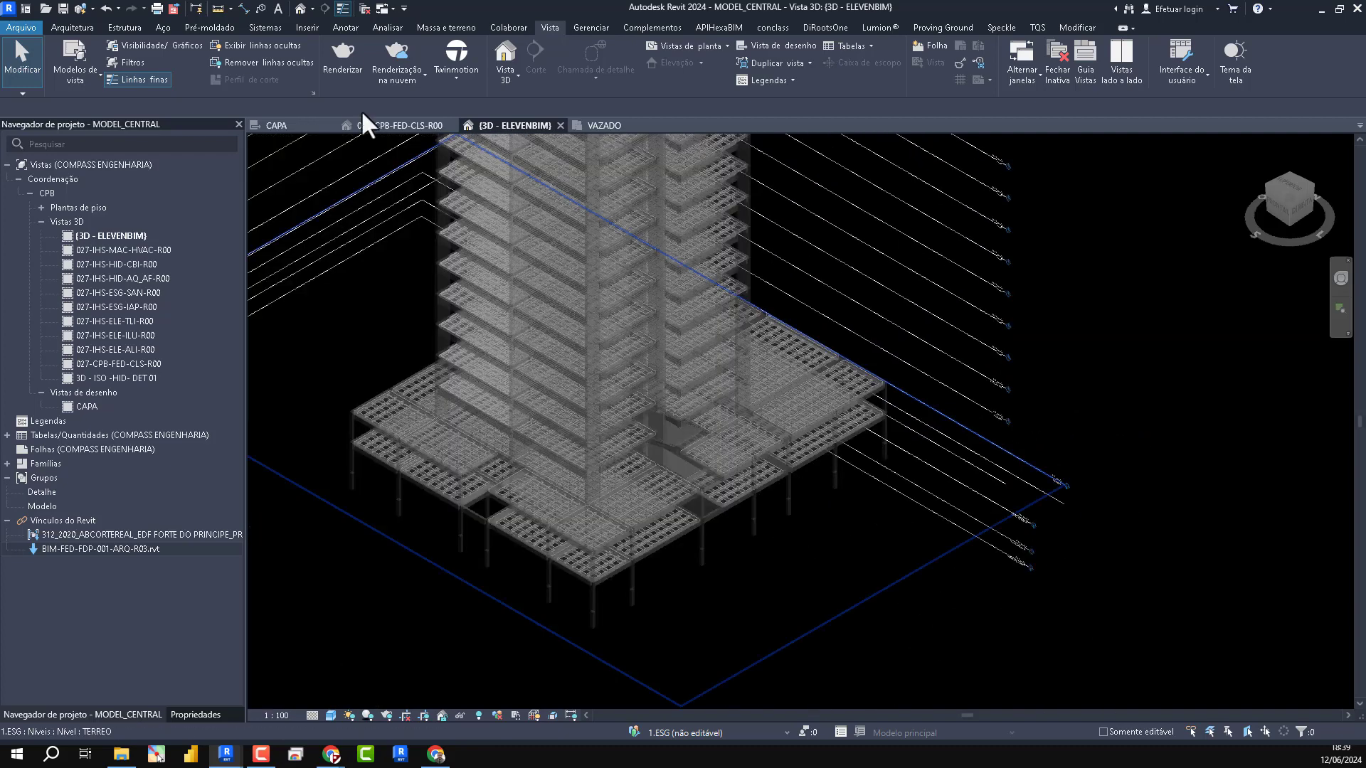
click(603, 128)
click(646, 126)
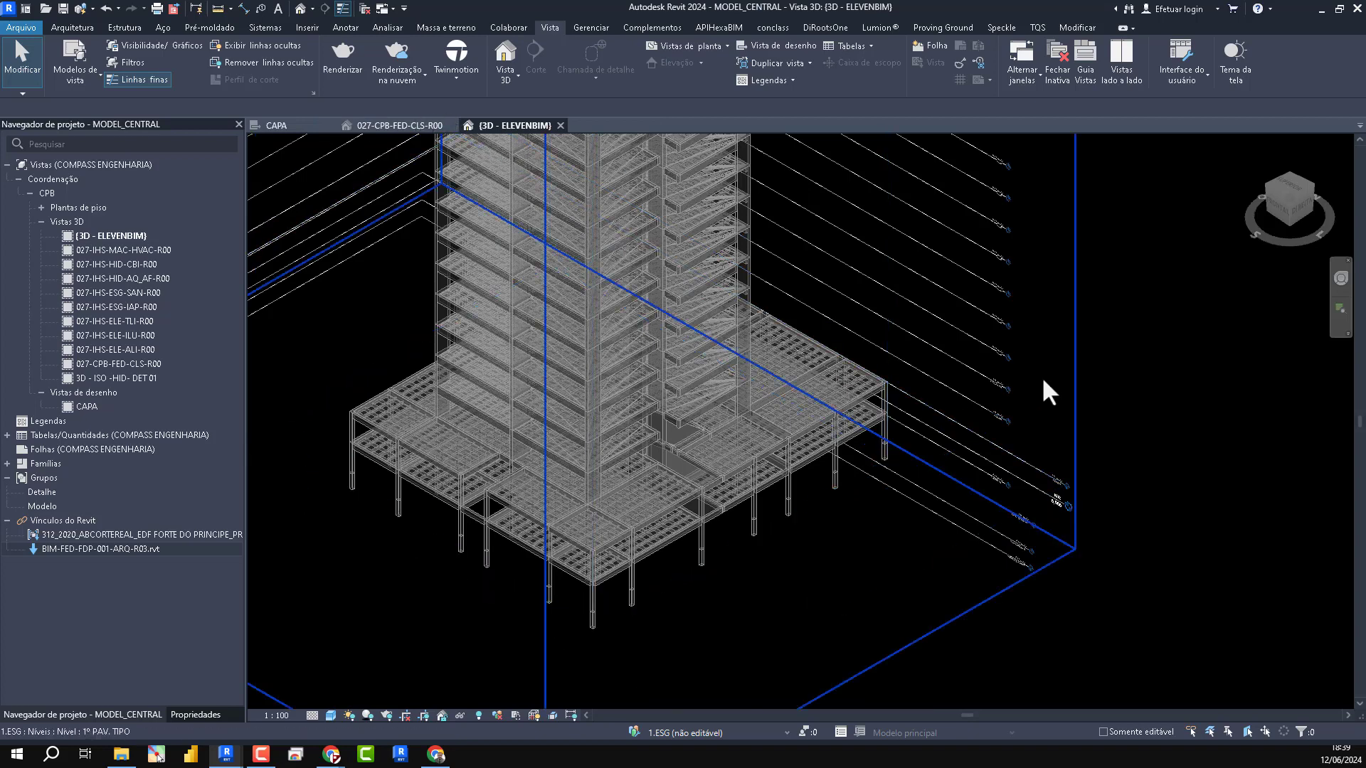
scroll(1042, 387, down, 3)
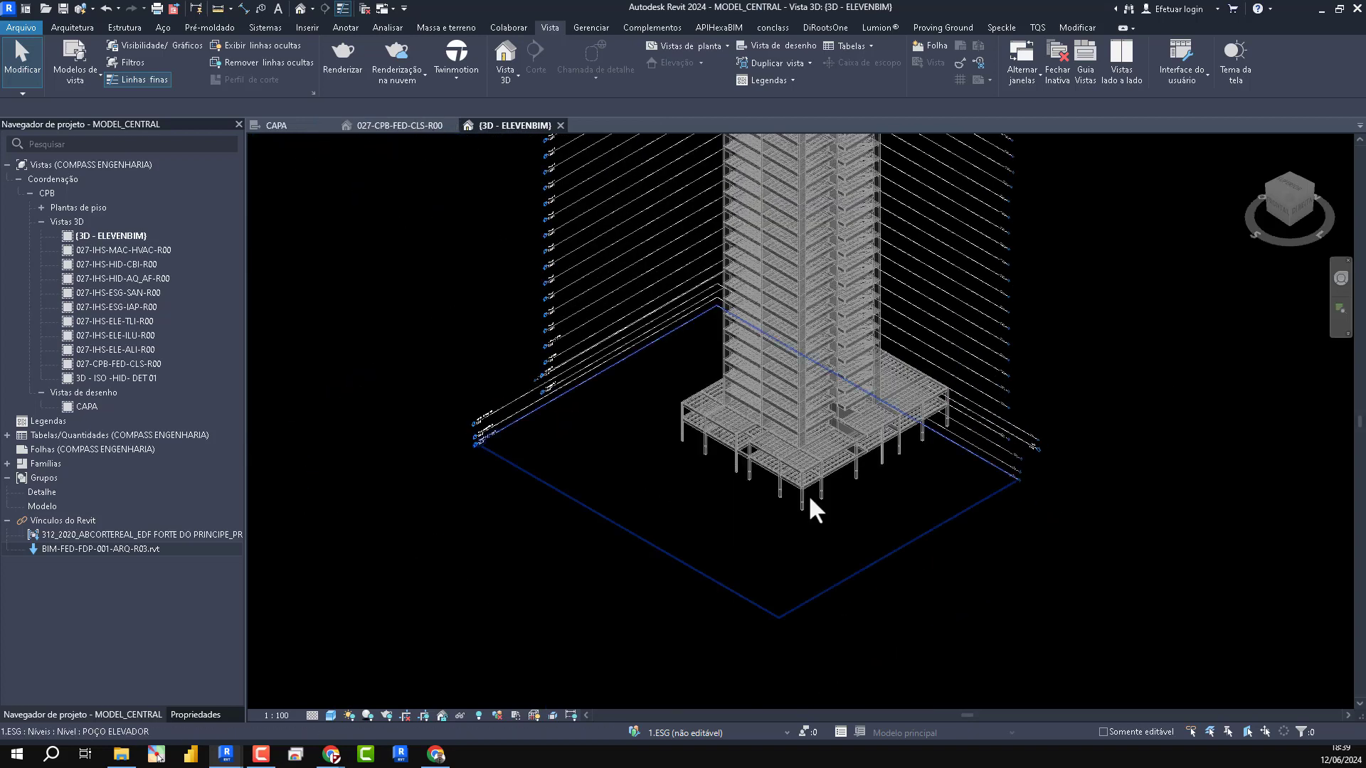
- In the BIM-FED-FDP-001-ARQ-R03 model, set the reference type of all five Revit links to Anexo
click(226, 754)
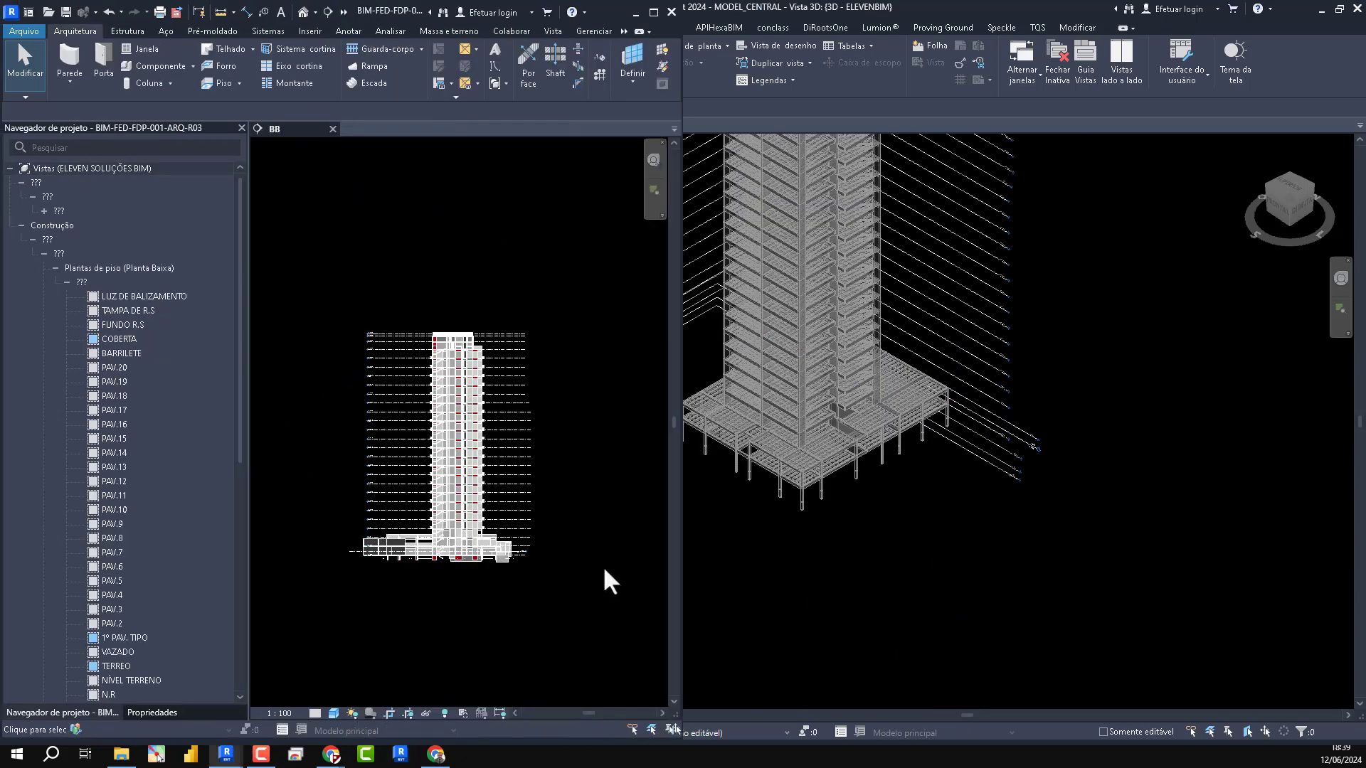
key(m)
key(l)
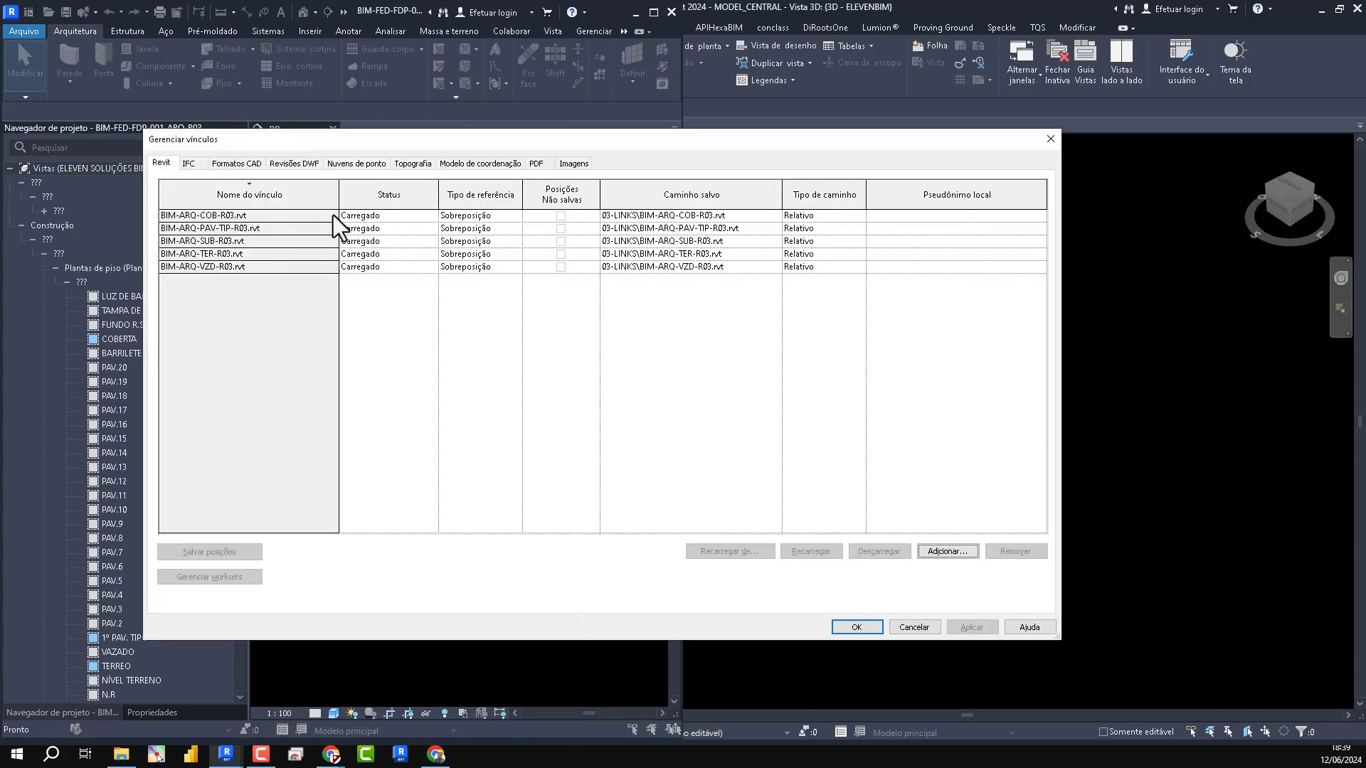
drag(332, 215, 512, 330)
click(515, 266)
click(478, 290)
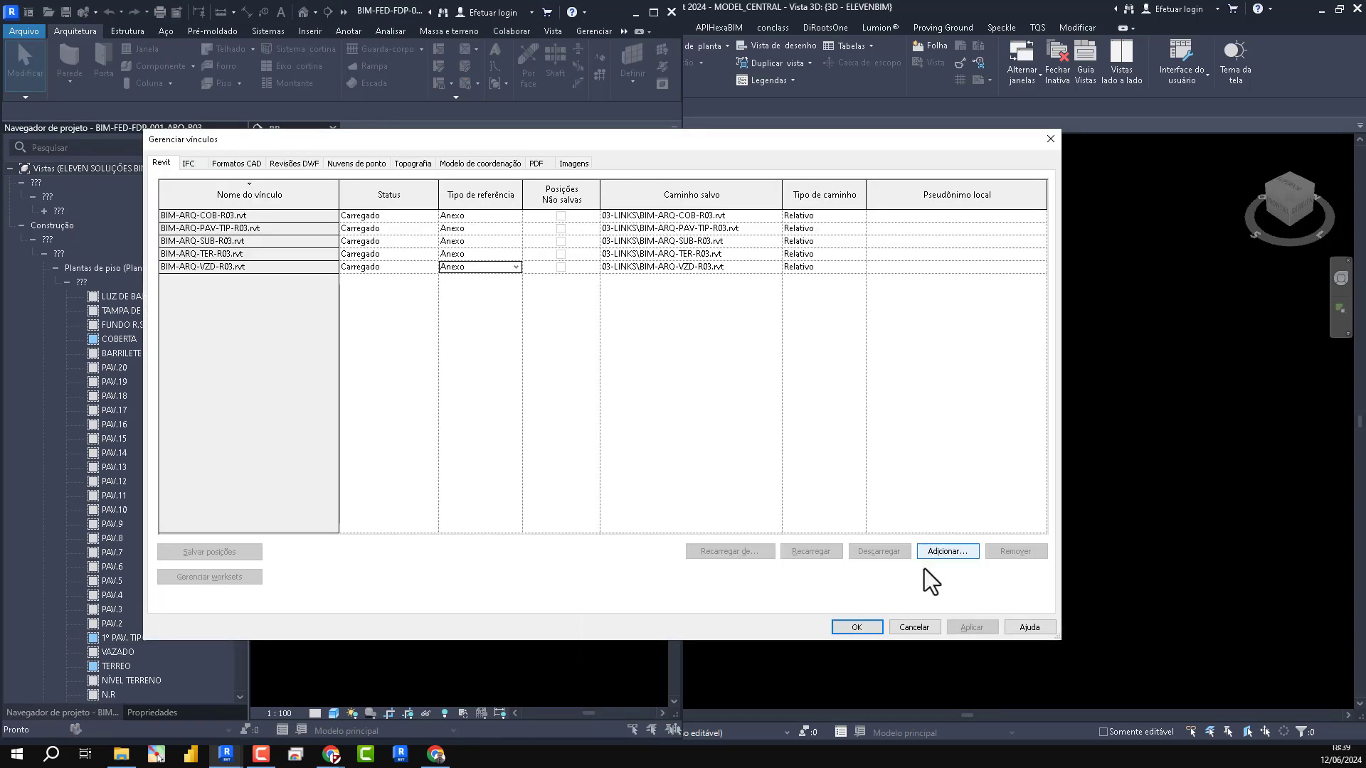
click(856, 626)
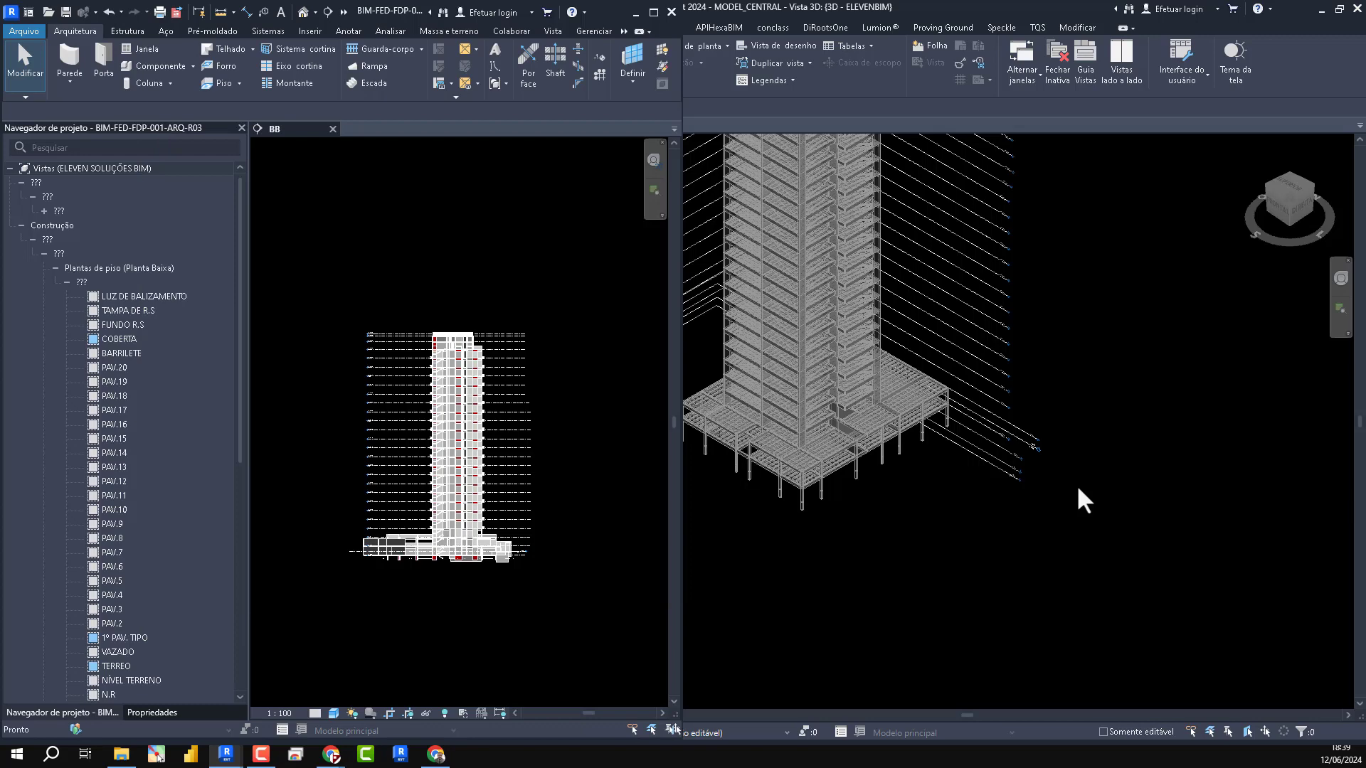
- Return to MODEL_CENTRAL and hide the Níveis annotation category in the {3D - ELEVENBIM} view
click(1124, 485)
key(v)
key(v)
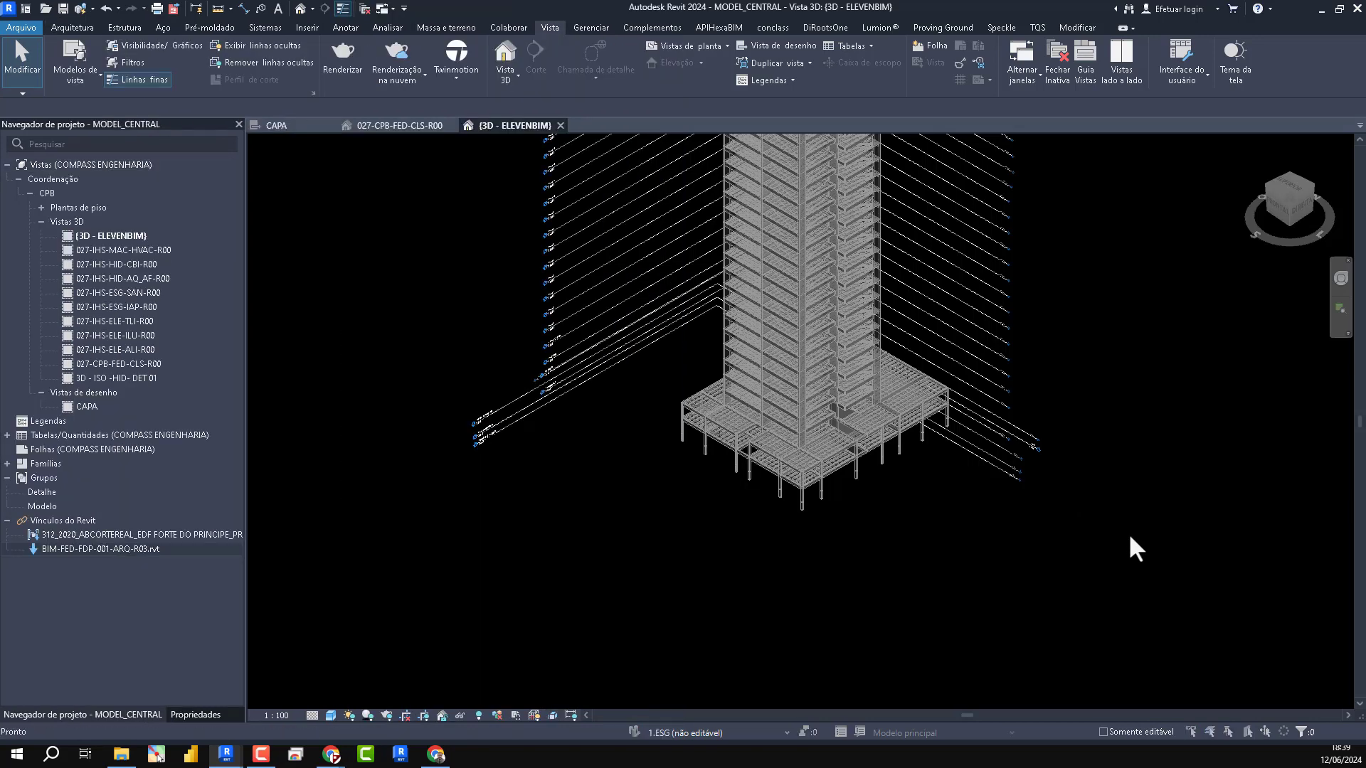
click(834, 63)
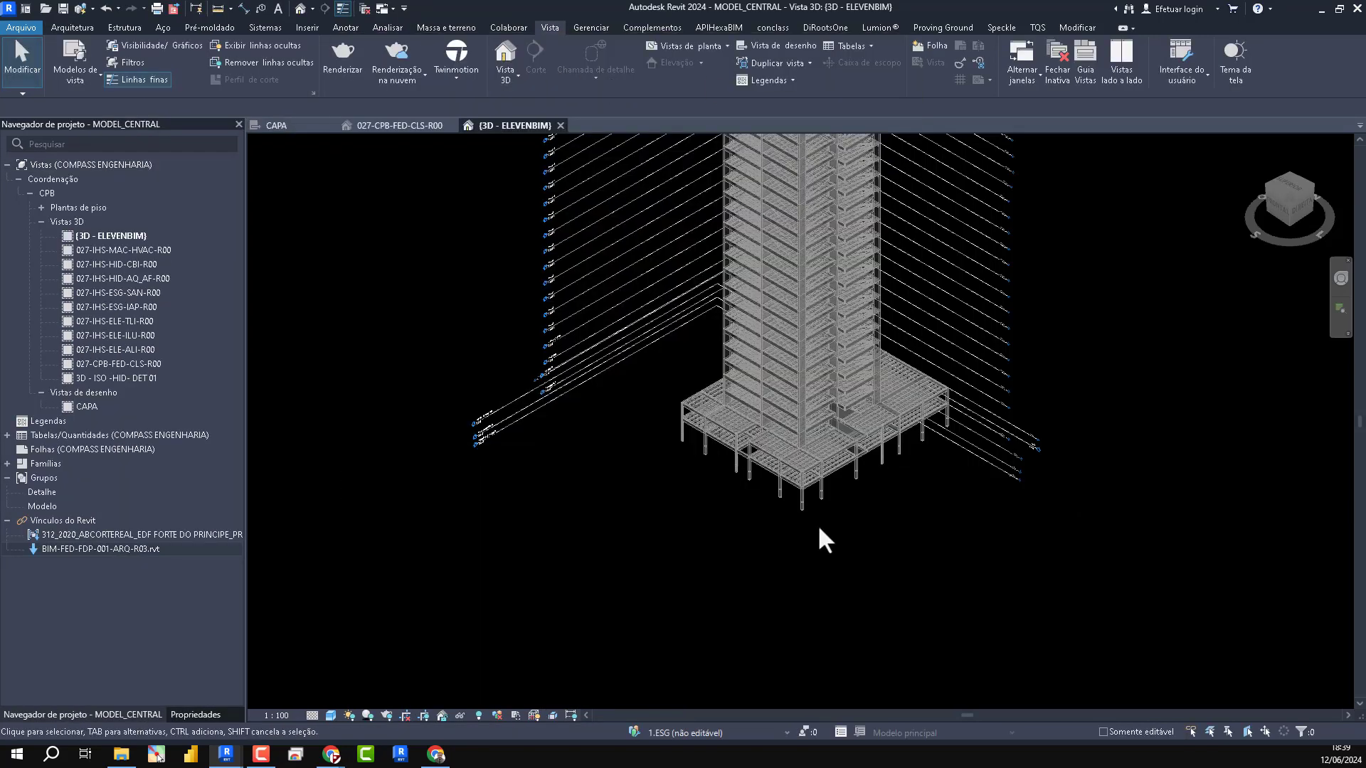
click(485, 64)
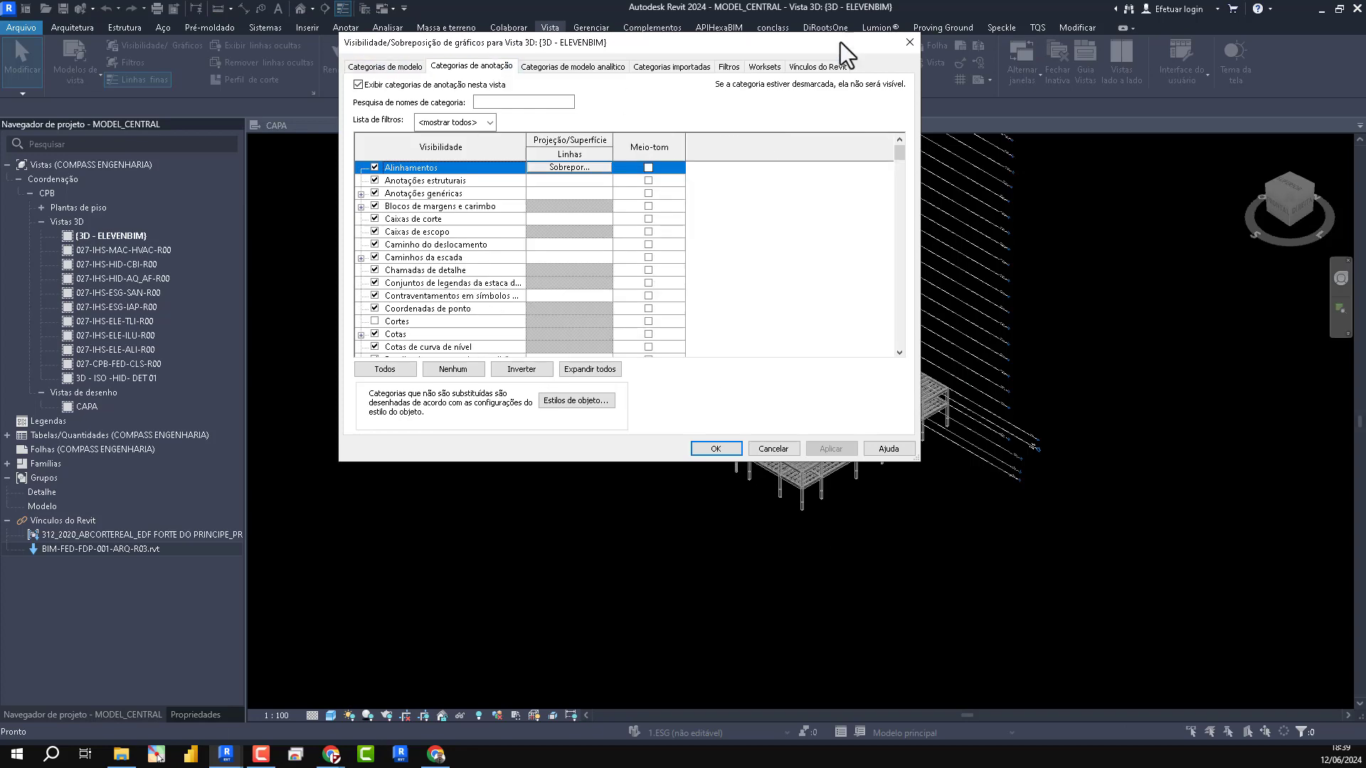
click(412, 250)
key(n)
scroll(382, 283, down, 1)
click(377, 305)
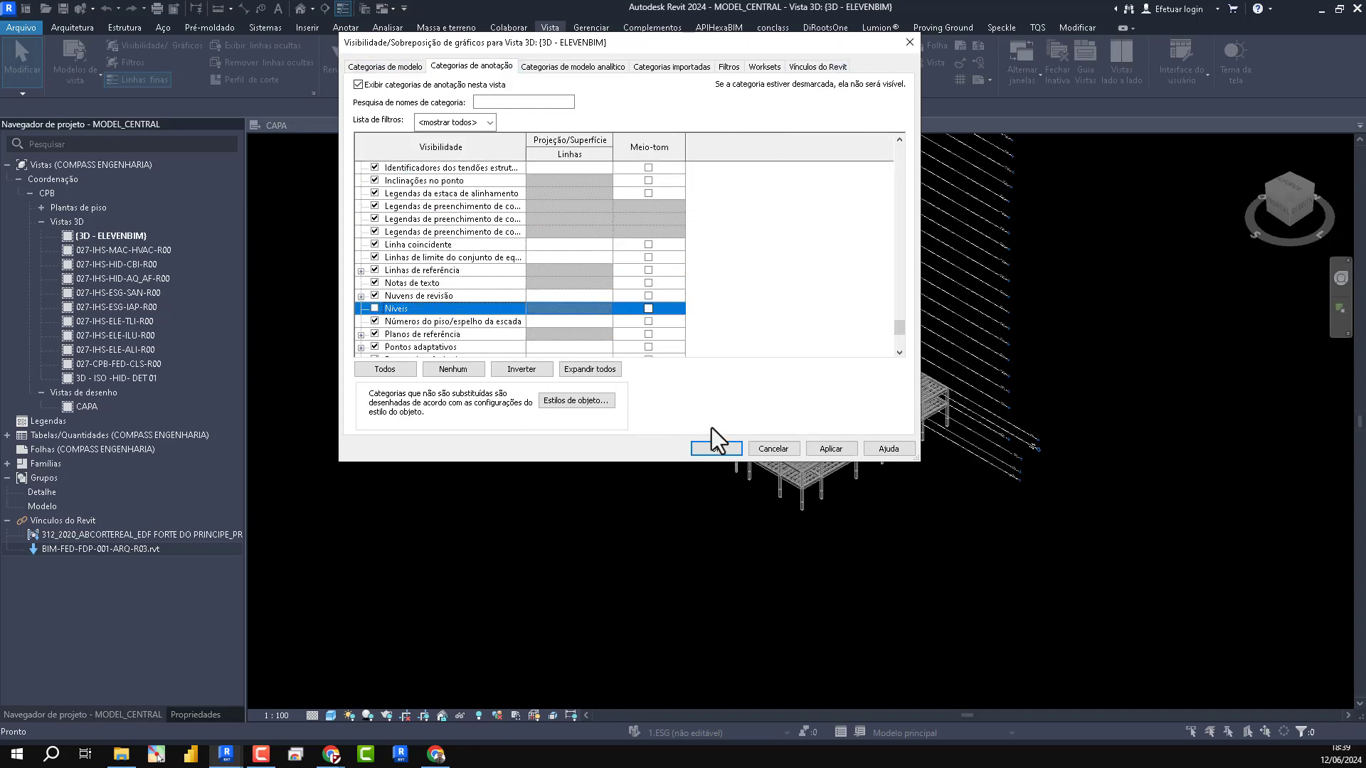
click(710, 448)
scroll(727, 517, down, 5)
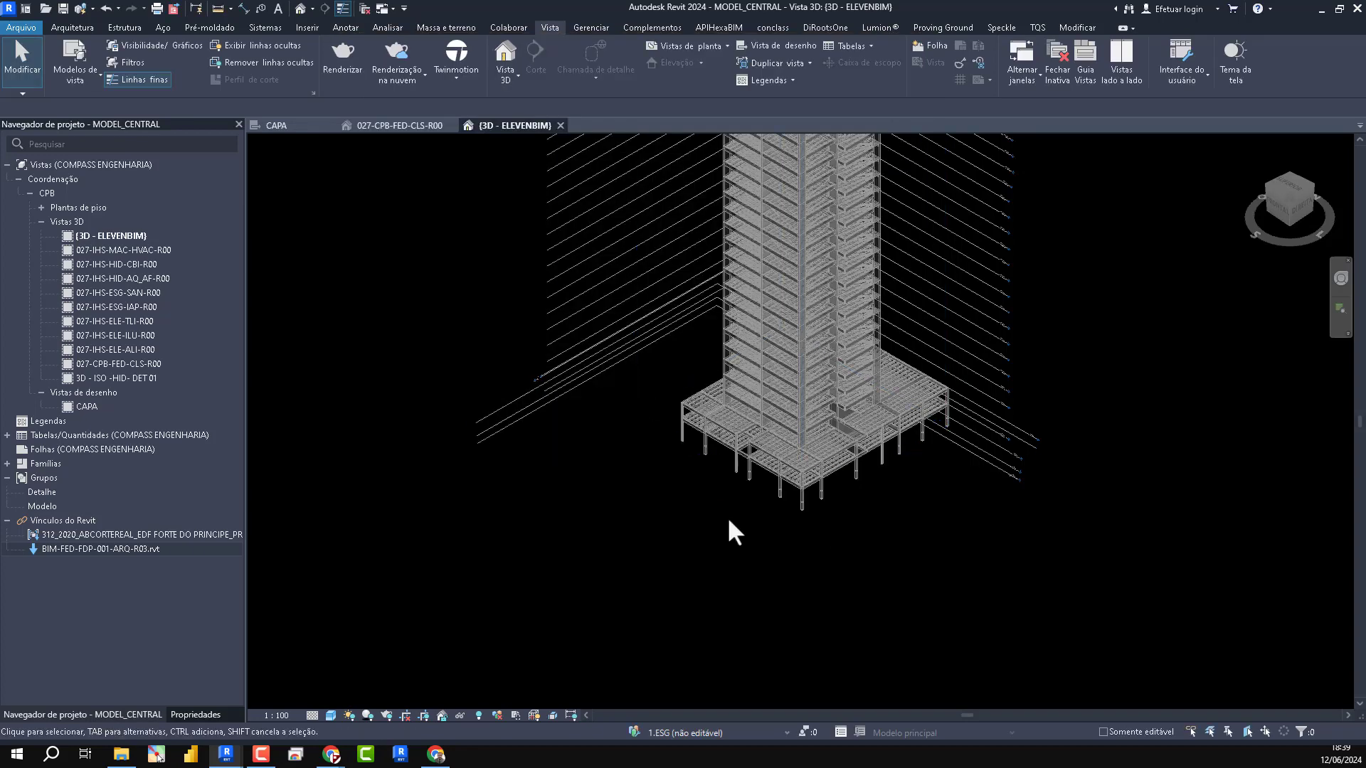
- Check the annotation category visibility settings of the {3D - ELEVENBIM} view
key(v)
key(g)
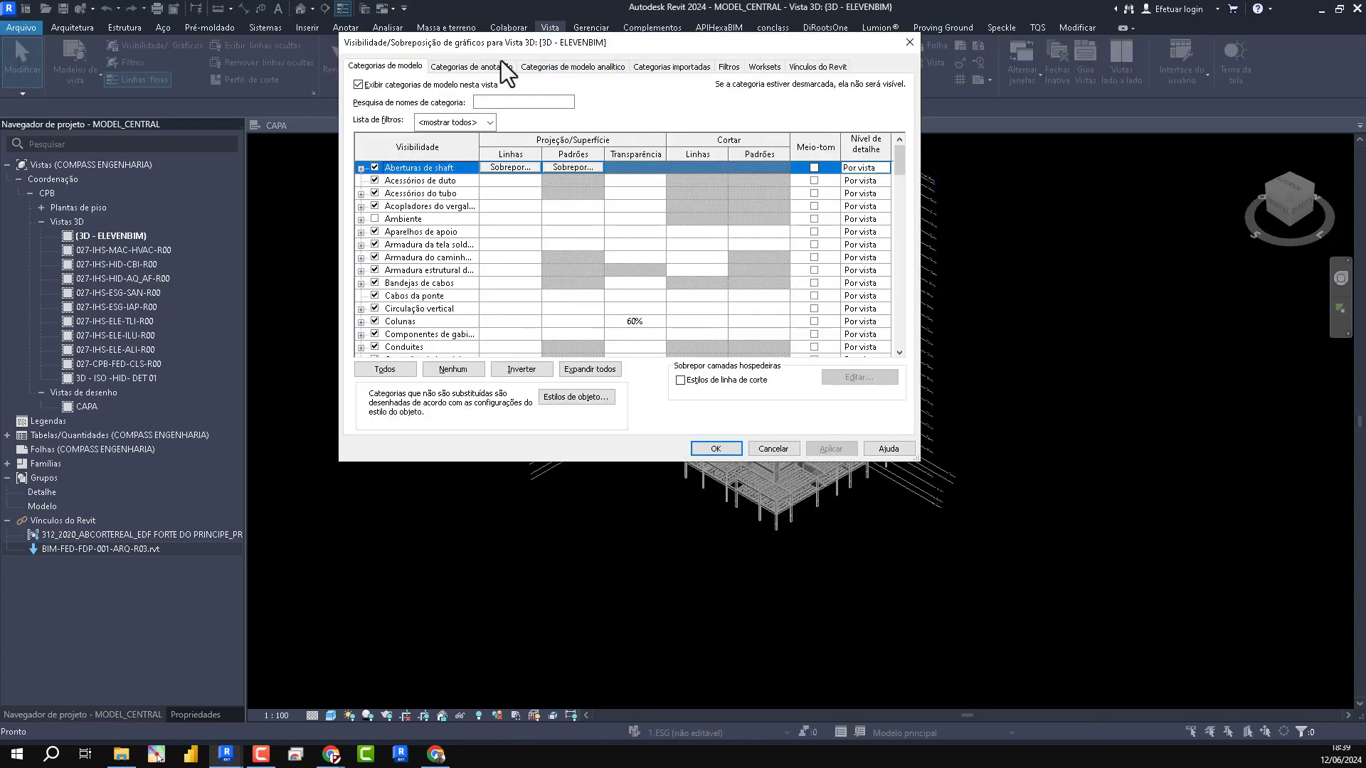
click(470, 67)
click(395, 296)
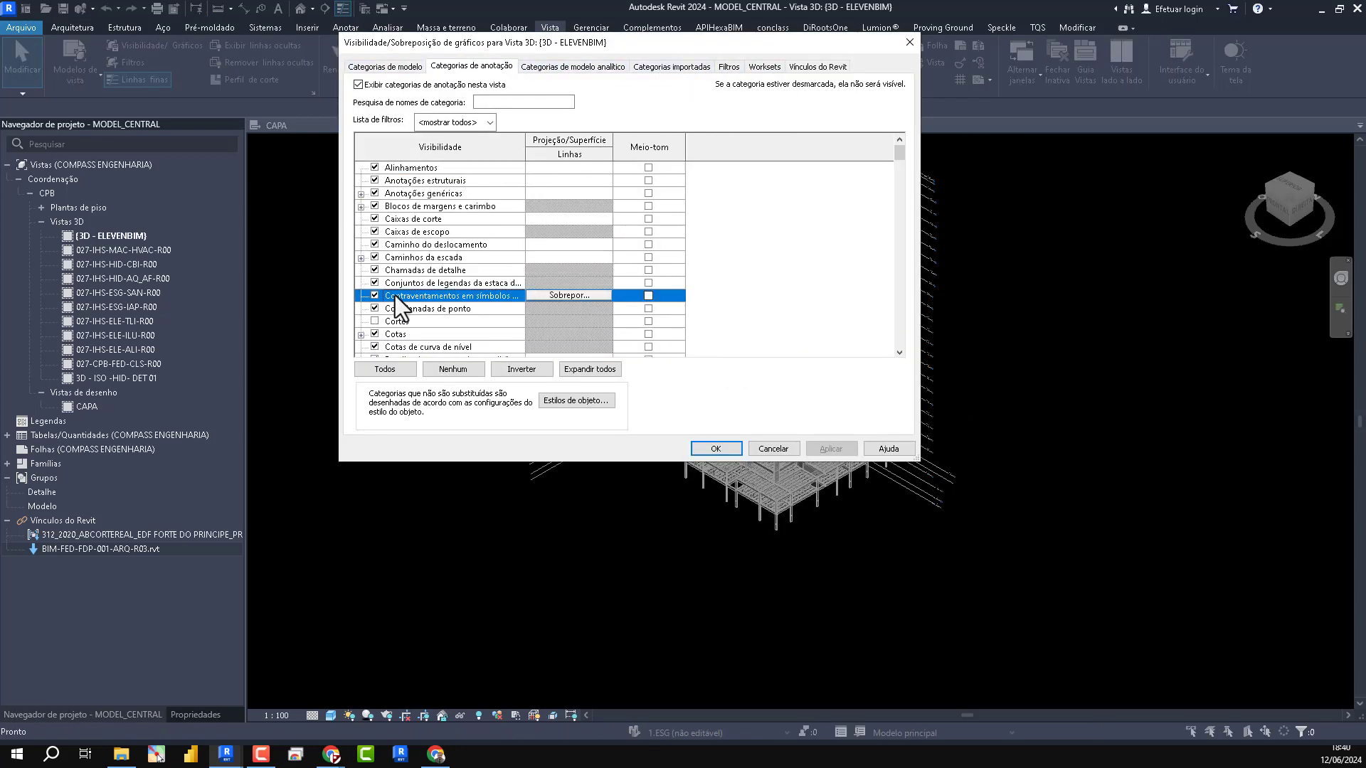
scroll(400, 307, down, 1)
click(716, 448)
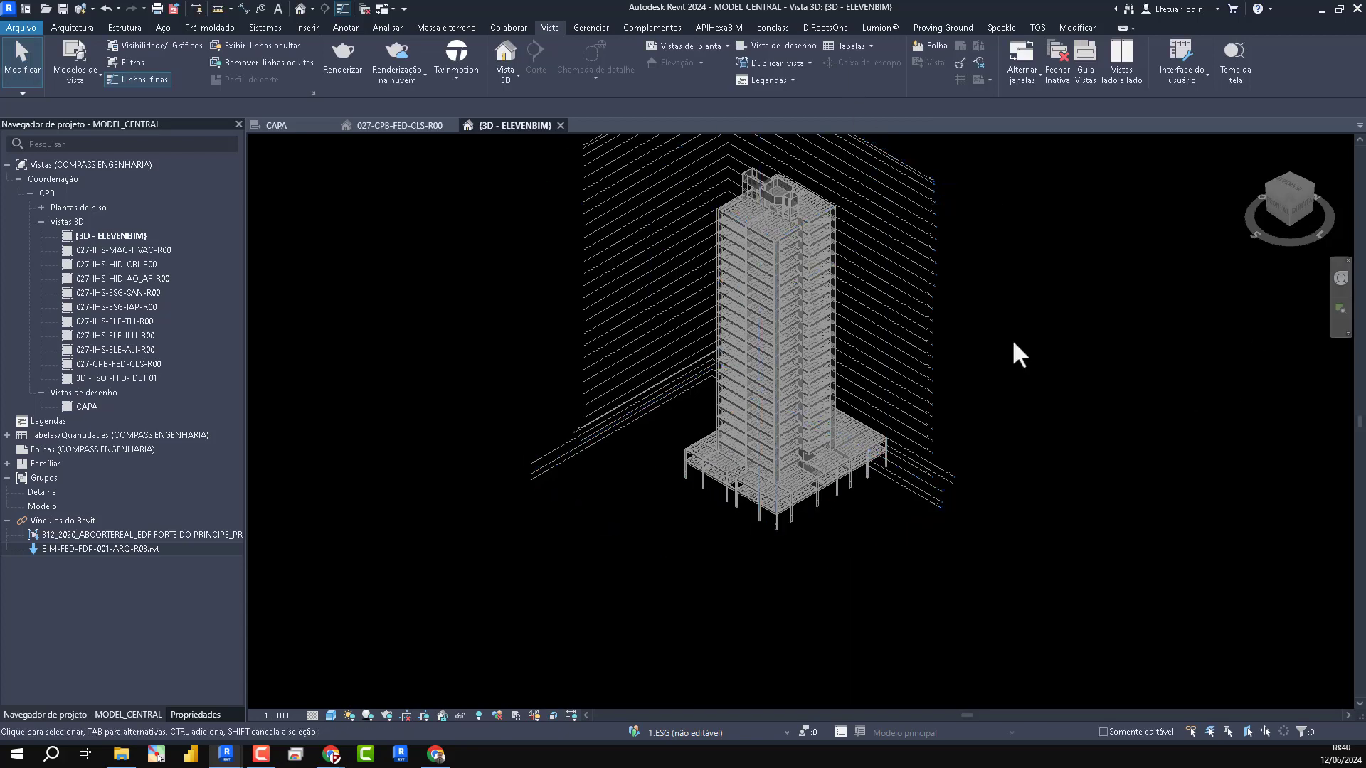
- Reload the BIM-FED-FDP-001-ARQ-R03.rvt link and inspect the complete tower in the 3D view
click(1123, 593)
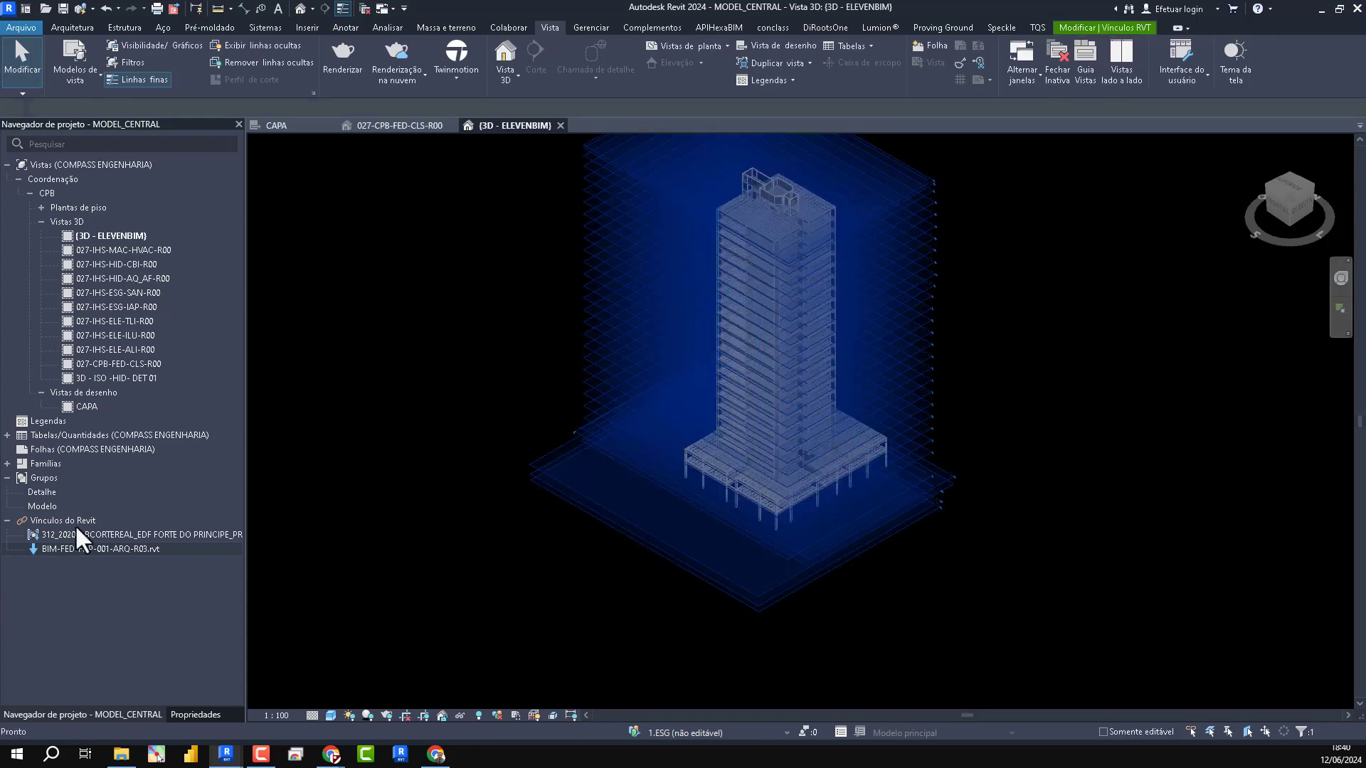
right_click(74, 547)
click(140, 263)
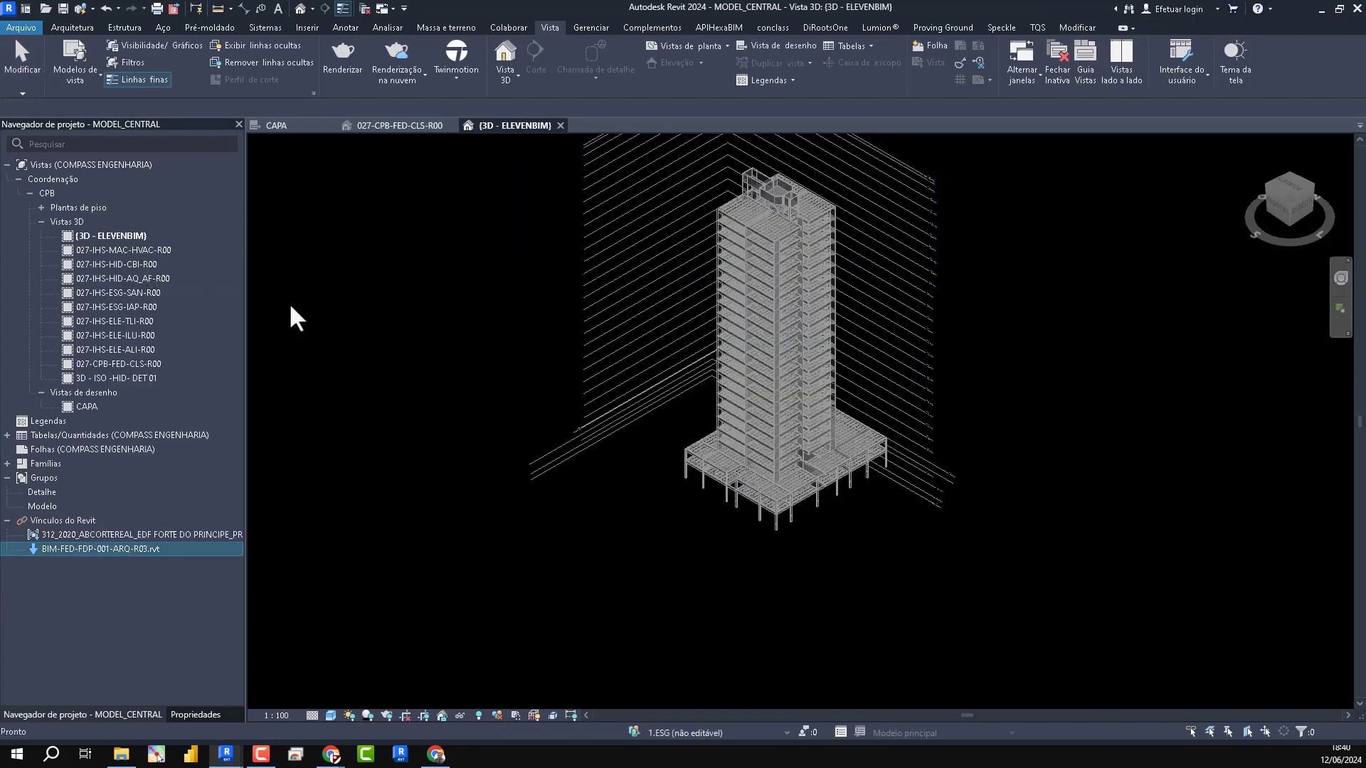
click(697, 435)
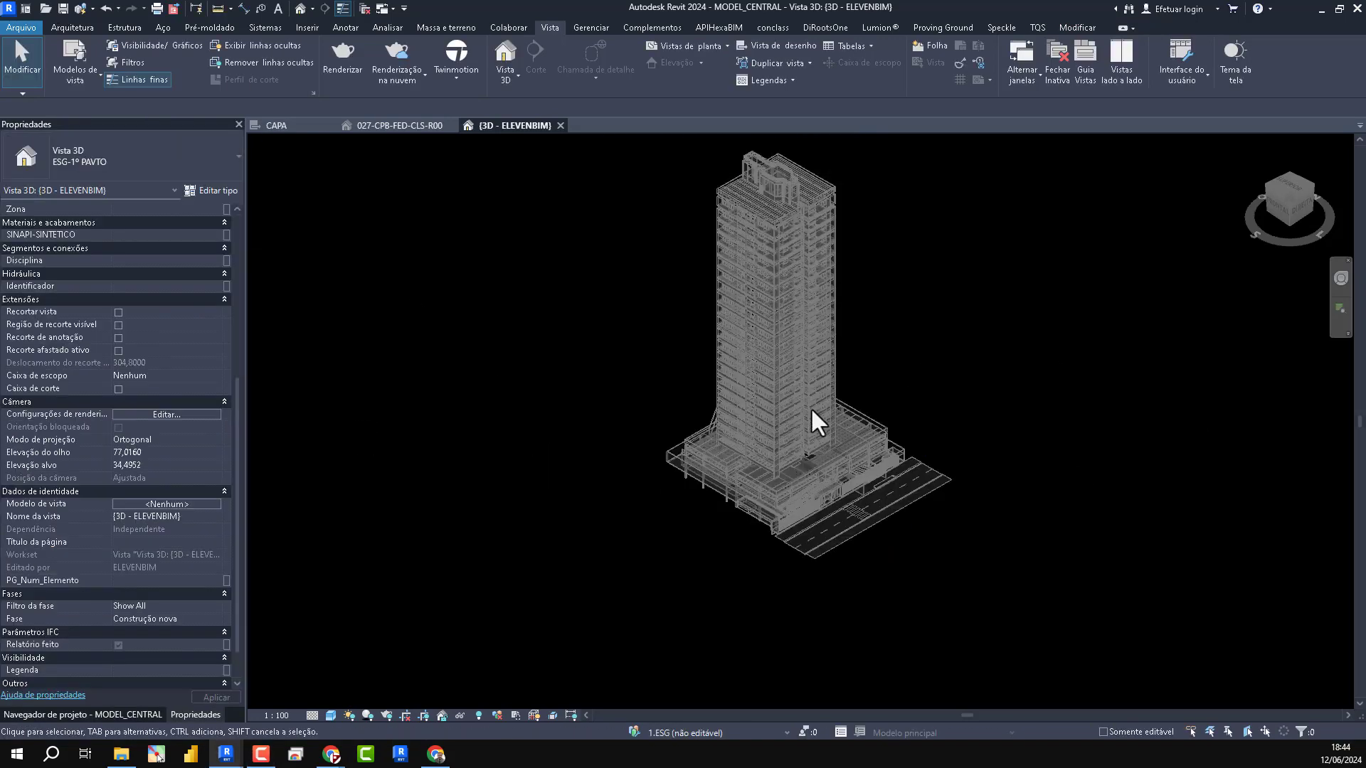
scroll(823, 396, up, 5)
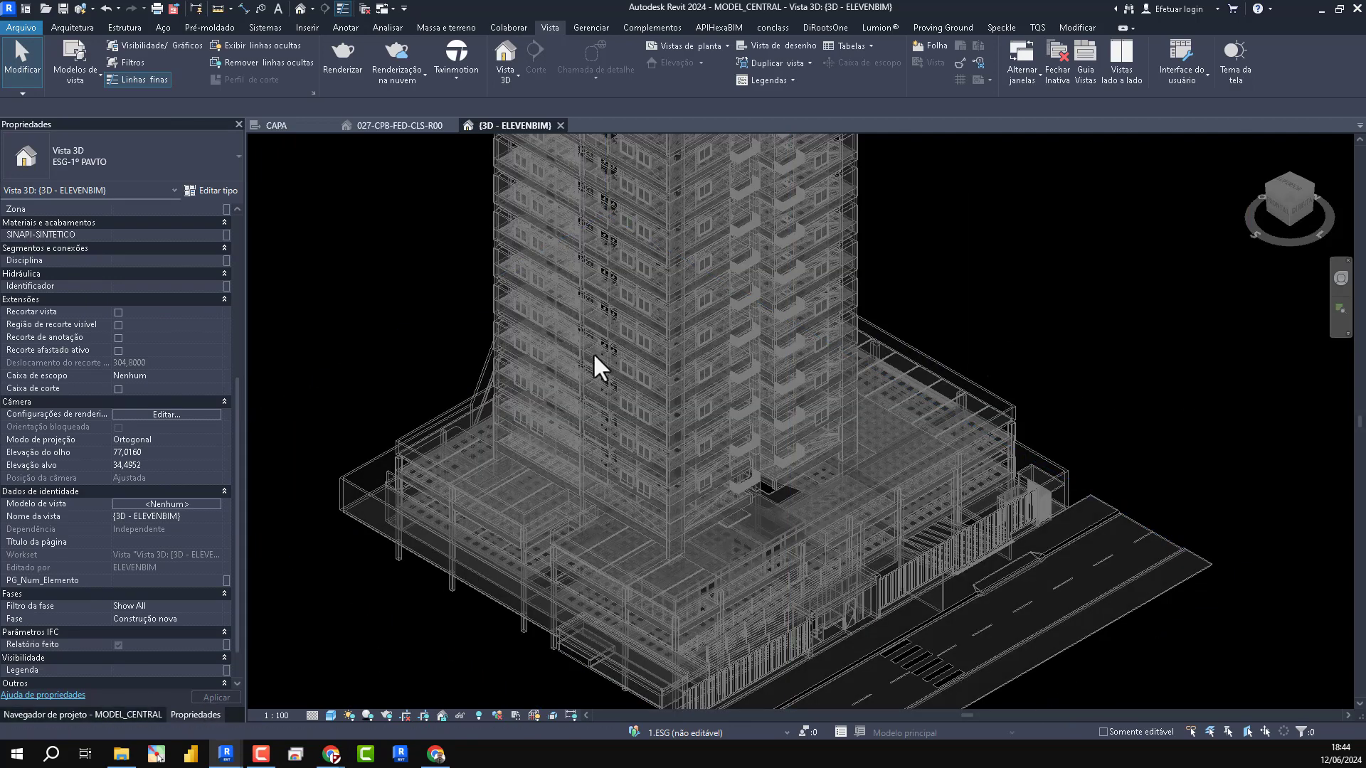
scroll(604, 427, down, 5)
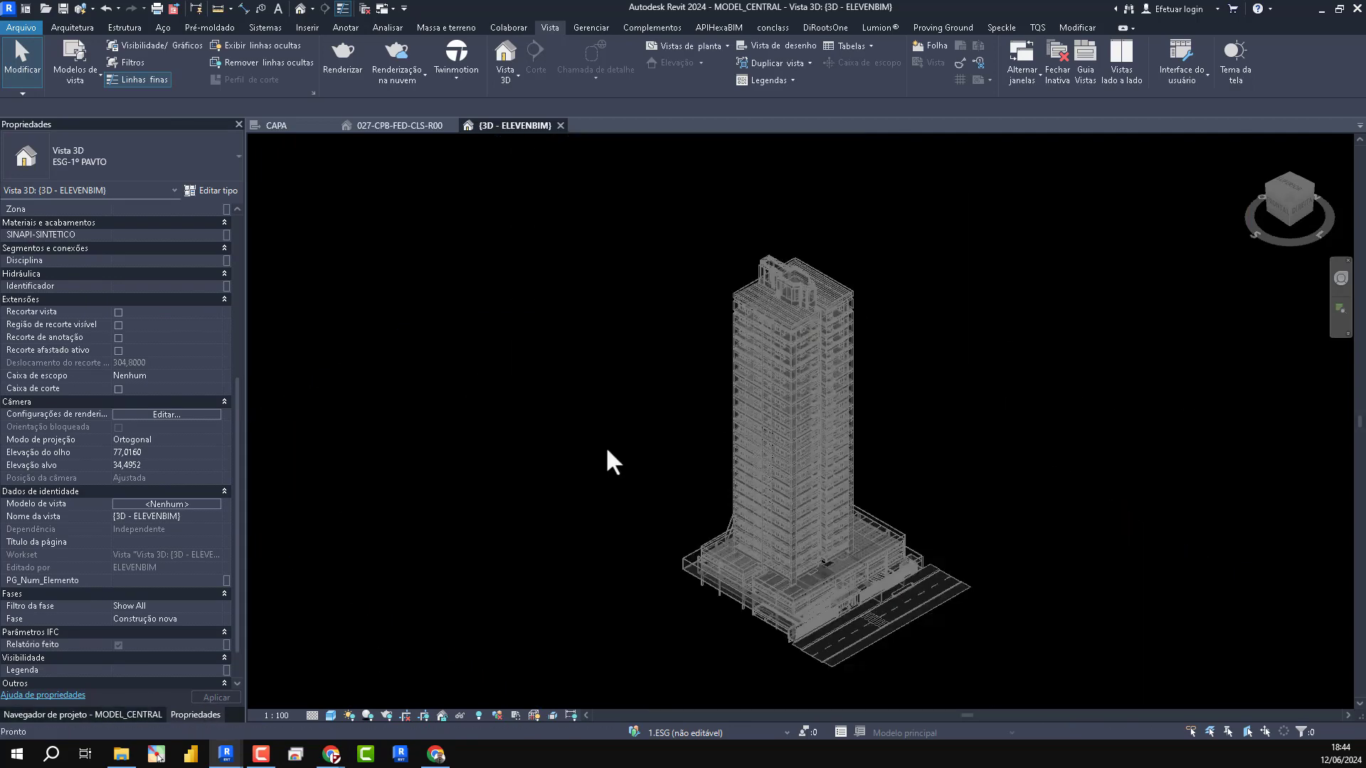
- Save MODEL_CENTRAL and look into the COPIA folder on the desktop in File Explorer
click(61, 9)
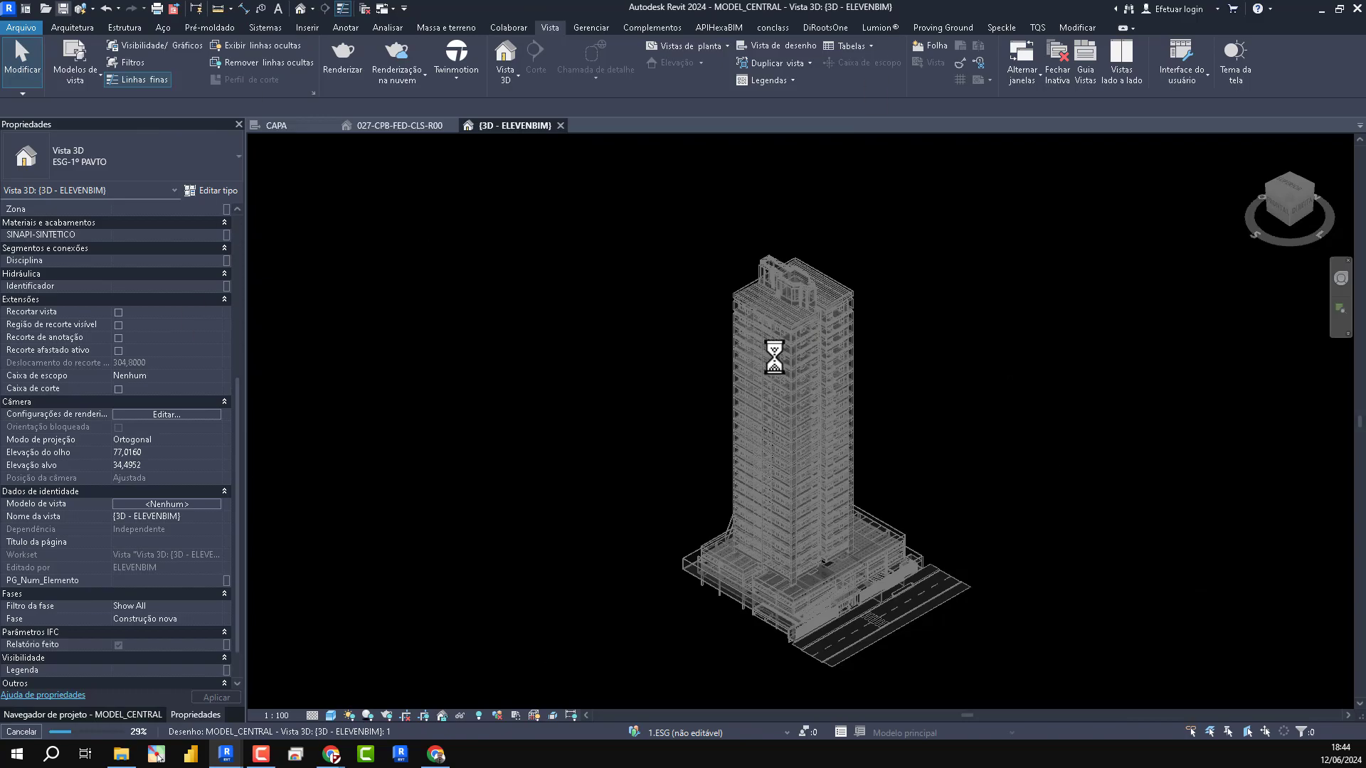
click(121, 754)
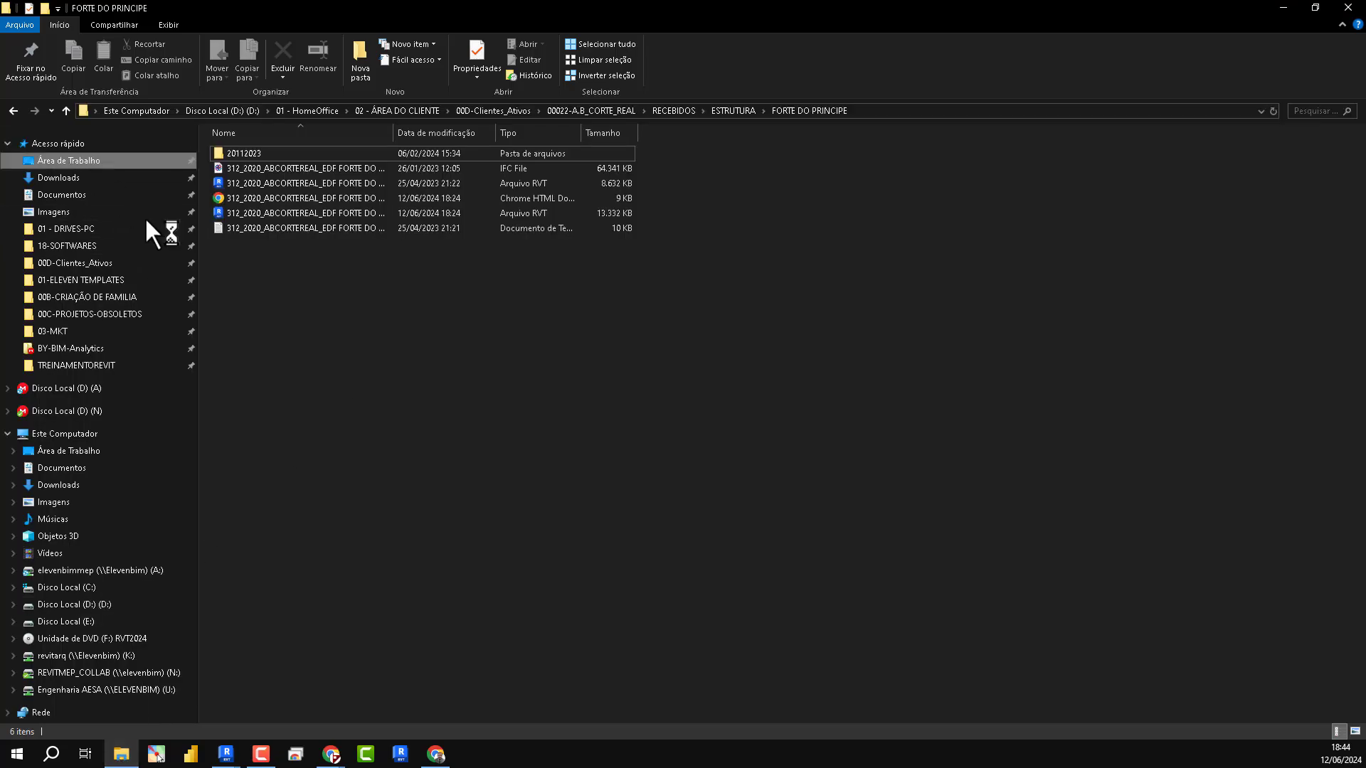
double_click(250, 151)
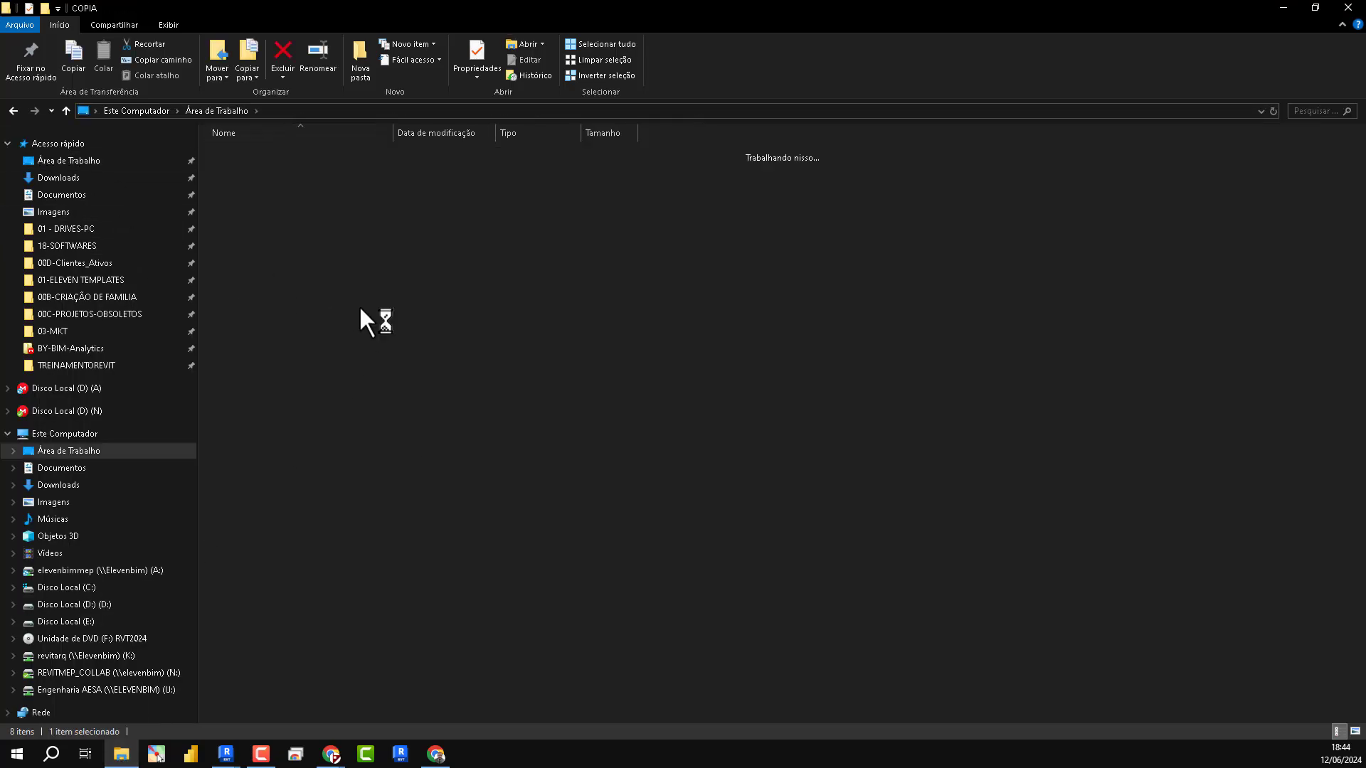
click(1290, 10)
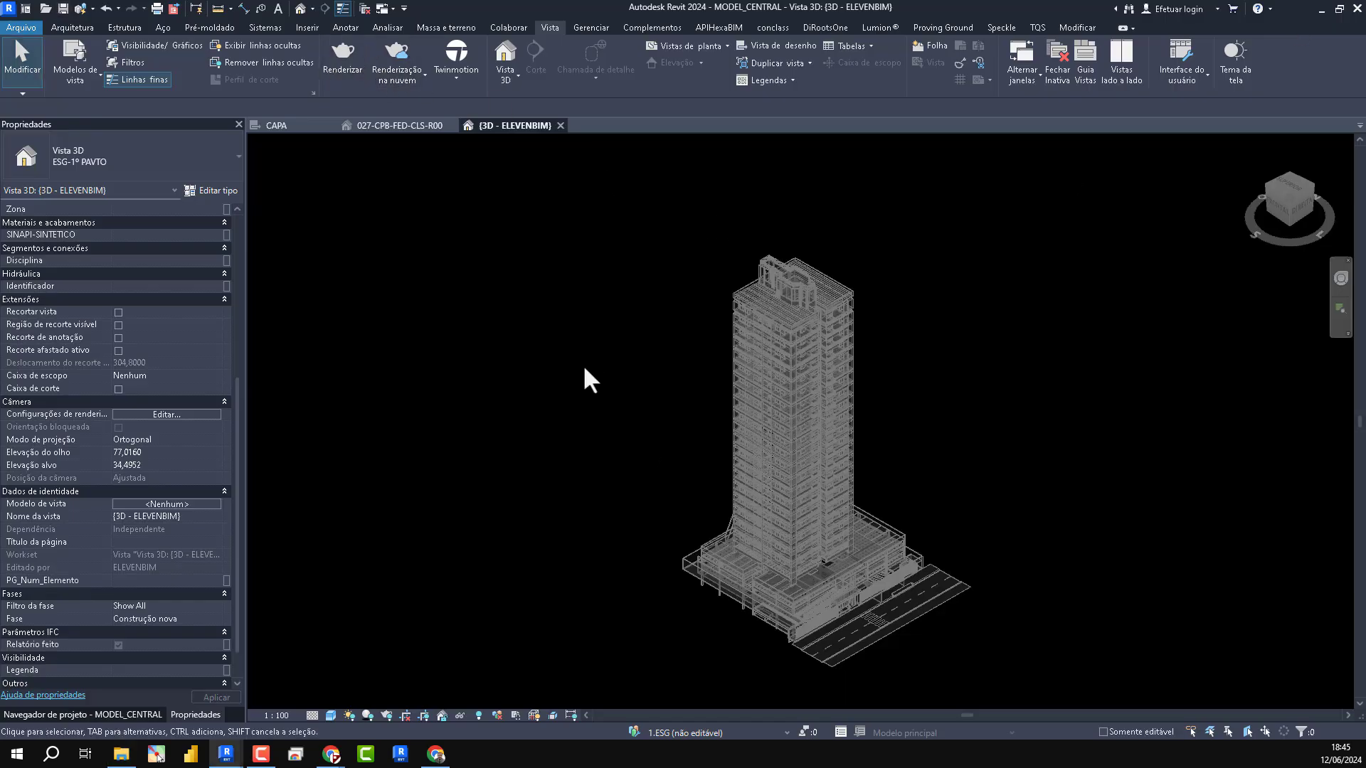
- Return to the model and synchronize it immediately with the central file
click(507, 28)
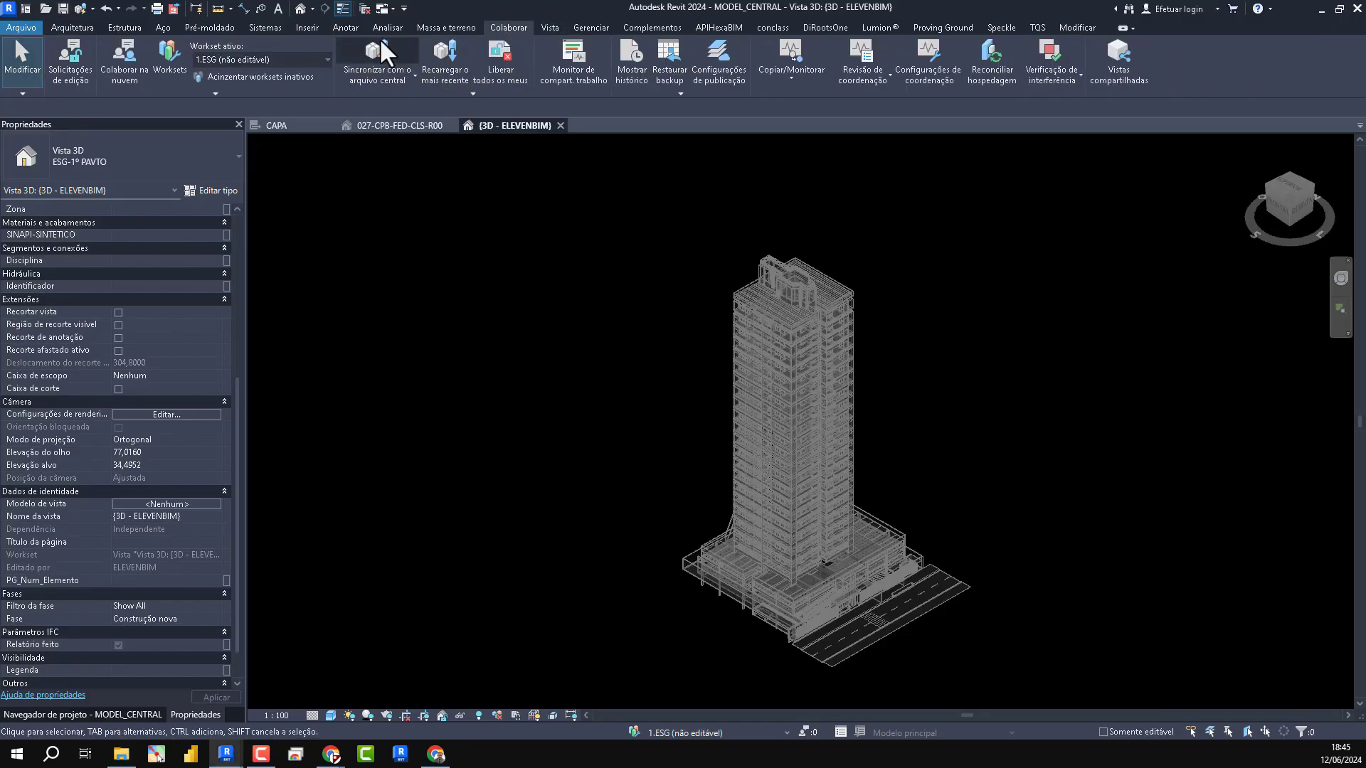
click(414, 80)
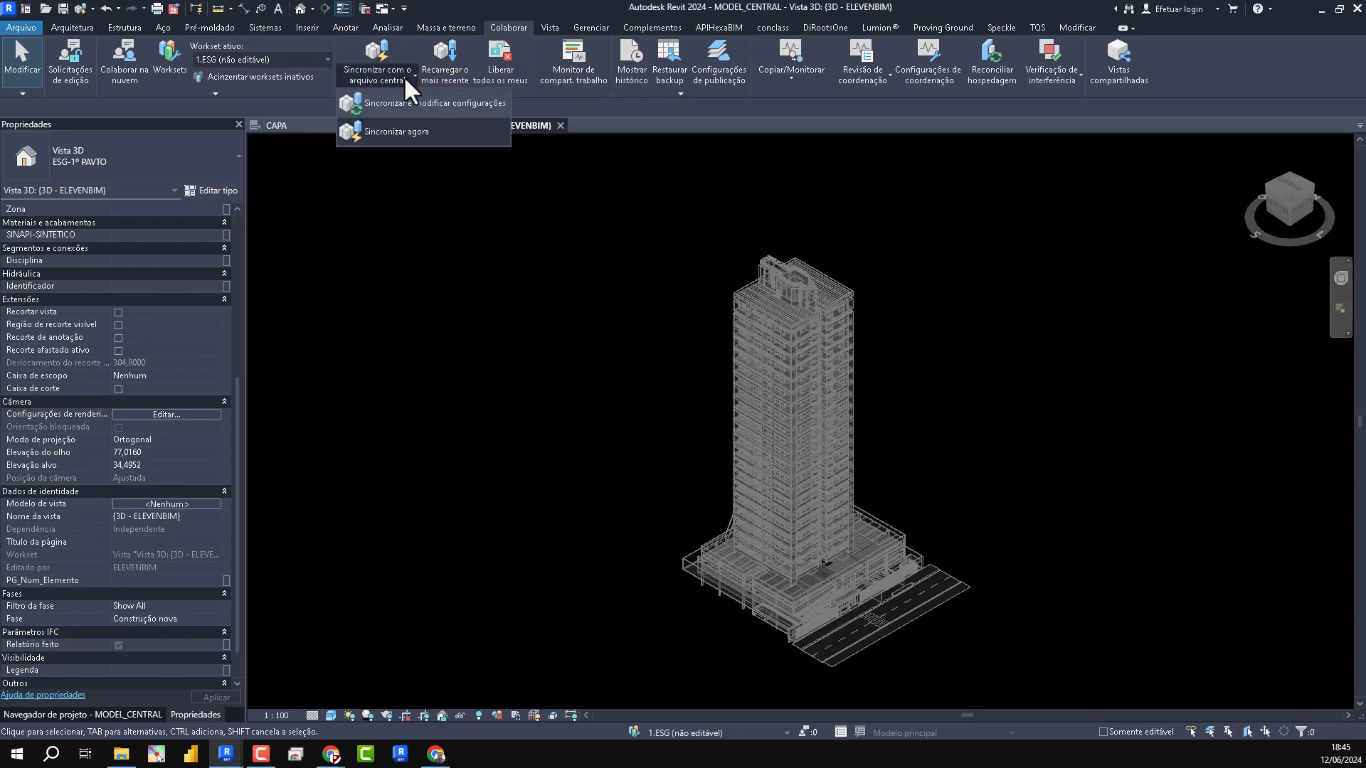
click(398, 130)
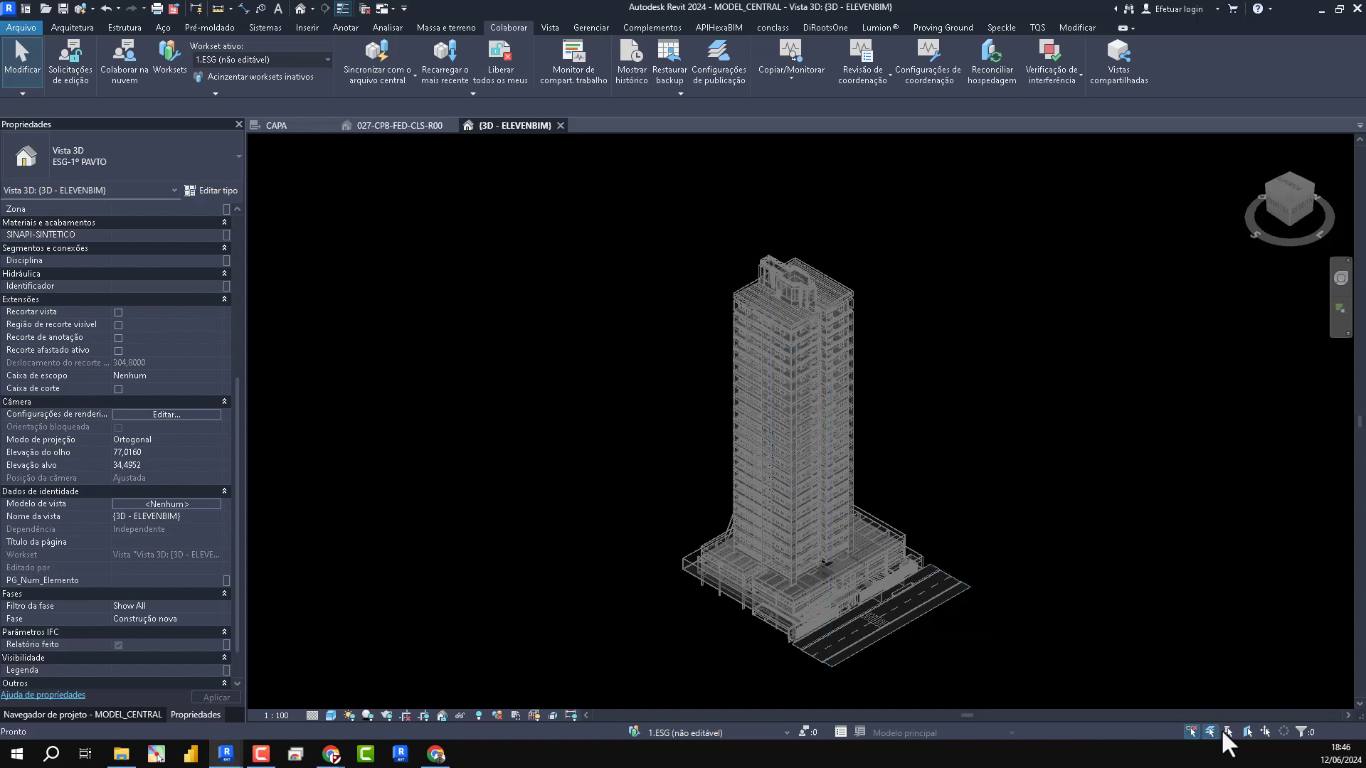
- Start a new set of floor plans, allowing duplicates of existing views, and select all levels through VAZADO
click(547, 26)
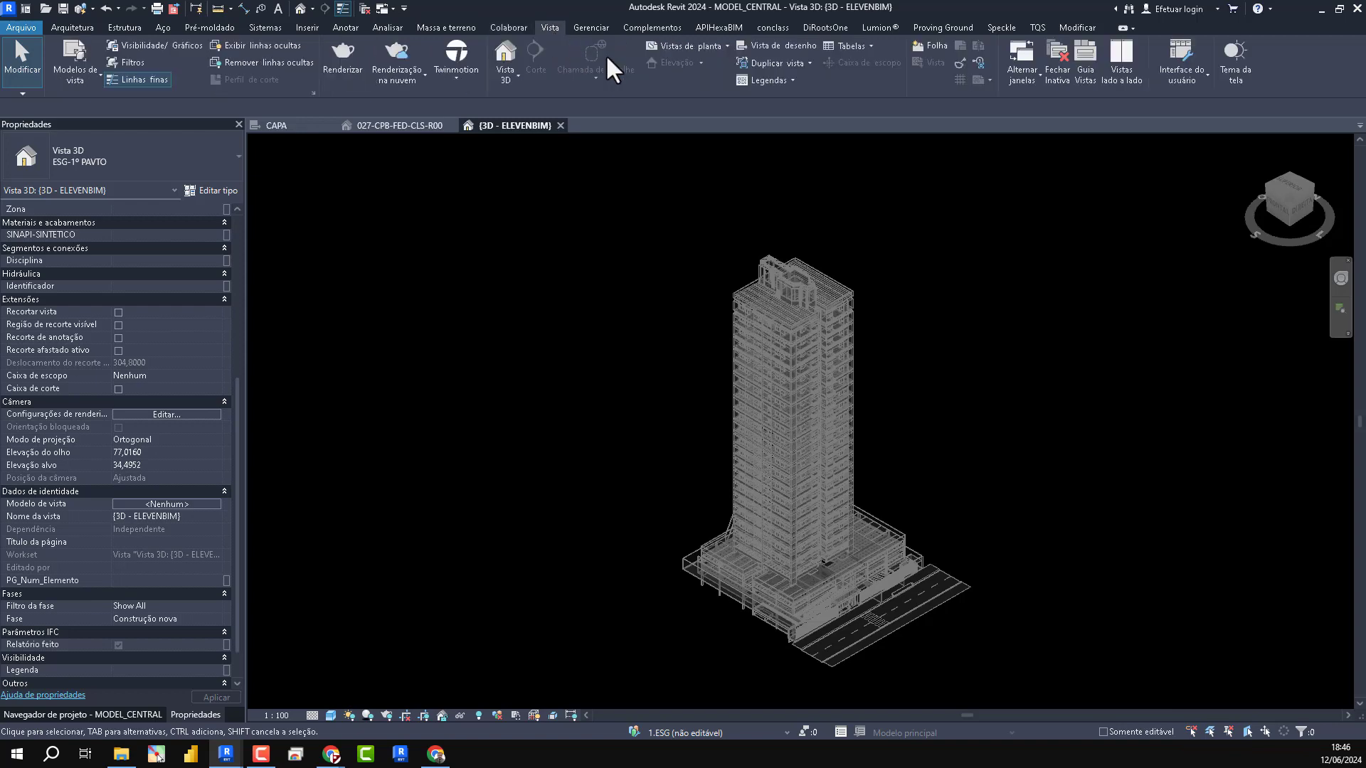
click(704, 49)
click(75, 716)
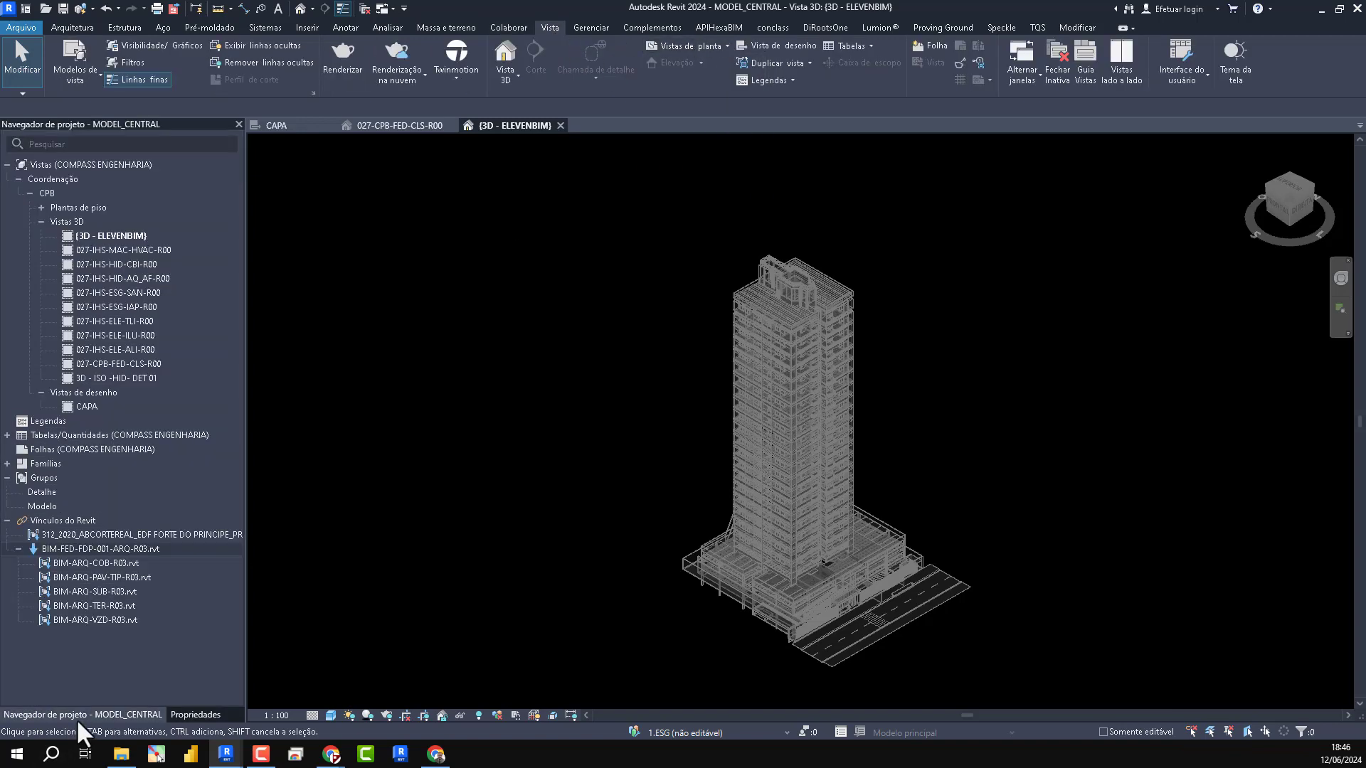
click(40, 207)
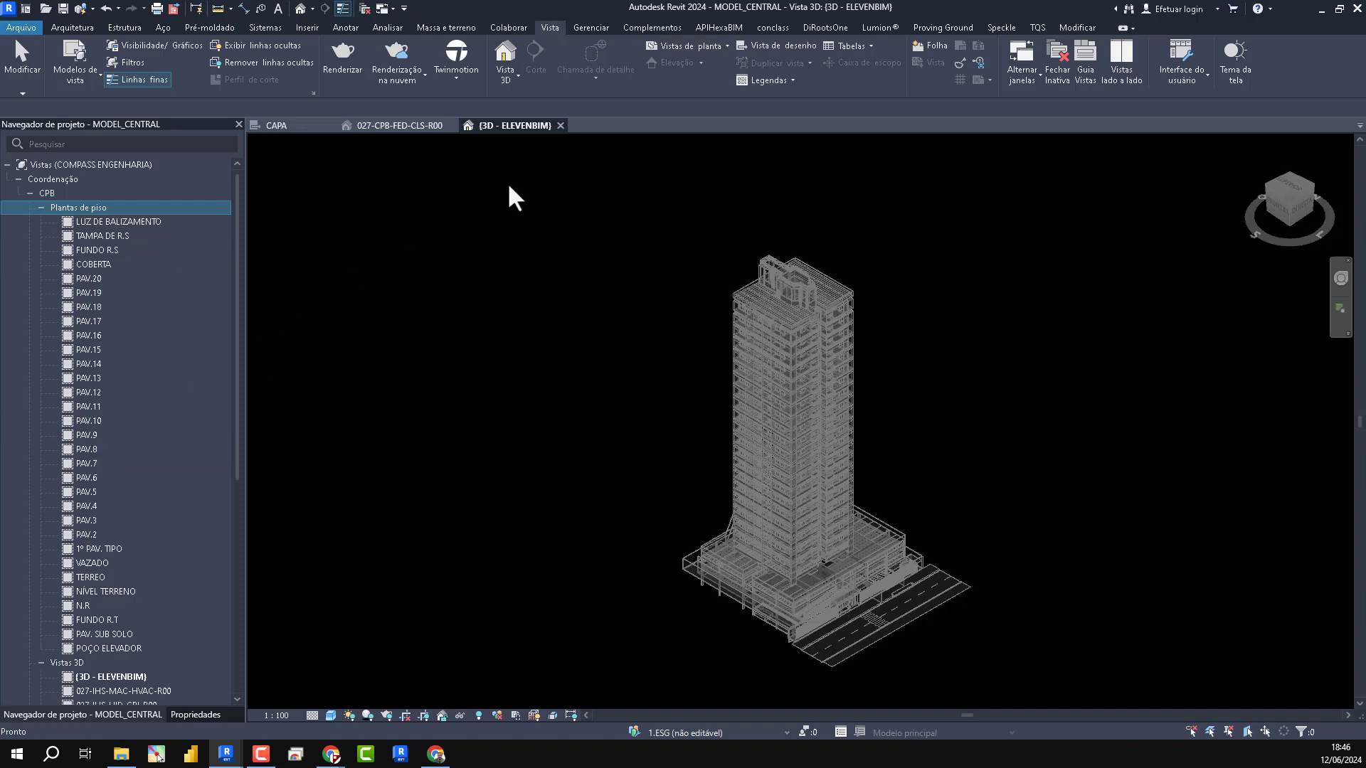
click(687, 45)
click(690, 69)
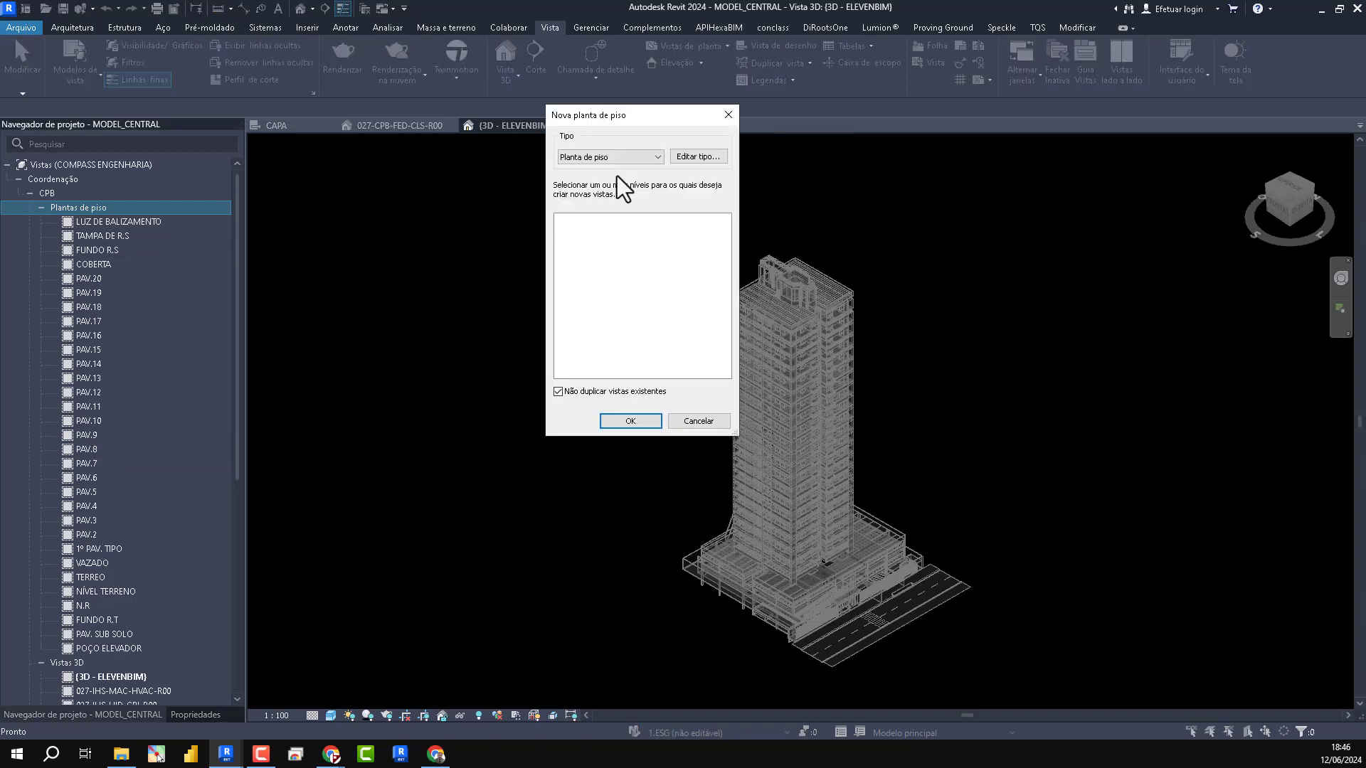
click(557, 391)
scroll(594, 306, down, 5)
shift+click(576, 367)
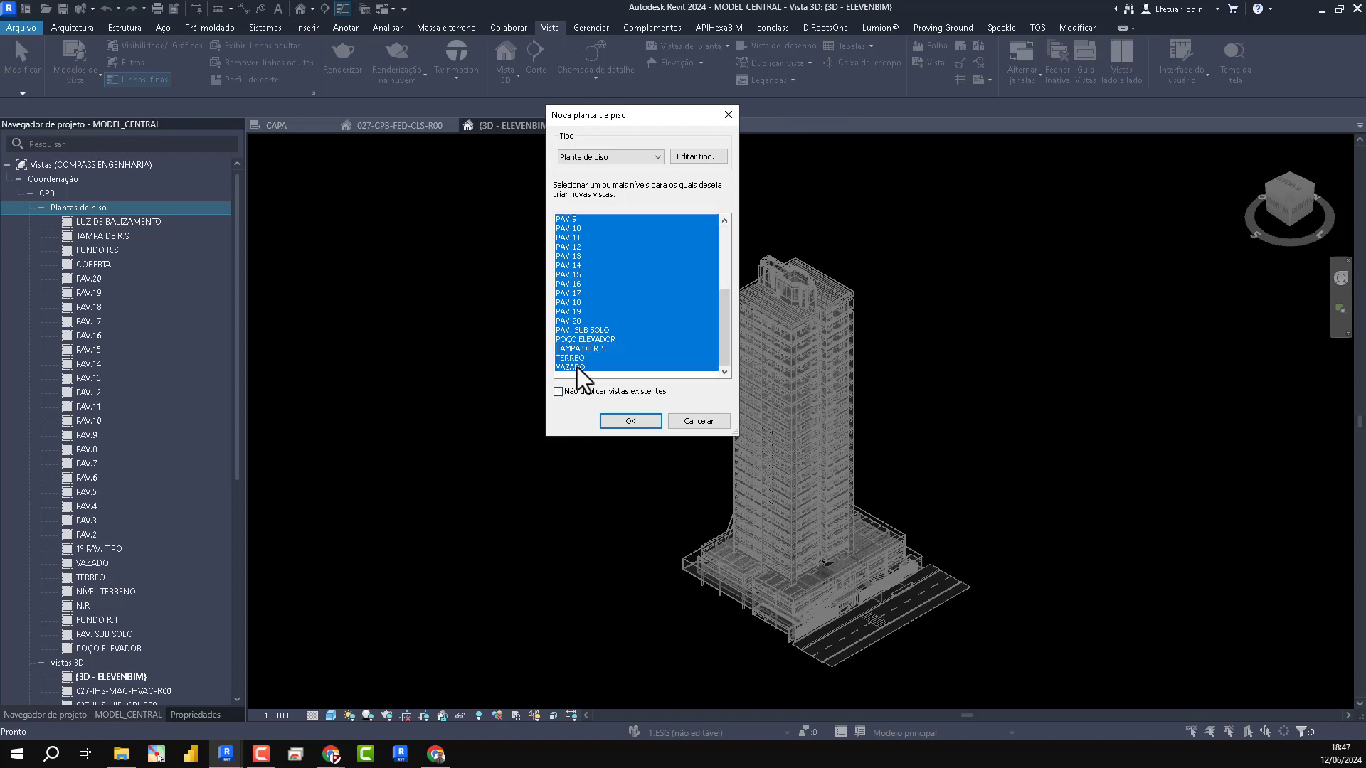
- Set CPB - ESG as the view template for new Planta de piso views and create the selected levels' plans
click(688, 157)
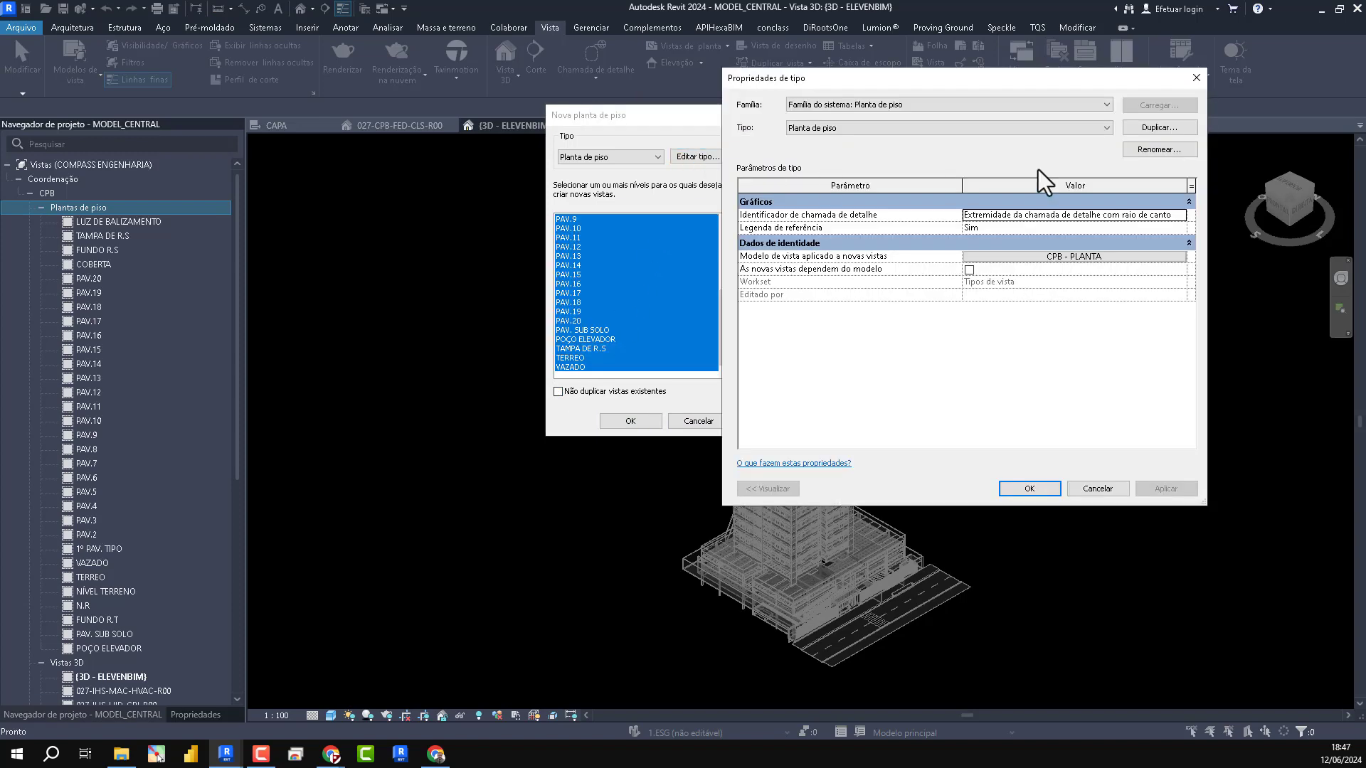
click(1081, 258)
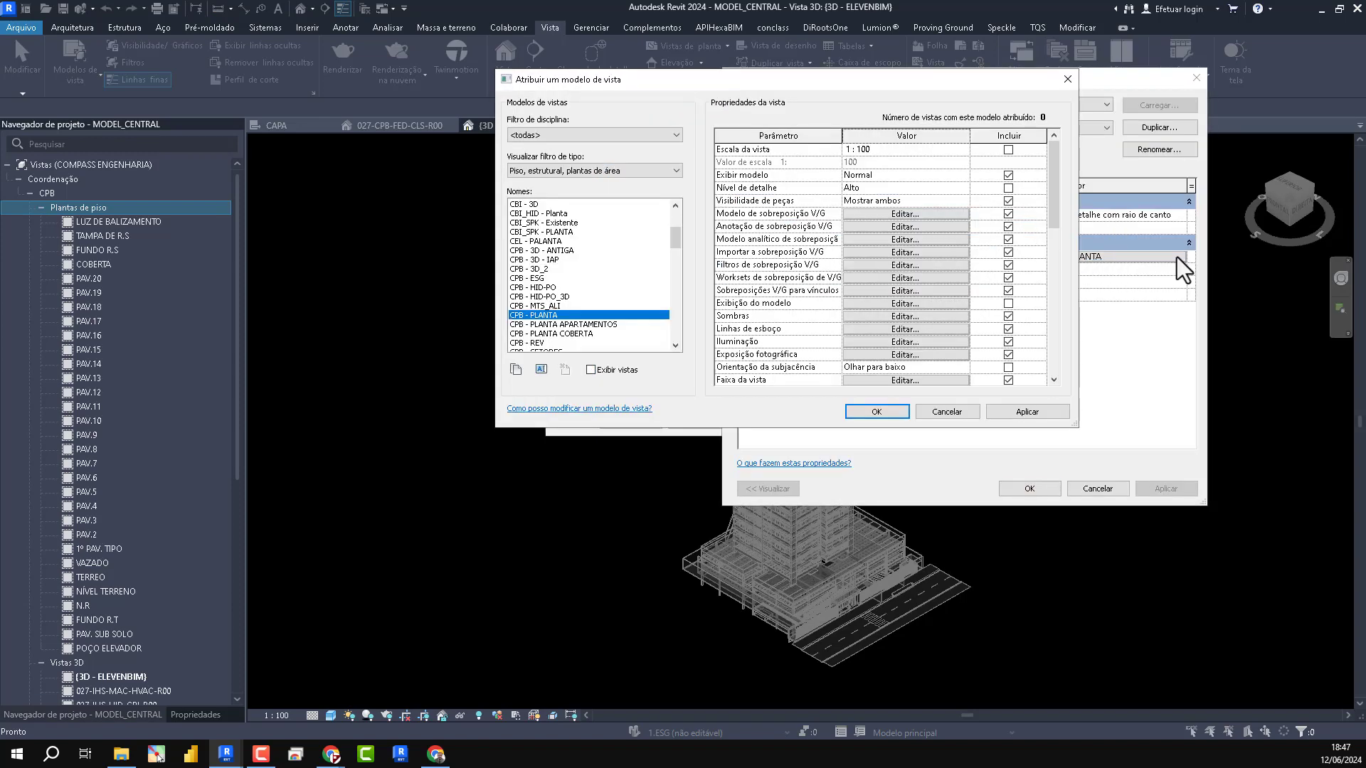
click(534, 278)
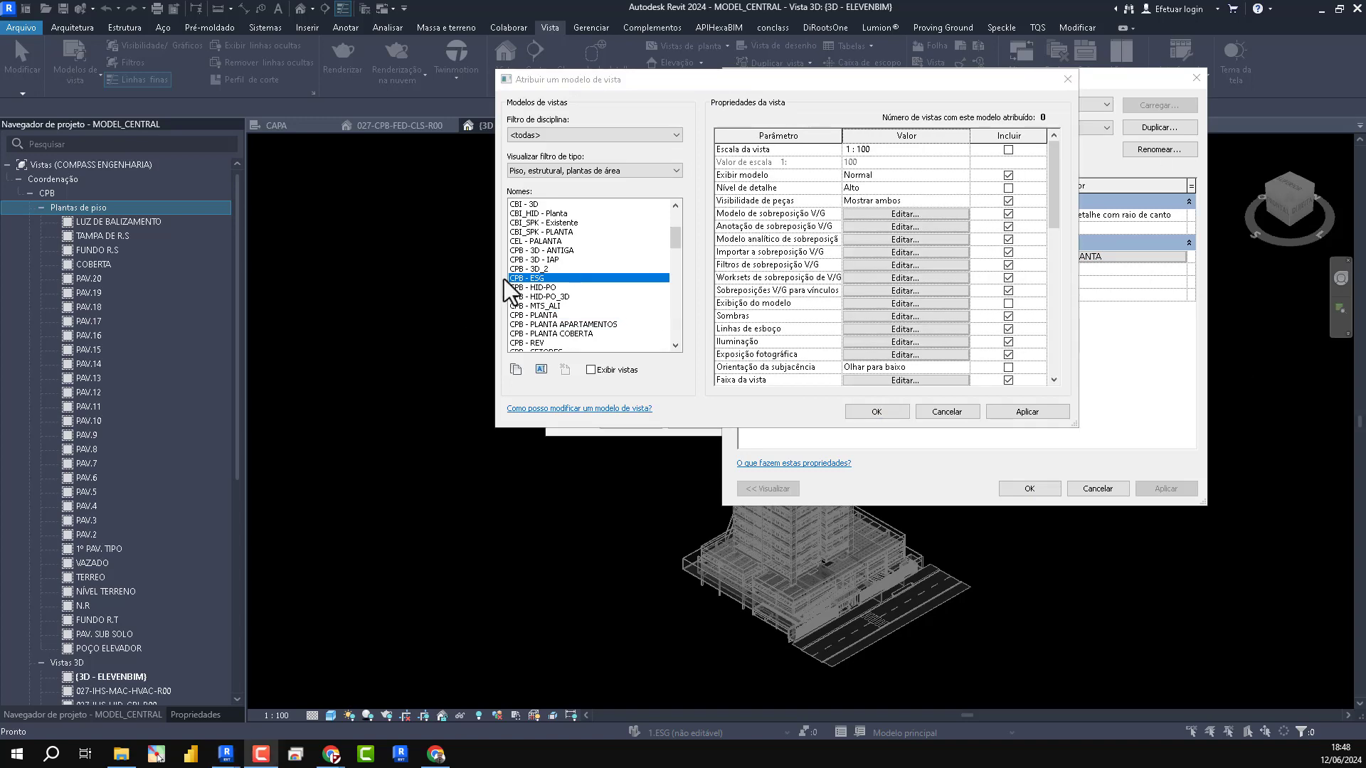
scroll(758, 307, down, 12)
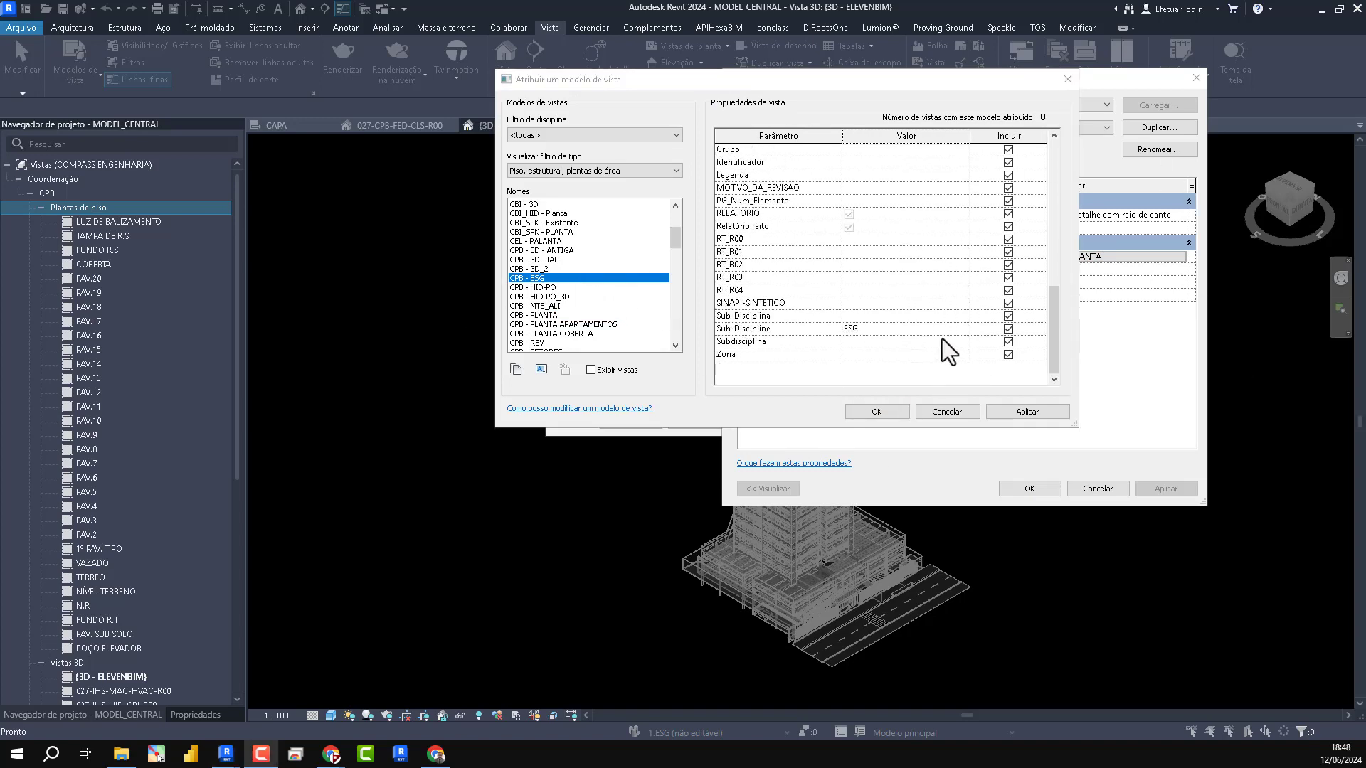
scroll(946, 337, up, 10)
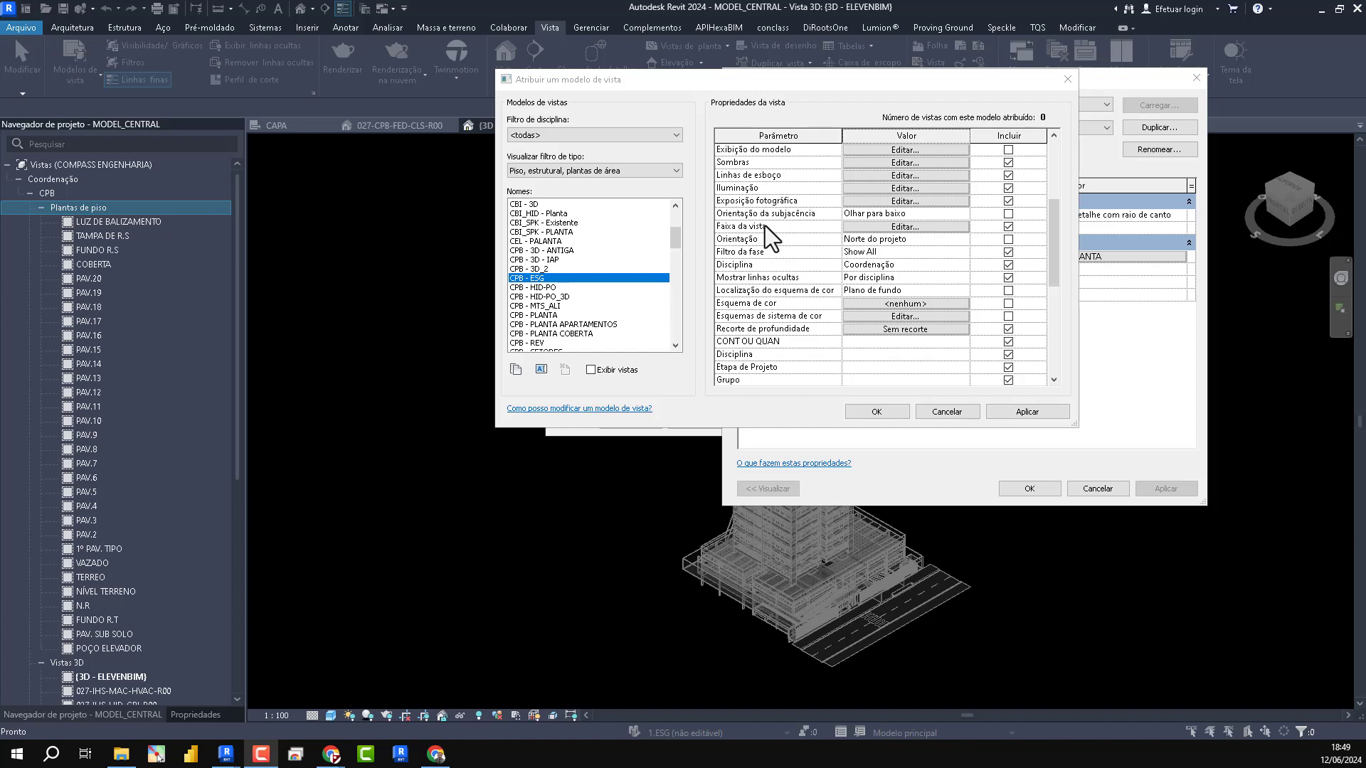
scroll(996, 356, down, 10)
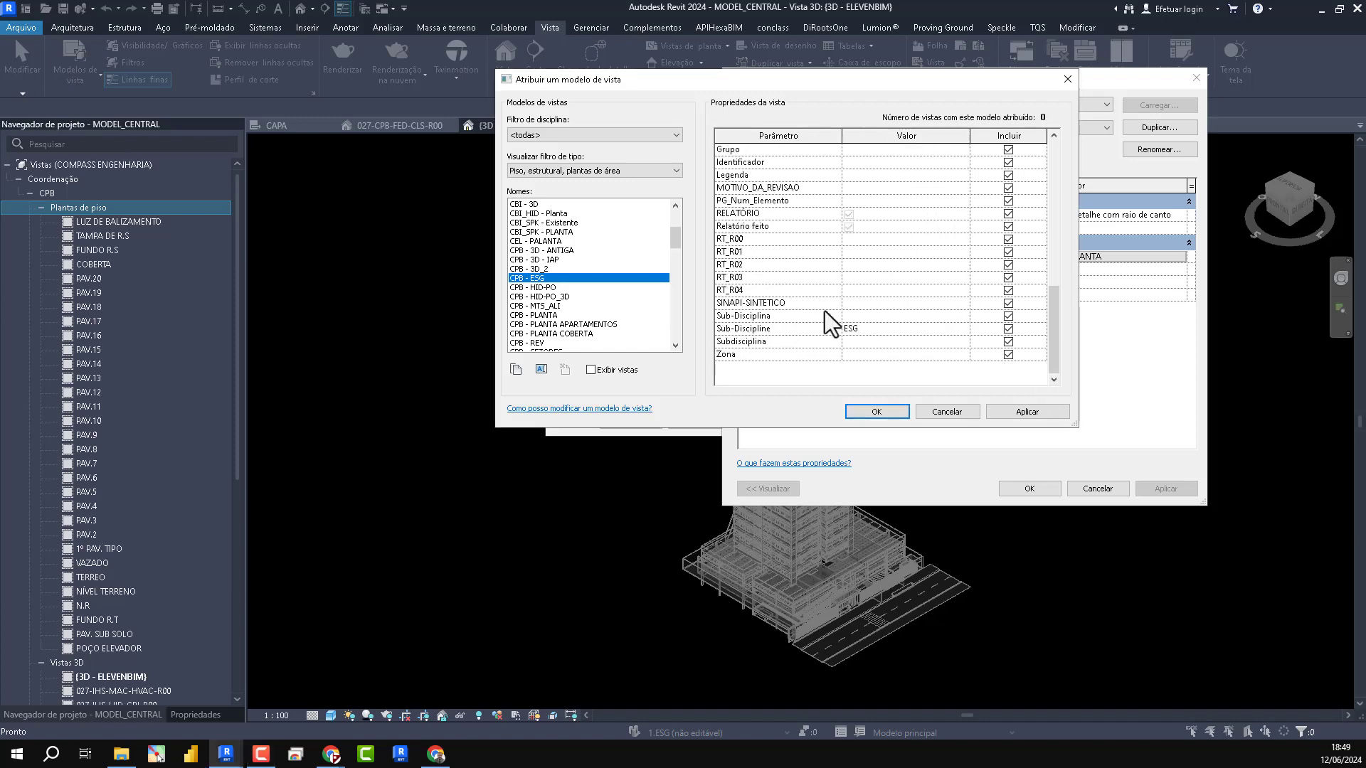
click(876, 411)
click(1027, 490)
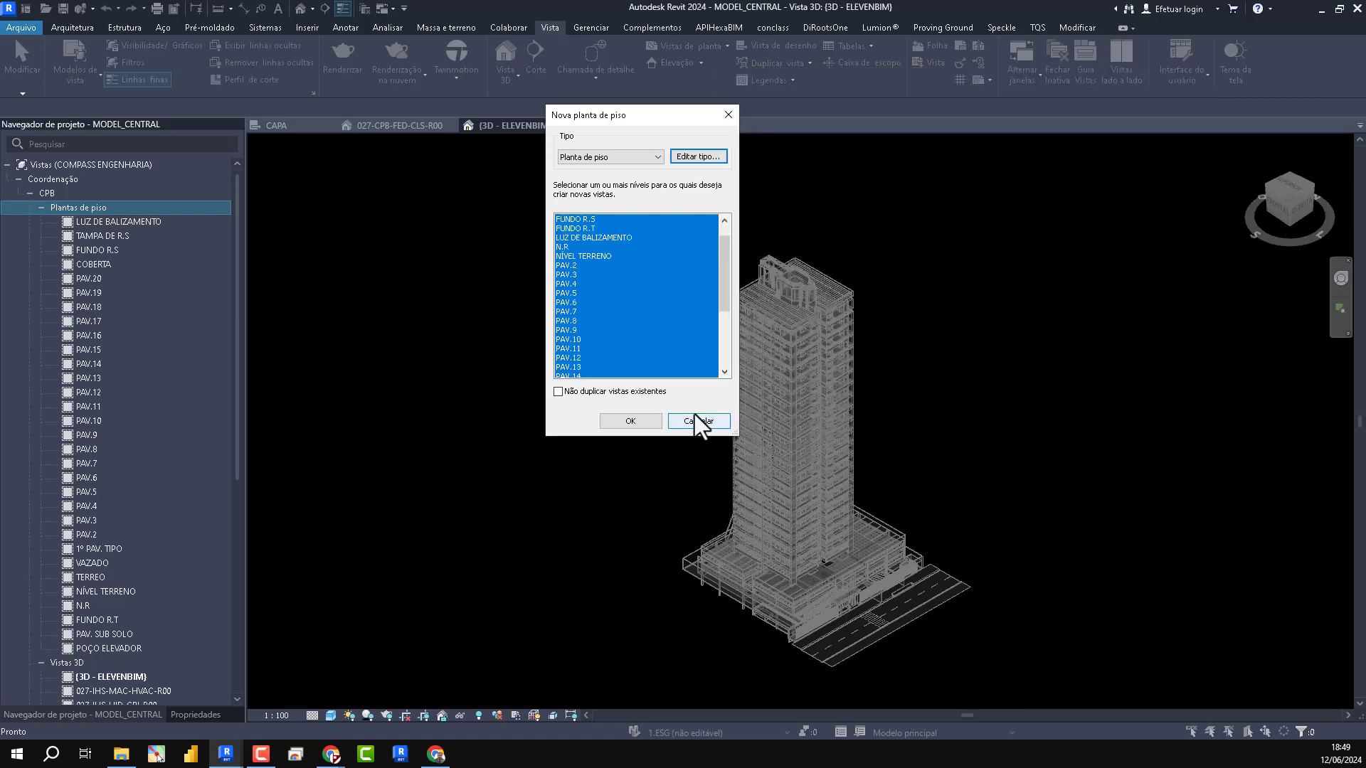
click(632, 421)
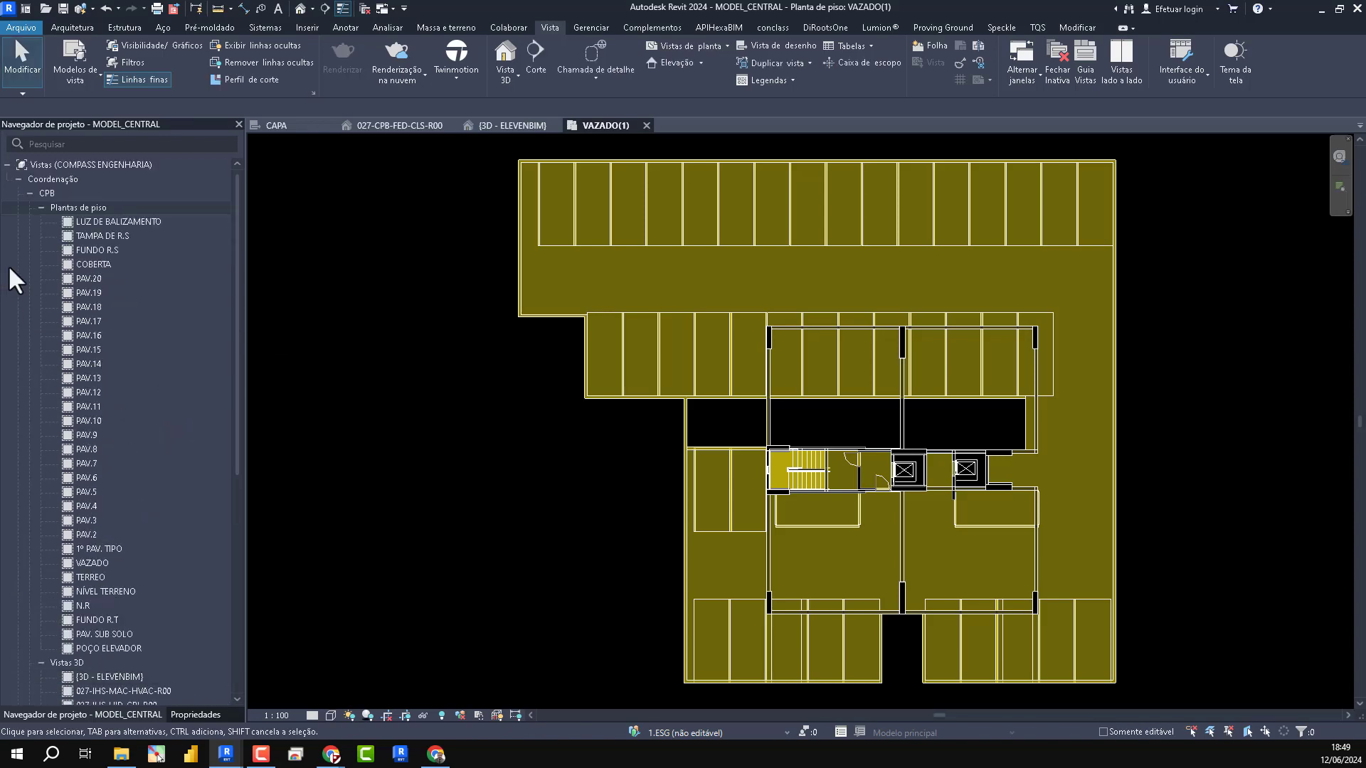
- Collapse the CPB floor plans and list the new floor plans under the ESG sub-discipline in the project browser
click(41, 207)
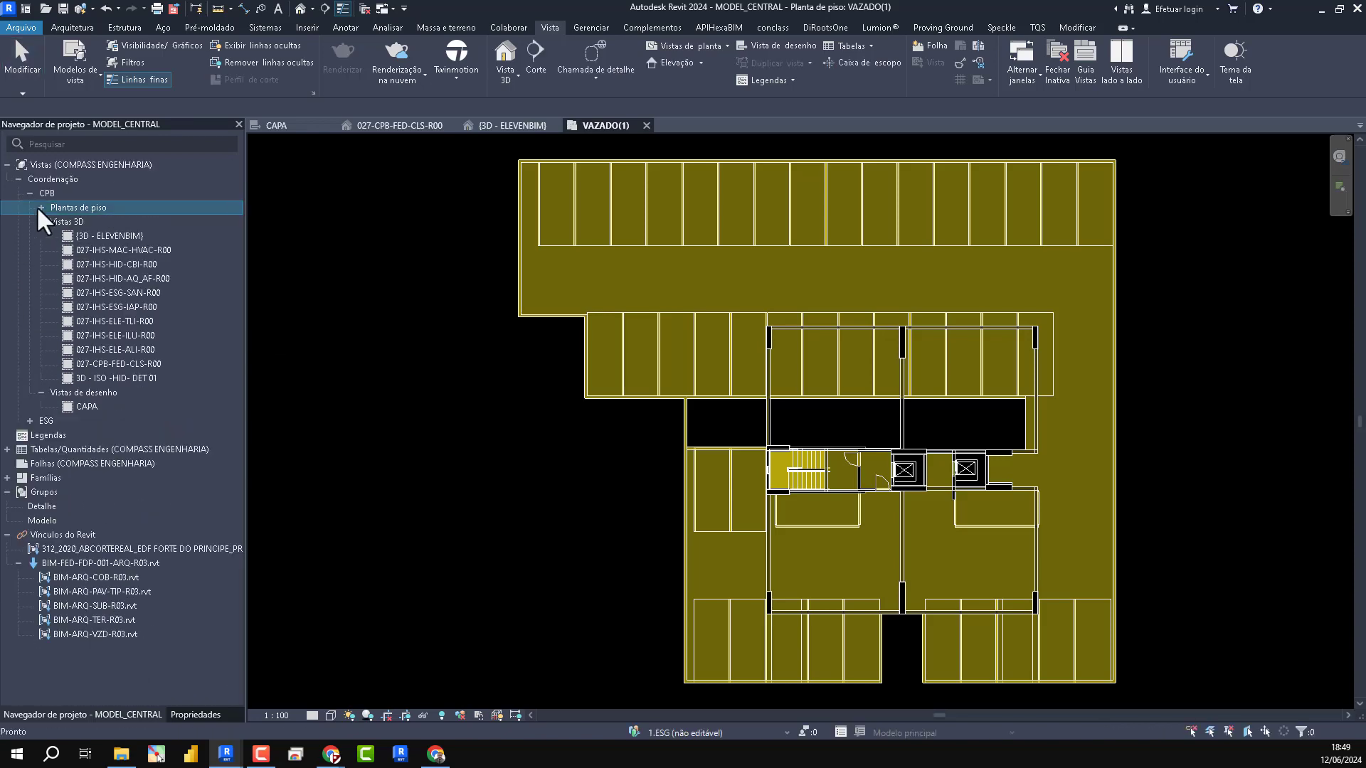
click(32, 427)
double_click(44, 434)
scroll(160, 370, down, 5)
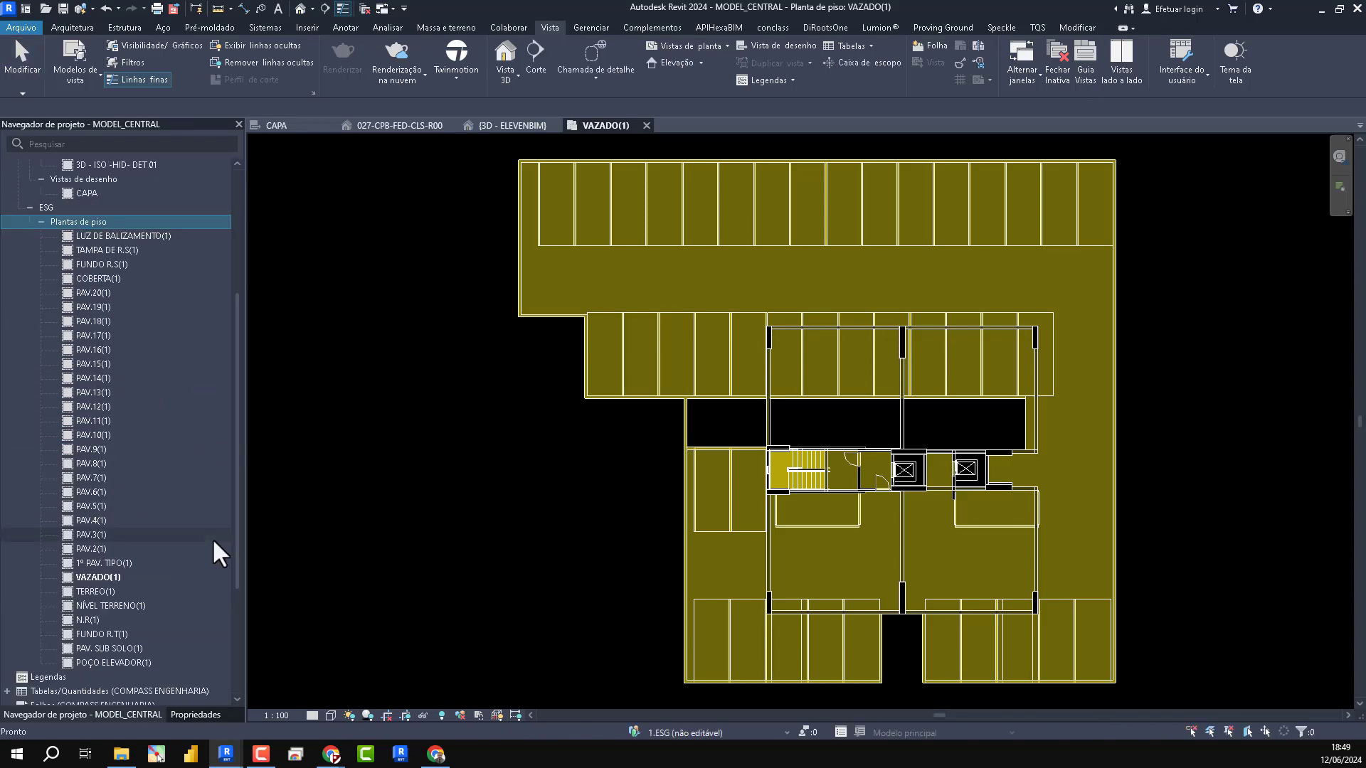
click(111, 562)
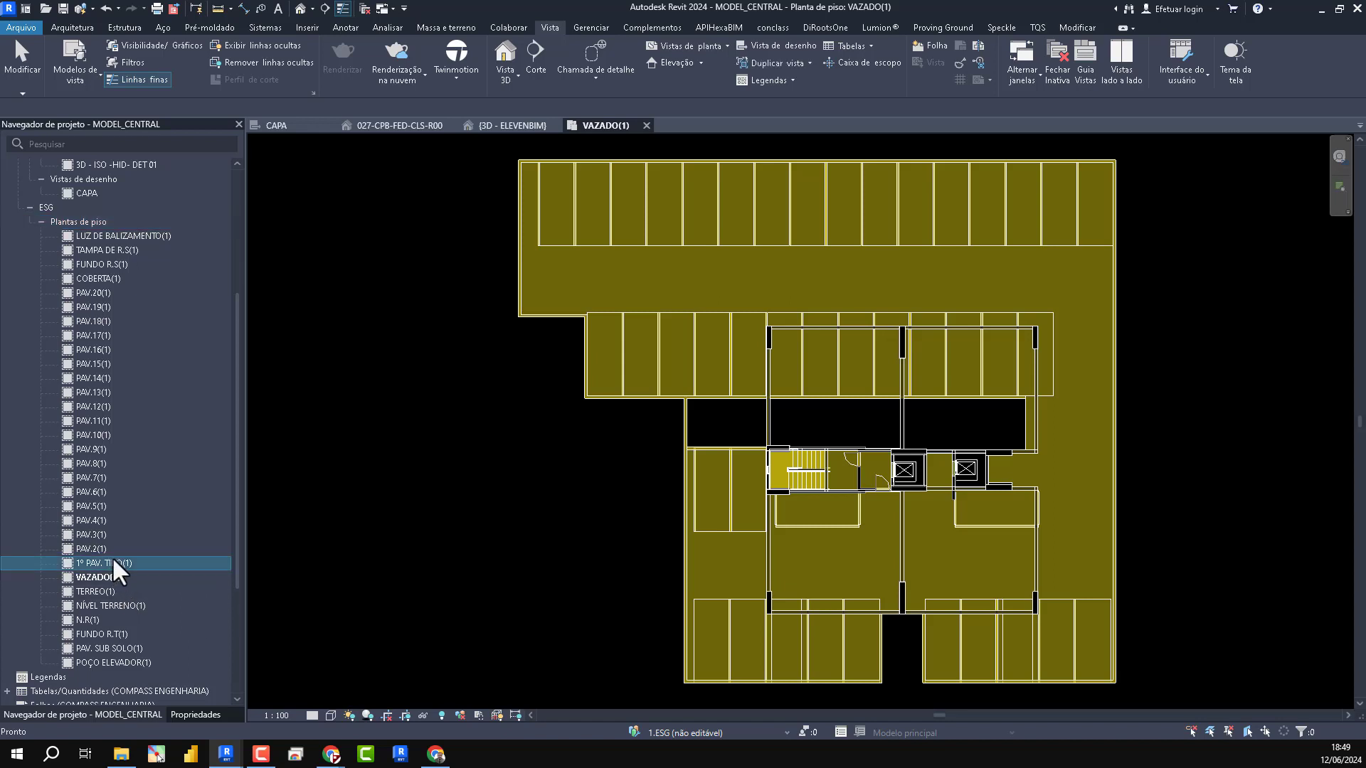
click(100, 548)
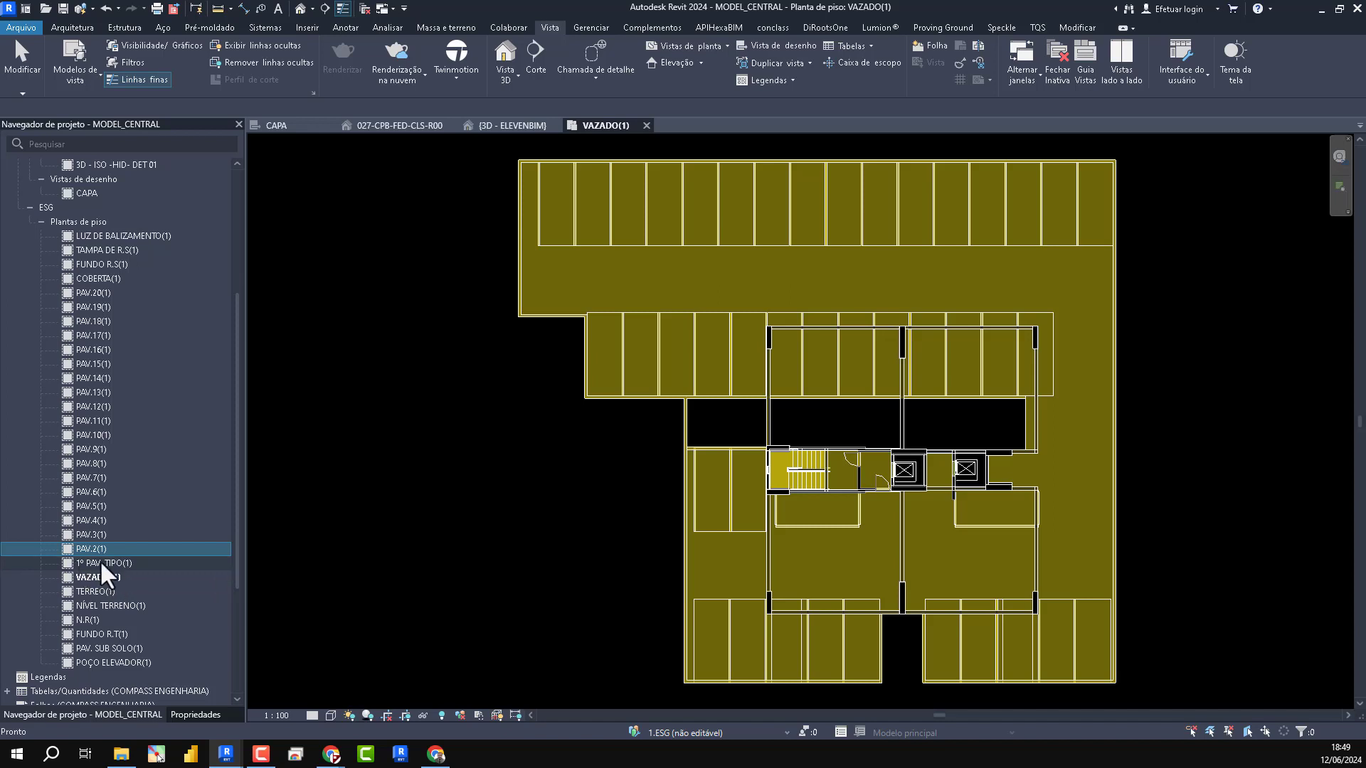
click(89, 562)
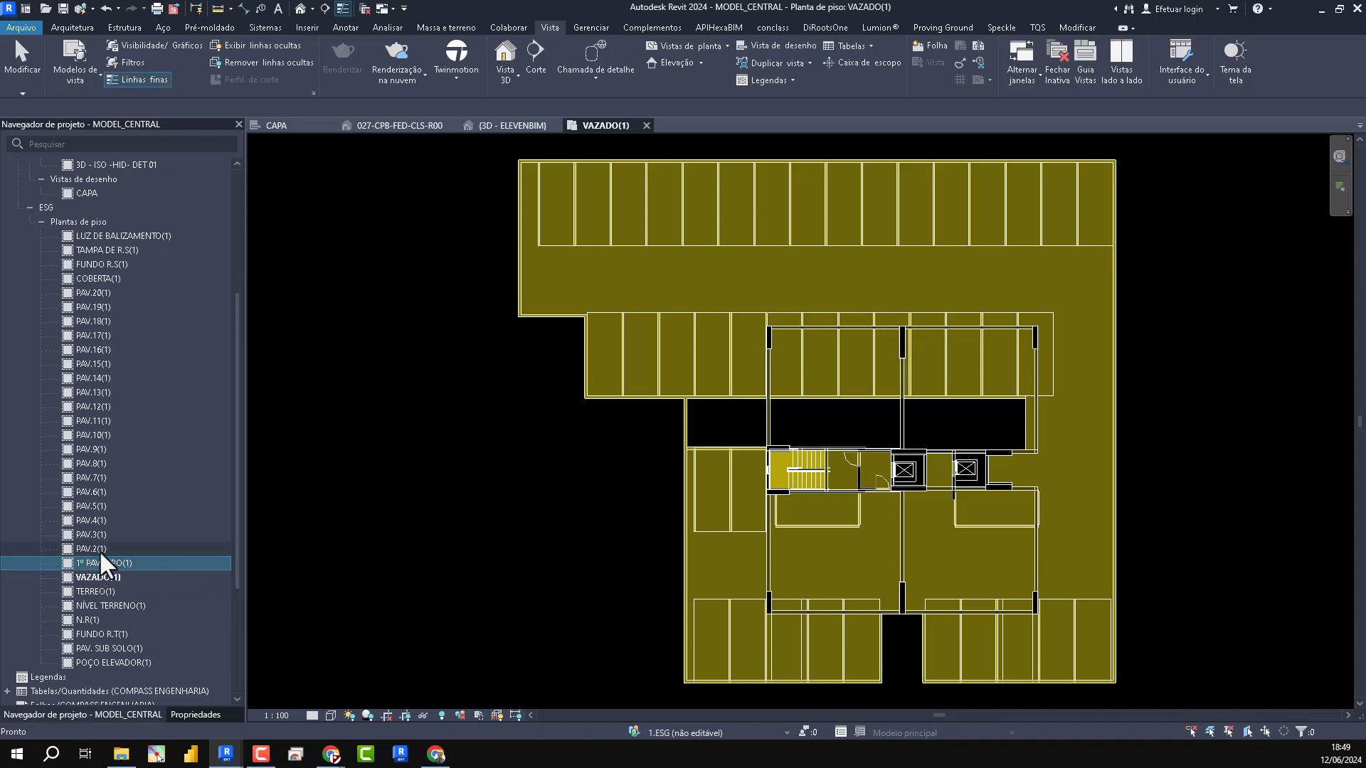
click(99, 549)
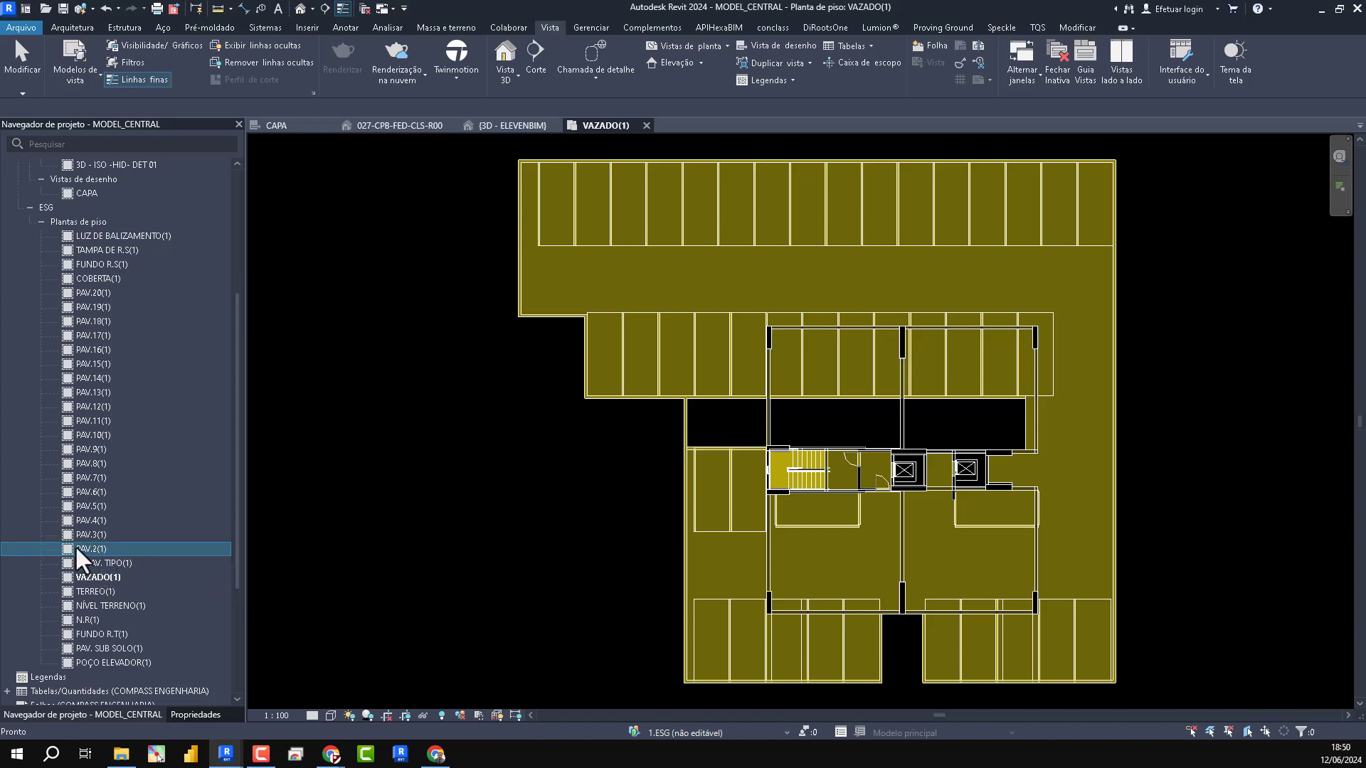
click(169, 562)
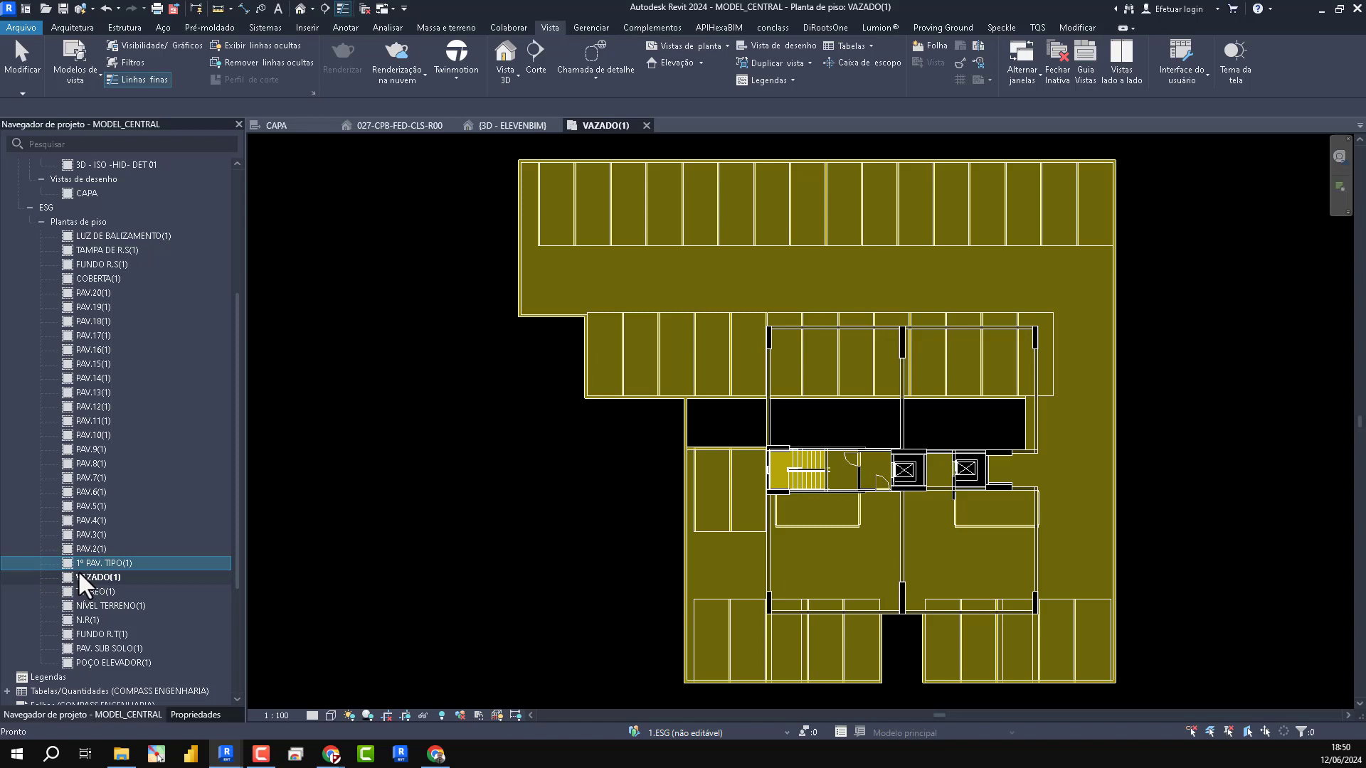
- Delete the ESG floor plans from PAV.3(1) through PAV.19(1)
click(92, 536)
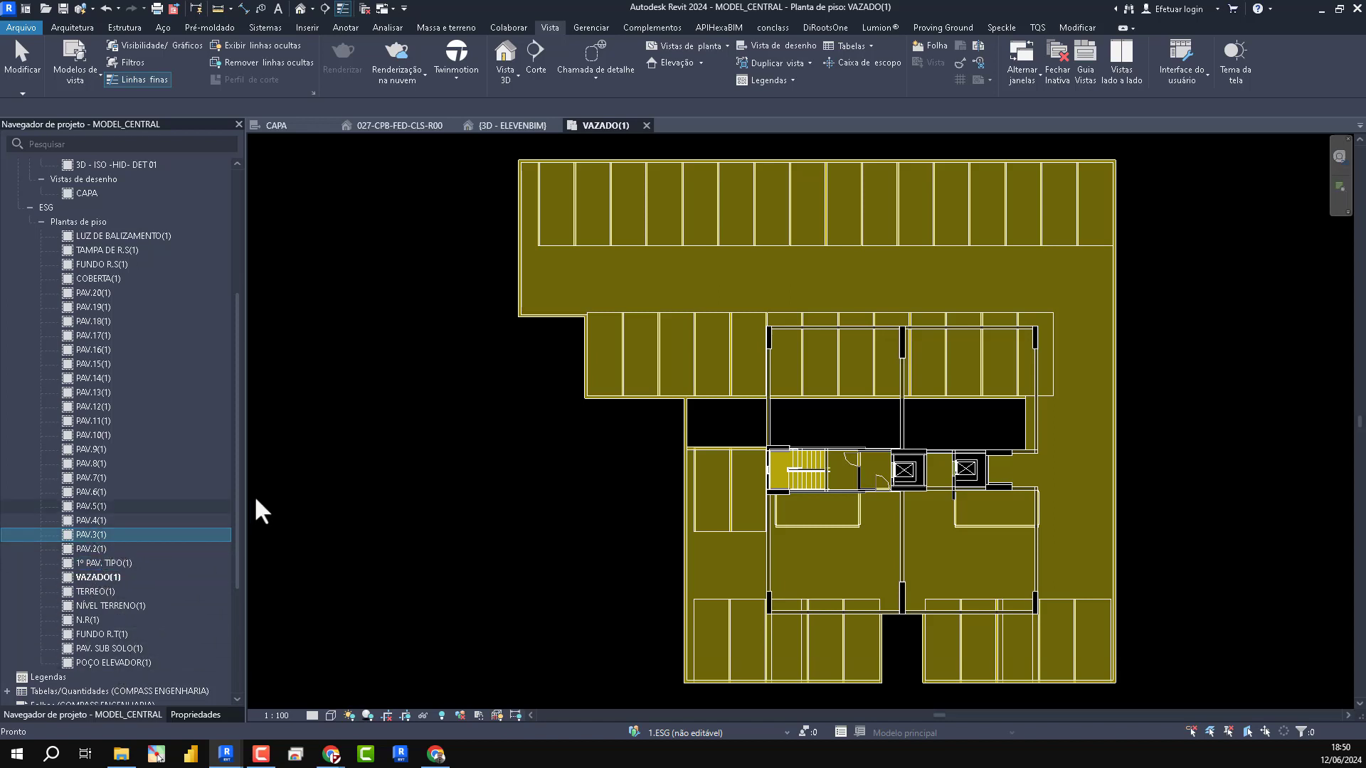
shift+click(87, 306)
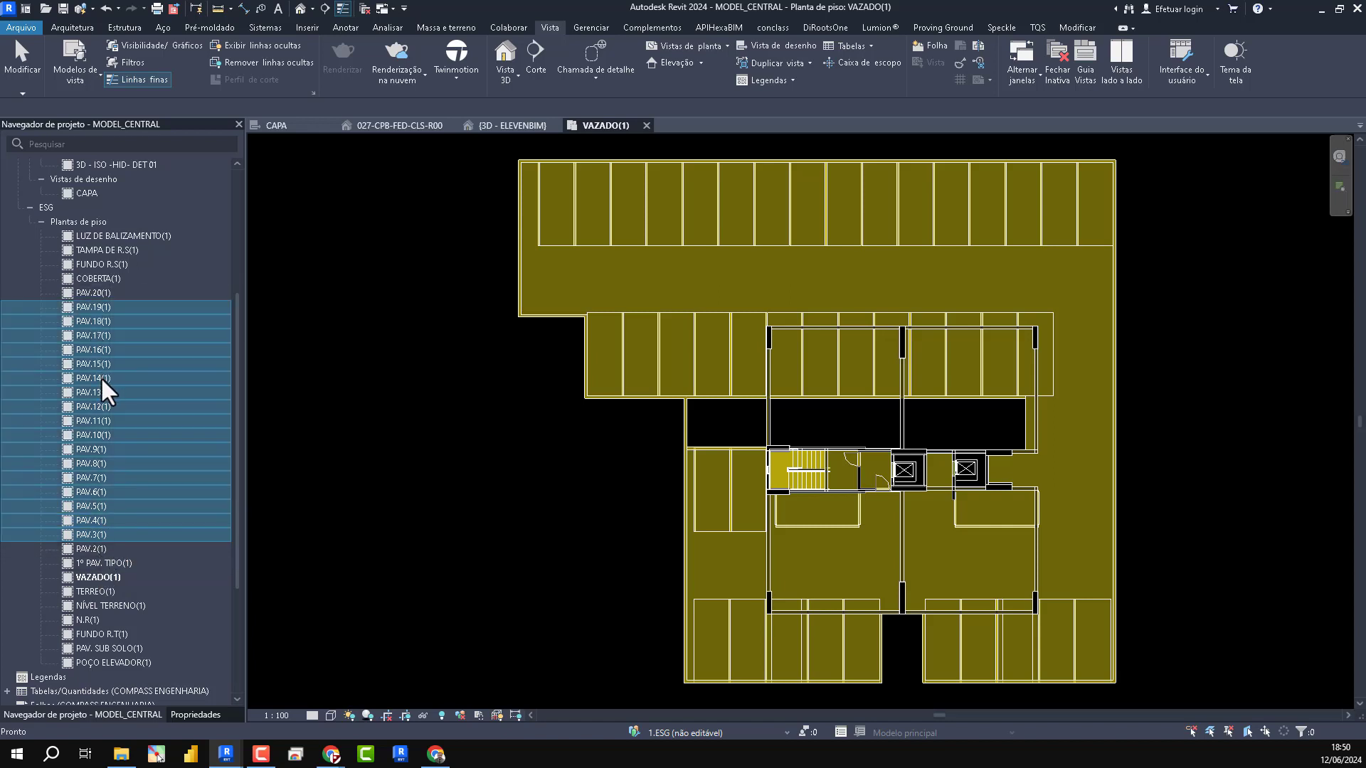
key(Delete)
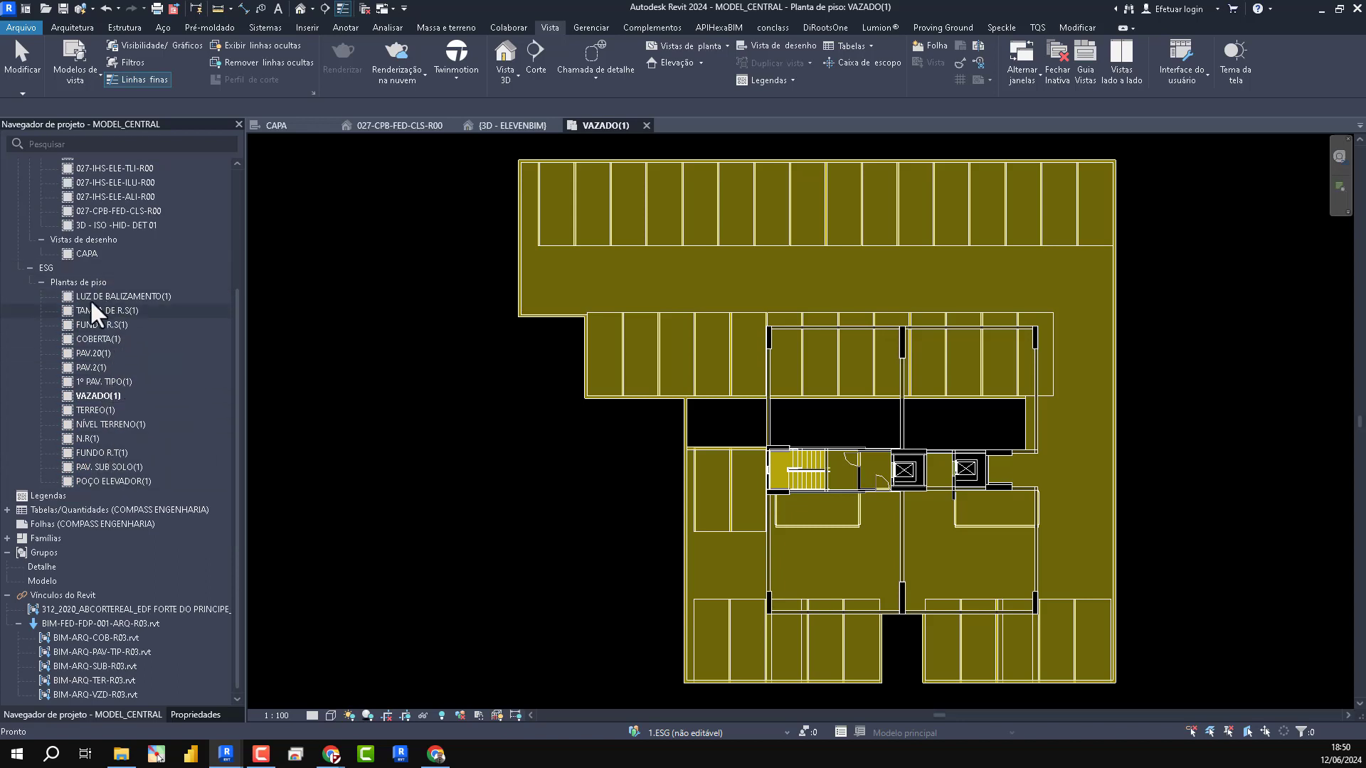
click(91, 438)
click(107, 428)
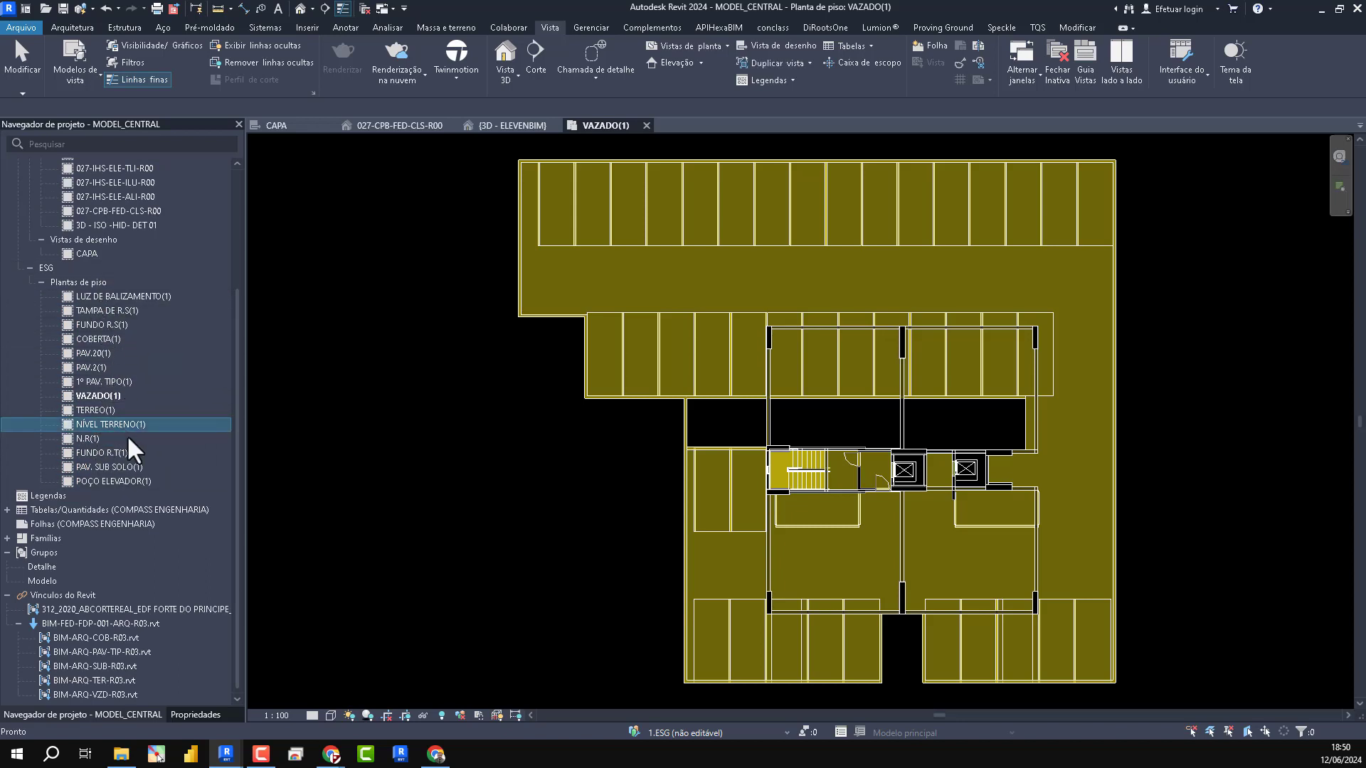
click(92, 410)
click(100, 396)
click(125, 480)
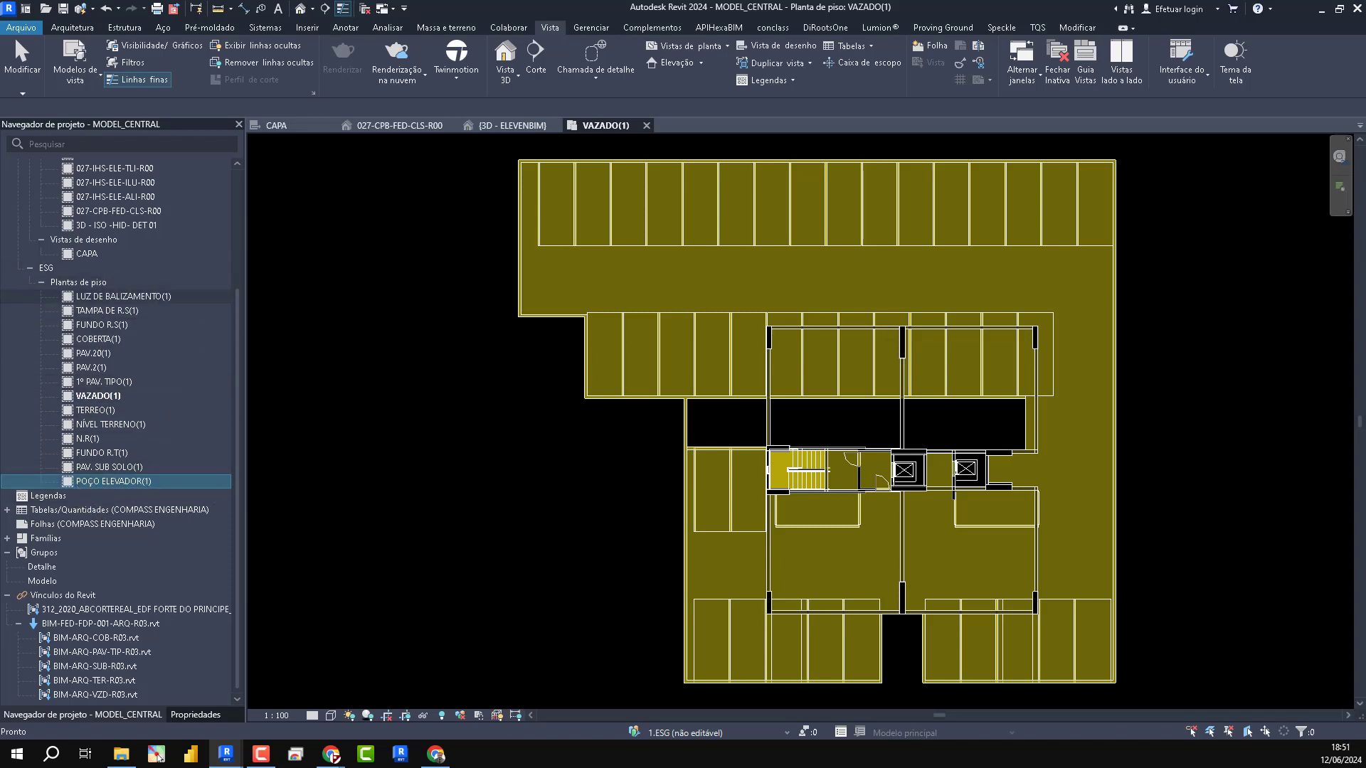
- Select all remaining ESG floor plans, LUZ DE BALIZAMENTO(1) through POÇO ELEVADOR(1), and choose ESG - PLANTA as their view template
click(92, 298)
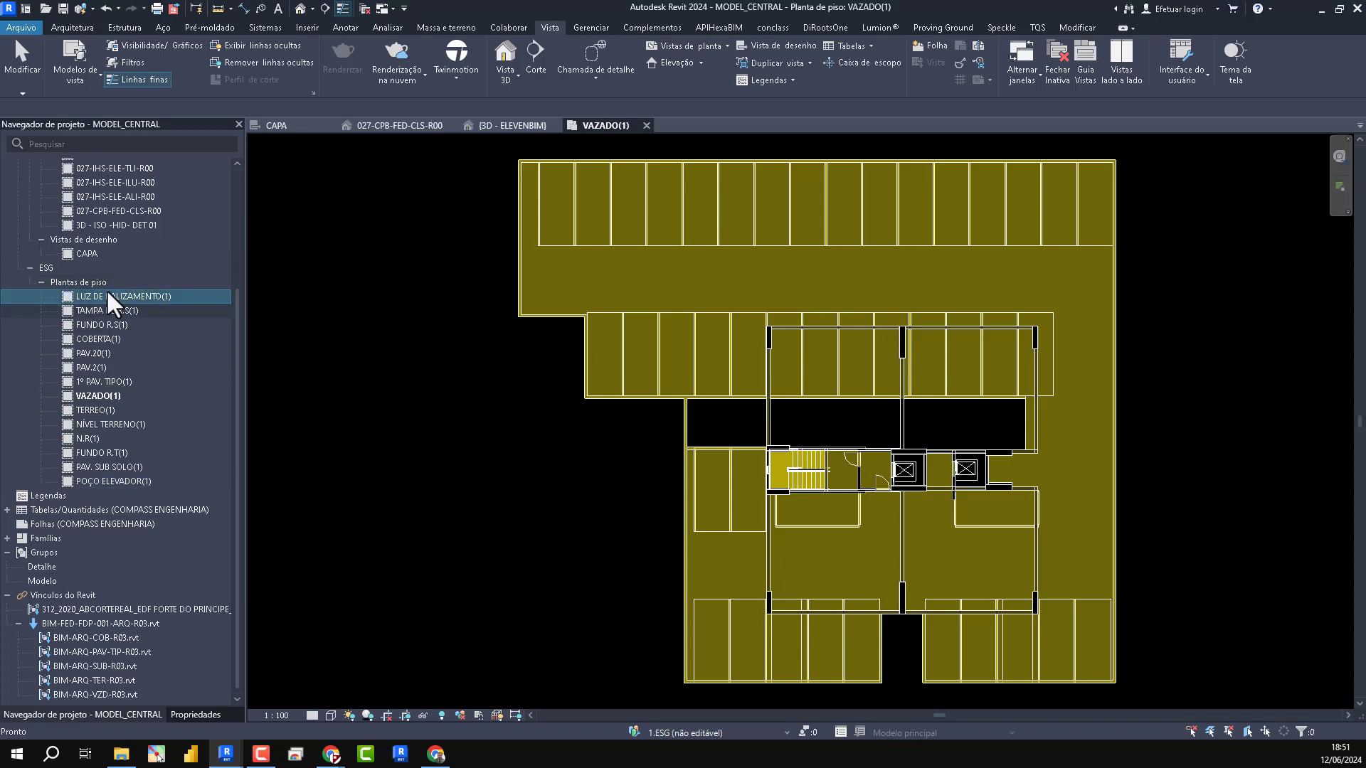
shift+click(121, 484)
click(195, 714)
scroll(96, 422, down, 5)
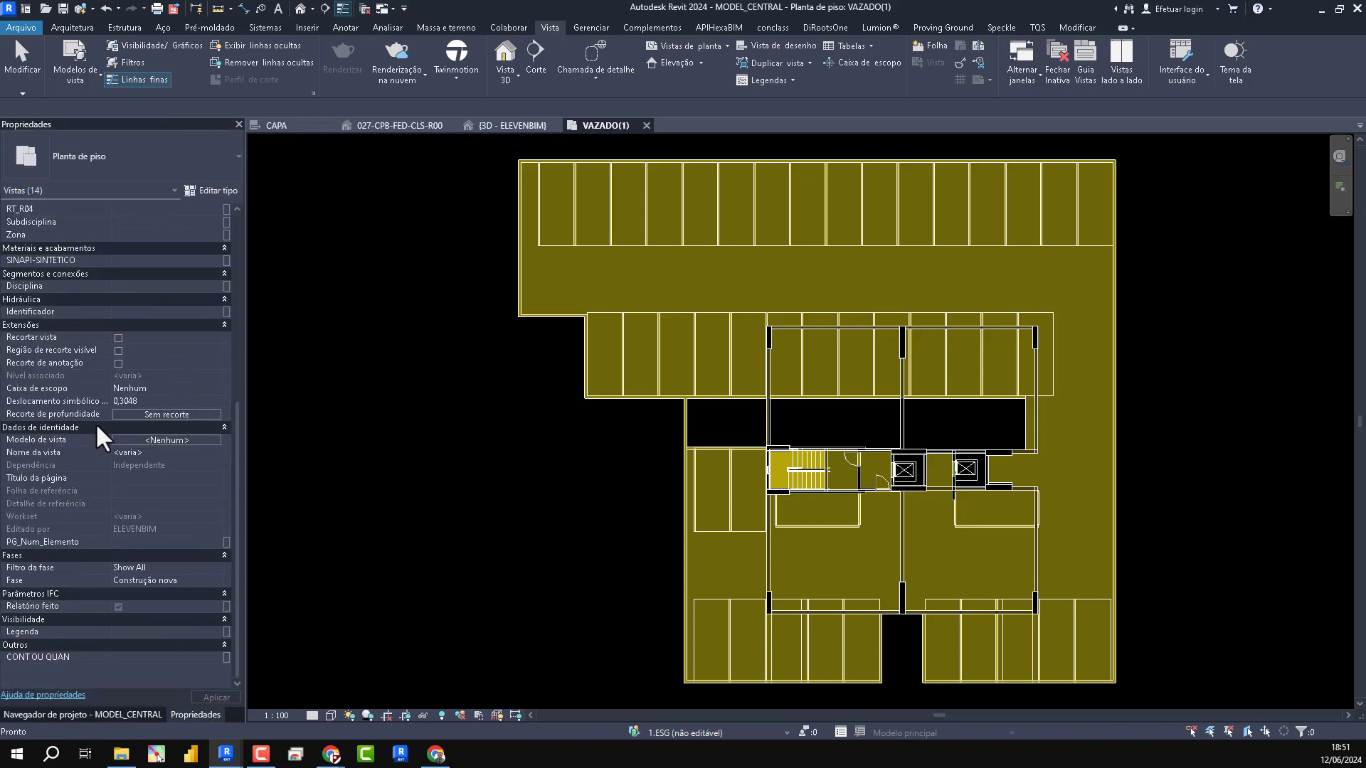
click(183, 439)
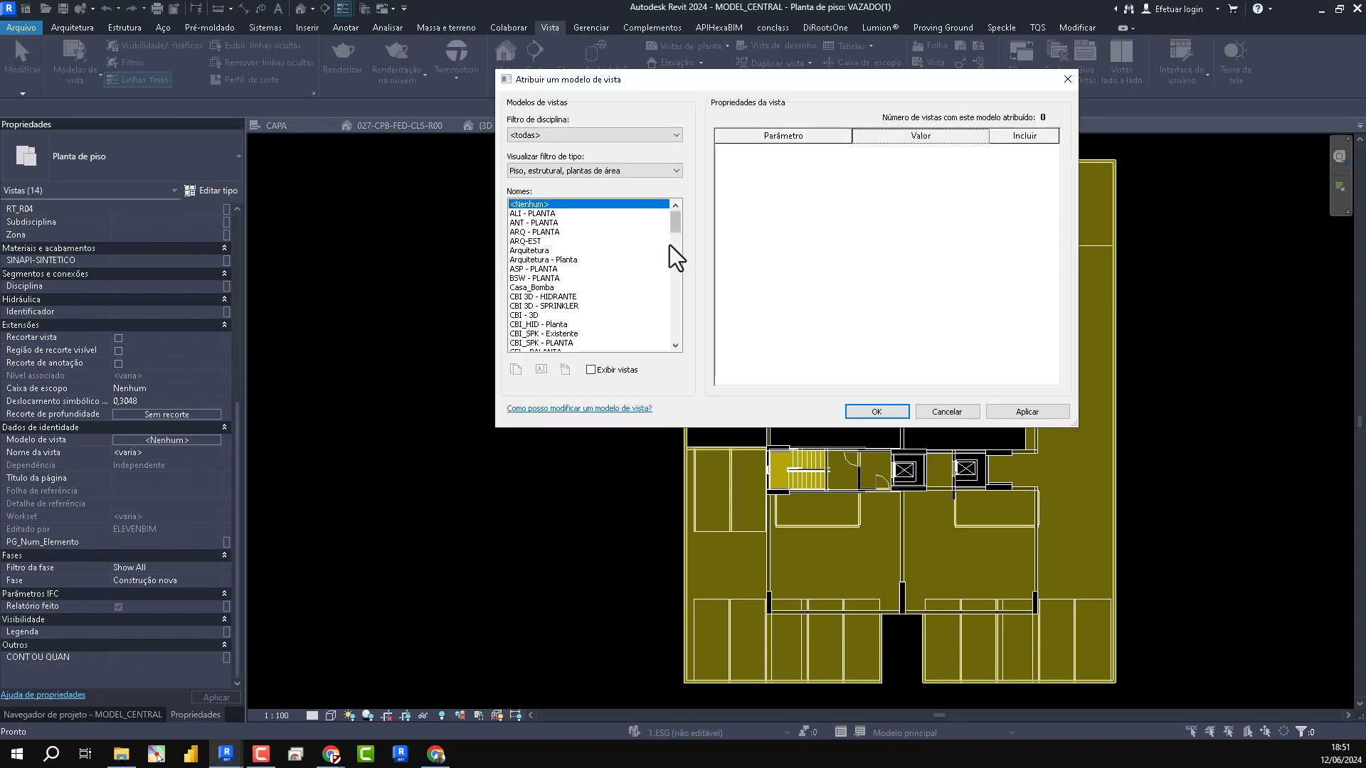
scroll(672, 234, down, 8)
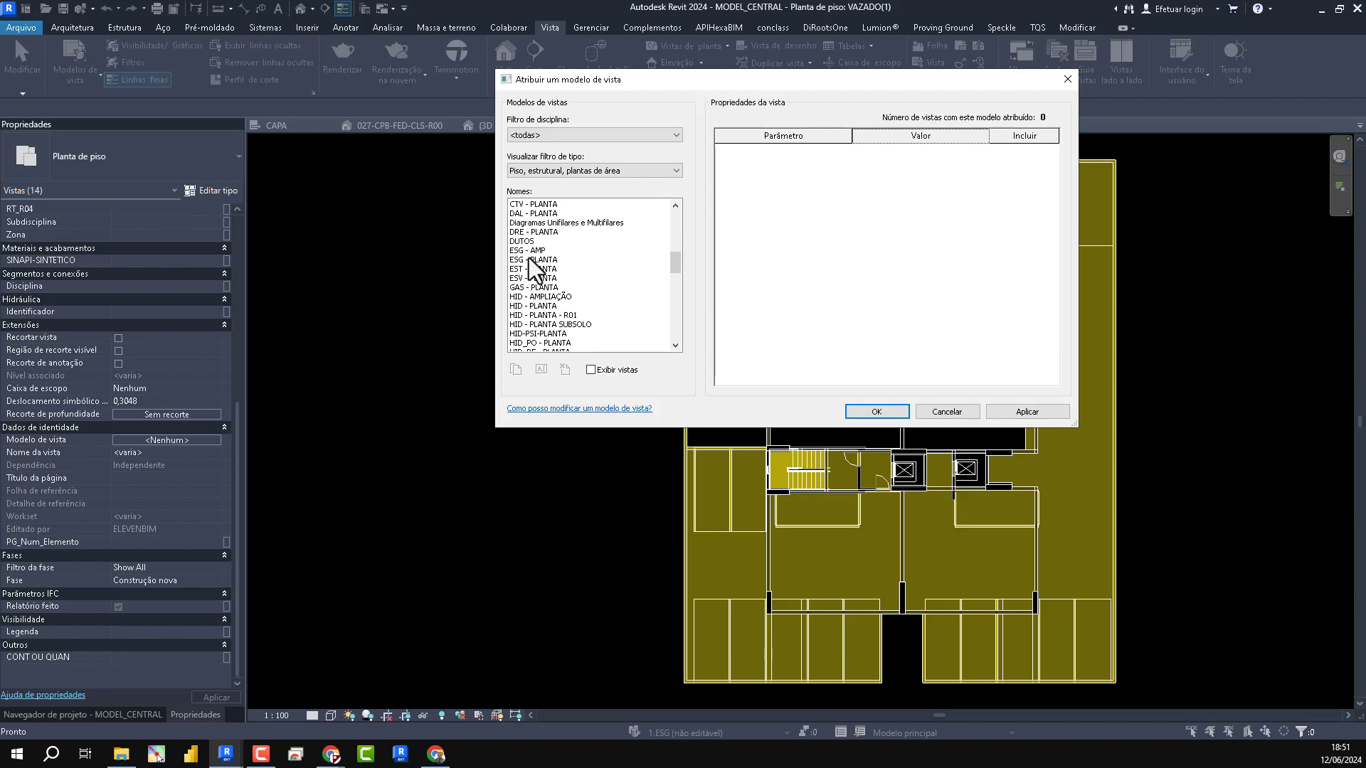
click(528, 260)
drag(903, 79, 408, 55)
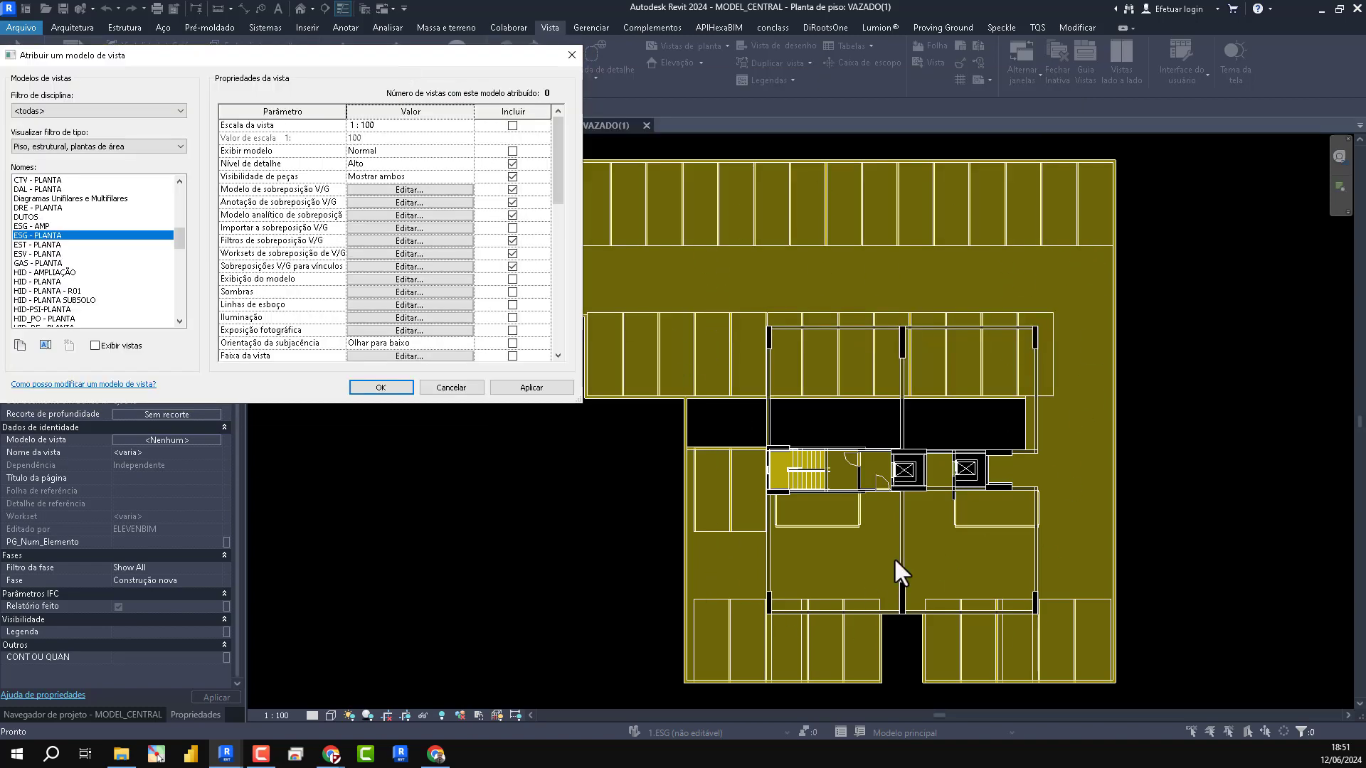
- In the ESG - PLANTA template's filter overrides, move the ARQ and EST filters together to the end of the list
click(455, 240)
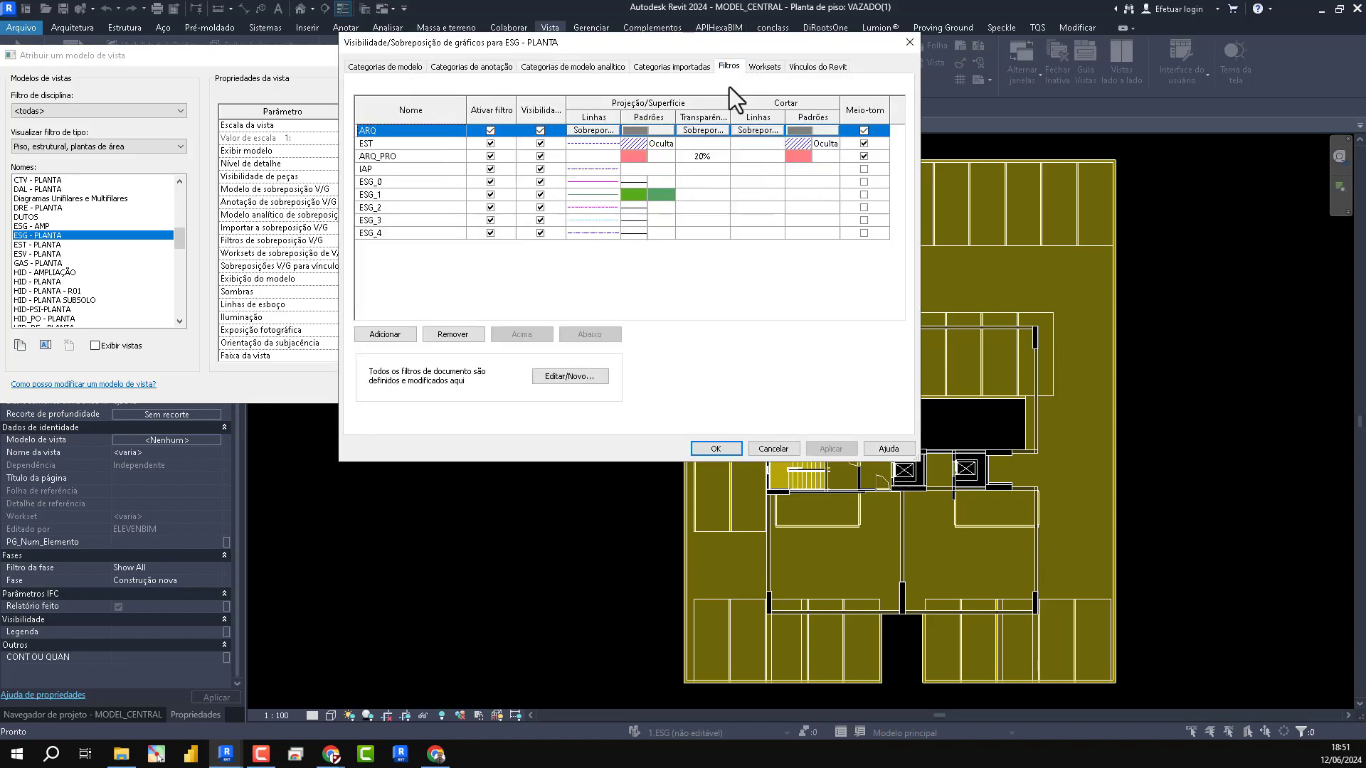
click(403, 147)
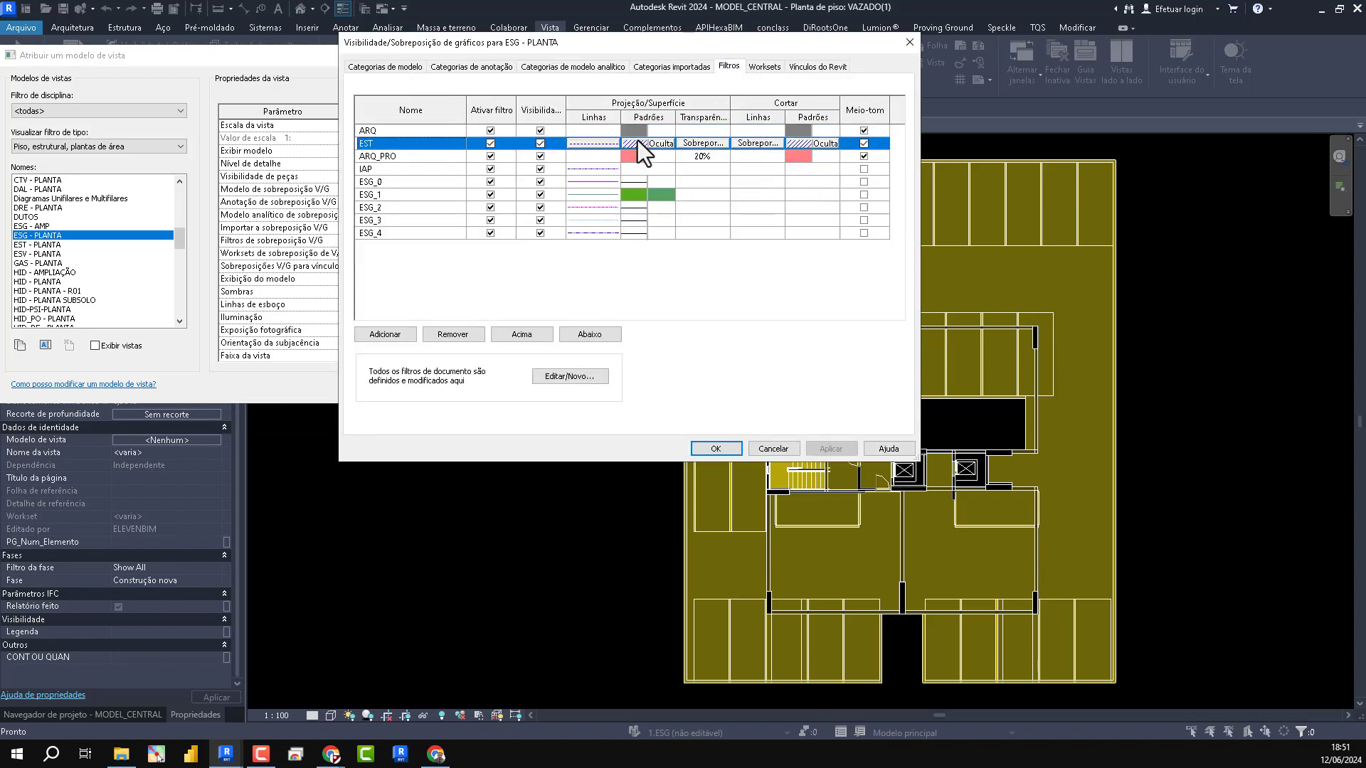
click(408, 132)
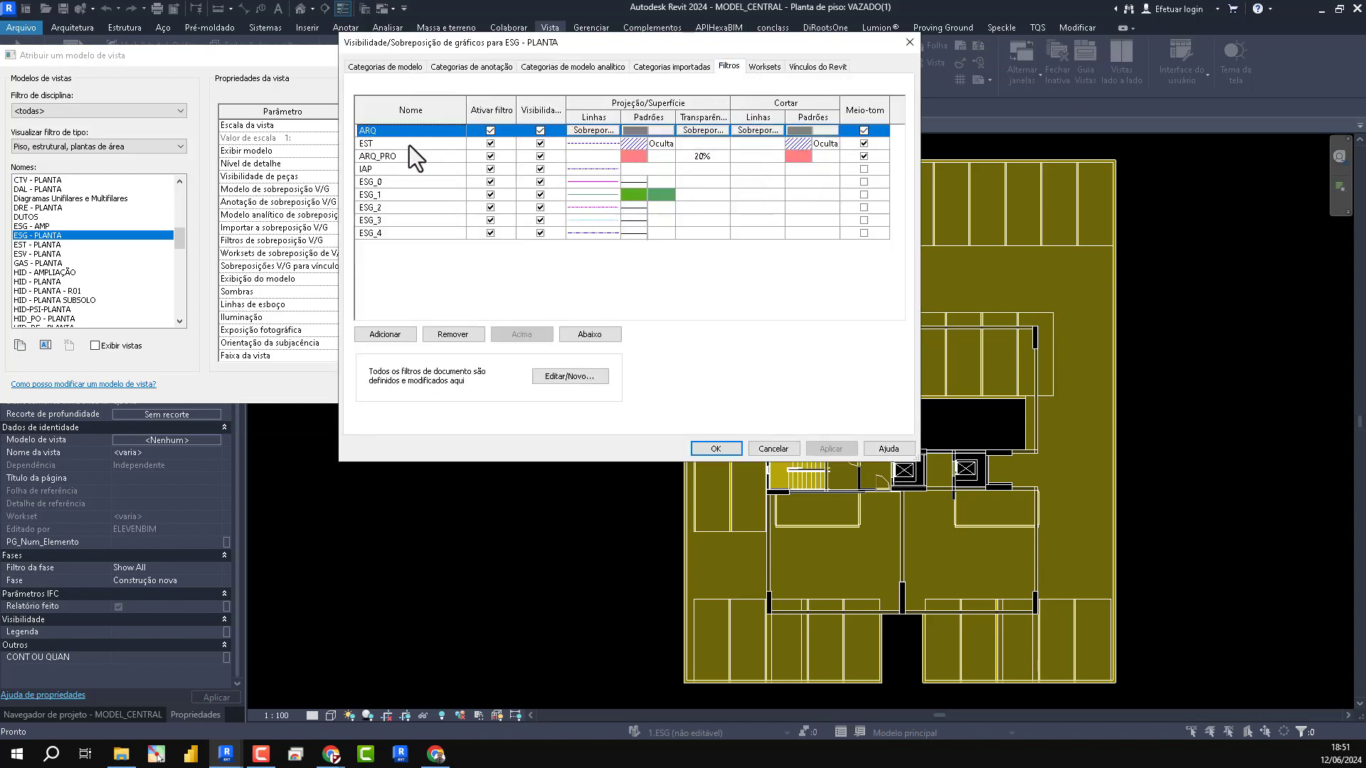
shift+click(409, 144)
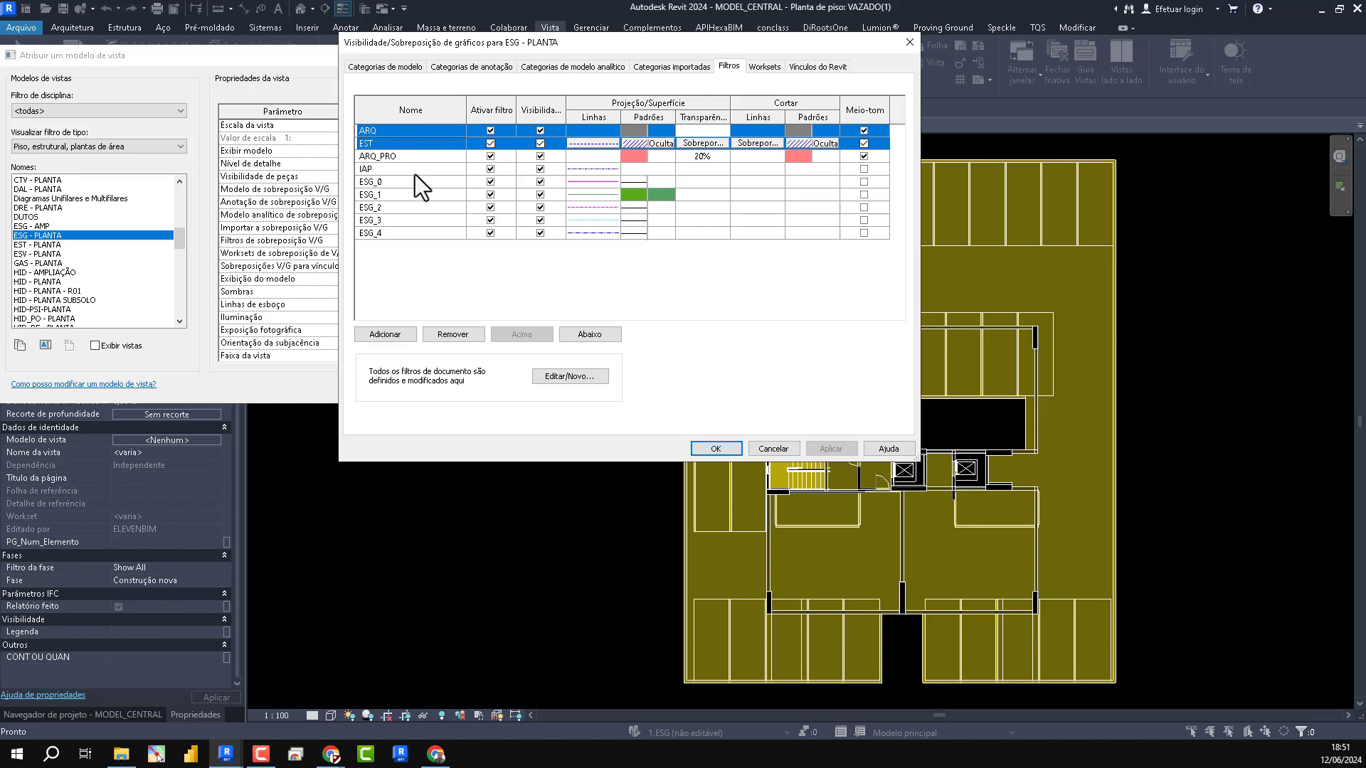
click(594, 336)
click(595, 336)
click(595, 336)
click(594, 335)
click(595, 336)
click(594, 335)
click(594, 336)
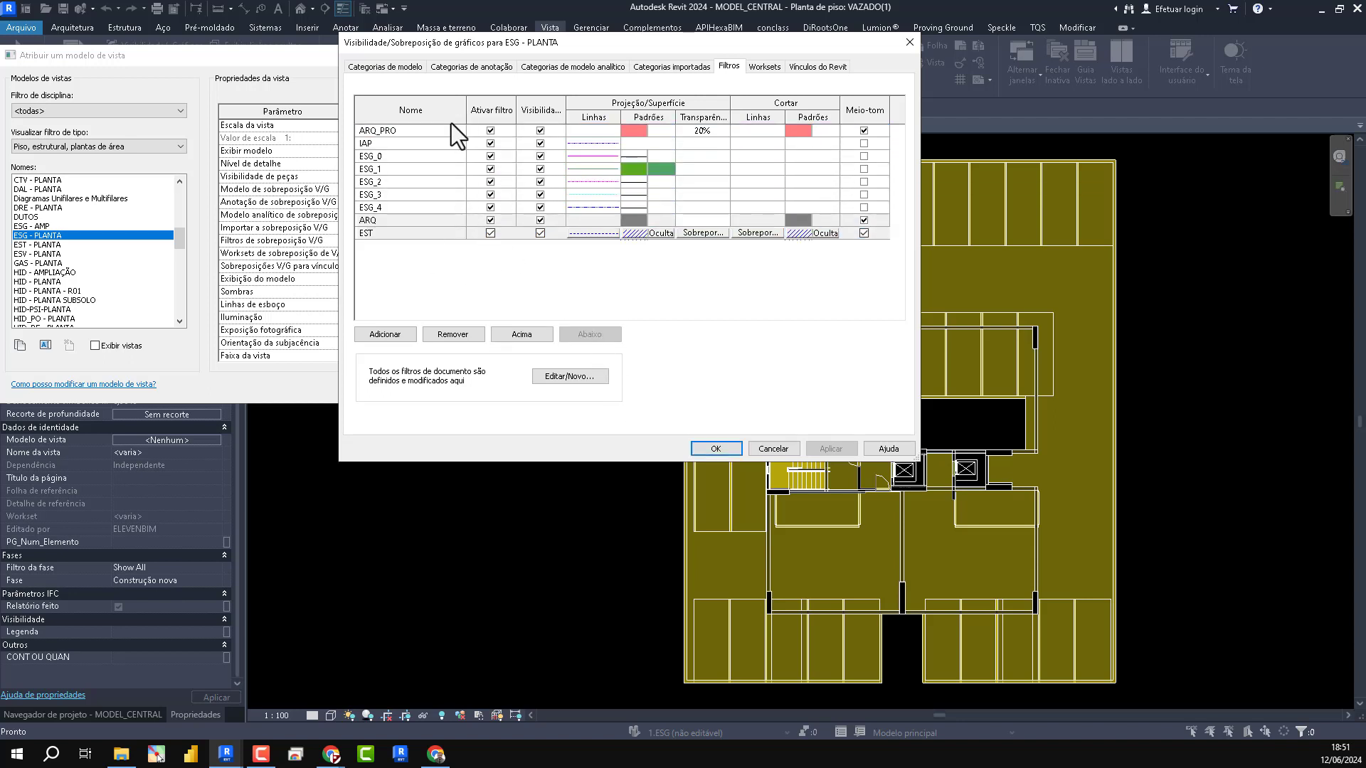
- Move the ARQ_PRO filter to the last position in the template's filter list, below EST
click(403, 131)
click(579, 336)
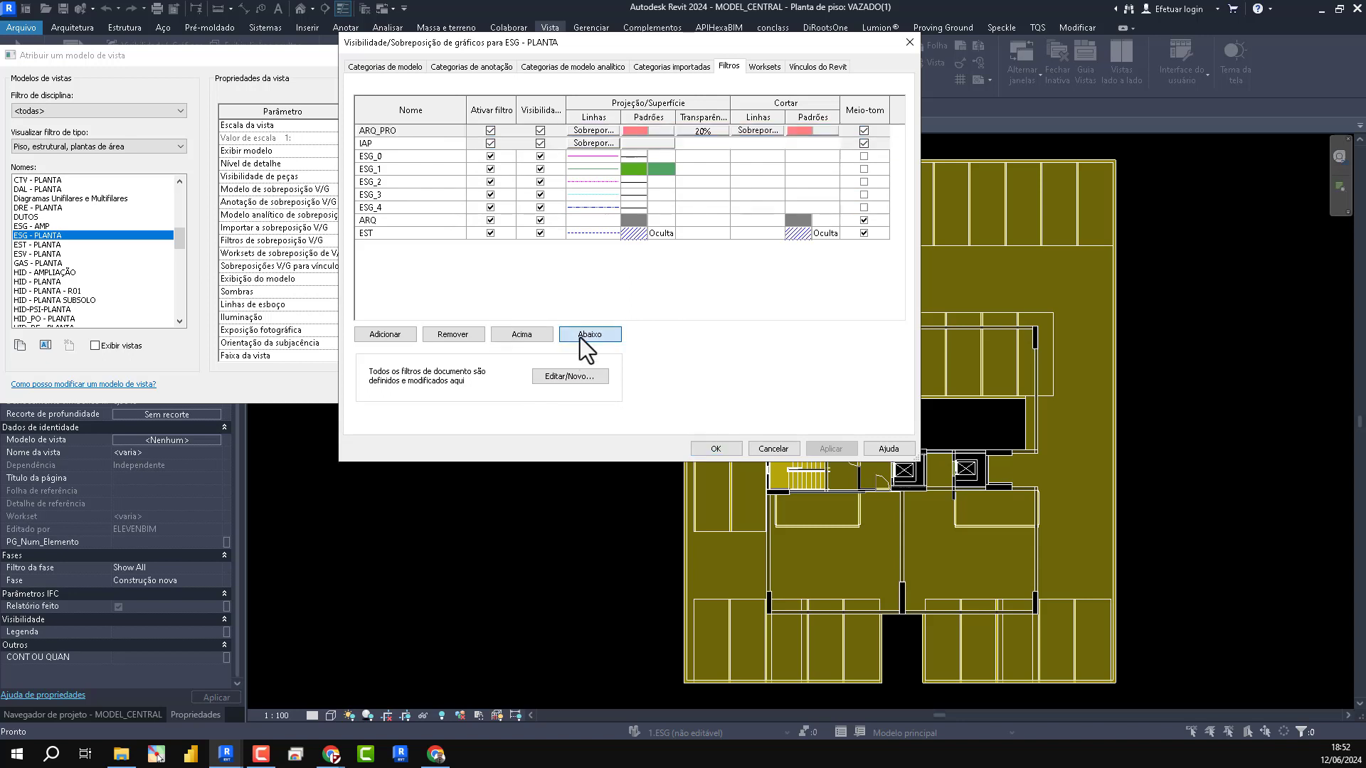
click(579, 335)
click(579, 336)
click(579, 336)
click(579, 336)
click(579, 335)
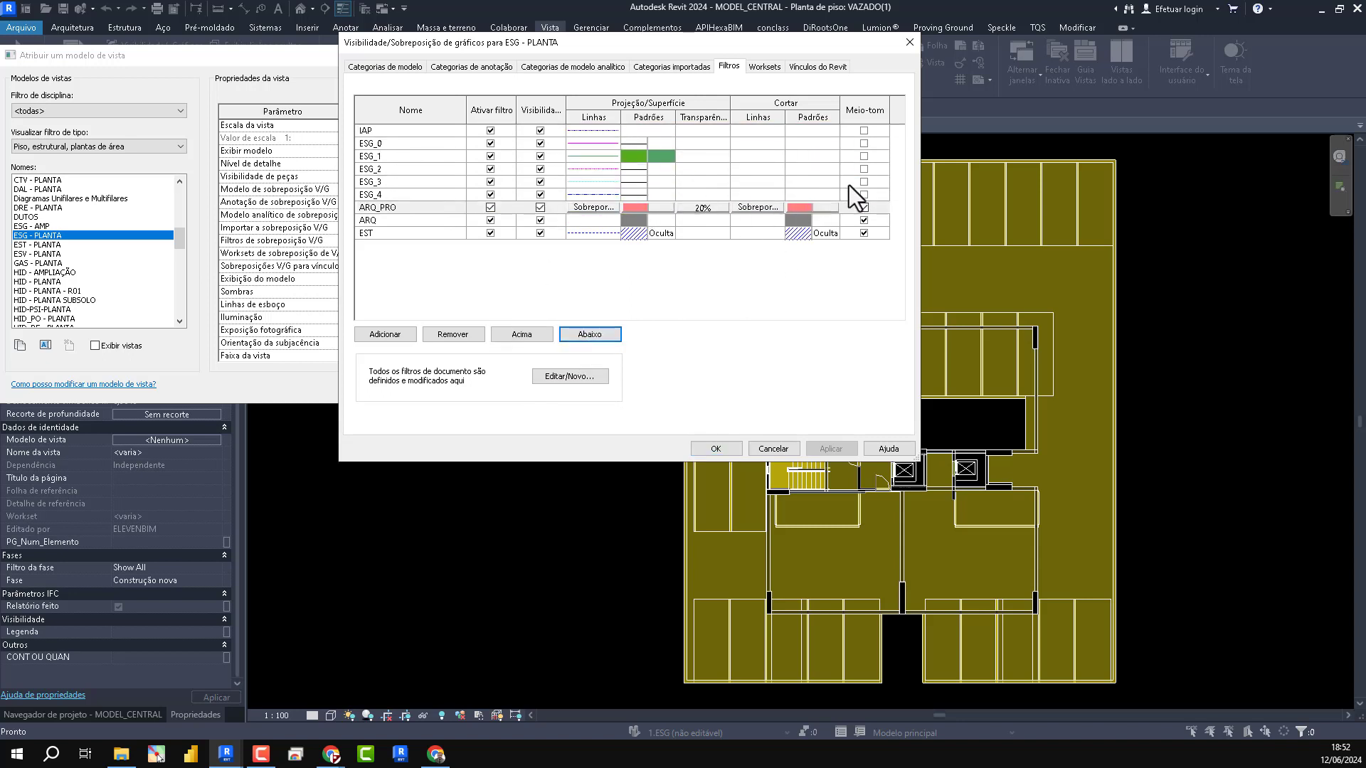
click(584, 336)
click(585, 336)
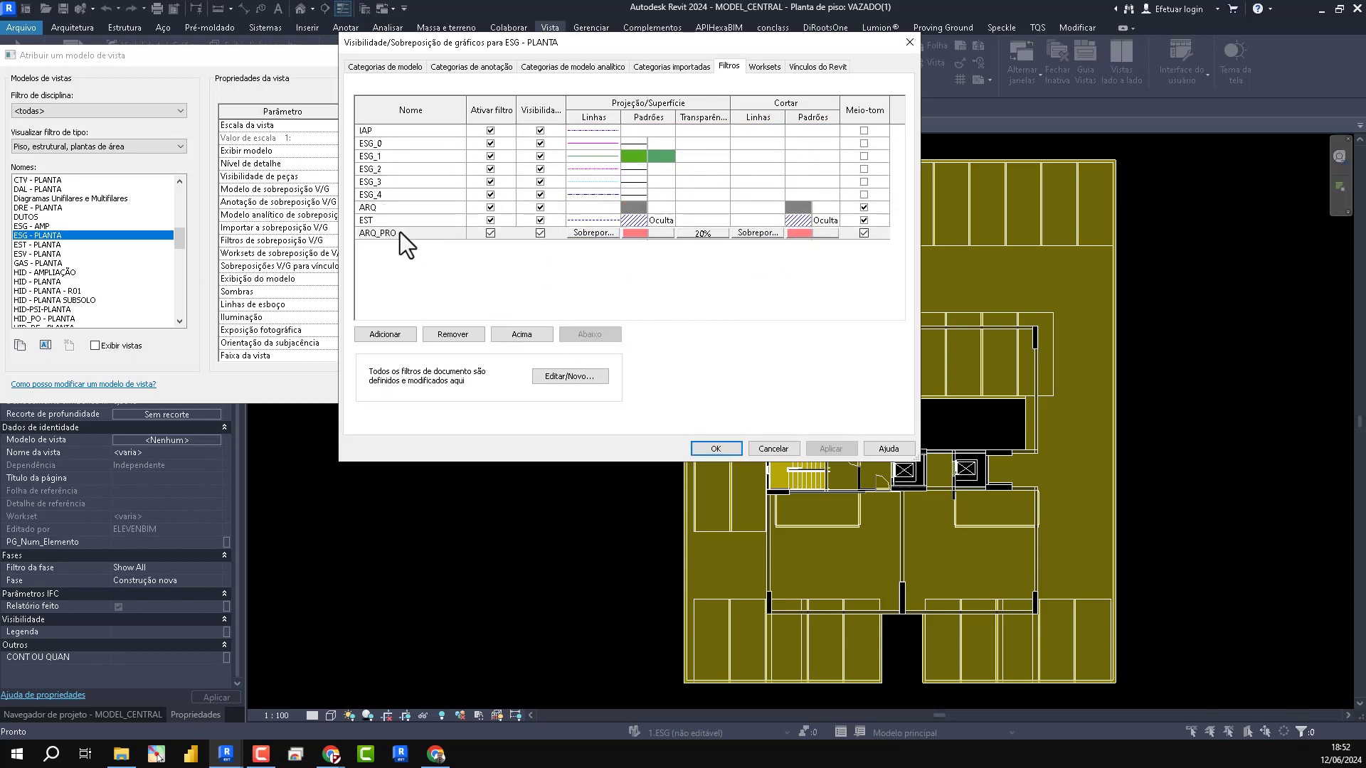
- Examine the workset rules and included categories of the ARQ and ARQ_PRO filters, leaving their definitions unedited
click(394, 208)
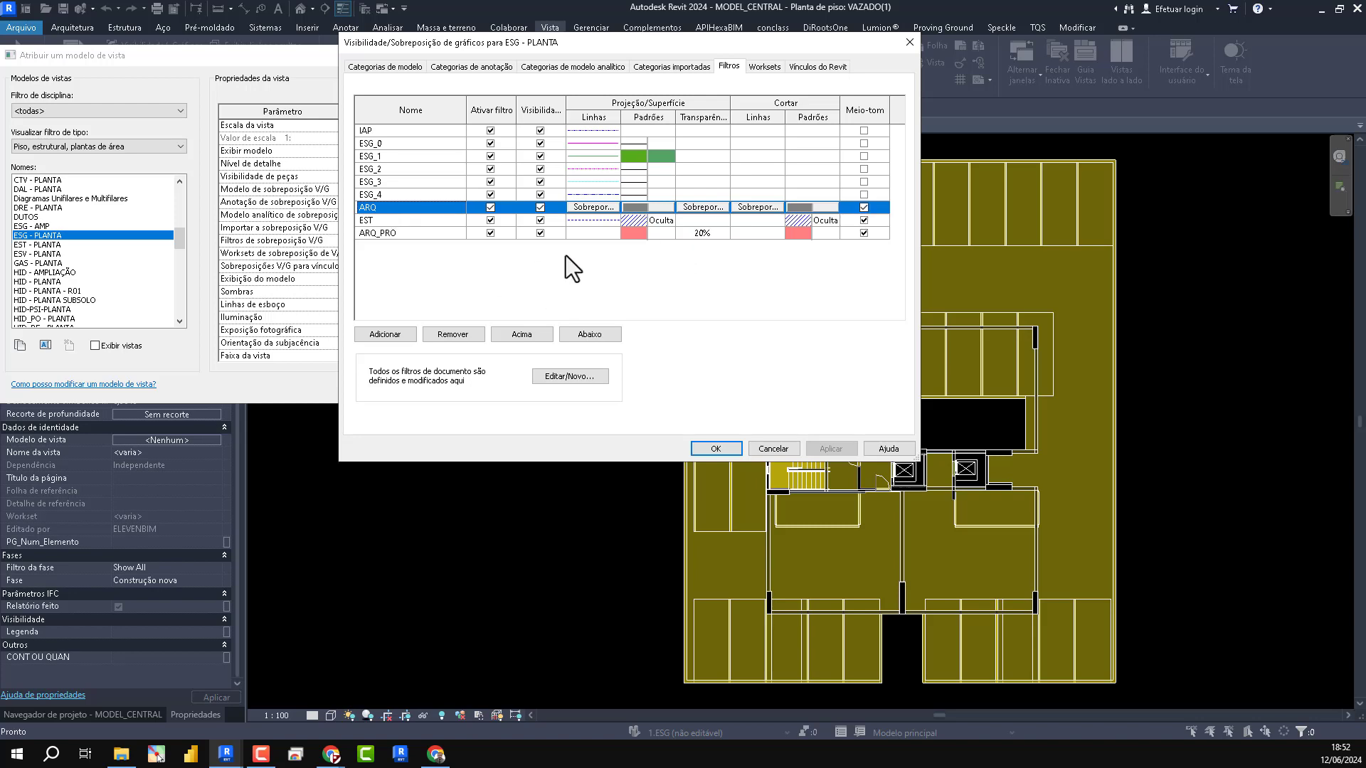
click(582, 377)
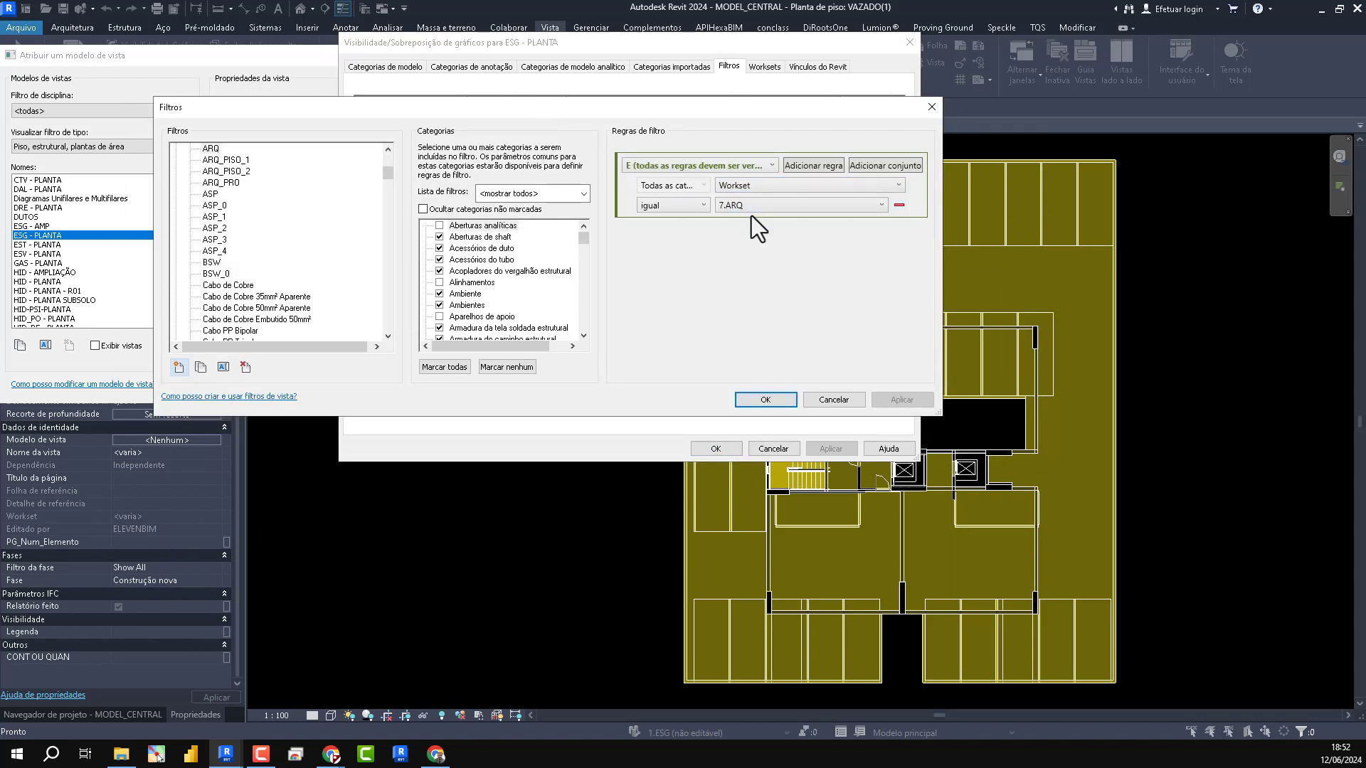
drag(584, 232, 583, 340)
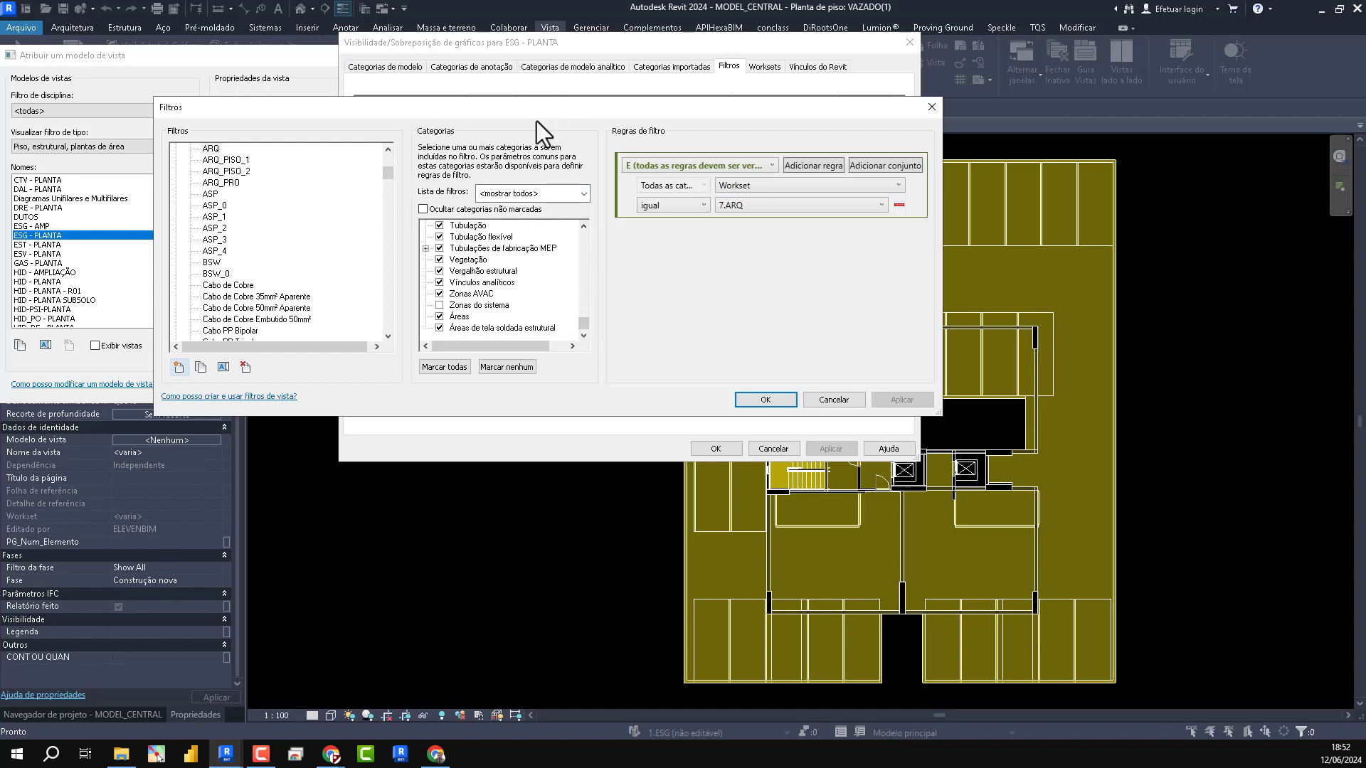
click(235, 183)
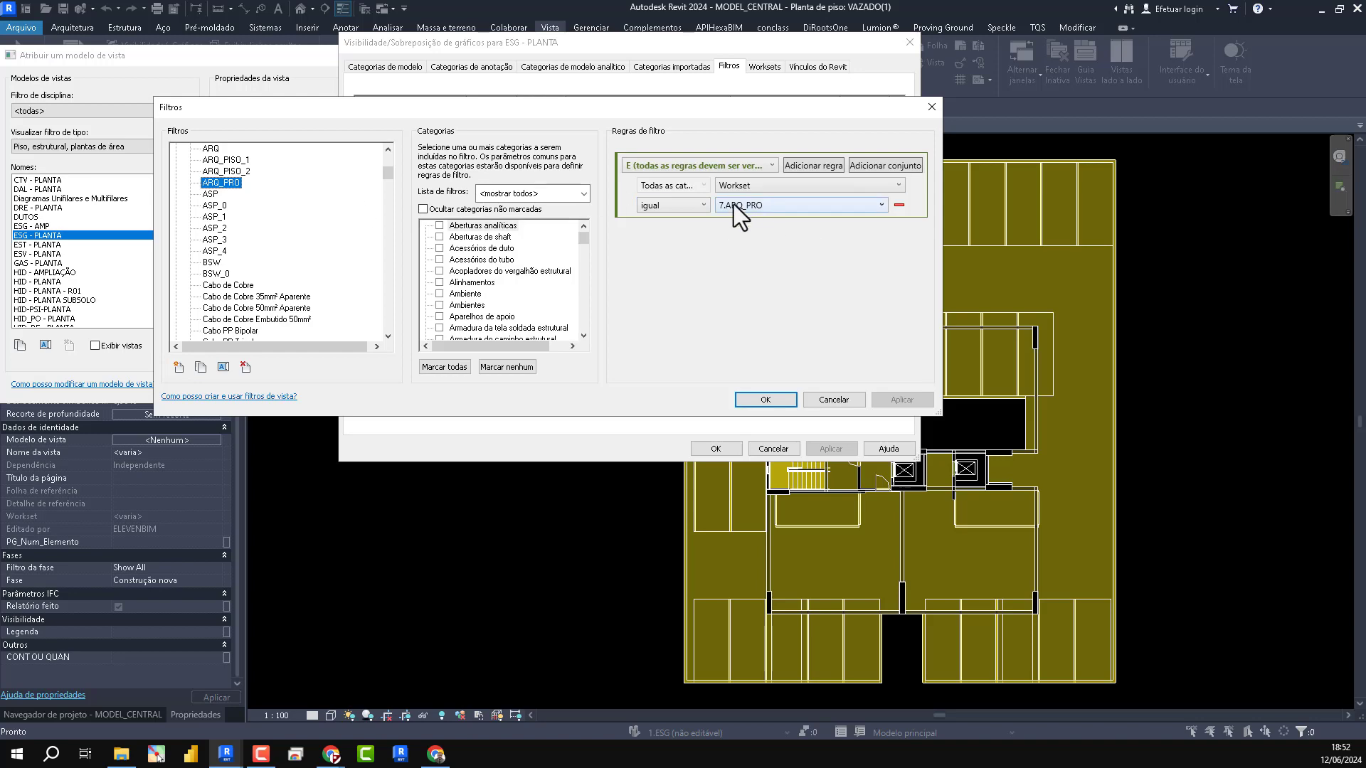
drag(583, 236, 579, 302)
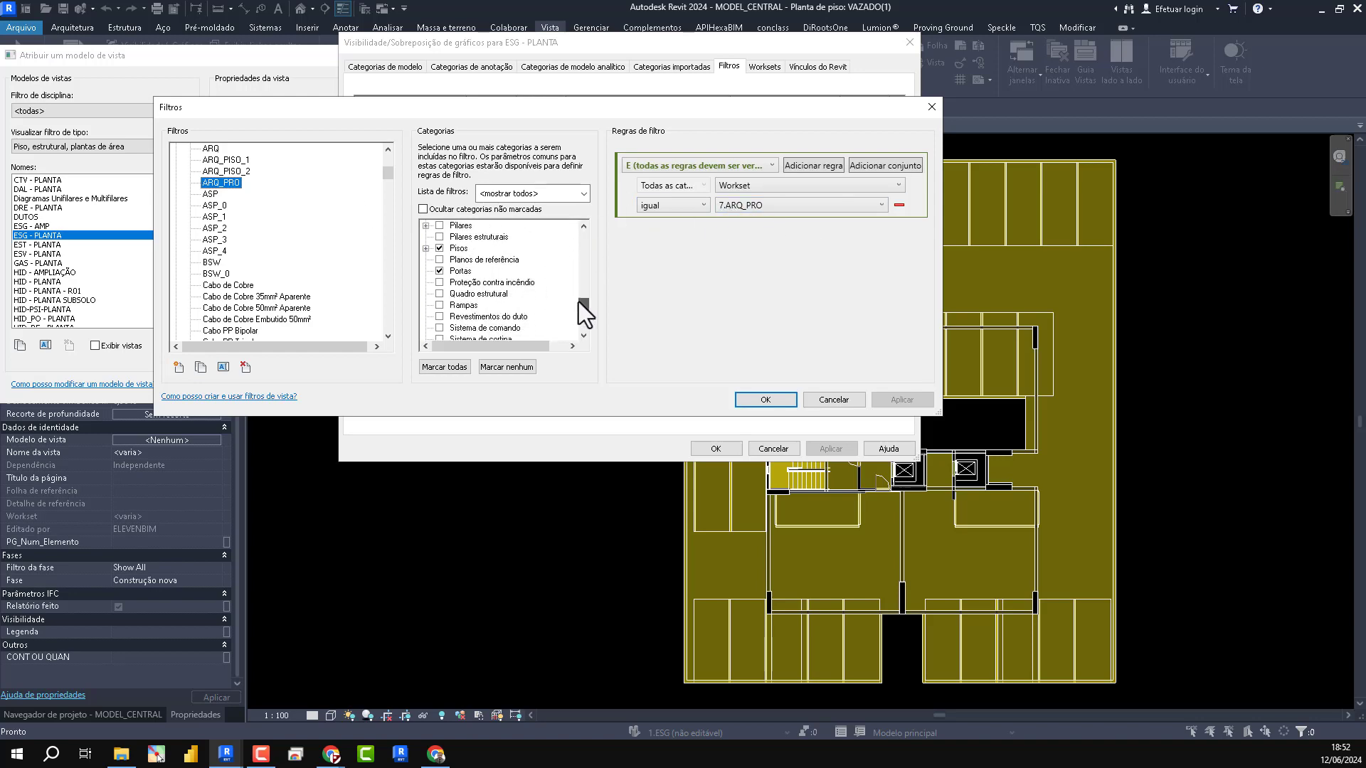
click(932, 107)
- Accept the new filter order, assign the ESG - PLANTA template to the selected floor plans, and return to the project browser
click(716, 448)
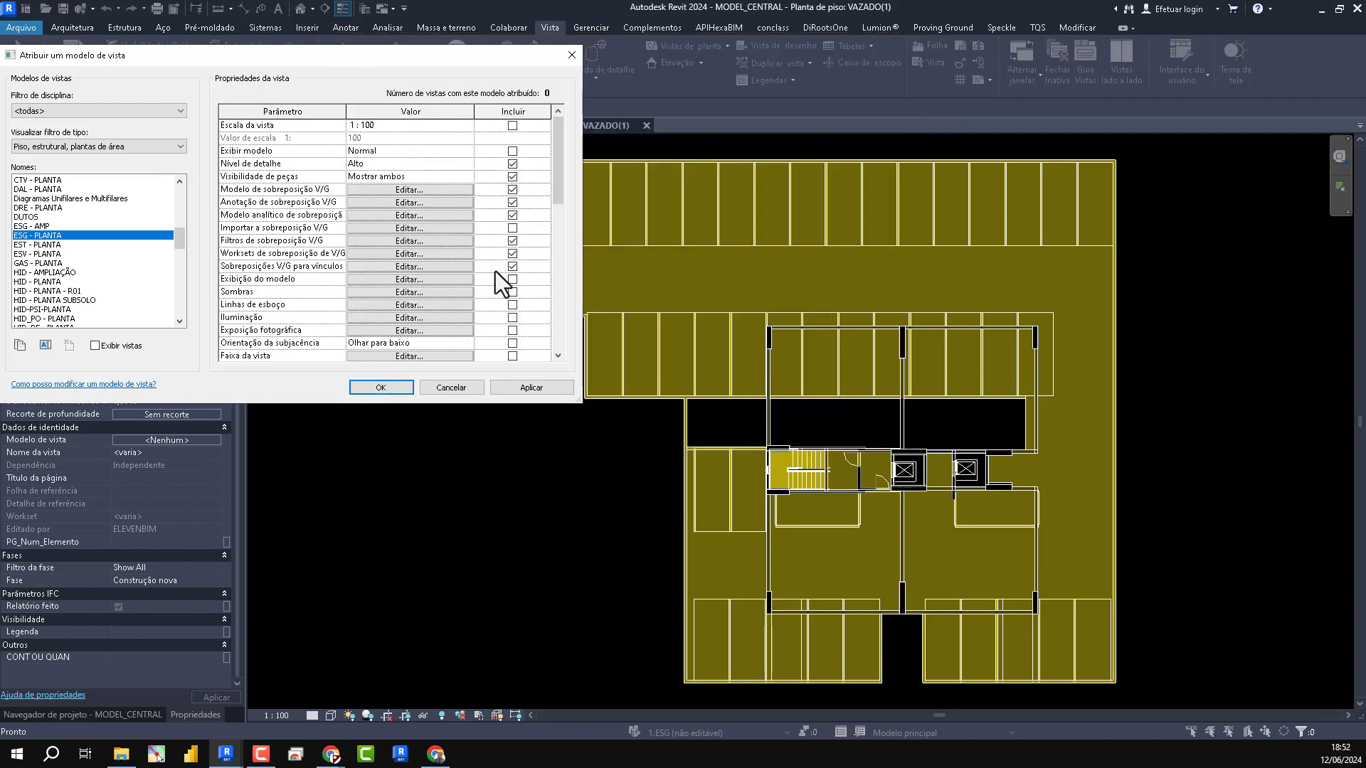
click(535, 388)
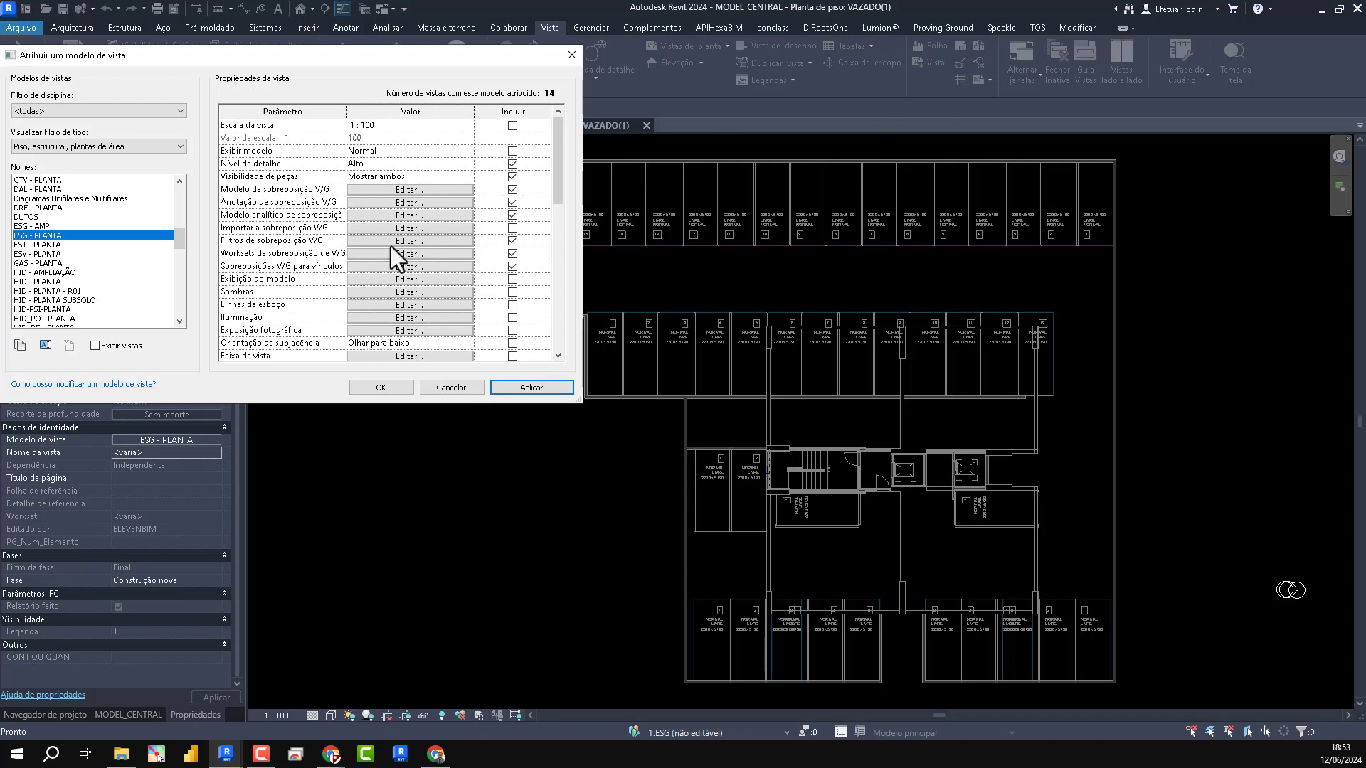
scroll(441, 188, down, 3)
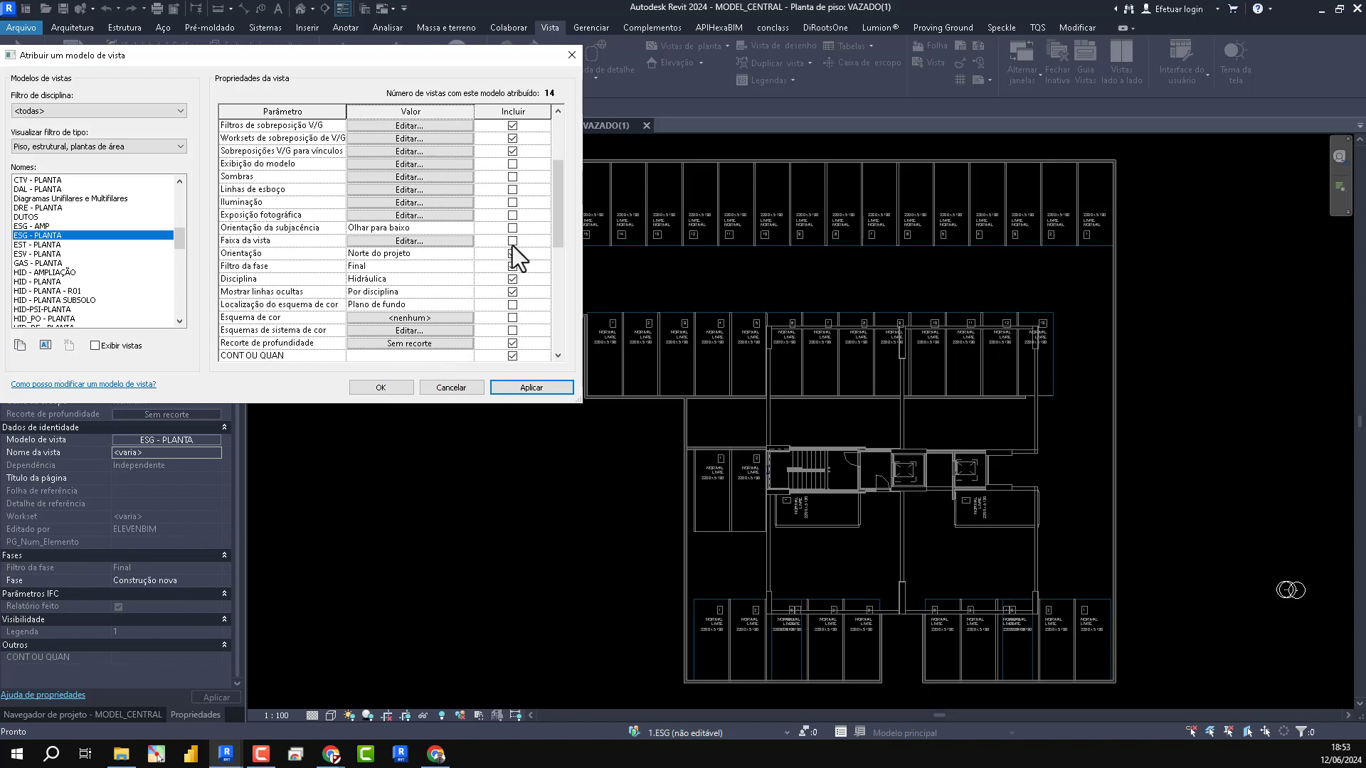
click(381, 388)
click(82, 714)
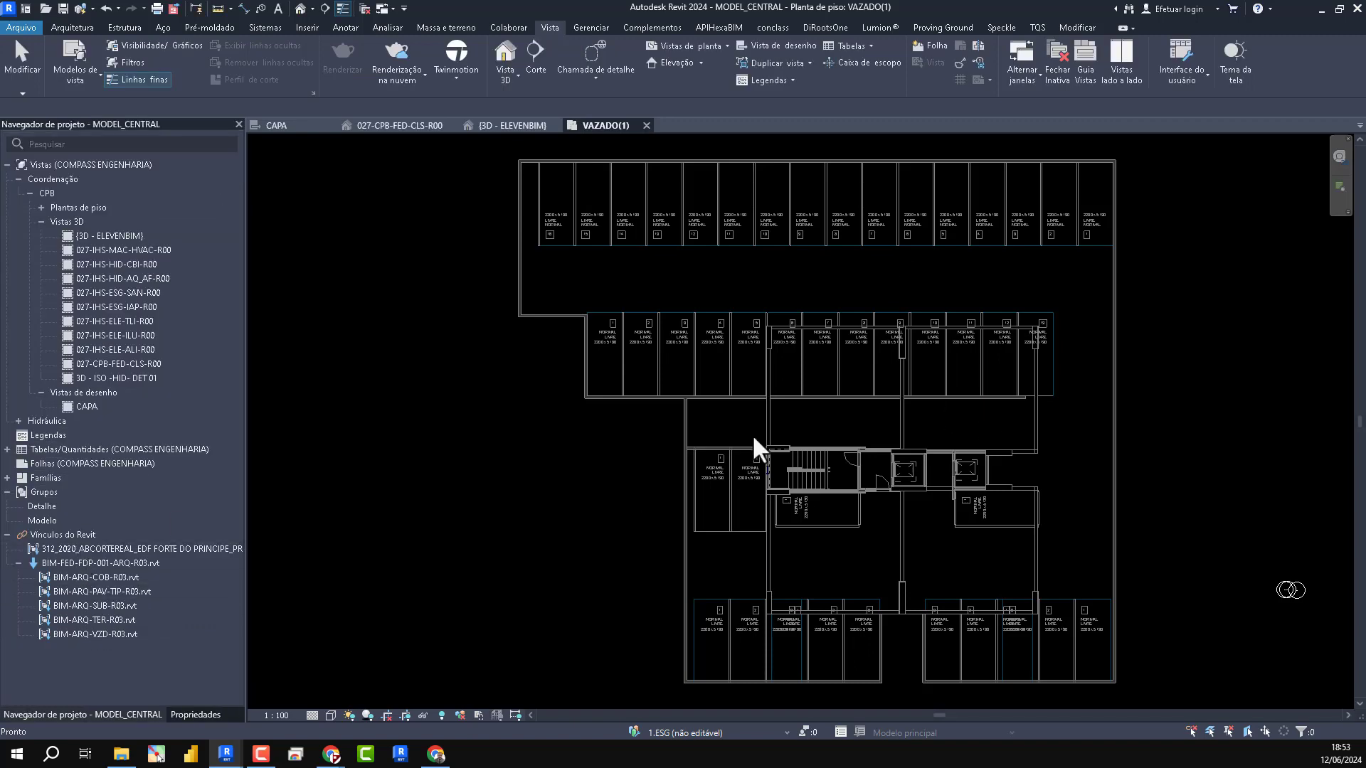
- Draw a horizontal section across the whole VAZADO(1) plan, passing through the stair and elevator core
click(321, 9)
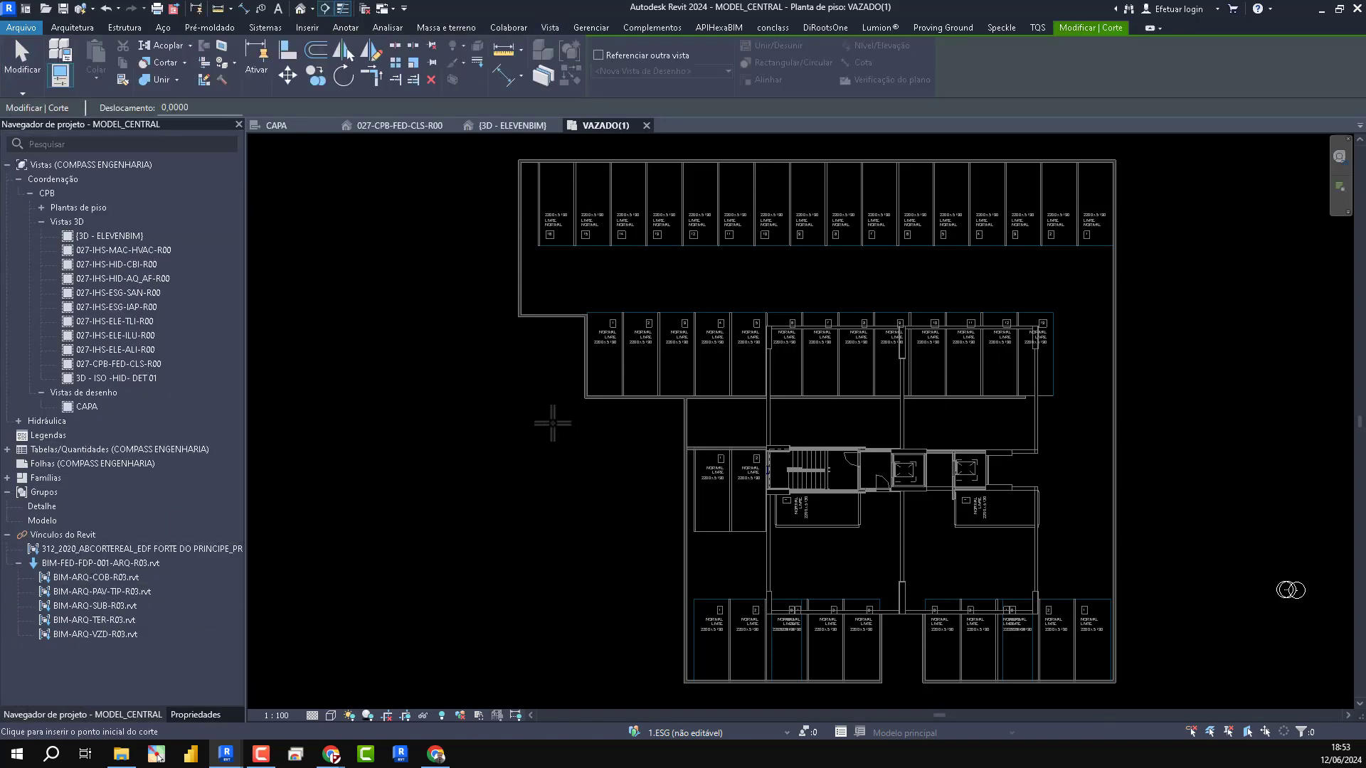
click(563, 479)
click(1165, 478)
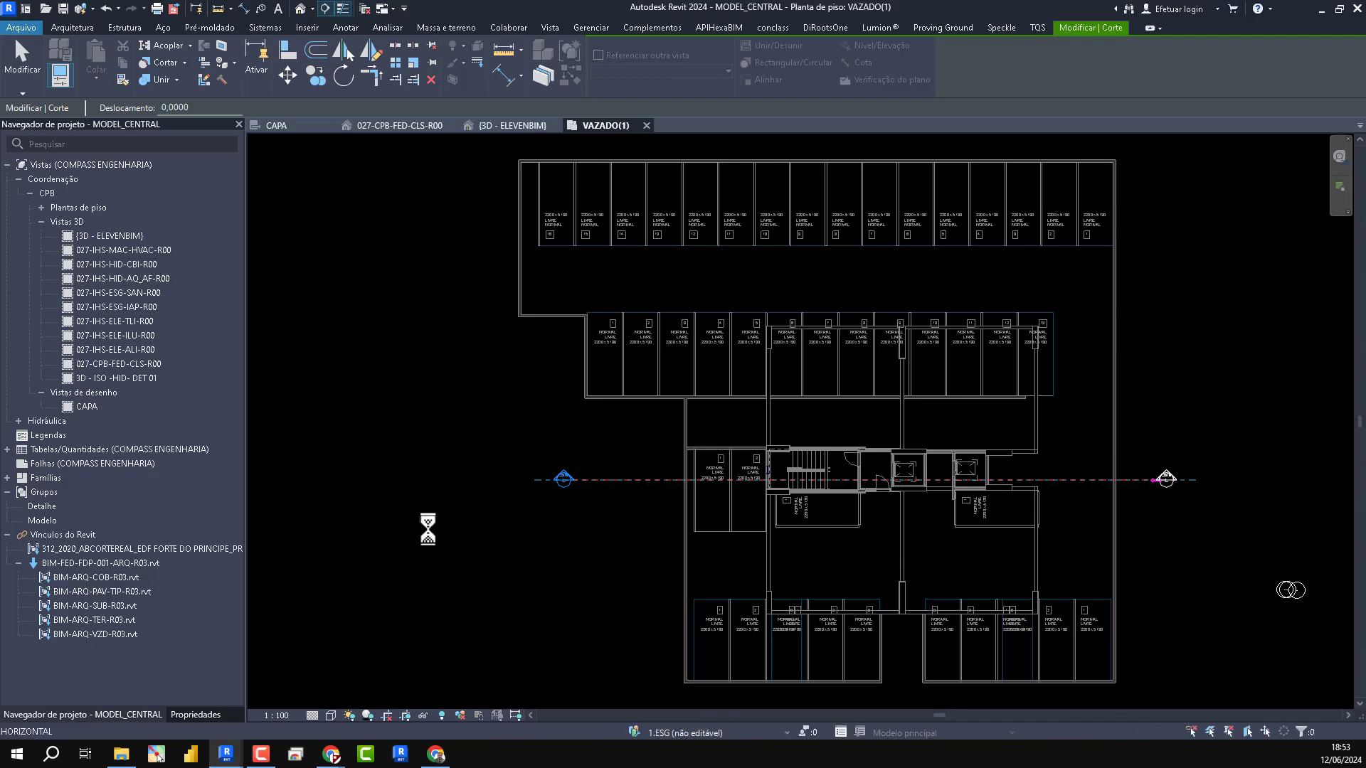
scroll(911, 485, up, 3)
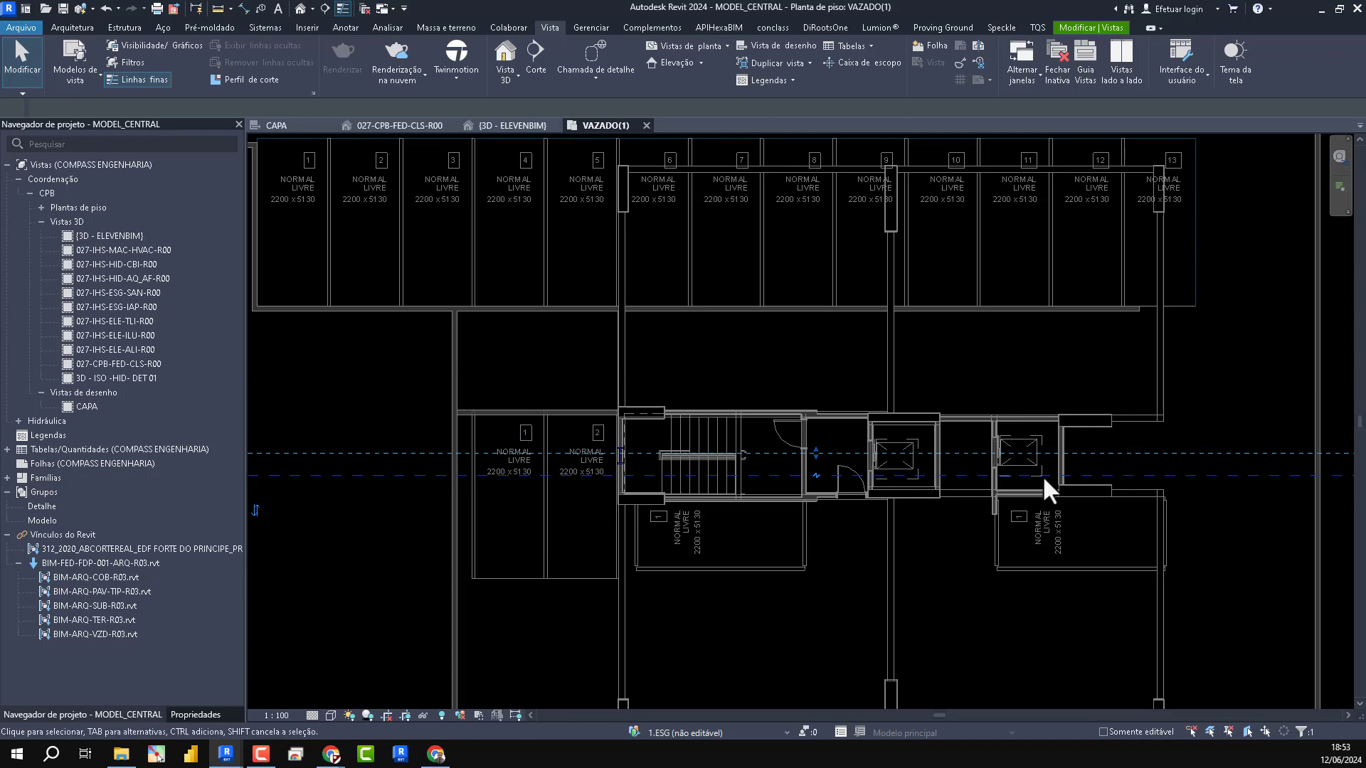
scroll(1067, 478, down, 3)
key(Escape)
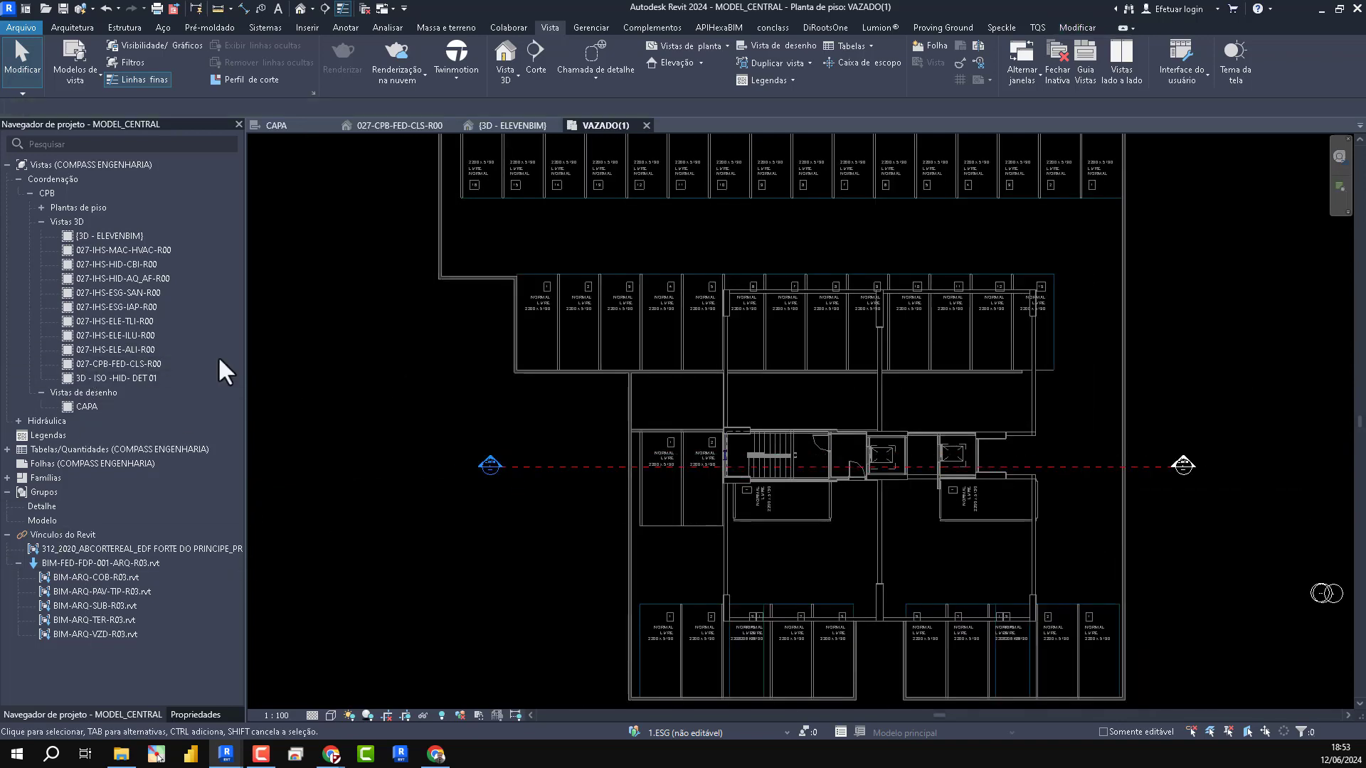
- List the ESG floor plans under the Hidráulica discipline and open the 1º PAV. TIPO(1) plan around the stair and elevator core
click(18, 420)
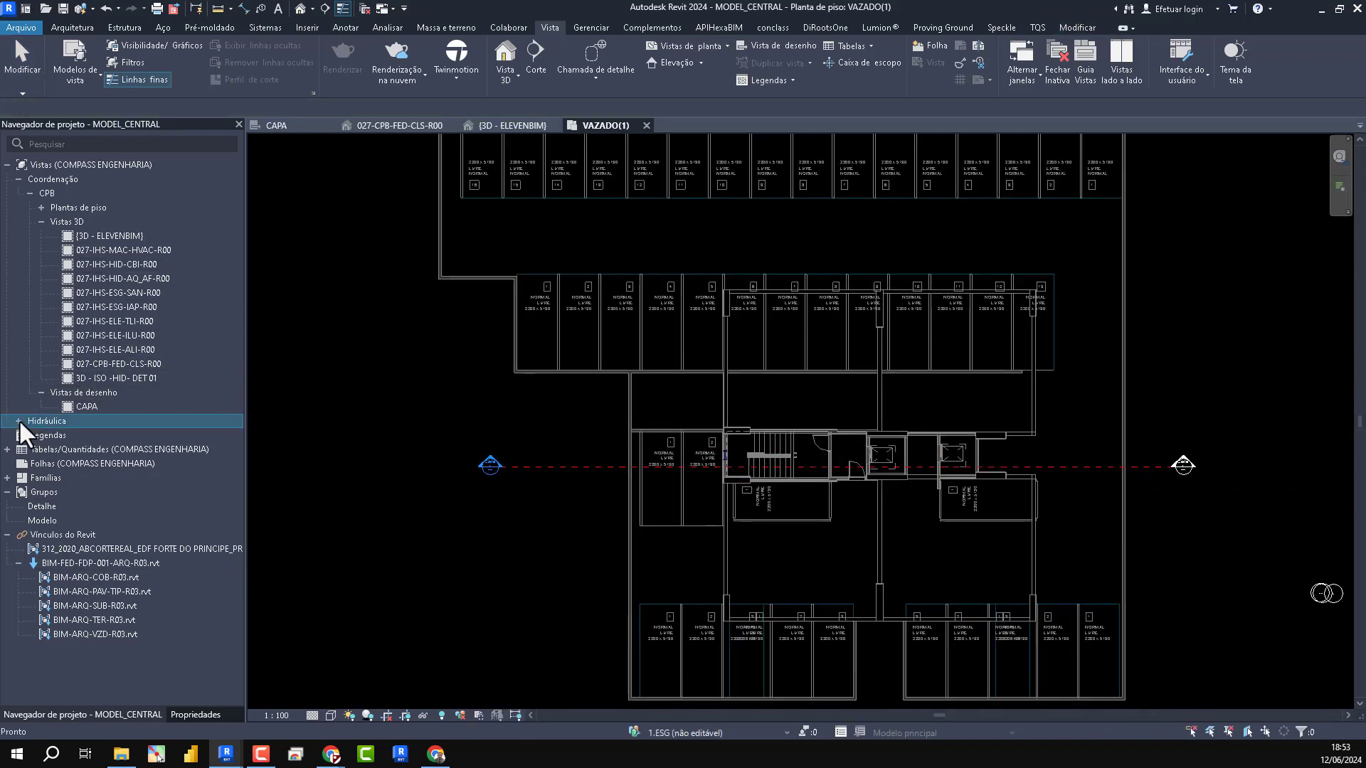
click(30, 435)
click(42, 448)
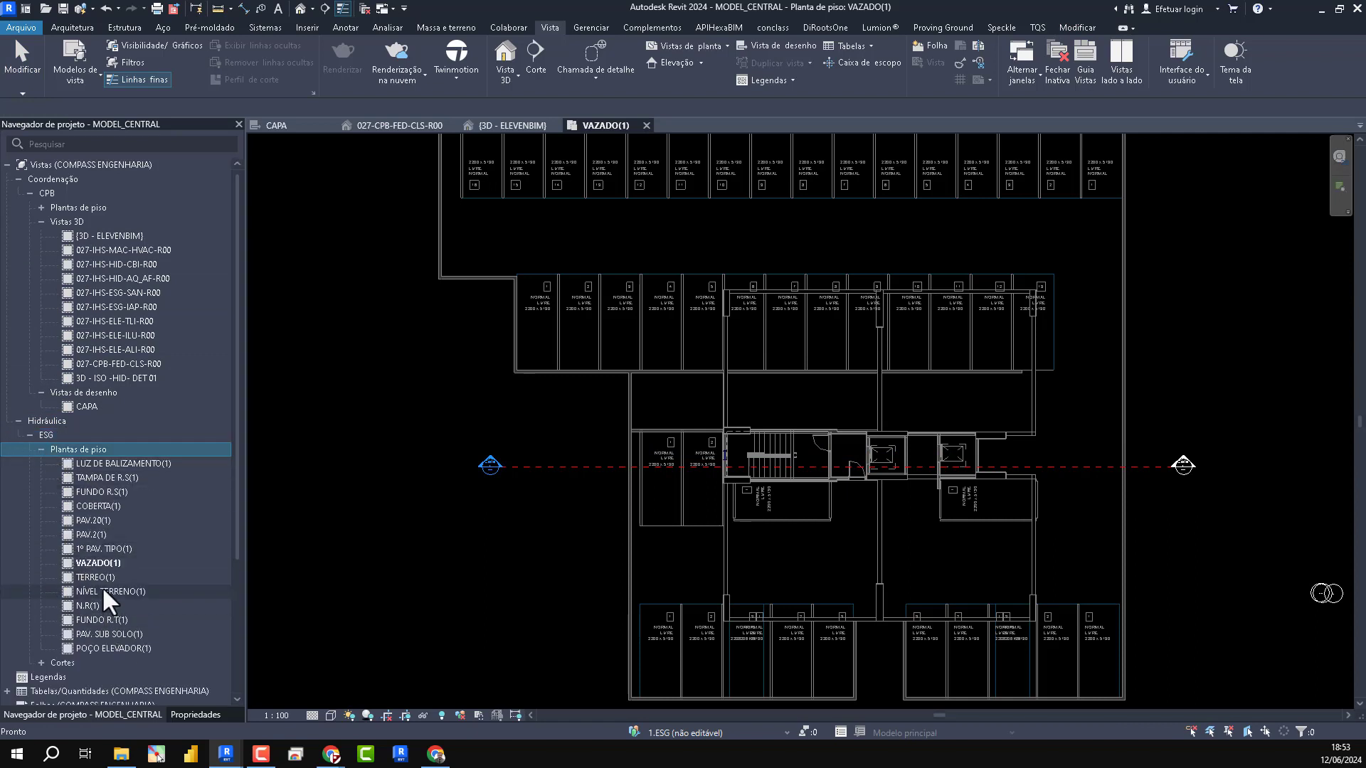
click(115, 548)
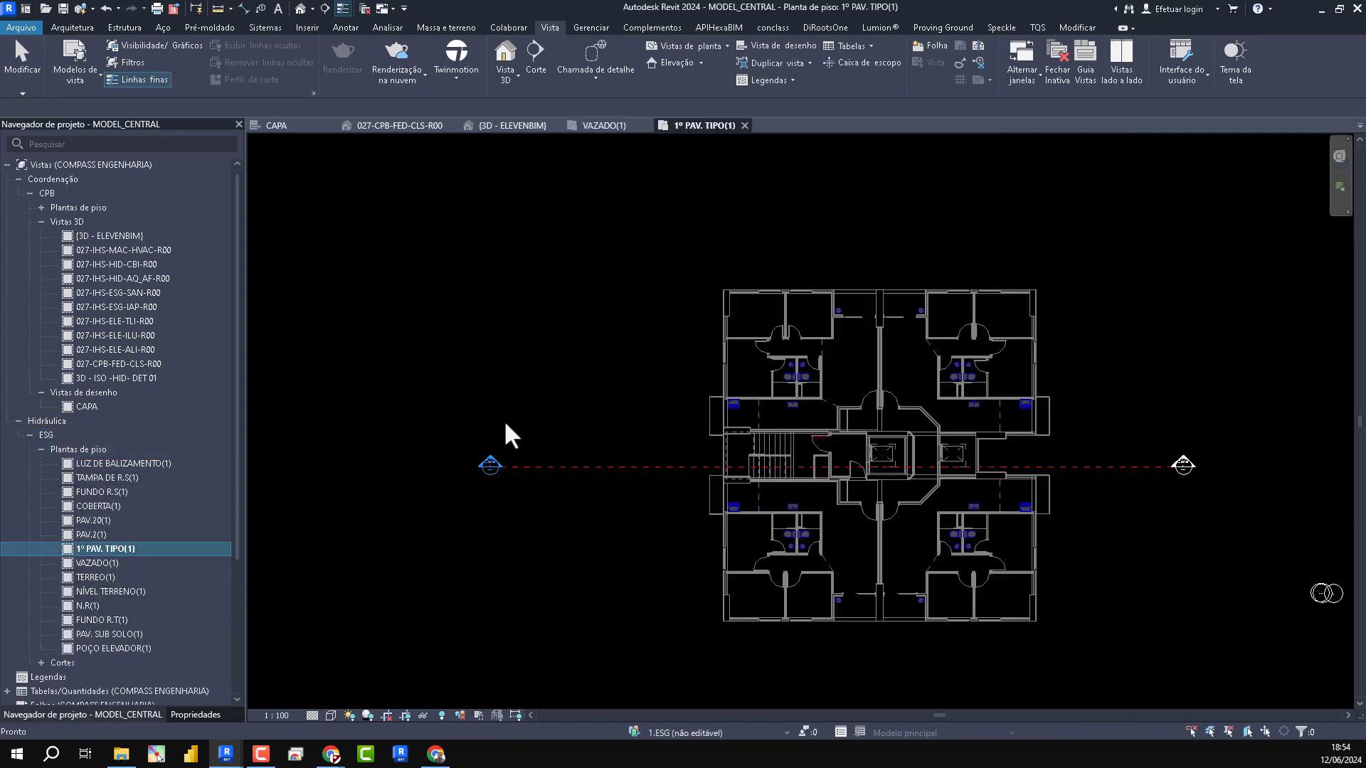
scroll(847, 503, up, 4)
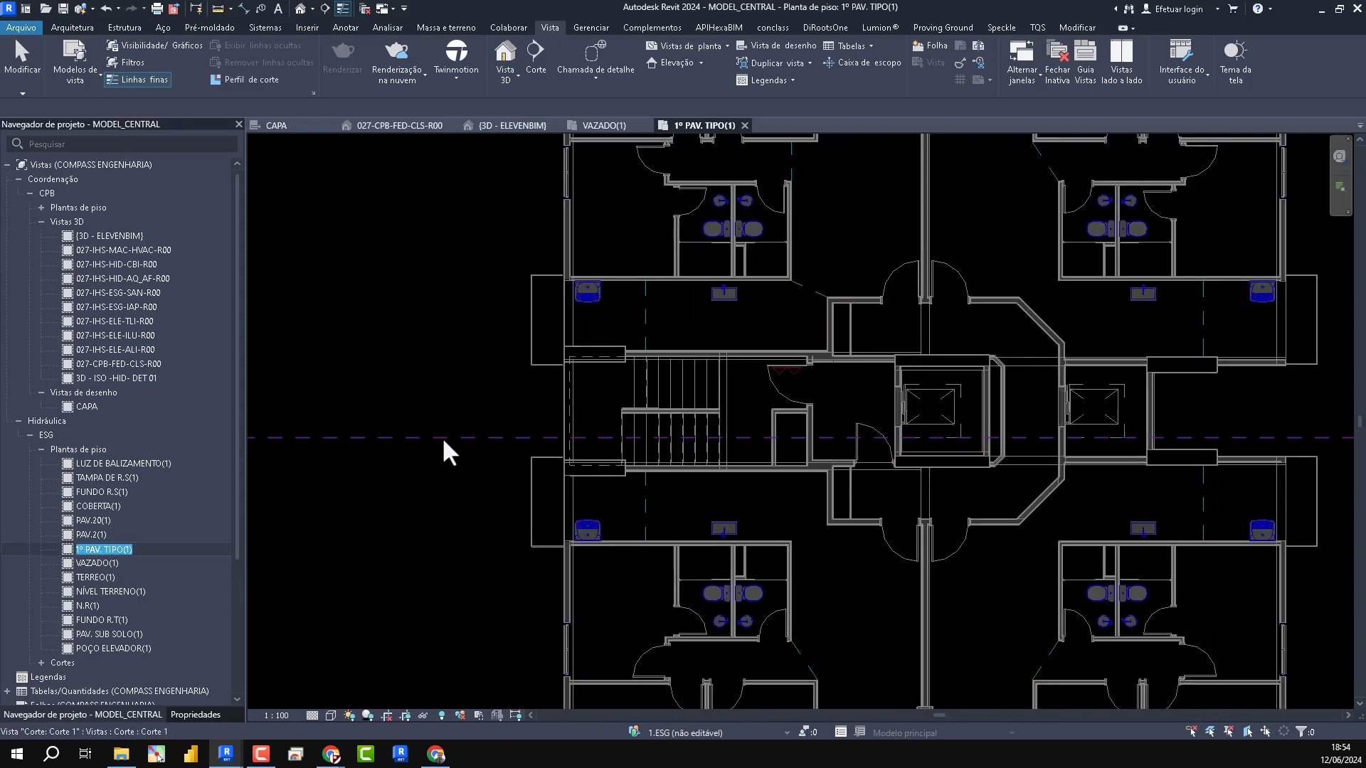
- Move the horizontal section line from the stair core down so it crosses the bathrooms of the lower apartments
scroll(792, 411, down, 2)
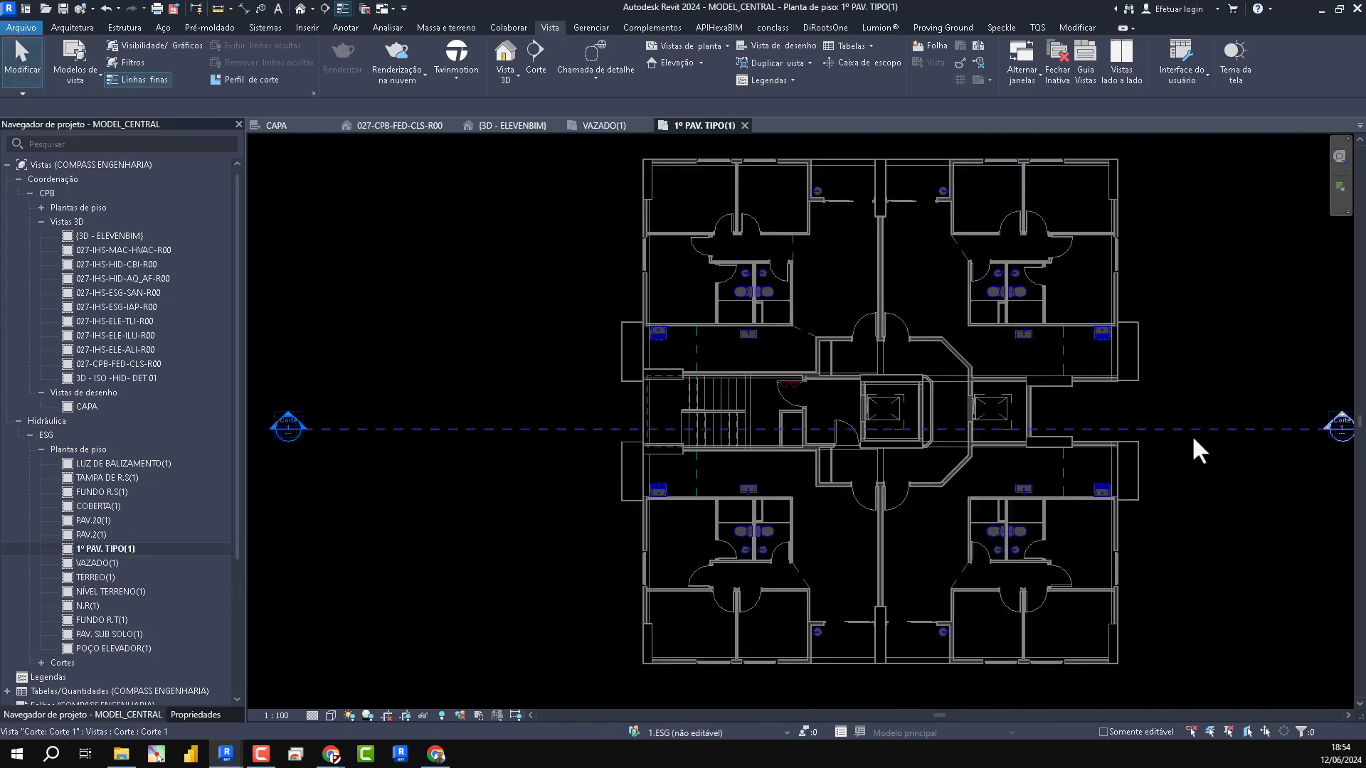
click(1220, 429)
drag(1221, 429, 1220, 517)
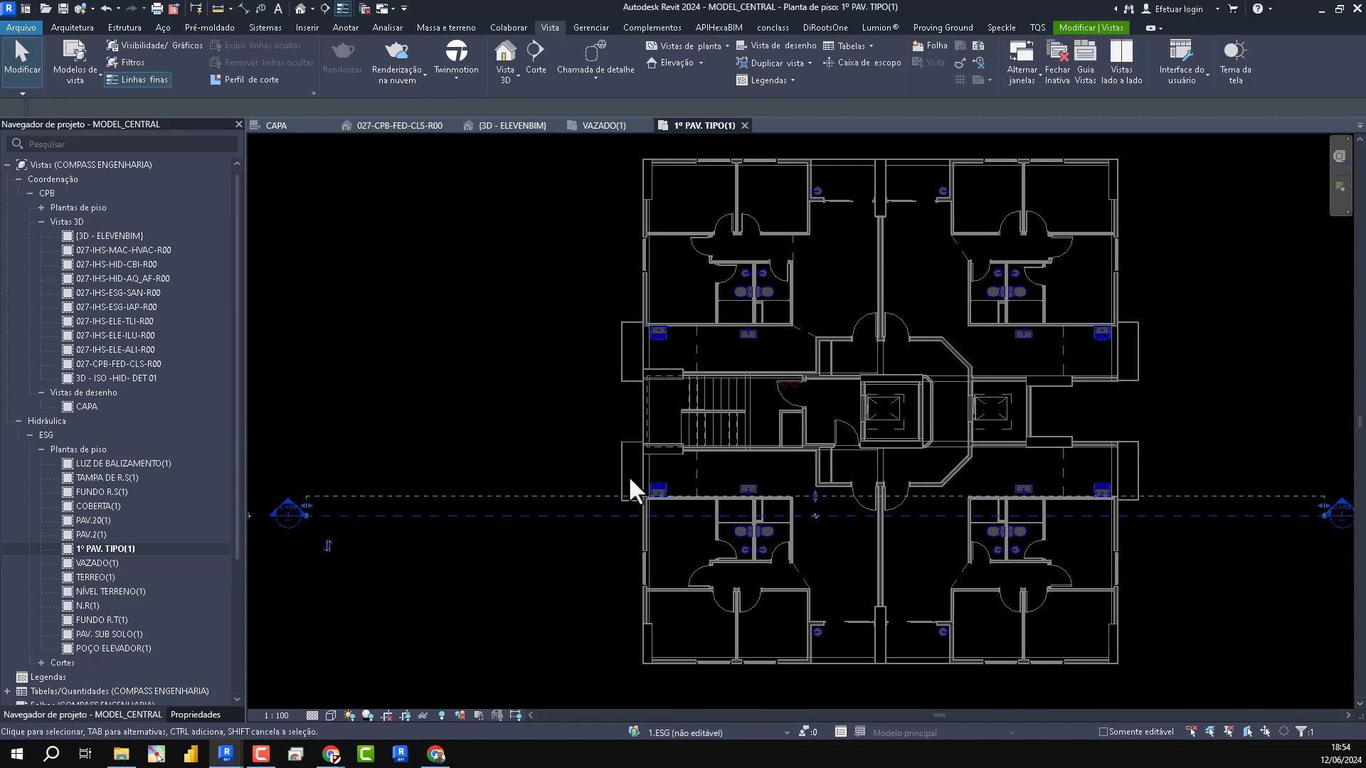
scroll(713, 517, up, 8)
drag(1001, 513, 1003, 549)
scroll(1000, 440, down, 9)
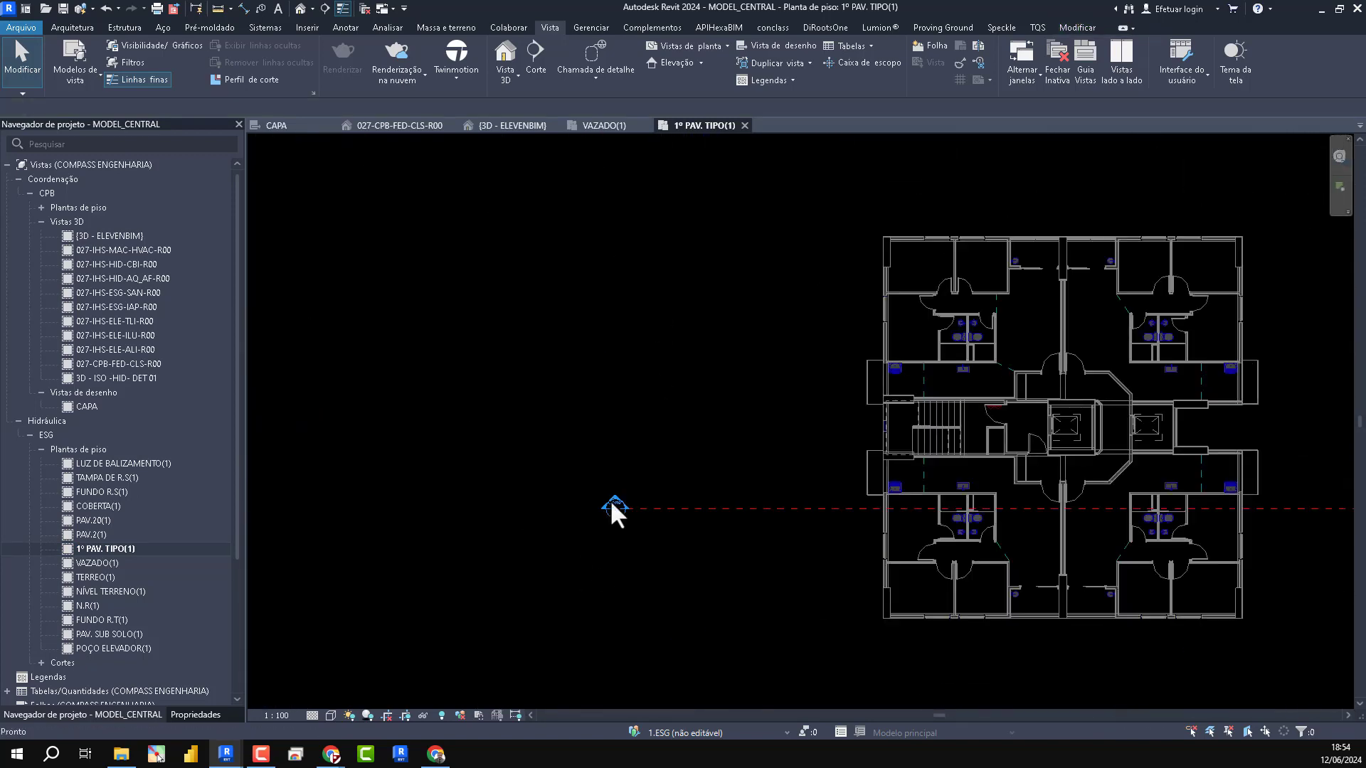
- Open the section view from its marker and close the CAPA, 027-CPB-FED-CLS-R00, {3D - ELEVENBIM} and VAZADO(1) views
double_click(616, 505)
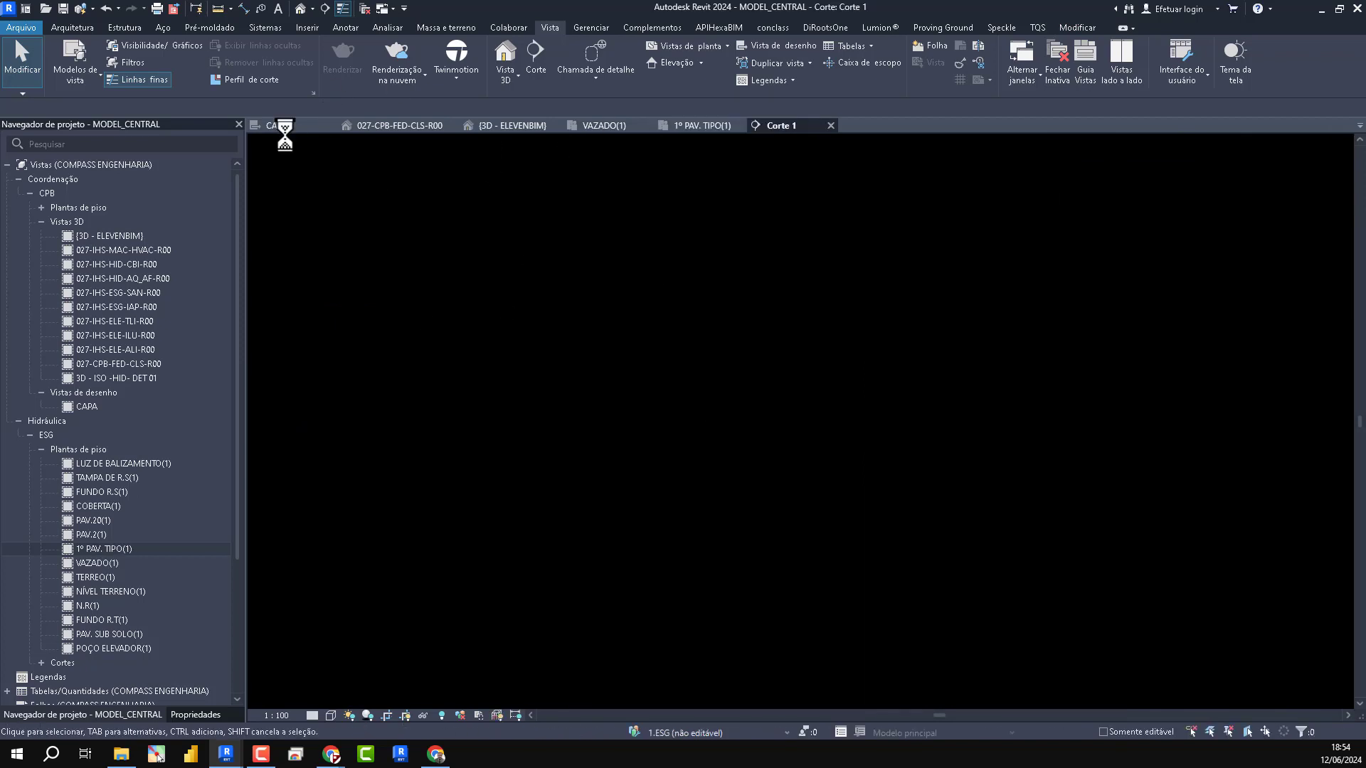
click(312, 125)
middle_click(313, 125)
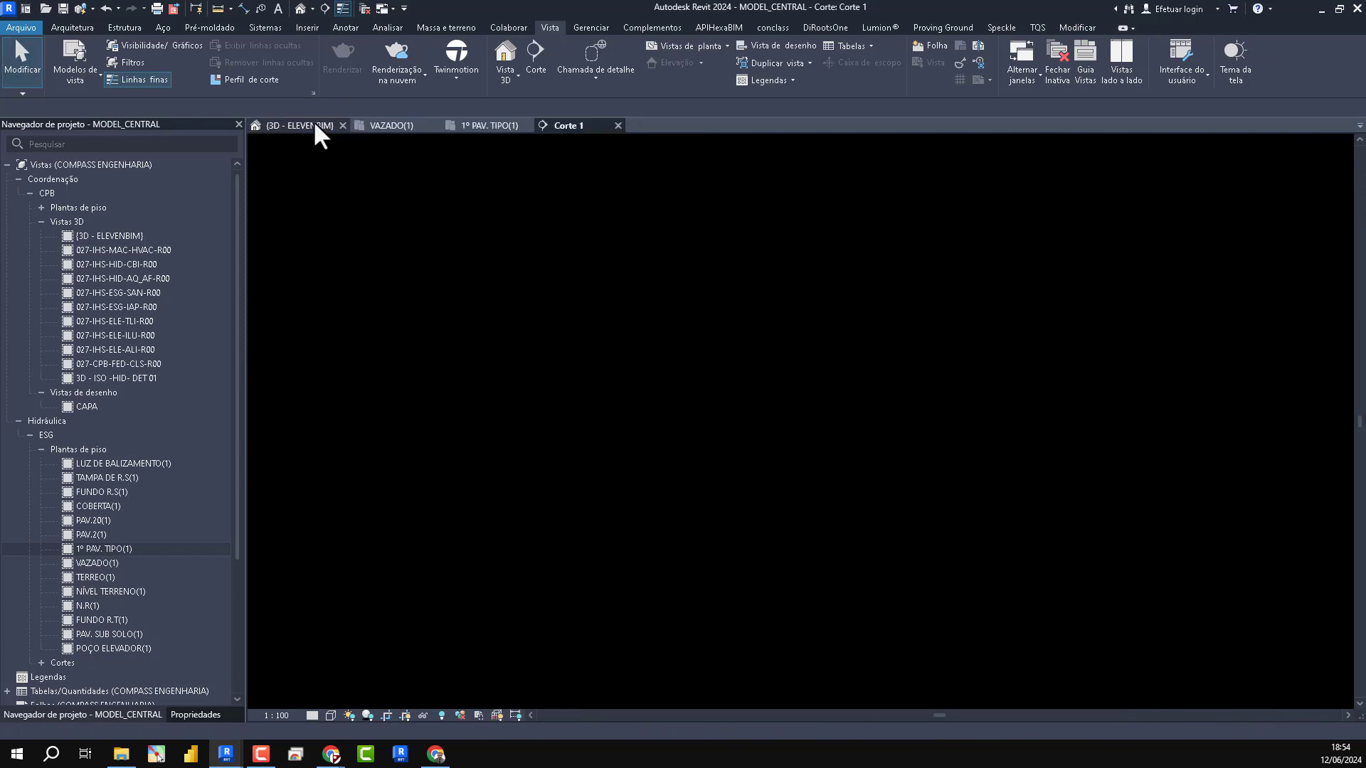
middle_click(313, 126)
middle_click(313, 125)
- Examine the section from the typical storeys to the basement, comparing the linked structural slabs with the architectural floors
scroll(839, 611, up, 2)
scroll(842, 613, up, 10)
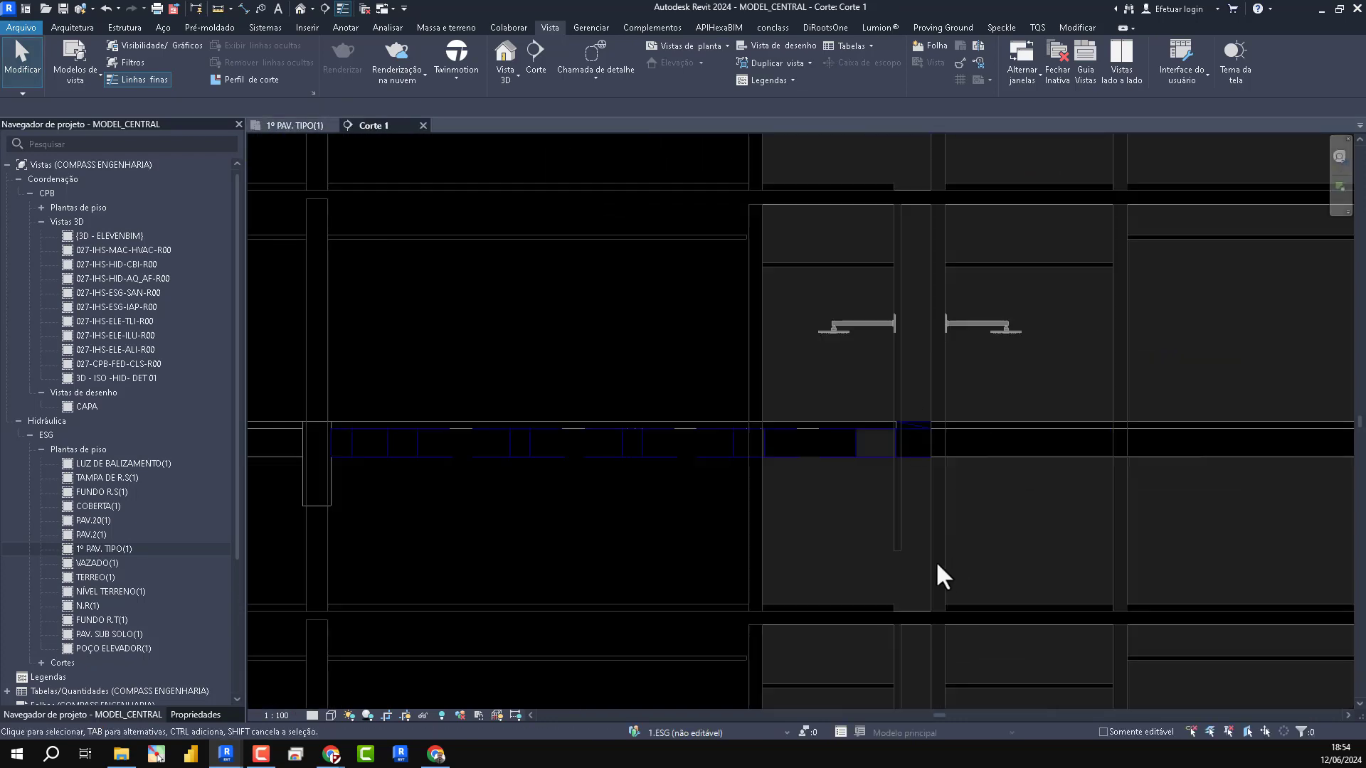
scroll(824, 629, down, 5)
scroll(823, 406, down, 3)
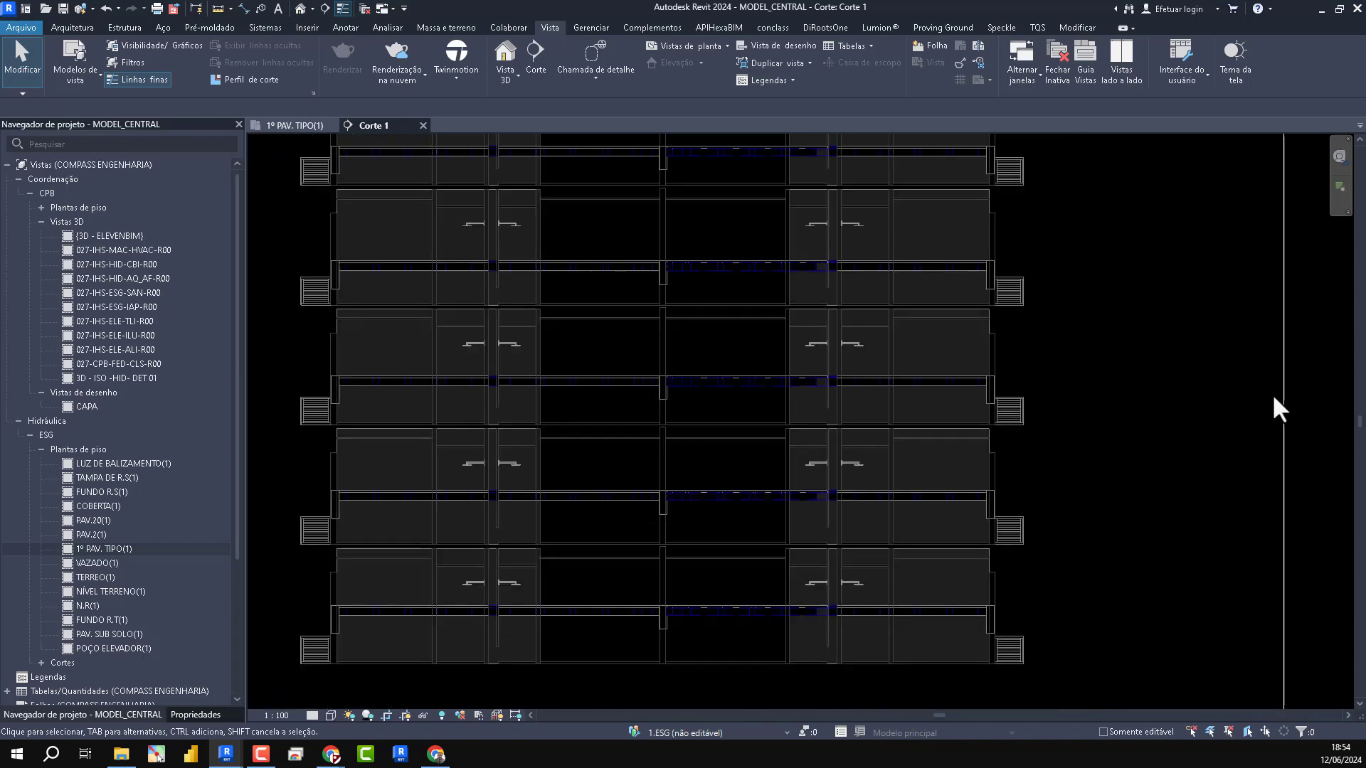
scroll(1110, 394, down, 3)
middle_drag(1123, 404, 1090, 380)
scroll(1029, 280, down, 3)
scroll(669, 500, down, 2)
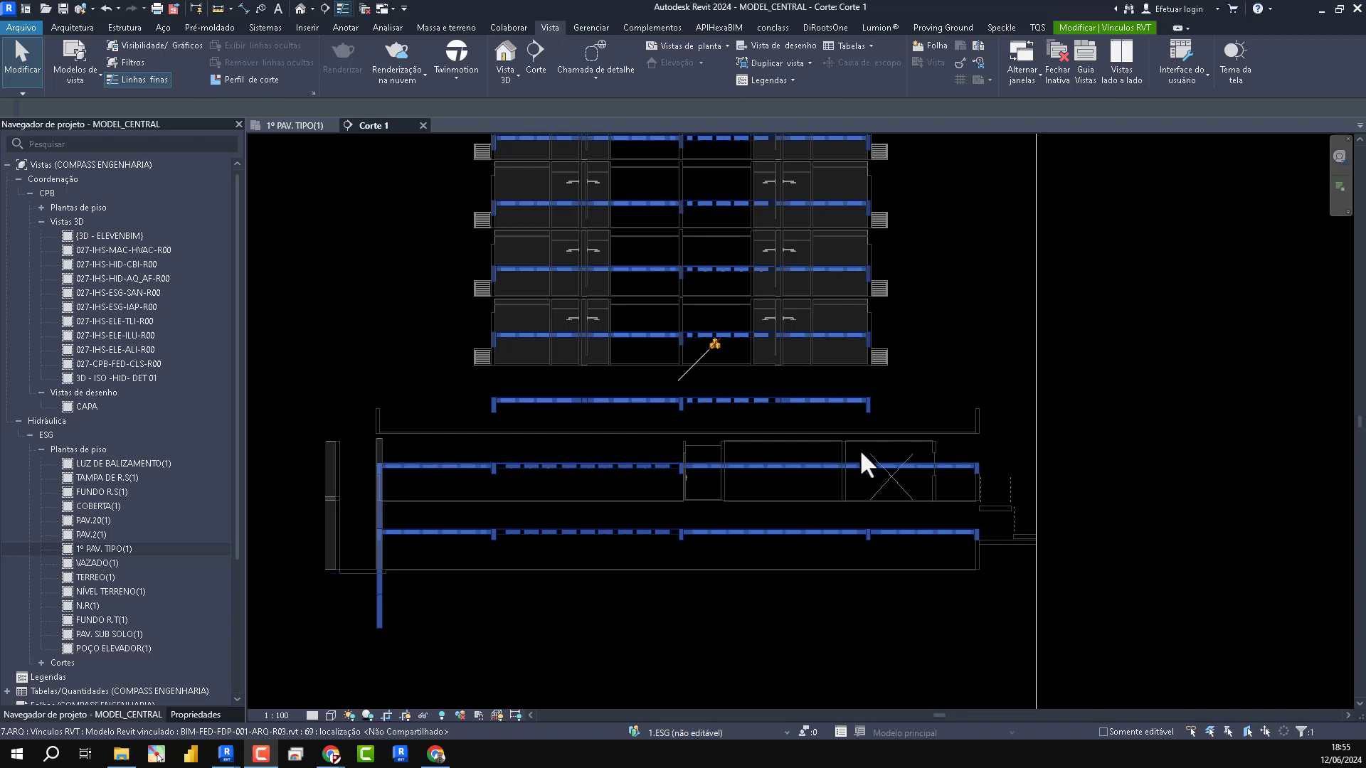
scroll(857, 449, up, 2)
scroll(862, 468, down, 2)
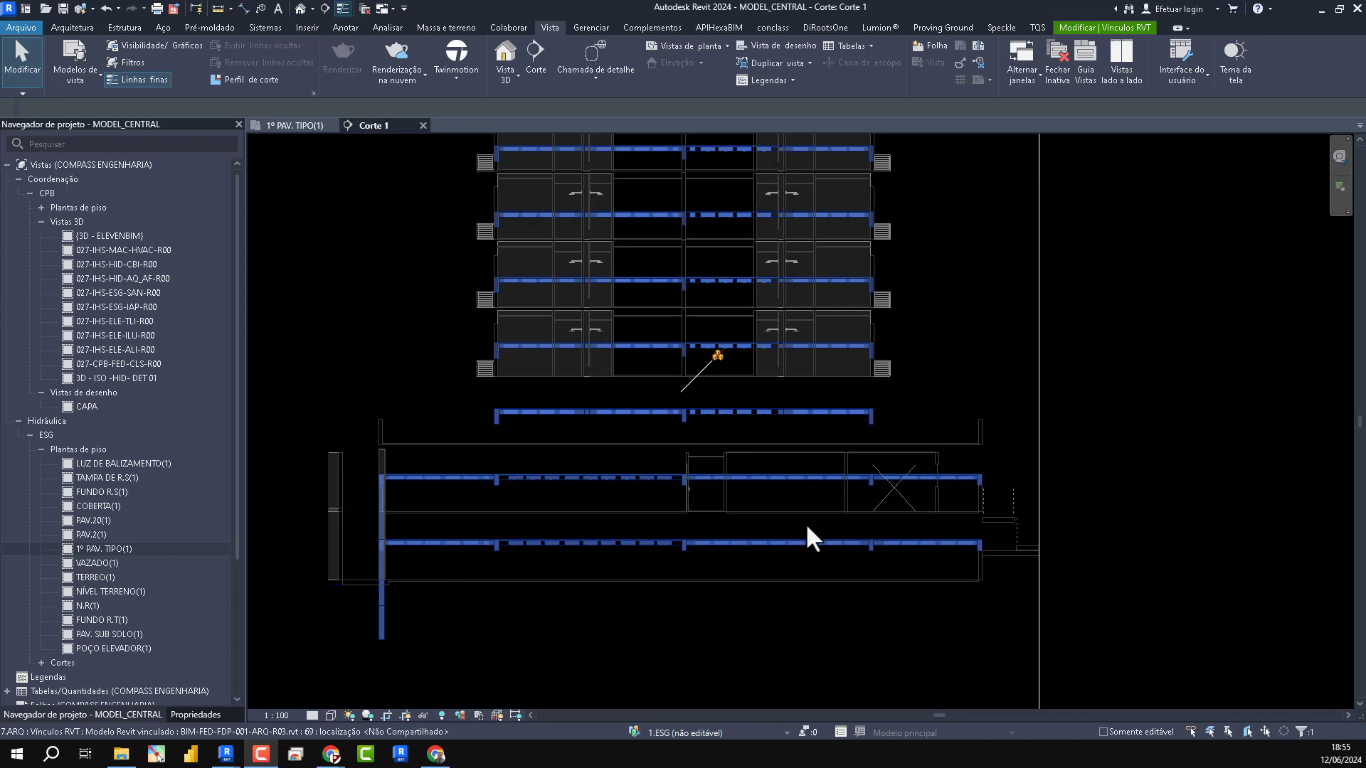
scroll(853, 502, up, 2)
scroll(643, 519, down, 2)
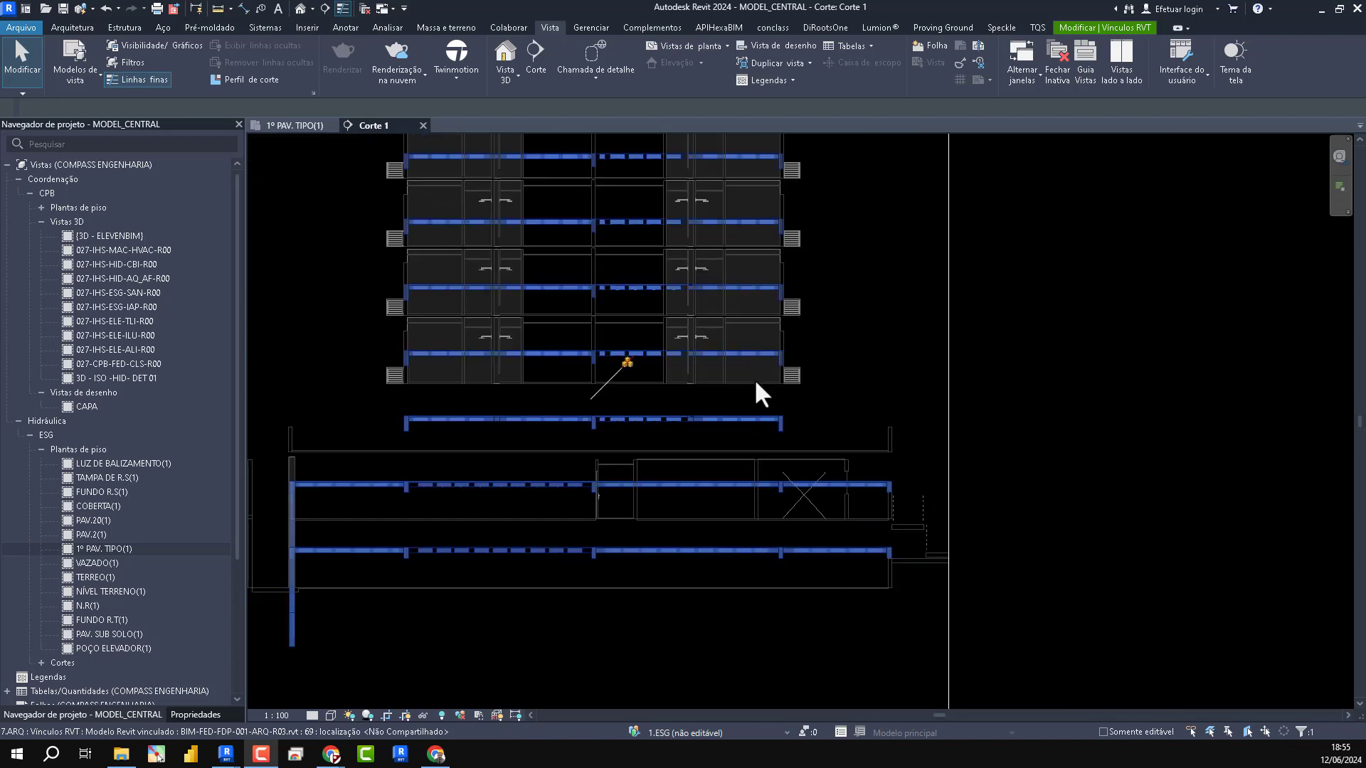
scroll(719, 356, up, 5)
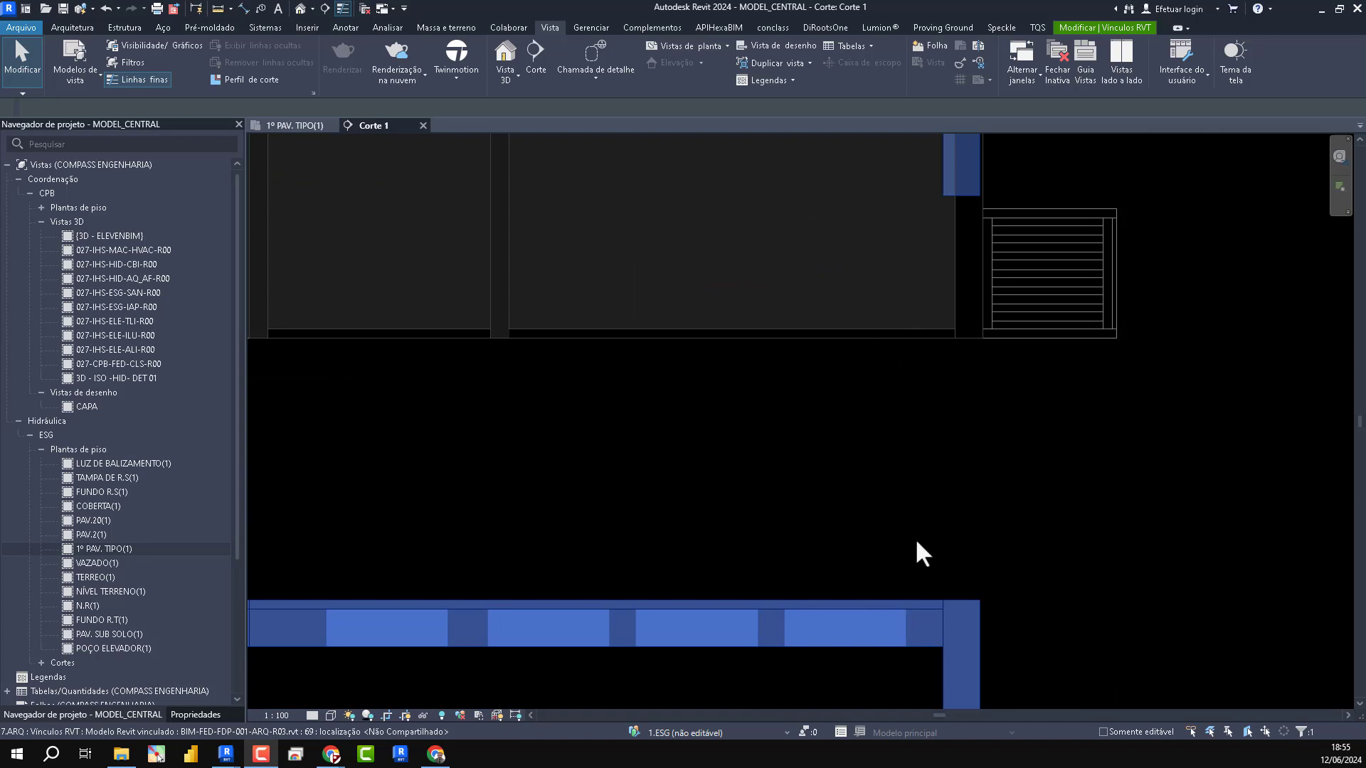
scroll(915, 552, down, 2)
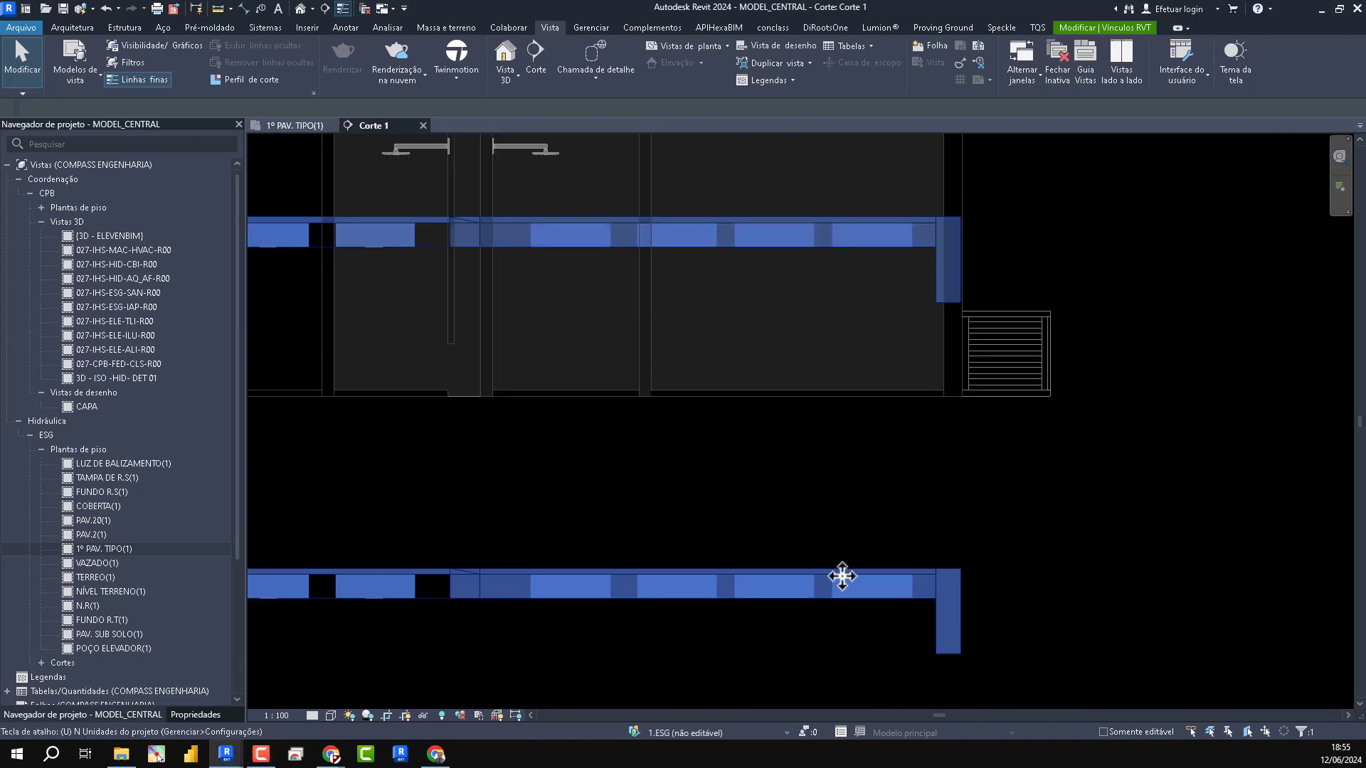
- Align the top of the linked structural slab below the lowest typical storey with the base of that storey's architecture
key(a)
key(l)
click(860, 397)
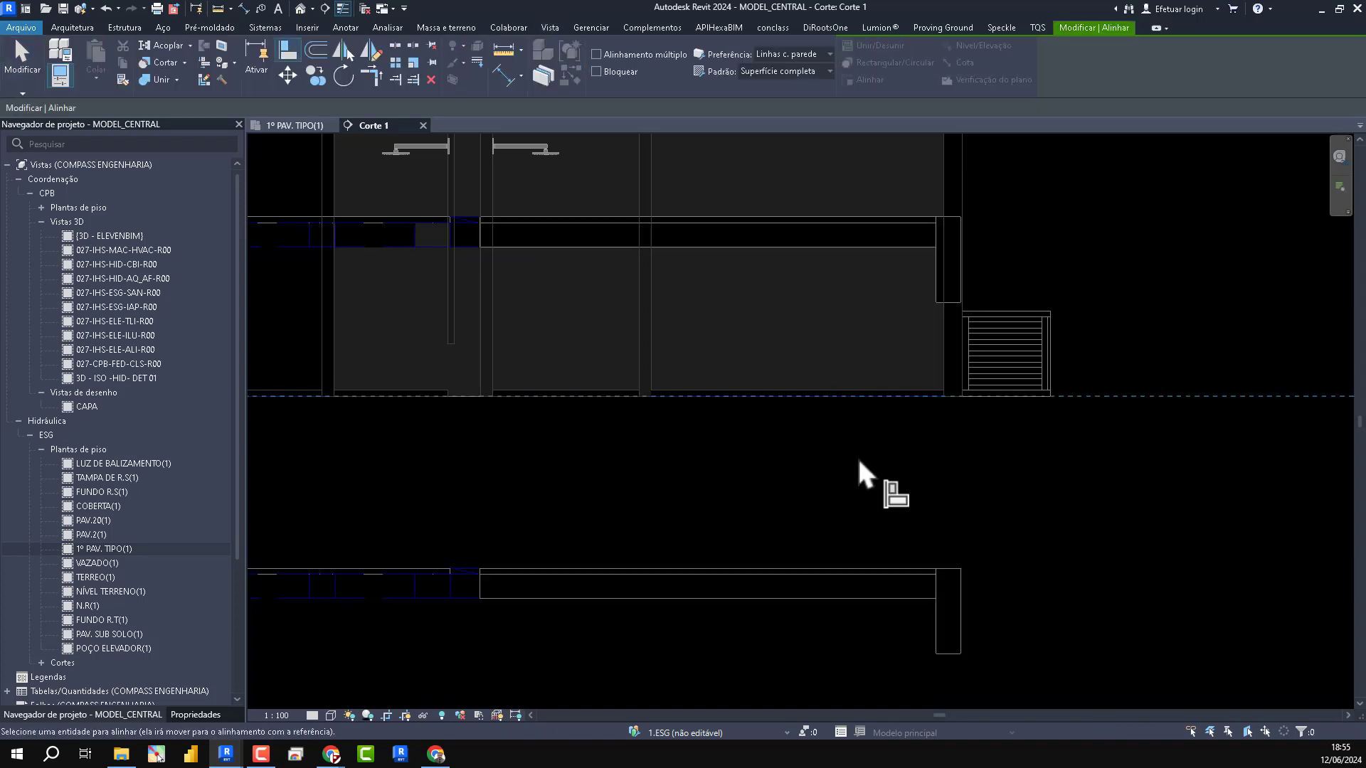
click(849, 568)
- Align the structural link again, matching an upper typical slab's top to the base of the linked architectural walls above it
scroll(1114, 562, down, 2)
scroll(1131, 455, down, 1)
scroll(1038, 344, up, 8)
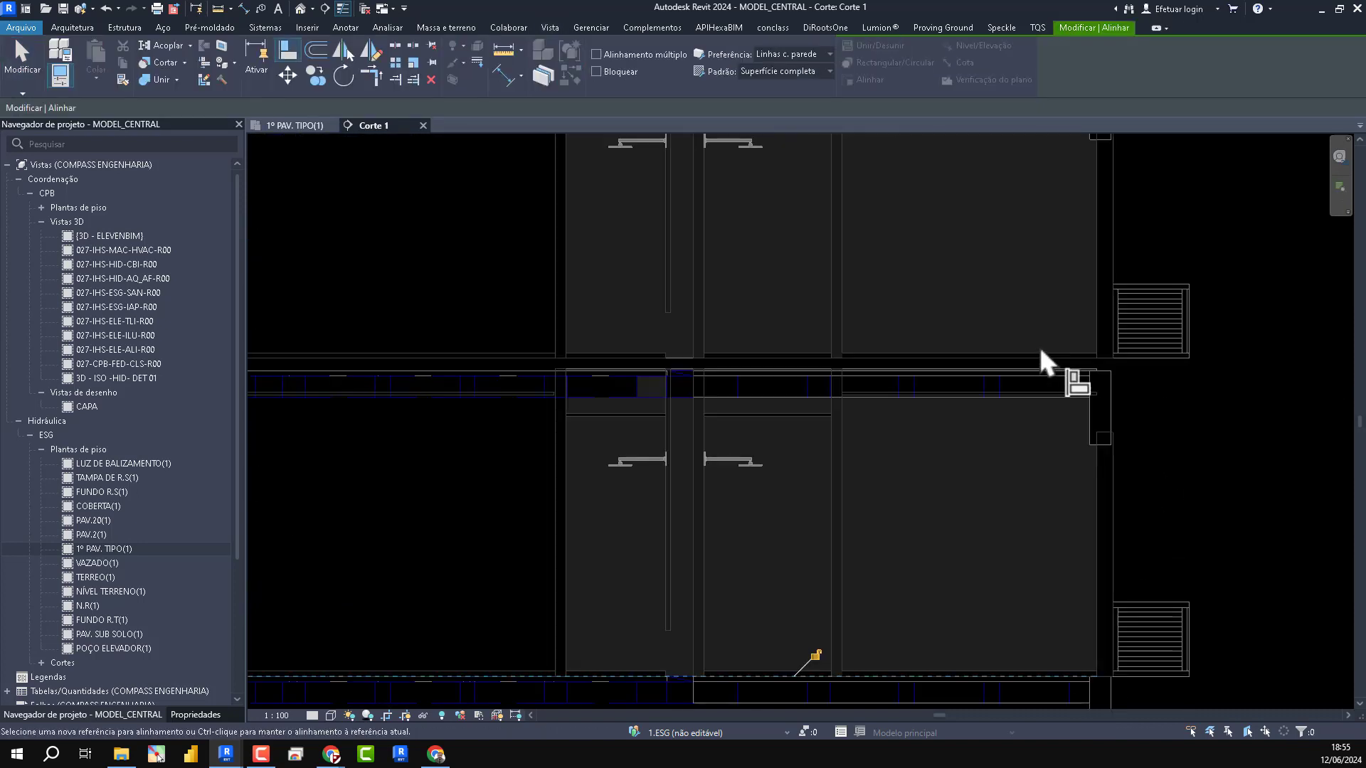
scroll(976, 334, down, 5)
scroll(1074, 377, up, 8)
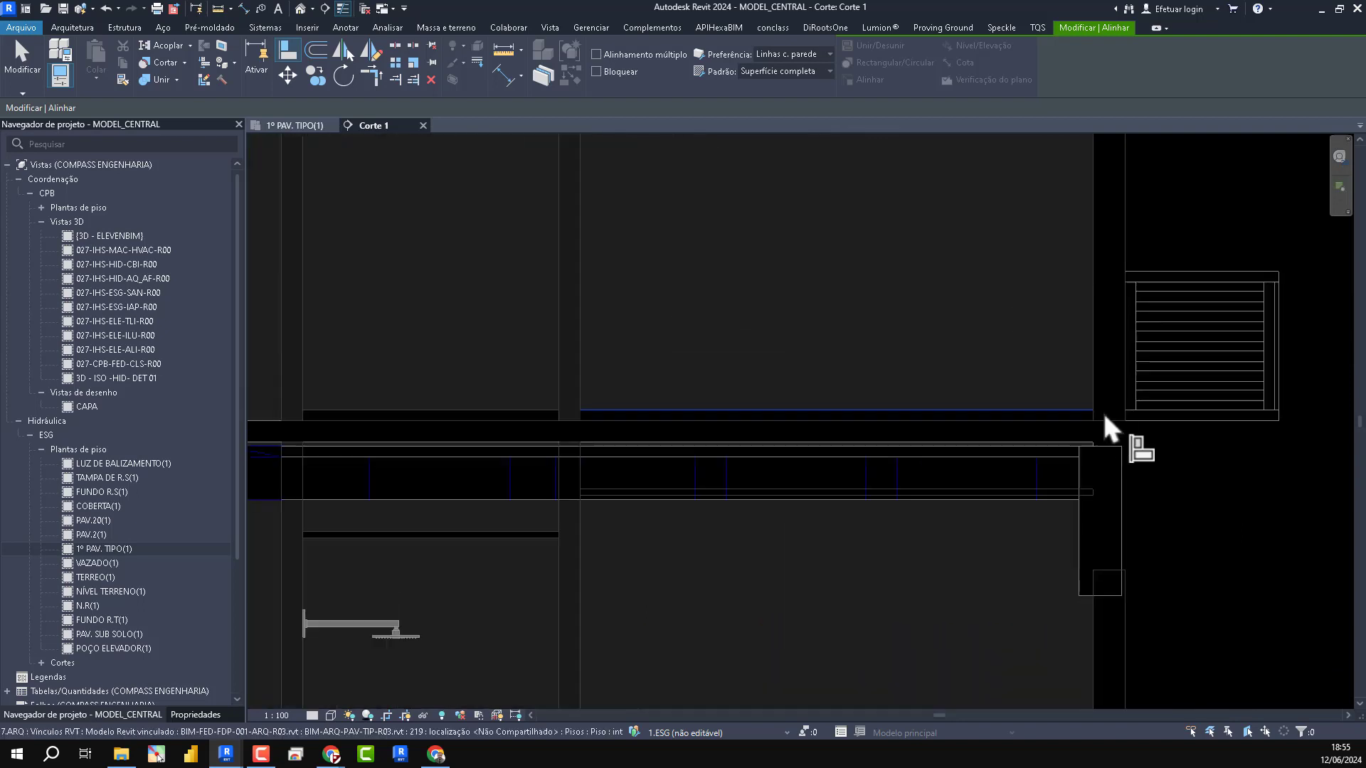
click(1075, 398)
click(1075, 500)
scroll(1206, 629, down, 5)
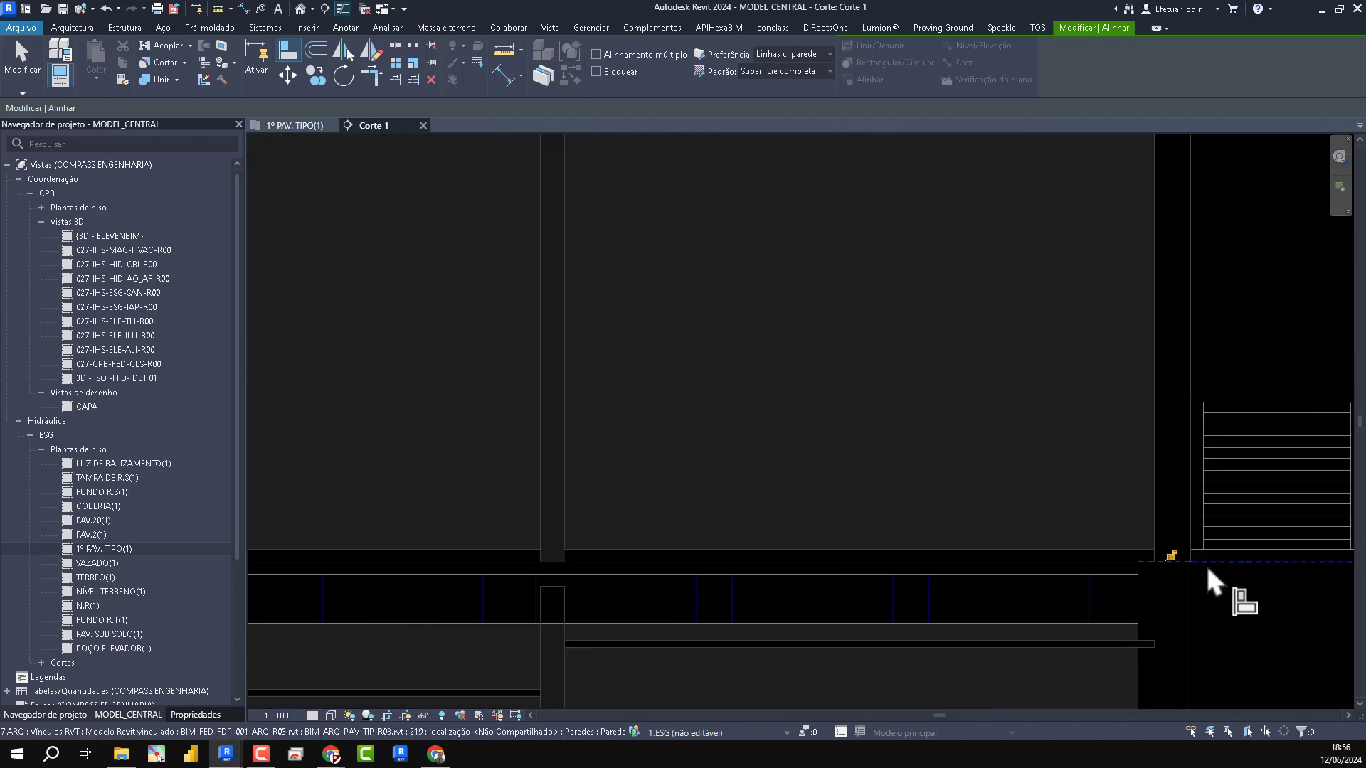
key(Escape)
key(Escape)
- Check the fit between the structural link's slabs and the architectural floors throughout the section, identifying the linked structural model
scroll(775, 342, down, 2)
scroll(668, 506, up, 1)
middle_drag(681, 488, 757, 385)
scroll(889, 347, up, 1)
scroll(890, 347, down, 3)
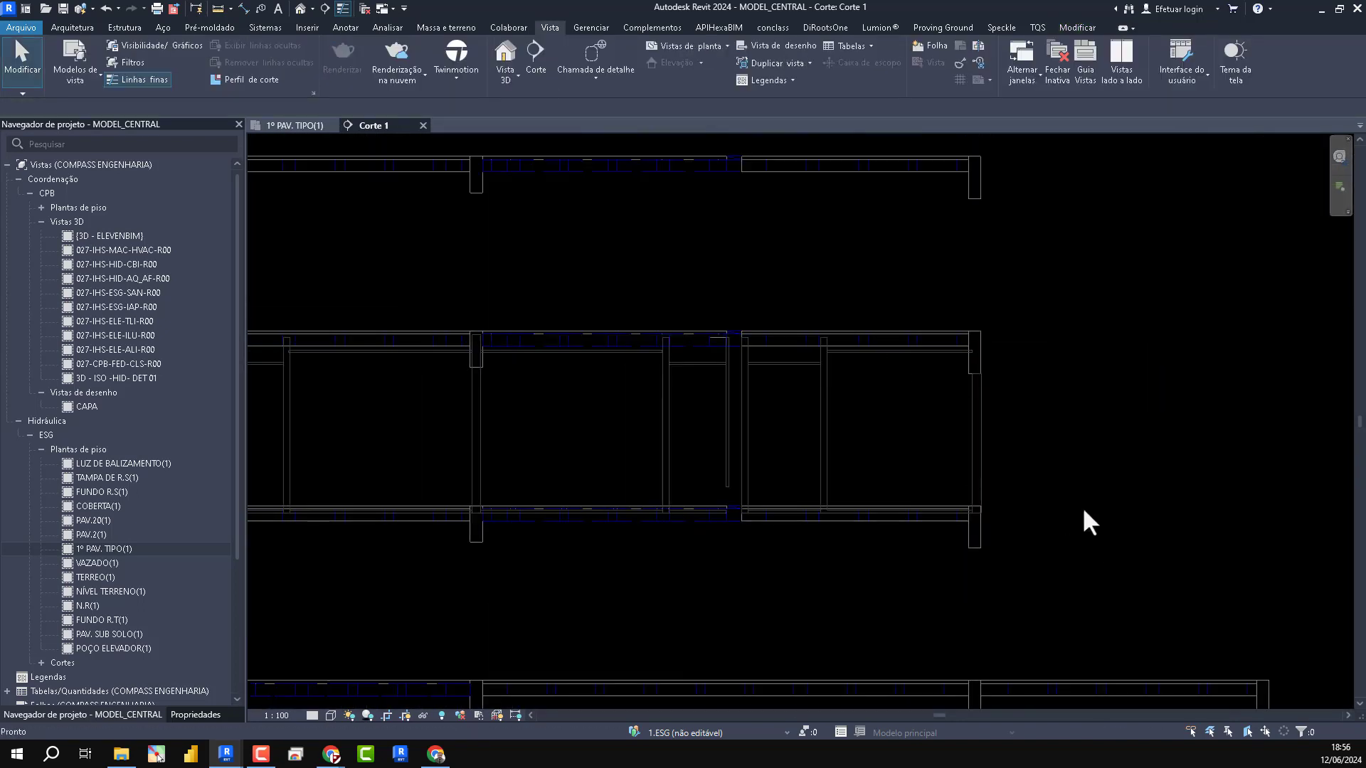
click(983, 549)
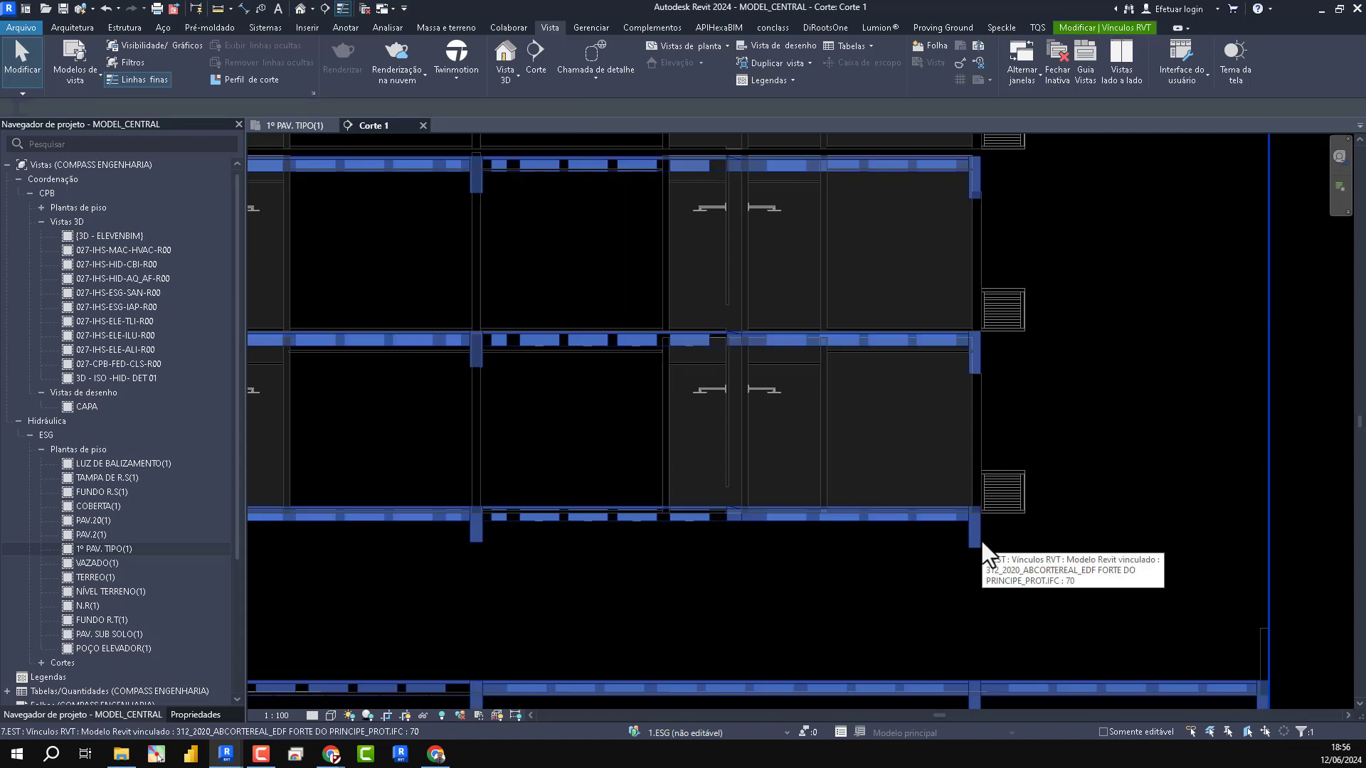
click(1055, 547)
scroll(1056, 548, up, 2)
middle_drag(651, 589, 1085, 582)
scroll(904, 502, up, 6)
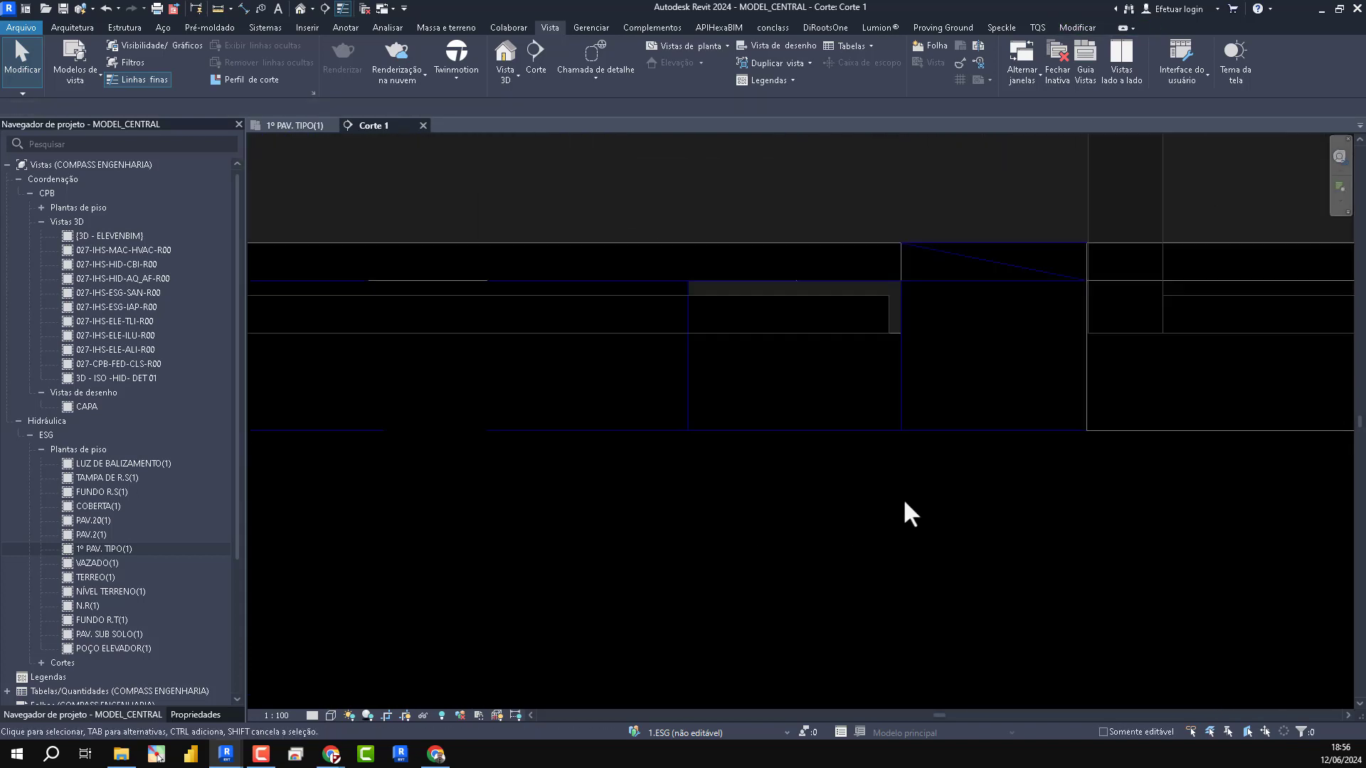
scroll(987, 348, down, 3)
scroll(761, 375, down, 3)
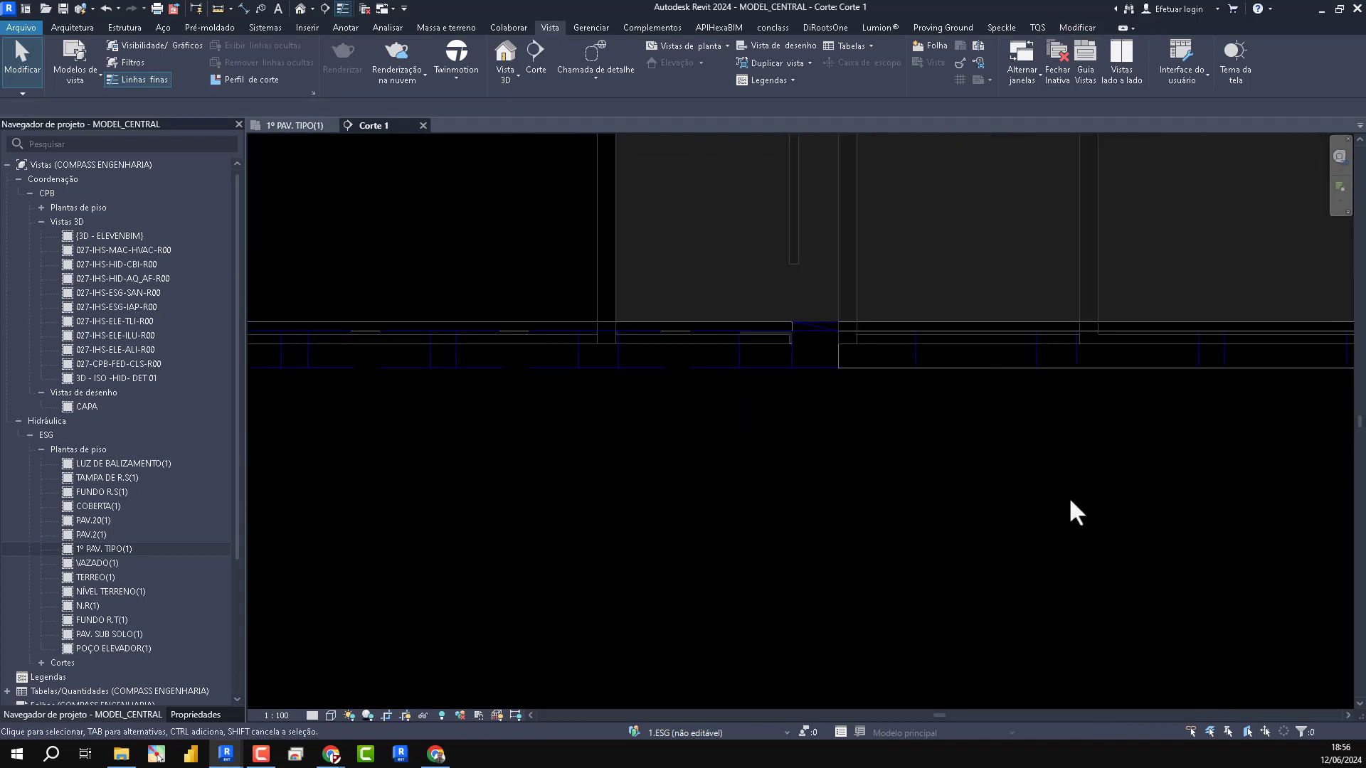
scroll(1006, 372, down, 3)
scroll(1176, 418, down, 2)
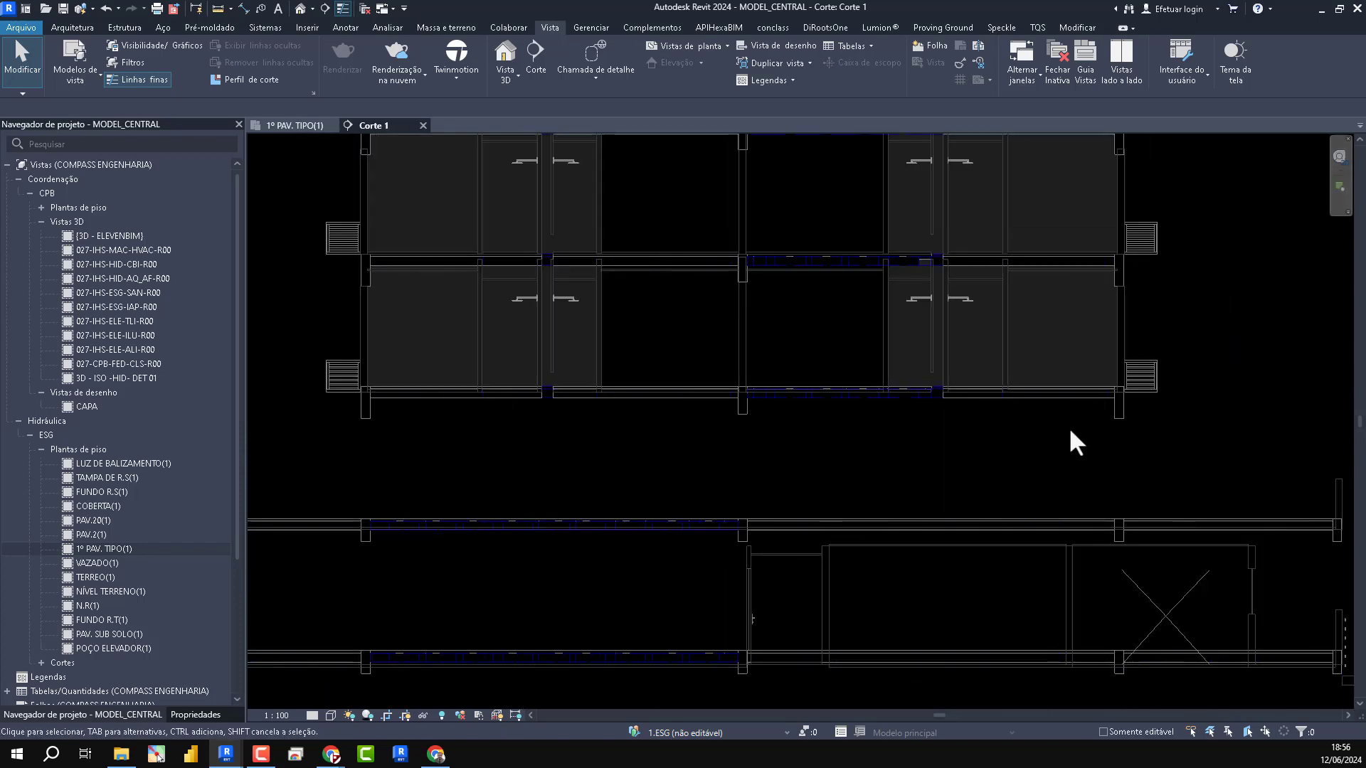
- Assign the CPB - CORTE view template to the Corte 1 section
click(195, 714)
click(182, 478)
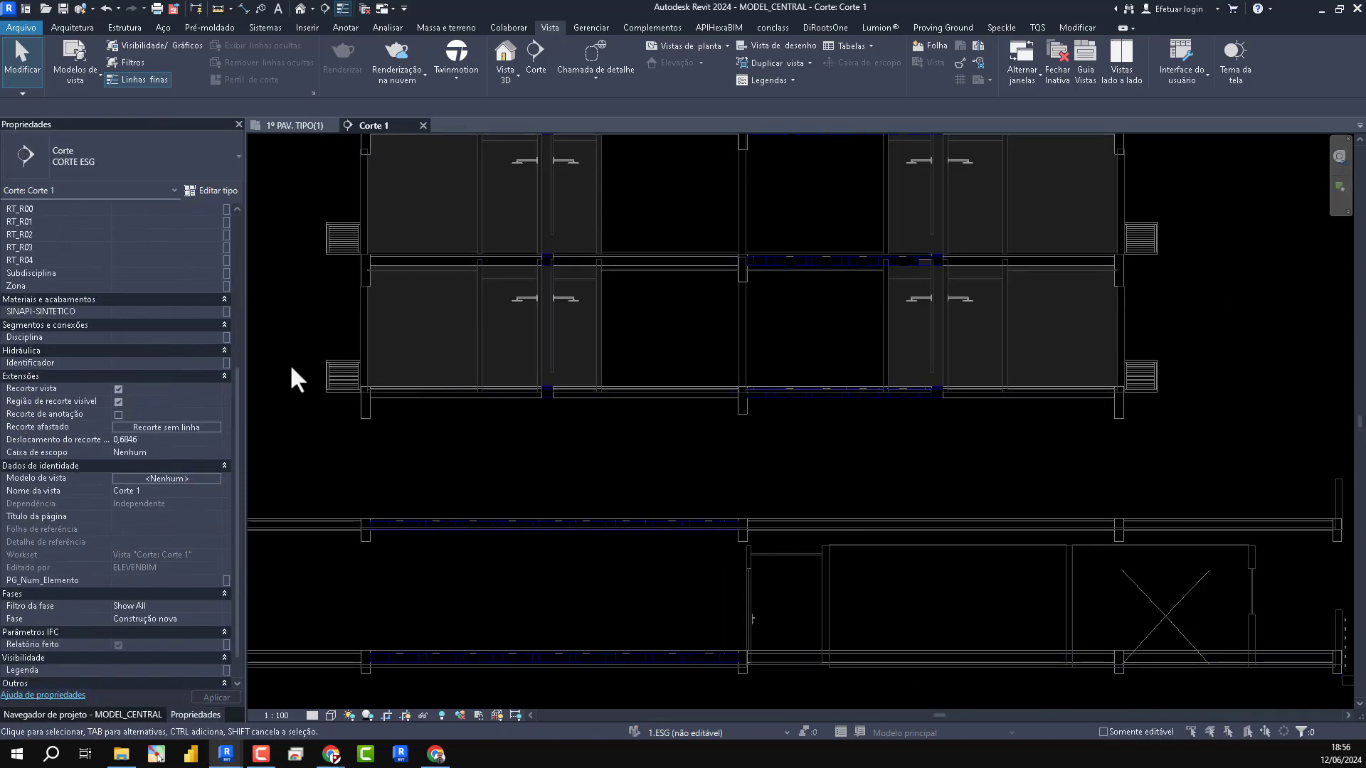
scroll(71, 284, down, 2)
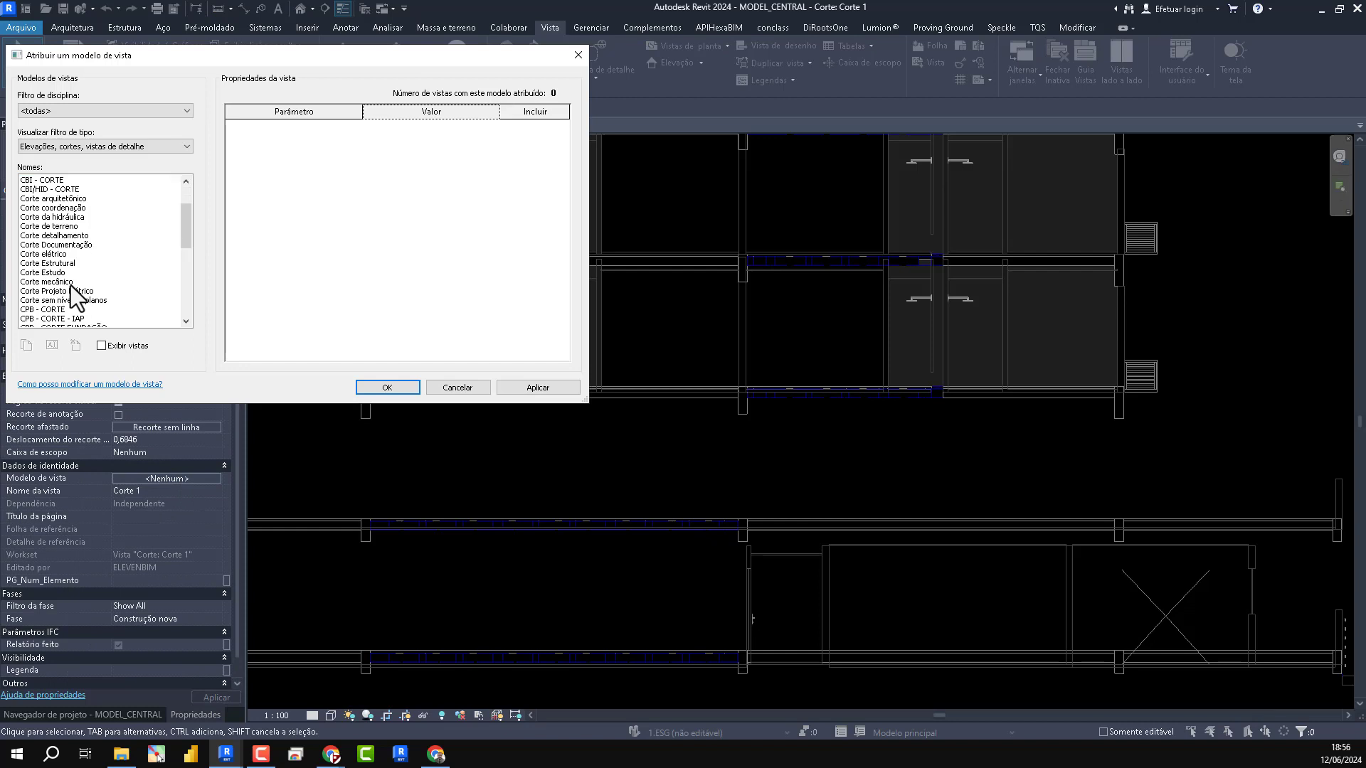
click(70, 309)
click(548, 387)
click(387, 388)
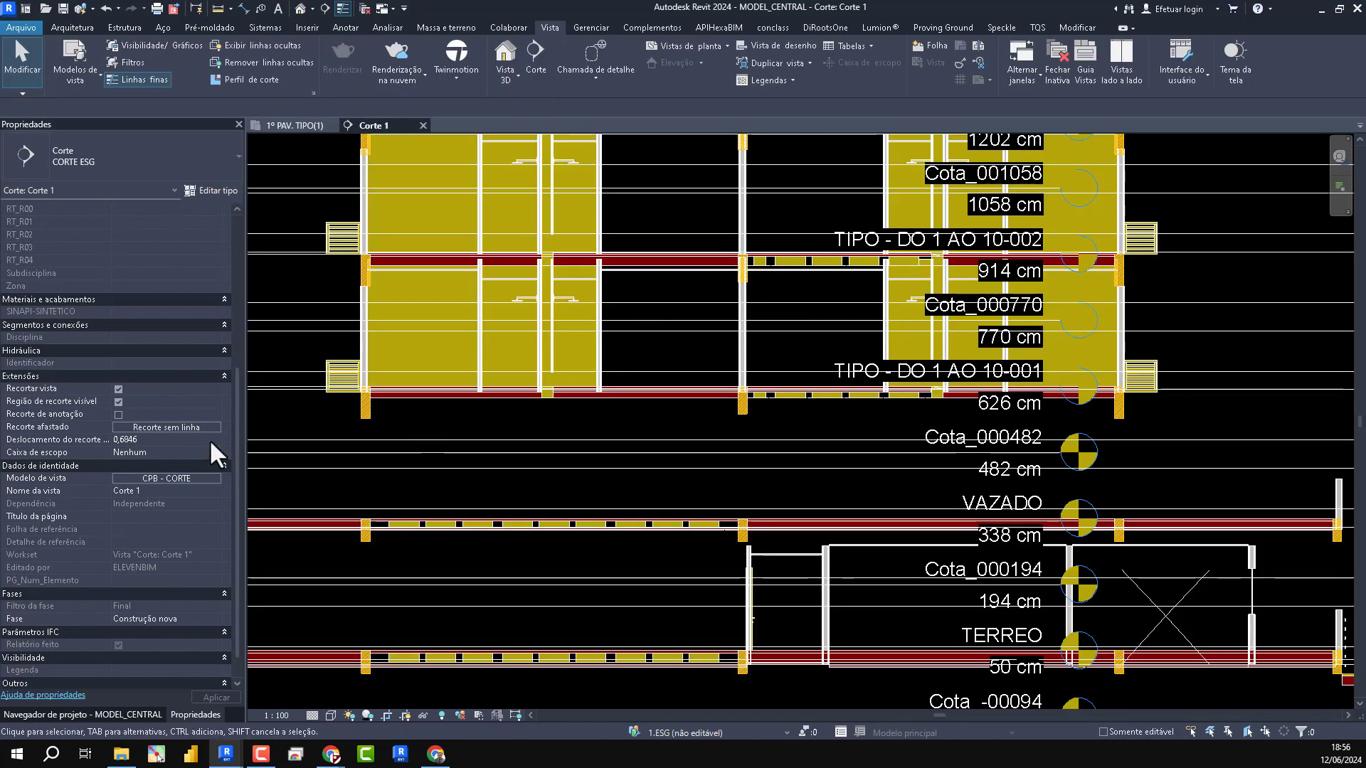
- In the filter overrides of the CPB - CORTE template, set the EST filter's projection and cut patterns to blue
scroll(209, 438, down, 1)
click(165, 439)
click(399, 216)
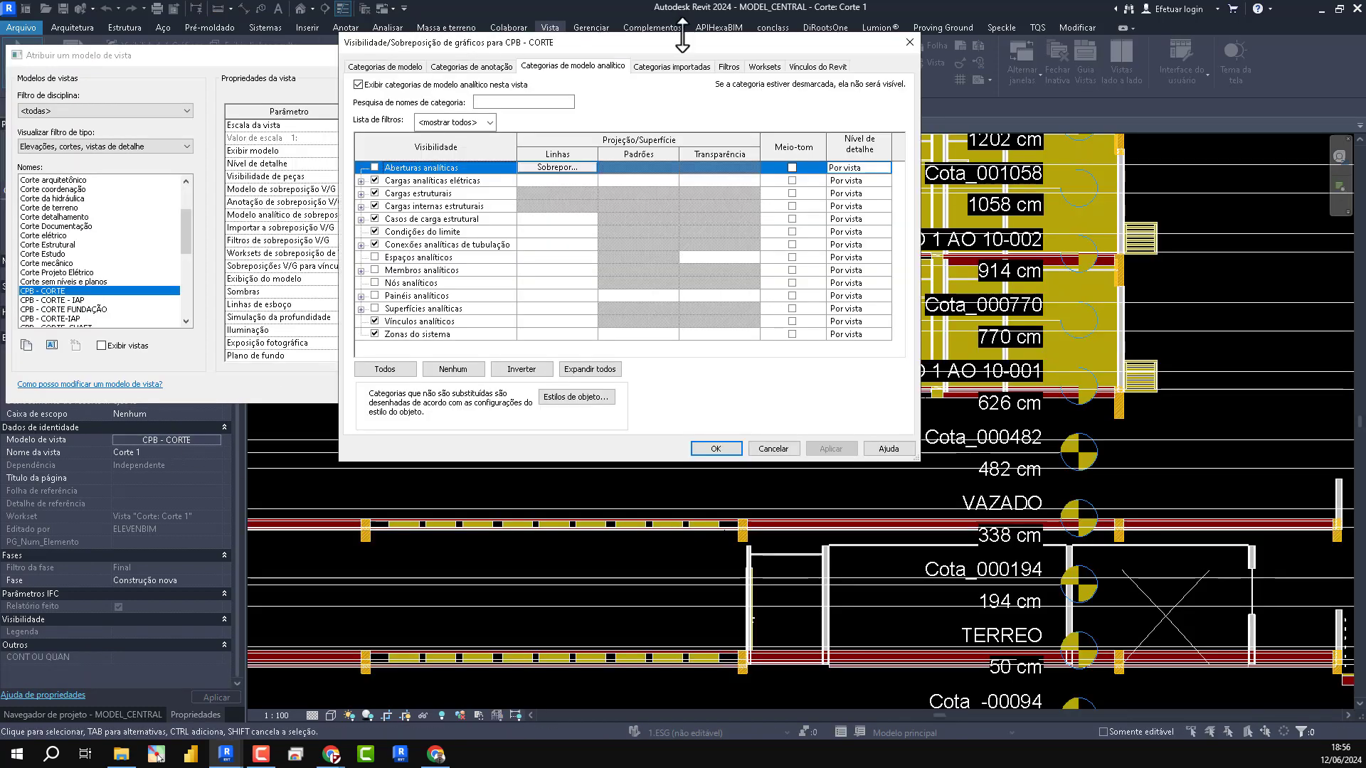
click(729, 66)
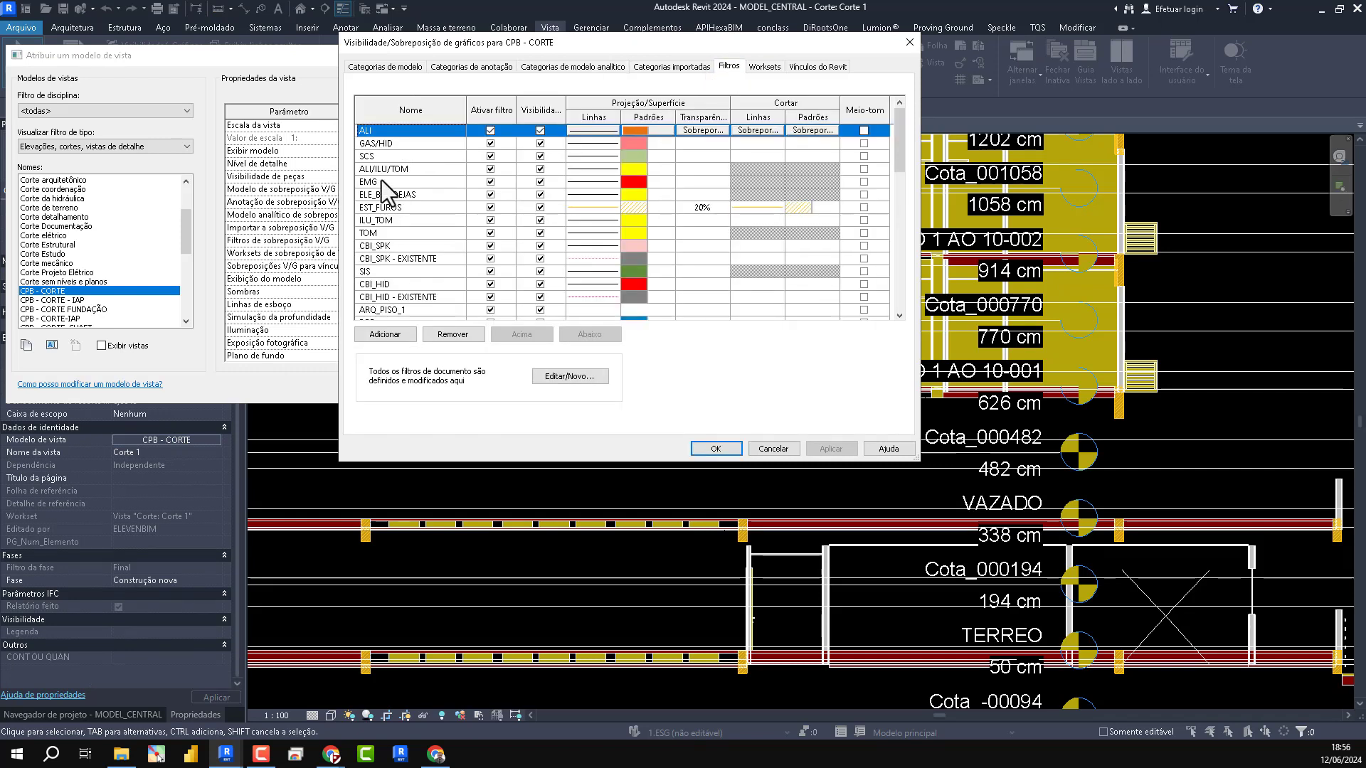
scroll(386, 250, down, 10)
click(398, 311)
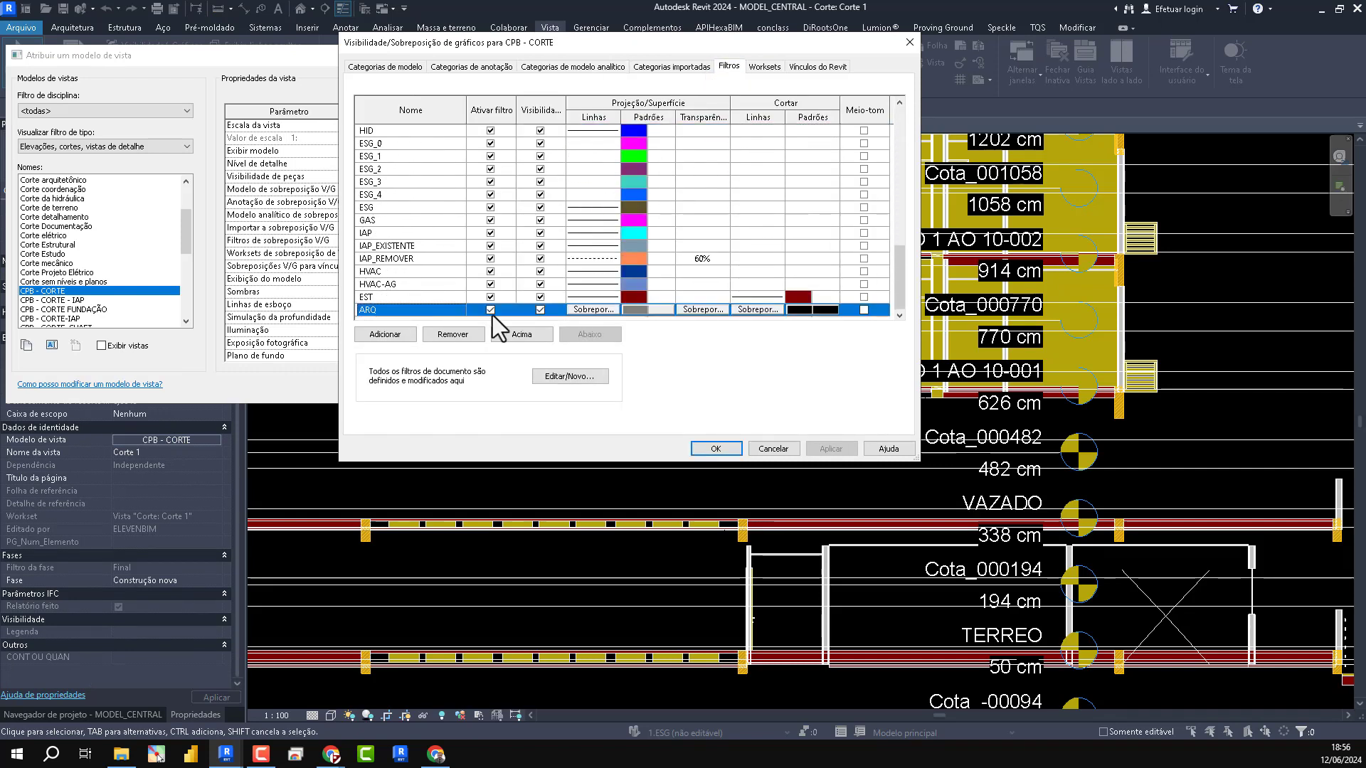
click(633, 298)
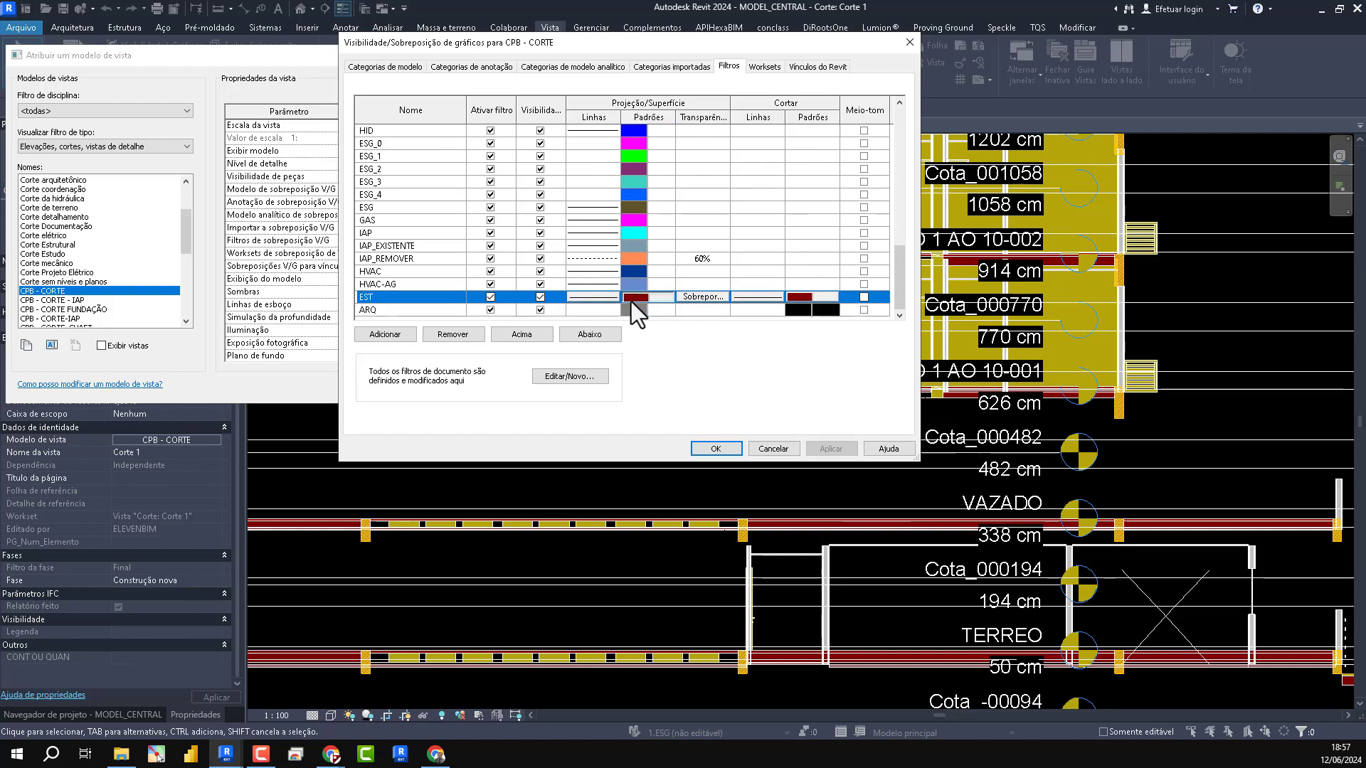
click(632, 297)
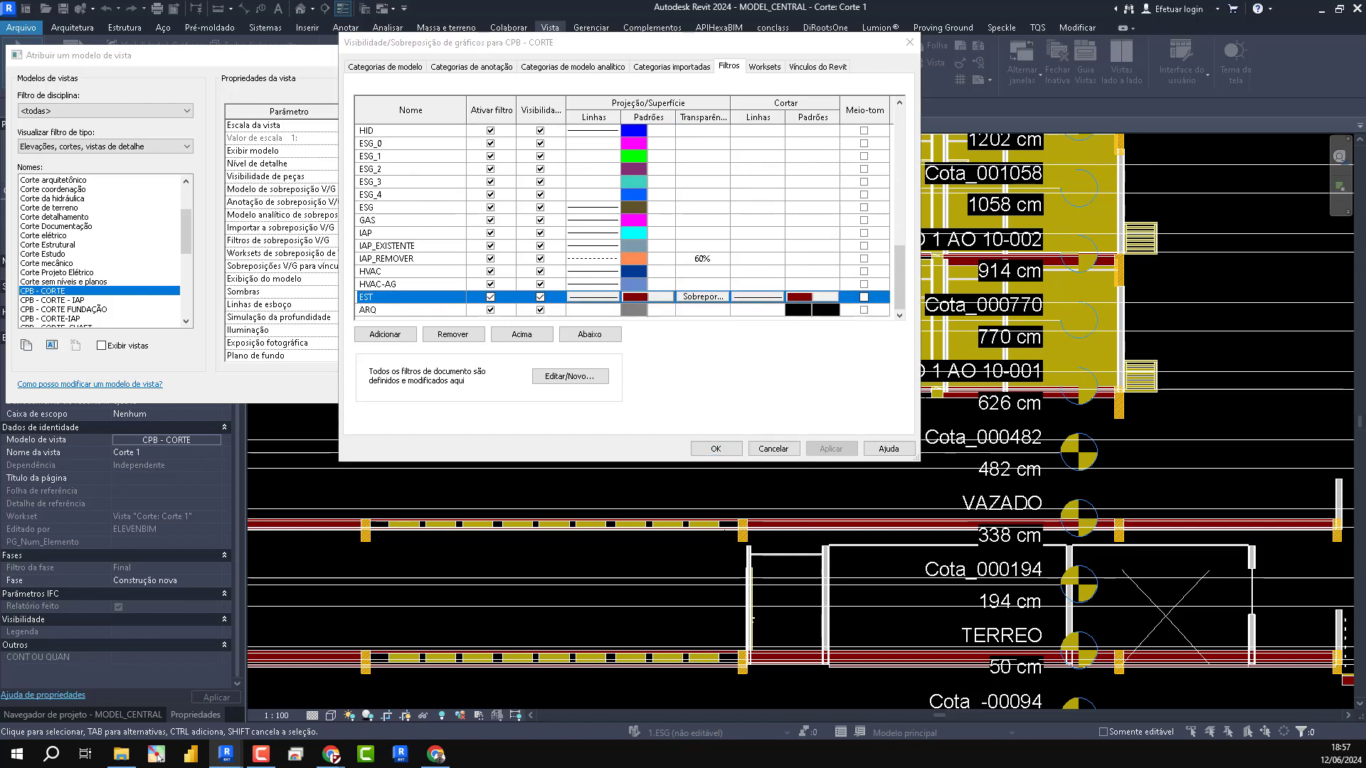
click(397, 280)
click(800, 294)
click(678, 260)
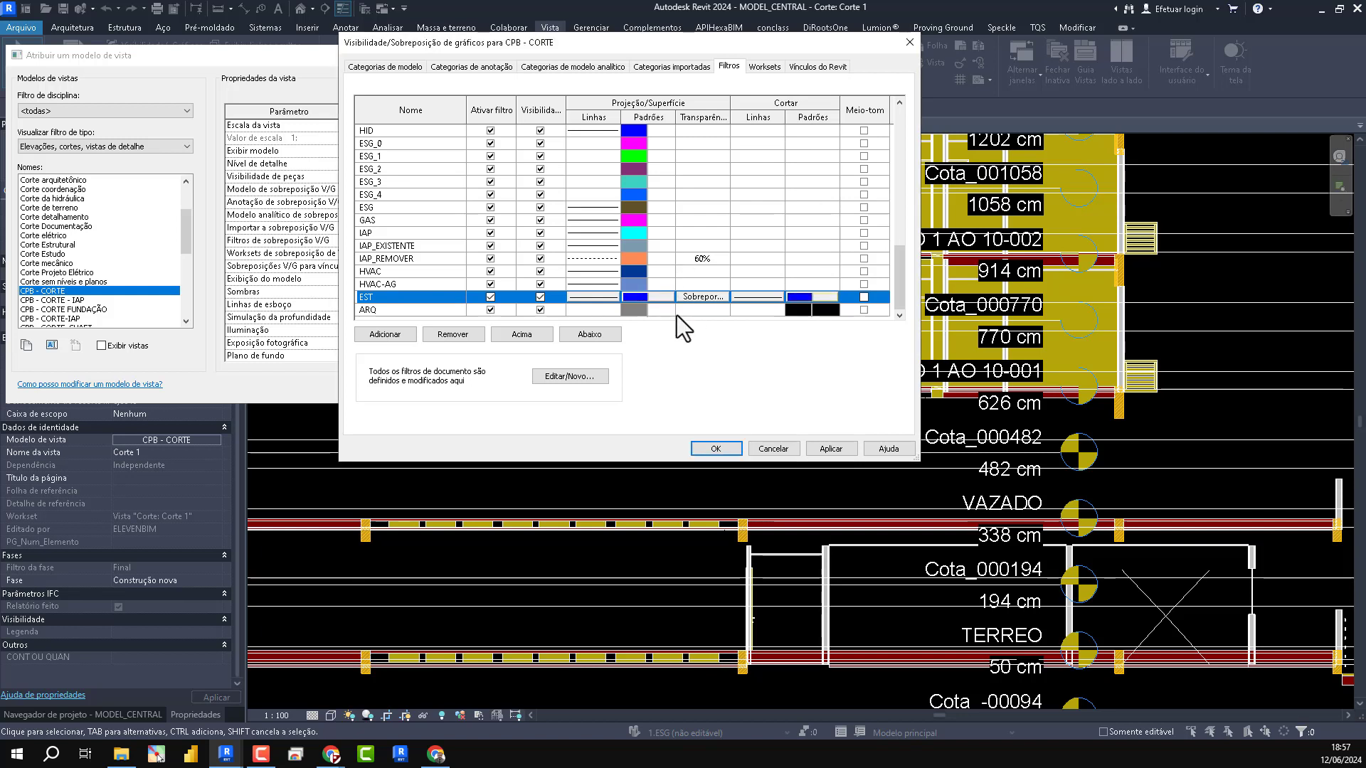
- Accept the filter overrides and apply the edited CPB - CORTE template to the section
click(801, 311)
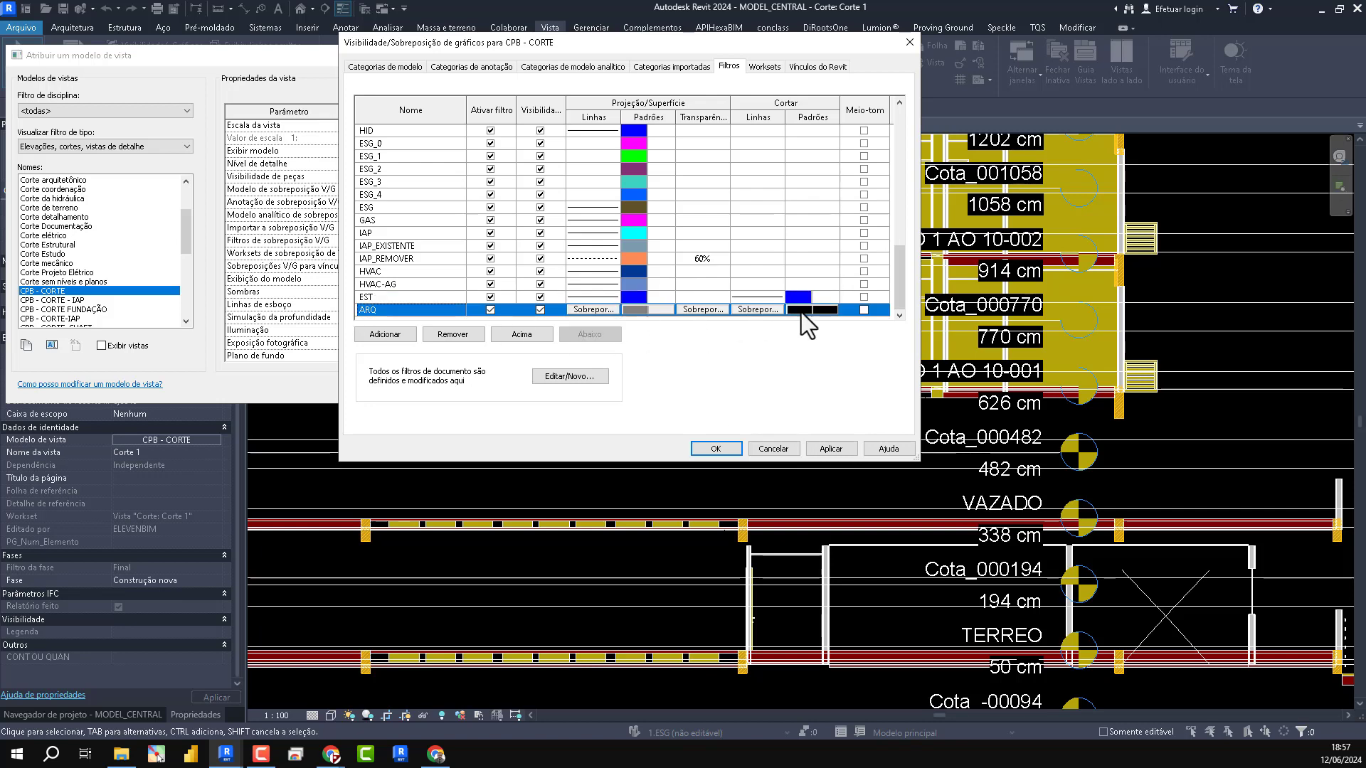
click(715, 448)
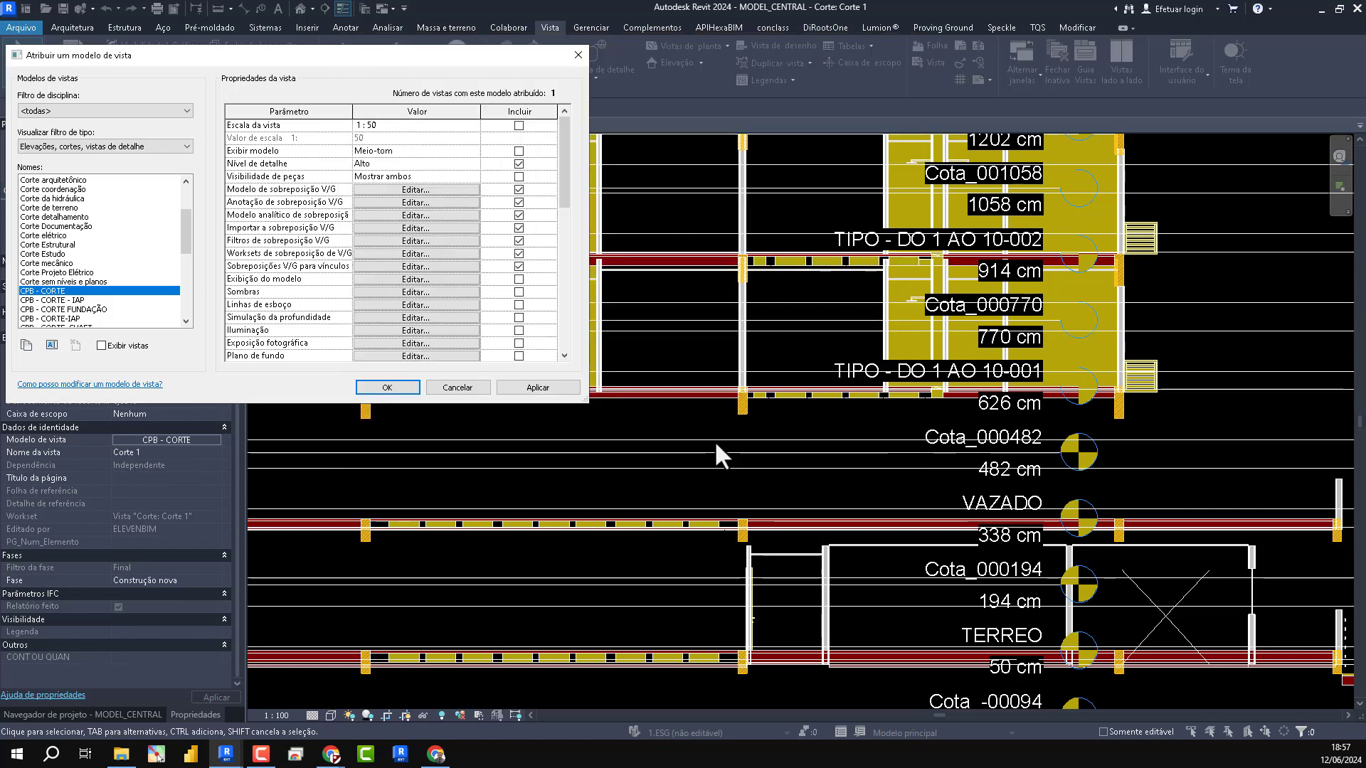
click(527, 392)
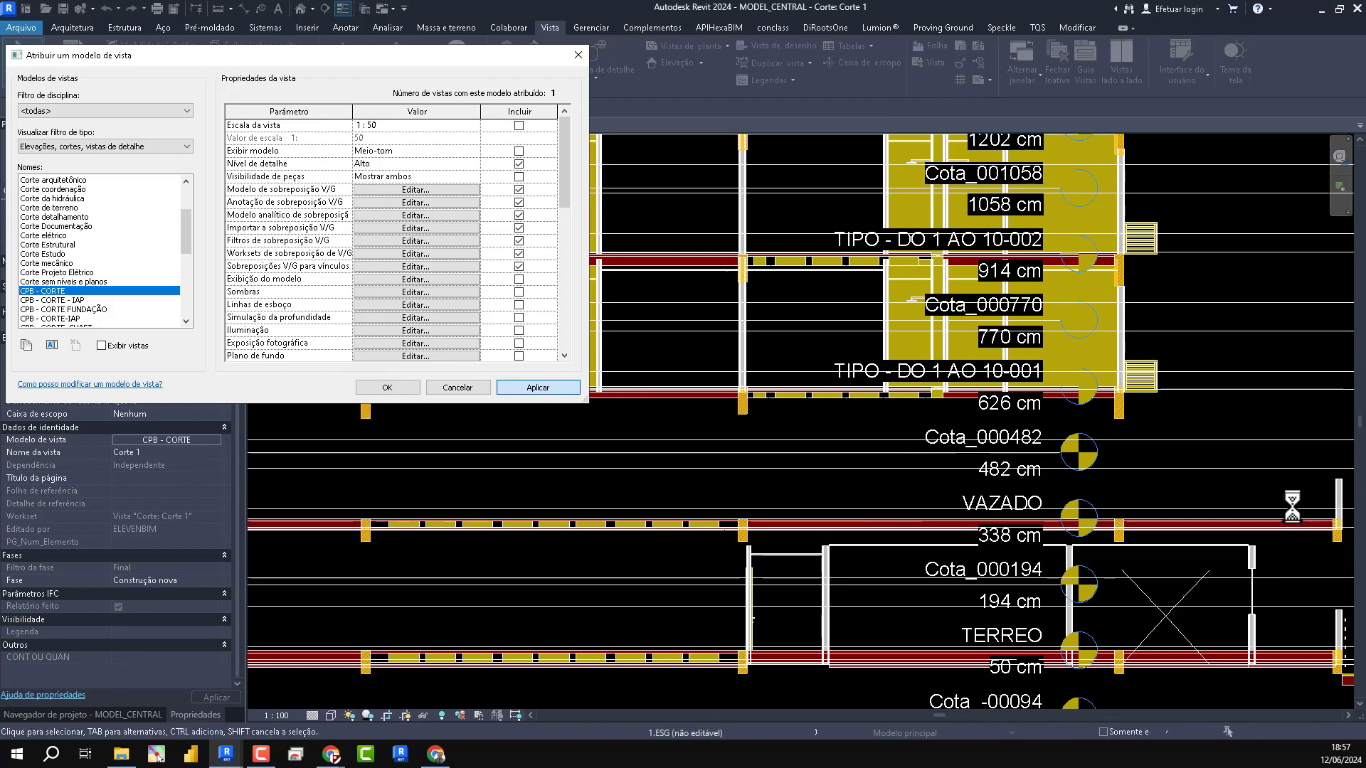
click(388, 388)
- Hide the Níveis annotation category in the CPB - CORTE view template and apply the visibility change
scroll(653, 421, down, 3)
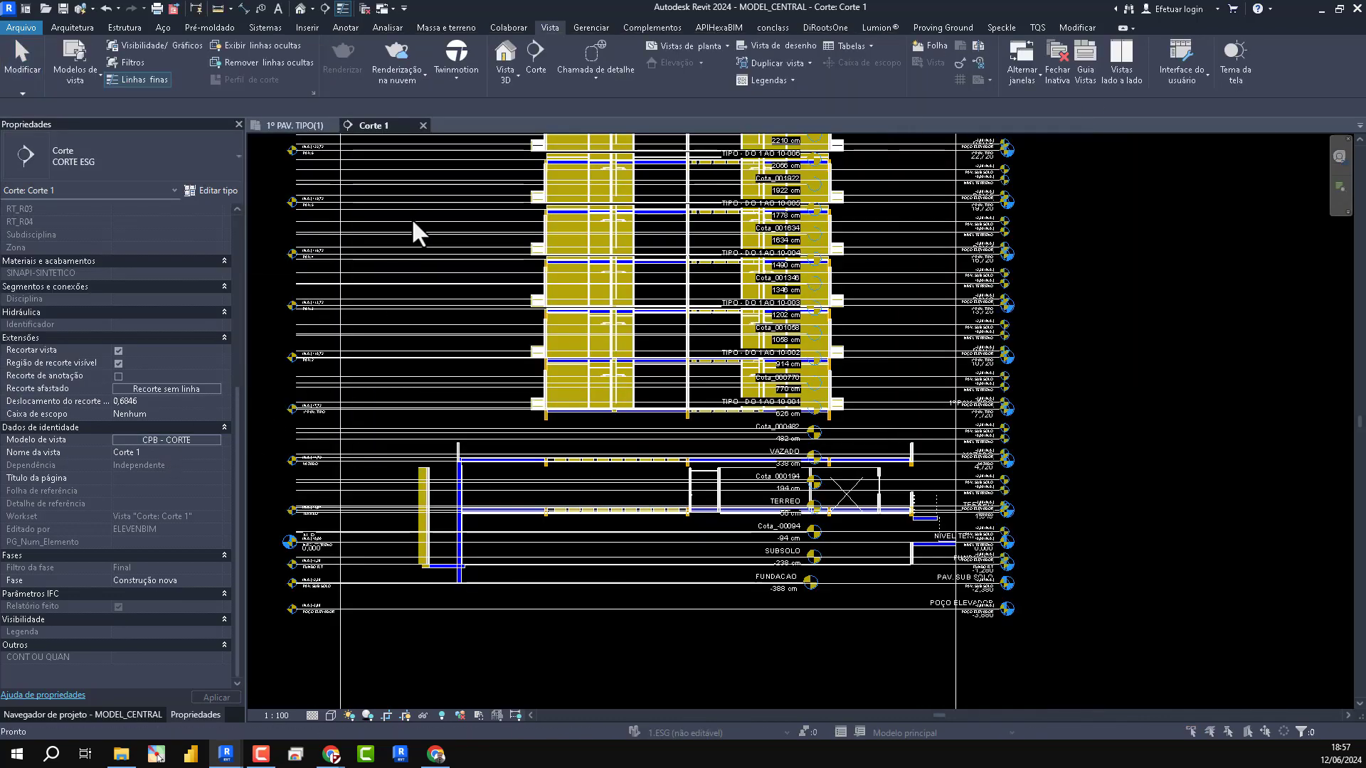
click(418, 204)
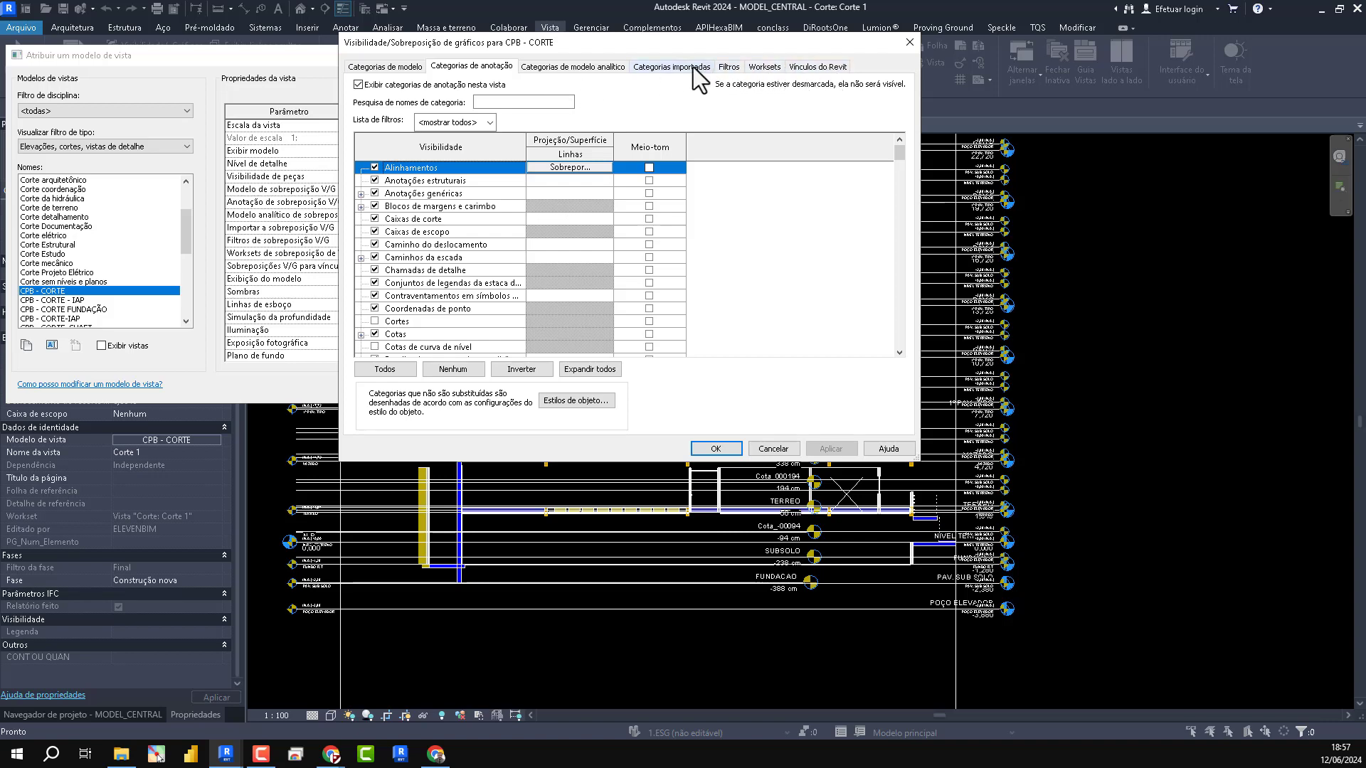
click(485, 71)
click(402, 261)
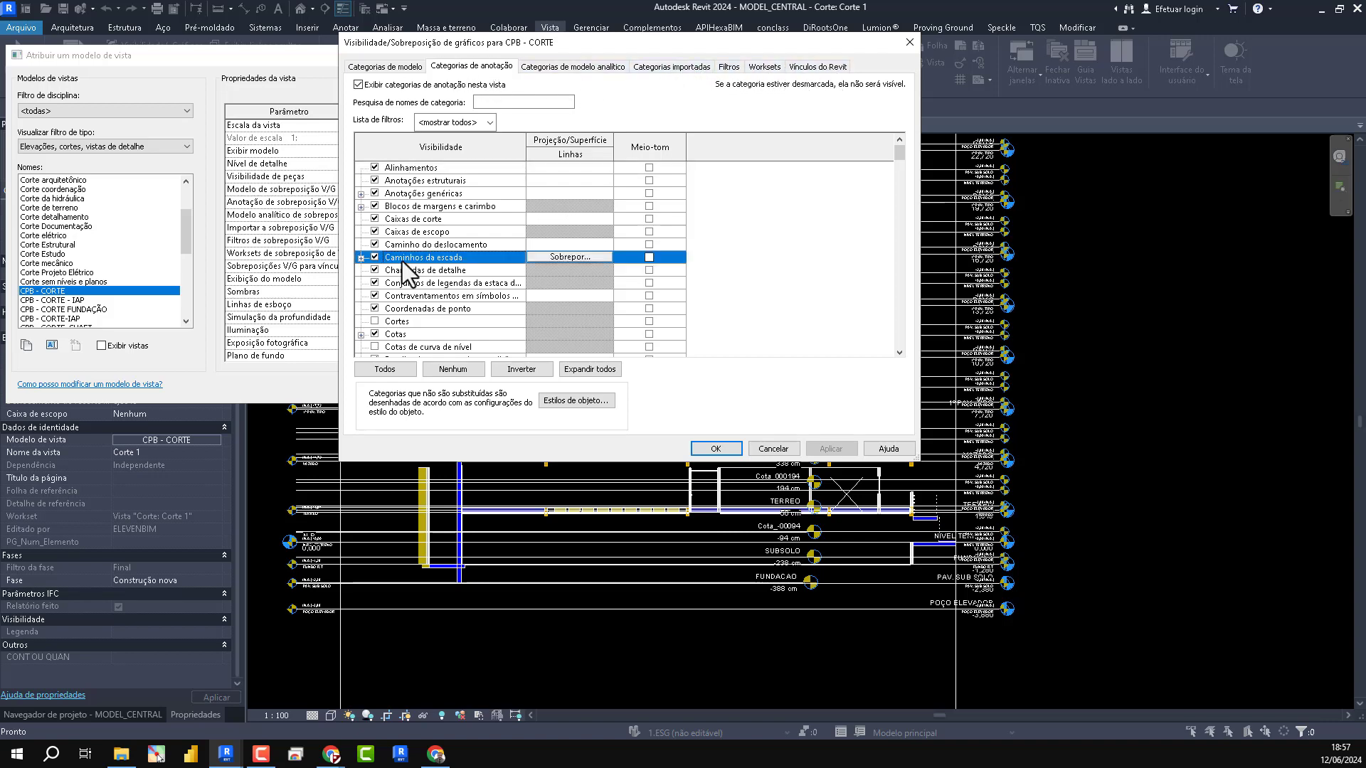
key(n)
scroll(403, 262, down, 1)
click(374, 309)
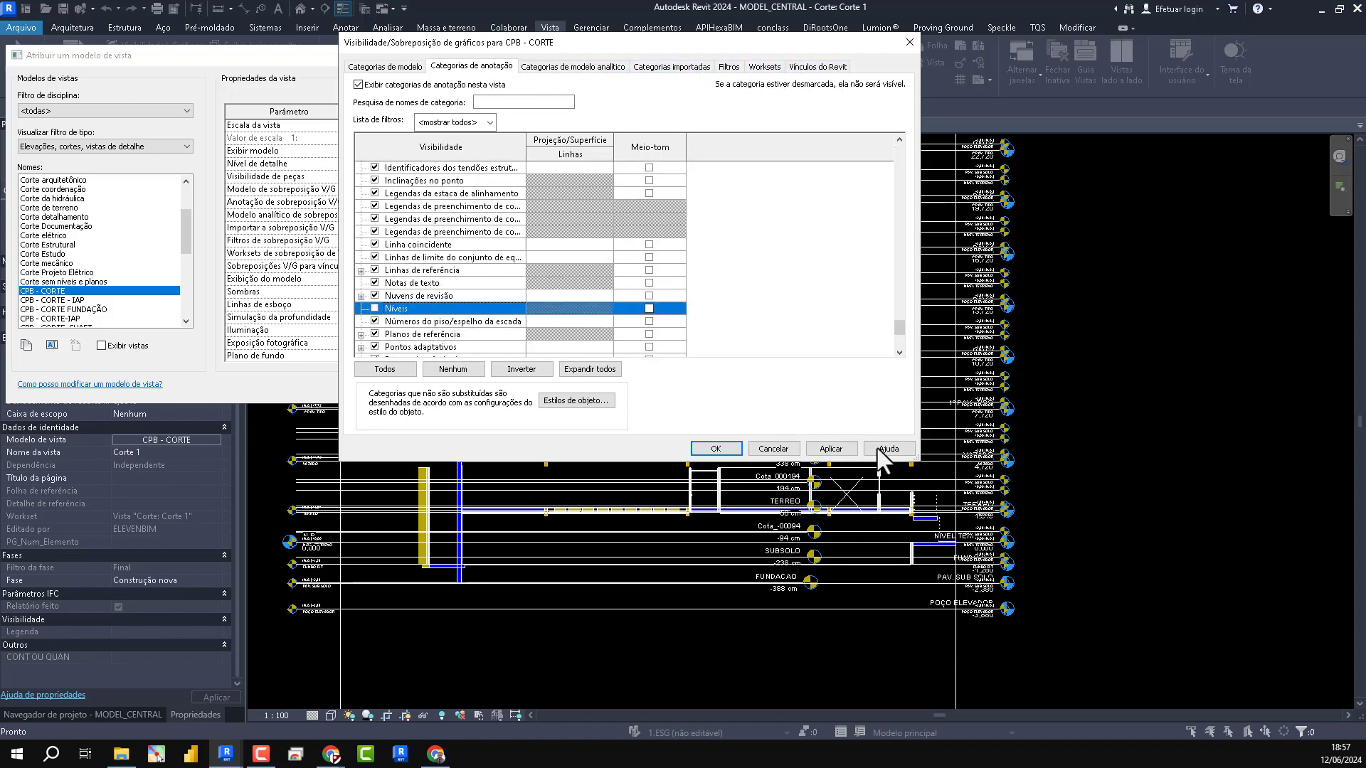
click(829, 449)
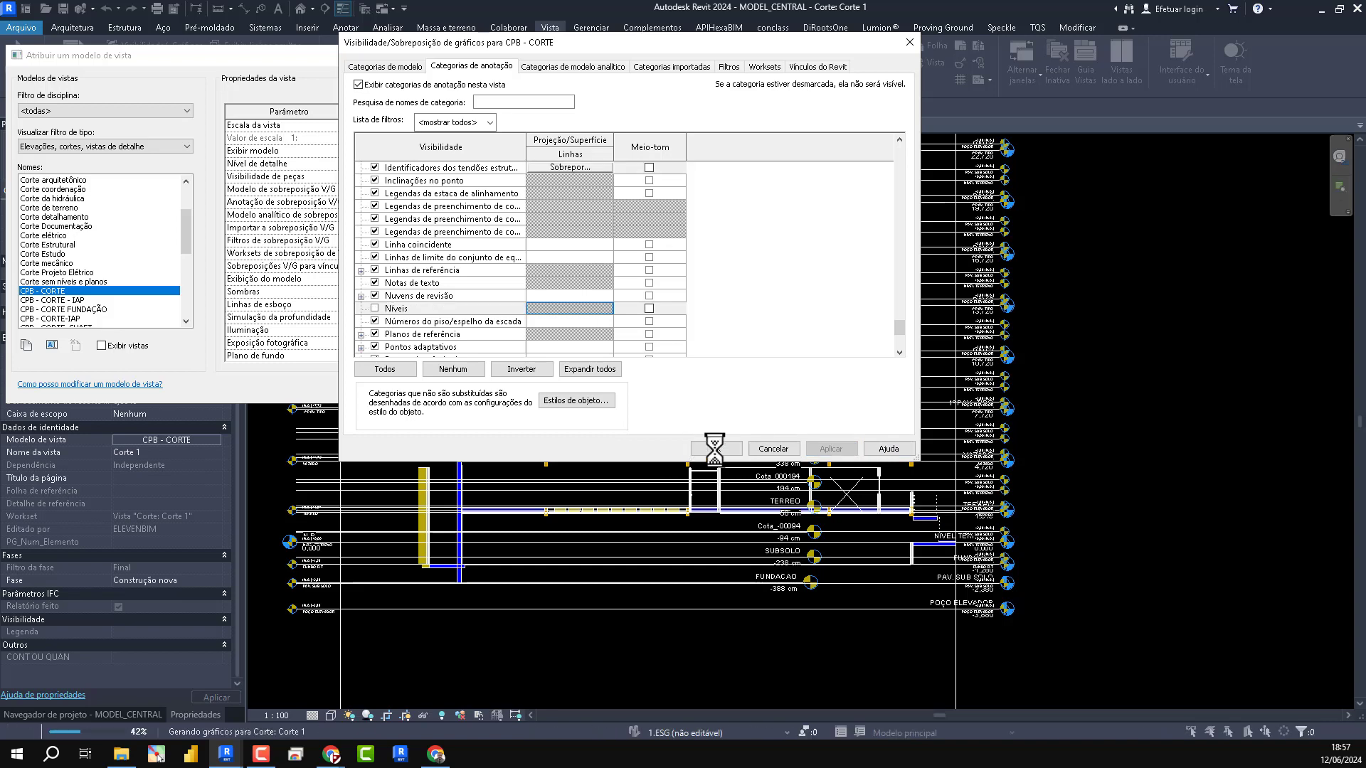
click(715, 448)
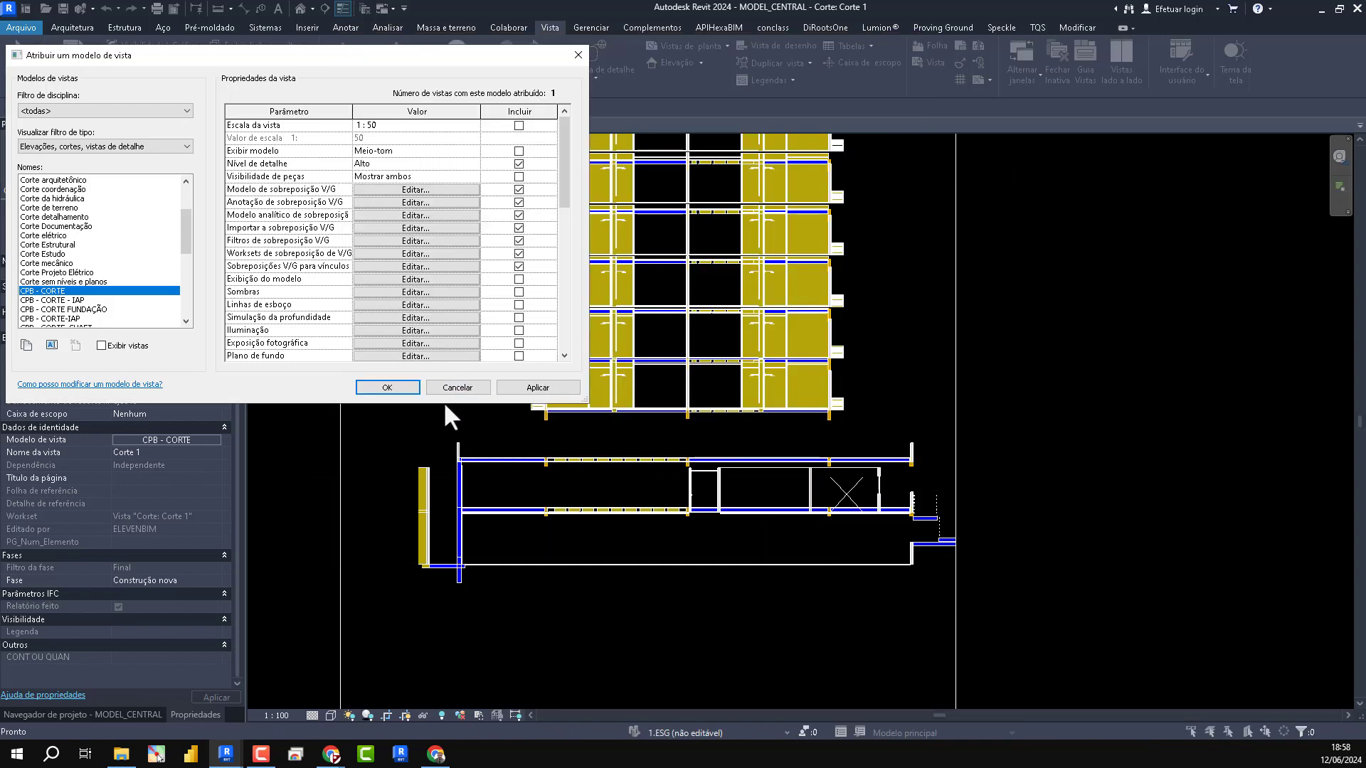
- Move the EST and ARQ filters together to the start of the CPB - CORTE template's filter list
click(448, 215)
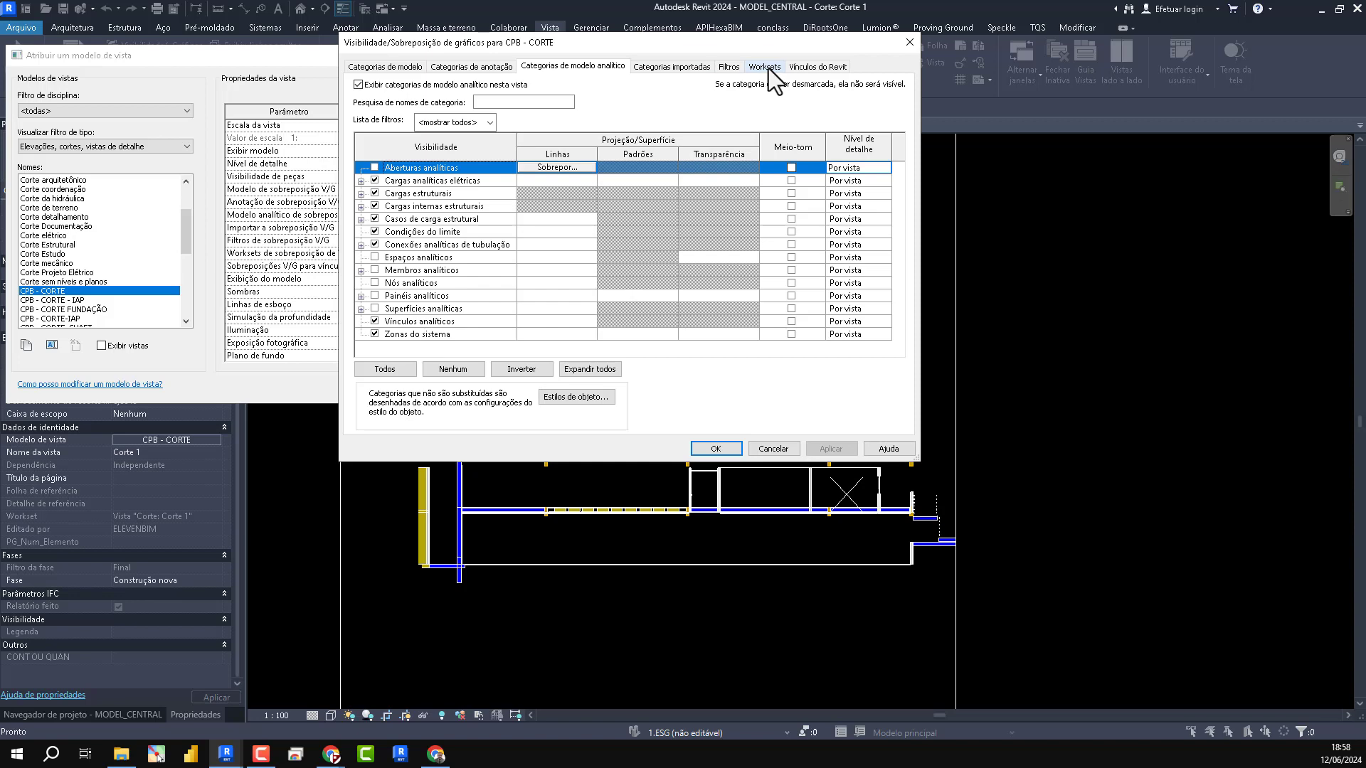
click(729, 66)
scroll(459, 229, down, 6)
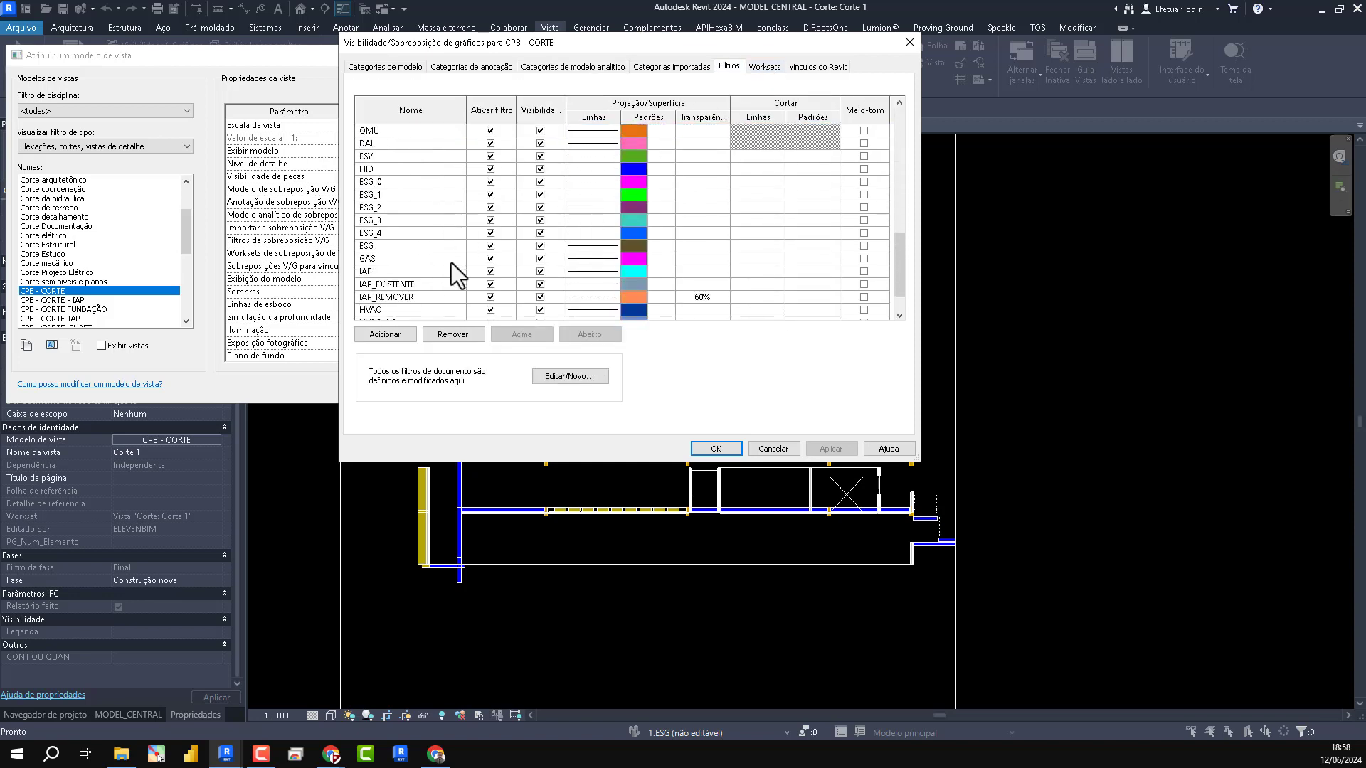
drag(377, 310, 385, 297)
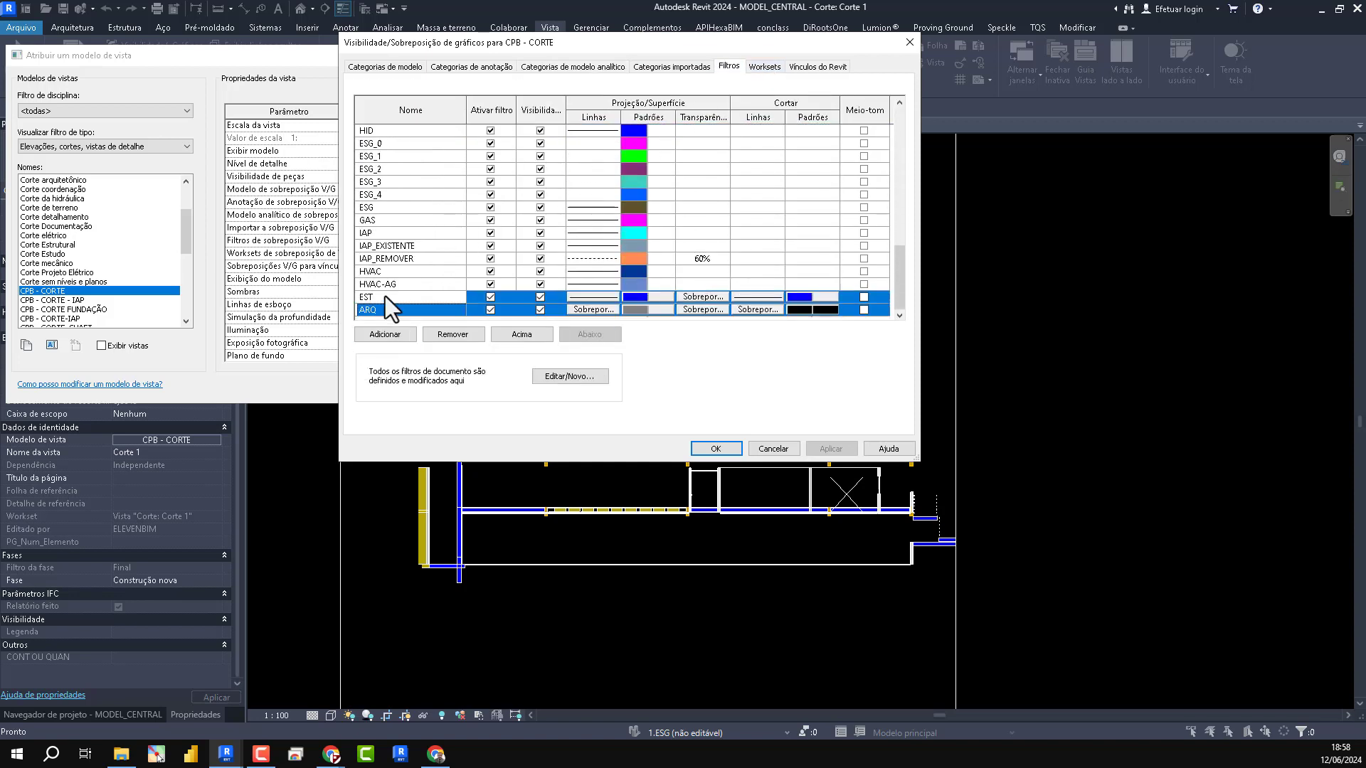
click(532, 338)
click(532, 339)
click(532, 338)
click(532, 338)
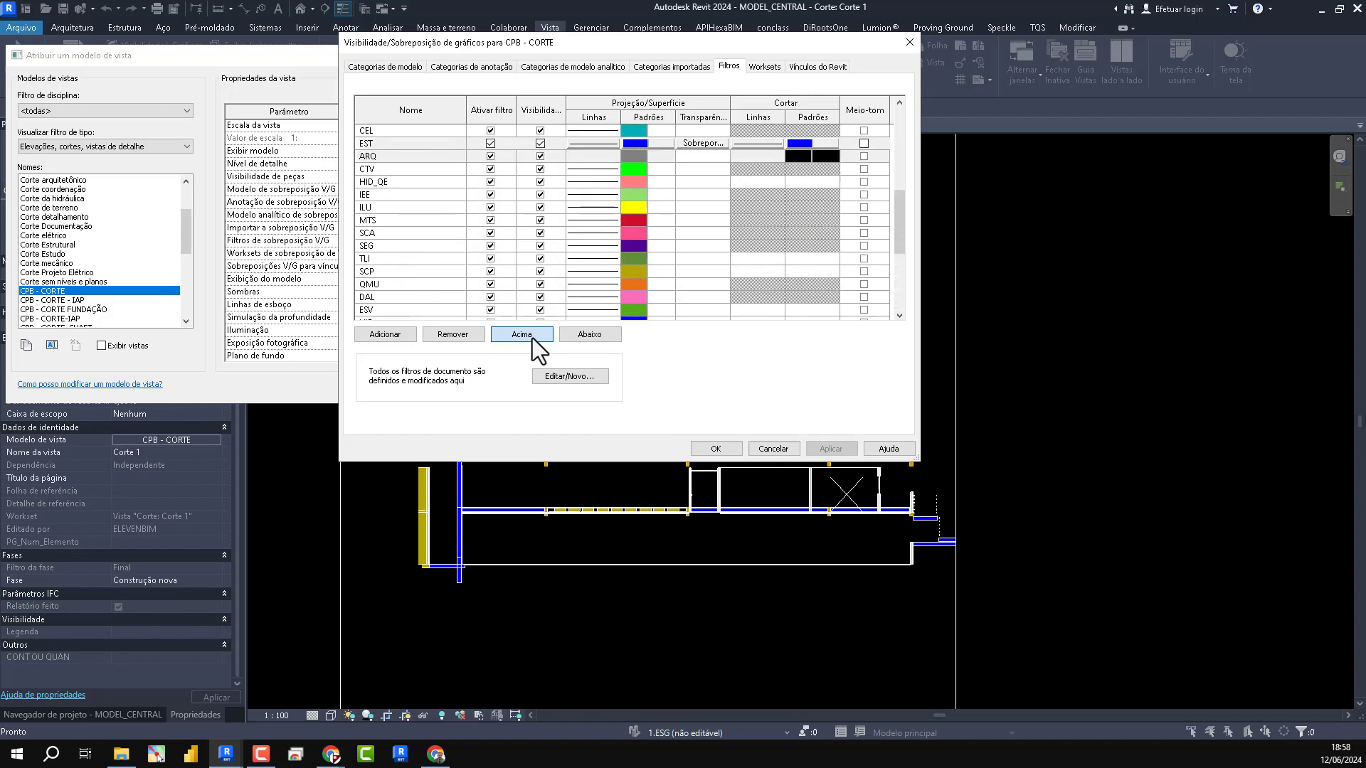
click(522, 334)
click(521, 334)
click(521, 335)
click(521, 334)
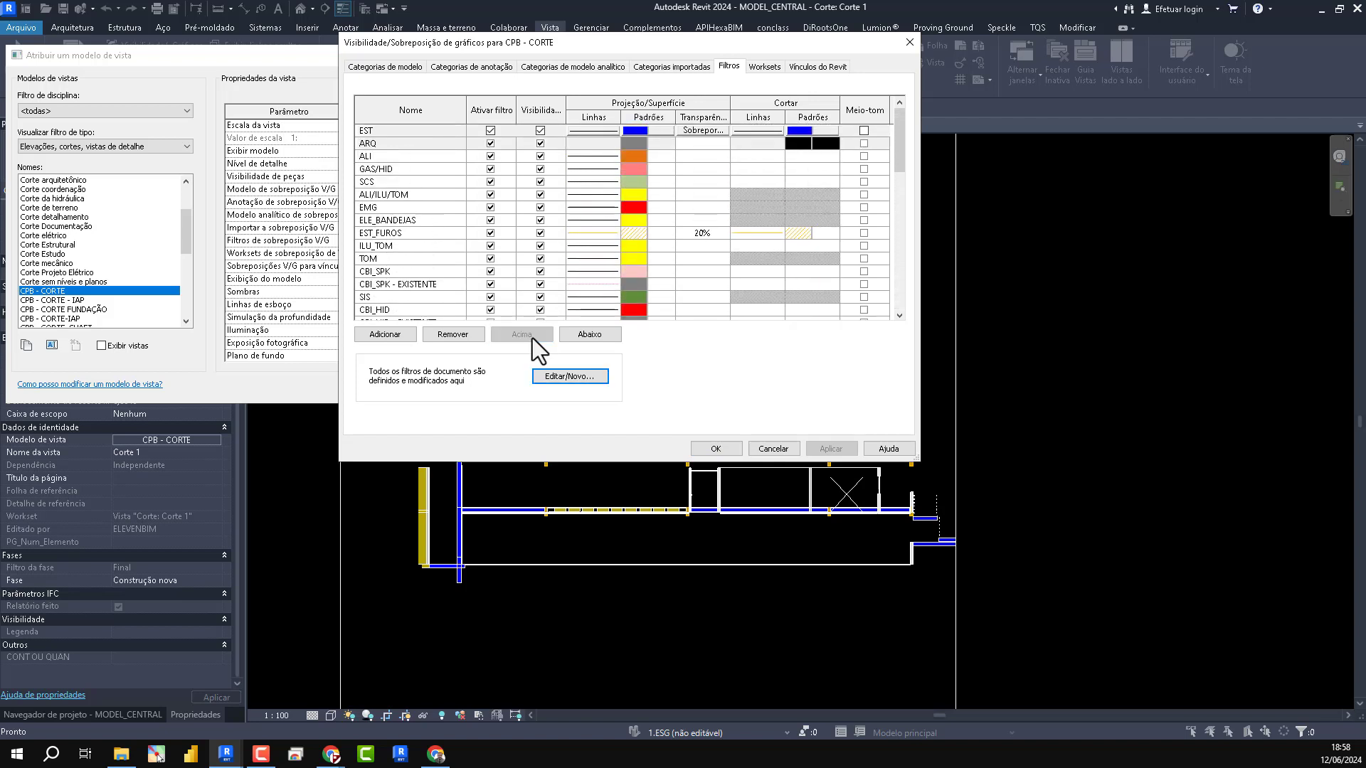
- Enable halftone for the EST and ARQ filters in the CPB - CORTE template and apply it
click(863, 143)
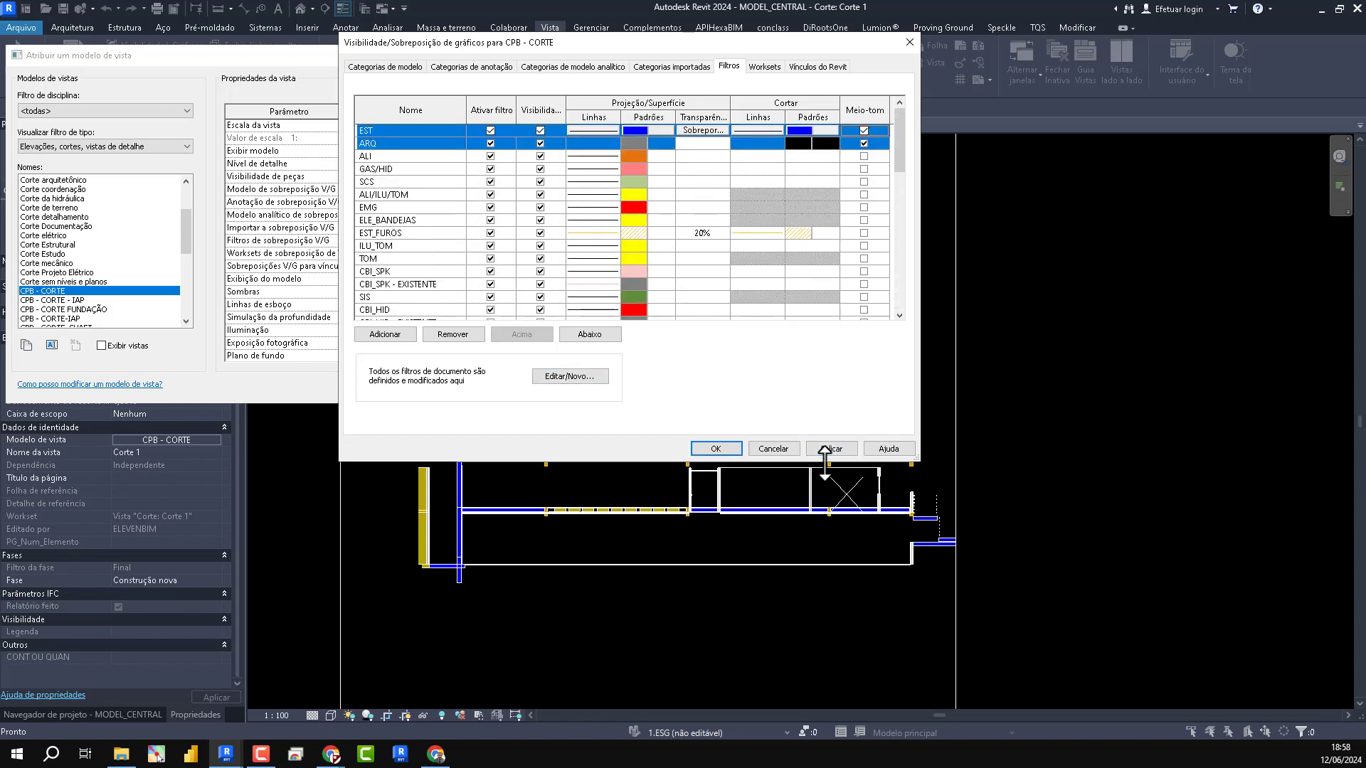
click(828, 449)
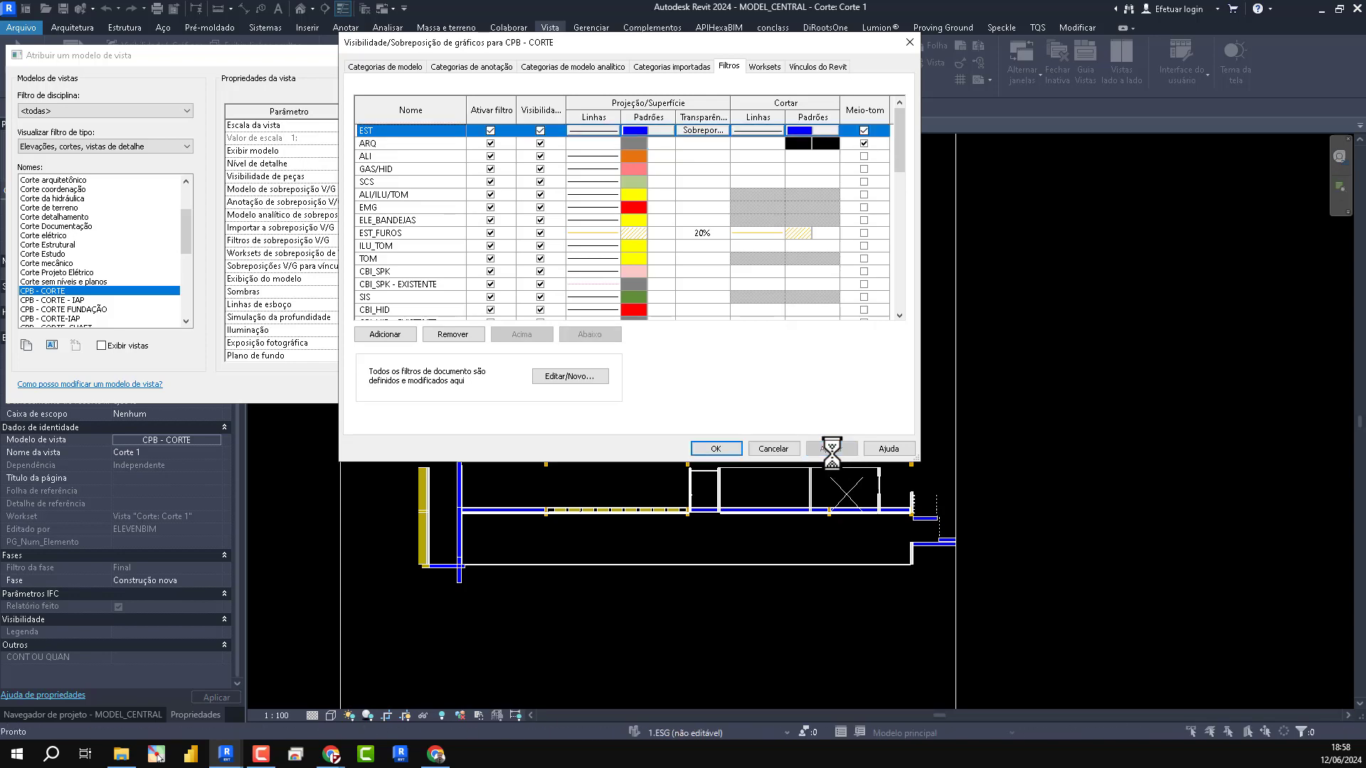
drag(821, 44, 564, 122)
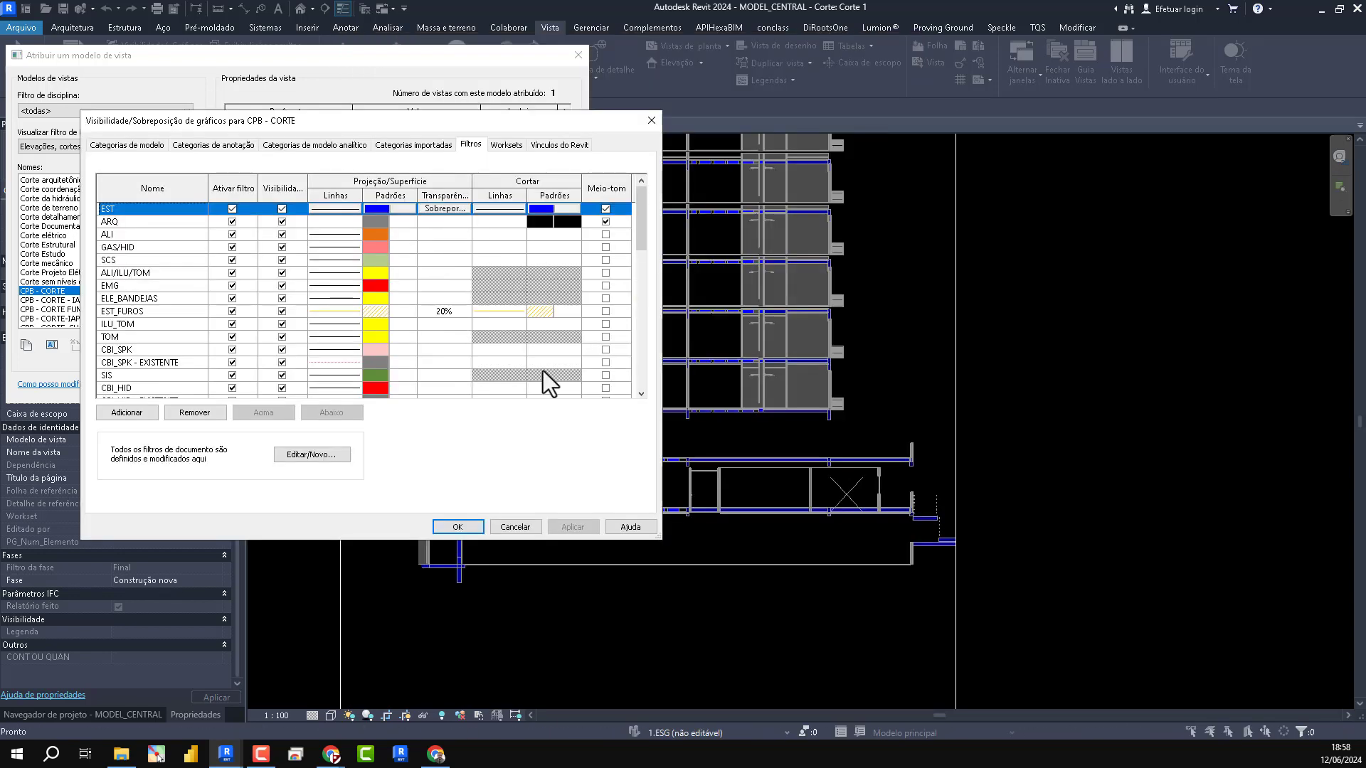
- Set both Revit links to halftone and underlay in the CPB - CORTE template, then apply the template to the section
click(559, 145)
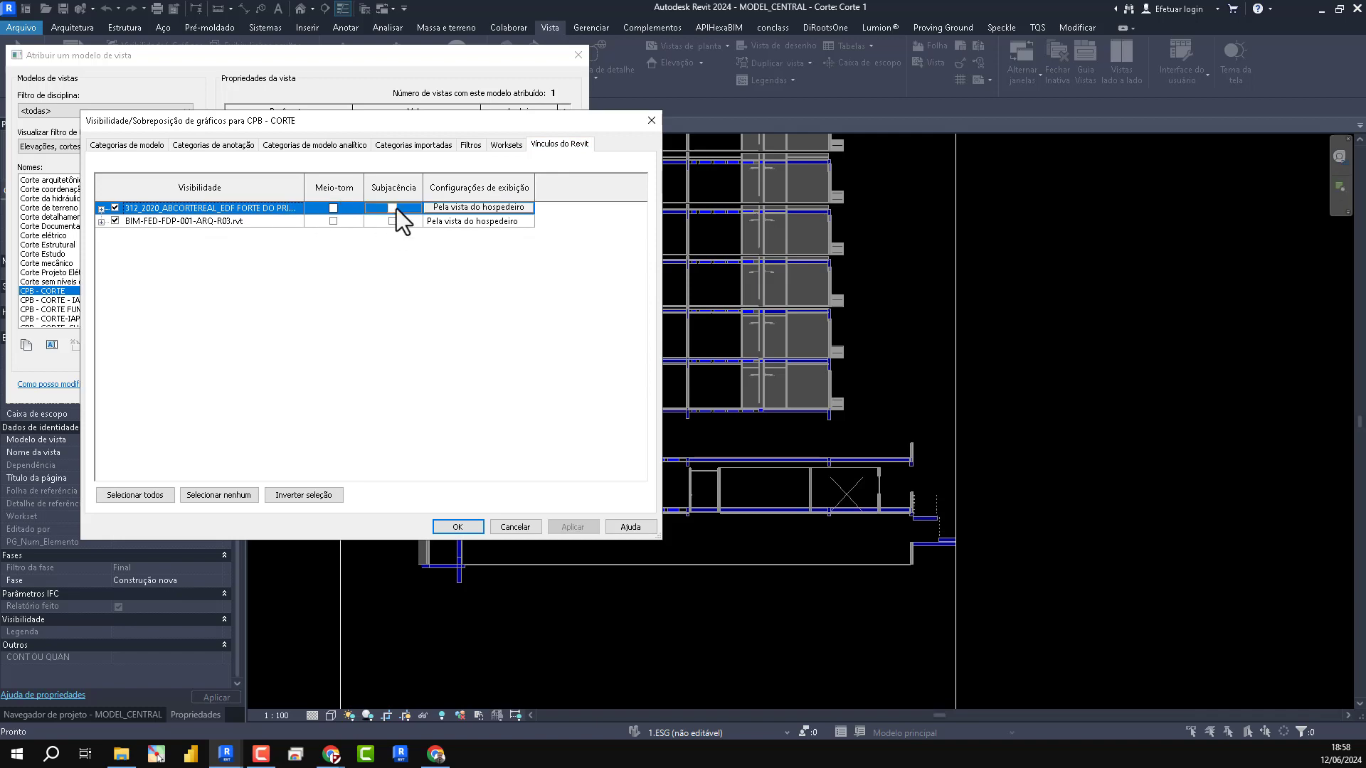
click(392, 208)
click(392, 221)
click(333, 208)
click(333, 222)
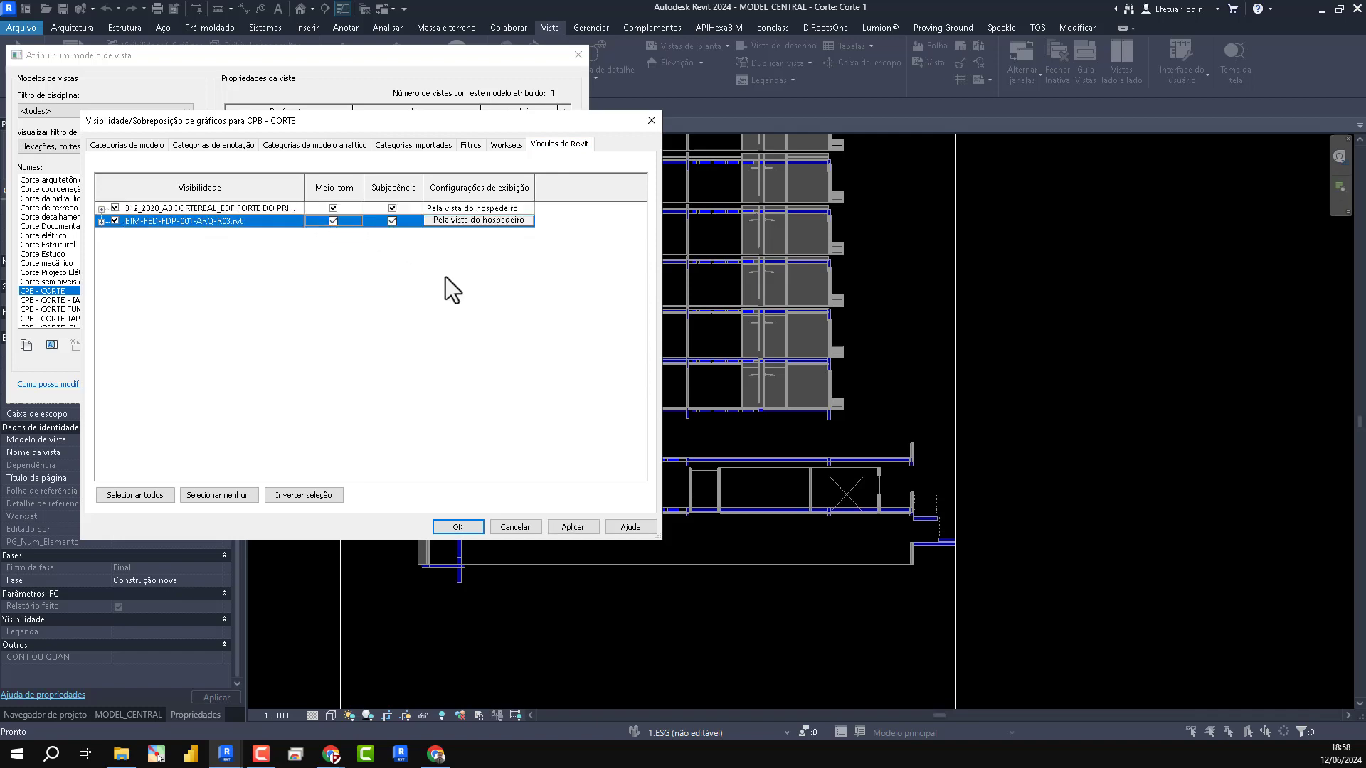
click(571, 527)
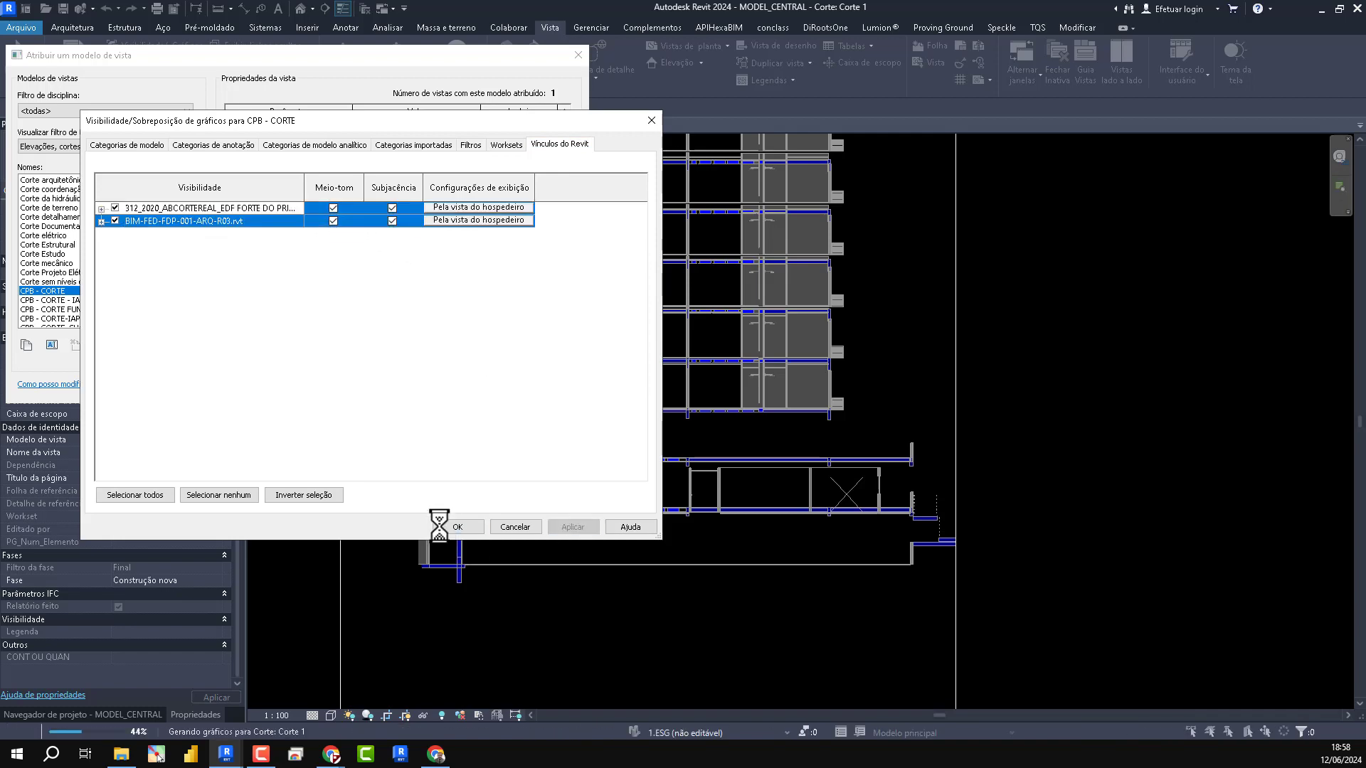
click(455, 526)
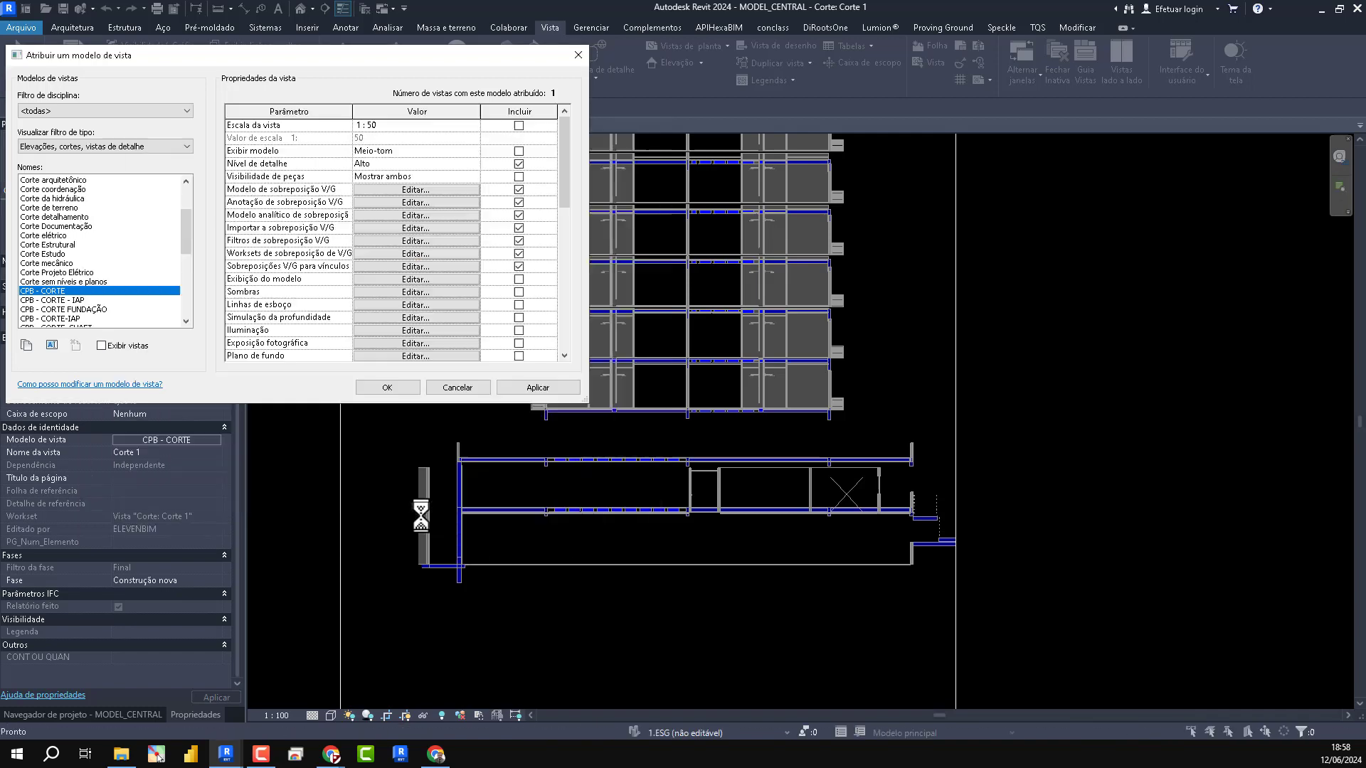
click(532, 389)
click(391, 390)
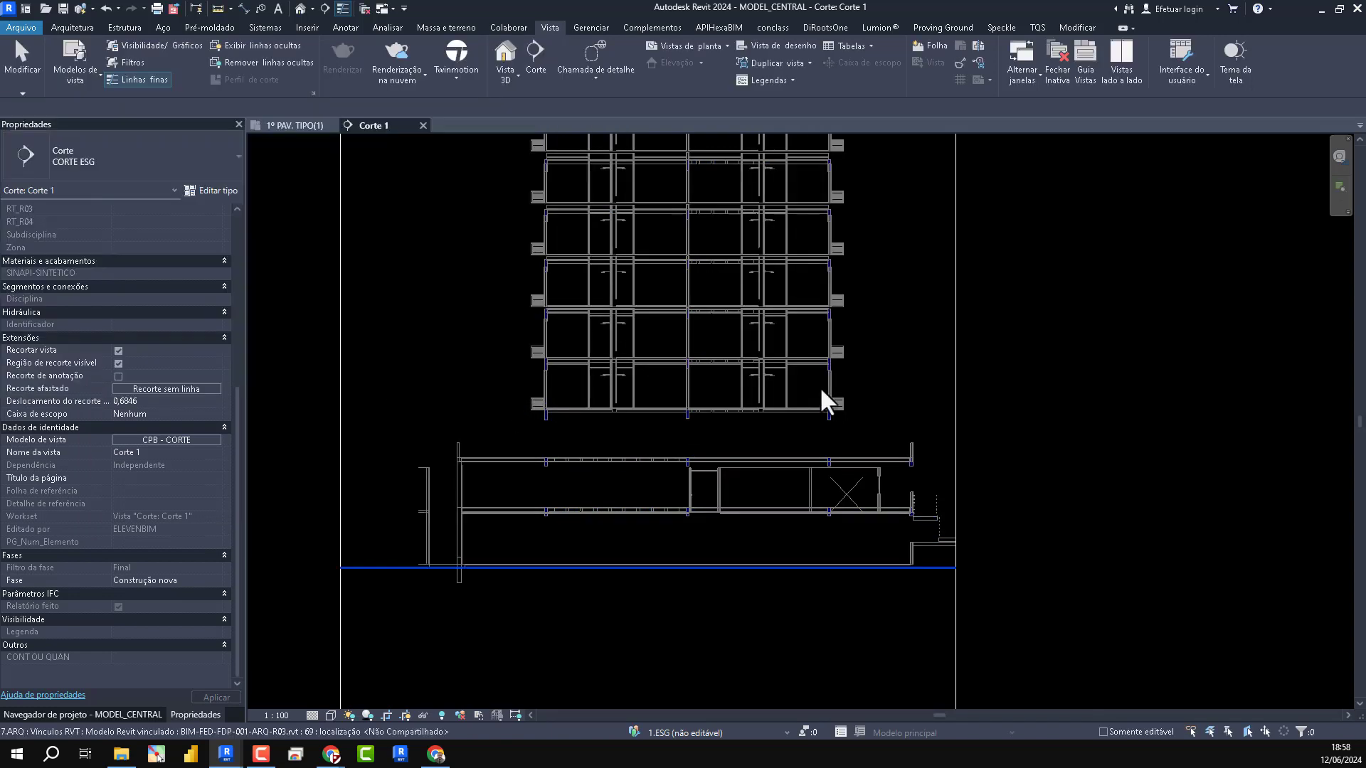
scroll(777, 394, up, 7)
middle_drag(826, 473, 871, 472)
scroll(1133, 412, down, 5)
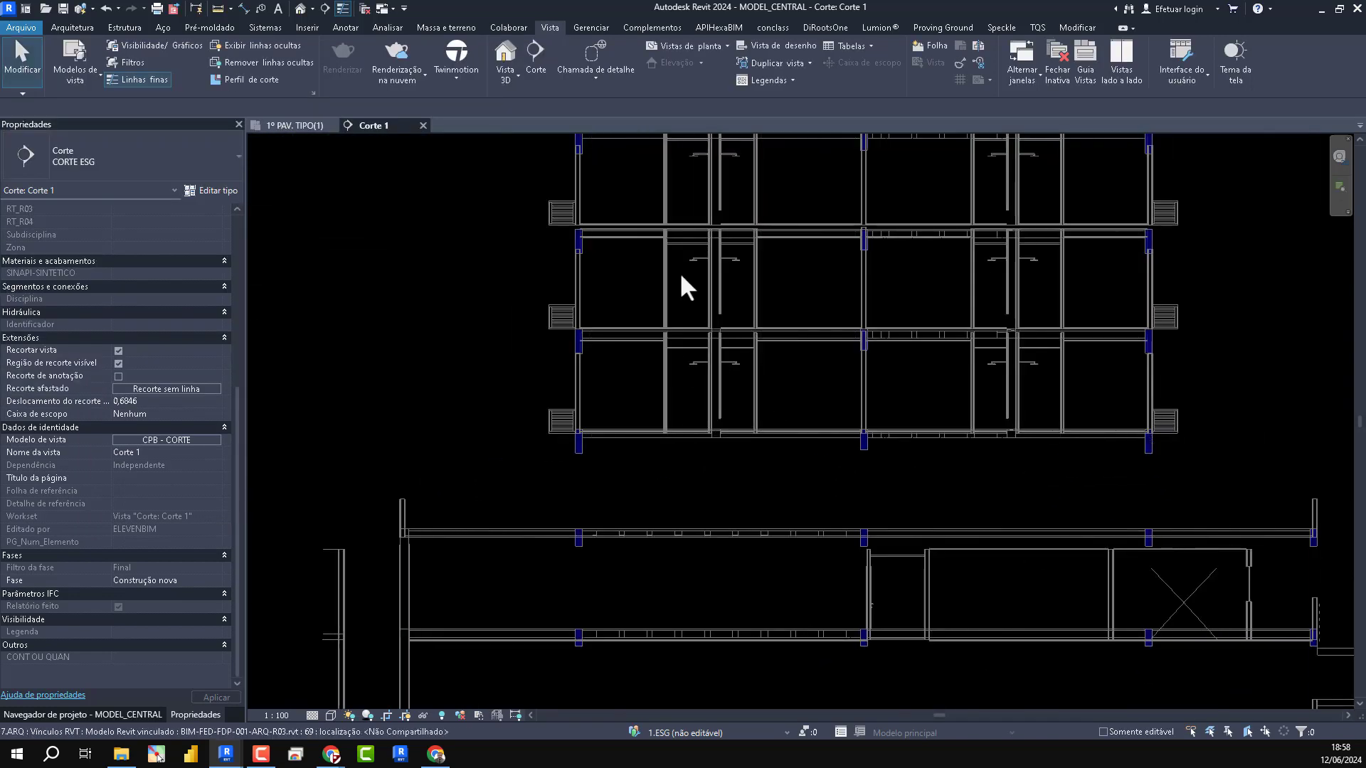
scroll(680, 272, down, 3)
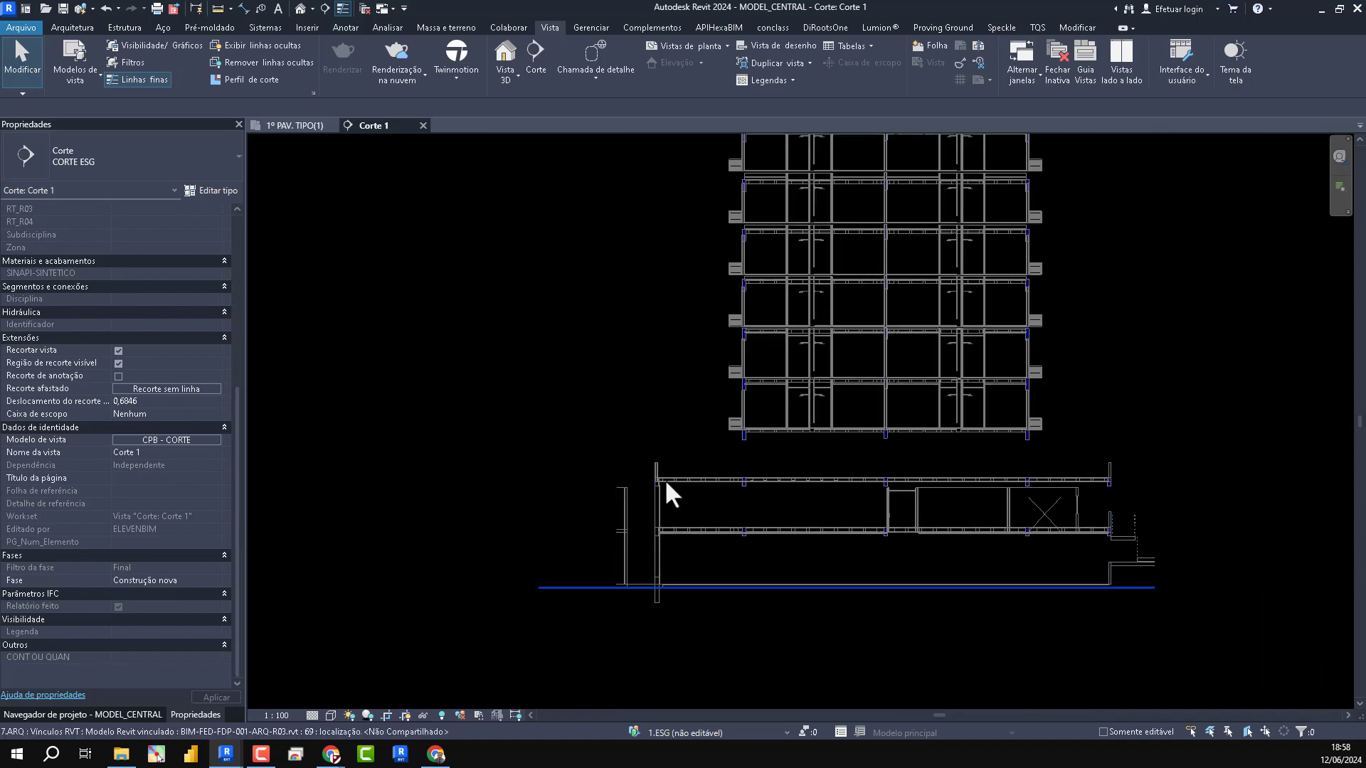
- Rename the 1º PAV. TIPO(1) sewage floor plan as "ESG - 1º PAV._DESV." in the project browser
click(284, 123)
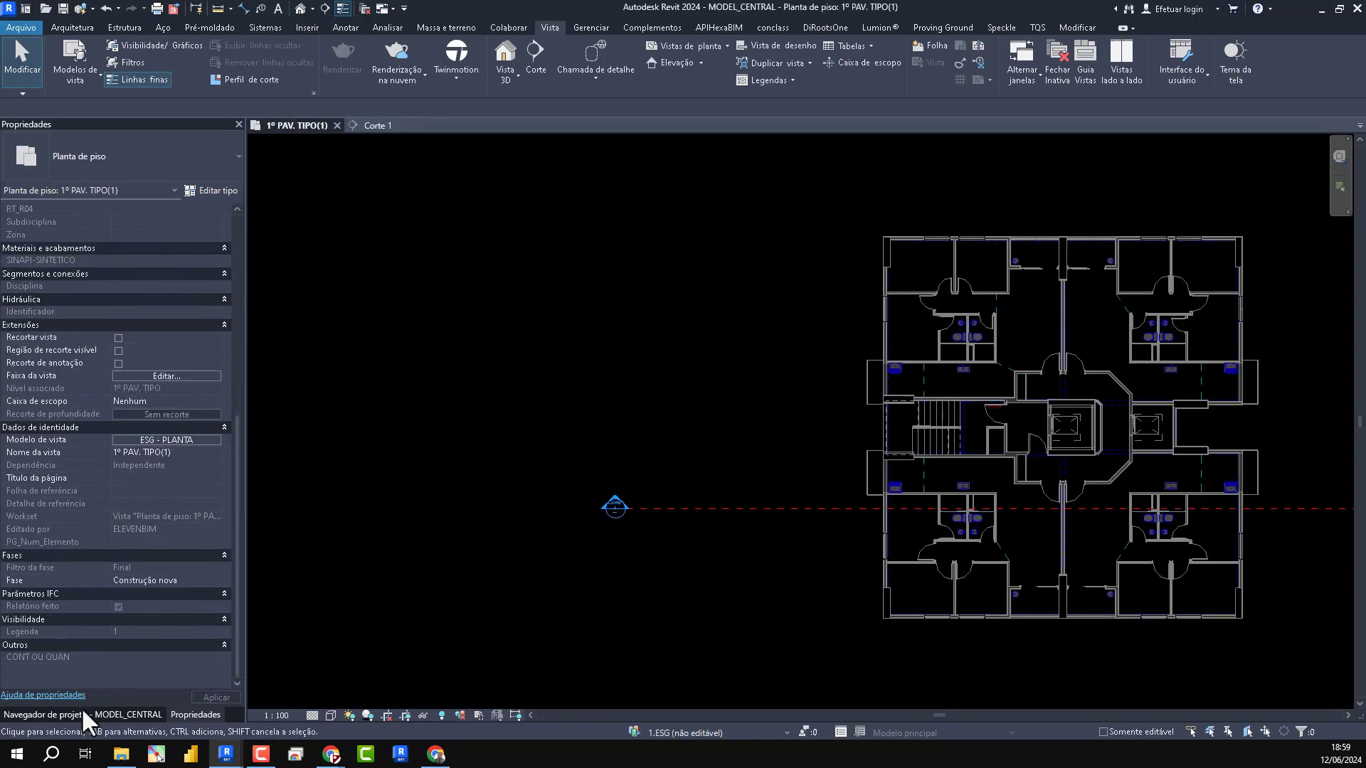
click(82, 711)
click(106, 565)
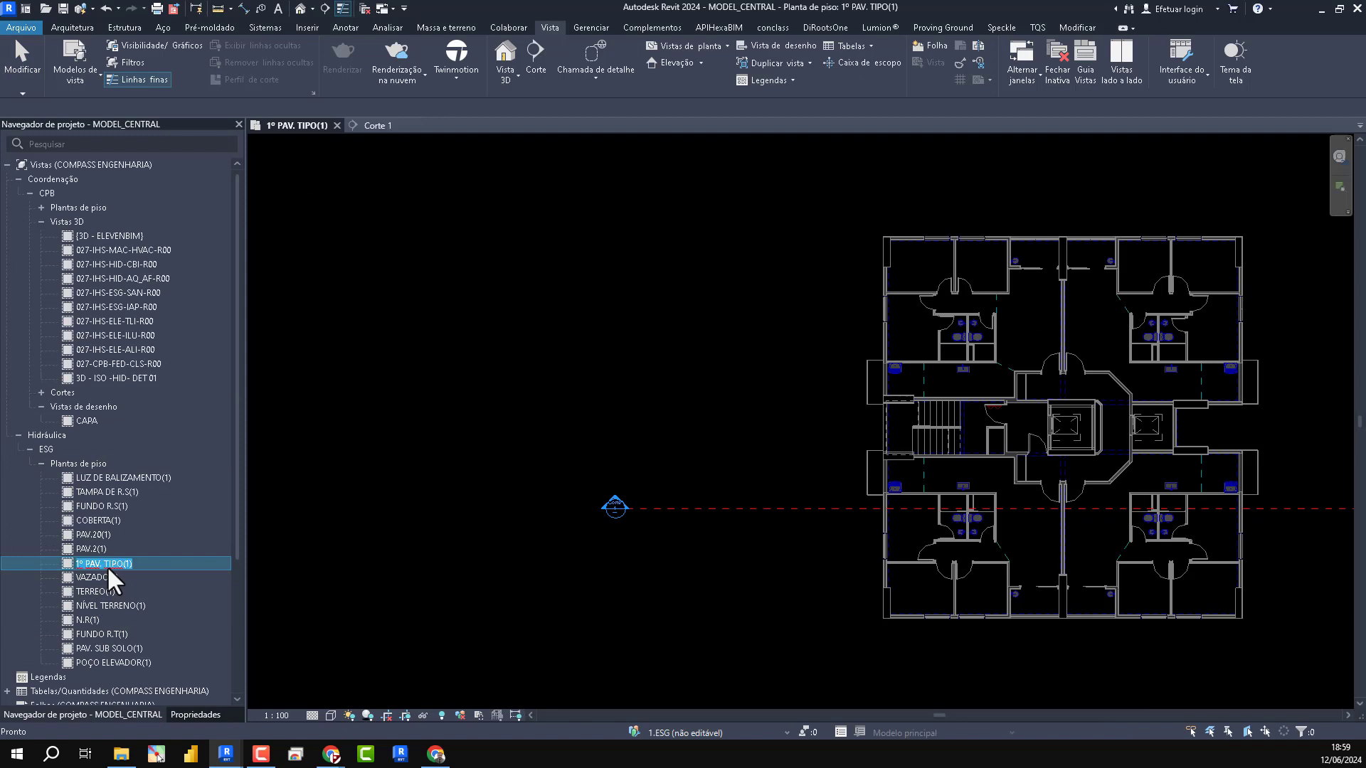
key(End)
key(Home)
text(ESG -)
text(_DESV.)
key(Return)
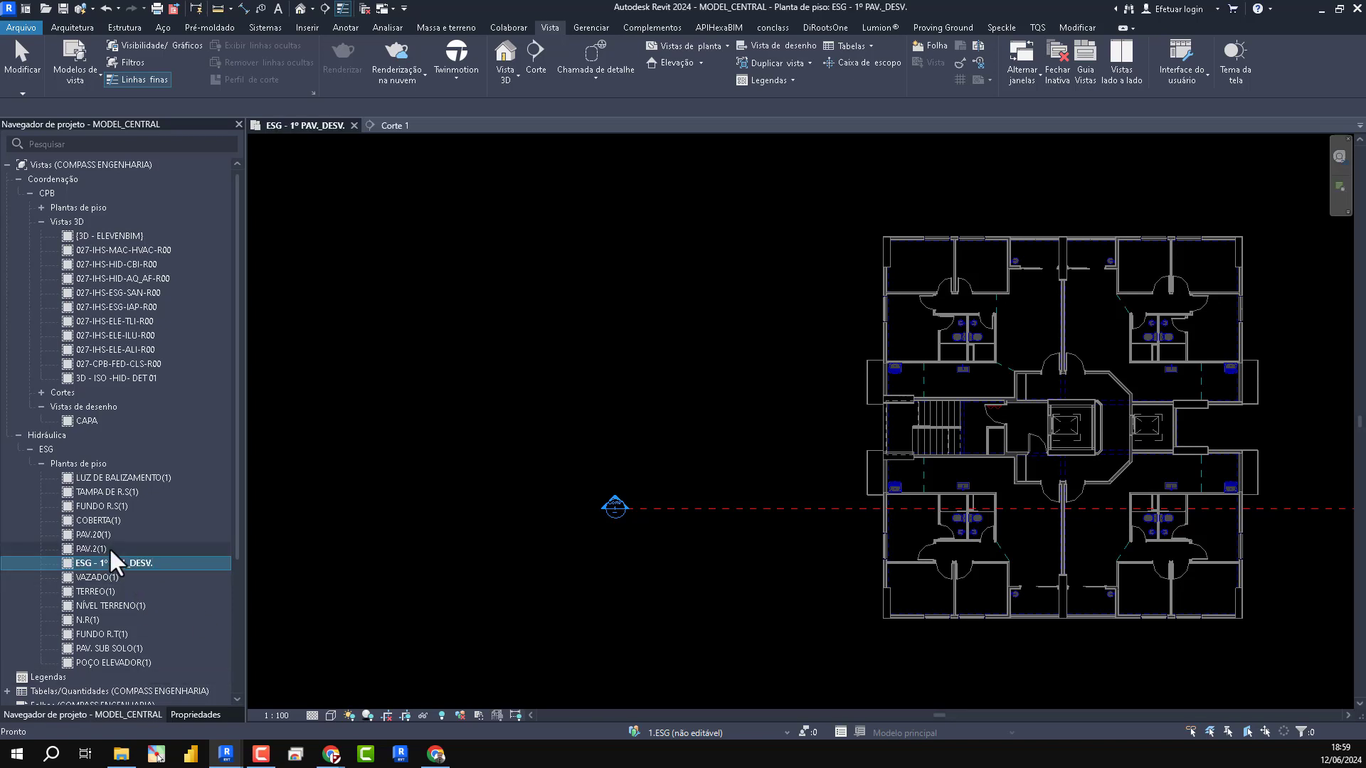
- Rename the PAV.2(1) sewage floor plan as "ESG - PAV.2 - TIPO"
click(108, 549)
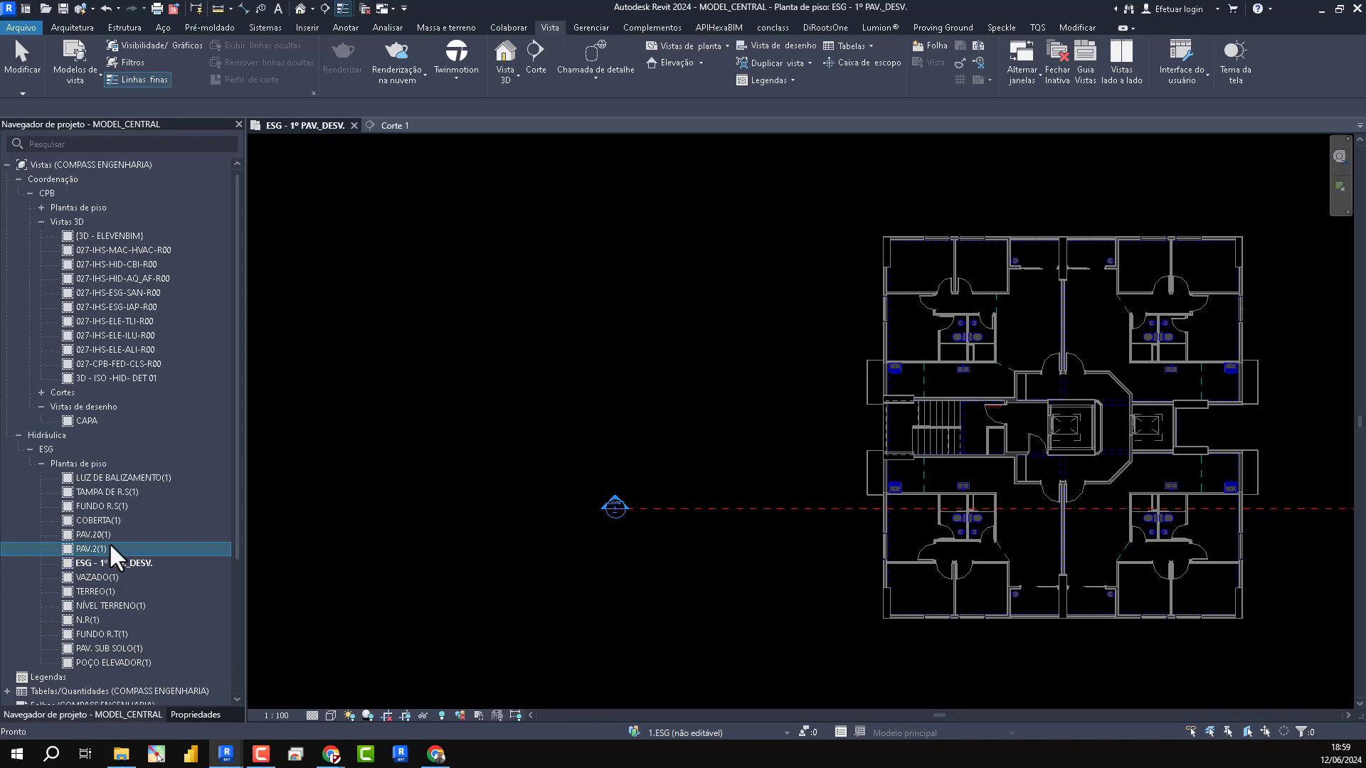
click(92, 544)
key(End)
key(BackSpace)
key(BackSpace)
key(Home)
text(ESG -)
key(Return)
- Start a Série Normal sewage pipe at the bathrooms of the ESG - 1º PAV._DESV. plan and set its diameter to 100 mm
click(104, 562)
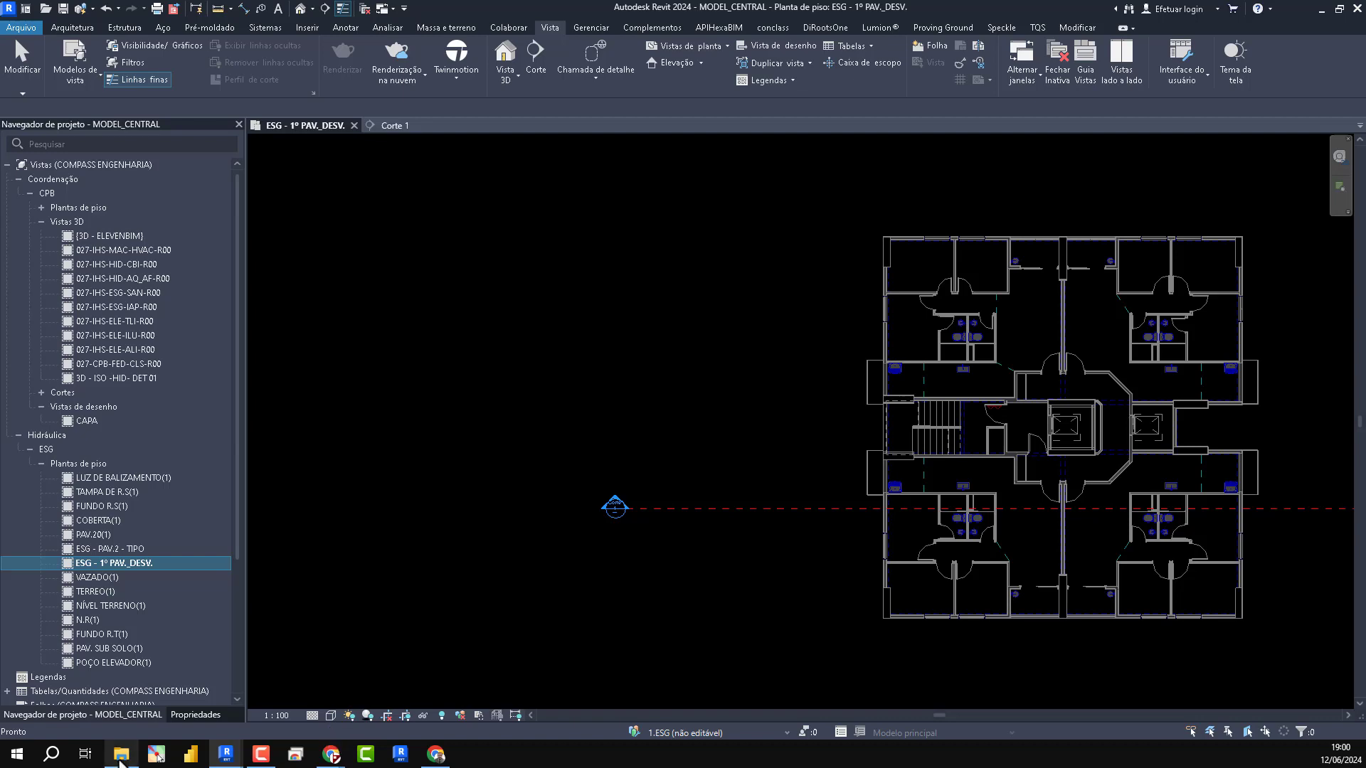
click(748, 600)
scroll(996, 547, up, 10)
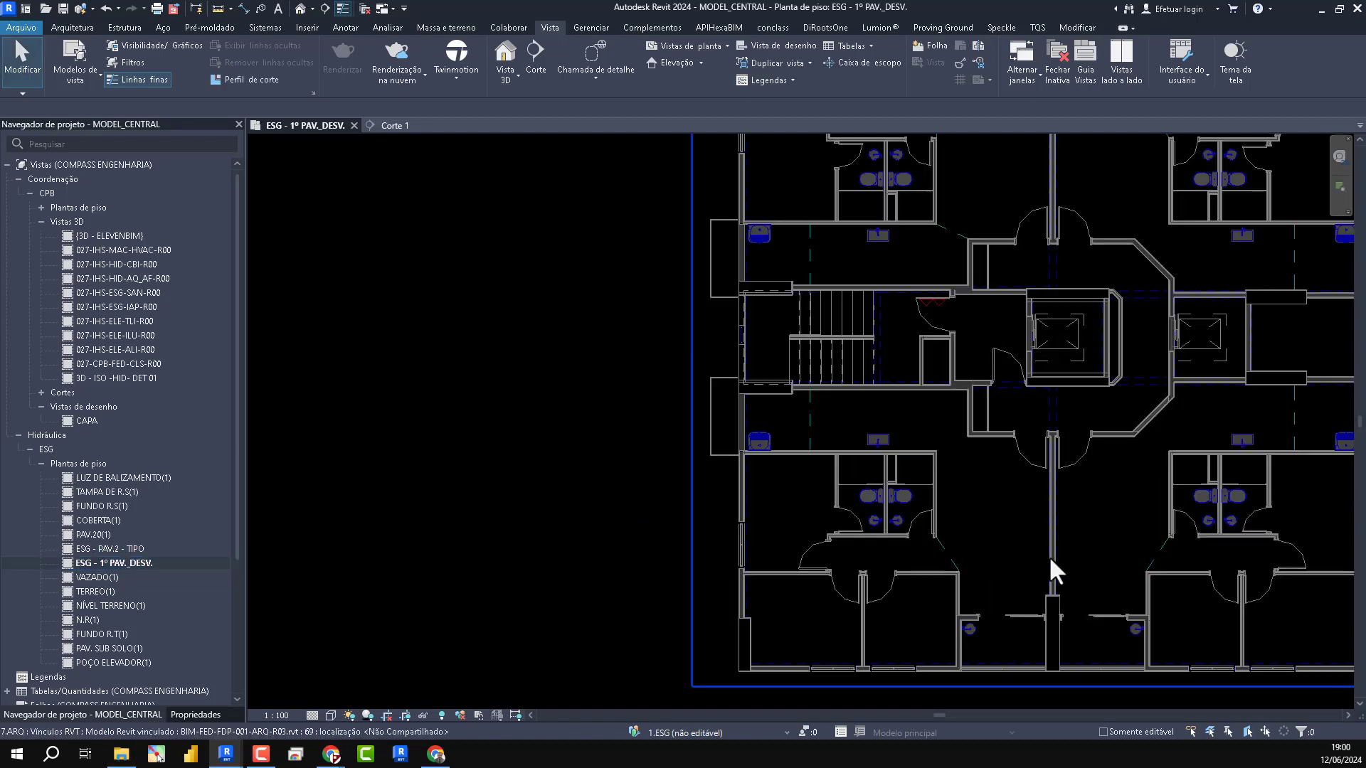
scroll(808, 570, up, 2)
middle_drag(808, 571, 756, 479)
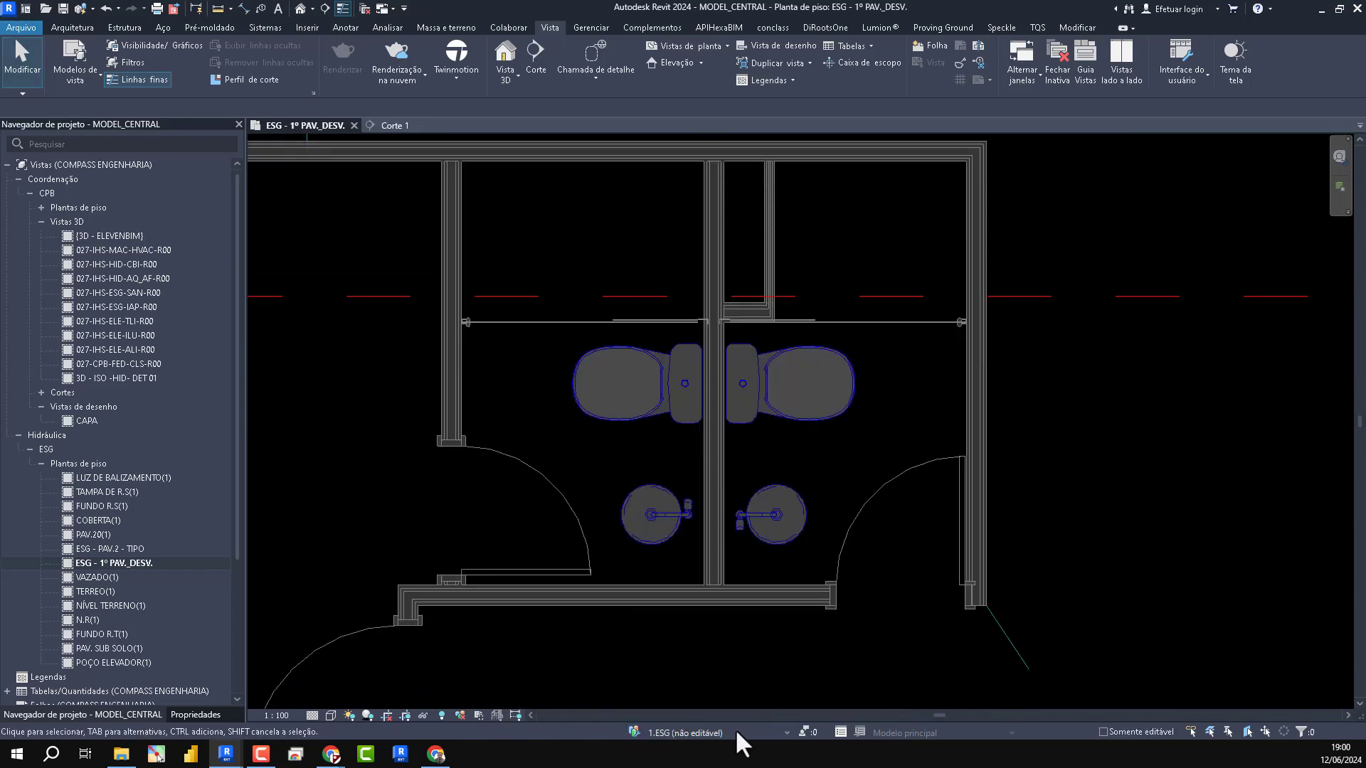
key(p)
key(i)
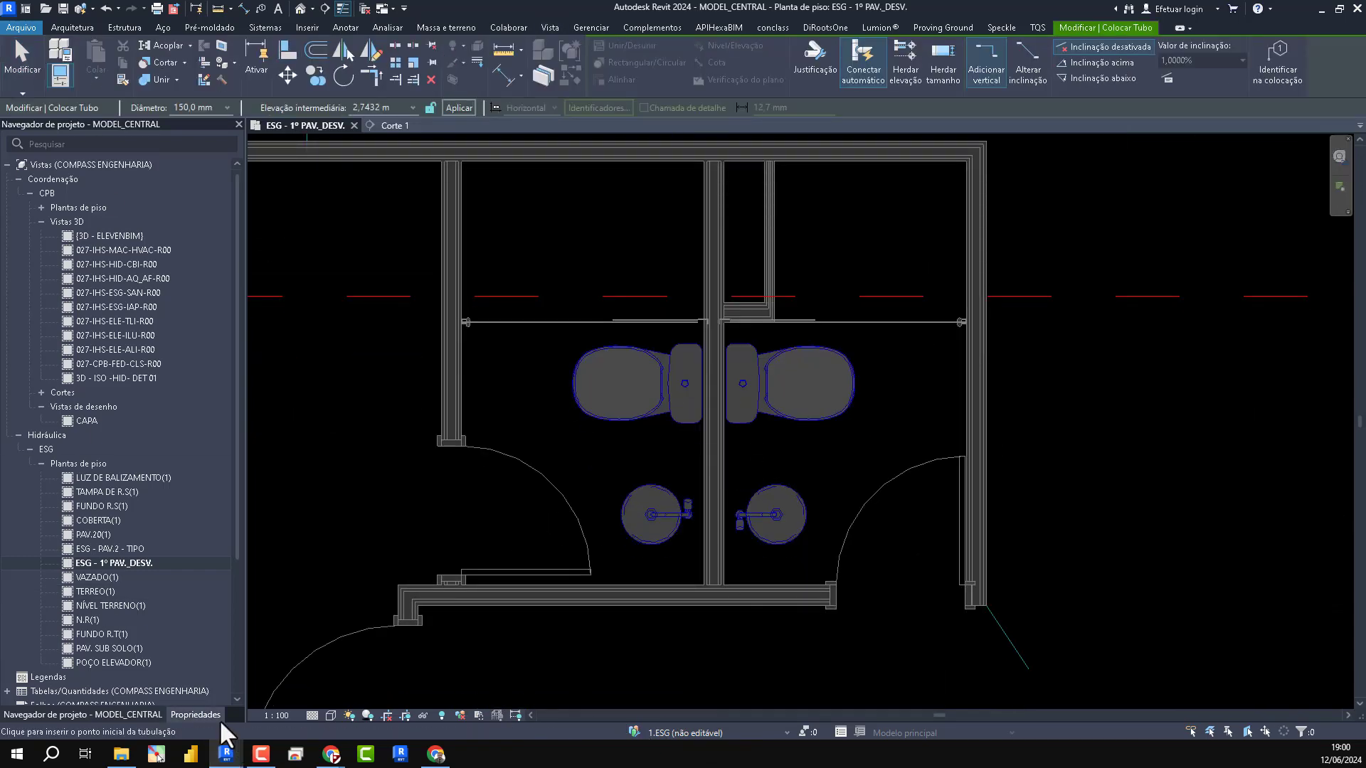
click(196, 714)
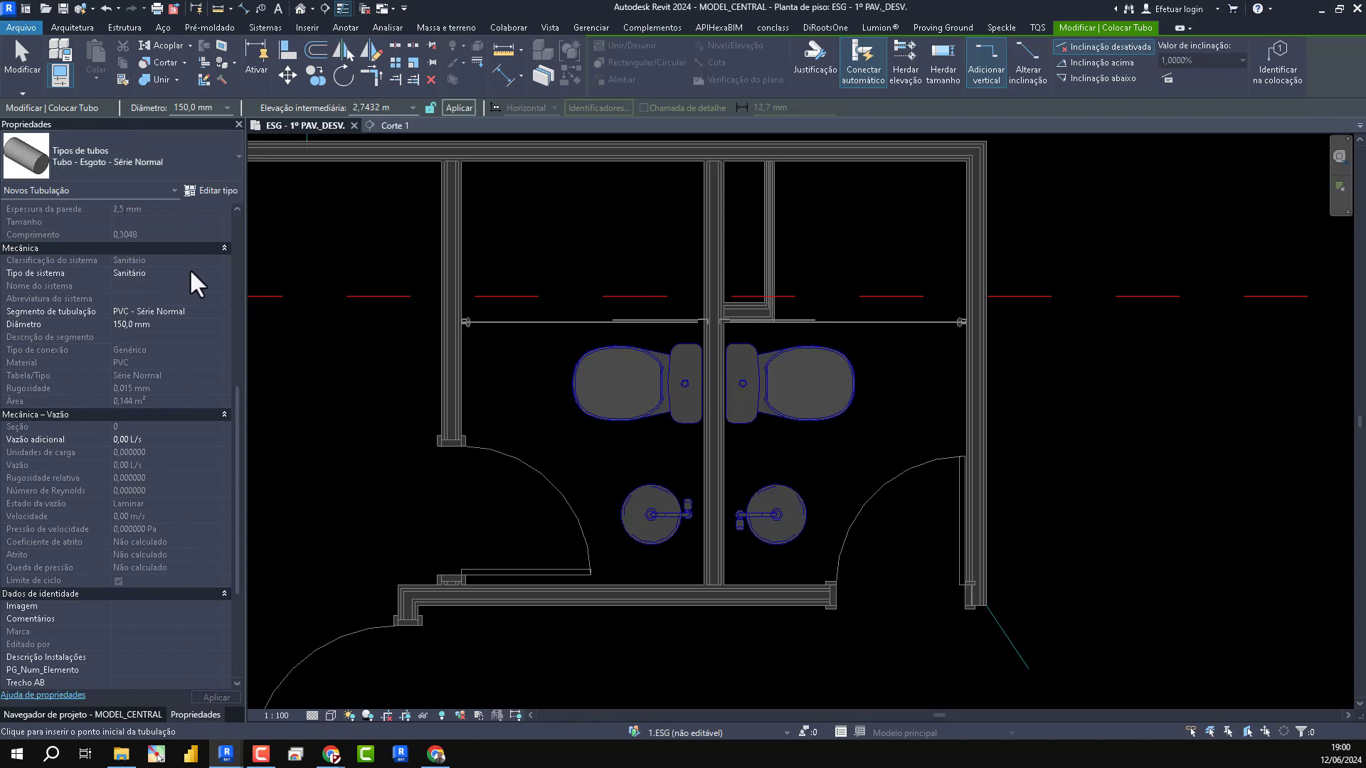
click(201, 324)
click(216, 324)
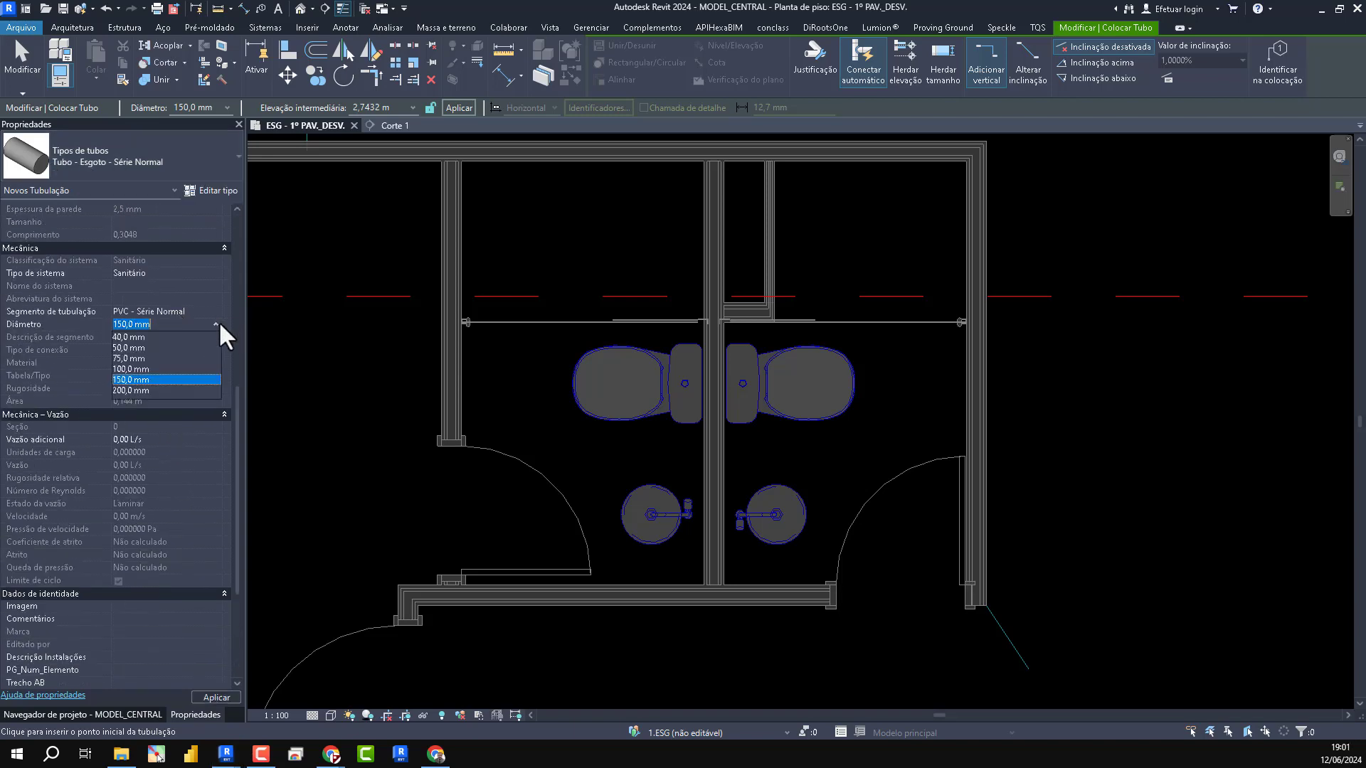
click(128, 369)
- Examine the toilets, basins and shafts of the apartment bathrooms in the ESG - 1º PAV._DESV. plan
scroll(138, 535, down, 5)
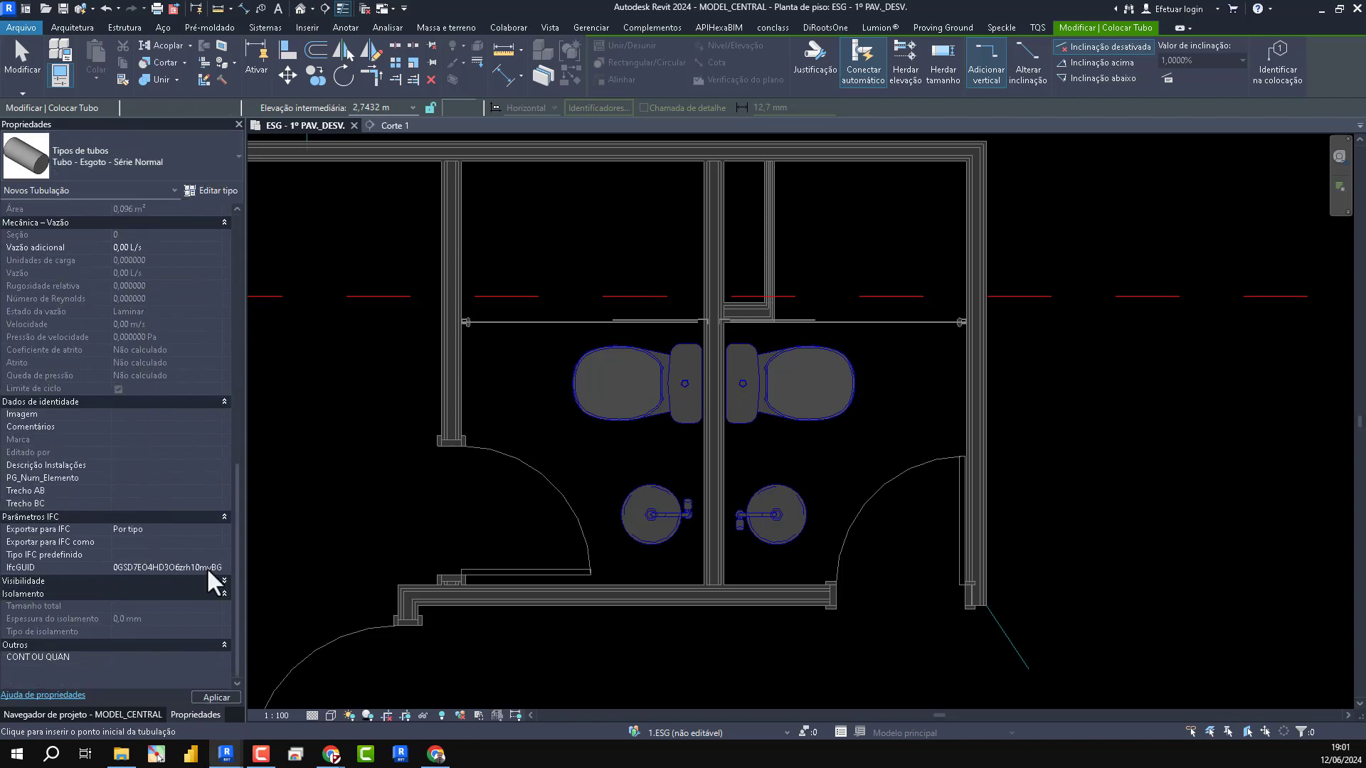
scroll(711, 419, down, 1)
scroll(737, 446, up, 4)
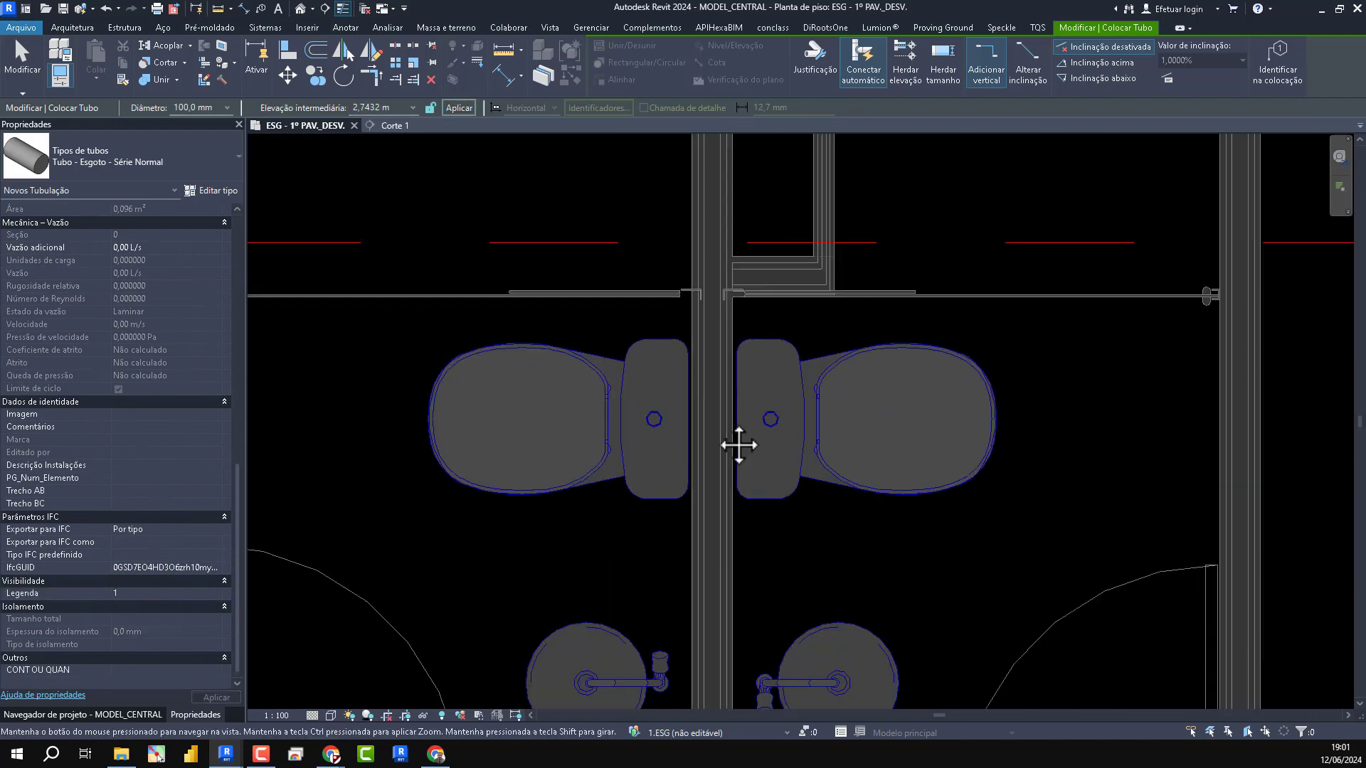
scroll(687, 483, down, 2)
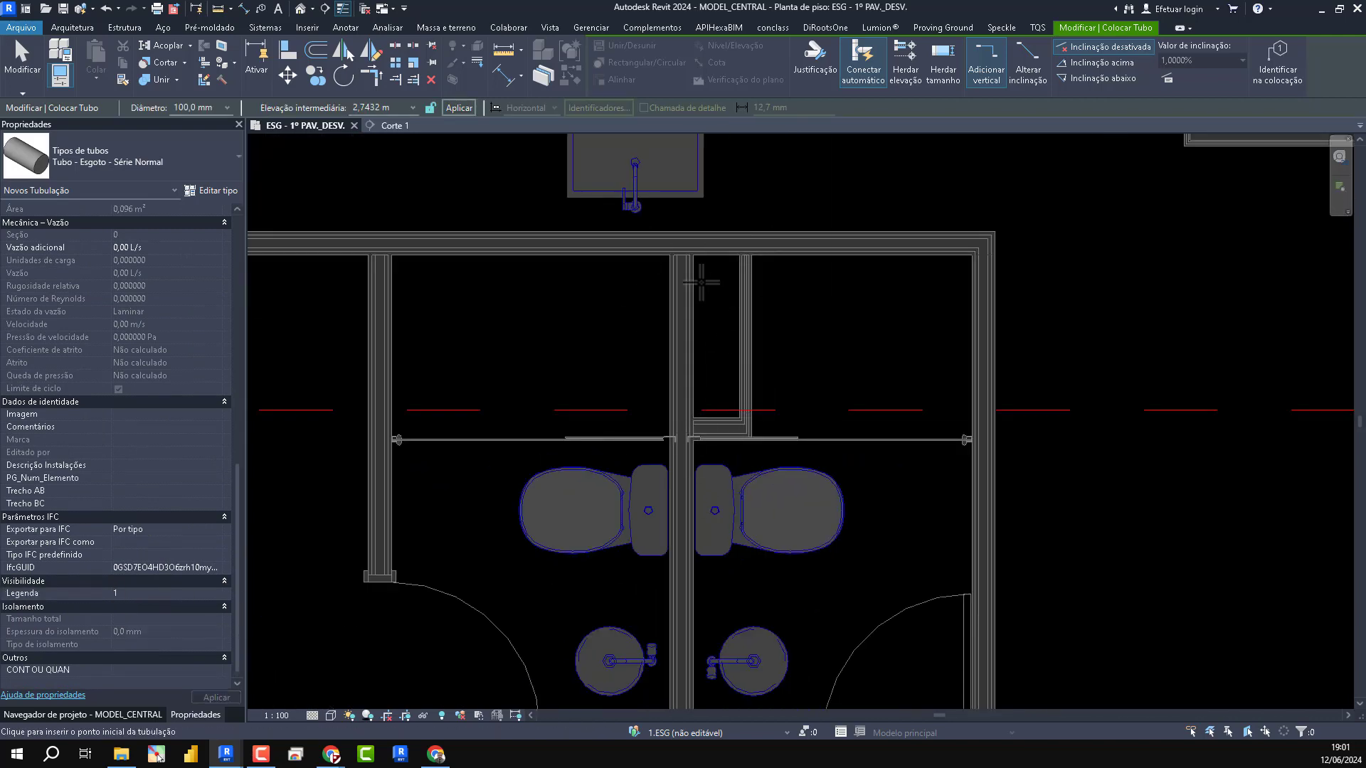
scroll(808, 523, down, 2)
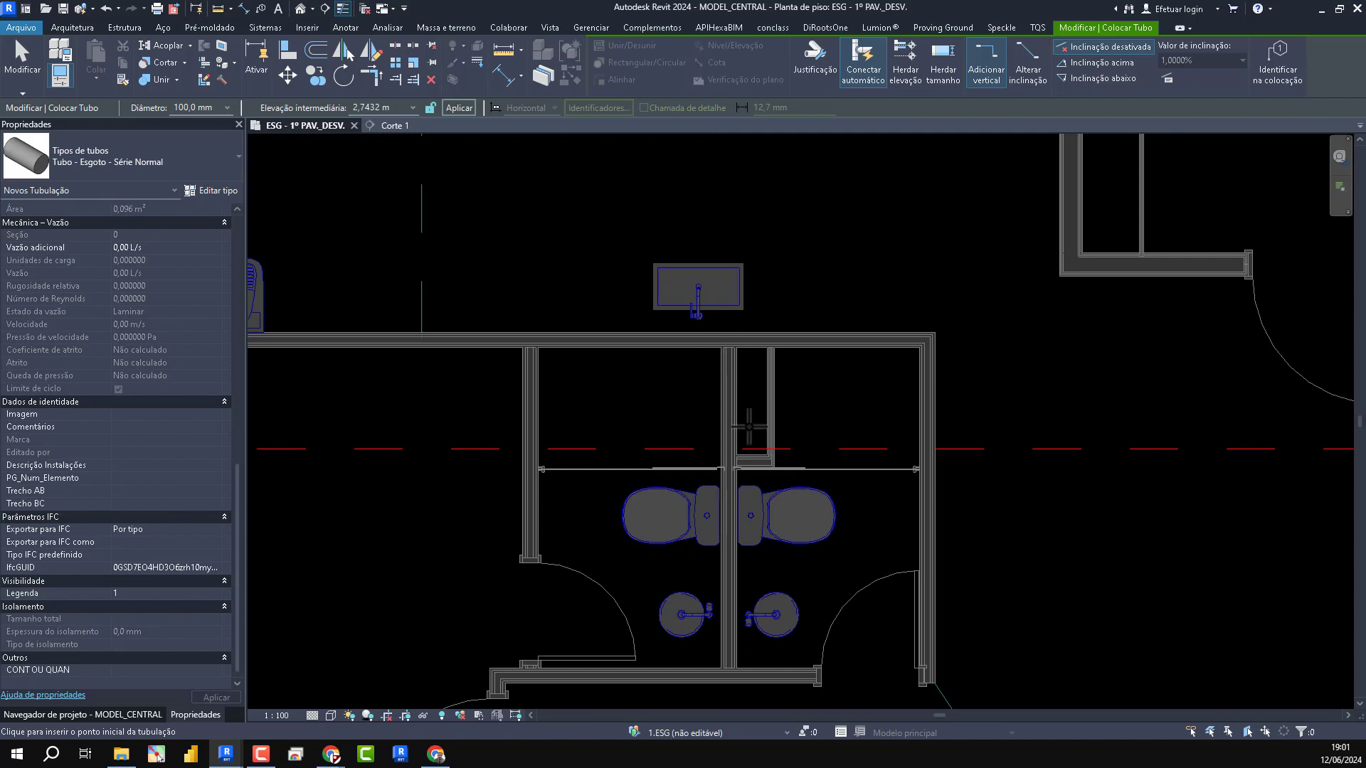
scroll(735, 536, up, 3)
middle_drag(735, 536, 637, 404)
scroll(690, 503, down, 2)
middle_drag(658, 466, 660, 567)
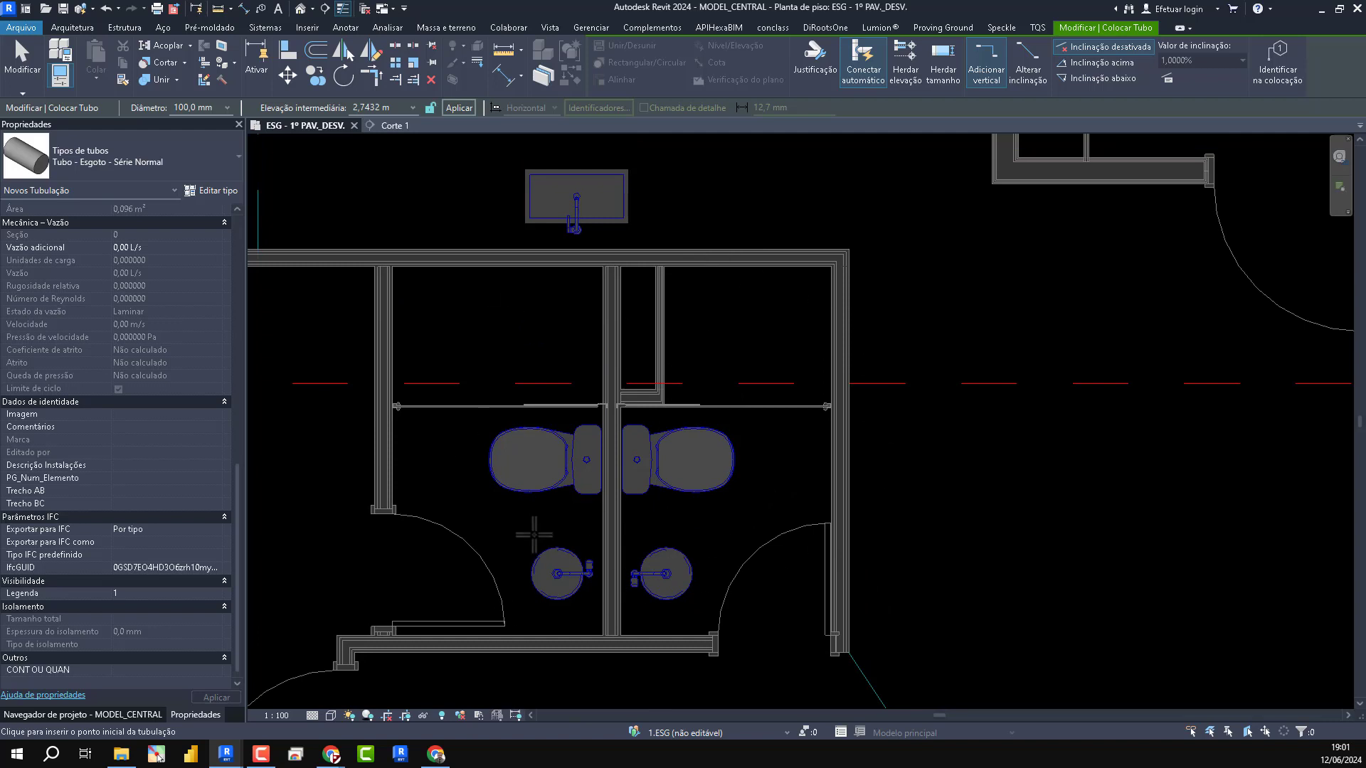
scroll(649, 320, up, 1)
scroll(648, 320, up, 1)
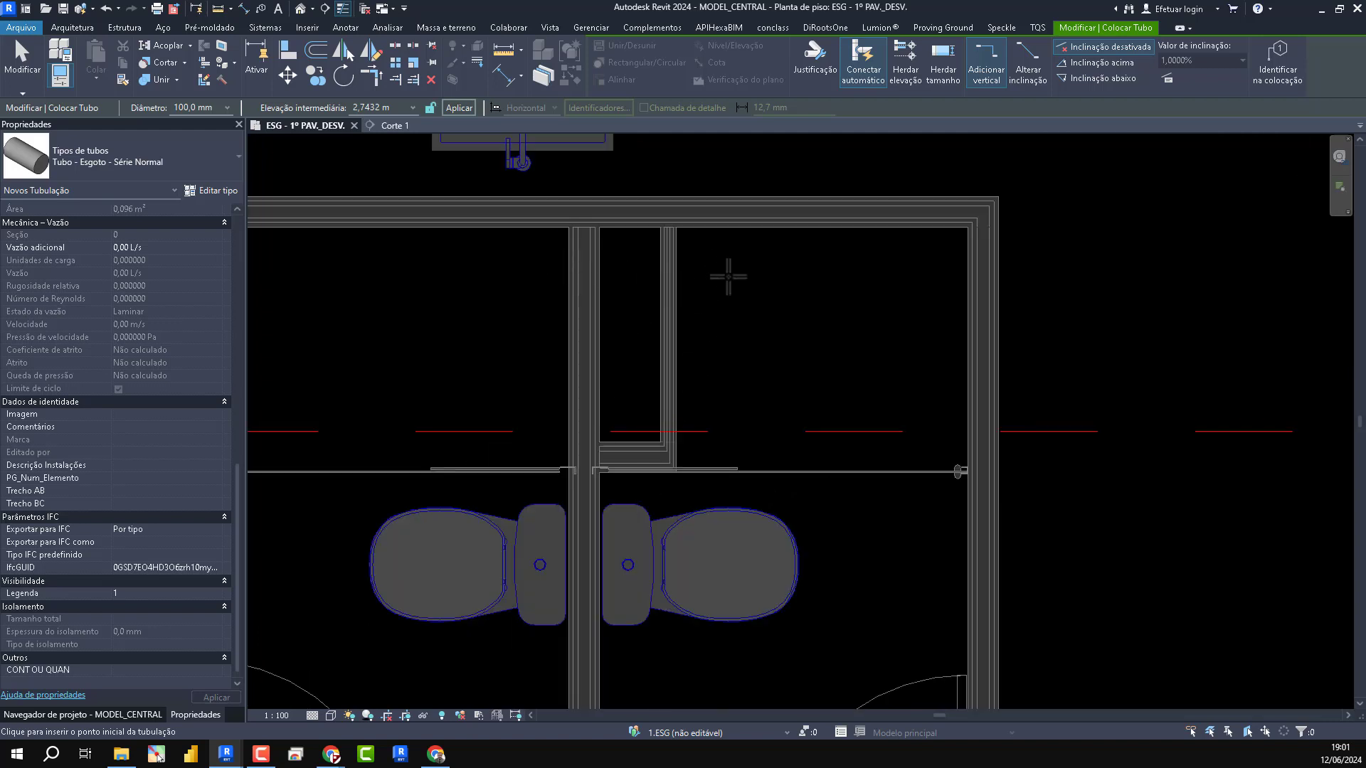
scroll(698, 399, down, 4)
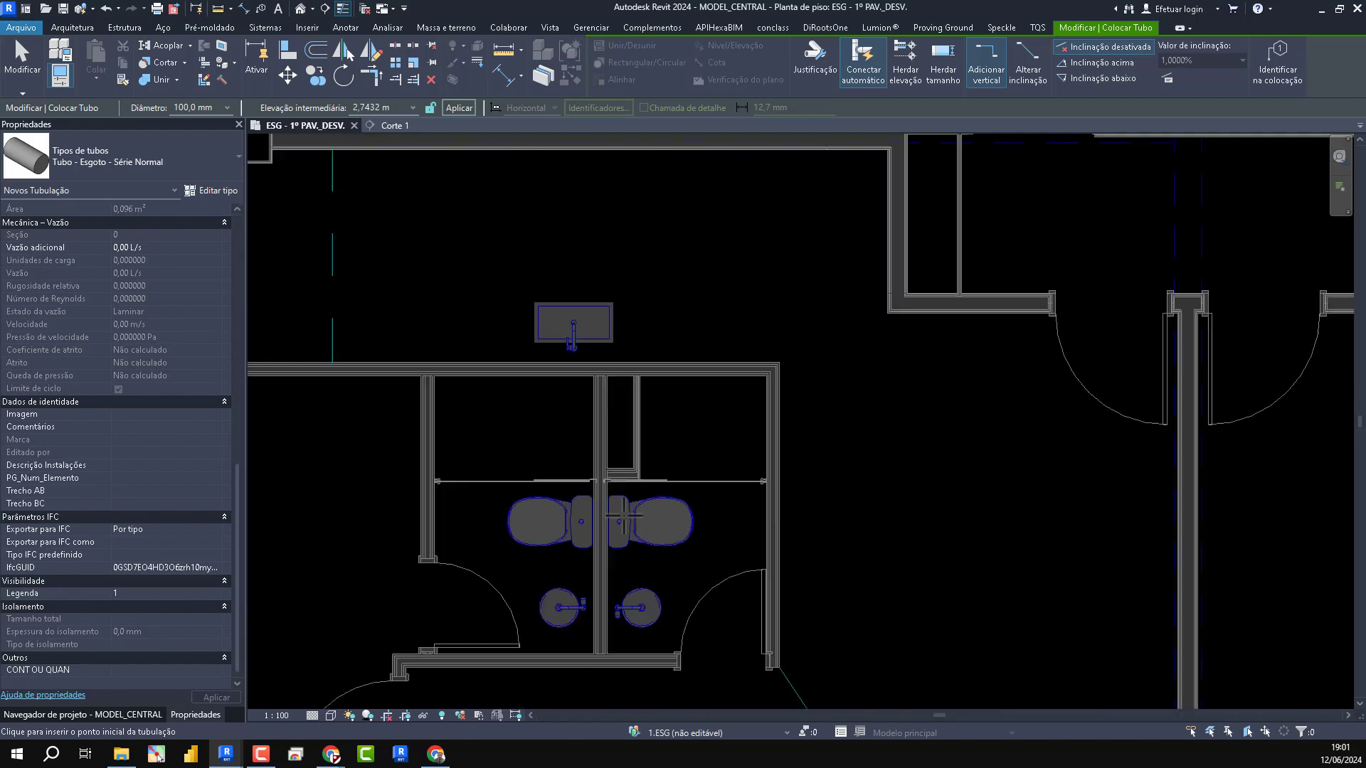
scroll(698, 405, down, 3)
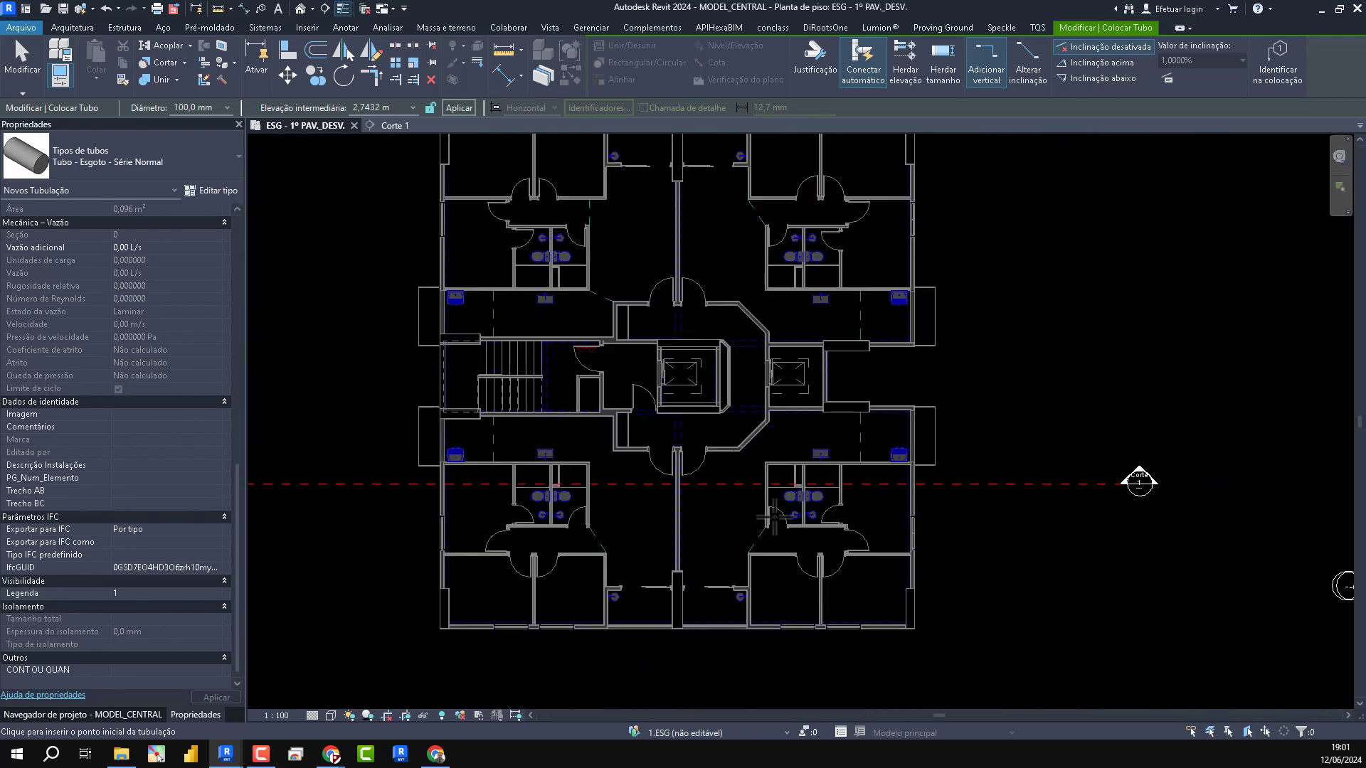
scroll(544, 501, up, 4)
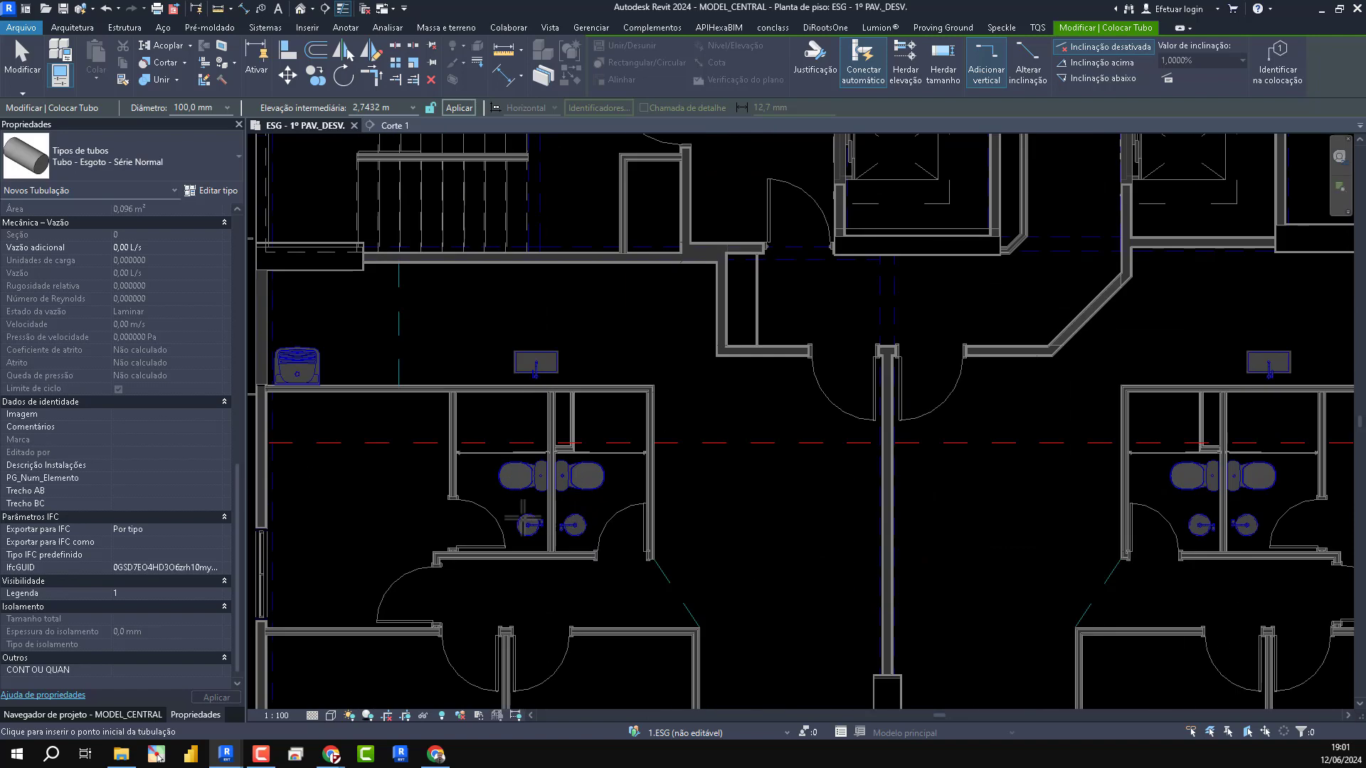
scroll(625, 473, up, 4)
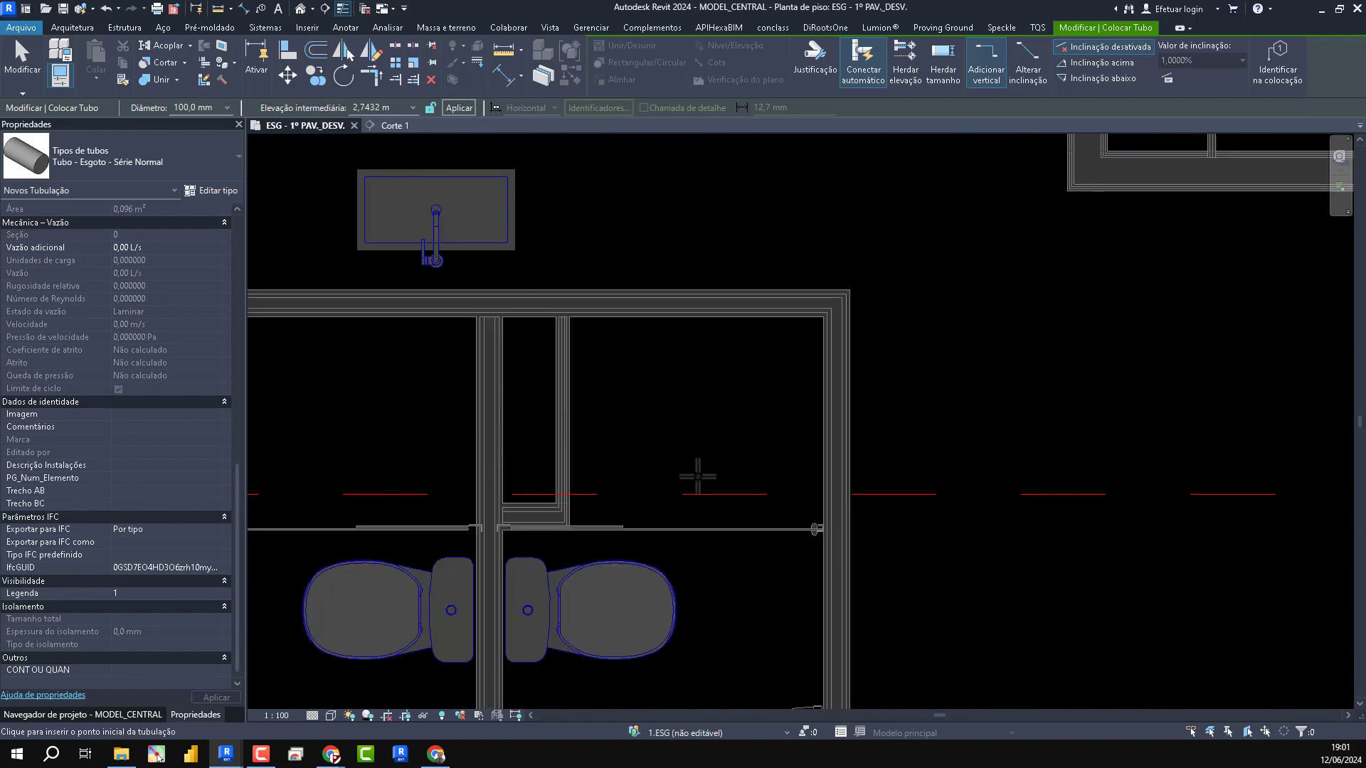
- Set the middle elevation for new pipes to -0,3000 m and enable the downward slope option (Inclinação abaixo)
click(401, 104)
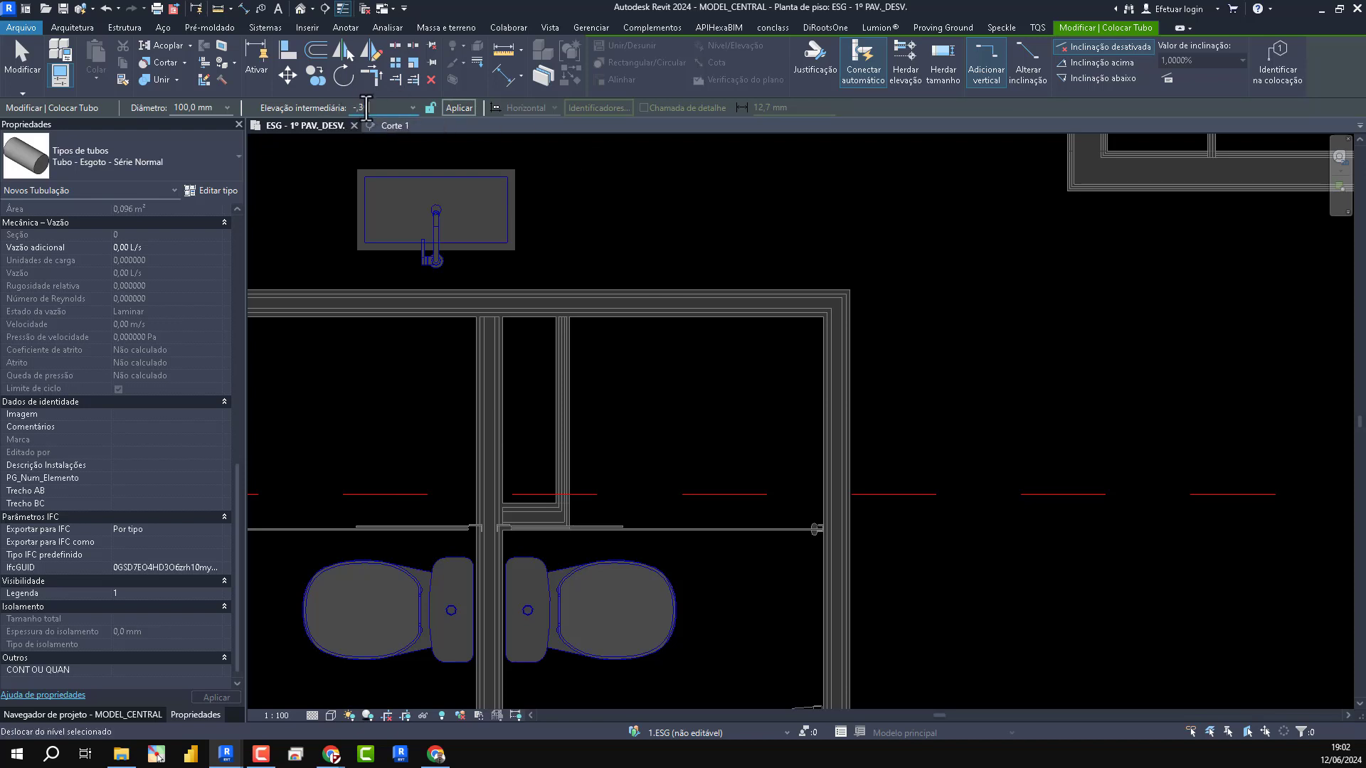
key(Return)
scroll(646, 488, up, 2)
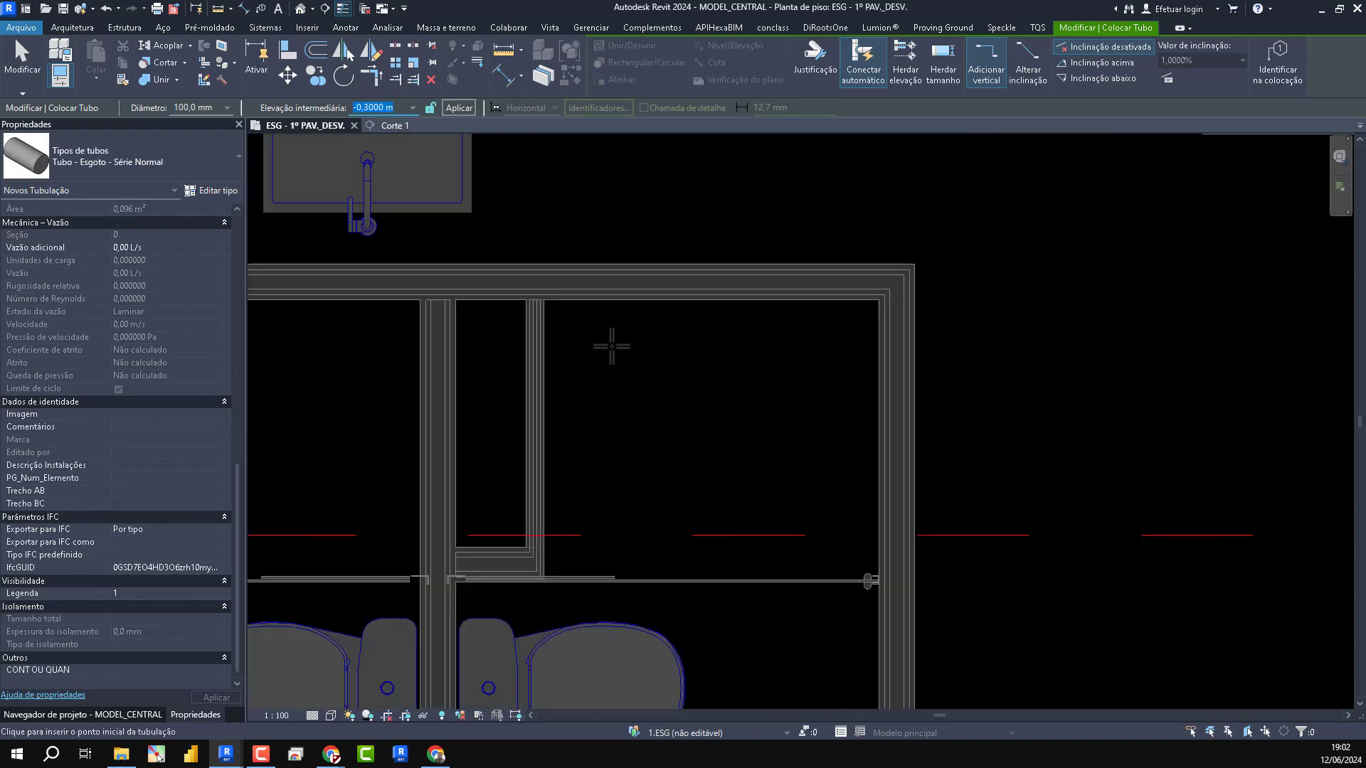
scroll(611, 346, down, 2)
click(1101, 78)
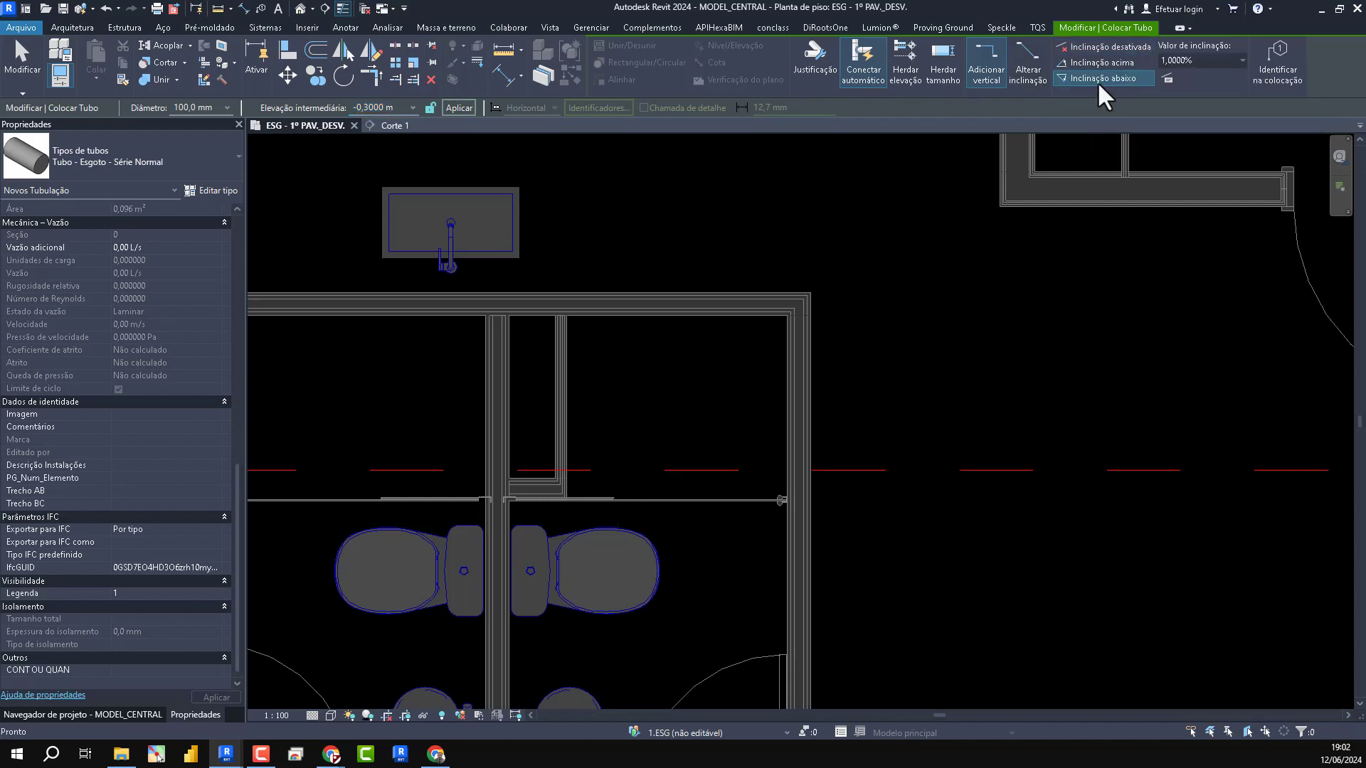
click(675, 553)
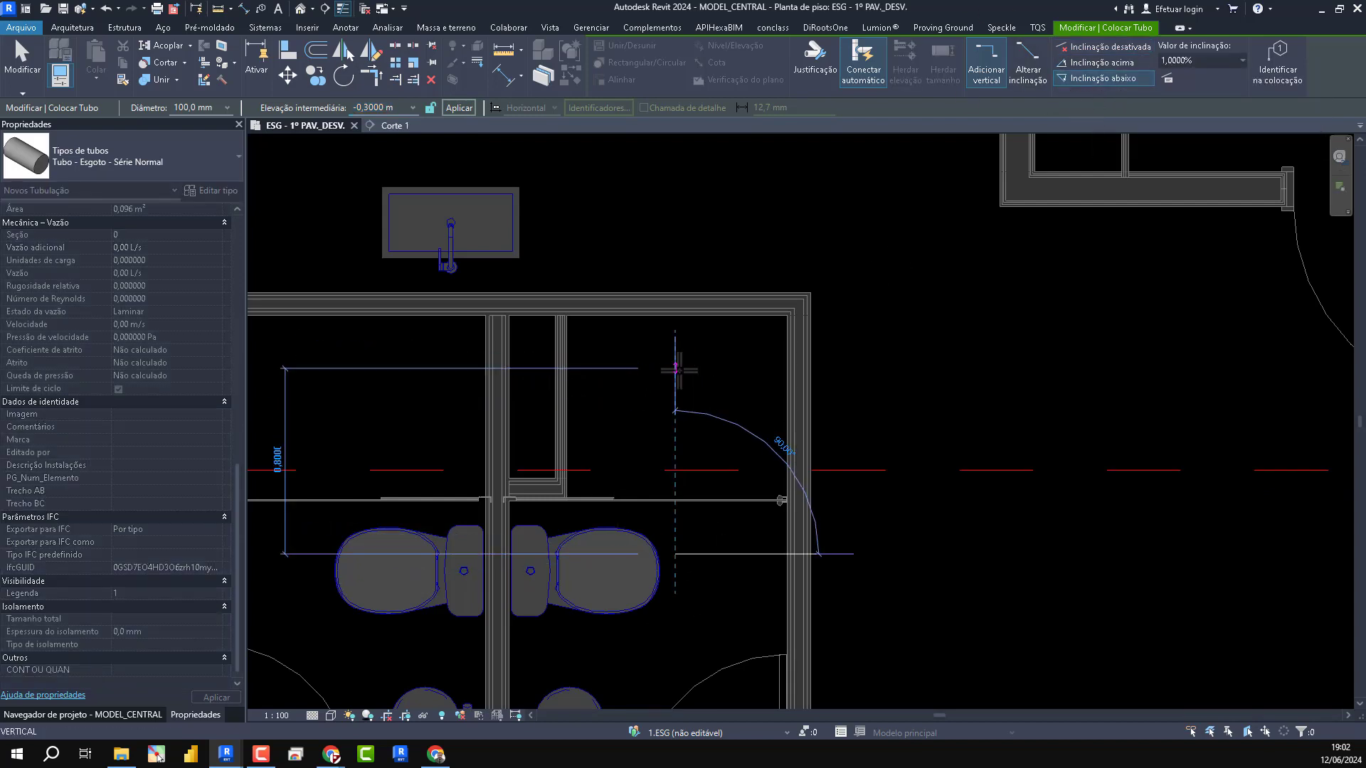
key(Escape)
key(Escape)
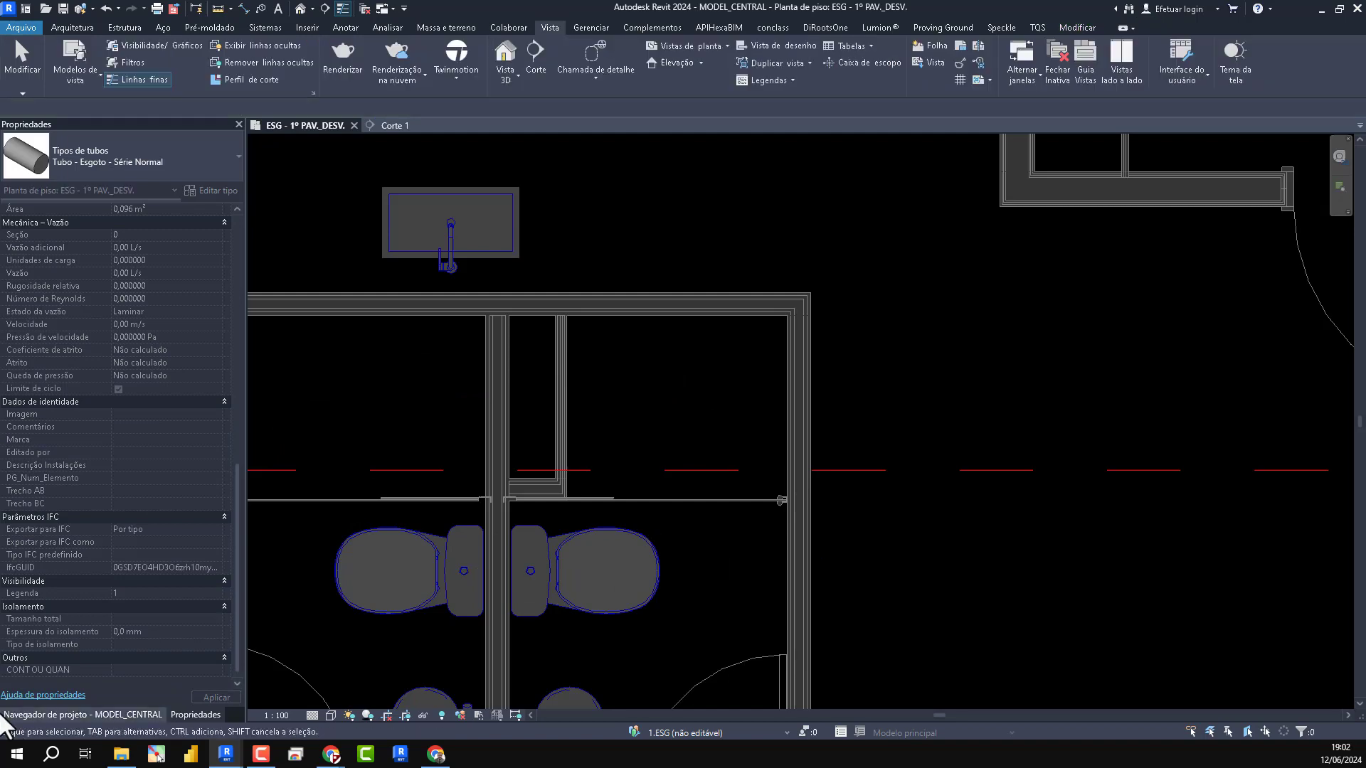
- Select all ESG floor plans from LUZ DE BALIZAMENTO(1) to POÇO ELEVADOR(1) and bring up their shared properties
click(82, 714)
scroll(94, 406, down, 3)
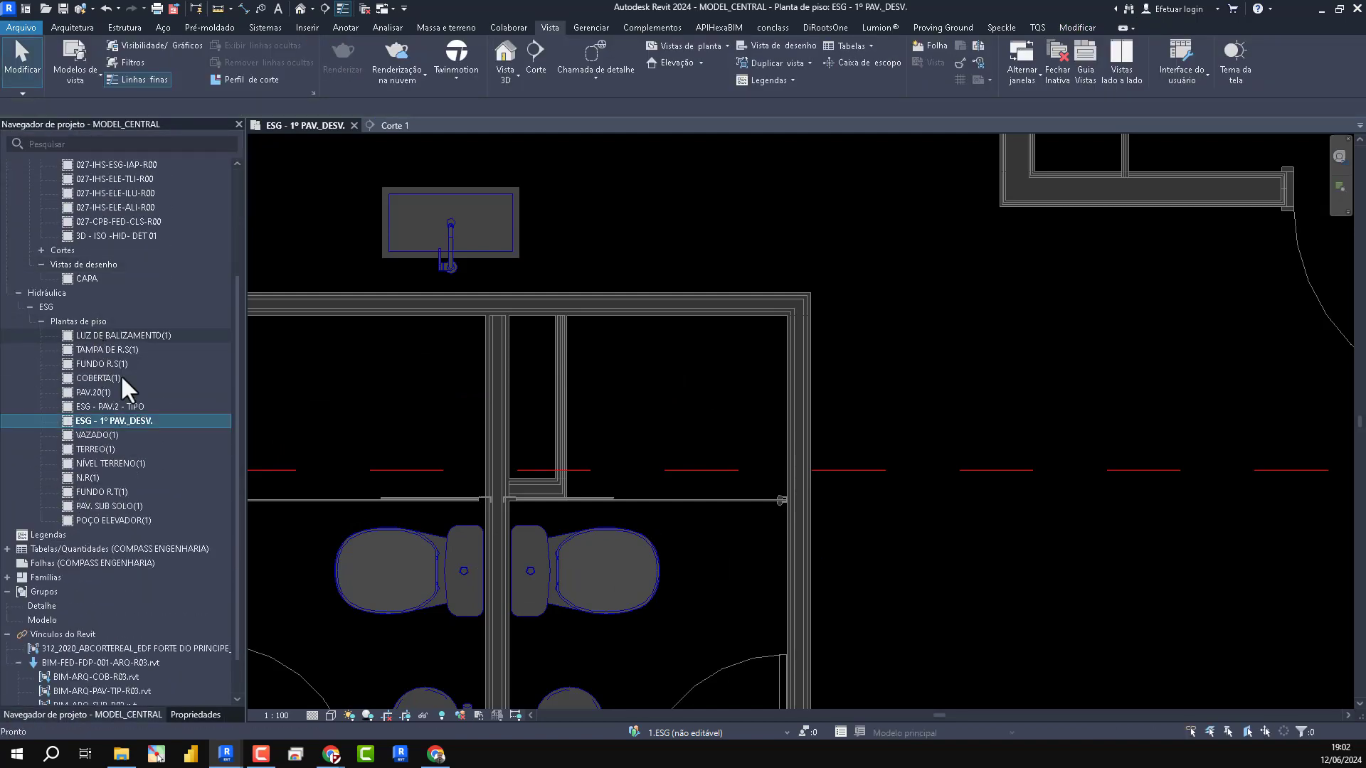
click(121, 335)
shift+click(125, 518)
click(192, 709)
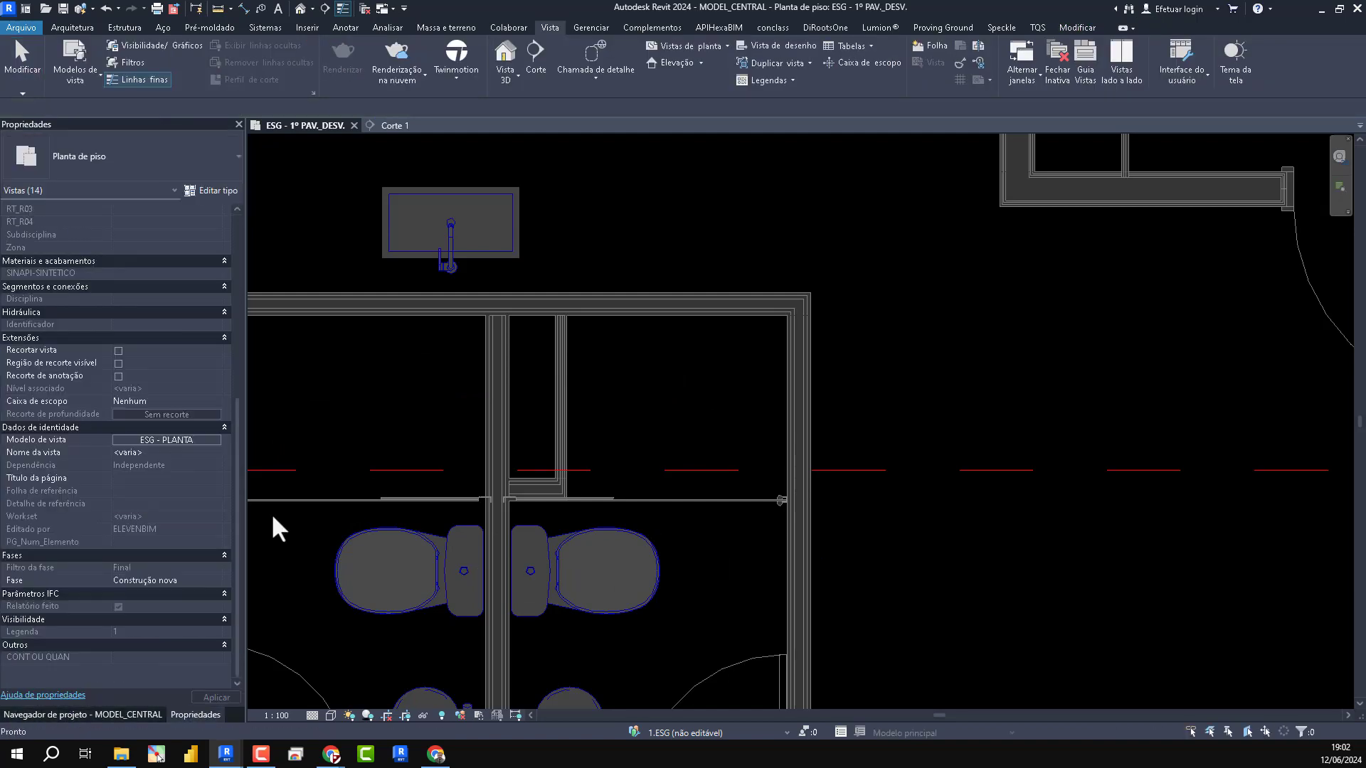
scroll(172, 439, up, 3)
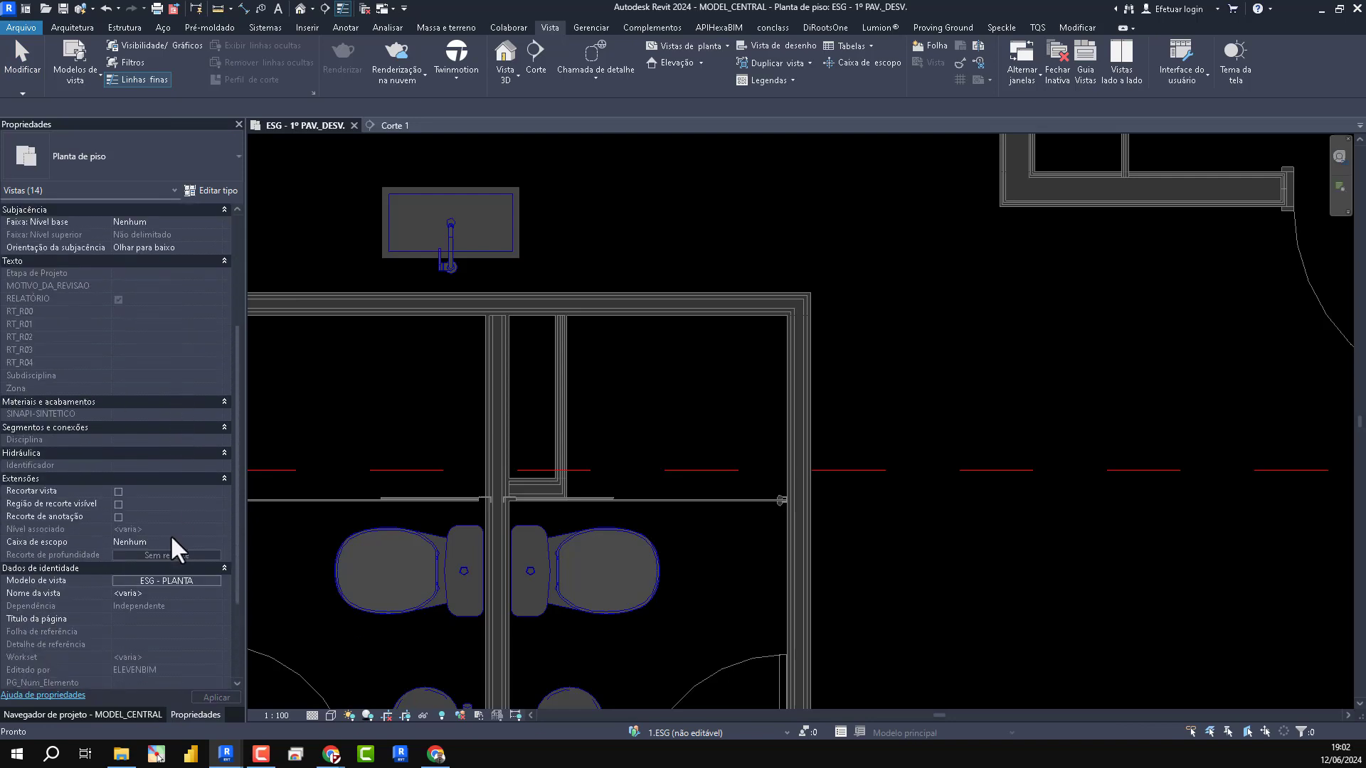
scroll(171, 497, down, 3)
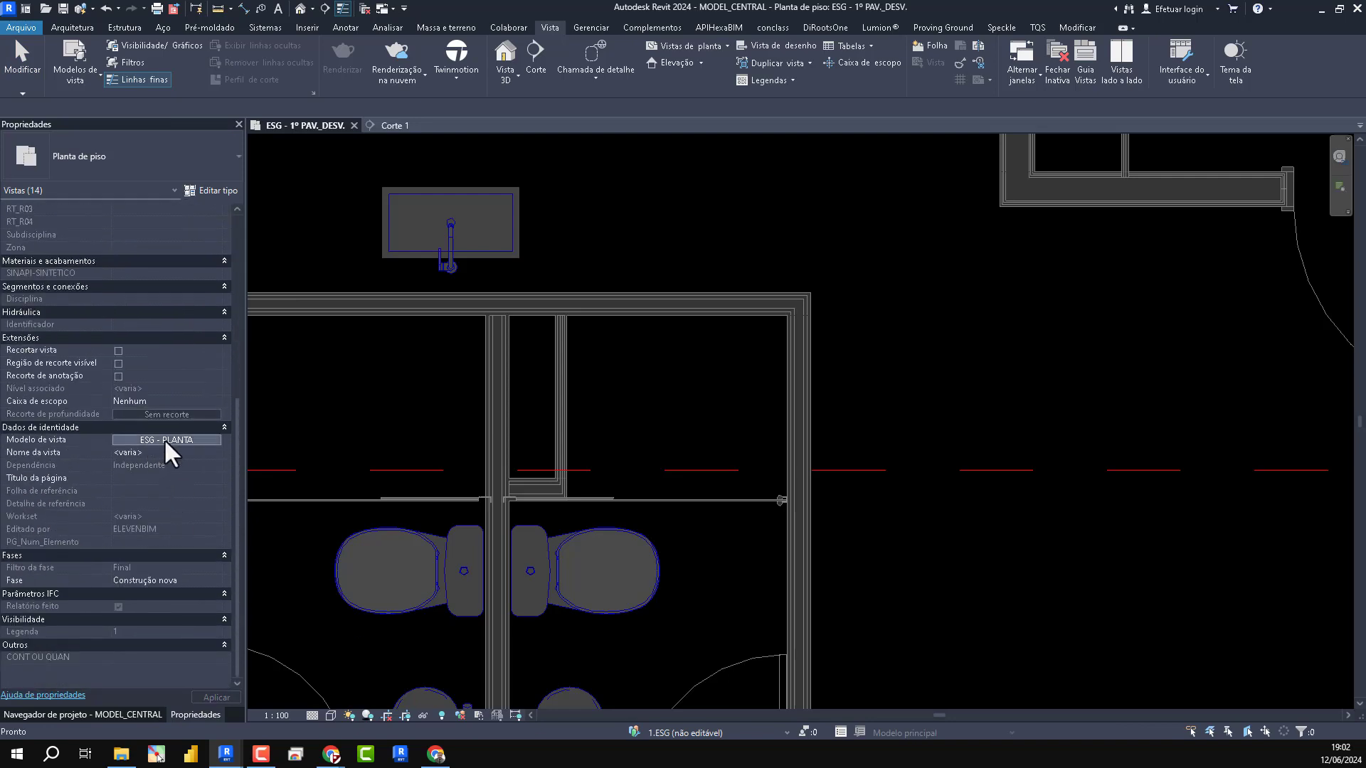
- In the ESG - PLANTA view template, set the view range top to the associated level with a 2,40 offset and apply it
click(165, 440)
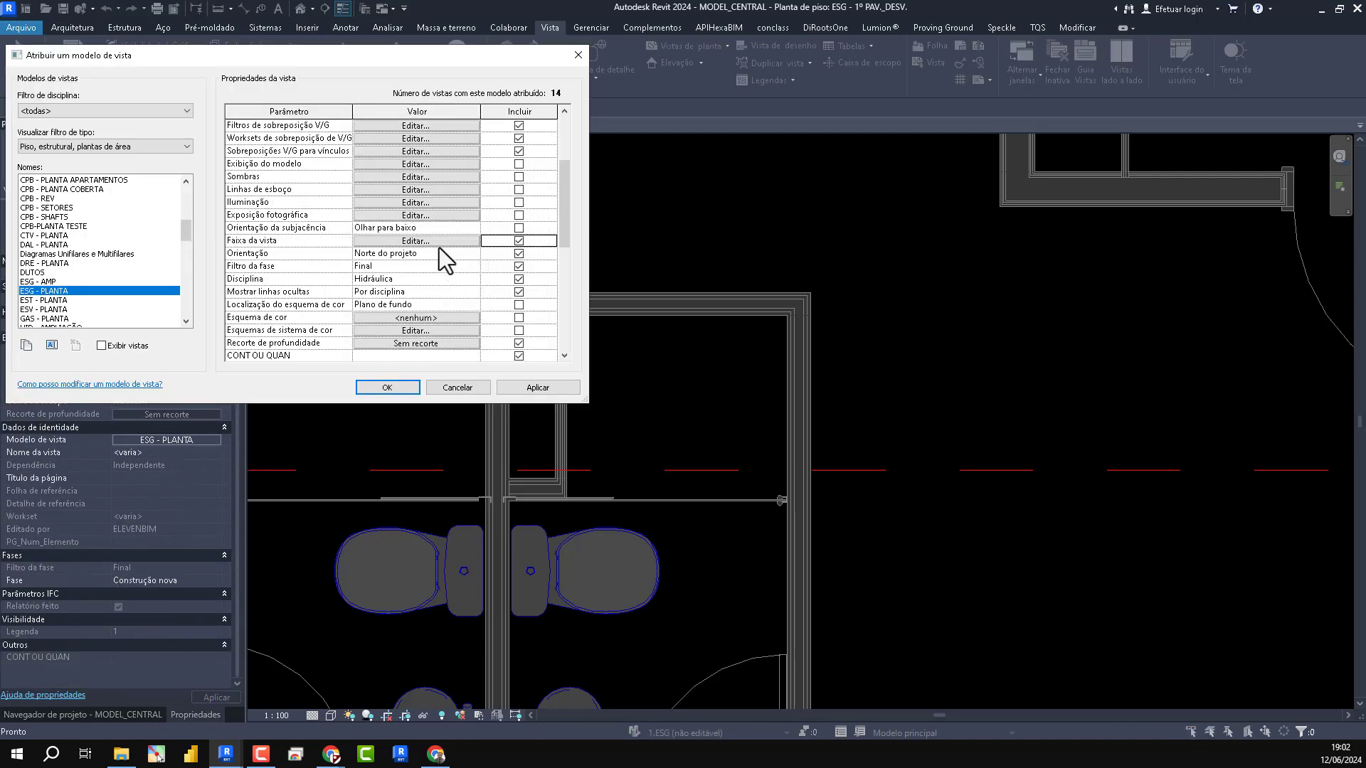
click(438, 242)
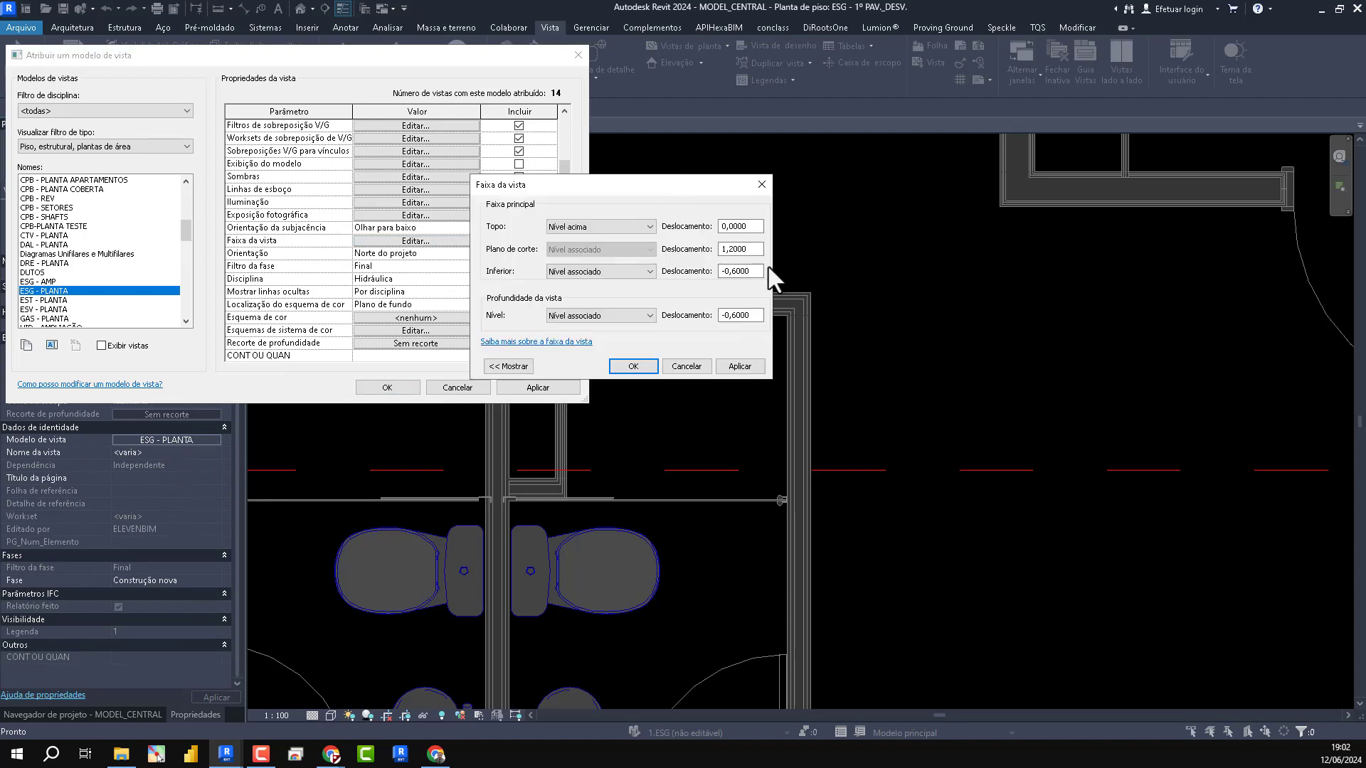
click(604, 230)
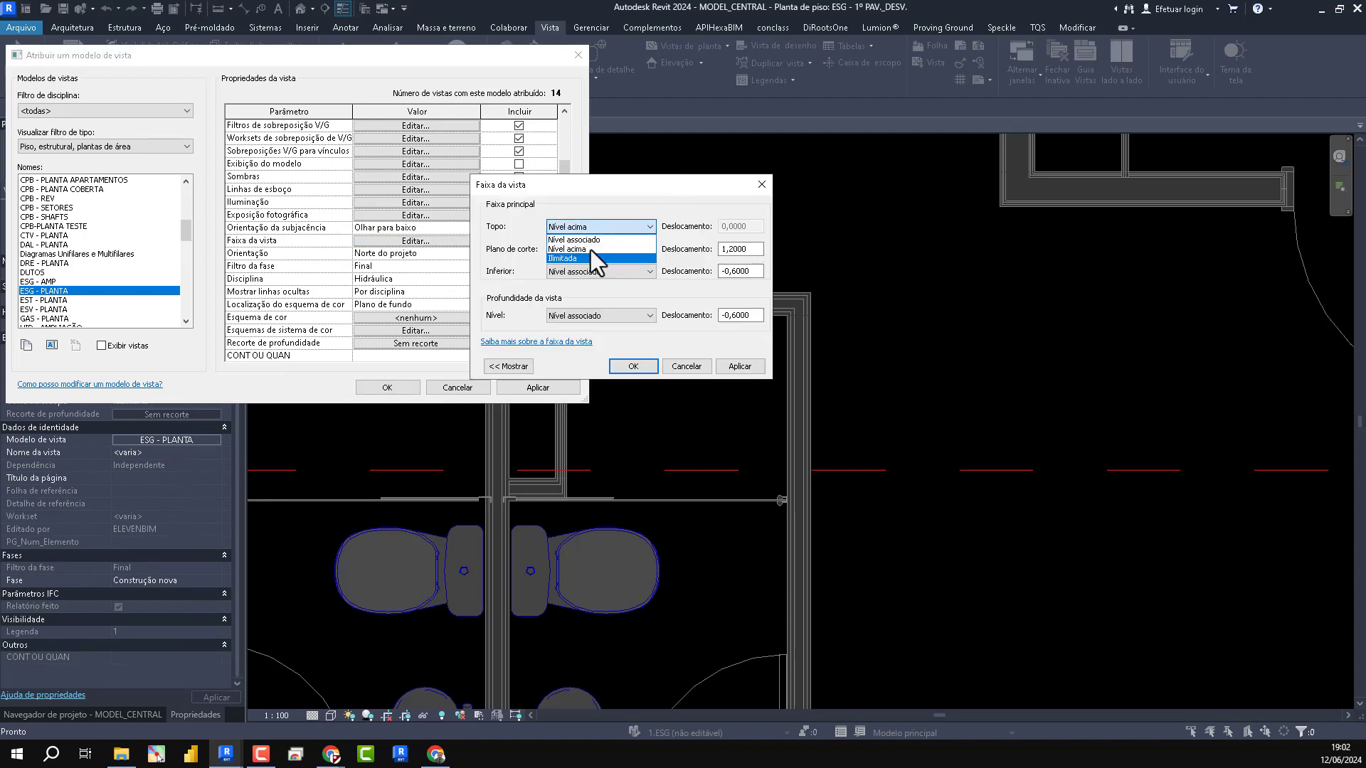
click(590, 249)
double_click(736, 226)
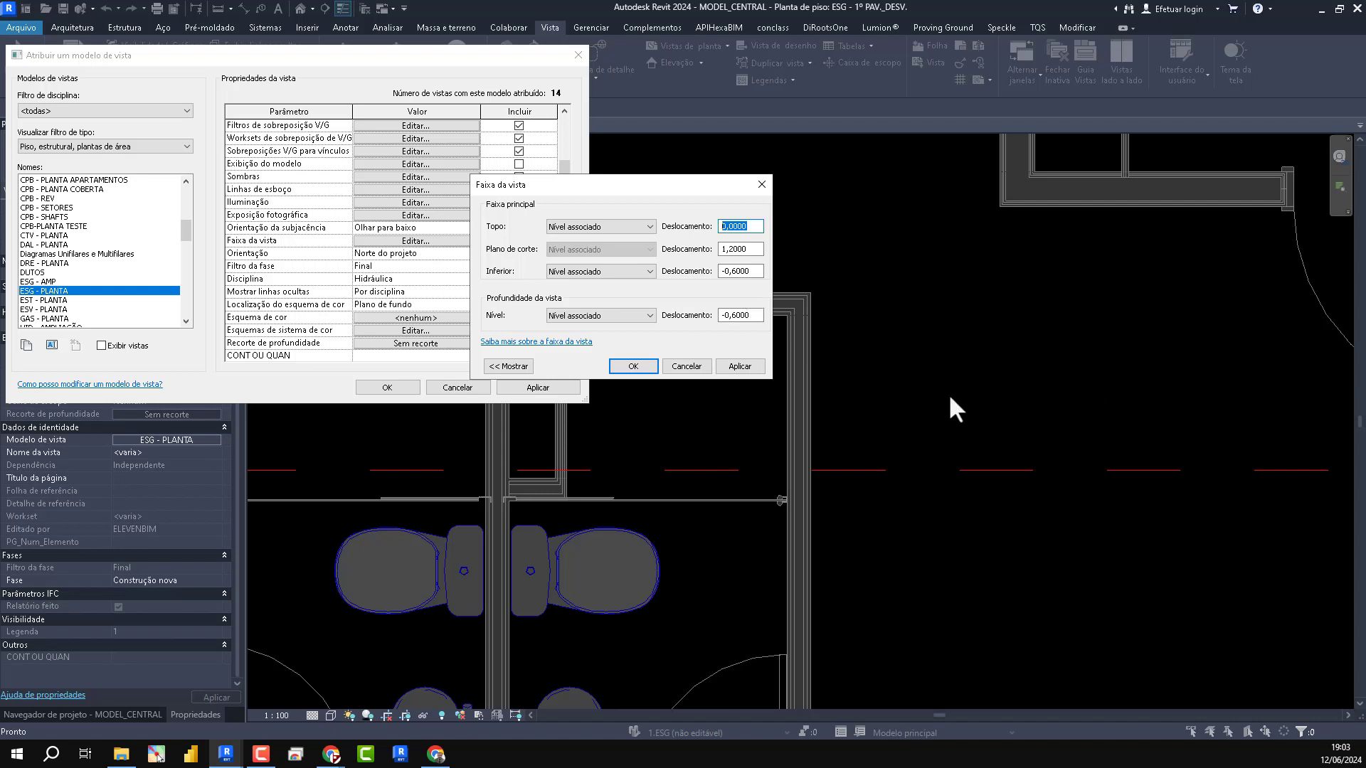
click(633, 366)
click(424, 240)
double_click(740, 226)
text(2,40)
click(733, 364)
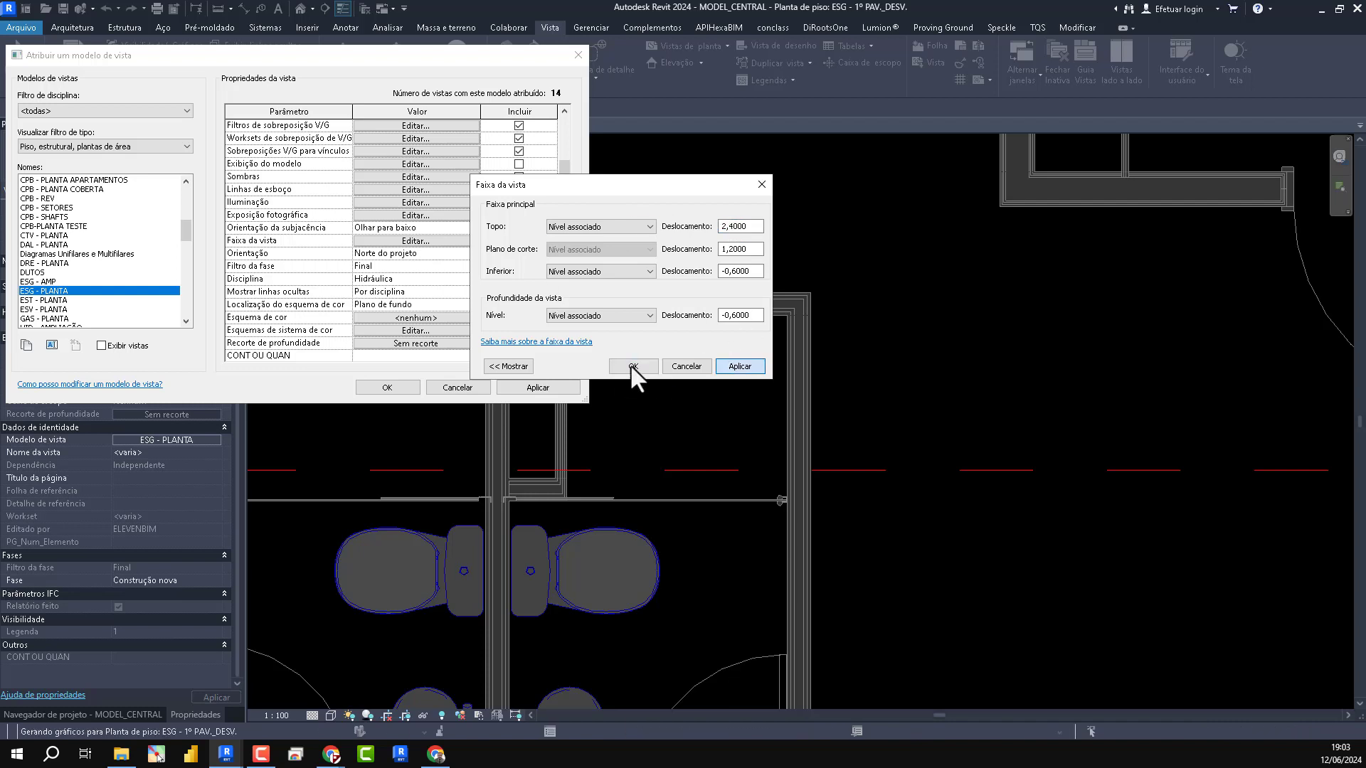
click(632, 365)
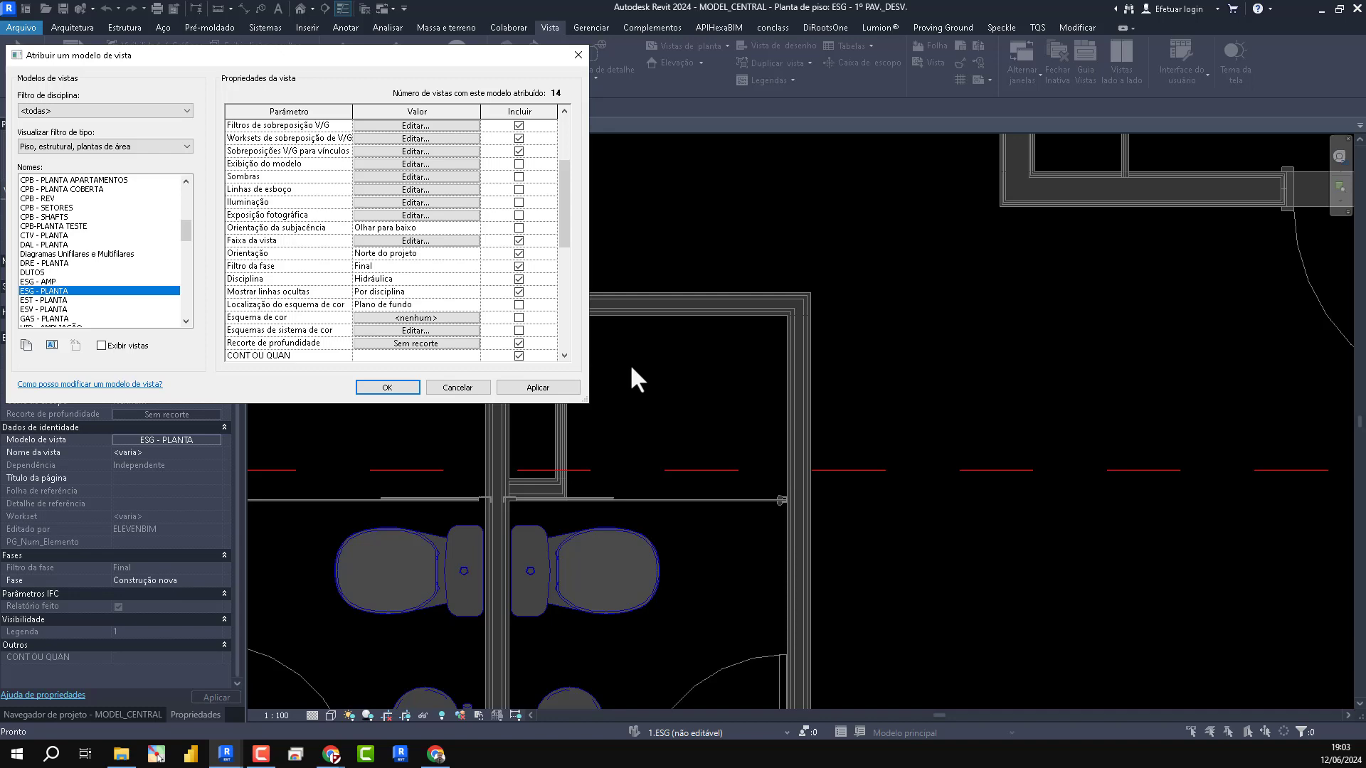
click(407, 390)
scroll(463, 386, down, 2)
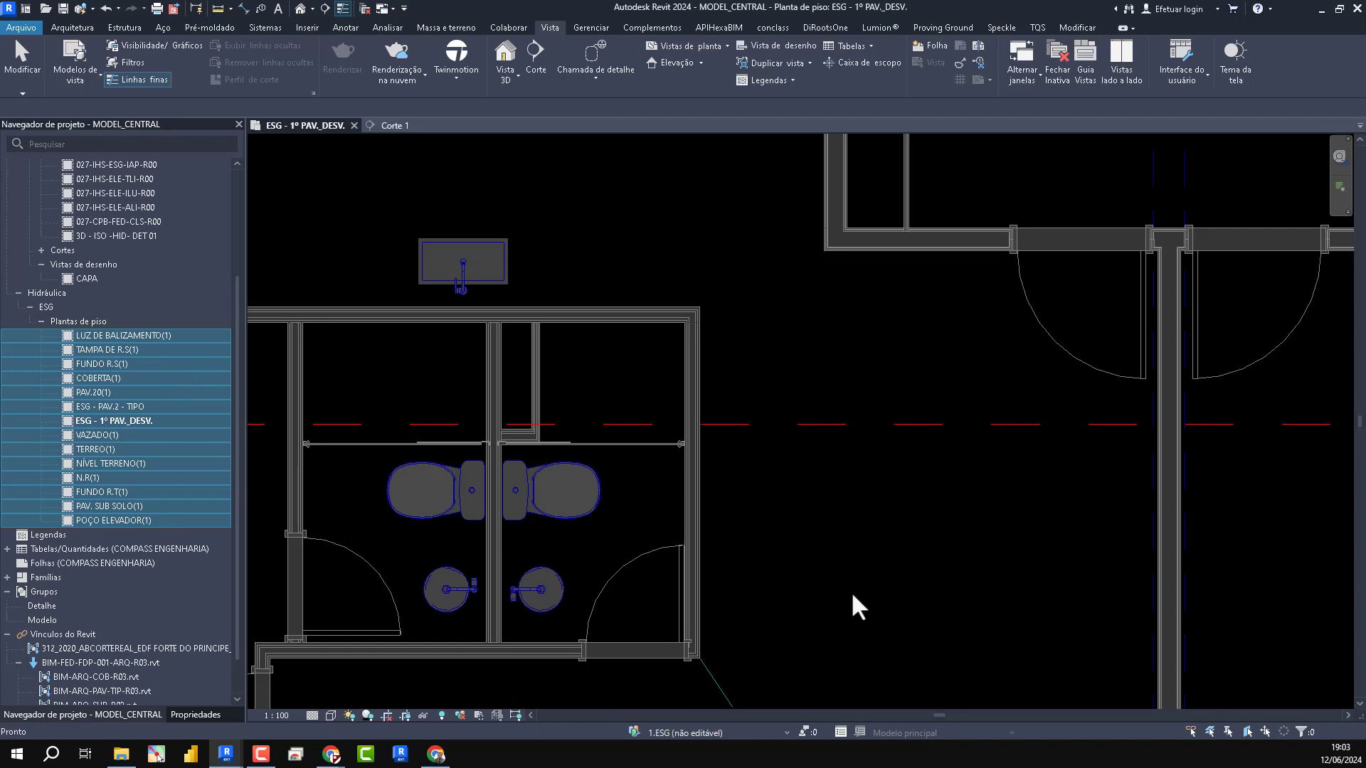
key(p)
key(i)
scroll(600, 420, up, 3)
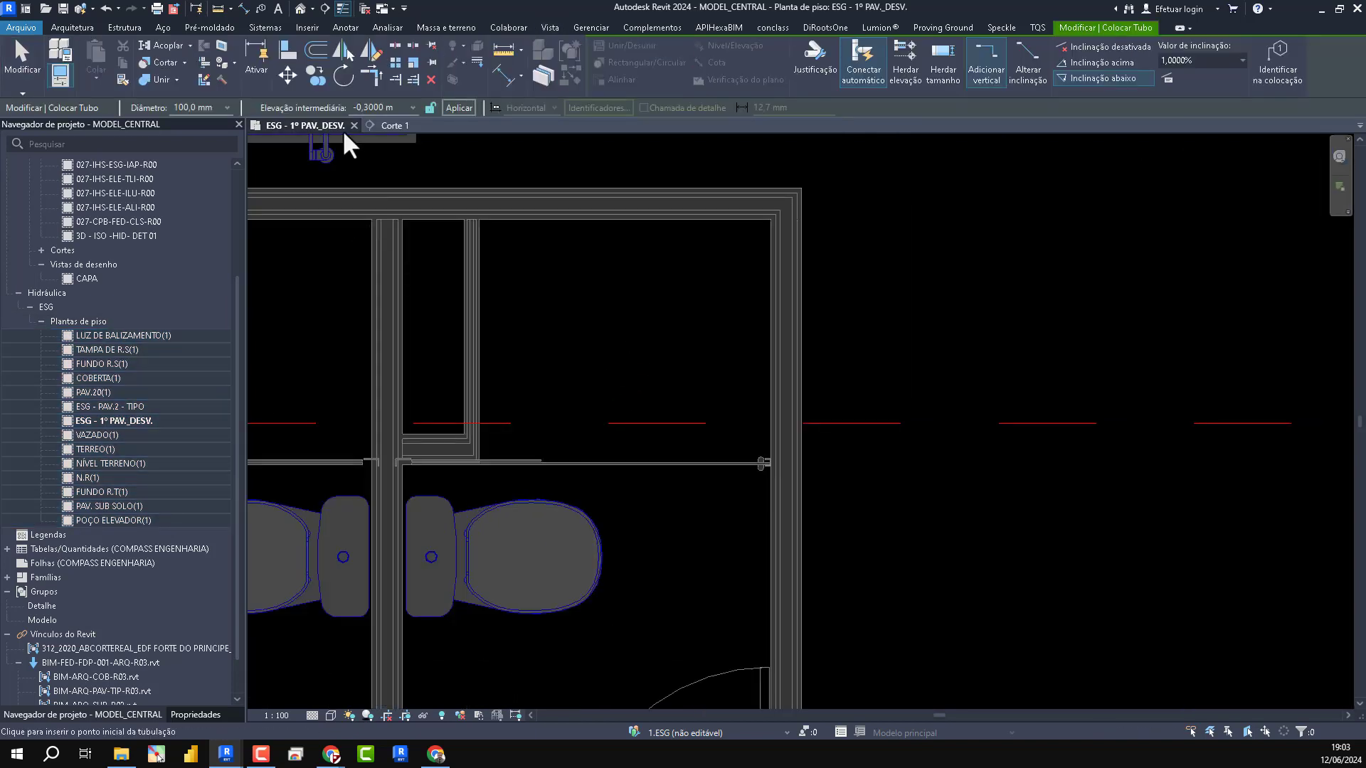
click(659, 293)
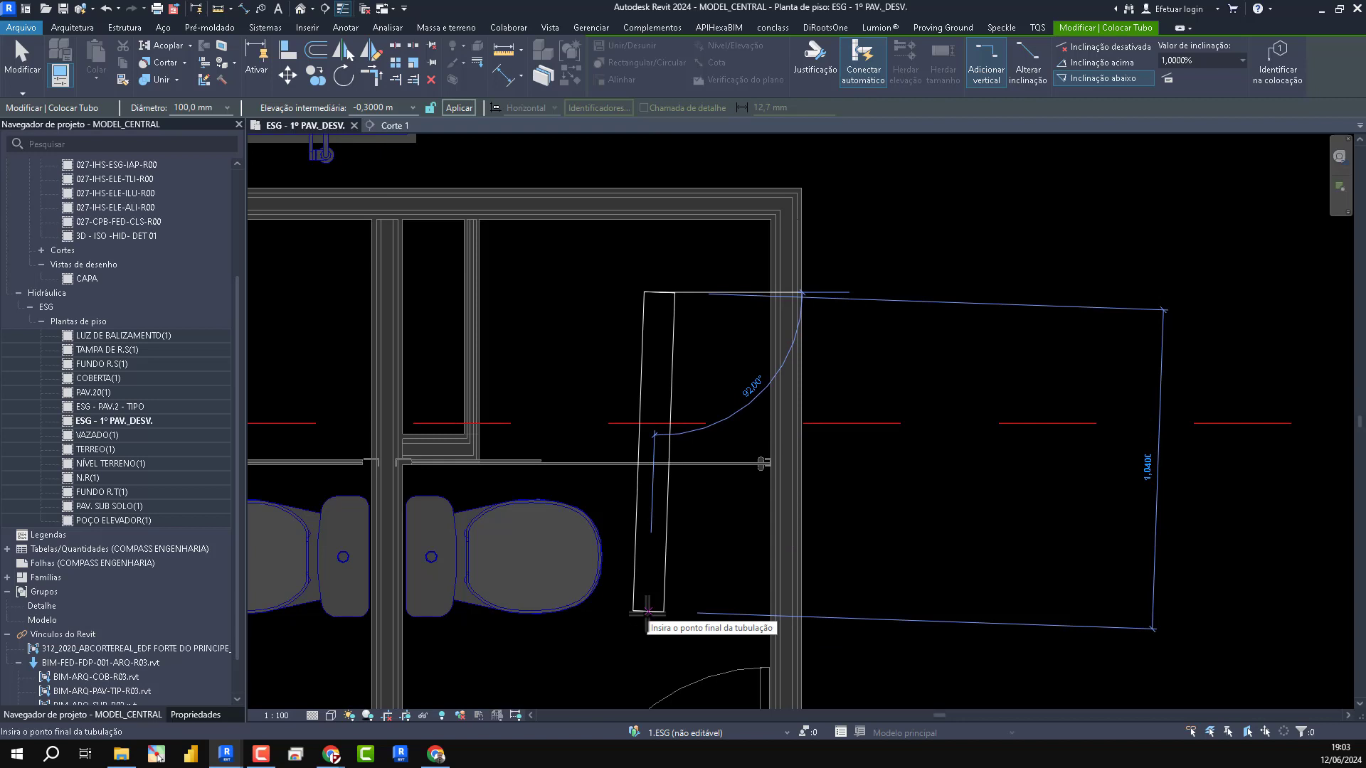
key(Escape)
key(Escape)
- Open the VAZADO(1) sewage floor plan
scroll(688, 502, down, 2)
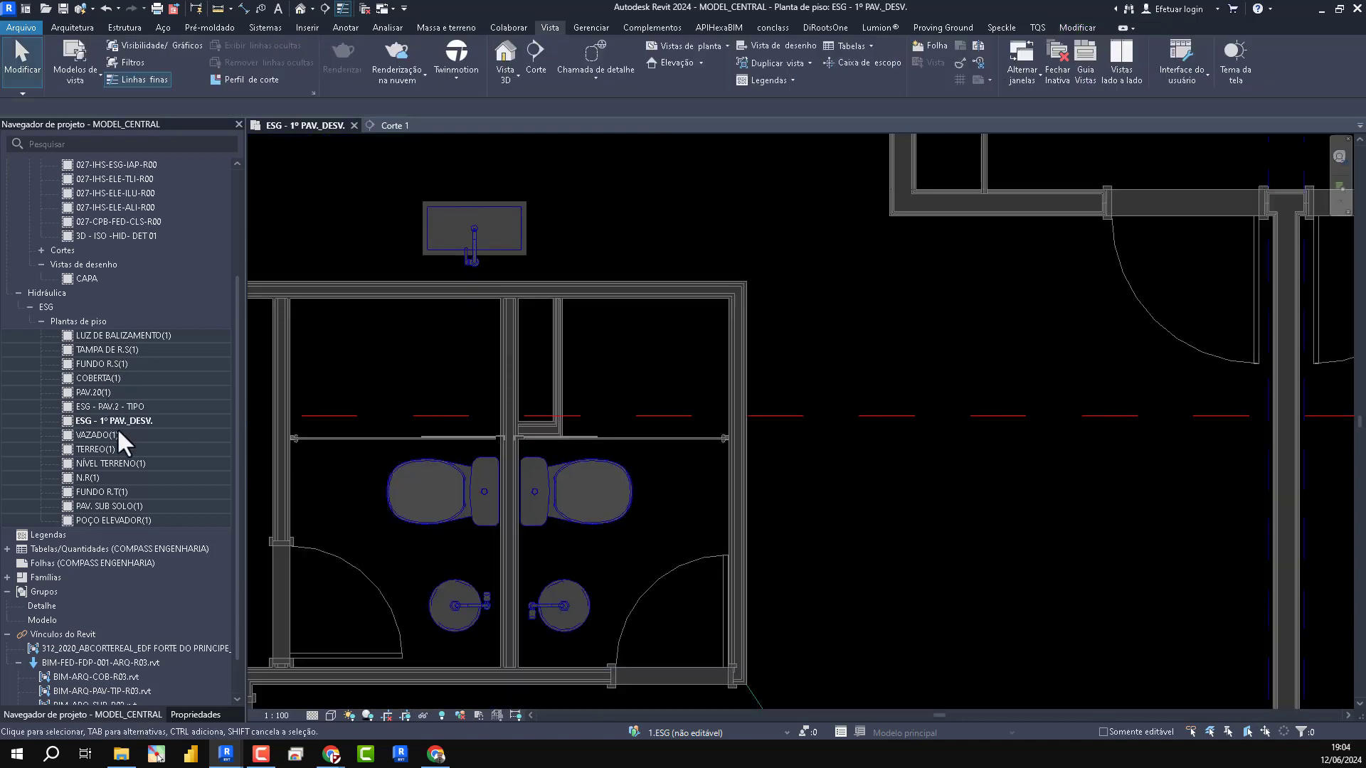
double_click(100, 434)
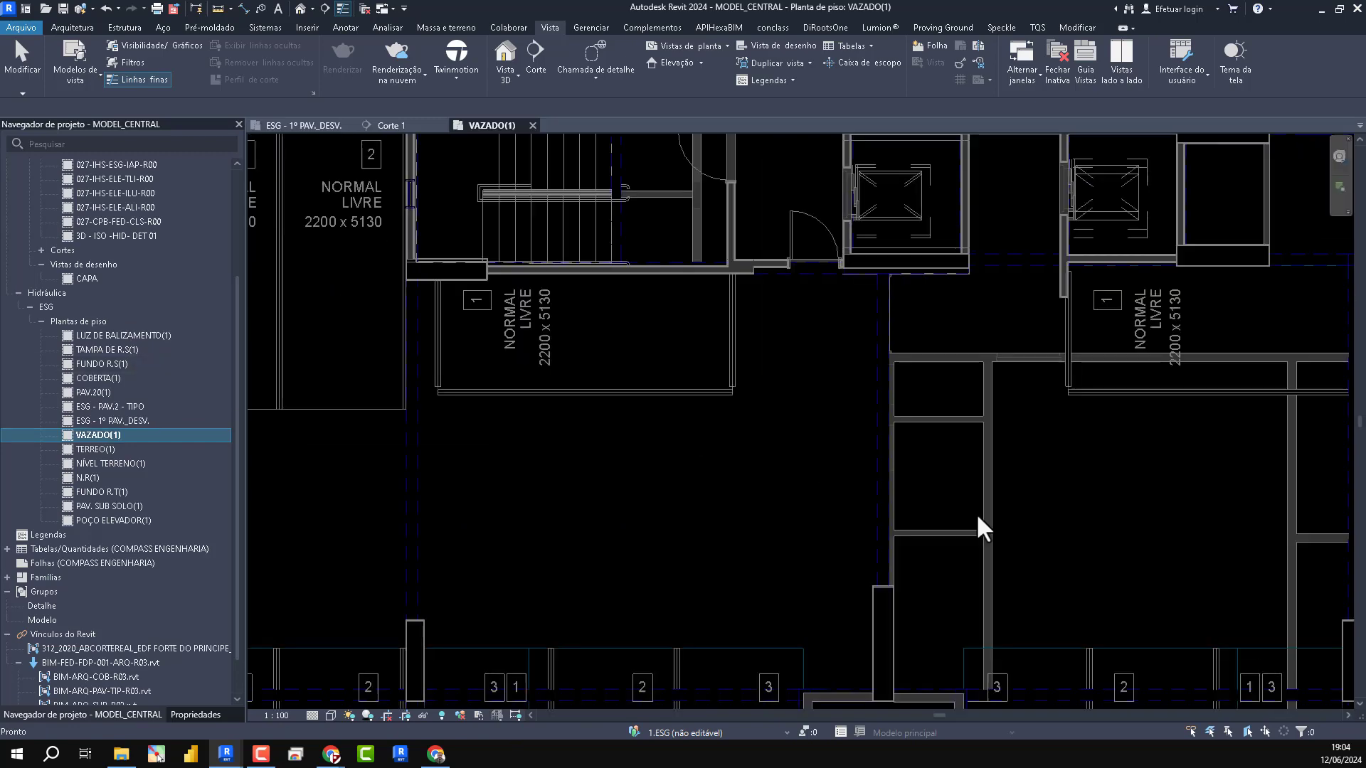
- Examine the VAZADO(1) plan around the stairs, elevators and parking spaces to find a spot for a test sewage pipe
scroll(920, 502, down, 3)
middle_drag(552, 524, 647, 453)
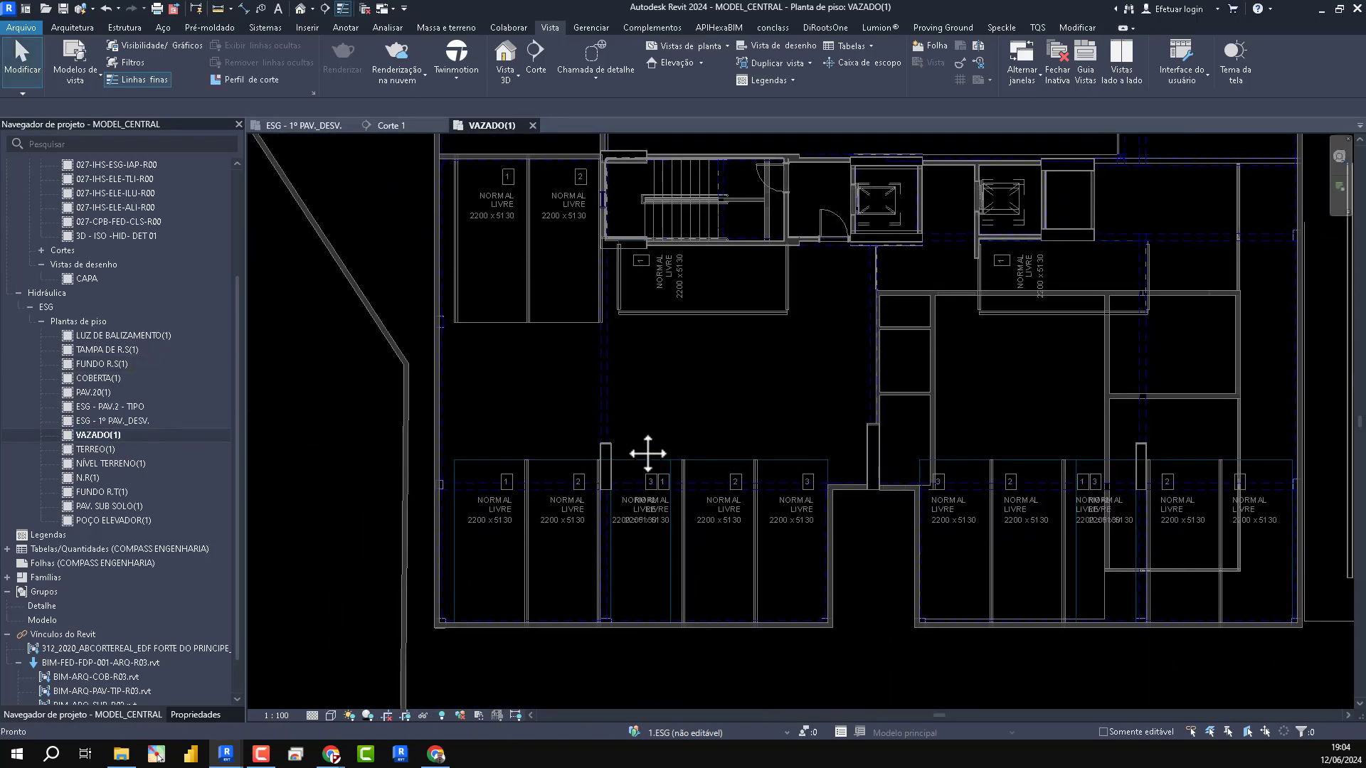
scroll(631, 131, up, 5)
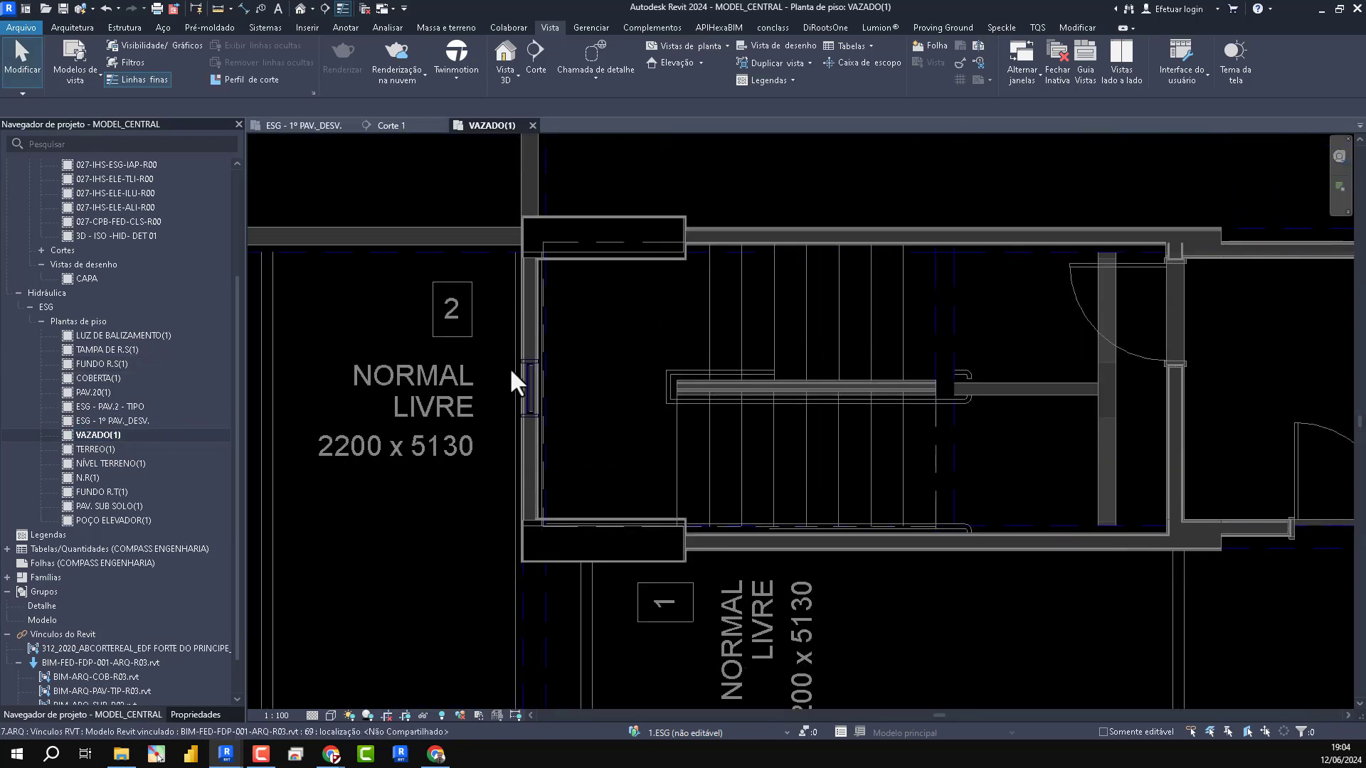
scroll(728, 463, down, 2)
scroll(783, 366, up, 2)
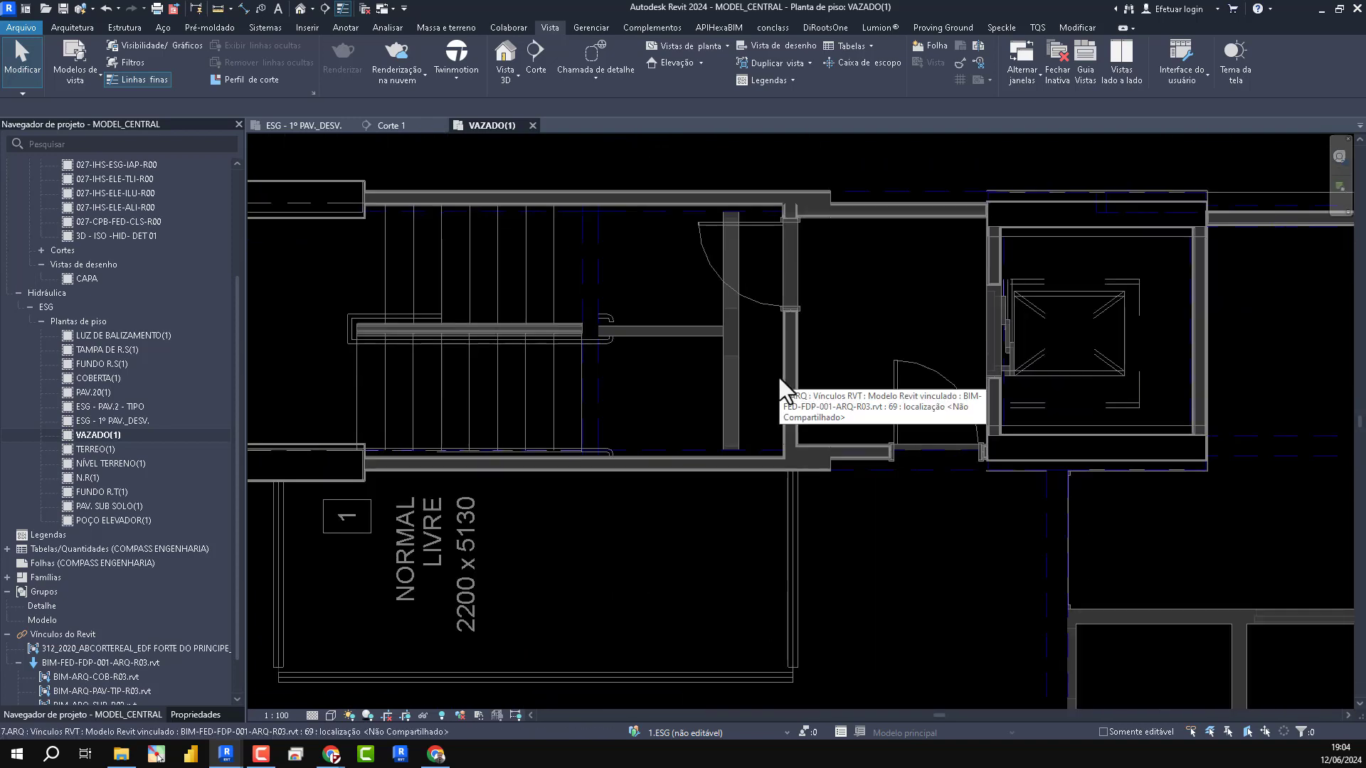
scroll(778, 378, down, 1)
middle_drag(797, 475, 729, 306)
scroll(729, 306, down, 1)
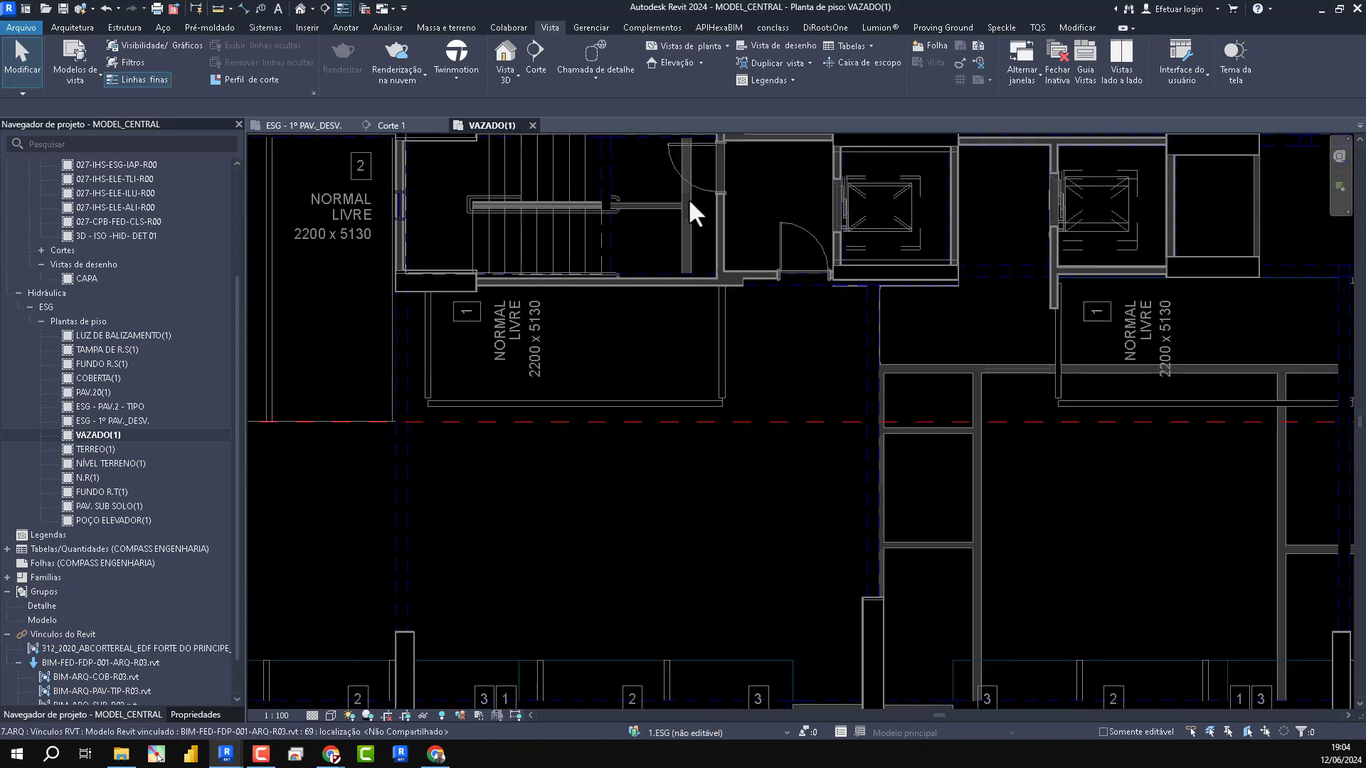
scroll(658, 146, up, 4)
middle_drag(651, 139, 580, 263)
scroll(667, 283, down, 1)
scroll(672, 665, down, 2)
middle_drag(683, 679, 648, 245)
middle_drag(678, 542, 604, 320)
scroll(586, 334, down, 2)
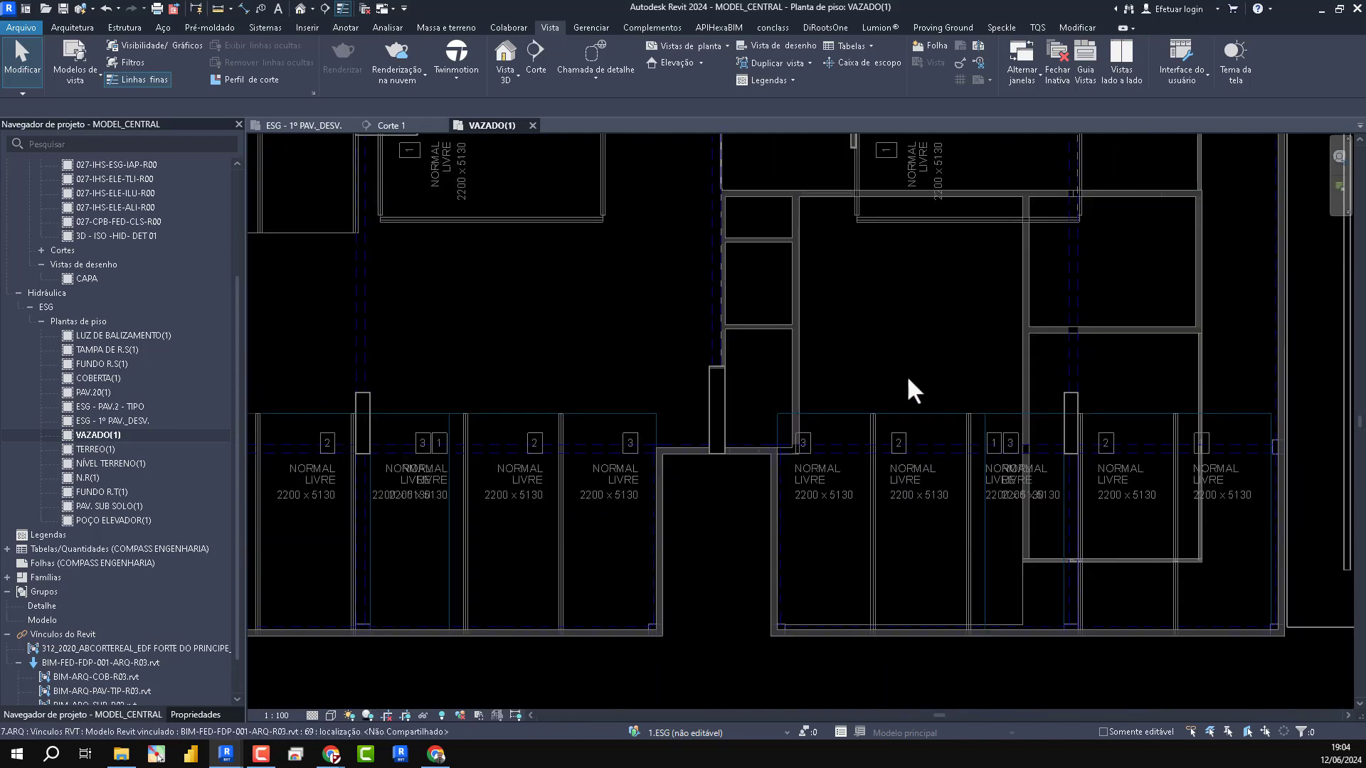
middle_drag(916, 386, 946, 652)
middle_drag(945, 464, 941, 750)
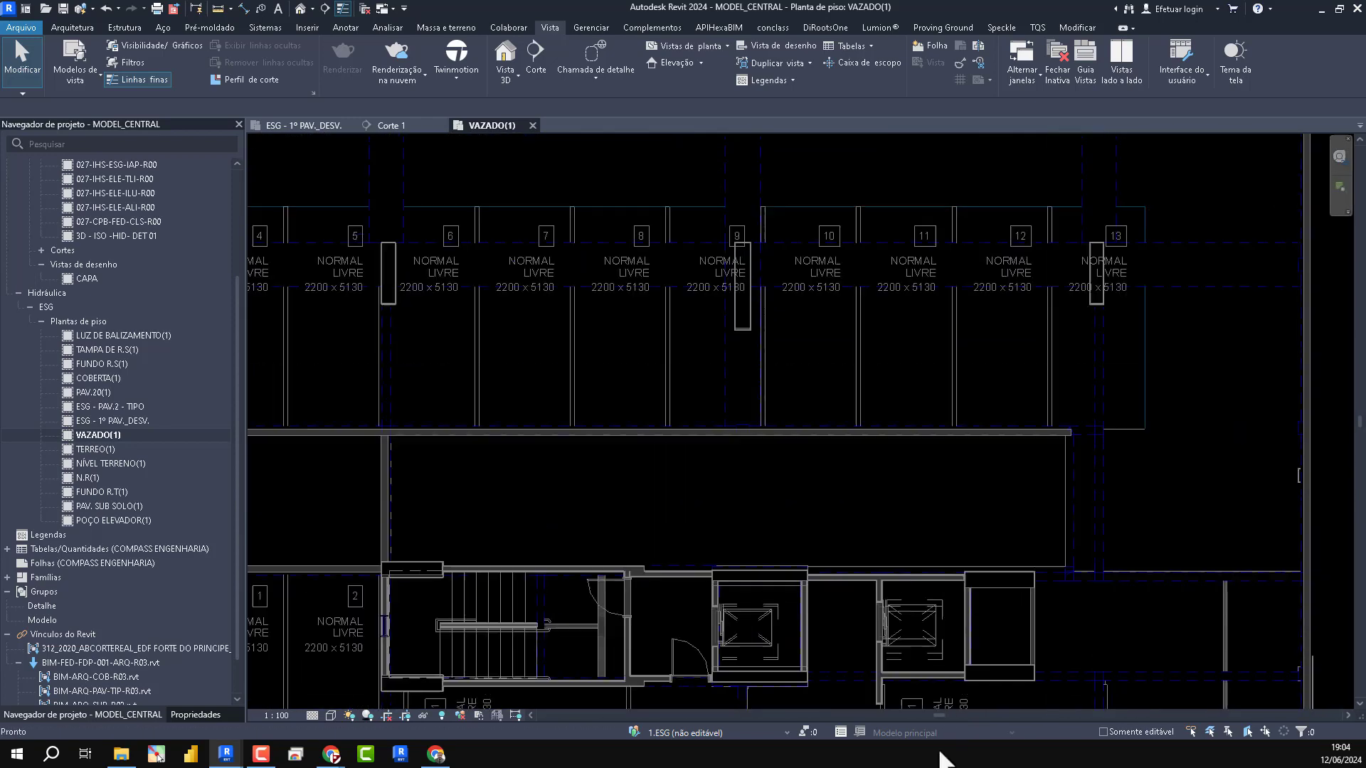
middle_drag(896, 463, 931, 166)
middle_drag(753, 502, 778, 406)
scroll(781, 460, up, 5)
scroll(759, 418, down, 5)
middle_drag(784, 488, 789, 599)
scroll(761, 505, down, 1)
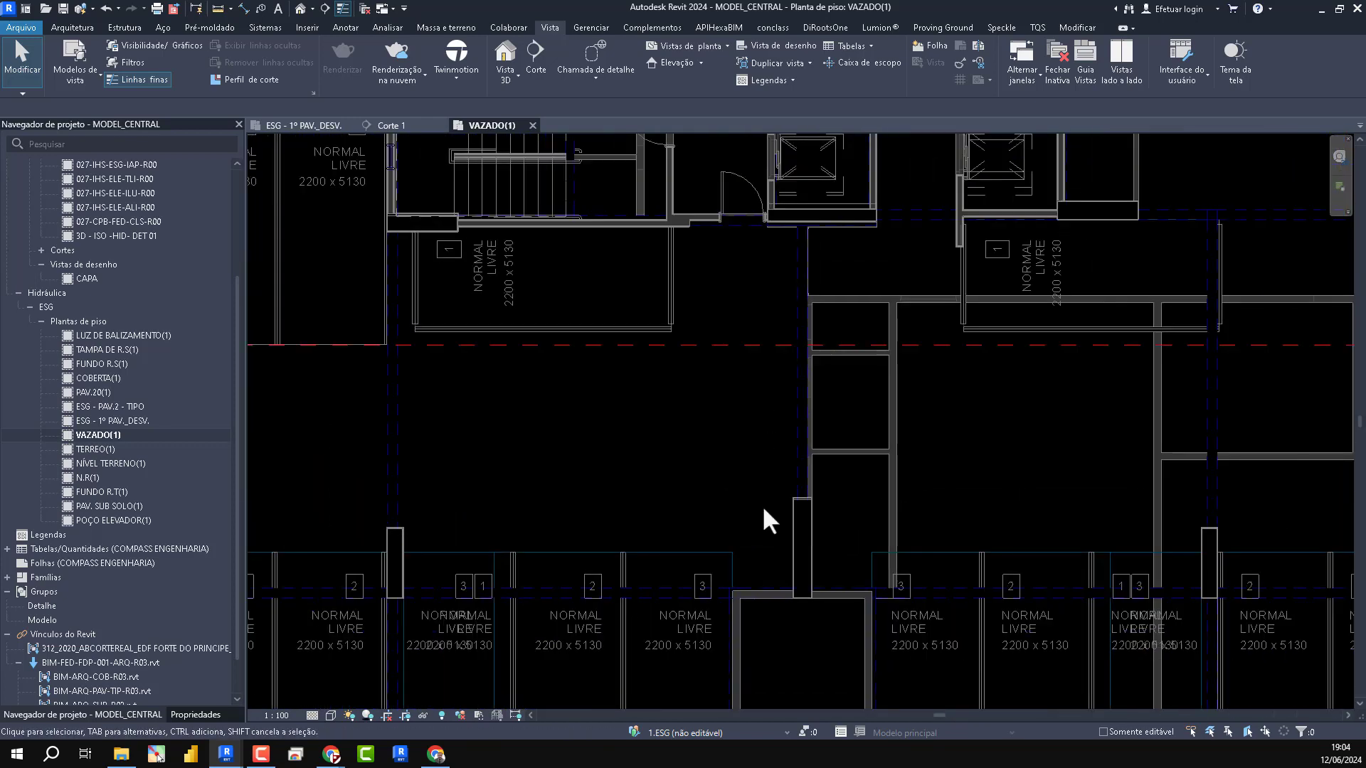
middle_drag(654, 340, 664, 397)
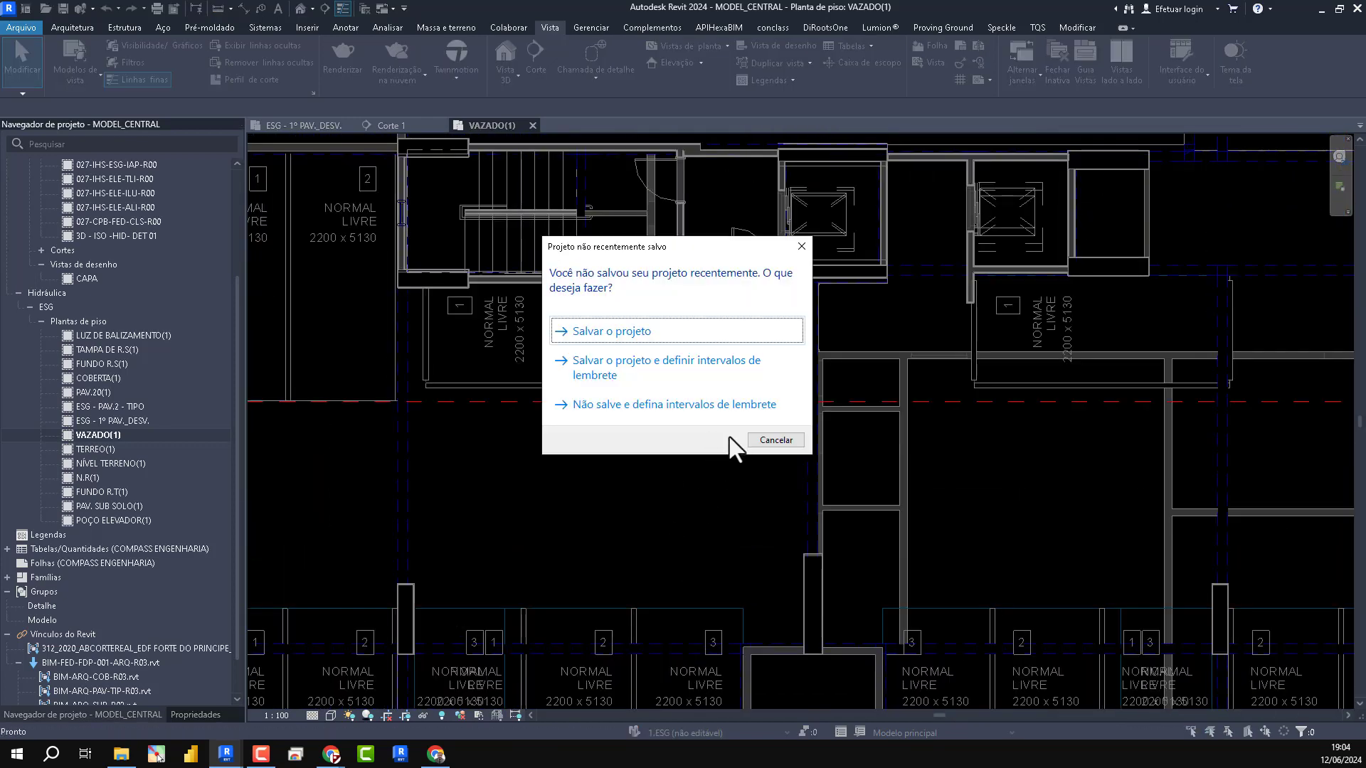
- Dismiss the save reminder, set the new pipe's middle elevation to -0,3000 m and bring up its properties
click(776, 439)
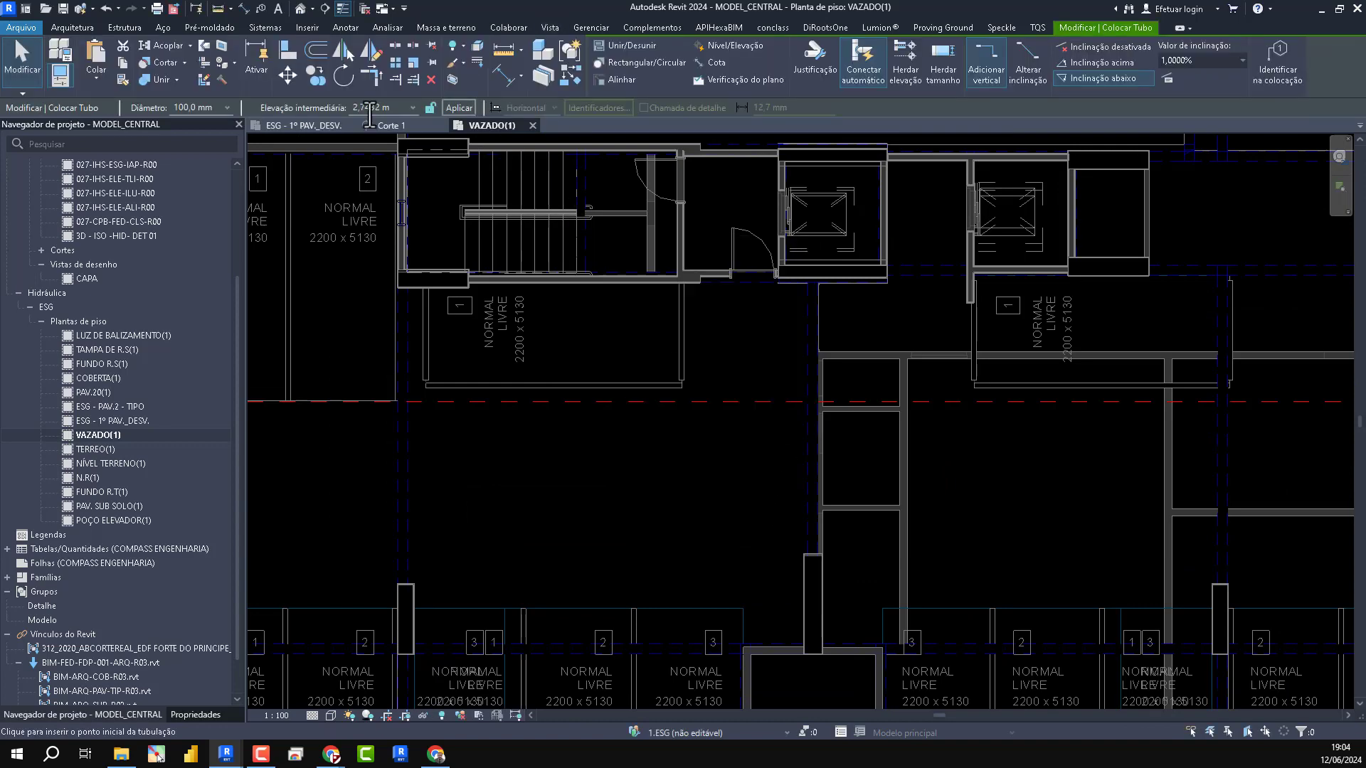
click(400, 108)
text(-0,3)
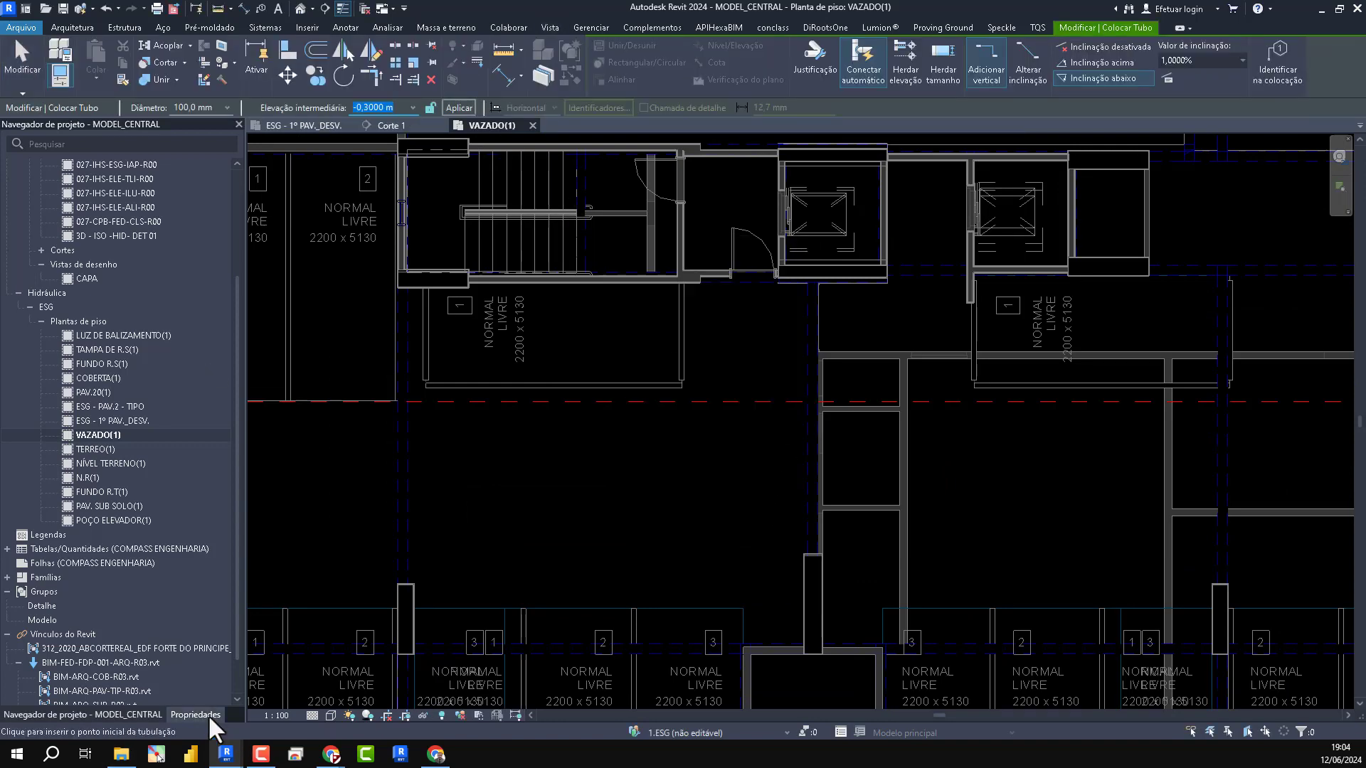
click(208, 714)
scroll(173, 328, down, 6)
scroll(804, 602, up, 3)
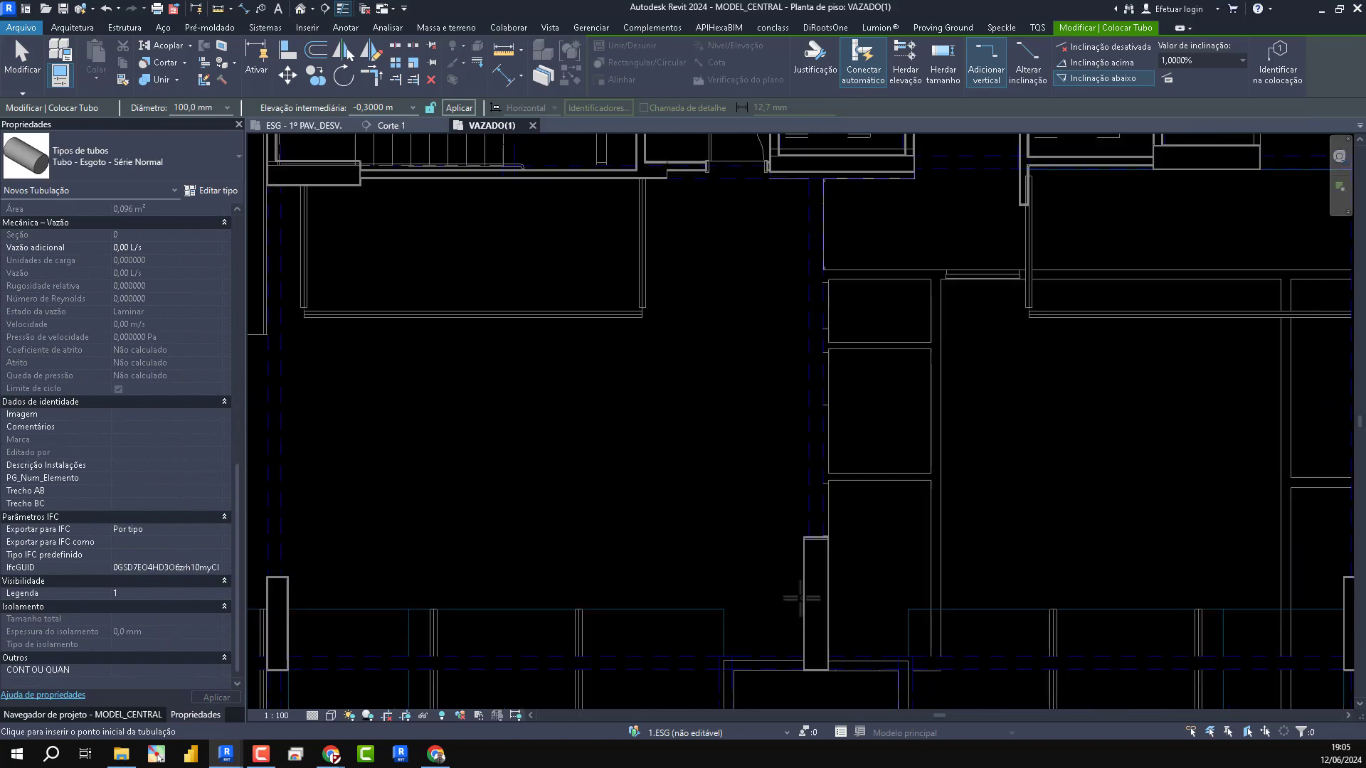
- Draw a 100 mm sewage pipe beside the central pillar, about 2,10 m long vertically in plan plus a horizontal stretch of about 0,34 m towards the pillar
click(761, 423)
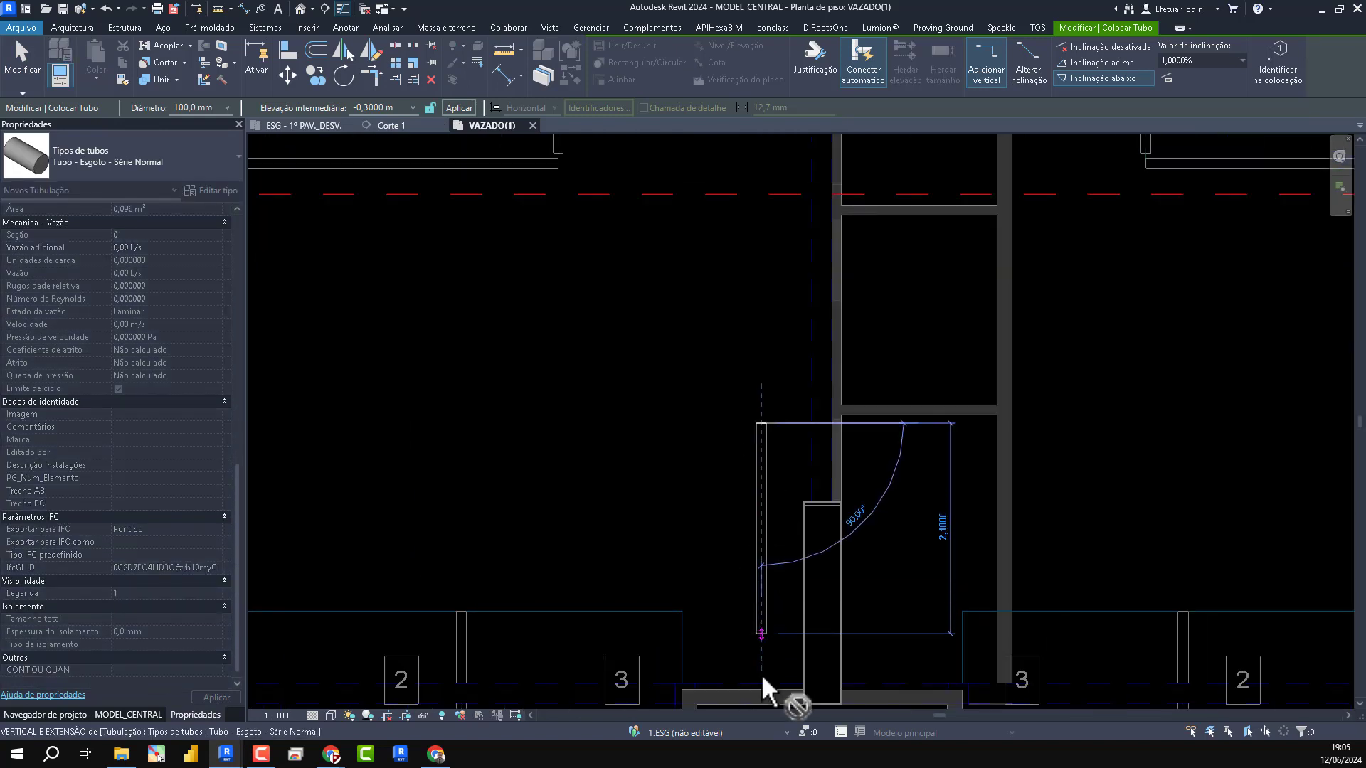
scroll(761, 673, up, 3)
click(761, 633)
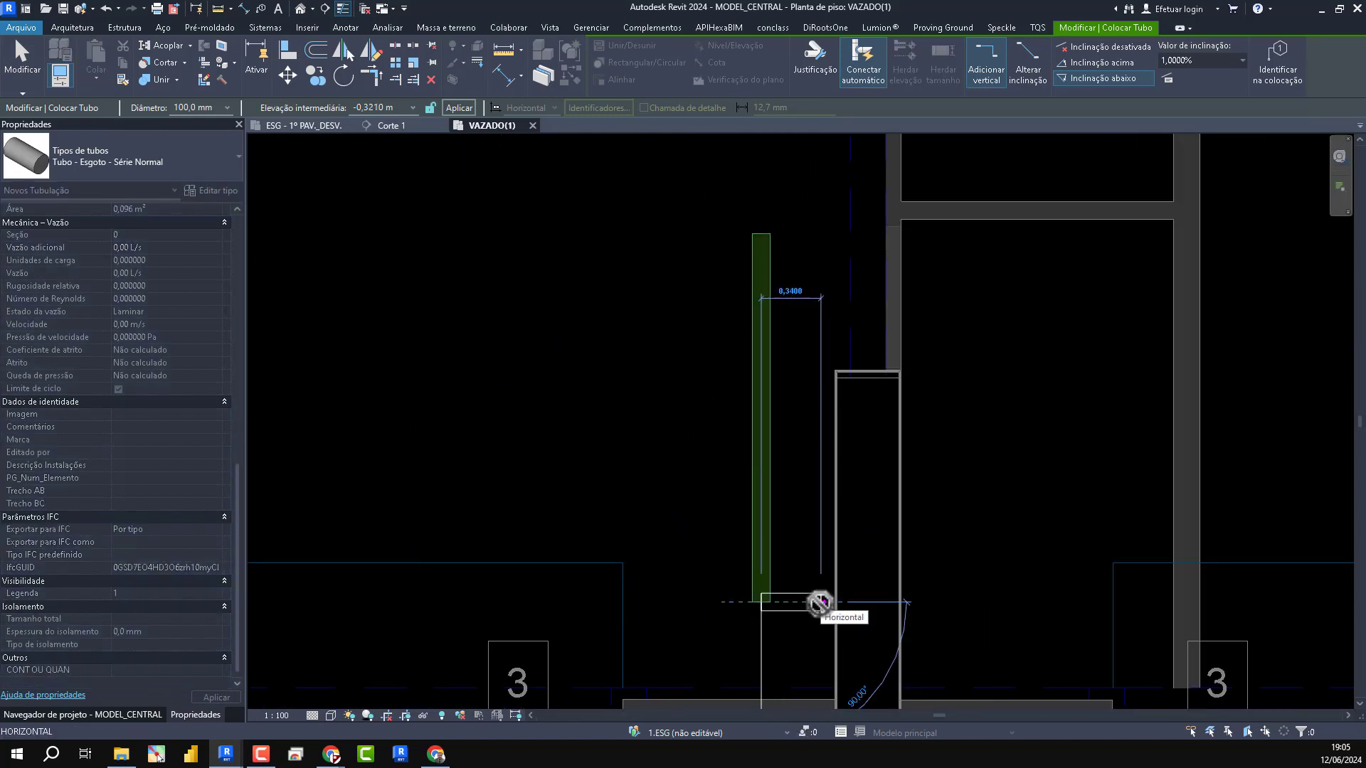
click(820, 603)
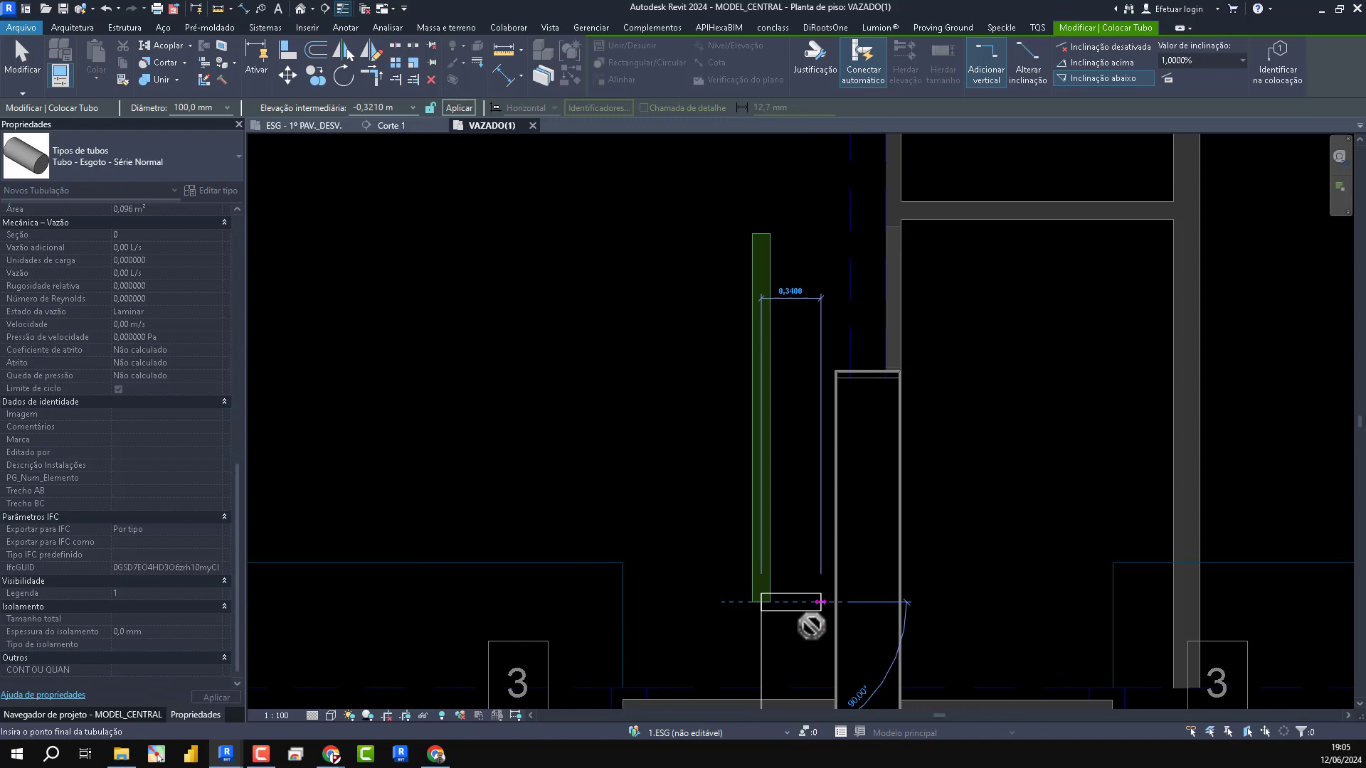
- Add a riser from the pipe's end up to a middle elevation of 3,0000 m and finish the pipe run
click(390, 107)
text(3)
click(459, 107)
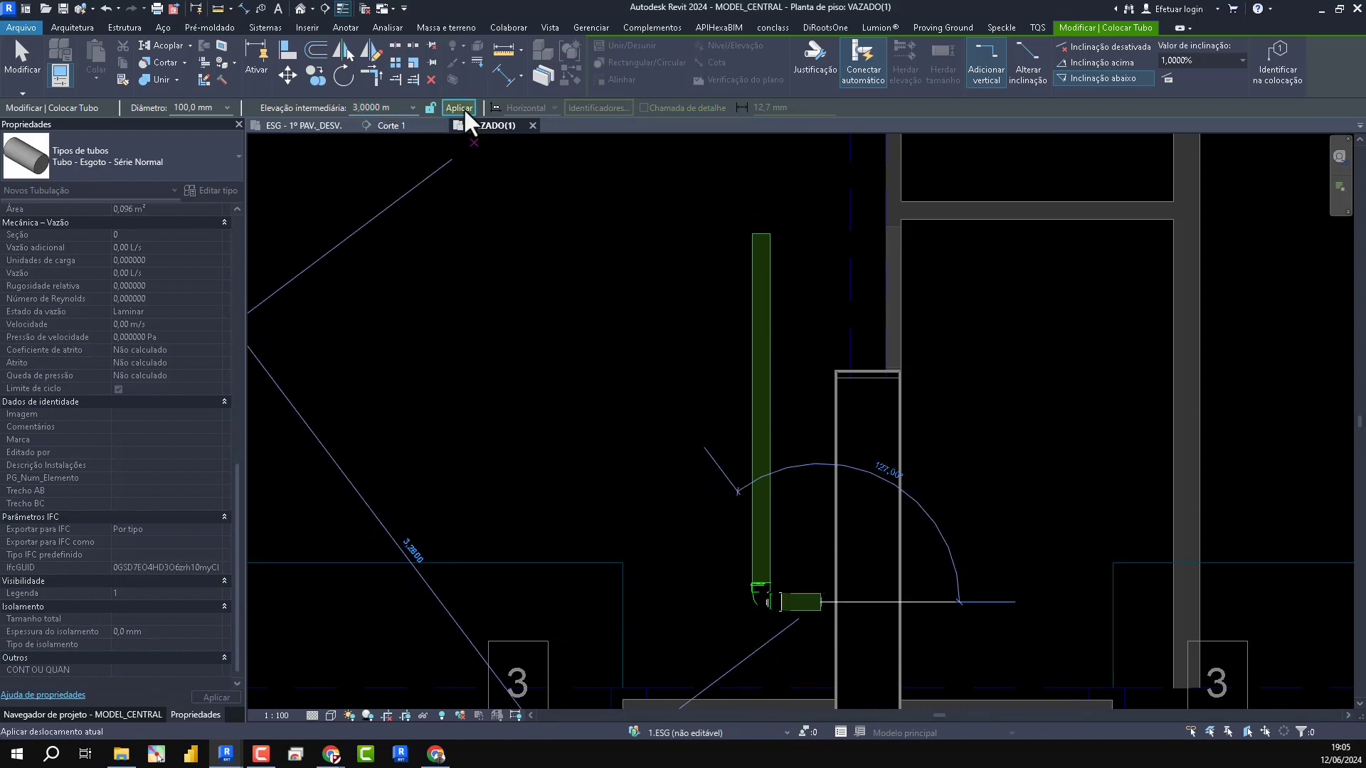
key(Escape)
key(Escape)
- Open the ESG - 1º PAV._DESV. plan and examine how the riser shows beside the central pillar
click(283, 126)
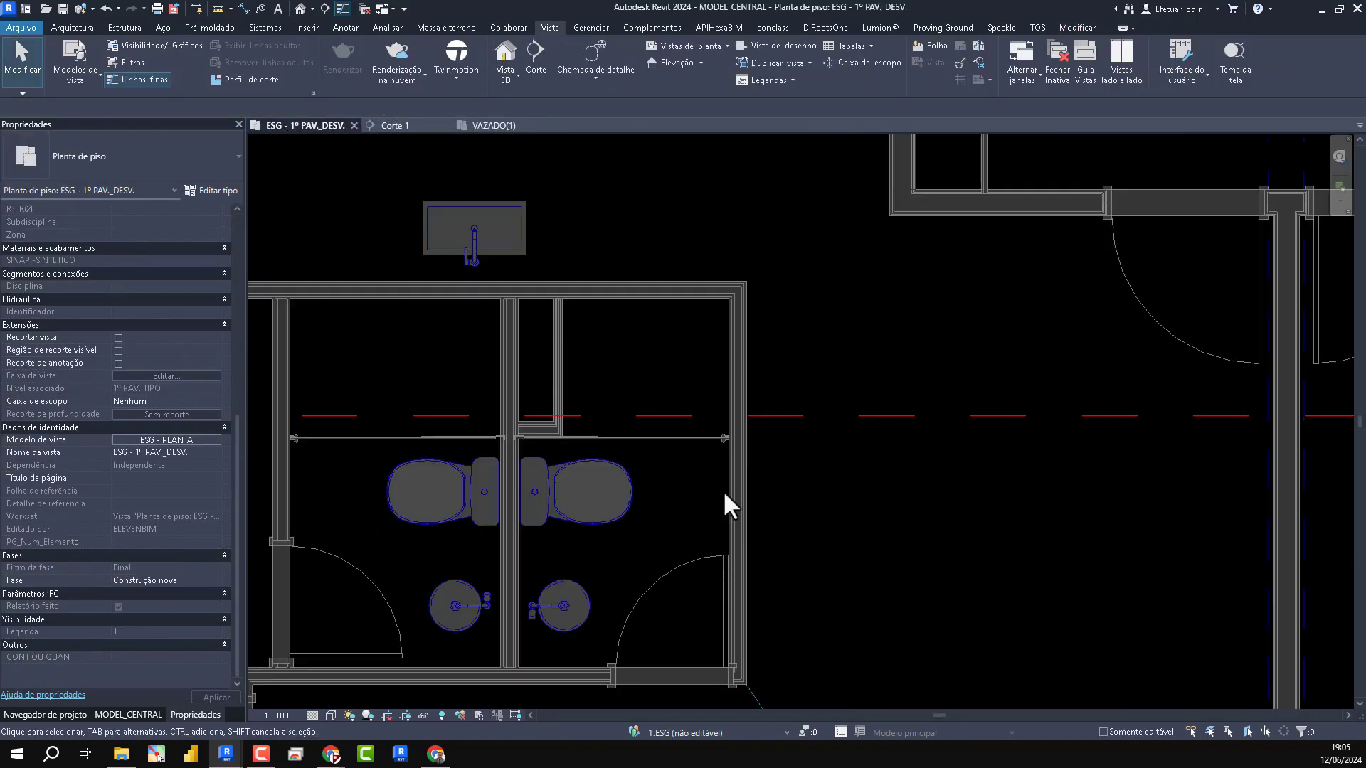
scroll(722, 489, down, 3)
scroll(863, 643, down, 1)
scroll(875, 604, up, 6)
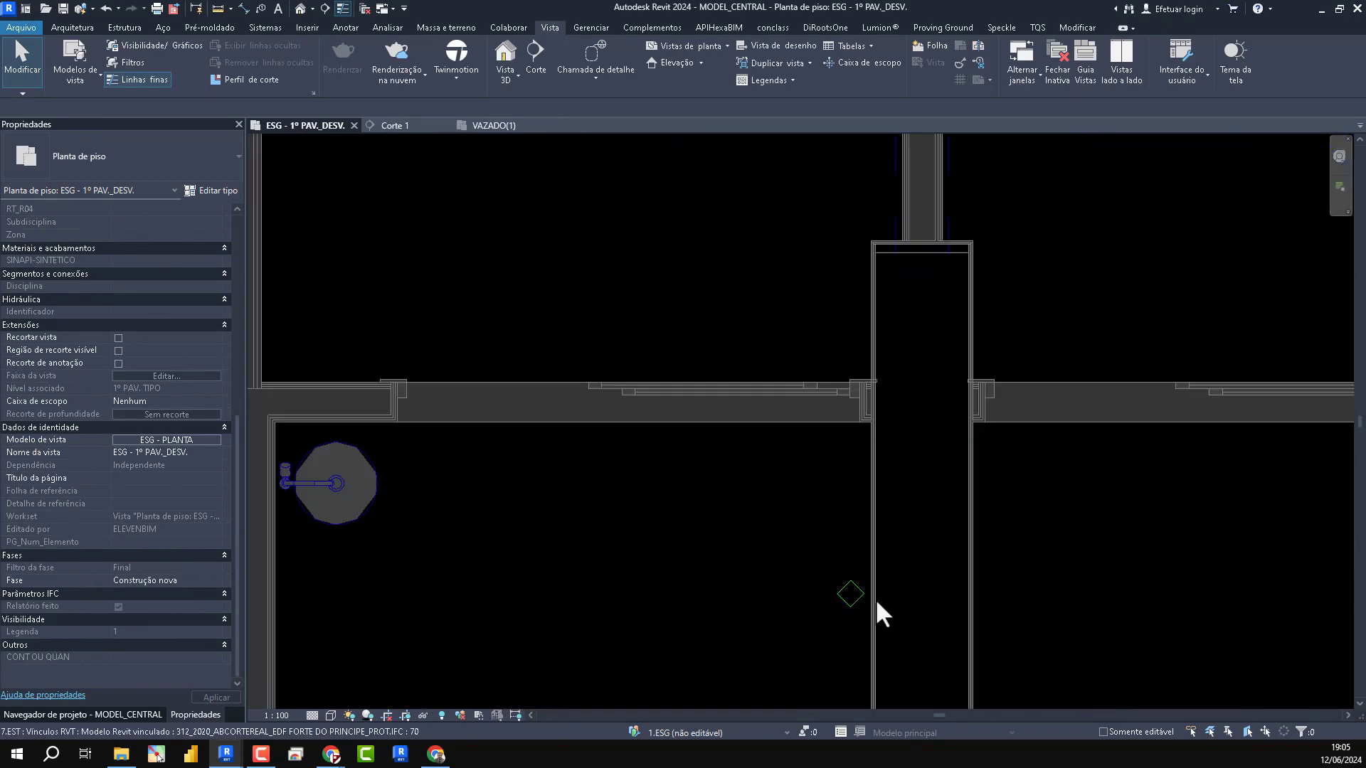
scroll(797, 541, down, 4)
scroll(544, 274, up, 1)
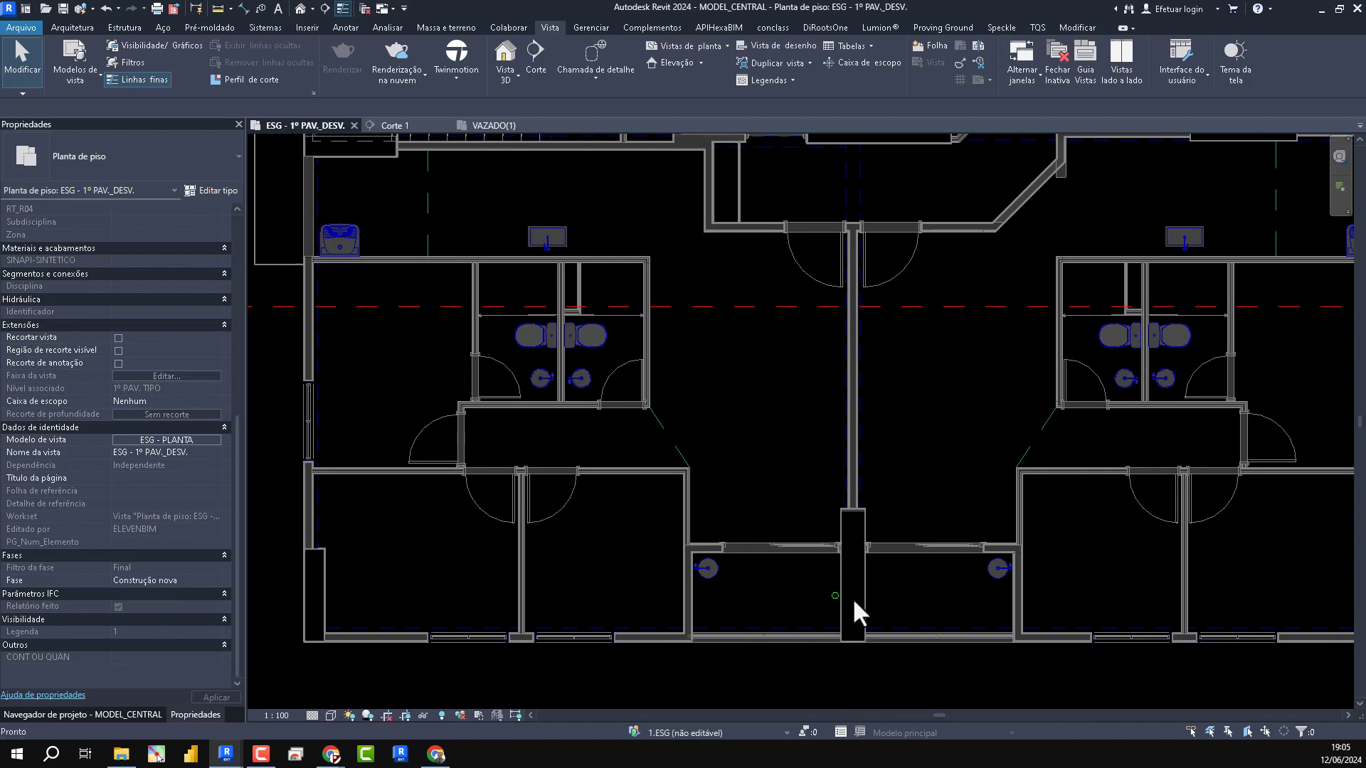
scroll(832, 616, up, 5)
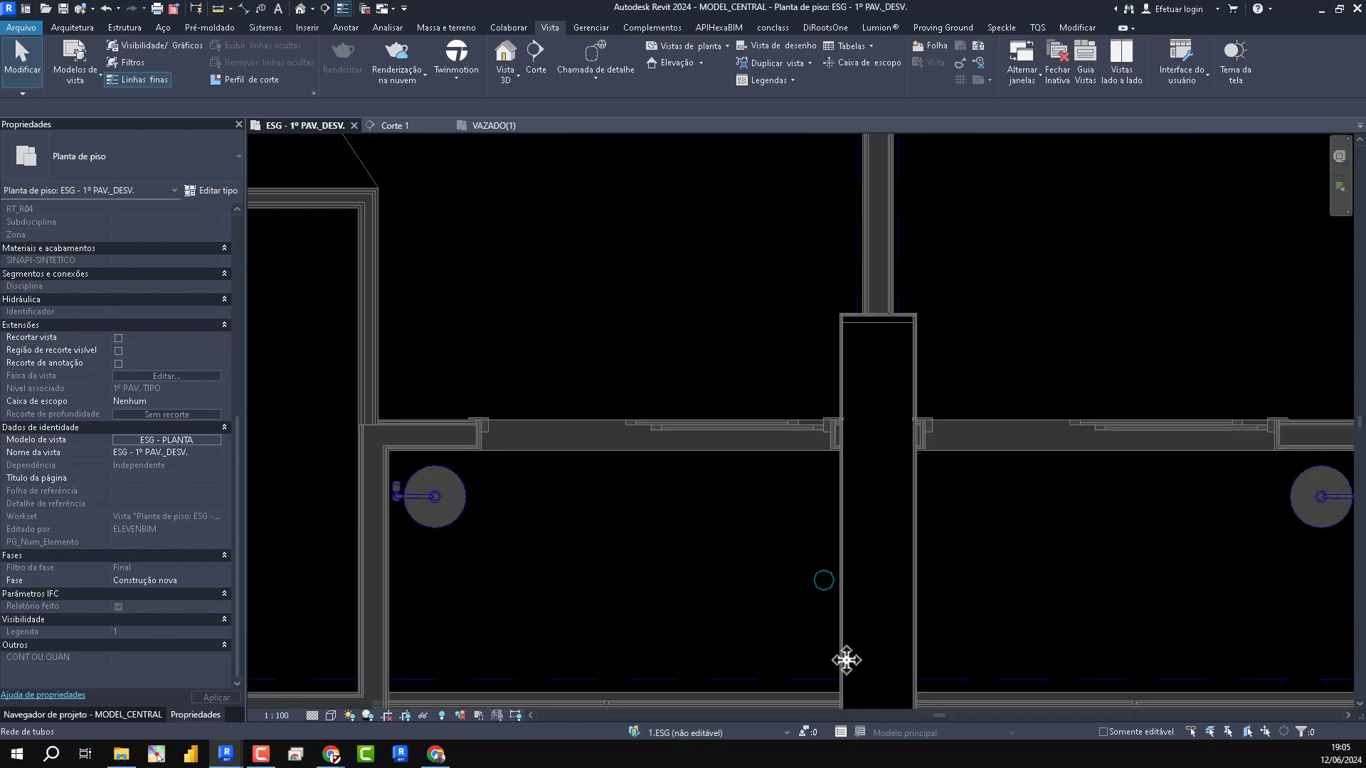
- Return to the VAZADO(1) plan and look over the whole floor
click(498, 125)
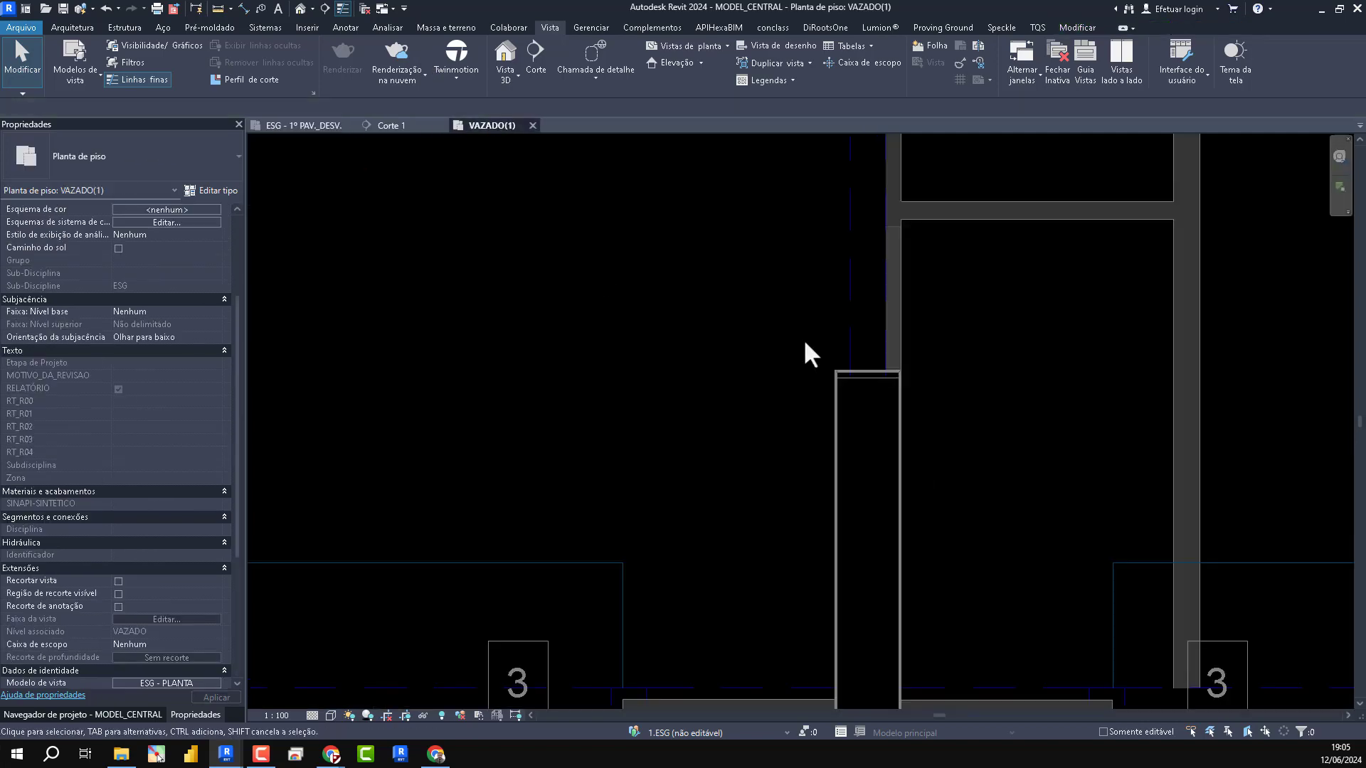
scroll(866, 396, down, 4)
scroll(1046, 465, down, 1)
middle_drag(1047, 465, 990, 496)
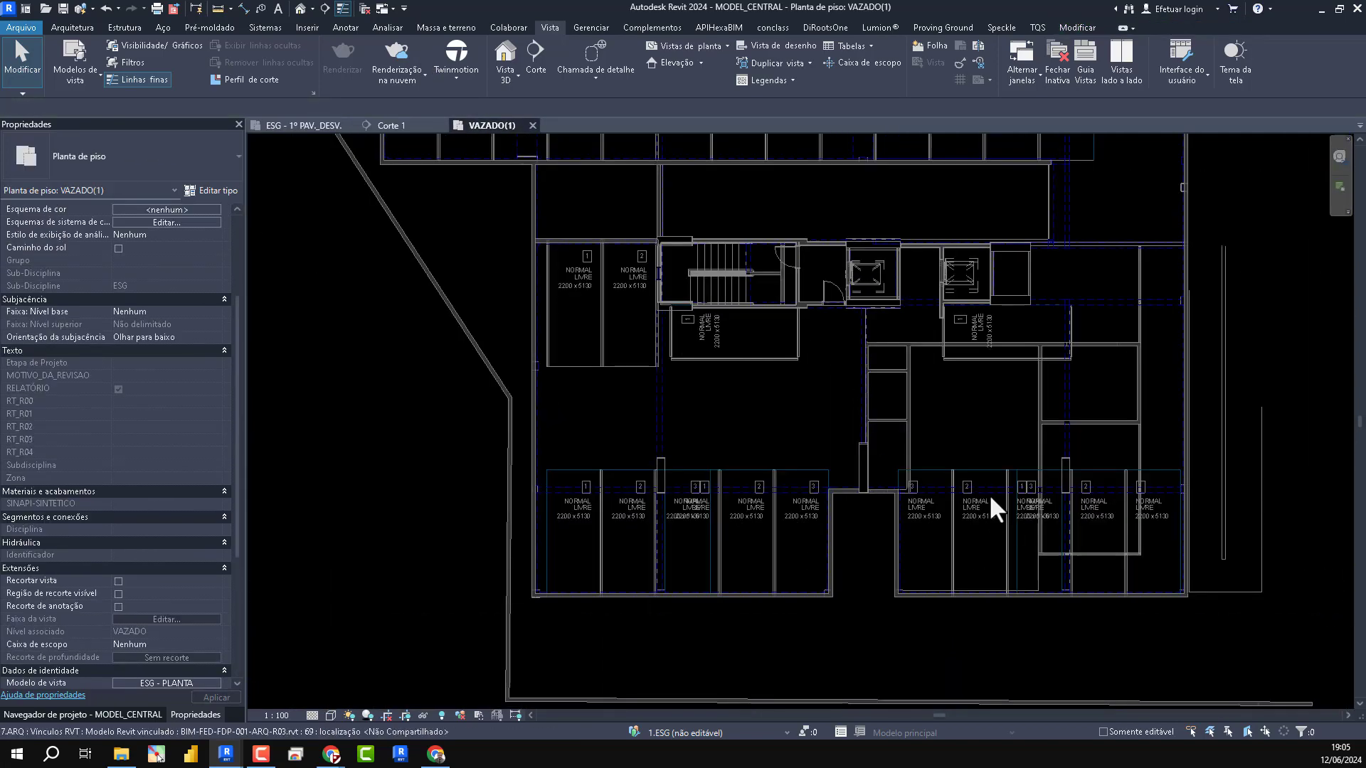
scroll(991, 498, down, 3)
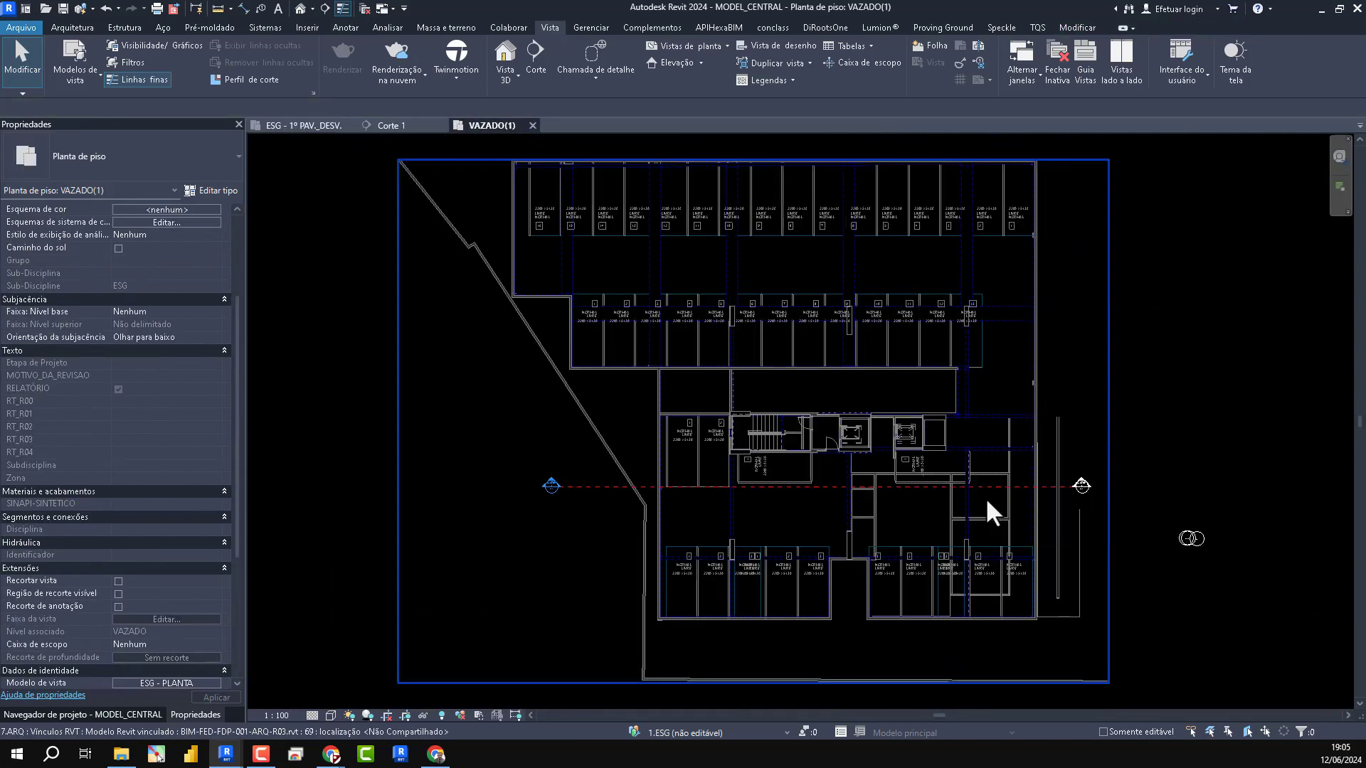
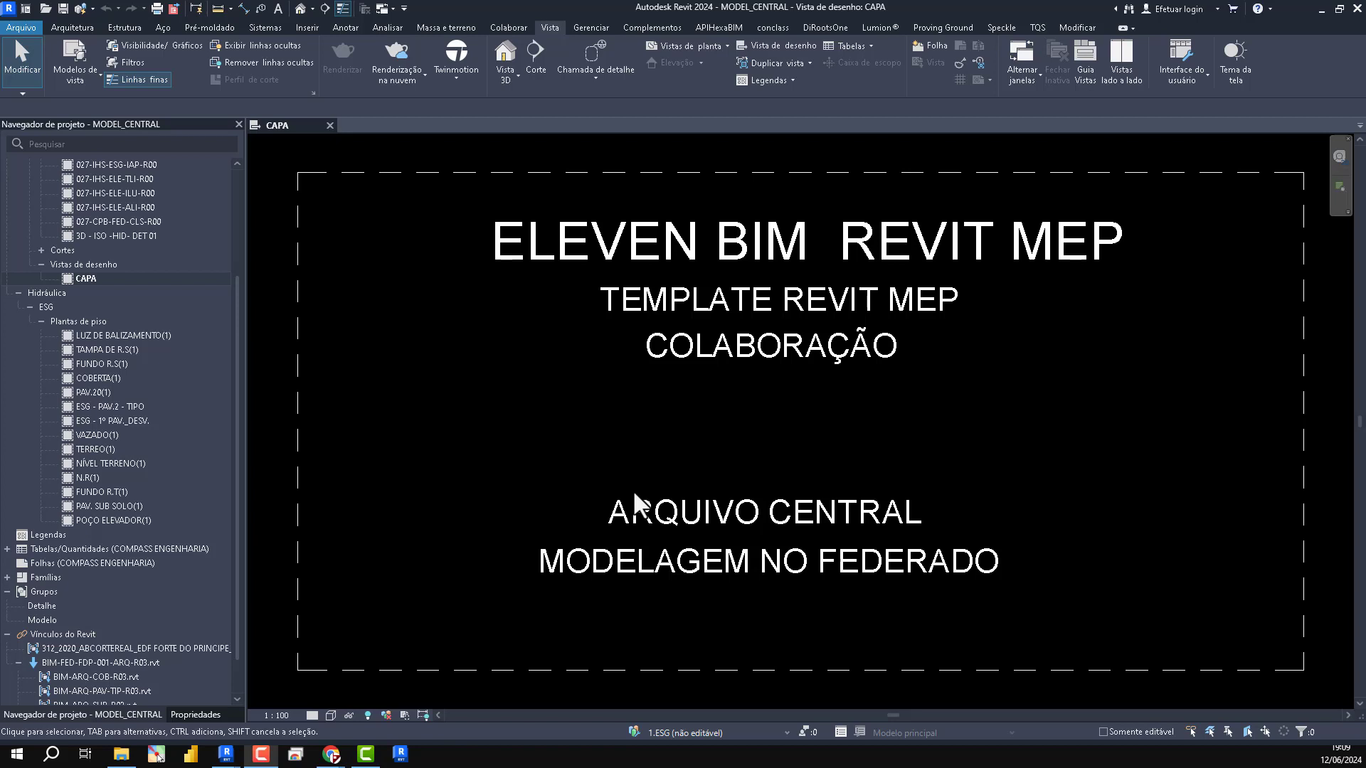
- Open the 3D - ELEVENBIM view, and in File Explorer browse to the desktop folder REVITMEP_ELEVEN\03-INS\RVT
click(296, 10)
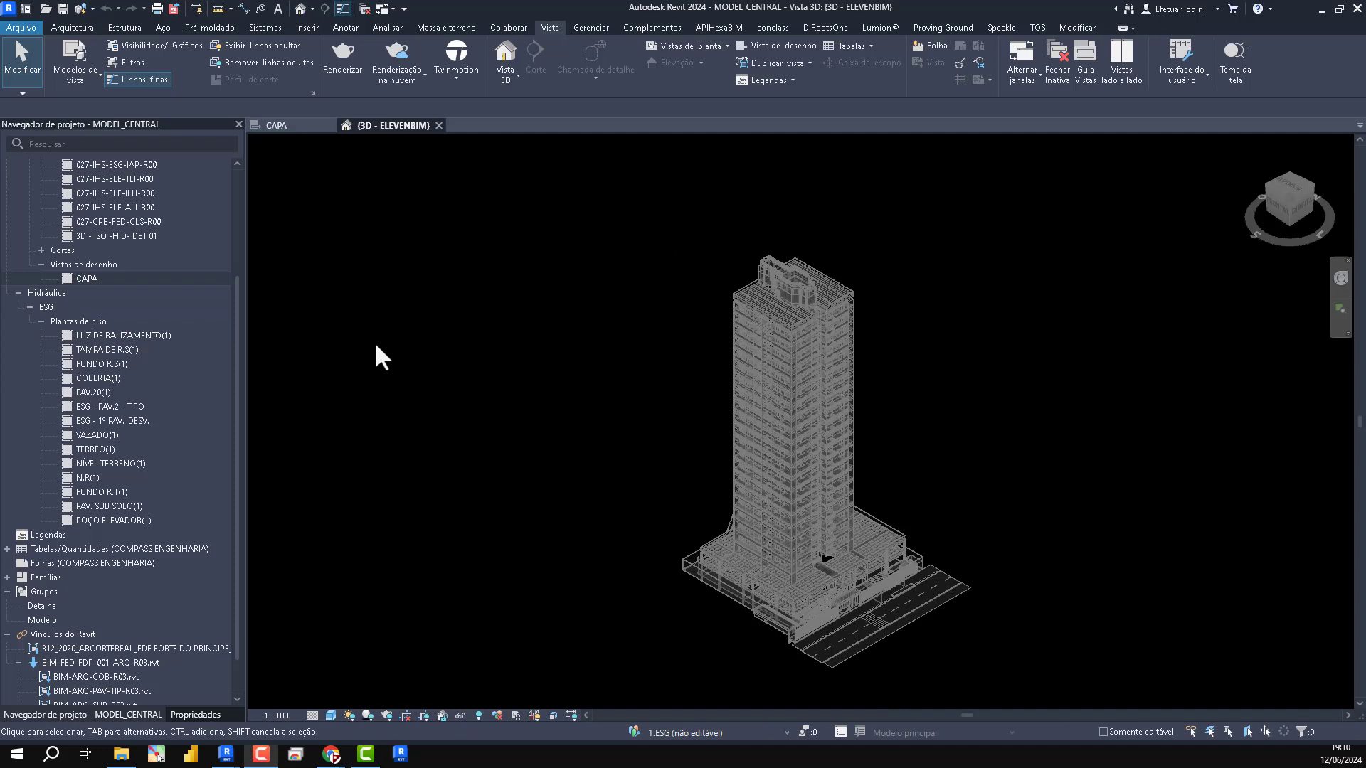
click(120, 761)
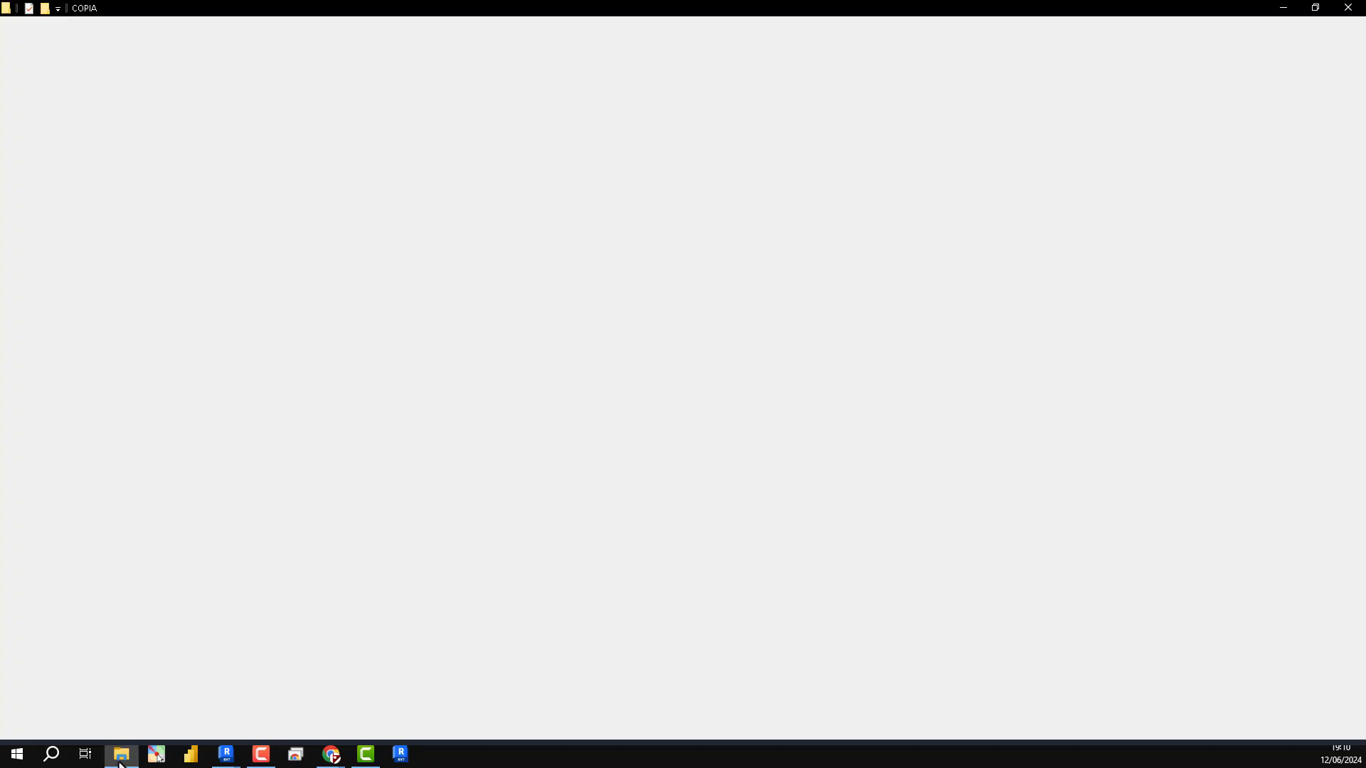
click(13, 111)
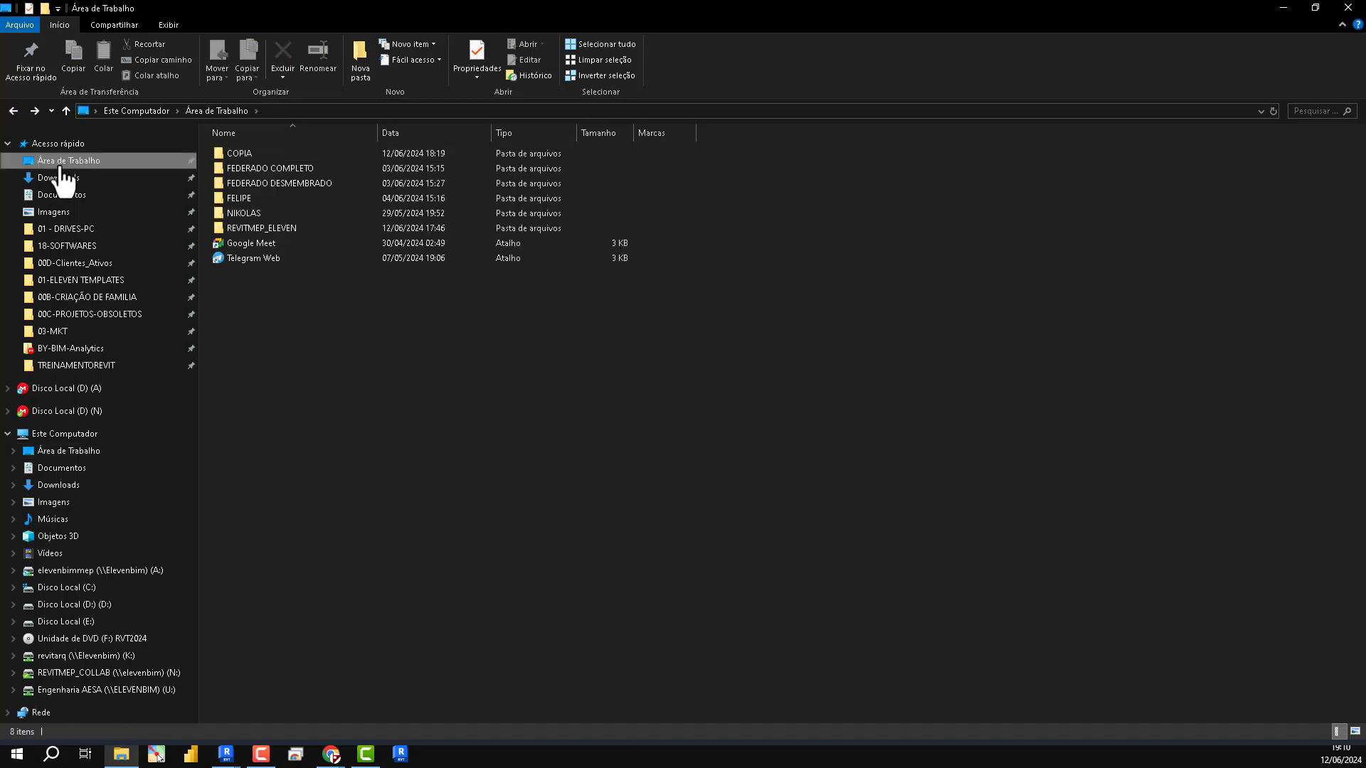
double_click(245, 228)
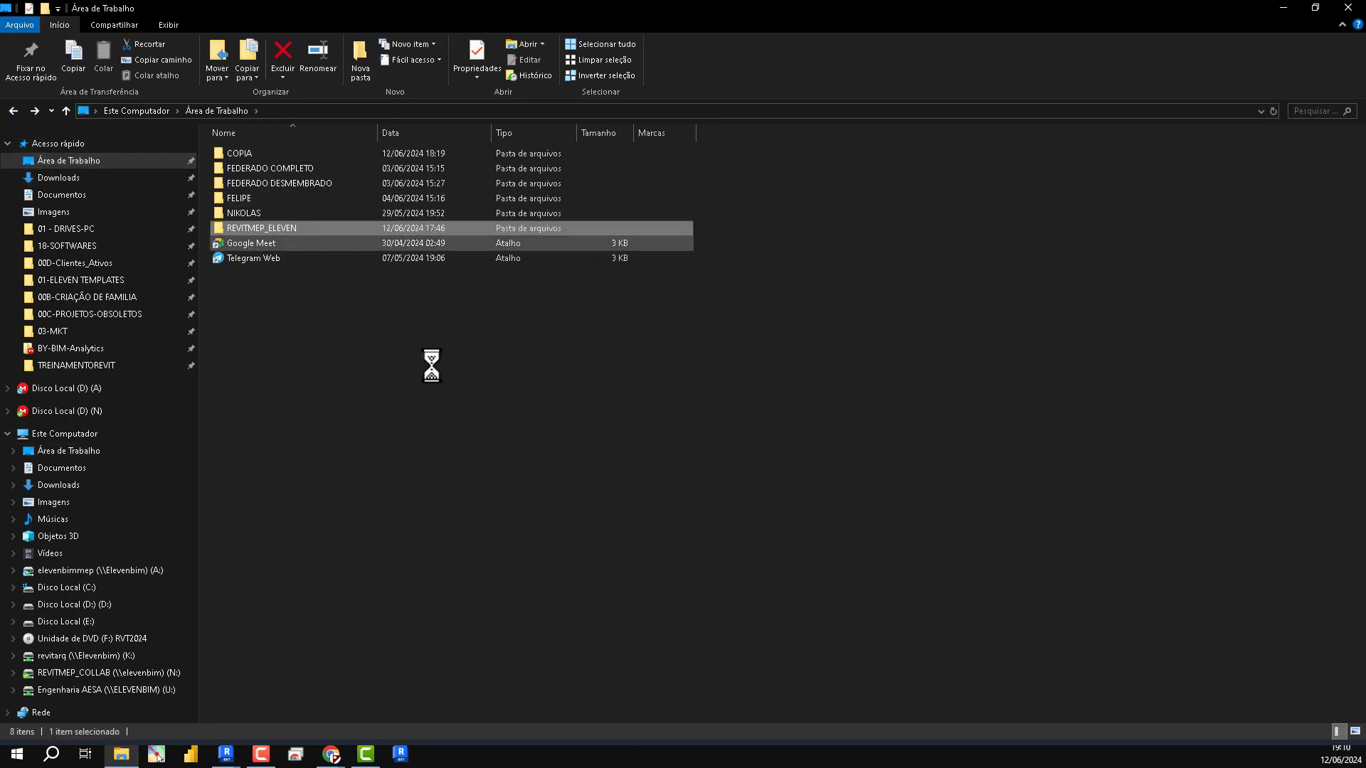
double_click(238, 154)
double_click(234, 199)
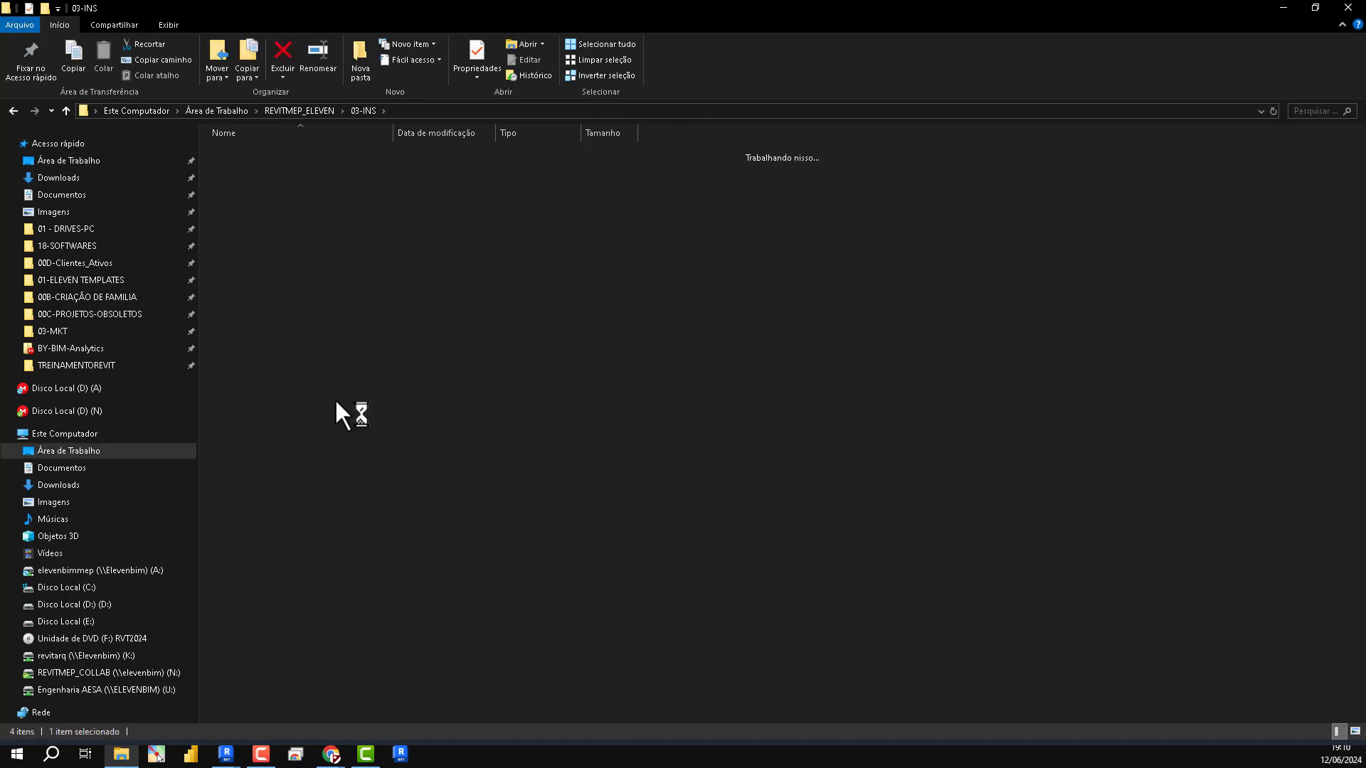
drag(269, 345, 250, 155)
click(299, 311)
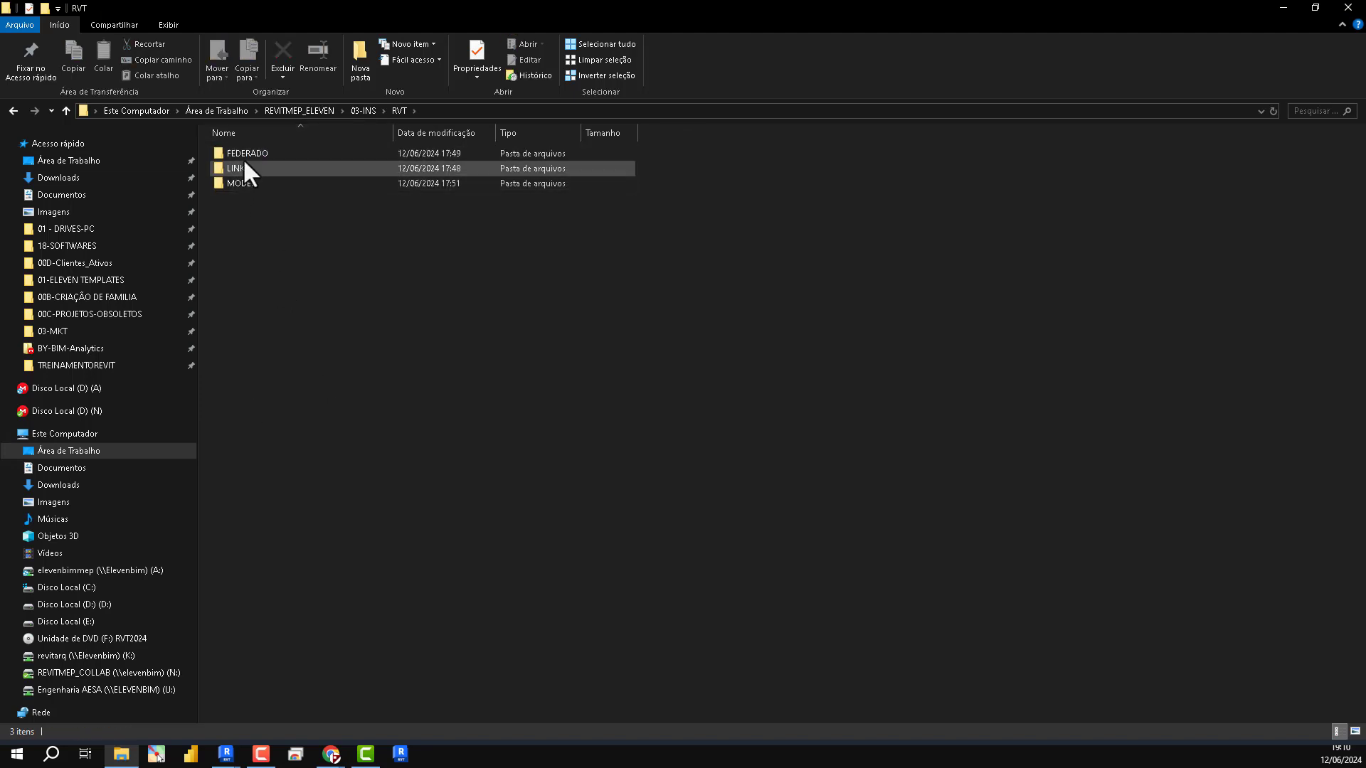
- Open the LINK folder inside RVT and select its full folder path
click(244, 154)
ctrl+click(244, 170)
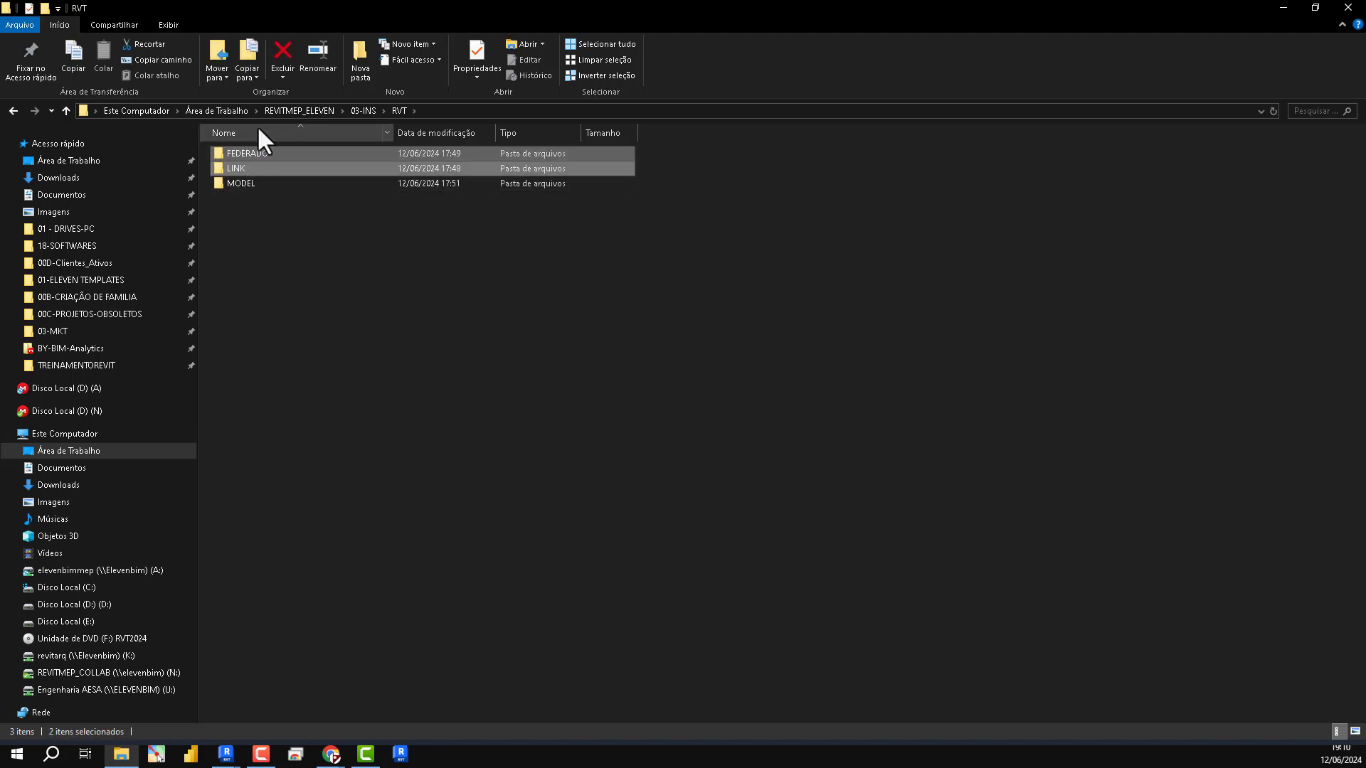
click(245, 169)
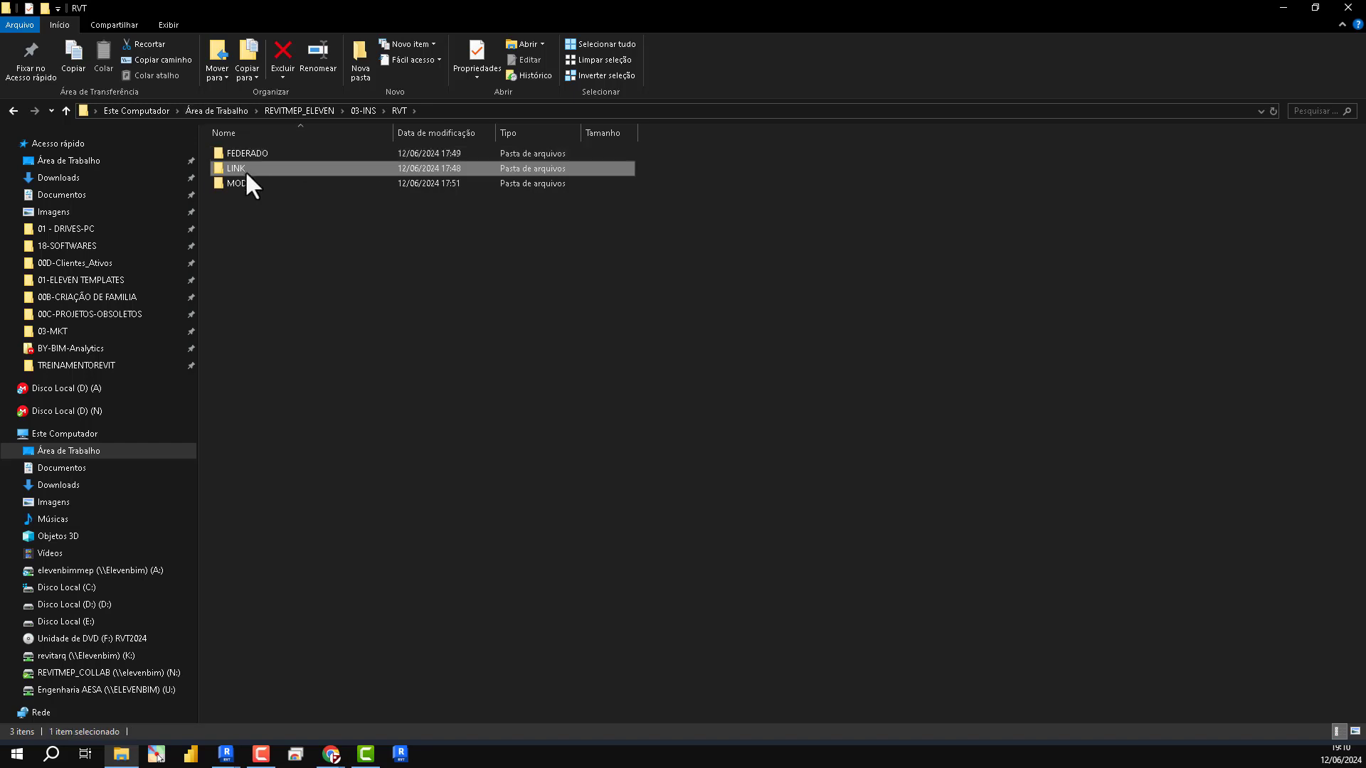
double_click(245, 168)
click(531, 114)
- Arrange the LINK folder window beside the MODEL_CENTRAL window, clear away the other Revit window, and open the R00 folder
drag(1204, 55, 1197, 428)
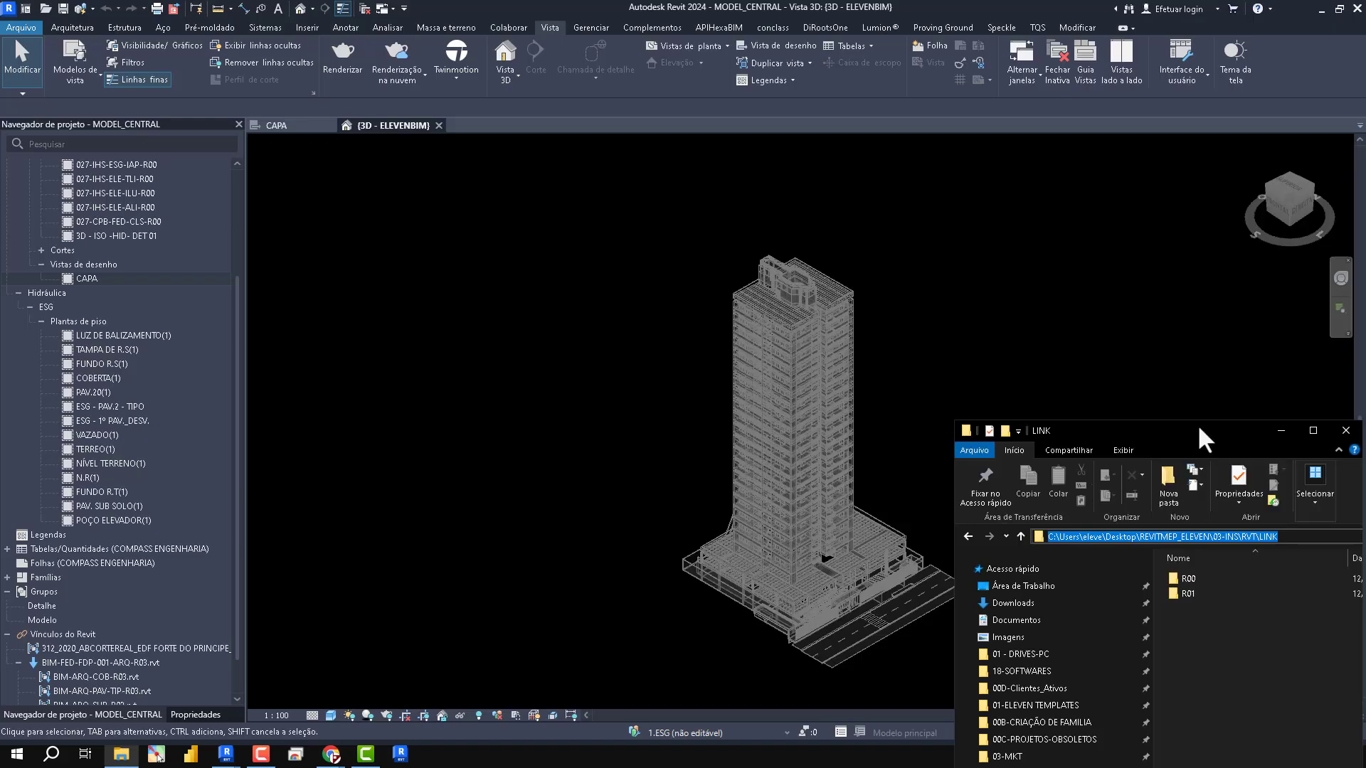
drag(920, 11, 576, 244)
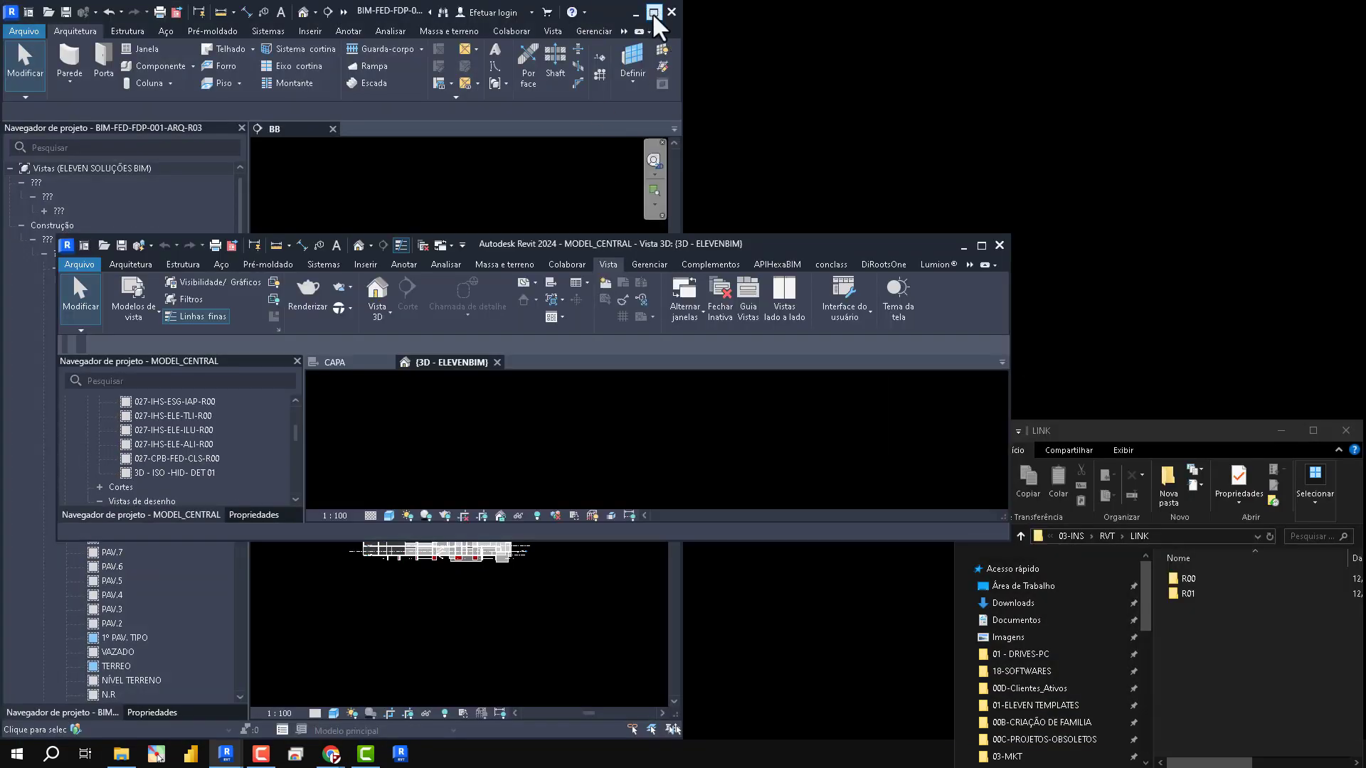
click(670, 12)
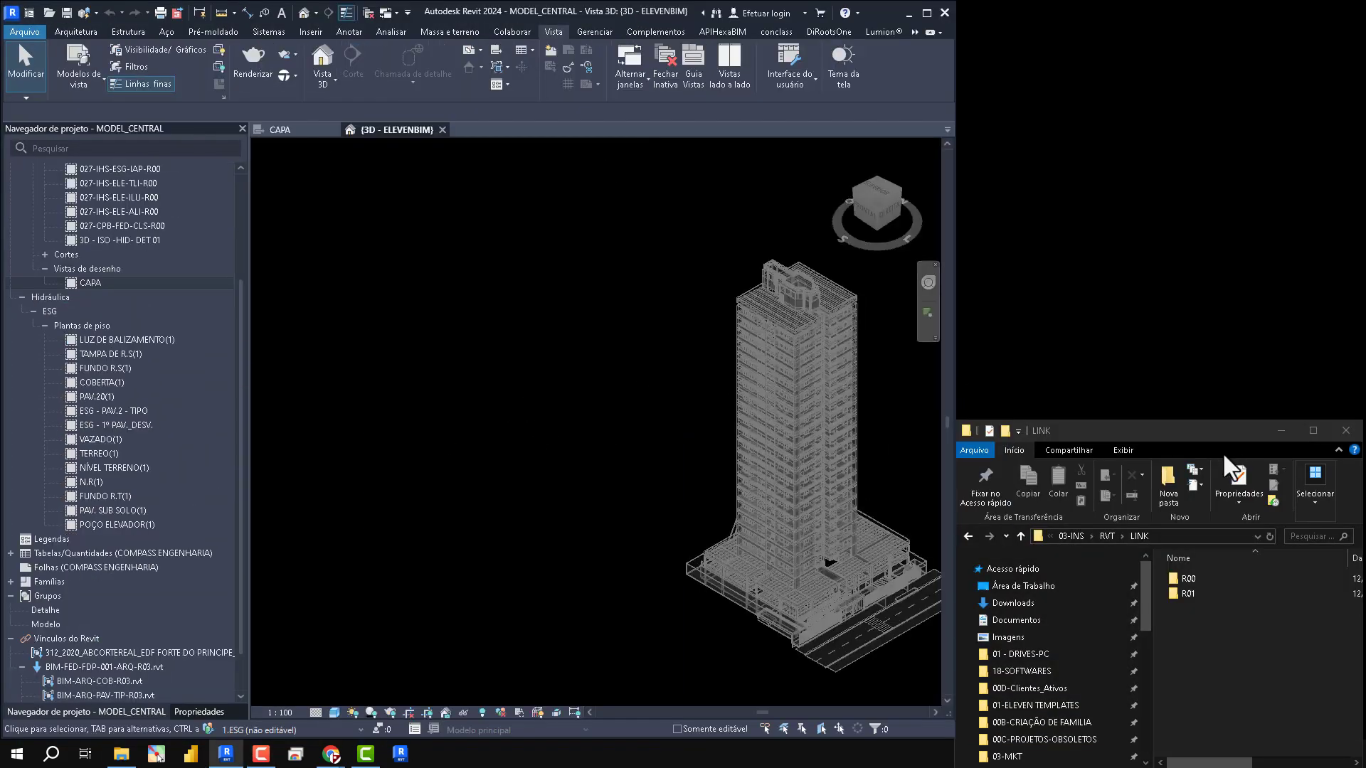
double_click(1186, 580)
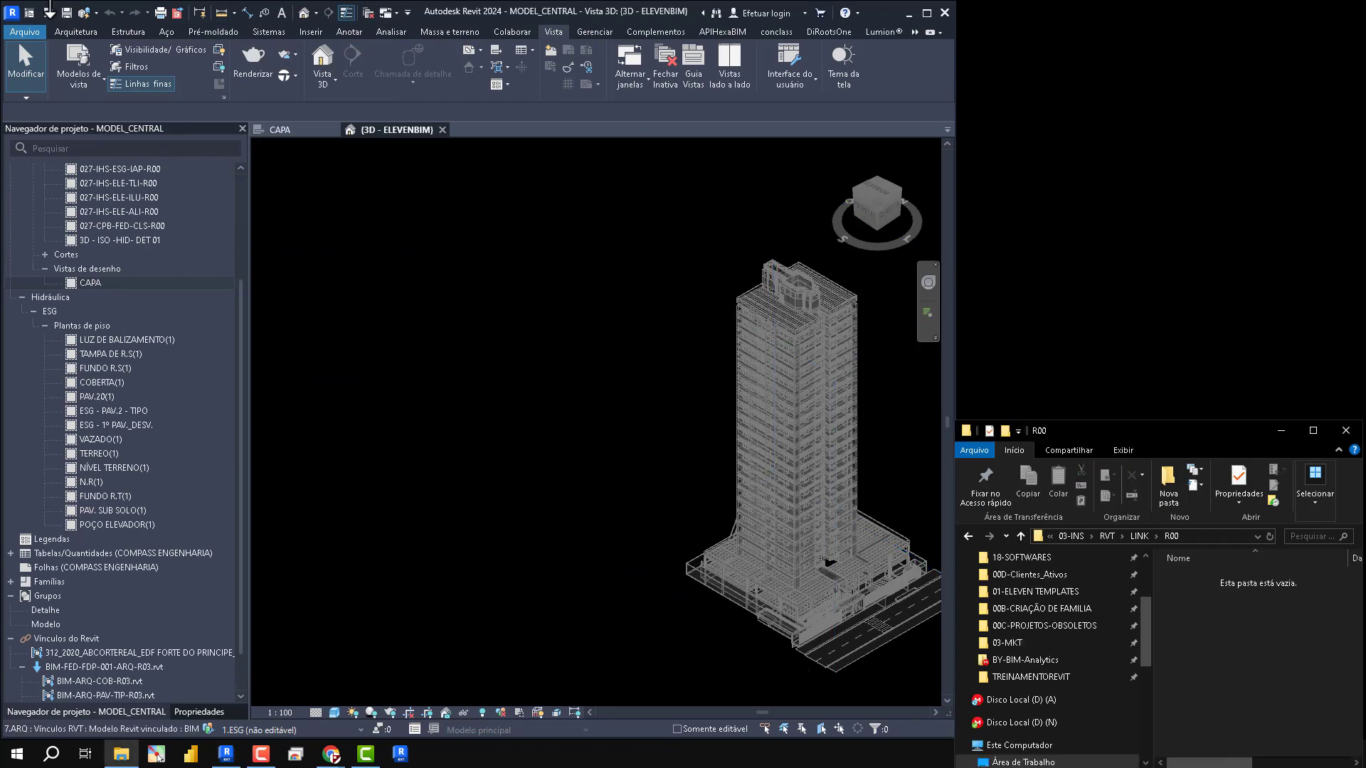
- Save MODEL_CENTRAL and place a second File Explorer window above the R00 folder window
click(65, 14)
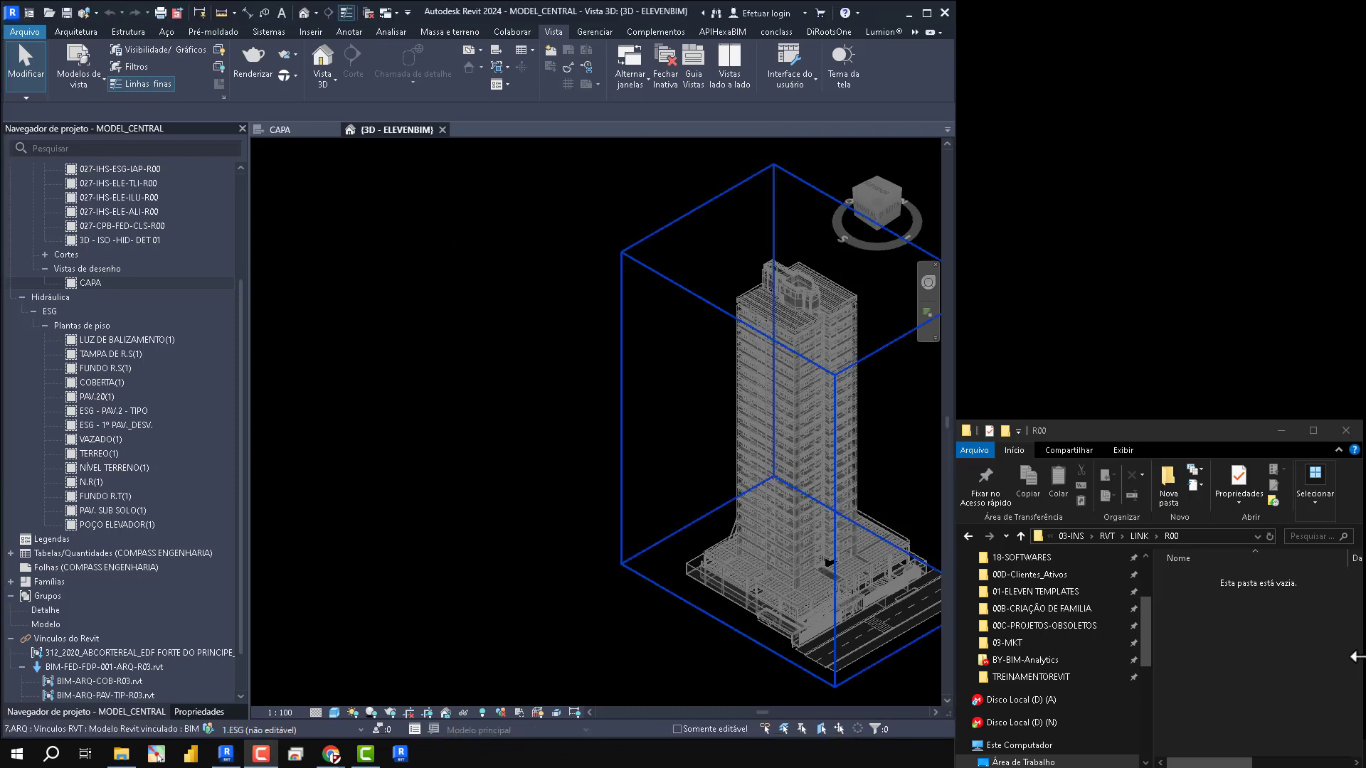
key(super+e)
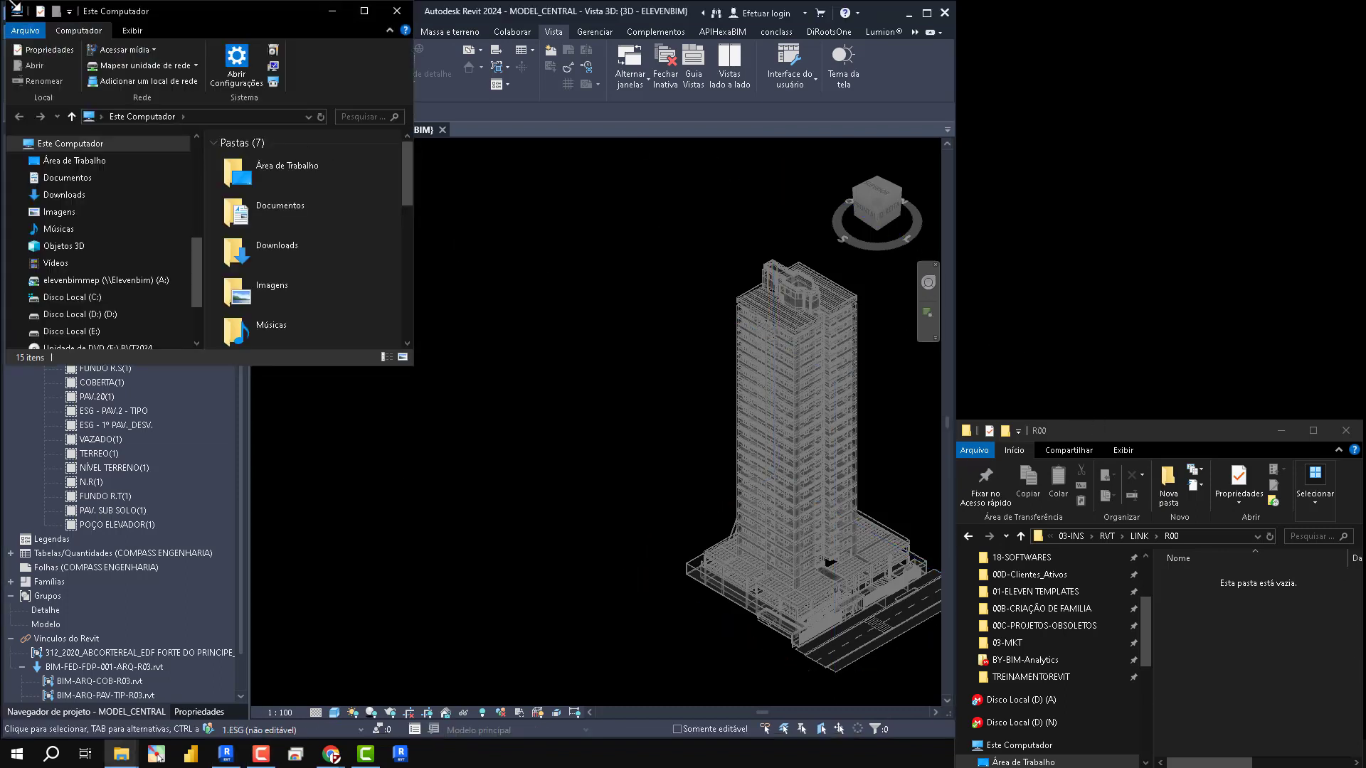
drag(167, 14, 1122, 14)
- In the second File Explorer window, browse from 00D-Clientes_Ativos to SERVIÇOS\BIM\001-EDF_FORTE_PRINCIPE\01-ARQ\03-LINKS
scroll(1278, 186, down, 5)
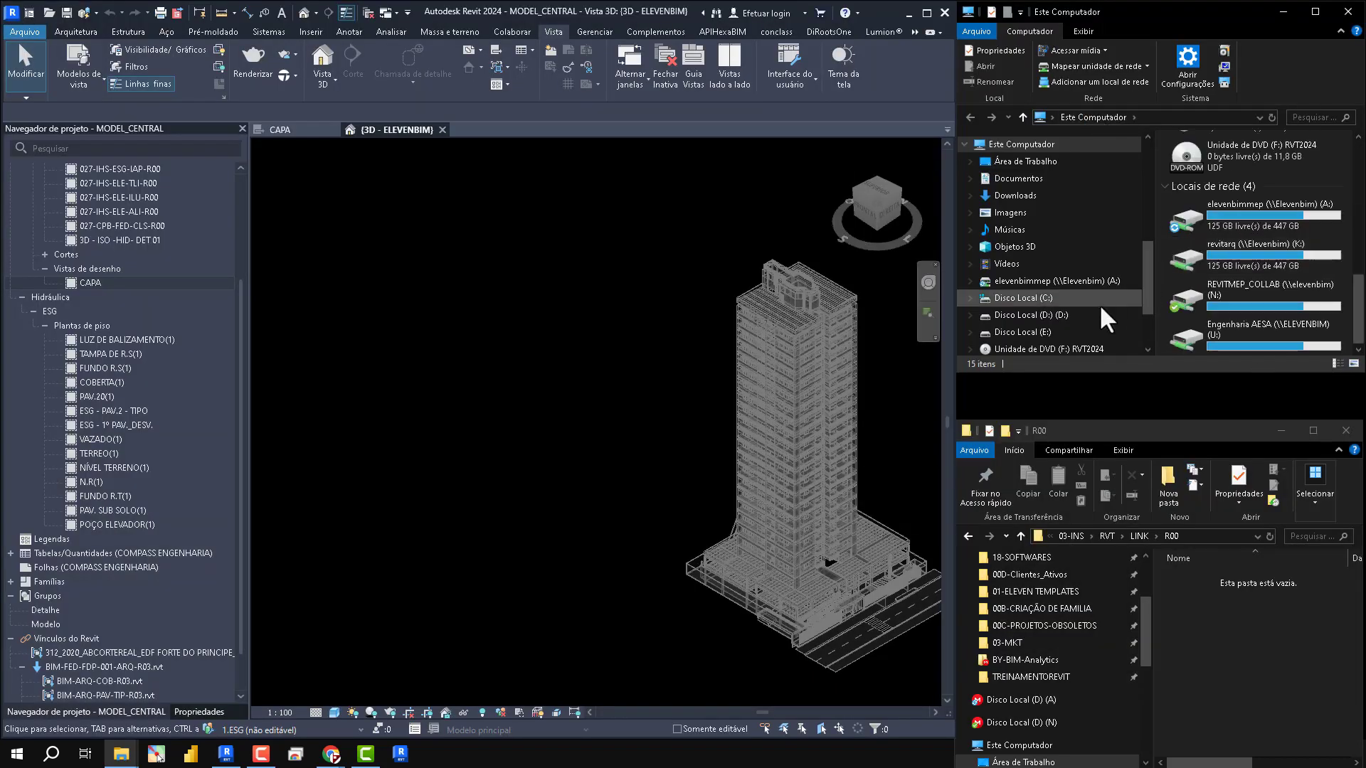
scroll(1089, 288, down, 3)
scroll(1077, 272, up, 10)
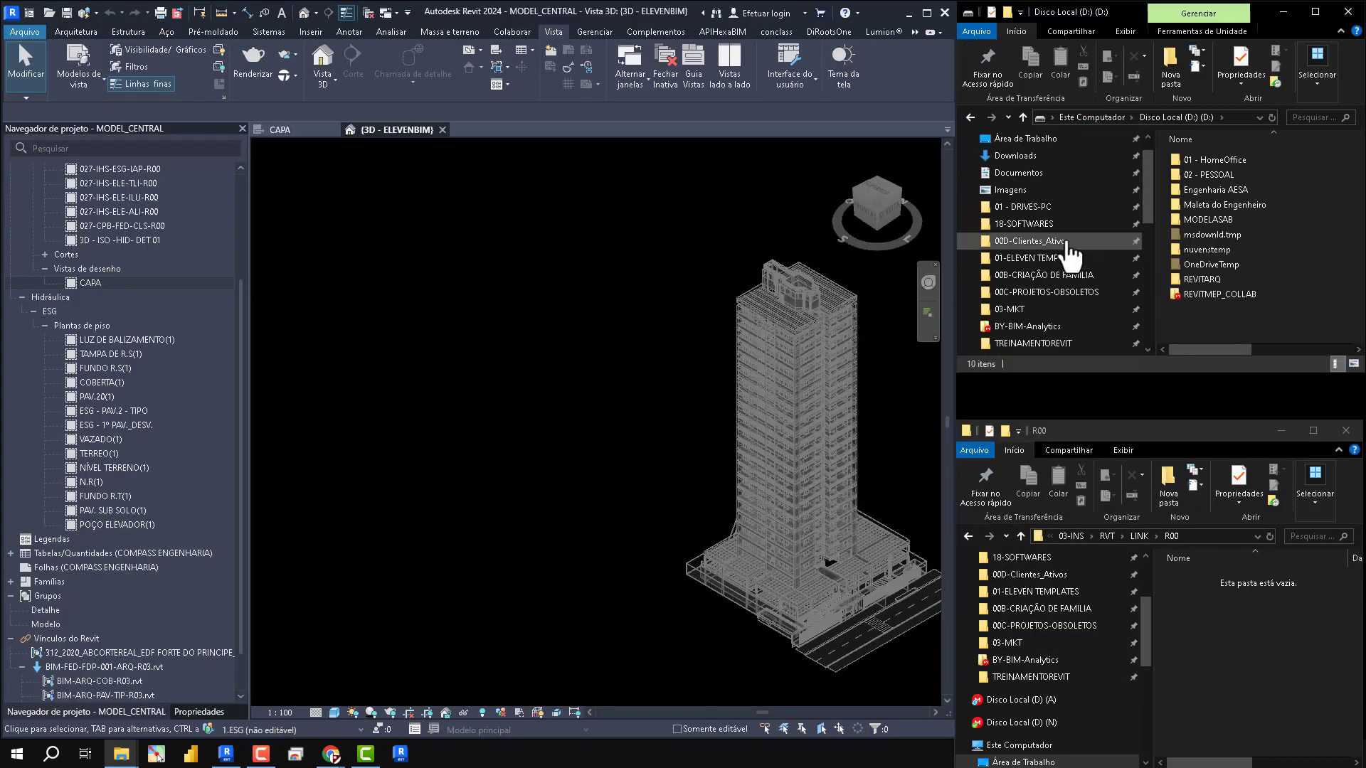
click(1032, 241)
double_click(1202, 177)
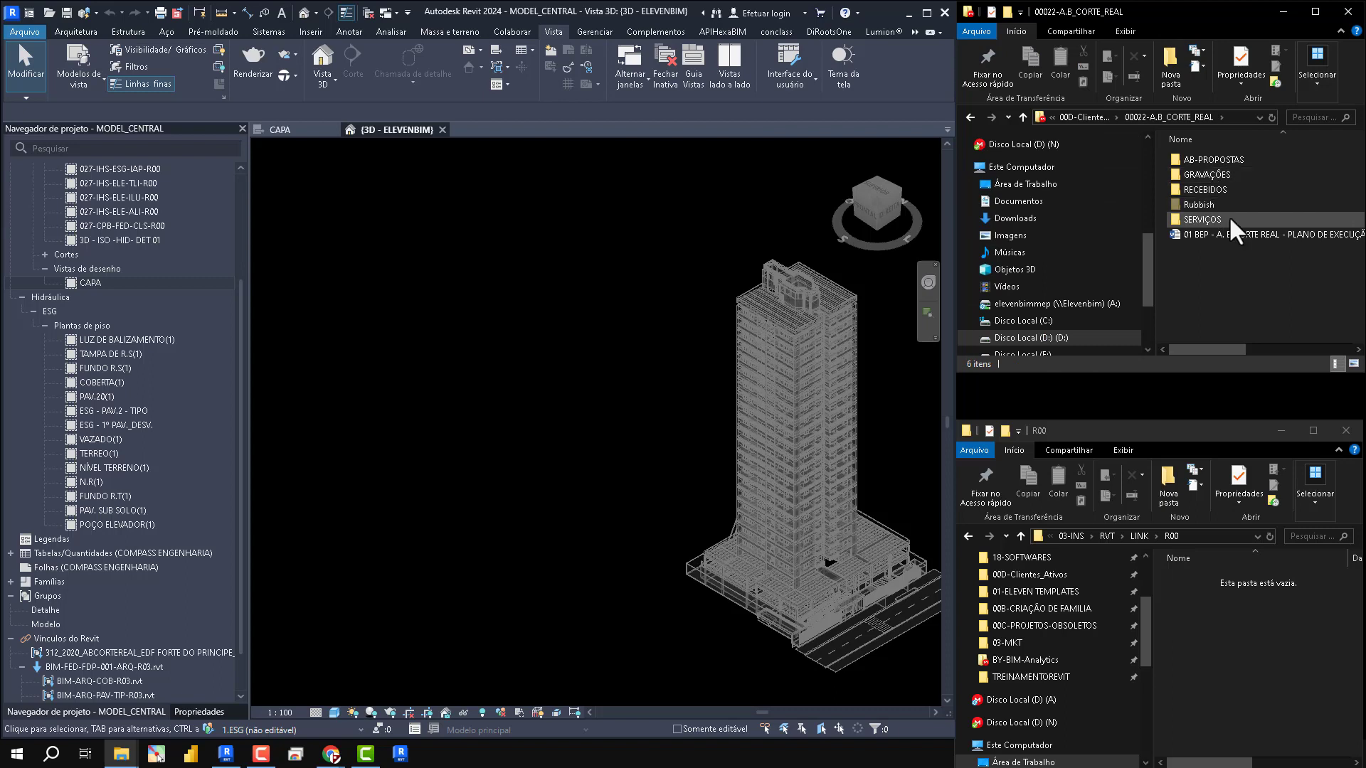
double_click(1228, 214)
double_click(1224, 163)
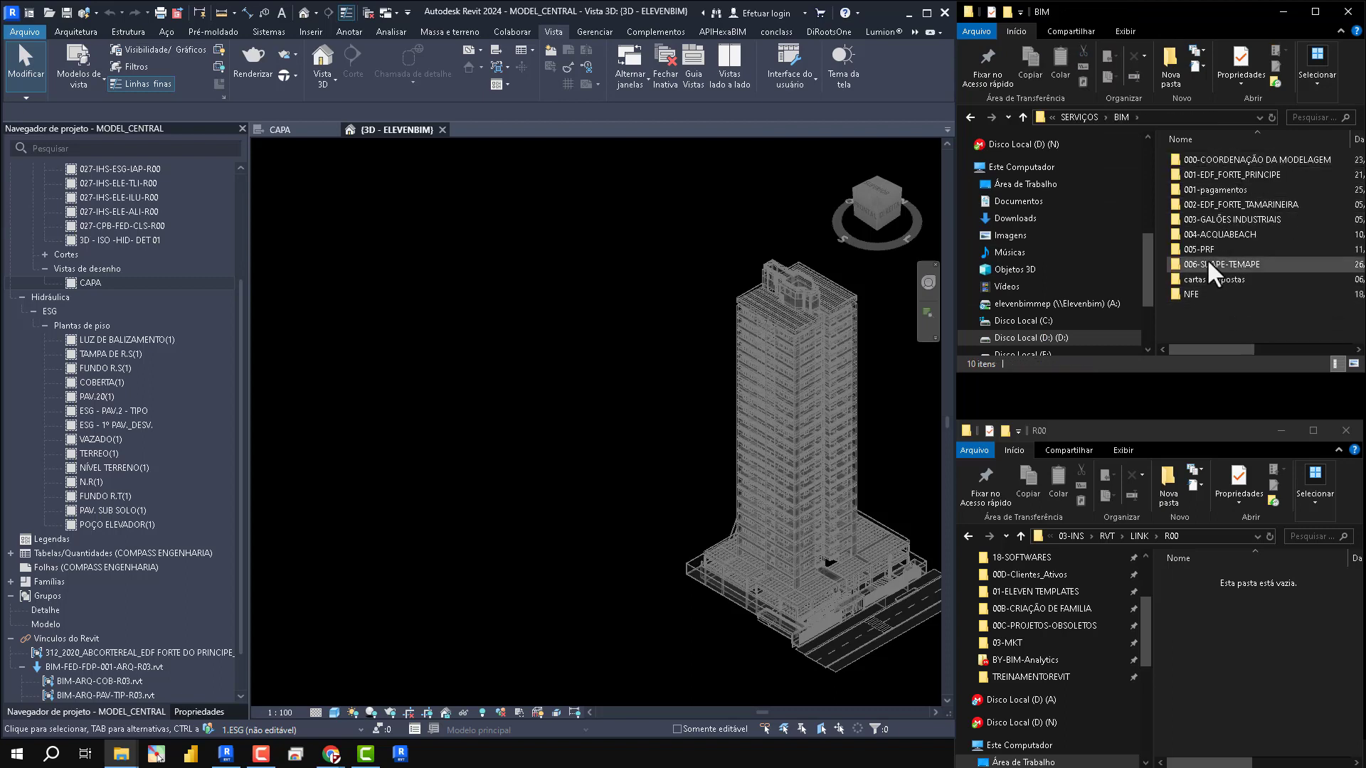
double_click(1215, 175)
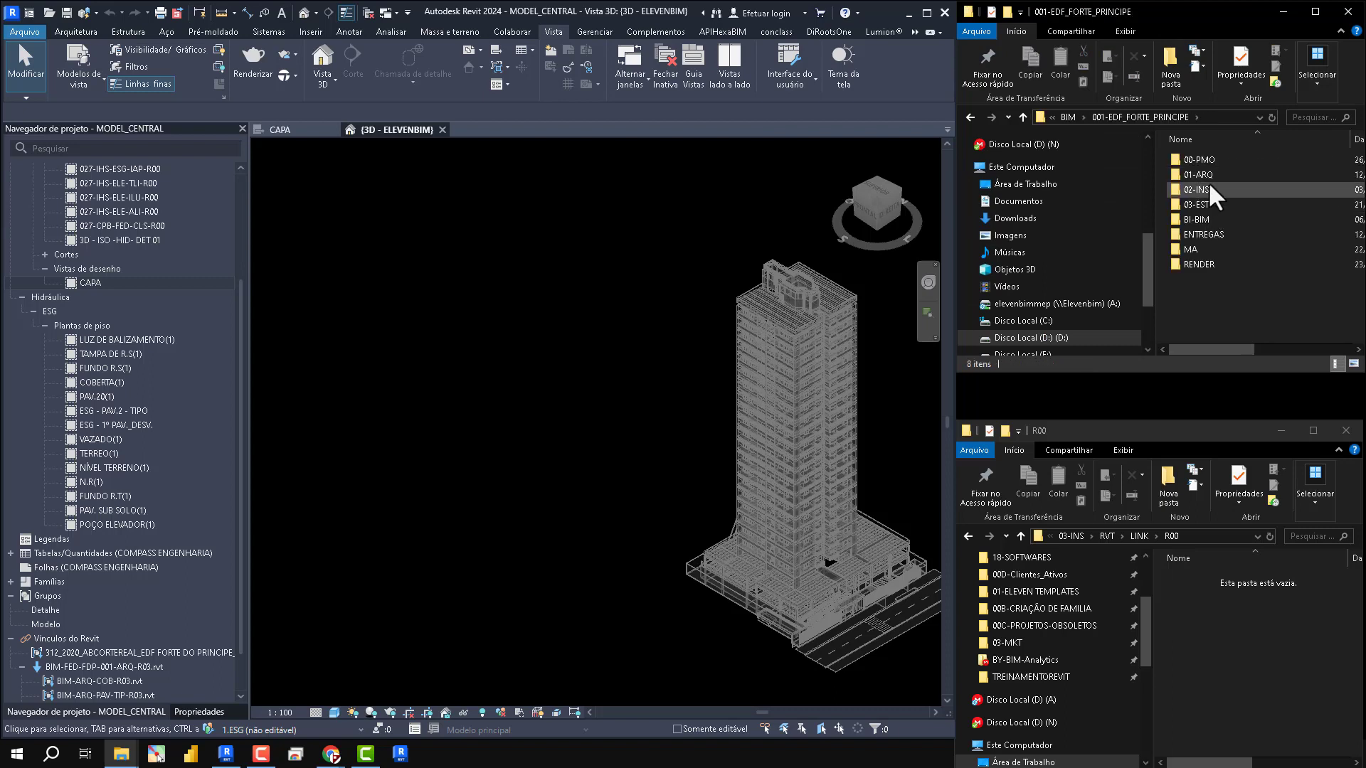
double_click(1209, 175)
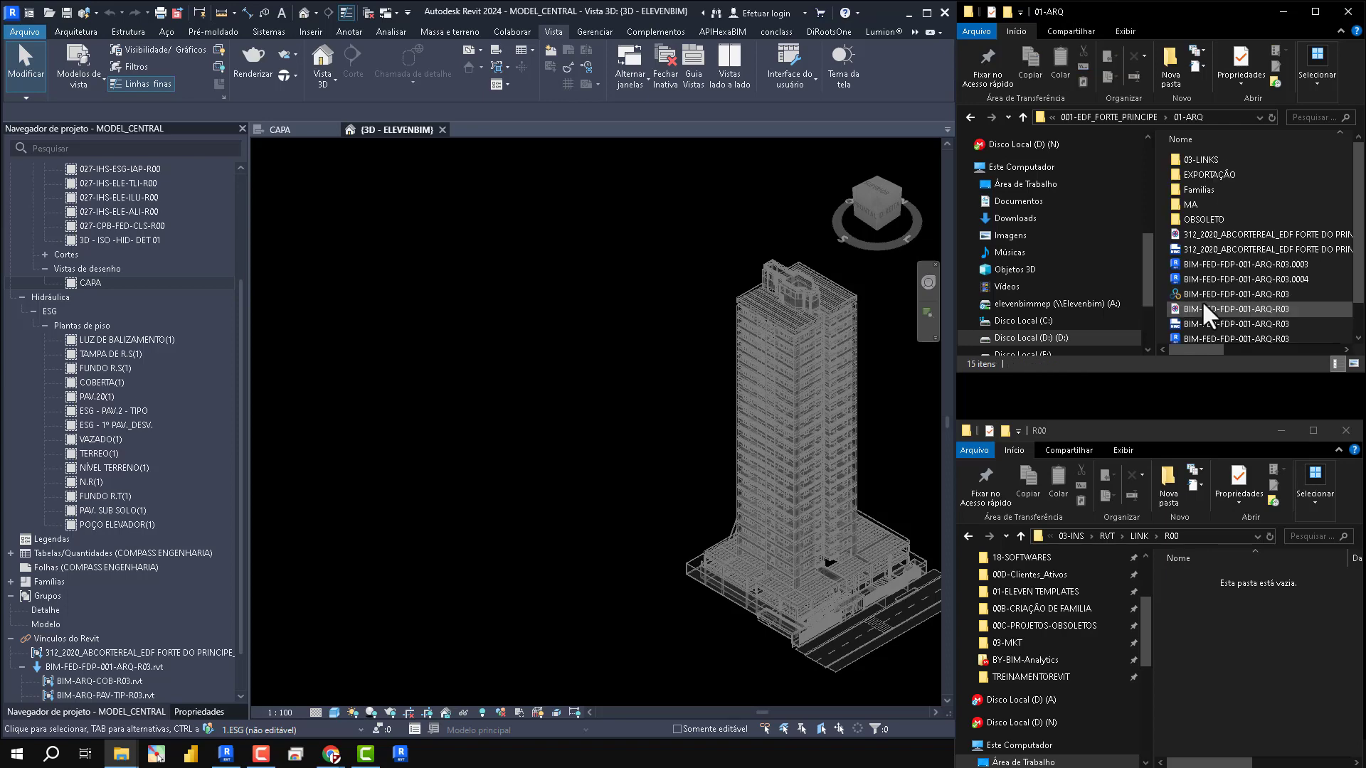
double_click(1214, 158)
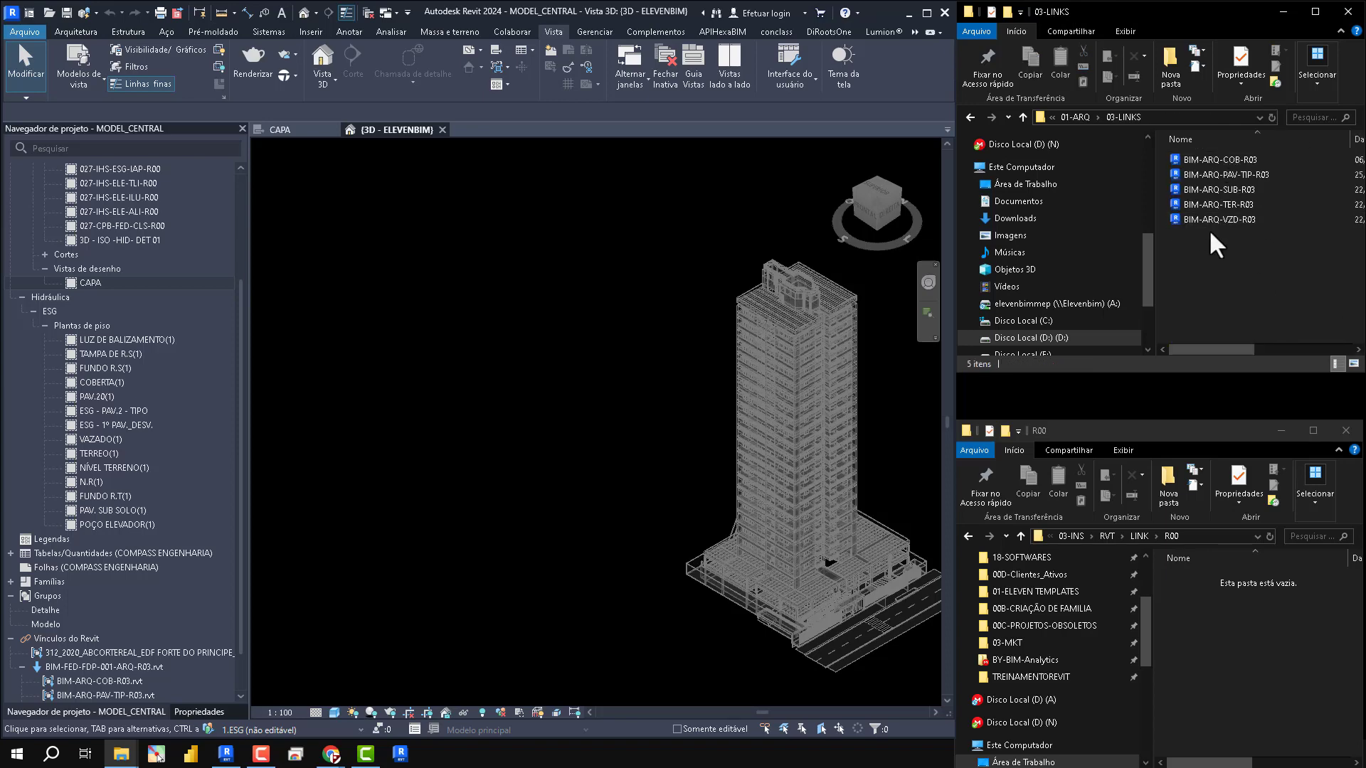
- Review how the architectural link files in 03-LINKS are split and named, comparing them with the R00 folder
drag(1200, 274, 1182, 154)
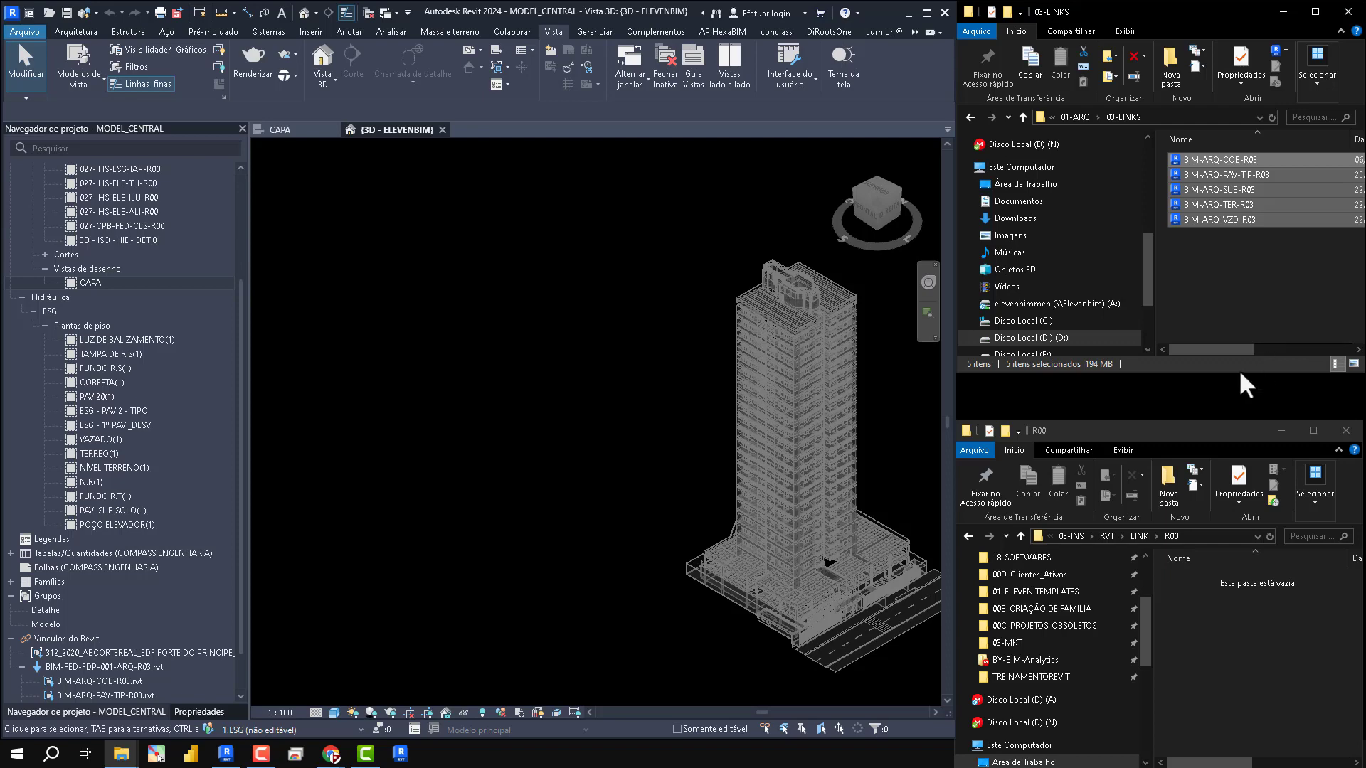
click(1264, 249)
drag(1301, 301, 1212, 161)
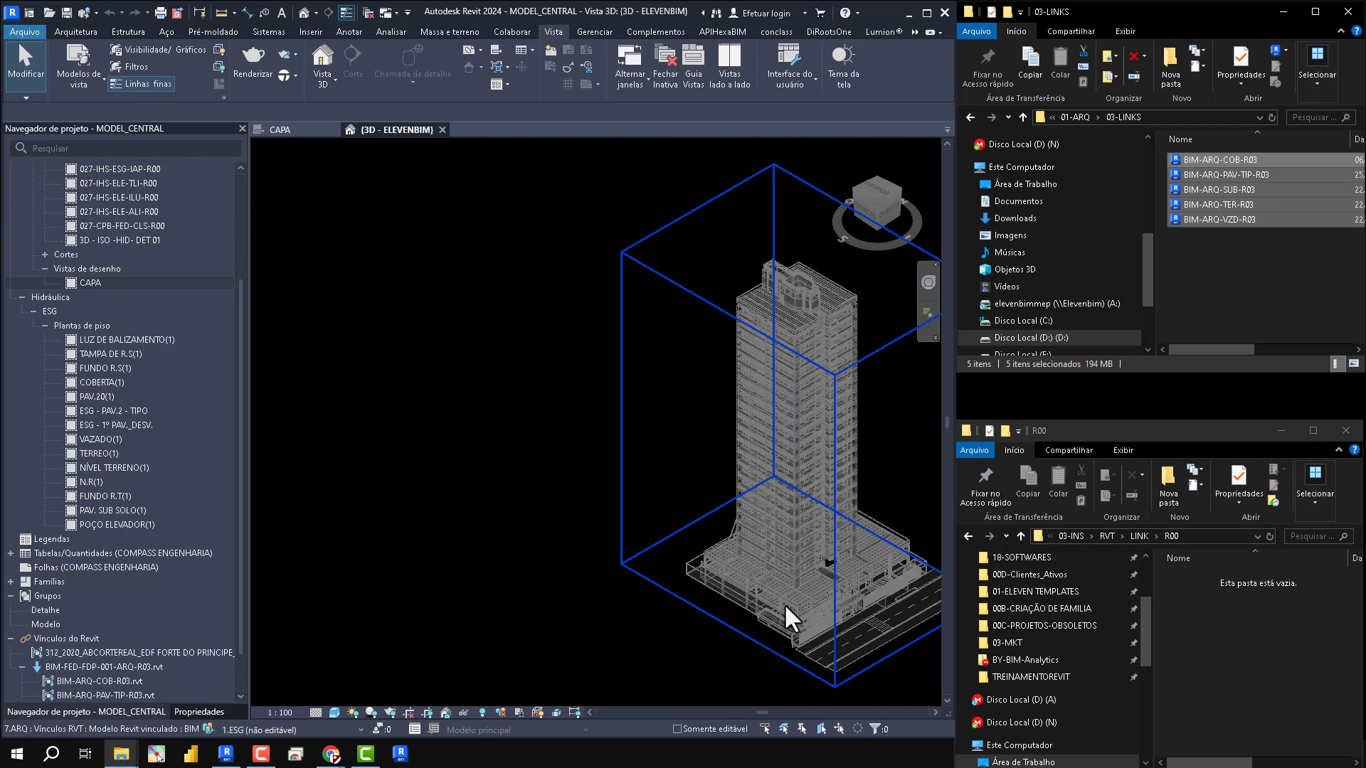
click(1279, 276)
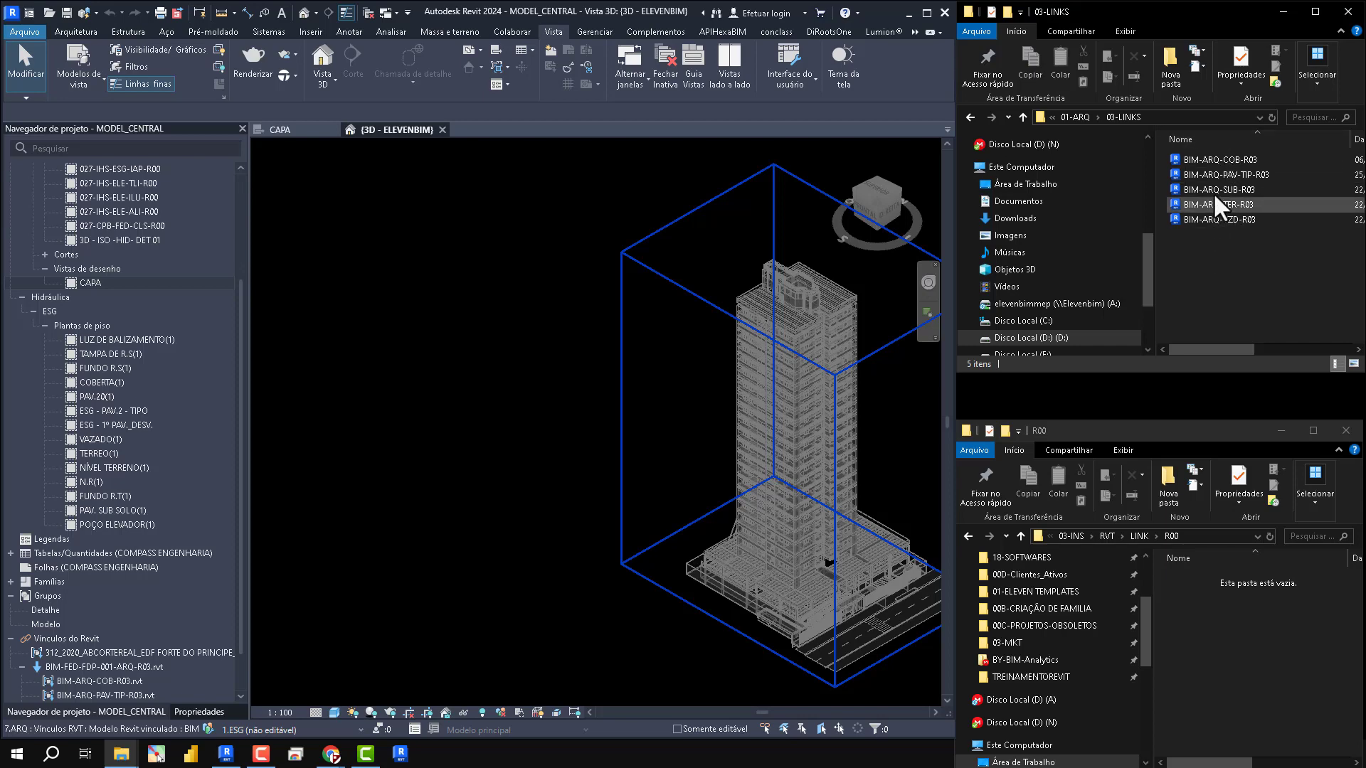
click(1248, 625)
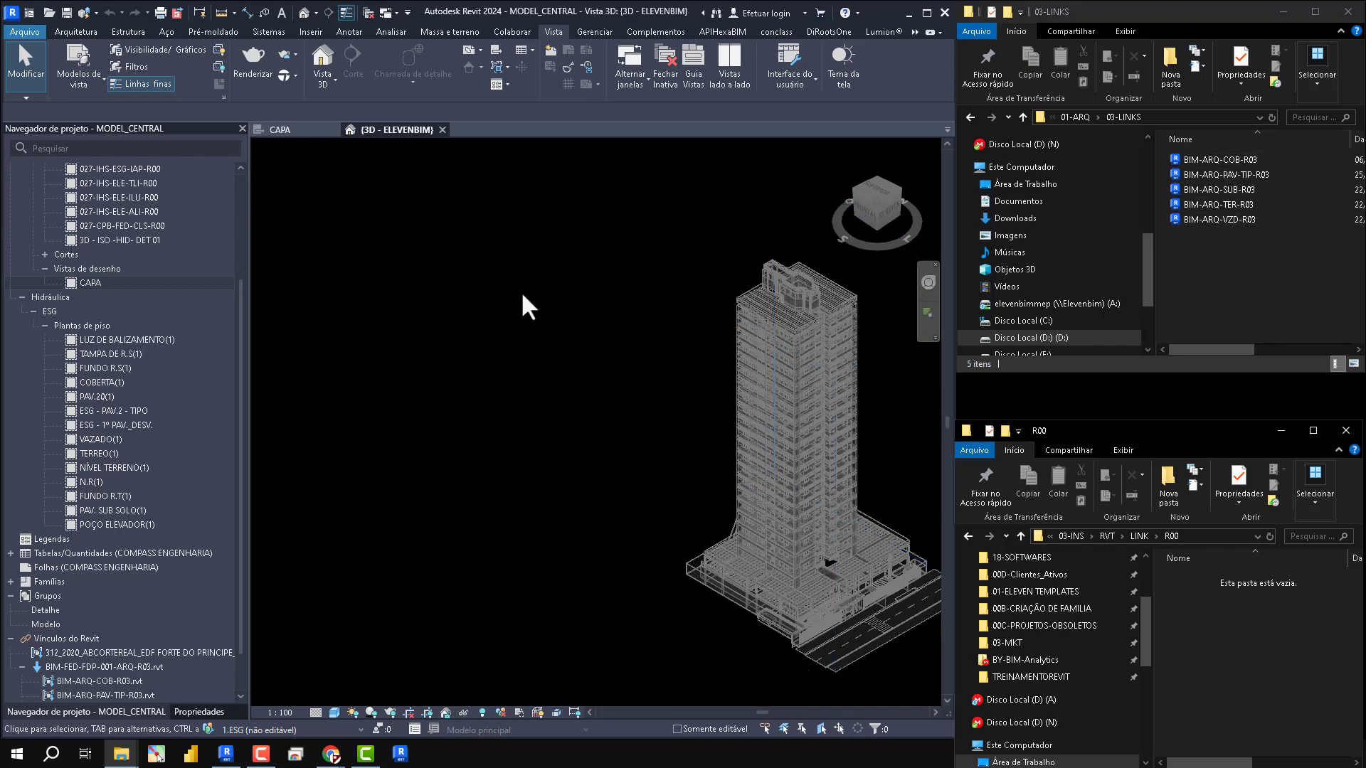
- Start saving MODEL_CENTRAL as a new project file, with REVITMEP_ELEVEN\03-INS\RVT\LINK\R00 as the destination folder
click(24, 31)
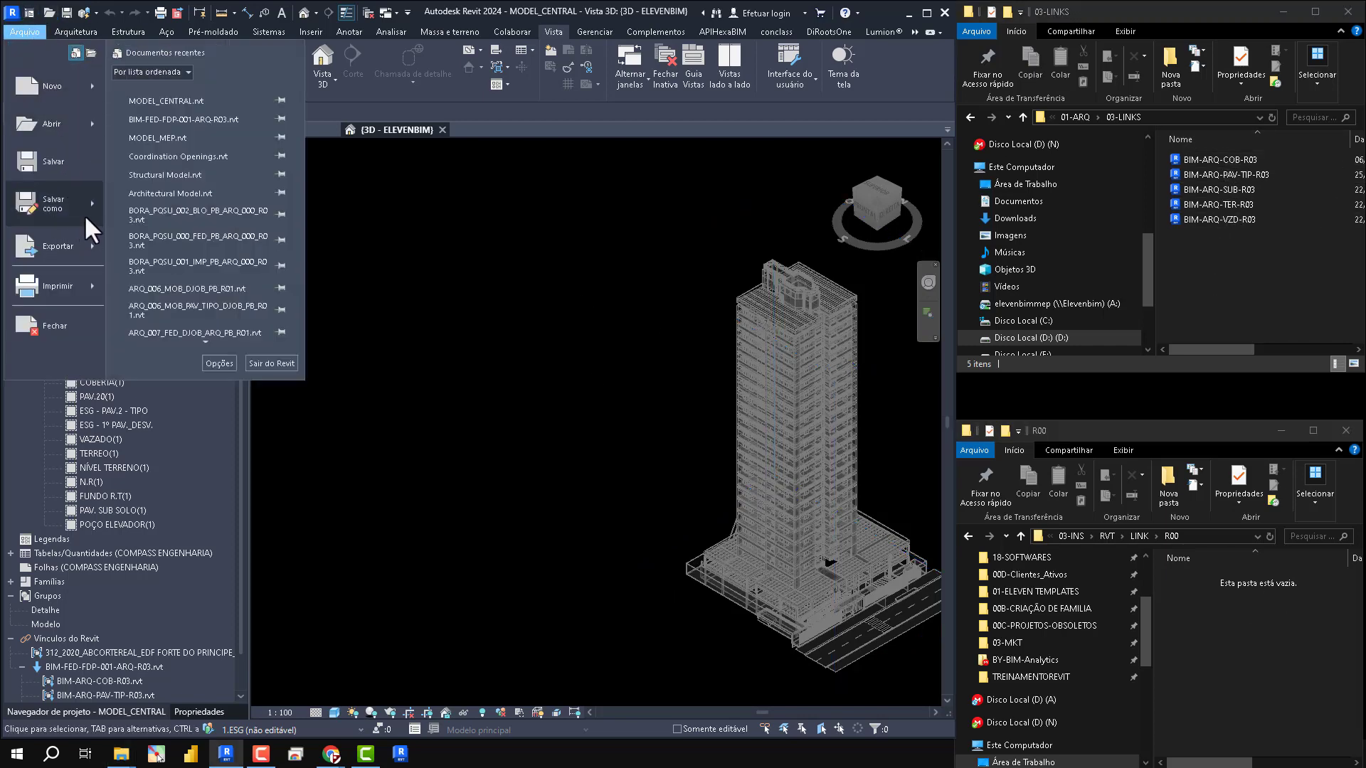
mouse_move(84, 215)
click(152, 167)
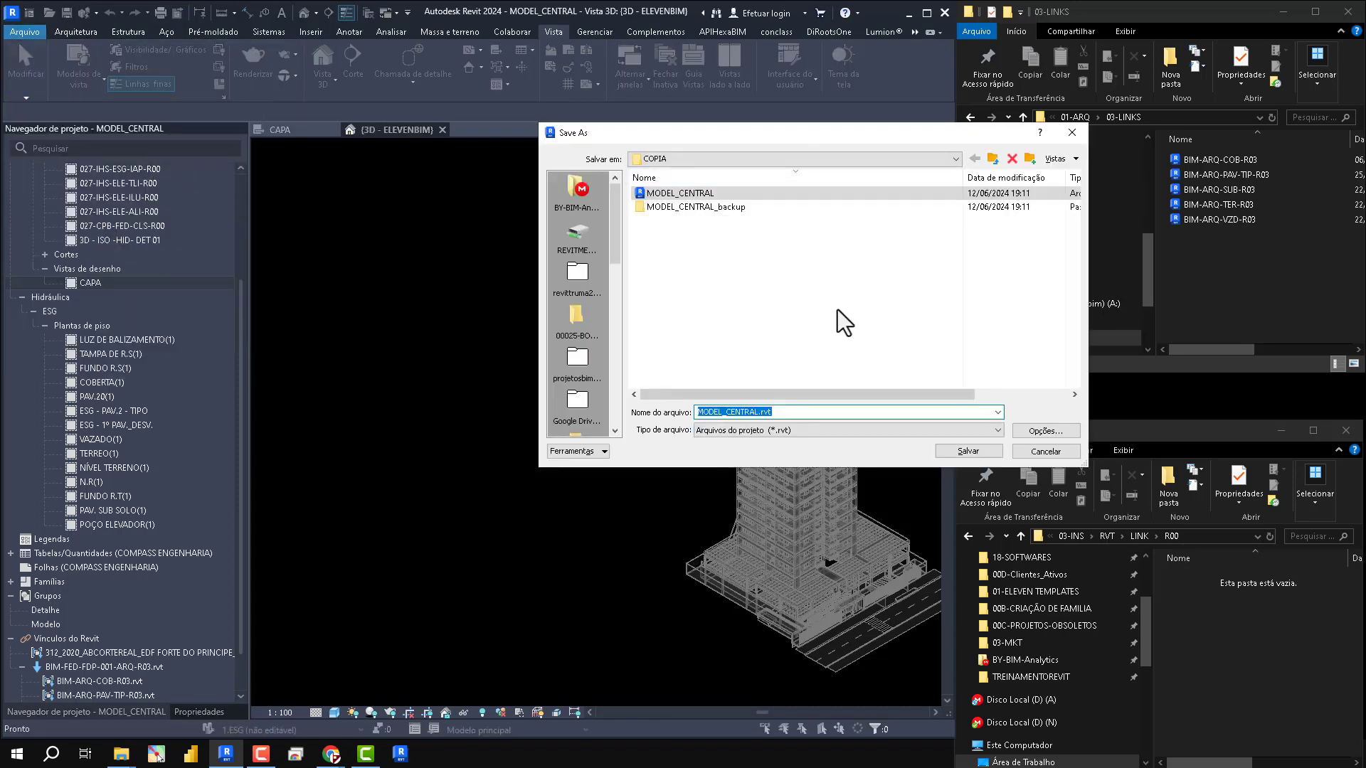
click(1215, 536)
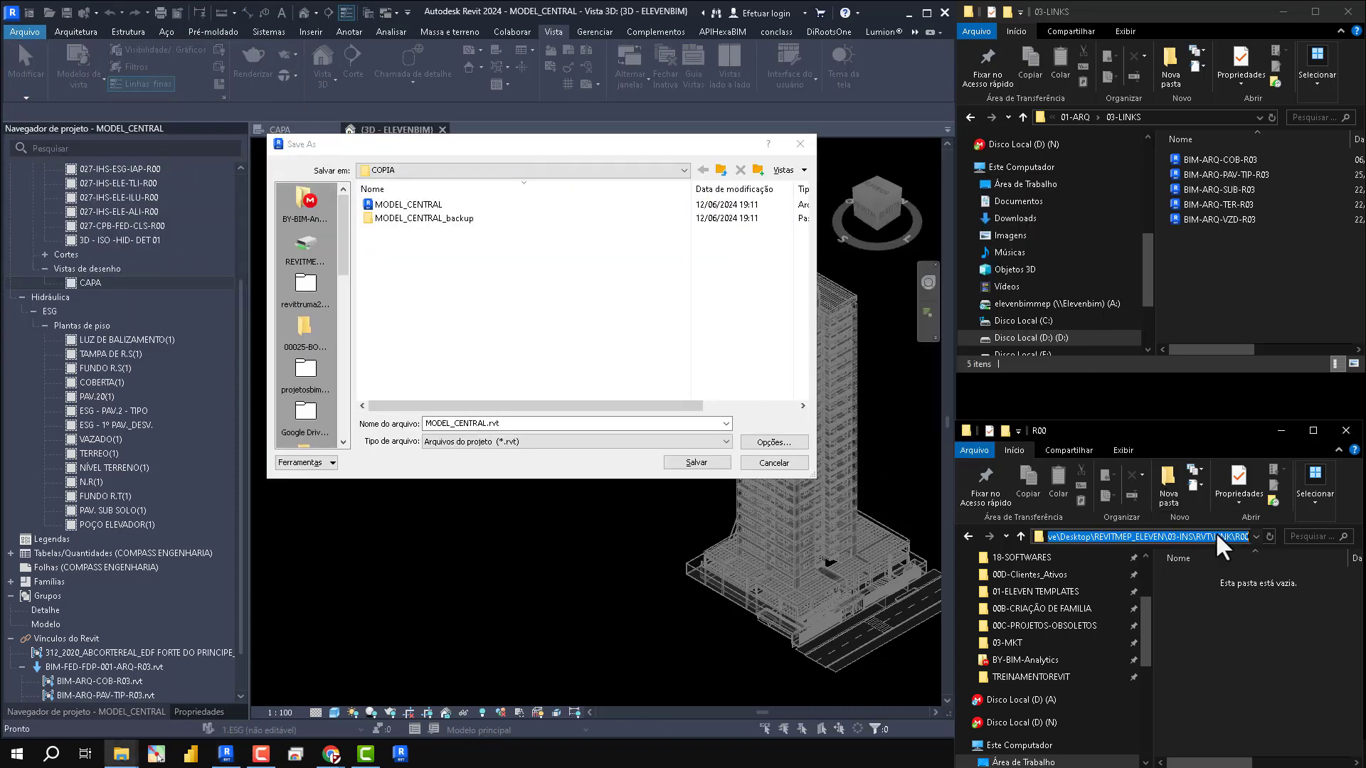
key(ctrl+c)
double_click(540, 424)
key(ctrl+v)
key(Return)
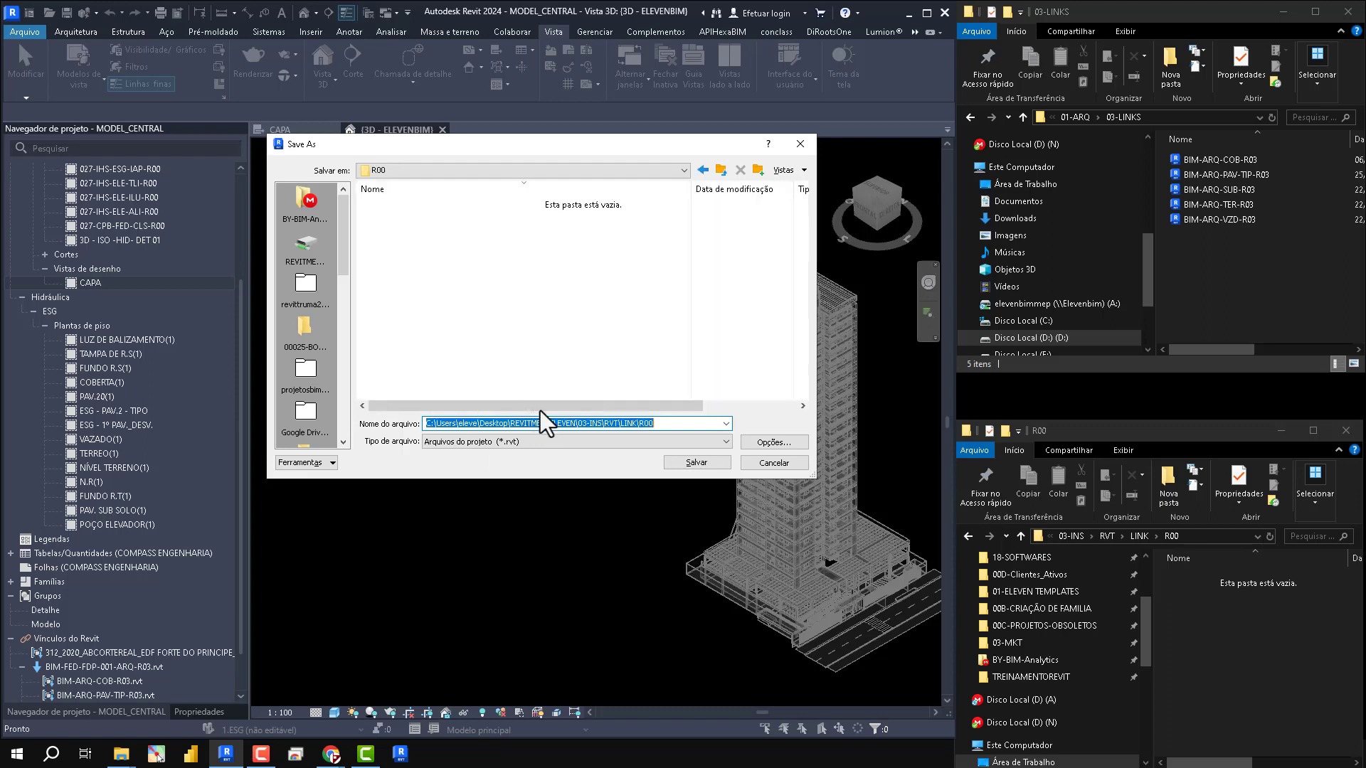
- Name the new file BIM-INS-PAV-TIP--DESV-R00, based on the copied name of the BIM-ARQ-PAV-TIP-R03 link file
double_click(640, 423)
key(BackSpace)
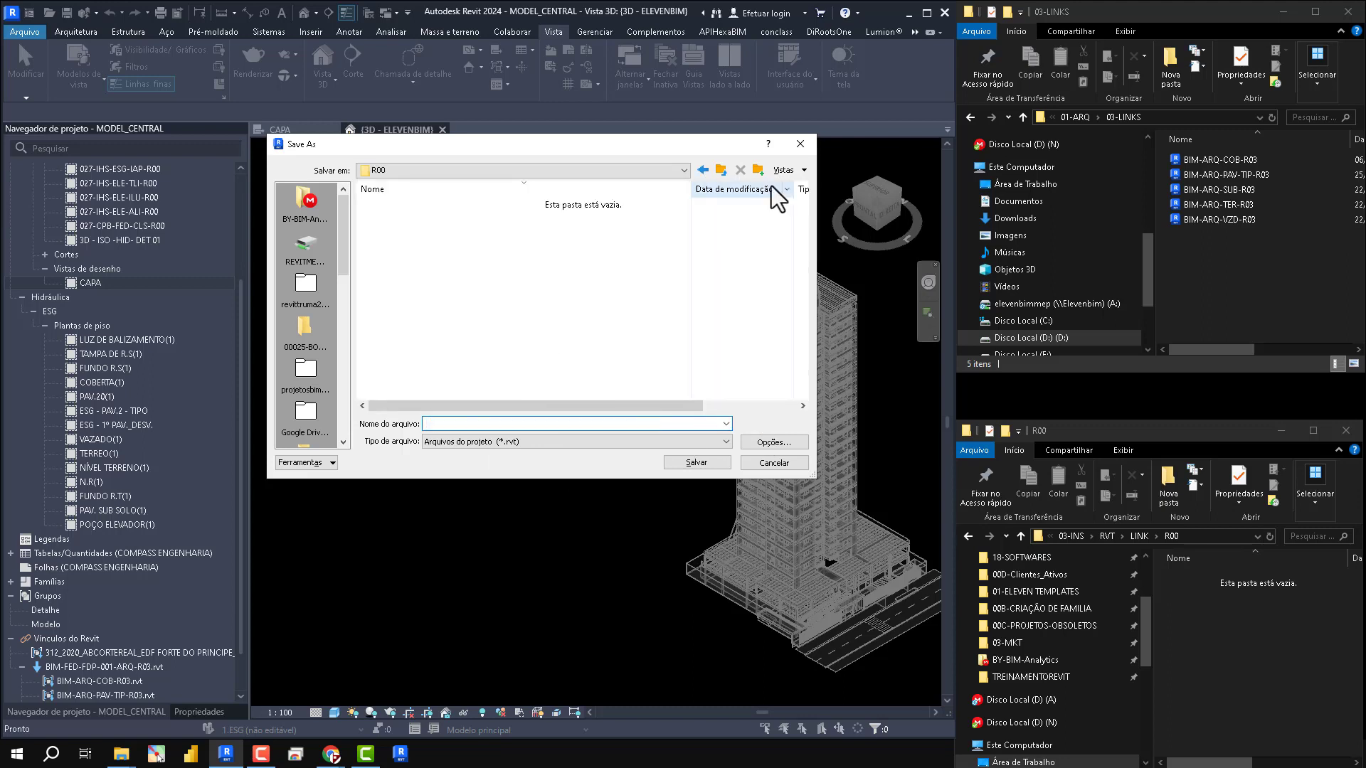
click(1219, 176)
click(1219, 176)
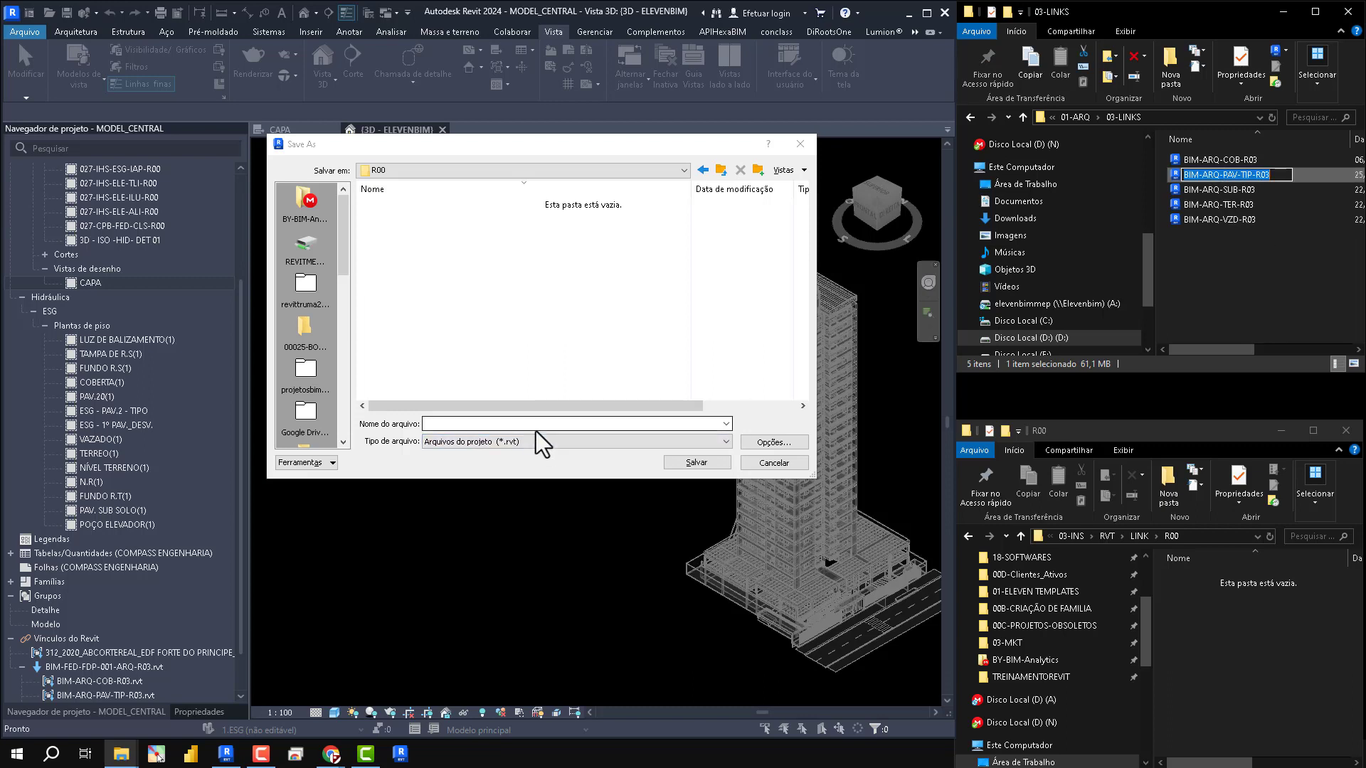
click(494, 424)
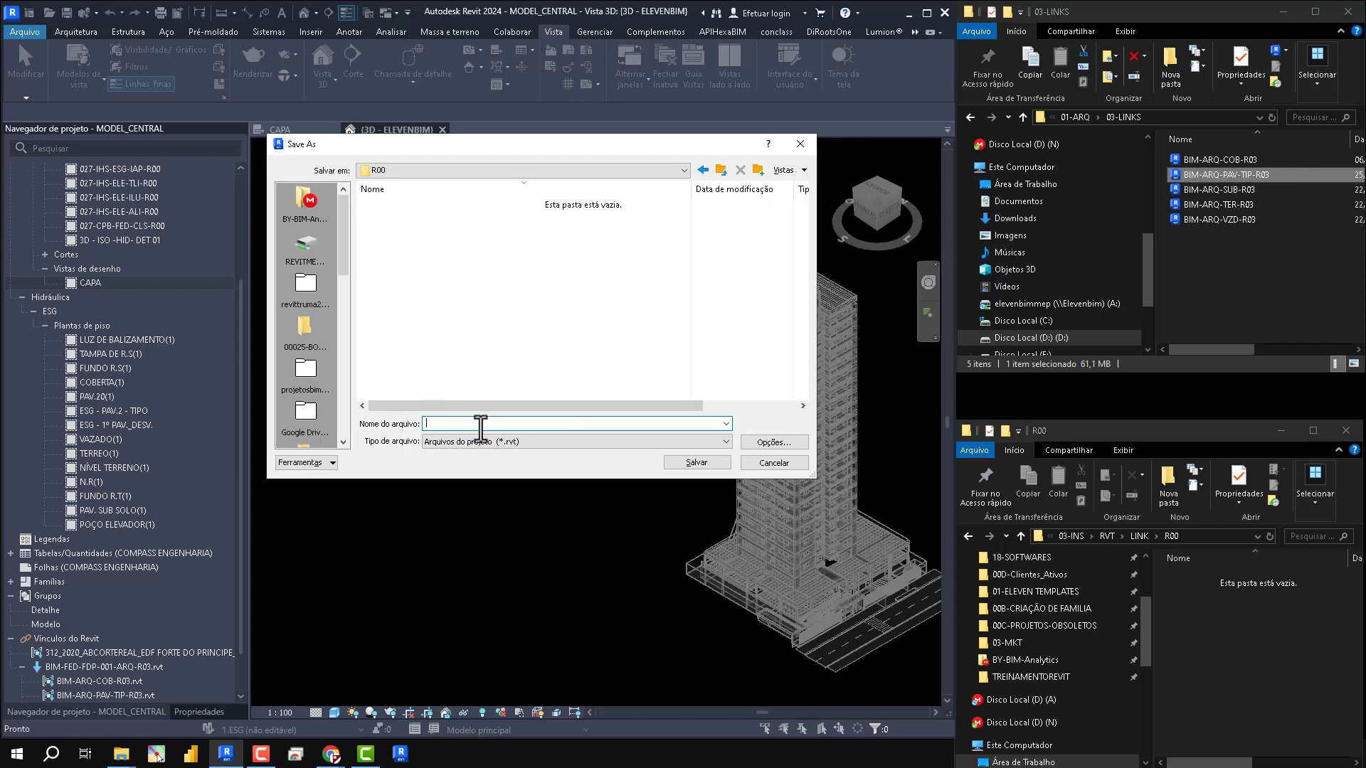
key(ctrl+v)
key(BackSpace)
key(BackSpace)
text(INS)
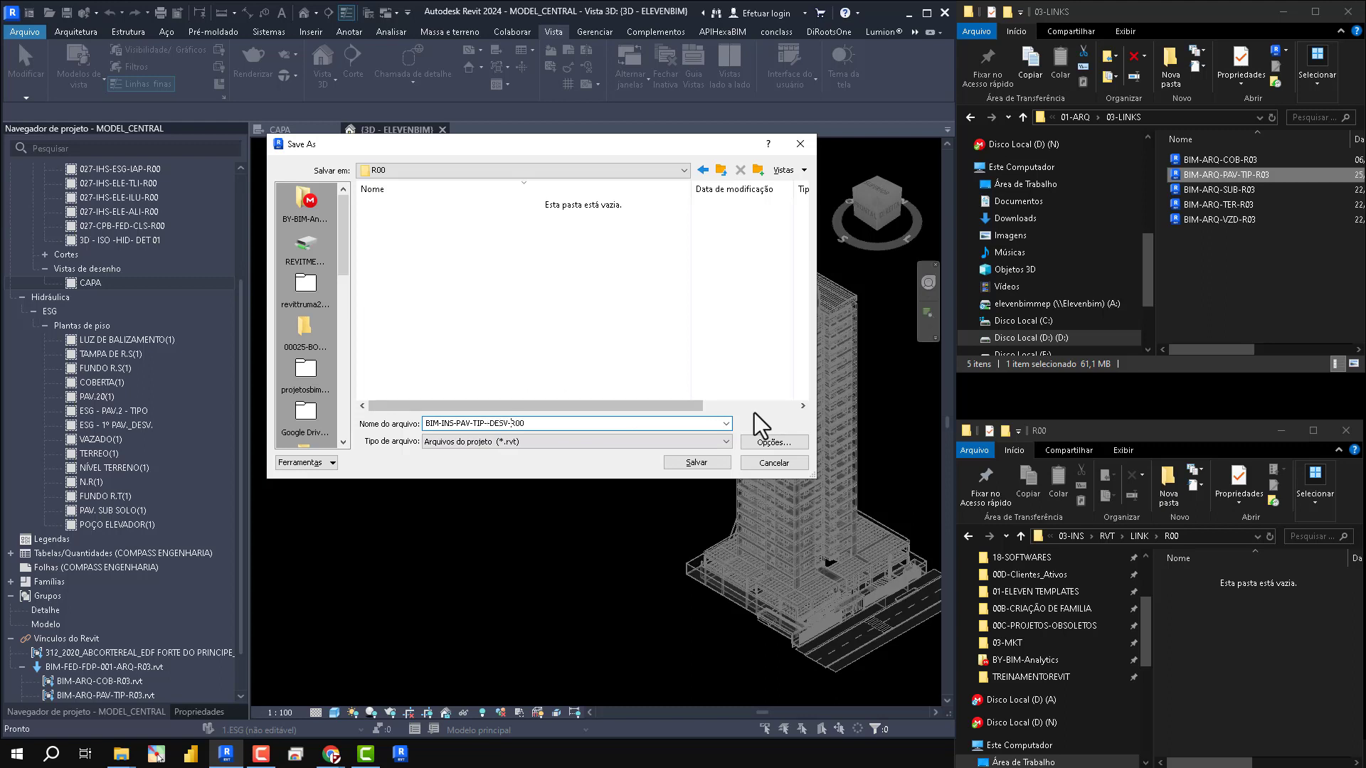
- Set the save options to make BIM-INS-PAV-TIP--DESV-R00 a central model, and save it in LINK\R00
click(577, 345)
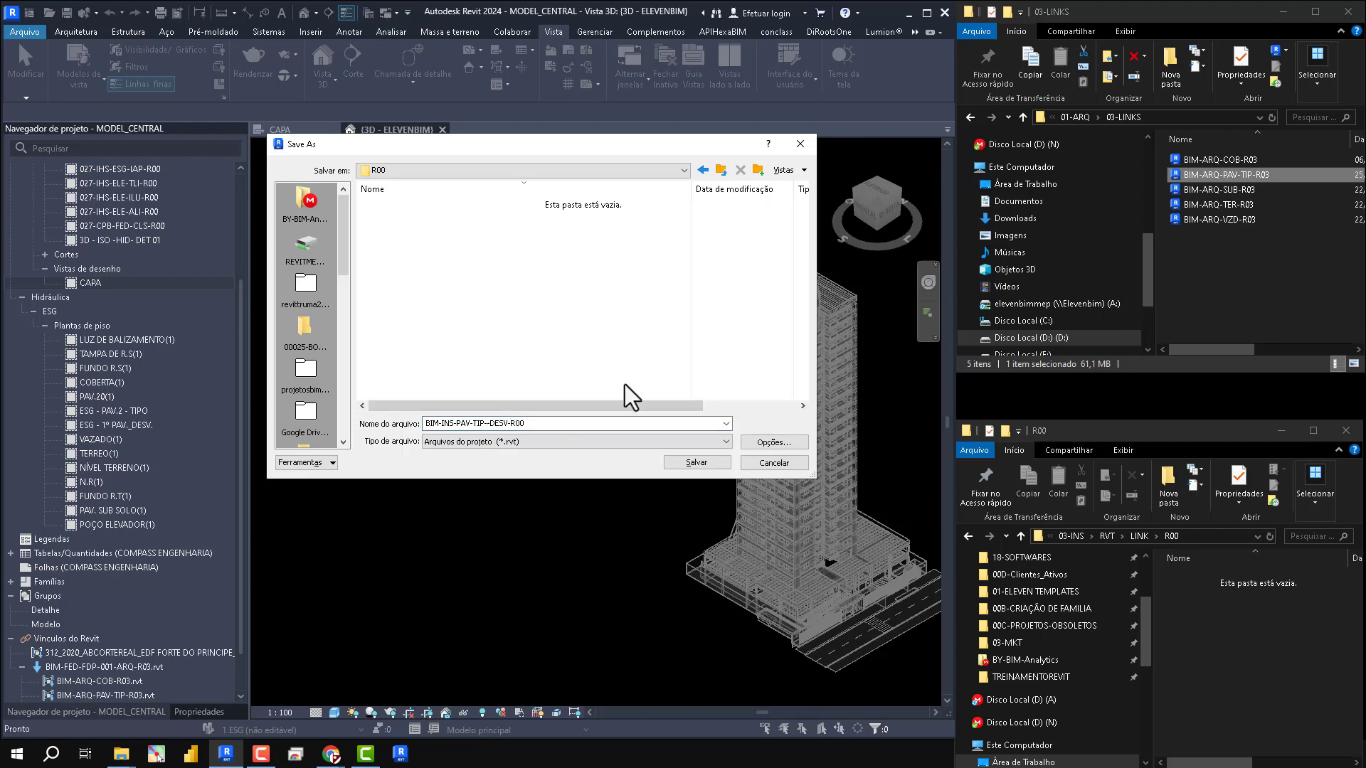
click(748, 440)
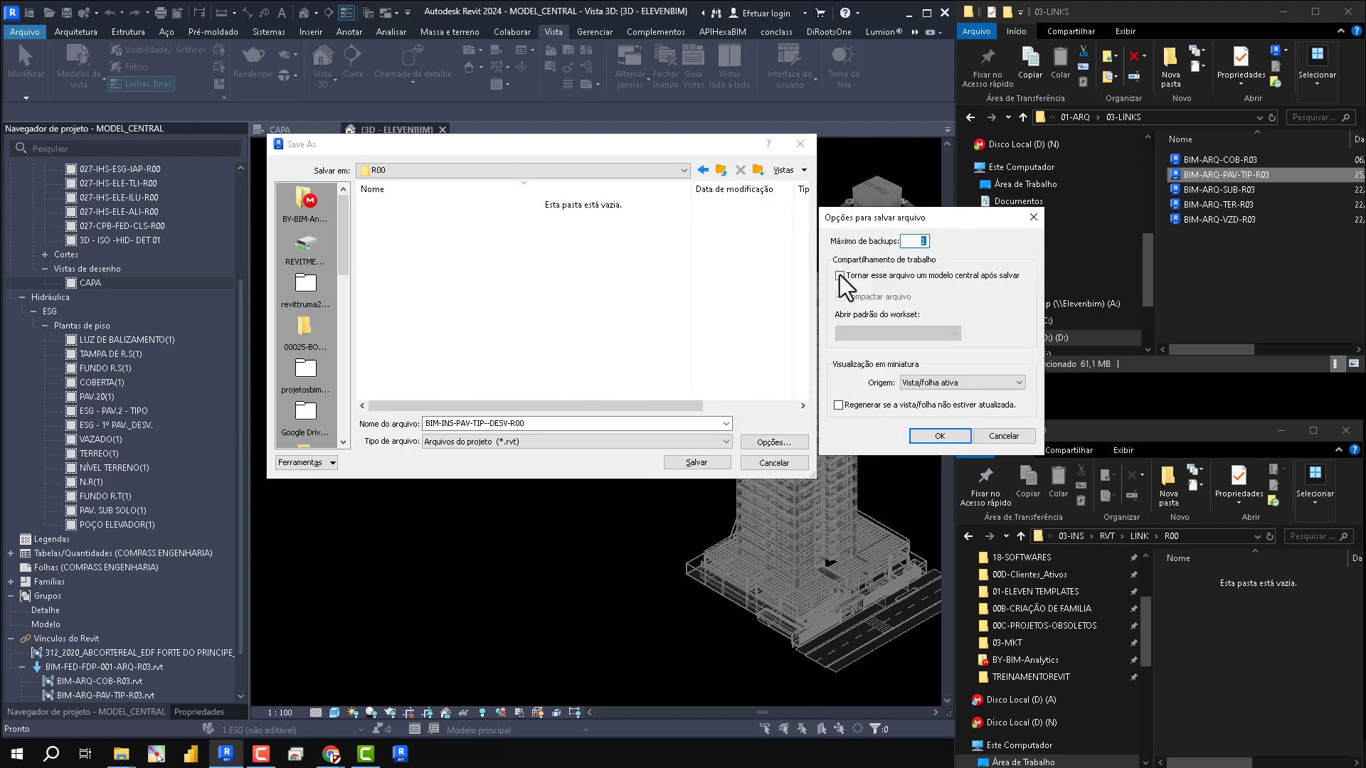
click(840, 277)
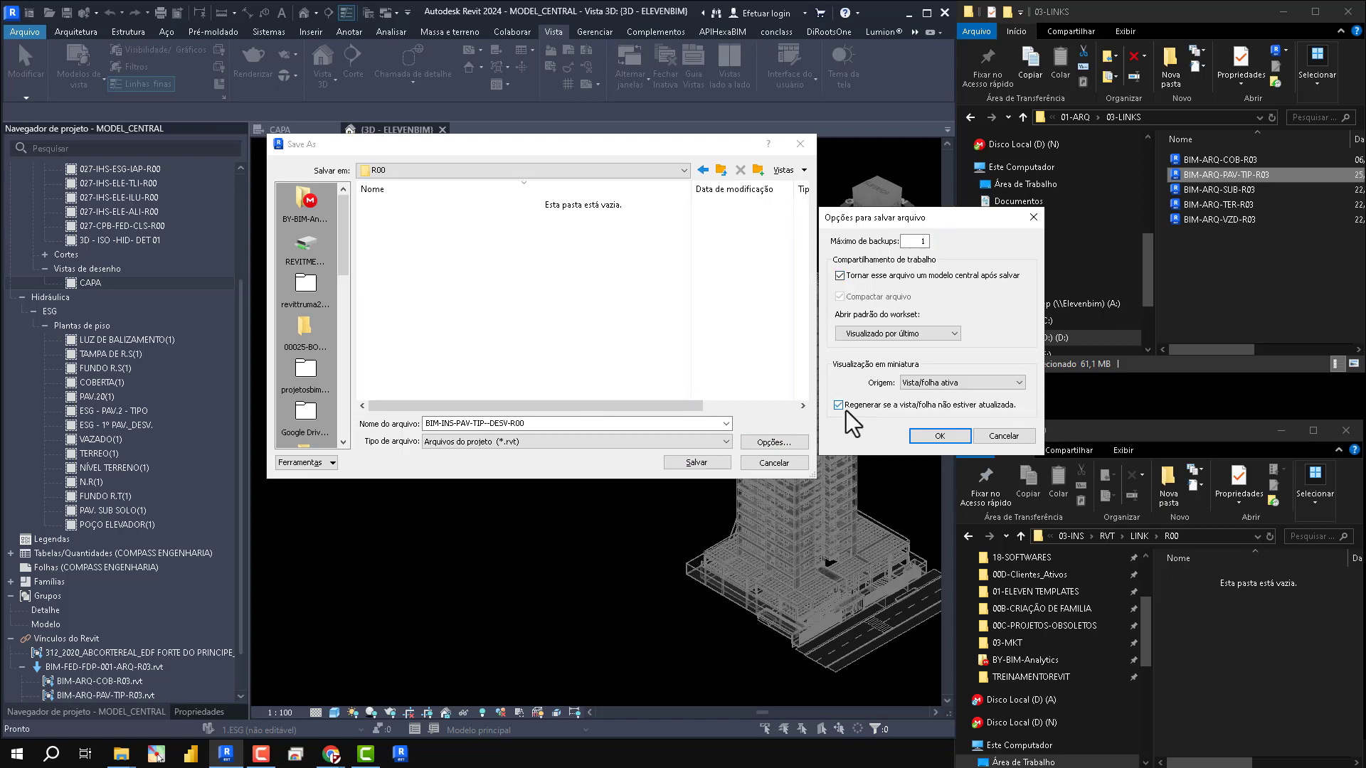
click(935, 435)
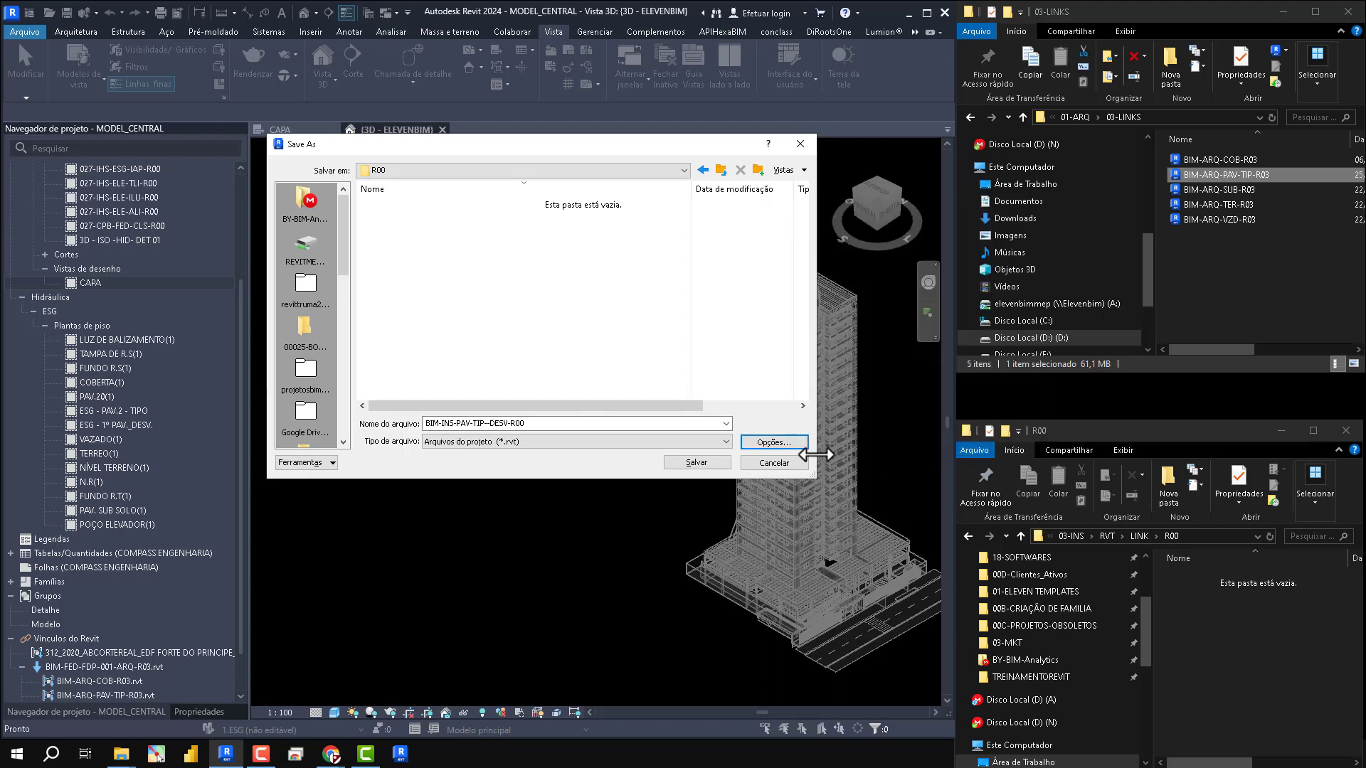
click(695, 464)
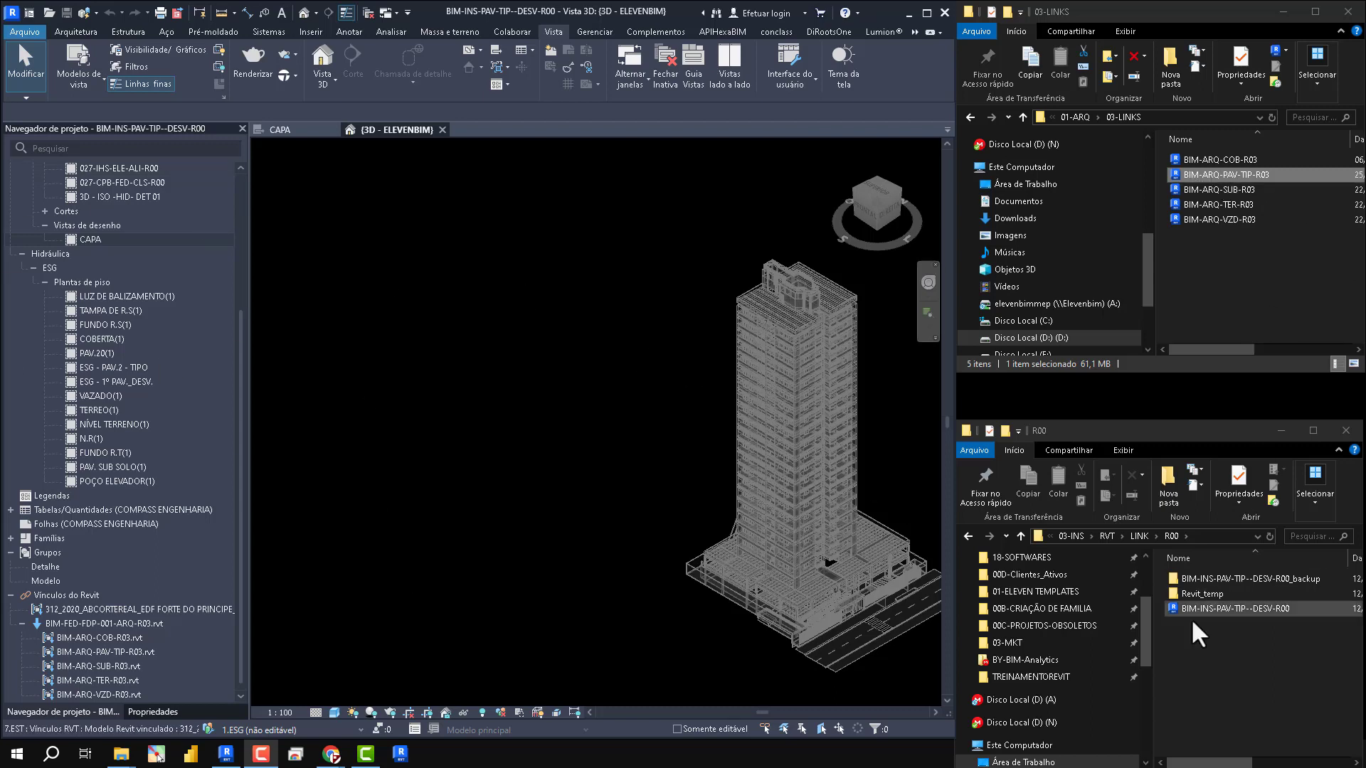
- Start saving the open model as another project file, with RVT\FEDERADO\R00 as the destination folder
click(24, 32)
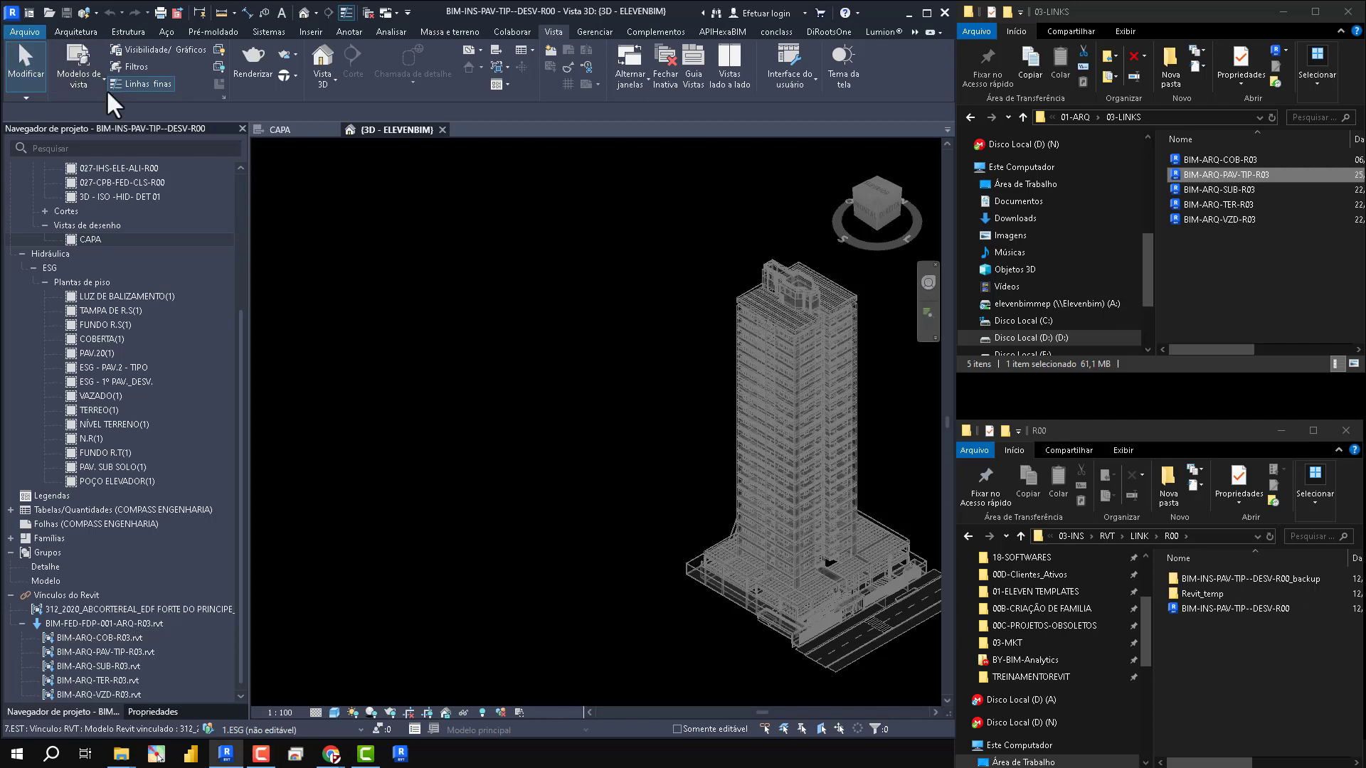
mouse_move(54, 203)
click(139, 146)
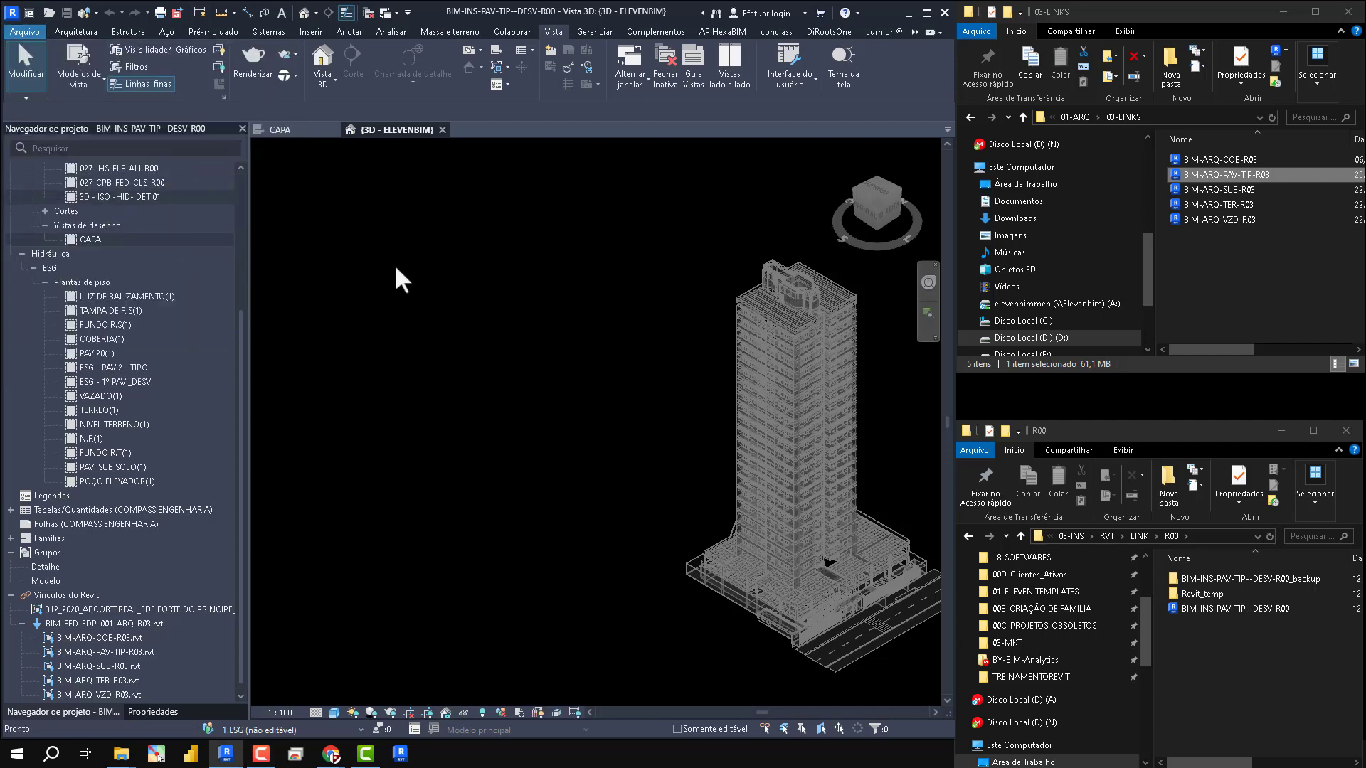
click(720, 170)
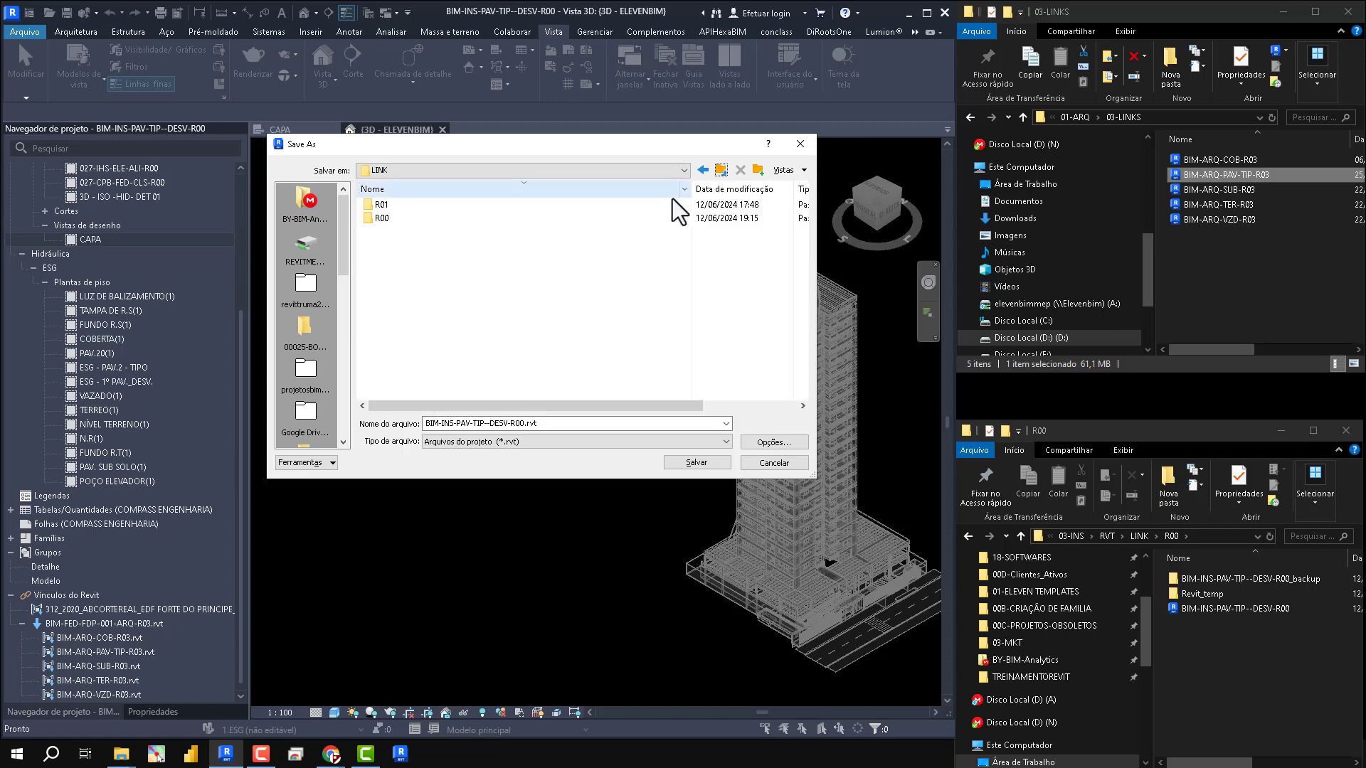
click(720, 170)
double_click(394, 229)
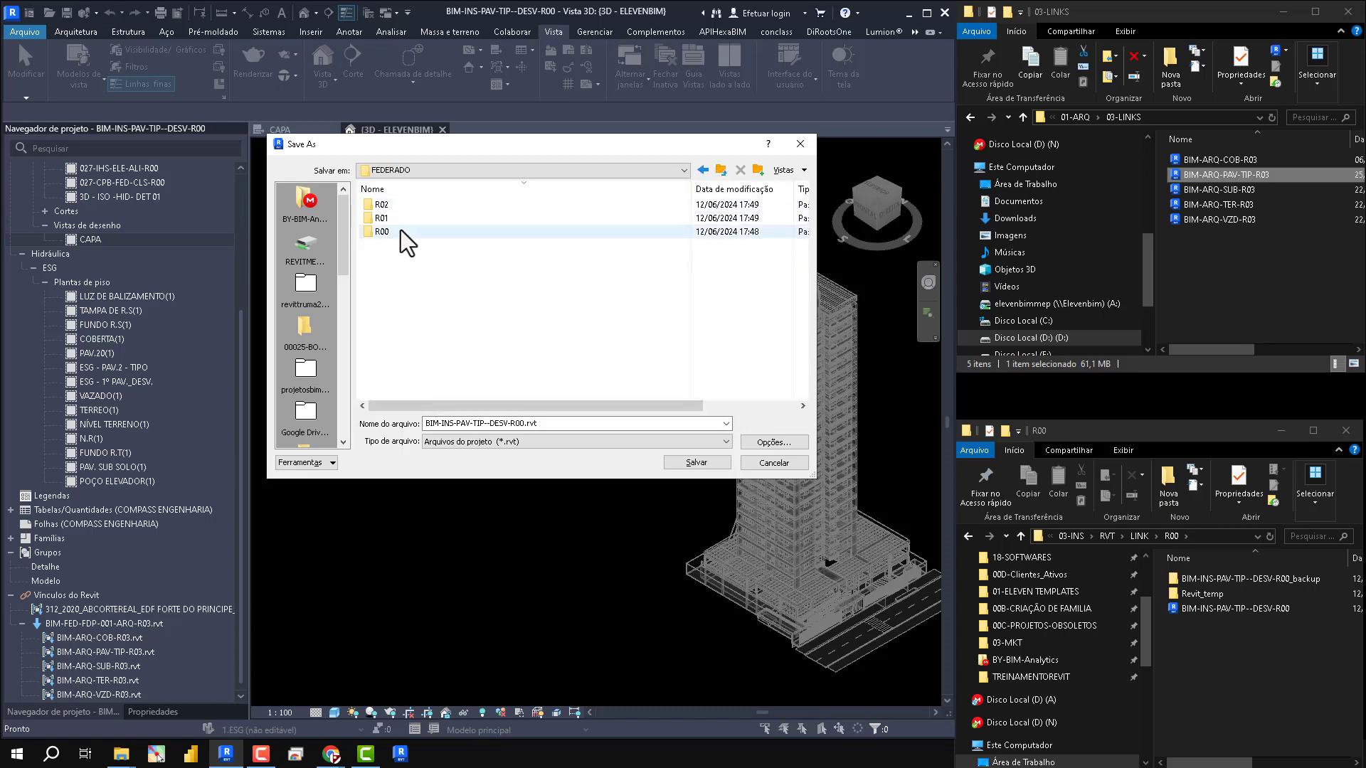
double_click(399, 230)
- Save the file as BIM-INS-FED-R00, making it a central model whose thumbnail regenerates if the view is not up to date
click(567, 427)
click(567, 427)
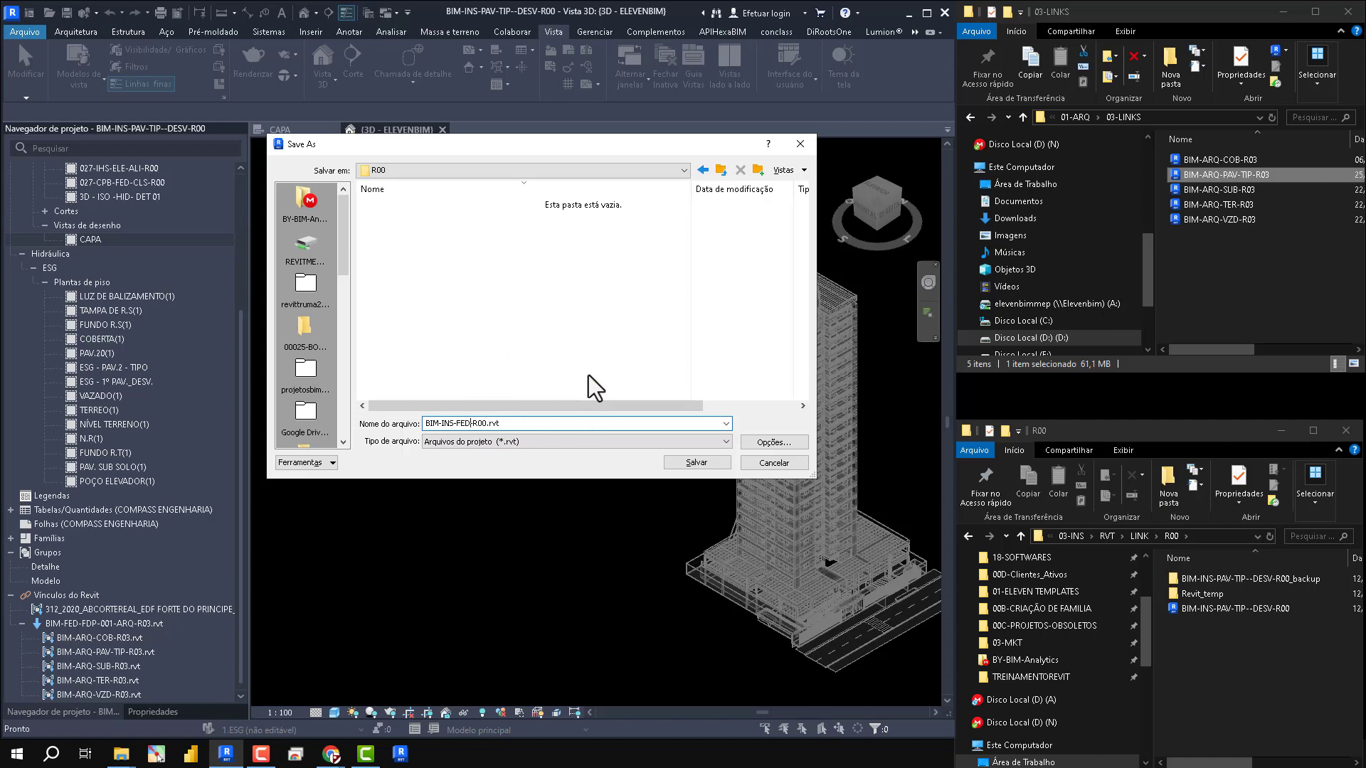
click(774, 441)
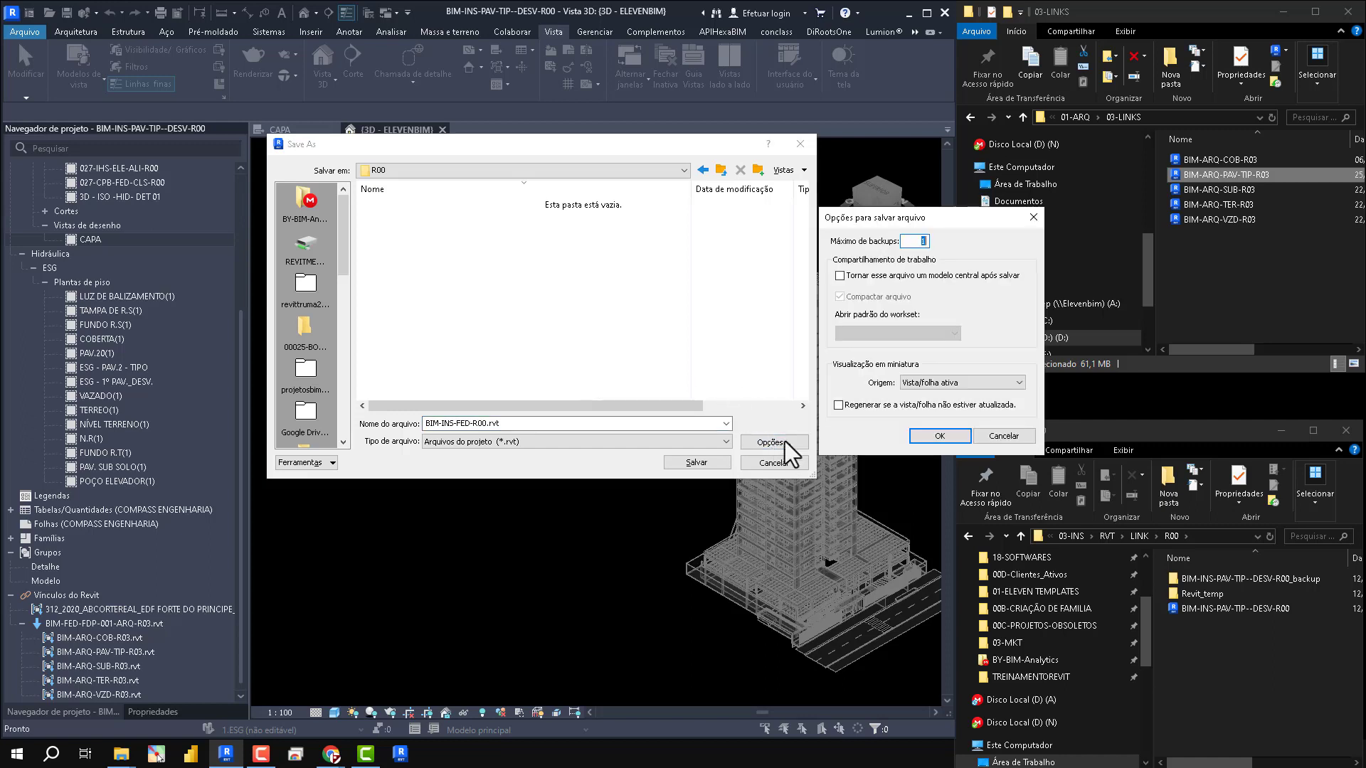
click(876, 281)
click(857, 407)
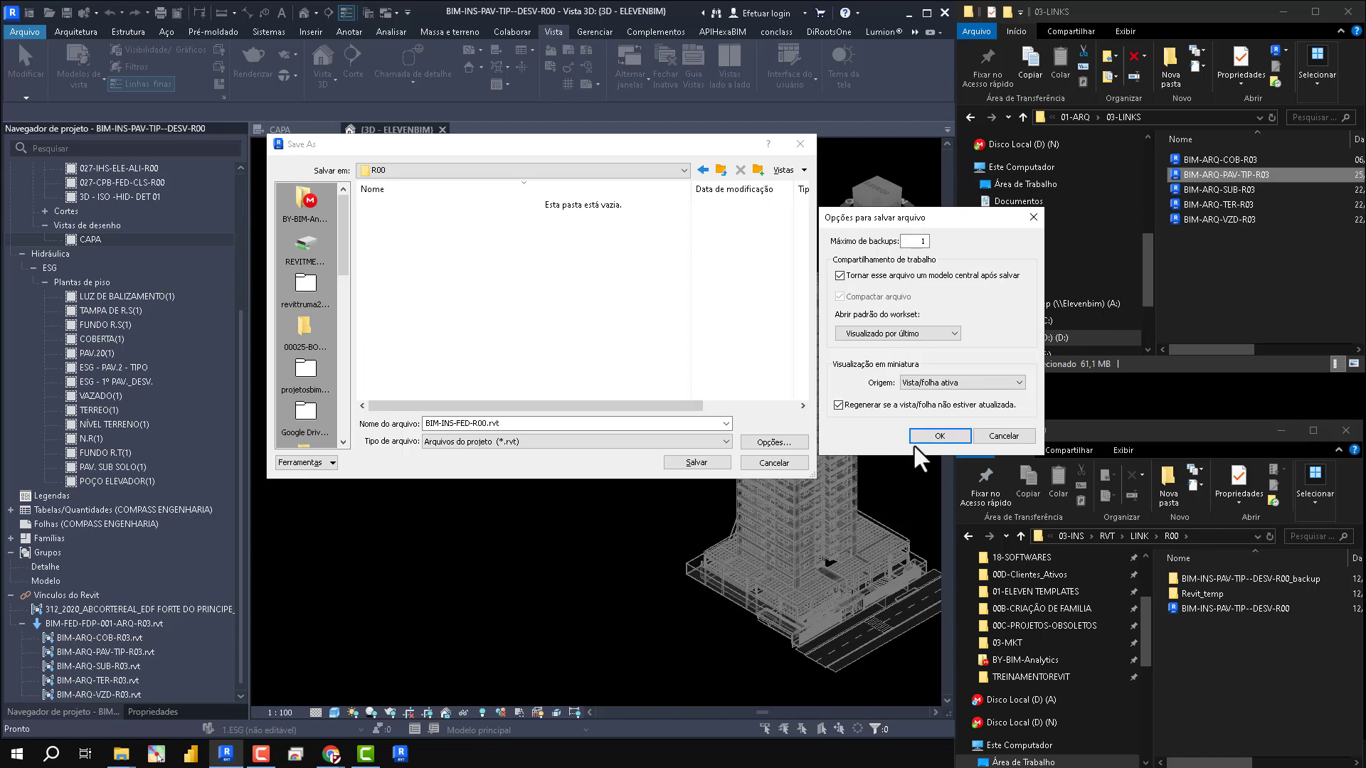
click(939, 437)
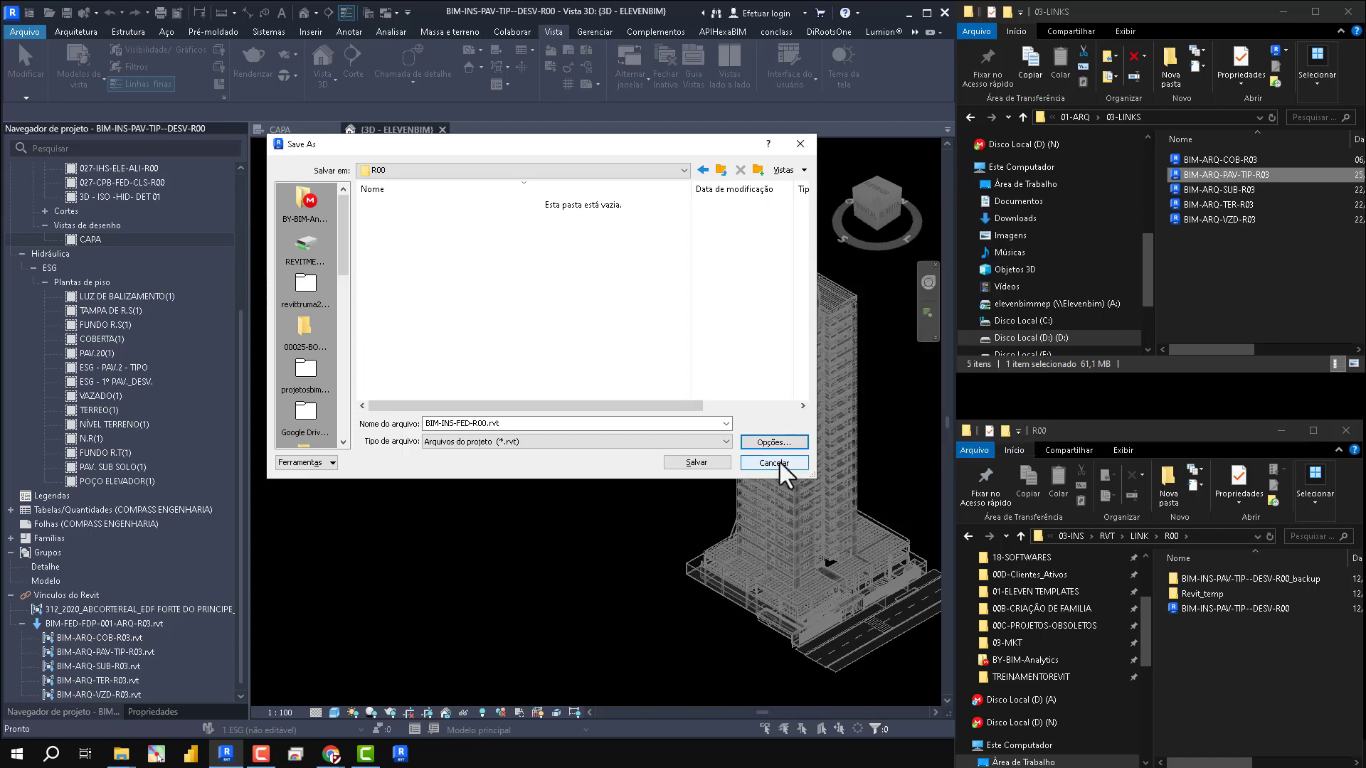
click(697, 463)
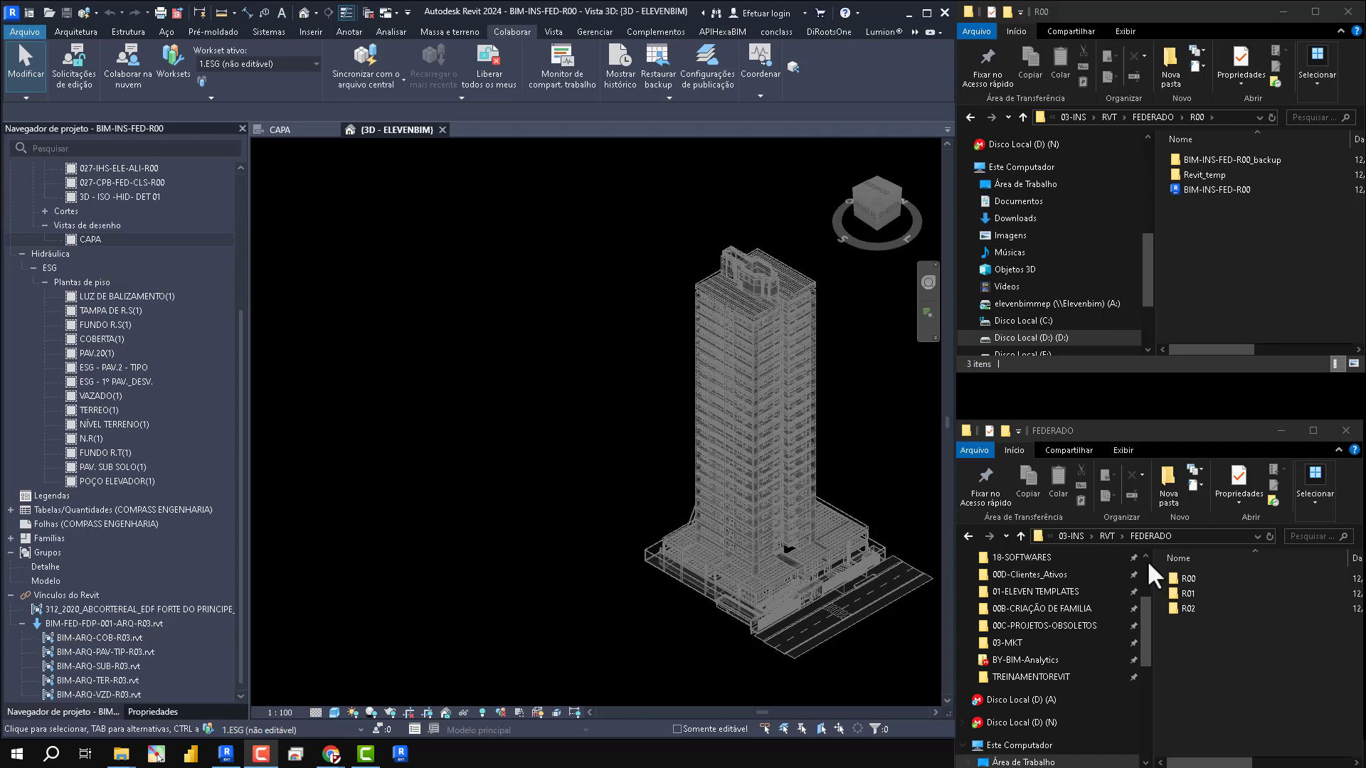
- In File Explorer, check the FEDERADO\R00 folder, and copy the folder path of 03-INS\RVT\LINK\R00
double_click(1196, 576)
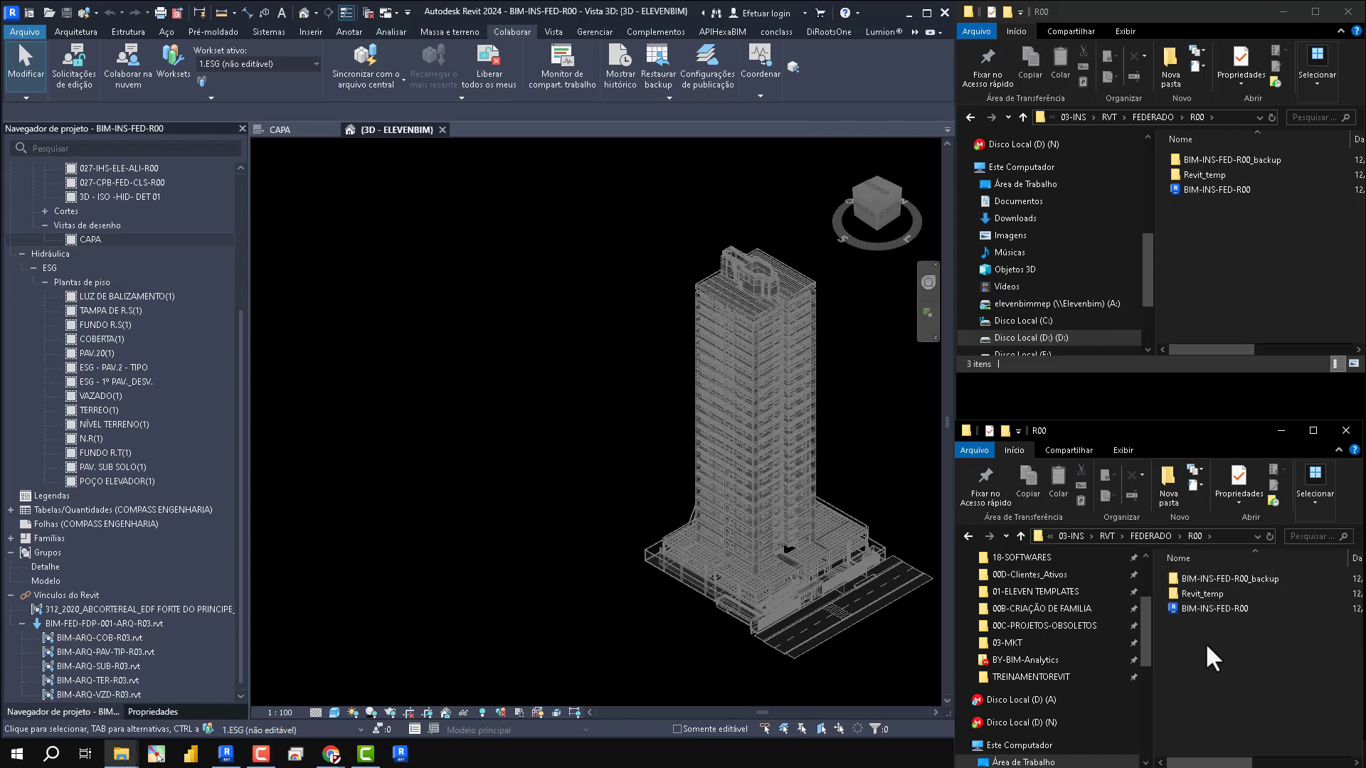
click(973, 537)
click(973, 538)
double_click(1192, 596)
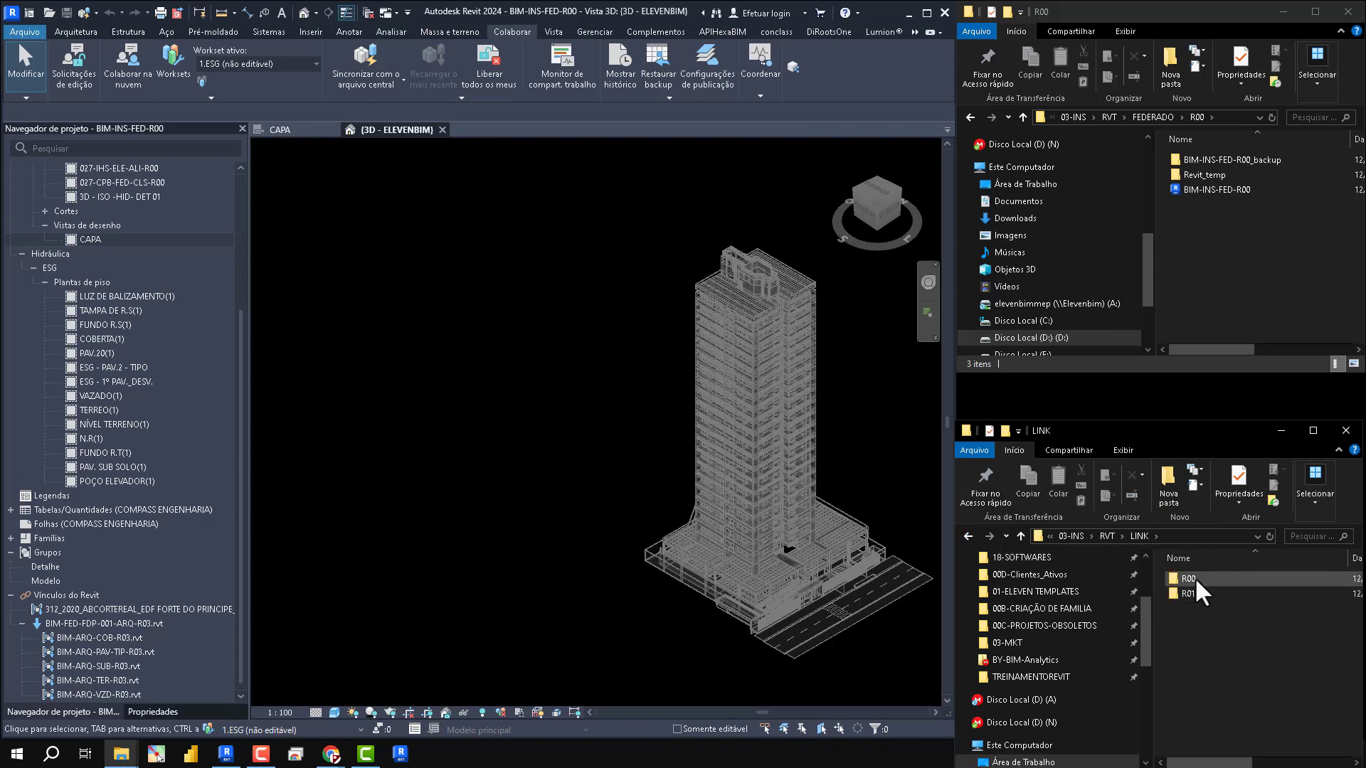
double_click(1193, 577)
click(1222, 532)
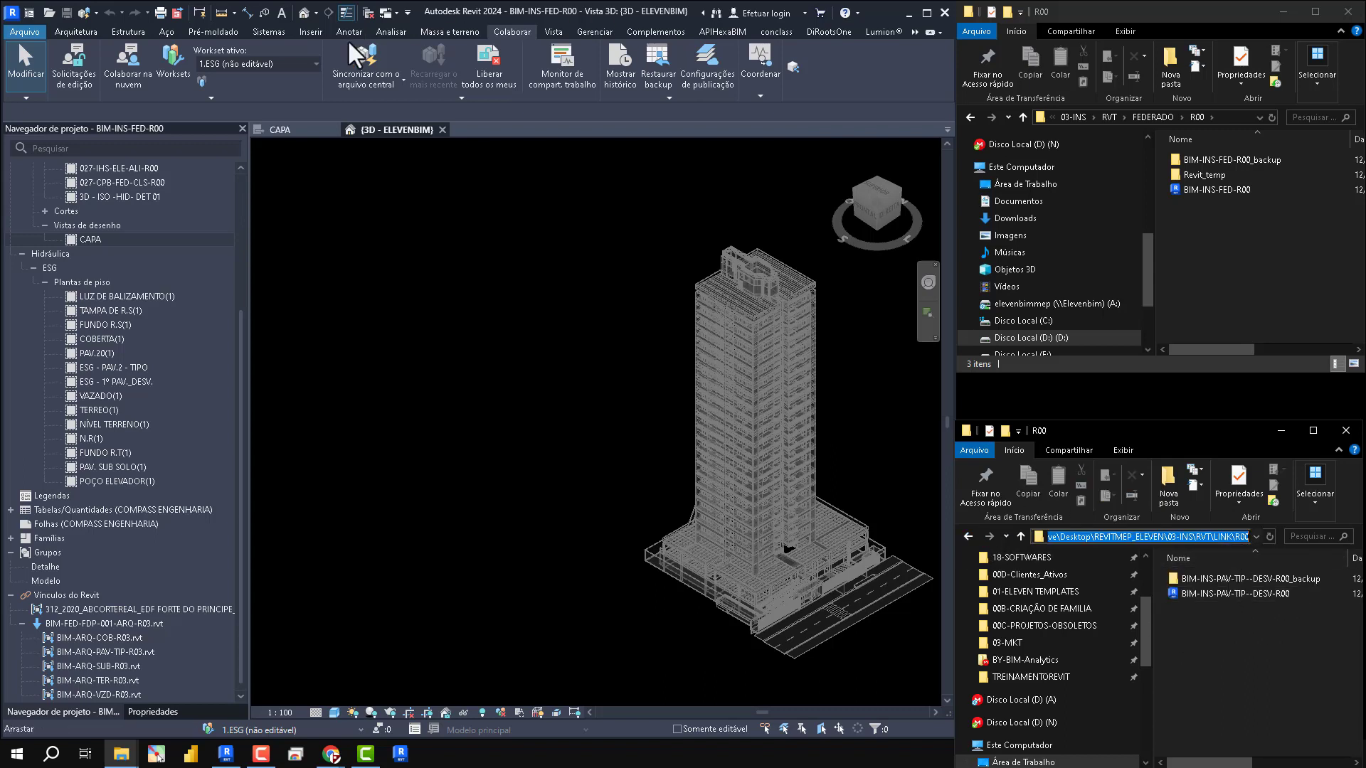
- Set Workset1 as the active workset of the BIM-INS-FED-R00 model
click(320, 730)
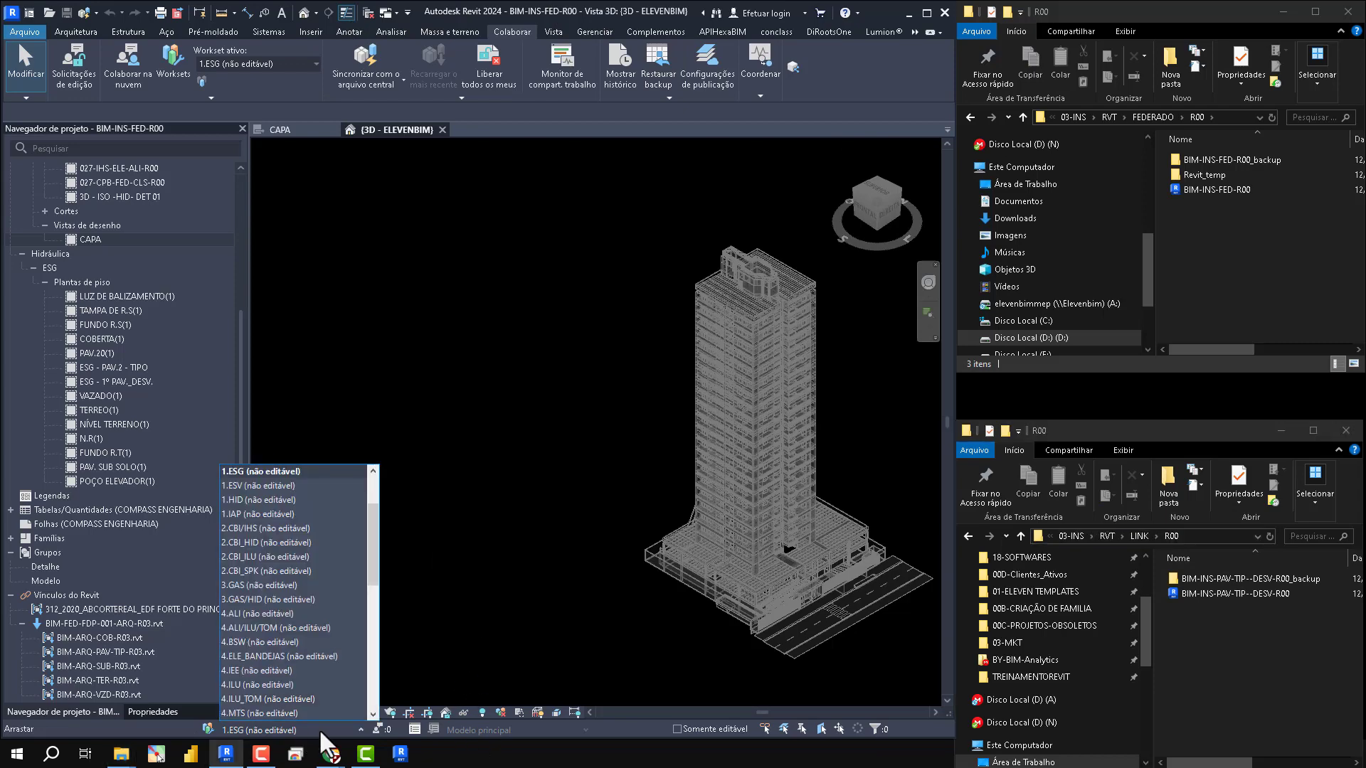
scroll(323, 604, down, 5)
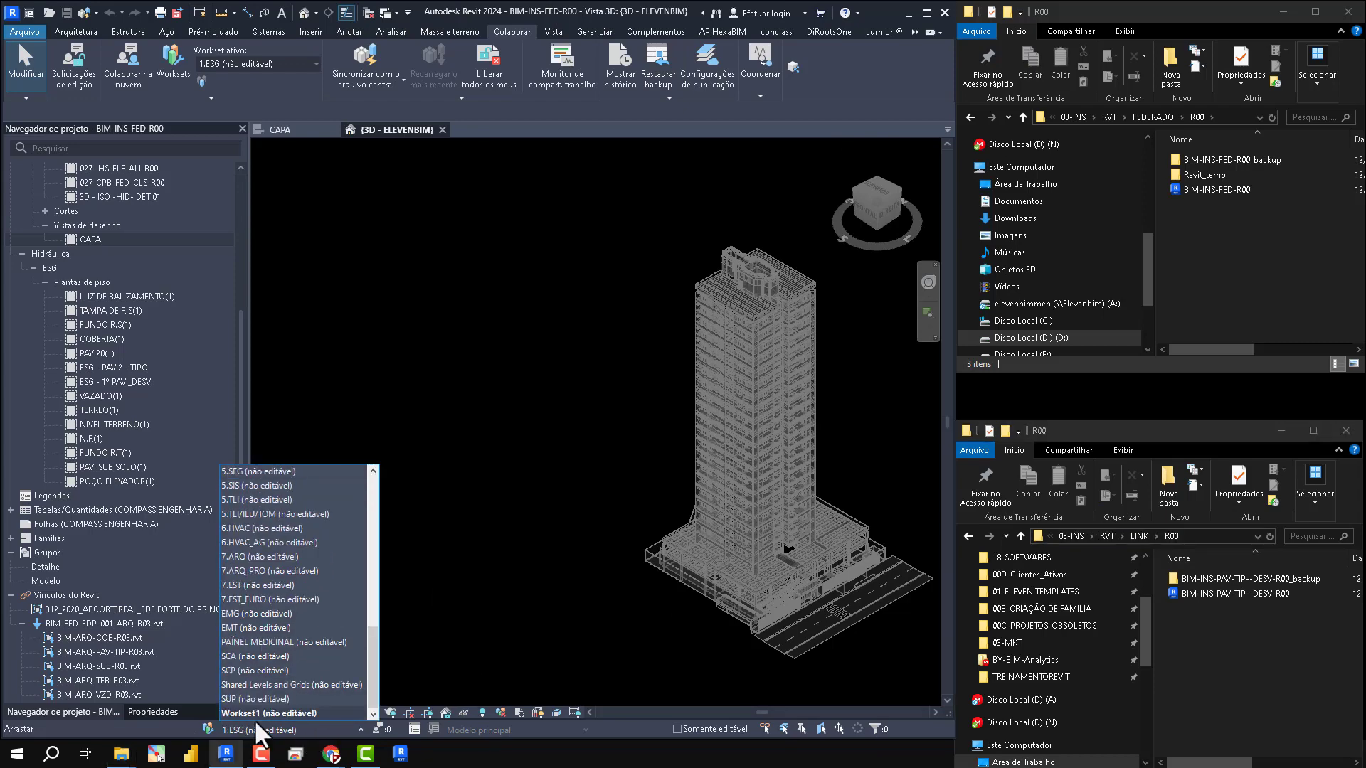
scroll(259, 497, up, 4)
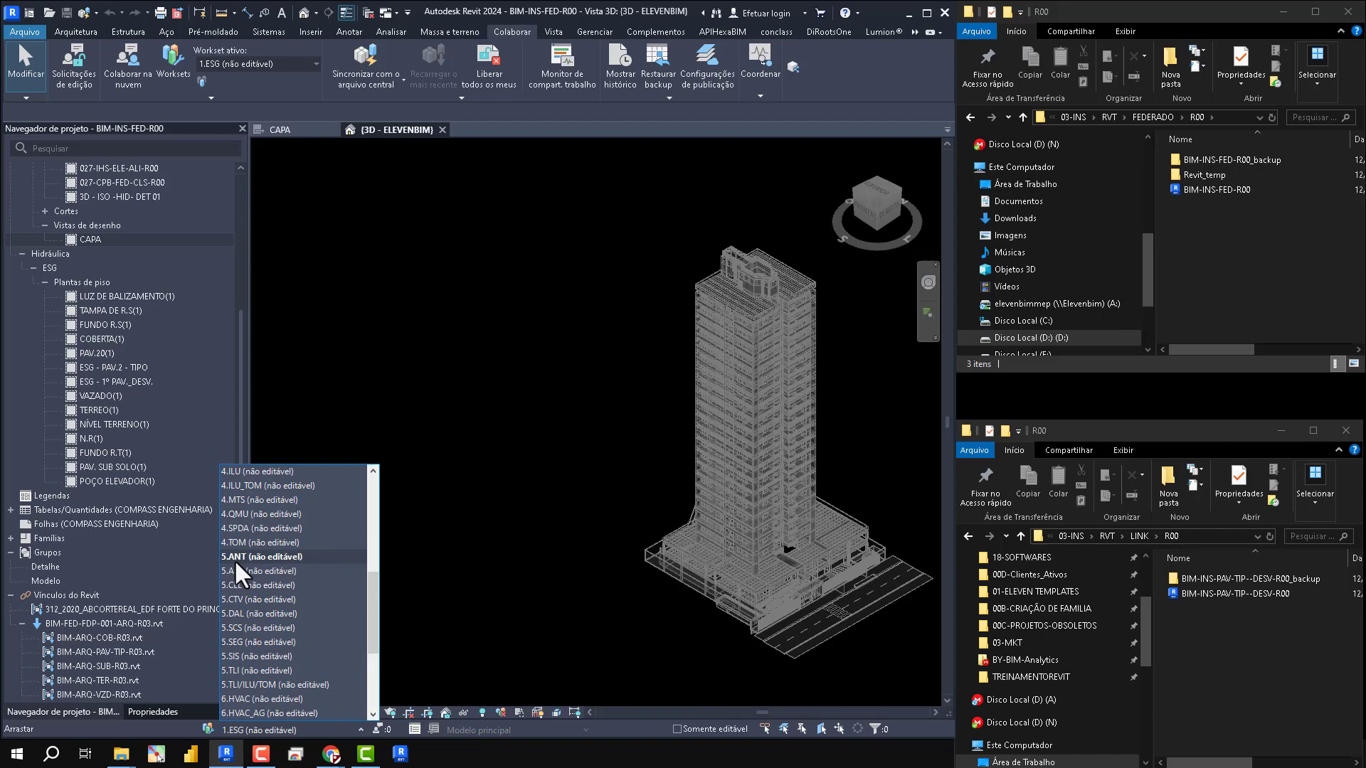
scroll(233, 559, down, 4)
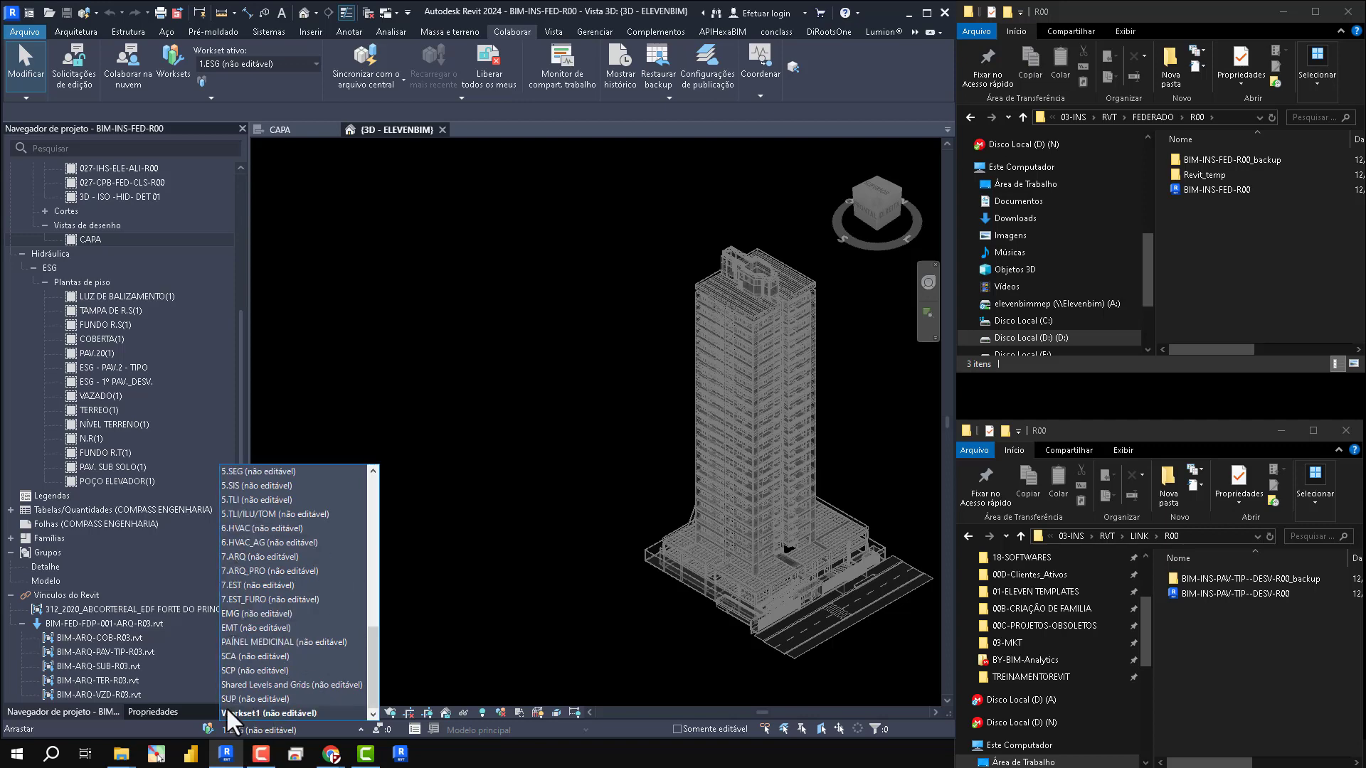
click(229, 712)
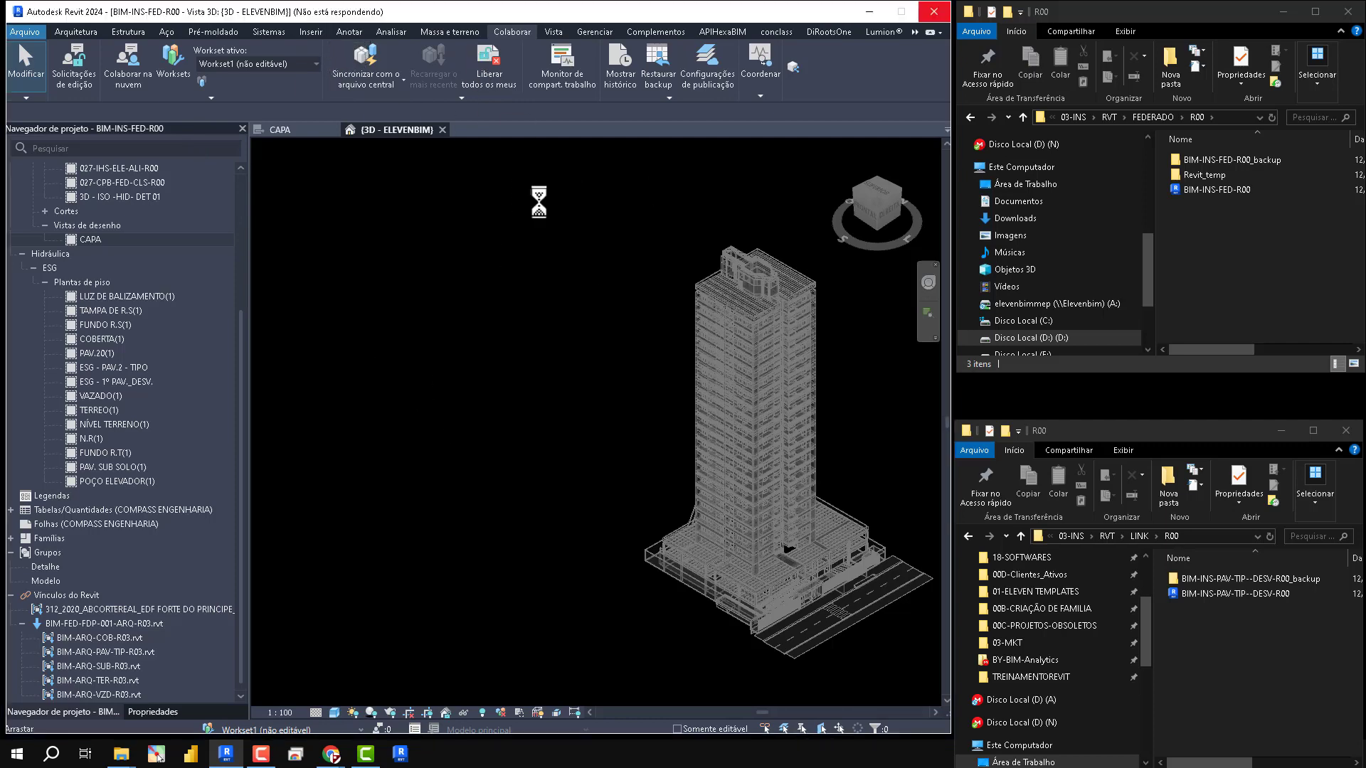
- Link BIM-INS-PAV-TIP--DESV-R00 from the copied LINK\R00 path into the federated model, positioned automatically from internal origin to internal origin
click(304, 32)
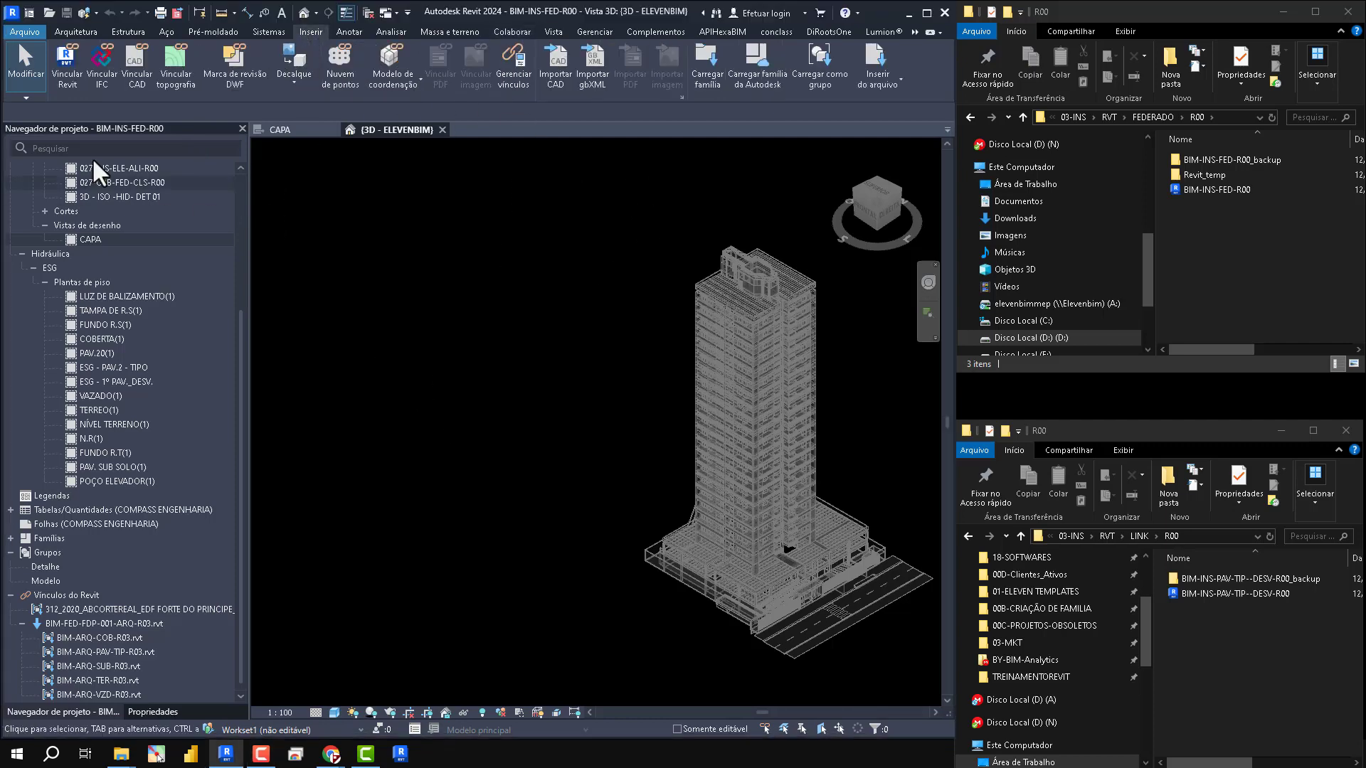
click(66, 59)
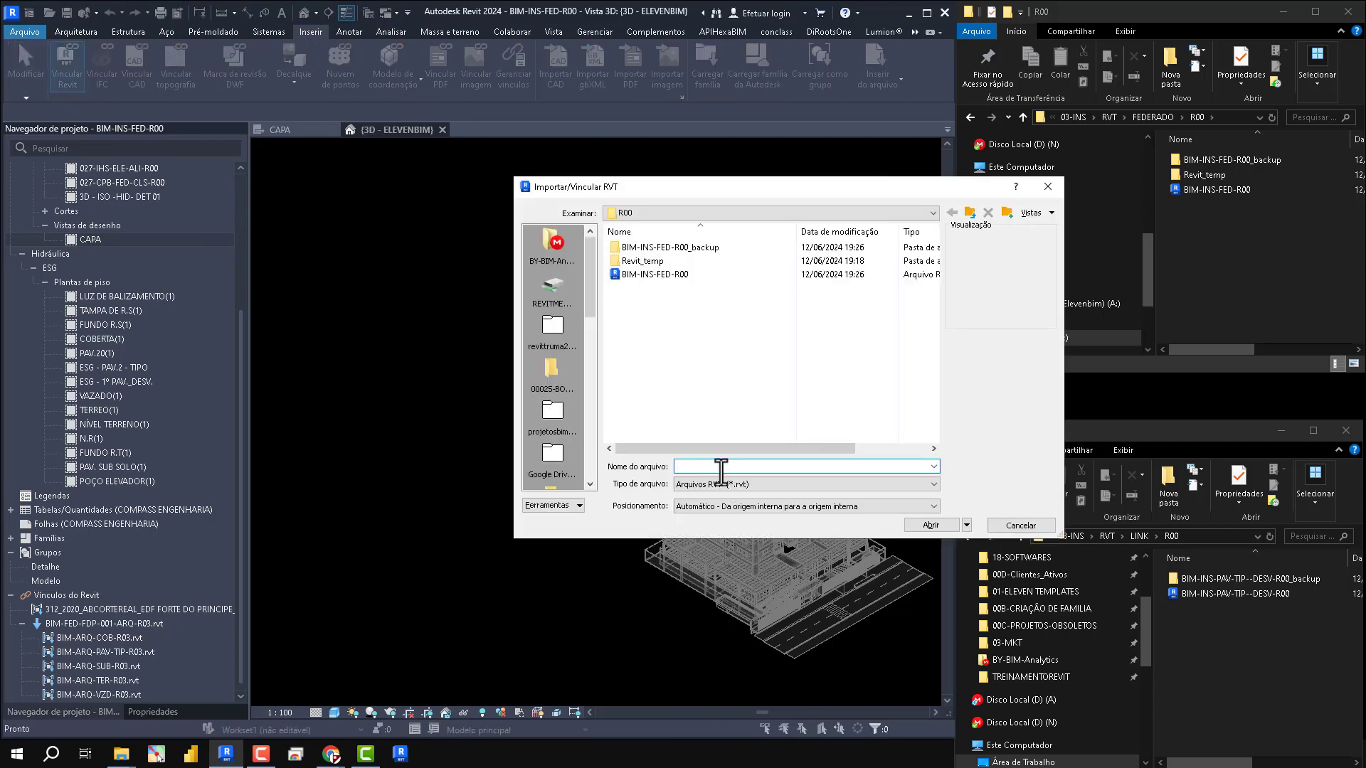
key(ctrl+v)
key(Return)
click(666, 261)
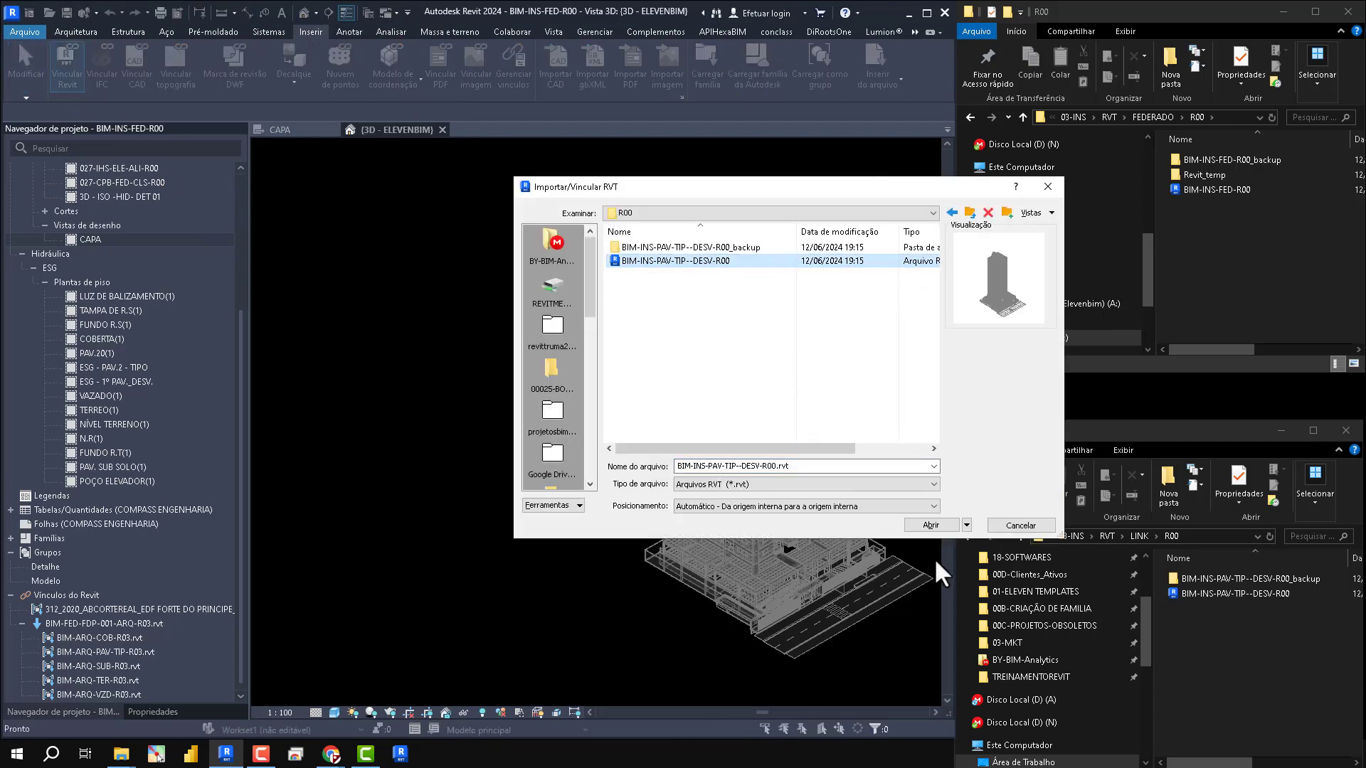
click(716, 364)
click(931, 525)
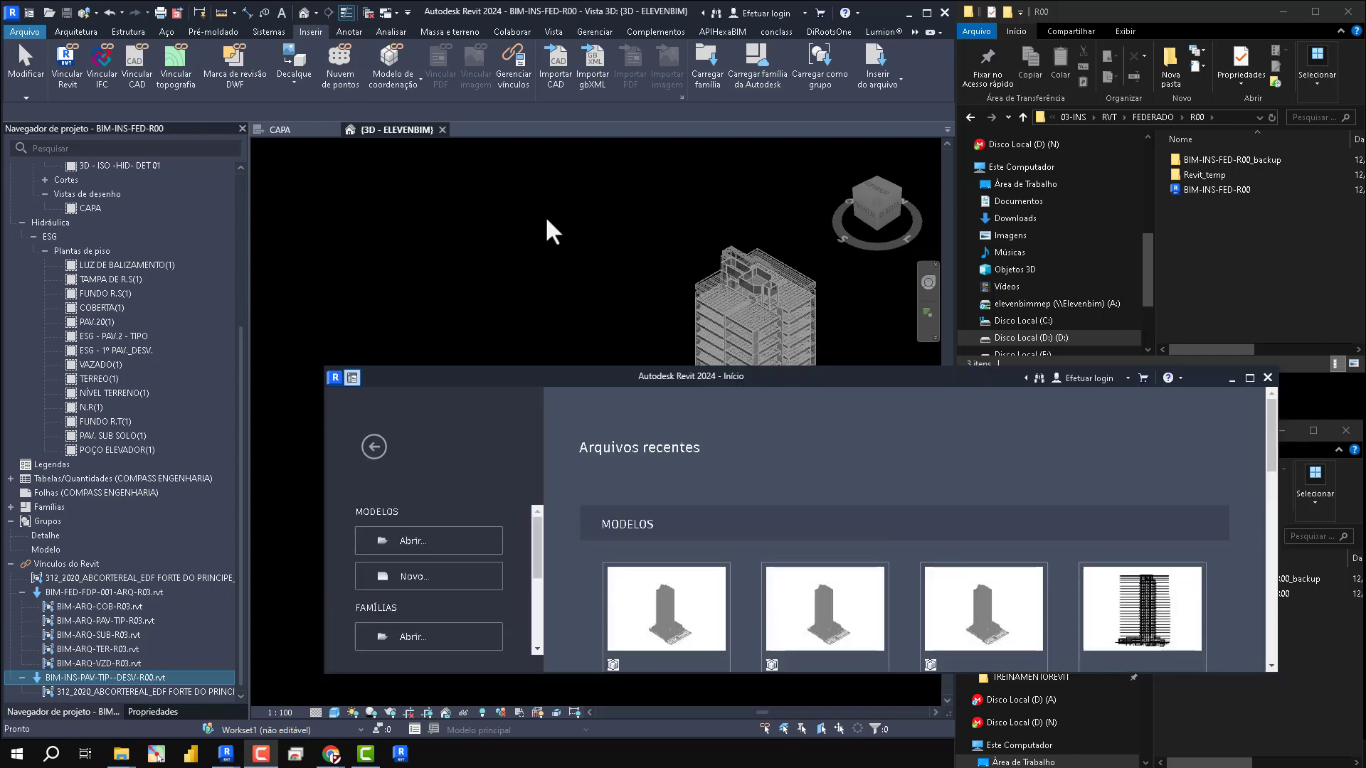
- Save the federated model BIM-INS-FED-R00 with its new link and close it
click(510, 106)
click(84, 13)
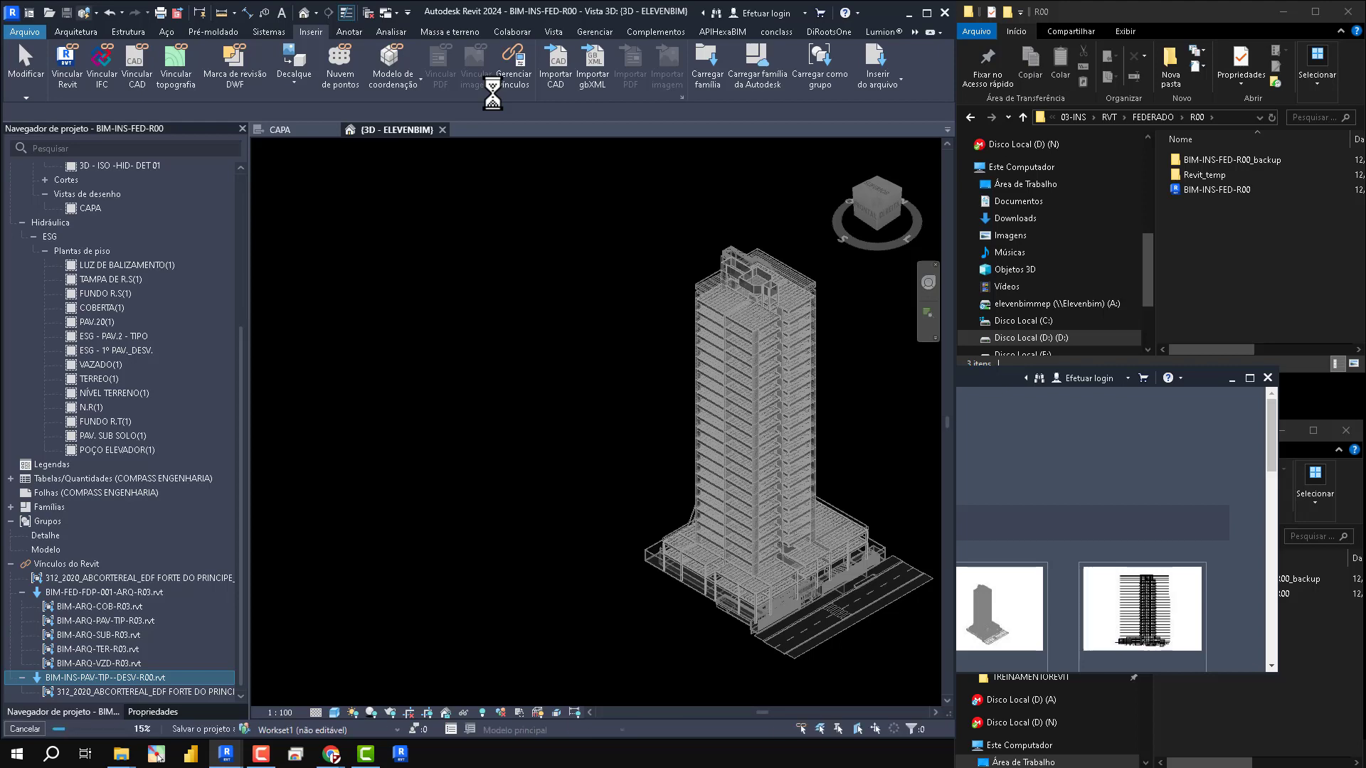
click(506, 32)
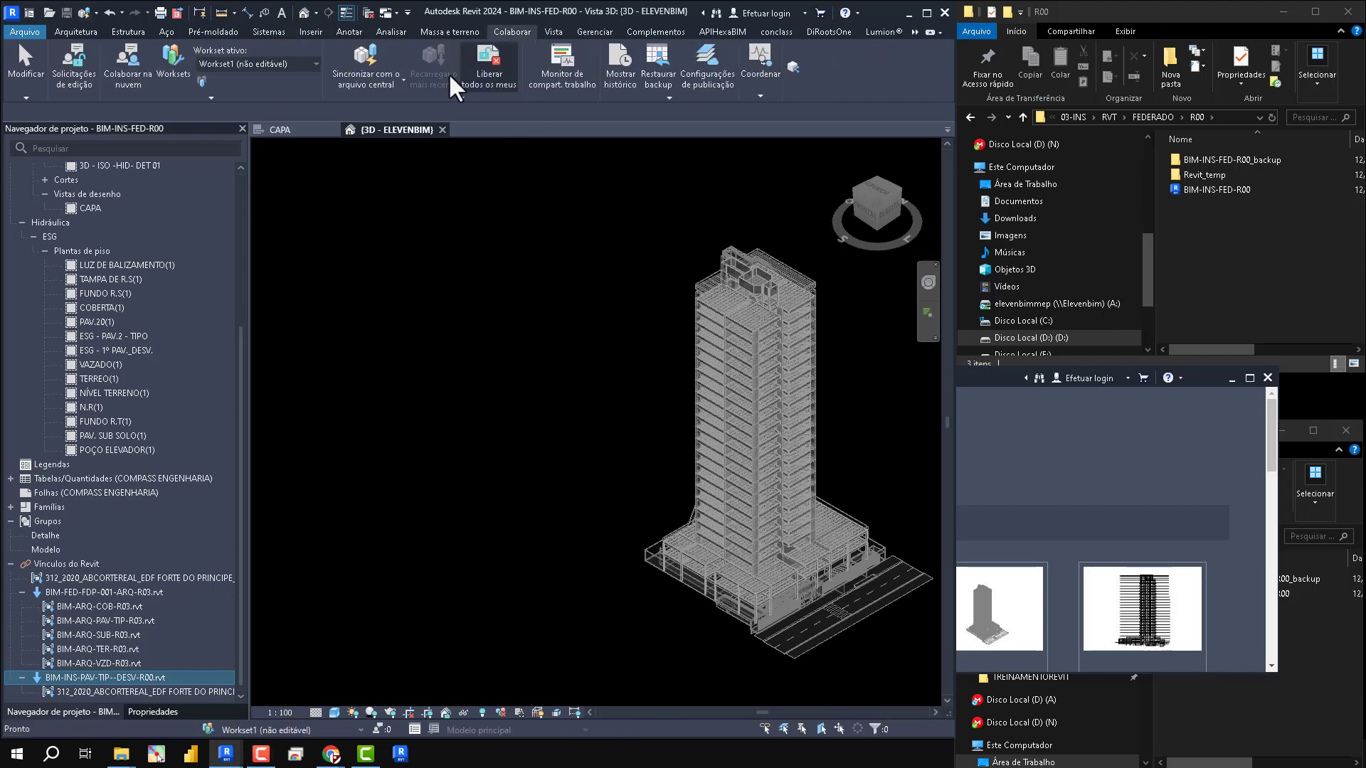
click(25, 31)
click(56, 338)
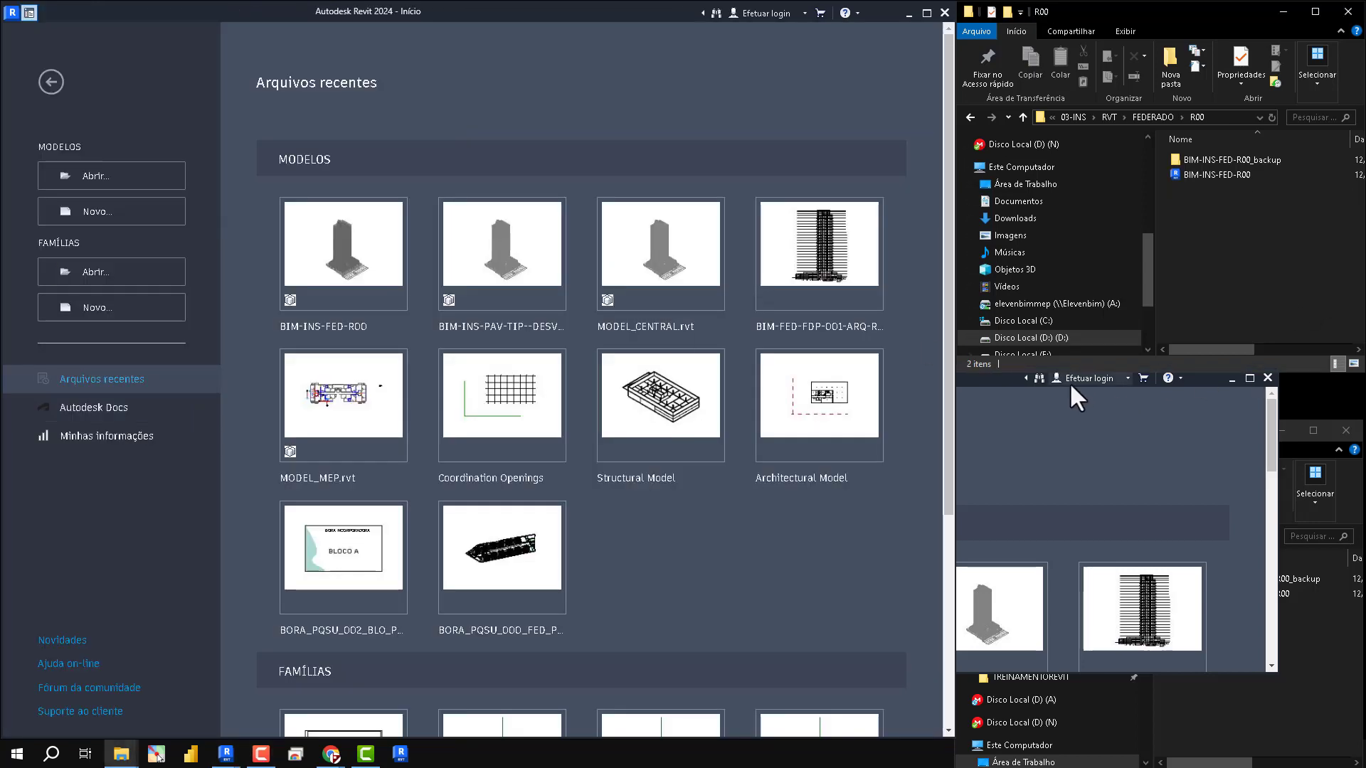
- Move the second Revit window off File Explorer and create a folder named COPIA FEDERADO in FEDERADO\R00
drag(1000, 384, 526, 178)
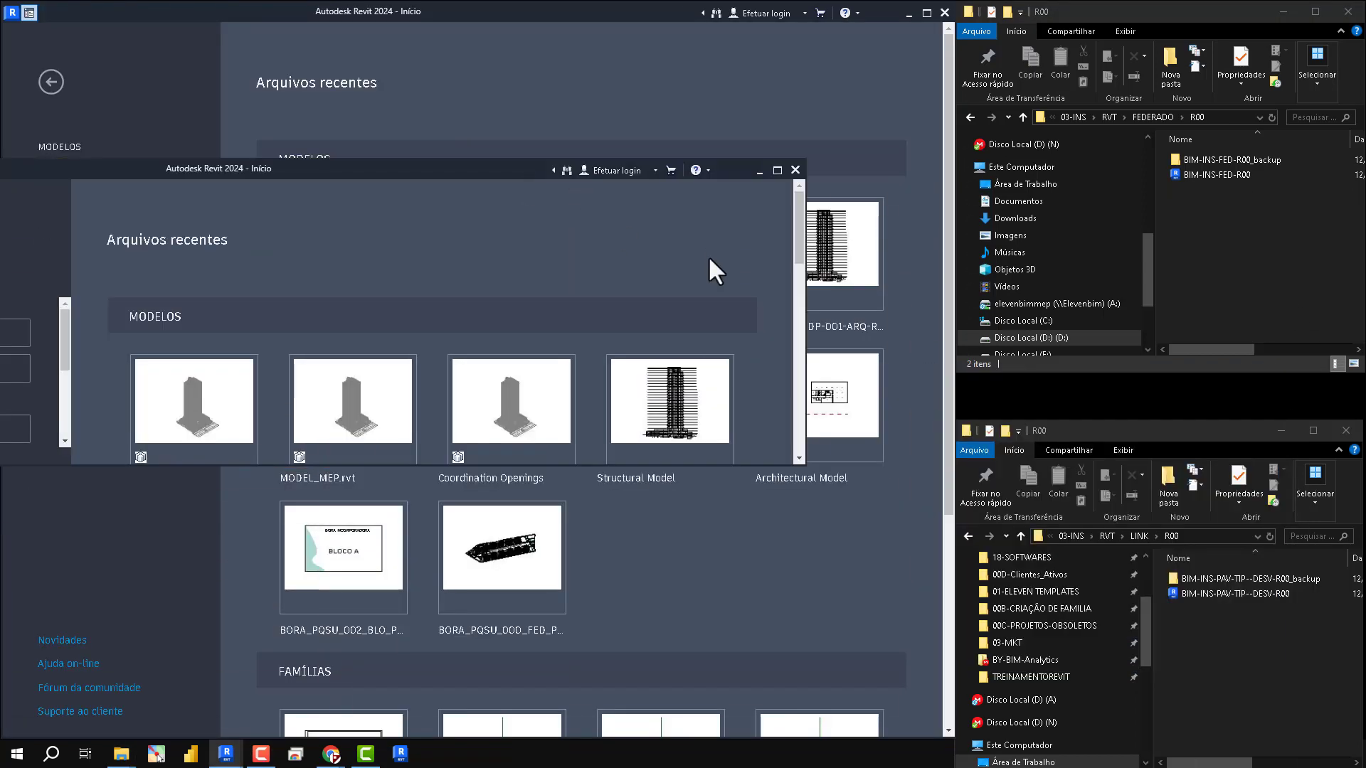
click(1244, 125)
click(1170, 67)
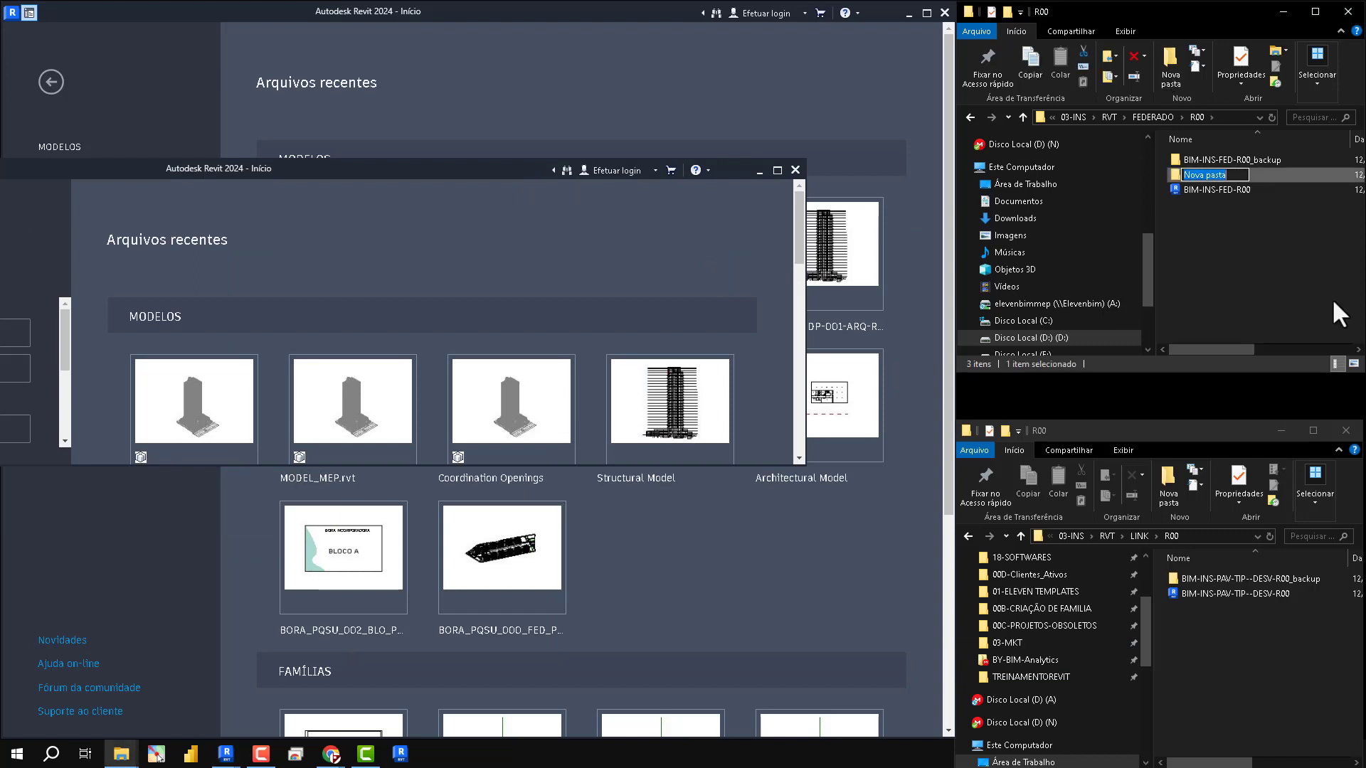
text(COPIA FEDERADO)
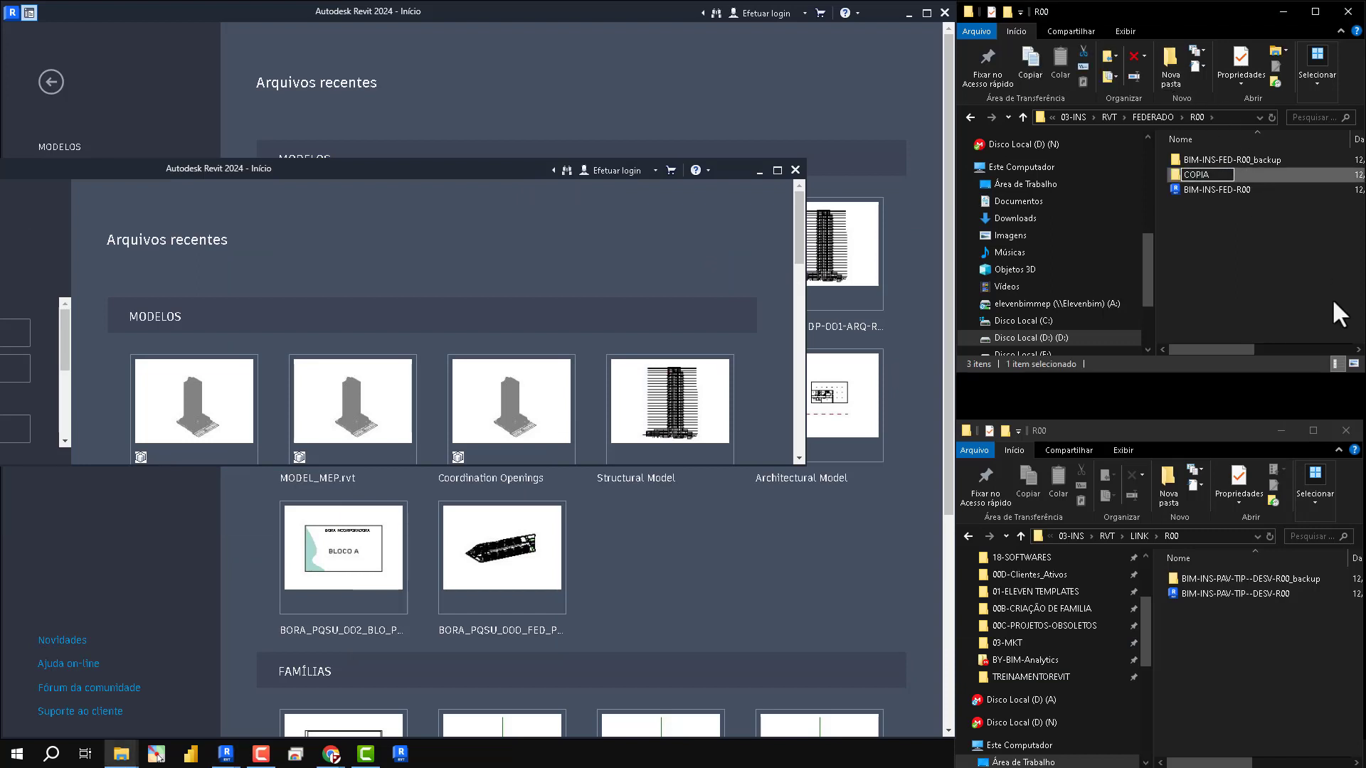
key(Return)
- Copy the BIM-INS-FED-R00 file into the COPIA FEDERADO folder
click(1225, 190)
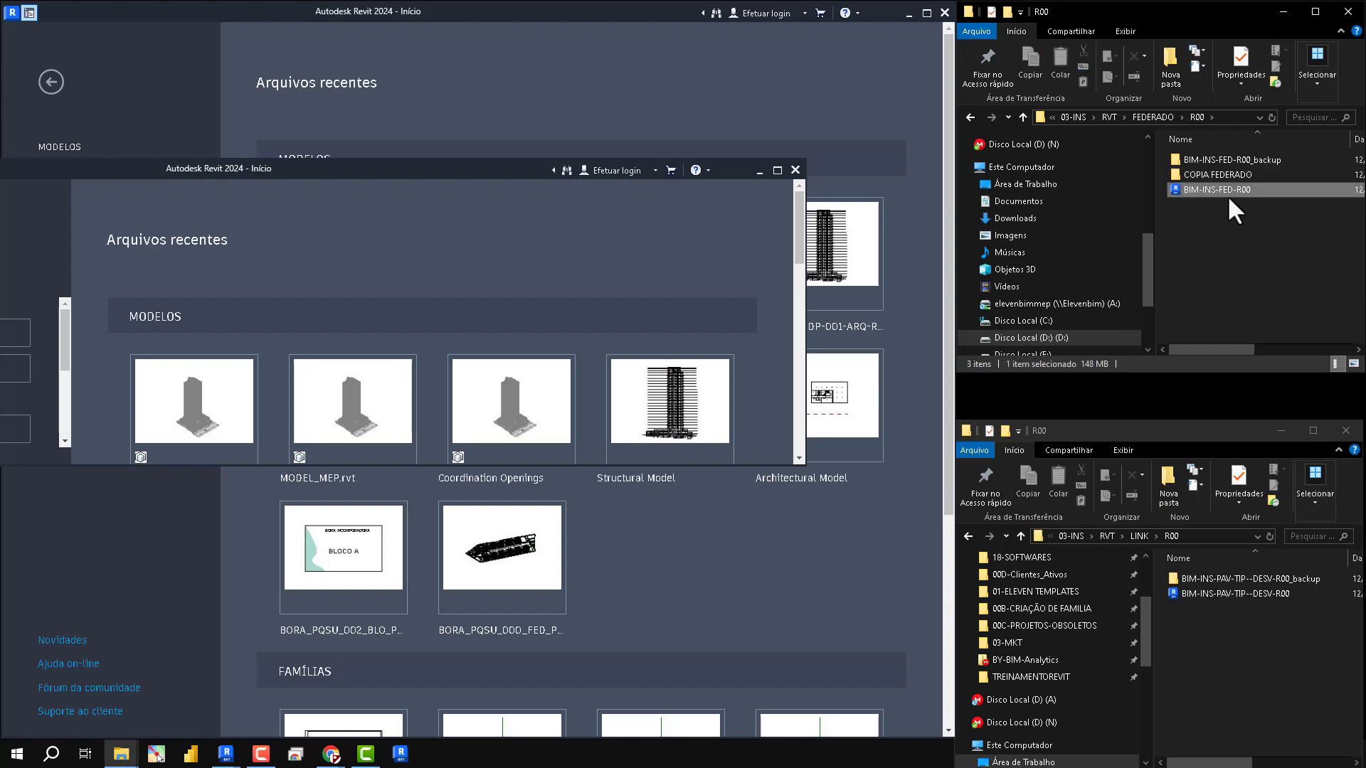
double_click(1227, 178)
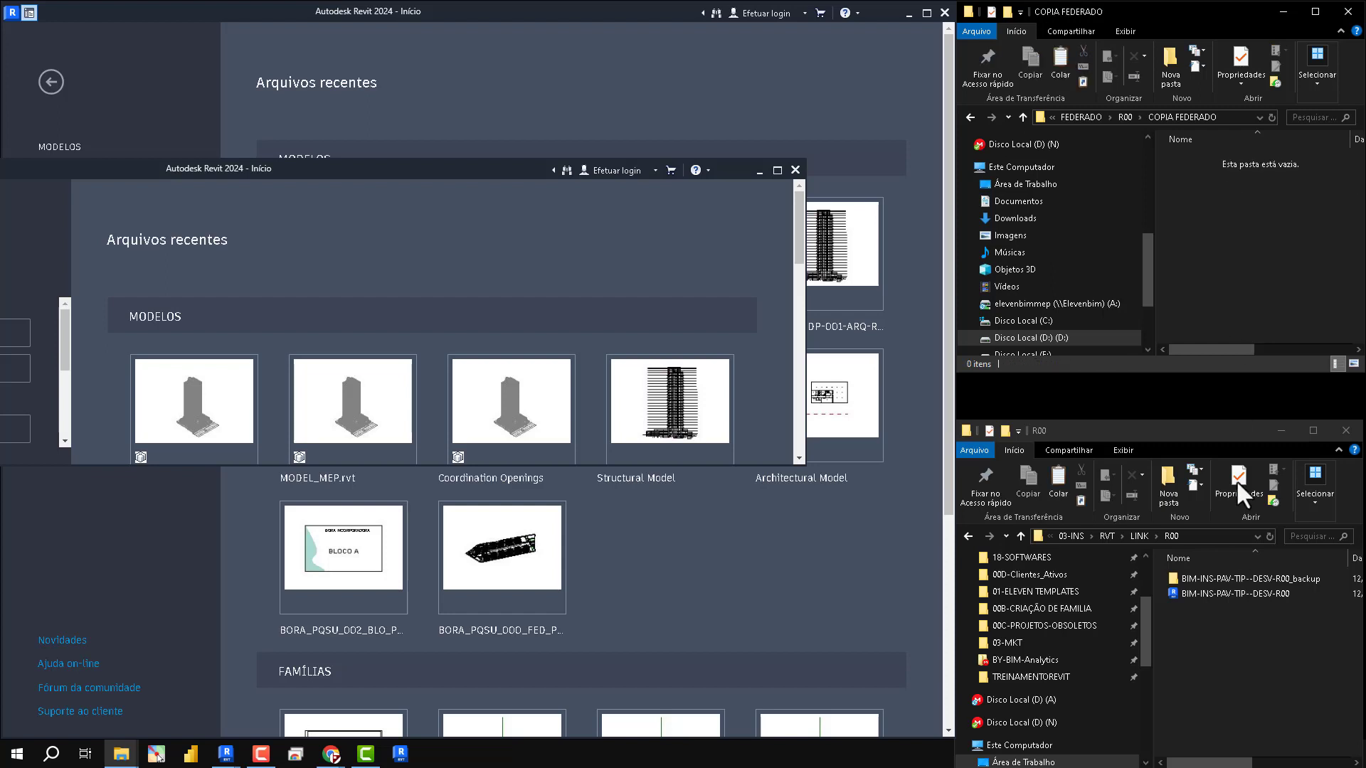
key(ctrl+v)
- Create a folder named COPIA LINK TIPO in LINK\R00 and copy the BIM-INS-PAV-TIP--DESV-R00 file into it
click(1167, 480)
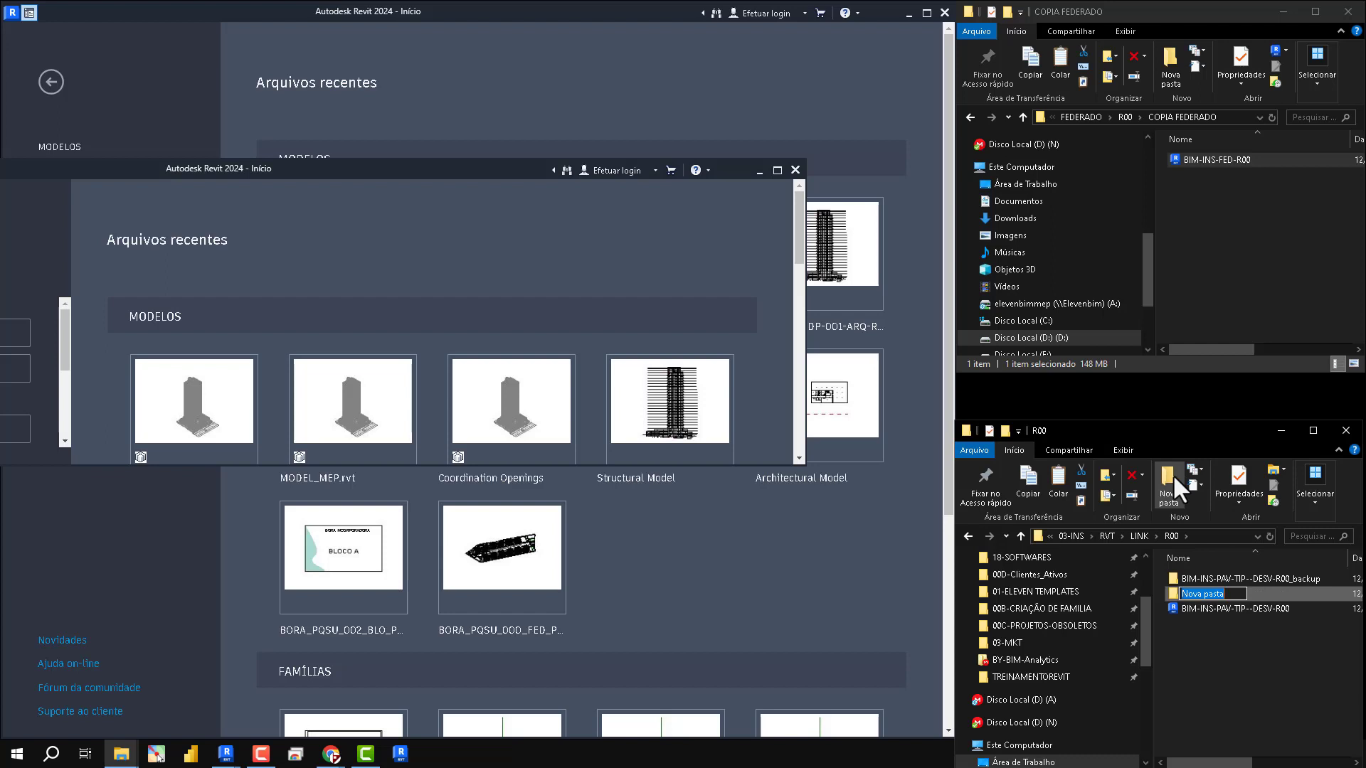
text(COPIA LINK TIPO)
key(Return)
click(1219, 609)
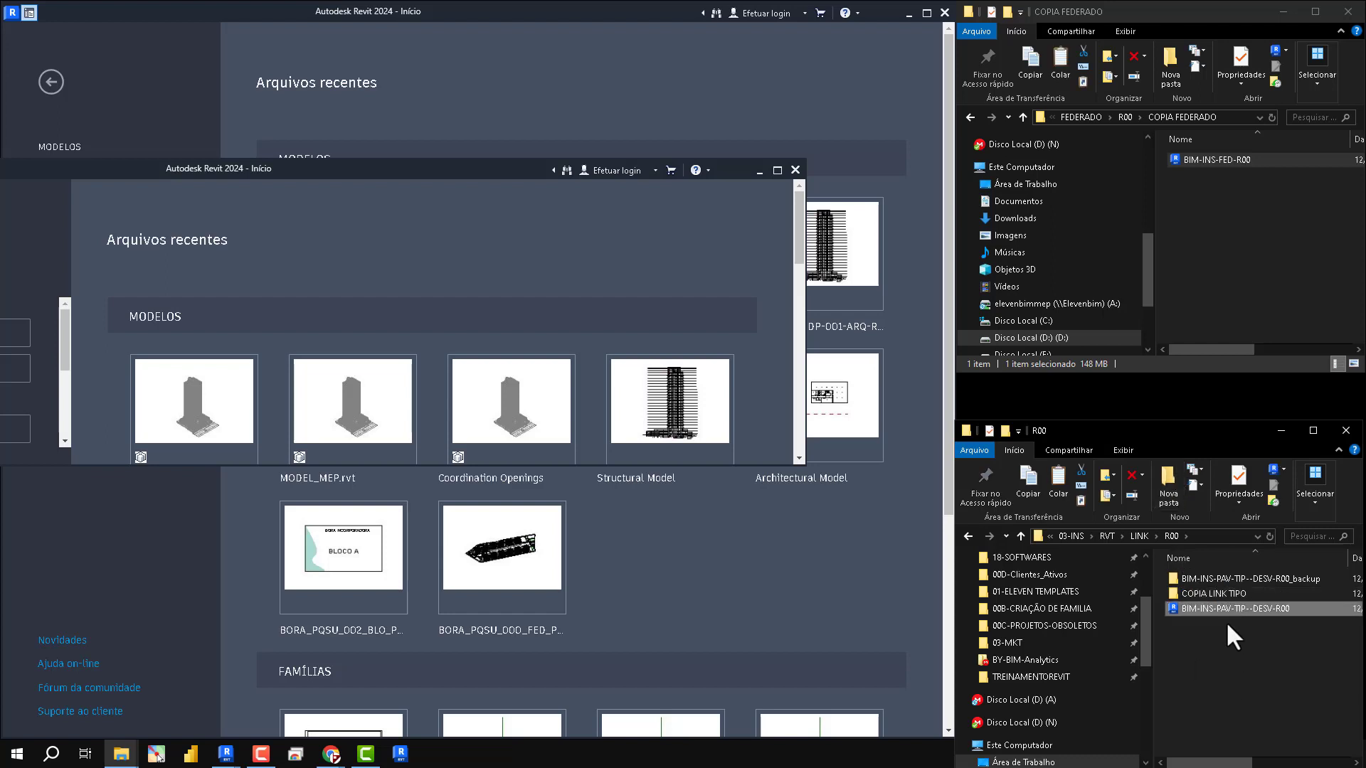
double_click(1222, 593)
key(ctrl+v)
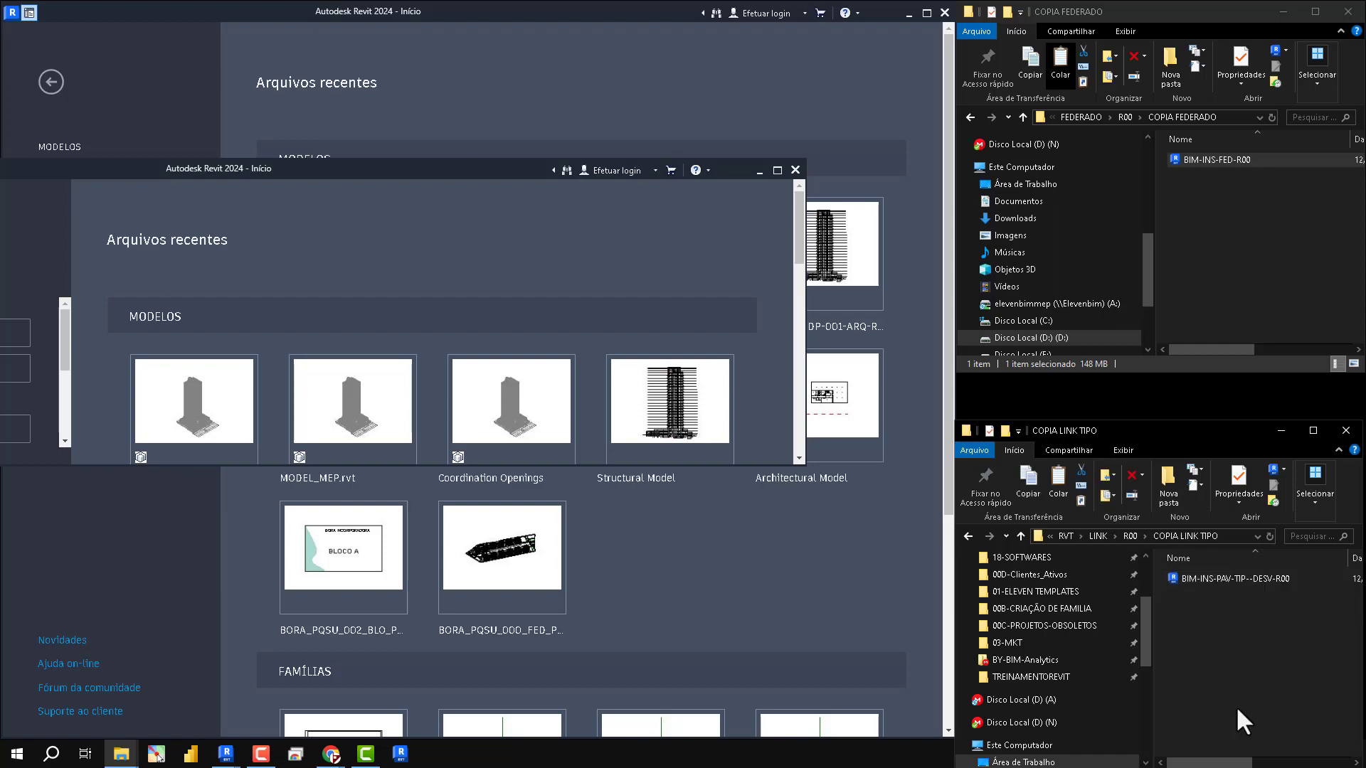
- Open the copied BIM-INS-PAV-TIP--DESV-R00 and BIM-INS-FED-R00 files in separate Revit windows, choosing to continue loading despite schema conflicts
drag(399, 176, 593, 441)
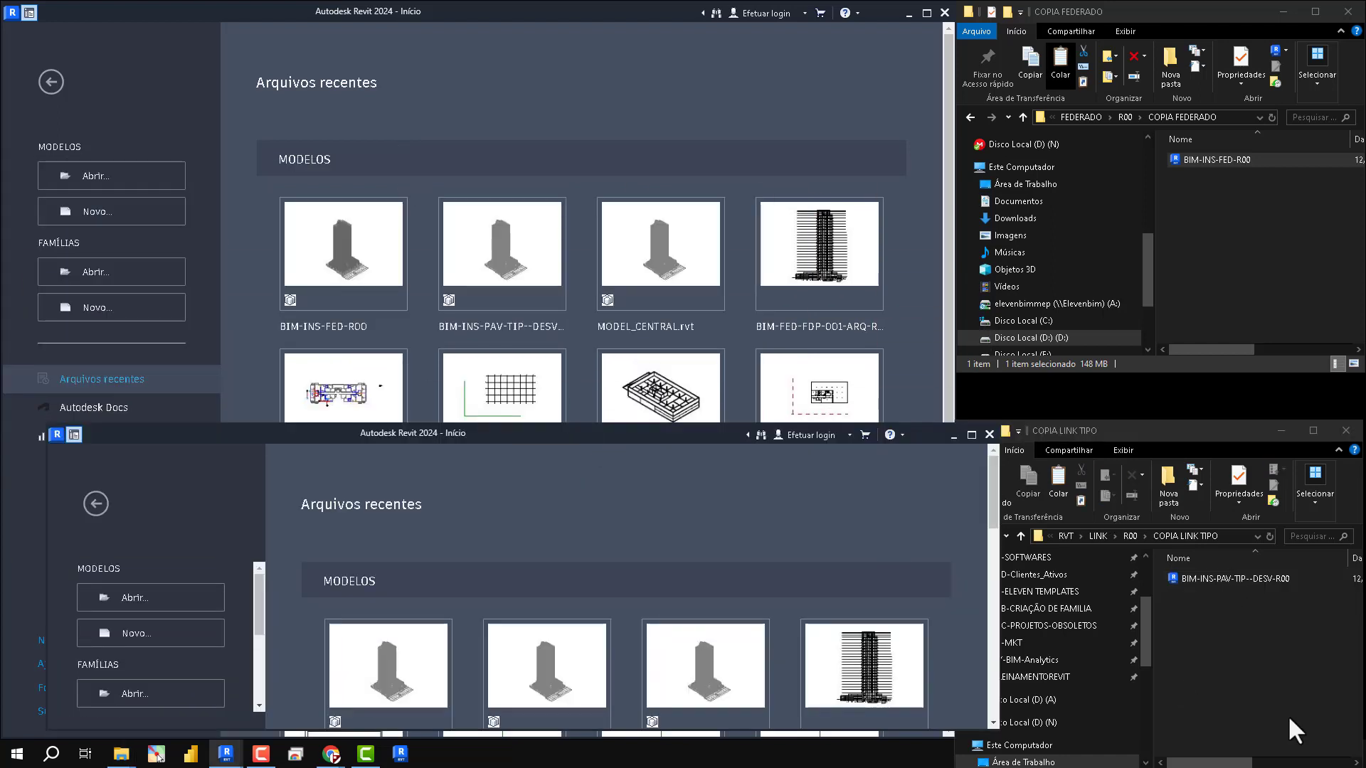
click(1230, 579)
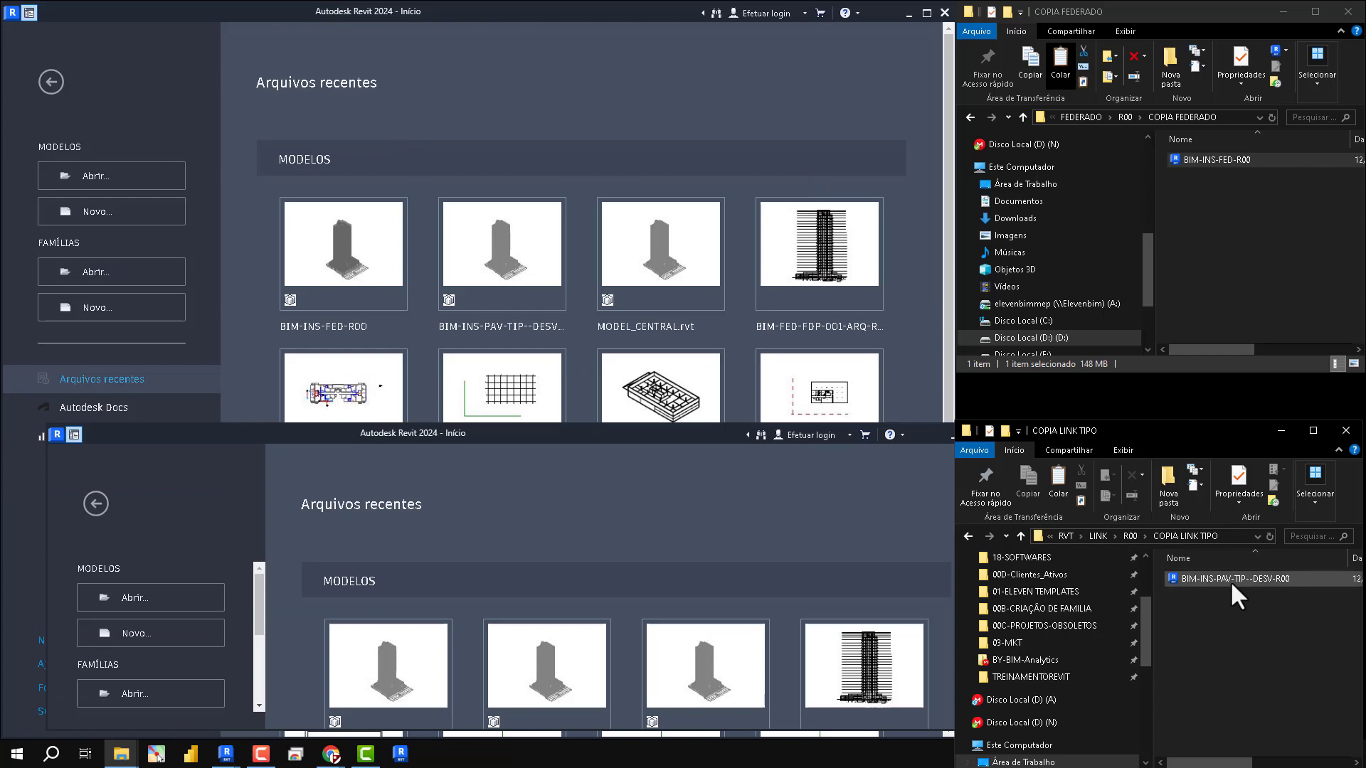
drag(1219, 577, 629, 553)
drag(1212, 160, 519, 105)
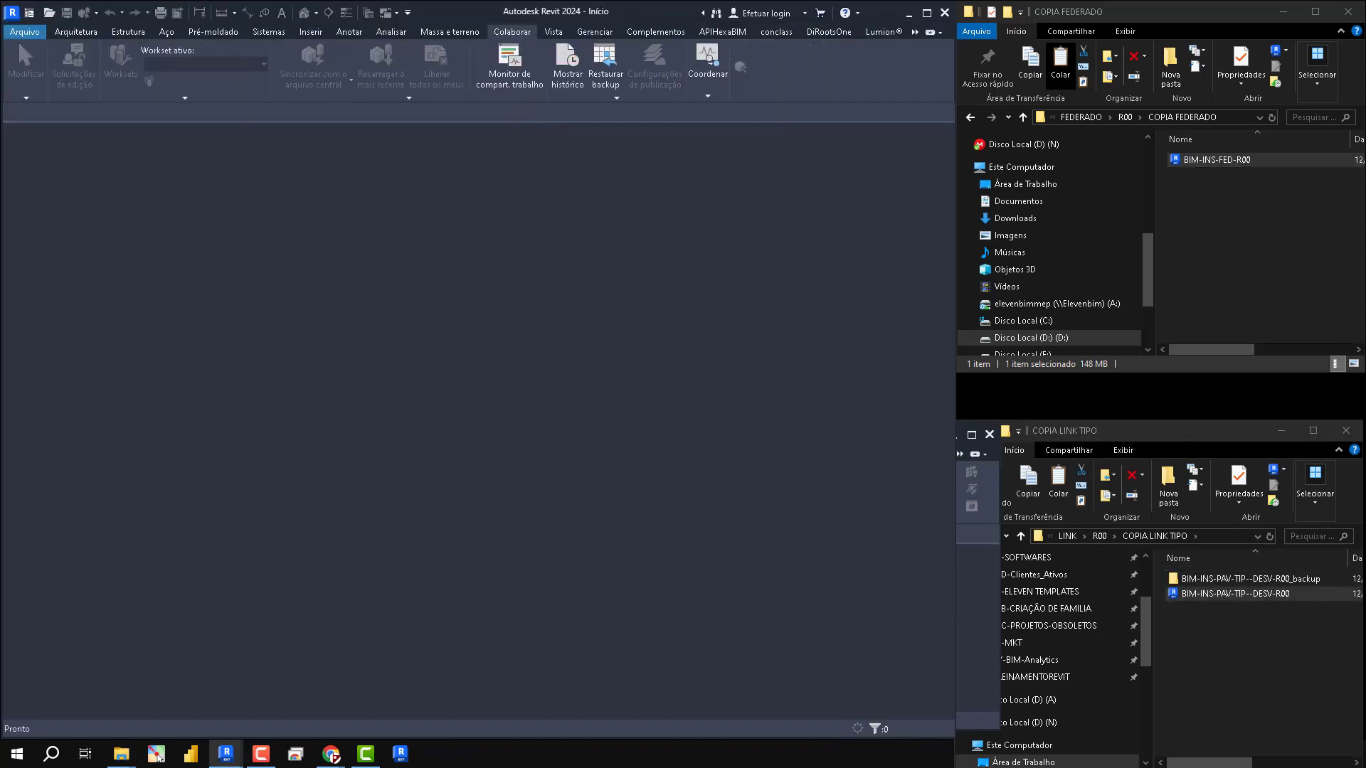
click(635, 407)
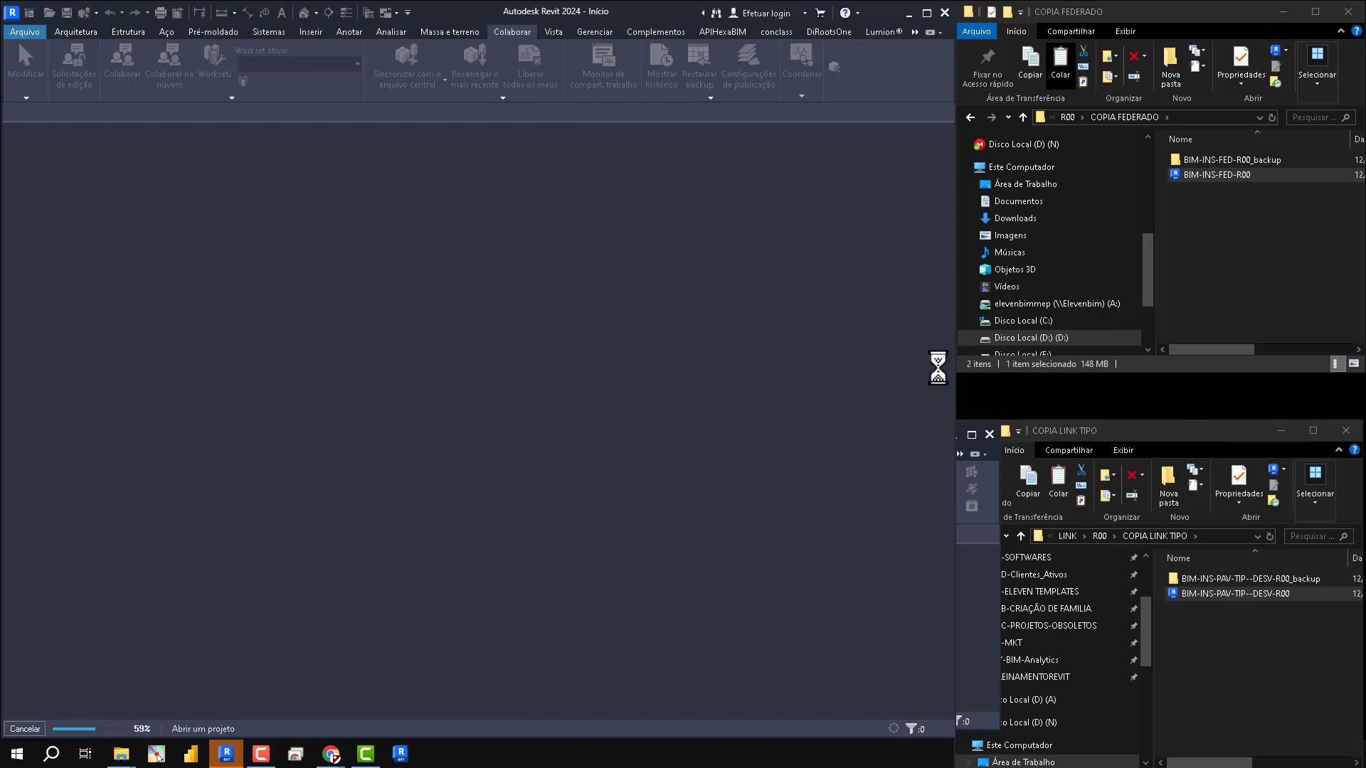
click(792, 463)
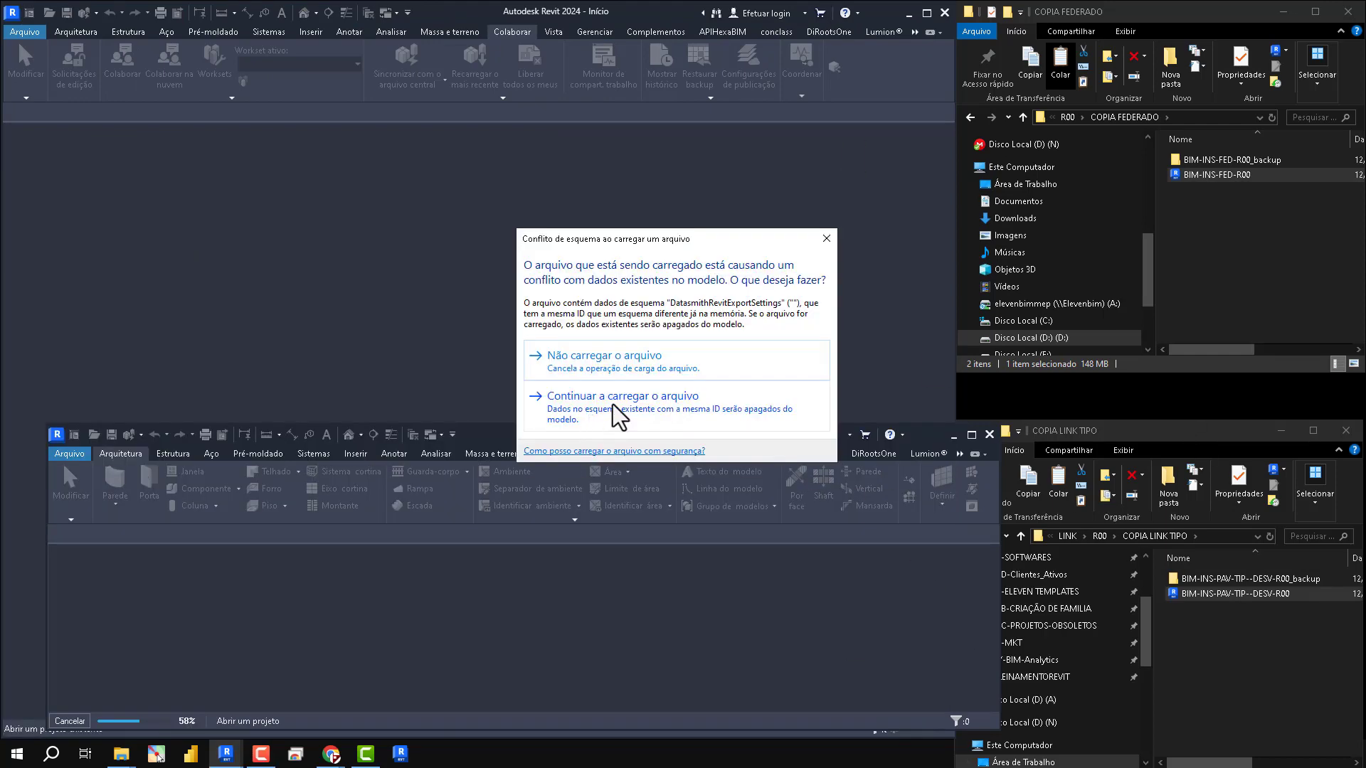
click(613, 410)
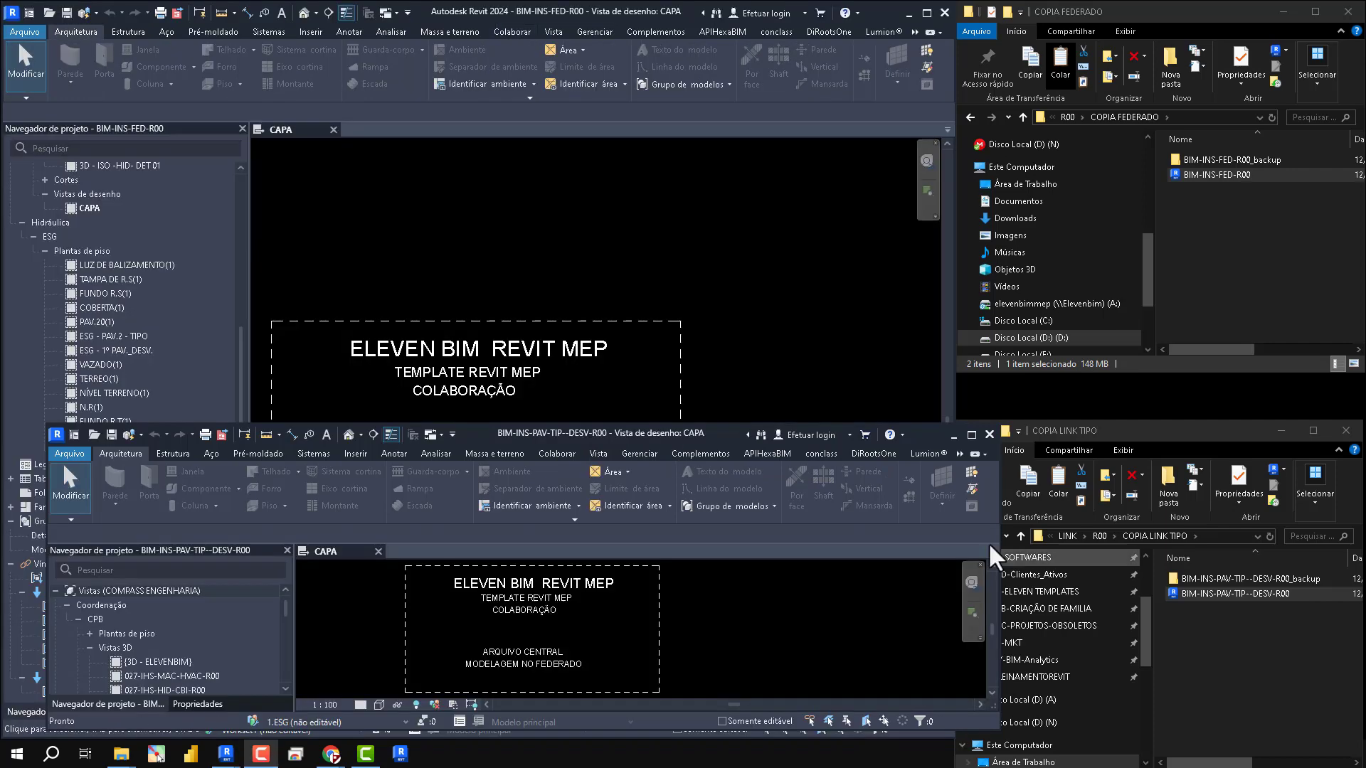
- Tile the BIM-INS-PAV-TIP--DESV-R00 window over half the screen, beside the federated model's window
drag(1060, 332, 1363, 382)
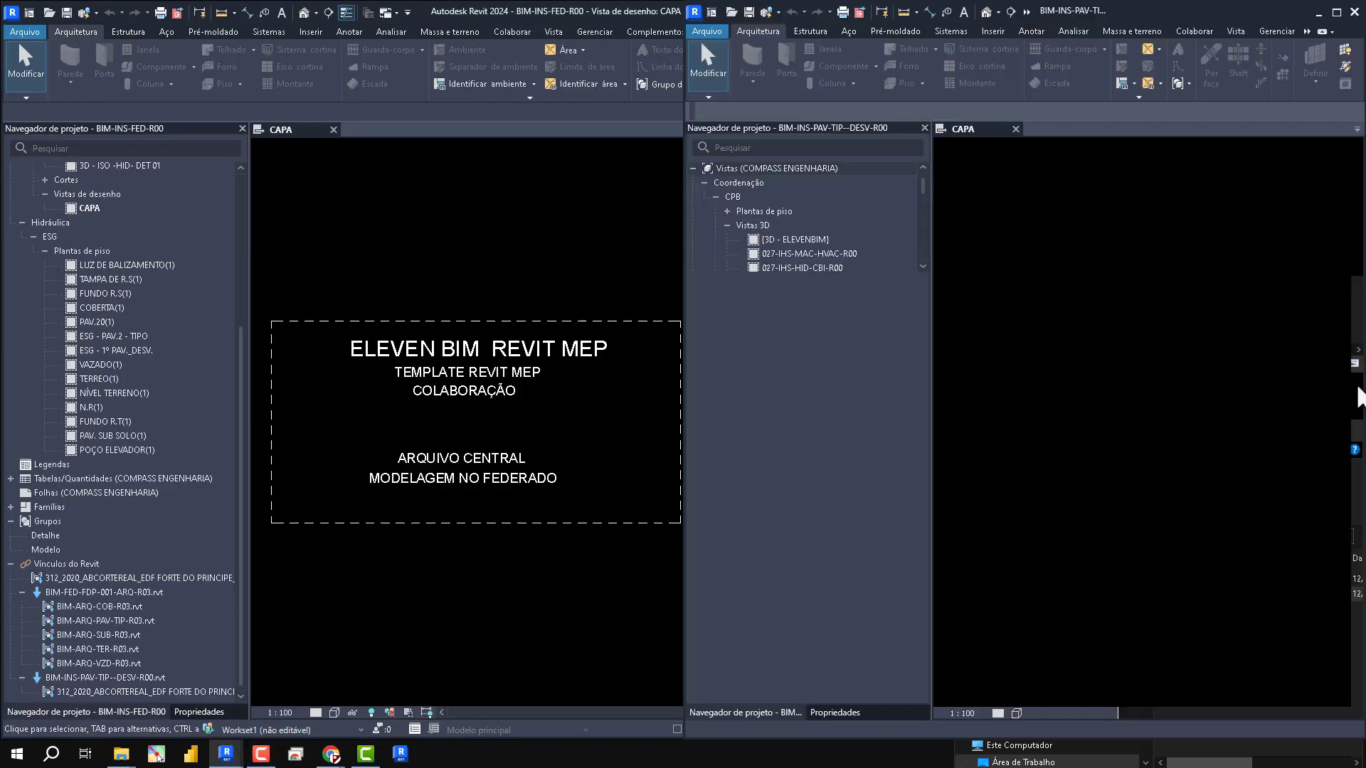
scroll(1167, 172, up, 6)
middle_drag(1168, 174, 1183, 269)
scroll(1183, 269, down, 1)
scroll(1116, 362, down, 1)
middle_drag(1116, 363, 1123, 487)
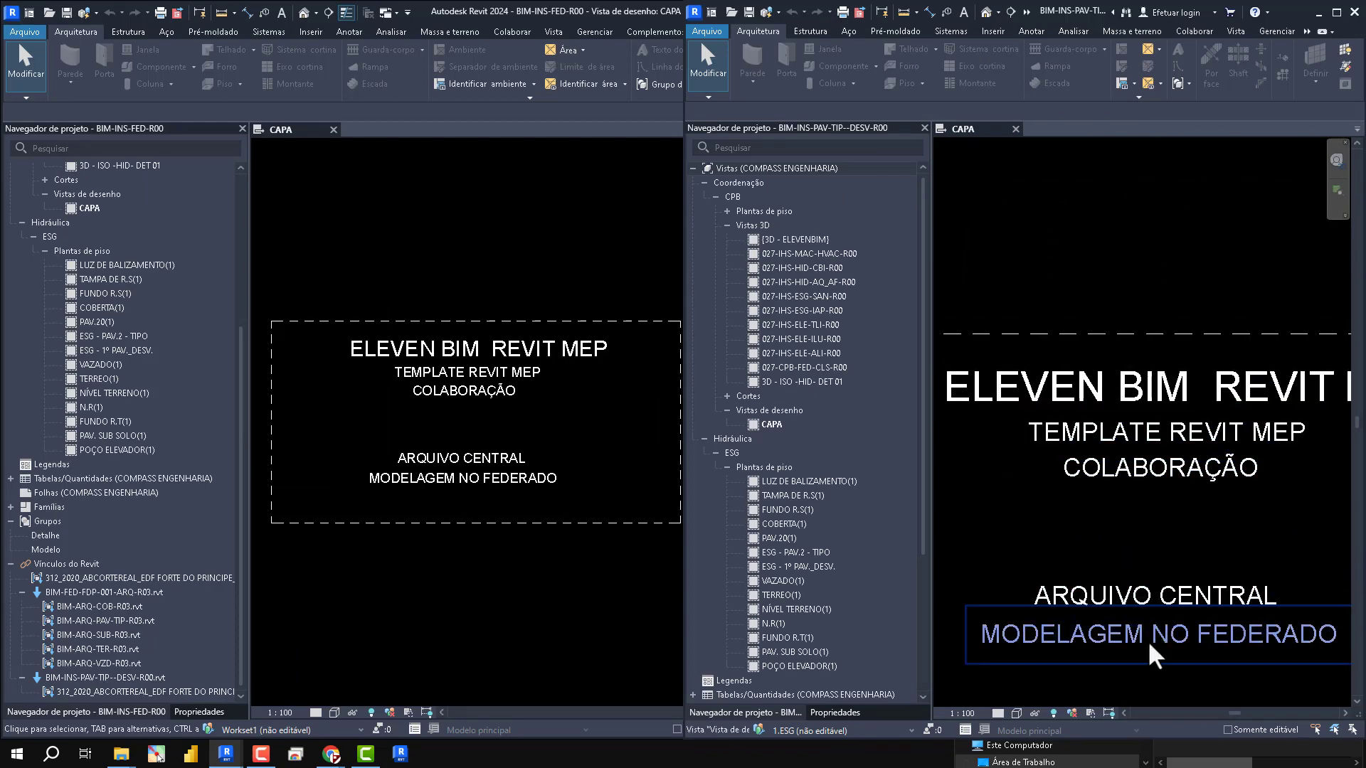
- Change the last text line on the link model's CAPA view to "MODELAGEM NO DESVIO"
click(1110, 645)
click(1111, 646)
click(1228, 640)
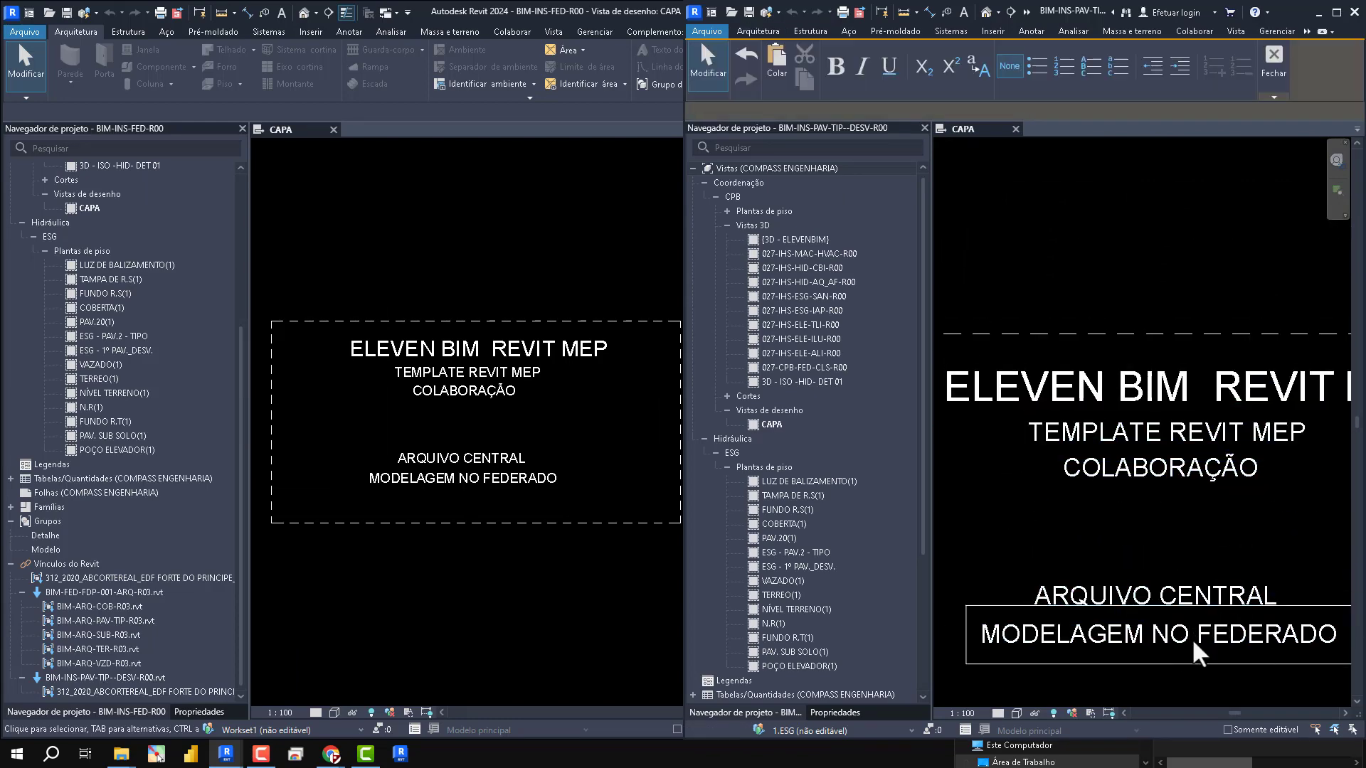
key(Delete)
key(Delete)
key(Delete)
key(Delete)
key(Delete)
key(Delete)
key(Delete)
key(Delete)
text(DESVIO)
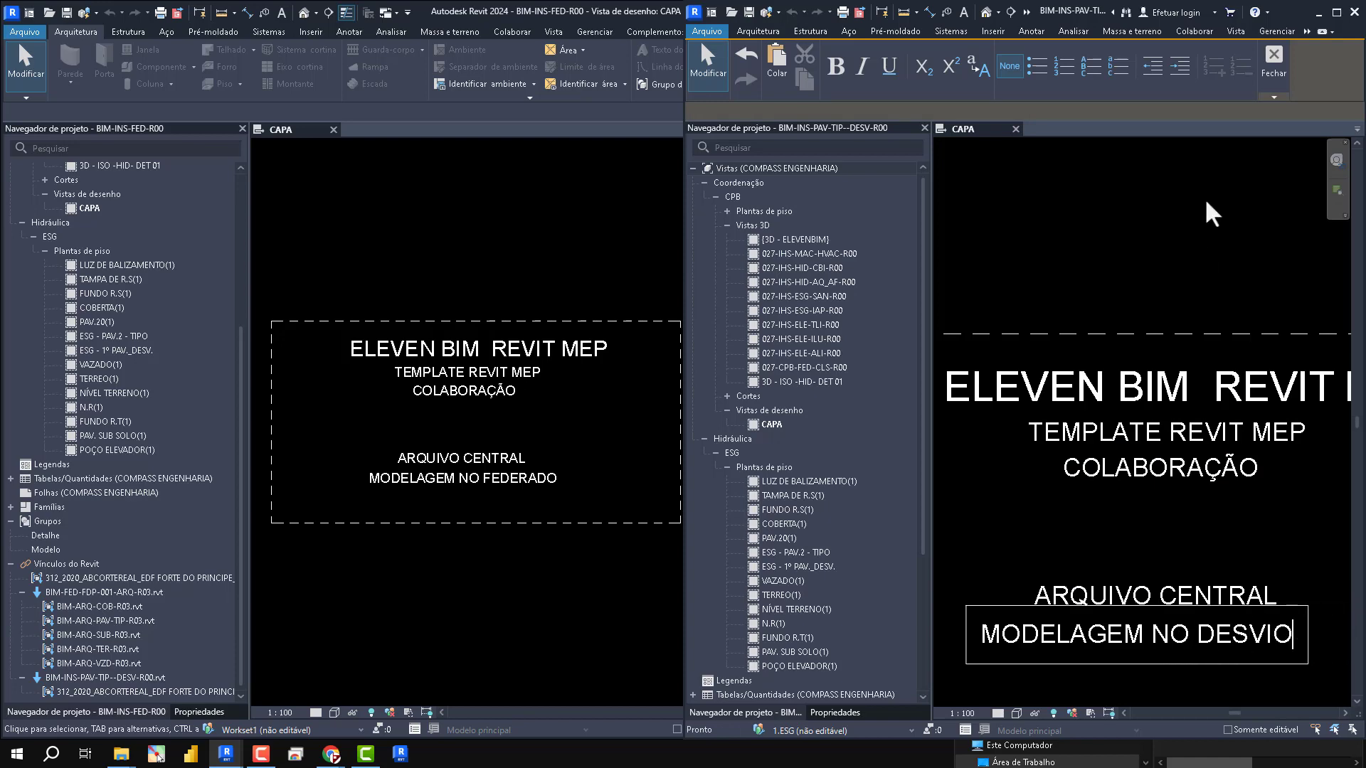
click(558, 234)
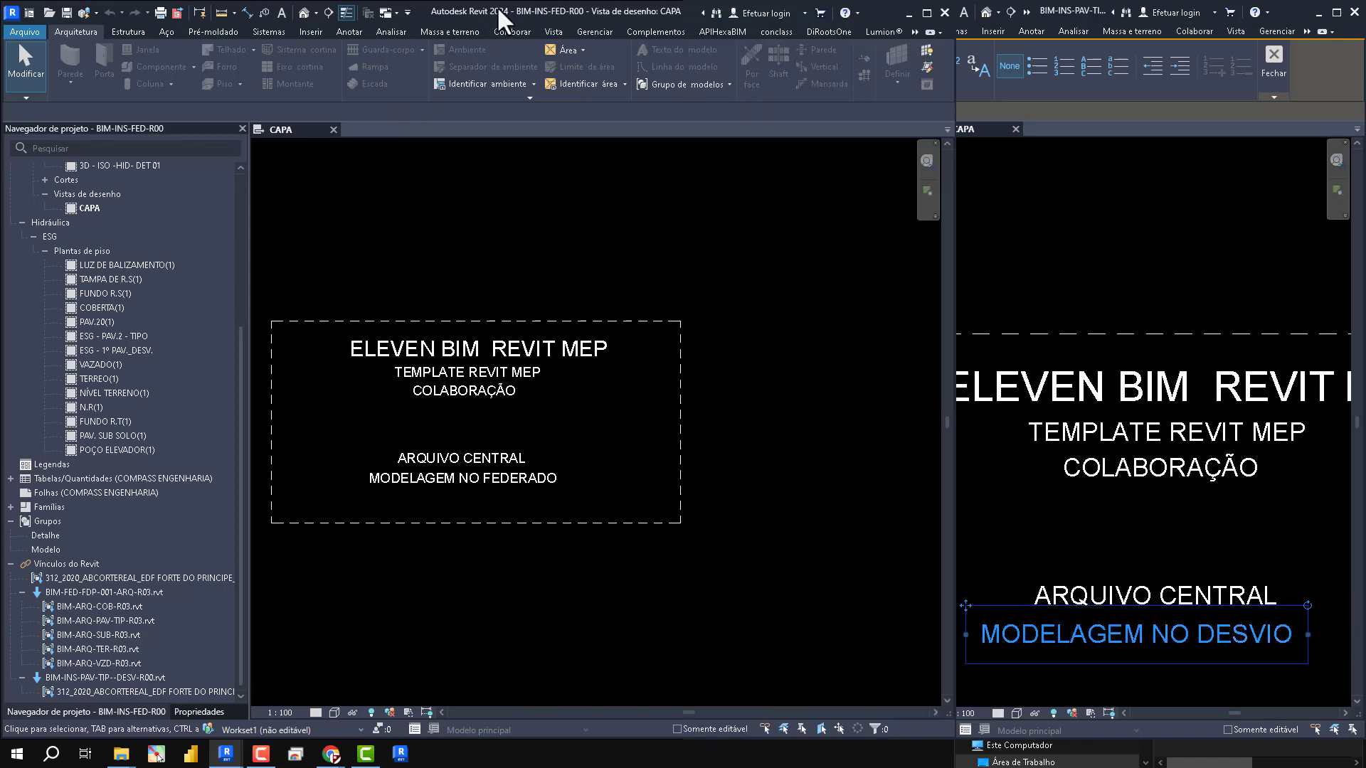
- Tile the federated model's window over the other half of the screen and open its 3D view 027-CPB-FED-CLS-R00
drag(503, 15, 0, 217)
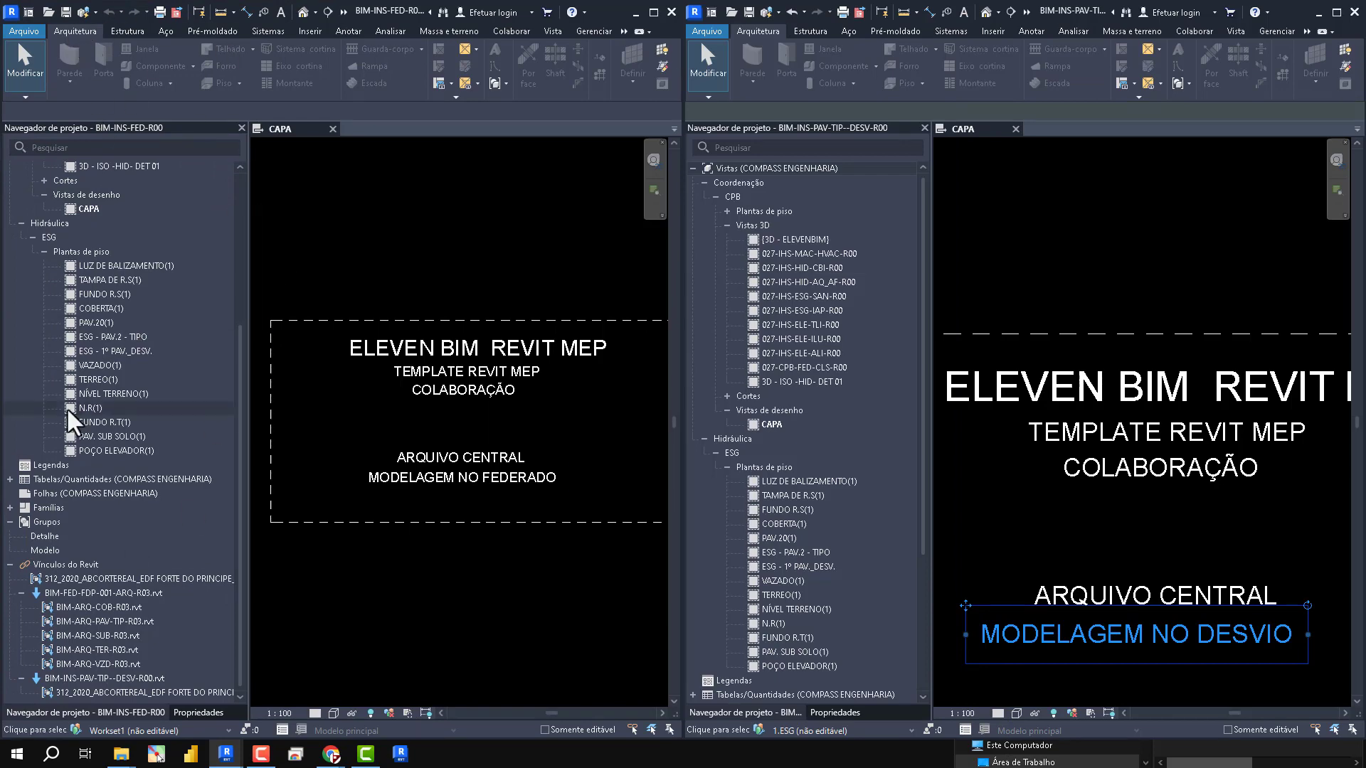
scroll(71, 413, up, 5)
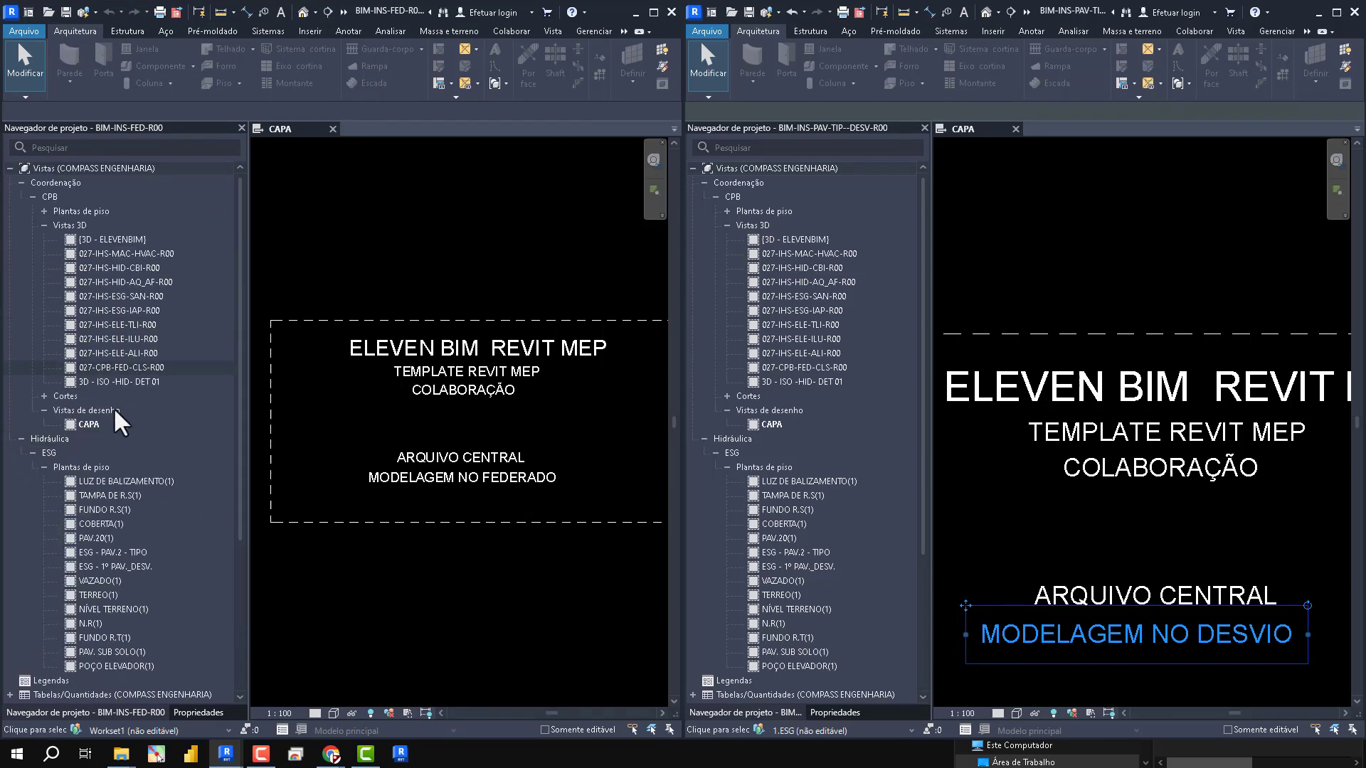
double_click(100, 368)
- Open the floor plan ESG - 1º PAV._DESV. in the link model
click(1103, 226)
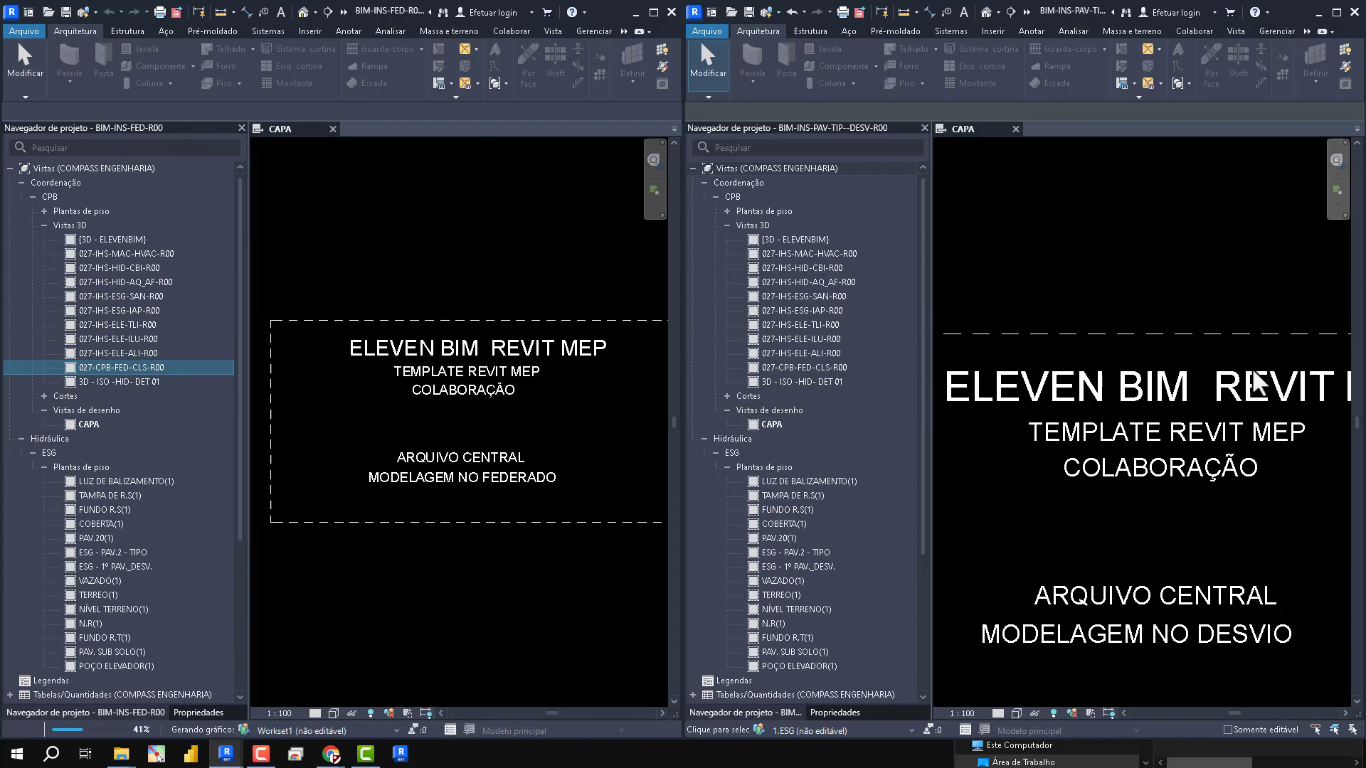
scroll(790, 491, down, 4)
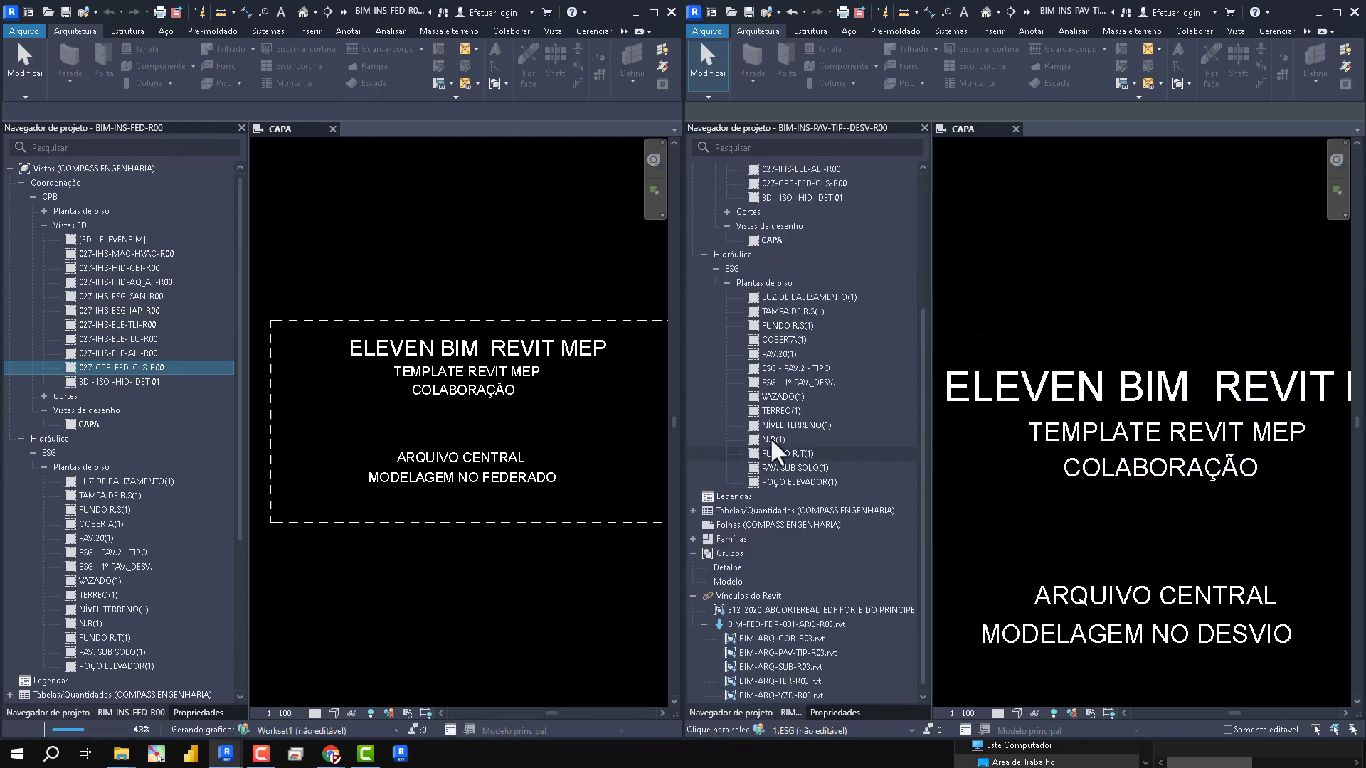
click(793, 383)
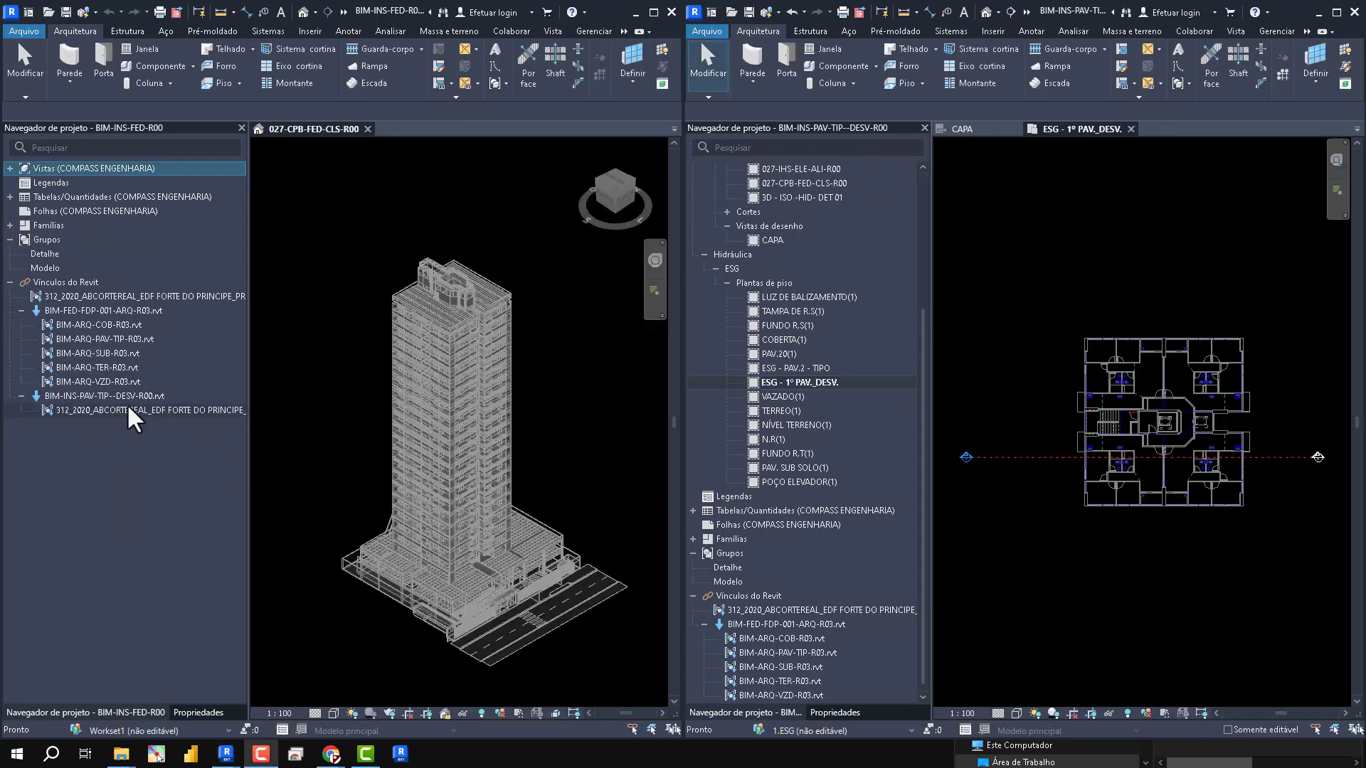
- Set the reference type of the link model's 312_2020_ABCORTEREAL IFC link to Sobreposição in Manage Links
click(129, 411)
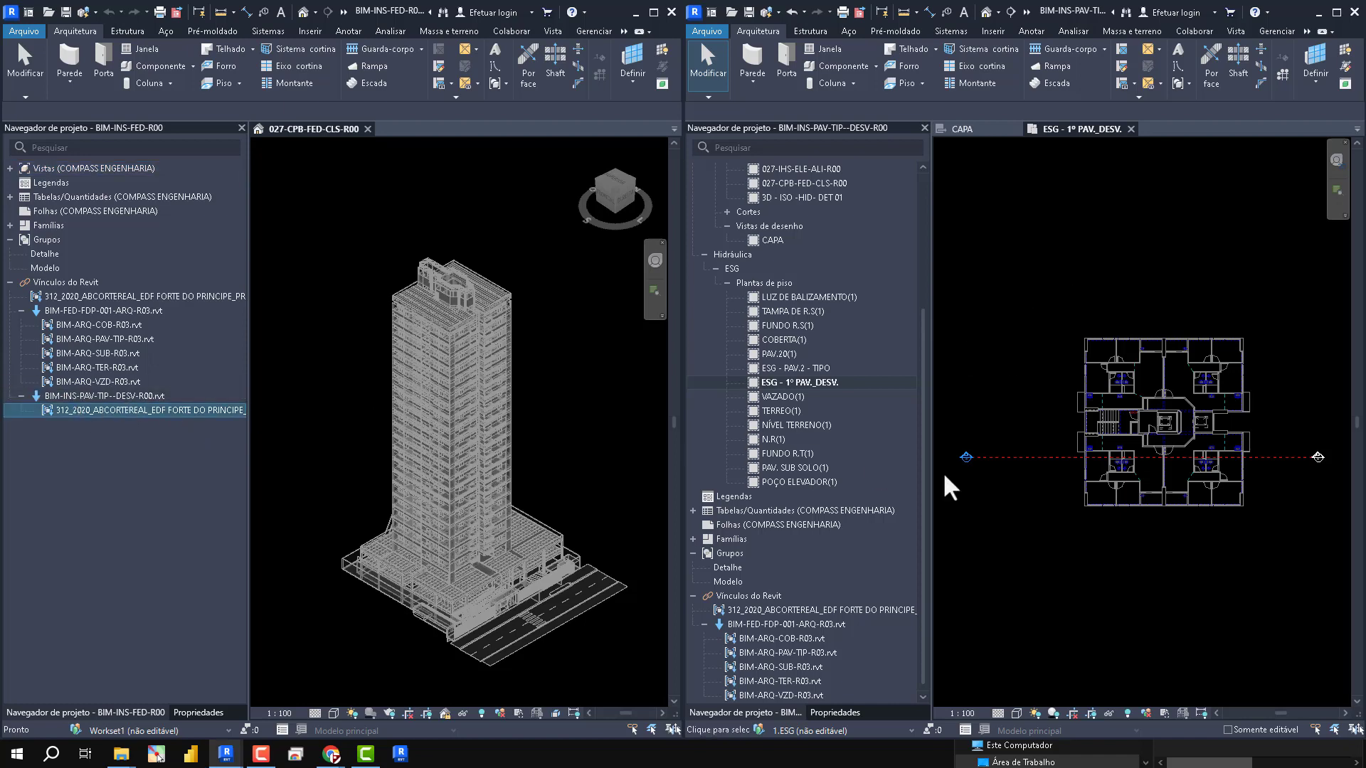
scroll(796, 663, down, 1)
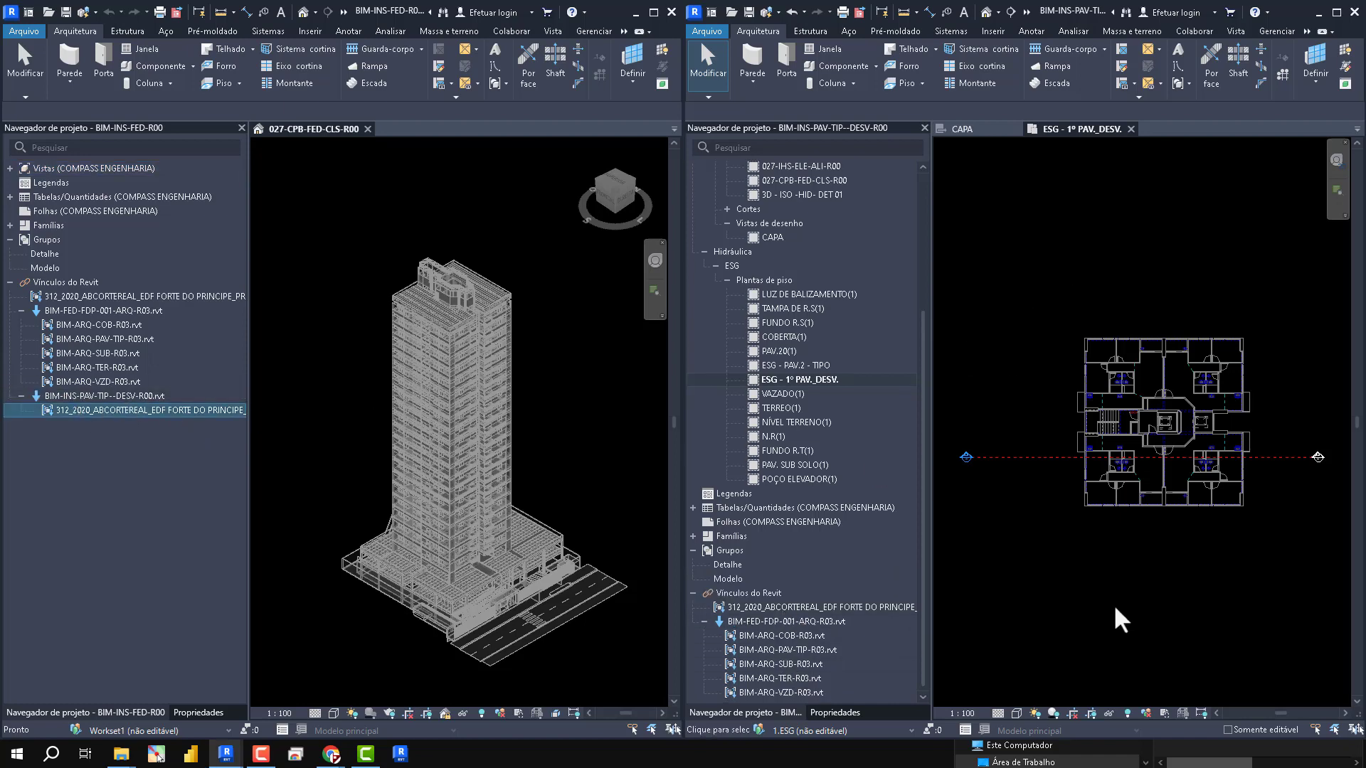
key(g)
key(v)
drag(720, 145, 922, 123)
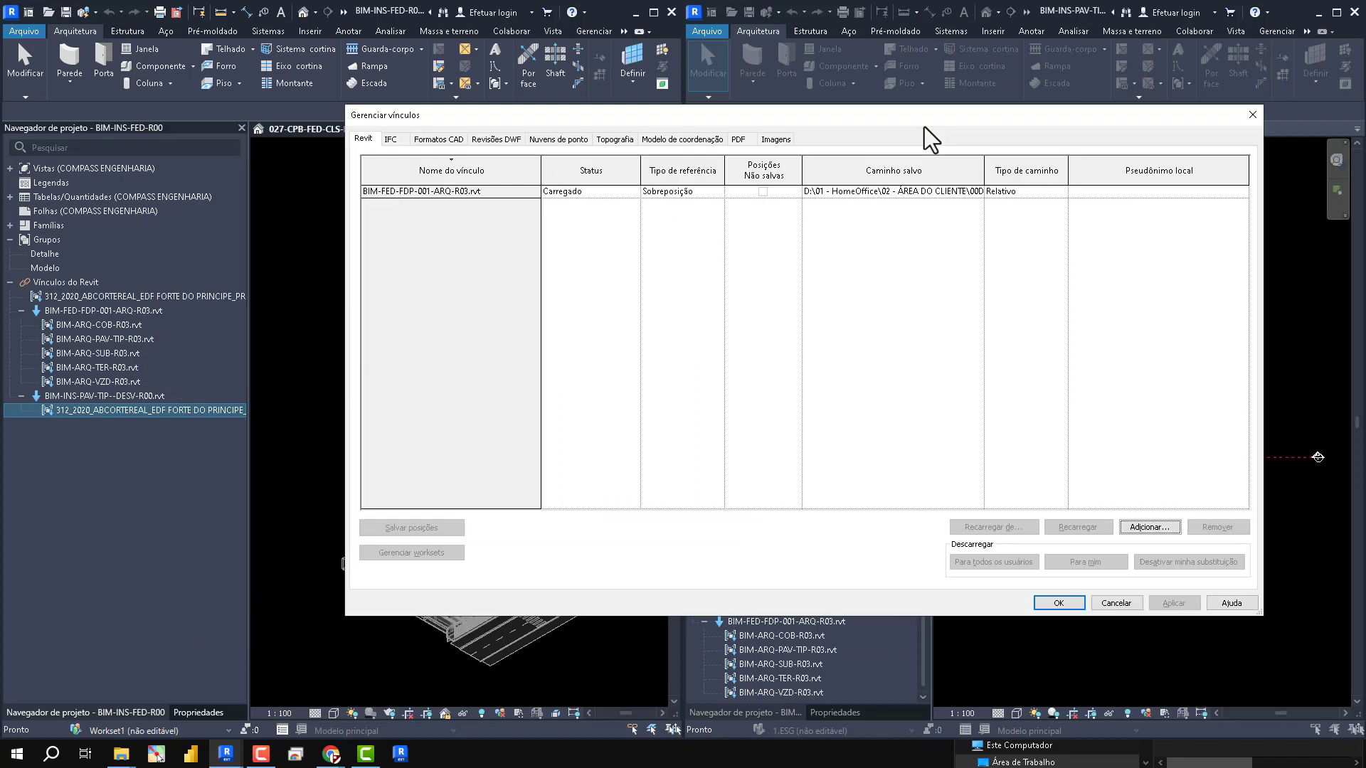
click(708, 192)
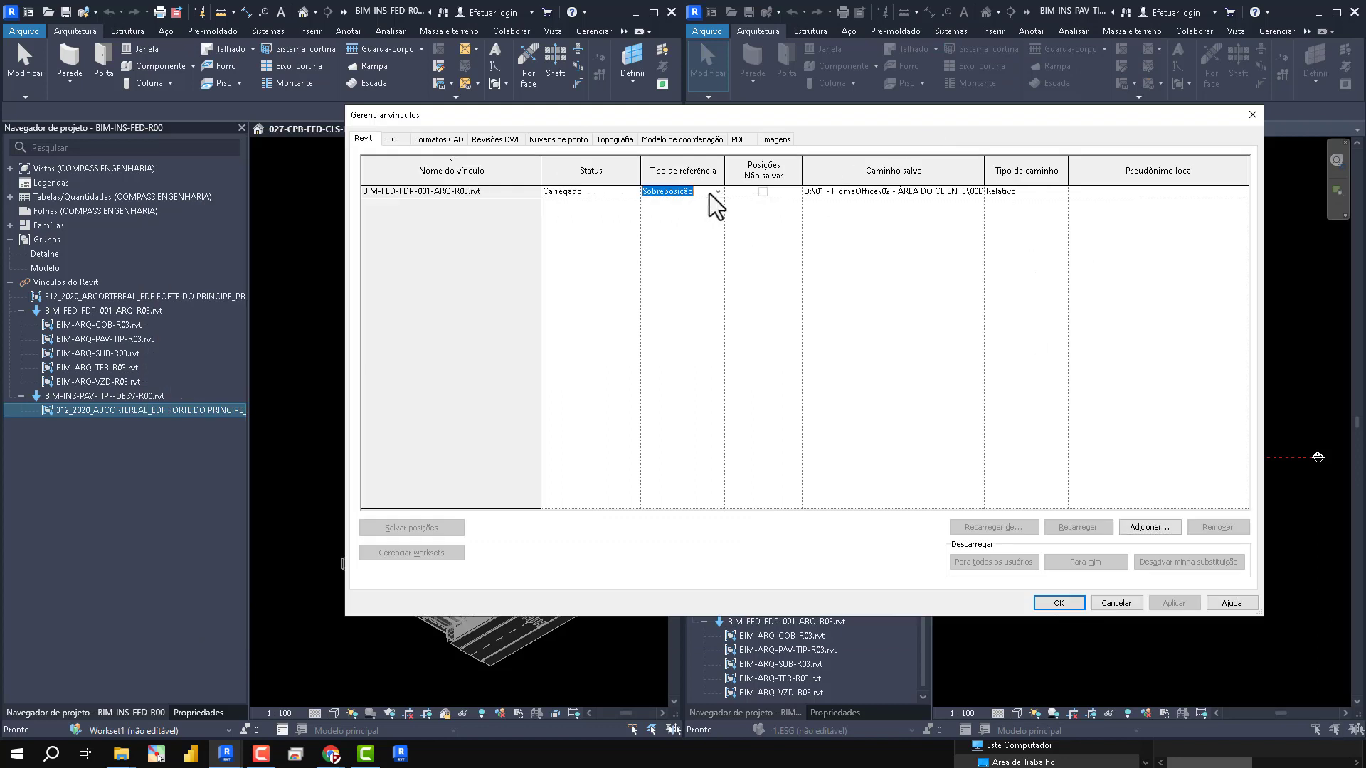
click(393, 140)
click(696, 193)
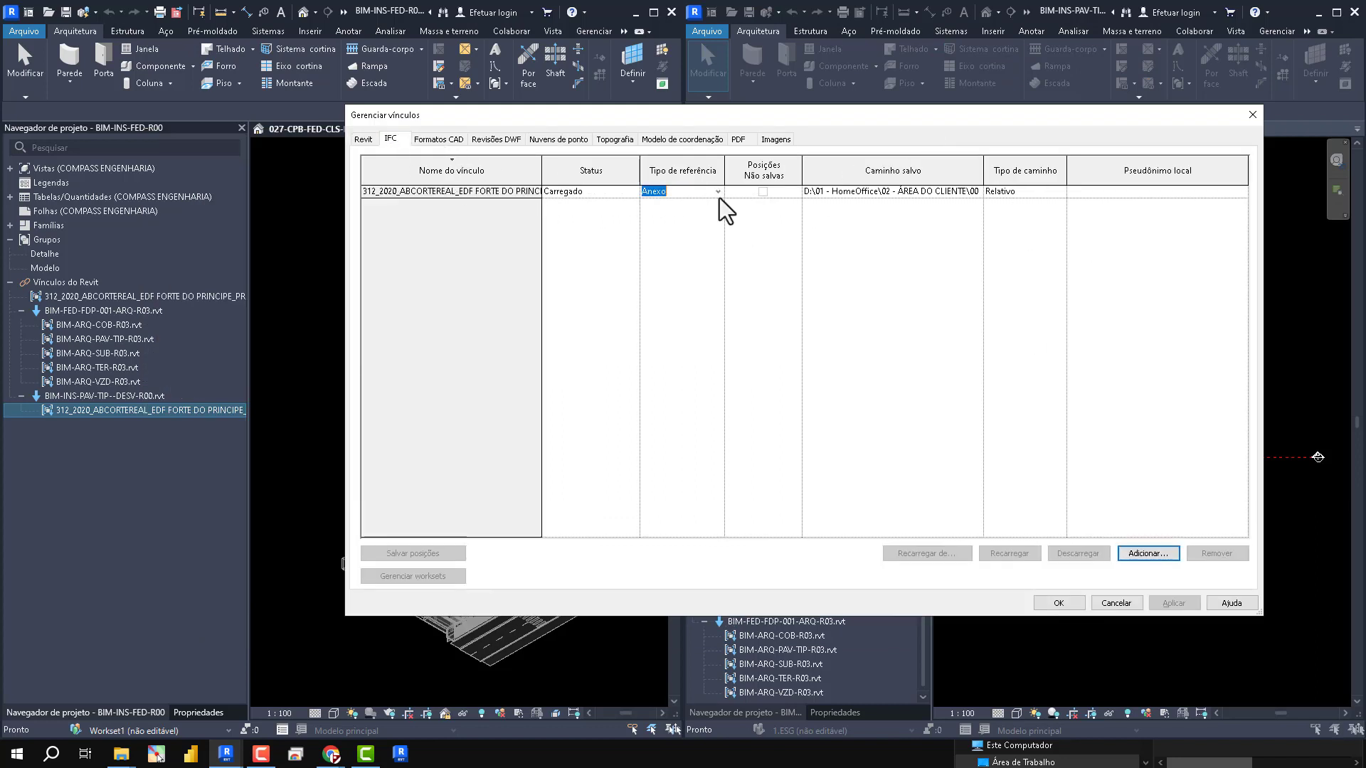
click(715, 192)
click(683, 214)
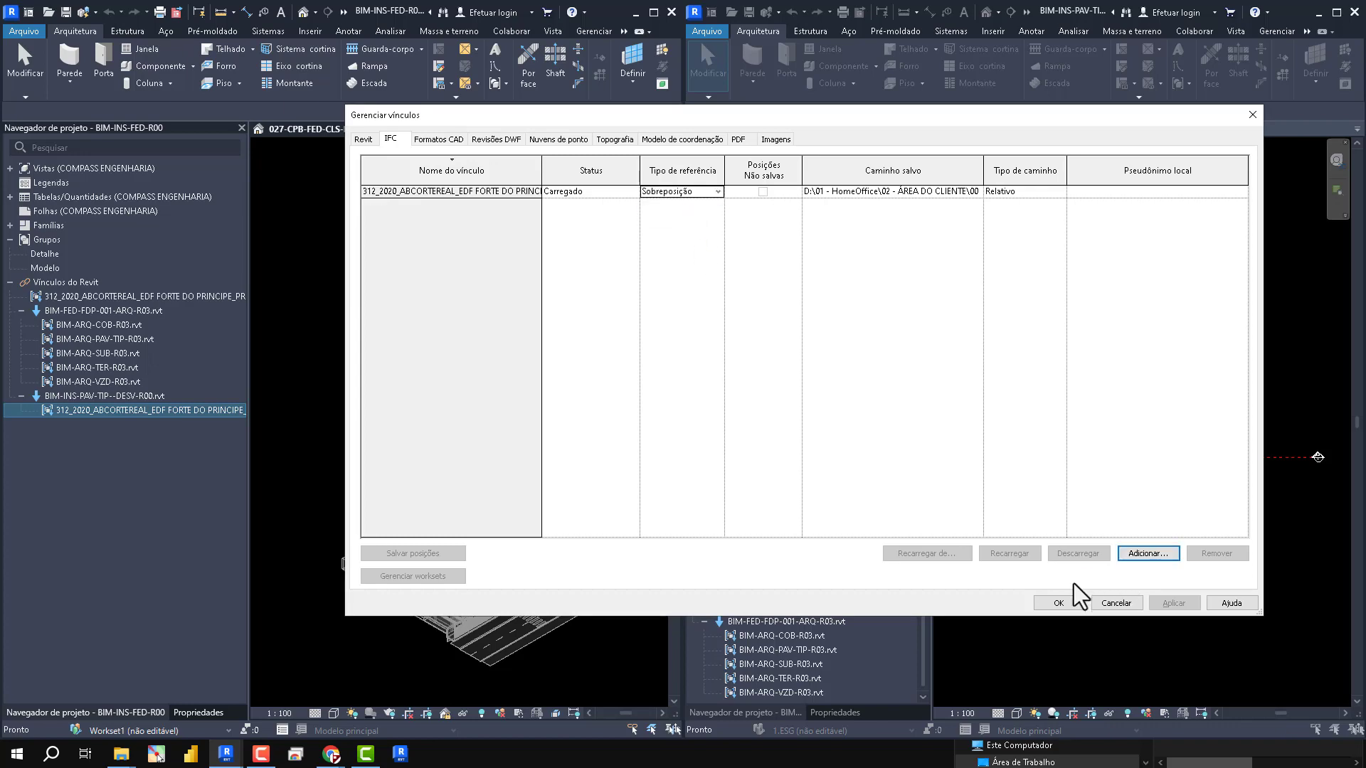
click(1067, 603)
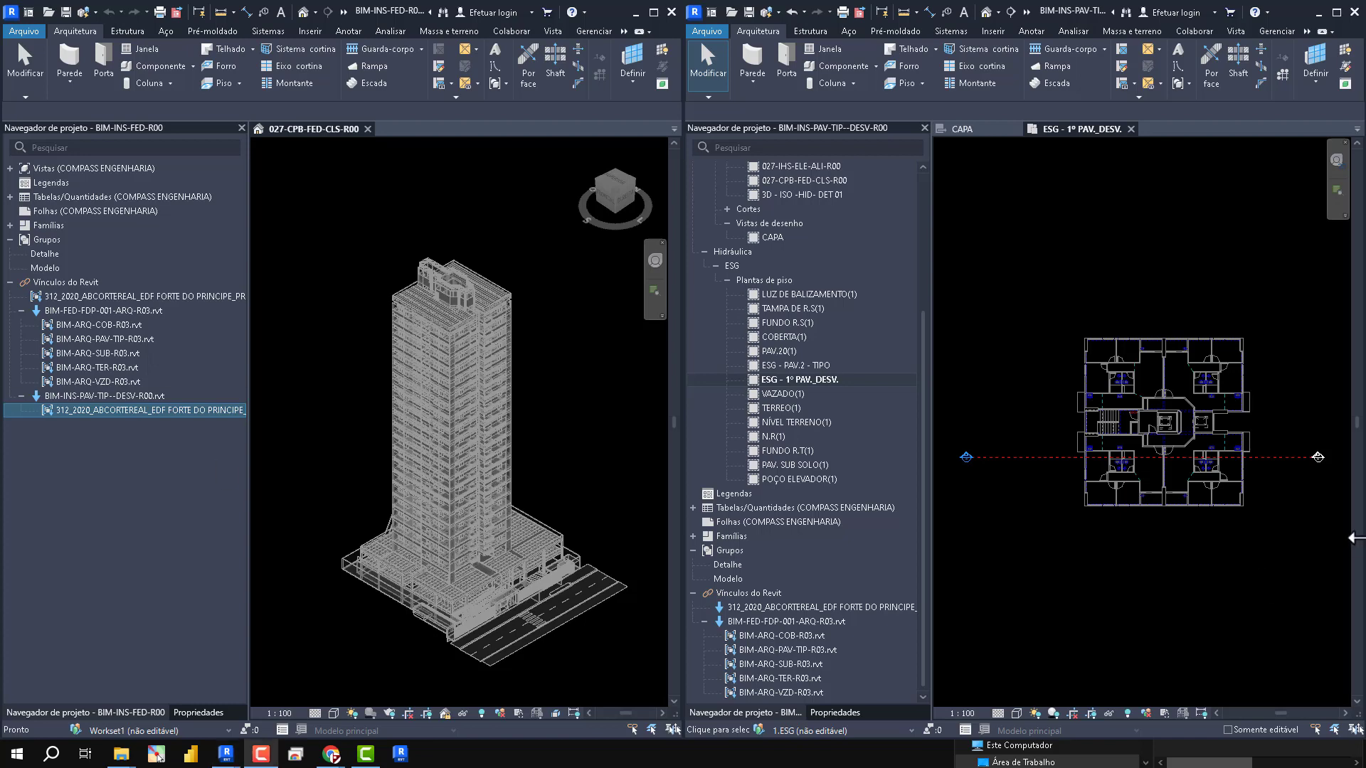
- Start the Pipe tool at the bathrooms of the ESG - 1º PAV._DESV. plan and review the new pipe's properties
scroll(1173, 510, up, 10)
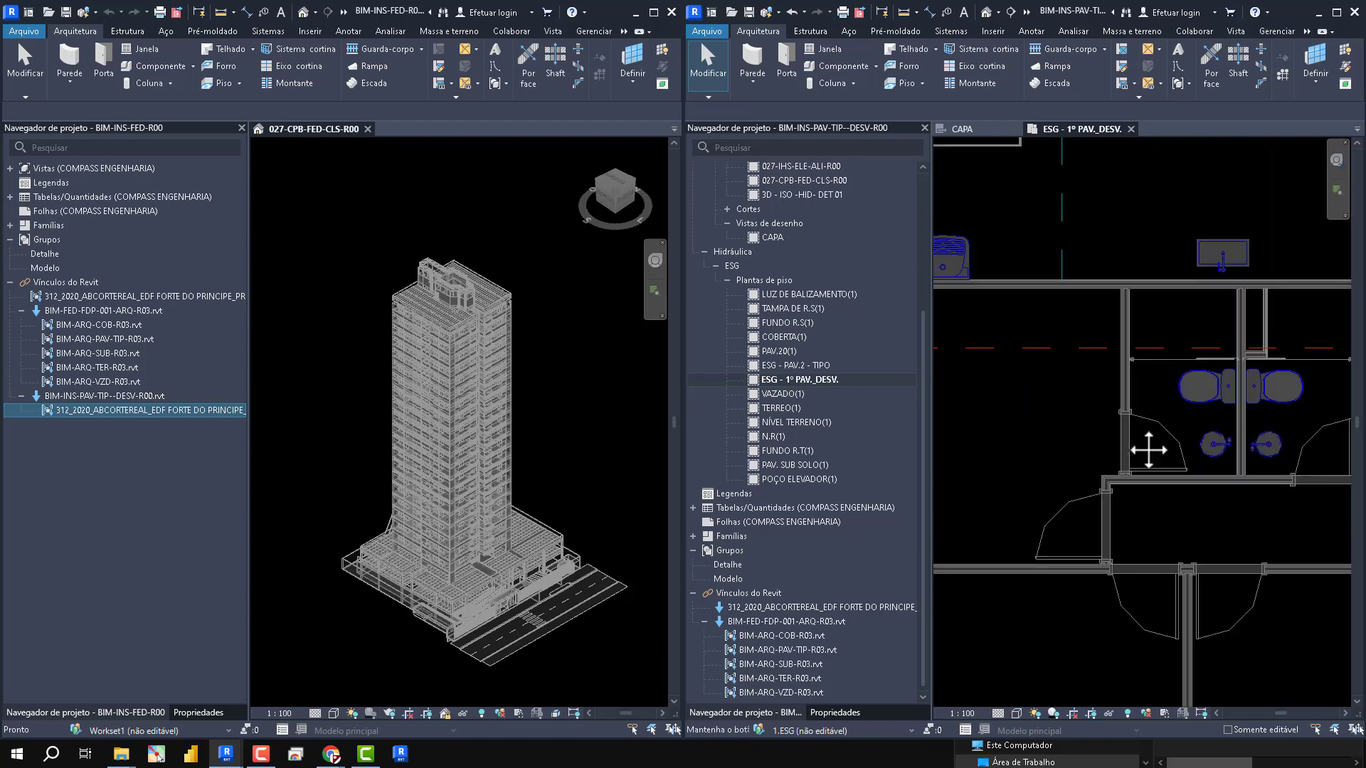
middle_drag(1148, 450, 1116, 451)
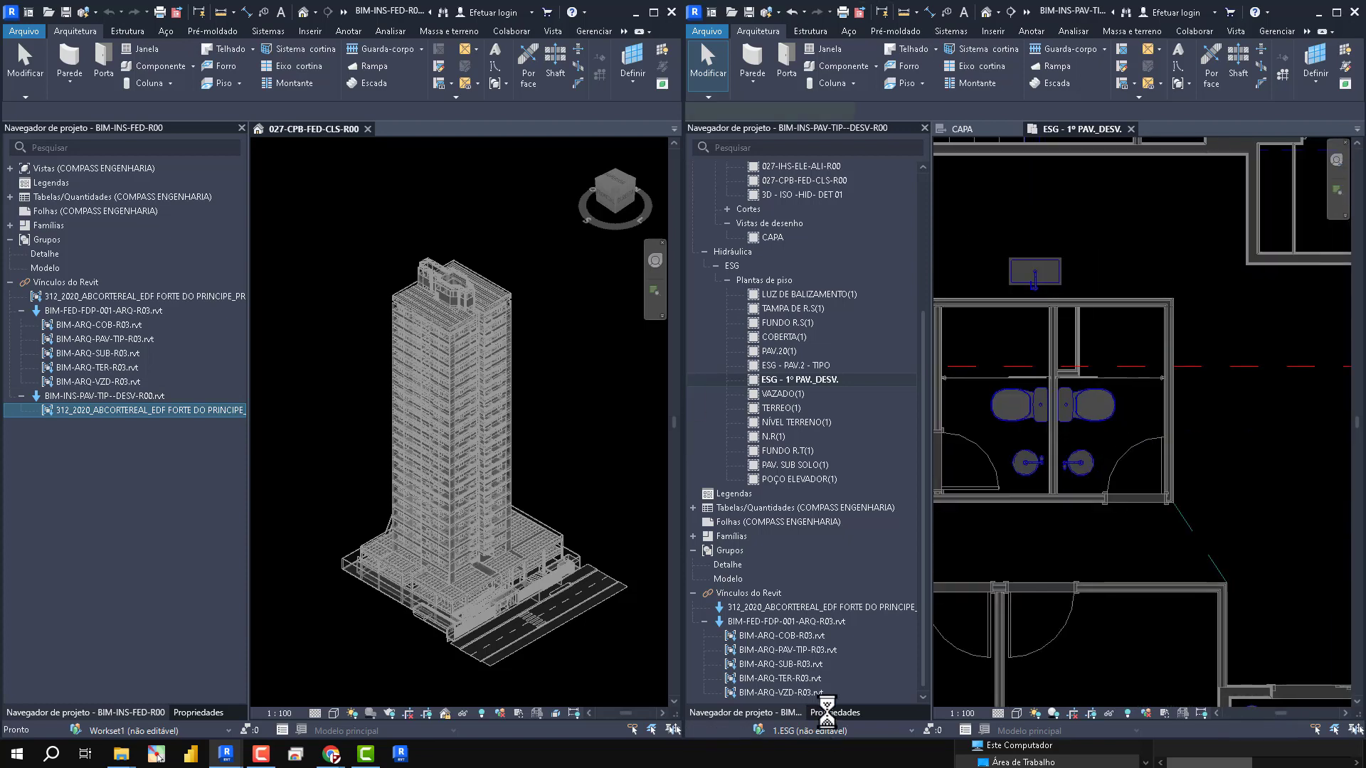
key(p)
key(i)
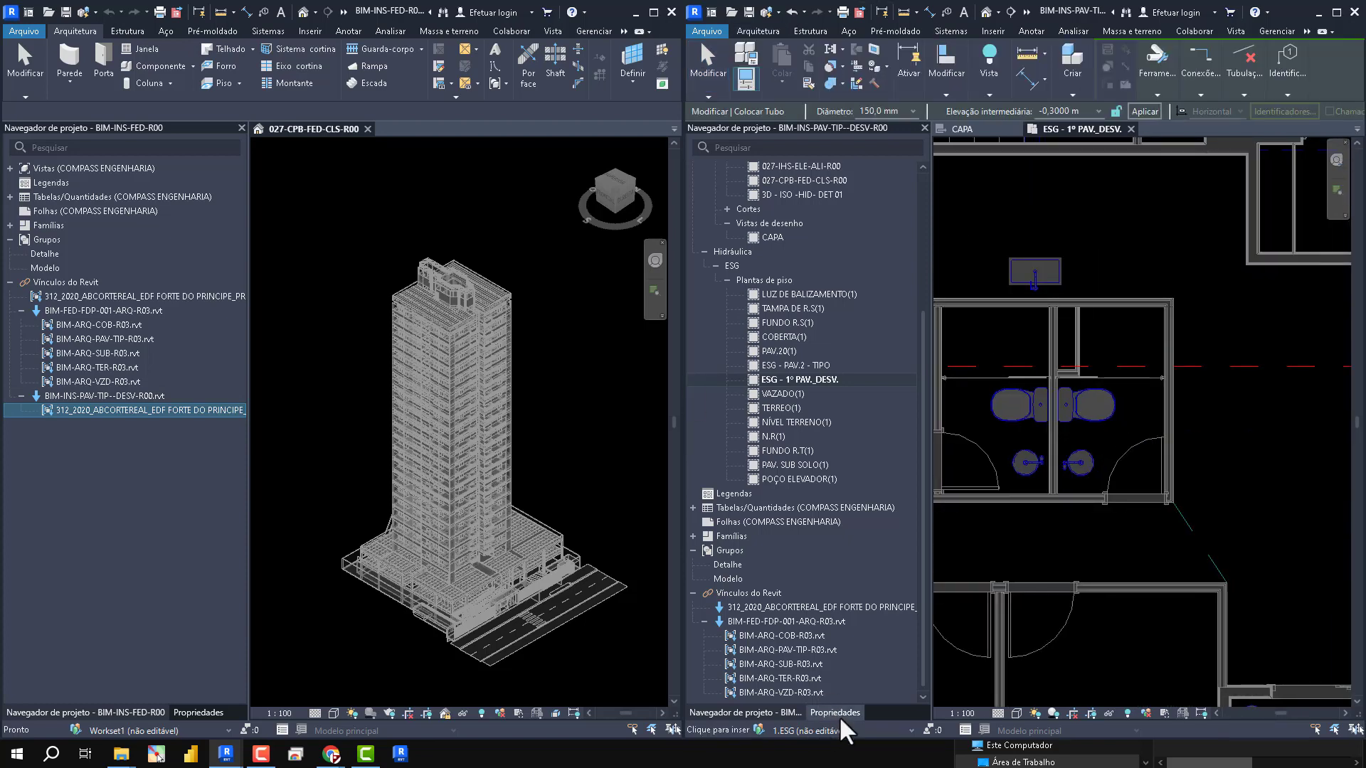
click(839, 713)
scroll(817, 598, down, 8)
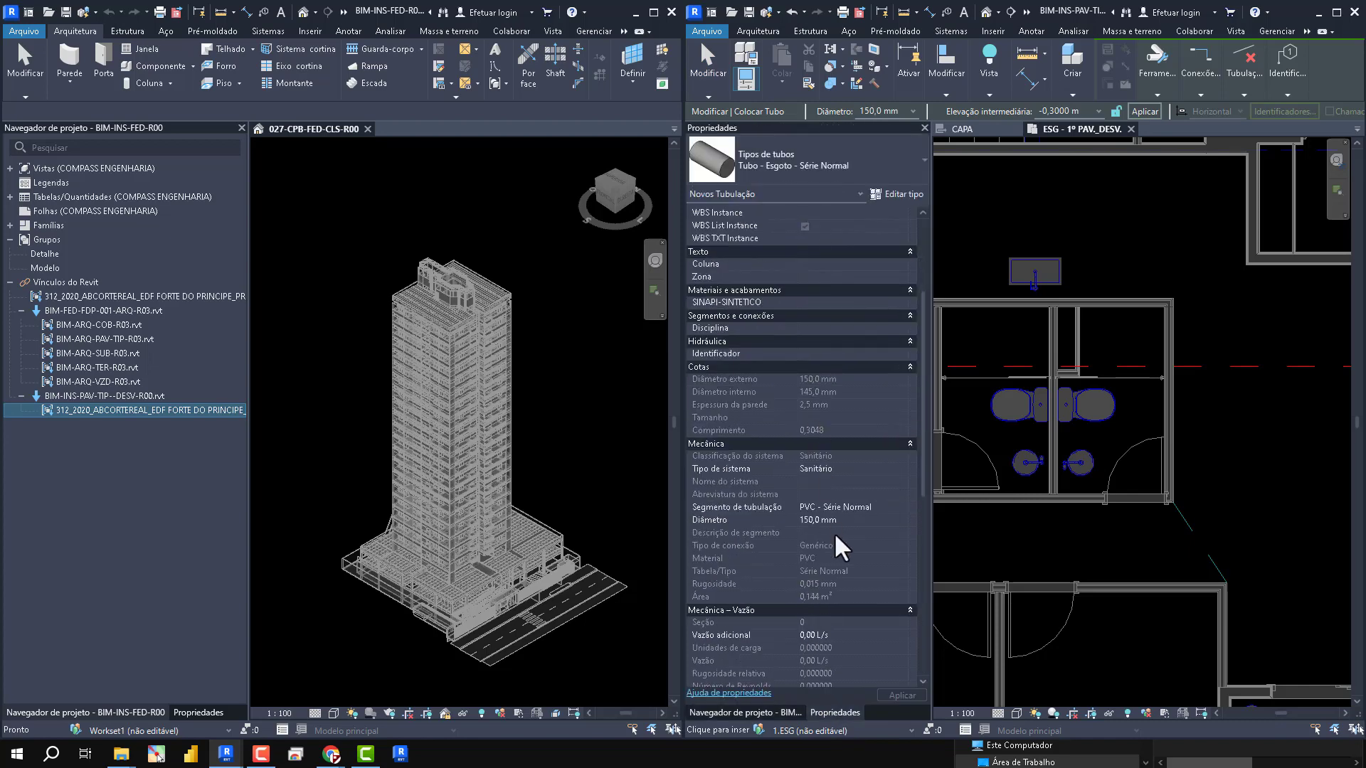
scroll(853, 498, down, 9)
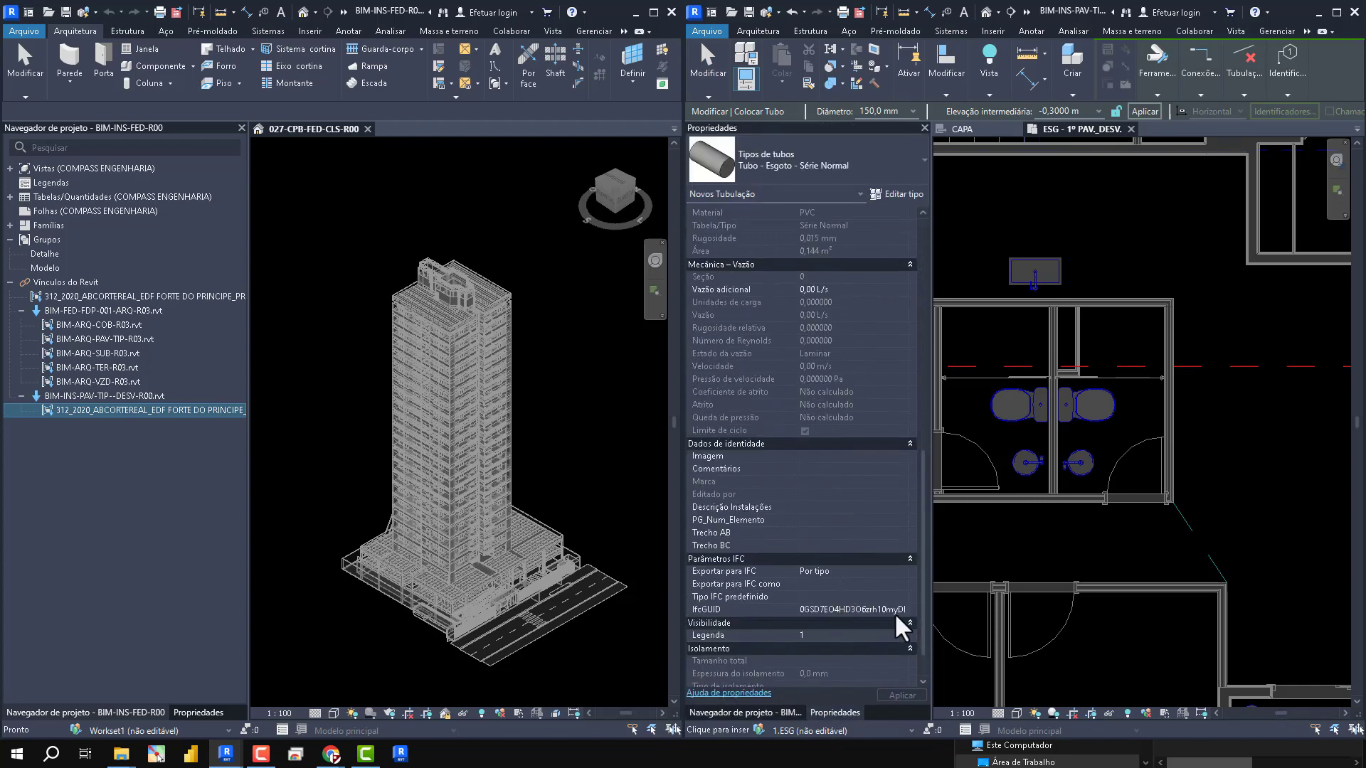
scroll(1096, 369, up, 5)
scroll(1096, 369, down, 4)
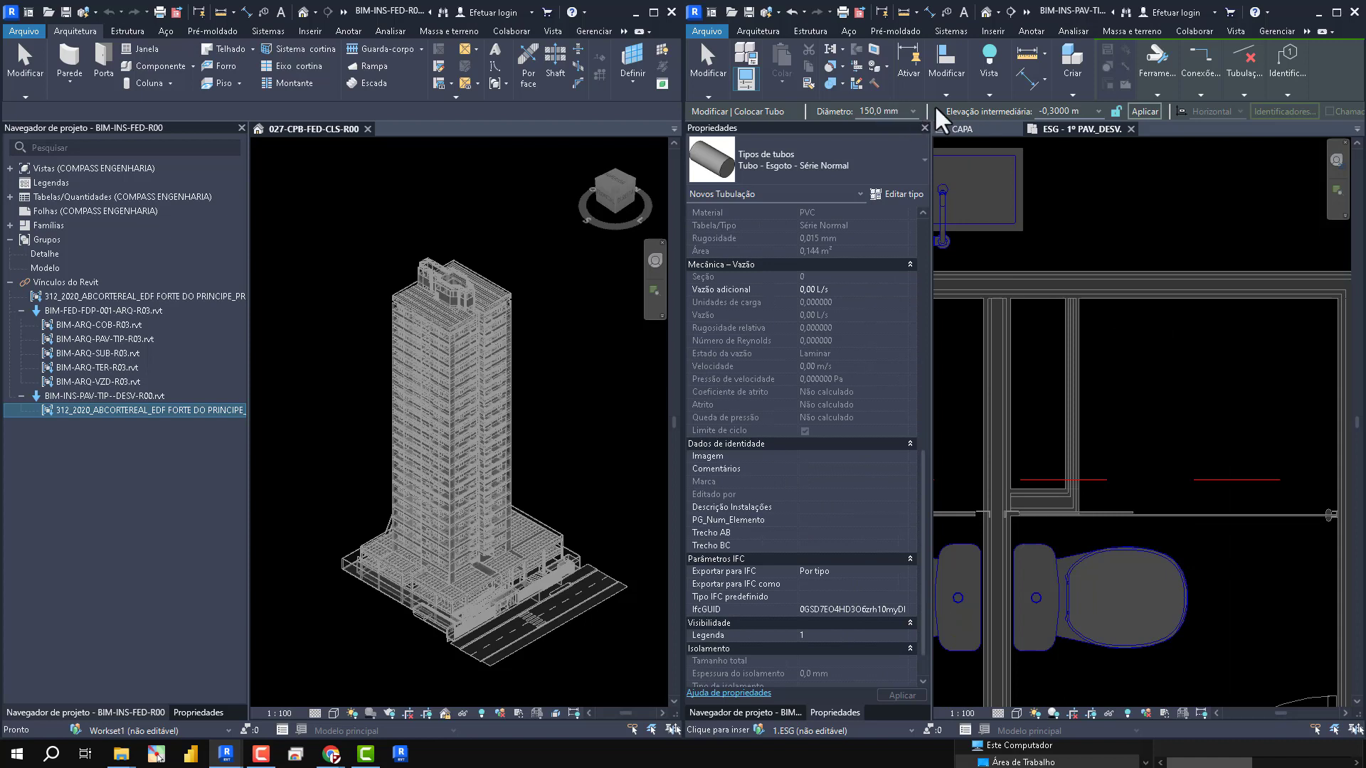
- Set the new sewer pipe's diameter to 100 mm and its slope option to Inclinação abaixo
click(909, 114)
click(891, 160)
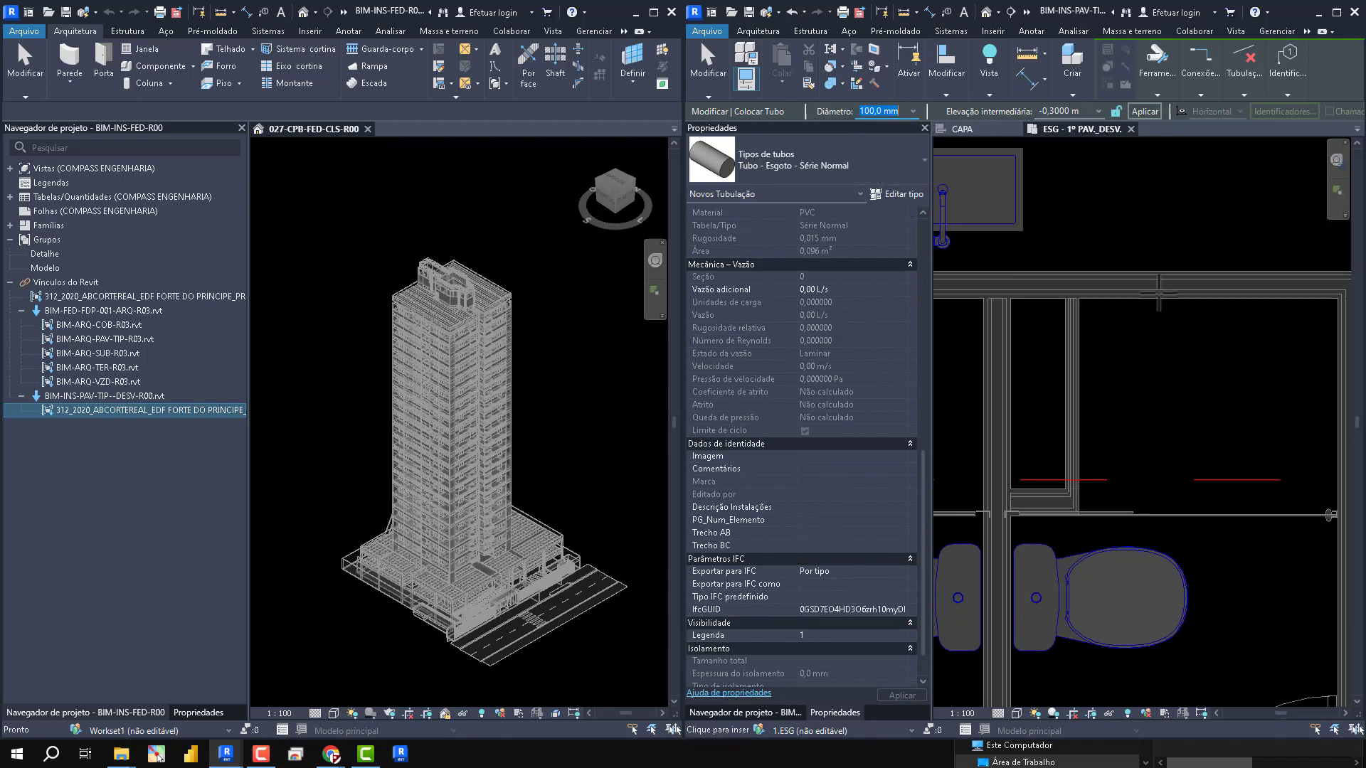
click(1244, 95)
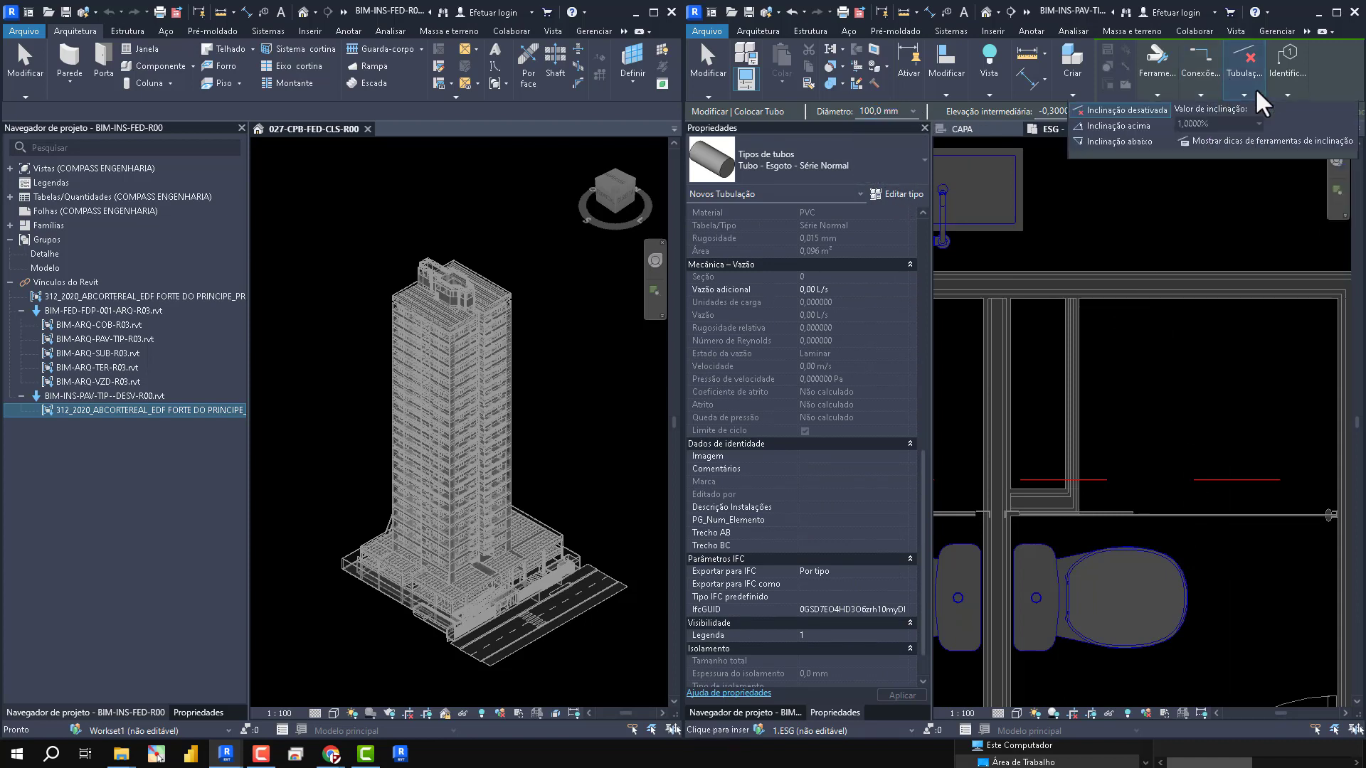
click(1117, 142)
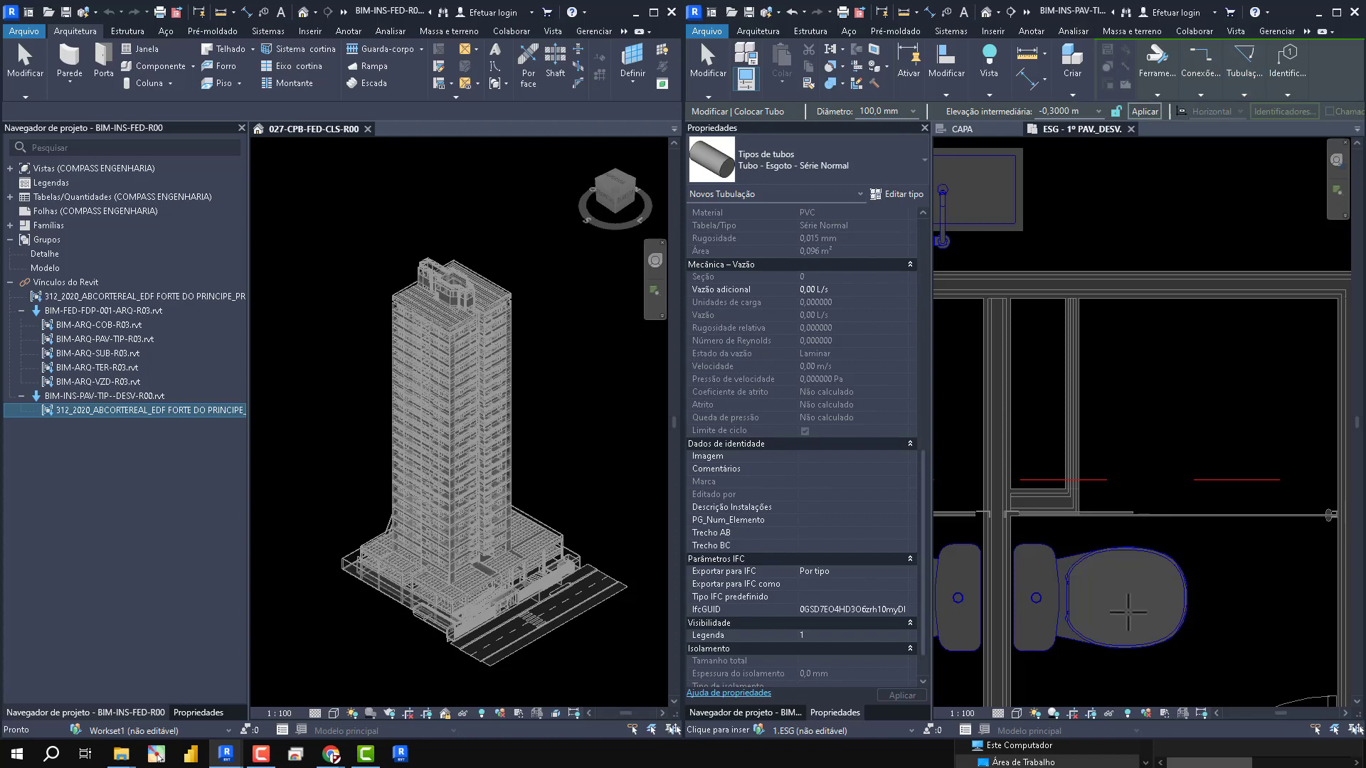
- Draw a sewer pipe from in front of the right toilet, continuing diagonally and then horizontally into the shaft
click(1215, 596)
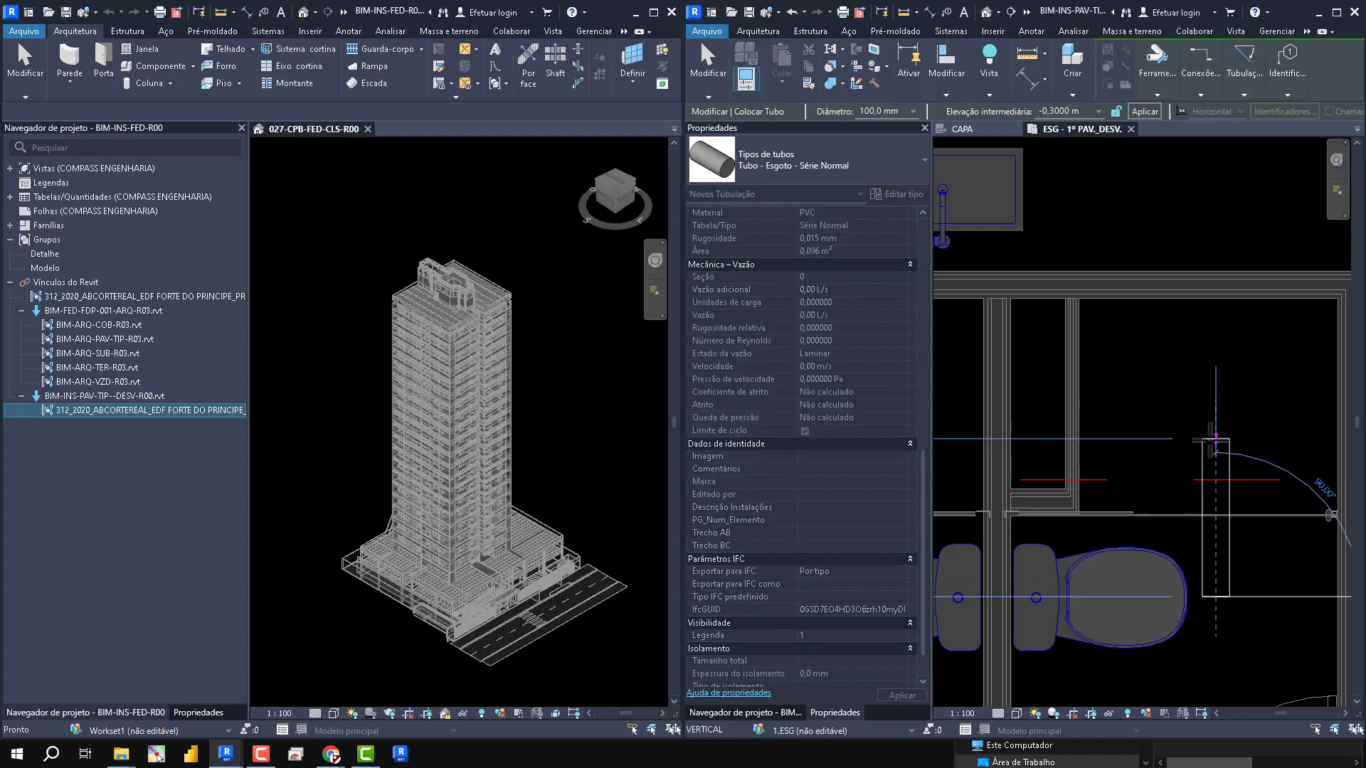
click(1161, 420)
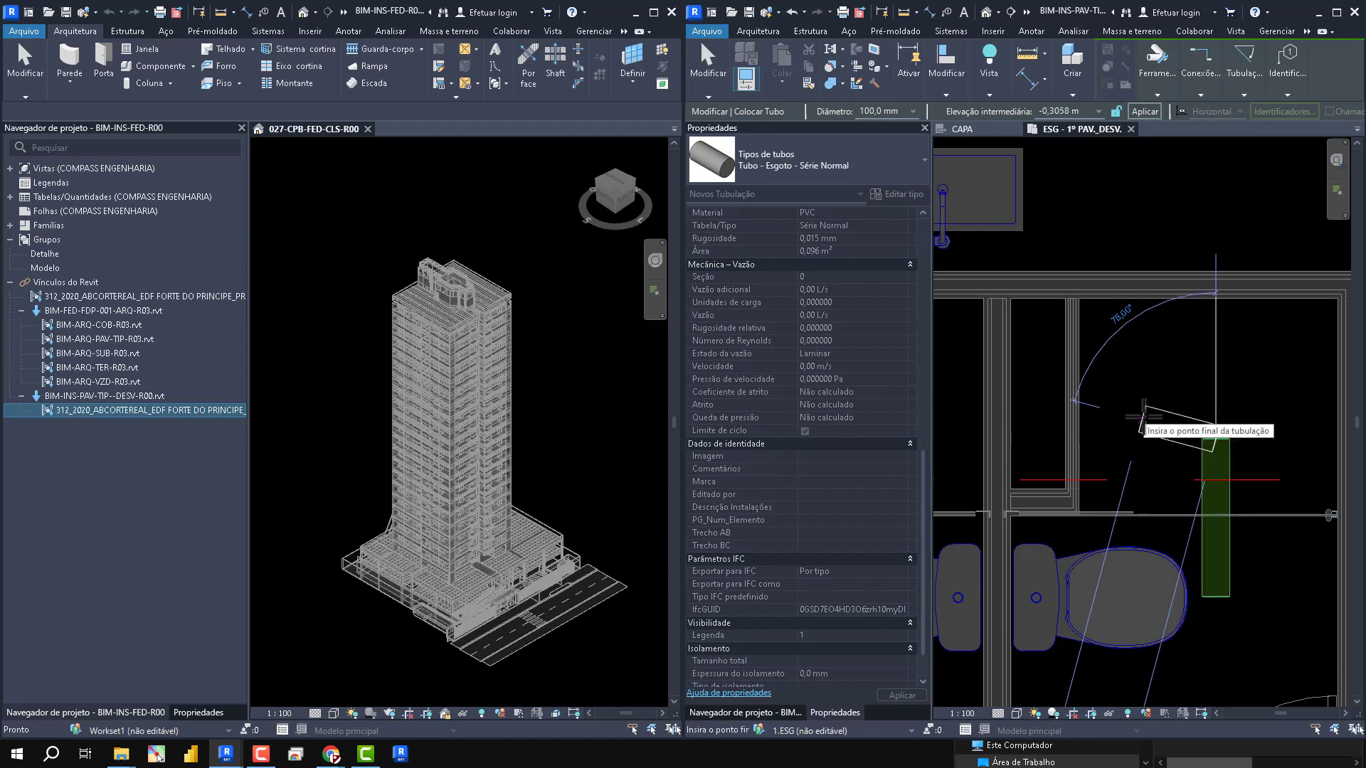
click(1146, 371)
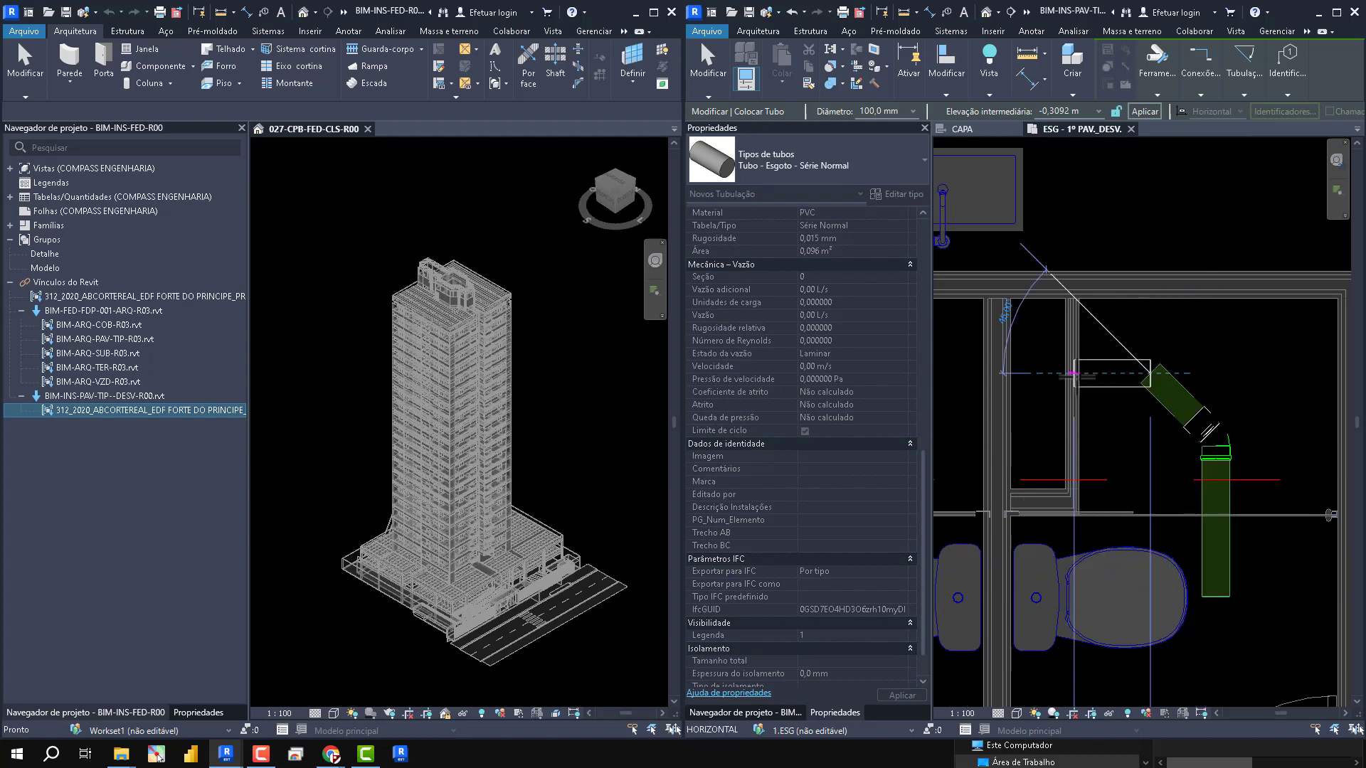
click(1036, 373)
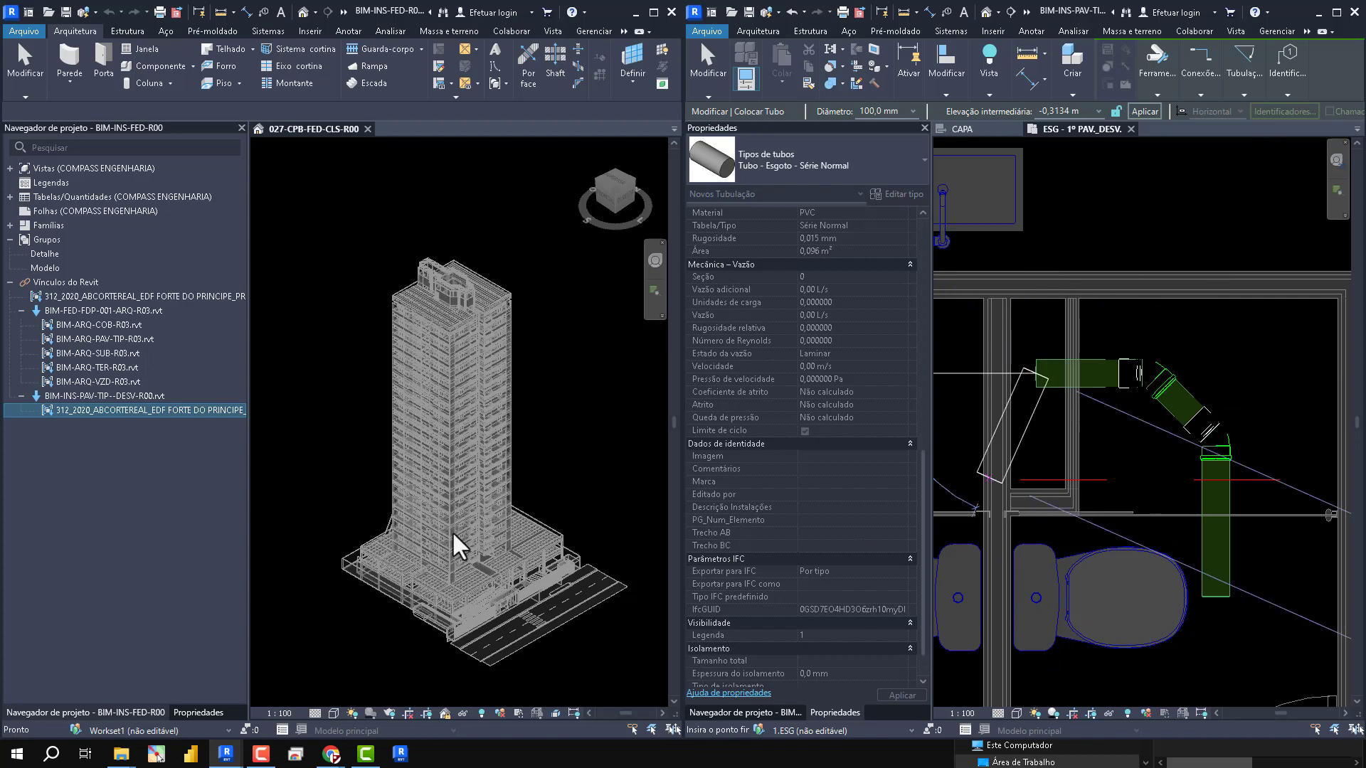
- Add a vertical riser at the pipe's shaft end with an intermediate elevation of 3 m and end the Pipe command
click(1087, 108)
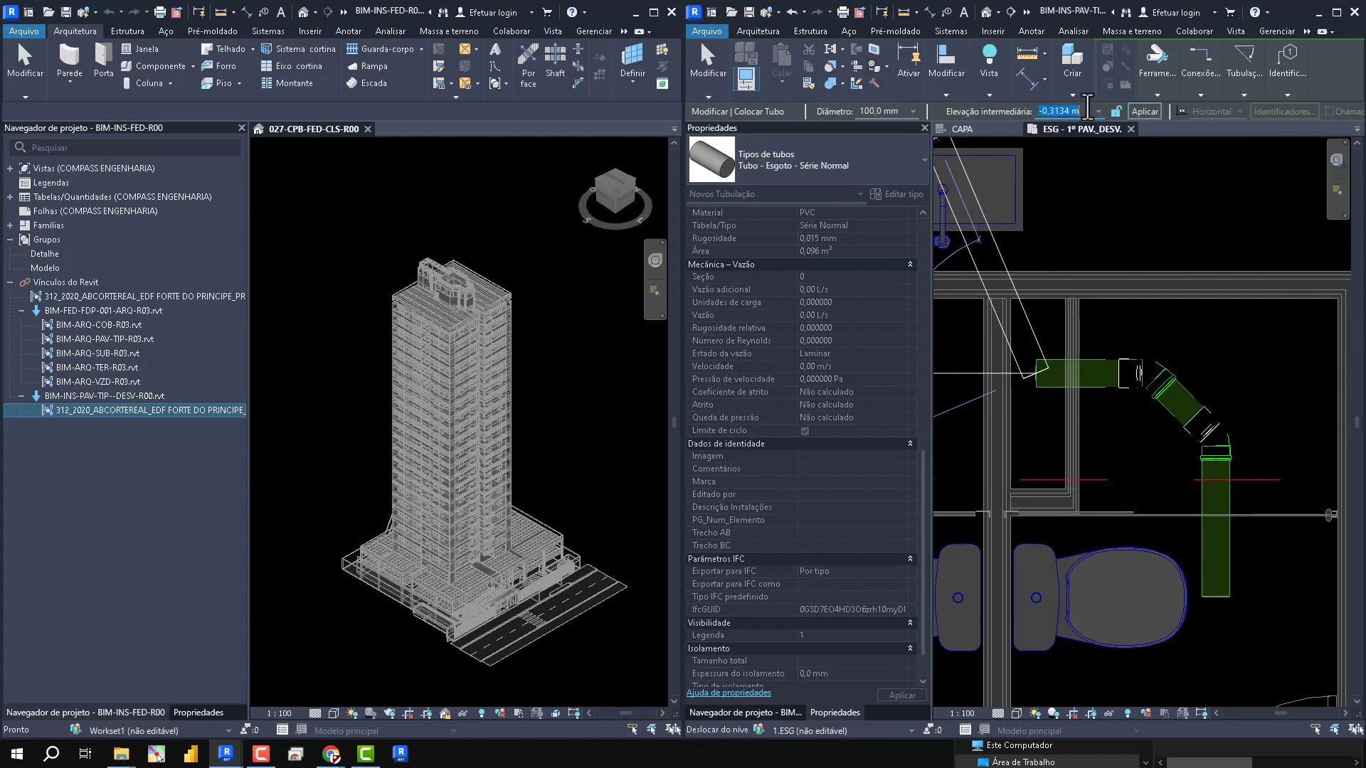
click(1144, 111)
key(Escape)
key(Escape)
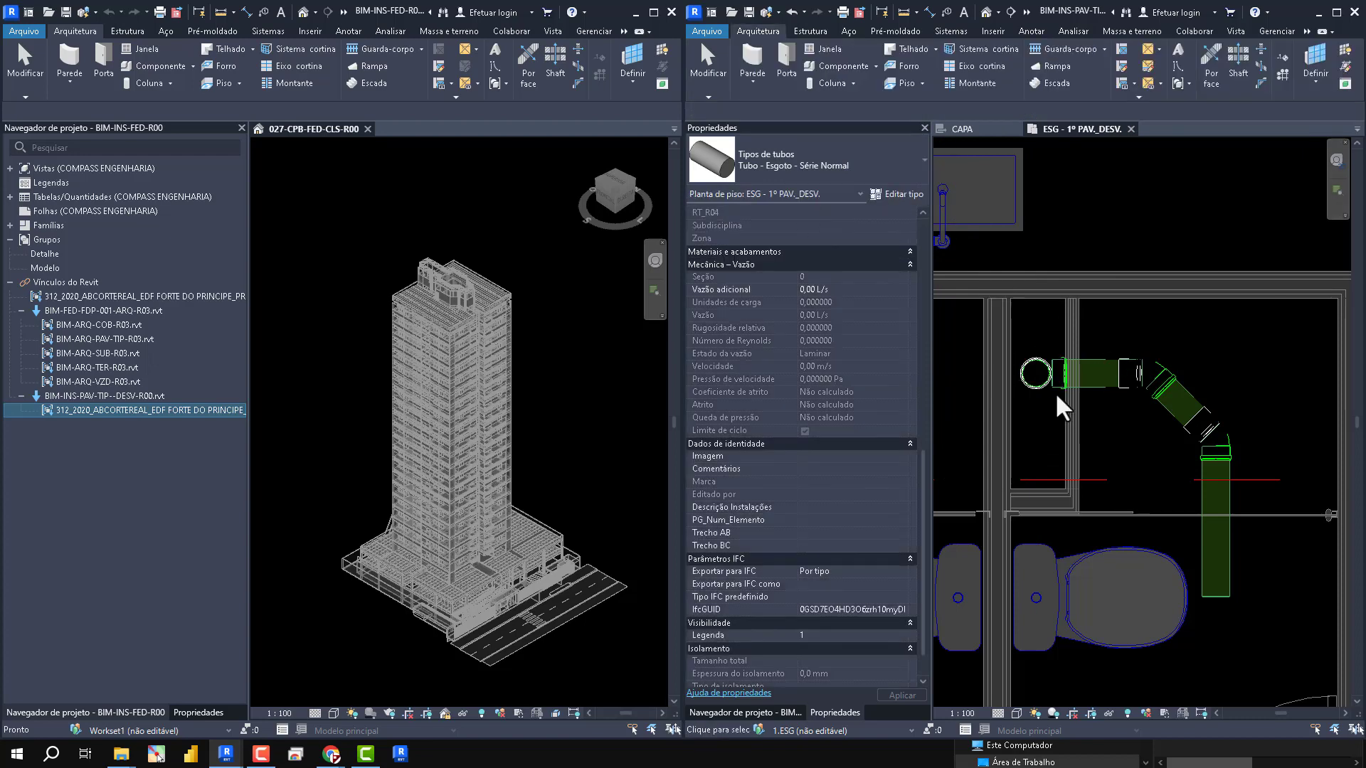
- Copy the vertical sewer riser straight up in plan to a second position near the shaft's upper wall
scroll(1057, 406, up, 4)
scroll(1112, 482, down, 1)
click(1145, 362)
drag(1145, 362, 1140, 295)
click(1124, 375)
click(1018, 329)
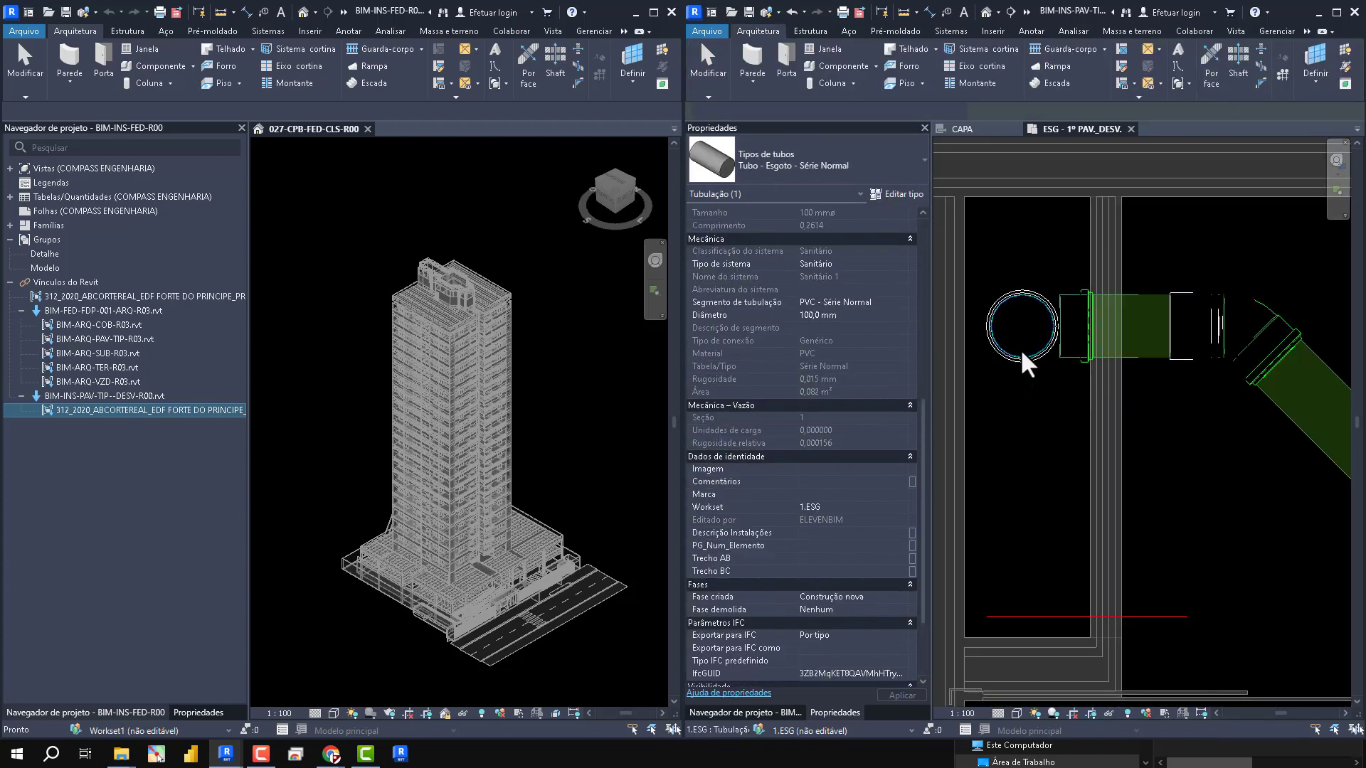
key(m)
key(v)
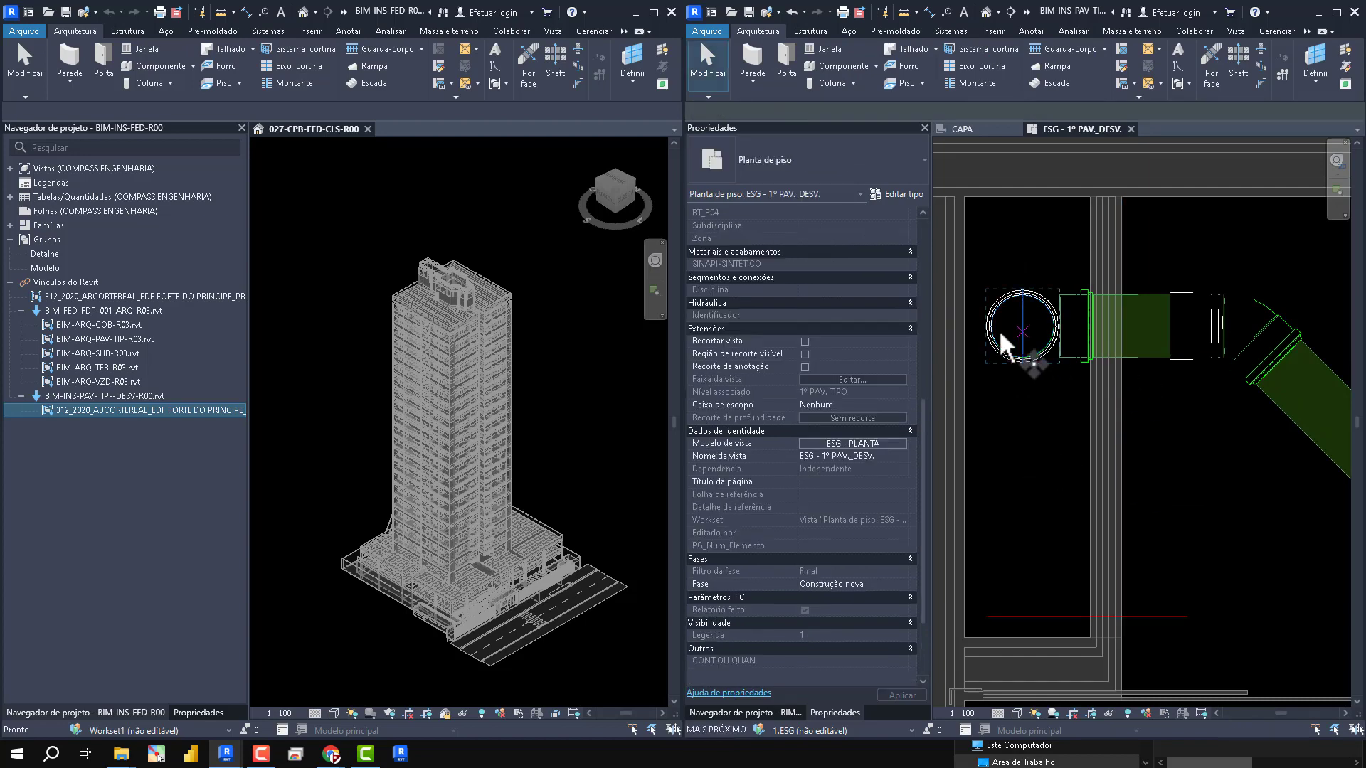
click(1022, 326)
click(1023, 238)
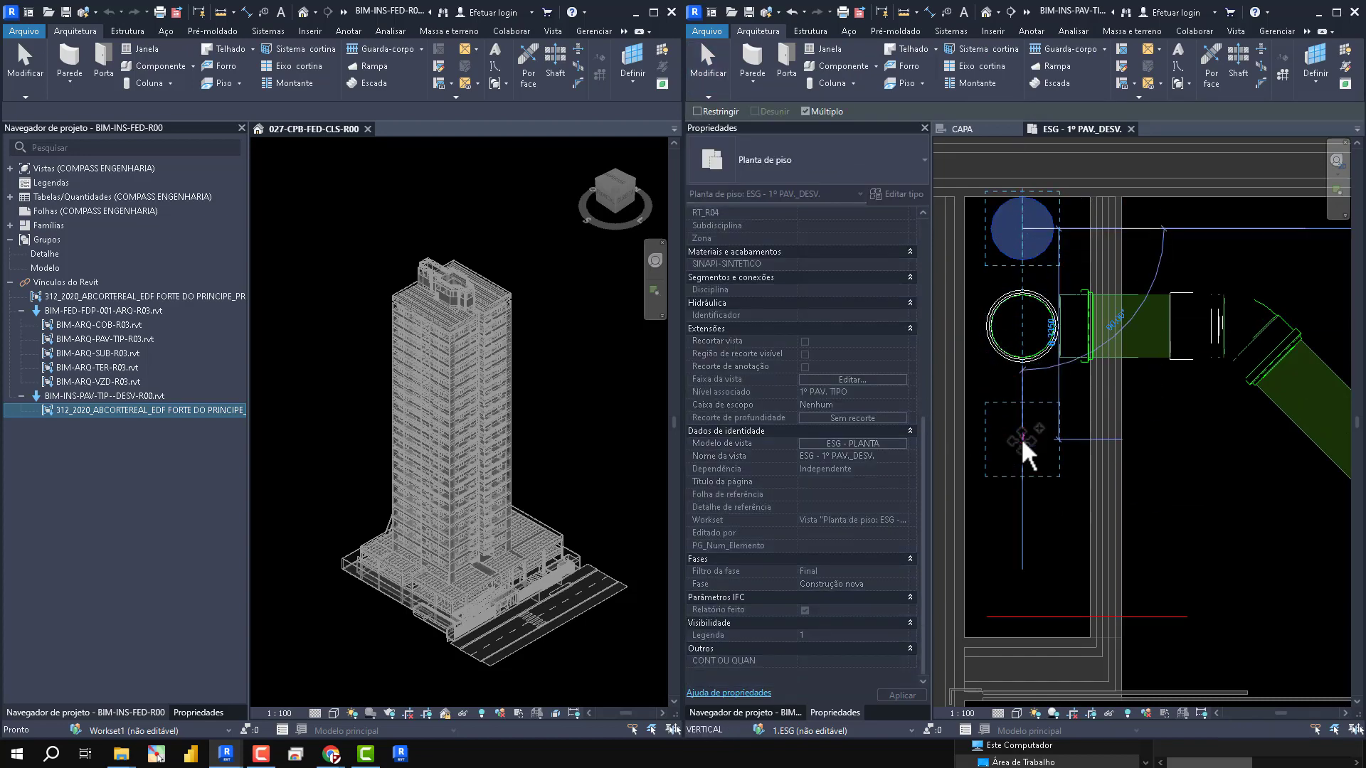
key(Escape)
key(Escape)
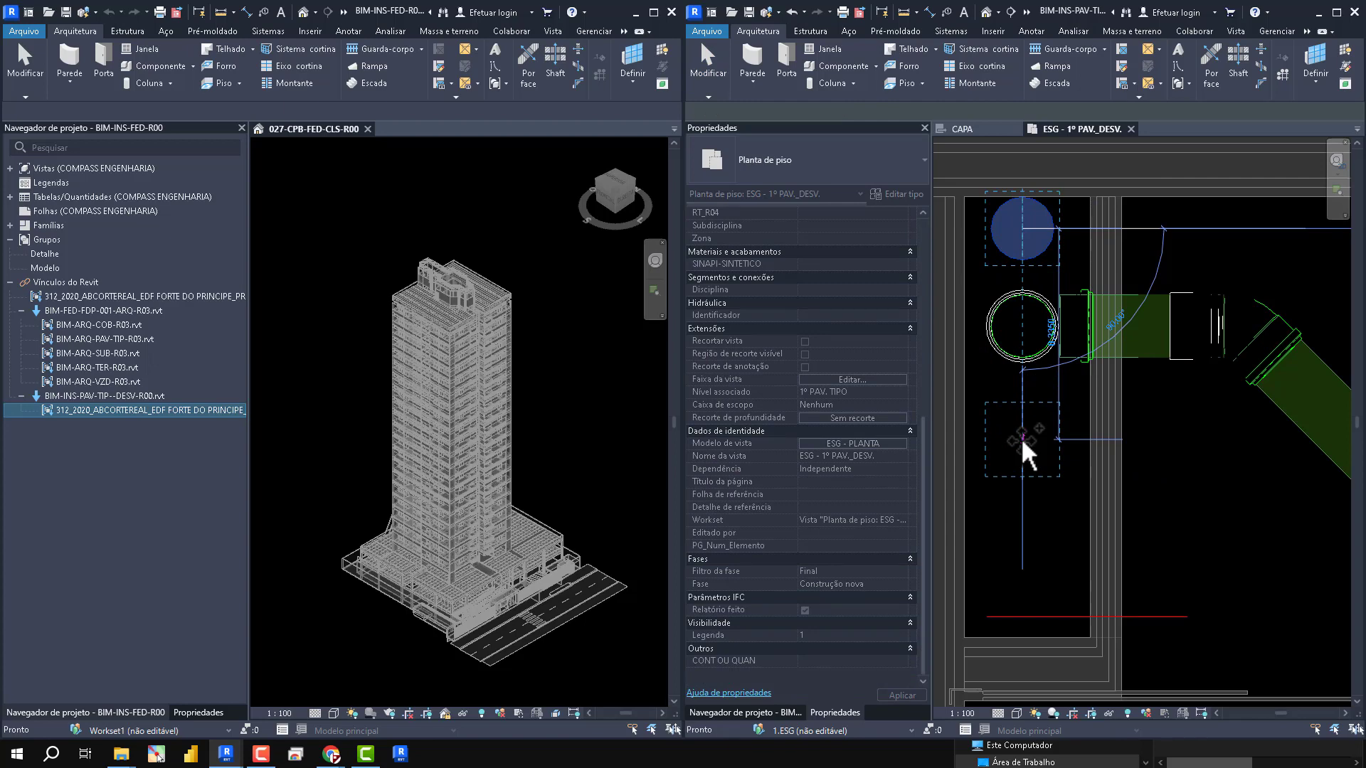
- Move the original riser and its horizontal branch down in plan, away from the copied riser
click(1130, 364)
drag(1132, 370, 1027, 436)
click(1017, 431)
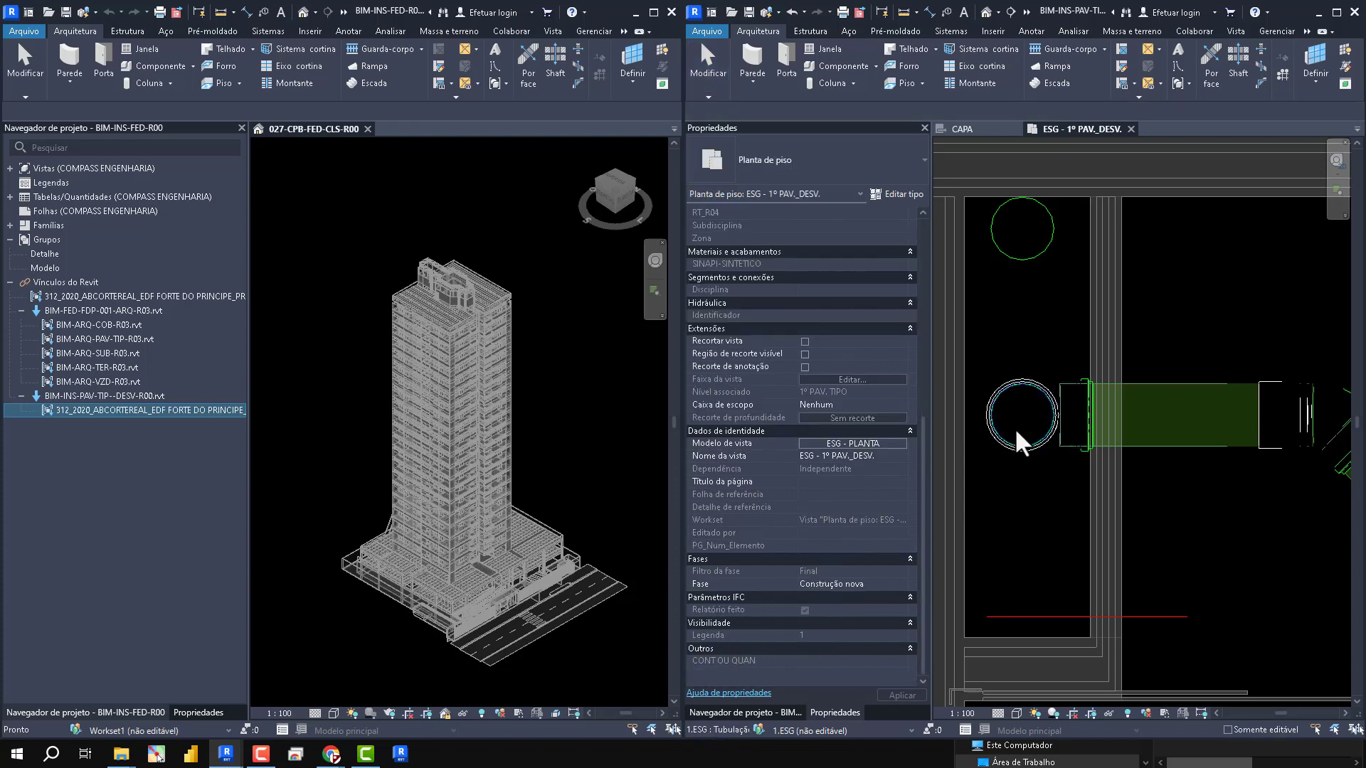
- Copy the sewer riser into the gap between the original riser and the first copy in the shaft
drag(1008, 431, 1023, 324)
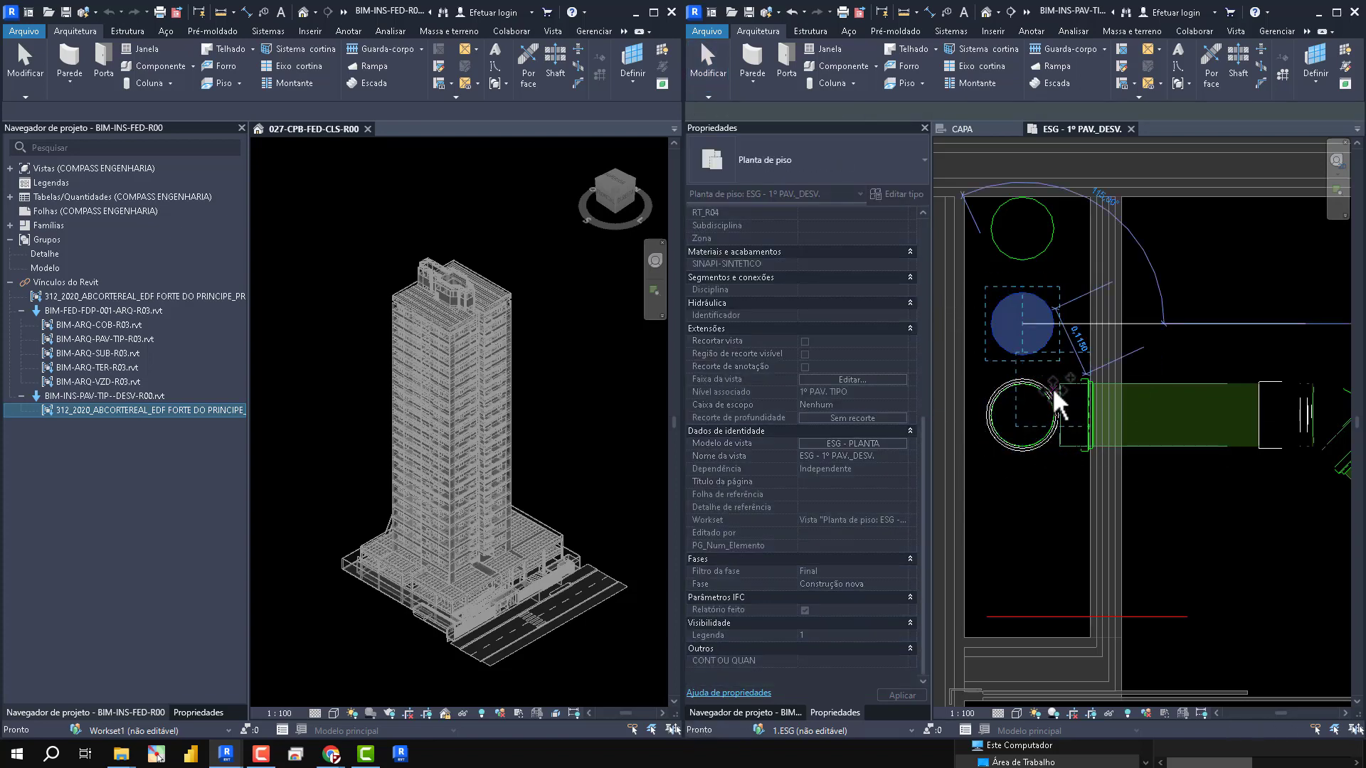
click(1052, 388)
scroll(989, 507, down, 2)
scroll(1017, 414, up, 4)
click(1022, 441)
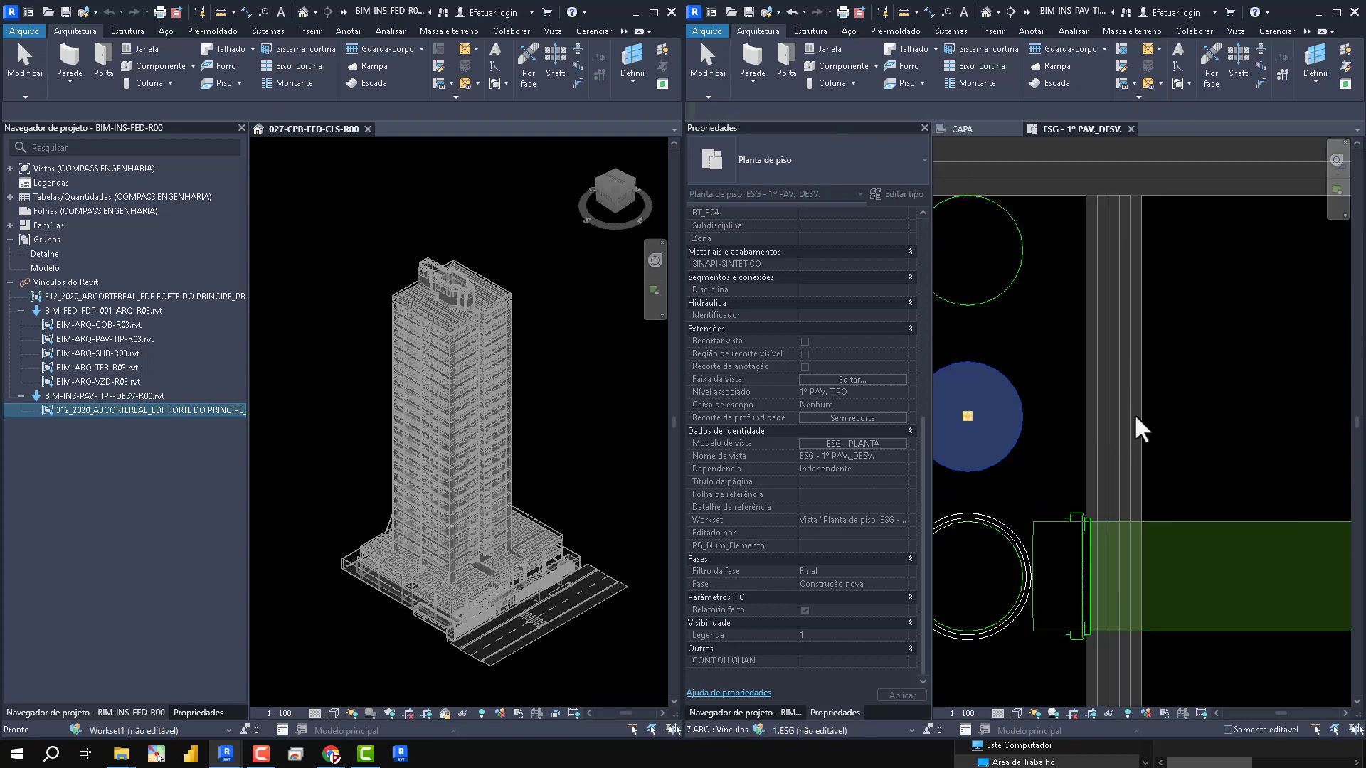
- Change the middle riser's Legenda parameter and set the uppermost riser's workset to 1.IAP
scroll(1140, 427, down, 2)
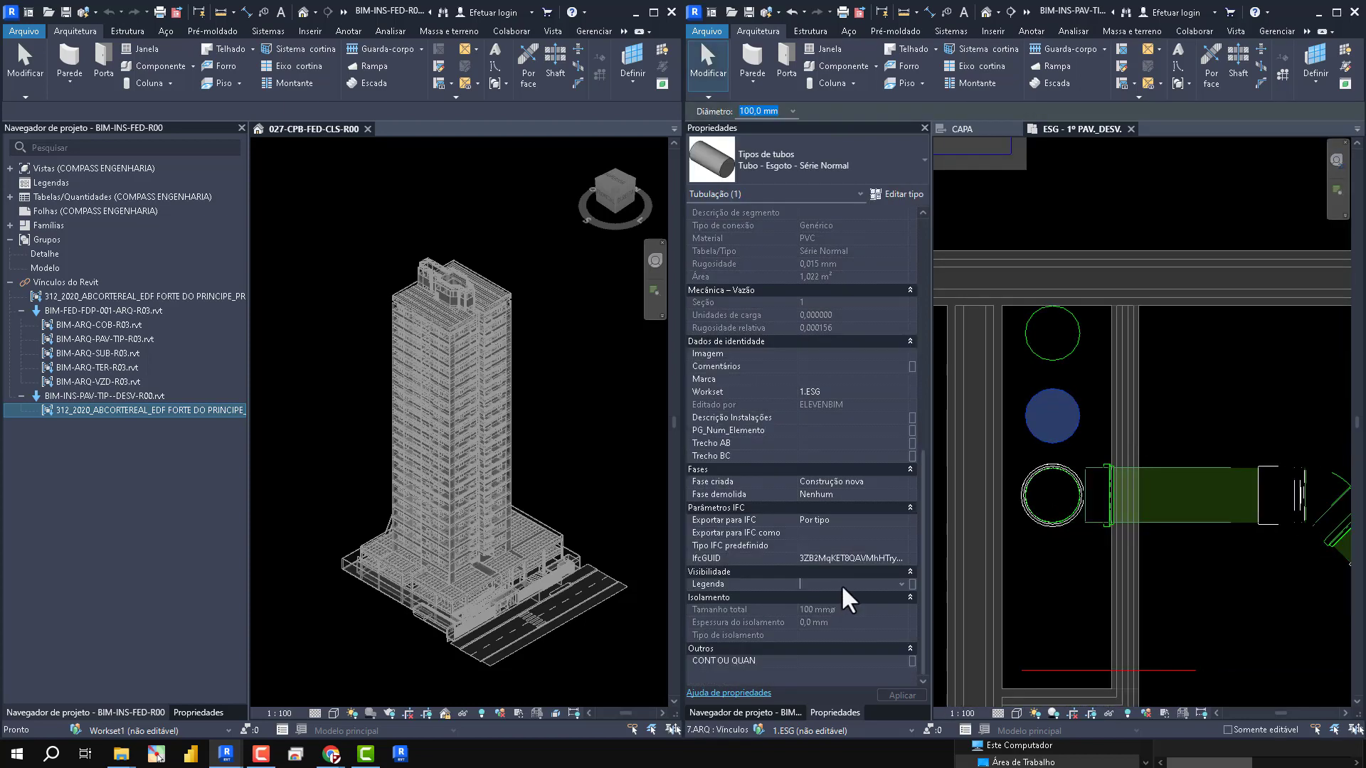
click(1167, 387)
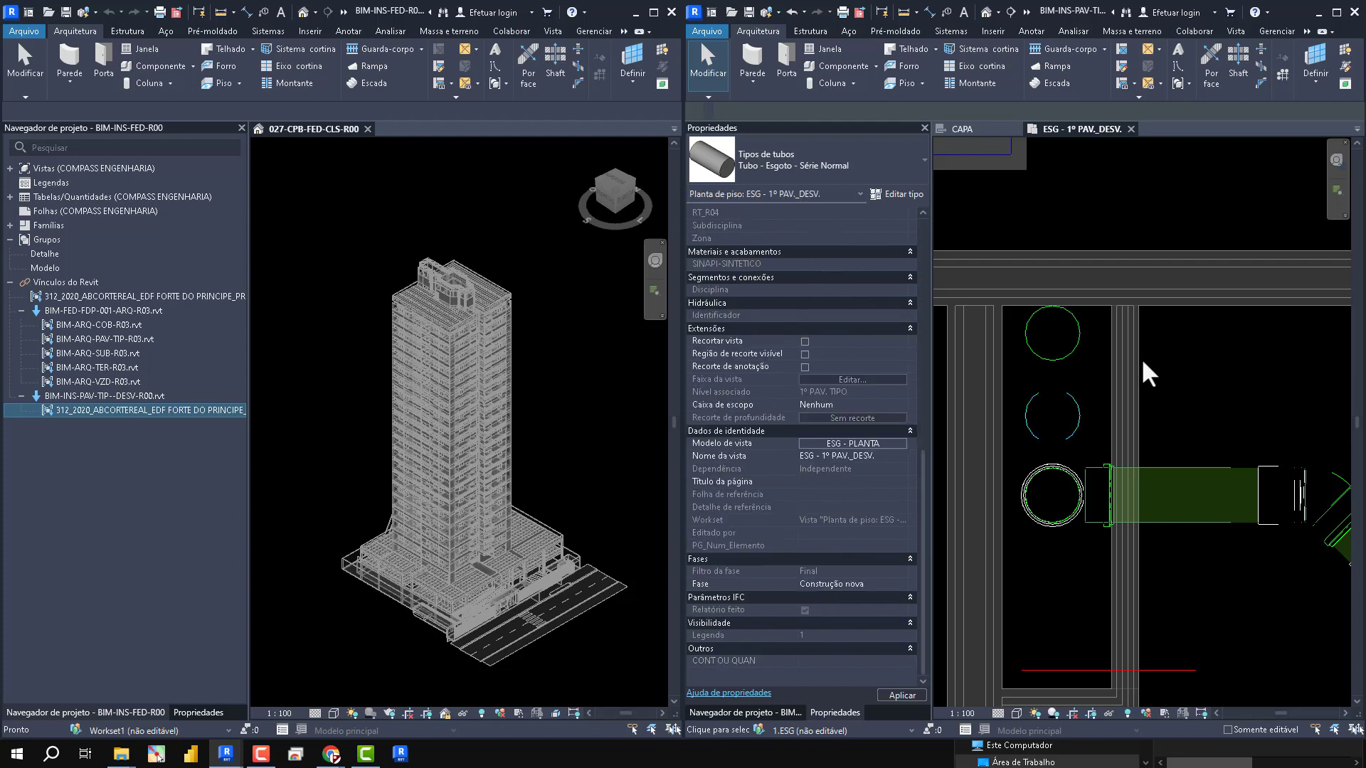
click(1072, 353)
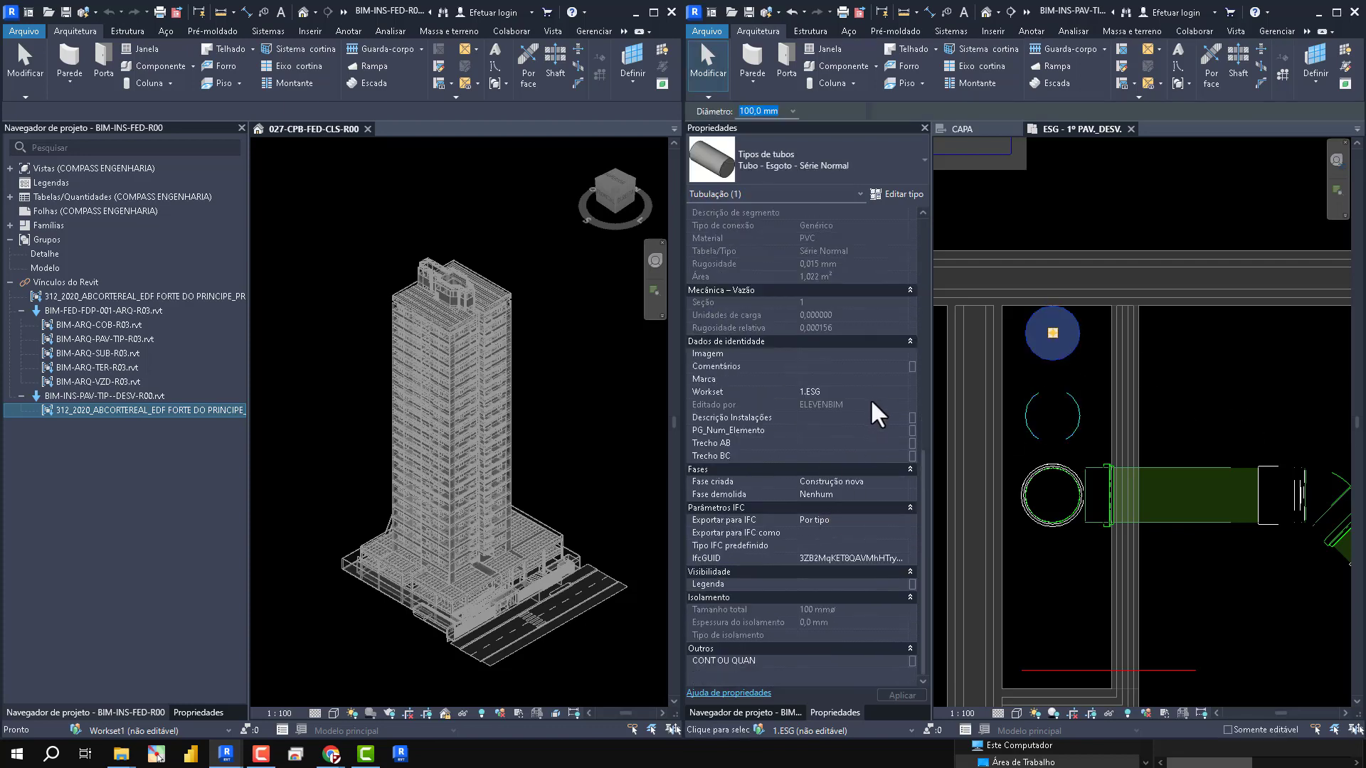
click(897, 393)
click(901, 392)
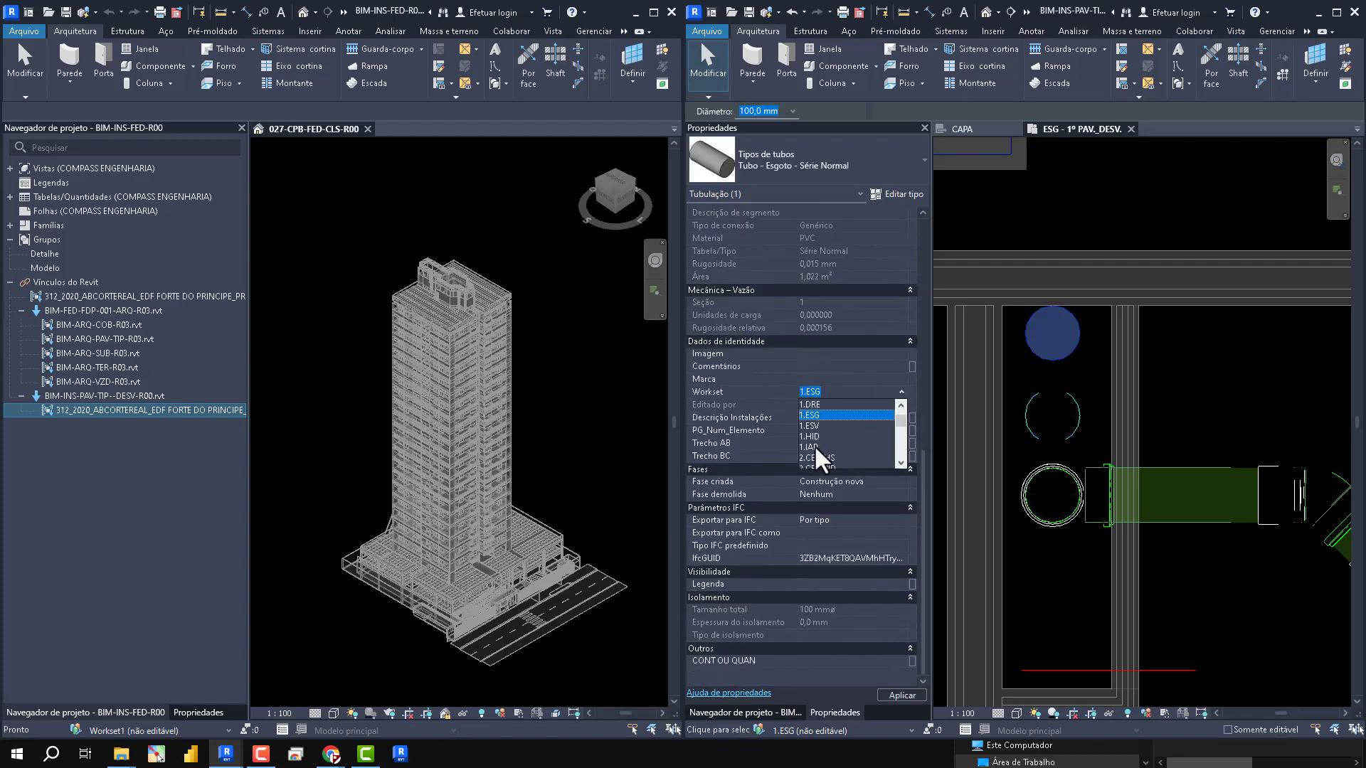
key(Escape)
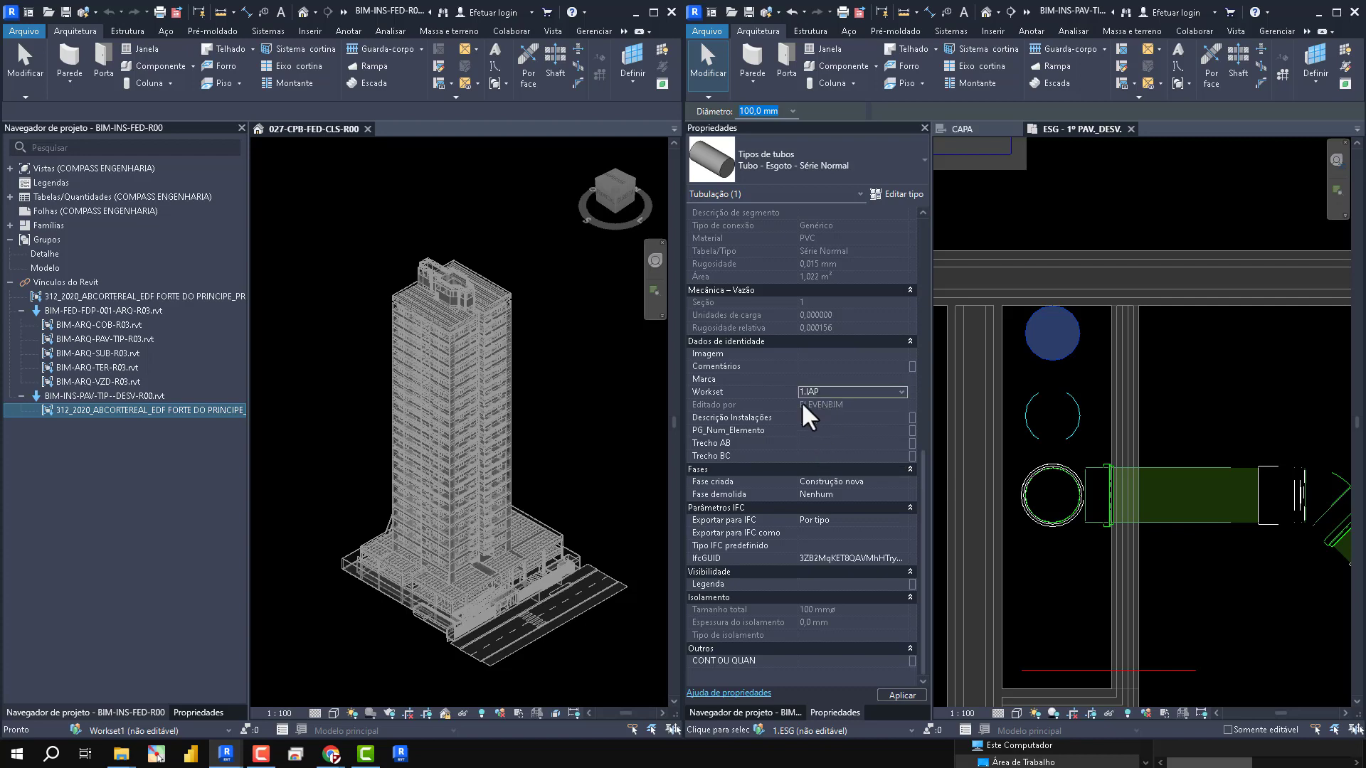
click(1219, 405)
- Draw a CORTE ESG section line vertically through the shaft beside the three risers, spanning the shaft's length
scroll(1206, 420, down, 1)
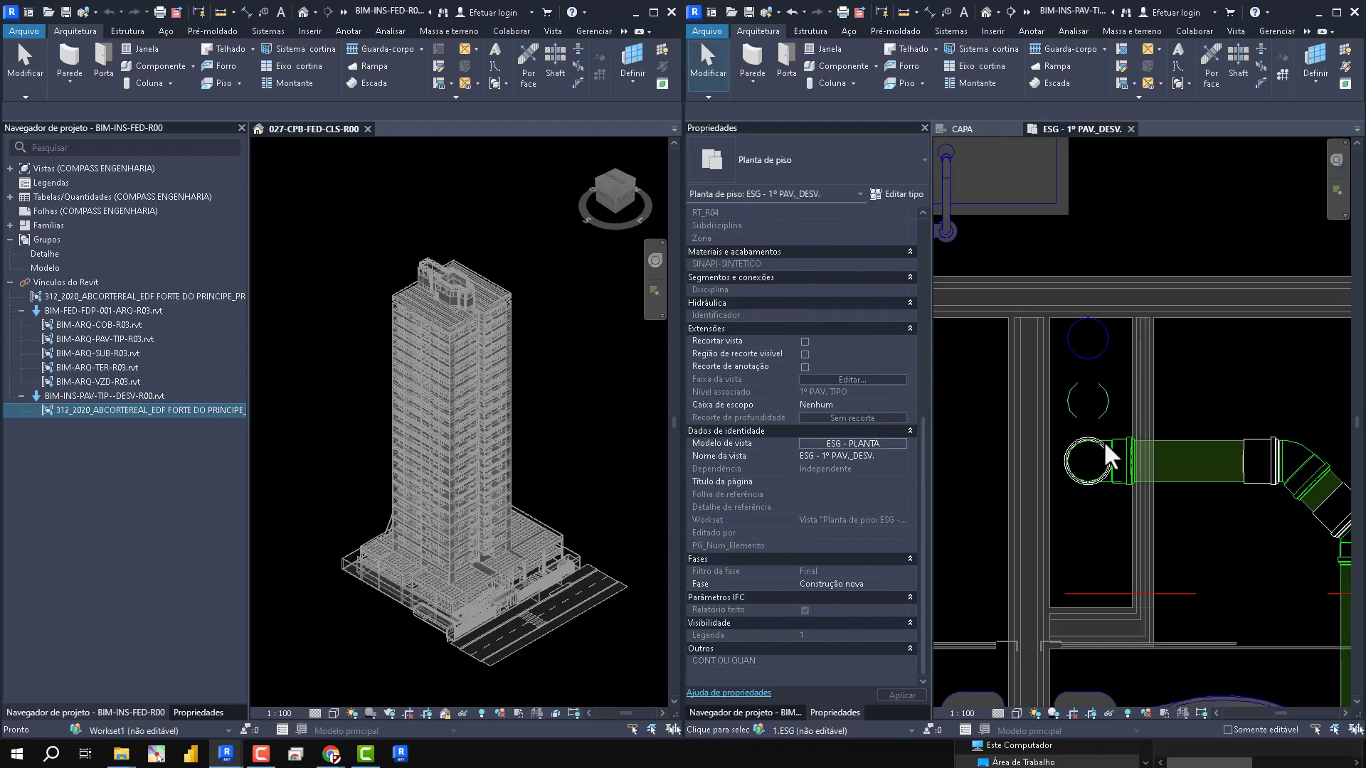
scroll(1074, 280, down, 3)
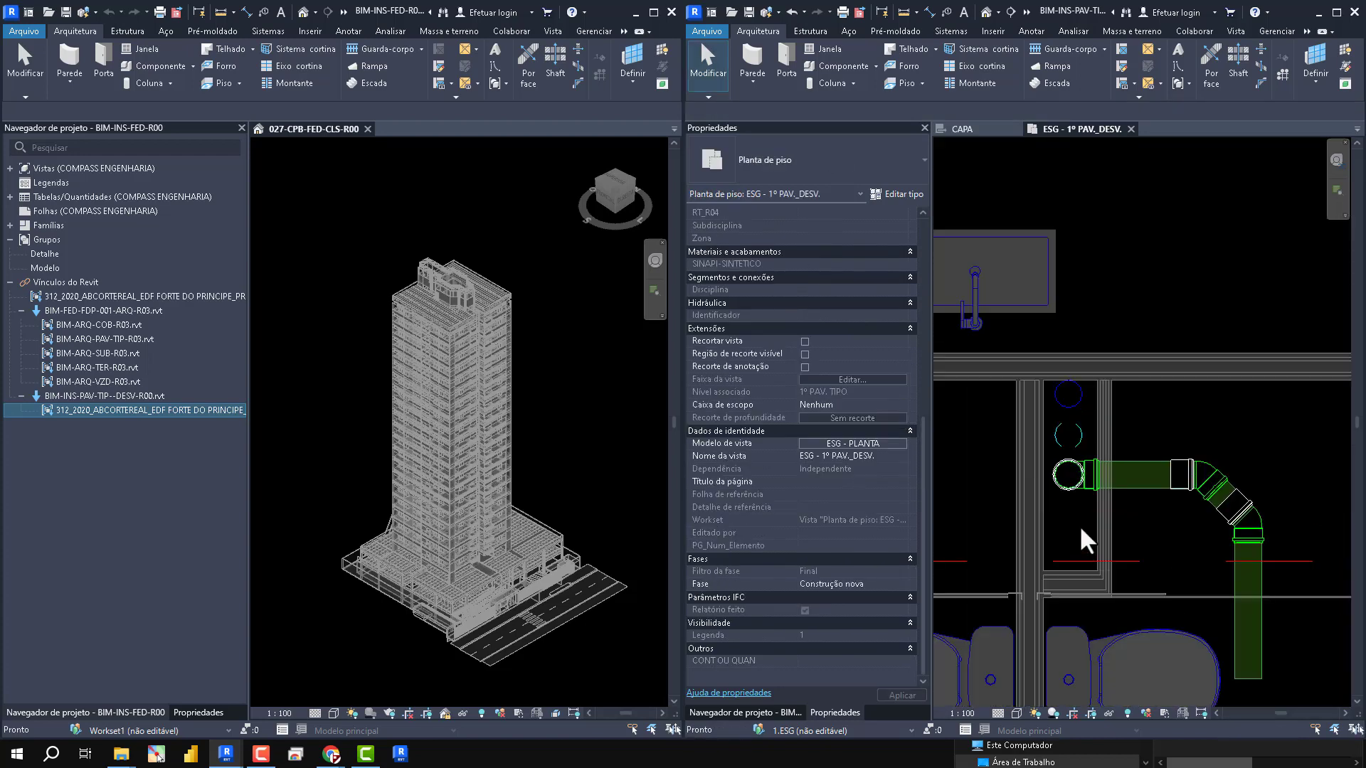
scroll(1095, 398, down, 2)
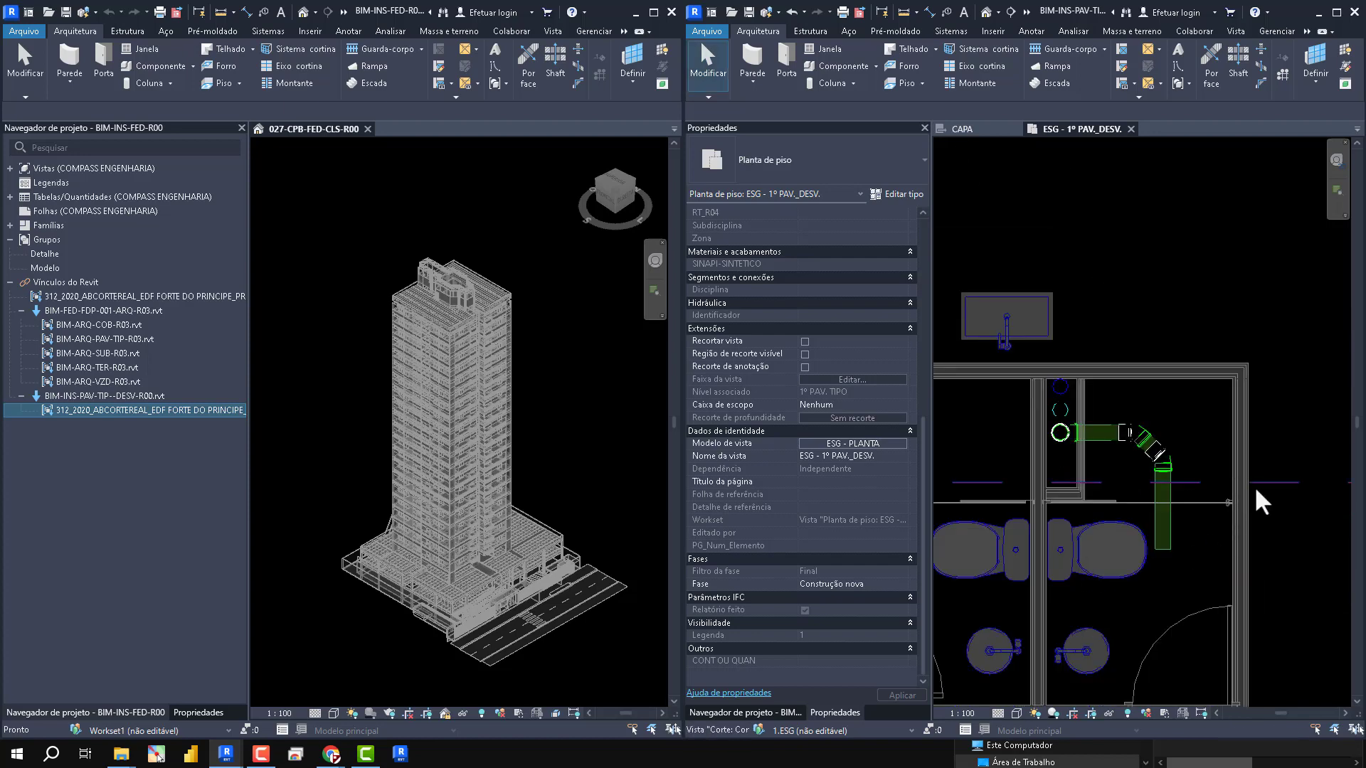
click(1170, 503)
key(c)
key(s)
scroll(1046, 489, up, 3)
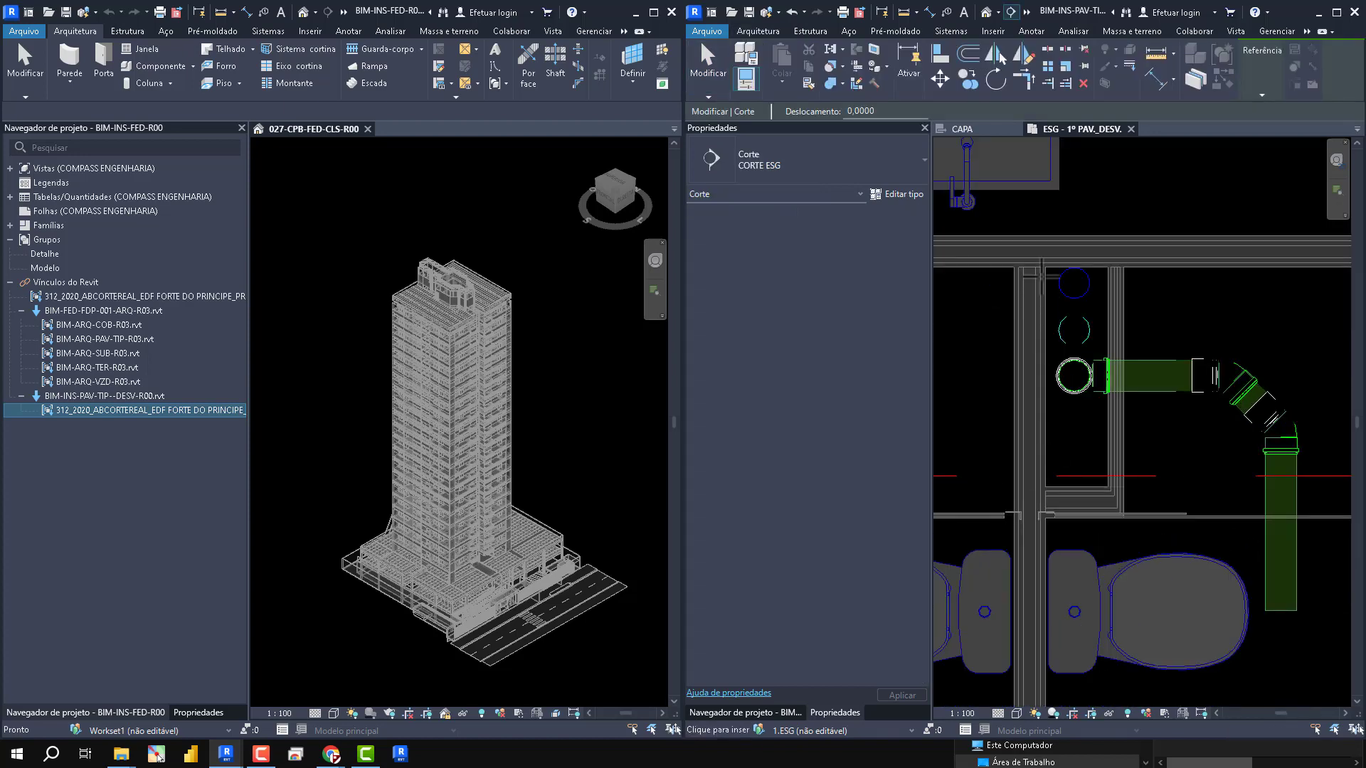
click(1047, 256)
click(1047, 517)
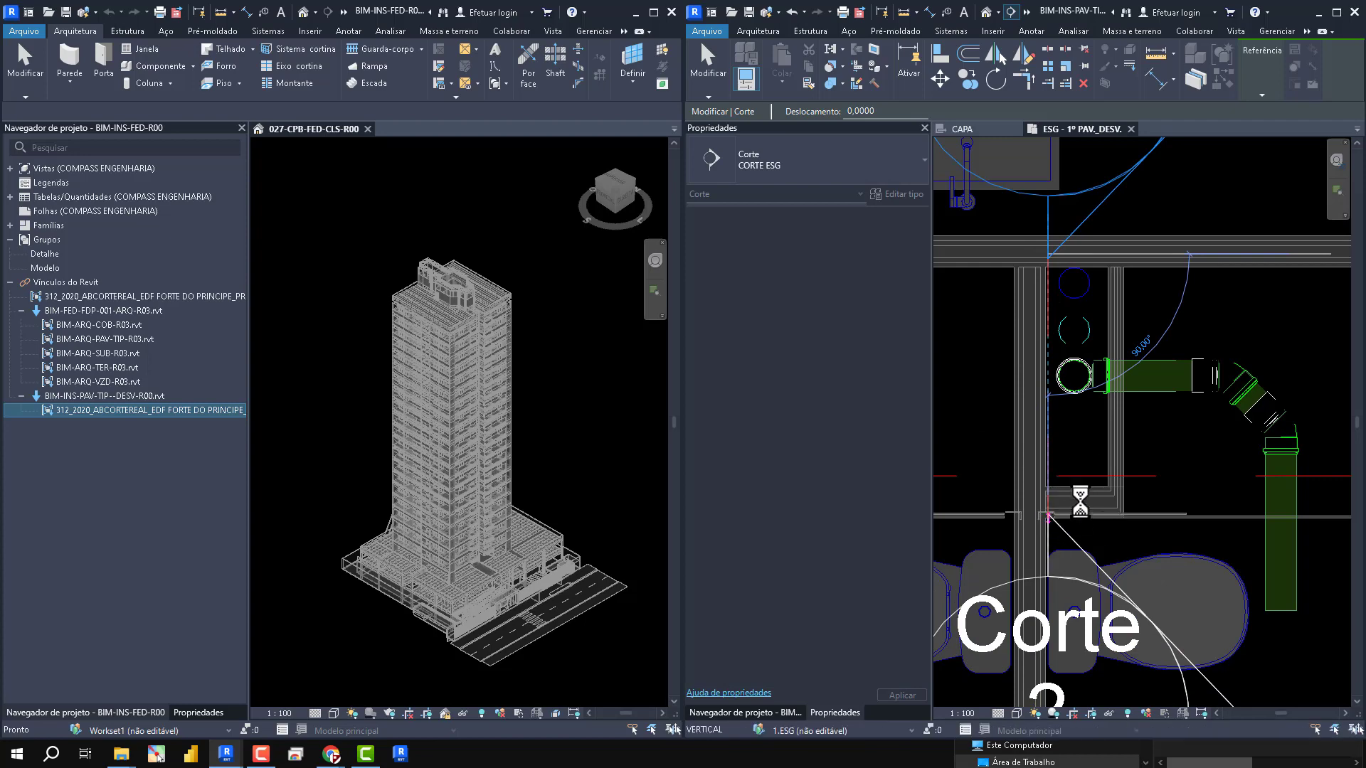
- Set the new section's far clip offset to 0,30
scroll(825, 569, down, 5)
click(830, 546)
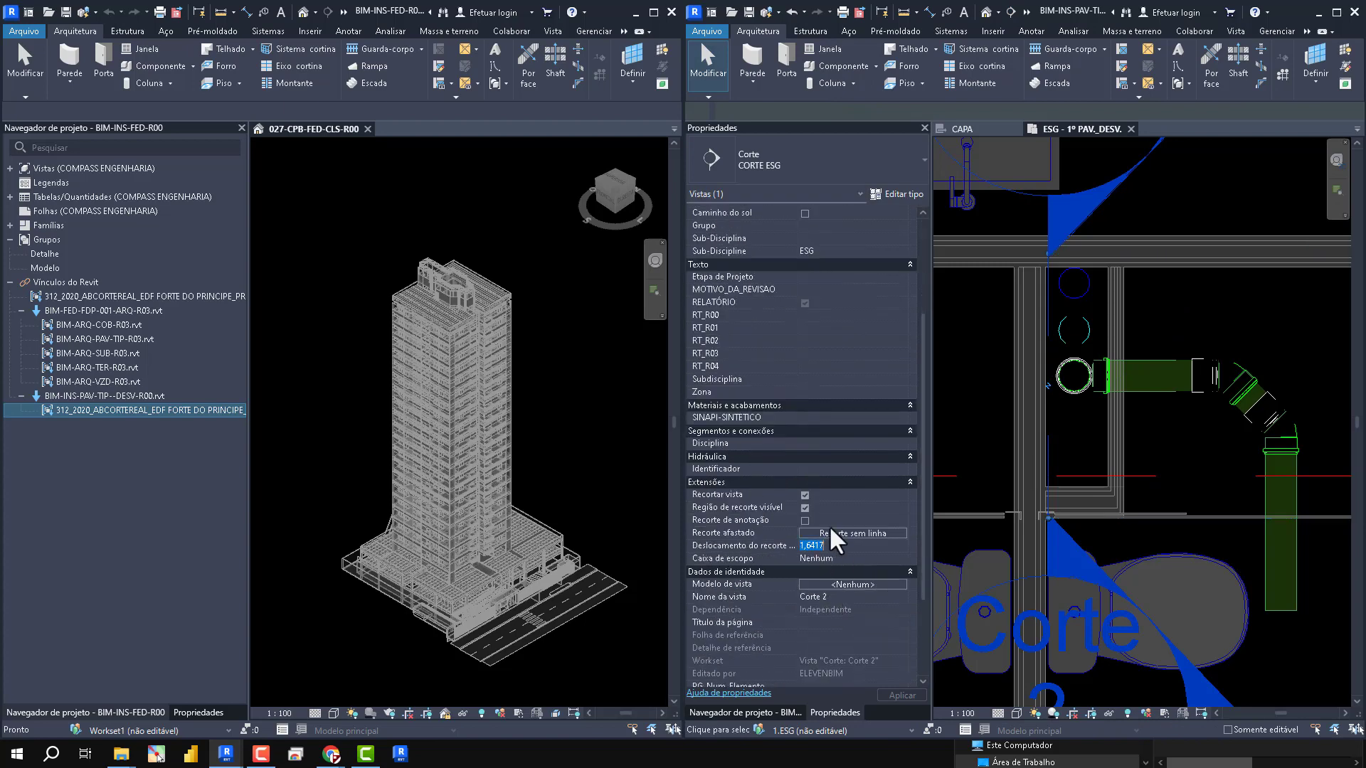
text(,30)
click(1180, 343)
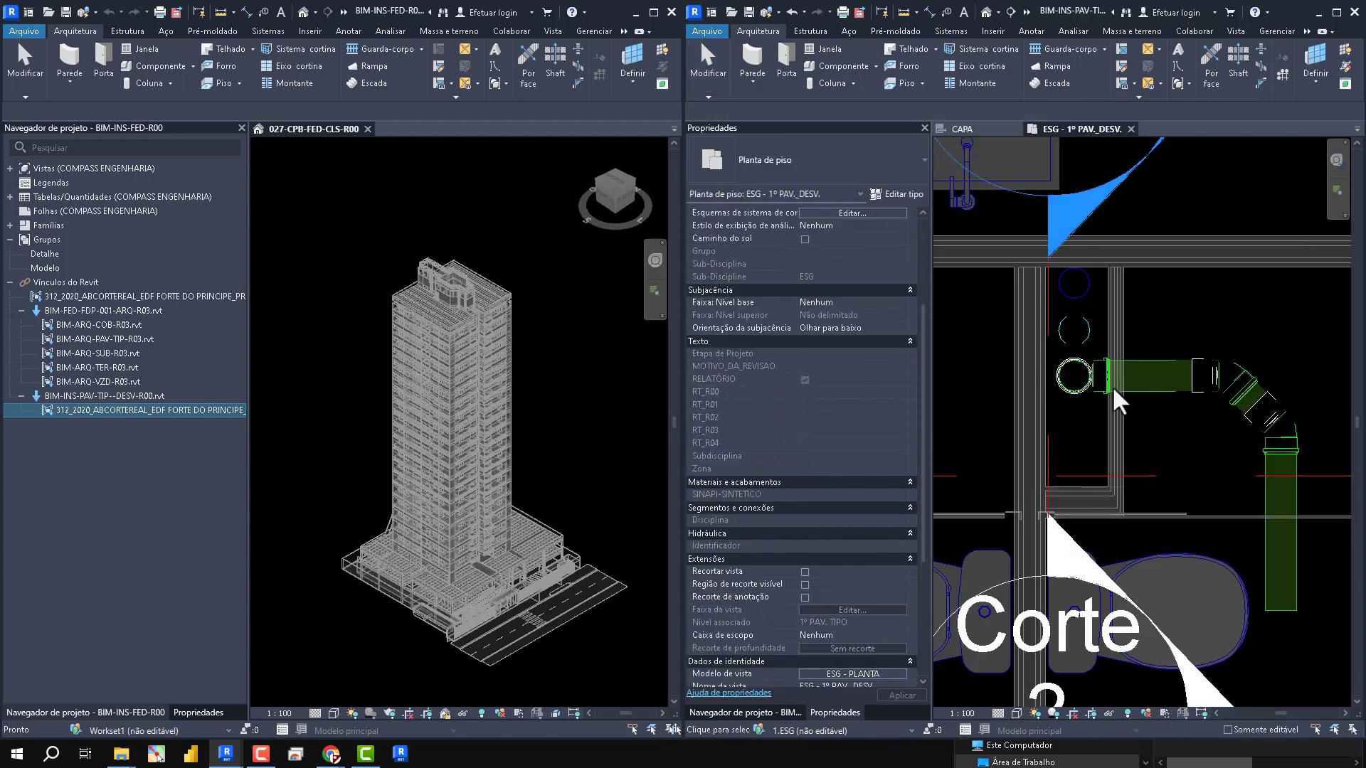
- Open the Corte 2 section view and assign the CPB - CORTE view template to it
scroll(1112, 388, down, 2)
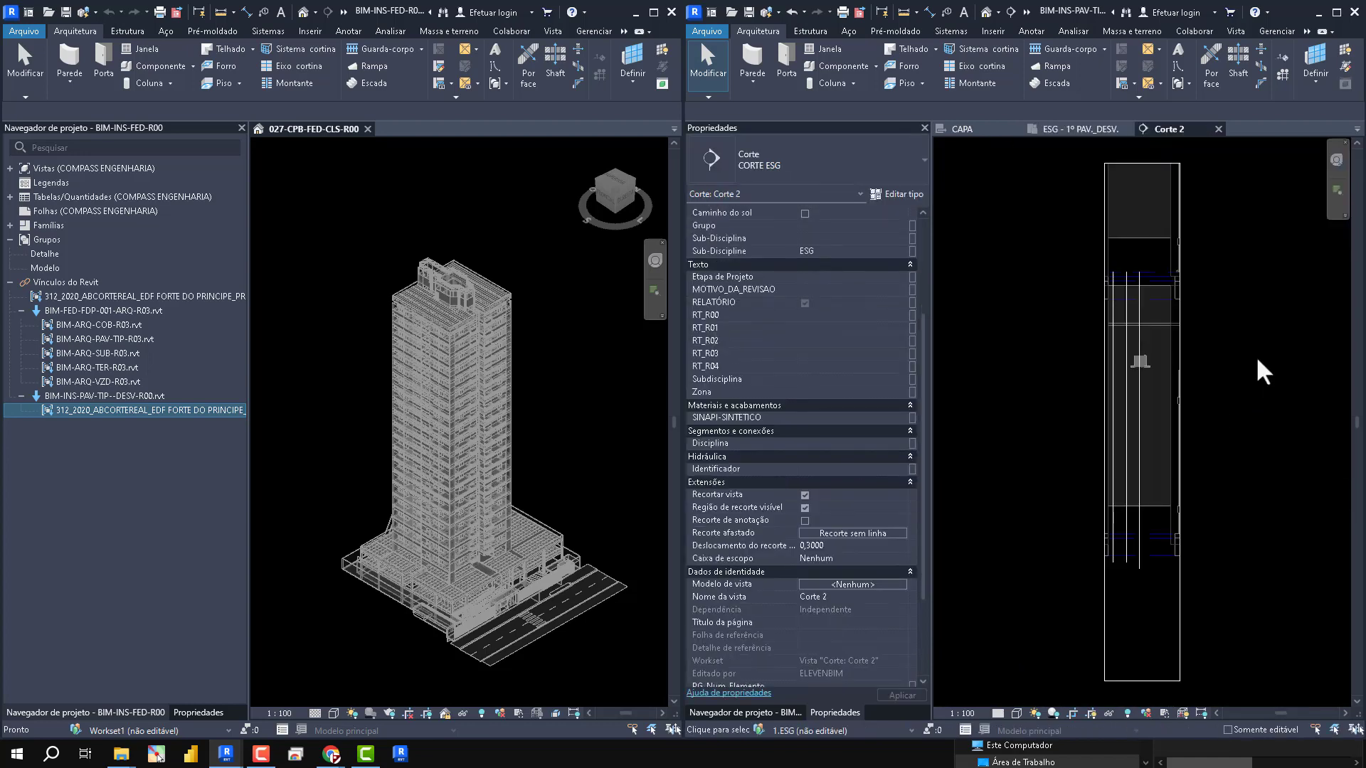
scroll(859, 569, down, 4)
click(852, 443)
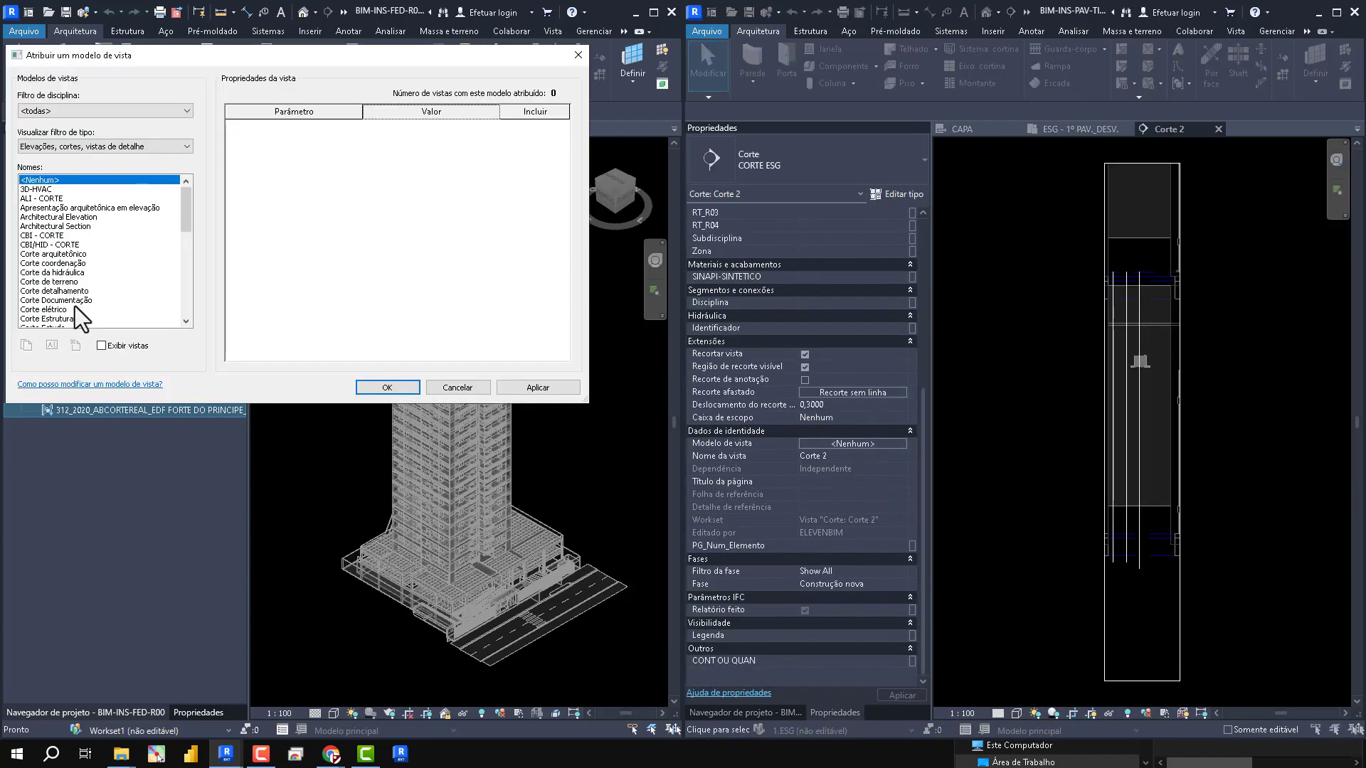
scroll(78, 235, down, 4)
click(35, 254)
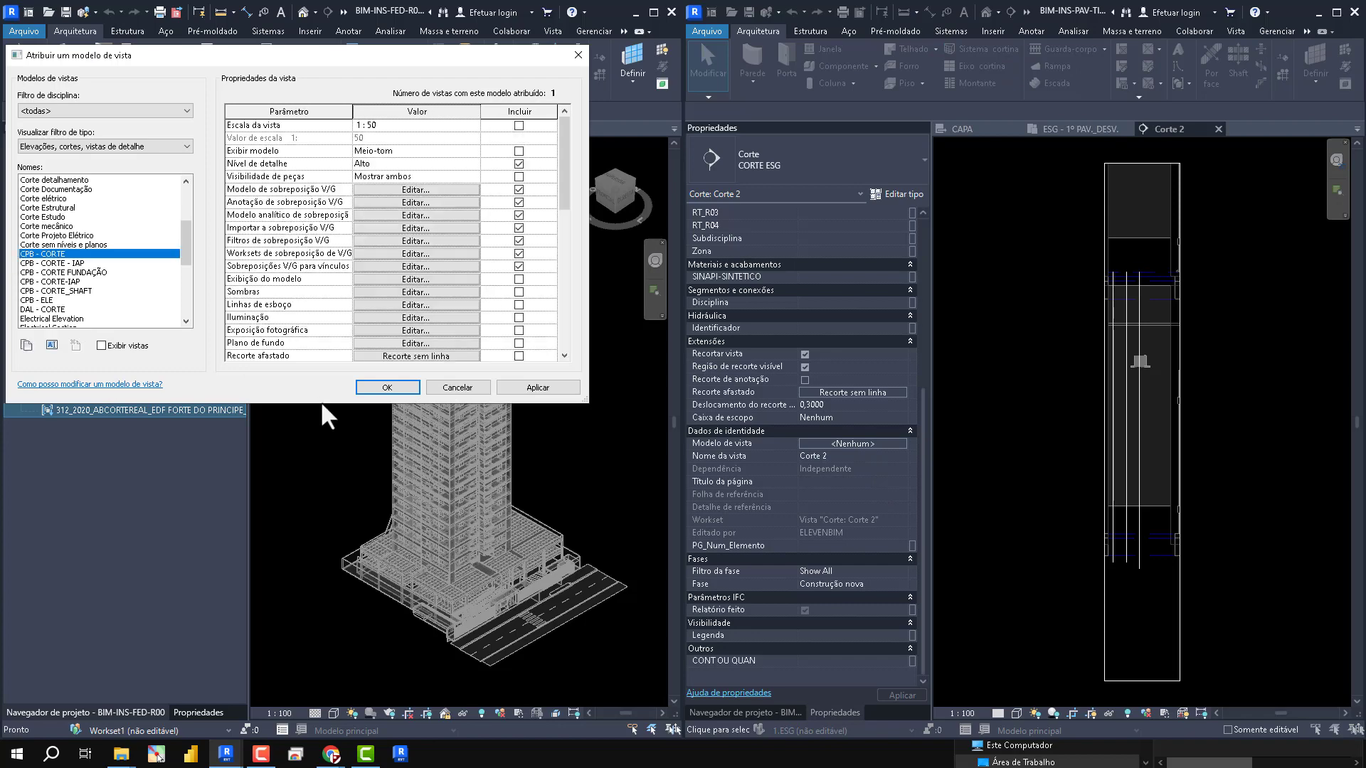
click(387, 387)
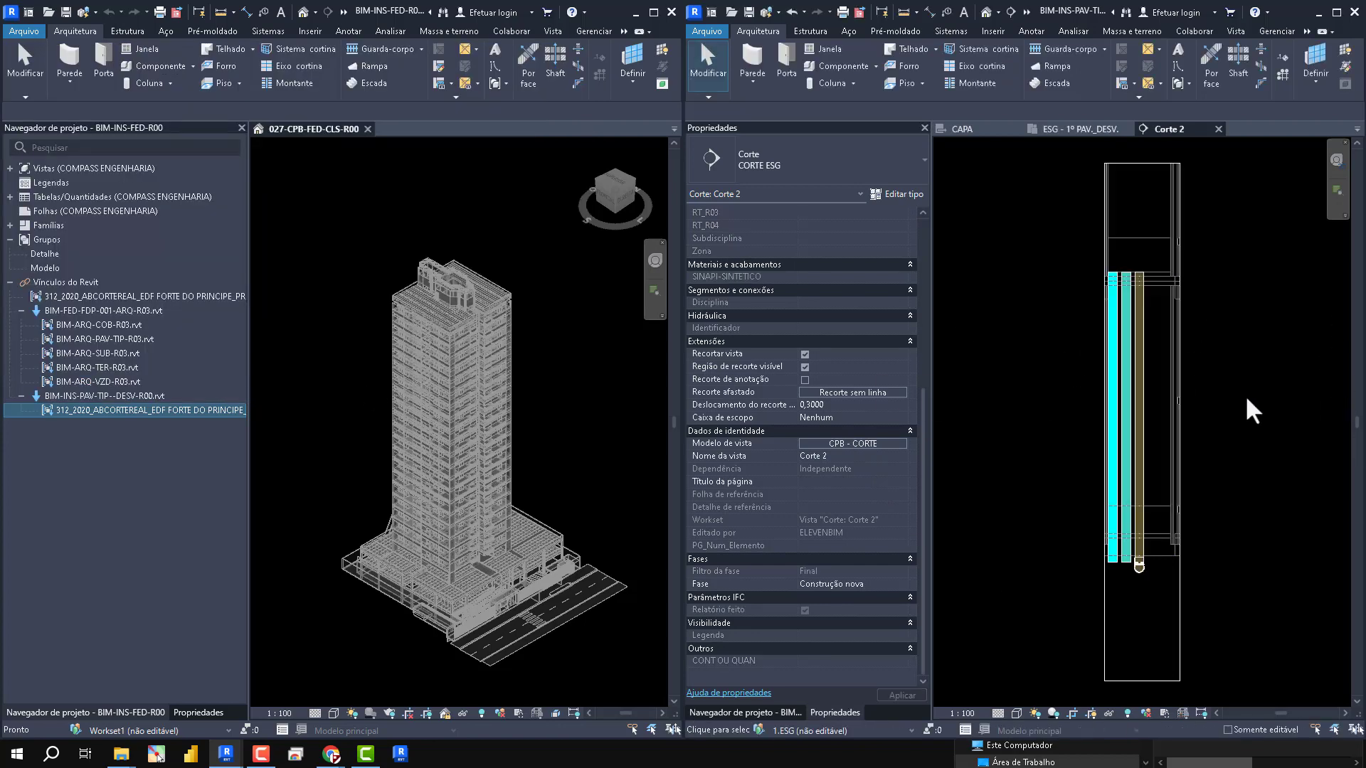
- Nudge the brown sewer riser in the Corte 2 section to the right, away from the middle riser
scroll(1082, 488, up, 5)
scroll(1133, 613, down, 2)
scroll(1093, 295, up, 4)
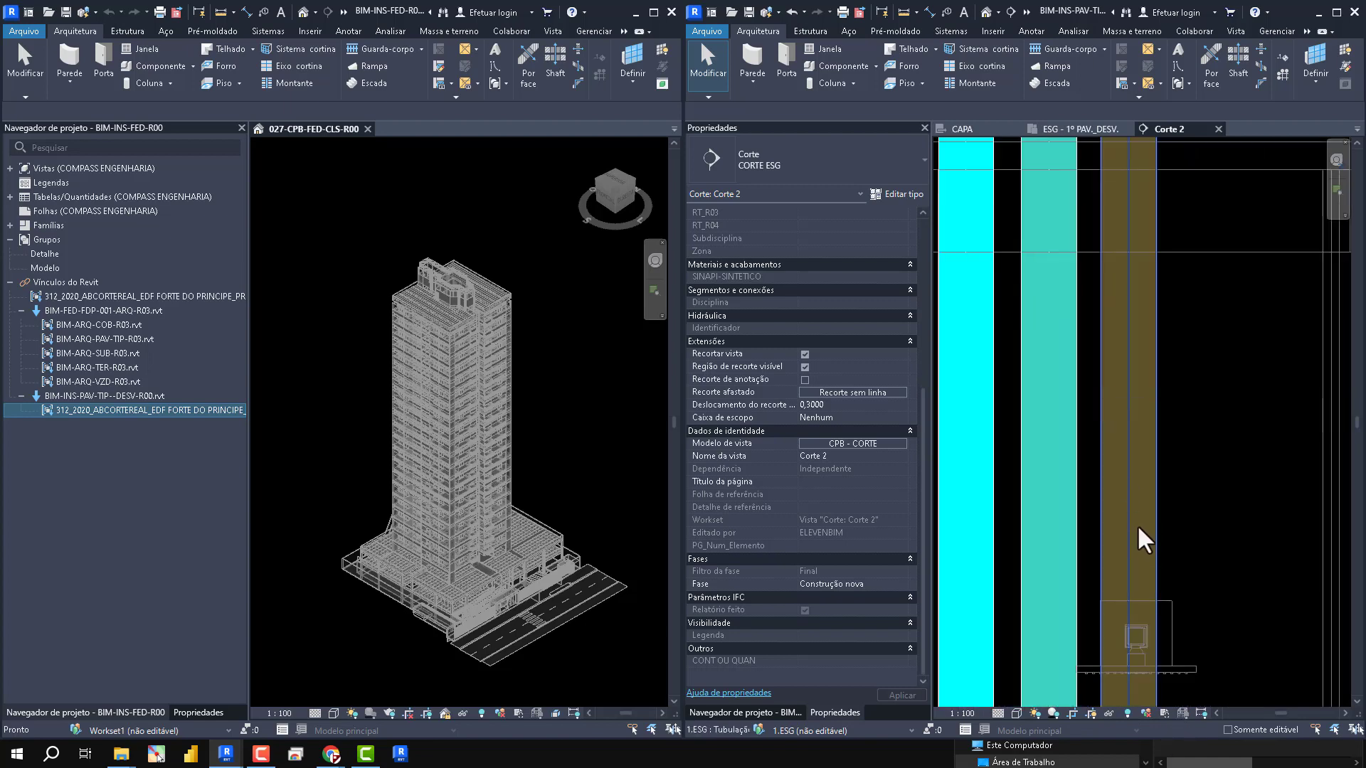
click(1136, 522)
scroll(1082, 415, down, 3)
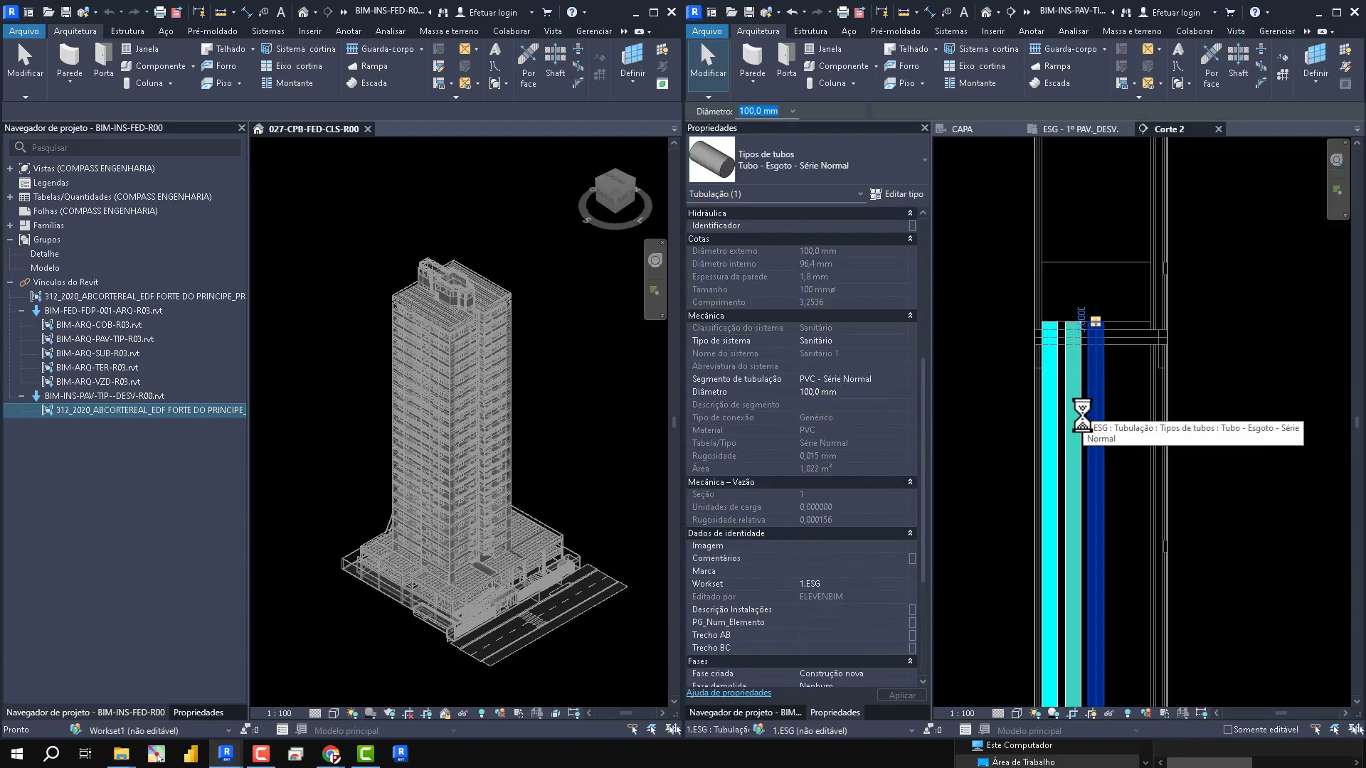
key(Right)
scroll(1171, 535, up, 1)
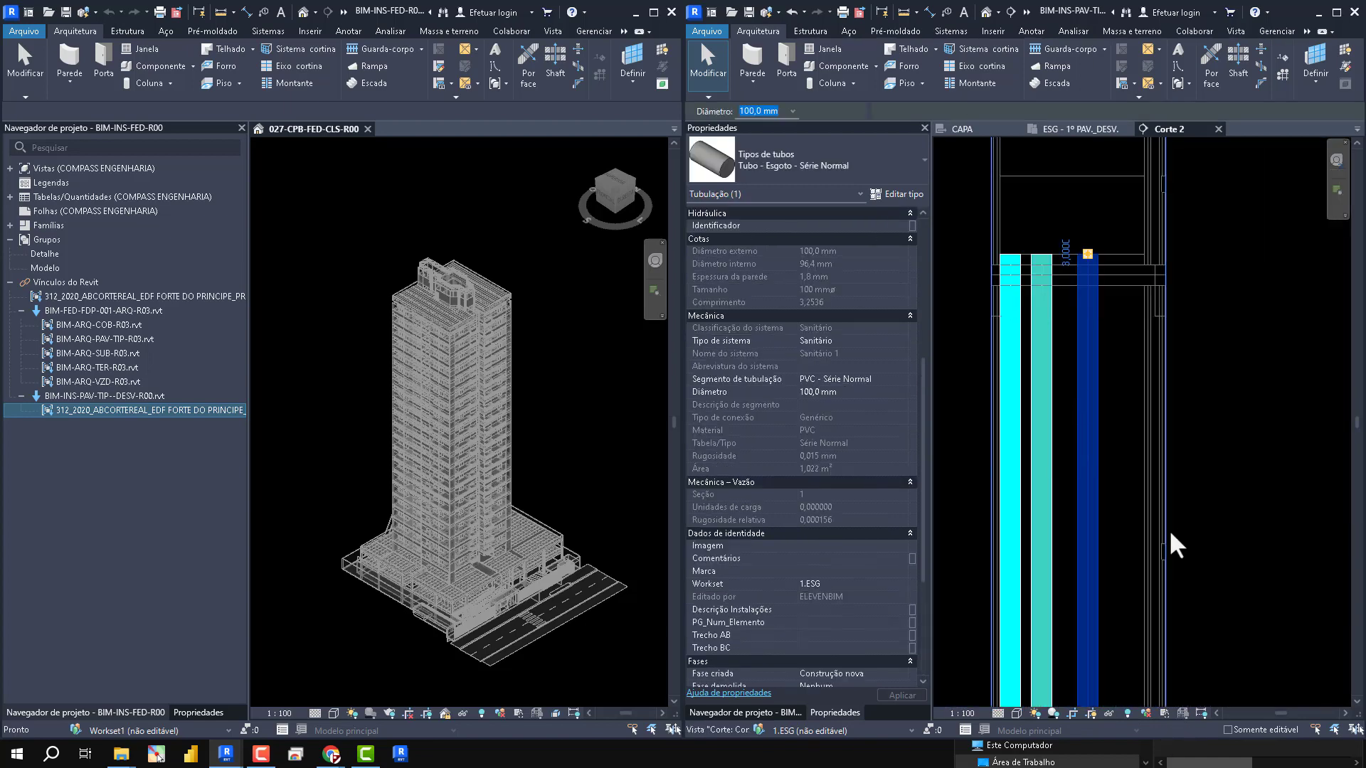
scroll(1146, 415, down, 1)
scroll(1089, 506, up, 3)
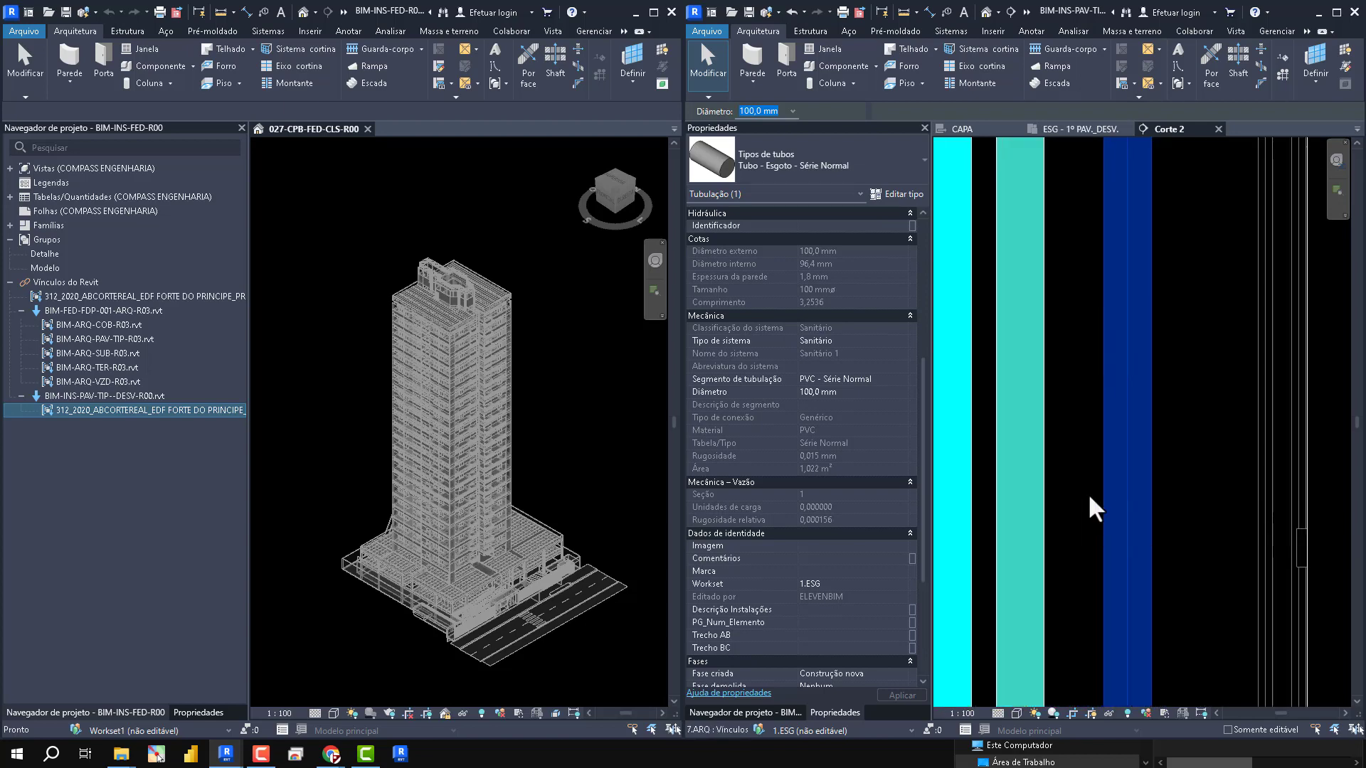
key(Right)
- Nudge the middle teal riser in the section to the right so the three risers are roughly evenly spaced
click(1089, 511)
scroll(1088, 512, down, 2)
click(1048, 490)
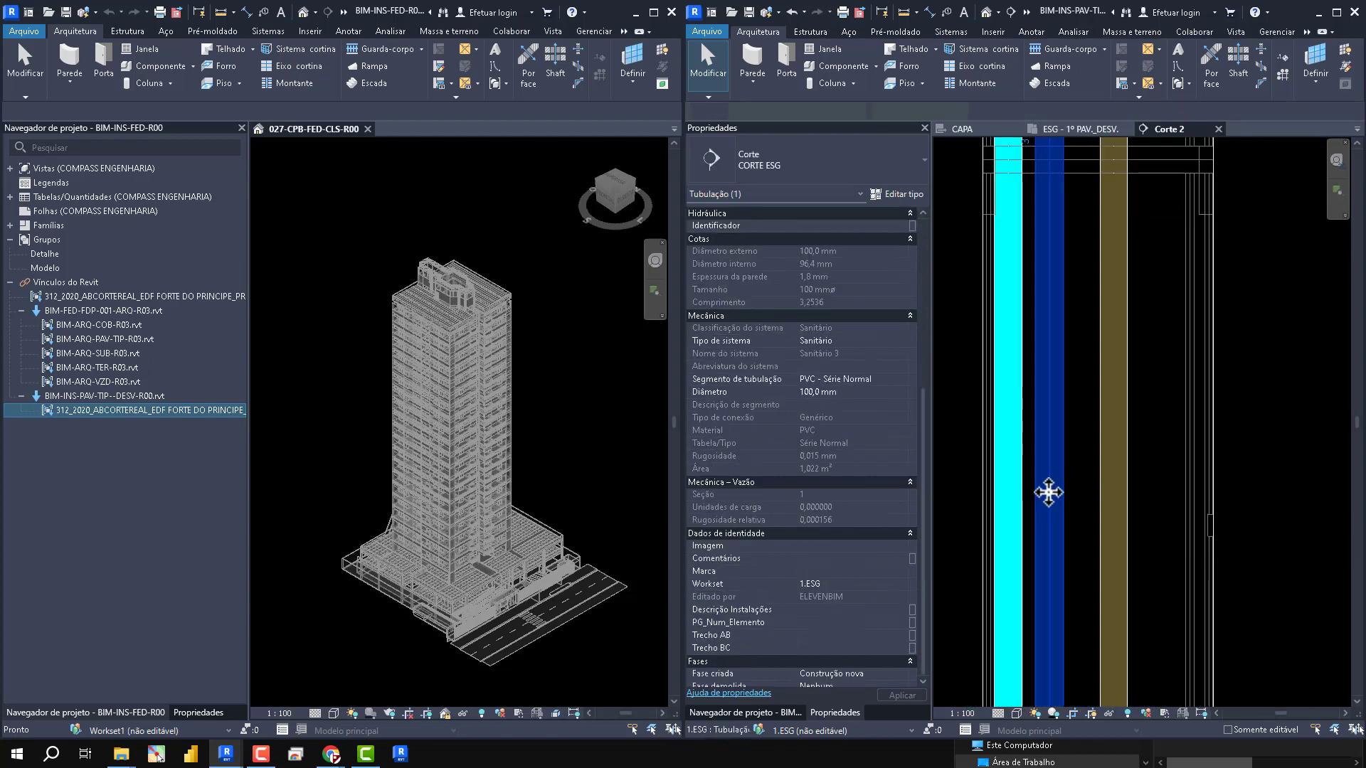
key(Right)
key(Right)
key(Right)
scroll(1048, 492, down, 1)
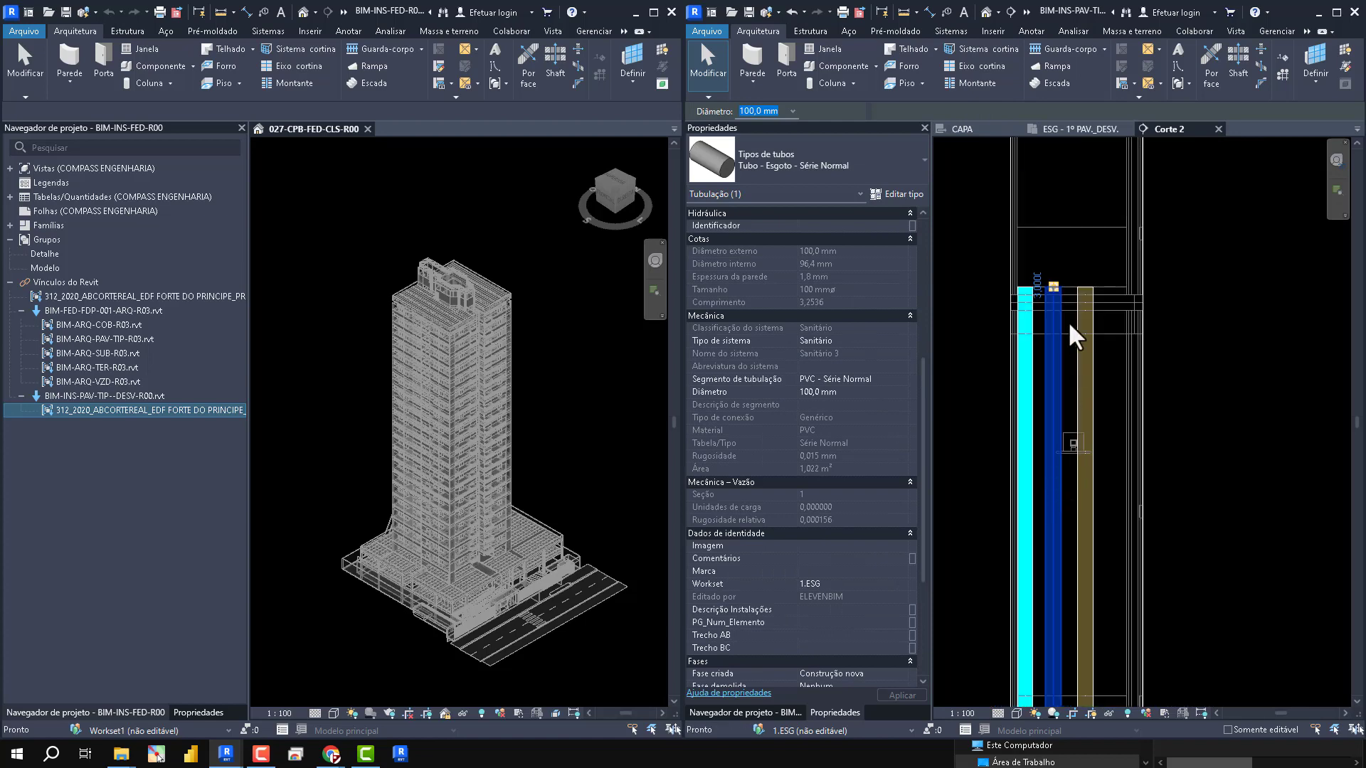
- Inspect the middle teal riser's upper end and its properties in the Corte 2 section
click(1068, 324)
scroll(1023, 308, up, 4)
middle_drag(1129, 356, 1090, 670)
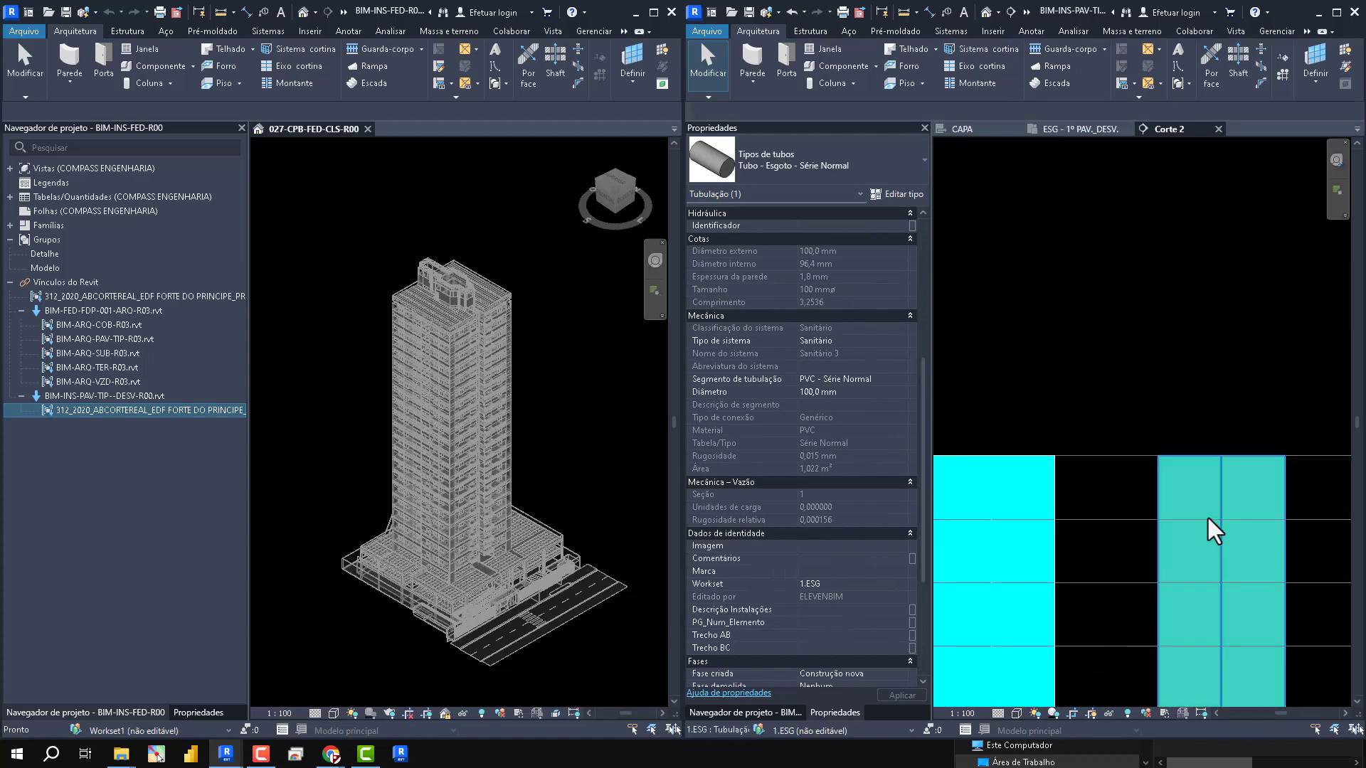
click(1245, 496)
scroll(830, 429, down, 5)
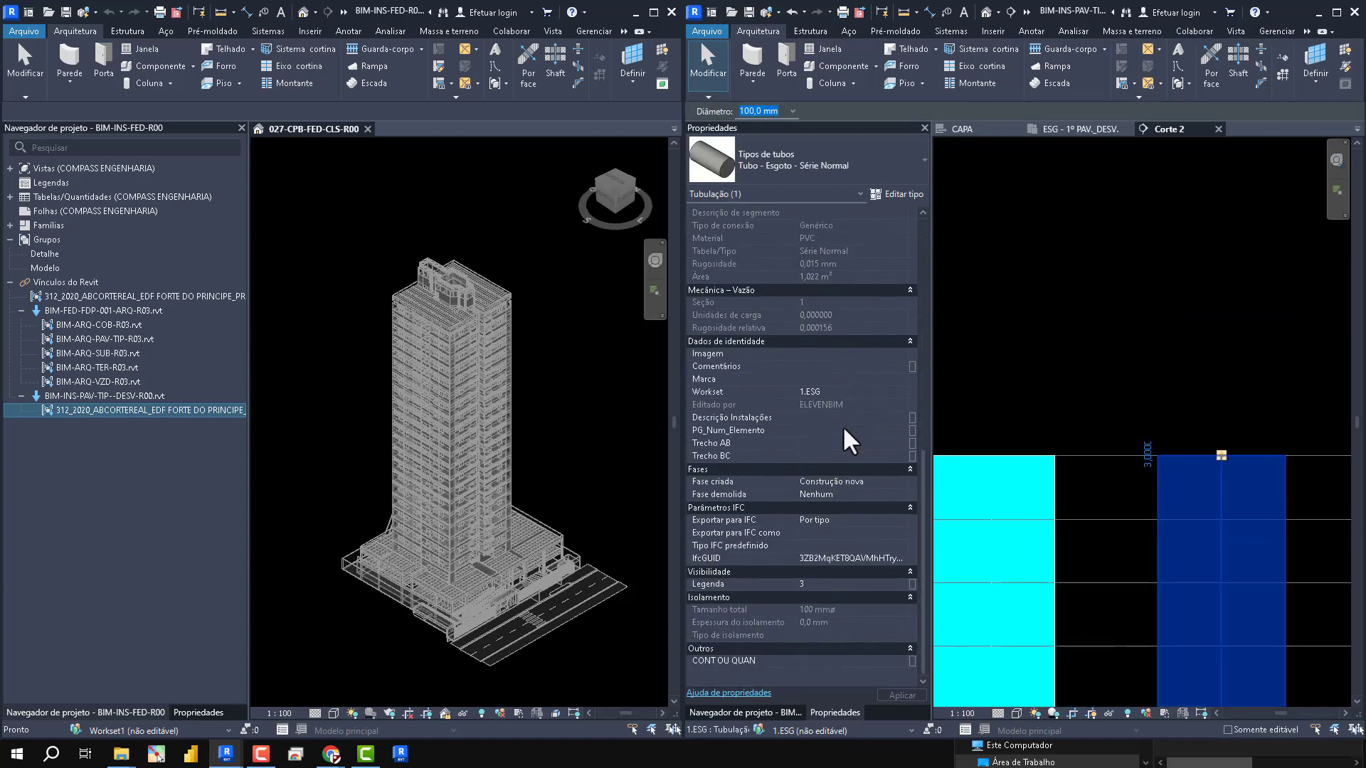
click(1119, 308)
scroll(1116, 324, down, 6)
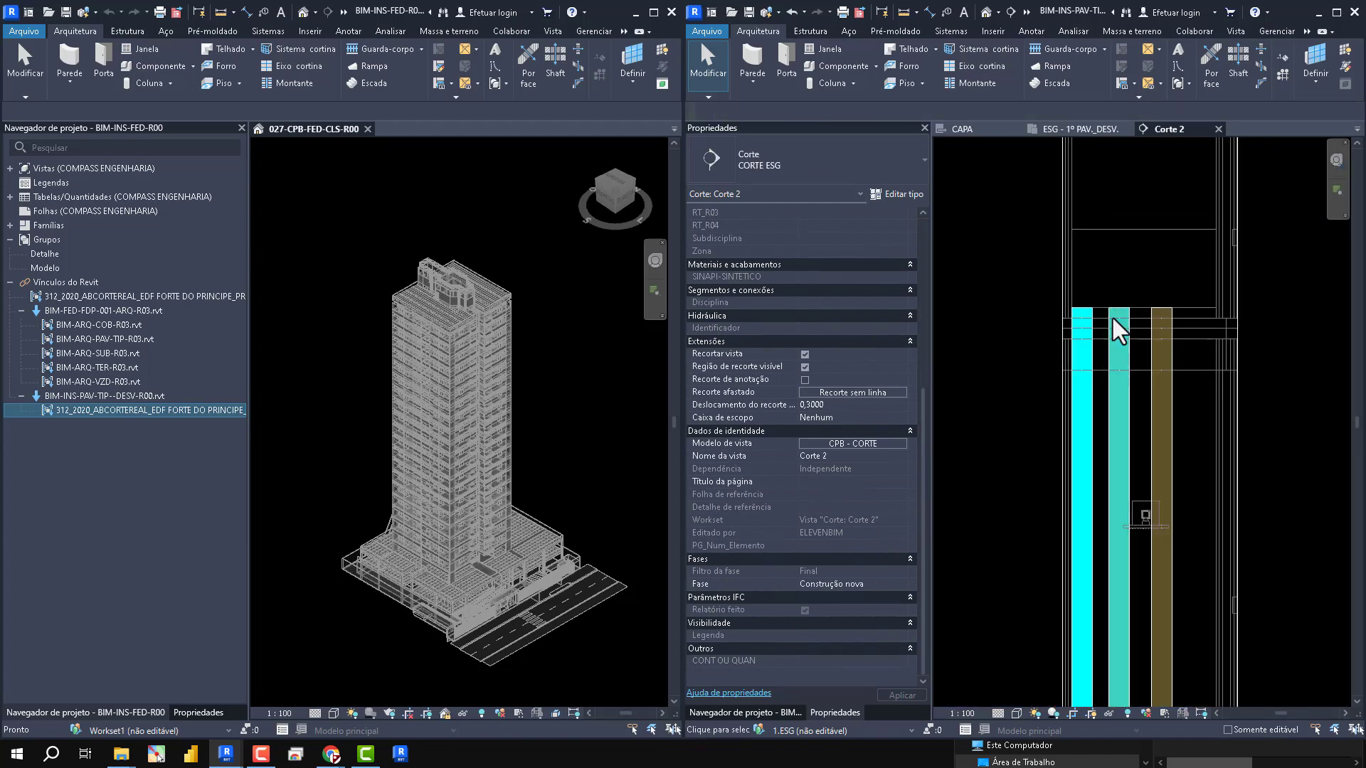
- Draw a 50 mm sewer pipe at 45° from the middle teal riser down to the brown riser, connecting the two
scroll(1116, 334, down, 2)
click(1106, 519)
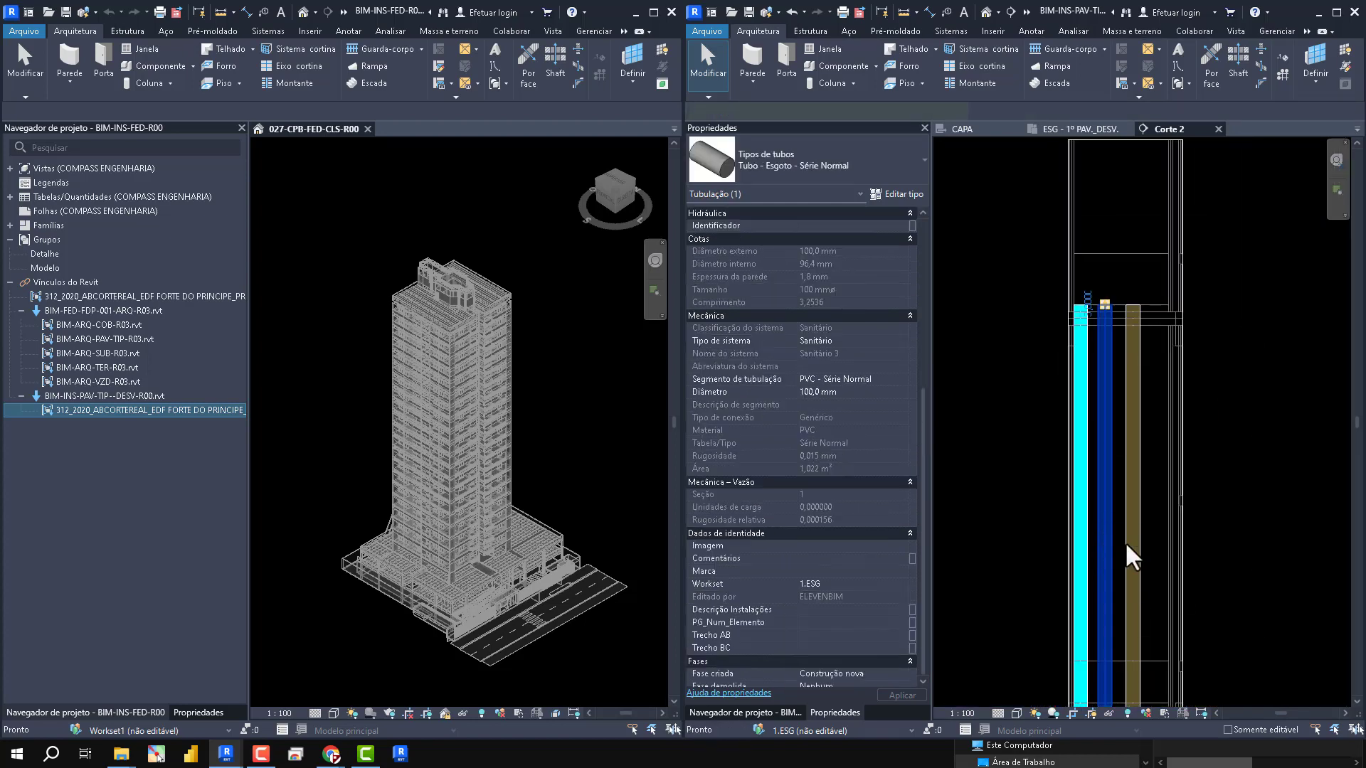
scroll(1128, 553, up, 3)
key(c)
key(s)
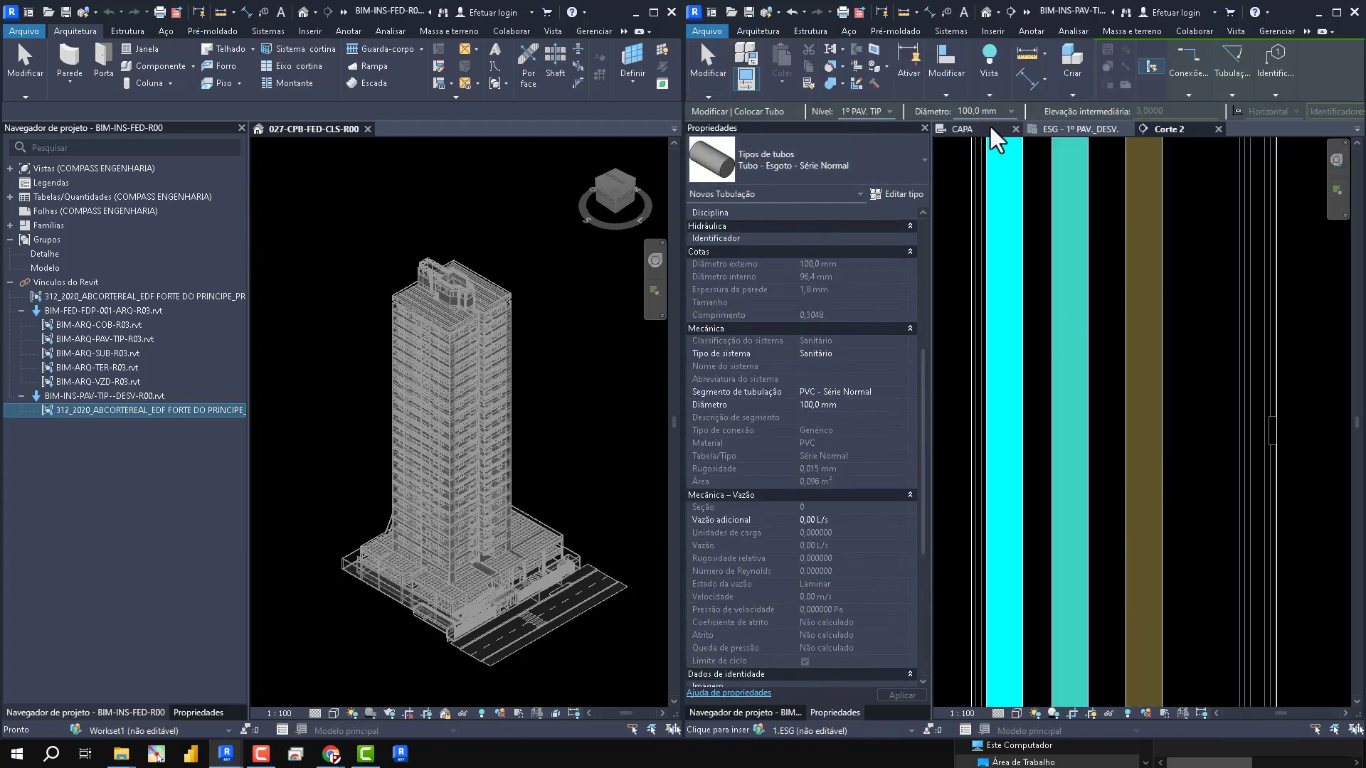
click(1010, 111)
click(978, 143)
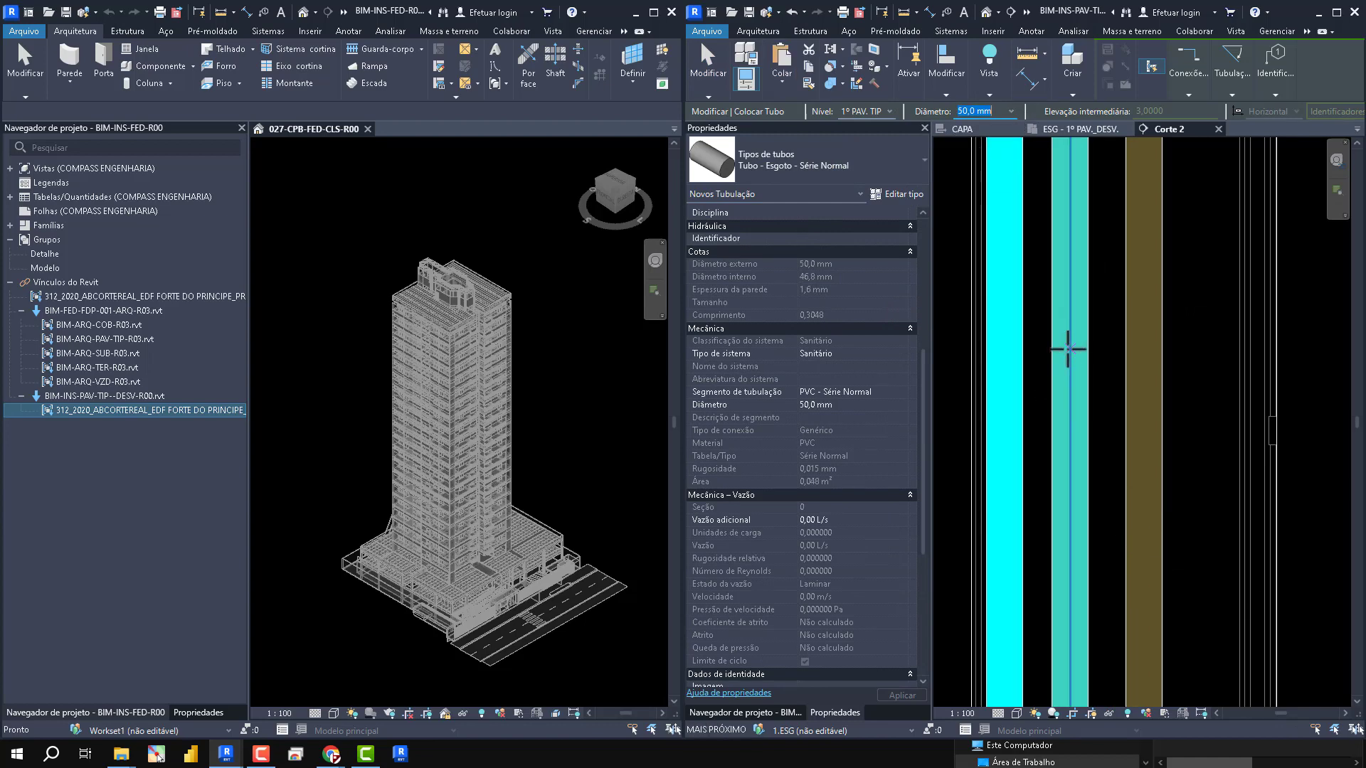
click(1087, 380)
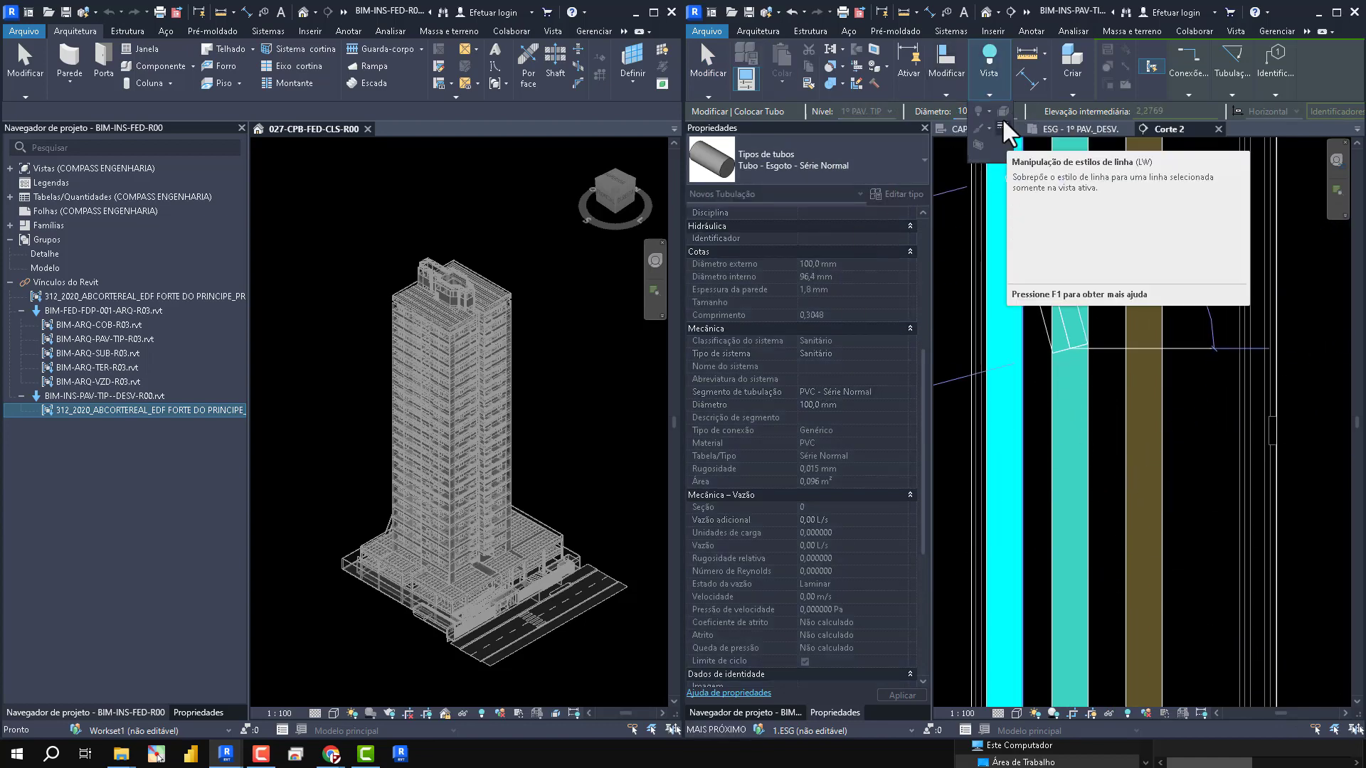
click(1011, 111)
click(978, 143)
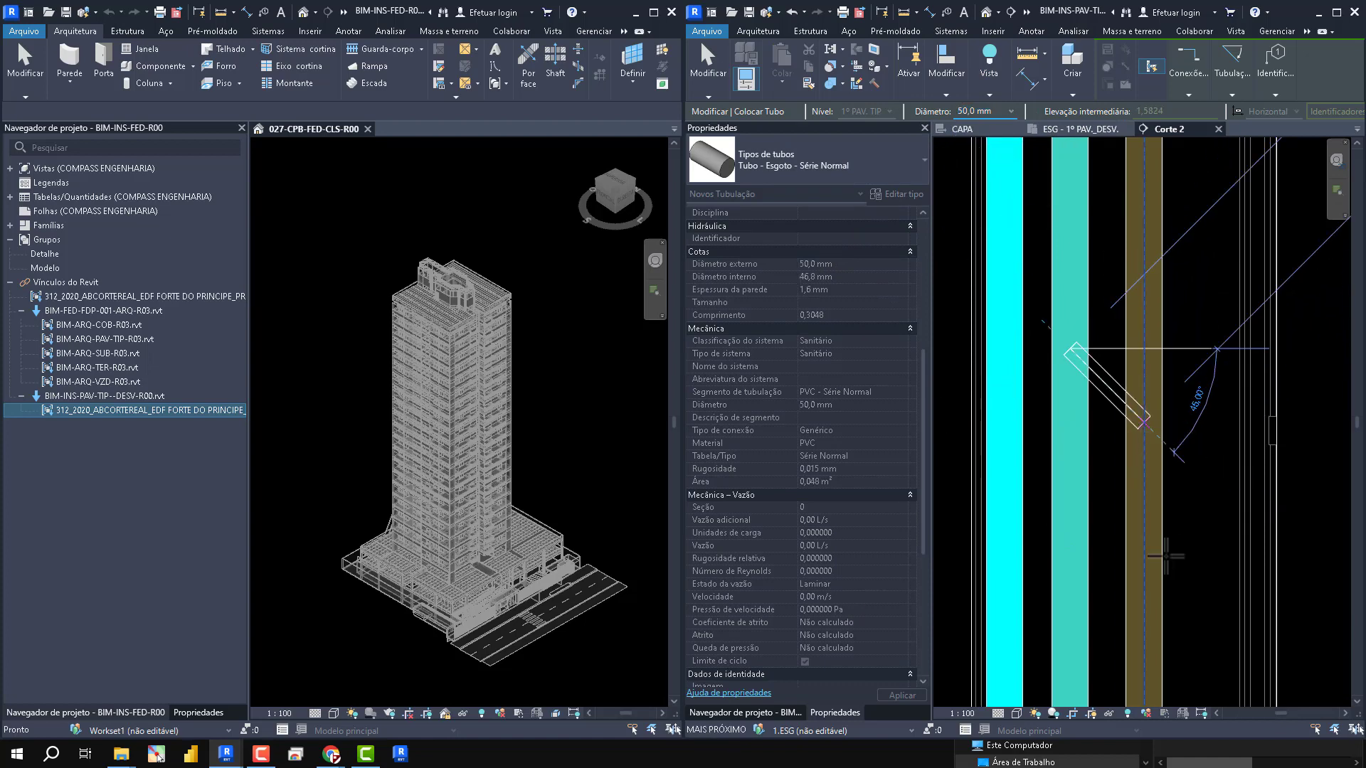
click(1165, 556)
scroll(1137, 457, down, 3)
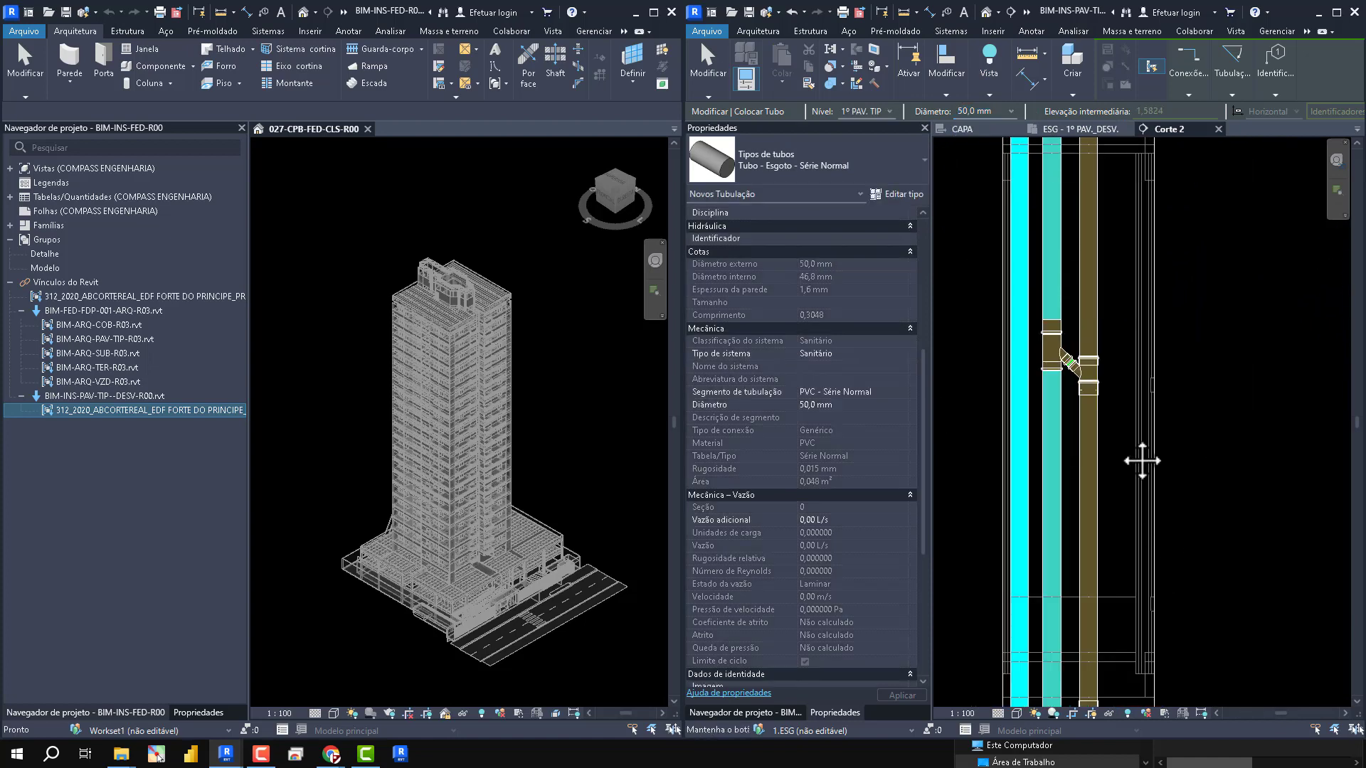
key(Escape)
key(Escape)
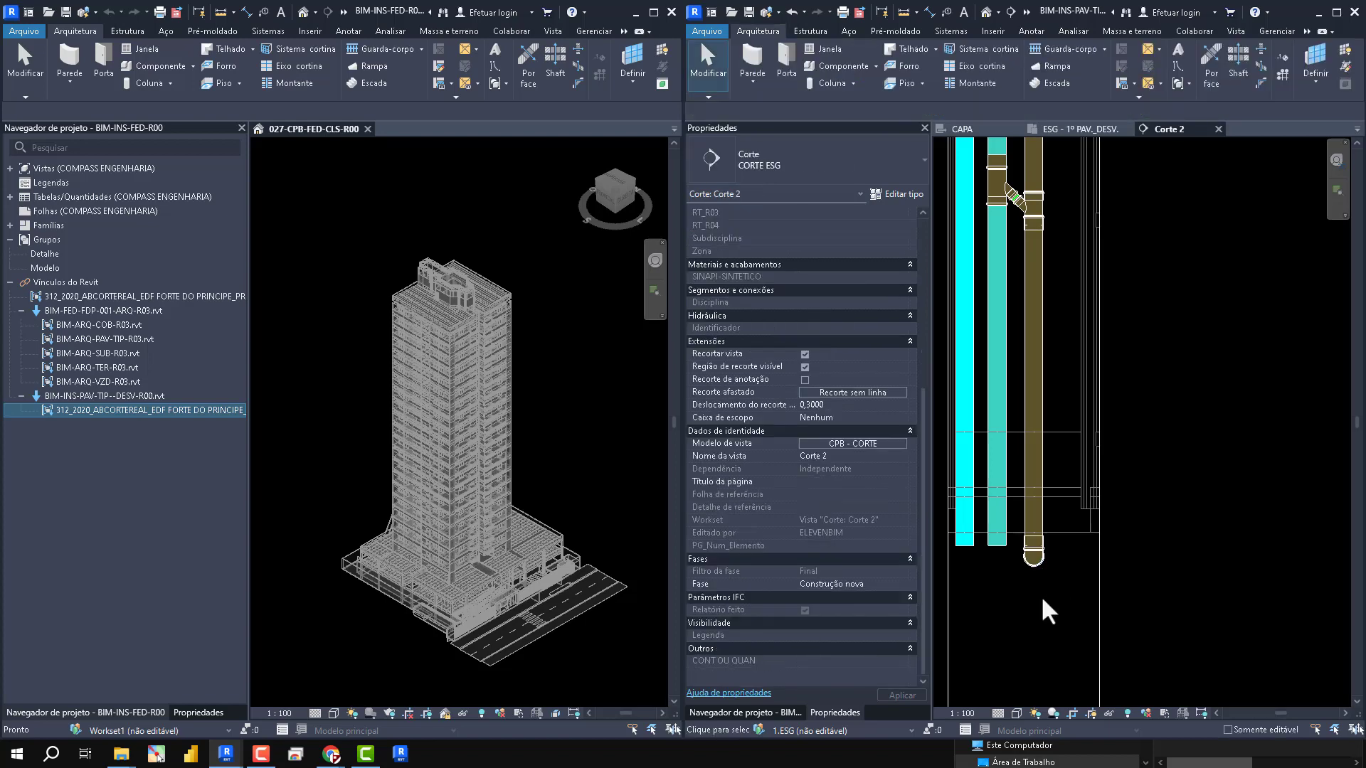
- Shorten the brown and teal risers from above so both end at the same height just below the upper slab
scroll(1044, 583, up, 3)
scroll(1052, 574, down, 2)
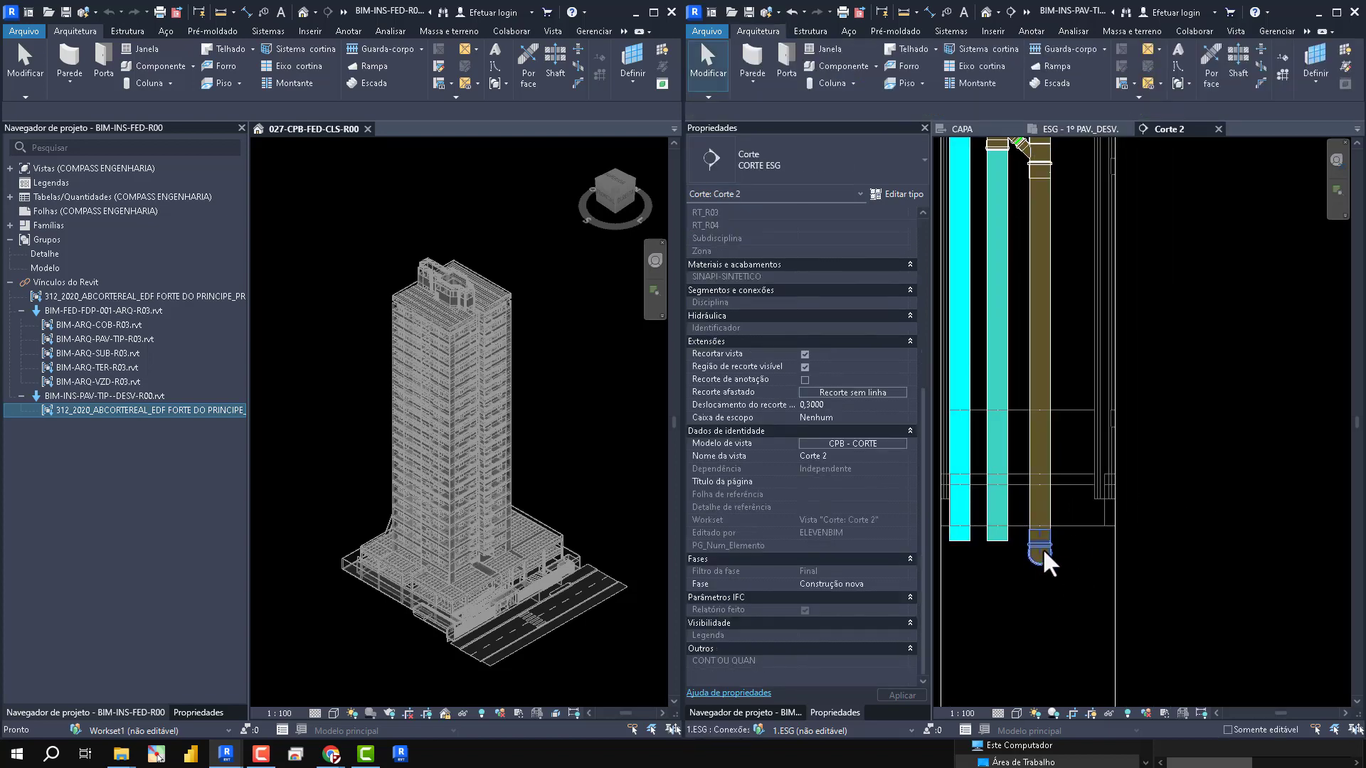
scroll(1043, 555, down, 1)
scroll(1137, 396, up, 3)
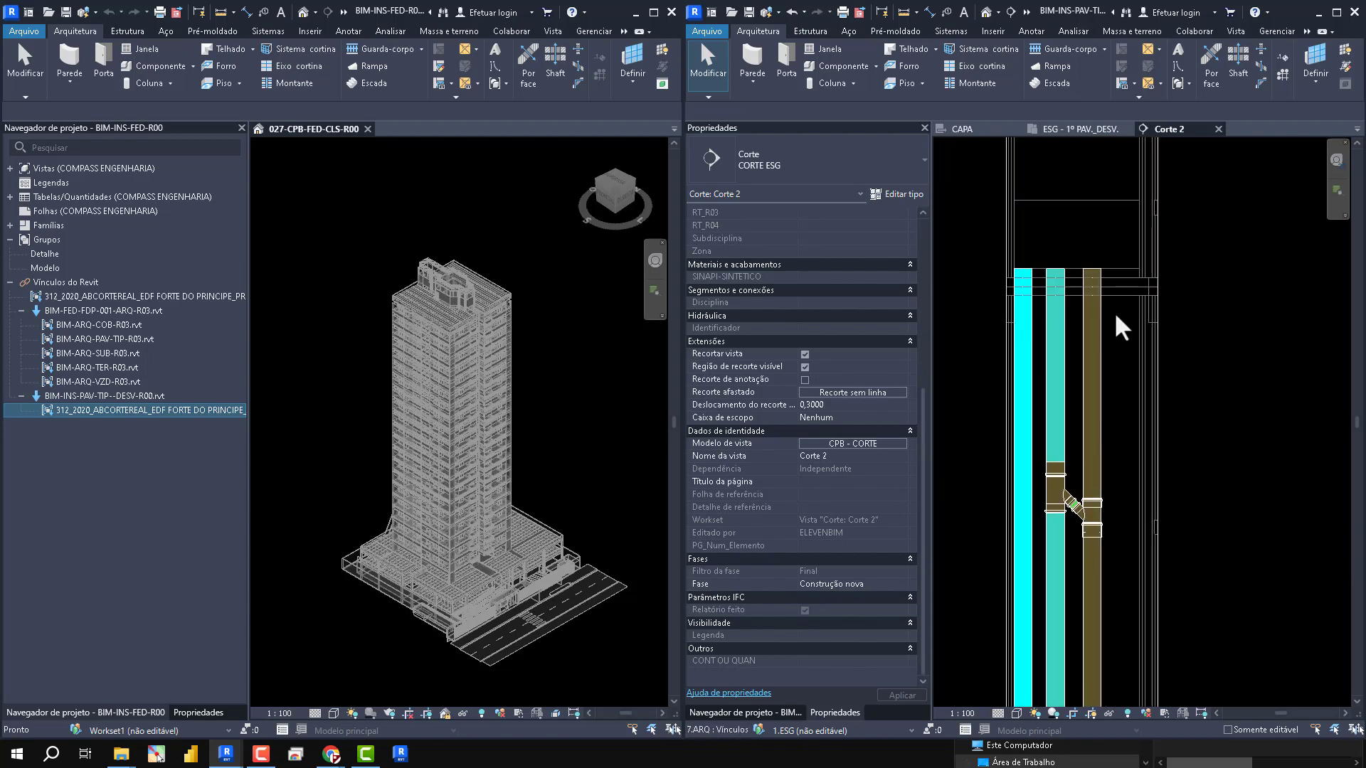
click(1095, 284)
drag(1094, 275, 1095, 377)
click(1042, 326)
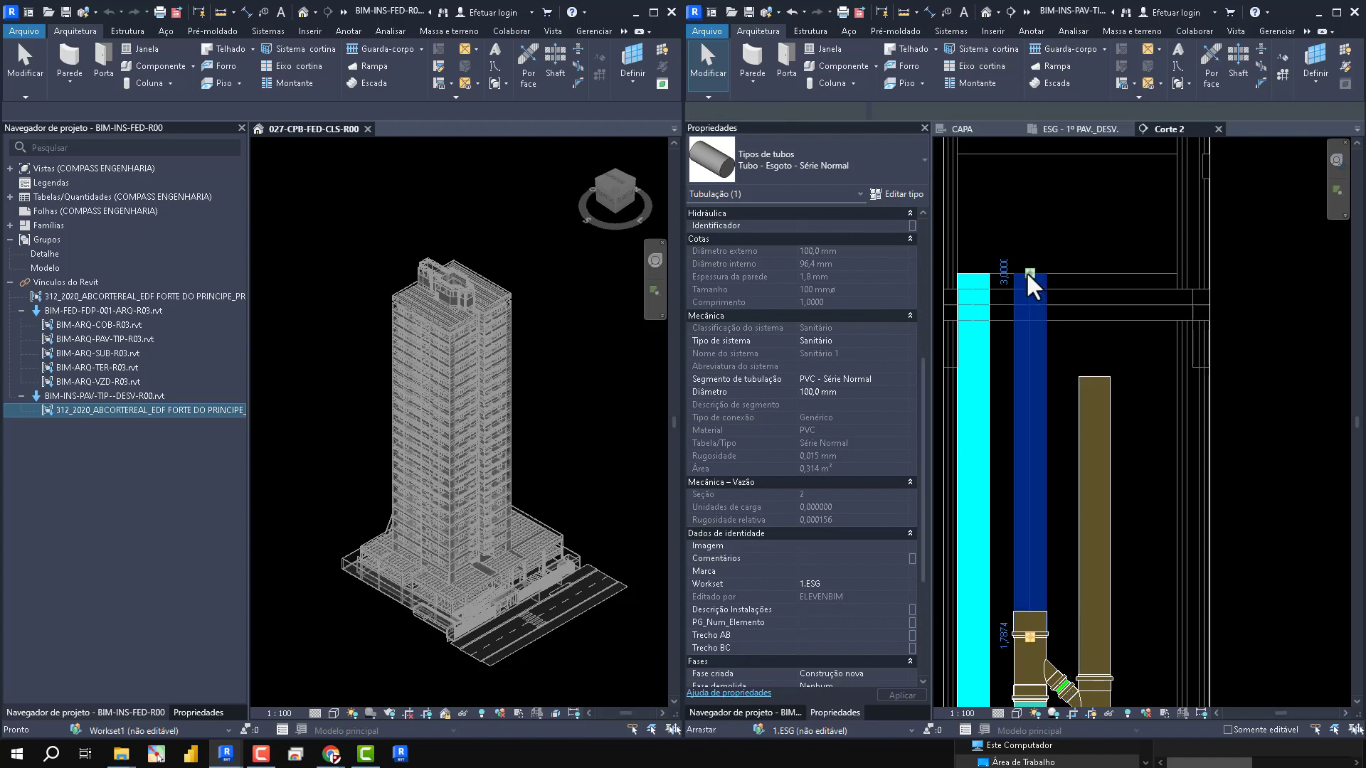
drag(1030, 275, 1032, 377)
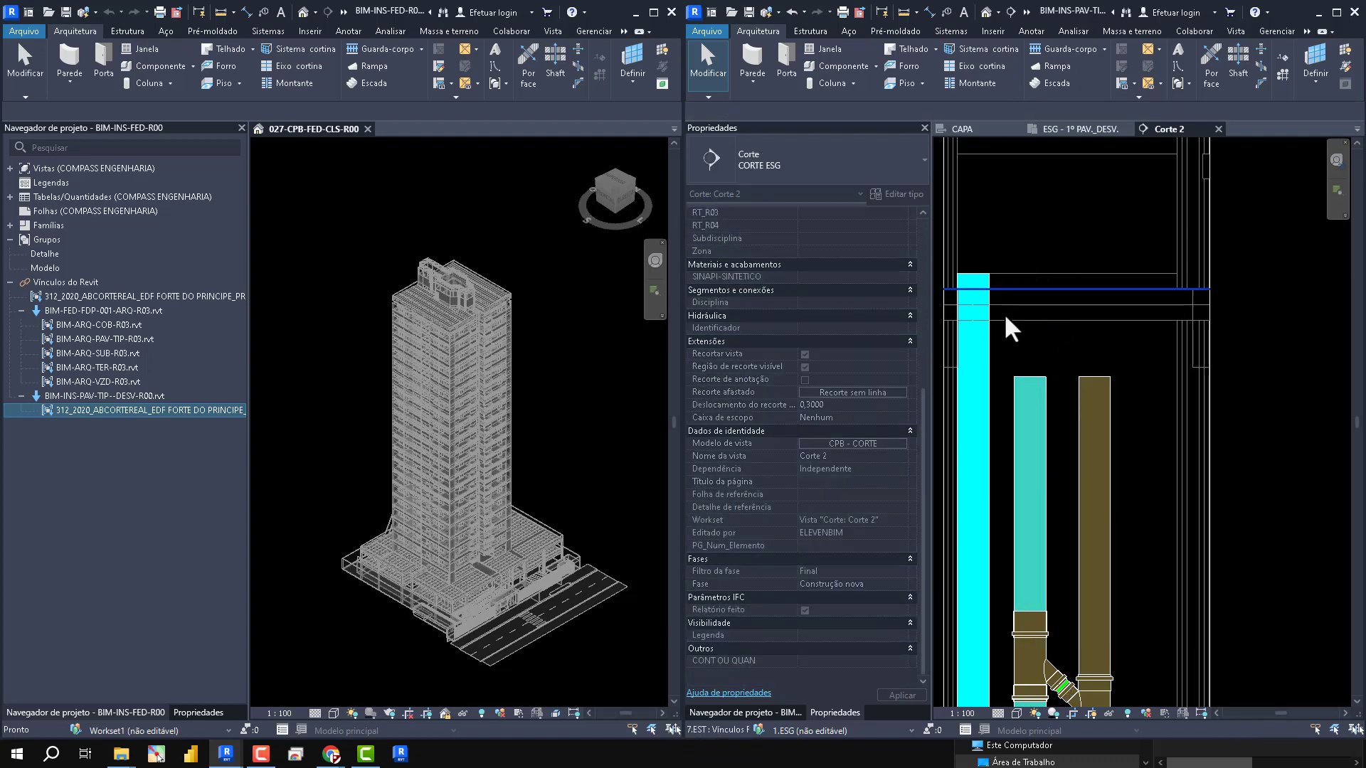
- Align the upper end of the cyan riser with the upper end of the teal riser
key(a)
key(l)
click(1031, 384)
click(971, 274)
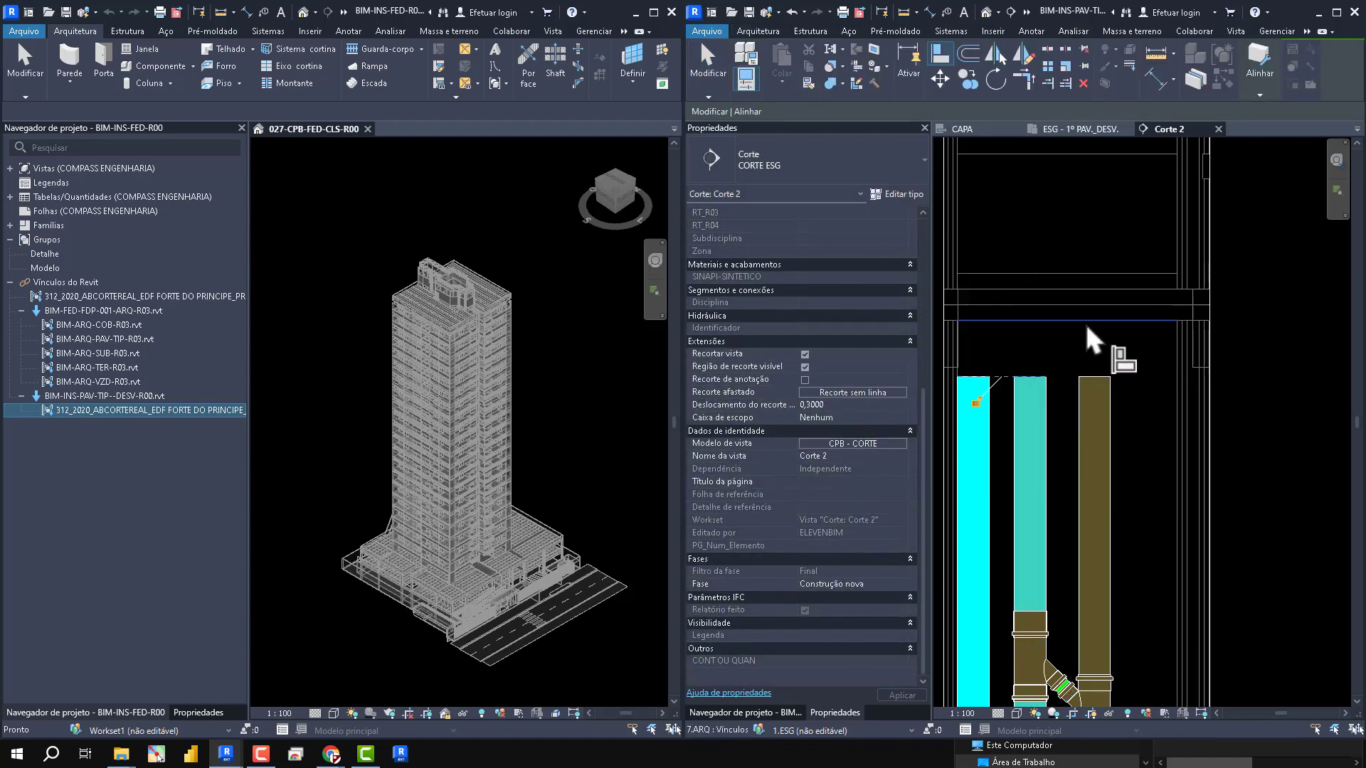
key(Escape)
key(Escape)
scroll(1110, 350, down, 2)
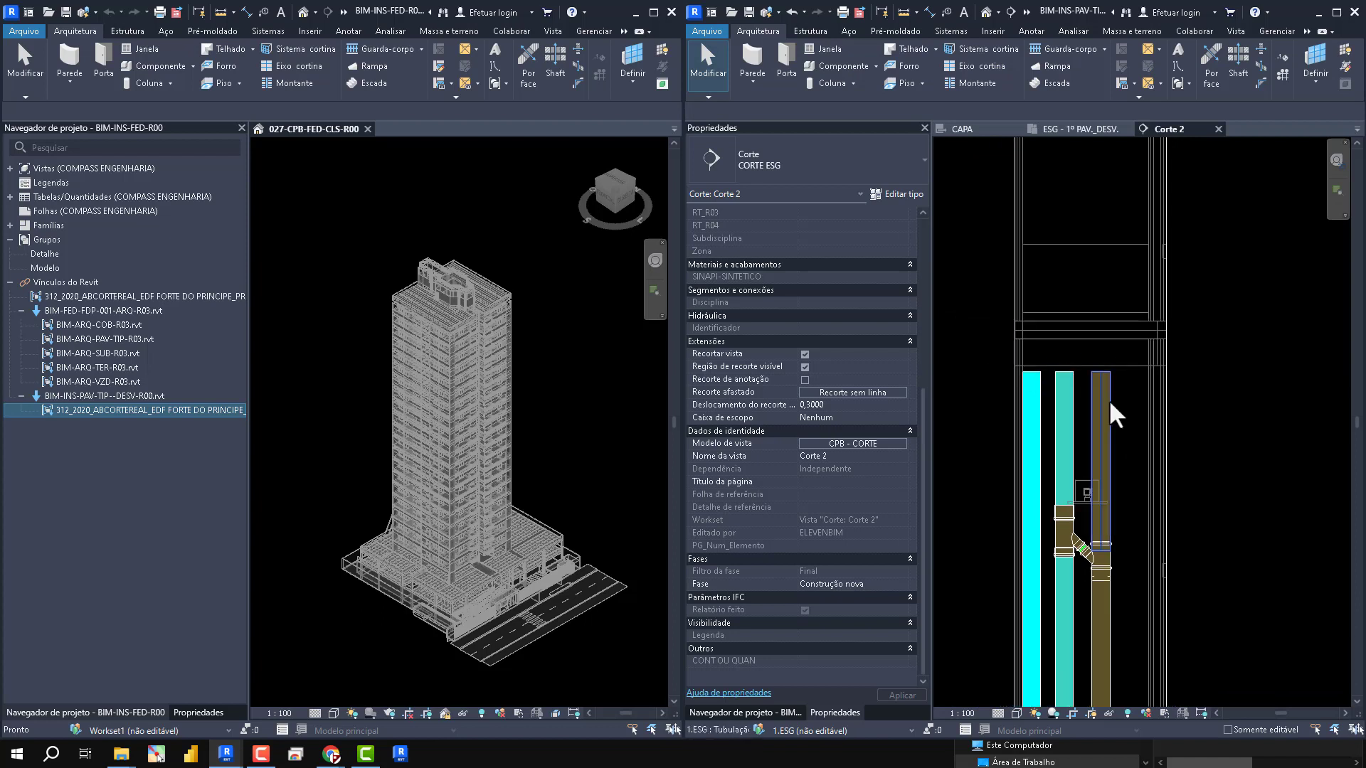
scroll(1110, 403, down, 3)
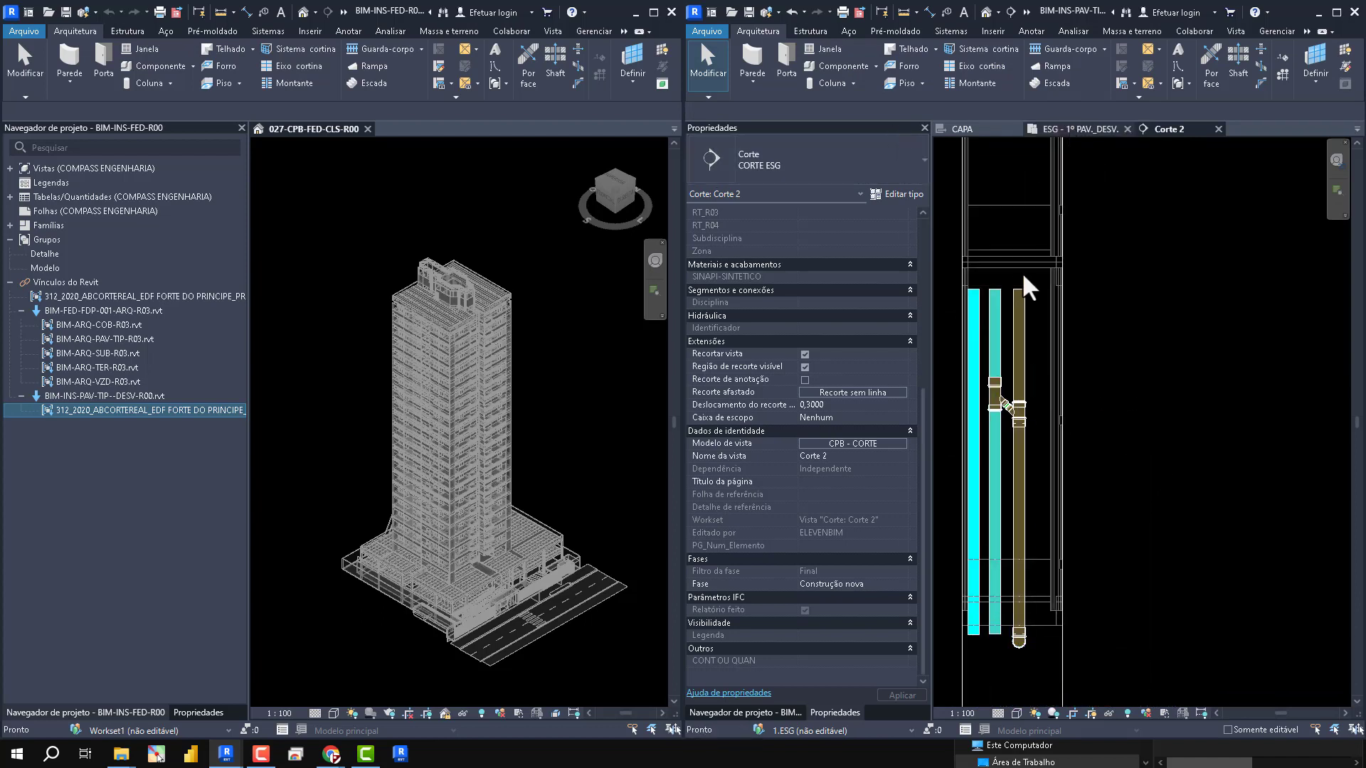
- Open the ESG - 1º PAV._DESV. floor plan at the bathroom shaft that holds the risers
click(1084, 129)
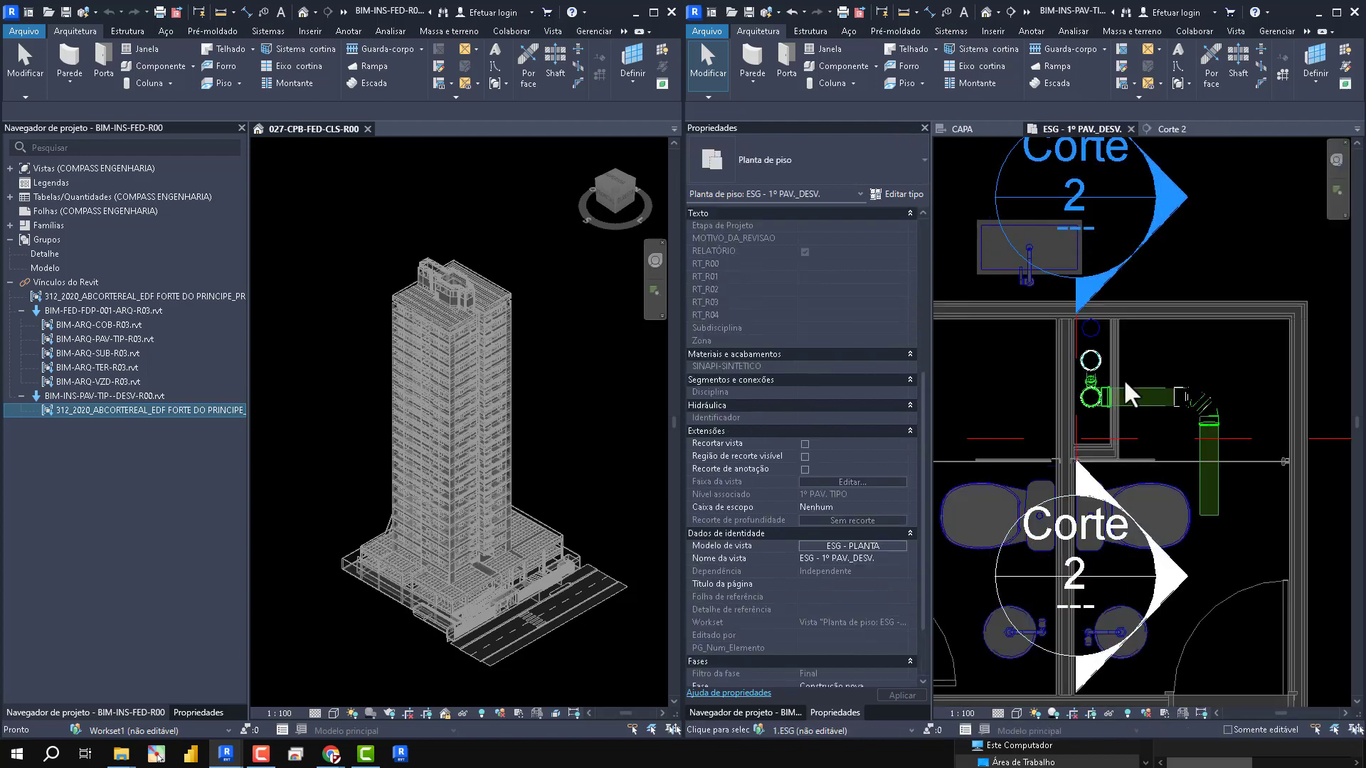
scroll(1123, 391, up, 2)
scroll(1124, 391, down, 6)
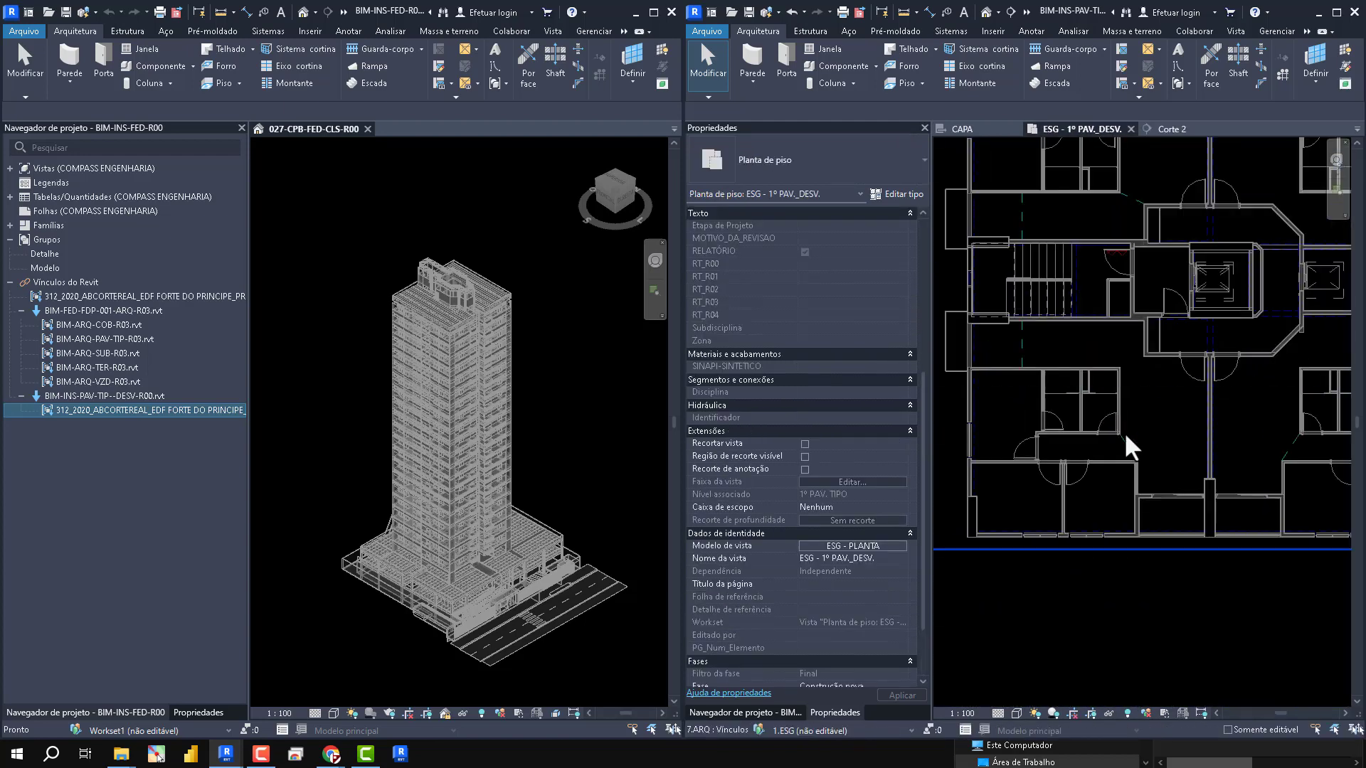
scroll(1227, 284, up, 6)
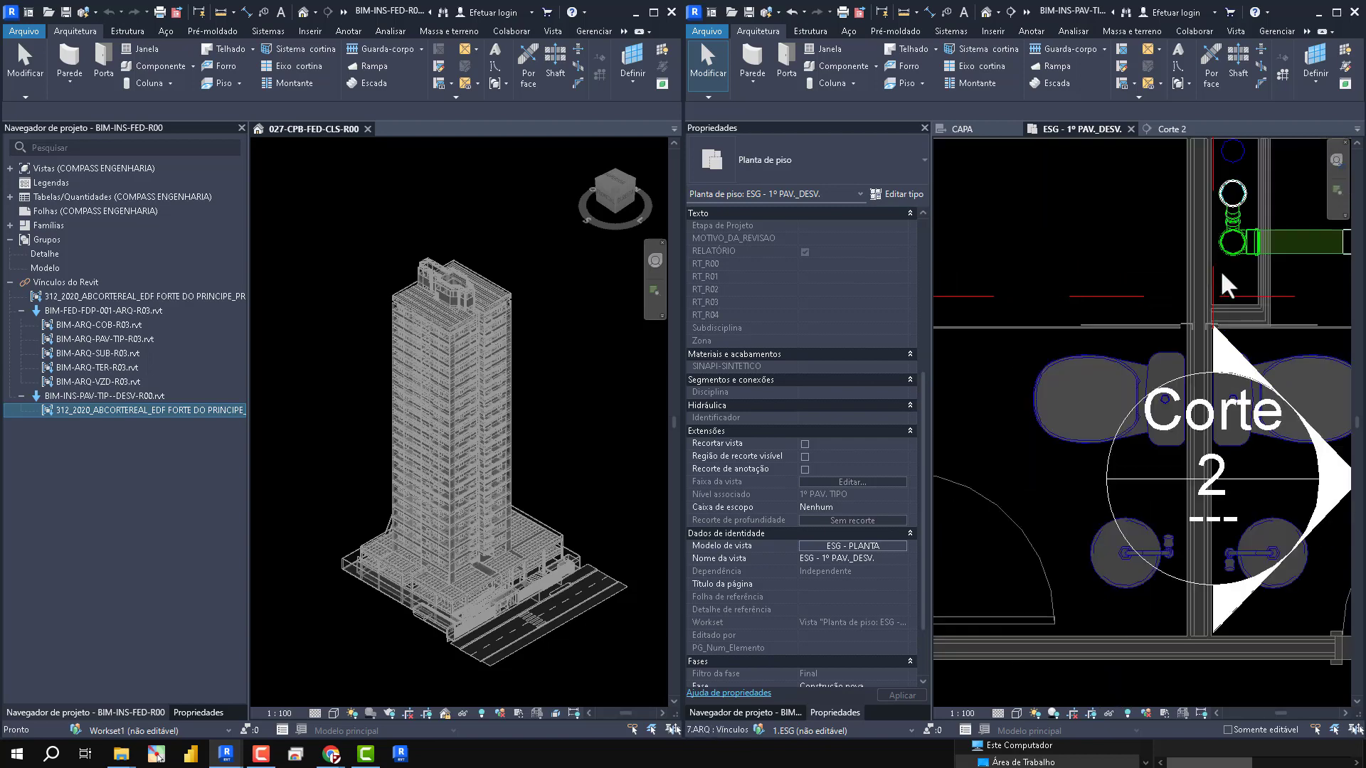
middle_drag(1296, 232, 1091, 376)
scroll(1091, 376, up, 2)
- Try to reroute the horizontal sewer branch by moving its far end diagonally across the shaft wall into the adjacent bathroom
click(1101, 409)
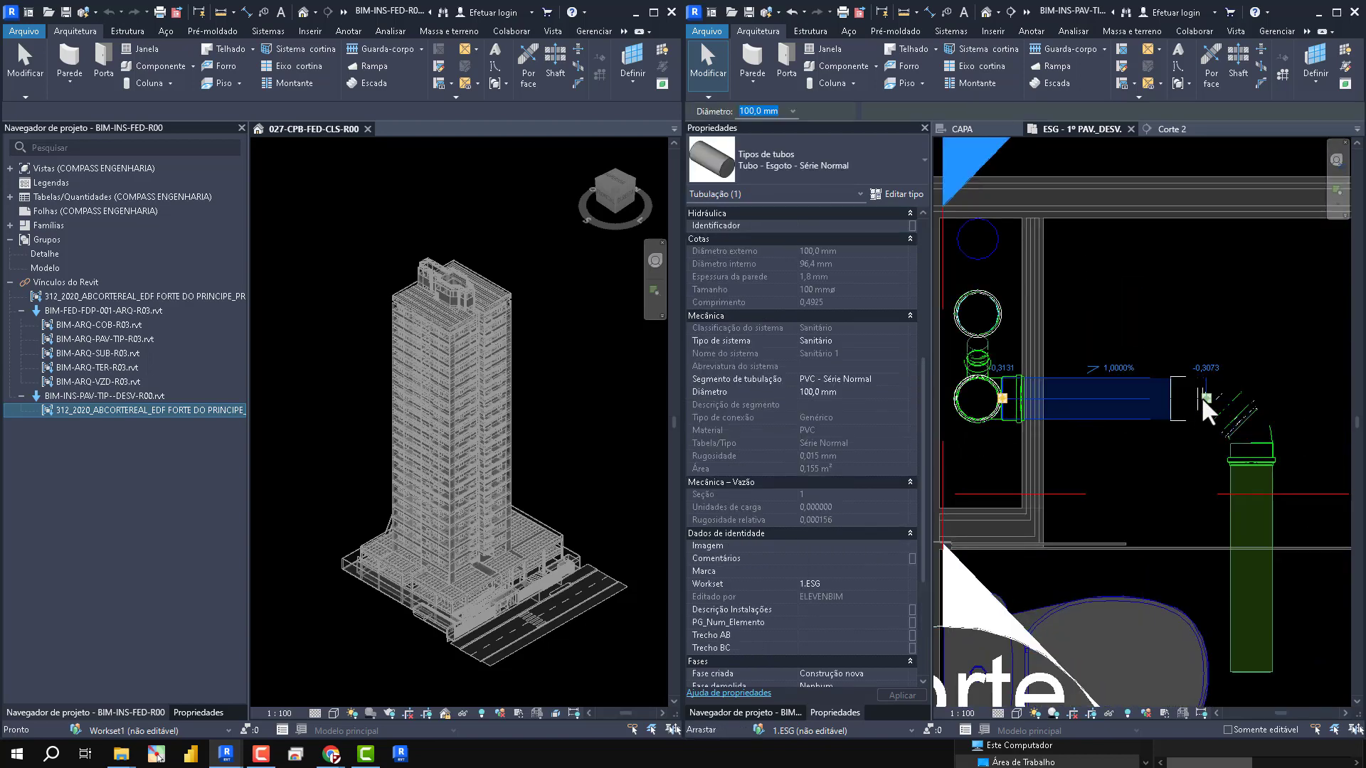
drag(1205, 399, 1053, 441)
scroll(1189, 438, down, 2)
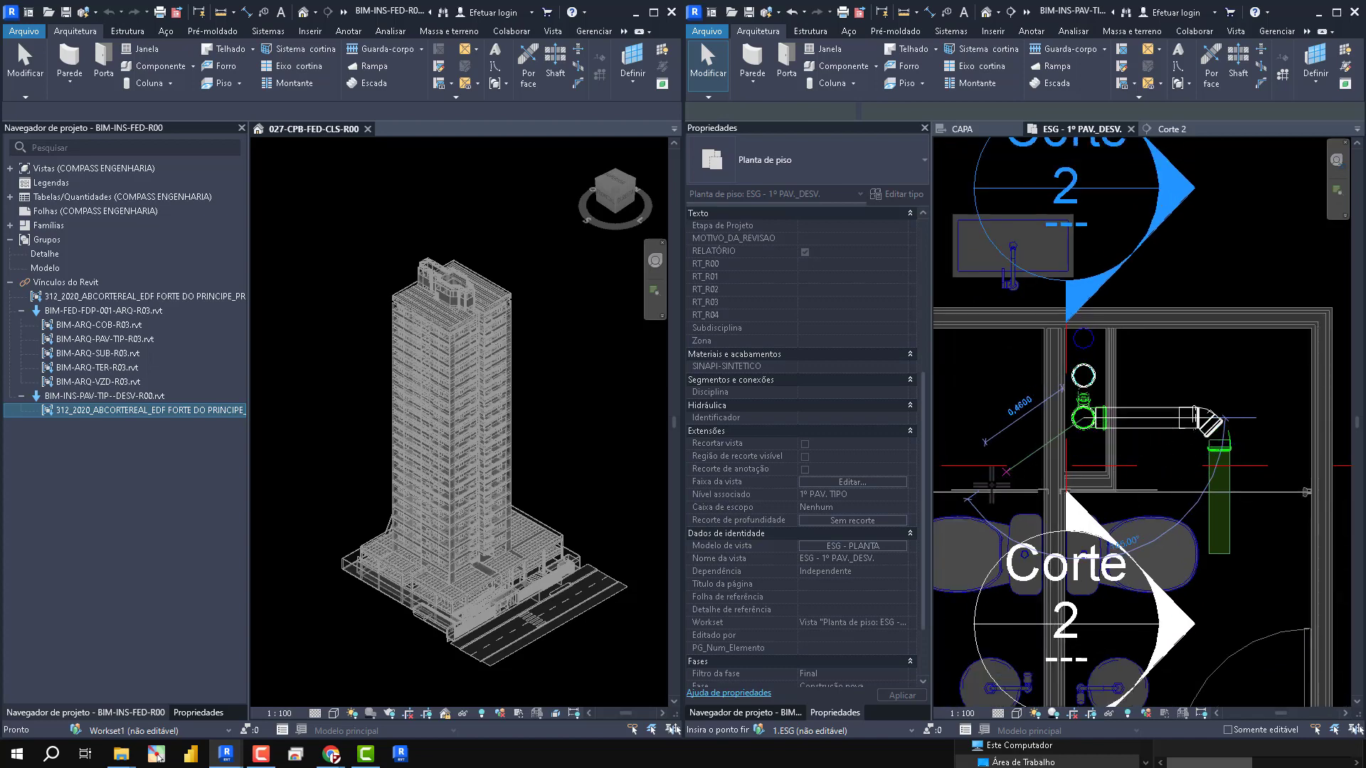
drag(986, 489, 990, 479)
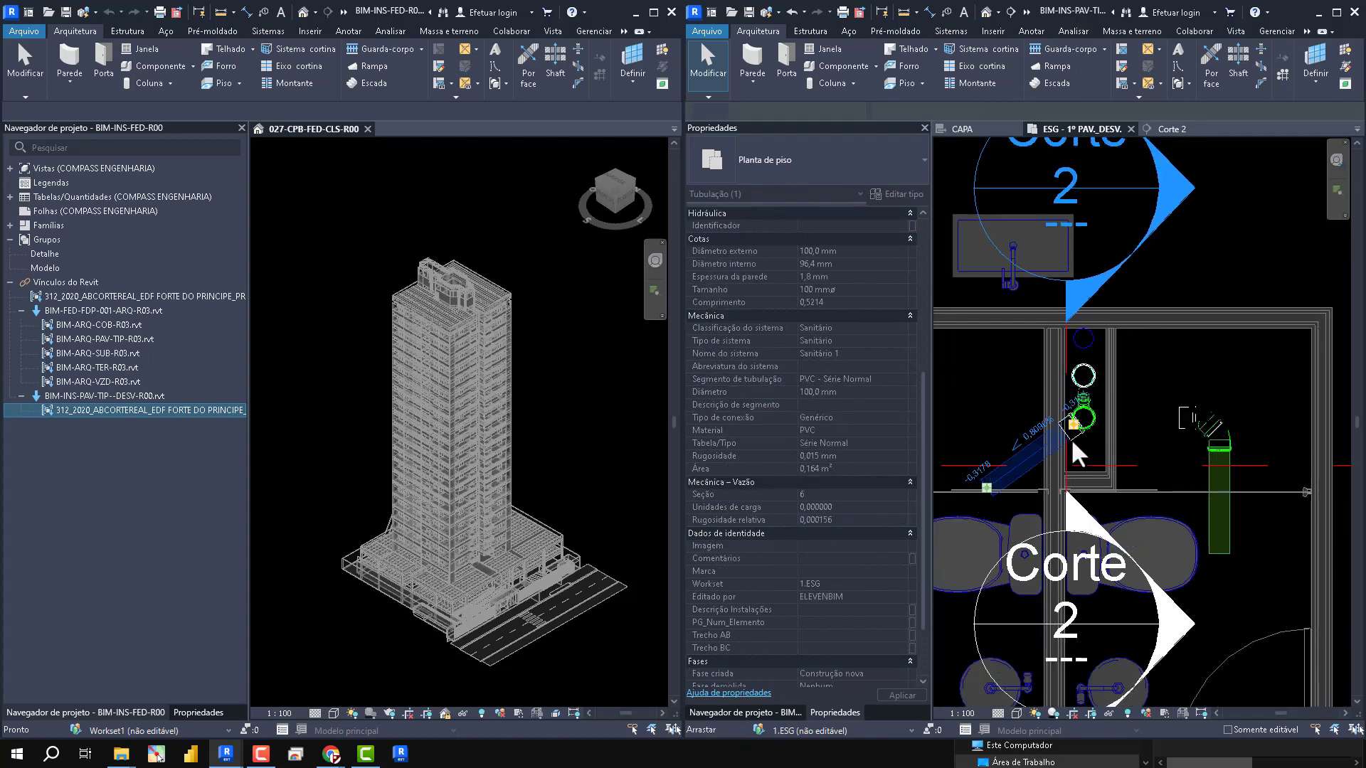
- Delete the diagonal 100 mm sewer pipe beside the shaft
scroll(1069, 444, up, 4)
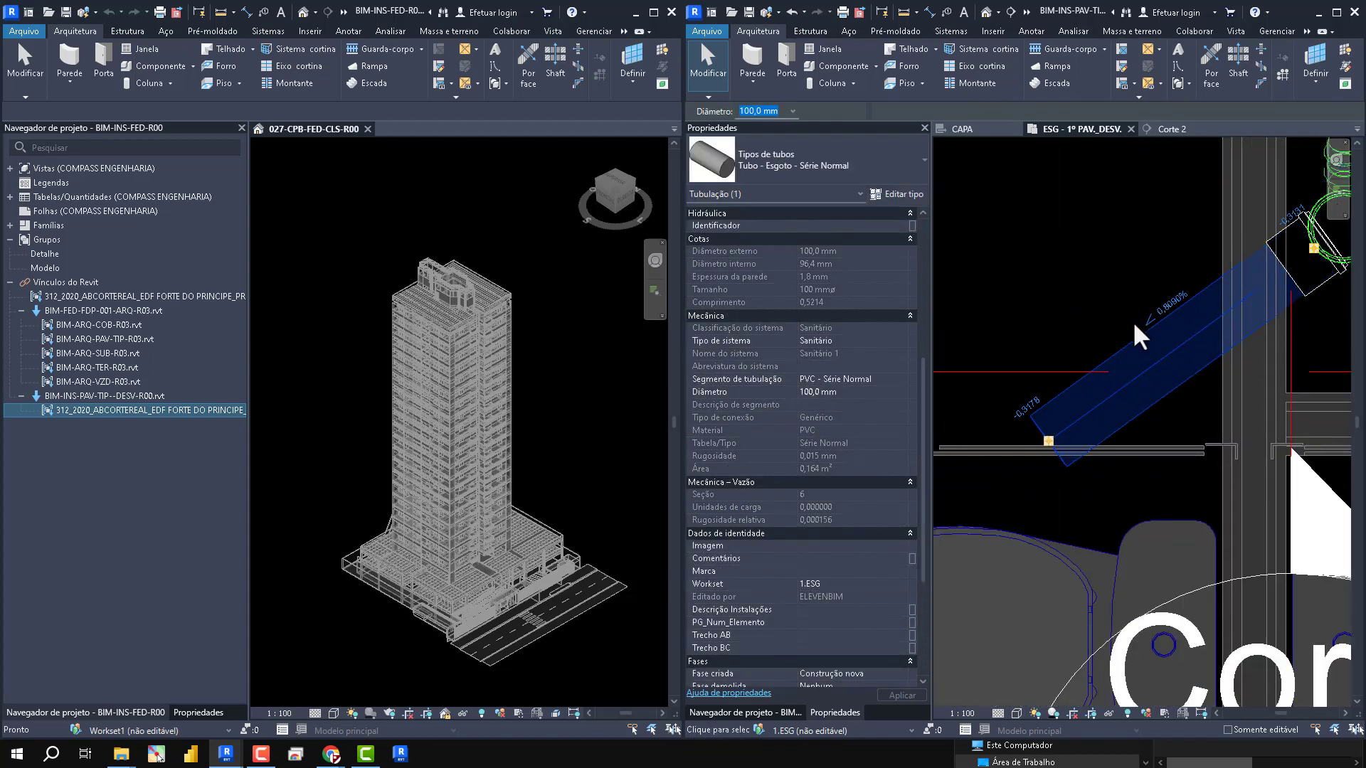
scroll(1136, 324, up, 3)
middle_drag(1150, 324, 1060, 341)
key(Escape)
scroll(1062, 342, down, 4)
click(1095, 370)
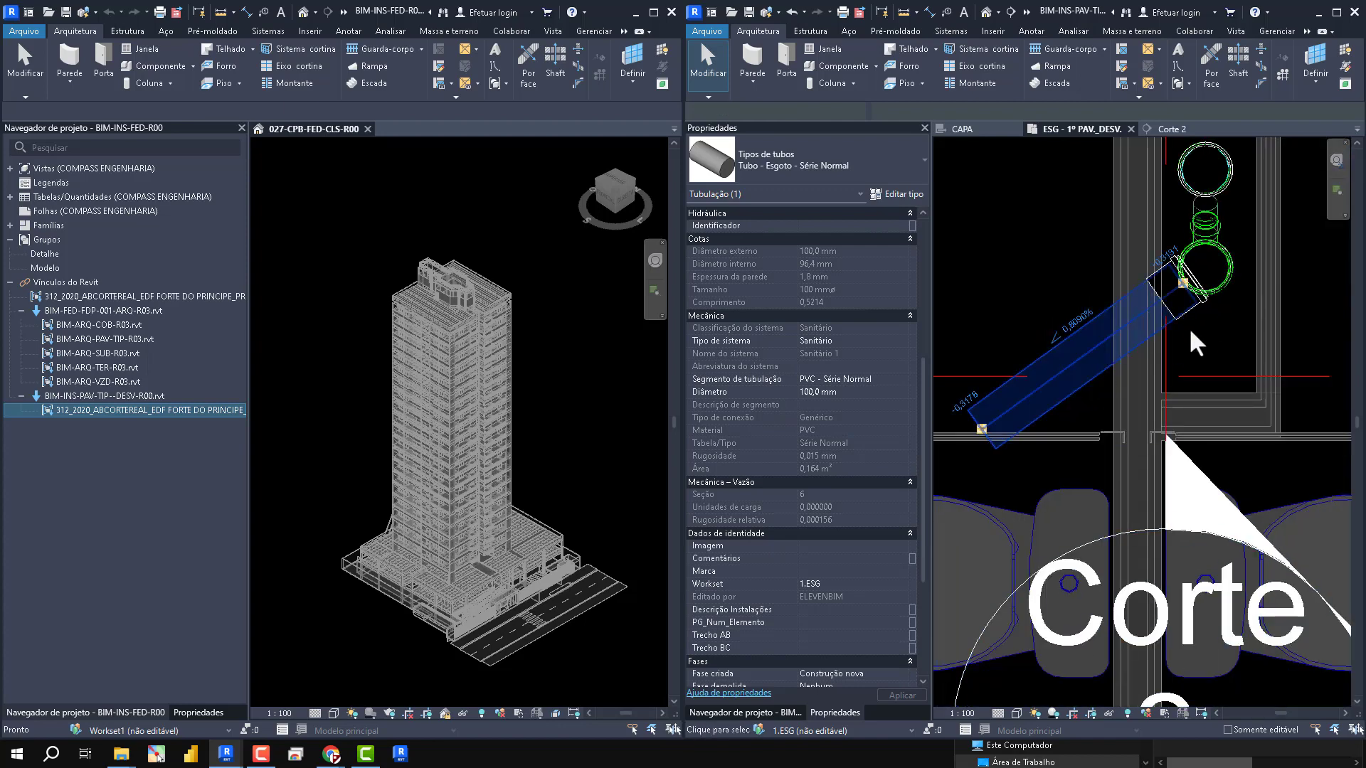
key(Delete)
scroll(1177, 259, down, 10)
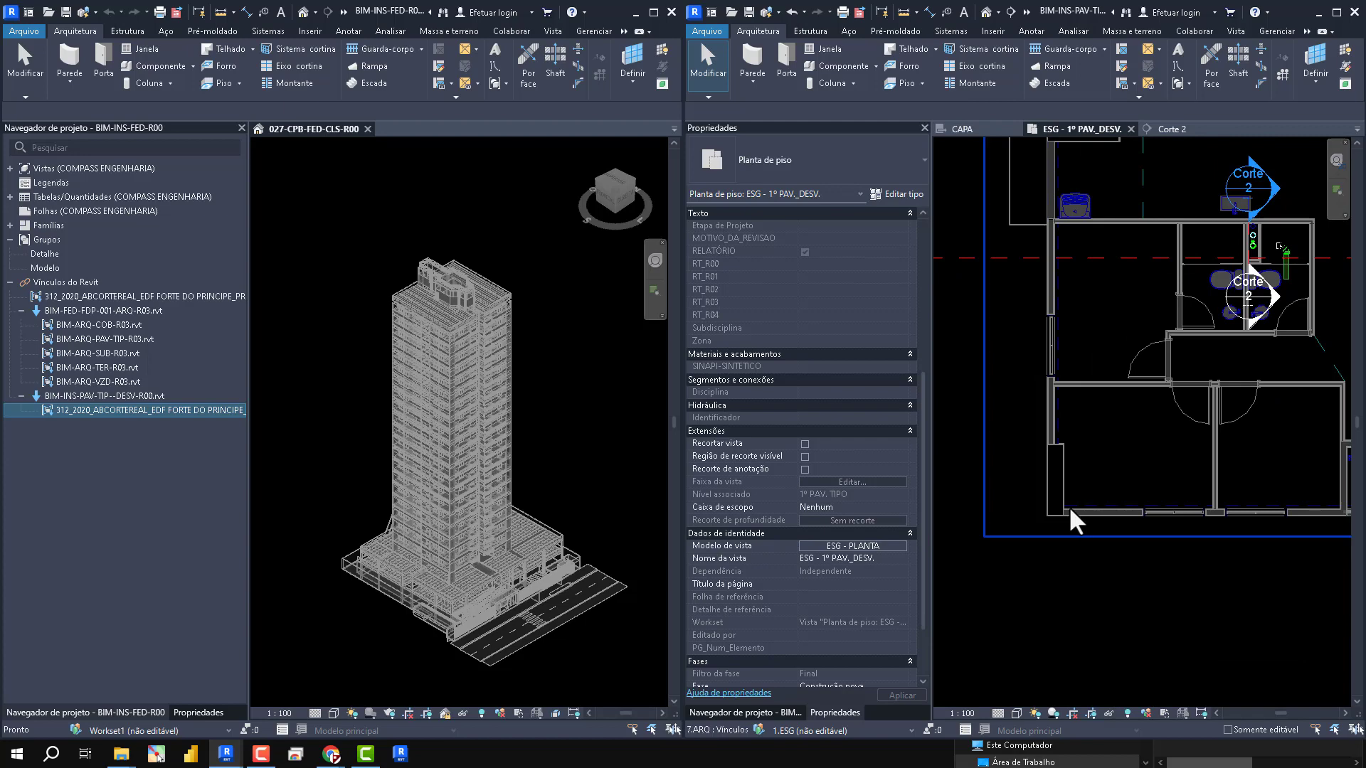
- Undo the pipe deletion and the rerouting of the sewer branch
middle_drag(1131, 495, 1086, 494)
scroll(1224, 265, up, 5)
scroll(1252, 324, down, 4)
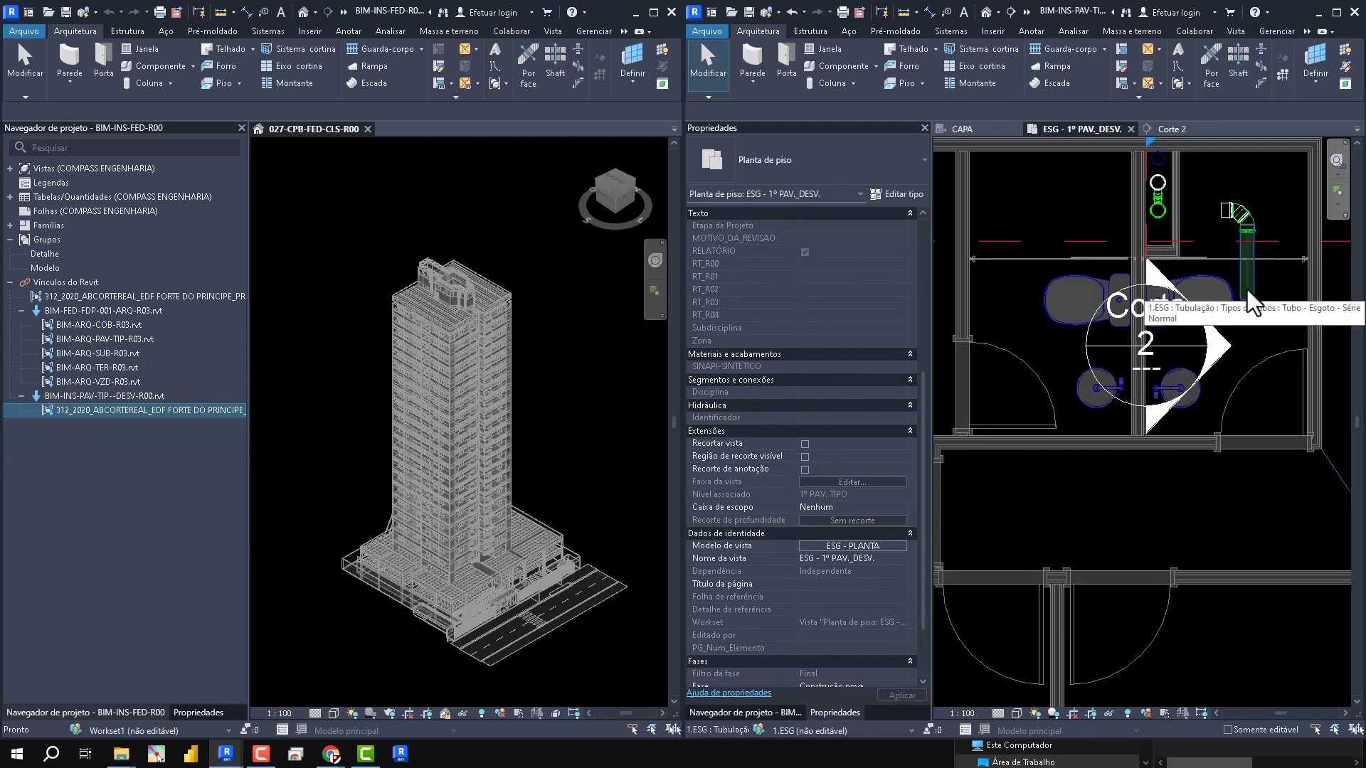
middle_drag(1268, 491, 1364, 380)
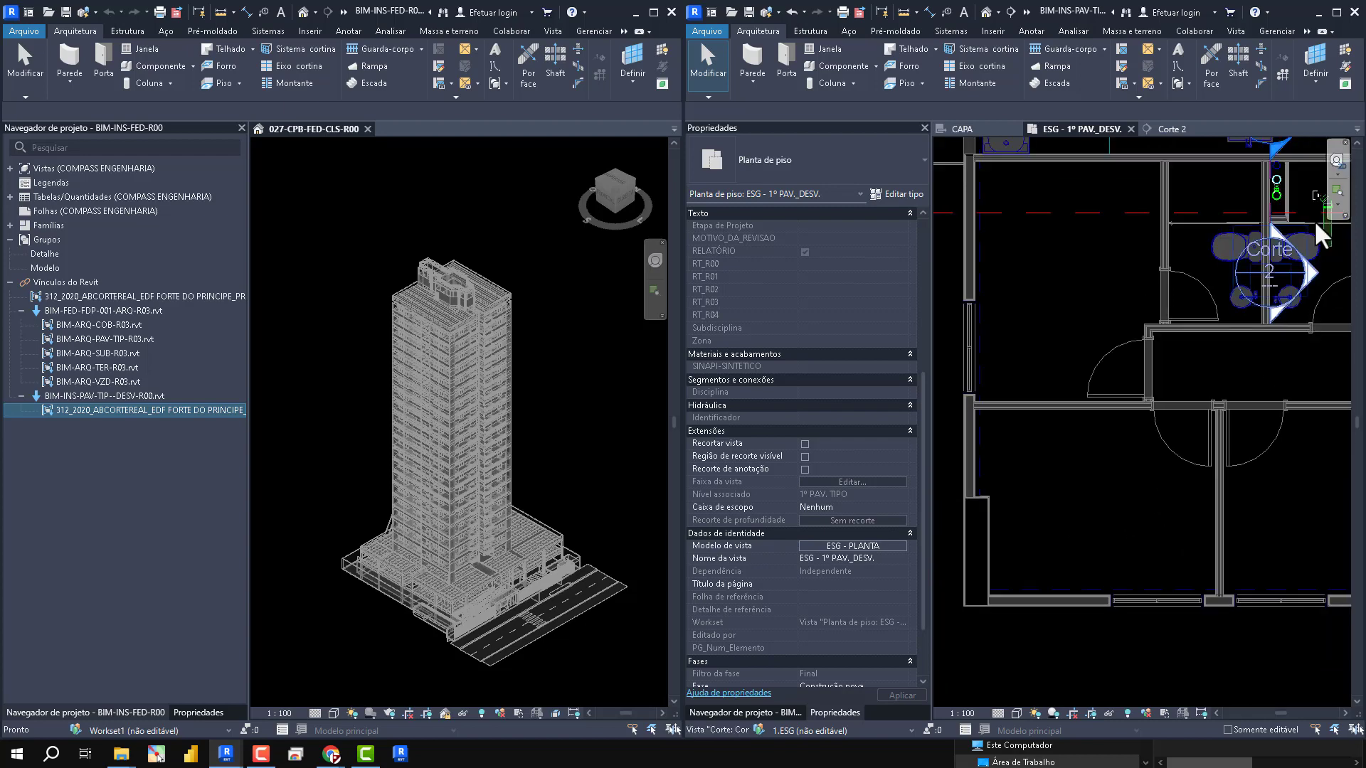
scroll(1095, 370, up, 5)
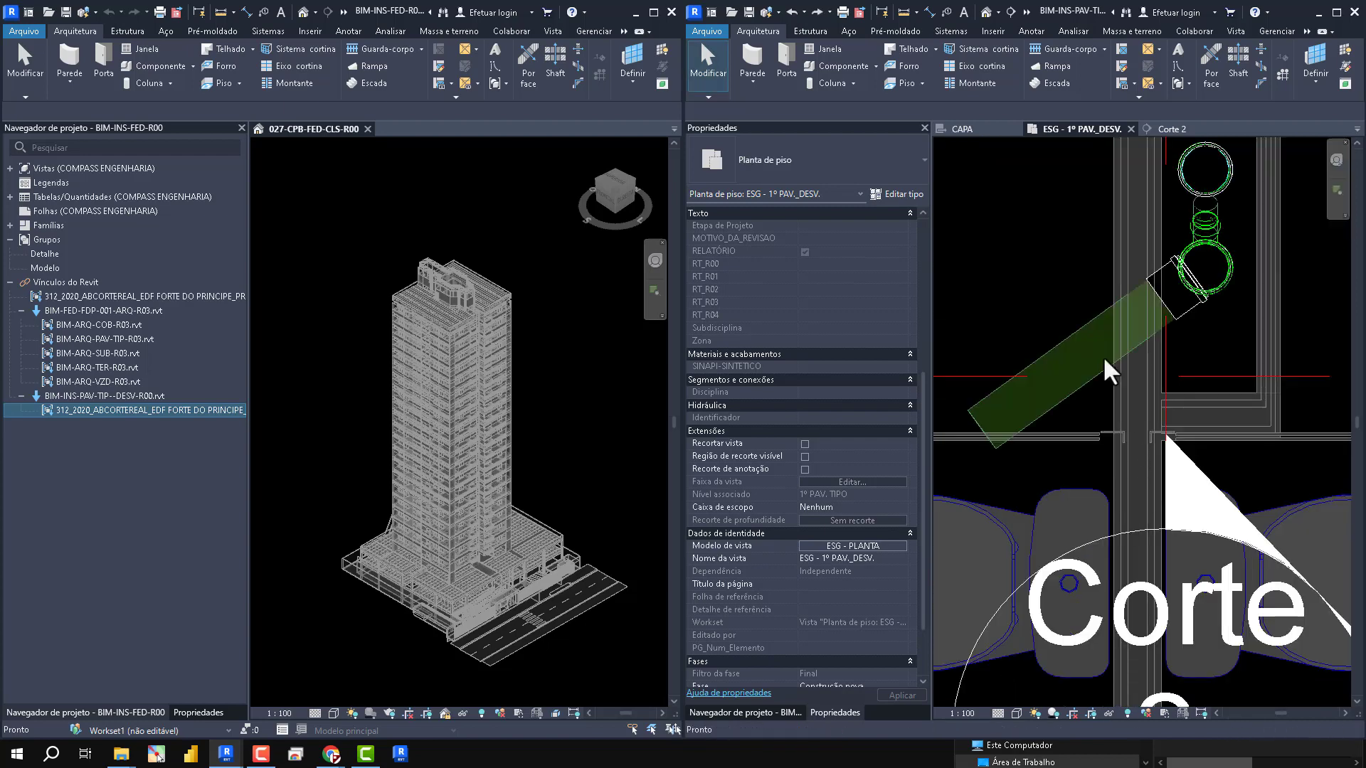
scroll(1104, 360, up, 1)
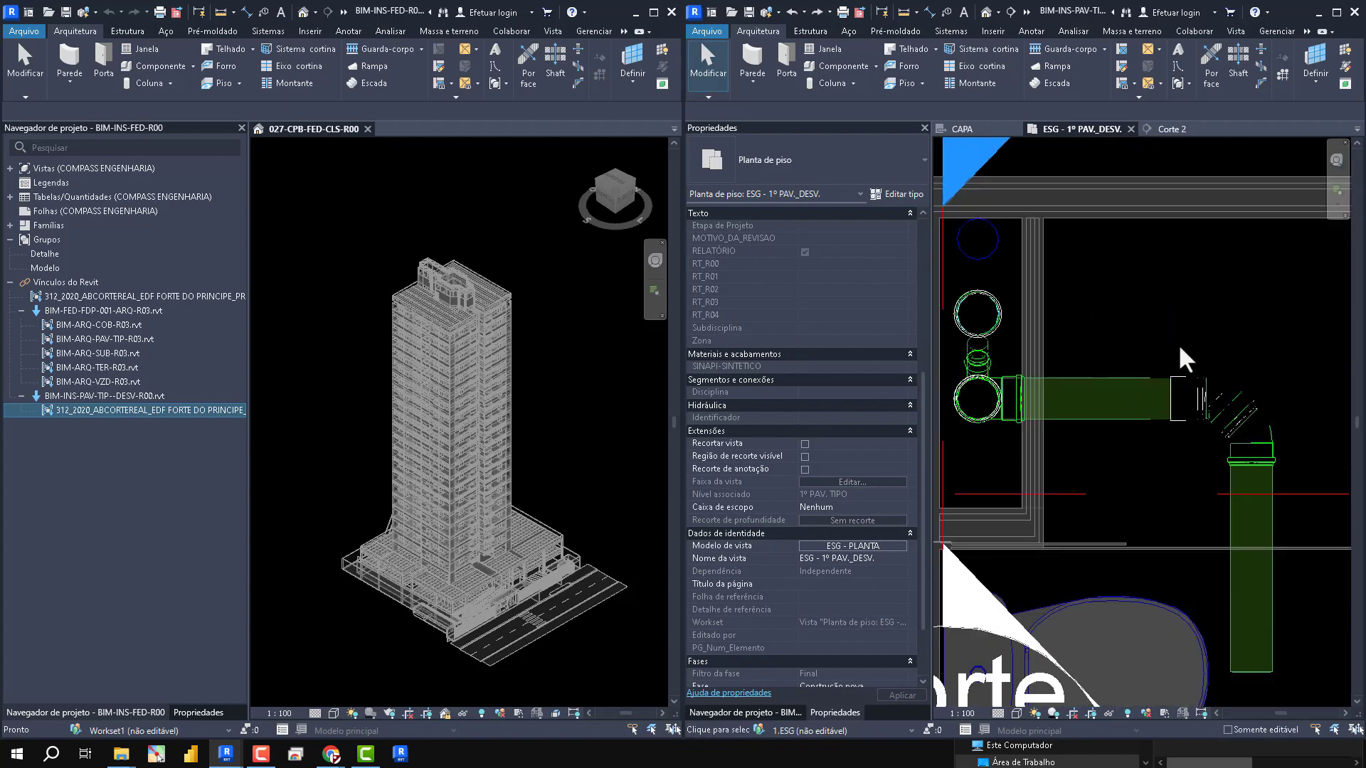
scroll(1180, 352, down, 3)
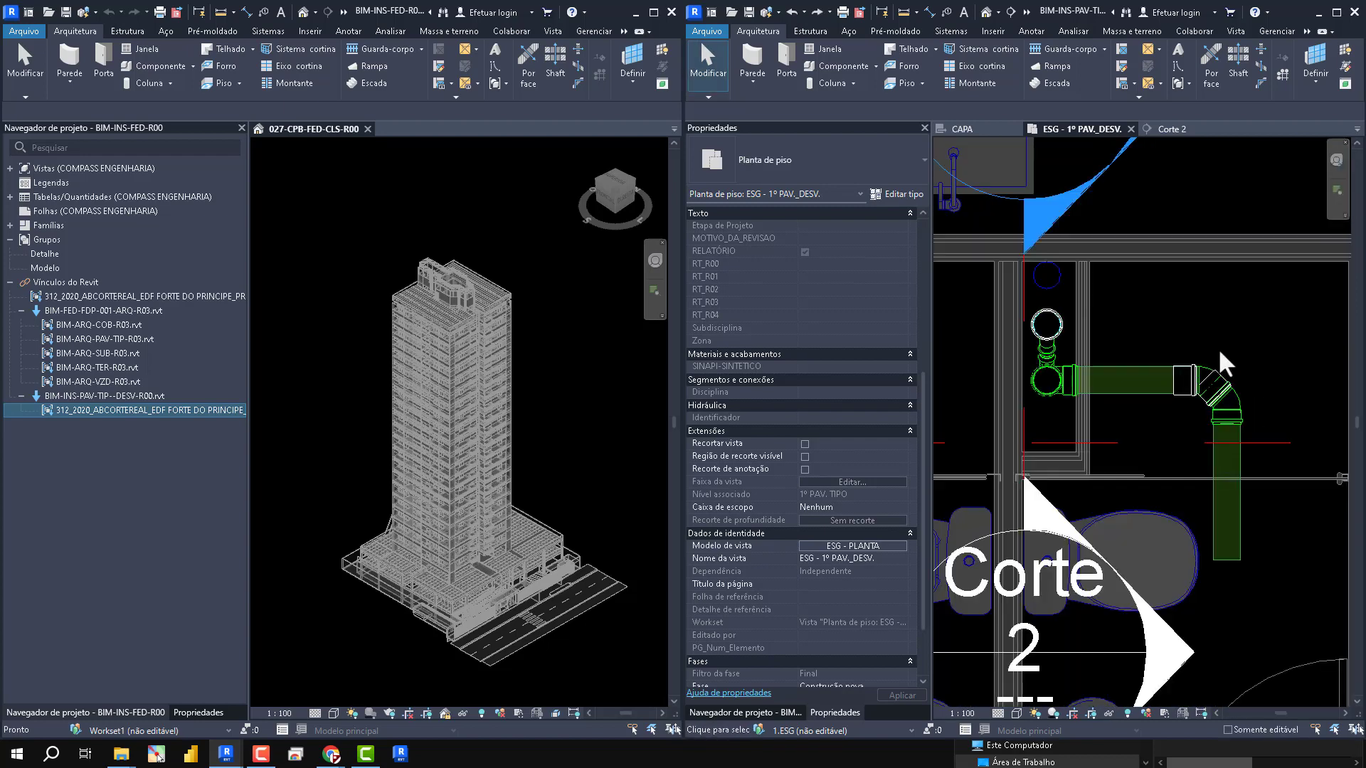
- Group the three risers with the connected branch pipes and fittings as a model group named ESG-PAV1
click(1238, 462)
scroll(1113, 306, up, 3)
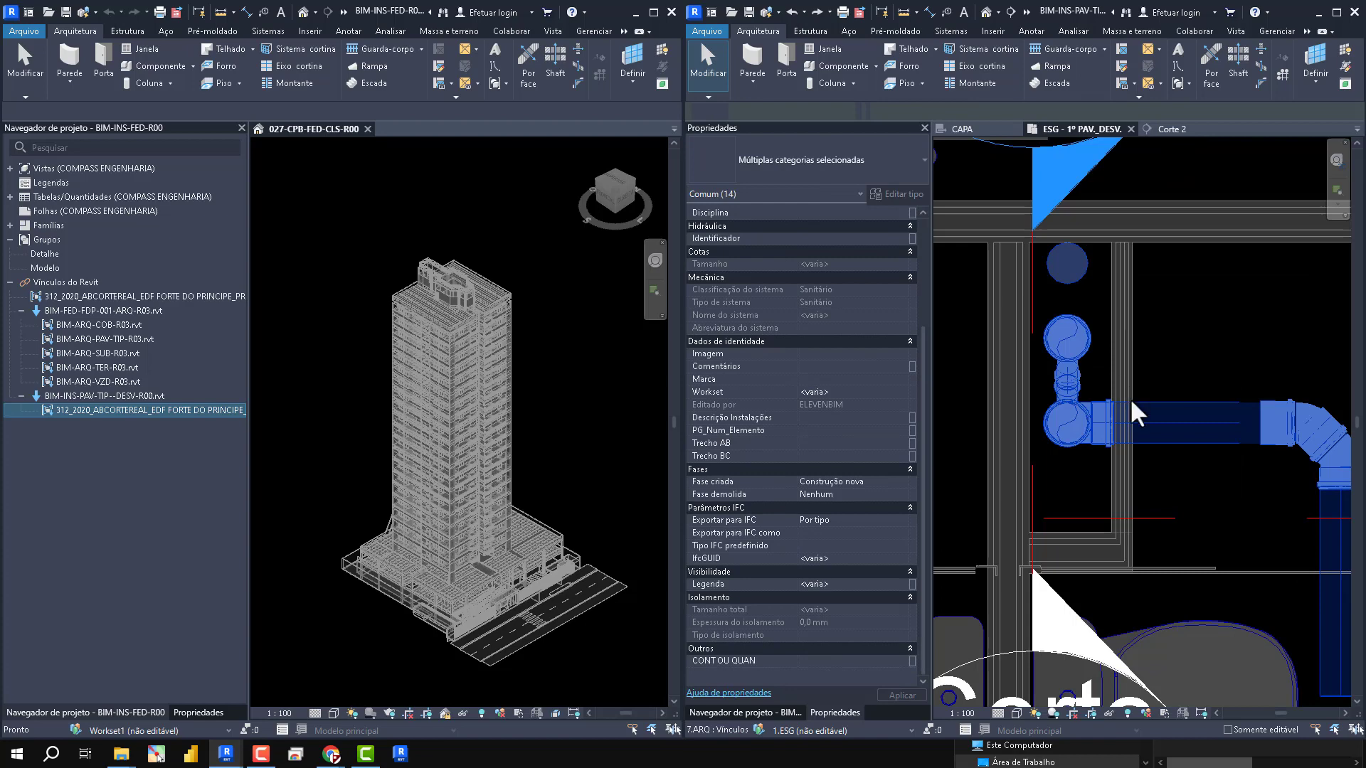
scroll(1132, 404, down, 3)
key(g)
key(p)
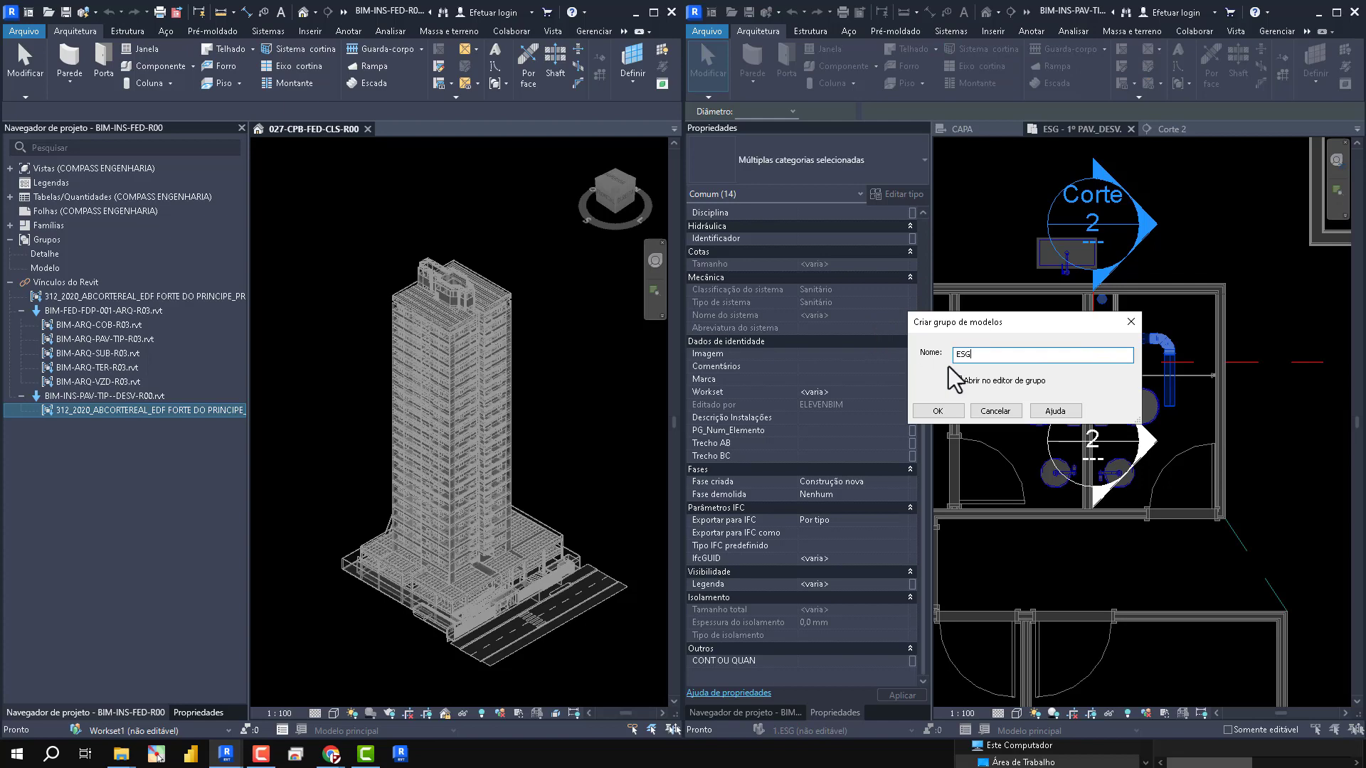
click(953, 410)
scroll(1189, 489, down, 5)
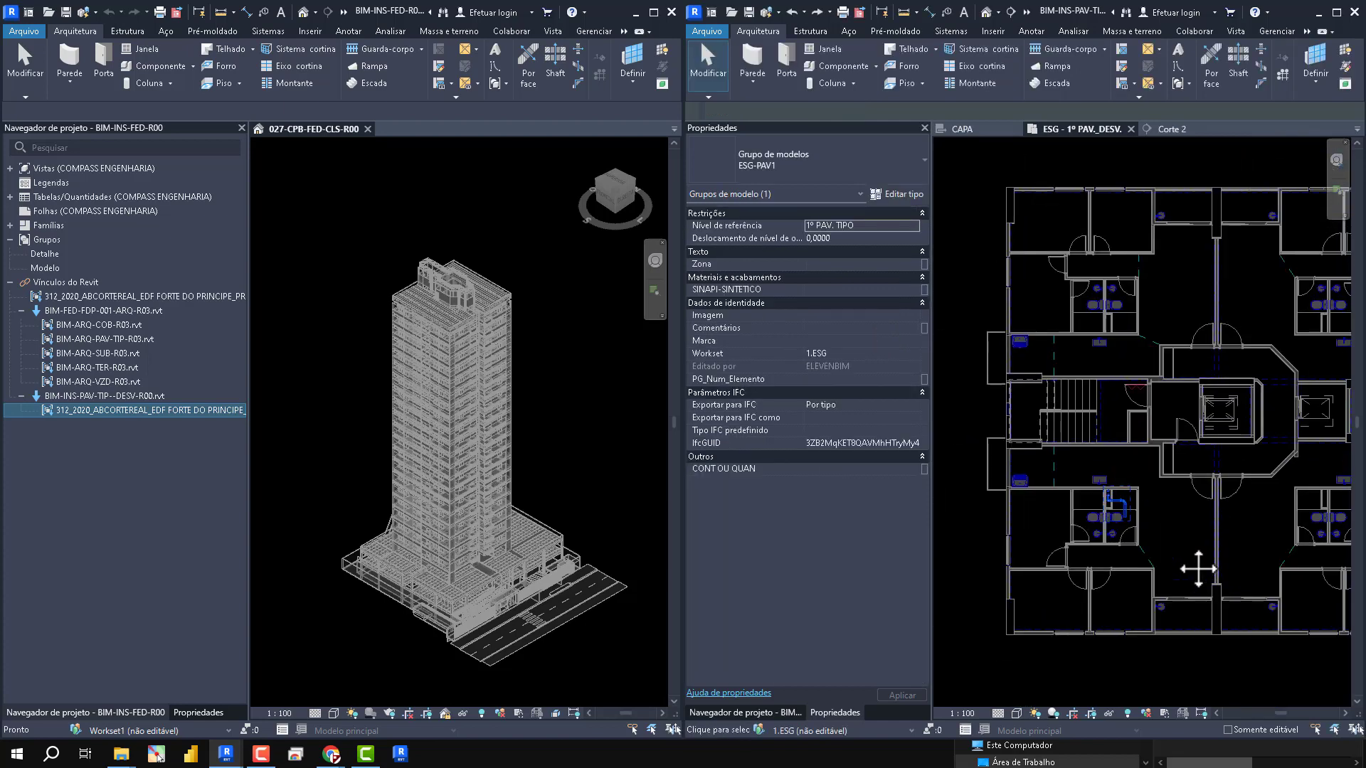
scroll(1122, 547, up, 3)
scroll(1120, 548, up, 3)
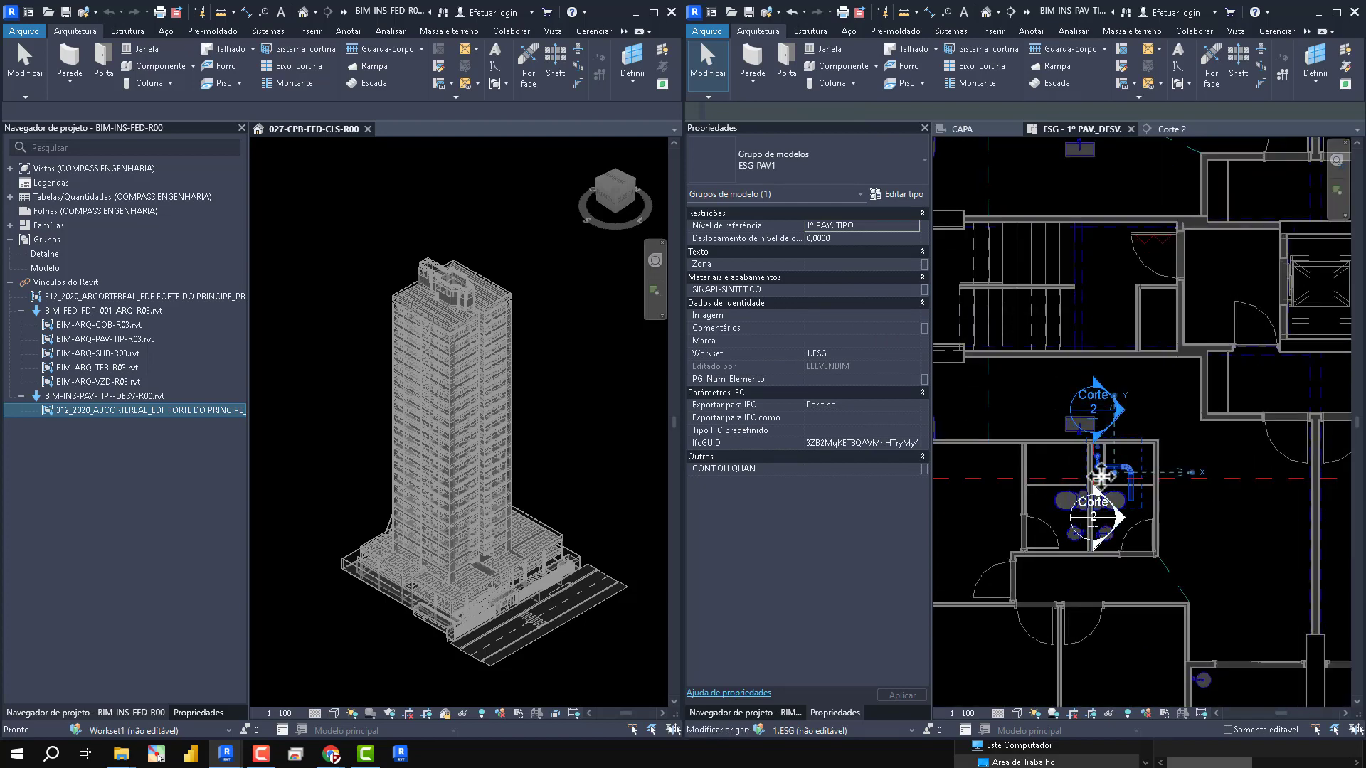
scroll(1104, 604, down, 5)
scroll(1104, 598, down, 1)
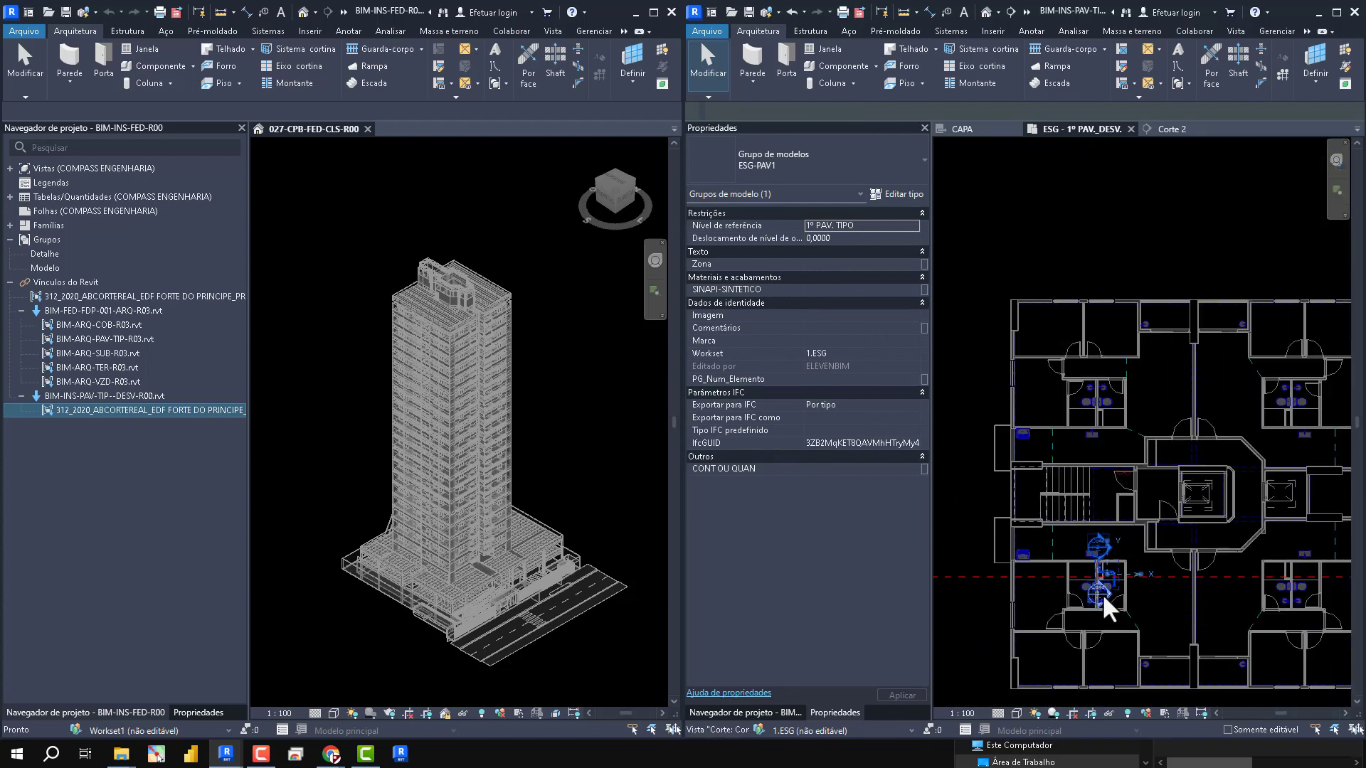
middle_drag(1271, 486, 1268, 331)
scroll(1278, 442, up, 6)
click(1268, 331)
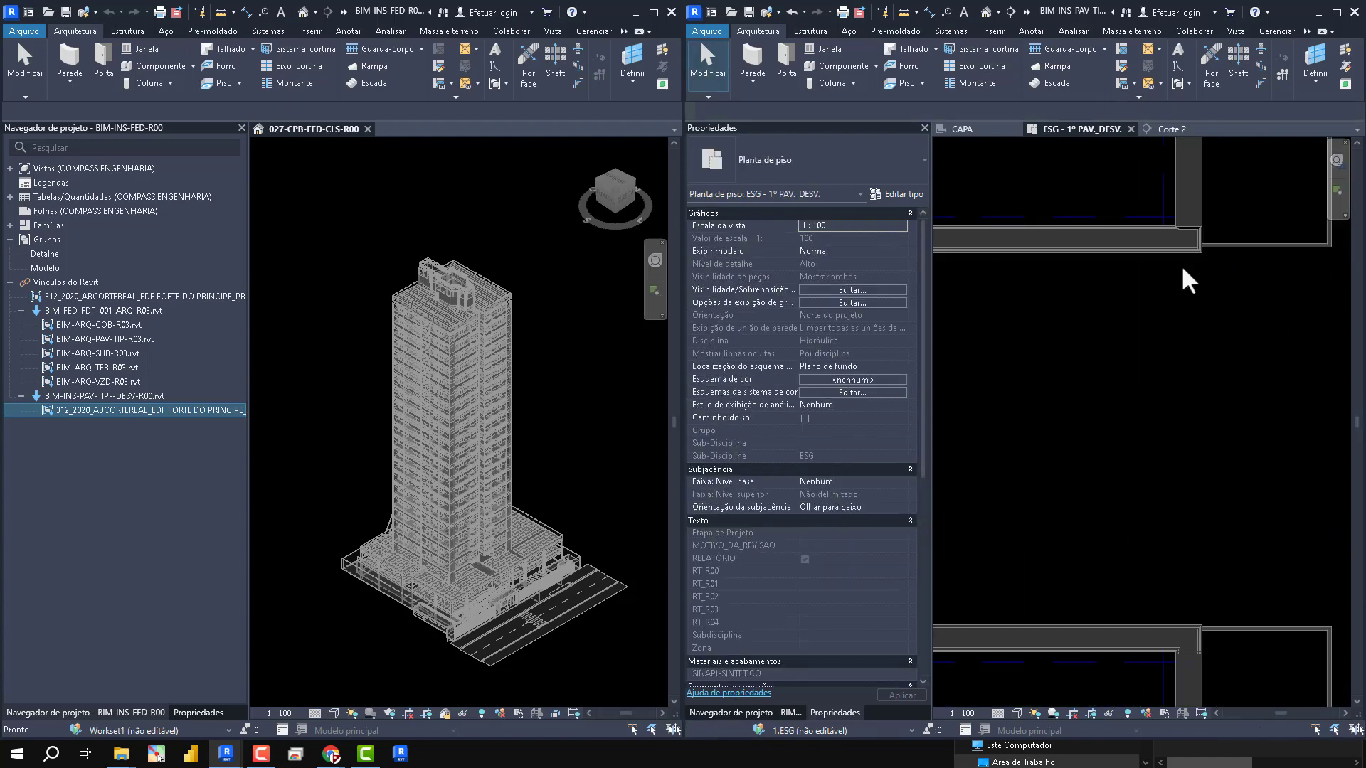
key(d)
key(l)
scroll(1206, 253, up, 3)
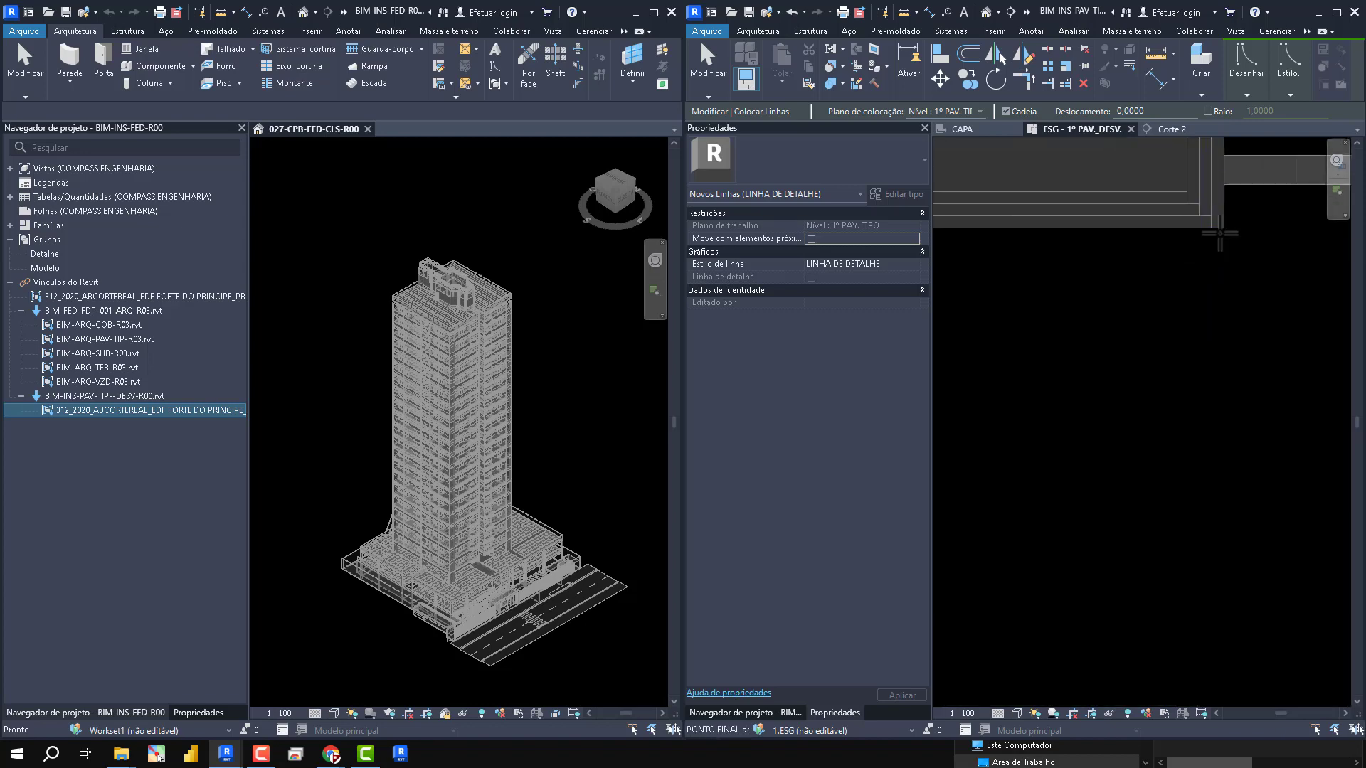
click(1219, 229)
scroll(1217, 214, down, 3)
scroll(1213, 484, up, 4)
scroll(1209, 546, down, 4)
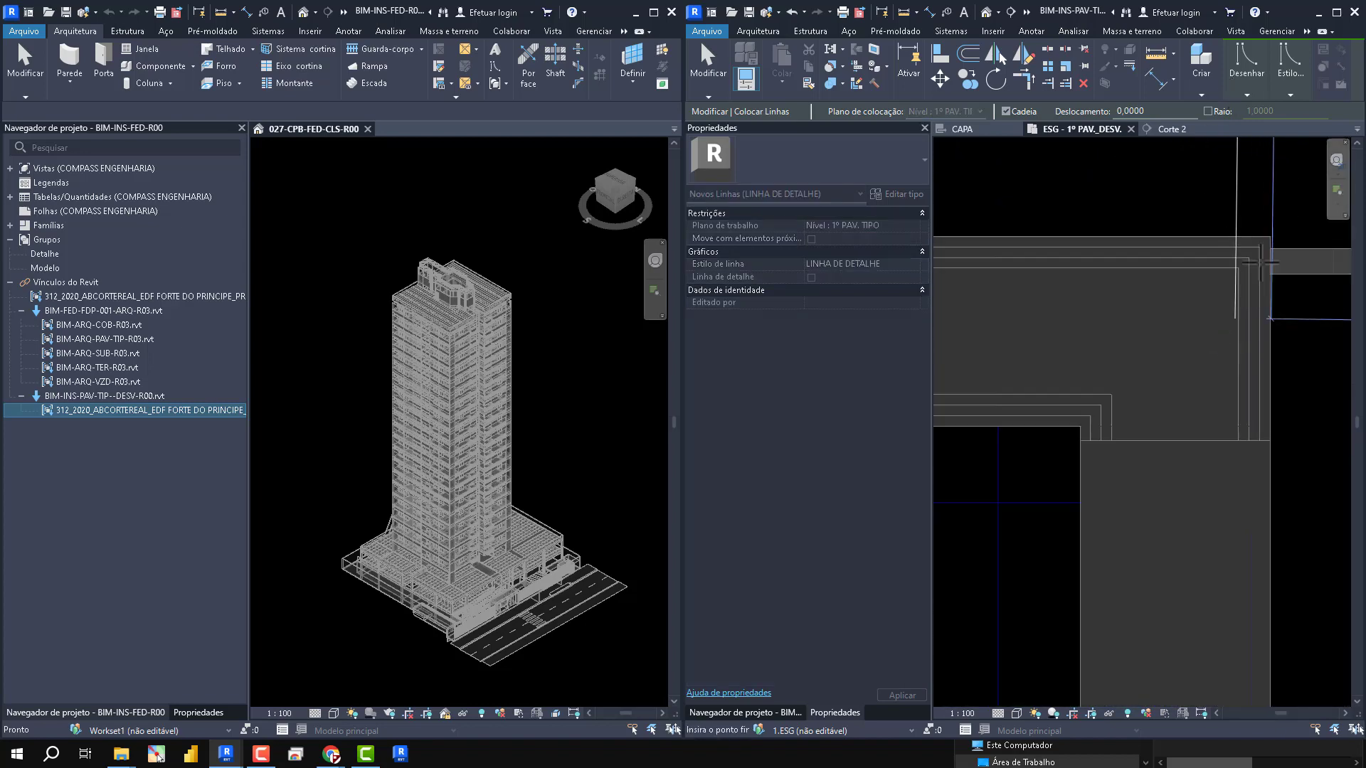
key(Escape)
key(Escape)
scroll(1273, 345, down, 5)
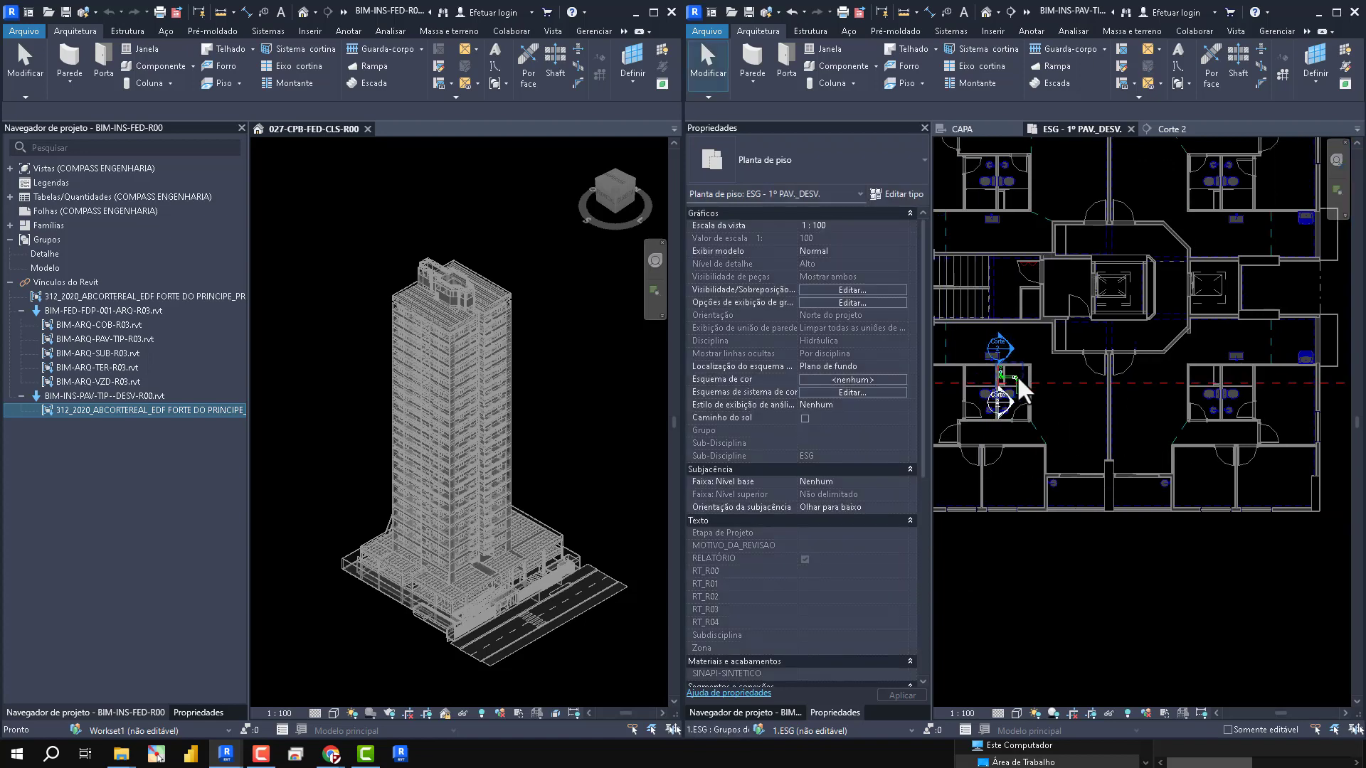
click(1019, 384)
scroll(1124, 398, up, 2)
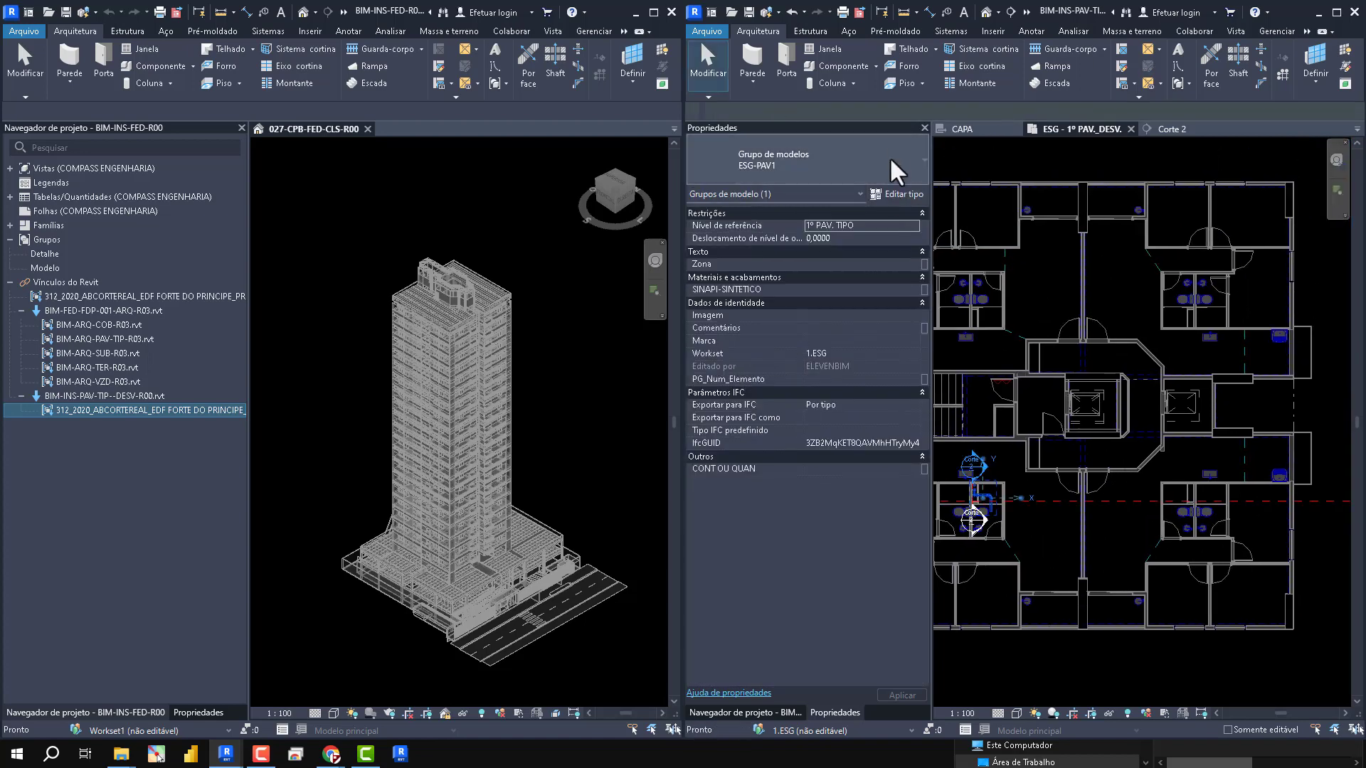
key(m)
key(m)
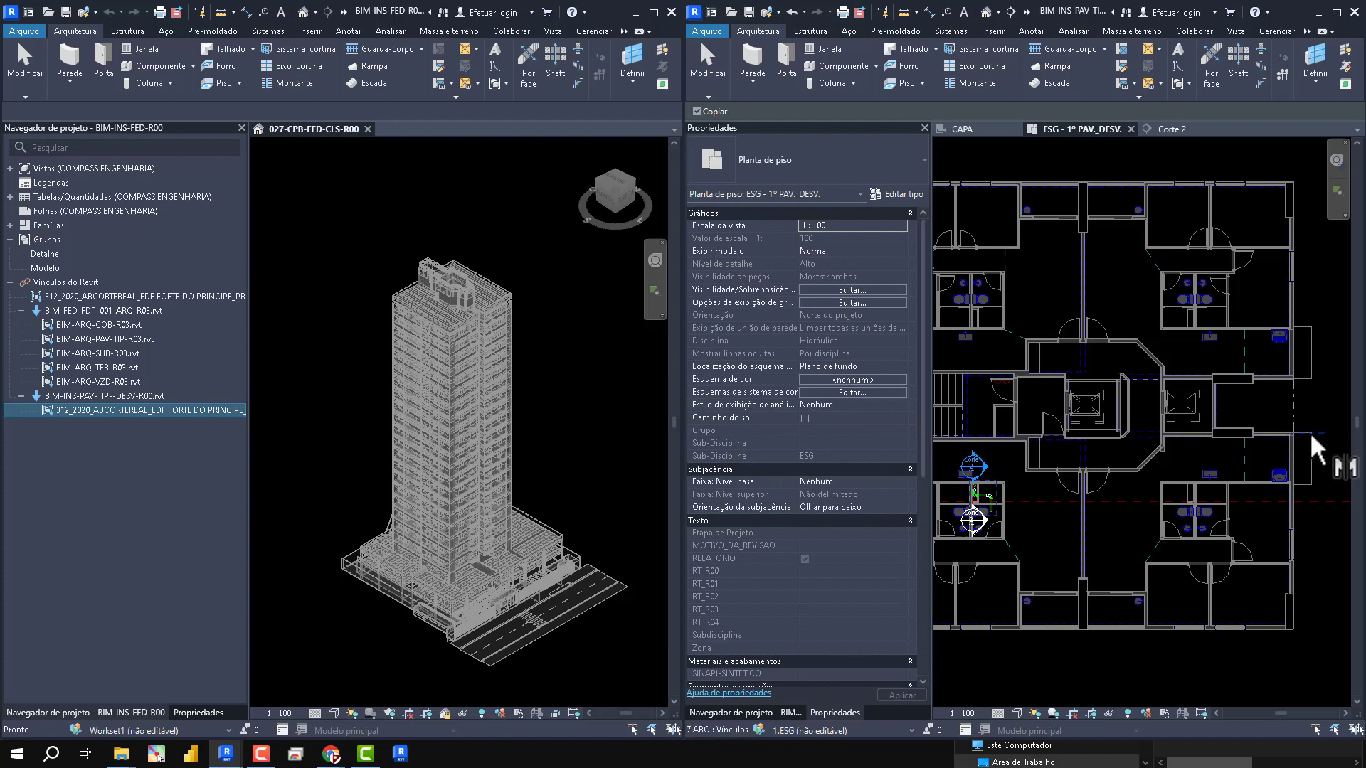
key(Escape)
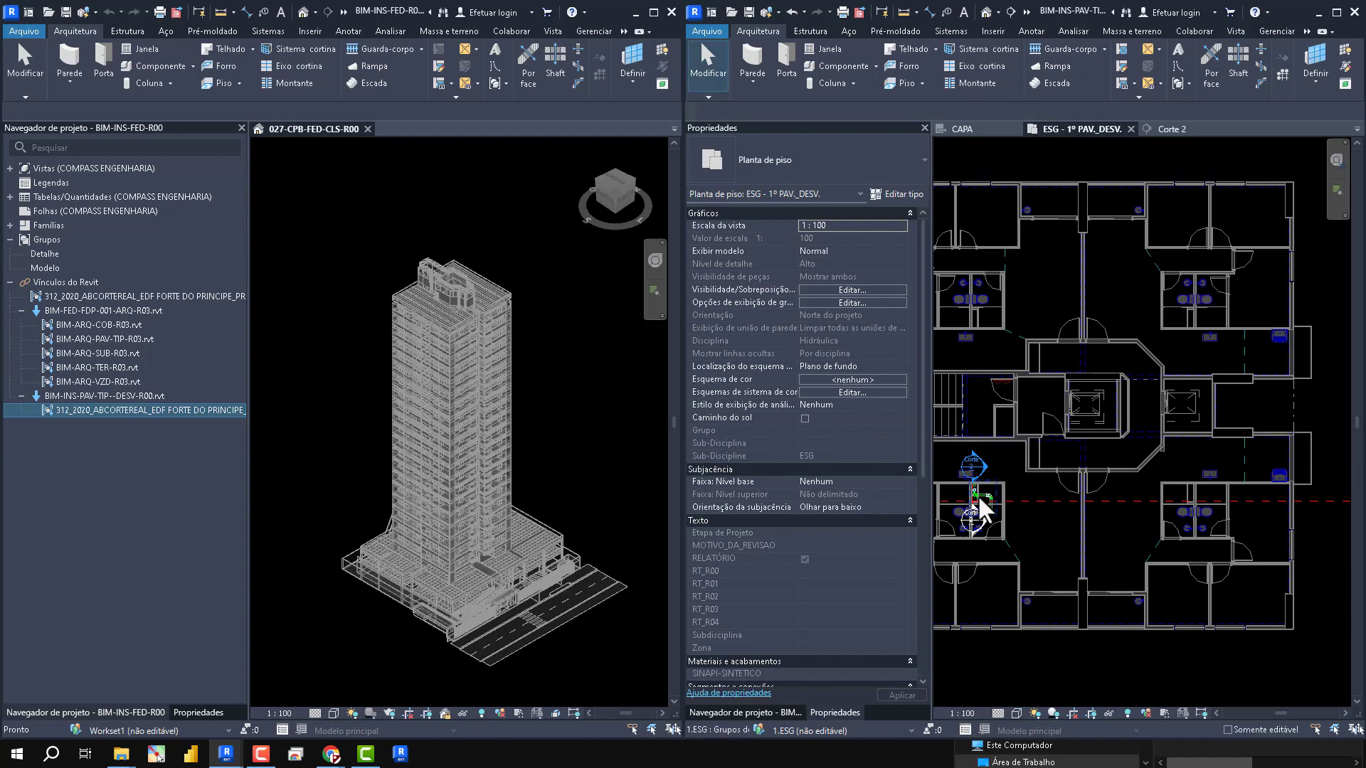
- Mirror a copy of the ESG-PAV1 group about the building's horizontal centre axis into the opposite bathroom
scroll(985, 506, up, 4)
click(1001, 479)
scroll(992, 484, down, 4)
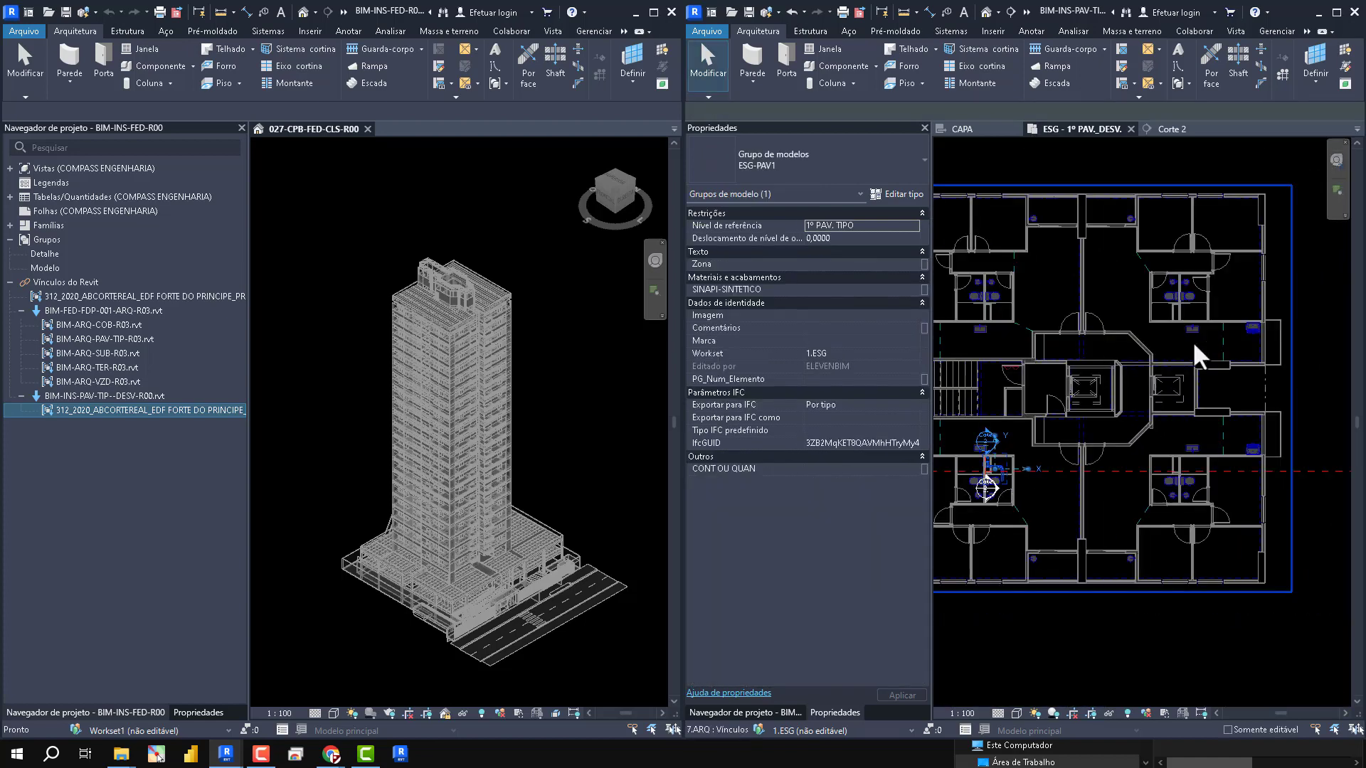
key(m)
key(v)
scroll(1281, 366, up, 5)
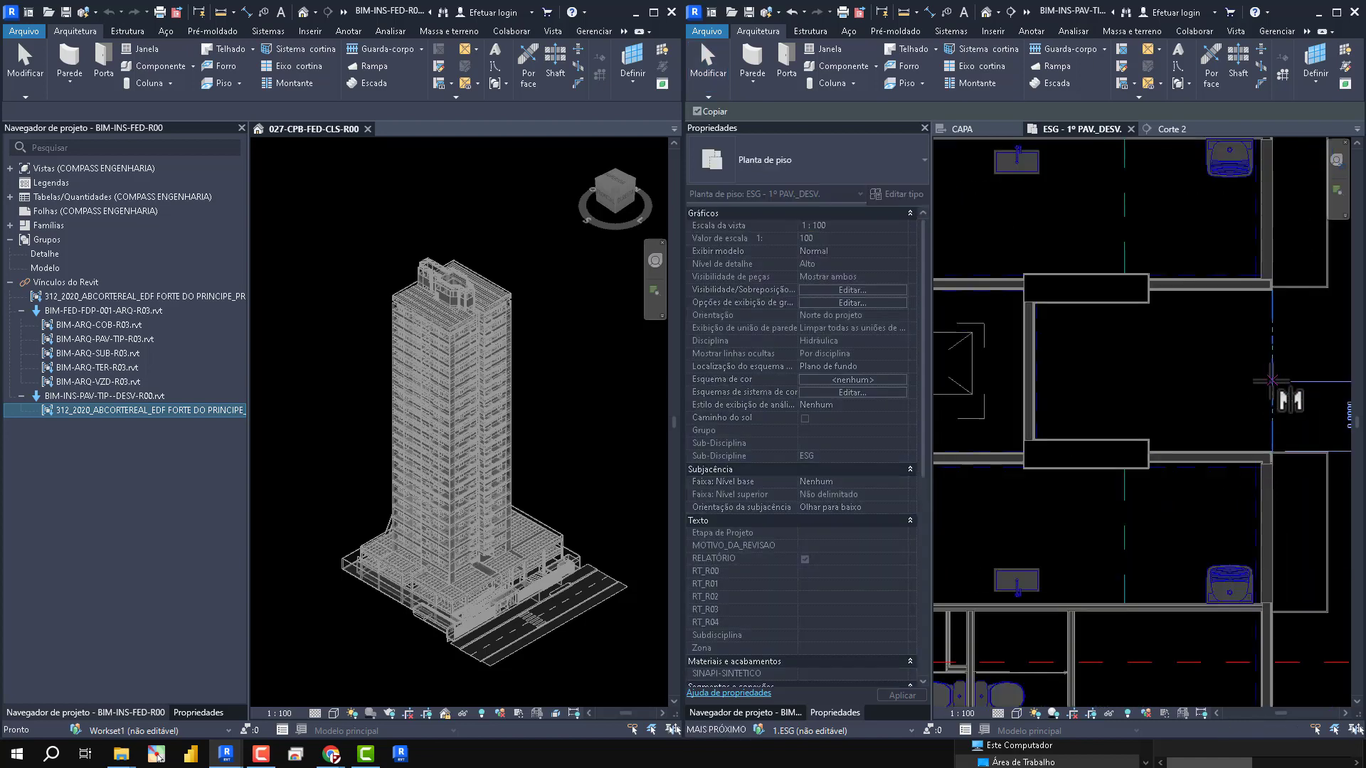
scroll(1183, 402, up, 2)
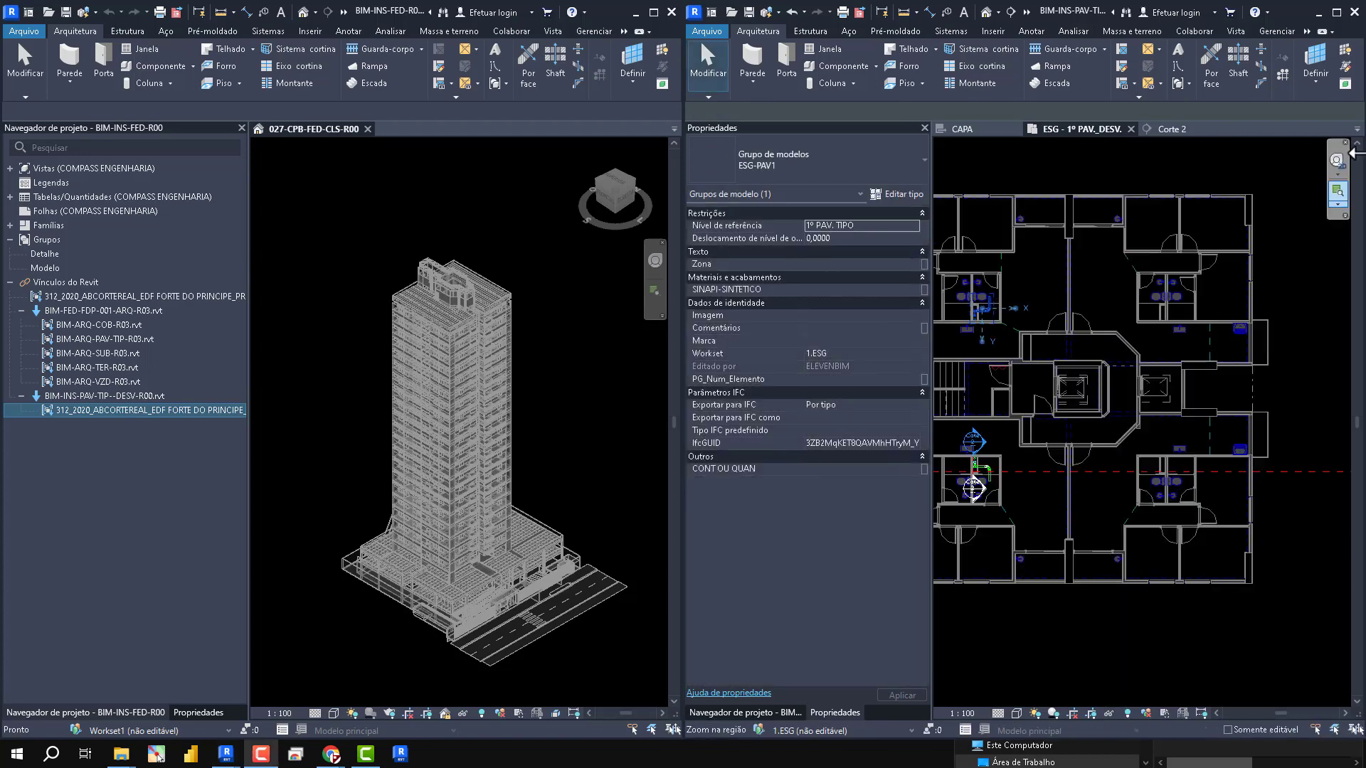
click(1336, 12)
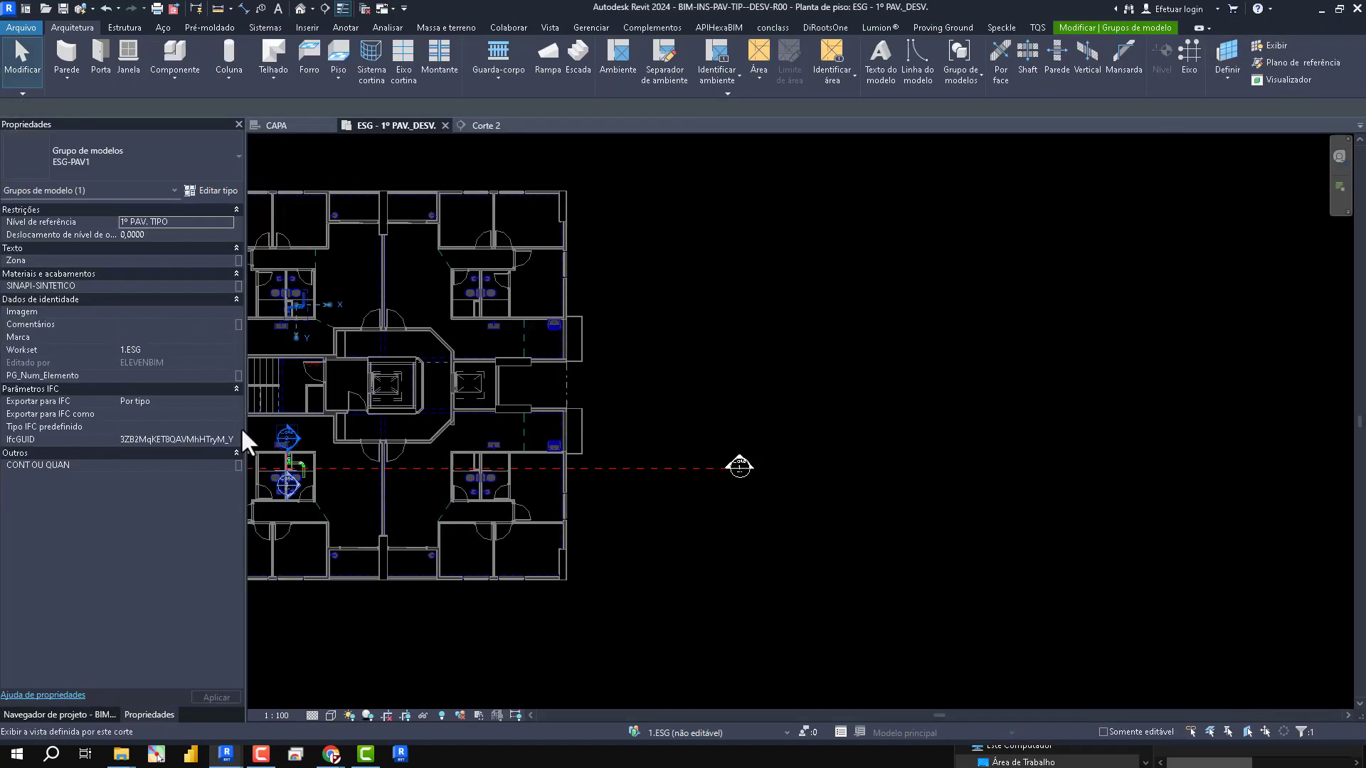
scroll(697, 351, up, 5)
scroll(631, 366, down, 4)
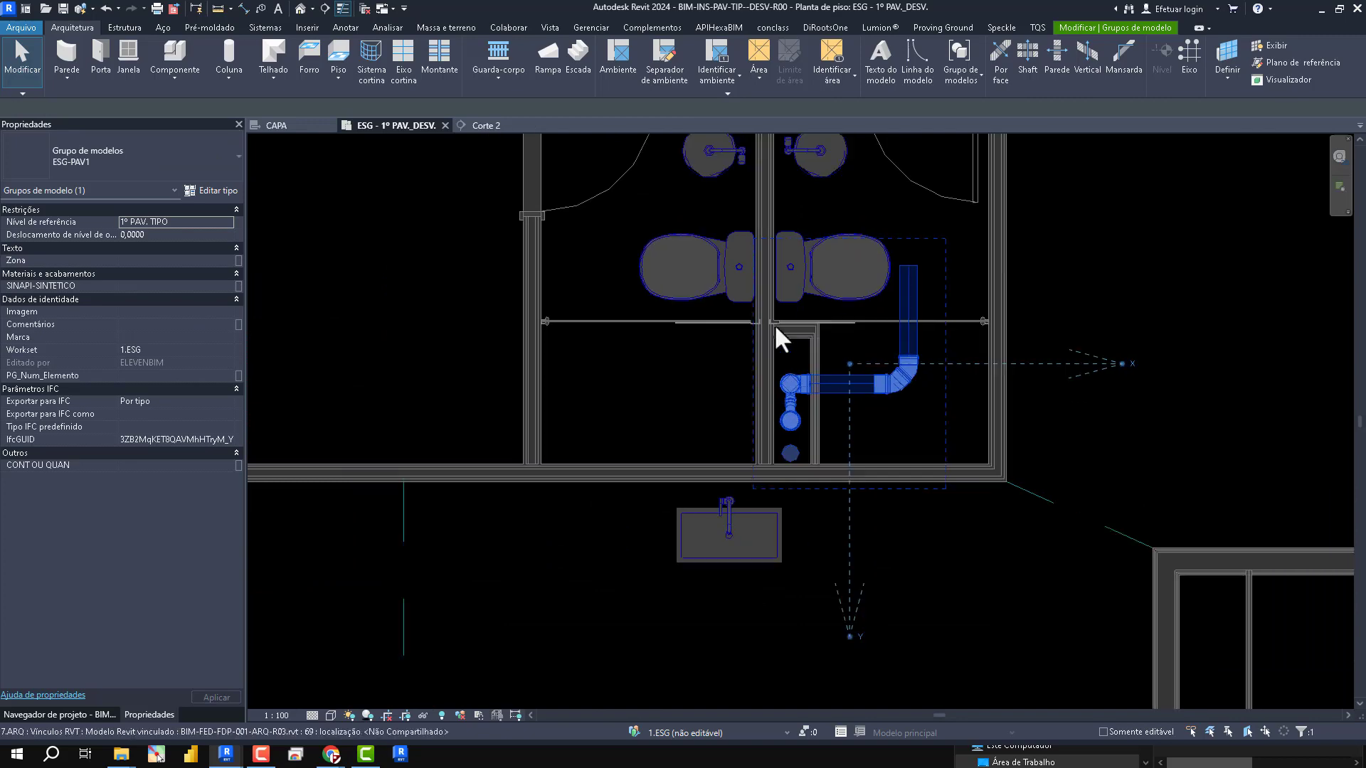
- Mirror copies of both ESG-PAV1 groups about the vertical wall on the floor plan's centre line into the other two bathrooms
click(817, 353)
click(815, 332)
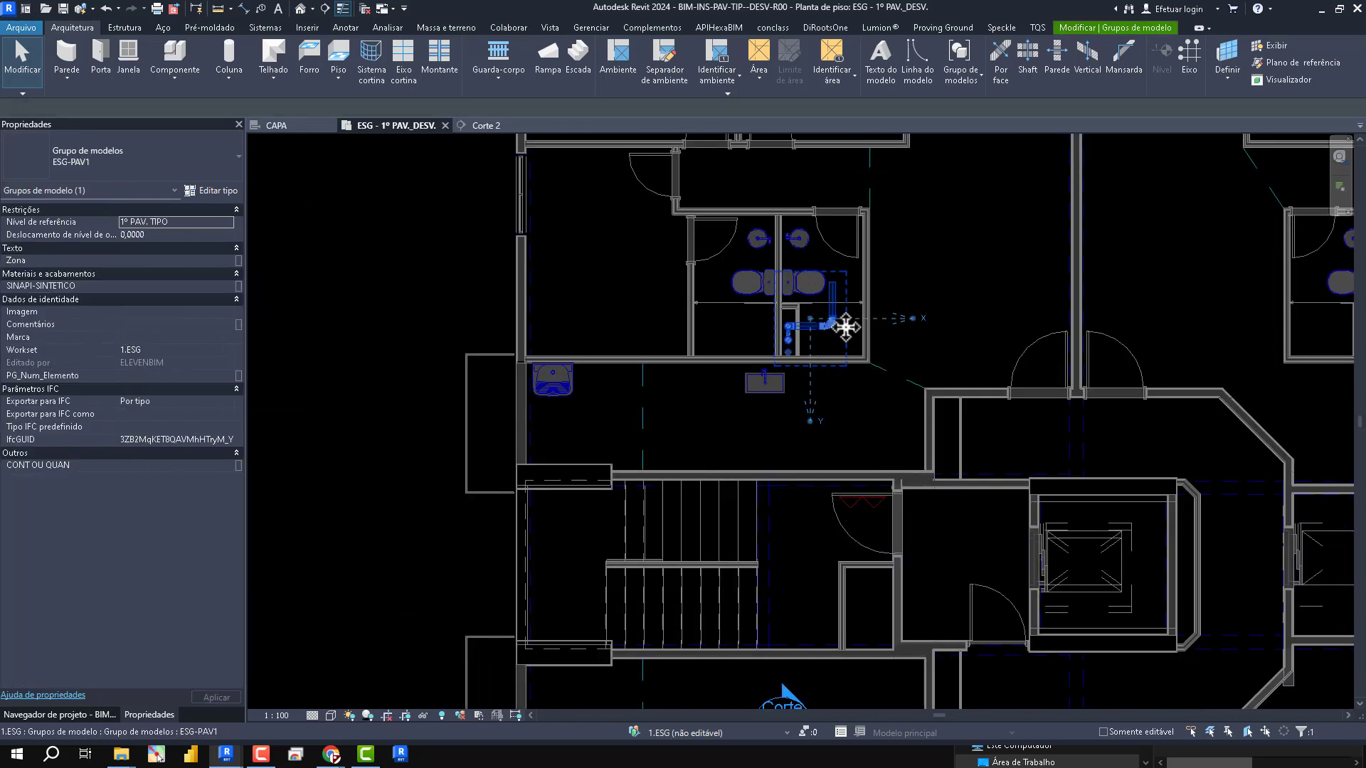
scroll(805, 317, down, 4)
ctrl+click(782, 483)
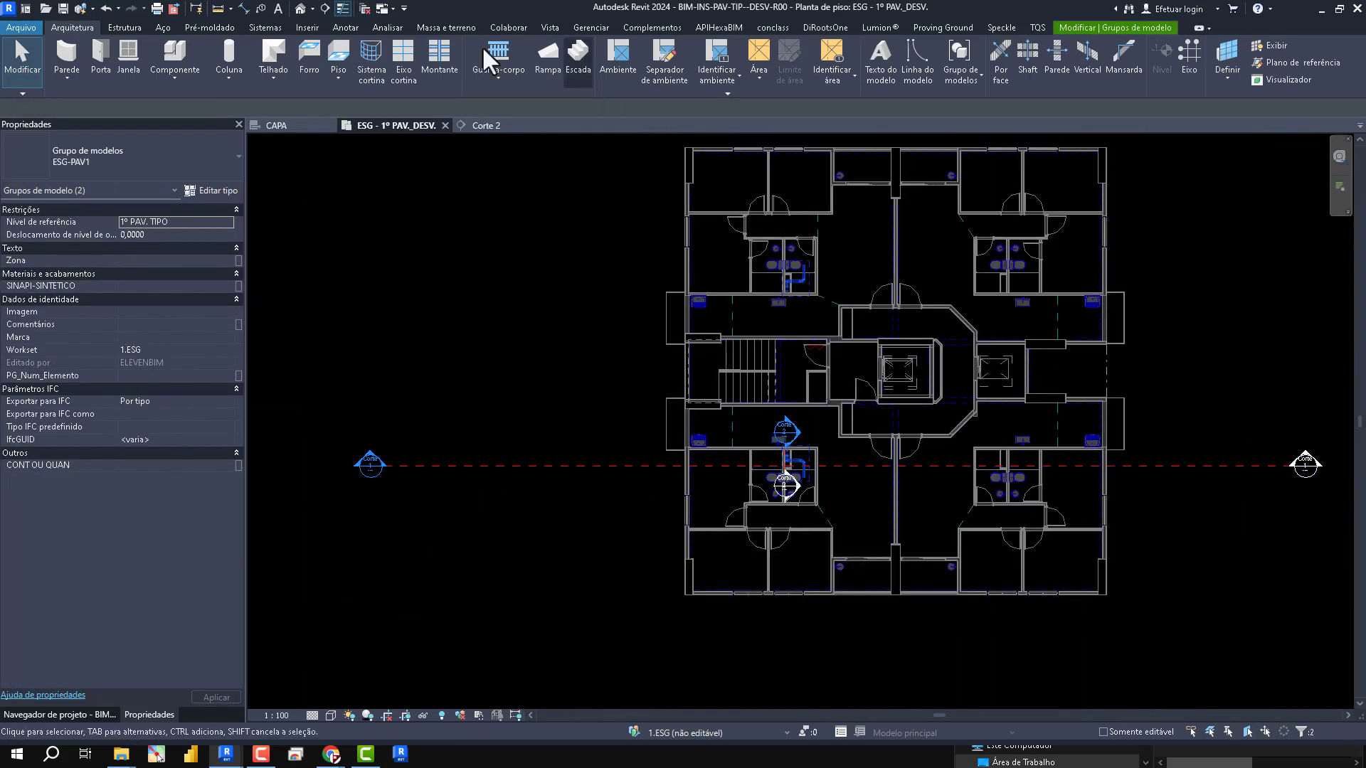
key(m)
scroll(901, 537, up, 9)
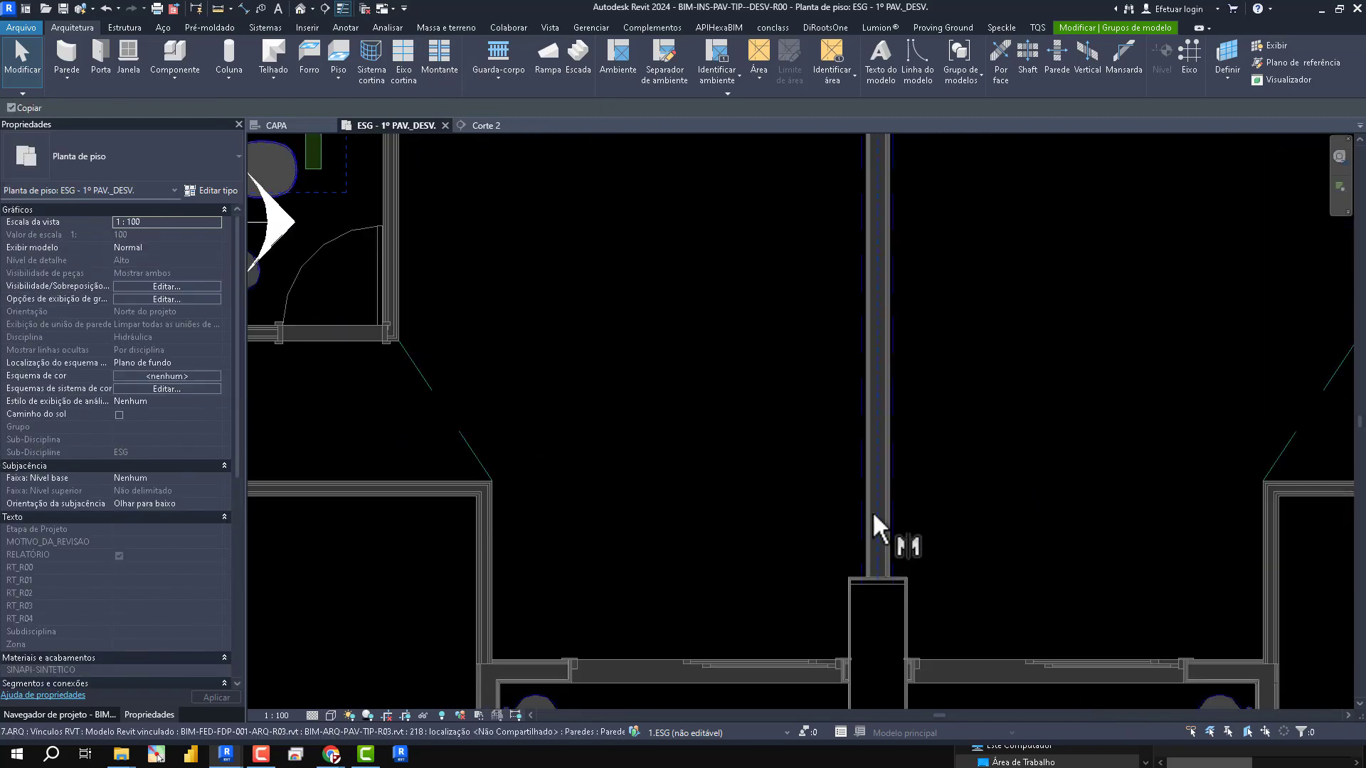
click(879, 439)
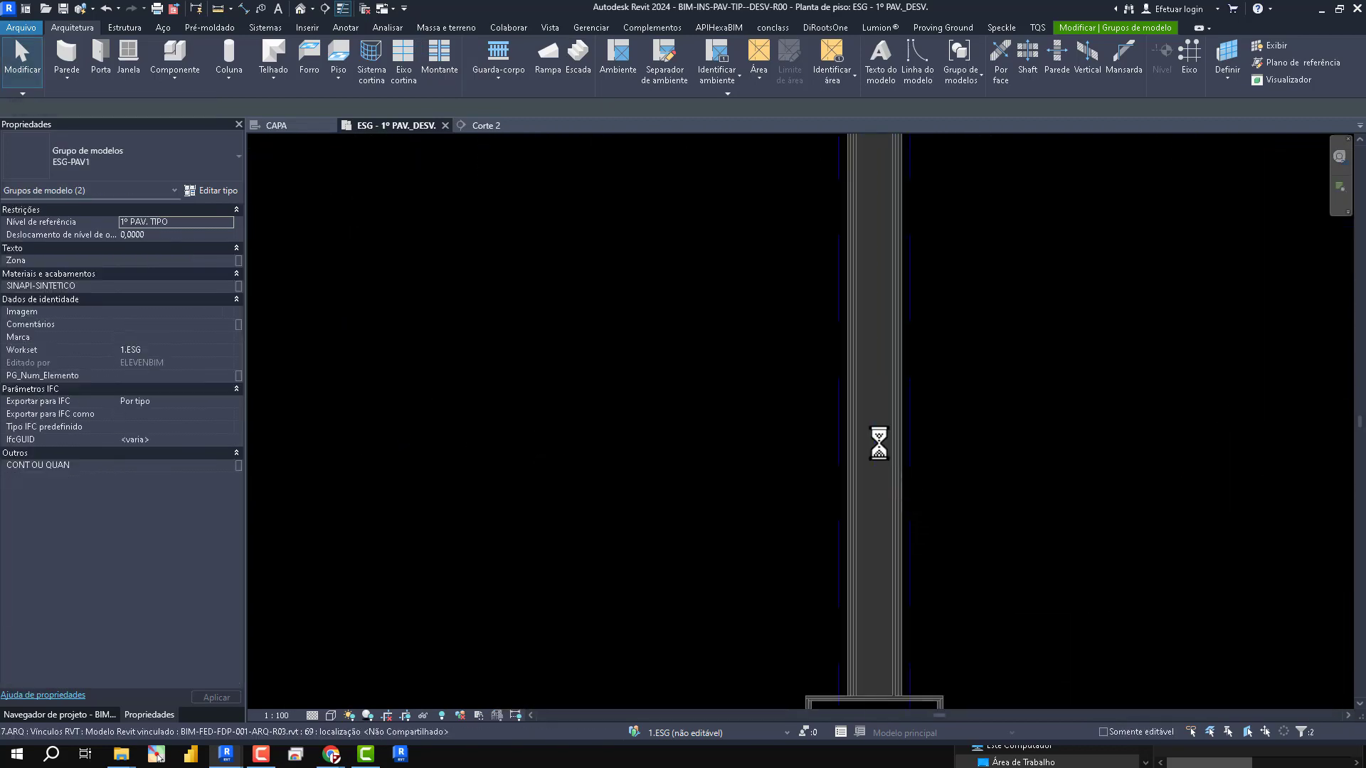
scroll(877, 441, down, 8)
scroll(1011, 359, up, 10)
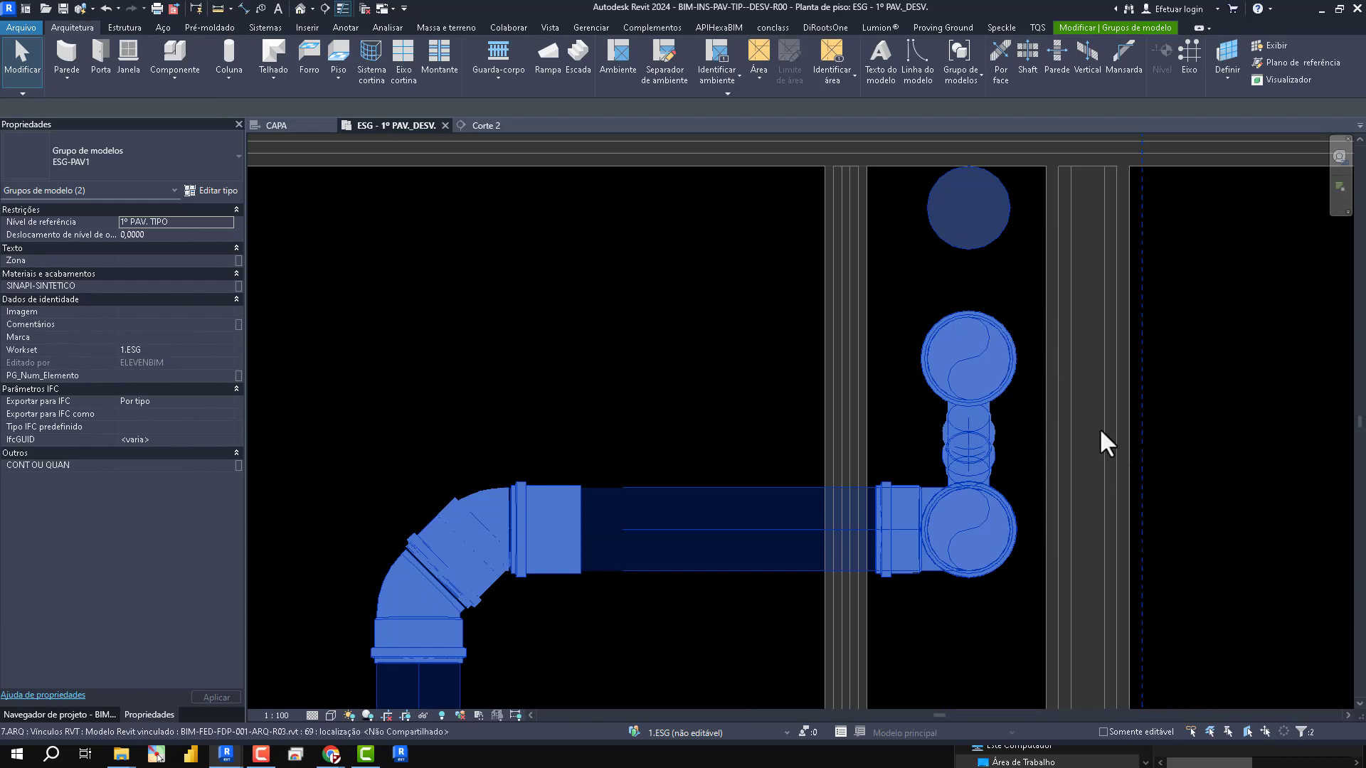
scroll(1102, 429, down, 5)
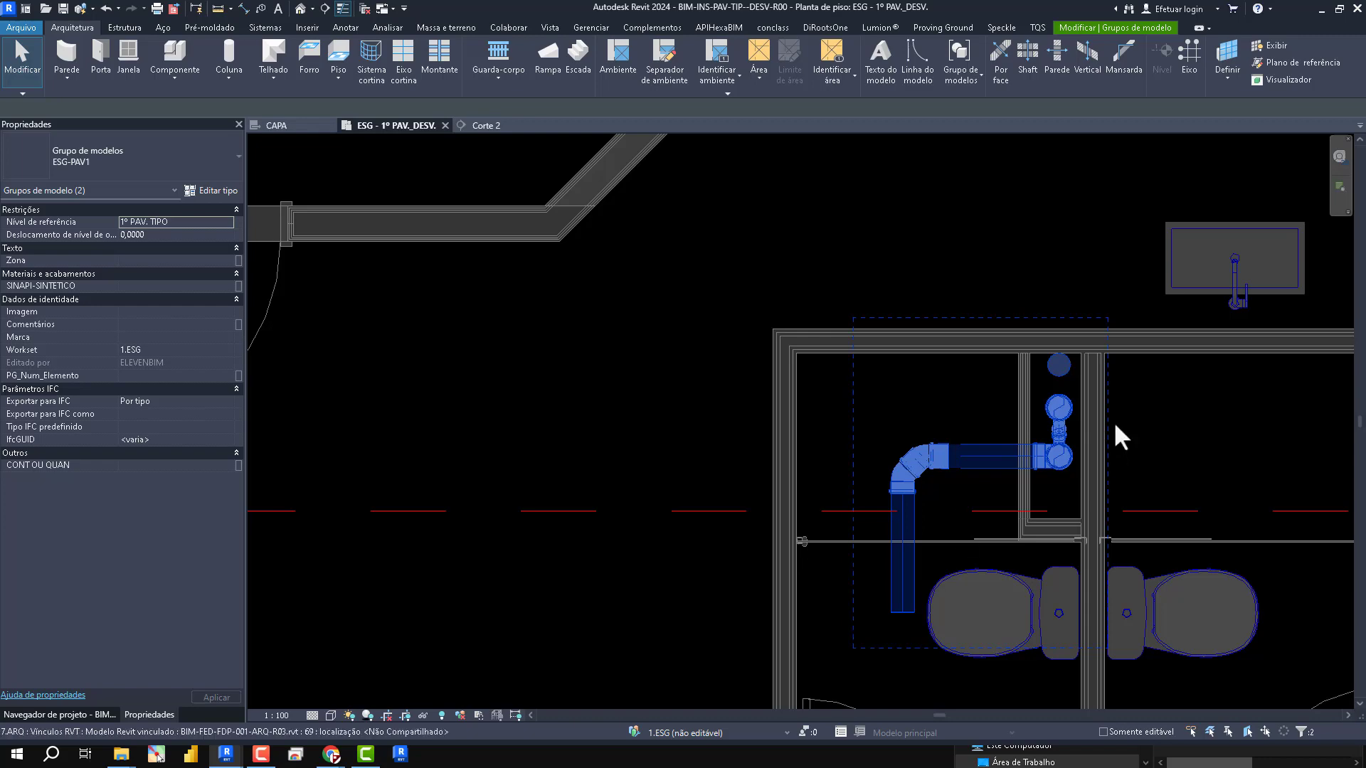
scroll(1112, 426, down, 5)
key(Escape)
middle_drag(859, 425, 866, 646)
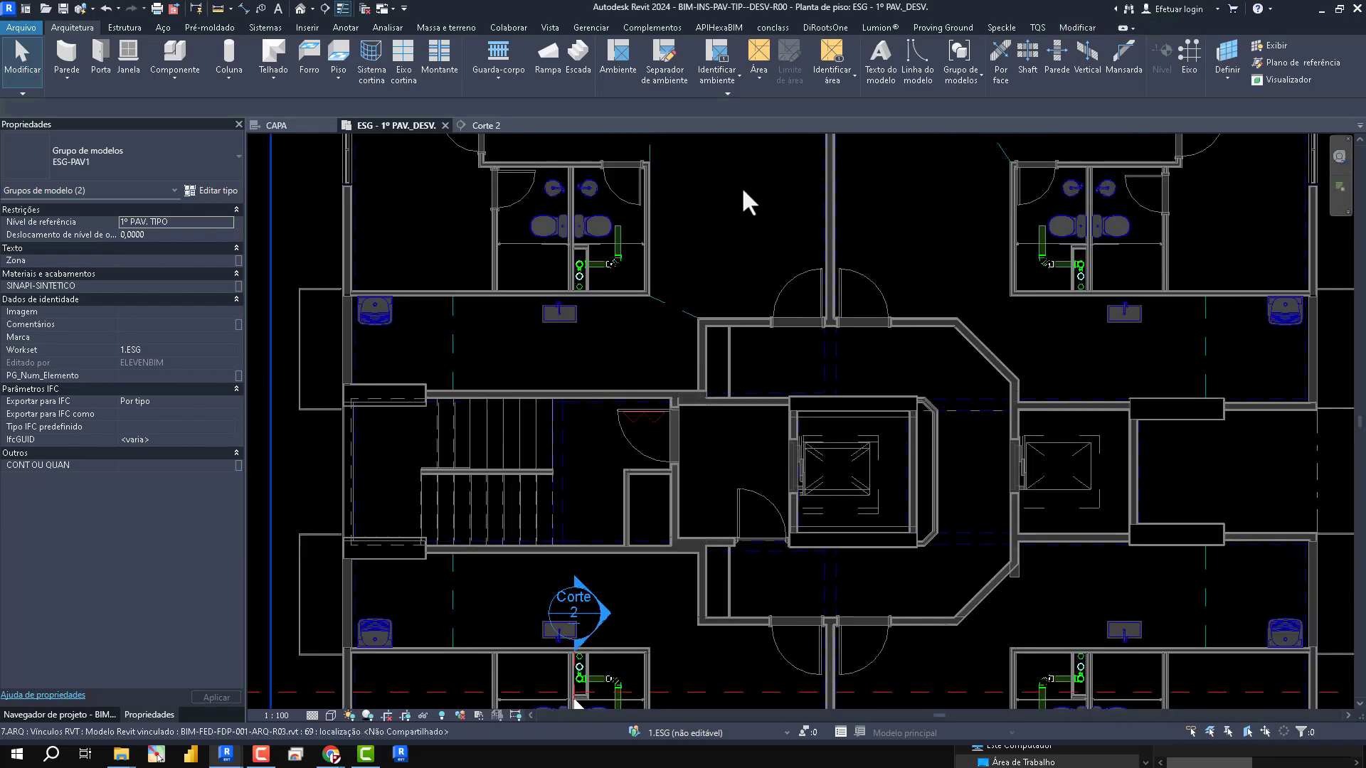
scroll(1004, 277, down, 2)
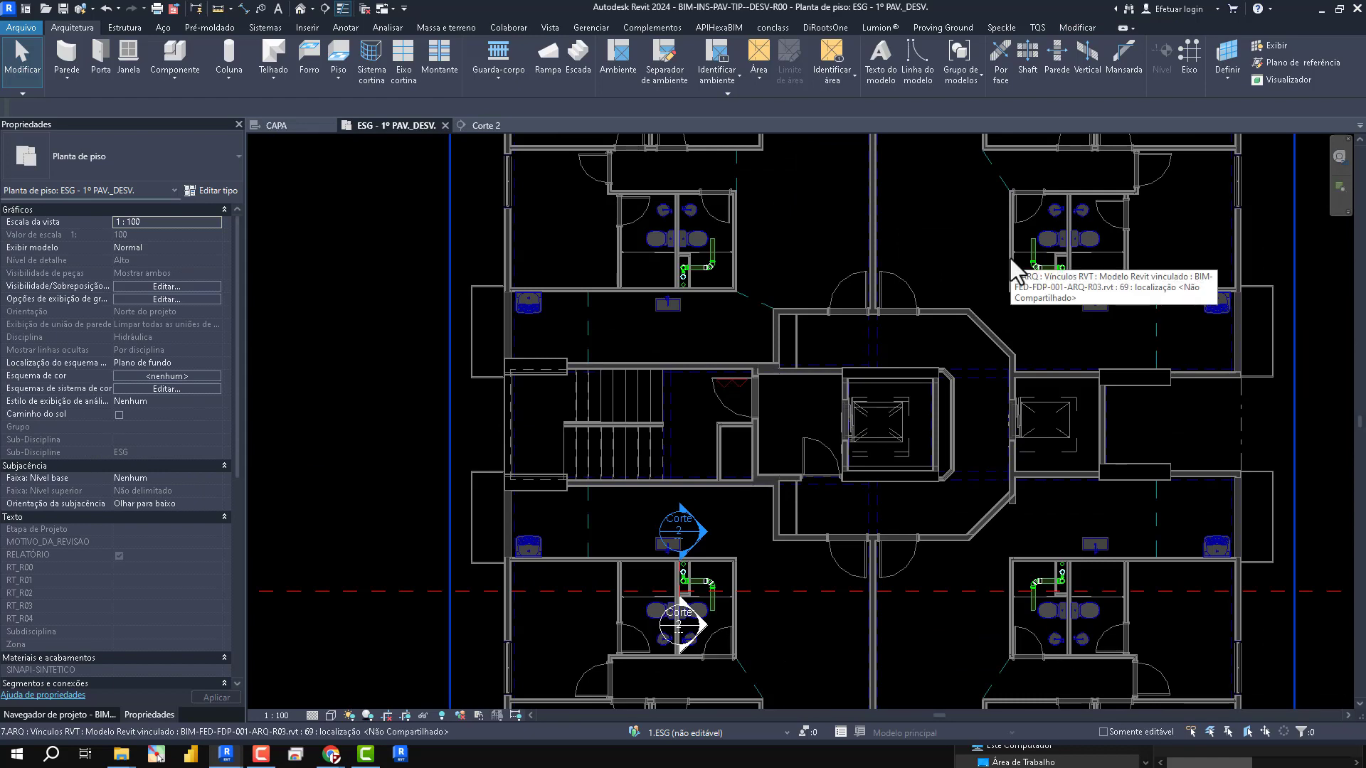
scroll(494, 462, down, 2)
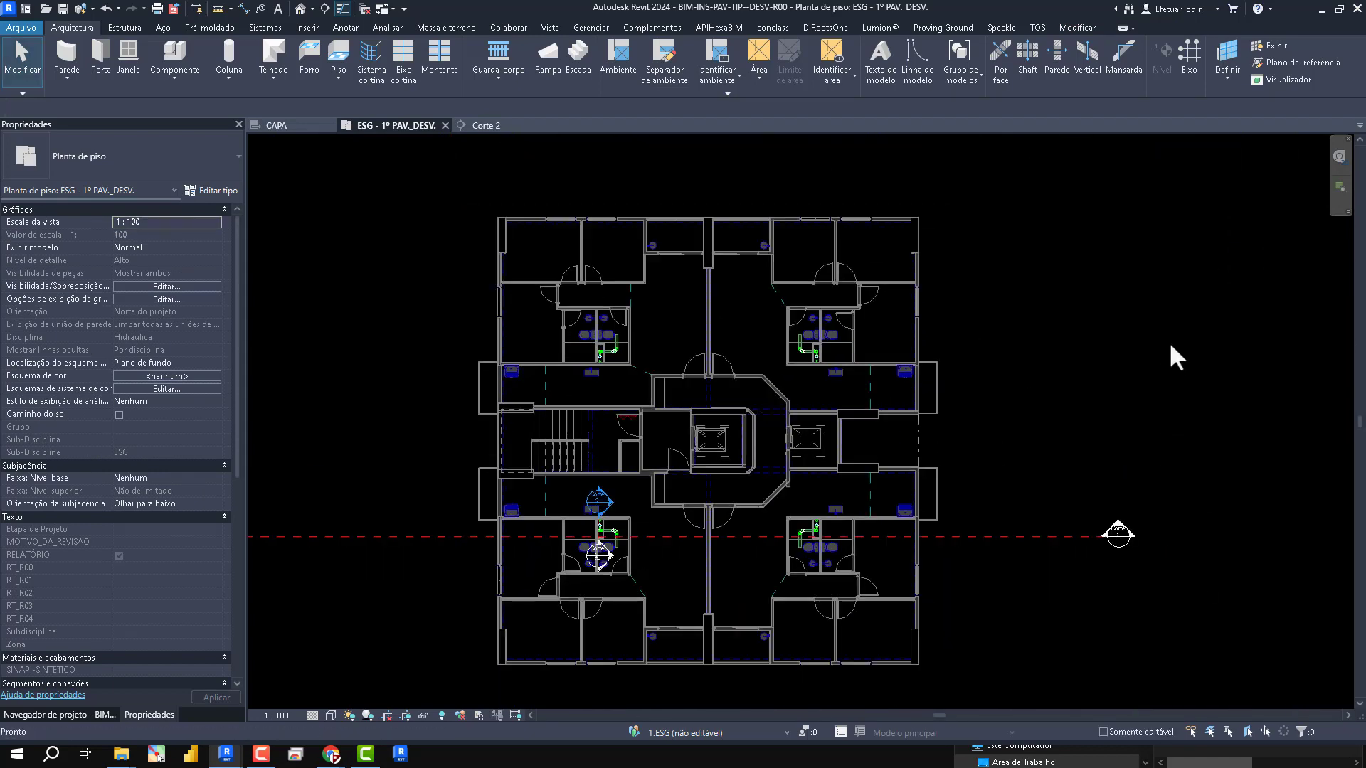
key(v)
key(v)
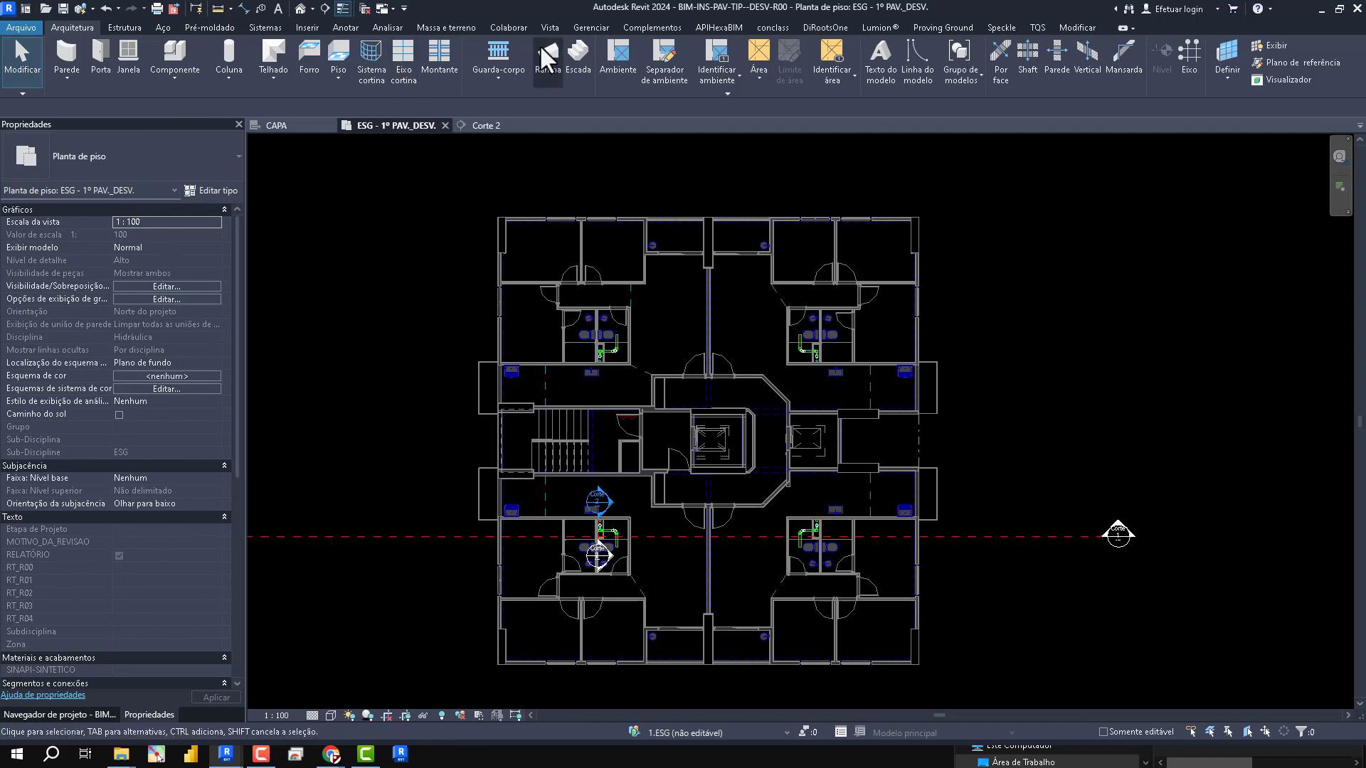
- Synchronize the typical-floor model with its central file and close it
click(517, 28)
click(504, 64)
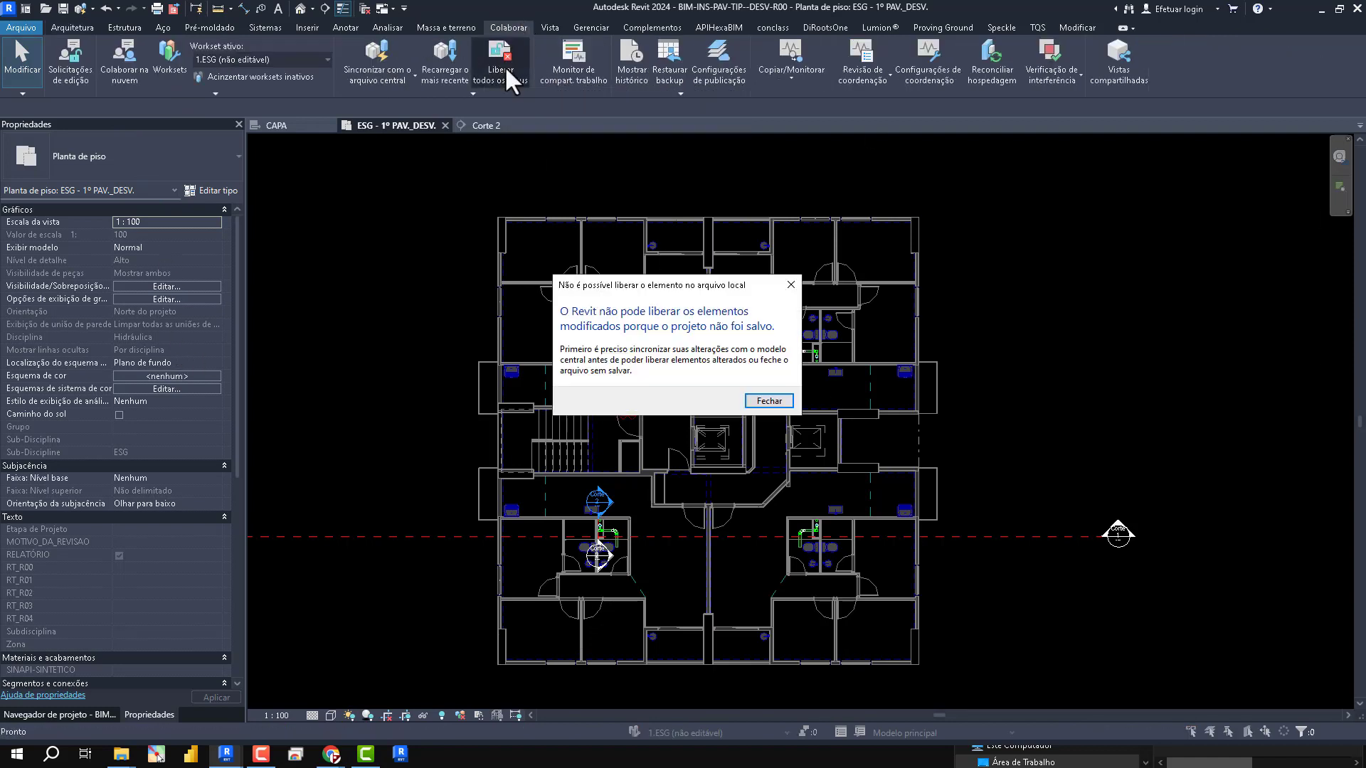
click(769, 400)
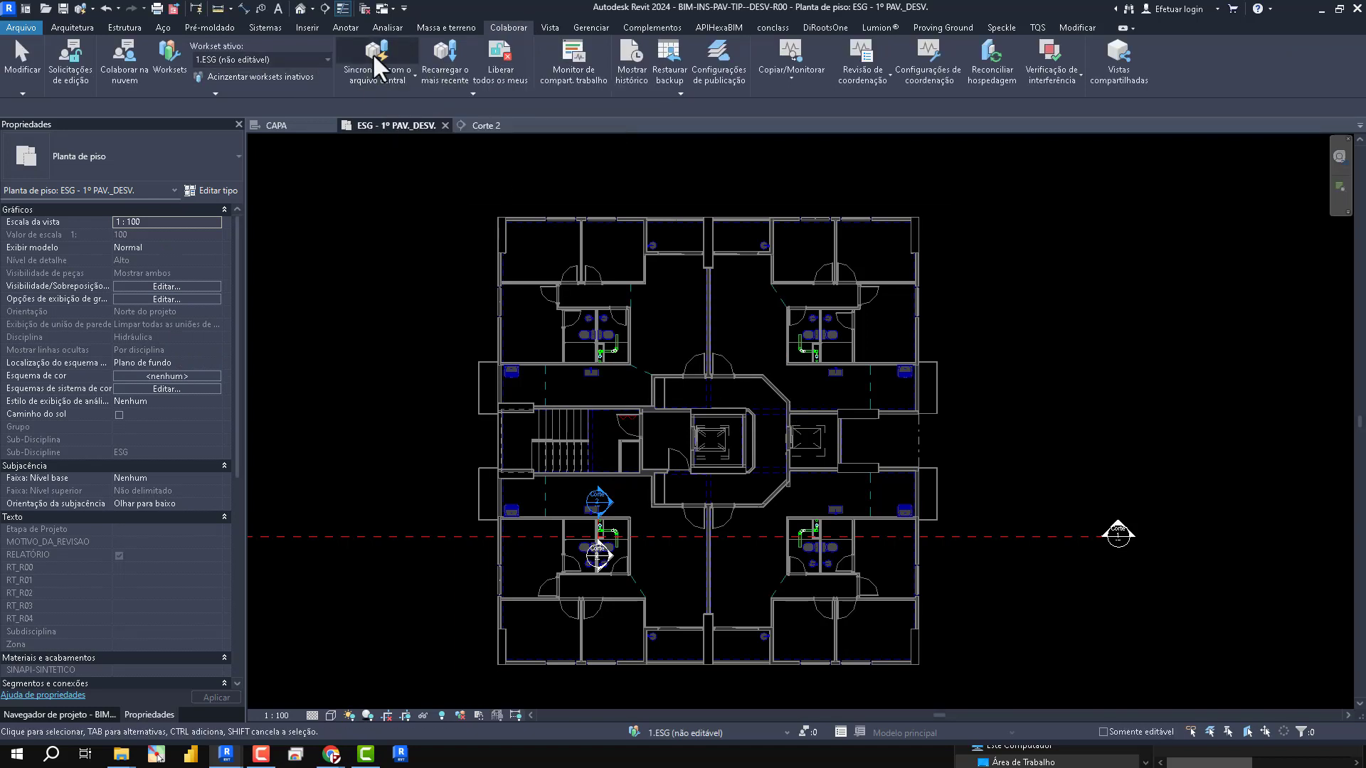
click(374, 57)
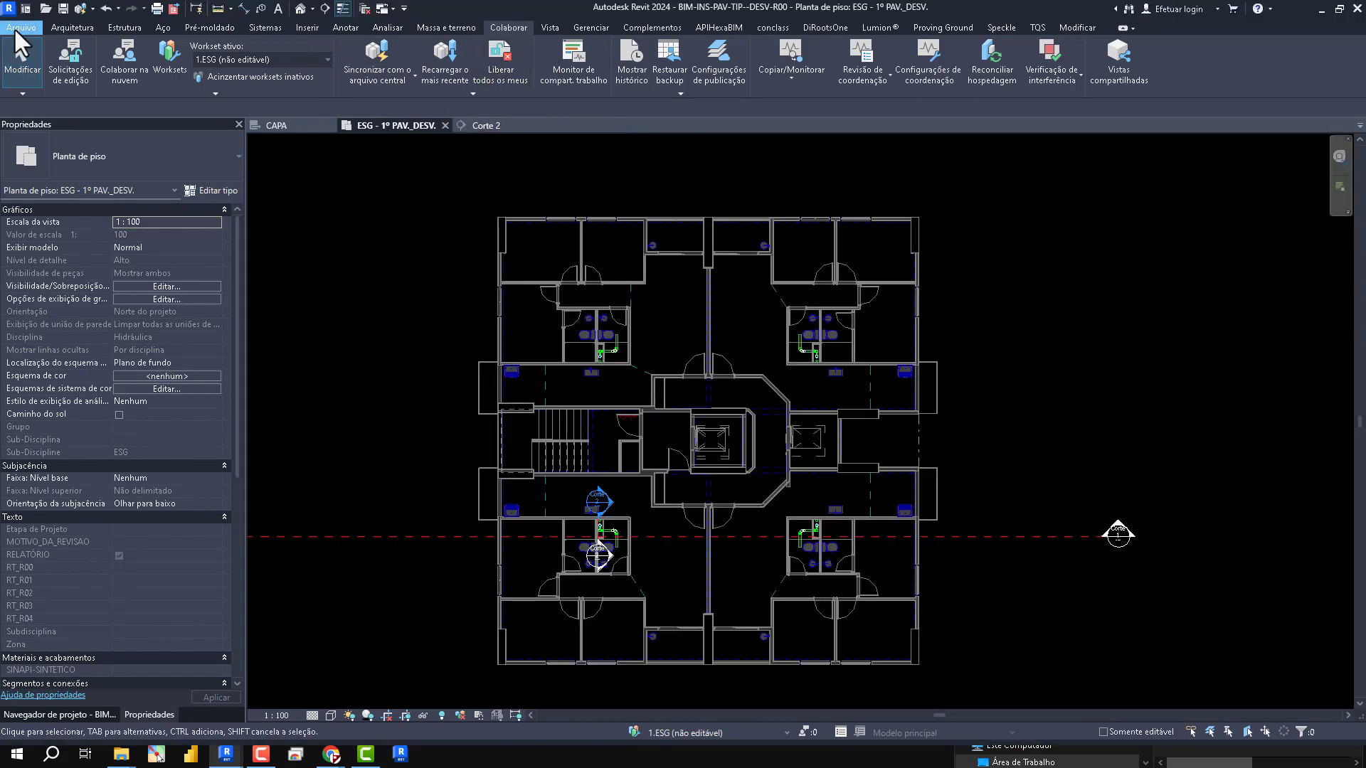
click(14, 27)
click(59, 319)
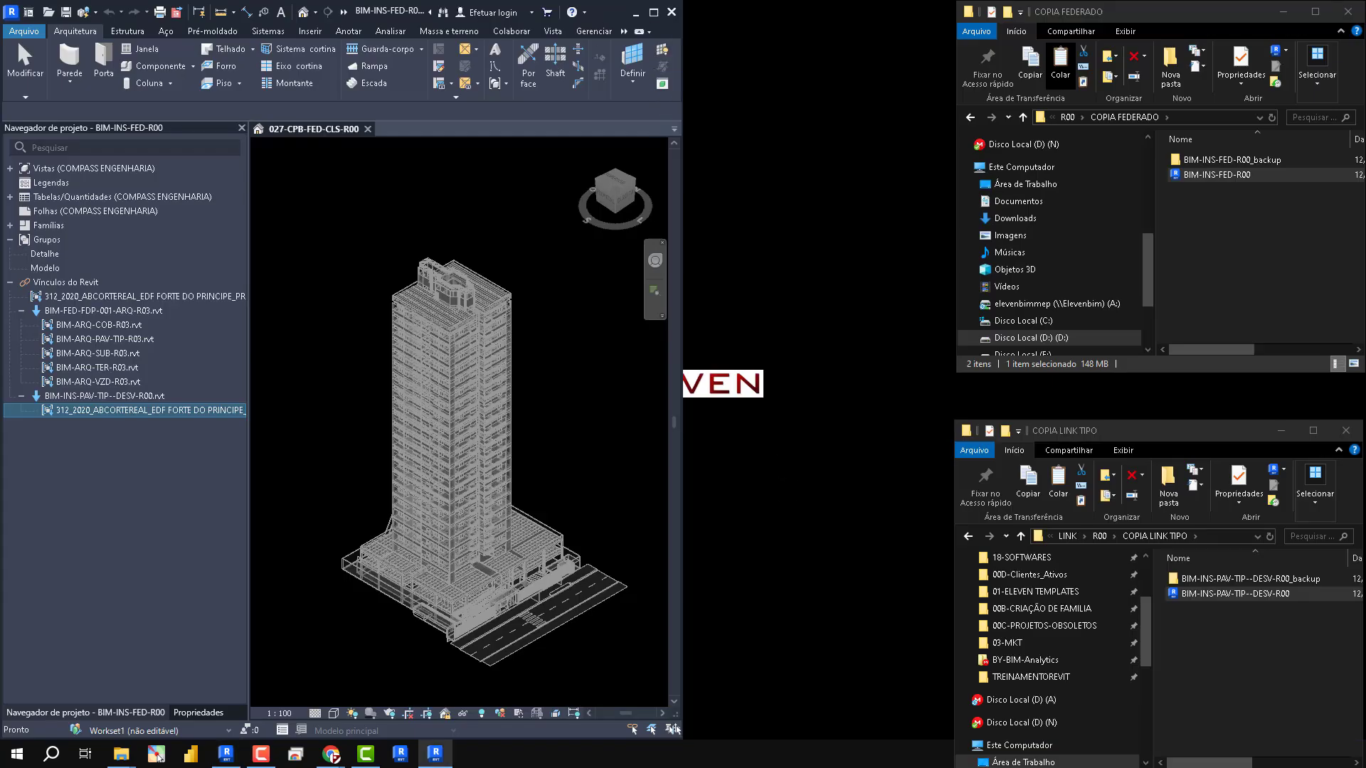
- Switch to the federated model BIM-INS-FED-R00 and reload its BIM-INS-PAV-TIP--DESV-R00.rvt link
click(653, 12)
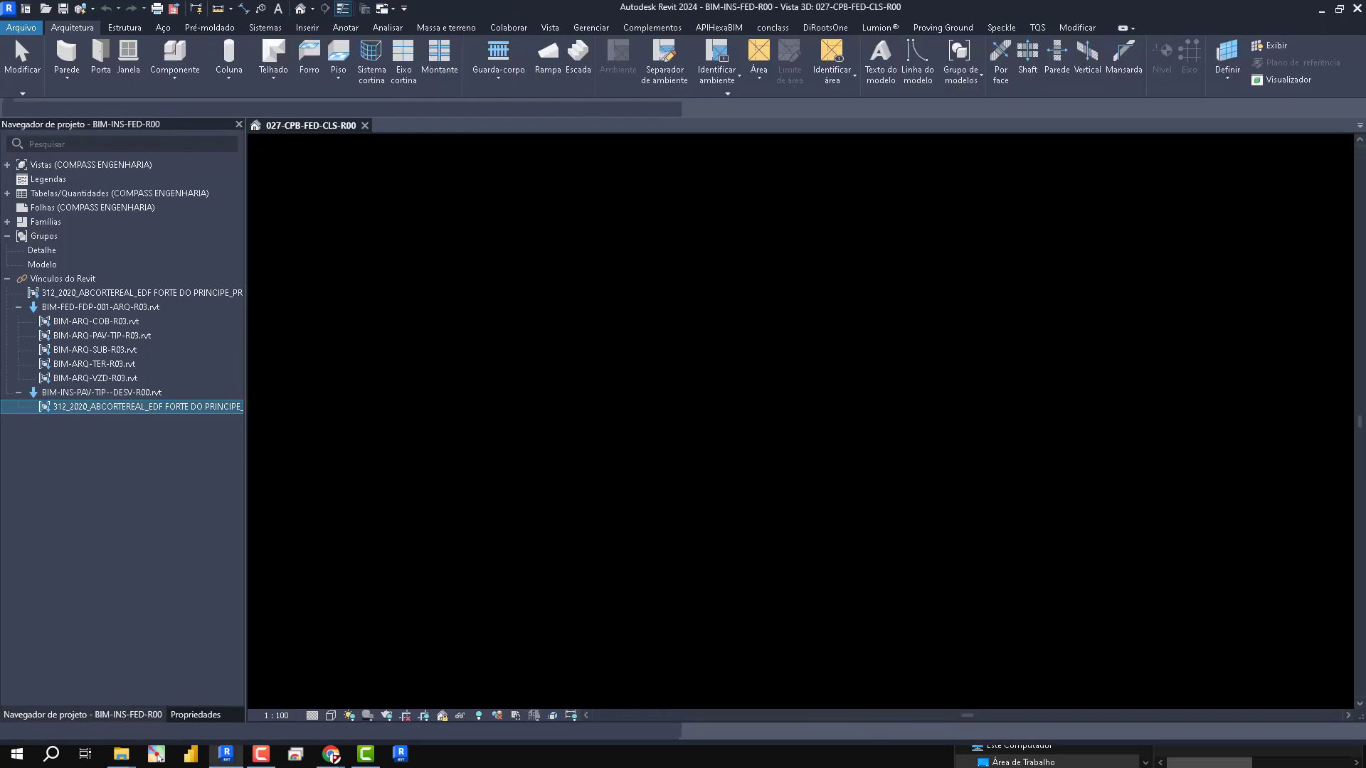
right_click(93, 392)
click(151, 395)
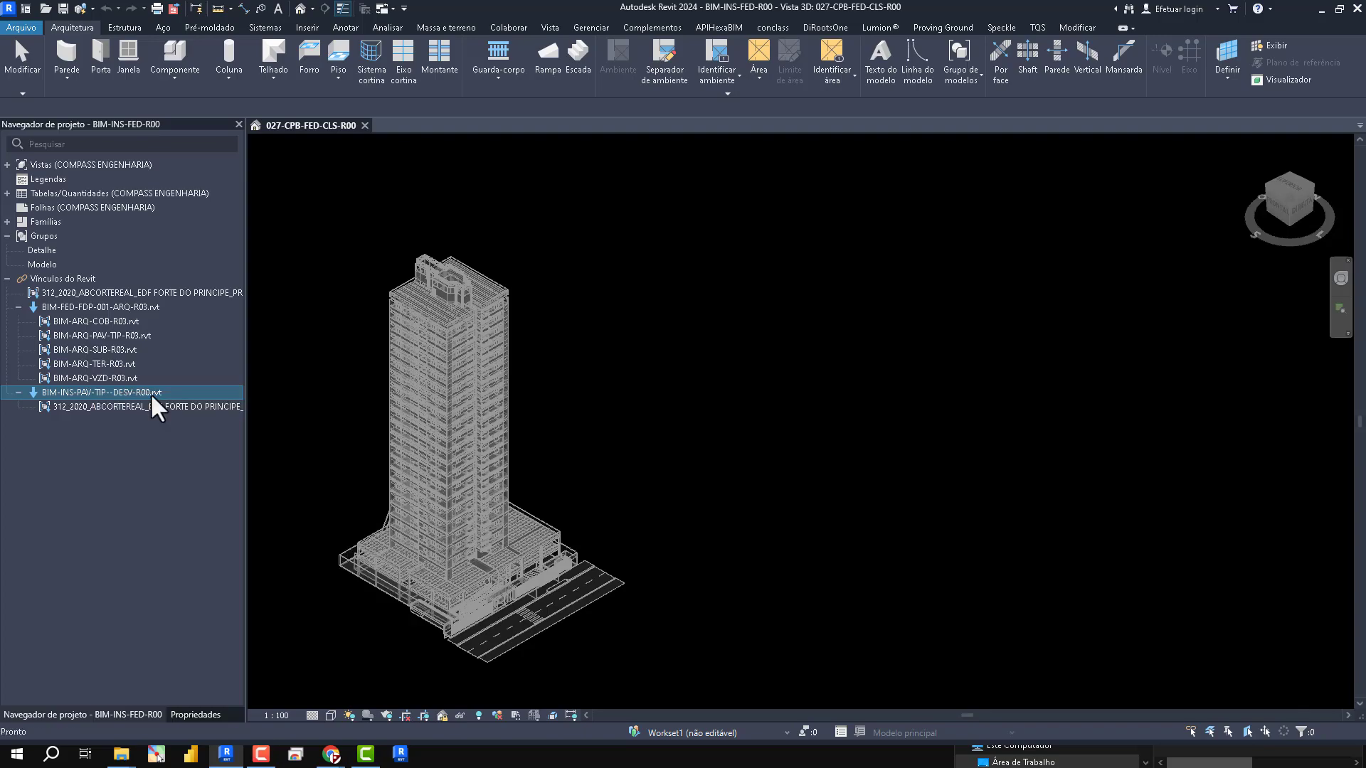
- Open the sanitary sewer 3D view 027-IHS-ESG-SAN-R00 in the federated model
scroll(435, 342, up, 10)
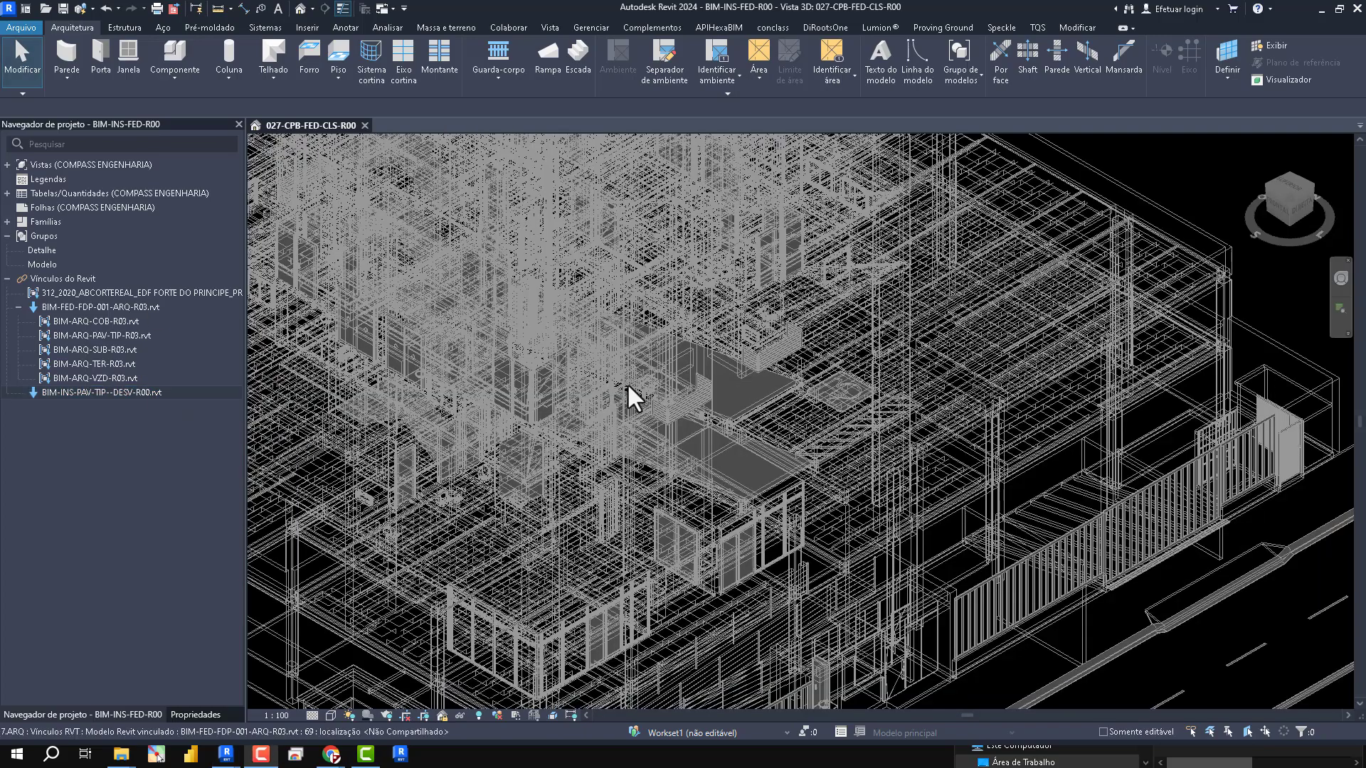
scroll(1028, 459, down, 5)
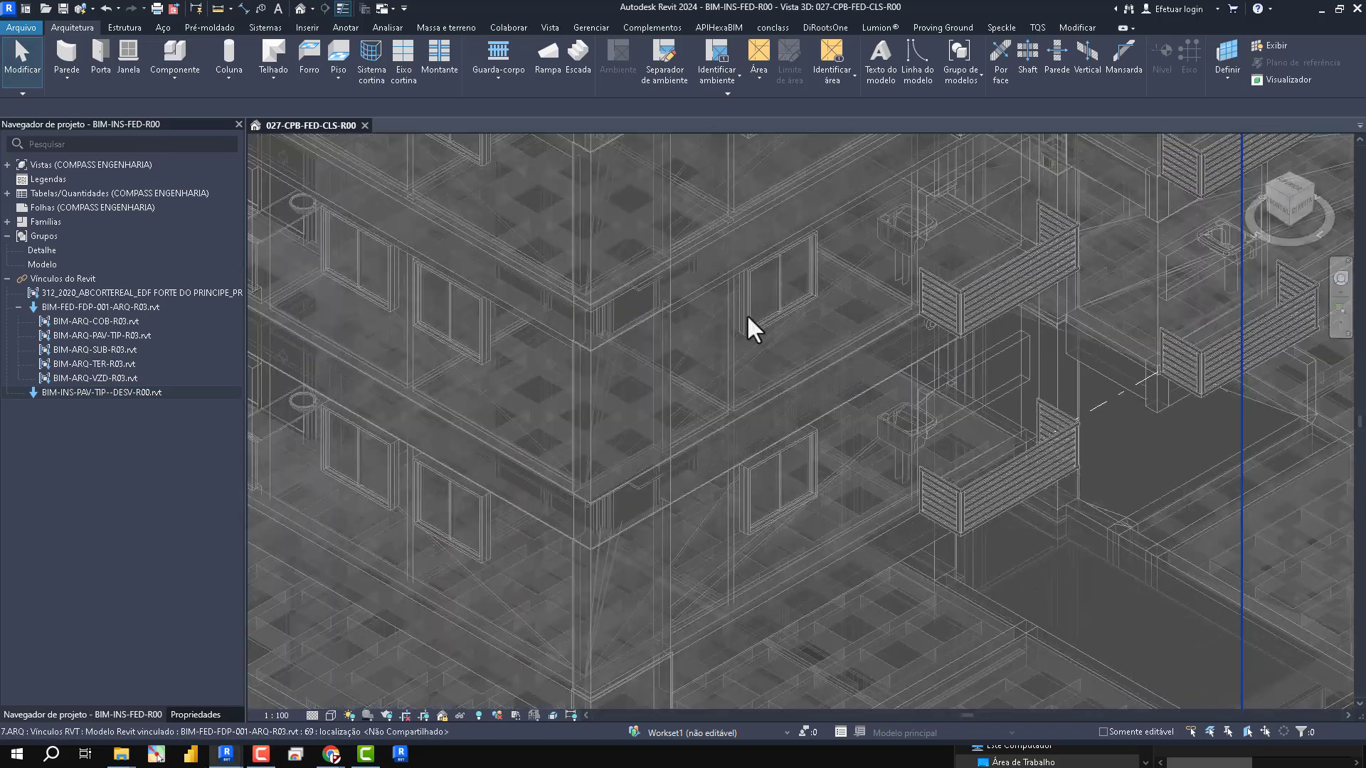
scroll(710, 305, up, 5)
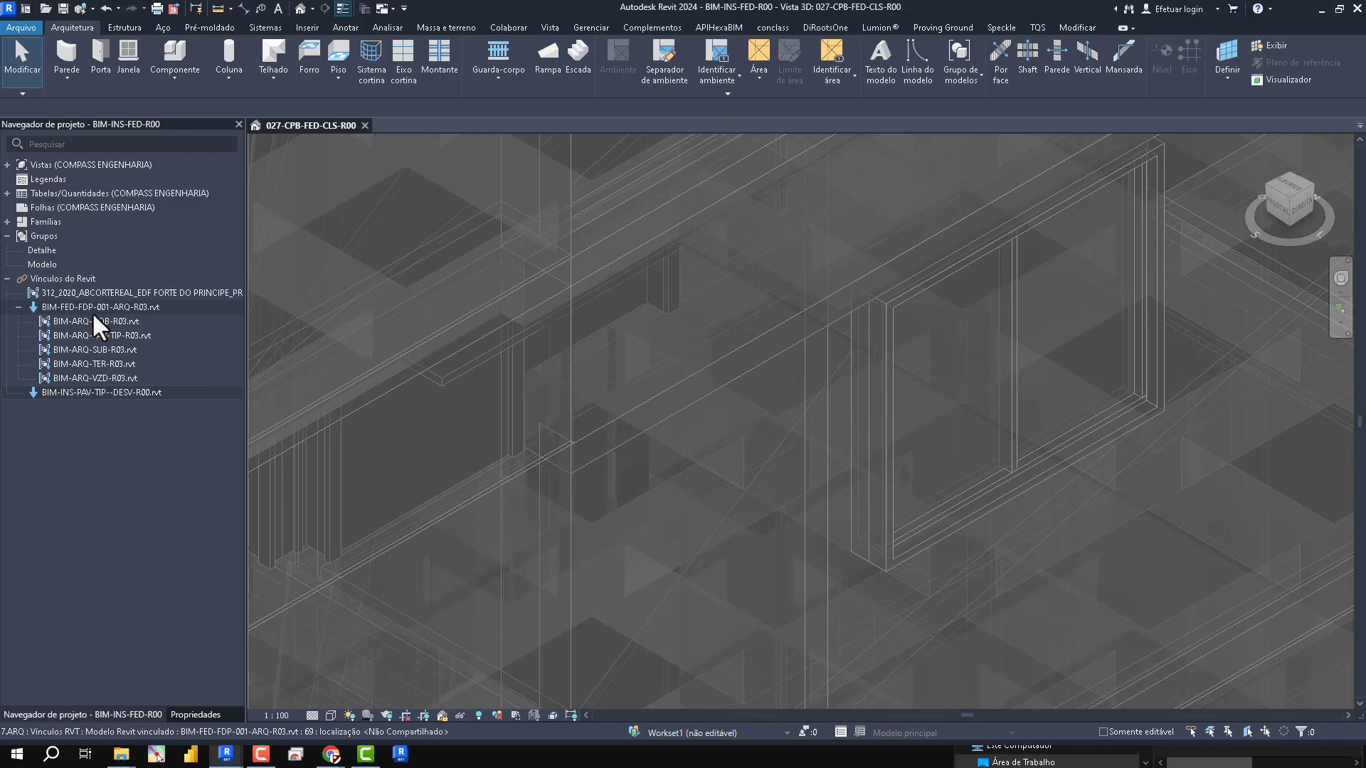
click(8, 167)
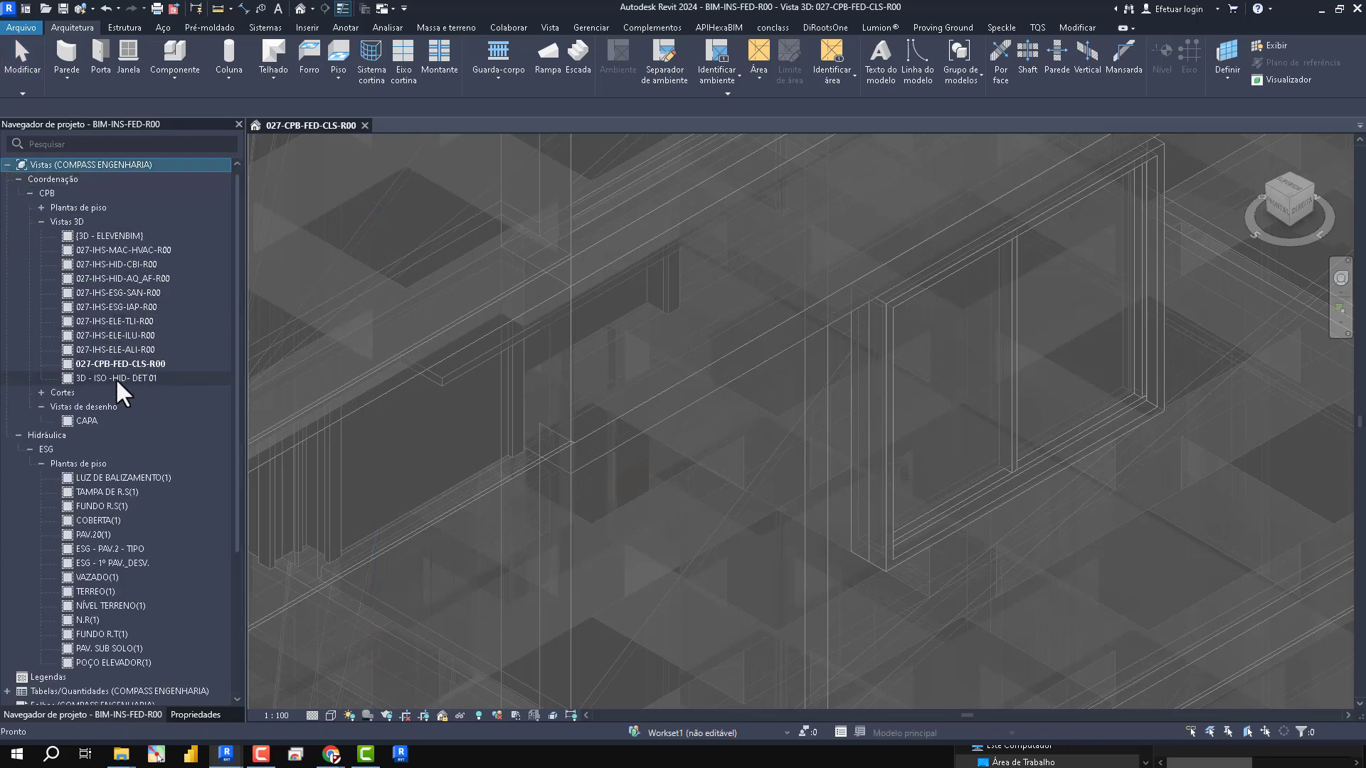
double_click(136, 295)
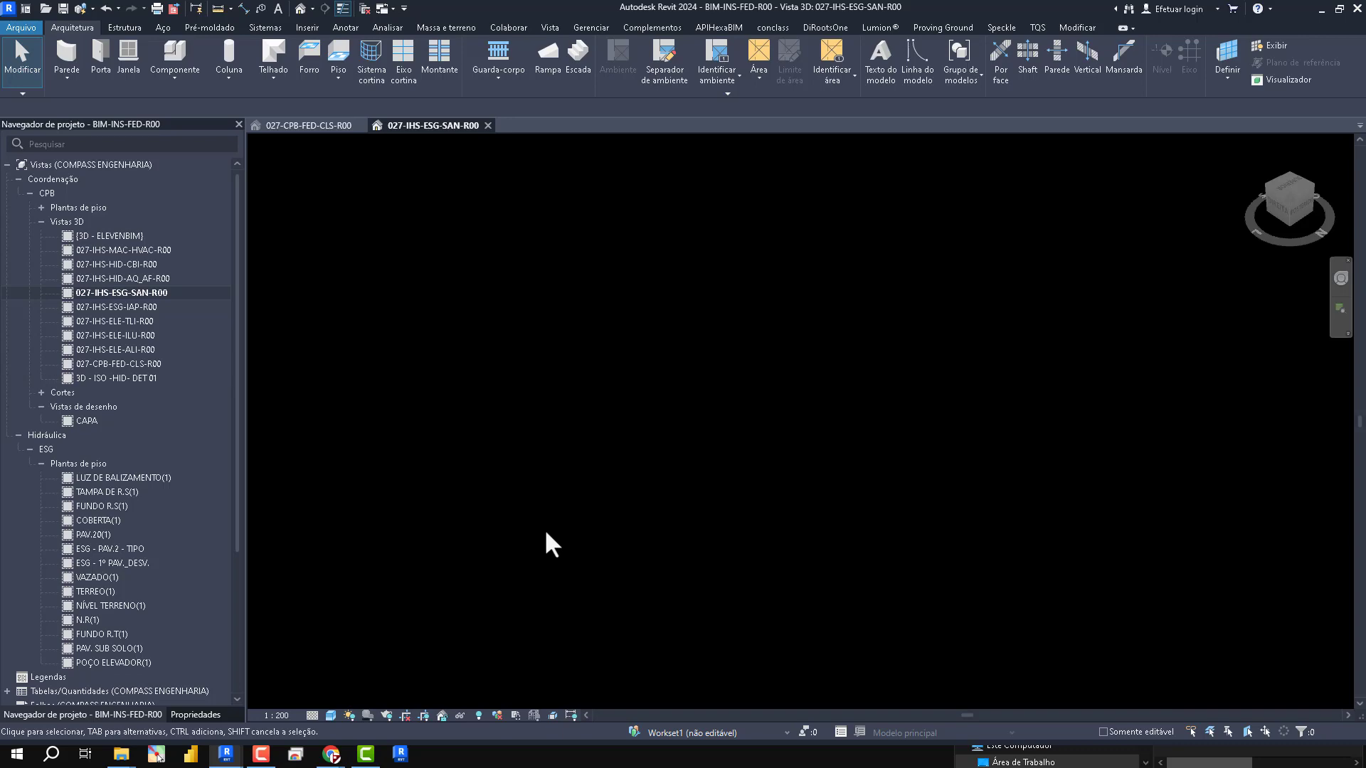
- In the ESG-IFC view template assigned to 027-IHS-ESG-SAN-R00, set the Workset1 visibility to Exibir and apply the template
click(196, 715)
scroll(184, 383, down, 5)
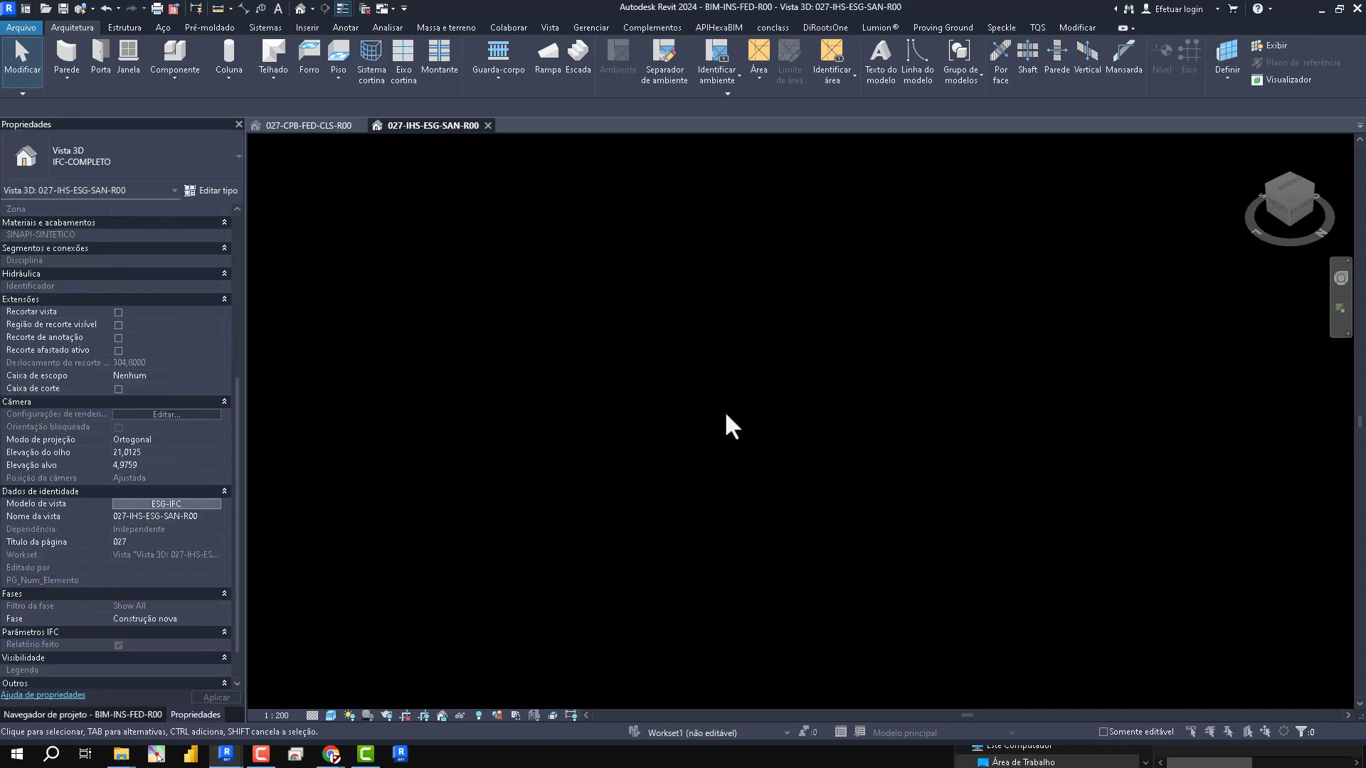
click(167, 504)
click(390, 171)
click(559, 143)
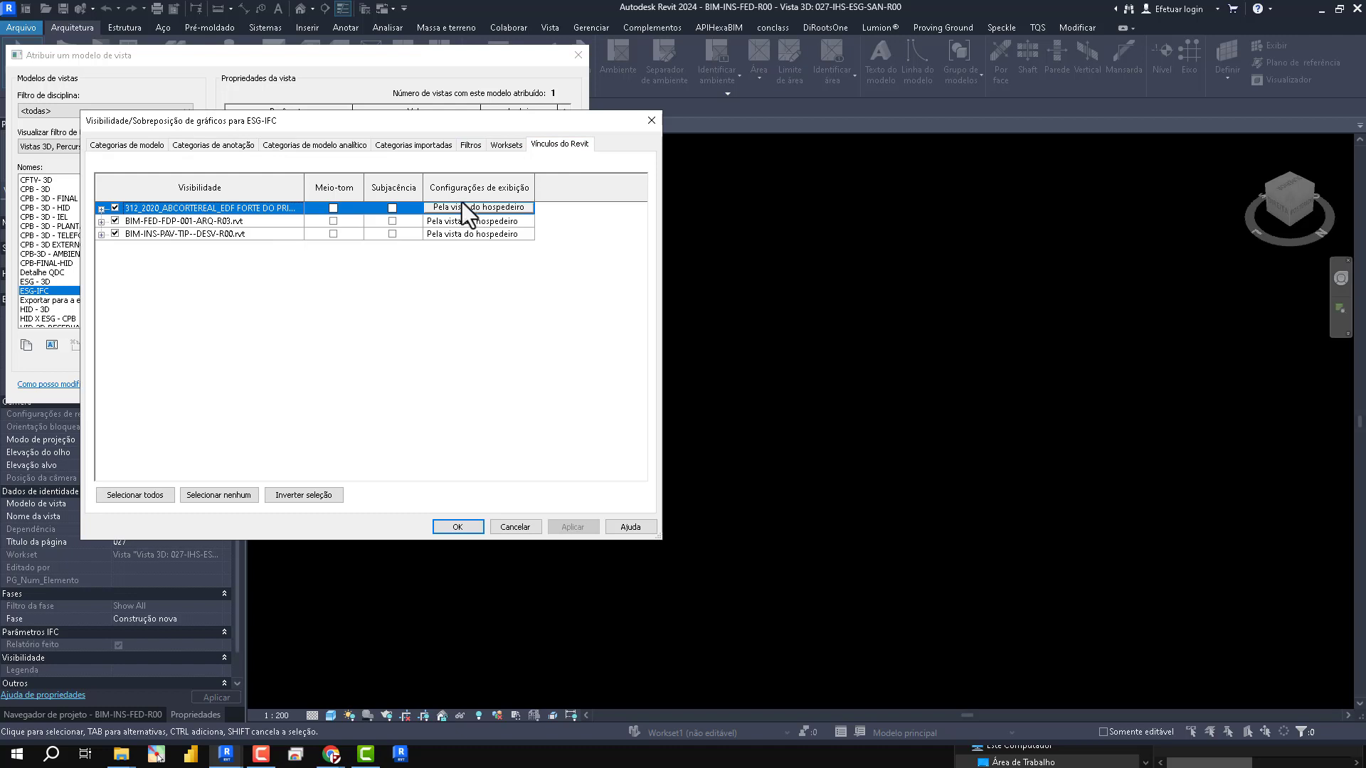
click(507, 144)
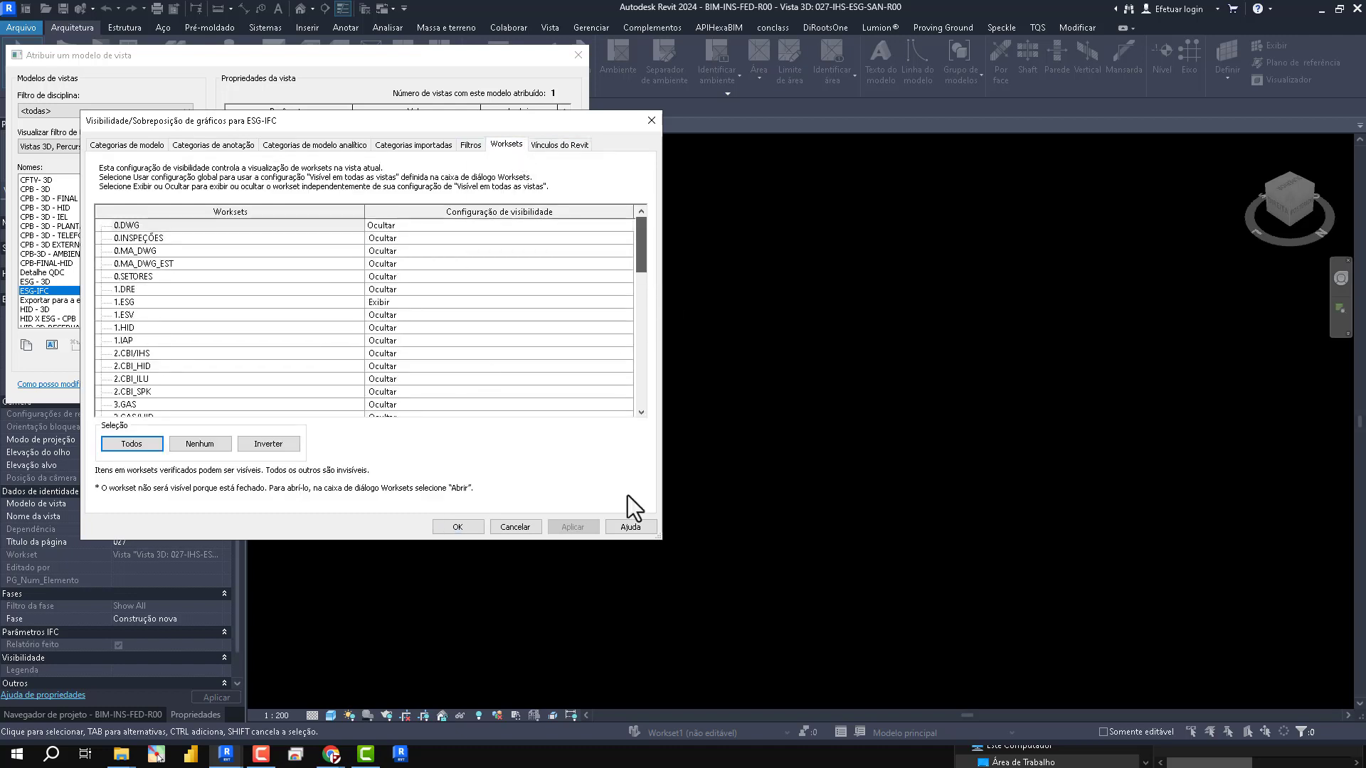
scroll(623, 386, down, 8)
click(384, 399)
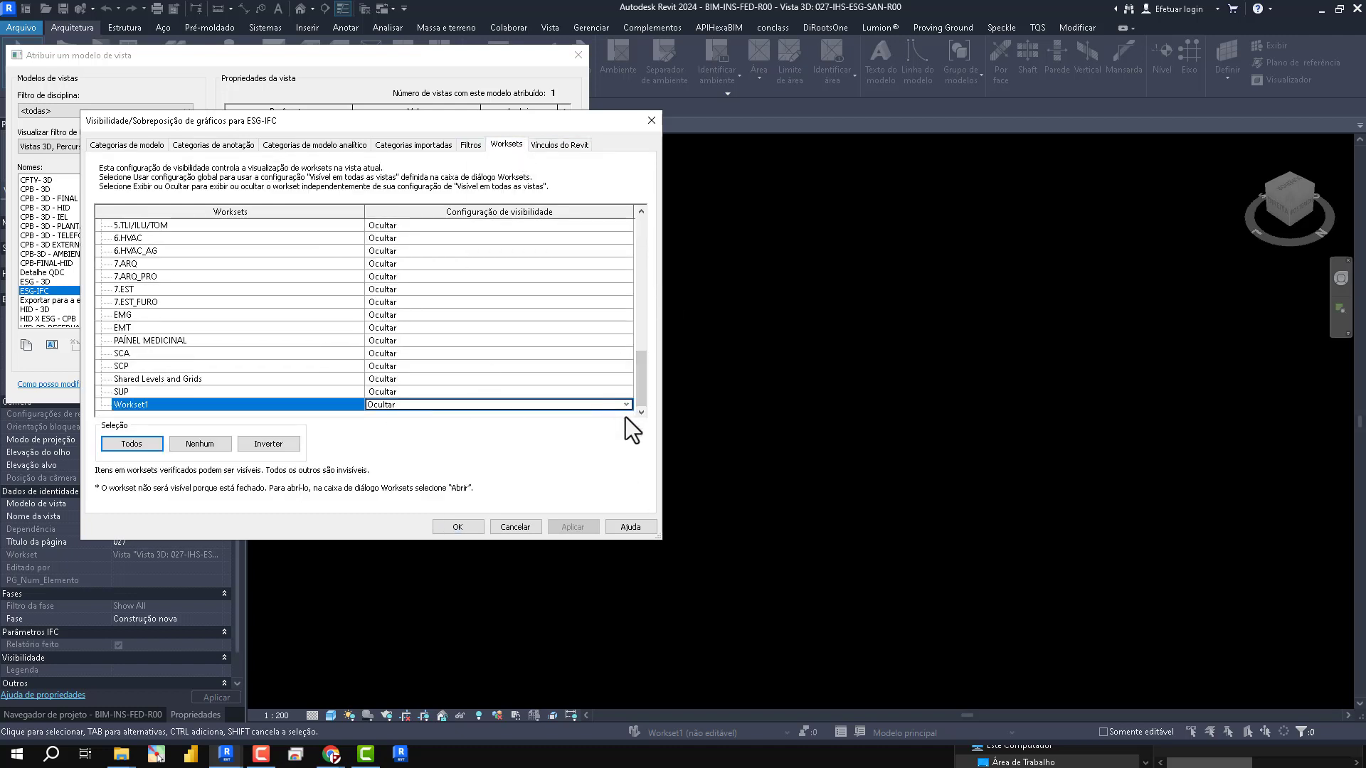
click(626, 404)
click(416, 416)
click(573, 526)
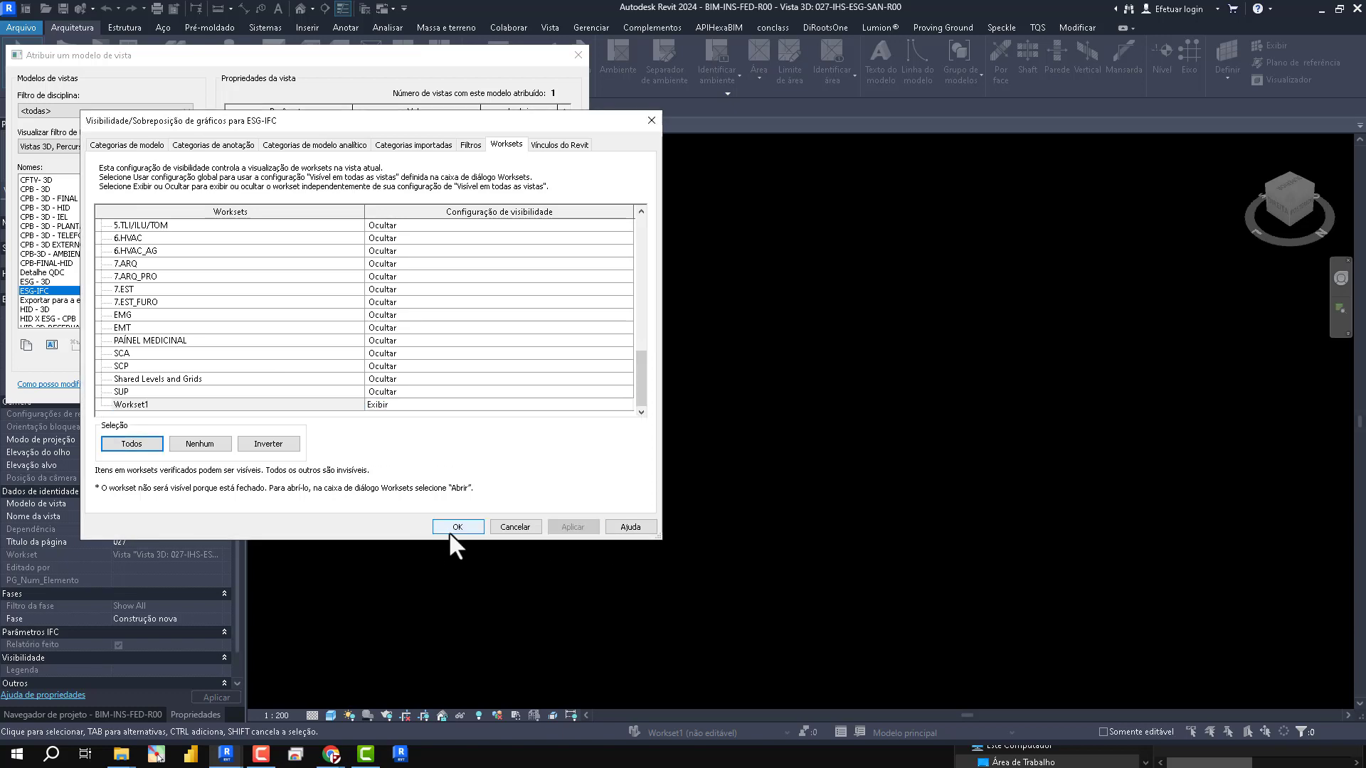
click(451, 530)
click(538, 388)
click(387, 388)
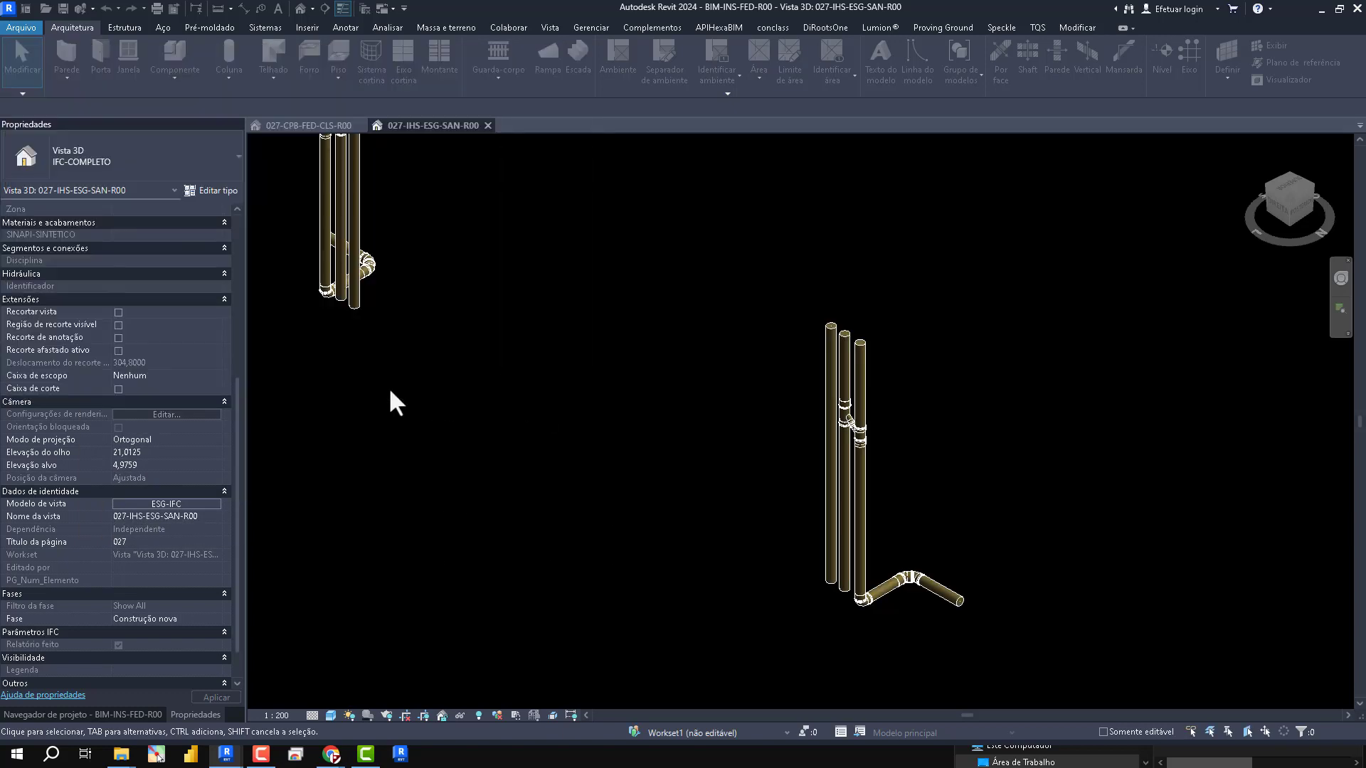
- In 027-CPB-FED-CLS-R00's CPB - 3D - FINAL template, show the structure and architecture links as halftone underlay and BIM-INS-PAV-TIP--DESV-R00.rvt without either
click(293, 132)
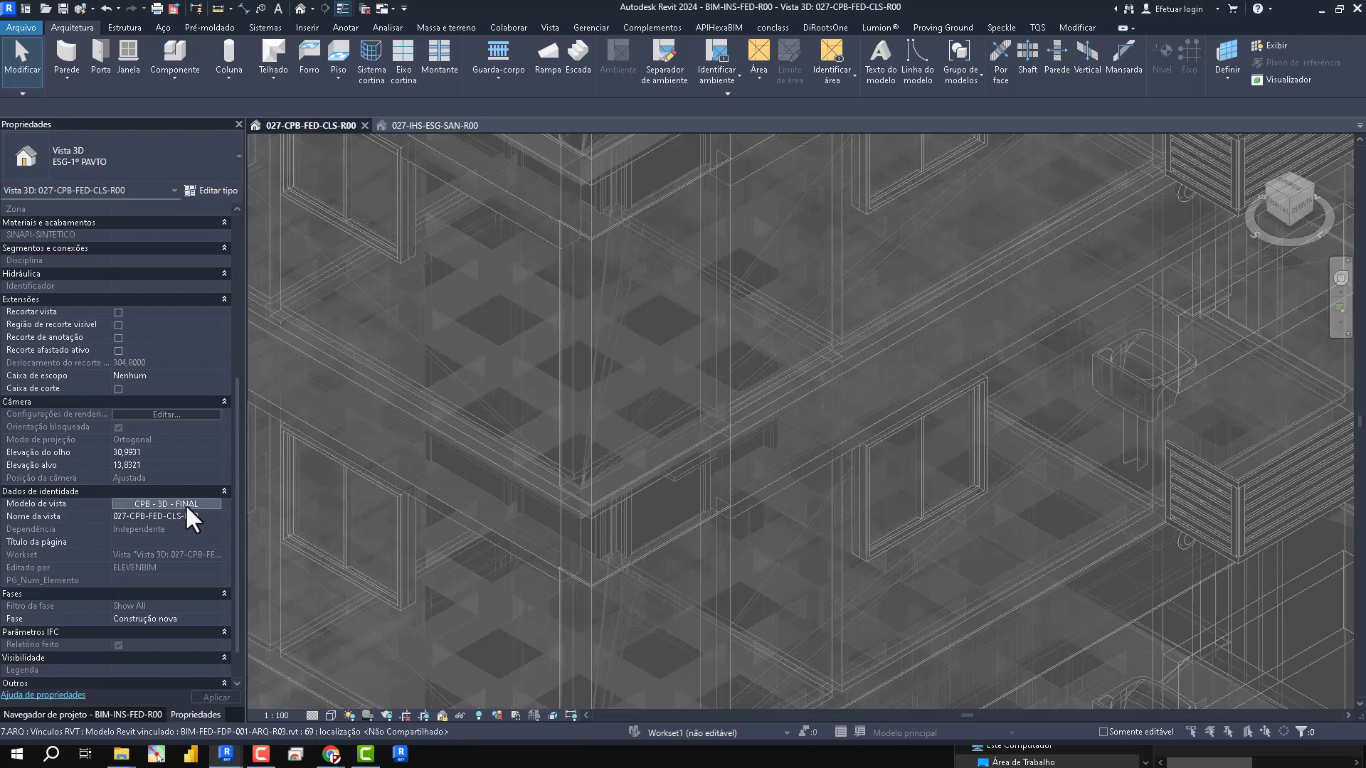
click(185, 503)
click(453, 219)
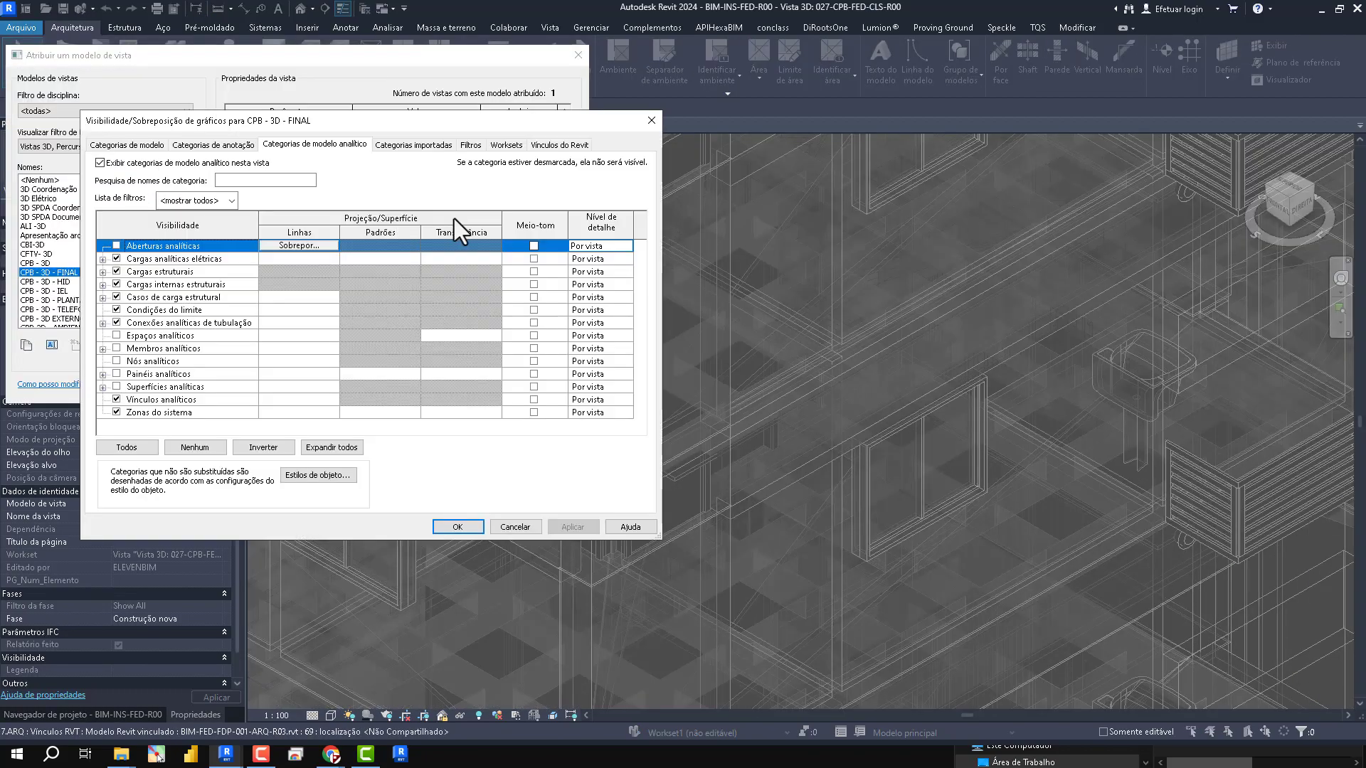
click(559, 144)
click(395, 221)
click(339, 234)
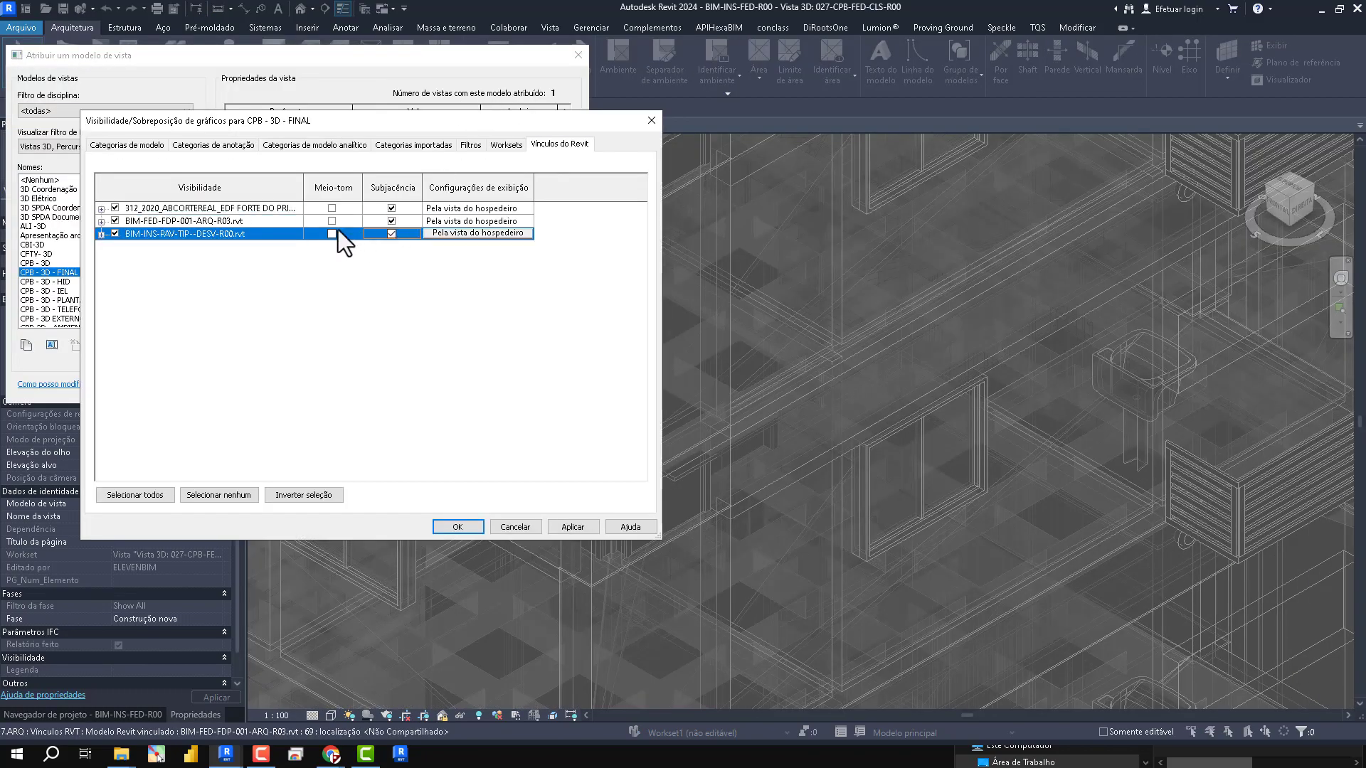
click(332, 220)
click(331, 234)
click(384, 235)
click(337, 212)
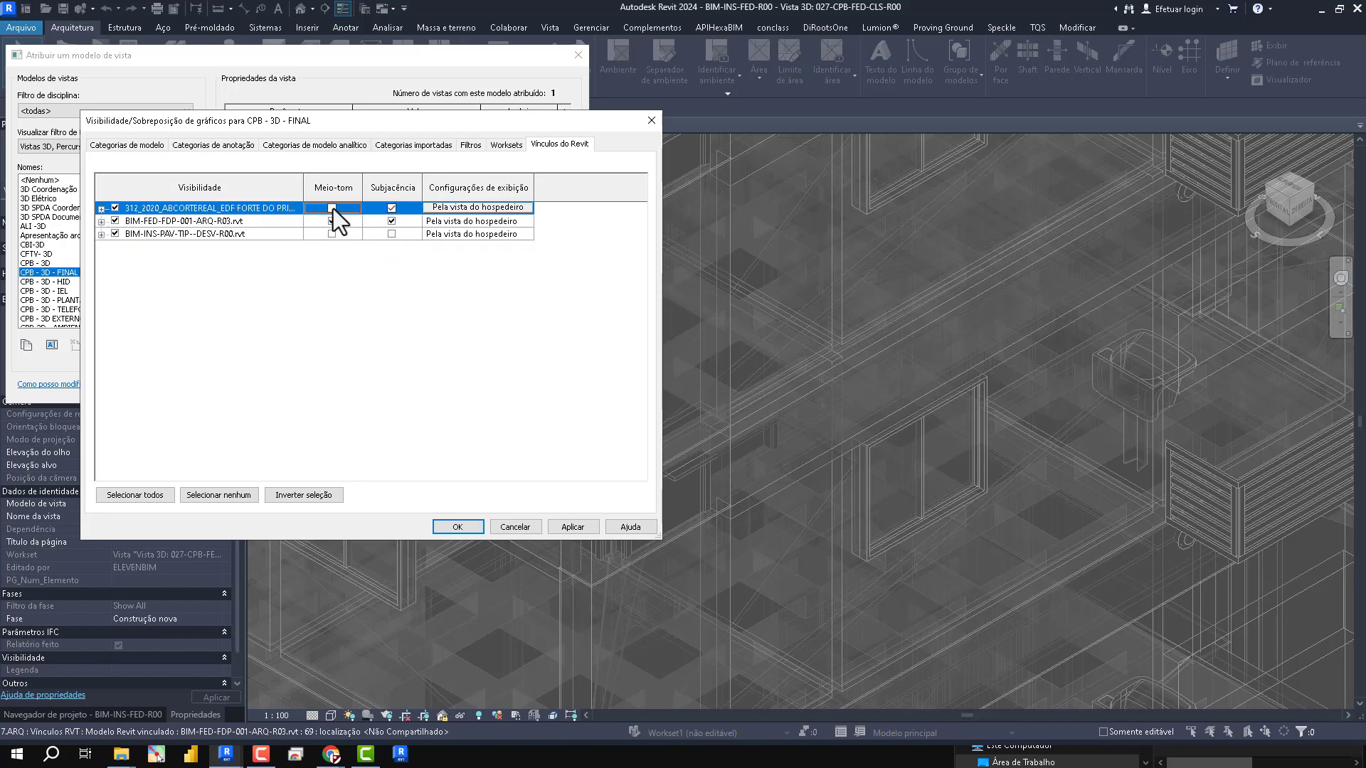
click(331, 208)
click(578, 527)
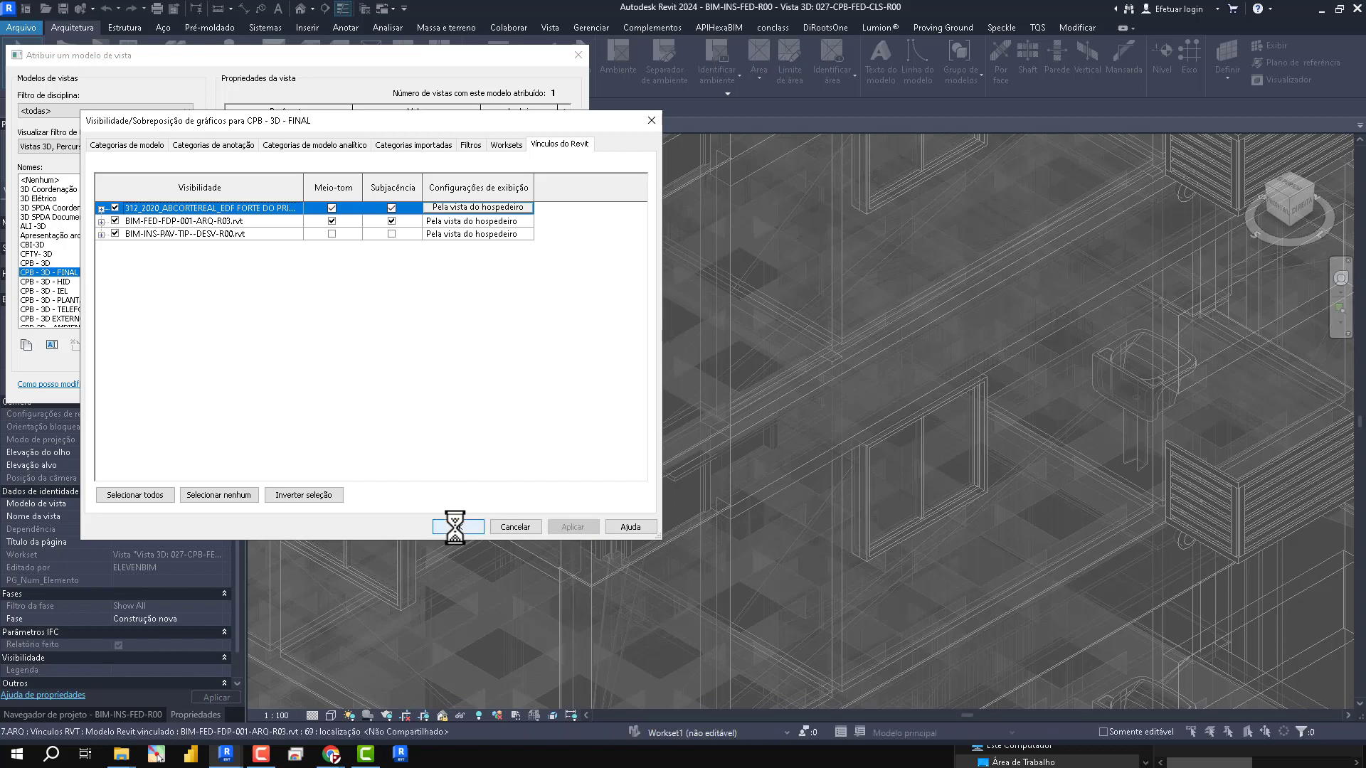
click(455, 526)
click(526, 389)
click(397, 390)
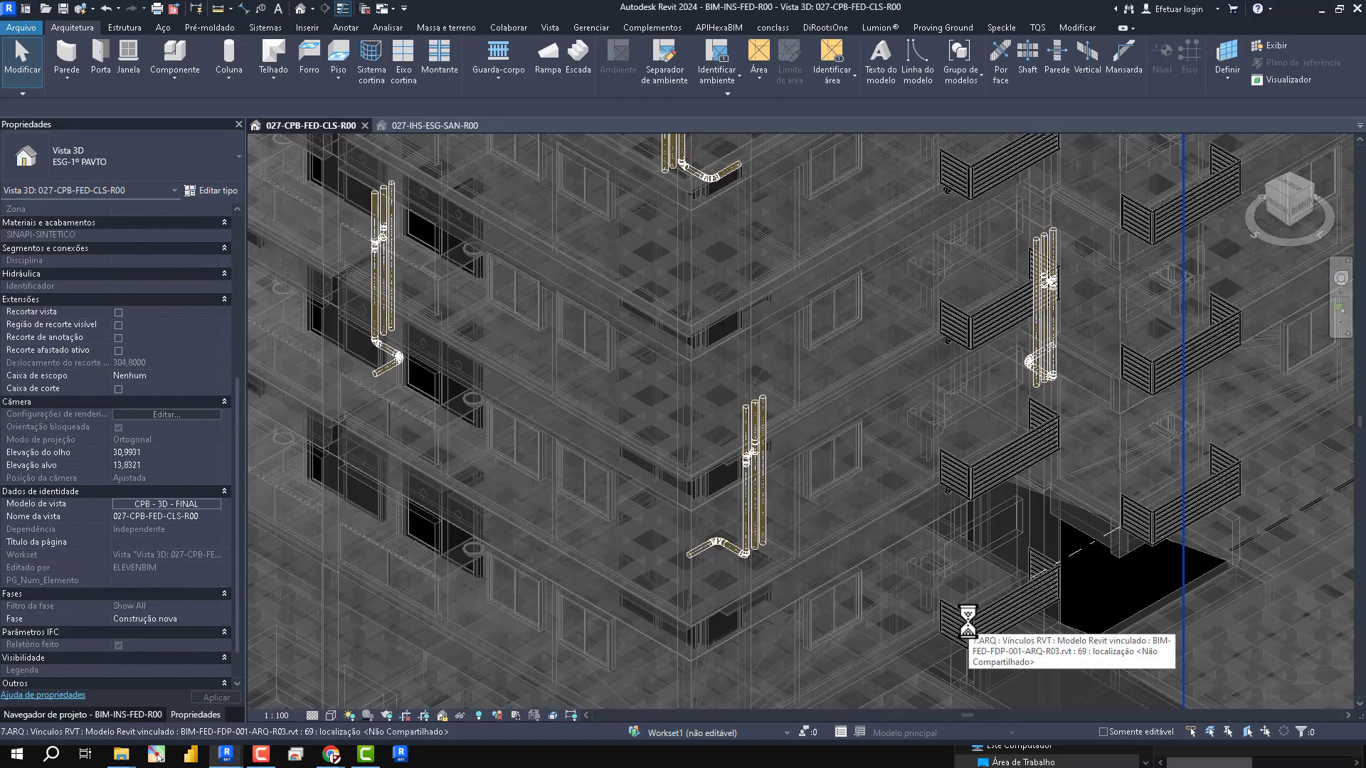
- Open the ESG - 1º PAV._DESV. floor plan and go from its section marker to the Corte 1 view
click(81, 714)
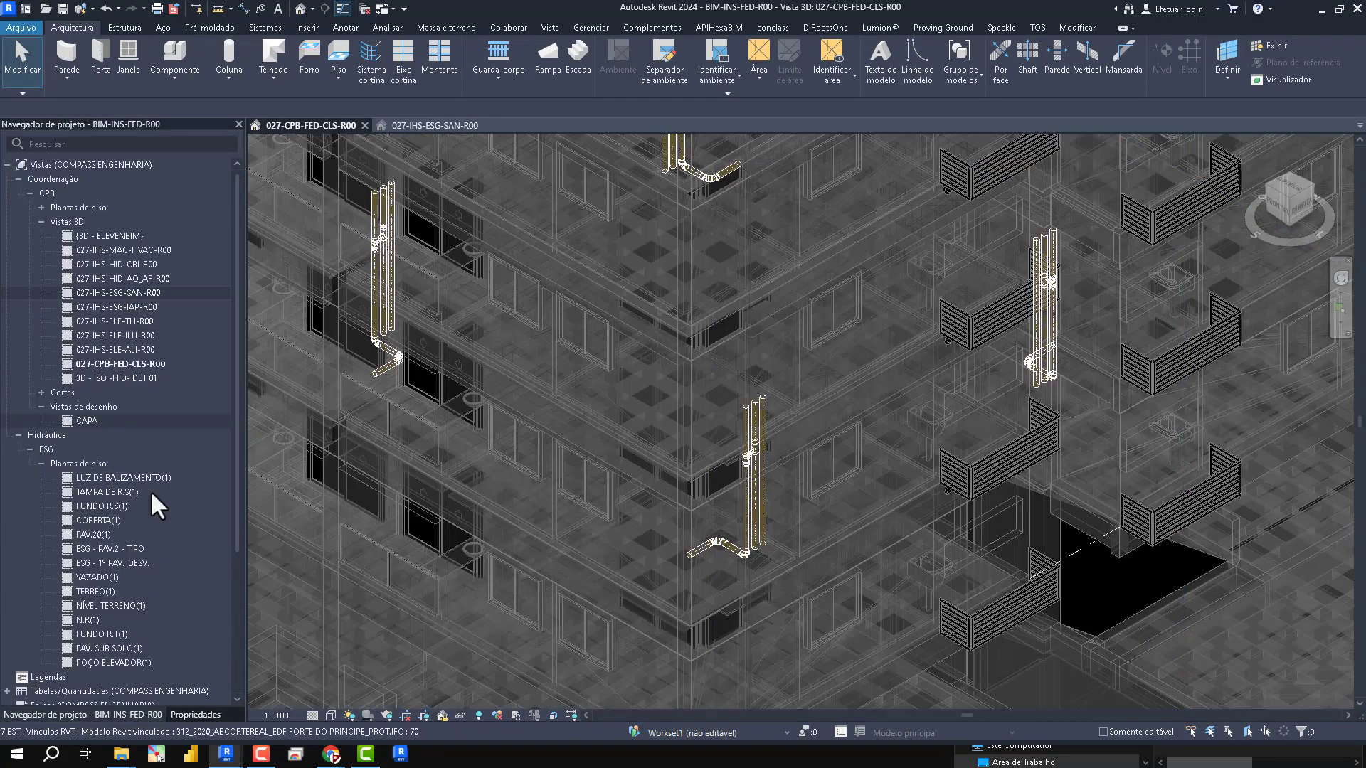
click(99, 562)
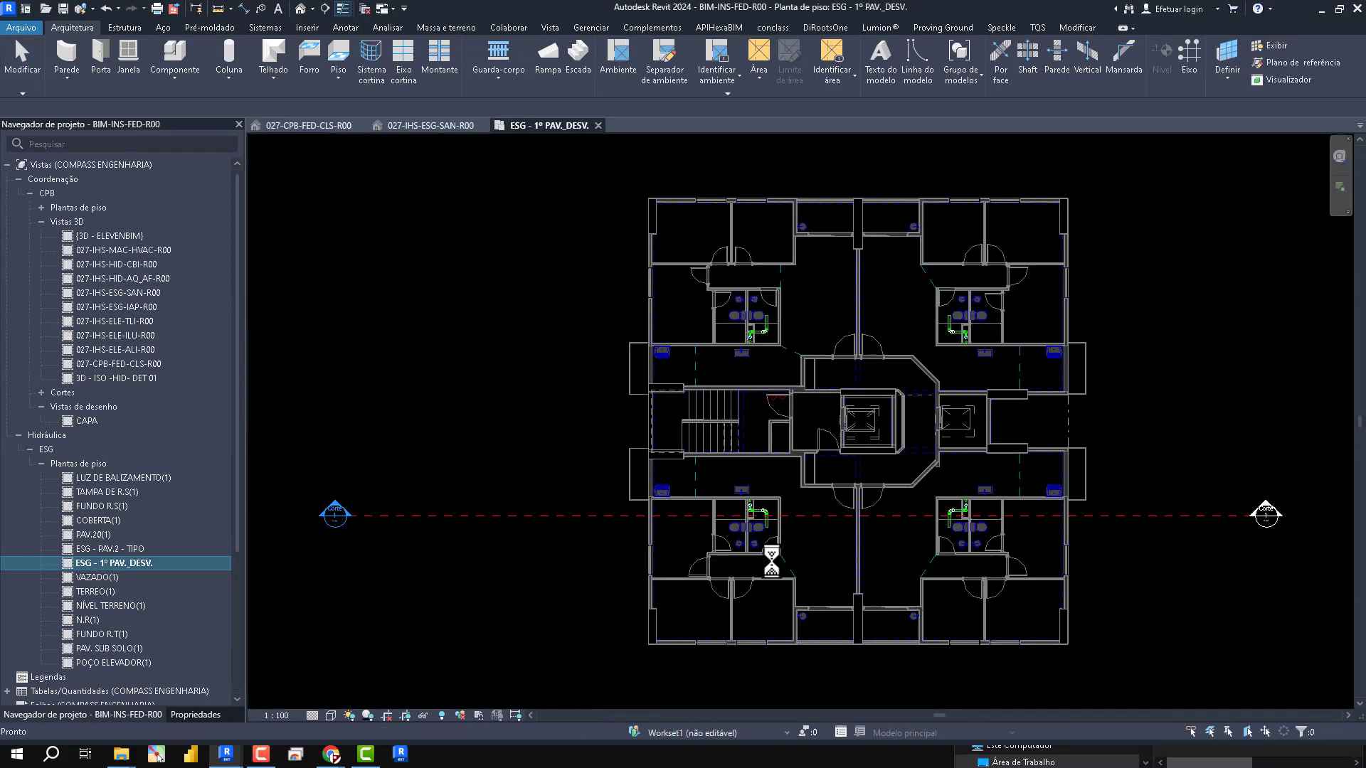
double_click(327, 506)
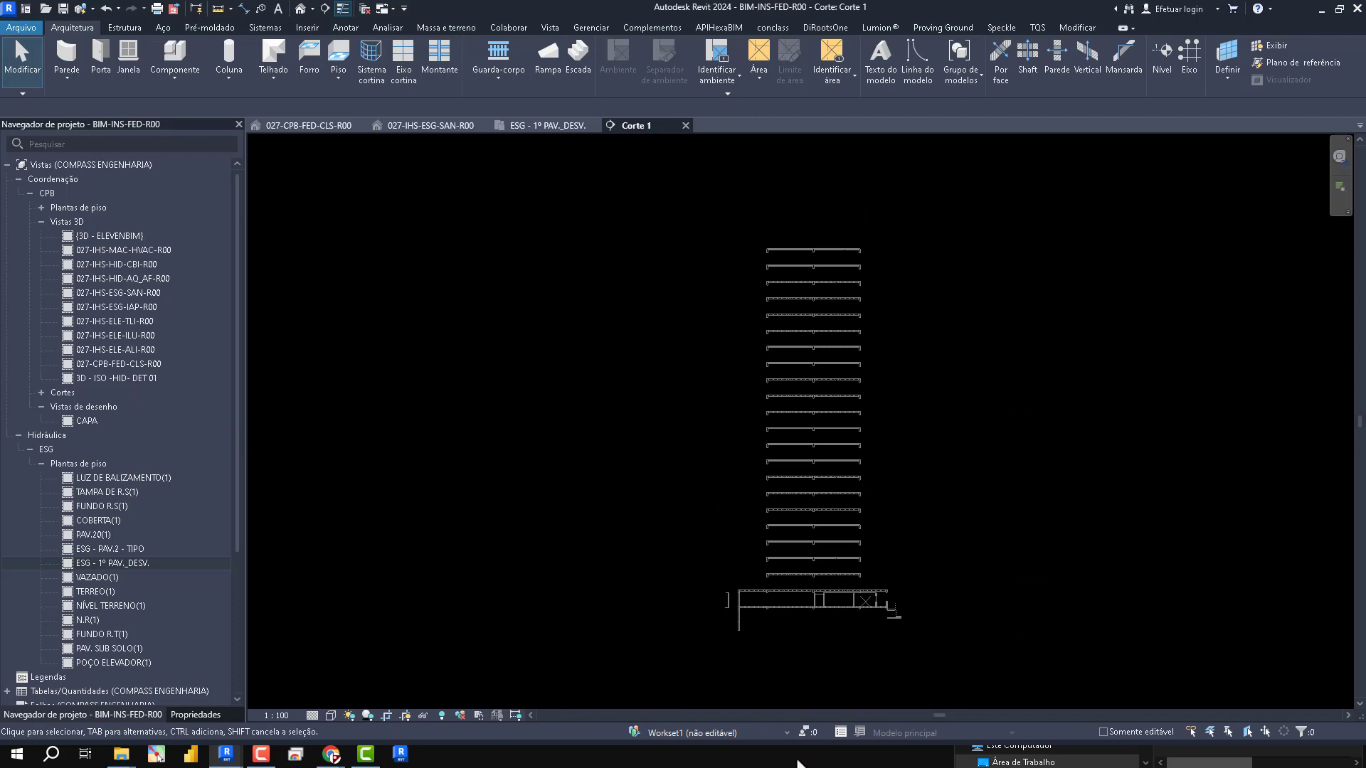
- Copy the BIM-INS-PAV-TIP--DESV-R00.rvt link from the lowest typical floor to the floor above, using the finished floor lines as reference points
scroll(870, 605, up, 5)
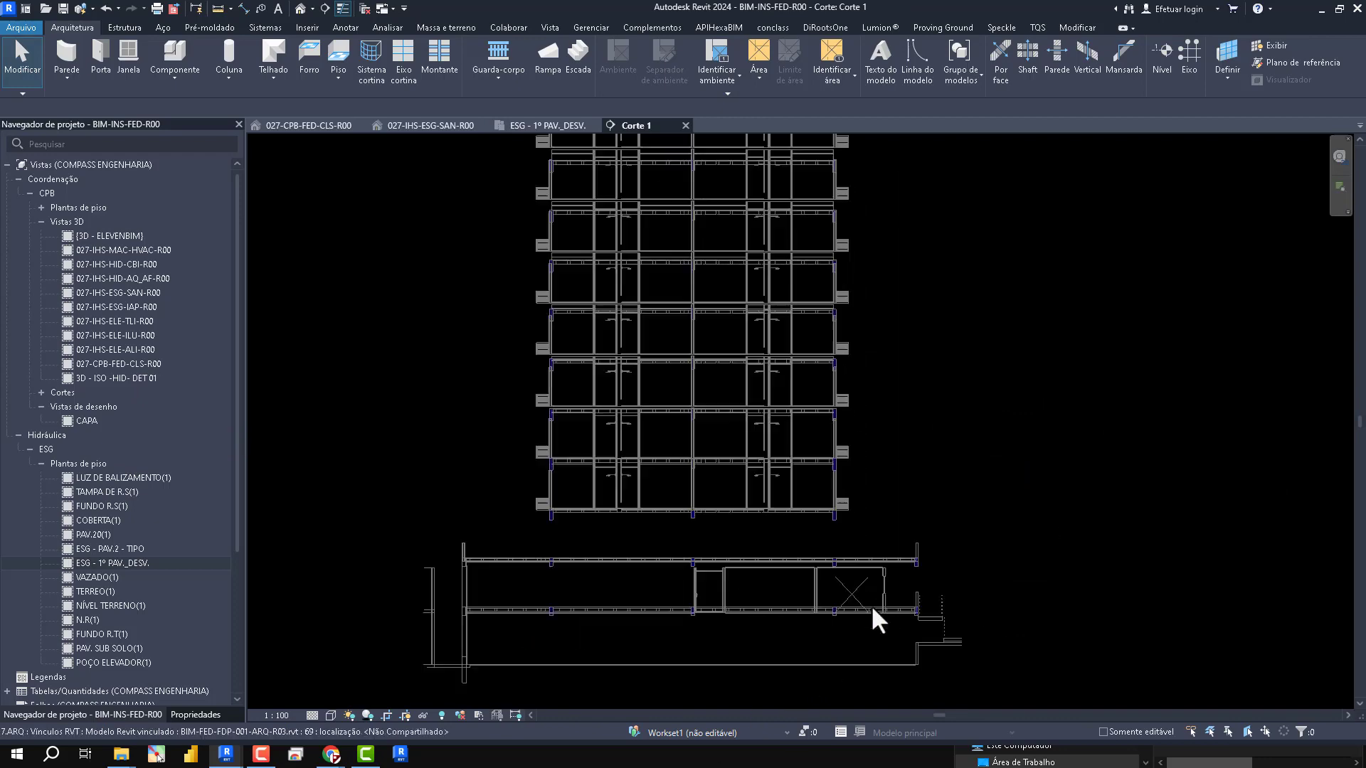
scroll(752, 502, up, 8)
click(712, 504)
scroll(745, 605, down, 3)
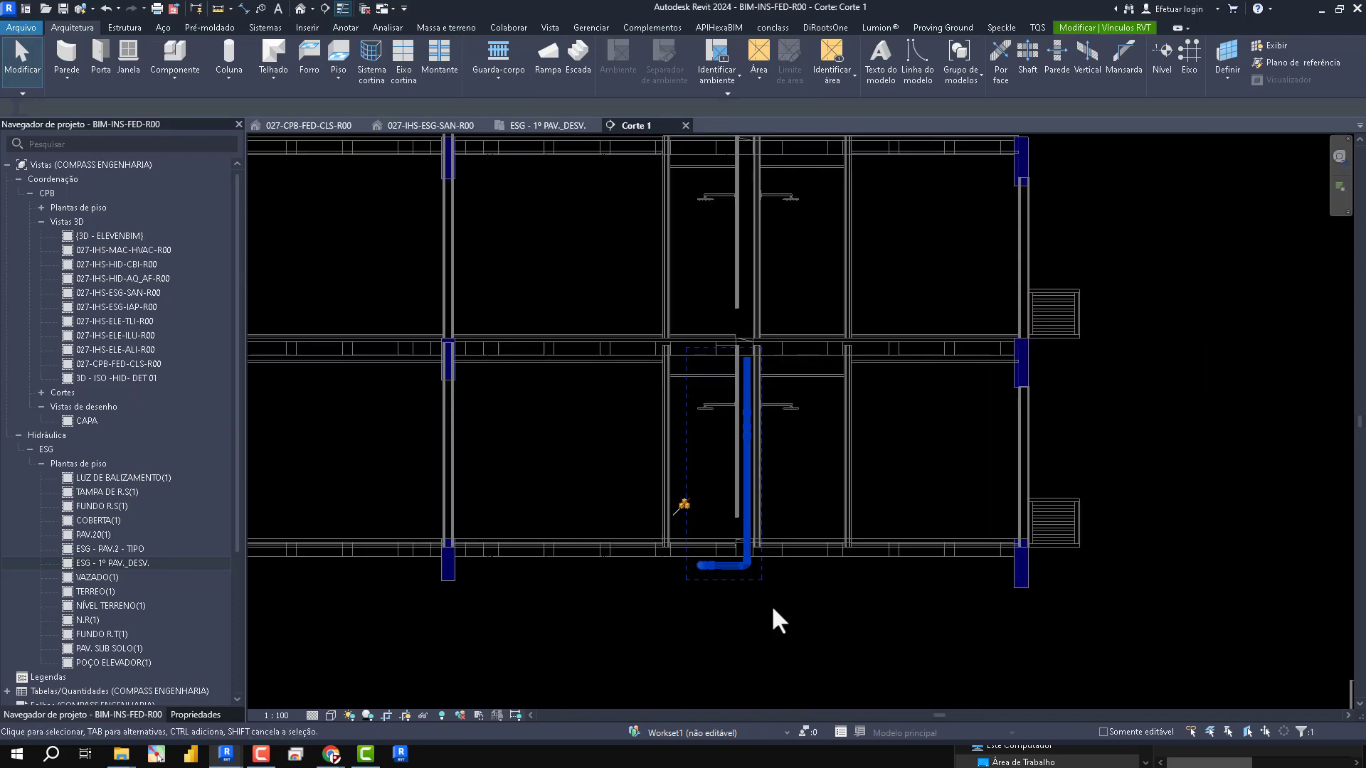
key(c)
key(o)
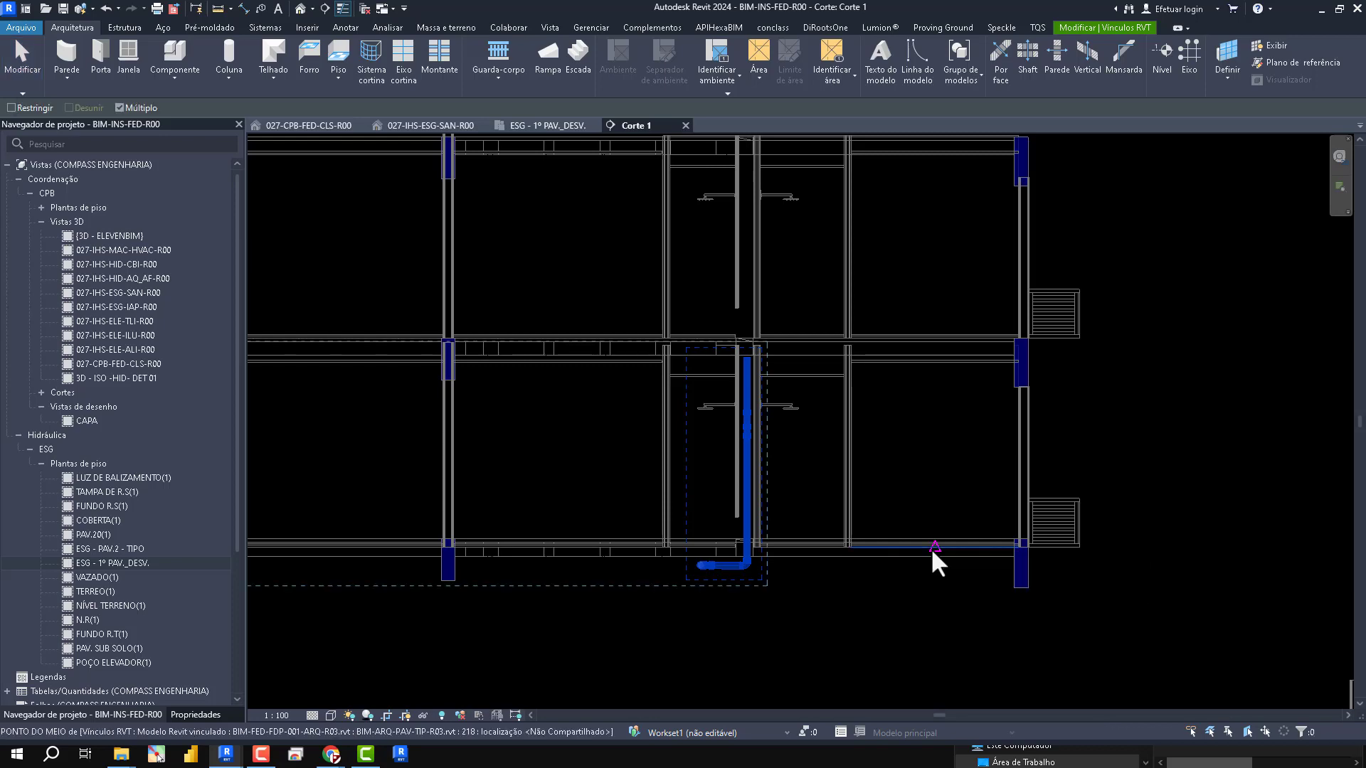
click(946, 549)
scroll(823, 549, up, 3)
scroll(834, 522, down, 3)
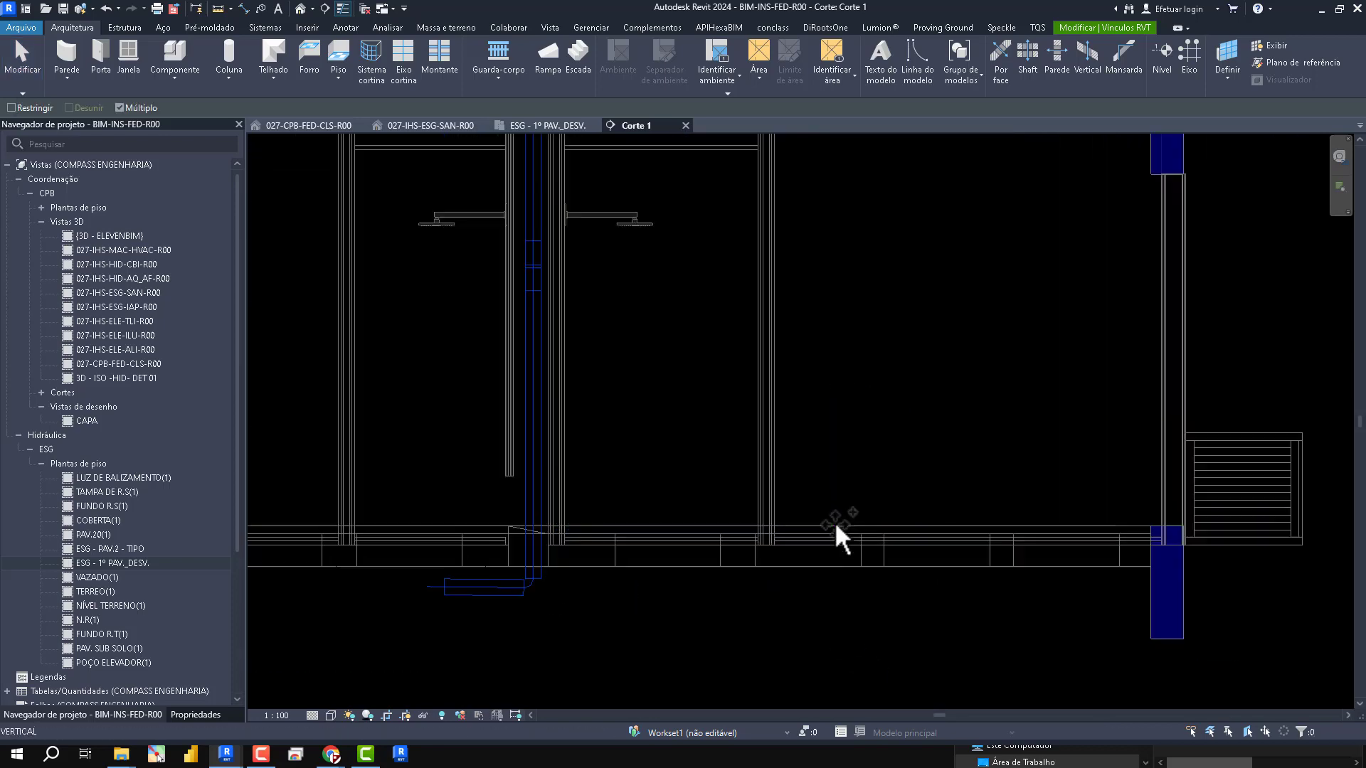
scroll(844, 268, up, 4)
scroll(777, 481, up, 2)
scroll(780, 420, up, 1)
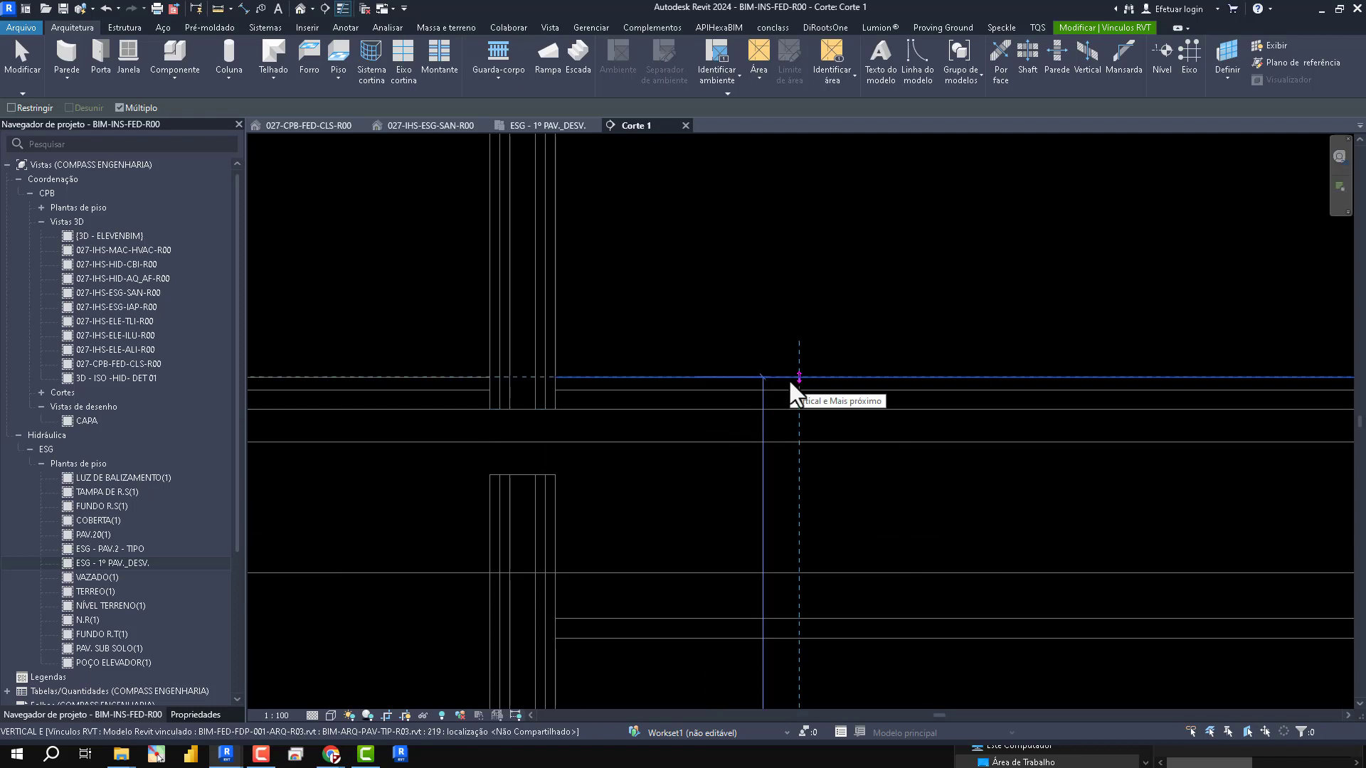
click(789, 381)
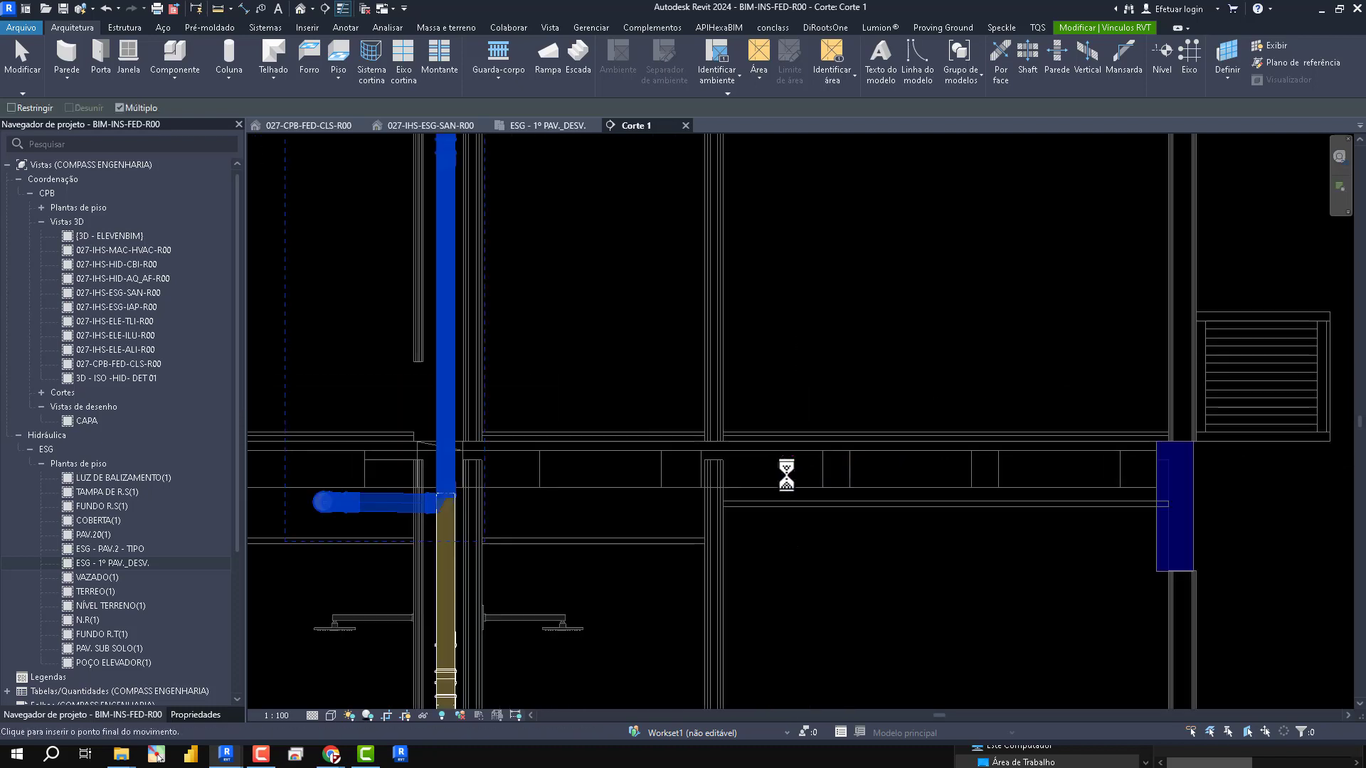
scroll(786, 475, down, 5)
key(Escape)
key(Escape)
scroll(639, 497, up, 10)
scroll(635, 298, down, 1)
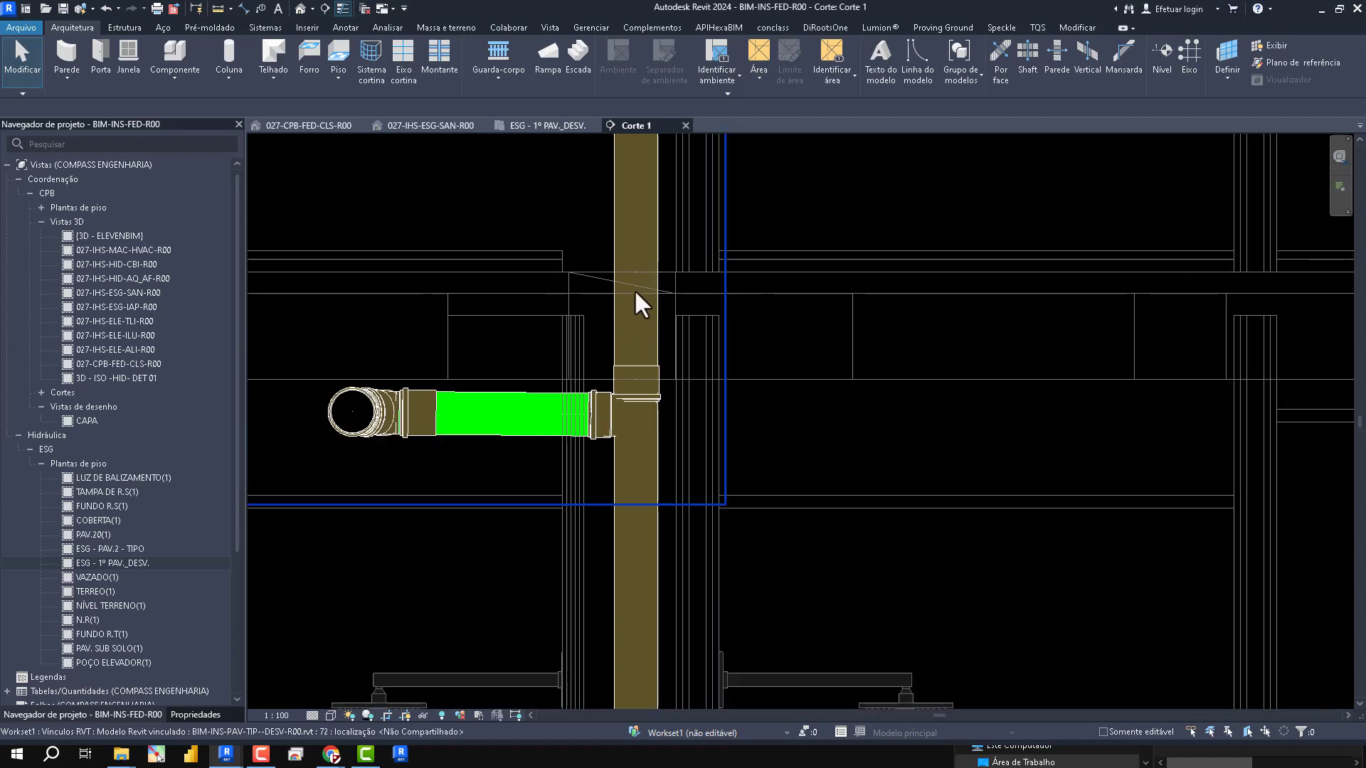
- Array the copied sewer link upward as a grouped array of 19 items, spaced one floor apart between matching floor lines
scroll(634, 289, down, 2)
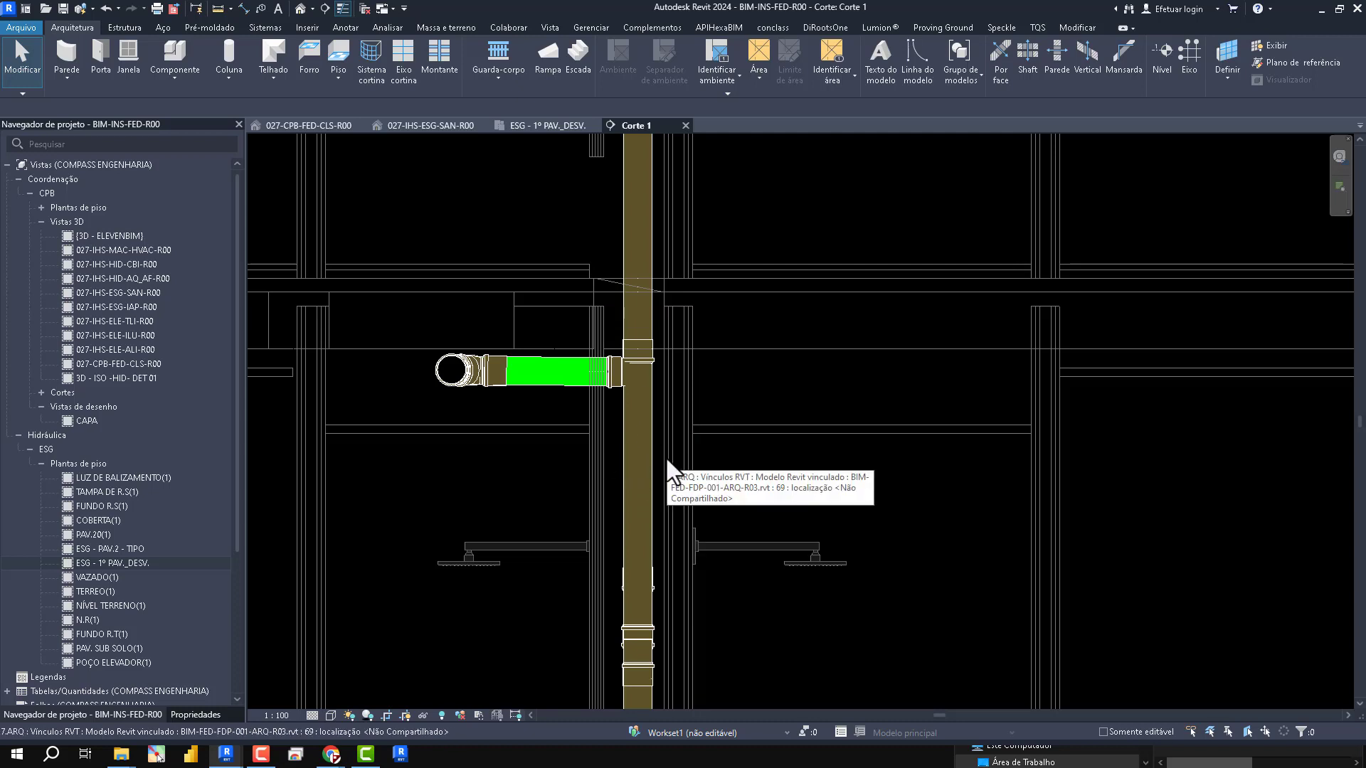
scroll(668, 473, down, 2)
scroll(693, 505, down, 3)
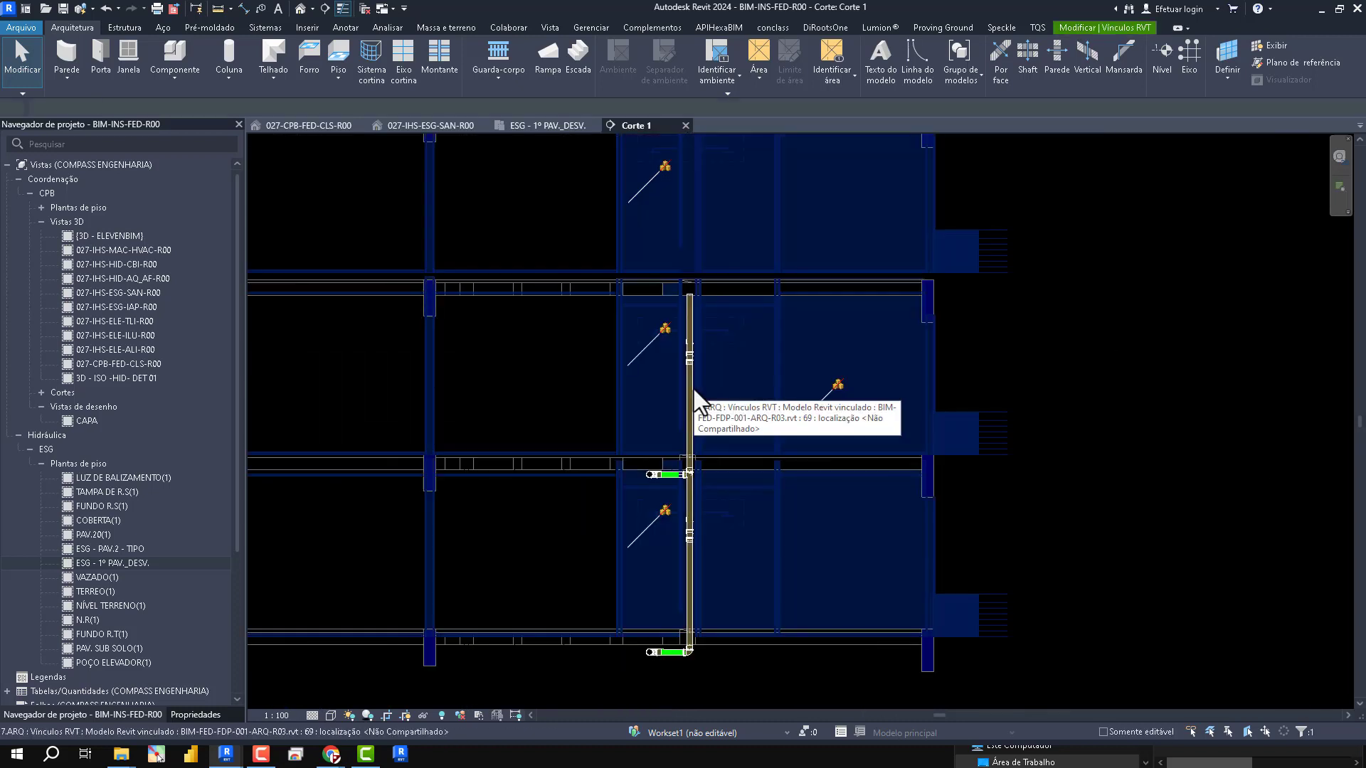
scroll(676, 469, up, 2)
click(667, 513)
scroll(682, 490, down, 2)
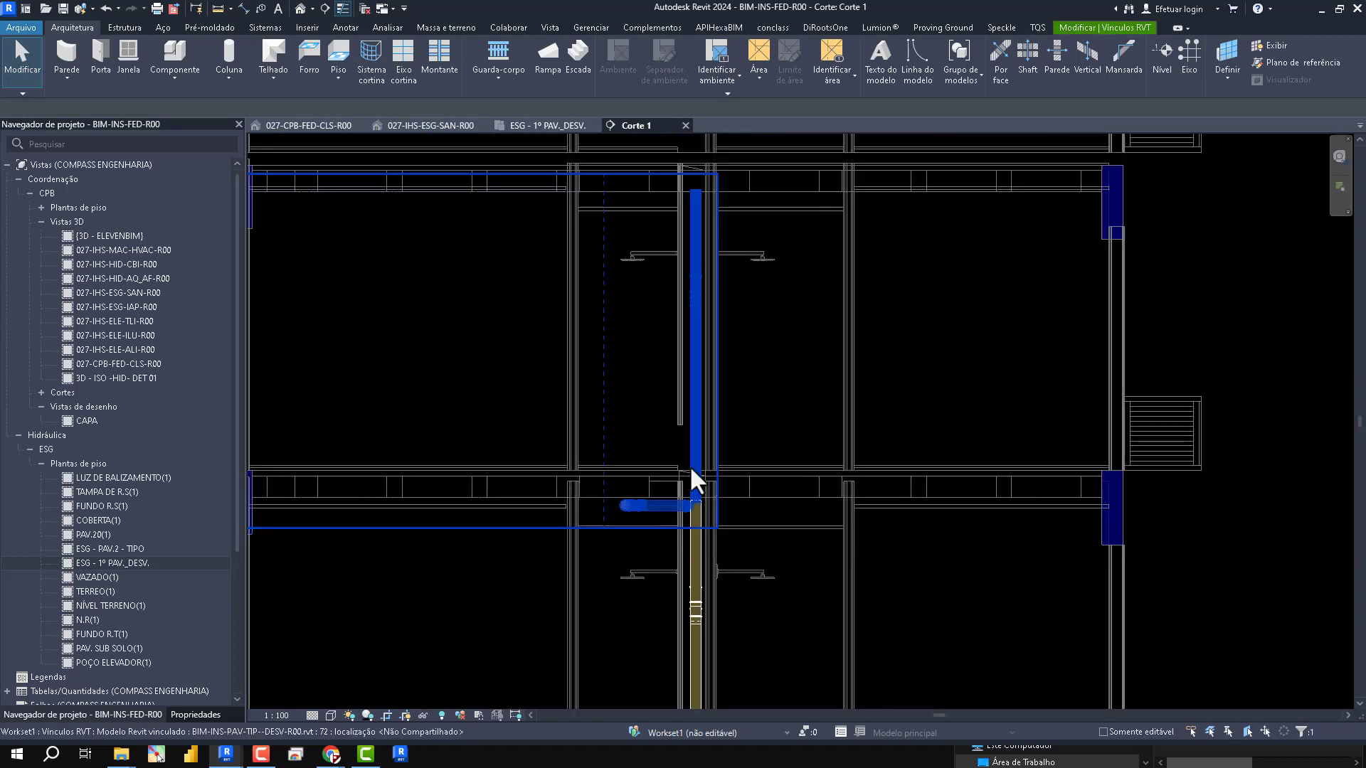
scroll(689, 465, up, 2)
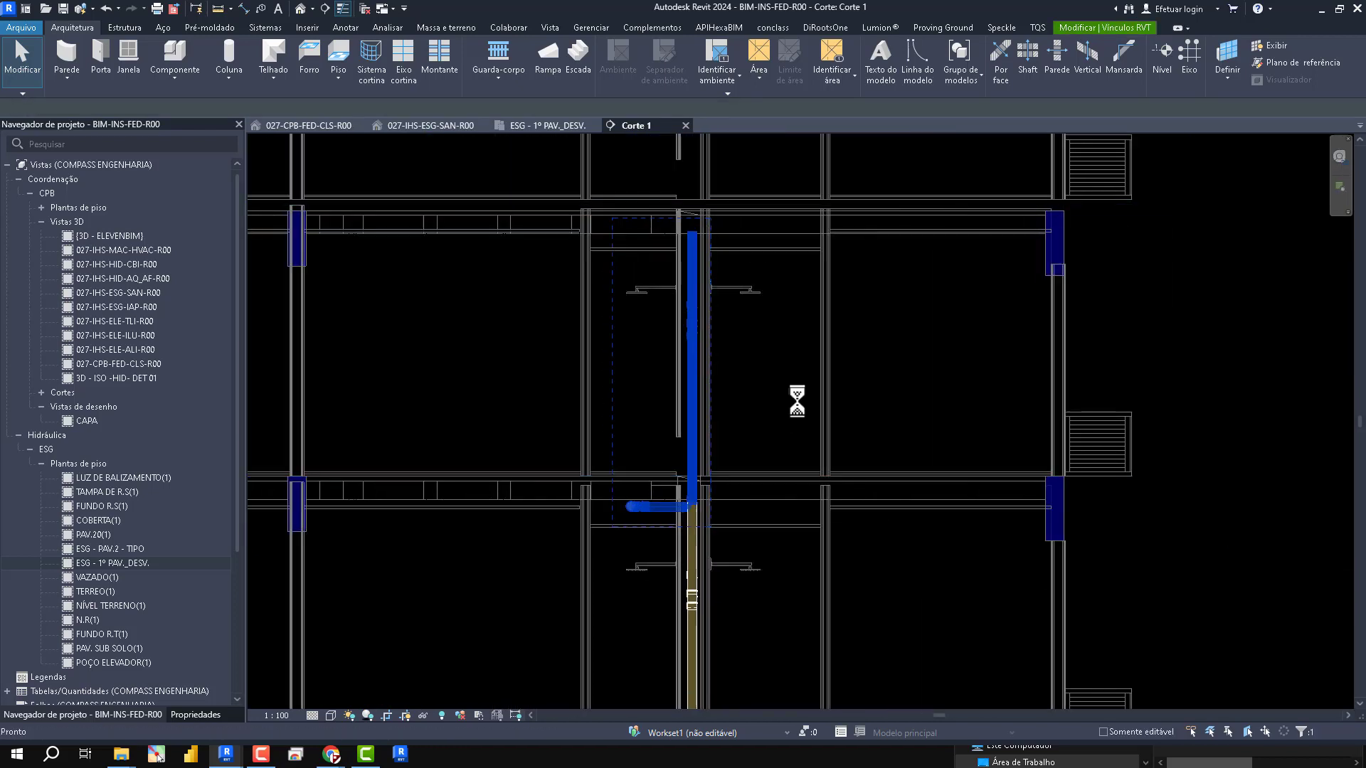
key(a)
key(r)
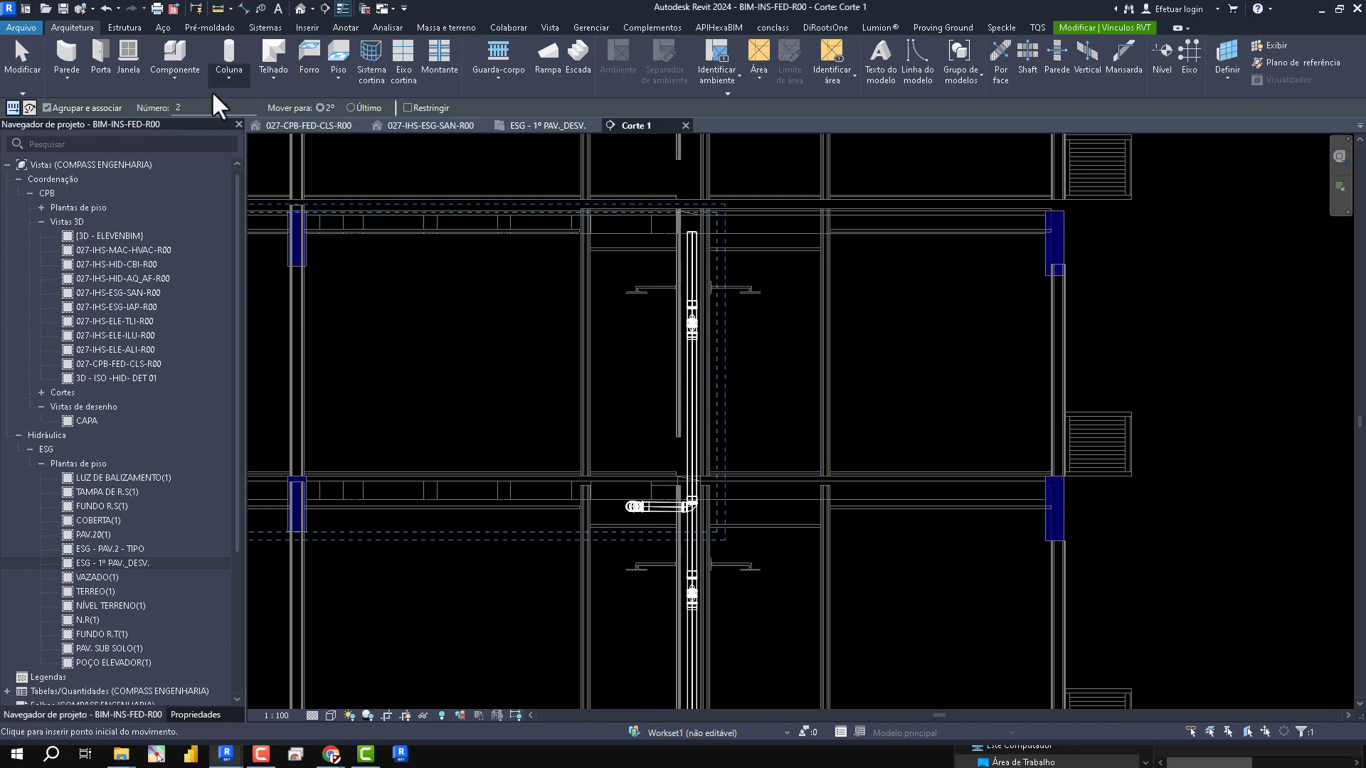
click(197, 108)
click(320, 108)
scroll(871, 466, up, 3)
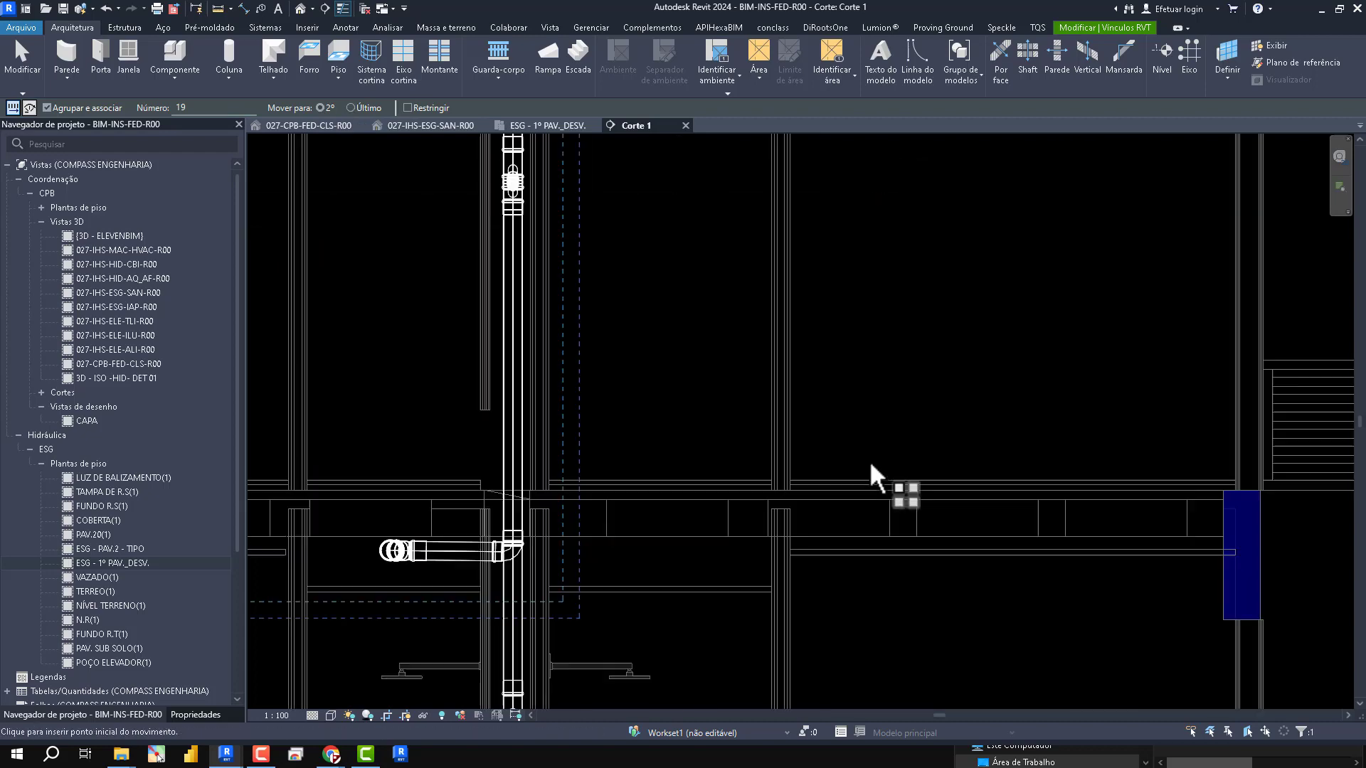
scroll(870, 464, up, 3)
click(860, 510)
scroll(859, 510, down, 5)
scroll(886, 286, up, 2)
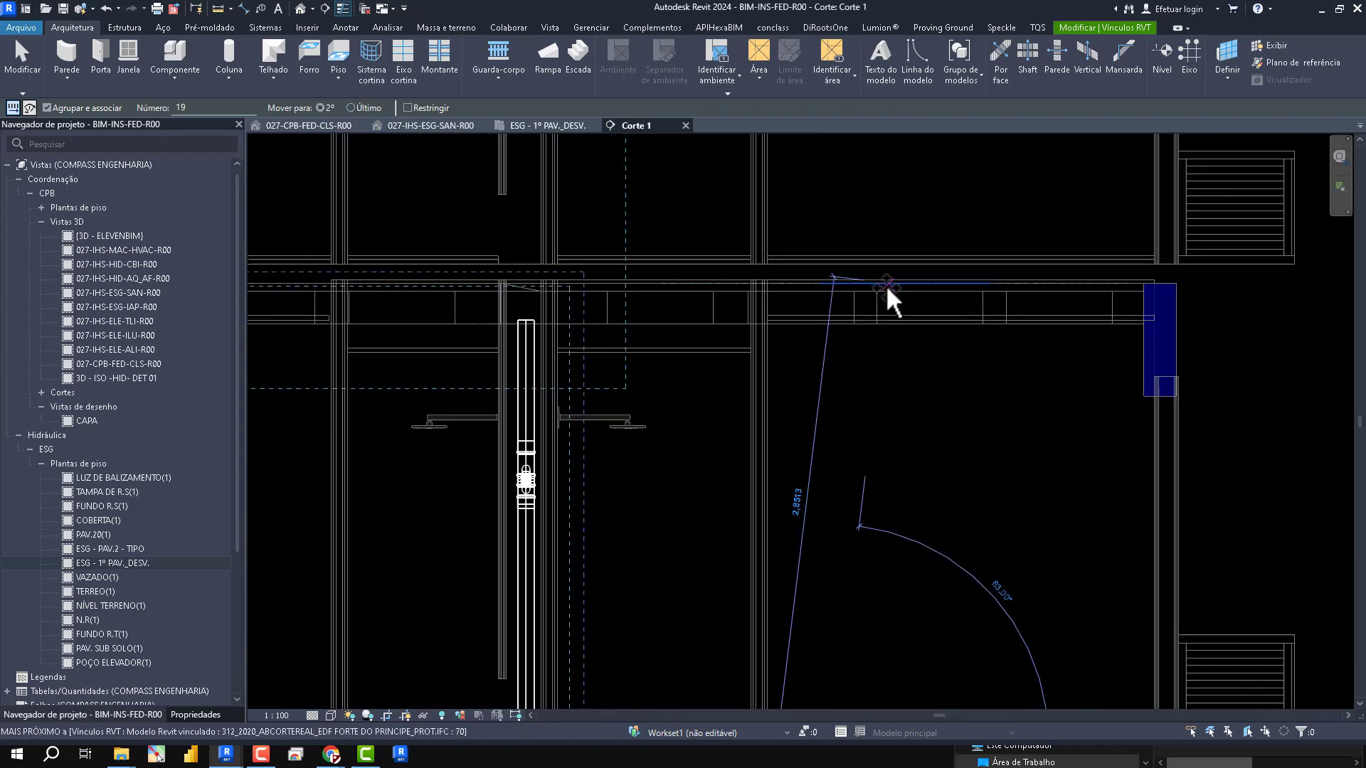
scroll(835, 278, up, 2)
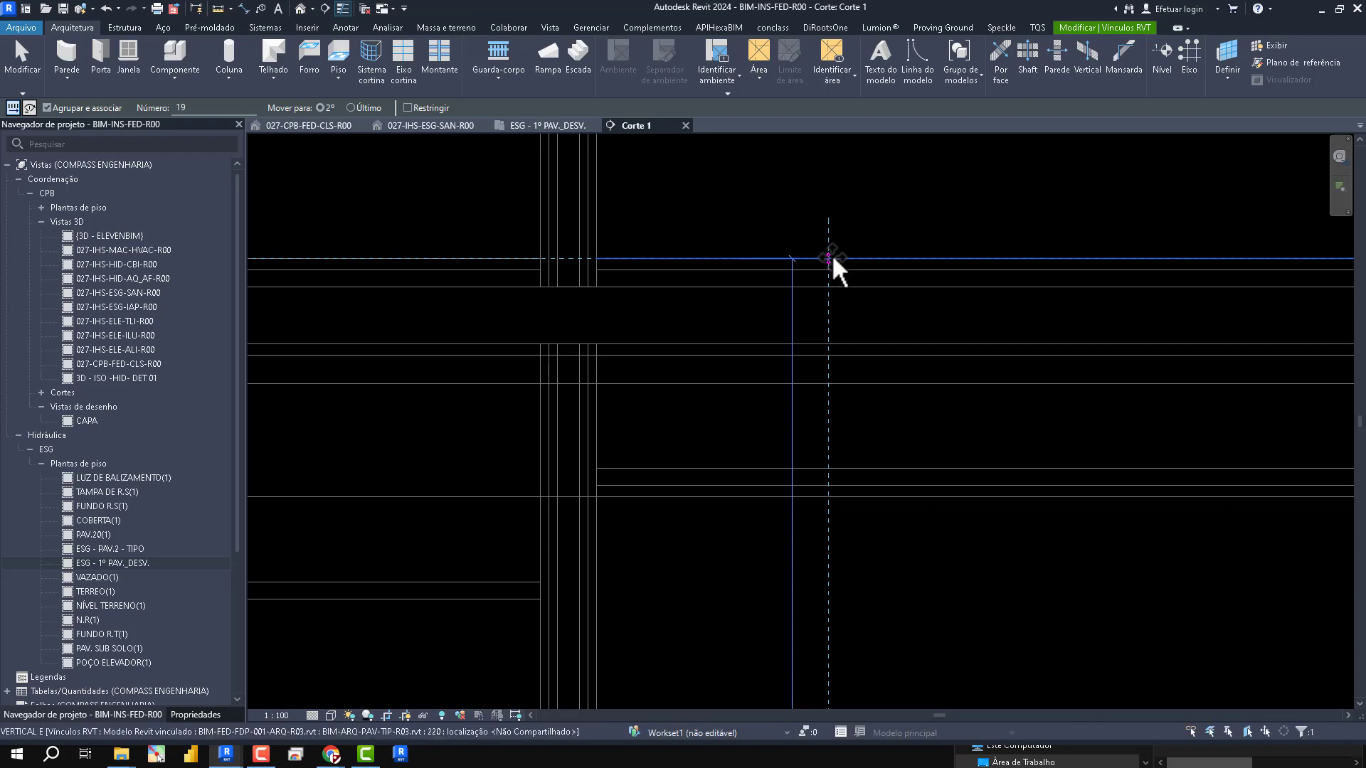
click(1201, 512)
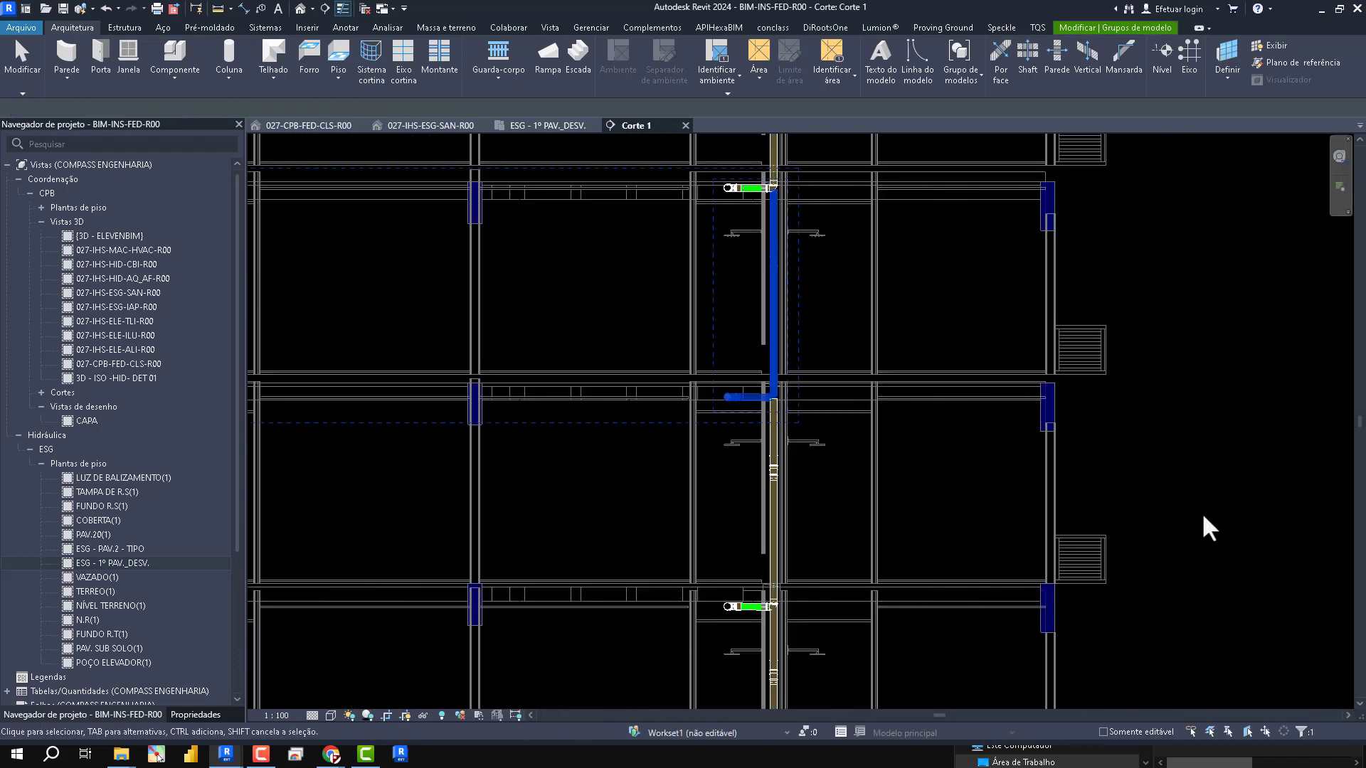
click(1201, 512)
mouse_move(1116, 689)
middle_down()
mouse_move(1126, 730)
mouse_move(1128, 681)
middle_up()
scroll(945, 395, down, 2)
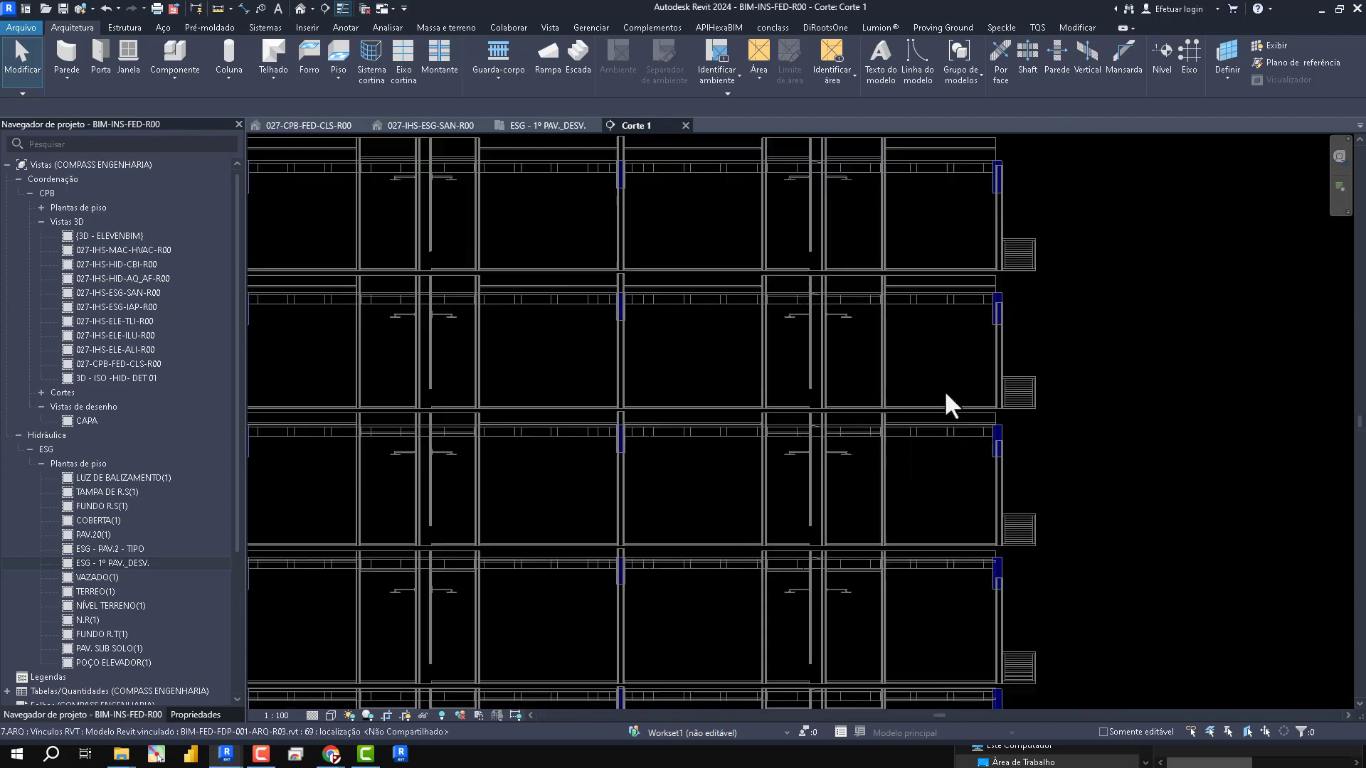
scroll(1181, 391, down, 2)
scroll(134, 579, down, 5)
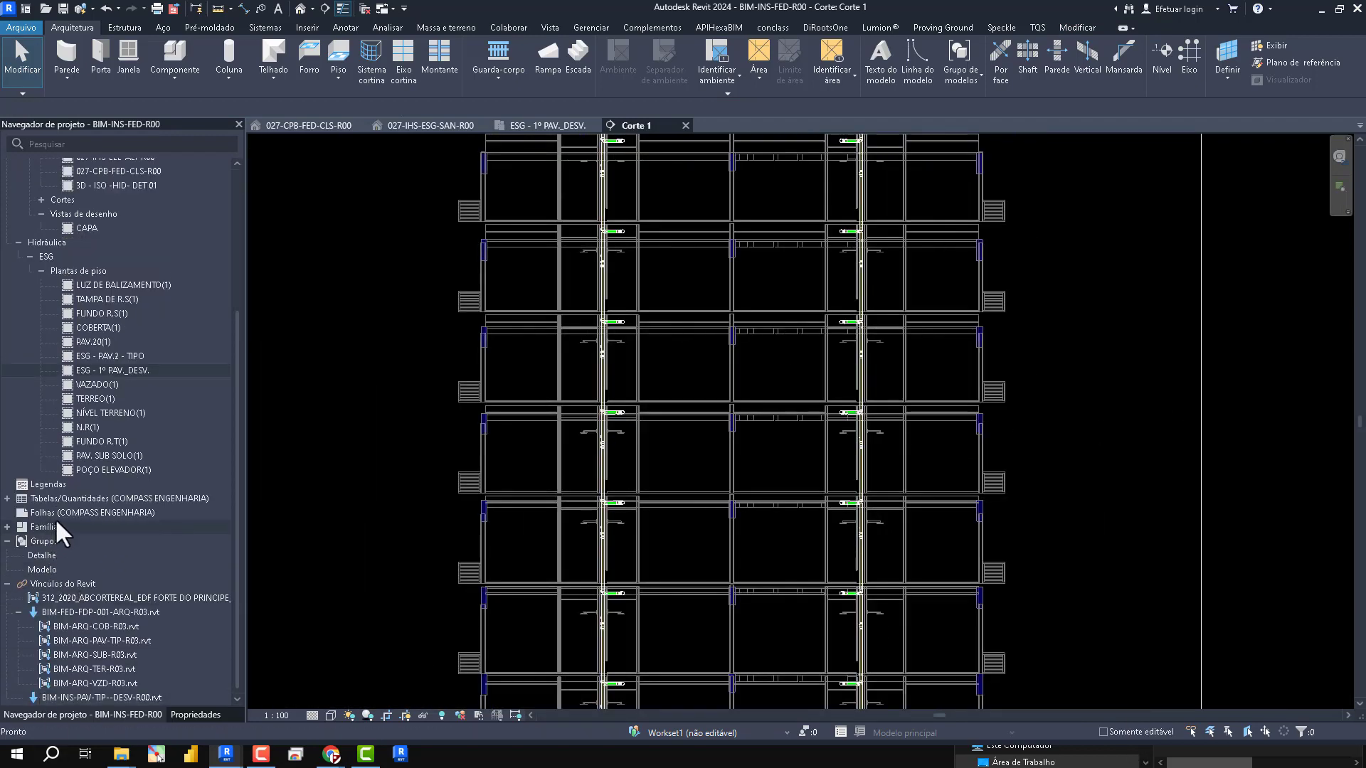
- Open the 00 - LEVANTAMENTO GERAL material takeoff, include elements from linked models, and review the listed quantities
double_click(39, 498)
click(18, 513)
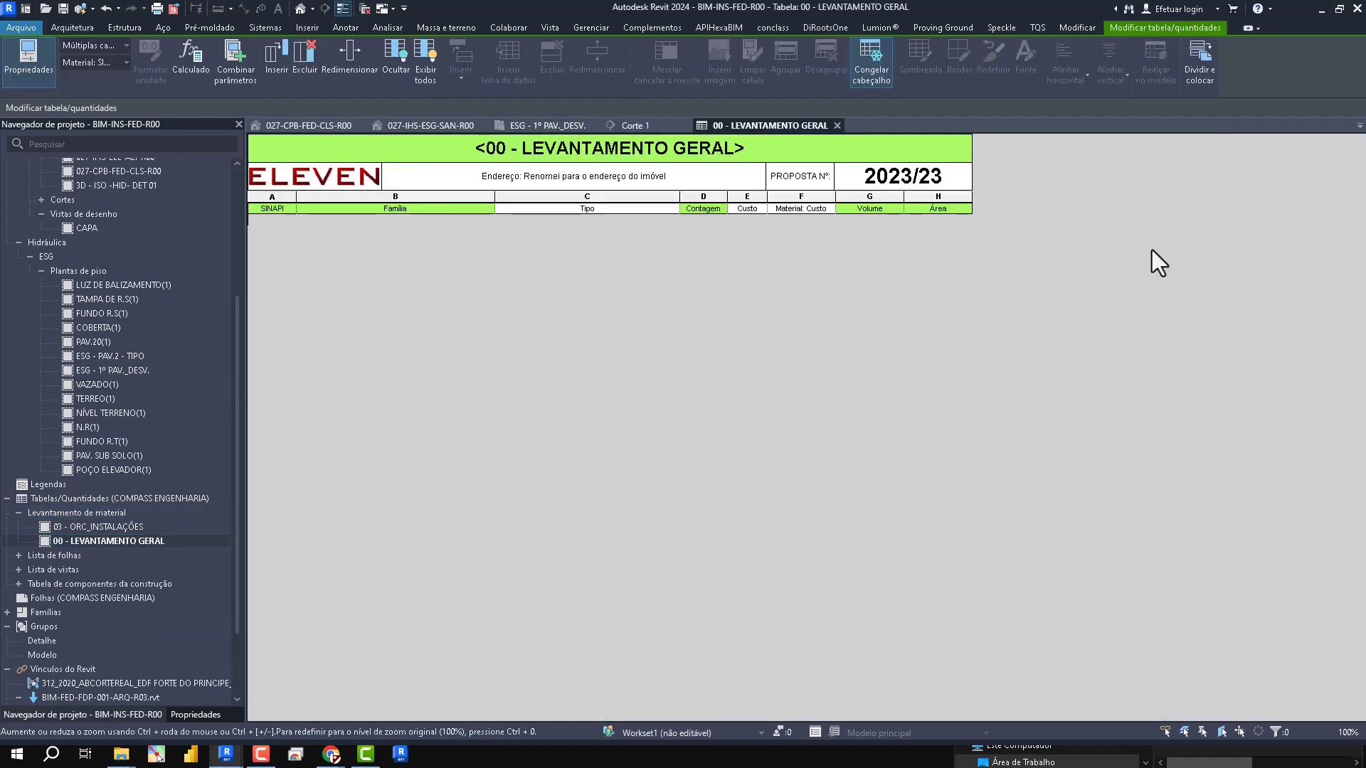
click(195, 714)
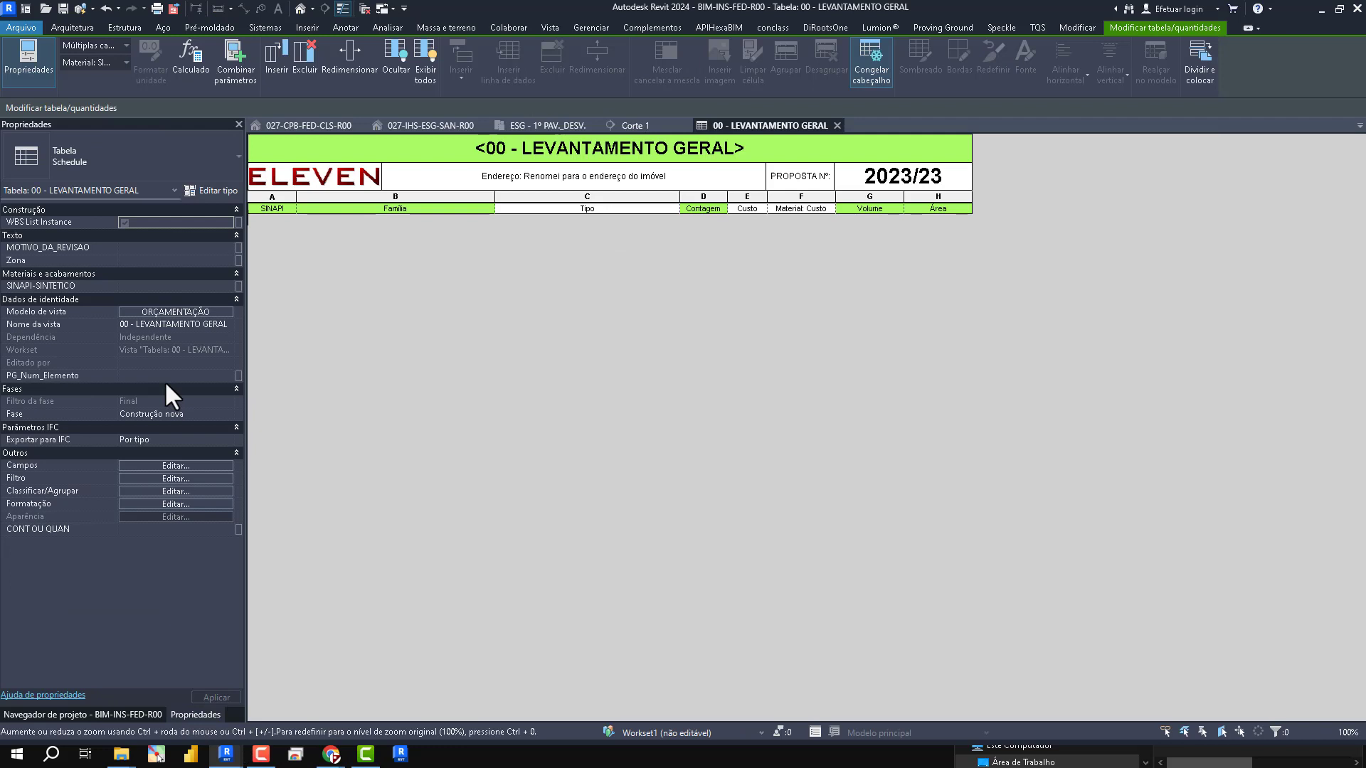
click(171, 479)
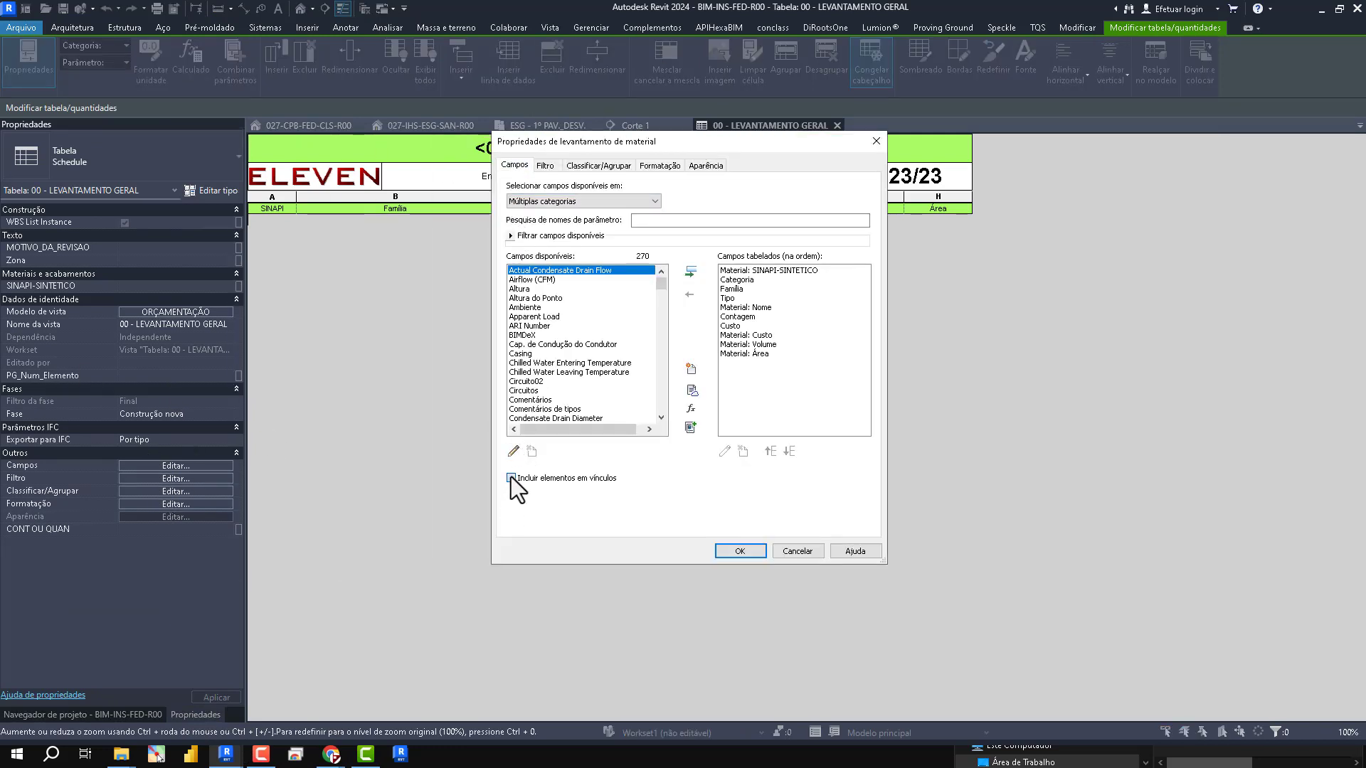
click(511, 478)
click(739, 552)
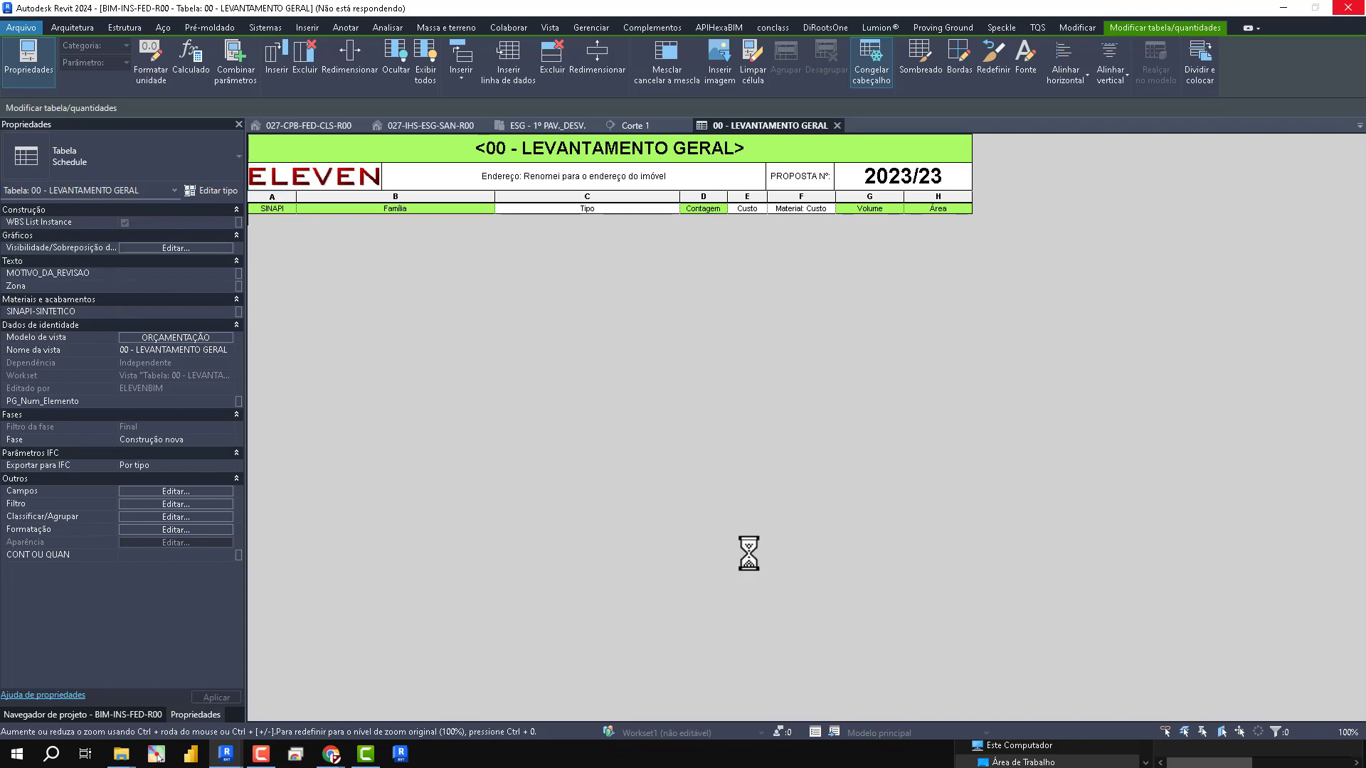
scroll(741, 324, down, 12)
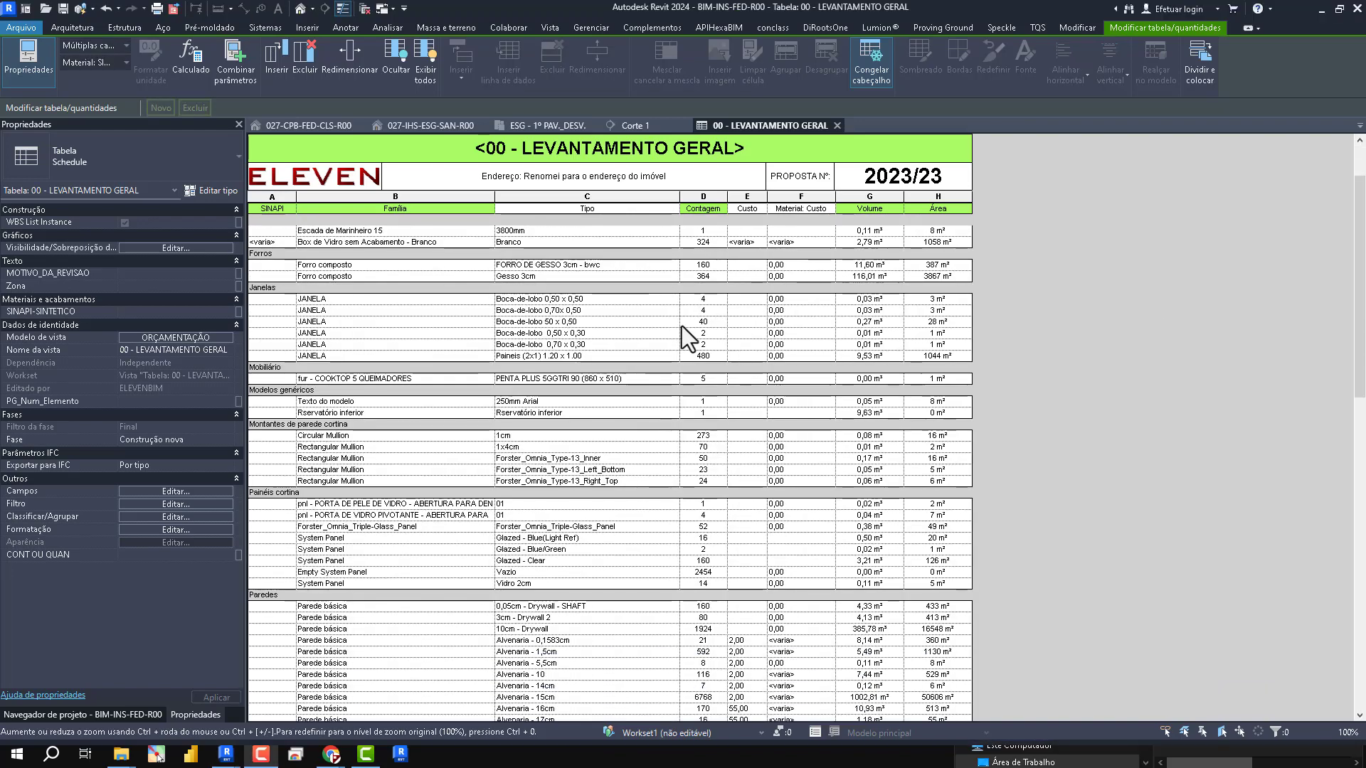
scroll(379, 481, down, 14)
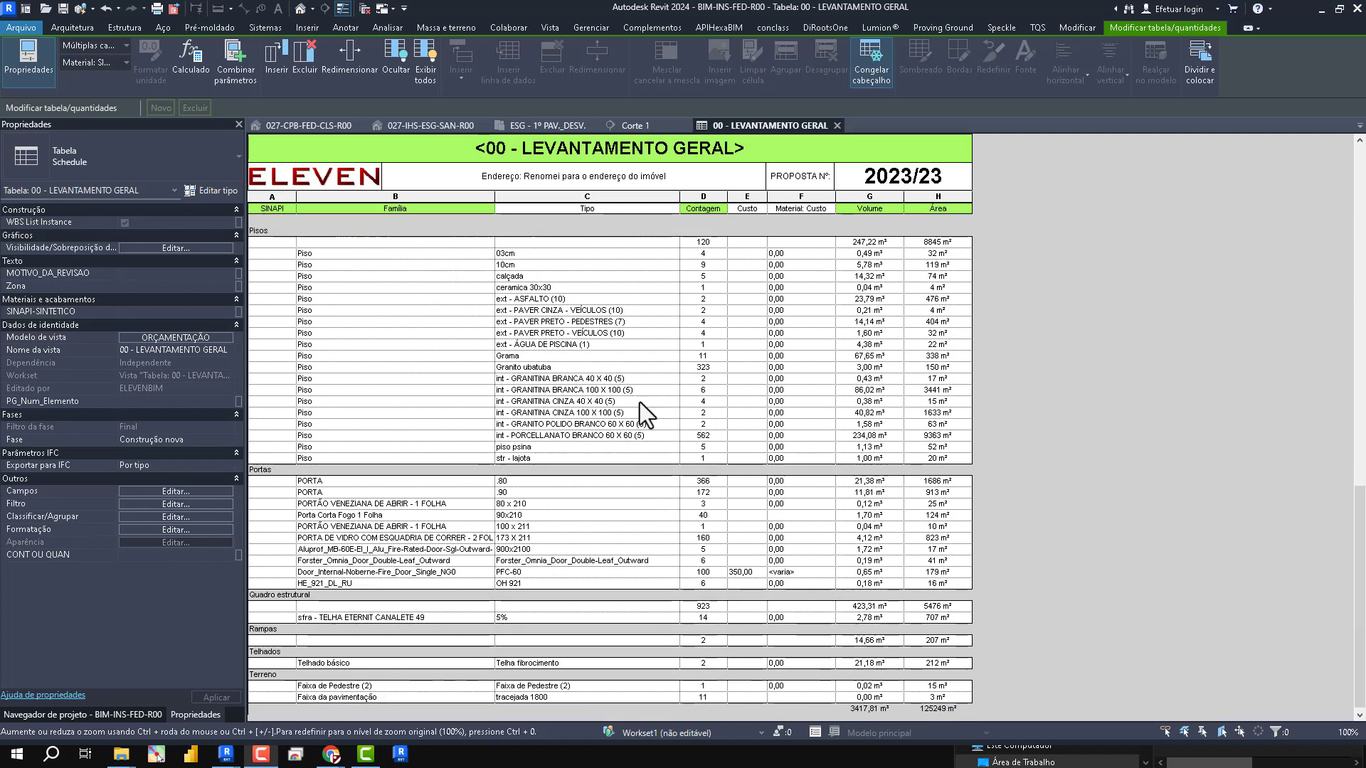
- Open the 01.200 - QUANTITATIVO TUBOS SANITÁRIOS / PLUVIAIS schedule from the building component schedules
click(99, 714)
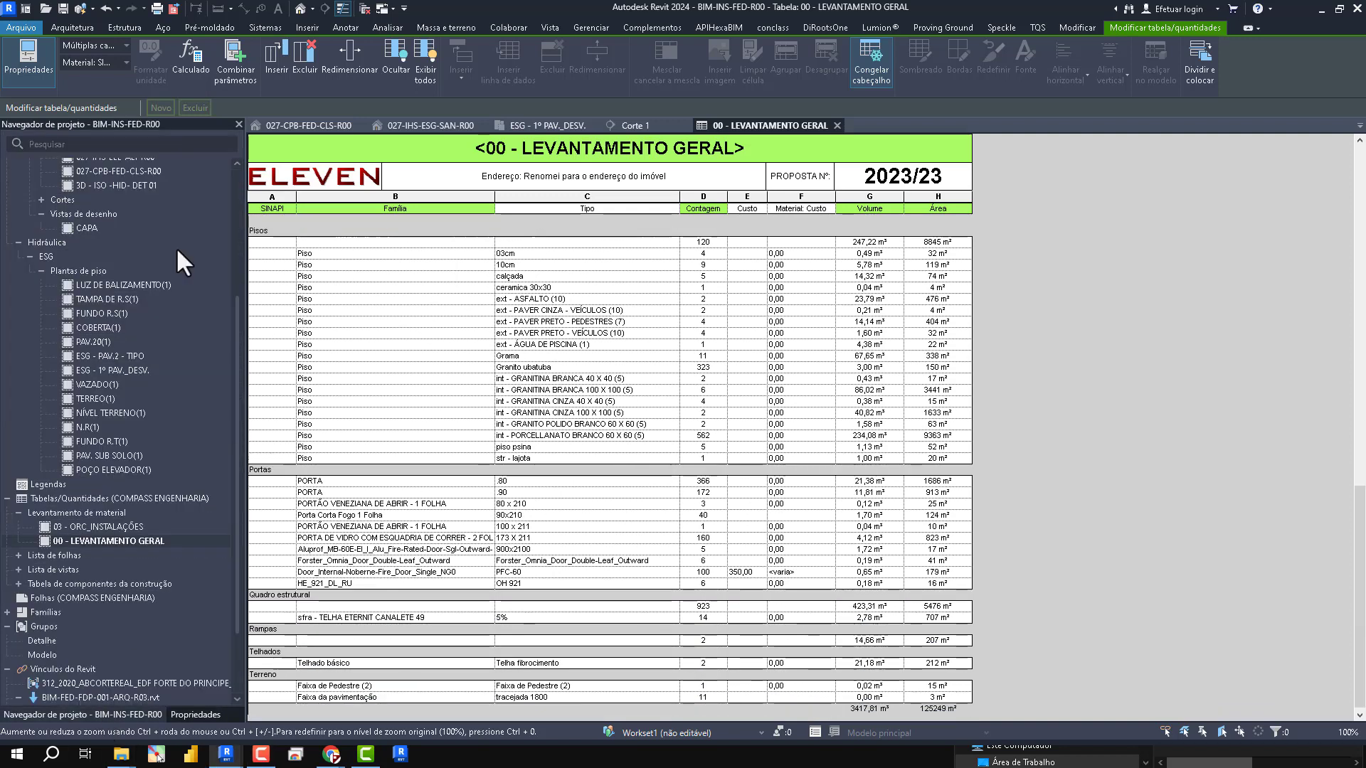
click(18, 583)
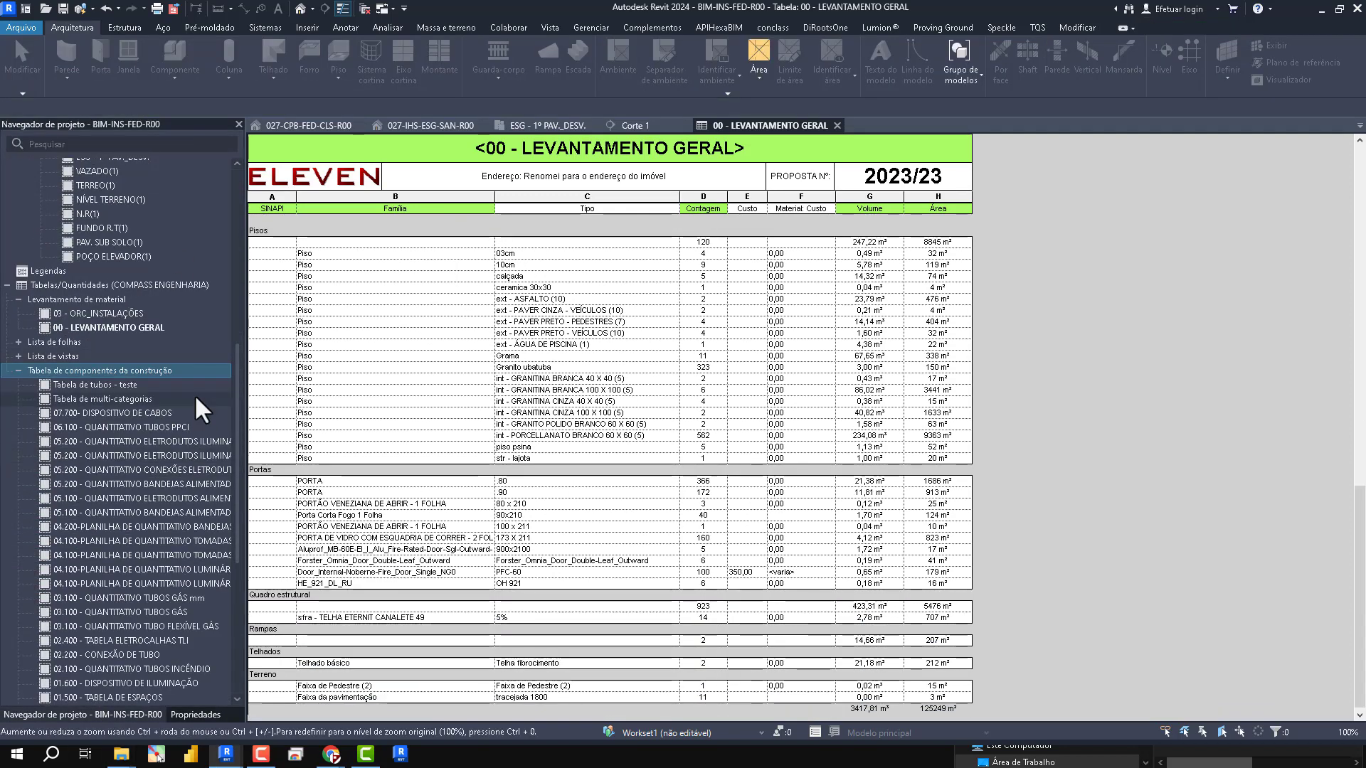
scroll(224, 359, down, 3)
drag(243, 360, 317, 362)
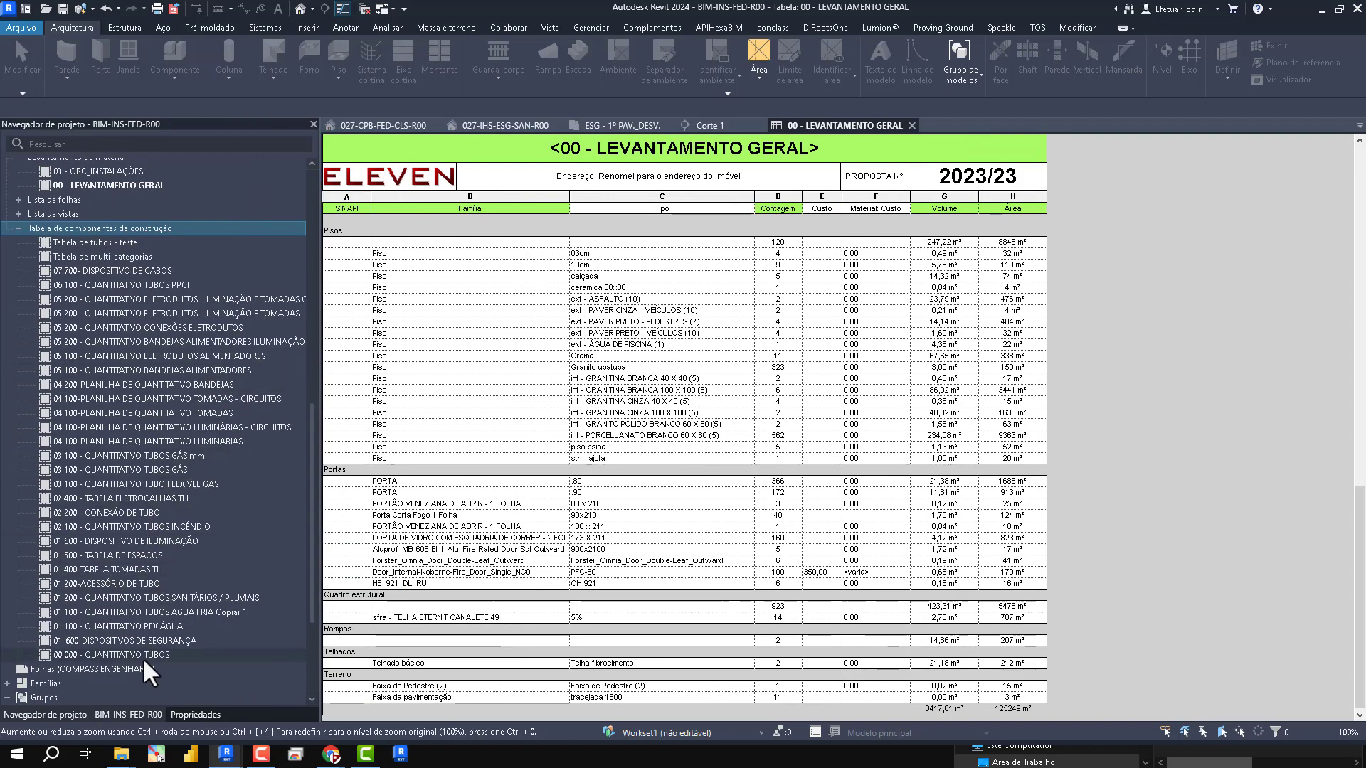
click(168, 596)
double_click(168, 595)
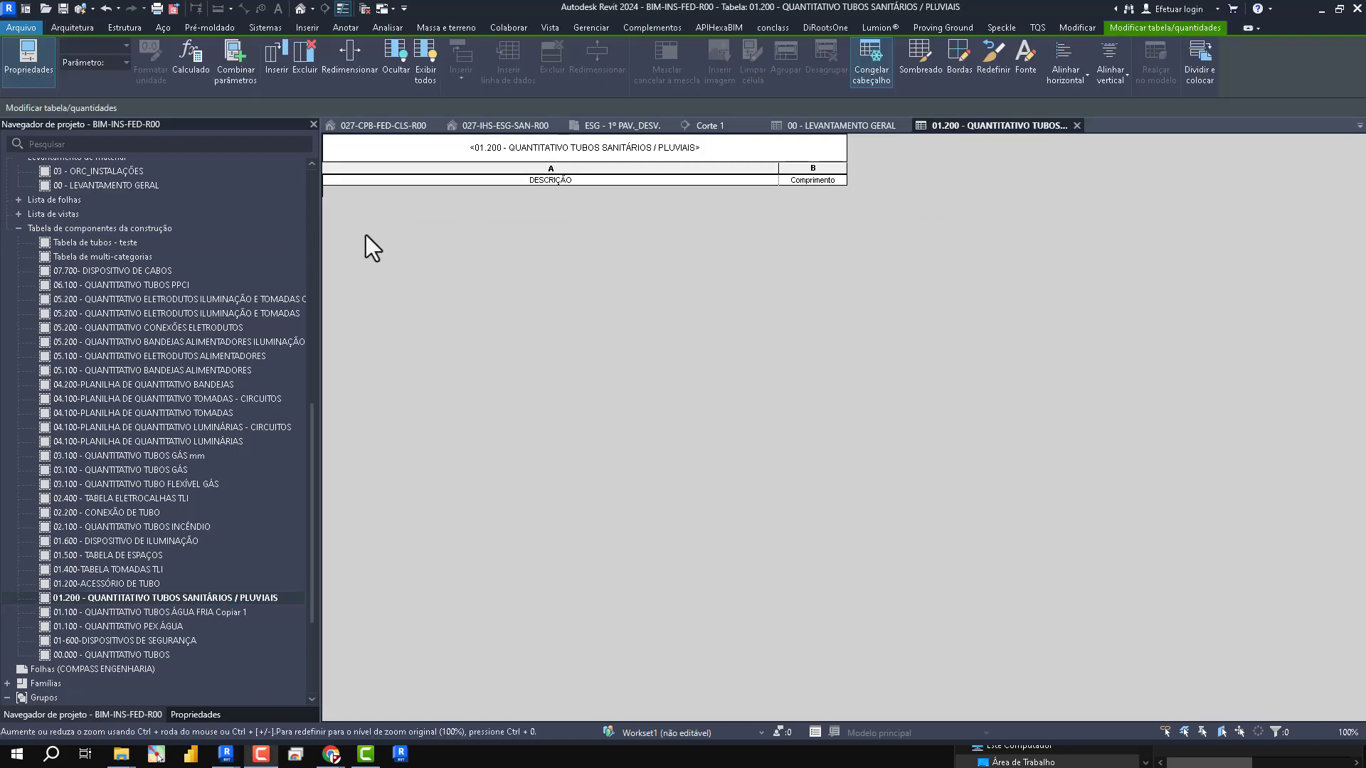
- Include elements from linked models in the sanitary pipe schedule and widen its DESCRIÇÃO column to fit the pipe descriptions
click(197, 714)
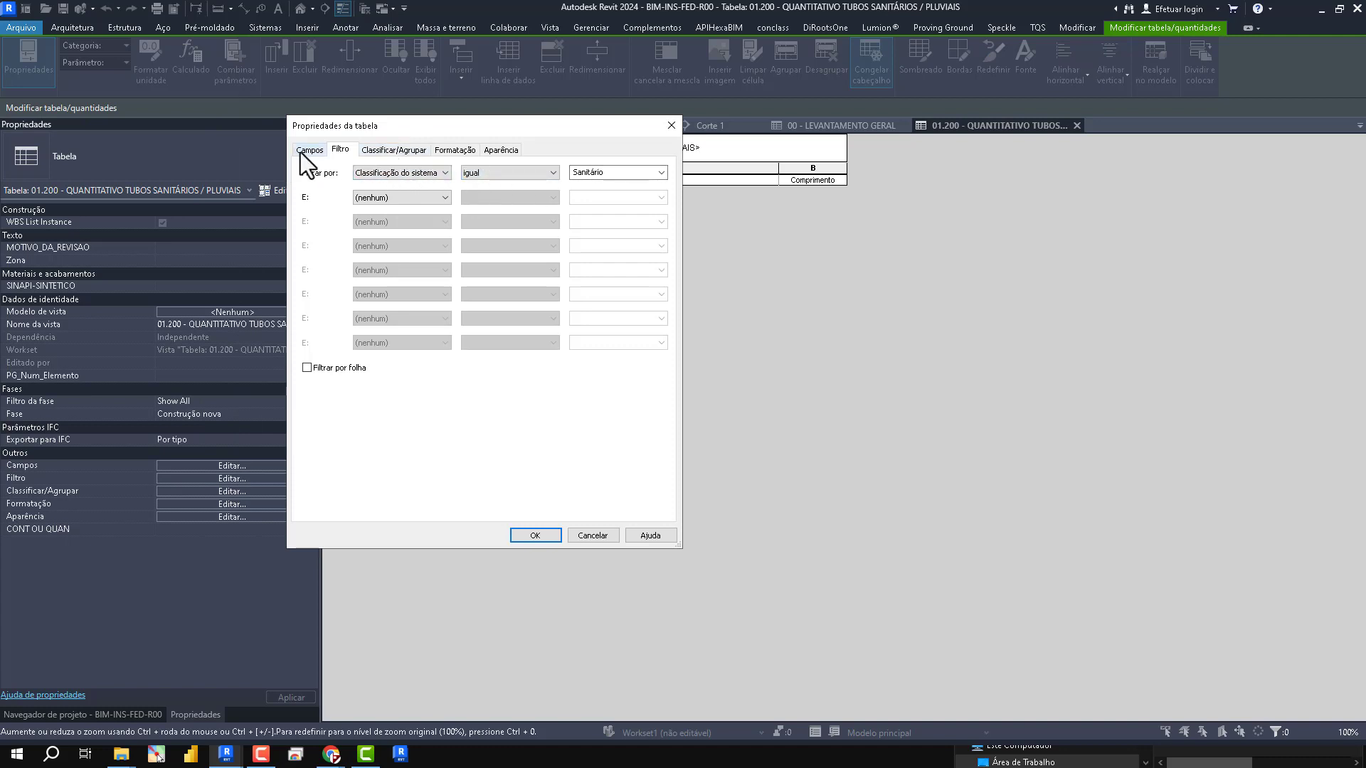
click(304, 153)
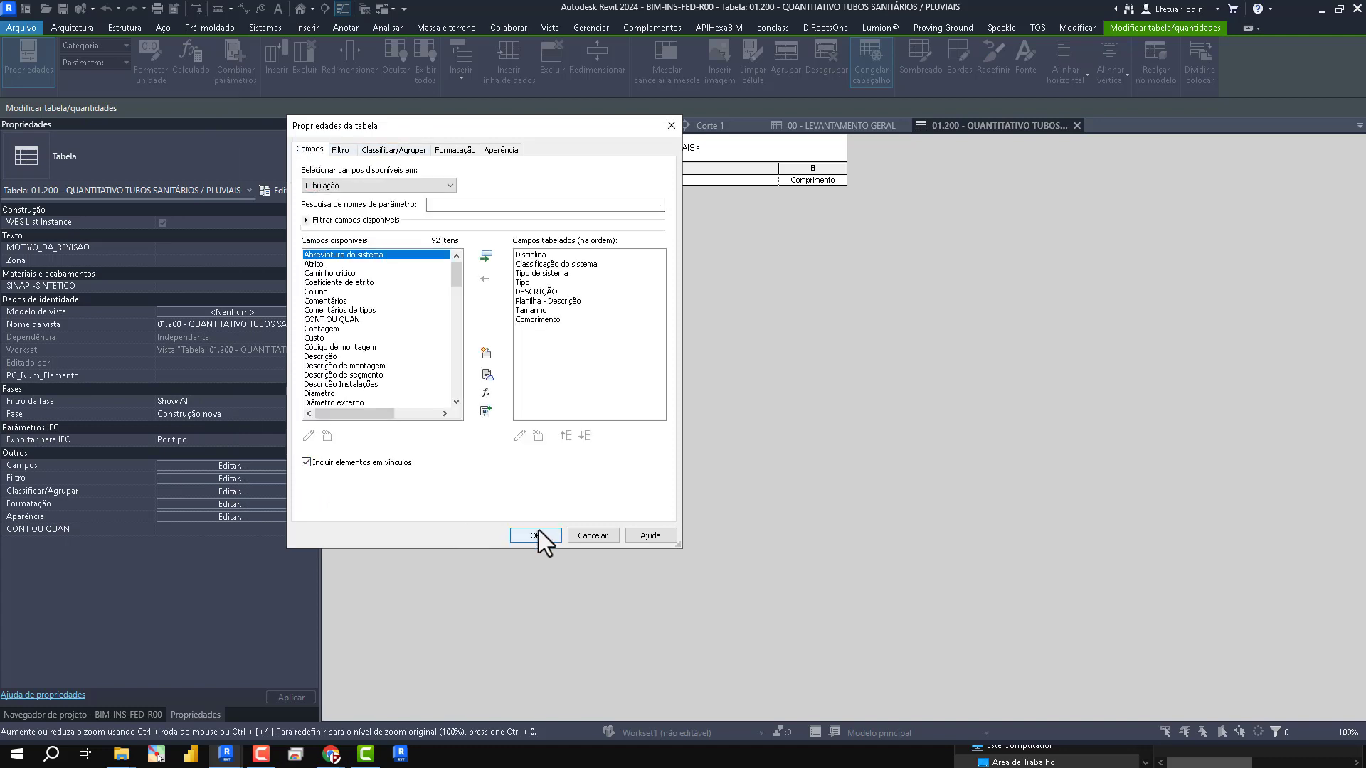
click(536, 534)
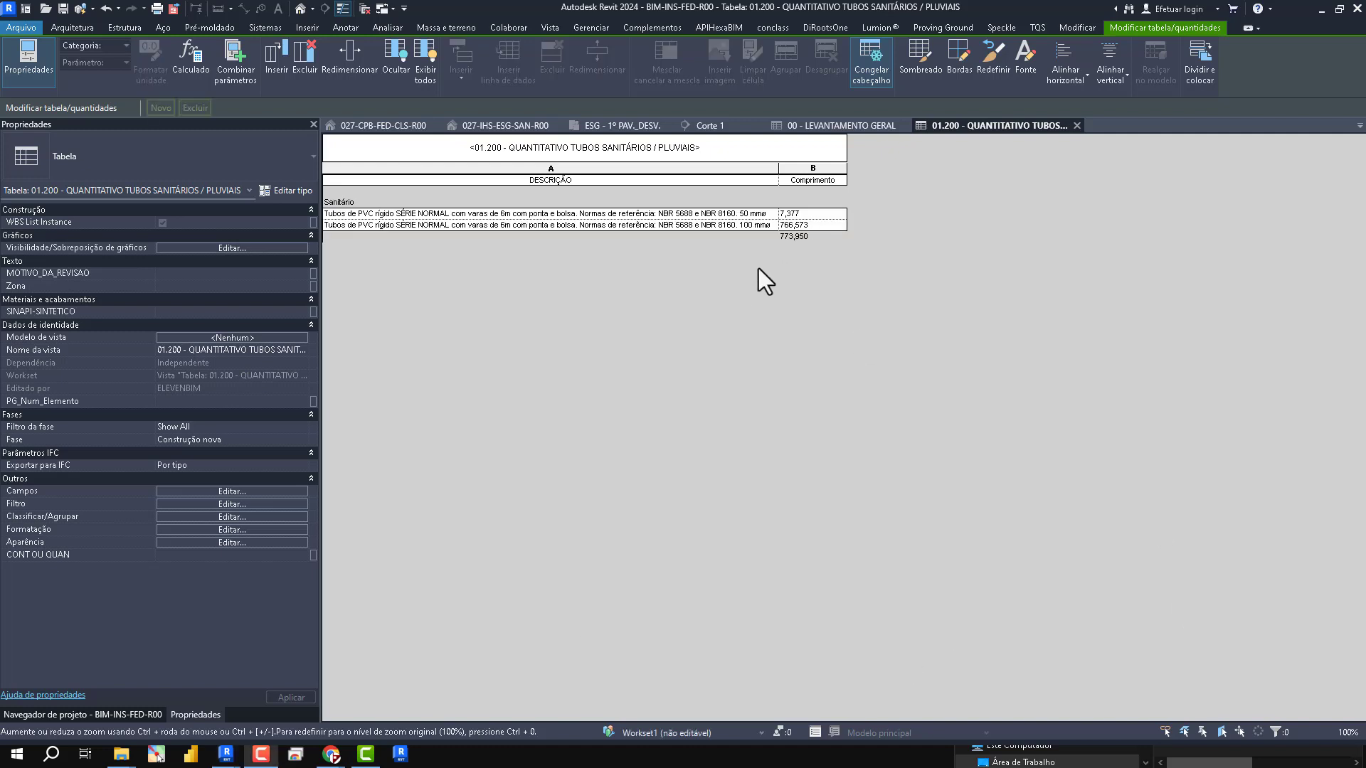
drag(780, 175, 810, 175)
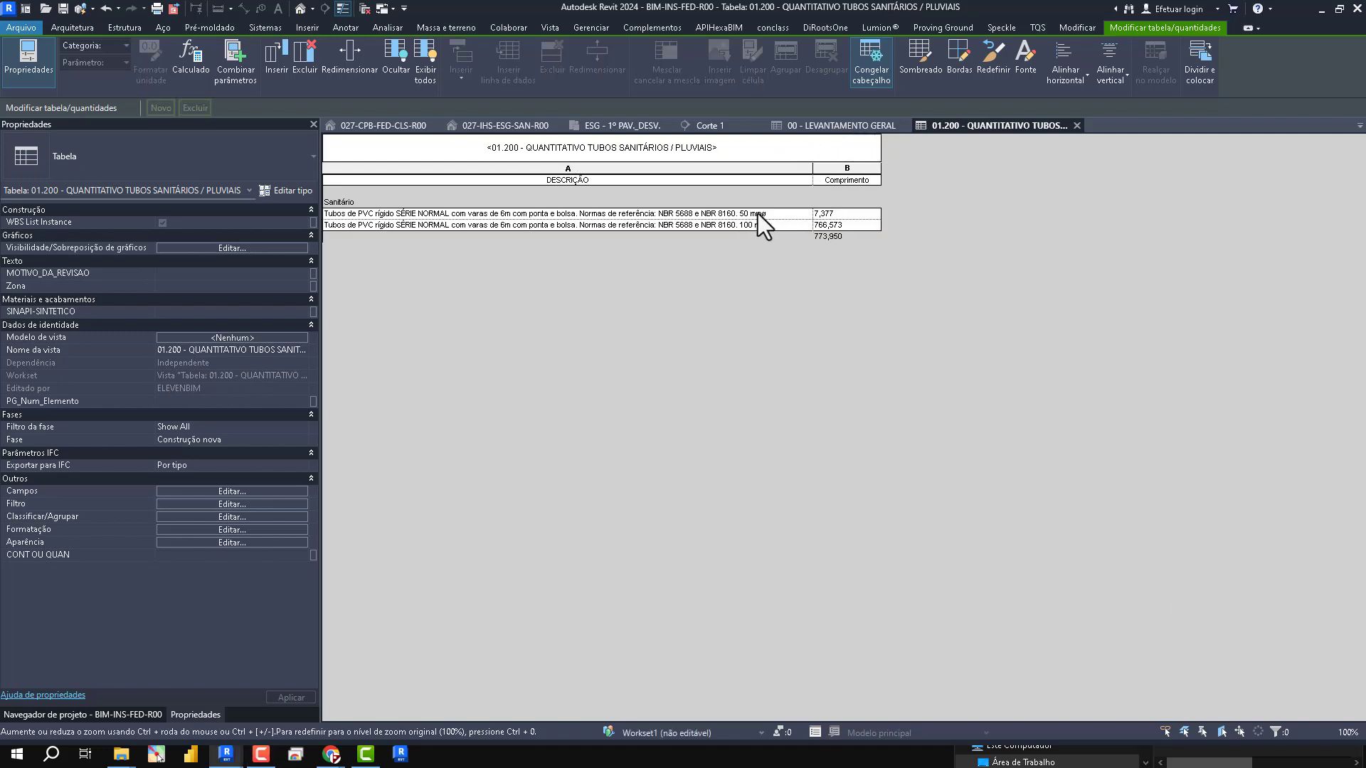
click(854, 225)
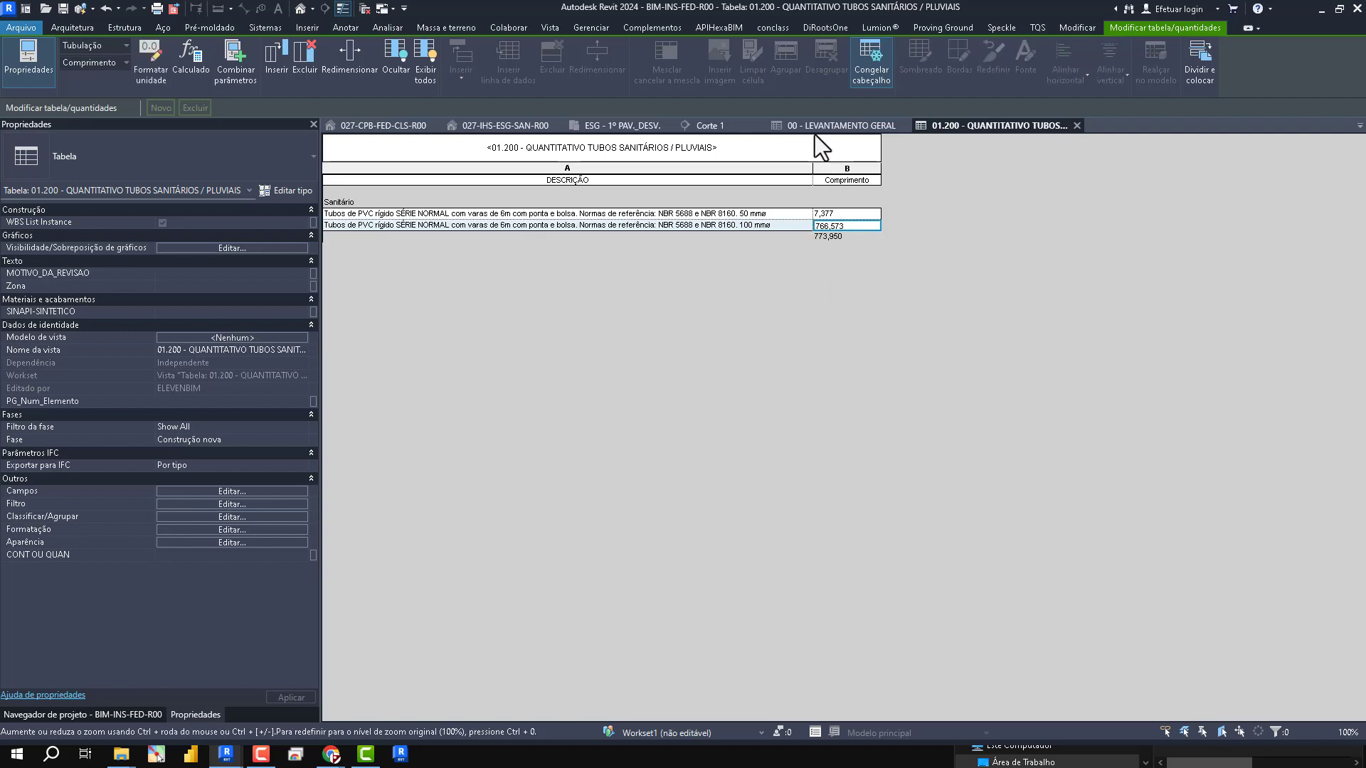
- Return to the Corte 1 view, dismiss the save reminder without saving, and inspect the arrayed sewer links down to the lowest floors
click(701, 126)
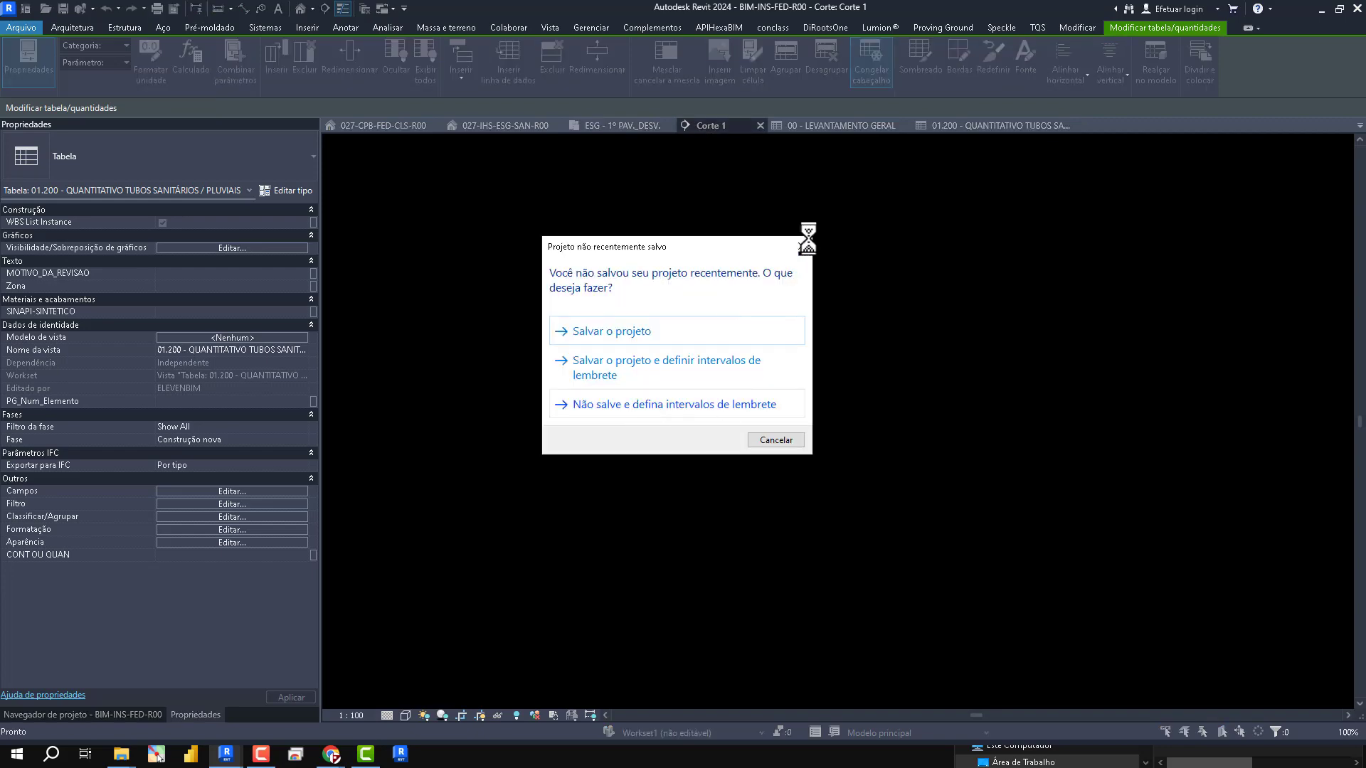
click(803, 242)
scroll(791, 540, down, 1)
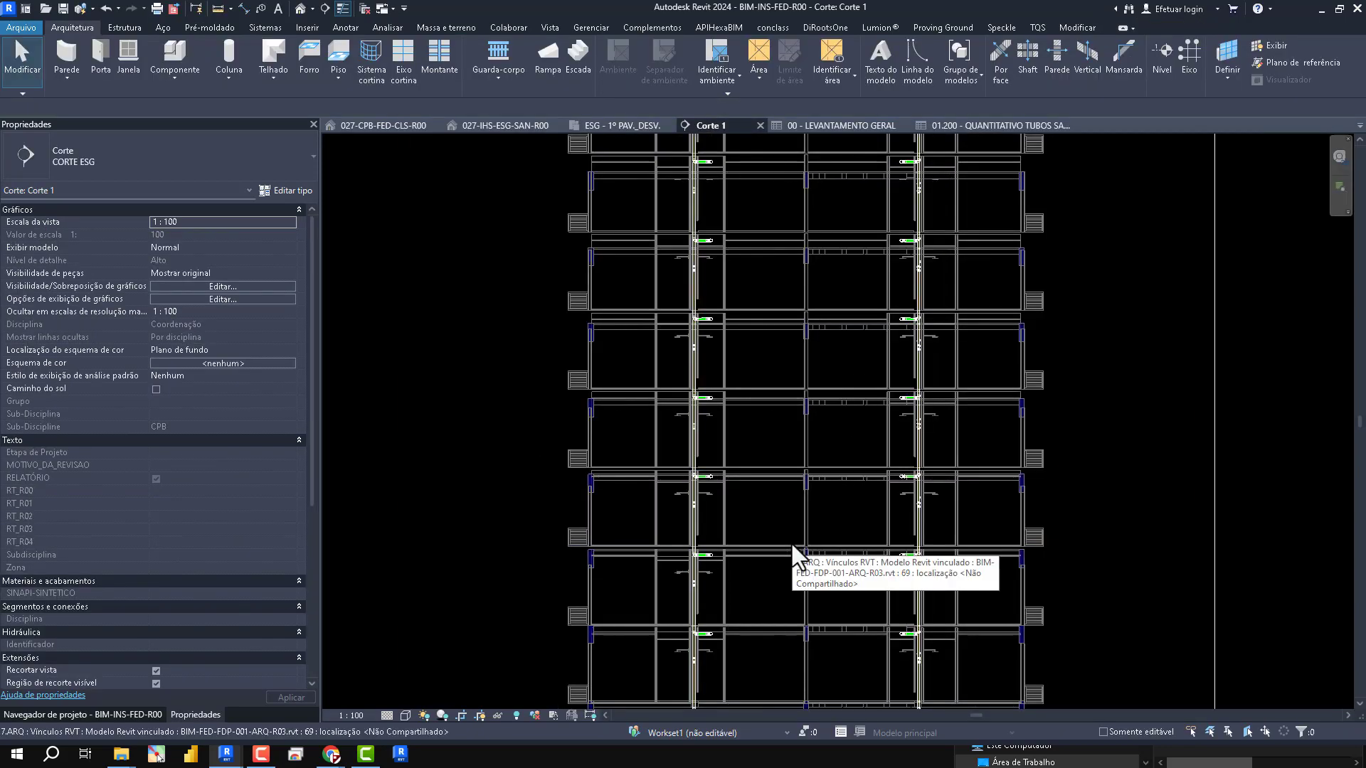
scroll(673, 229, down, 1)
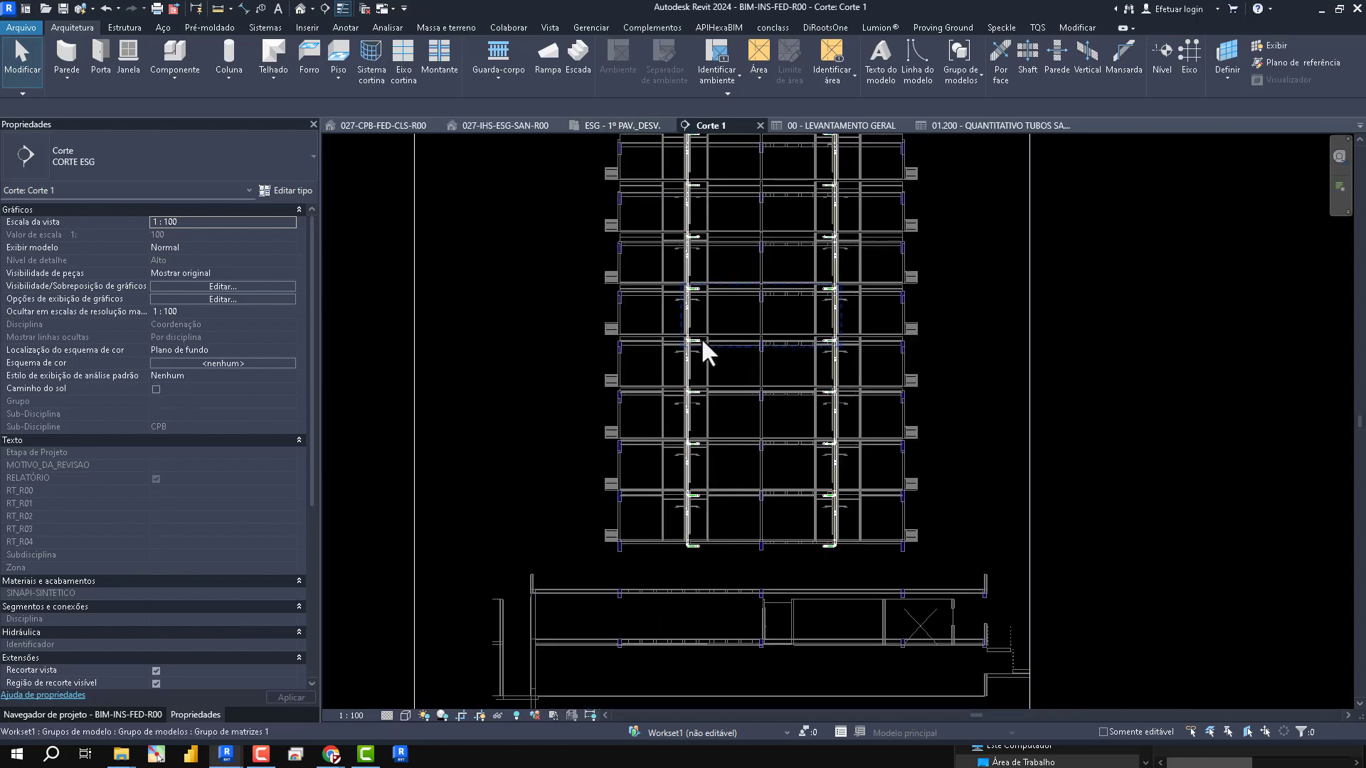